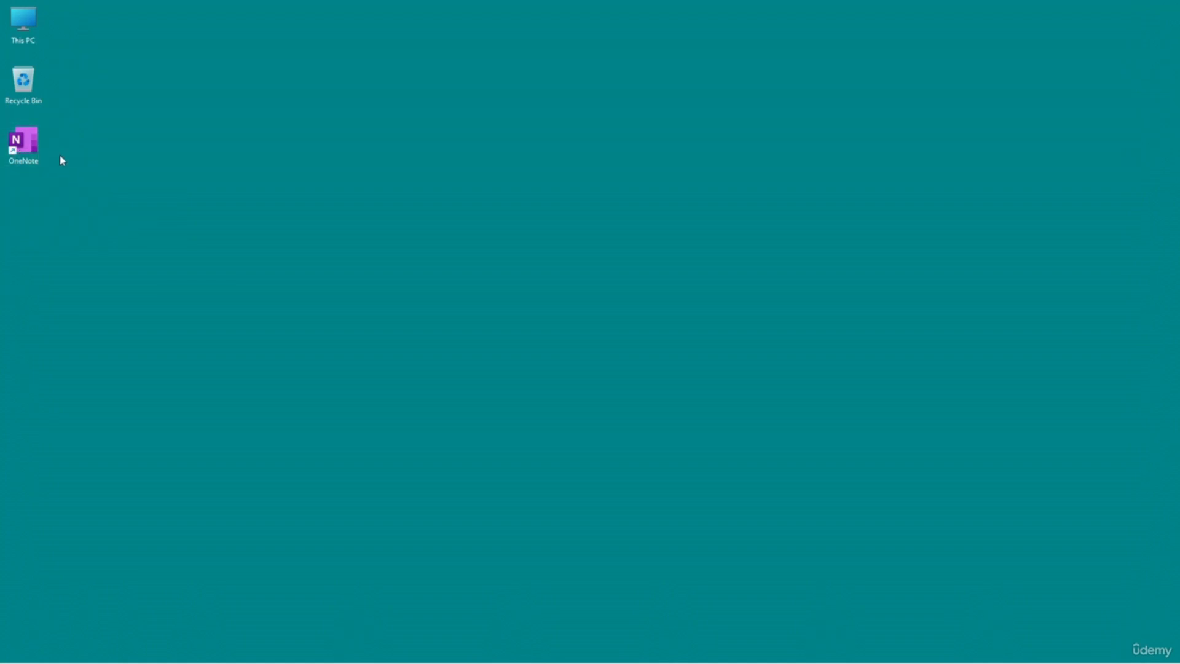
- Start OneNote and open the Quick Notes notebook
double_click(19, 150)
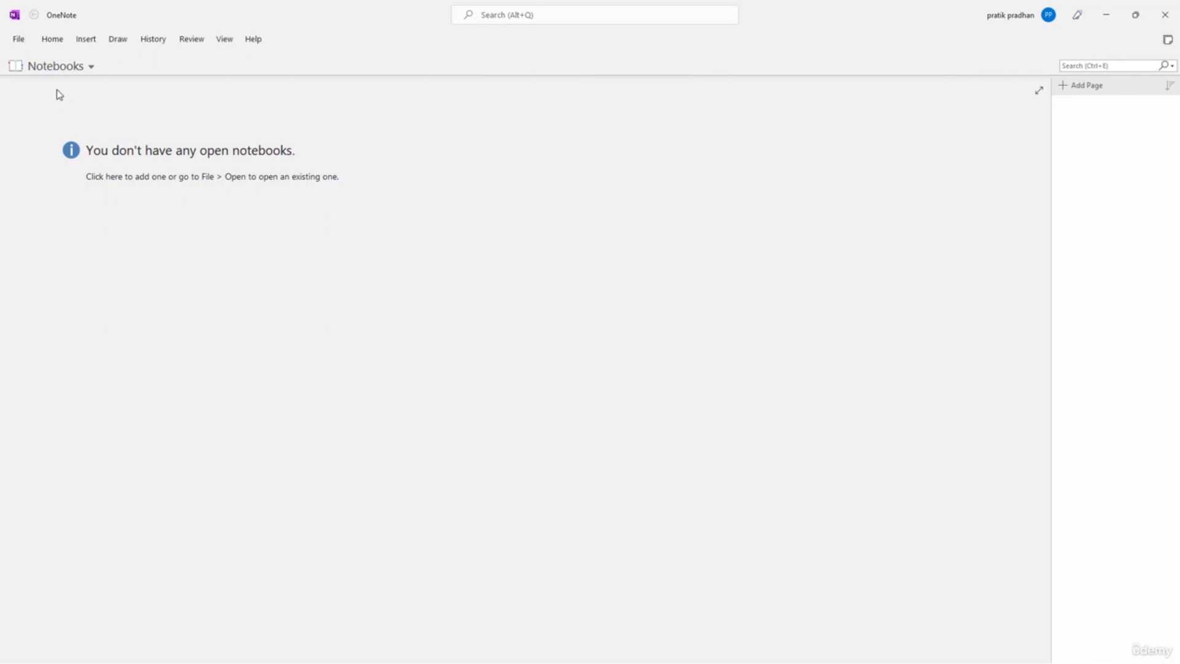
left_click(46, 69)
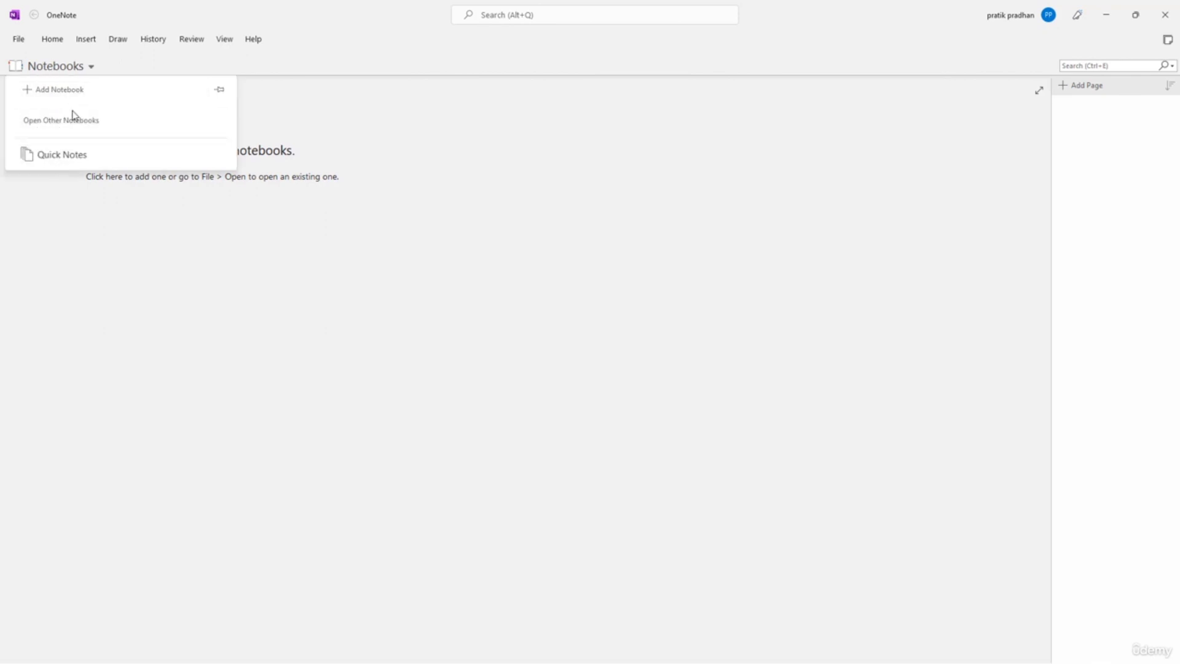
left_click(47, 155)
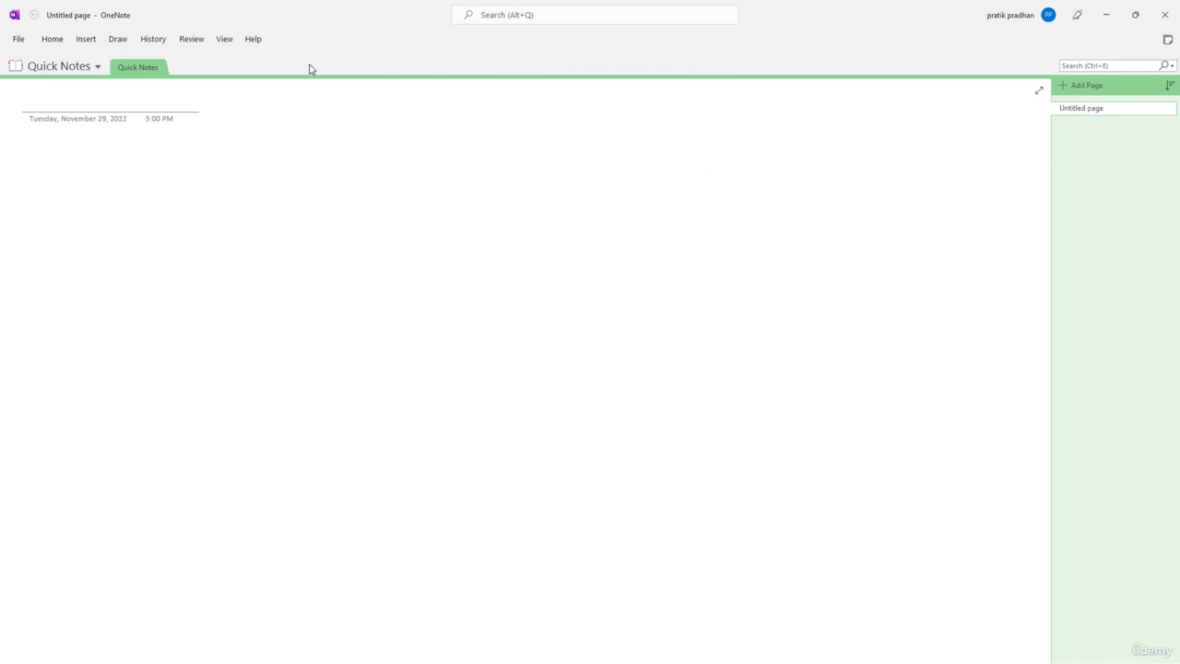
- Look through the file options and the Home, Insert, Draw, History, Review, View and Help commands
left_click(19, 41)
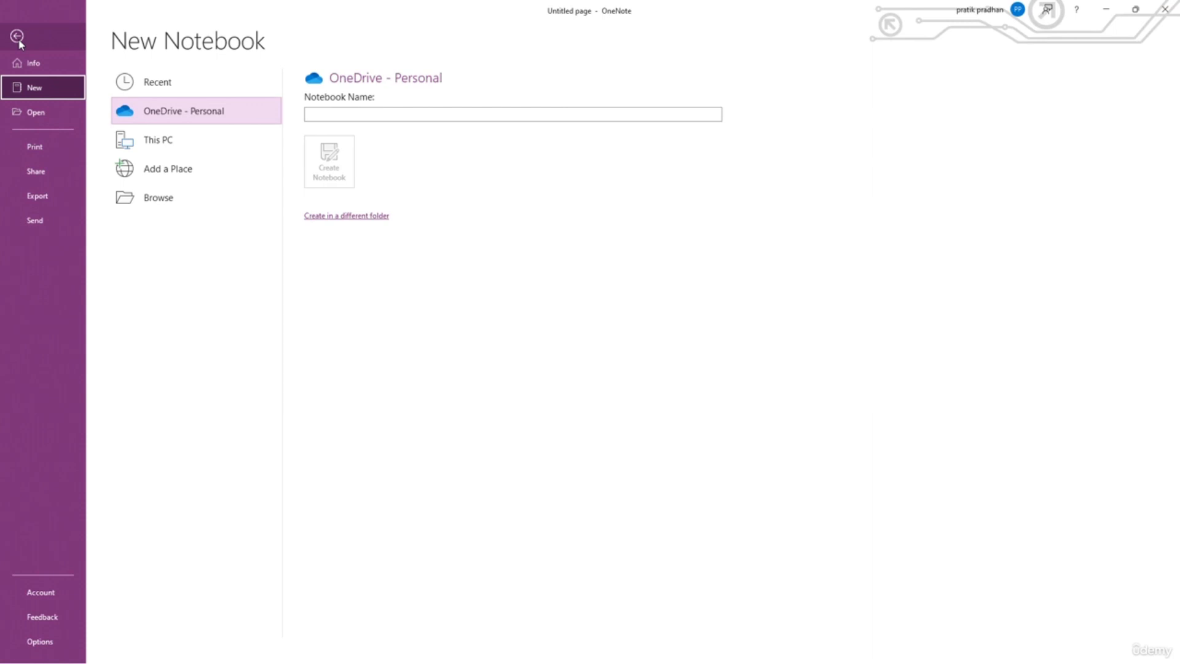
left_click(17, 37)
left_click(52, 39)
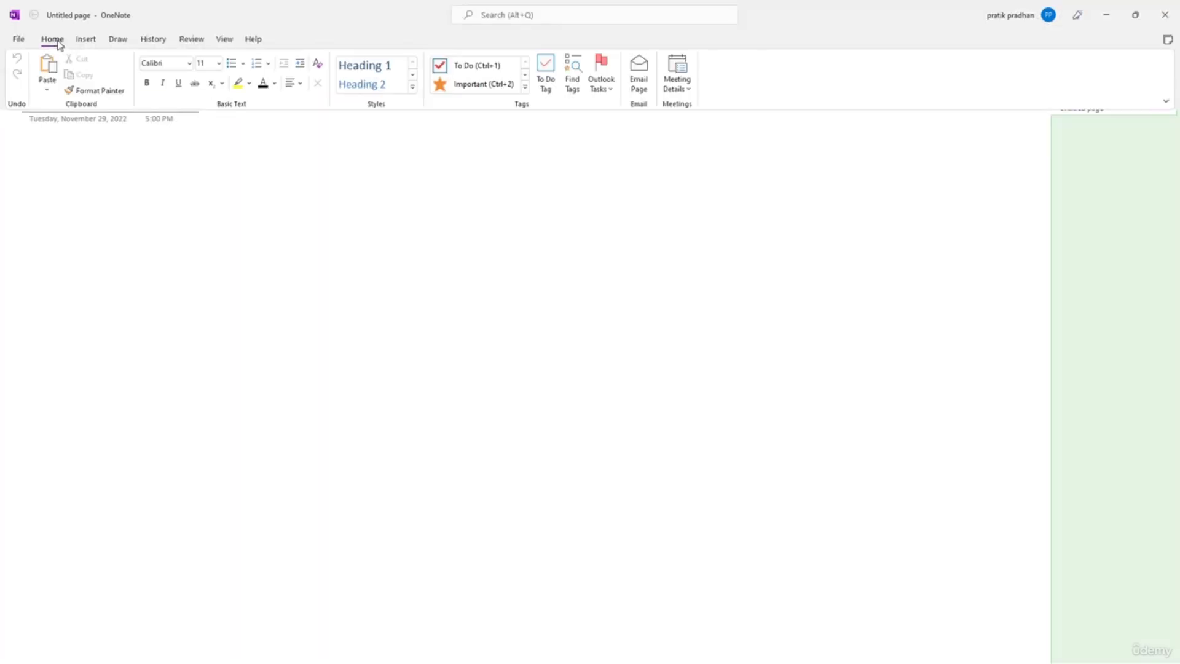
left_click(86, 40)
left_click(118, 40)
left_click(153, 40)
left_click(191, 40)
left_click(224, 39)
left_click(254, 40)
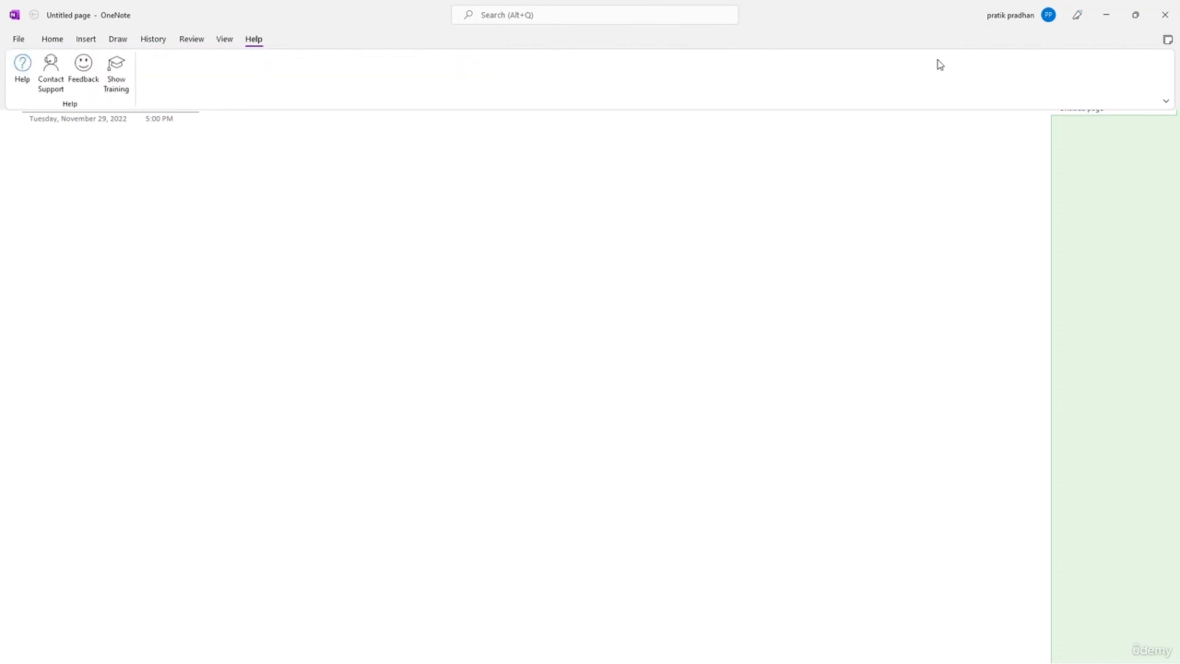
- Set the ribbon to always show and display the Home commands
left_click(1166, 103)
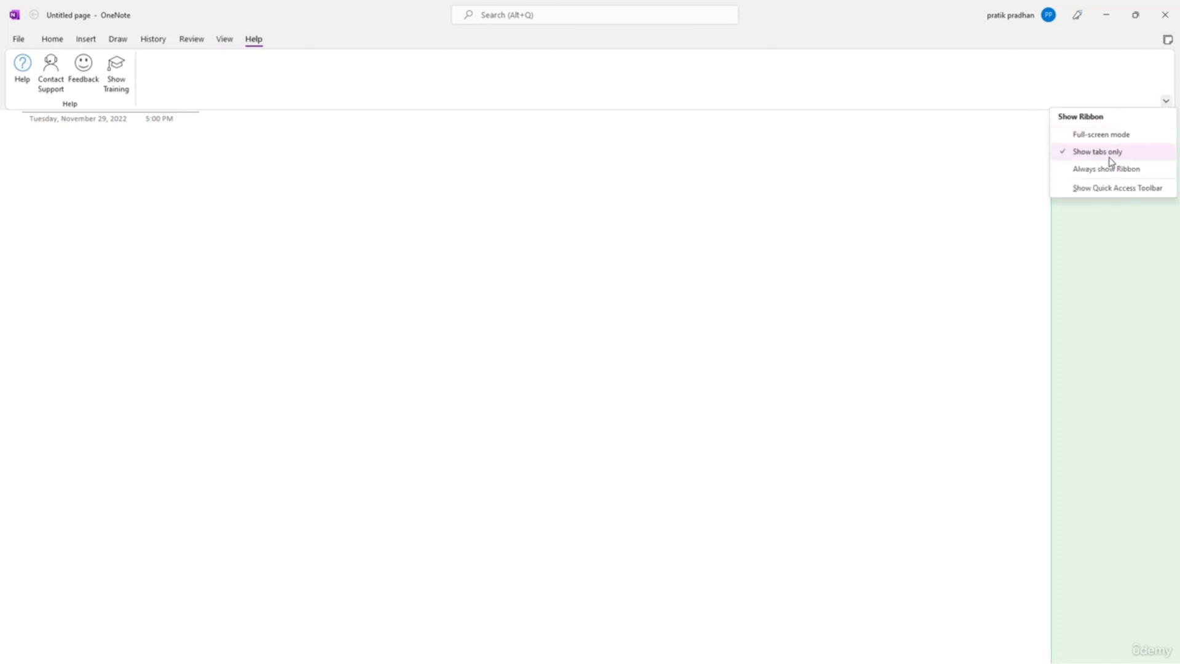
left_click(1110, 173)
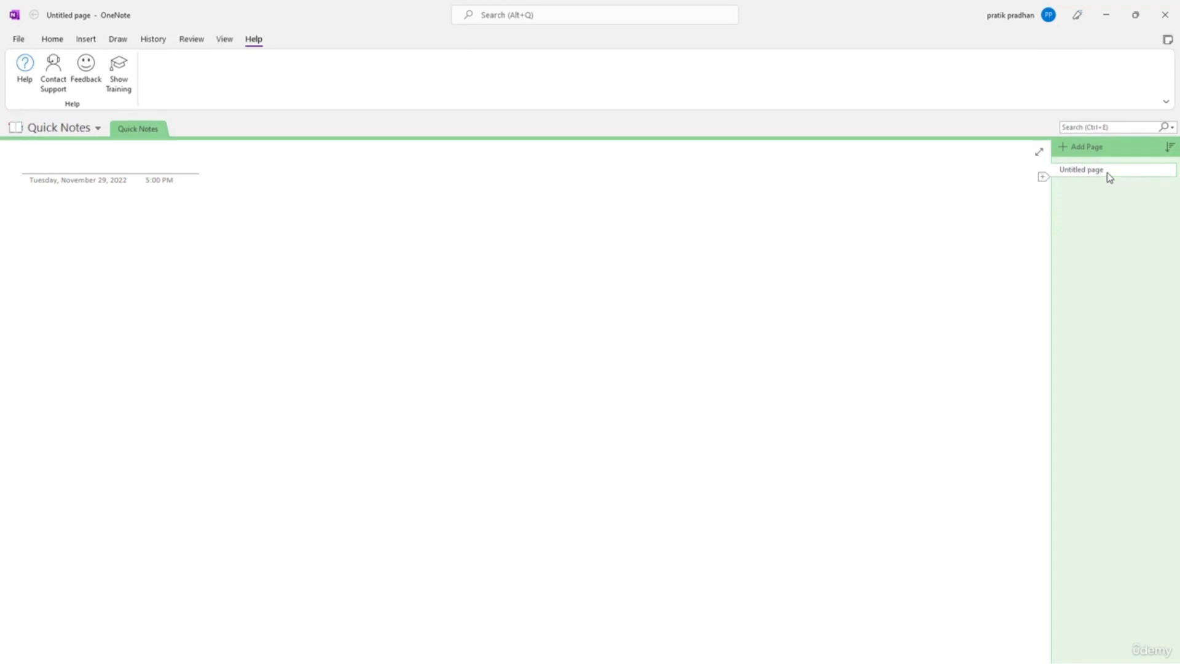
left_click(53, 40)
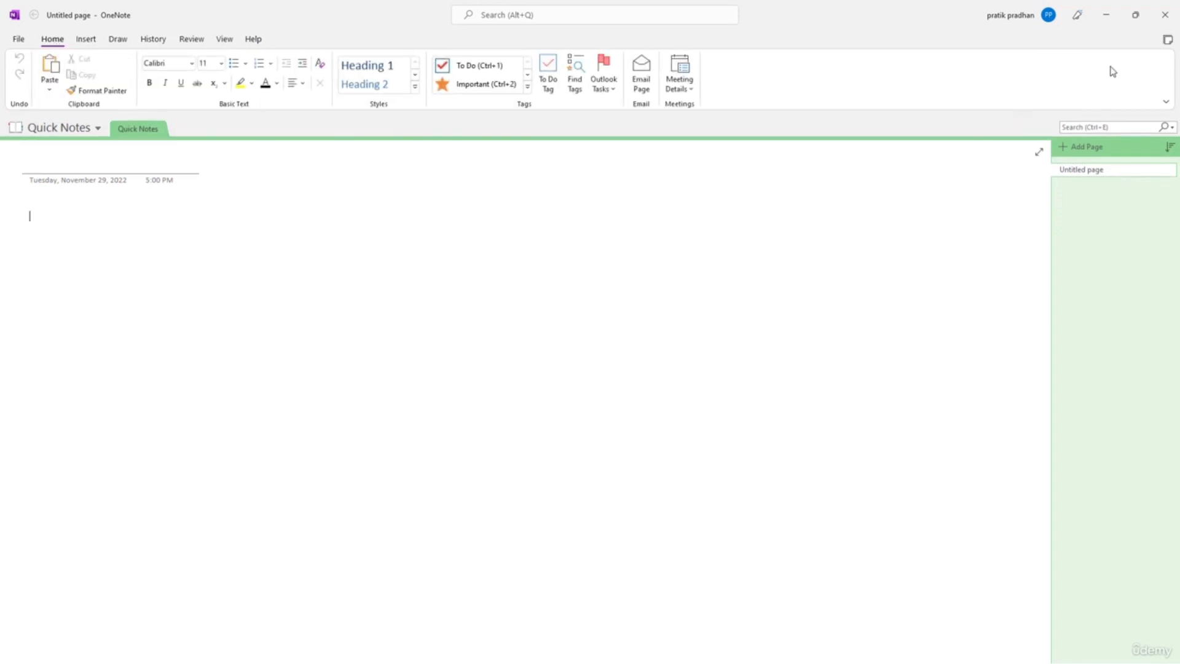
- Show the Quick Access Toolbar and hide it again
left_click(1166, 102)
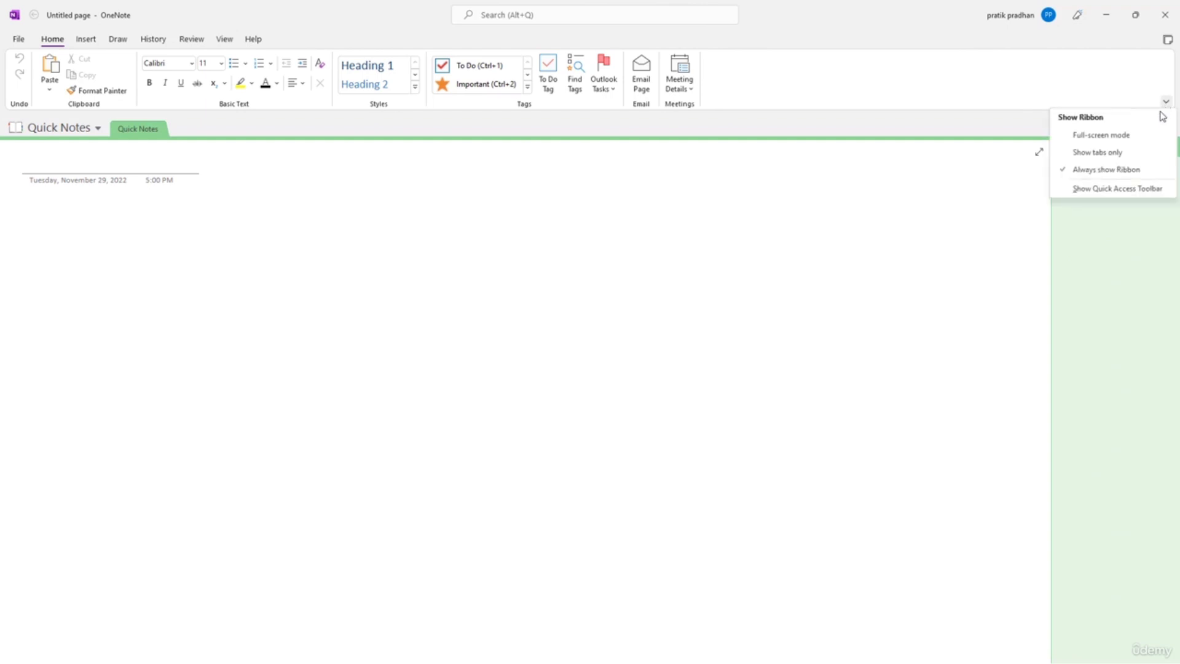
left_click(1117, 188)
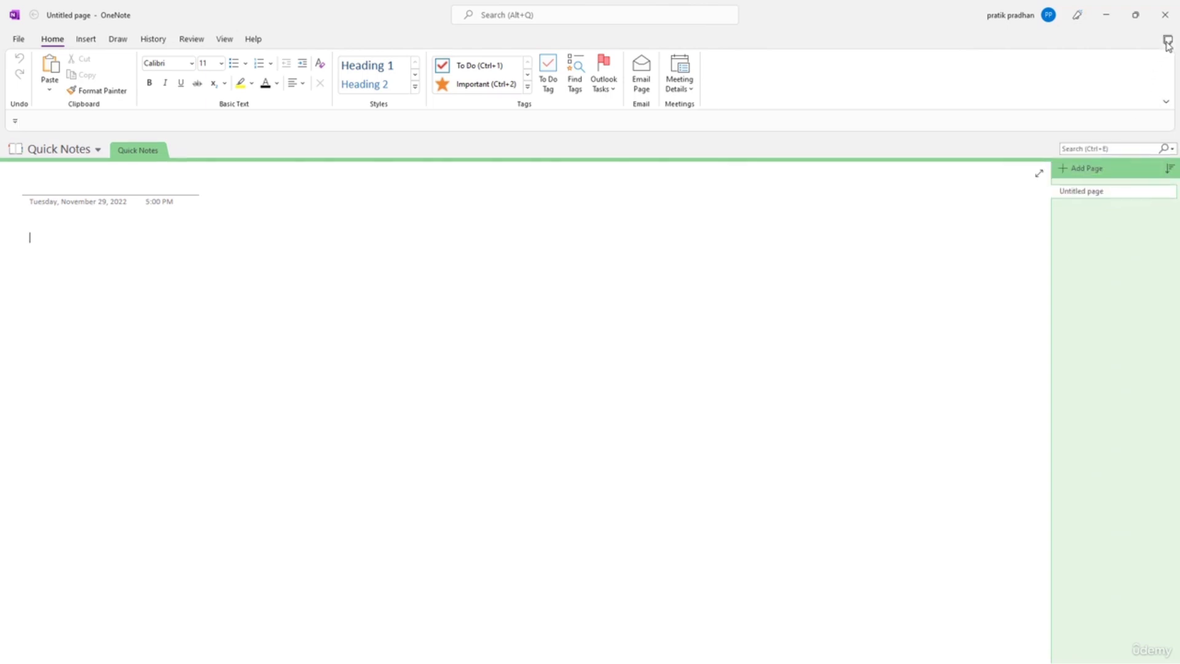
left_click(1166, 102)
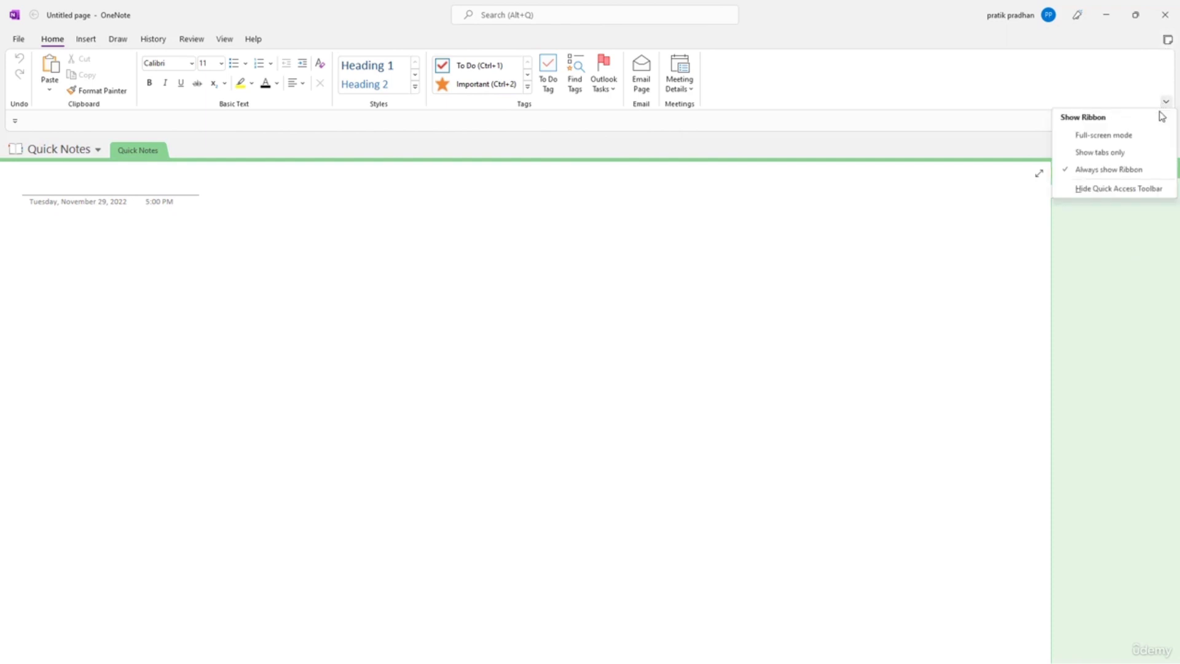
left_click(1123, 189)
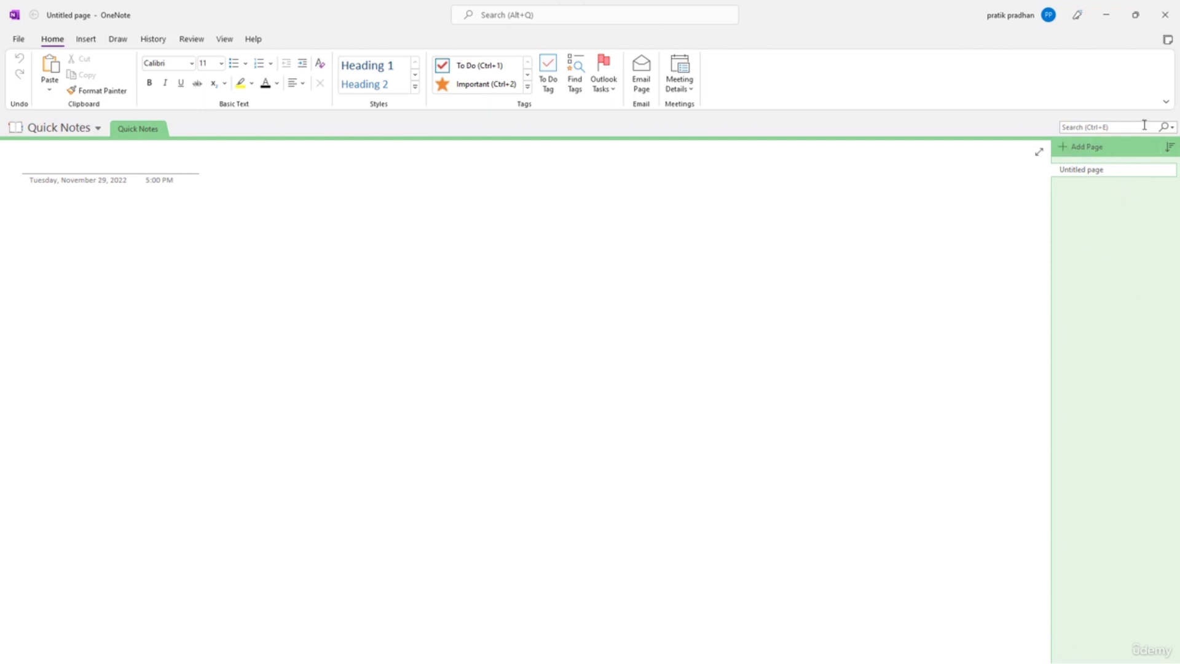
- Switch the ribbon display to full-screen mode, and after that to showing tabs only
left_click(1166, 103)
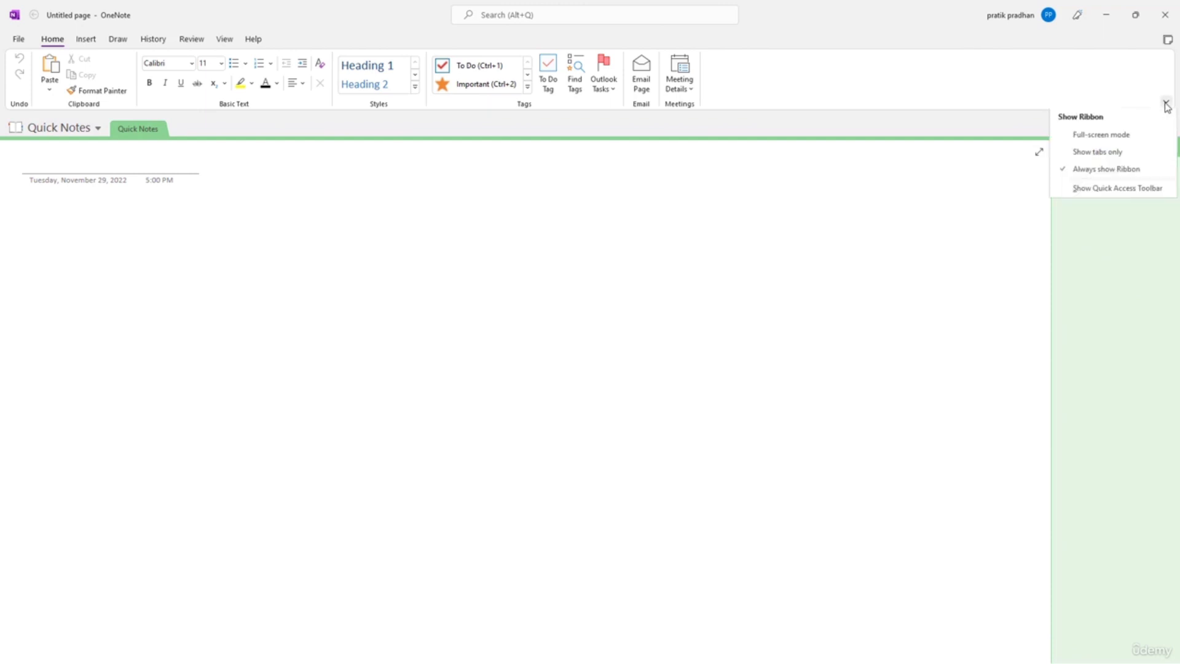
left_click(1138, 135)
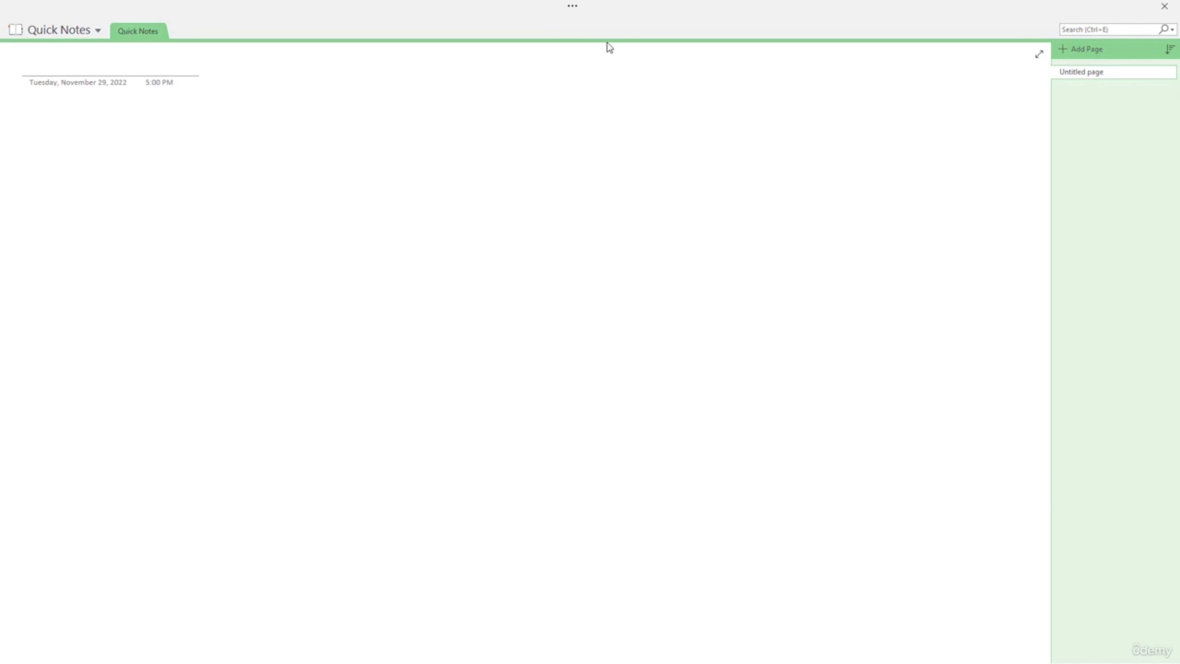
left_click(574, 8)
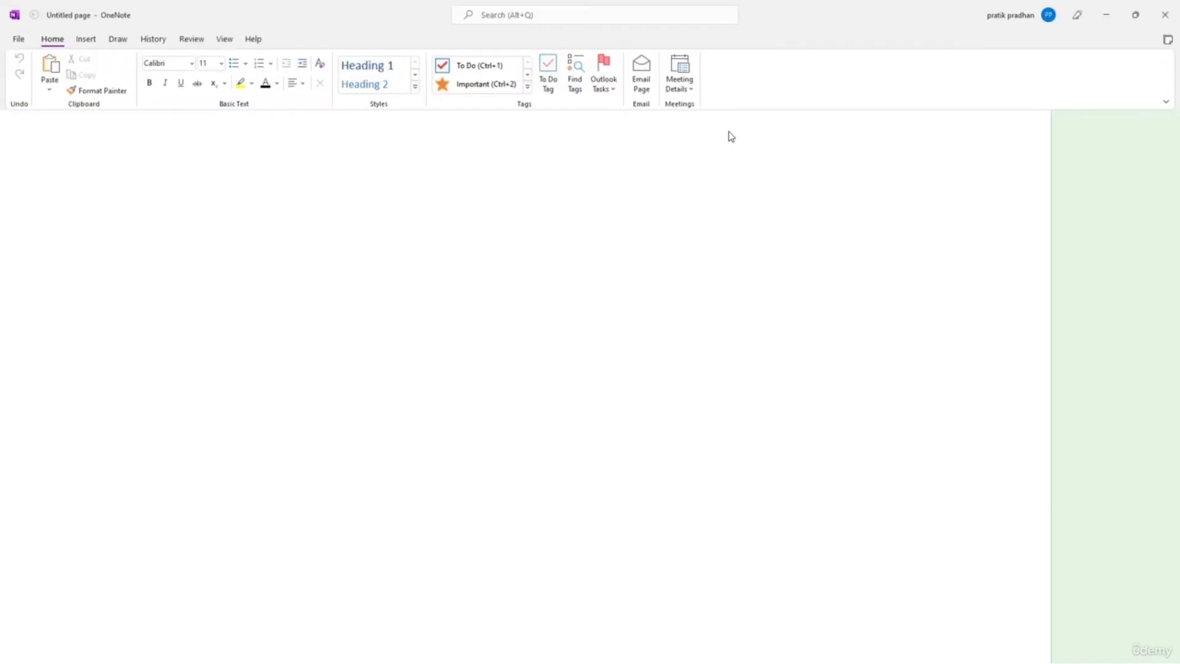
left_click(1167, 104)
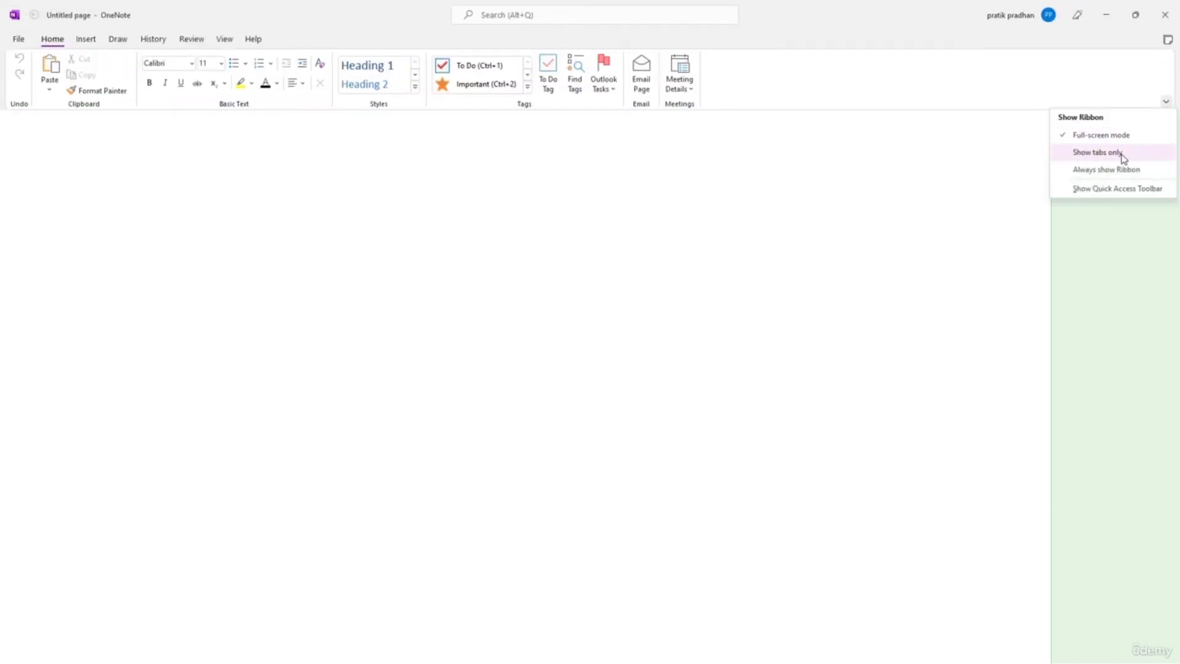
left_click(1121, 158)
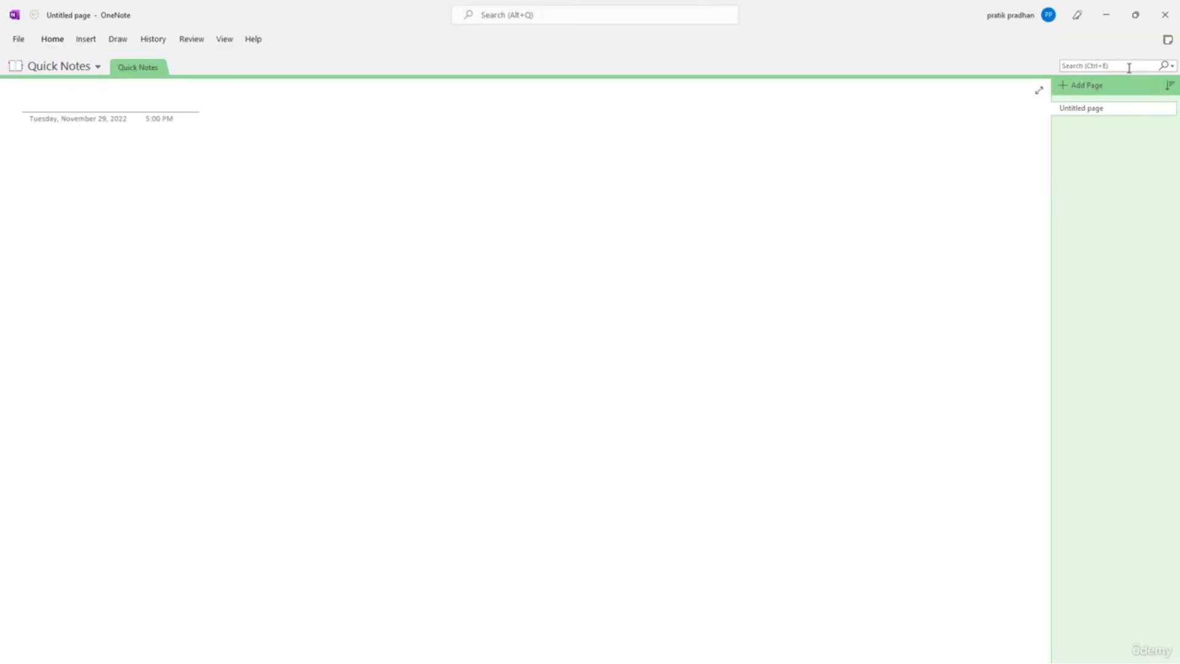
- Change the ribbon display from tabs only to always show the ribbon
left_click(1168, 41)
left_click(1165, 64)
left_click(222, 41)
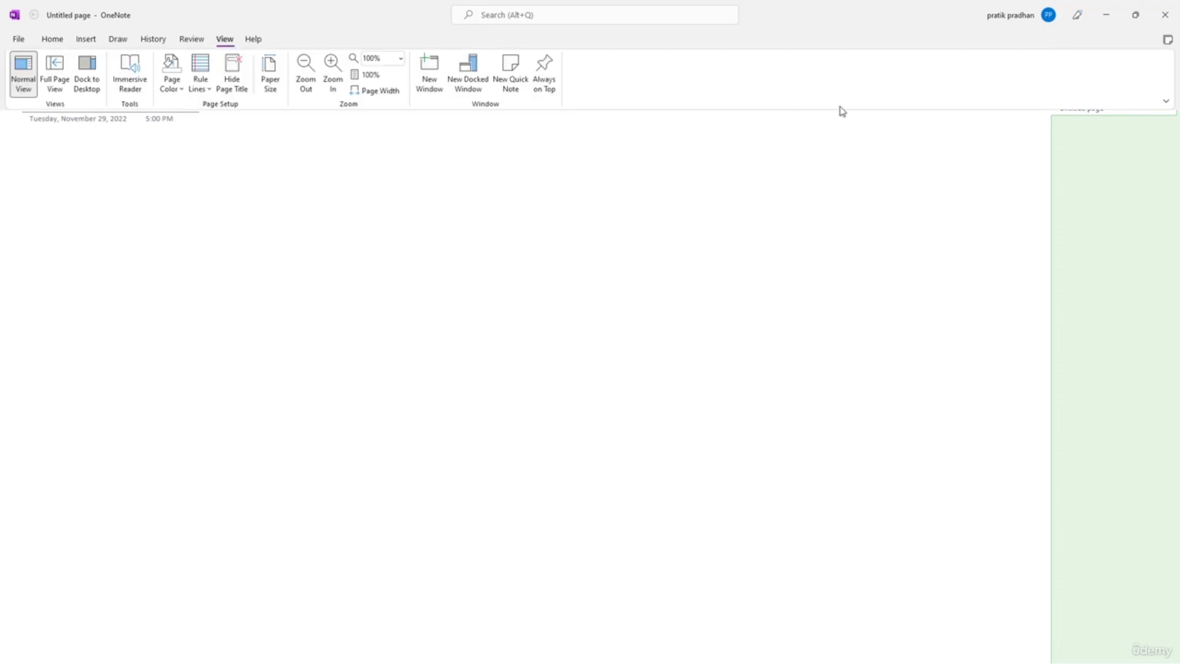
left_click(1166, 102)
left_click(1105, 174)
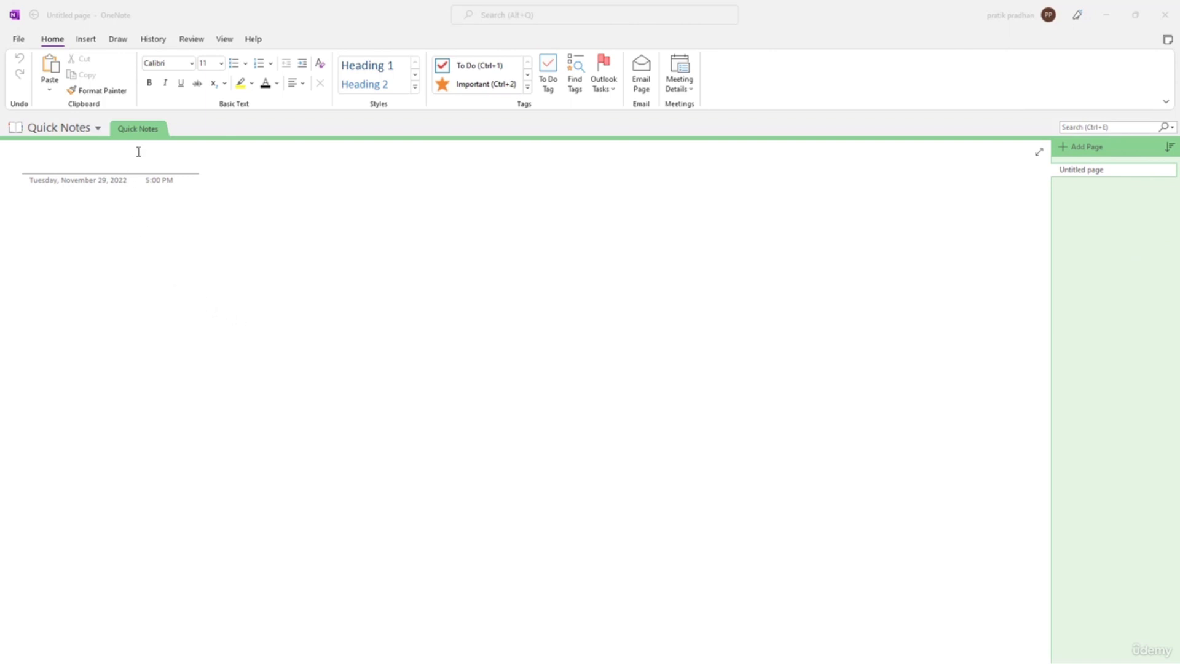
- Start a new notebook on this PC, choosing to create it in a different folder
left_click(111, 226)
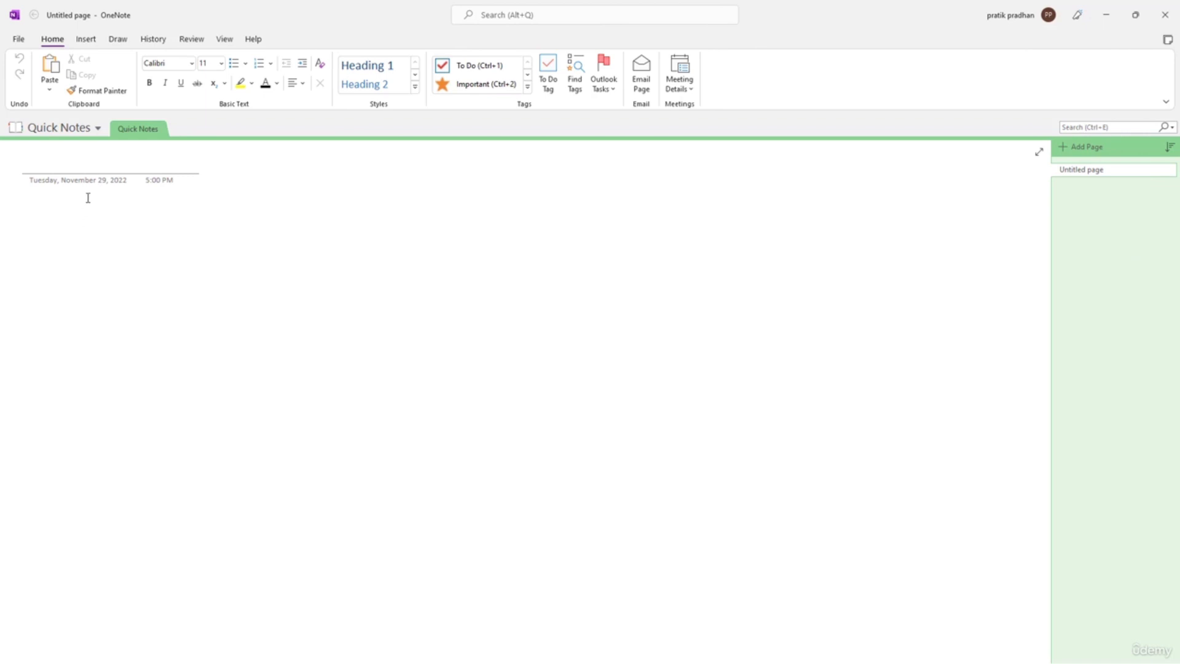
left_click(73, 131)
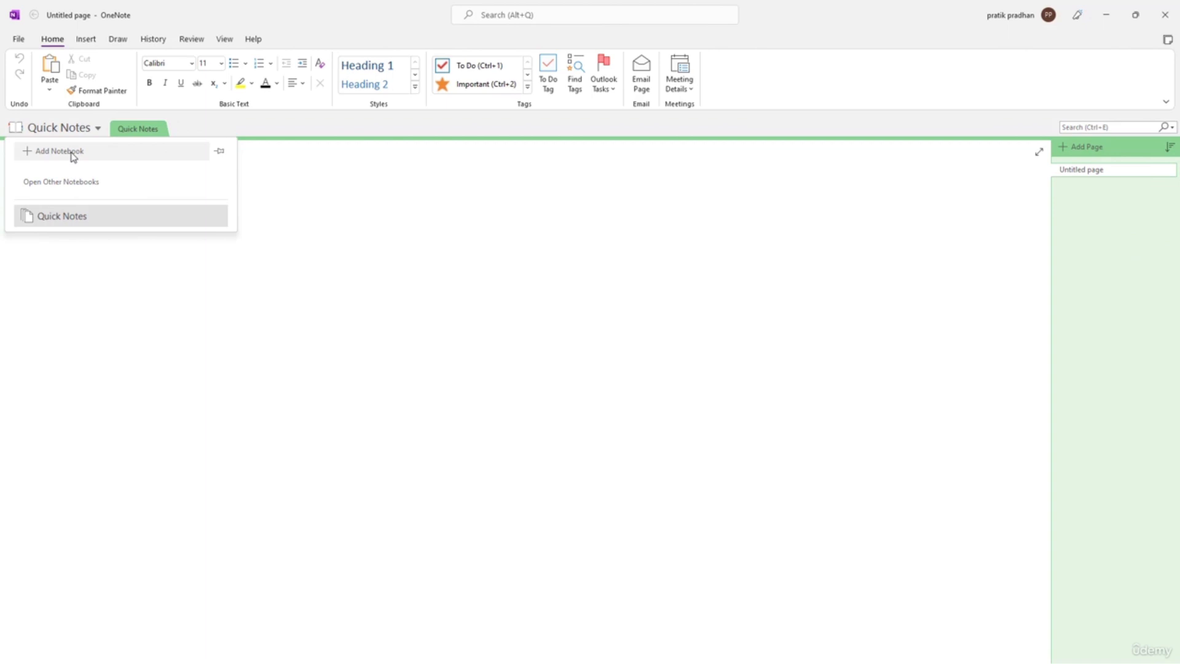
left_click(74, 156)
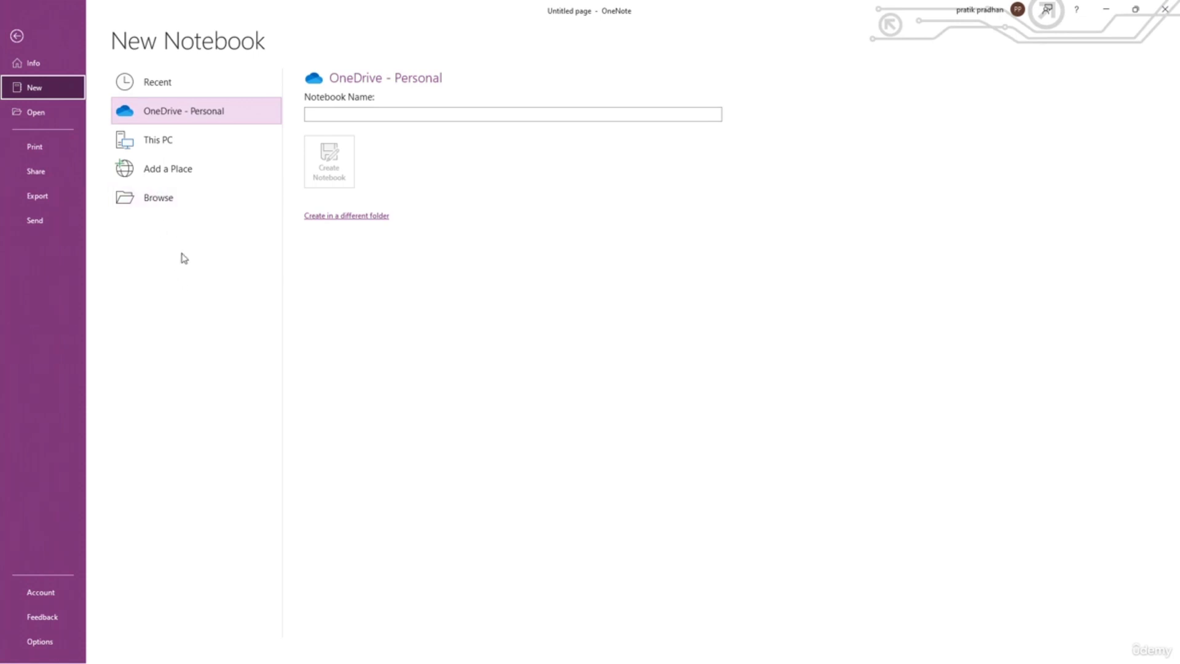
left_click(165, 146)
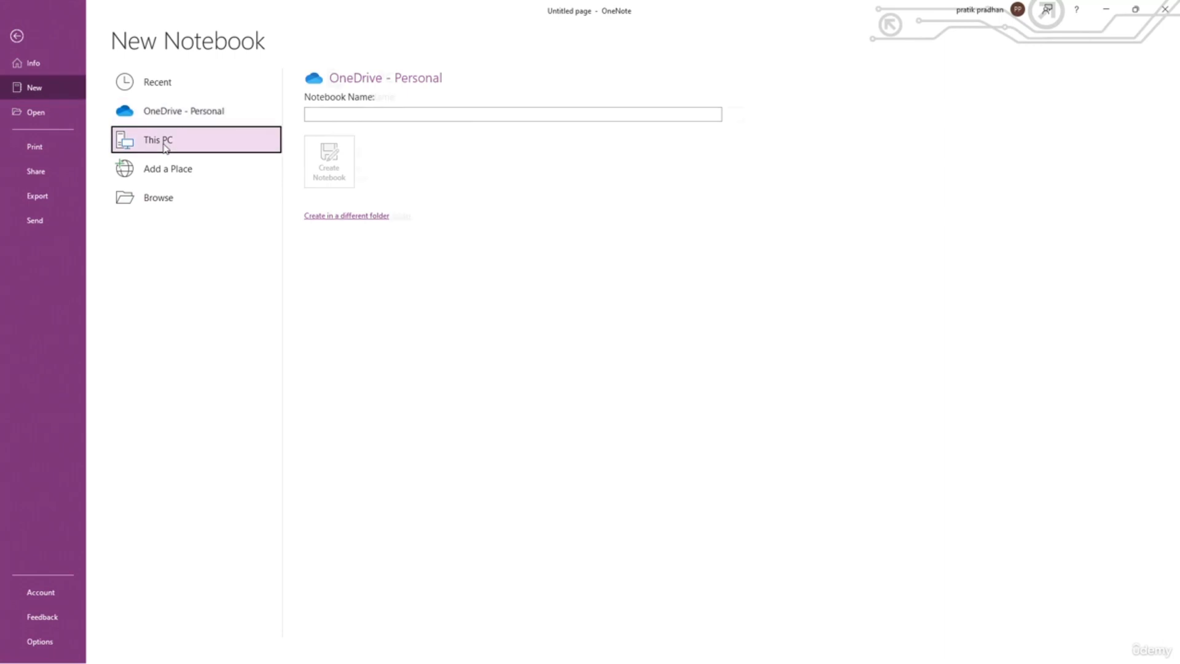
left_click(316, 217)
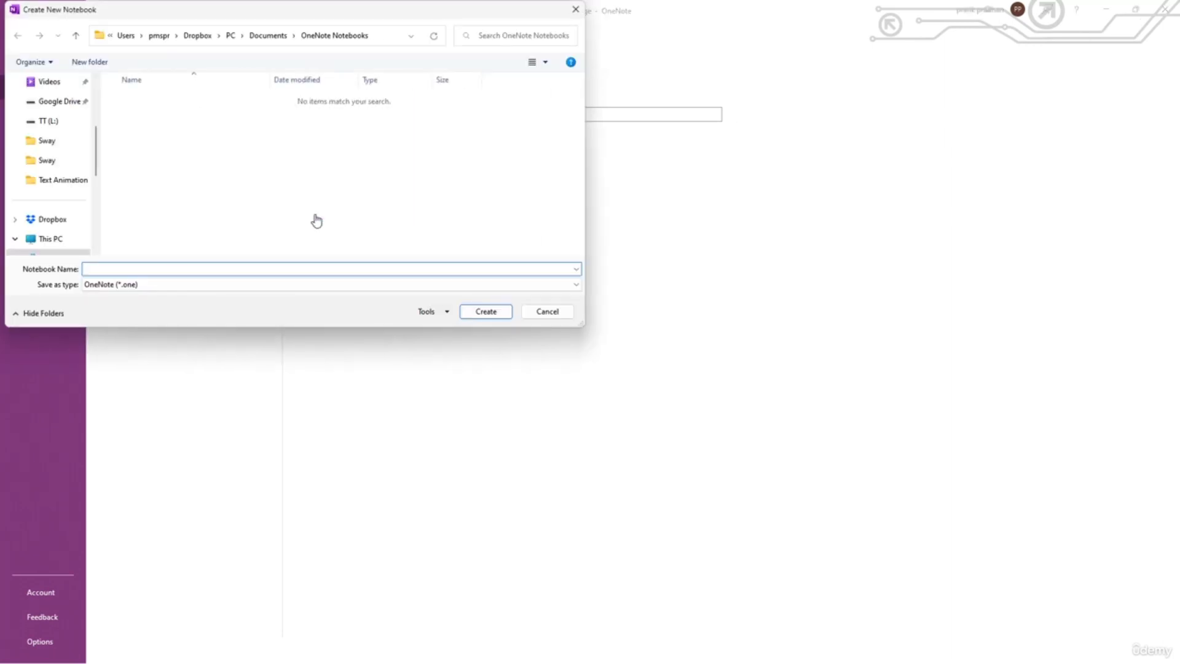
- Create a folder named Notes on the Desktop for storing the new notebook
scroll(66, 113, "up", 3)
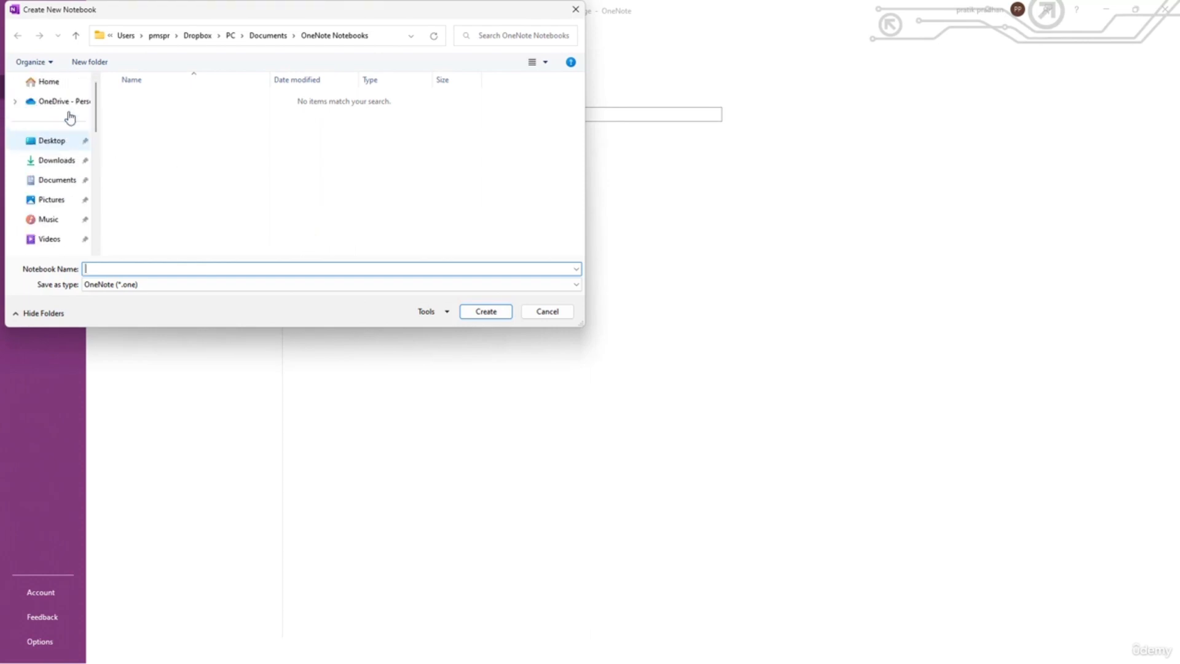
left_click(74, 143)
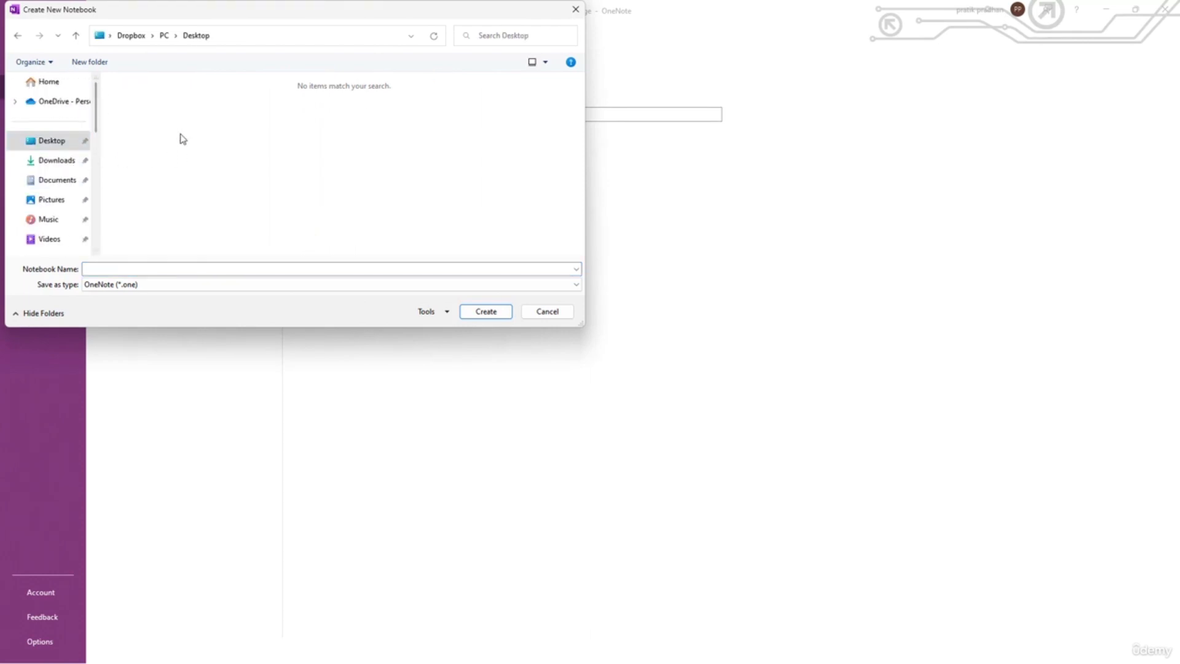
right_click(180, 149)
mouse_move(258, 237)
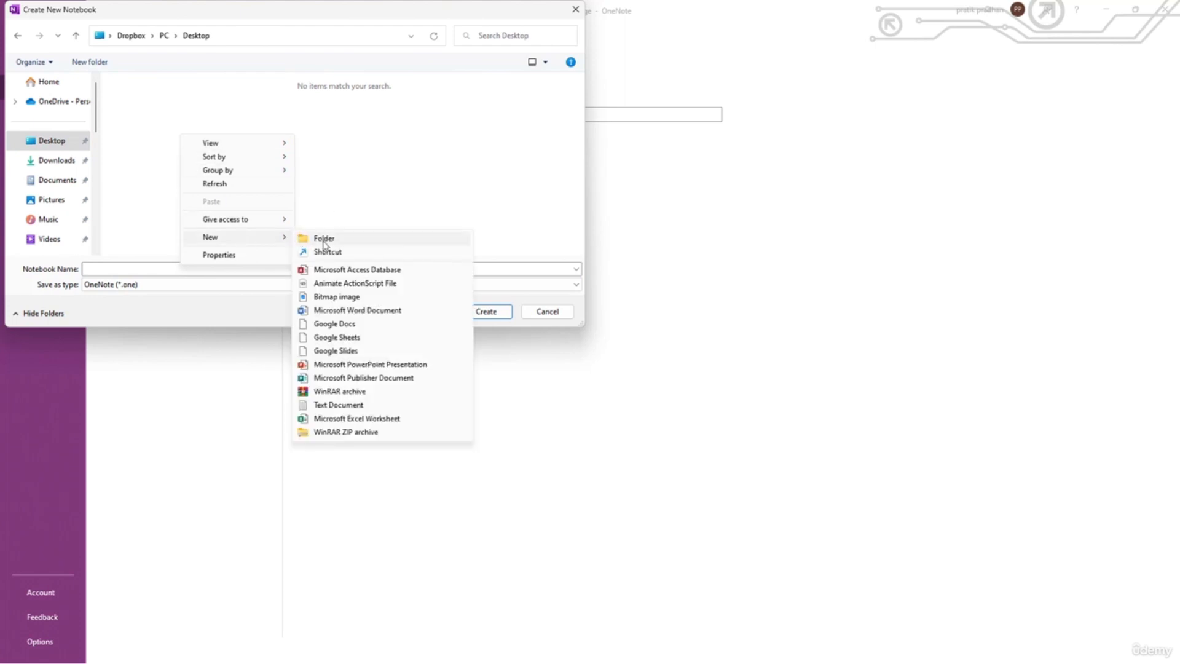
left_click(318, 237)
type("Notes")
key("Return")
- Create the notebook inside the Notes folder with the name Udemy
double_click(148, 108)
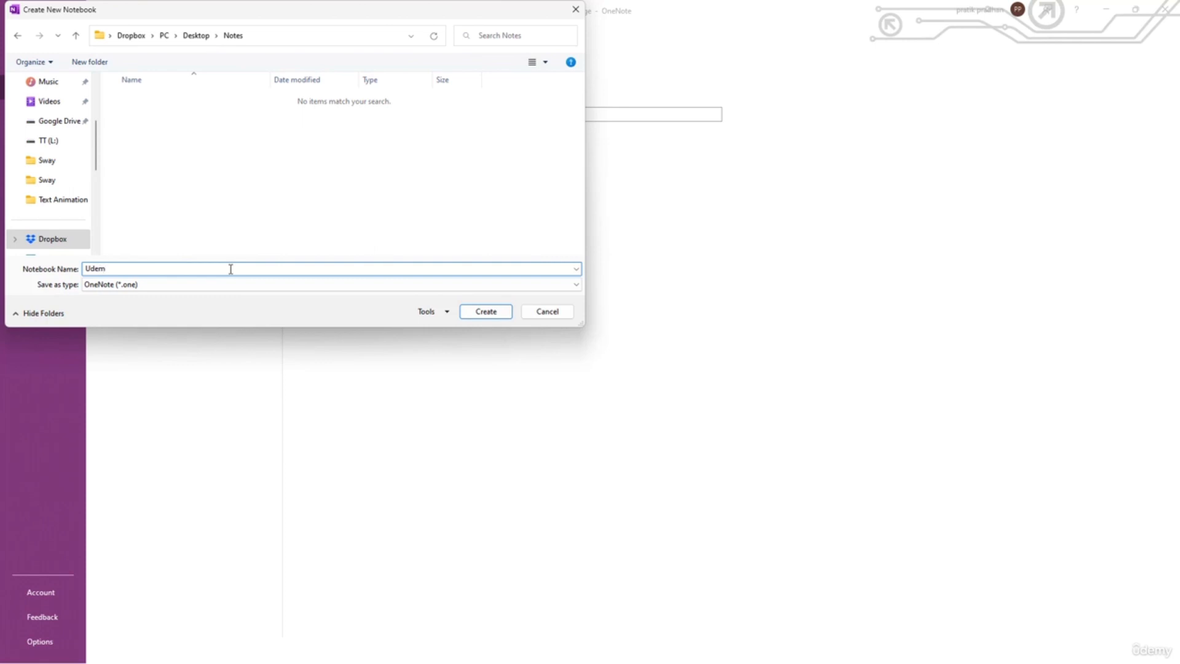
left_click(500, 315)
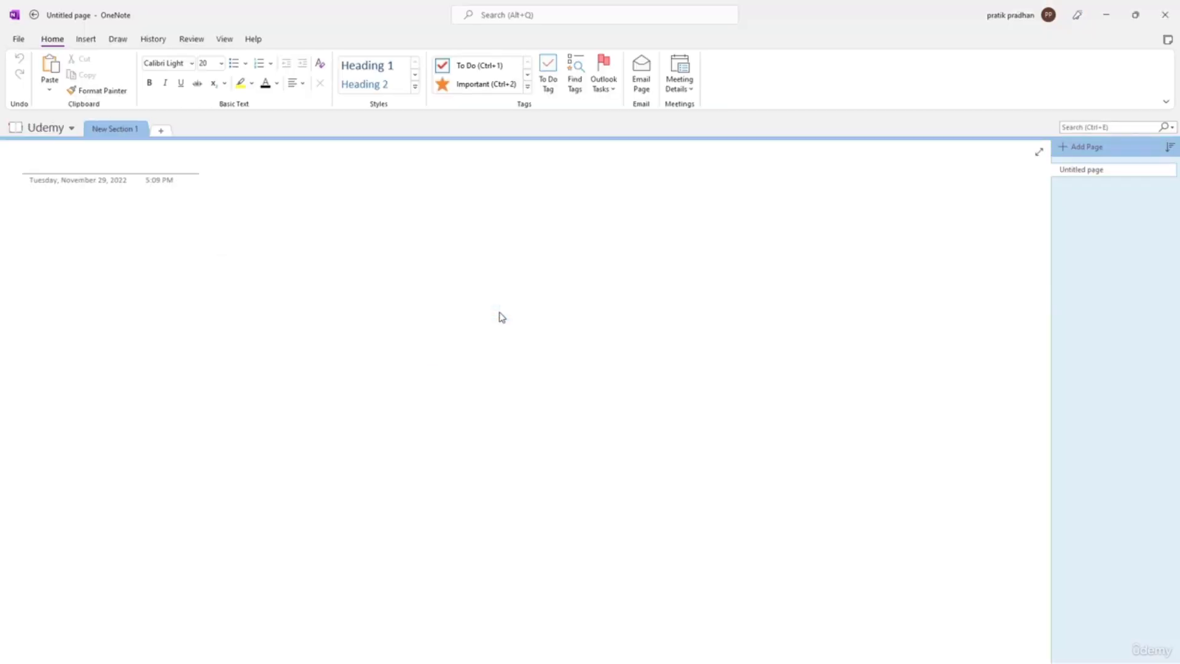
left_click(59, 129)
left_click(391, 239)
- Title the untitled page "sdfsdfsd" and add the note text "sdfsdfsdss" below it
left_click(29, 161)
type("sdfsdfsd")
left_click(54, 210)
type("sdfsdfsdss")
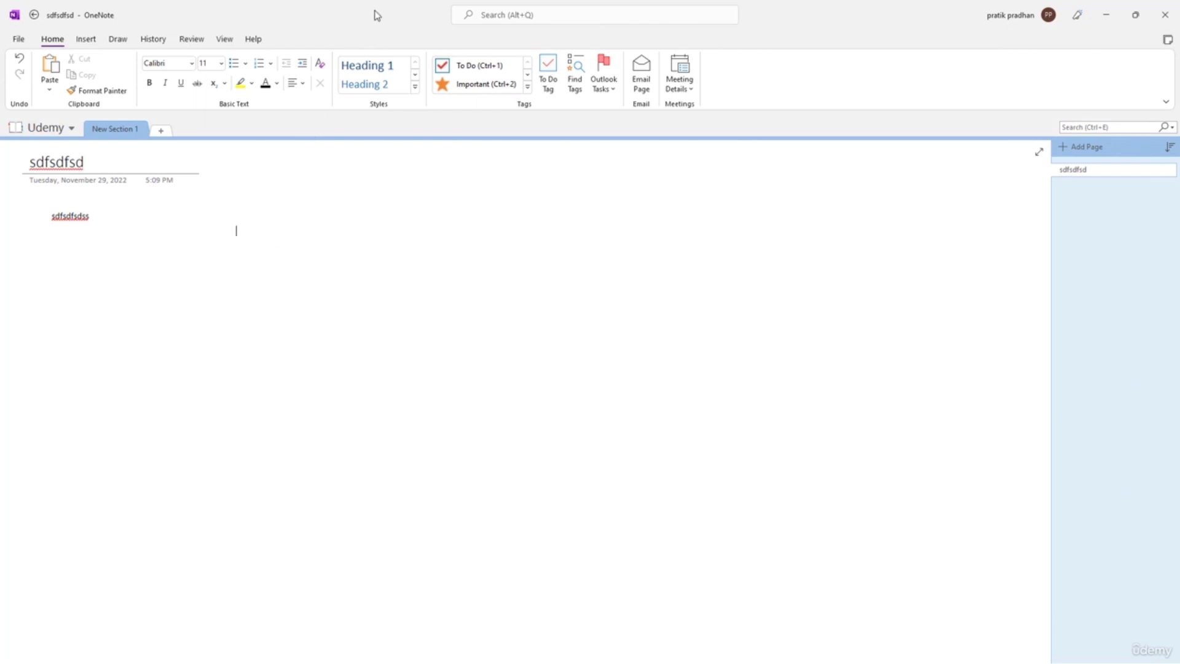
- Close OneNote and reopen it to check whether the page content is saved, closing it again when done
left_click_drag(377, 14, 535, 143)
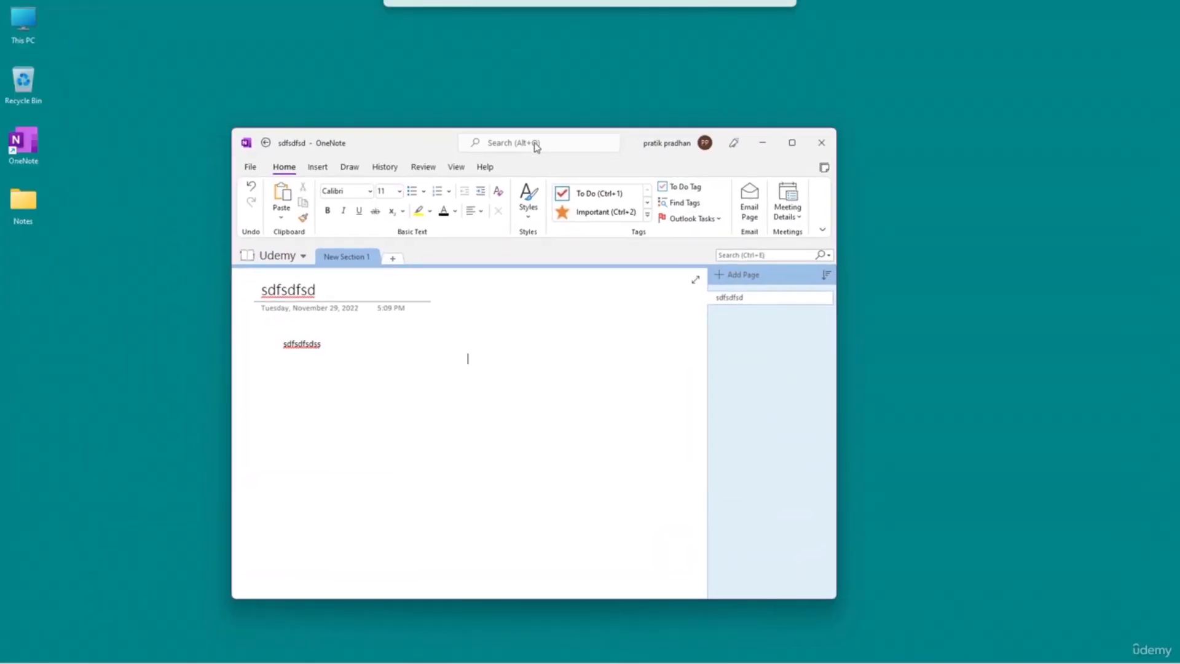
left_click(821, 147)
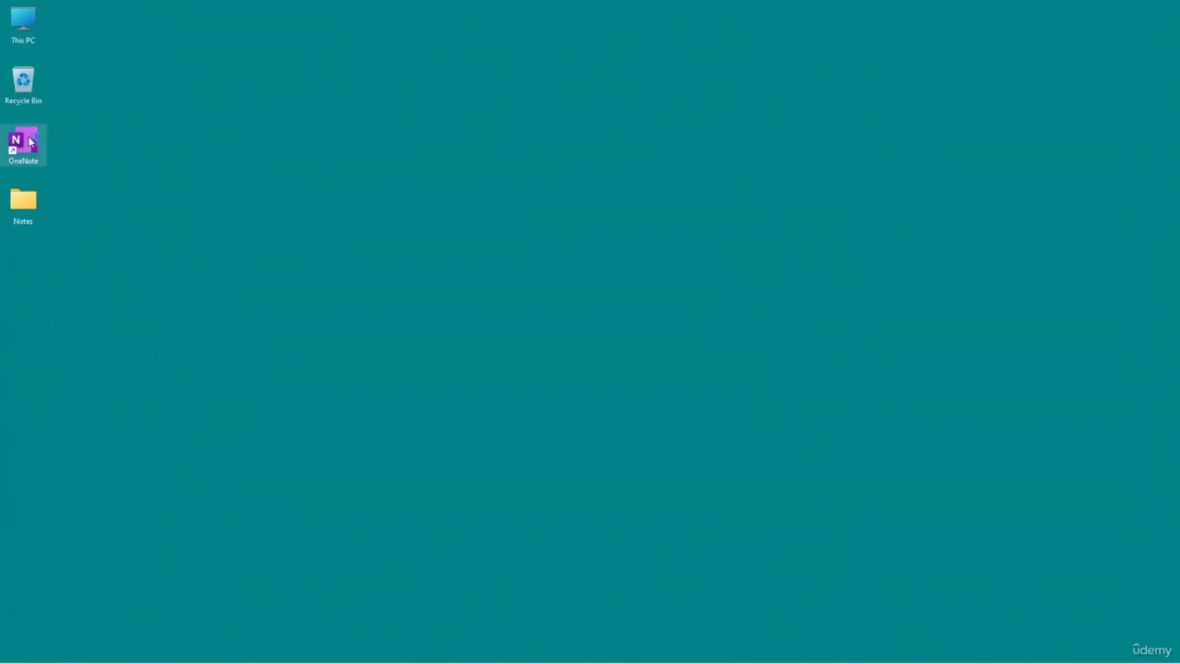
double_click(30, 142)
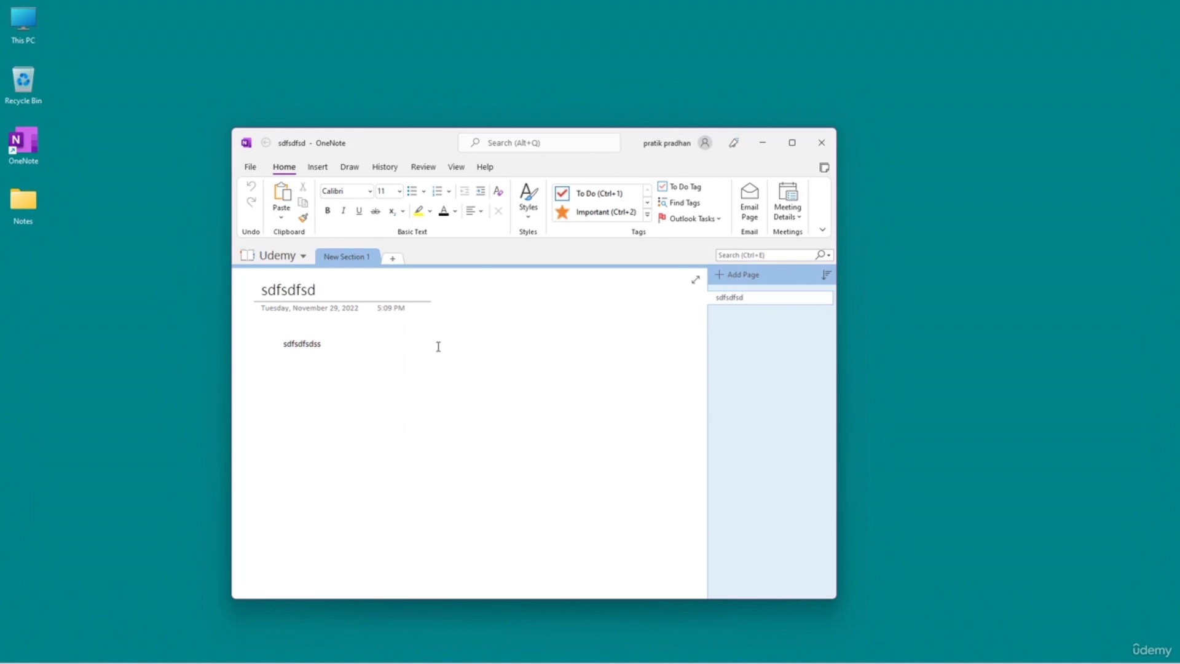
left_click(822, 142)
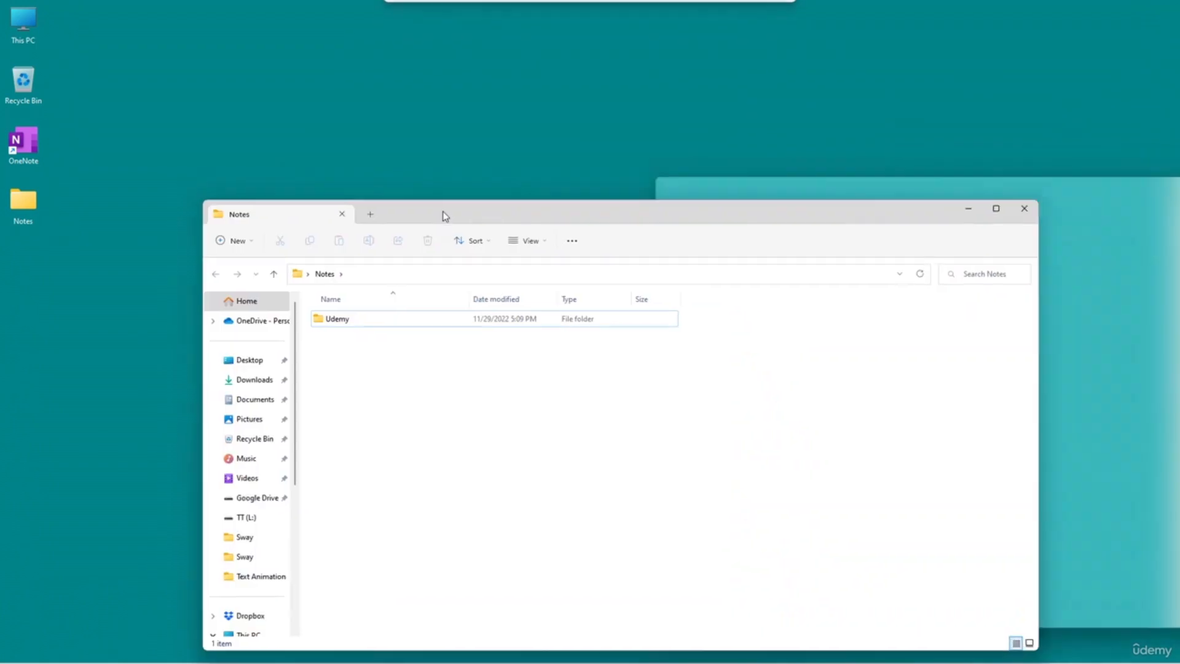
- Look inside the Udemy folder in Notes to inspect the saved notebook files, closing the folder window when done
left_click_drag(443, 212, 379, 115)
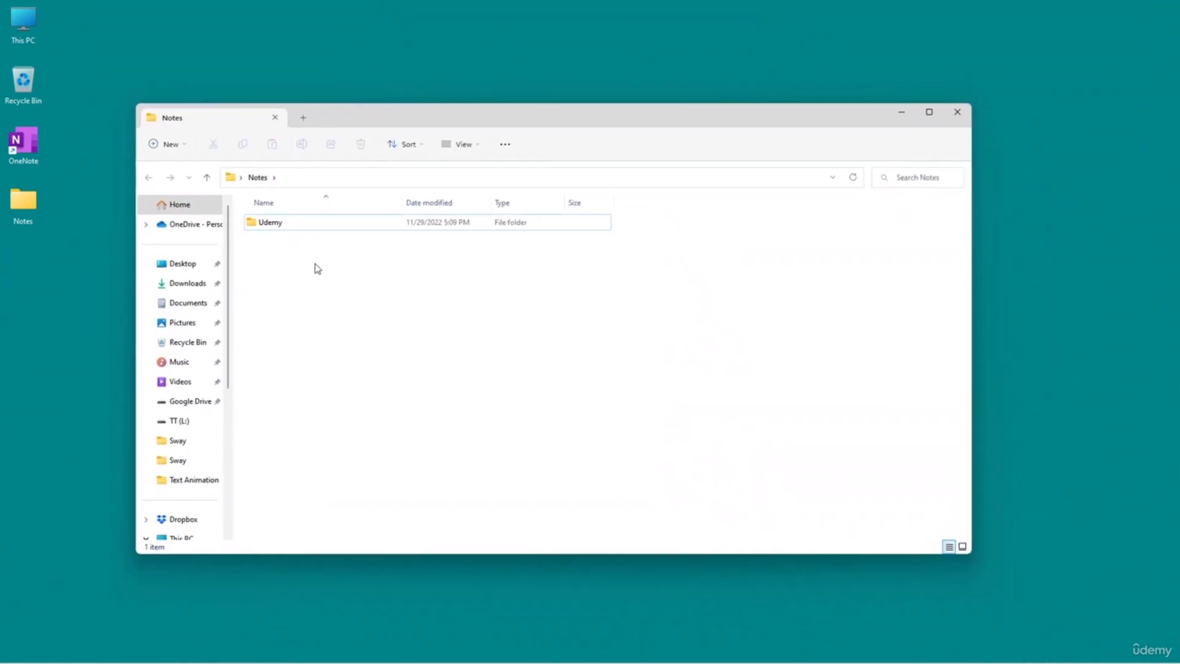
double_click(292, 225)
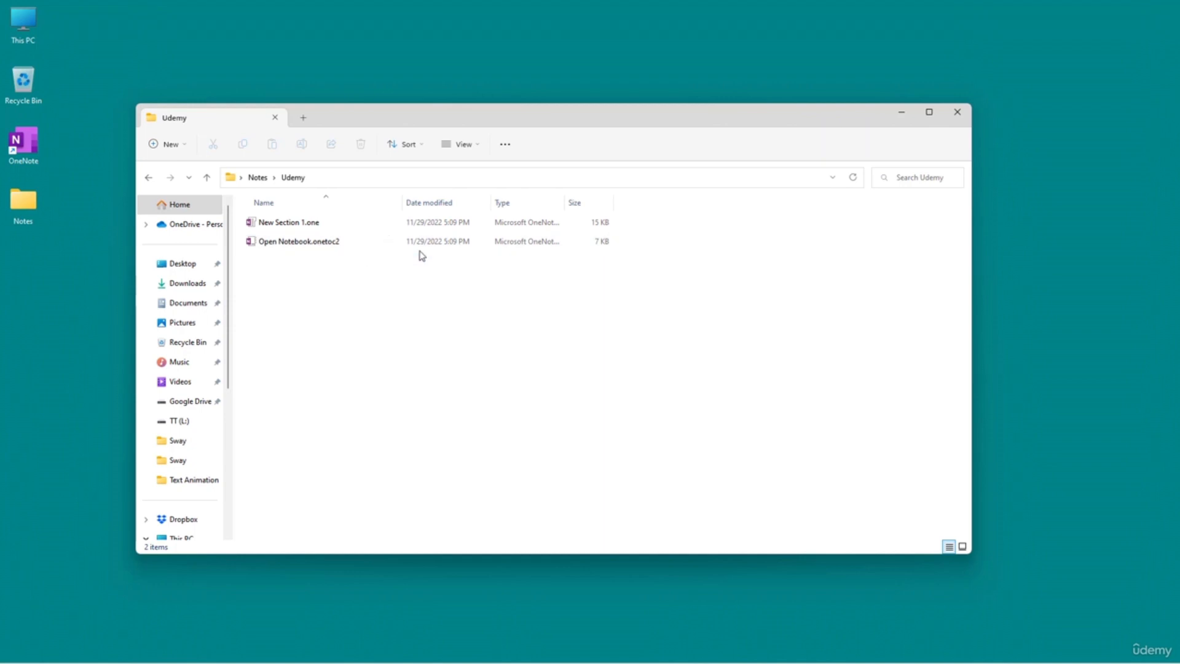
left_click(957, 112)
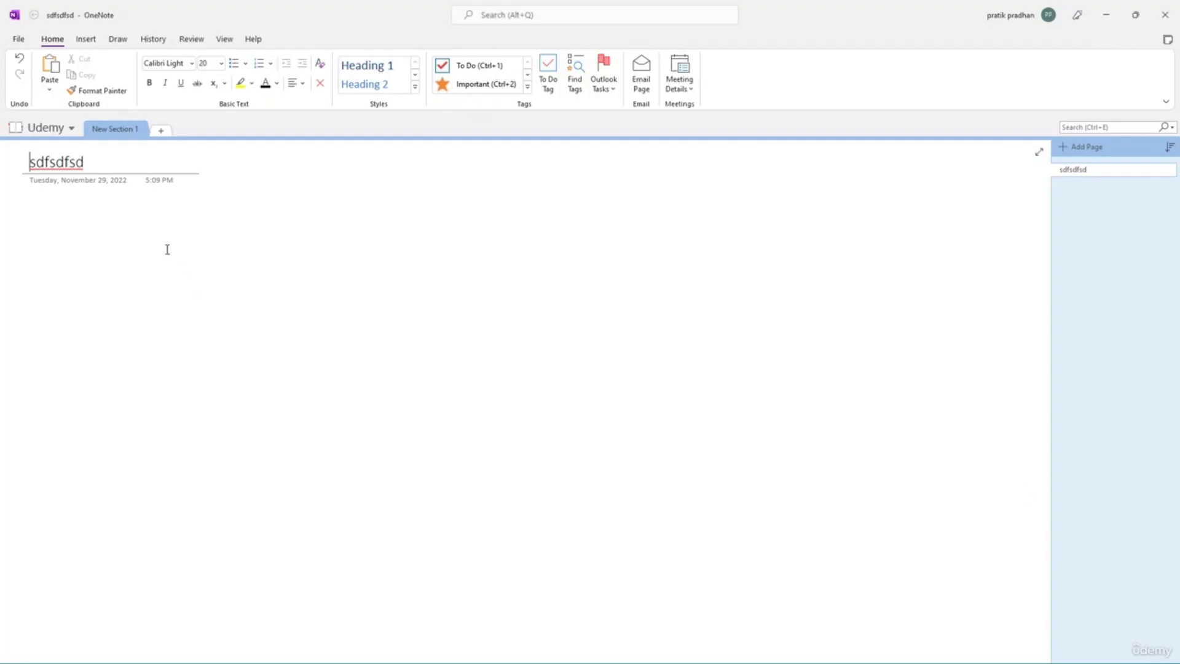
- Add two new sections with default names to the Udemy notebook and return to New Section 1
left_click(163, 132)
left_click(227, 135)
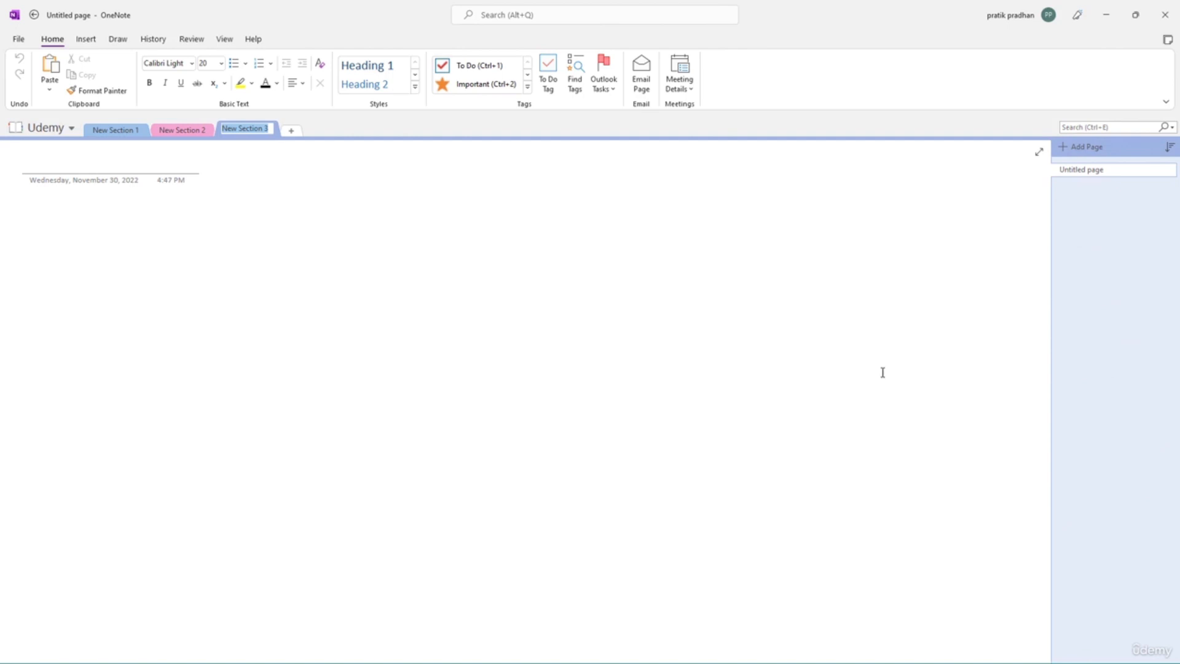
left_click(135, 130)
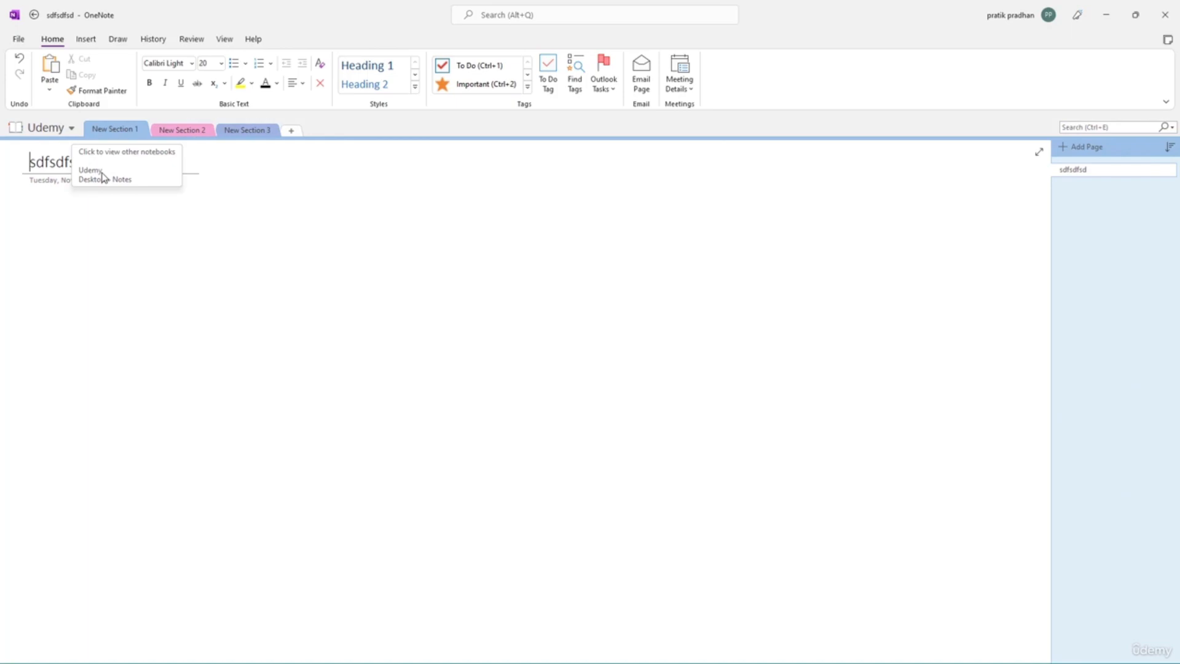
- Create a new notebook named Udemy 2 on This PC in the default location
left_click(20, 39)
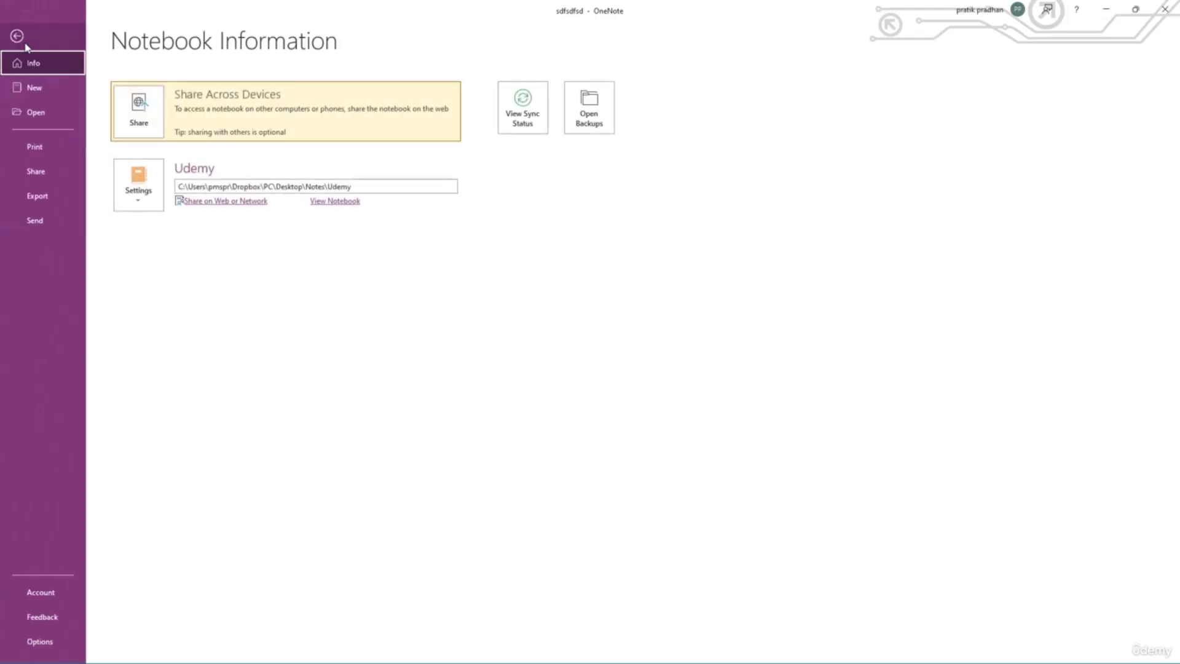
left_click(38, 93)
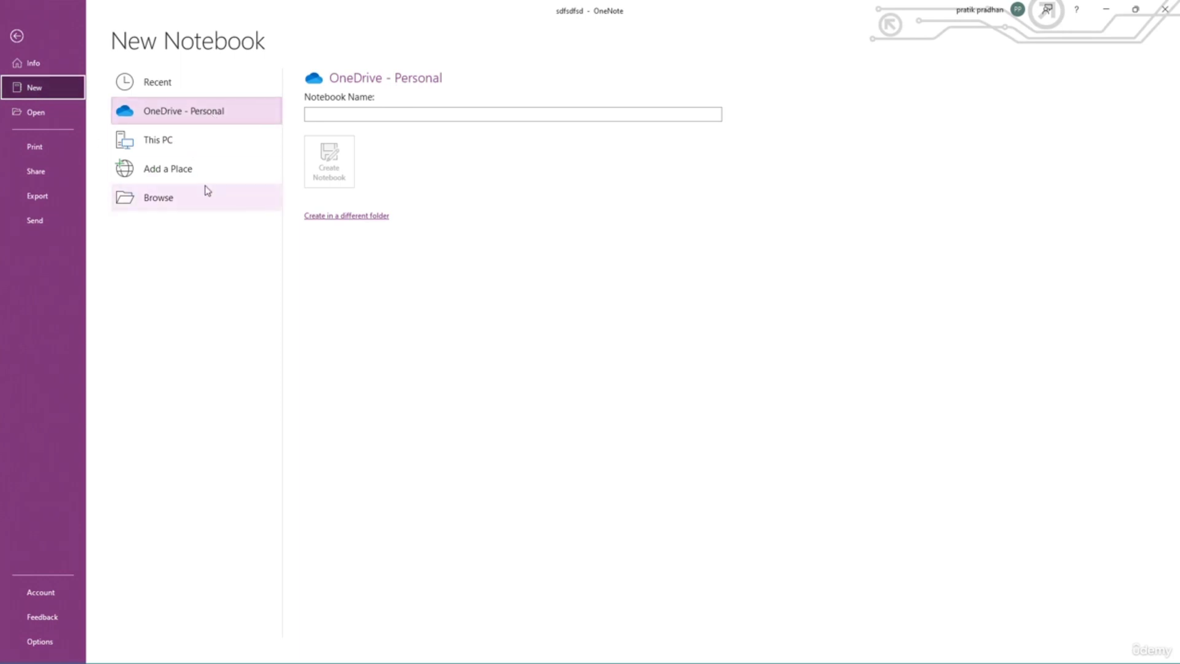
left_click(190, 148)
left_click(320, 114)
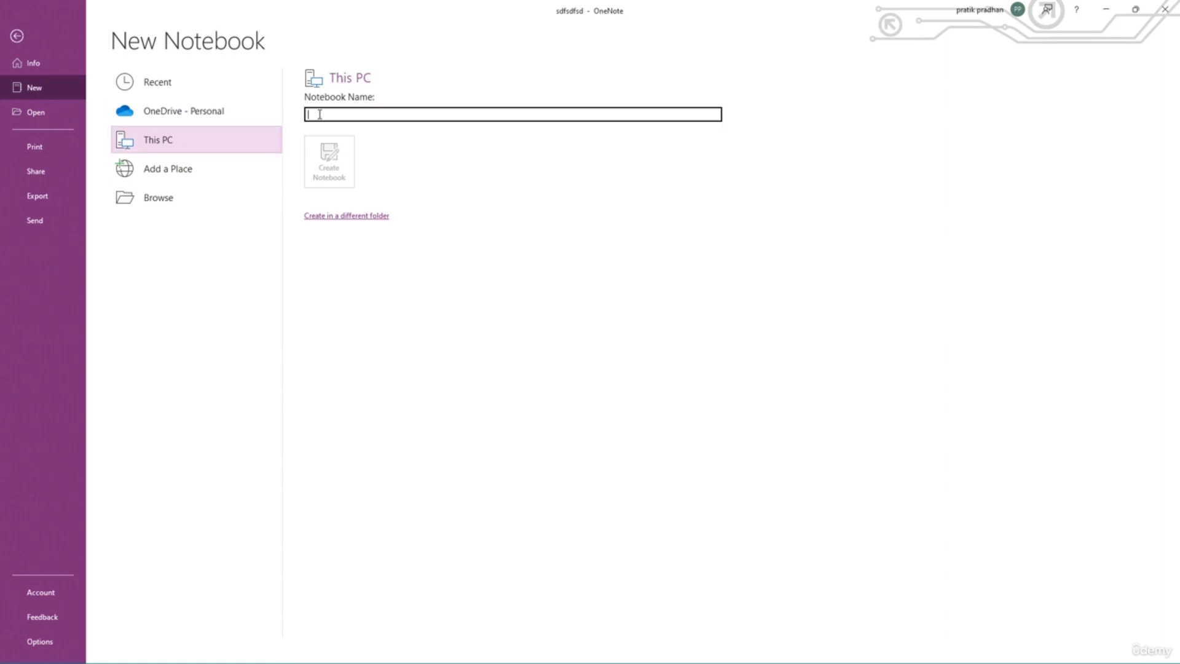
type("udemy 2")
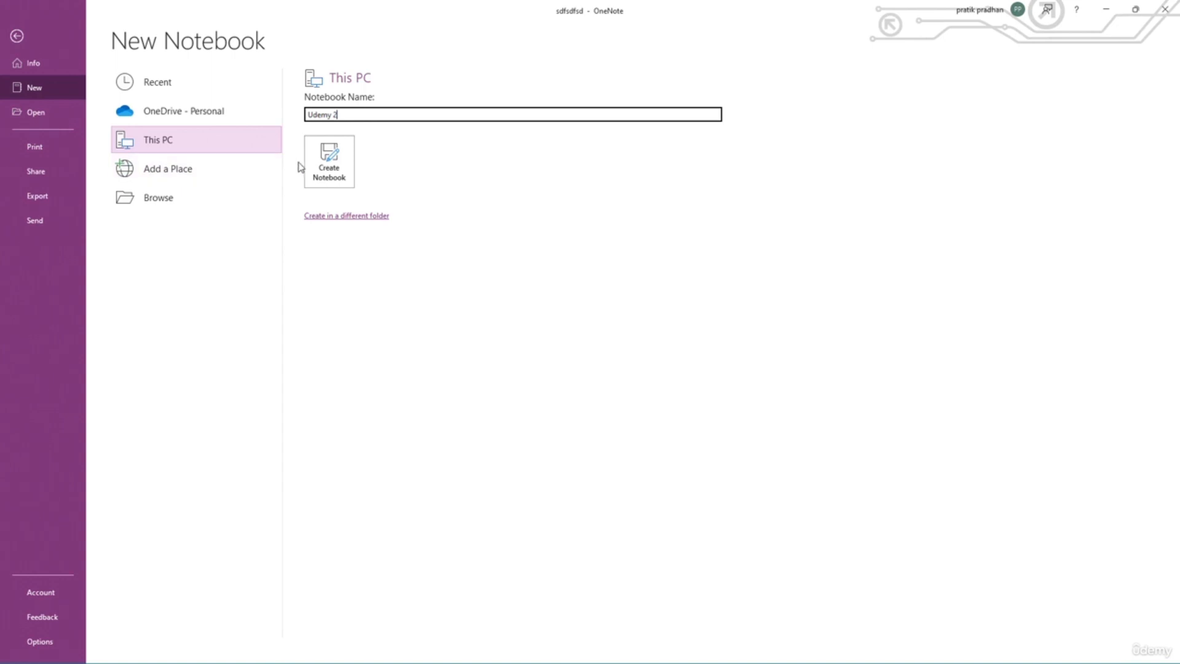
left_click(332, 167)
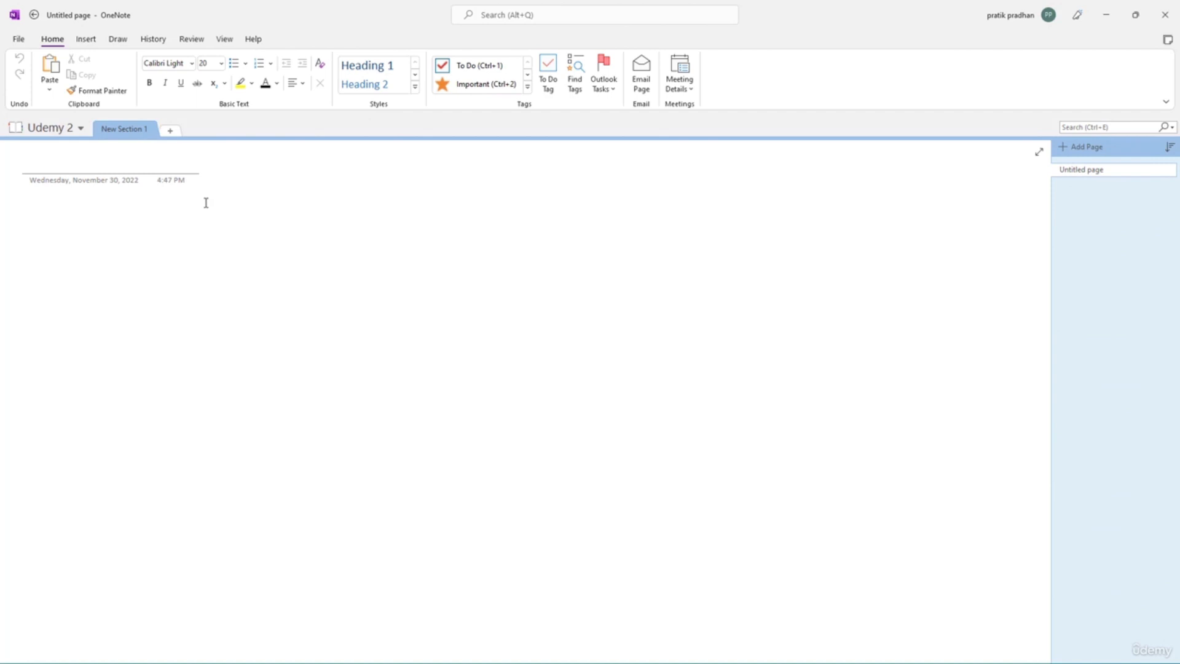
- Switch back and forth between the Udemy and Udemy 2 notebooks to compare their sections, finishing on Udemy
left_click(79, 131)
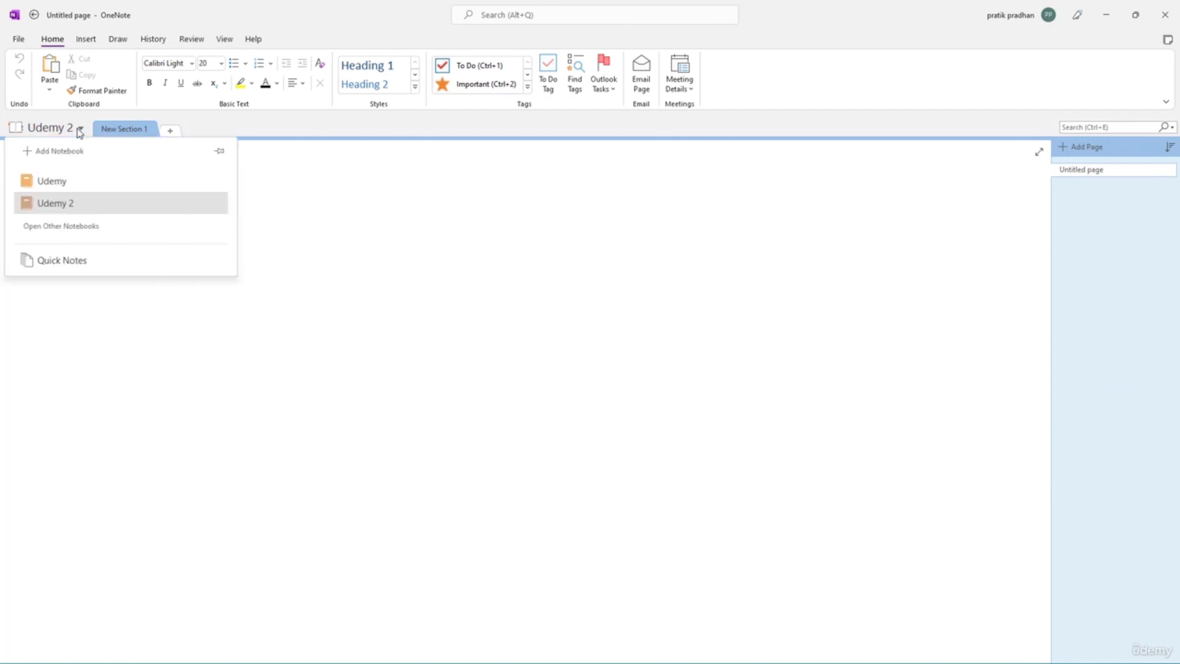
left_click(64, 185)
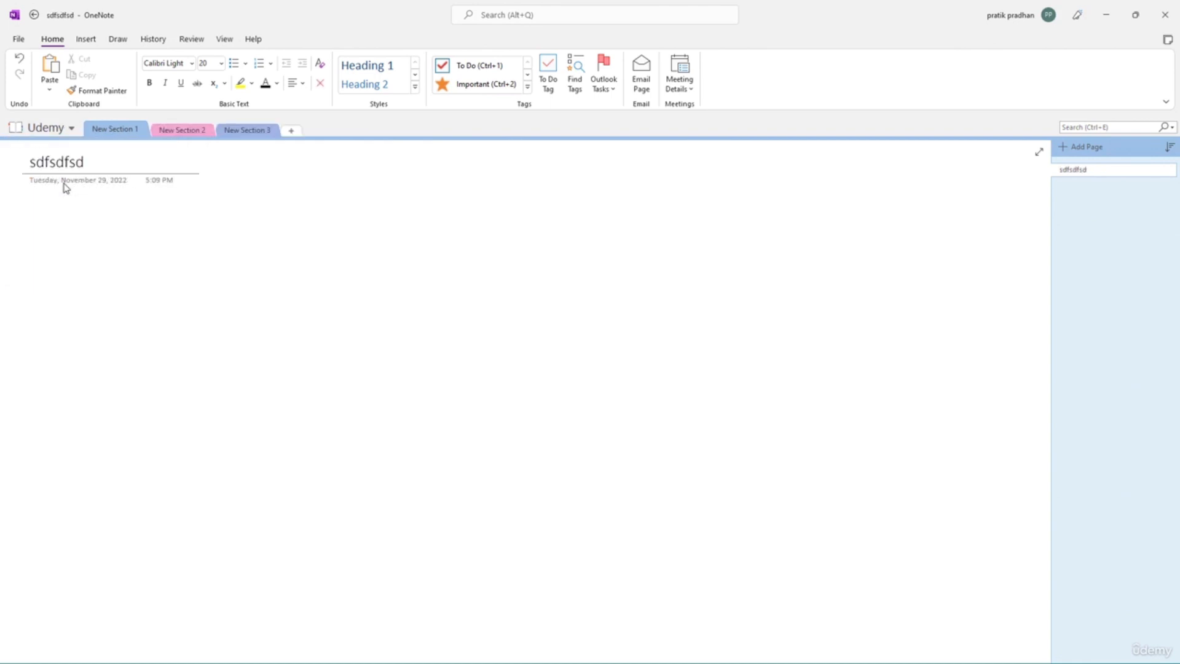
left_click(70, 129)
left_click(66, 206)
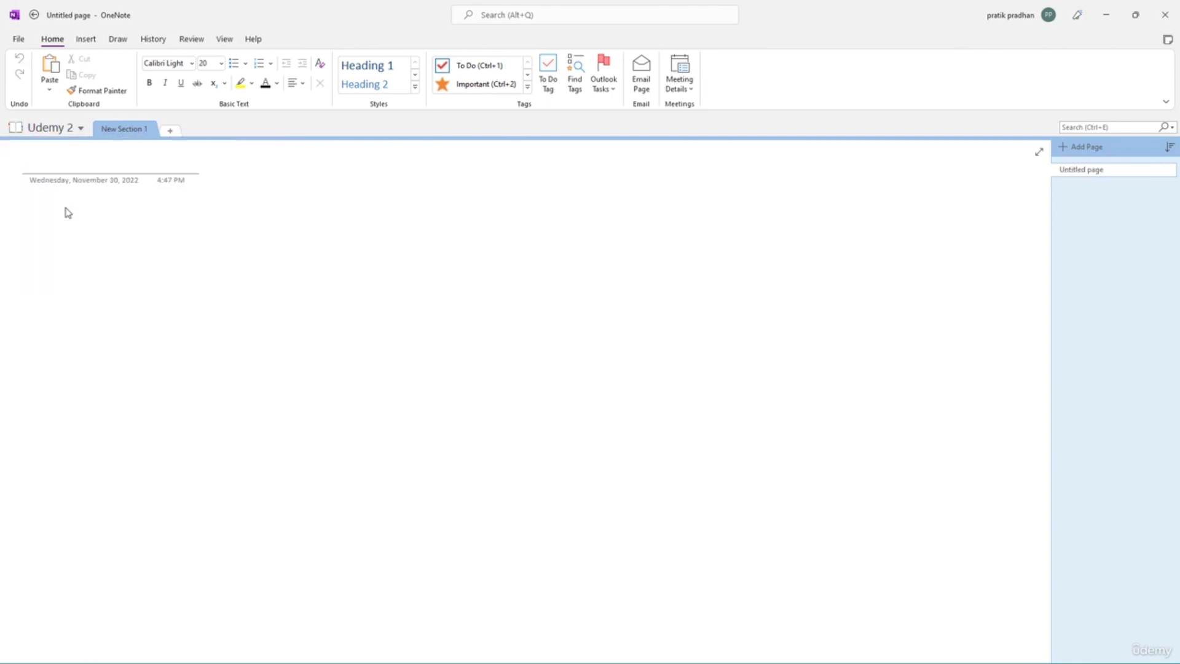
left_click(78, 130)
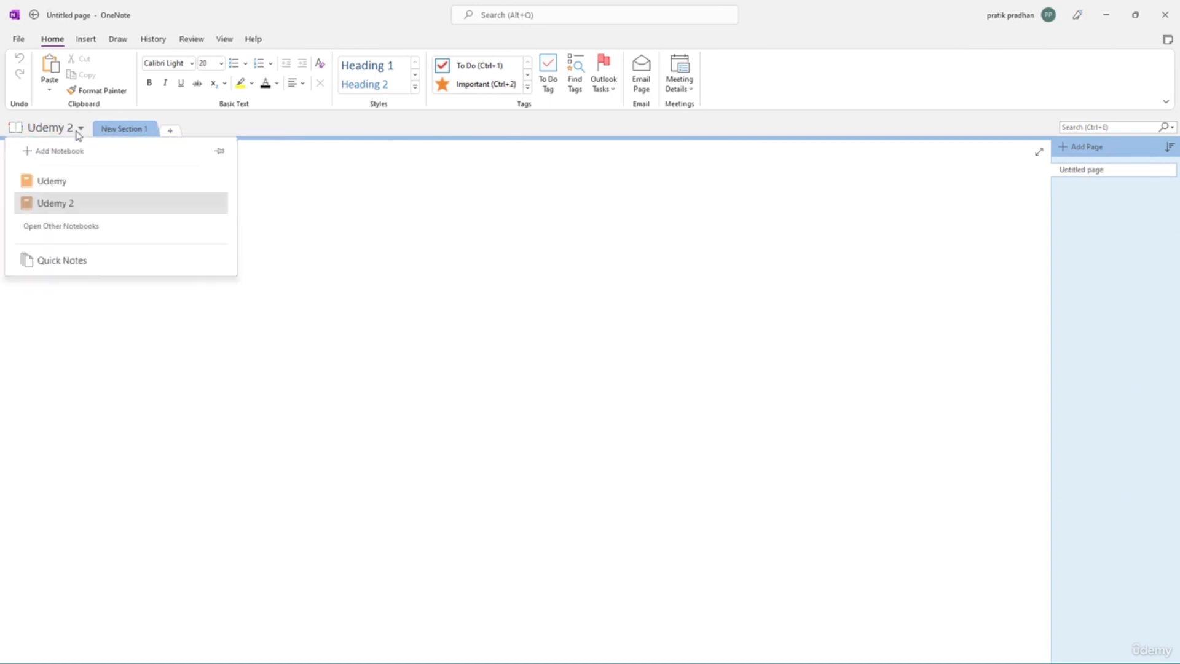
right_click(70, 205)
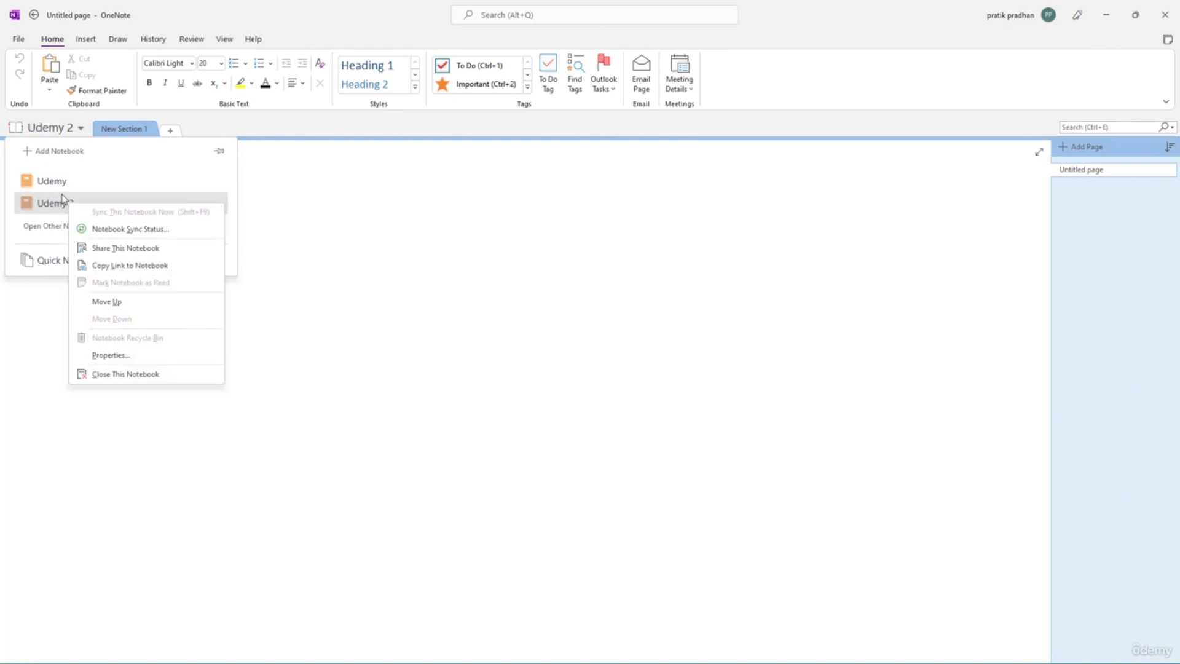
left_click(55, 181)
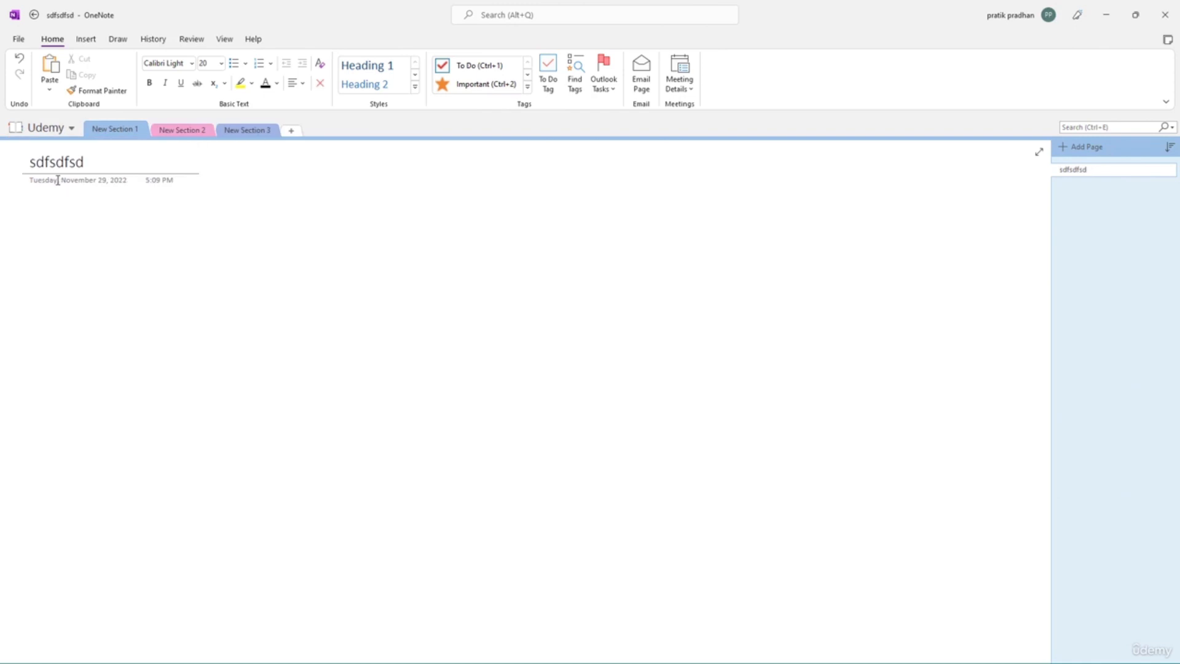
left_click(69, 129)
left_click(60, 202)
left_click(74, 130)
left_click(58, 180)
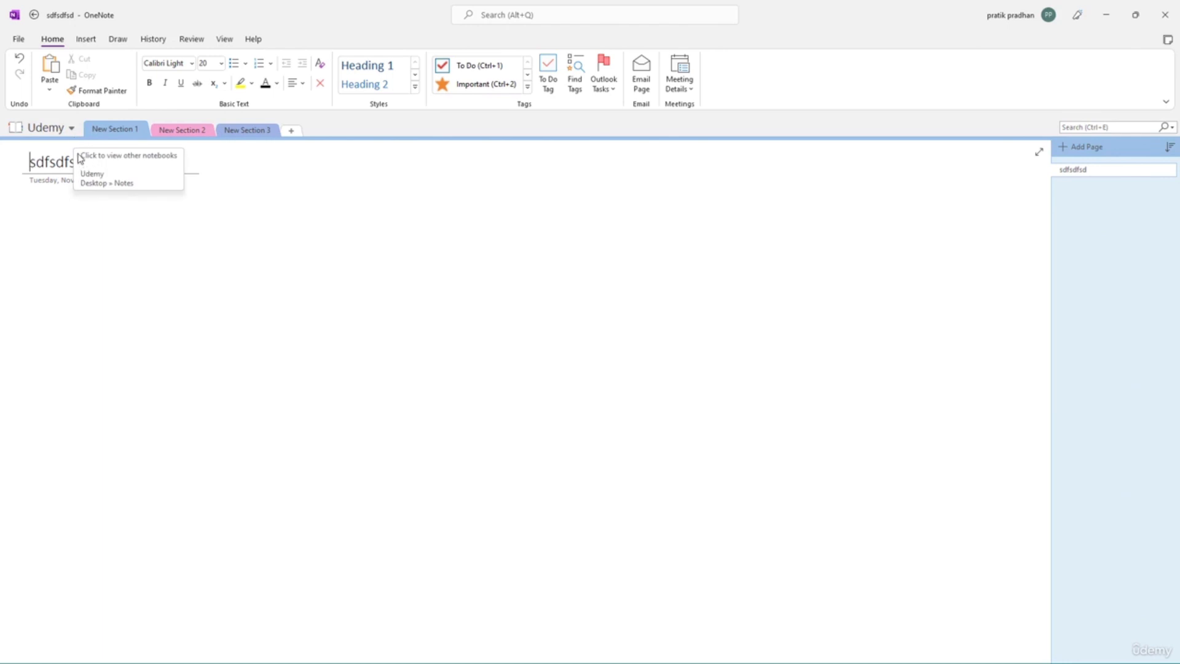
- Close the Udemy 2 notebook and check the list of notebooks still open
left_click(73, 130)
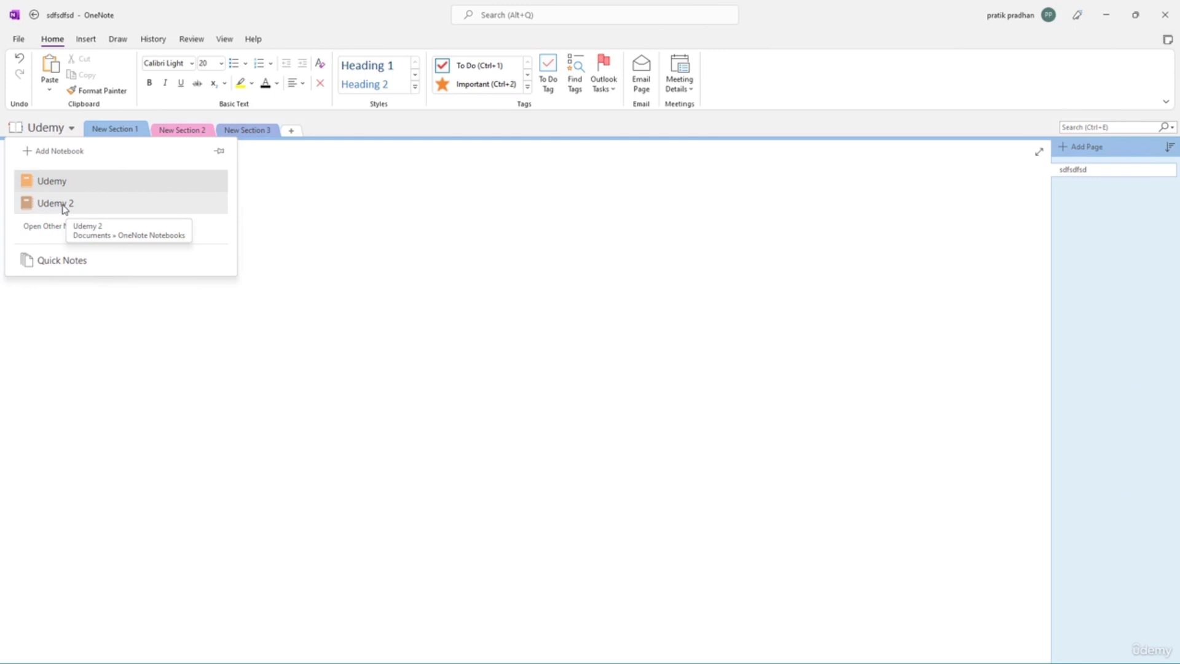
right_click(62, 210)
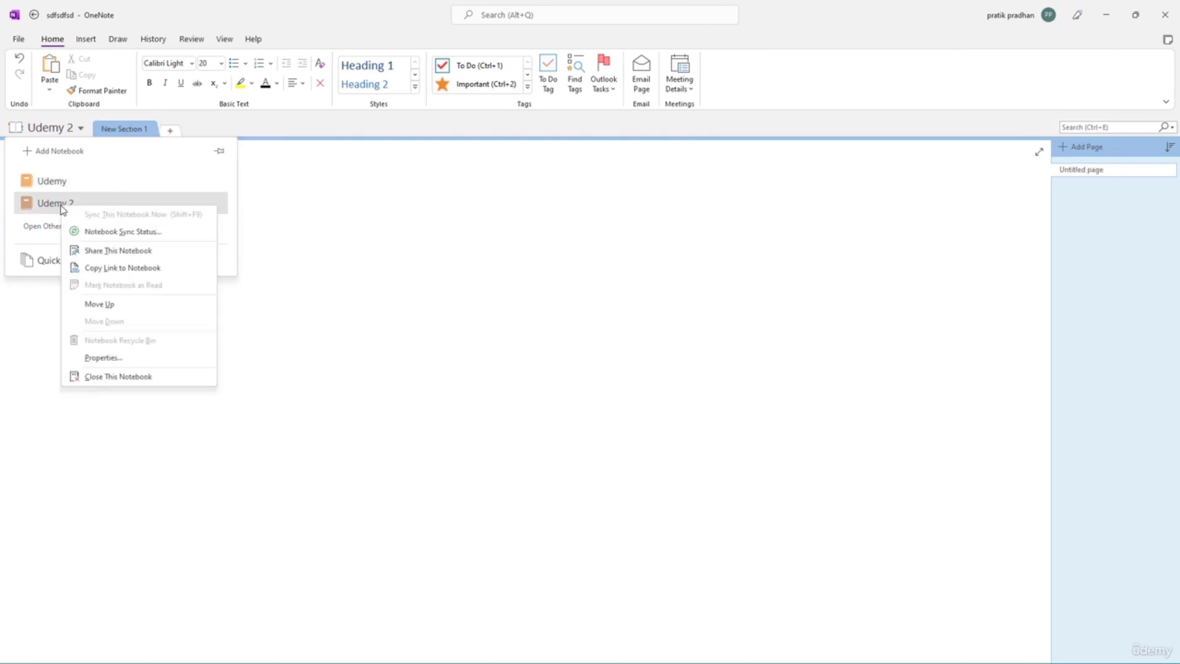
left_click(111, 377)
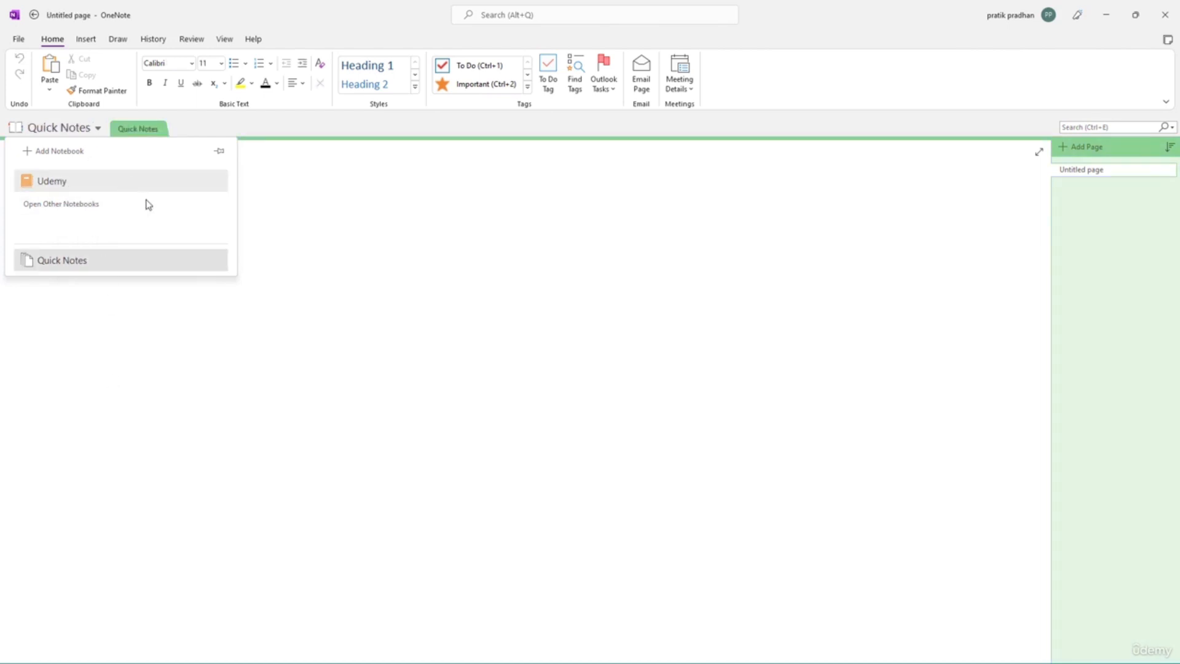
left_click(416, 230)
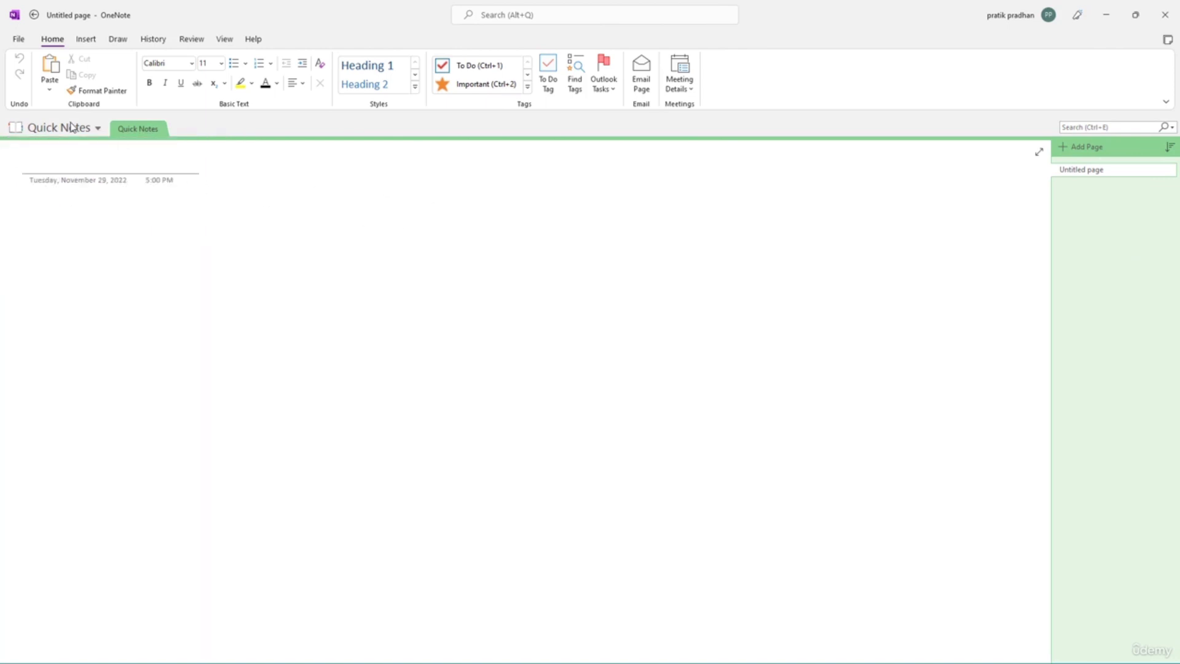
left_click(74, 128)
left_click(222, 239)
- Reopen the Udemy 2 notebook by browsing to Open Notebook.onetoc2 in its folder under OneNote Notebooks
left_click(19, 40)
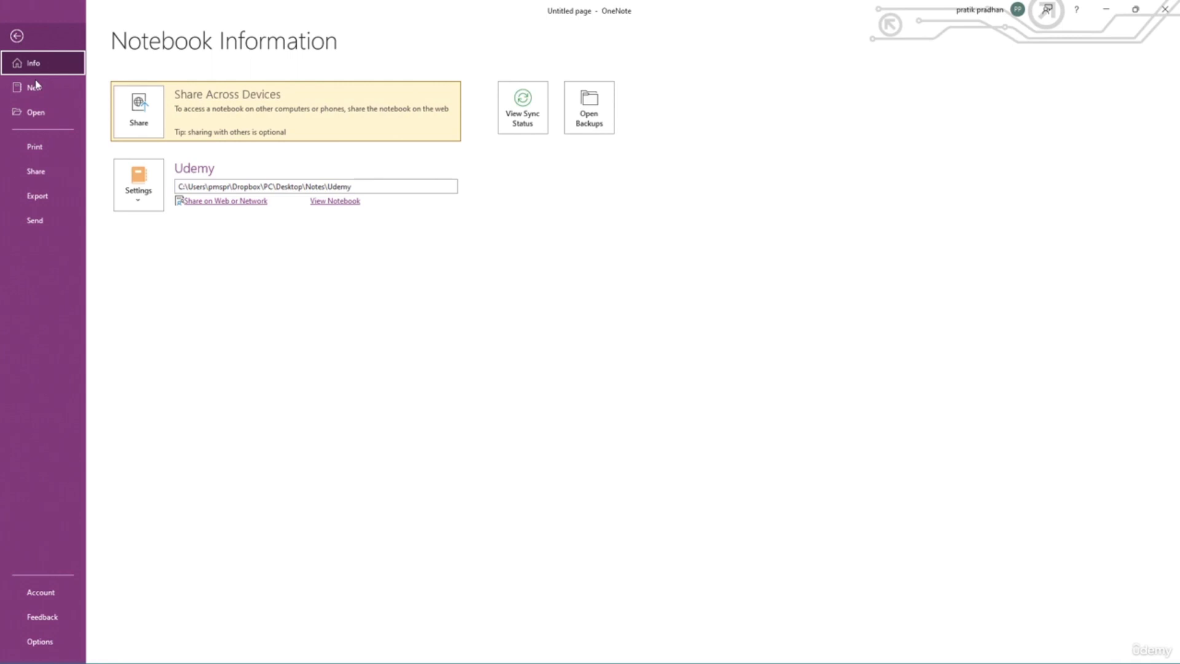
left_click(44, 113)
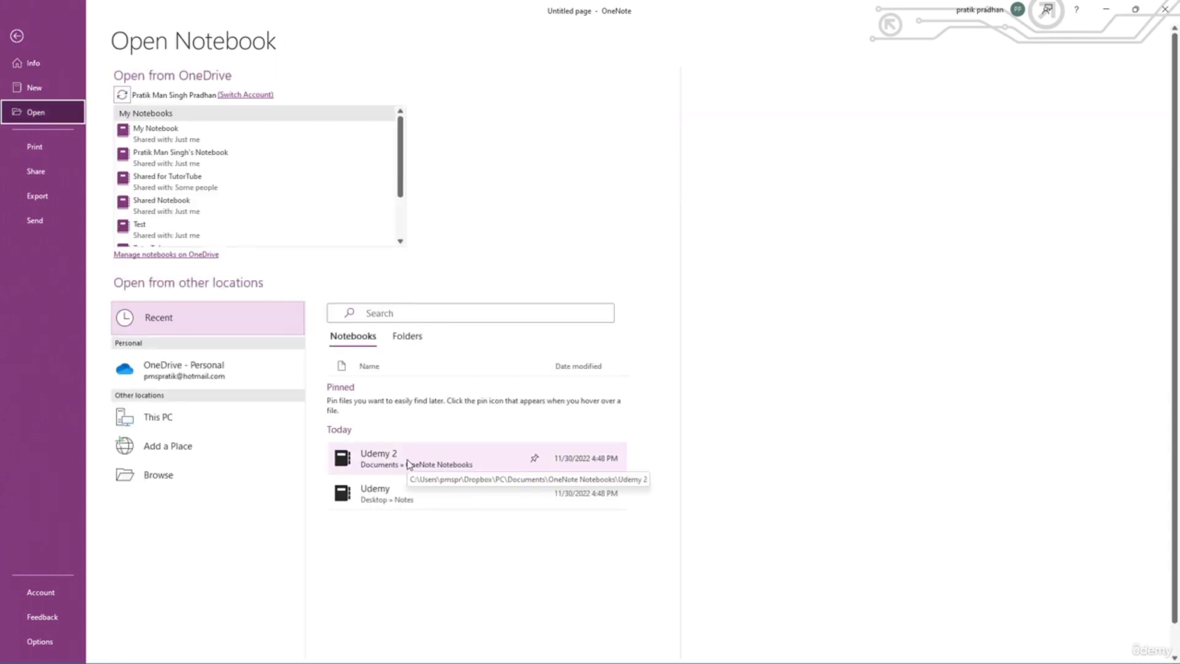
left_click(179, 478)
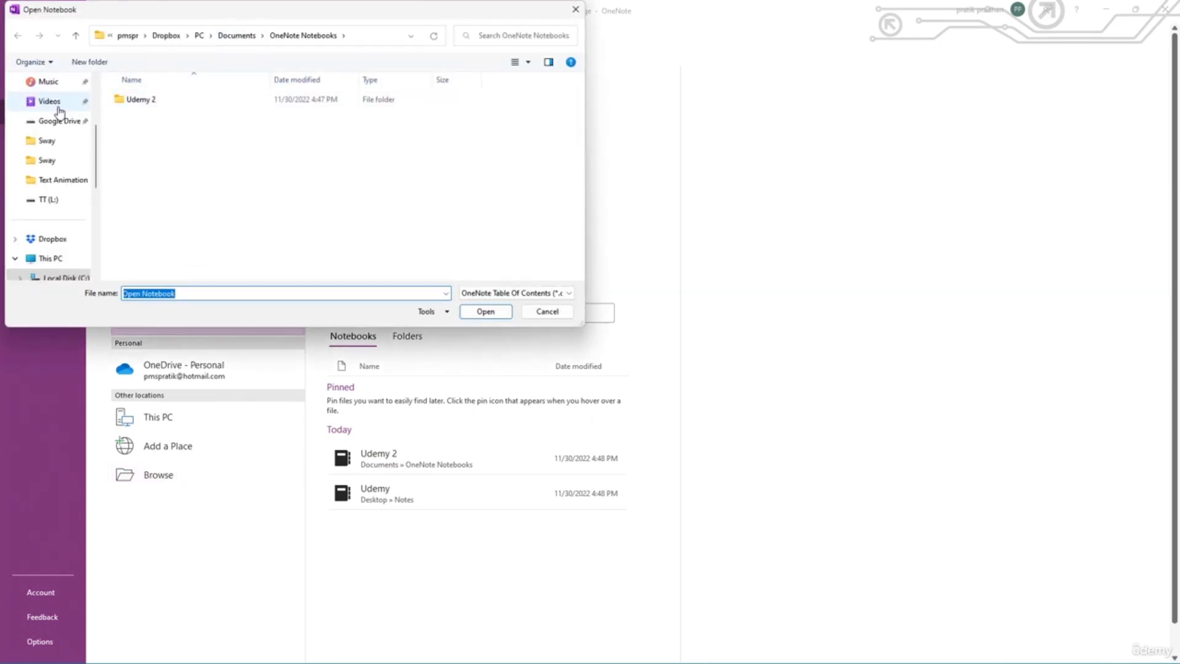
scroll(57, 111, "up", 2)
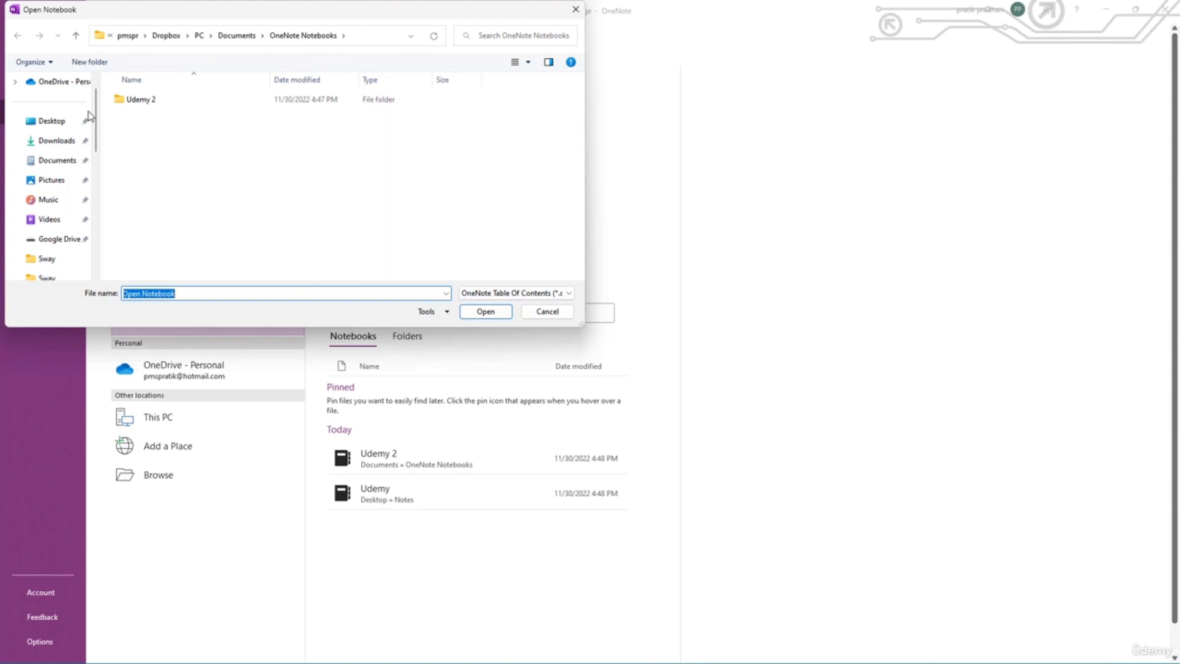
double_click(214, 100)
left_click(212, 100)
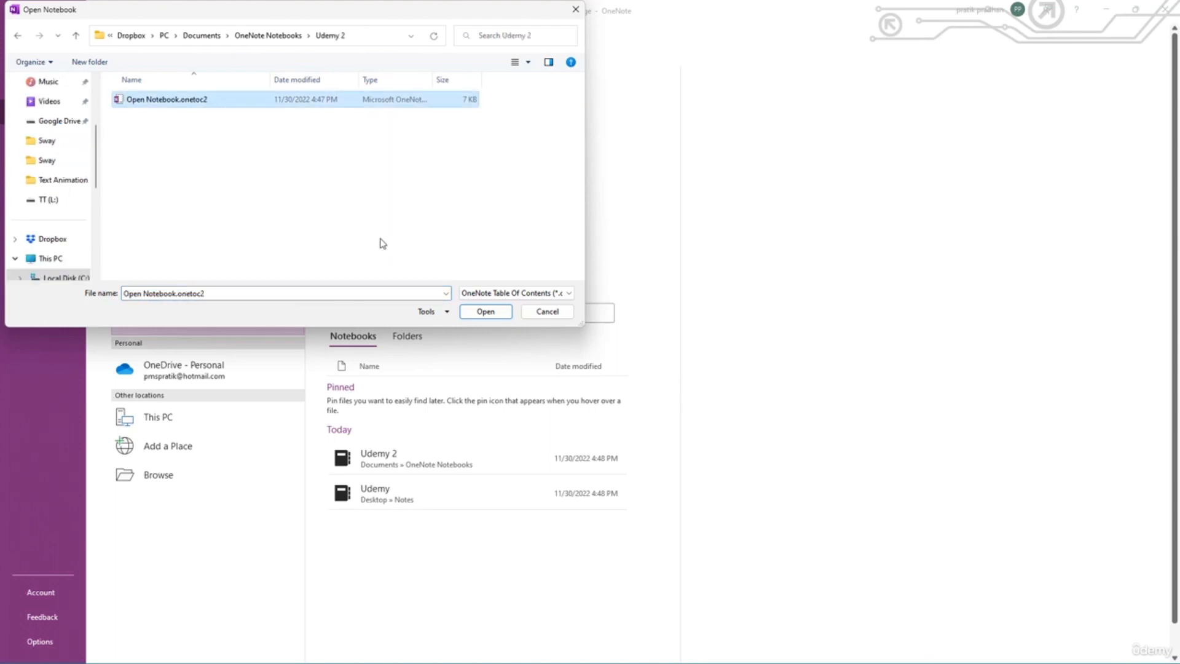
left_click(487, 312)
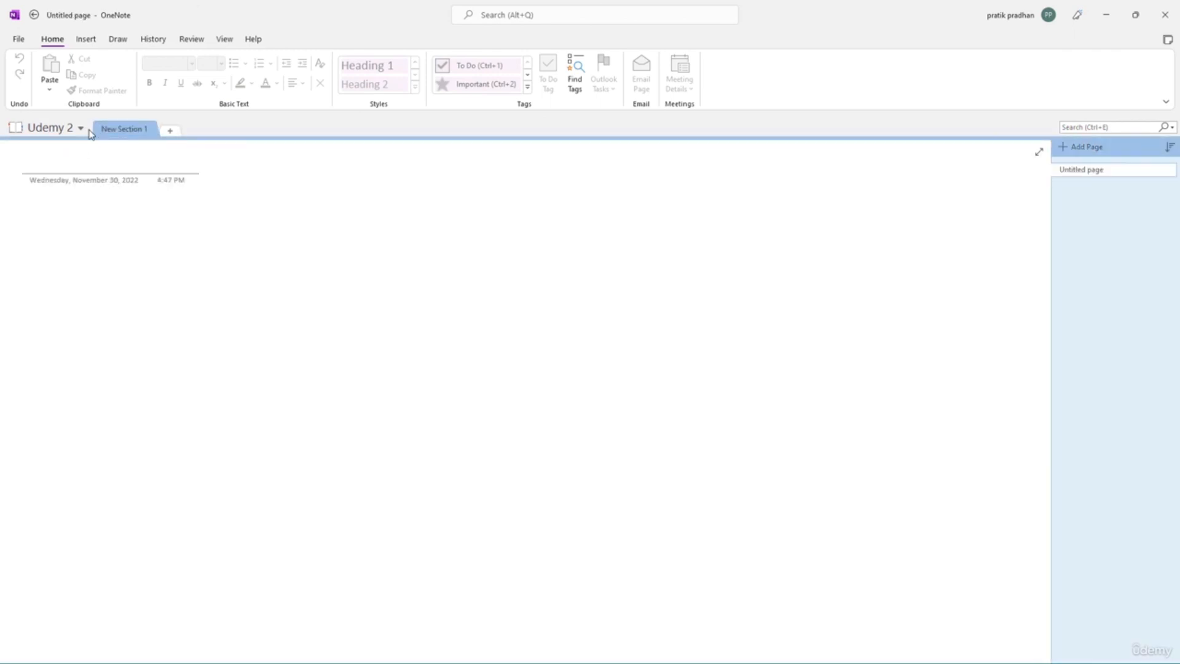
- Close the reopened Udemy 2 notebook
left_click(81, 128)
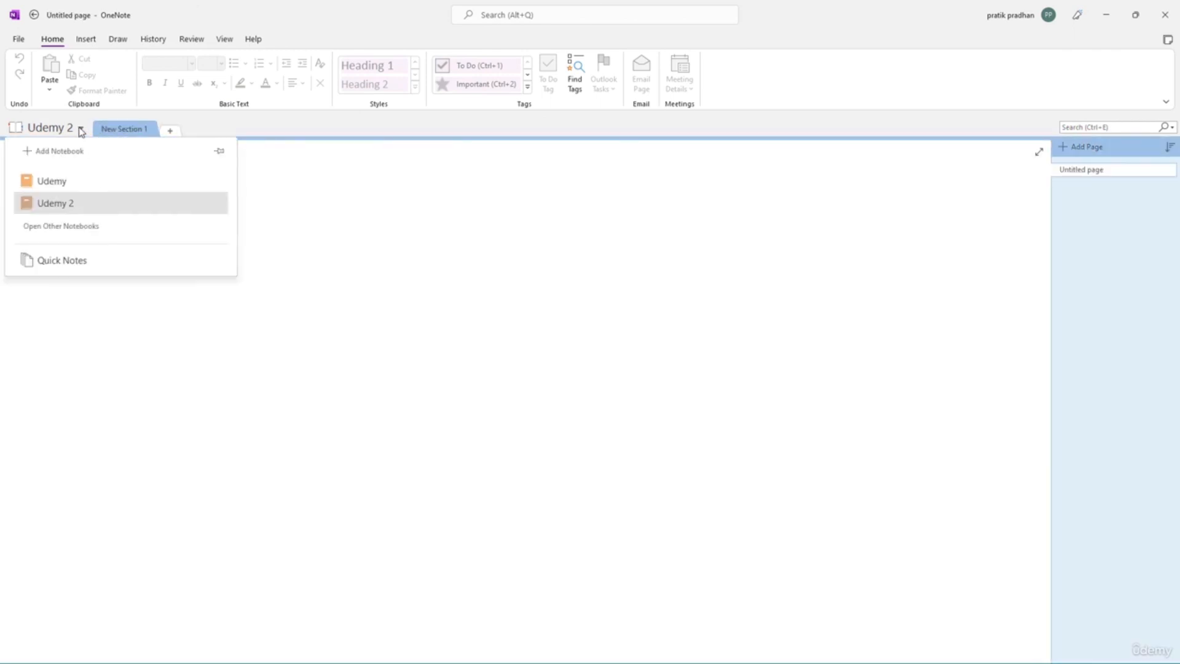
right_click(72, 209)
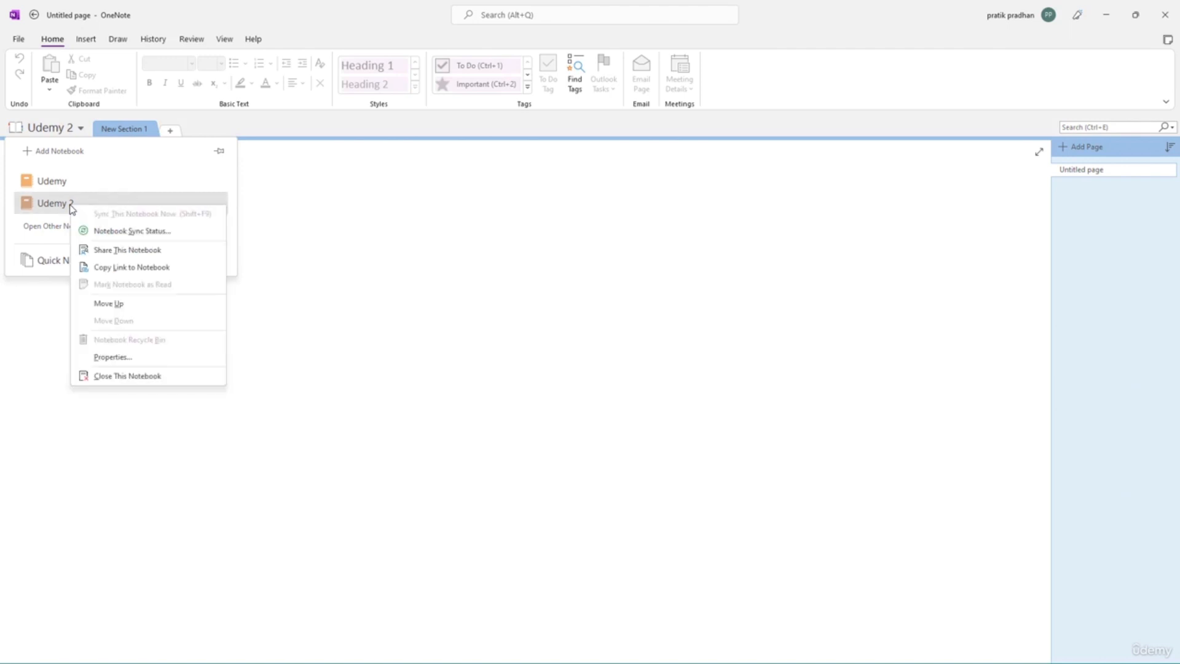
left_click(128, 377)
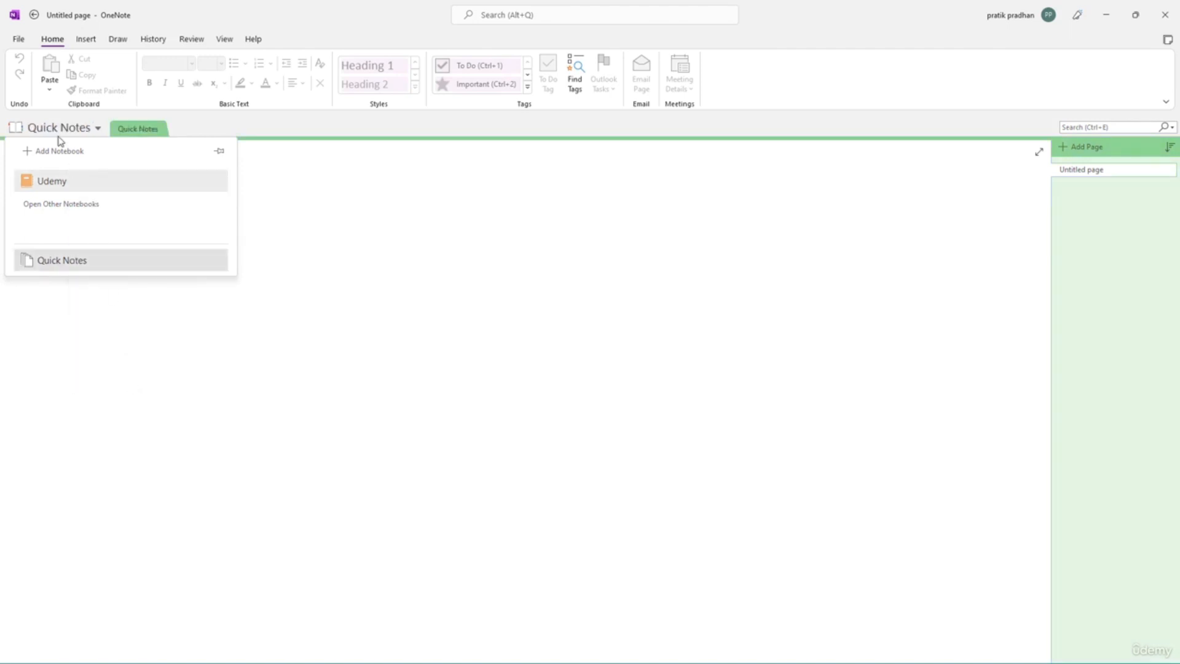
- Browse to the Udemy 2 folder under OneNote Notebooks to check its notebook file, and leave without opening a notebook
left_click(20, 40)
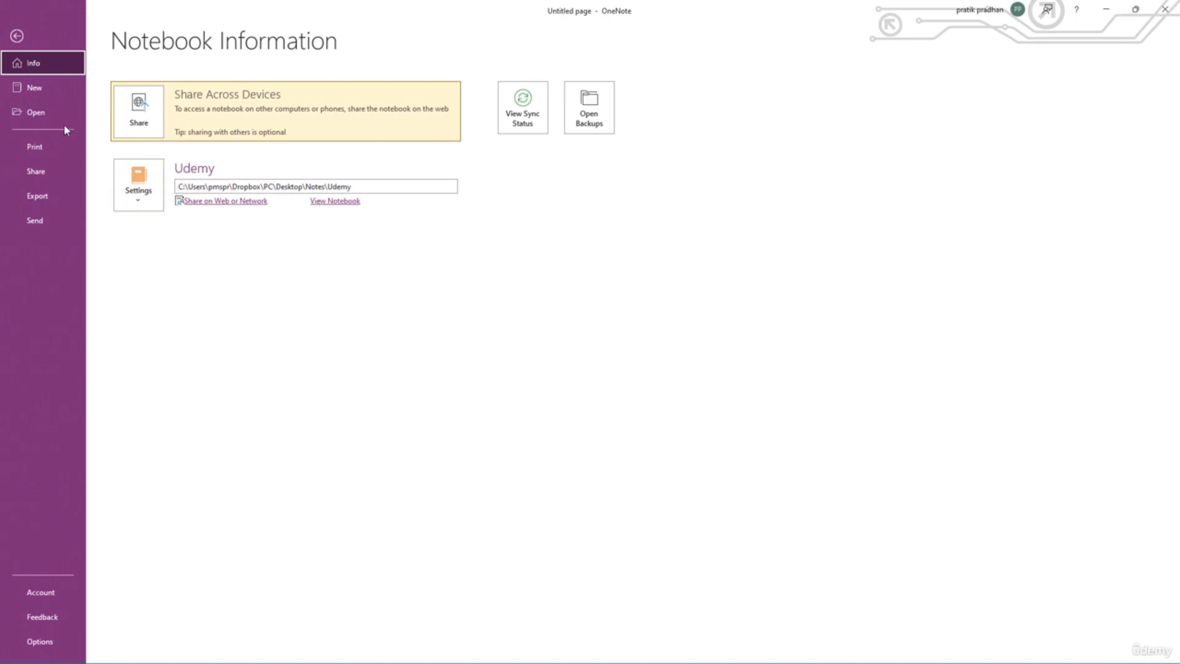
left_click(42, 113)
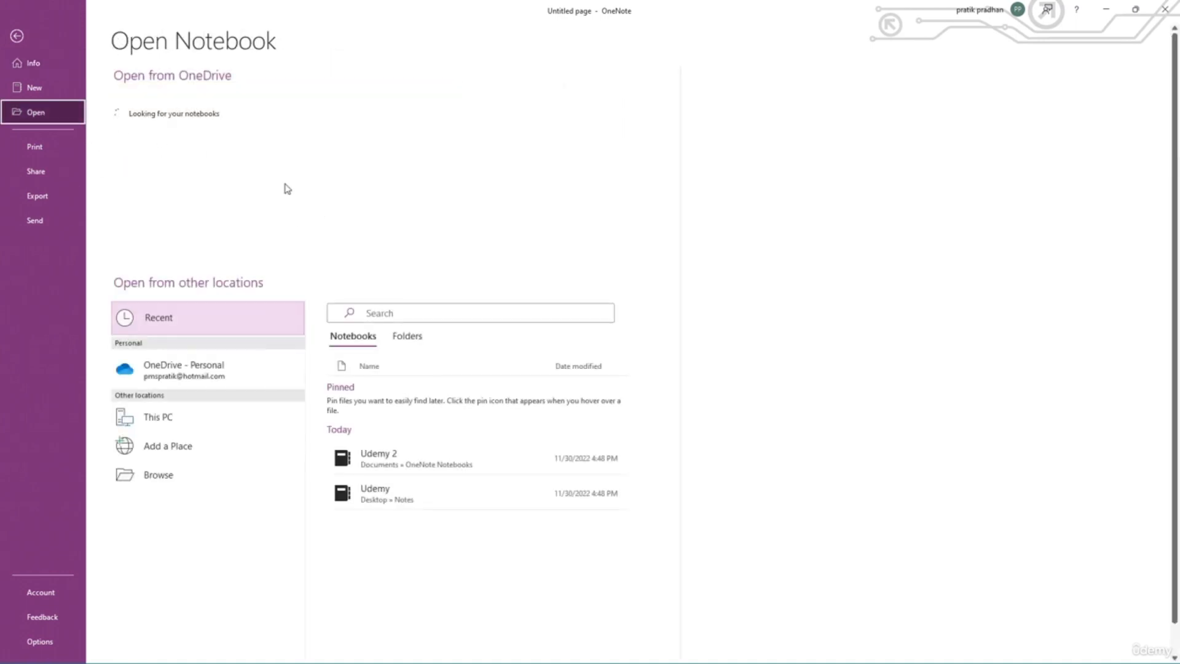
left_click(156, 475)
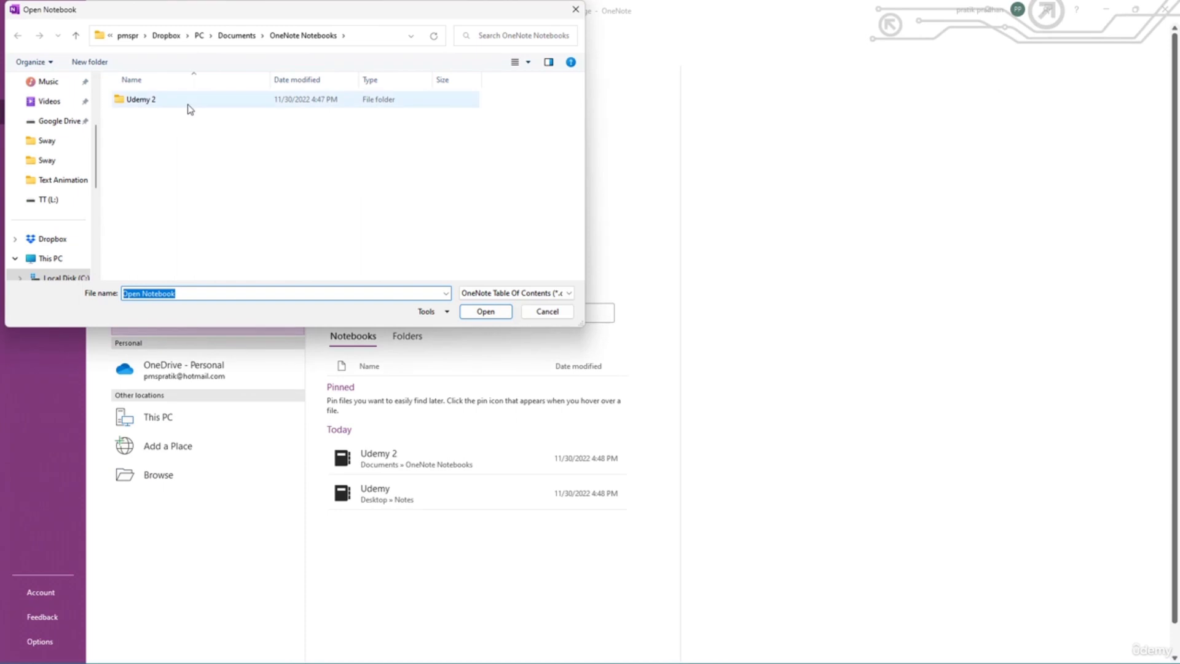
double_click(180, 105)
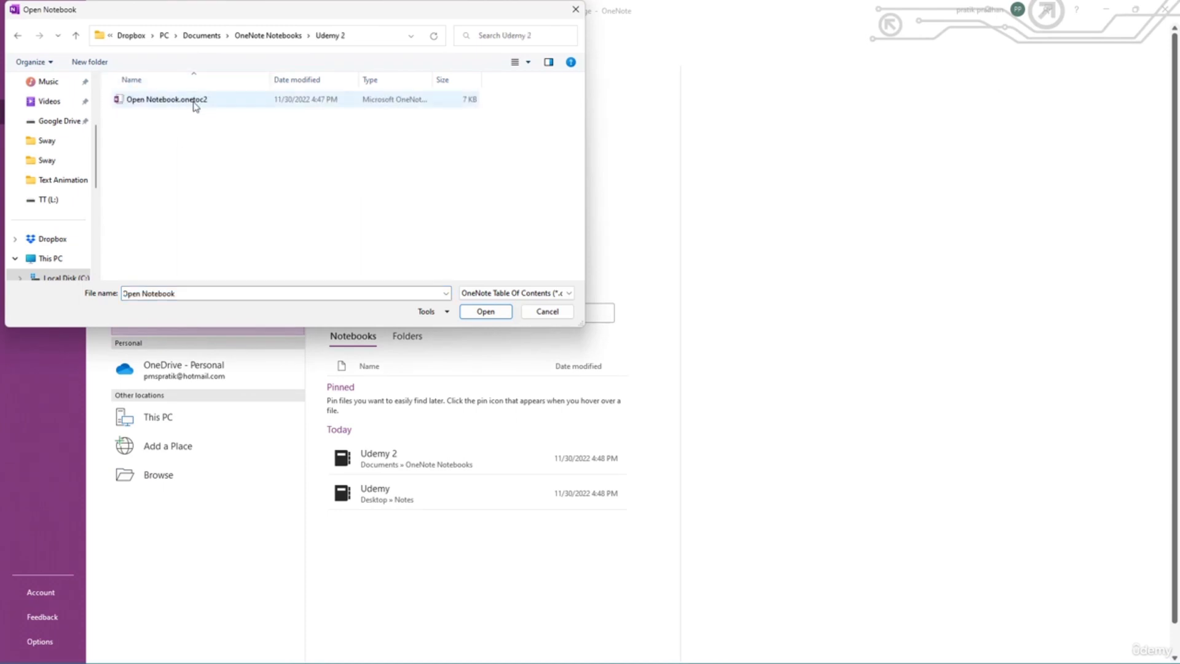
left_click(268, 36)
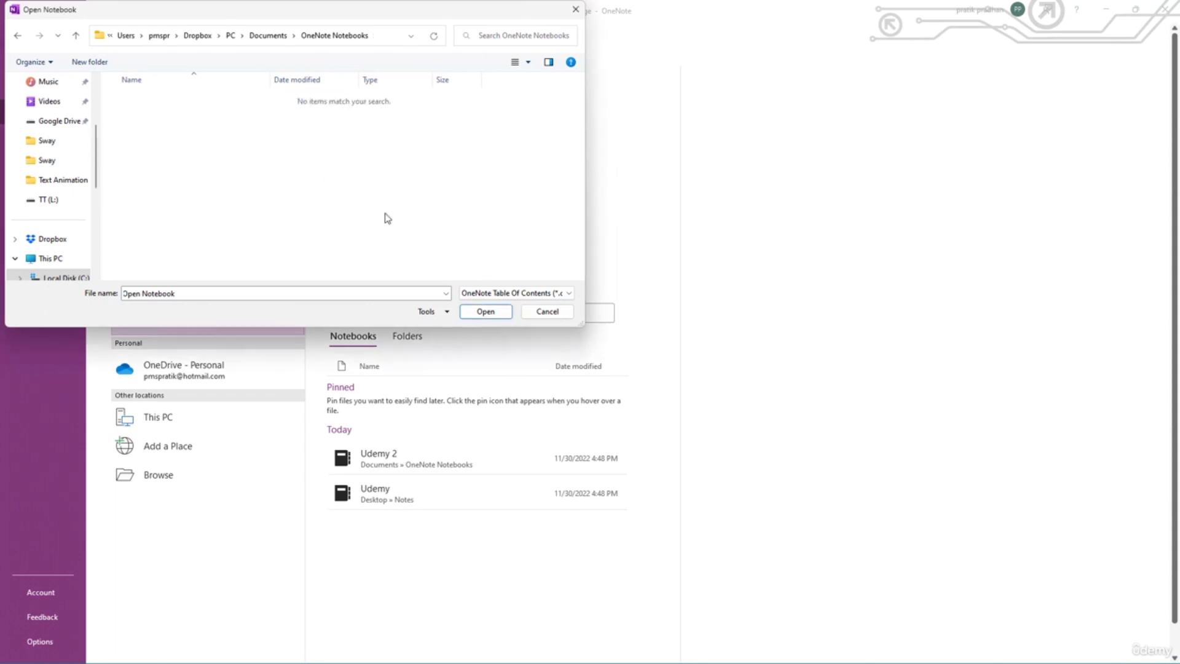
left_click(546, 311)
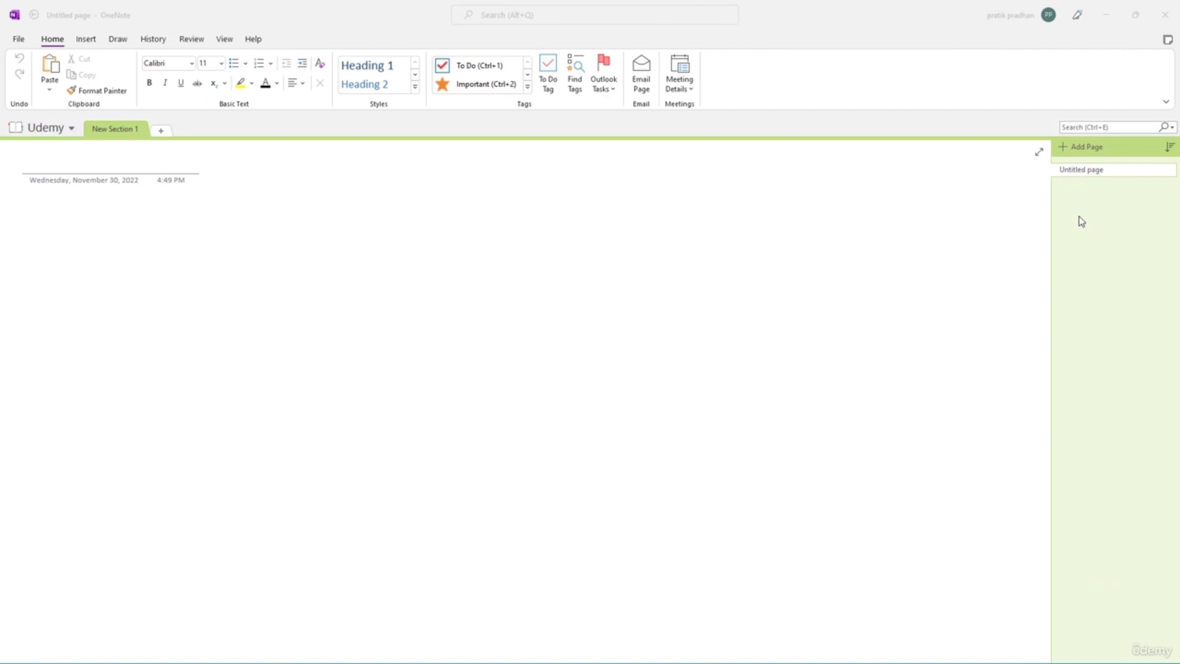
- Rename the New Section 1 section of the Udemy notebook as Rough Notes
left_click(115, 134)
double_click(115, 134)
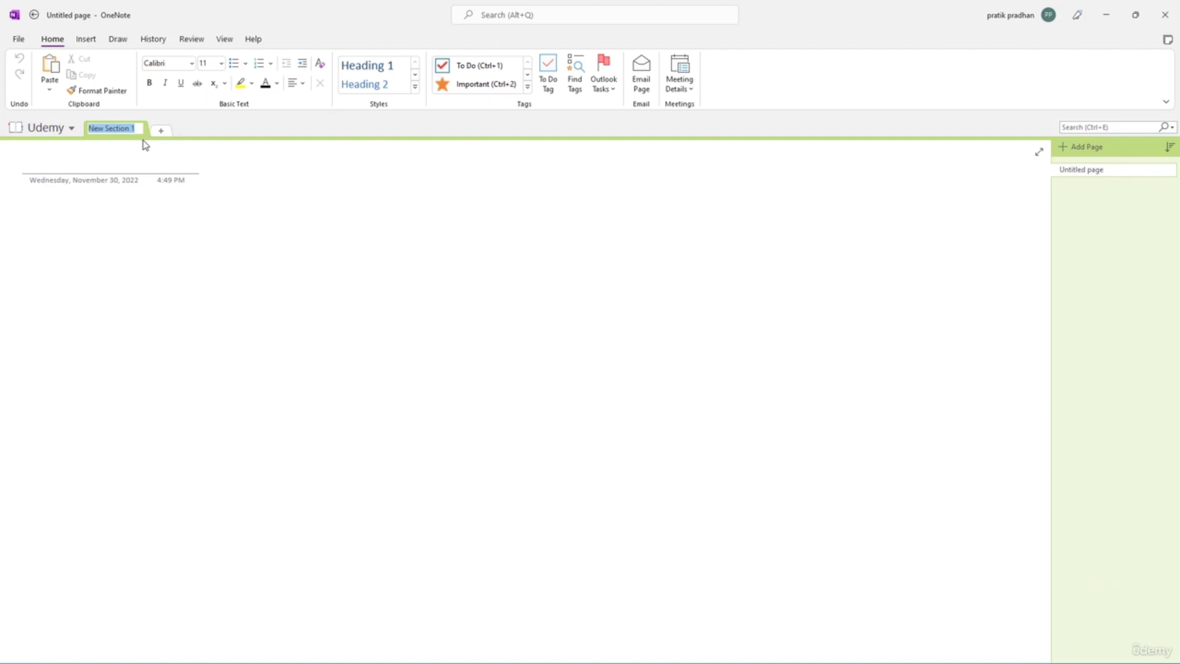
type("Rough Notes")
left_click(209, 261)
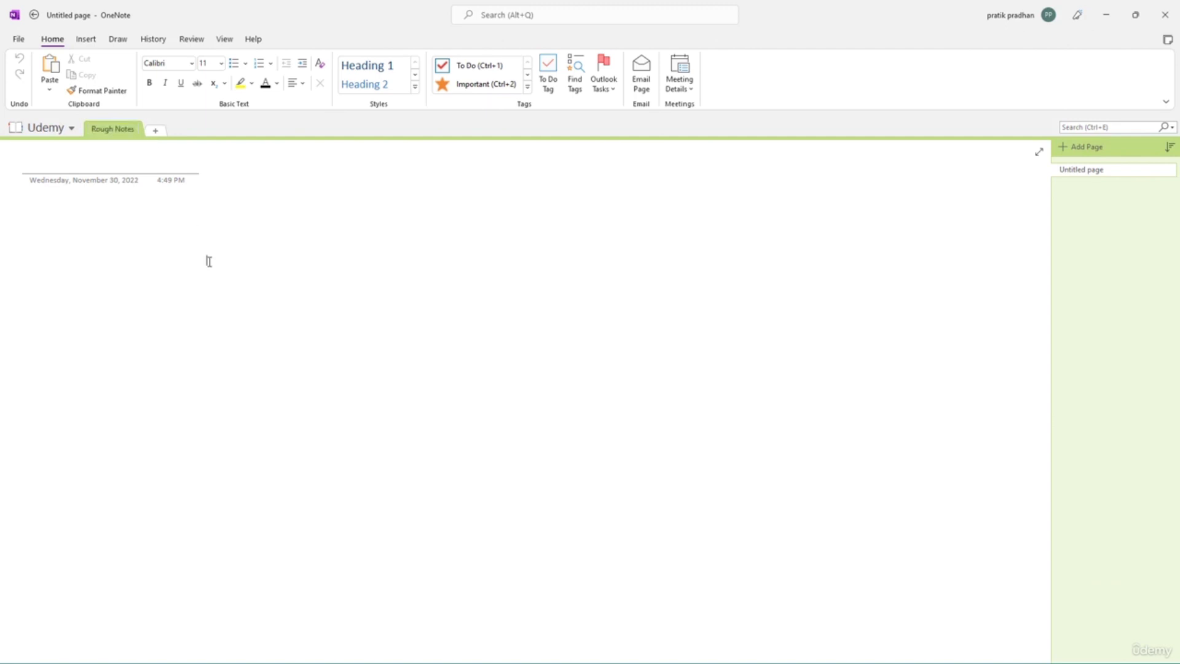
- Add two sections named Final Notes and Udemy after the Rough Notes section
left_click(157, 133)
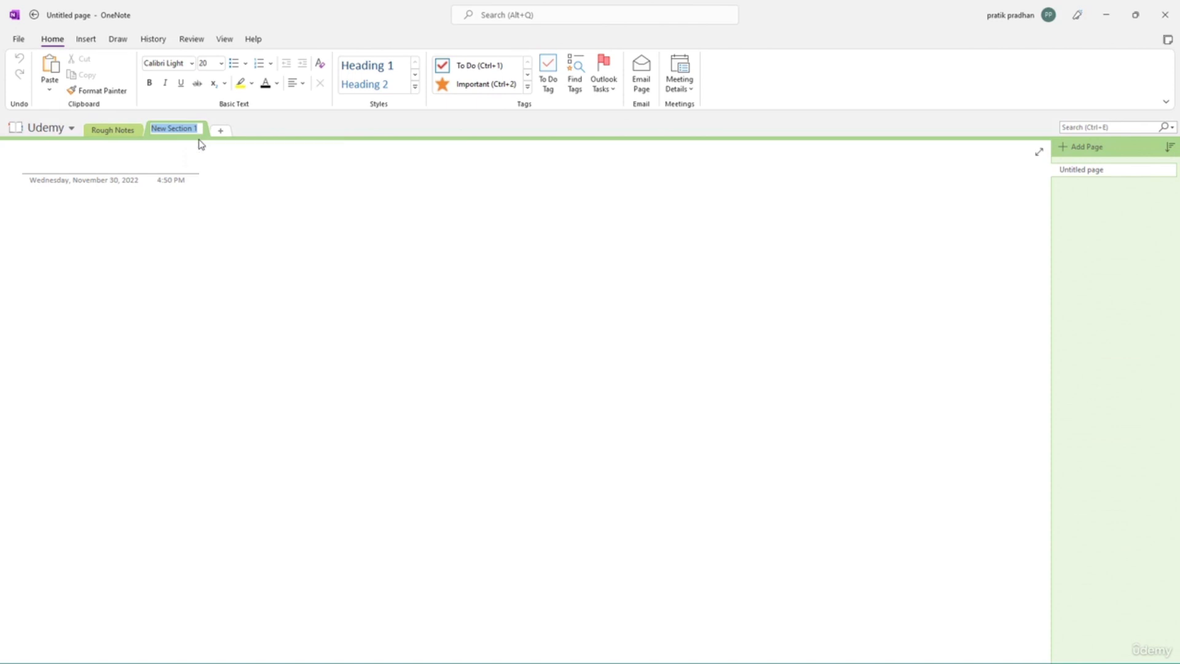
type("Final Notes")
key("Return")
left_click(211, 130)
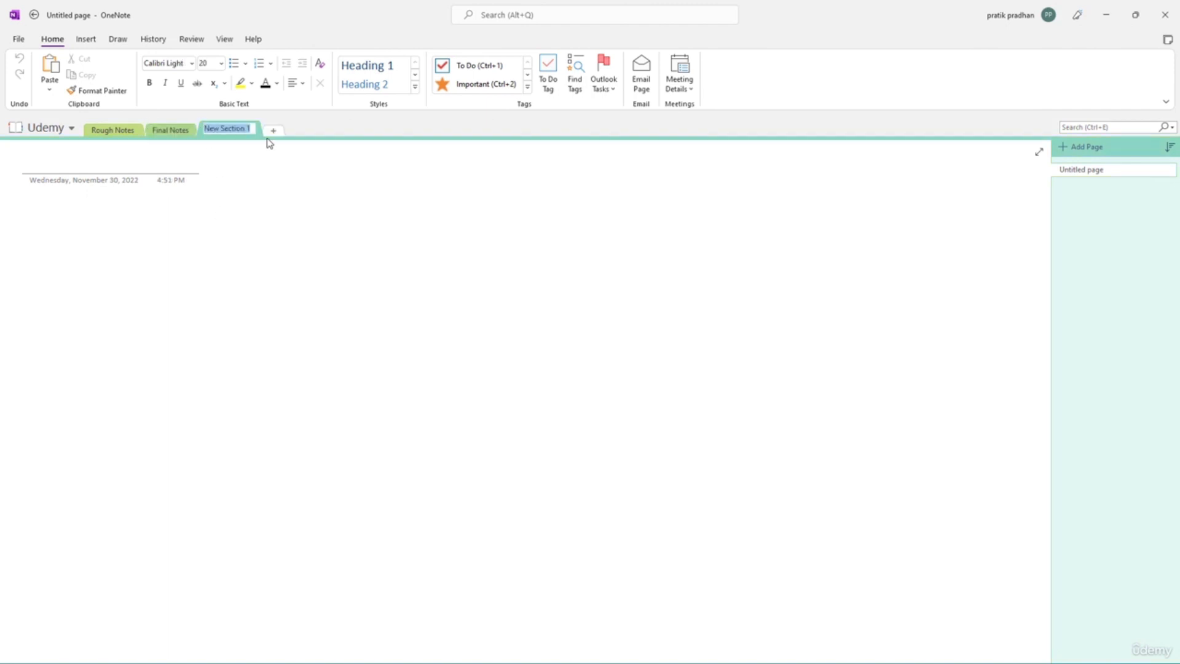
type("Udemy")
key("Return")
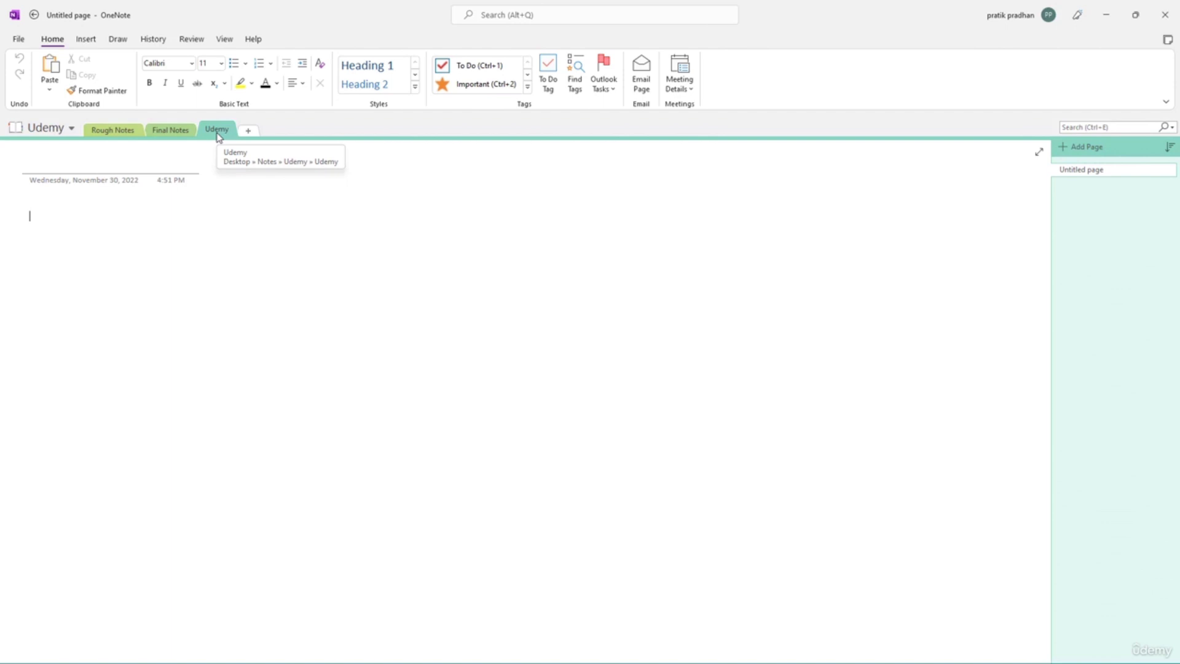
- Move the Udemy section ahead of Rough Notes and switch through the reordered sections, finishing on Udemy
mouse_move(217, 135)
left_mouse_down()
mouse_move(146, 132)
mouse_move(180, 131)
left_mouse_up()
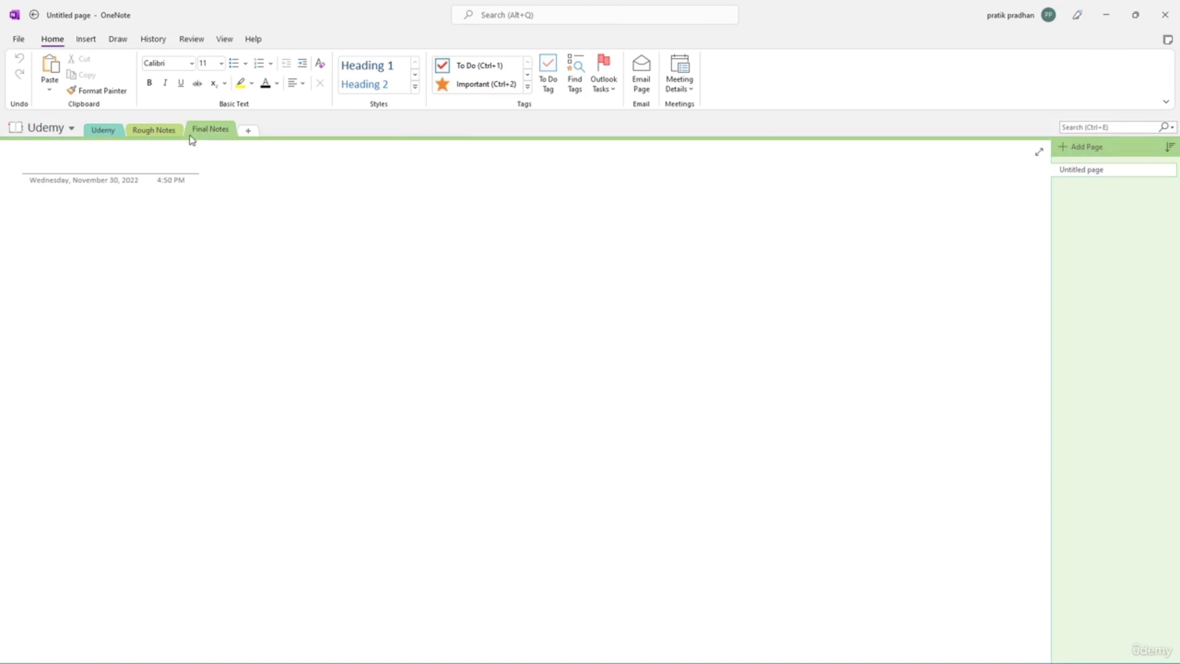
left_click(157, 130)
left_click(111, 131)
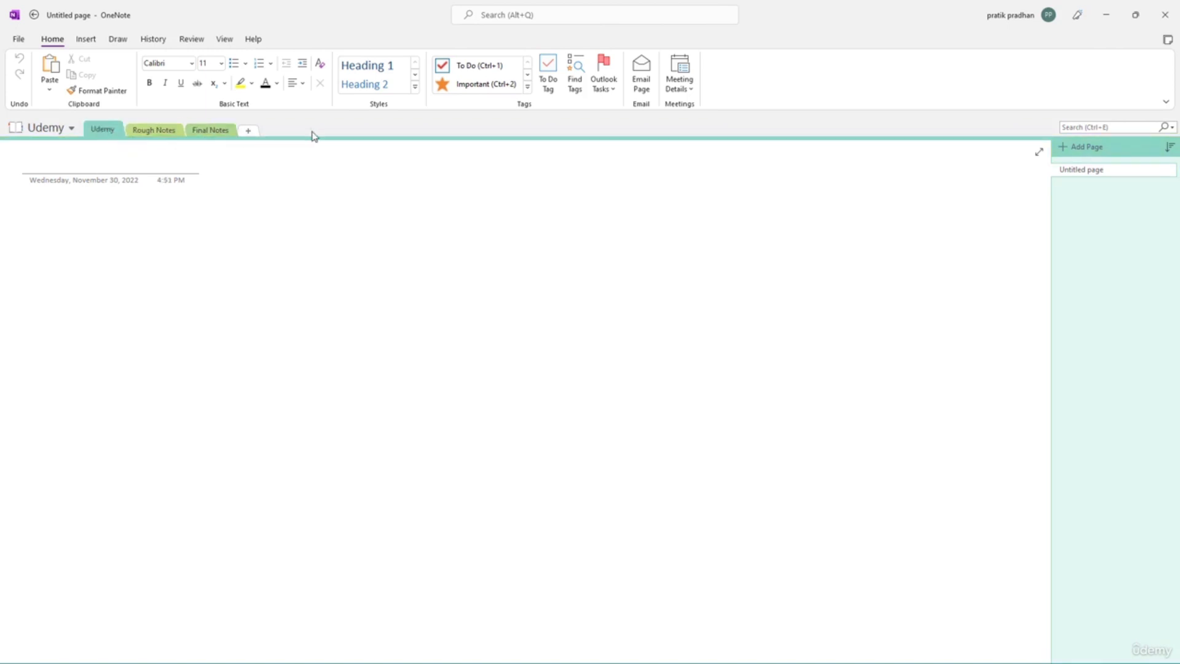
- Delete the Final Notes section, moving it to Deleted Notes
left_click(206, 126)
right_click(218, 132)
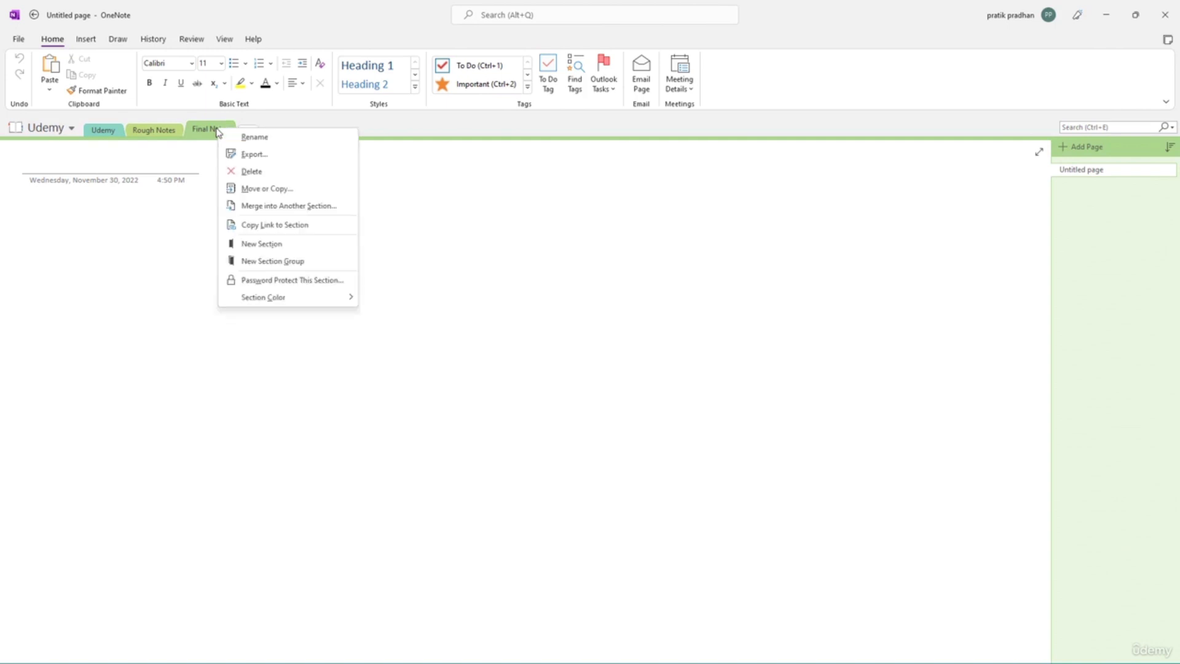
left_click(249, 172)
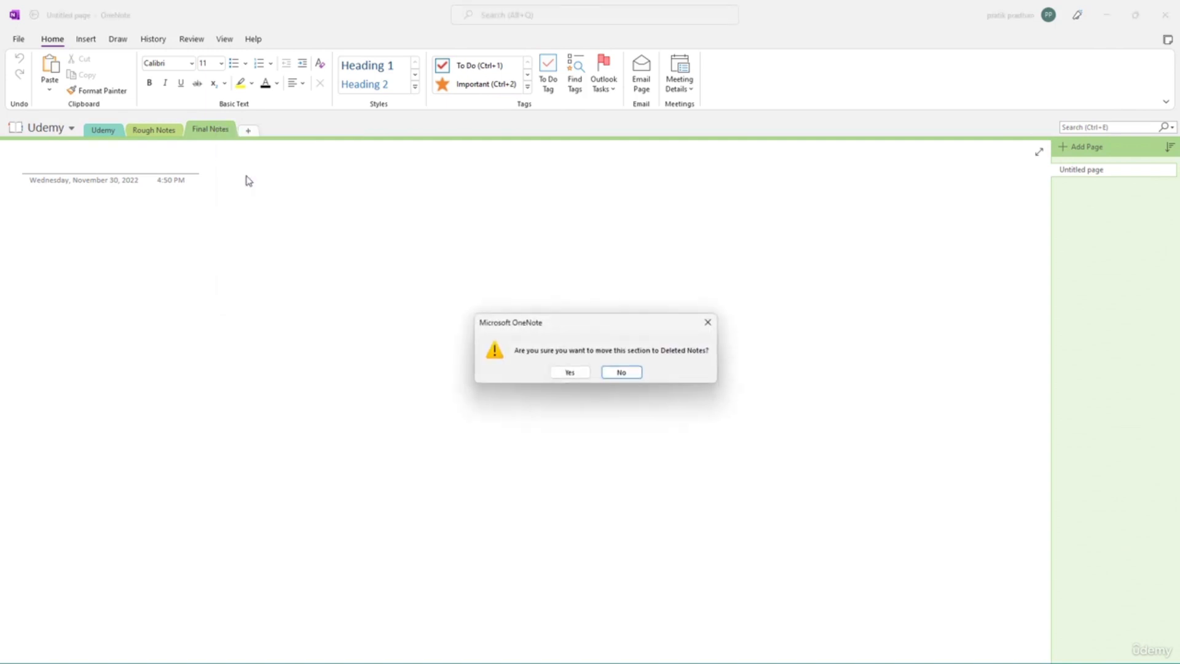
left_click(569, 373)
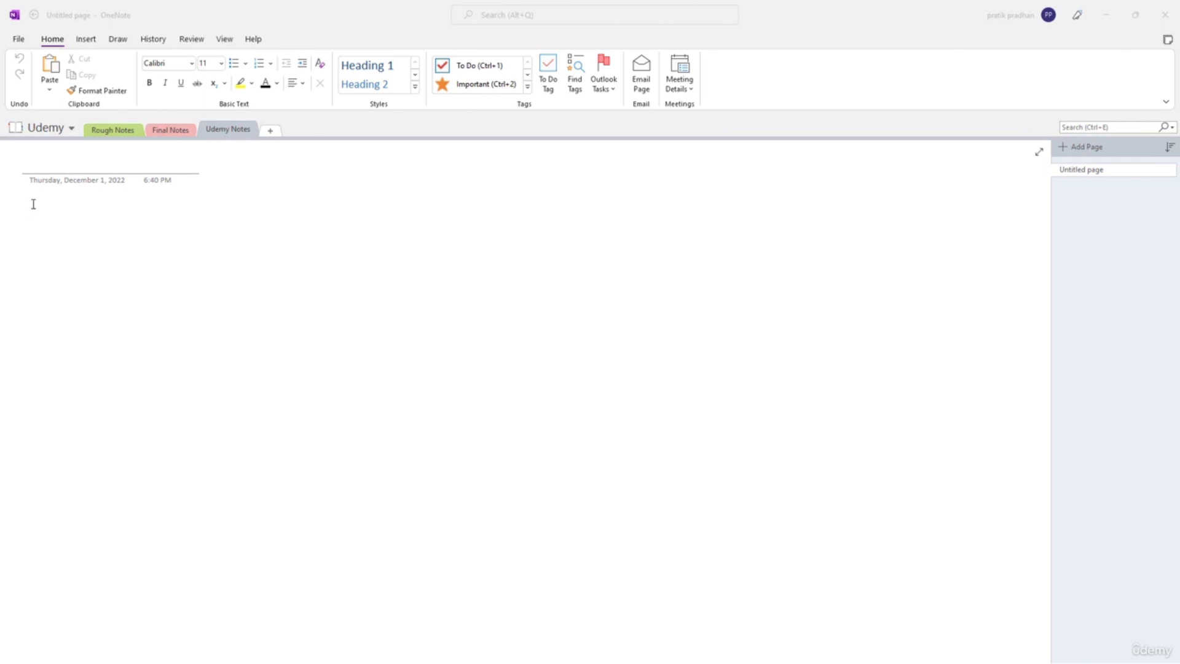
- Title the untitled page in the Udemy Notes section "Udemy" and enter the sample text "dfgdfgdfg" in its body
left_click(30, 164)
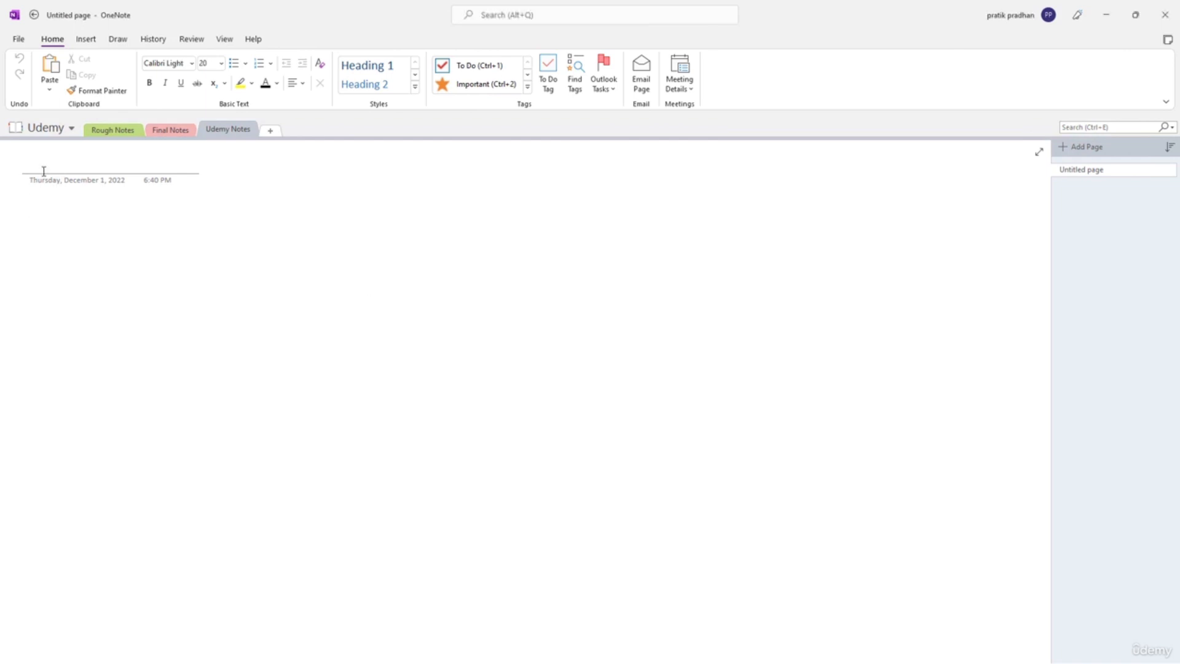
type("Udemy")
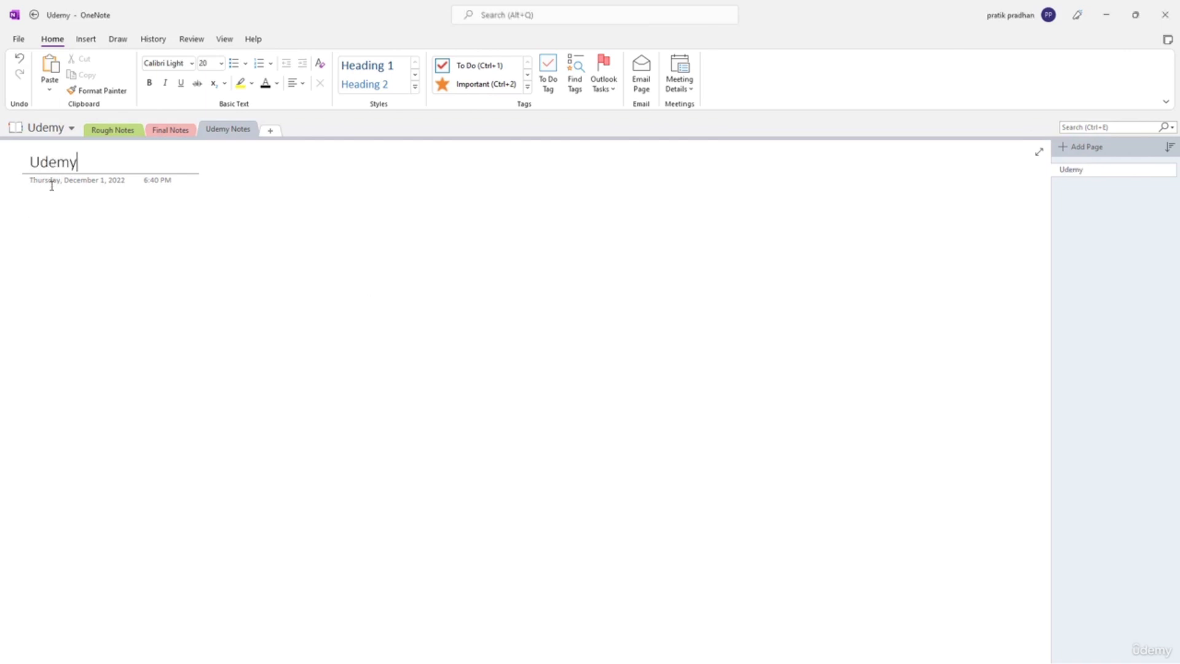
left_click(46, 213)
type("dfgdfgdfg")
- Retitle the Udemy page as "Udemy 2" by editing the heading on the page itself
left_click(1075, 172)
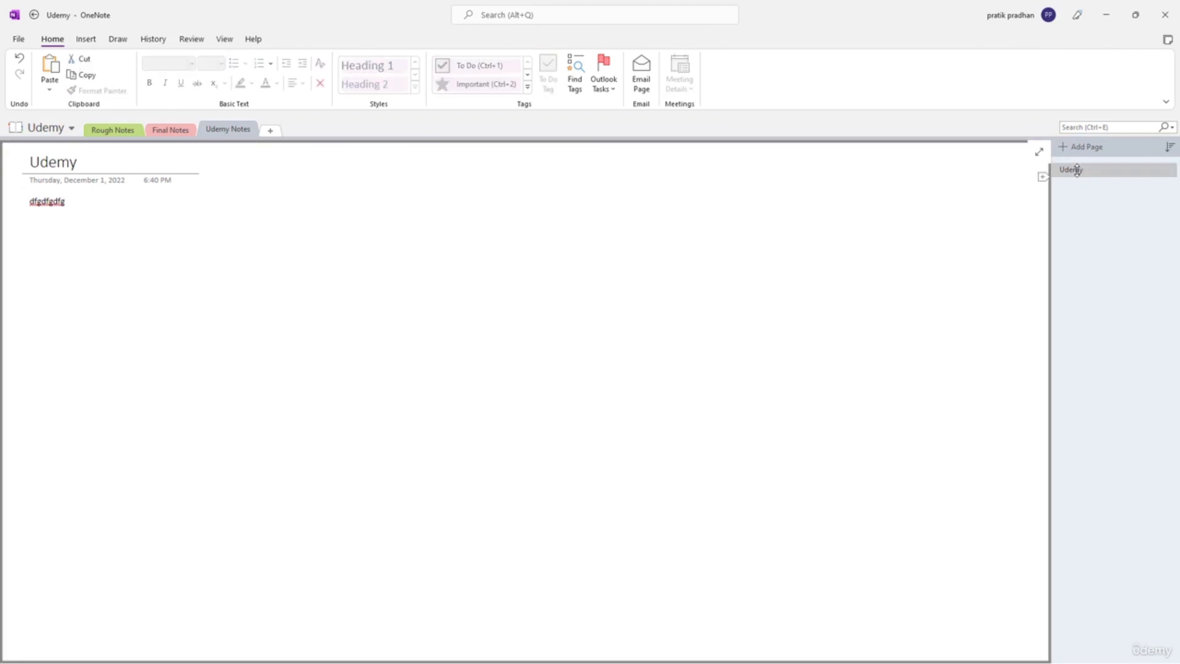
left_click(80, 172)
type("2")
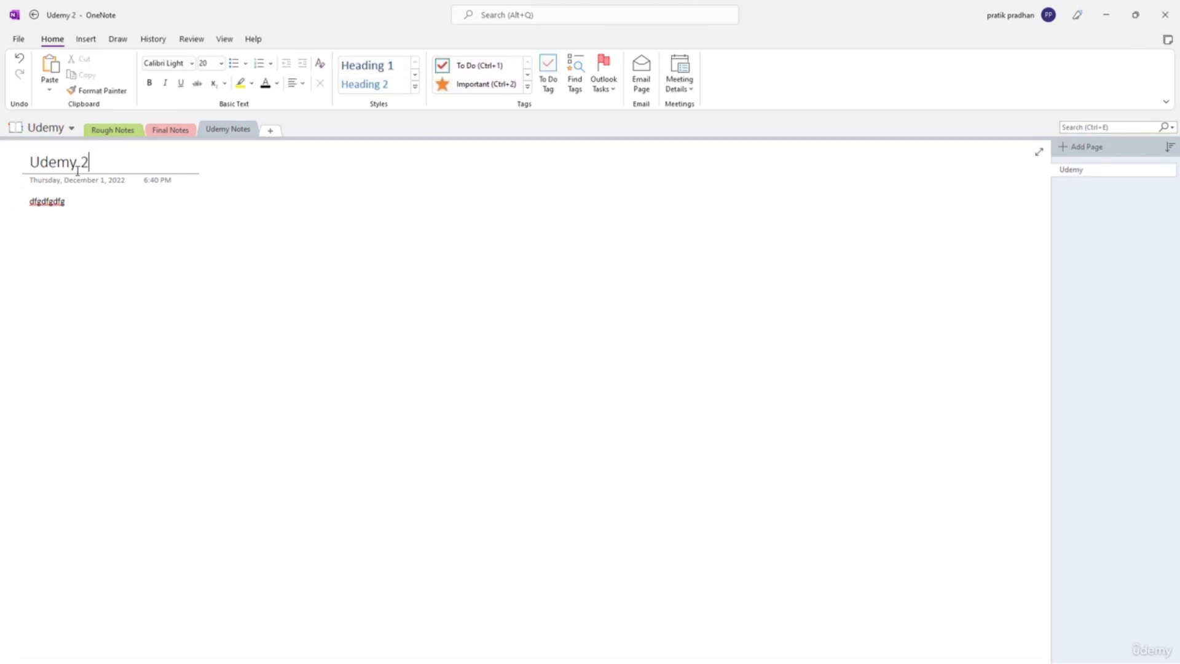
left_click(193, 260)
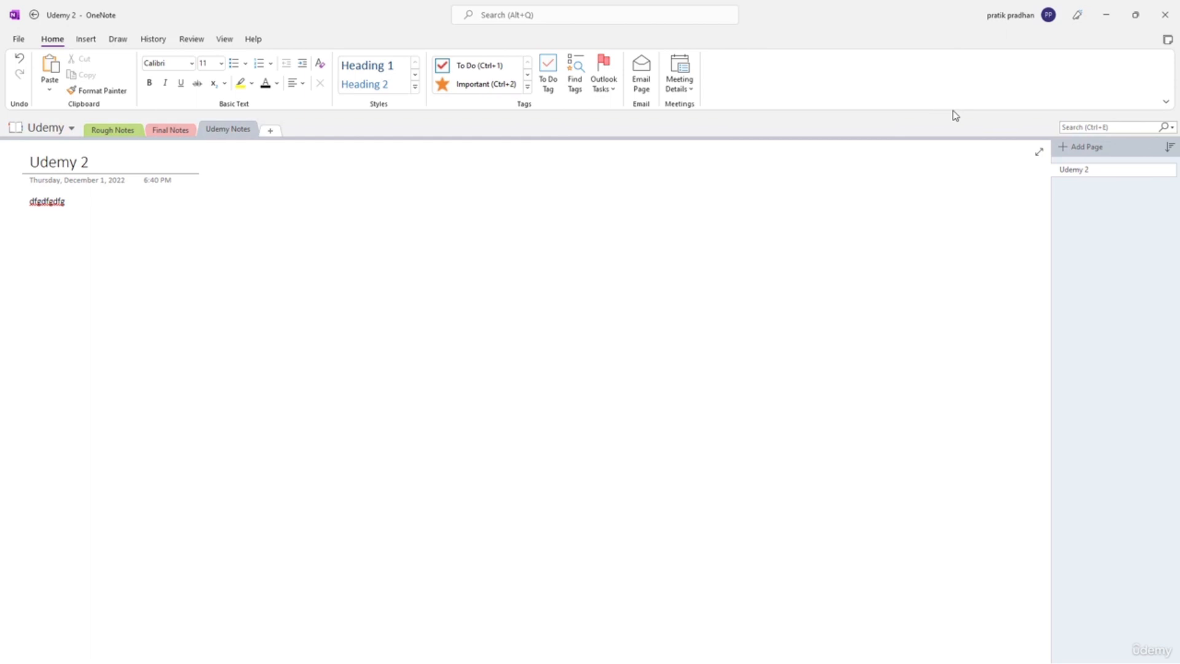
- Add a page titled "Udemy 1" to the Udemy Notes section and move it above Udemy 2 in the page list
left_click(1080, 148)
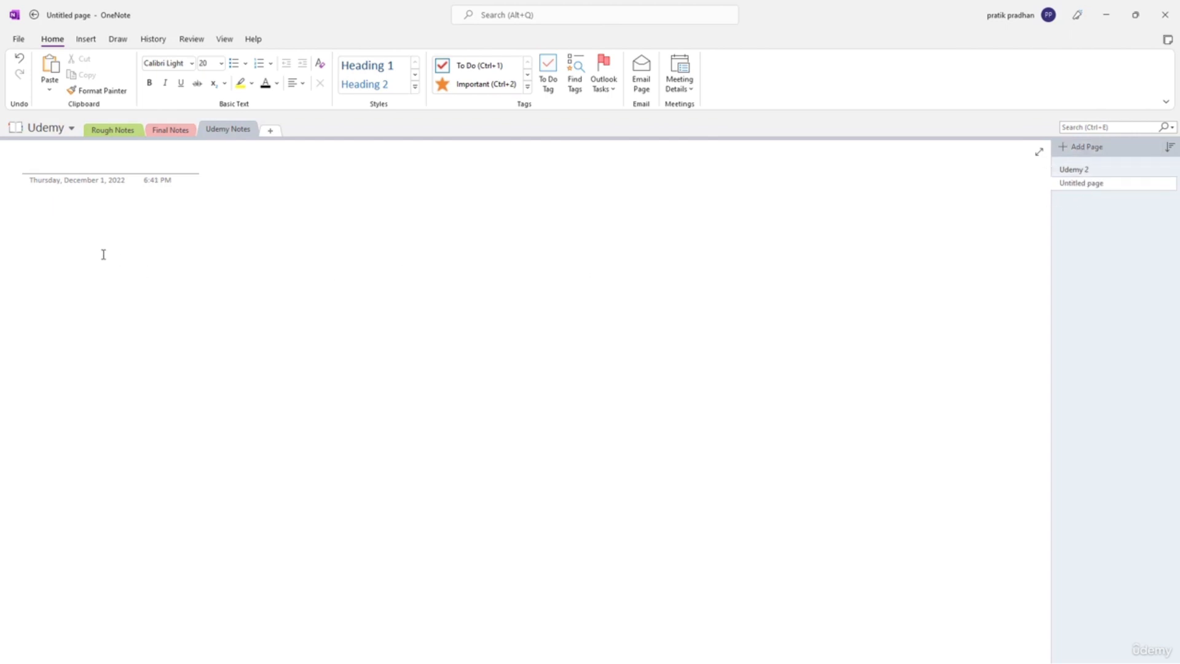
type("Udemy 1")
key("Return")
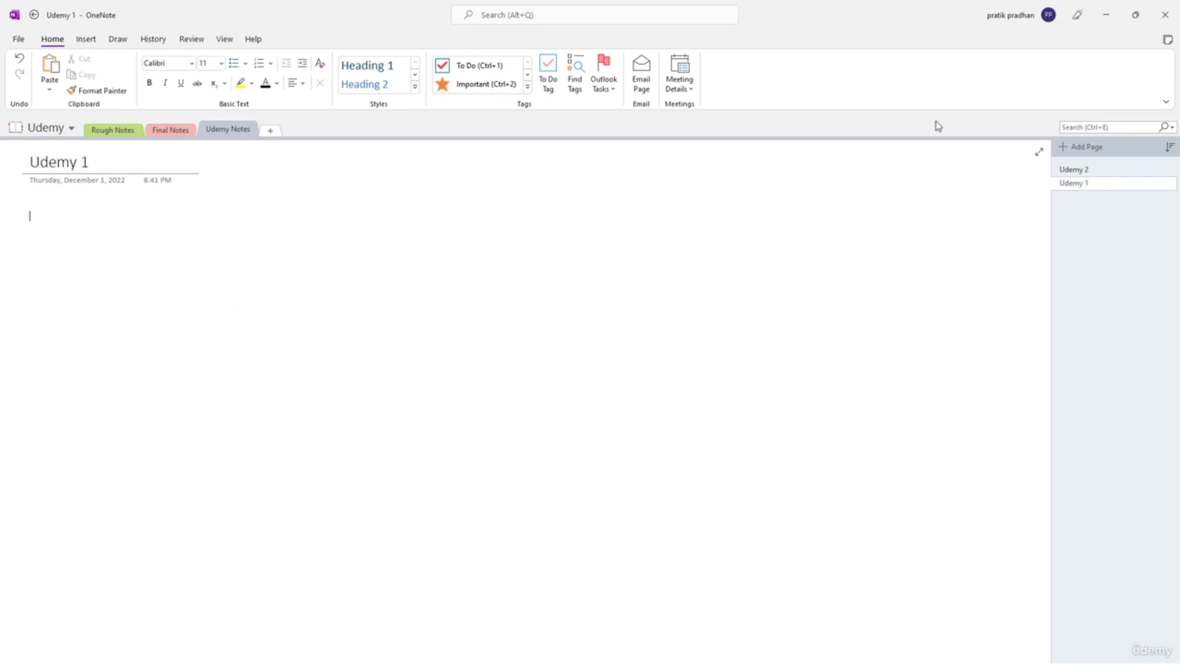
left_click_drag(1080, 191, 1077, 166)
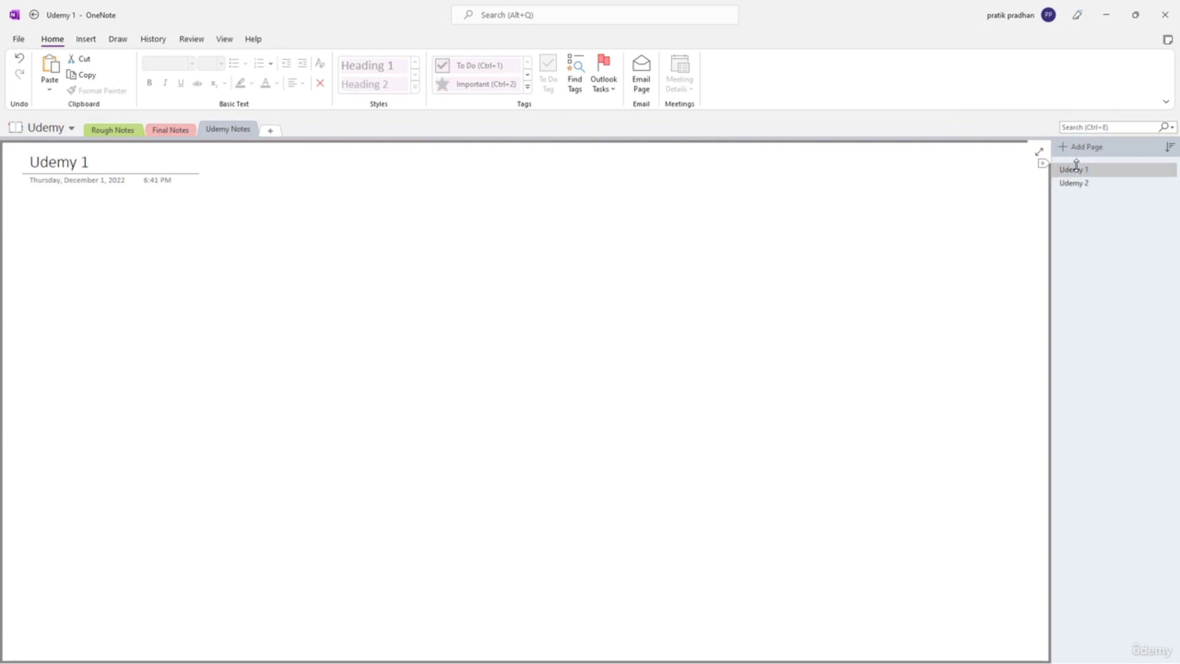
- Insert two untitled pages below Udemy 2, and make Udemy 2 and both untitled pages subpages of Udemy 1
left_click(1045, 192)
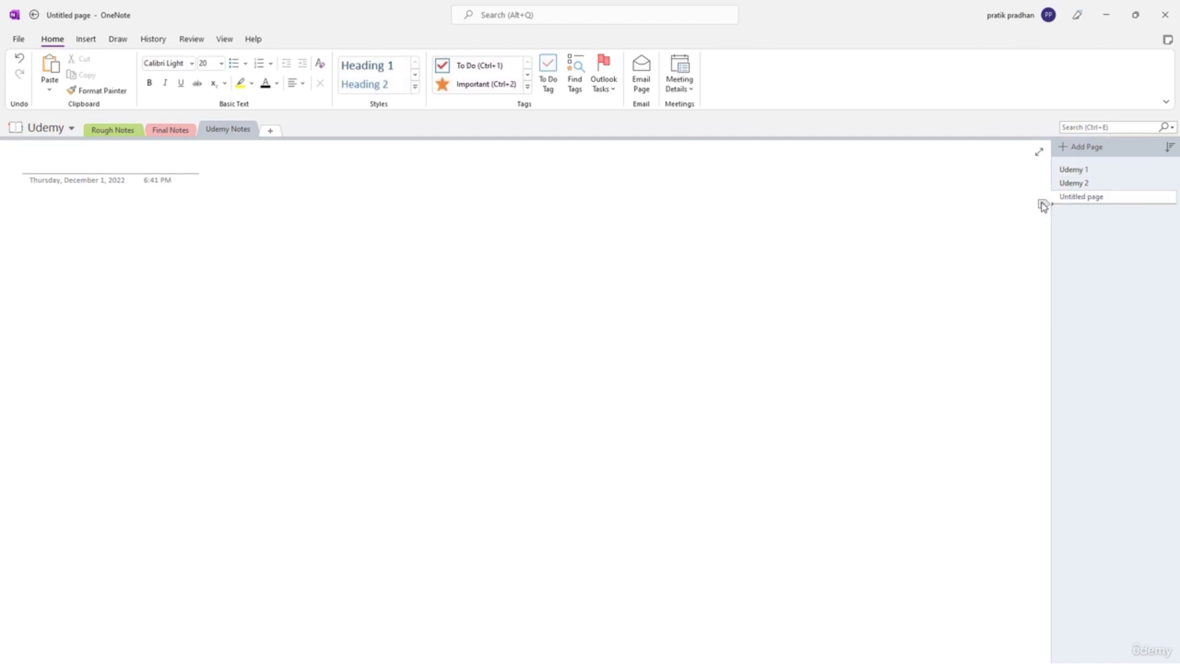
left_click(1044, 205)
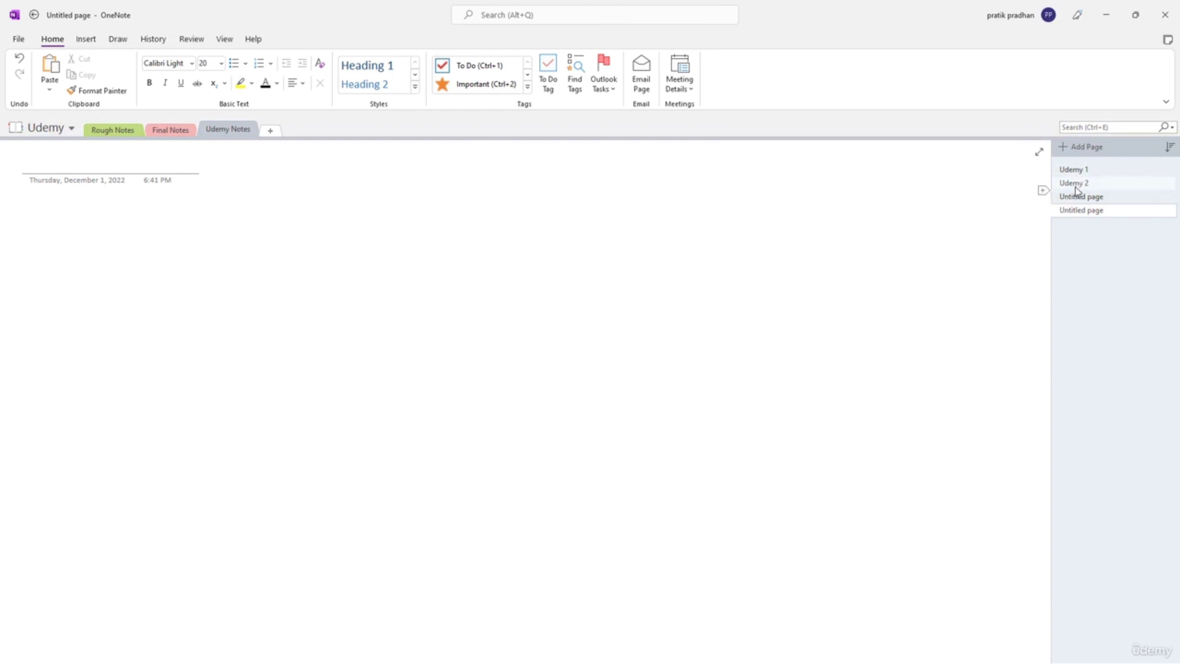
left_click_drag(1073, 184, 1087, 185)
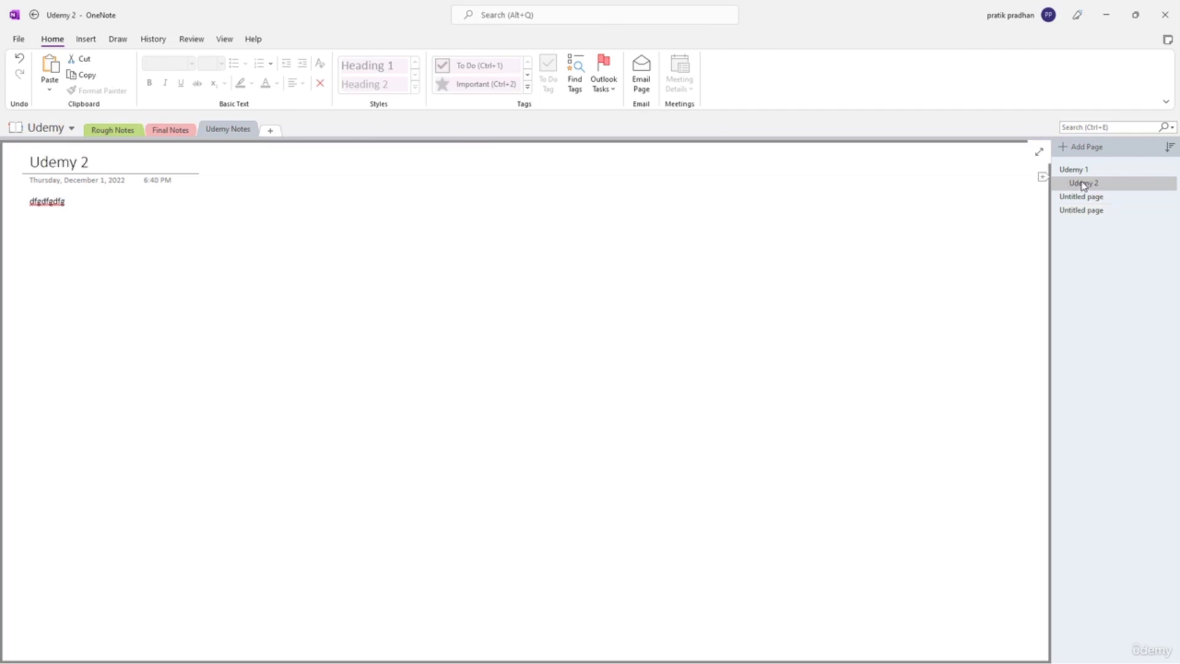
left_click_drag(1071, 197, 1086, 210)
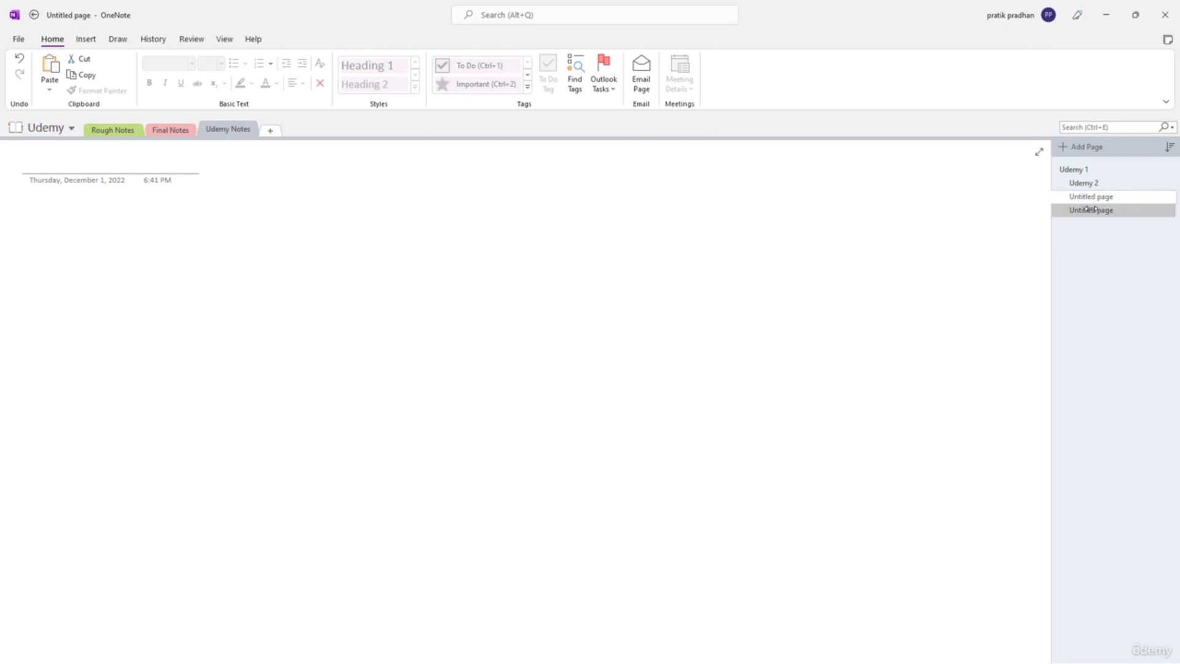
- Promote the first untitled subpage to a top-level page, and collapse and expand the subpage groups under Udemy 1 and that page
left_click(1170, 171)
left_click(1170, 171)
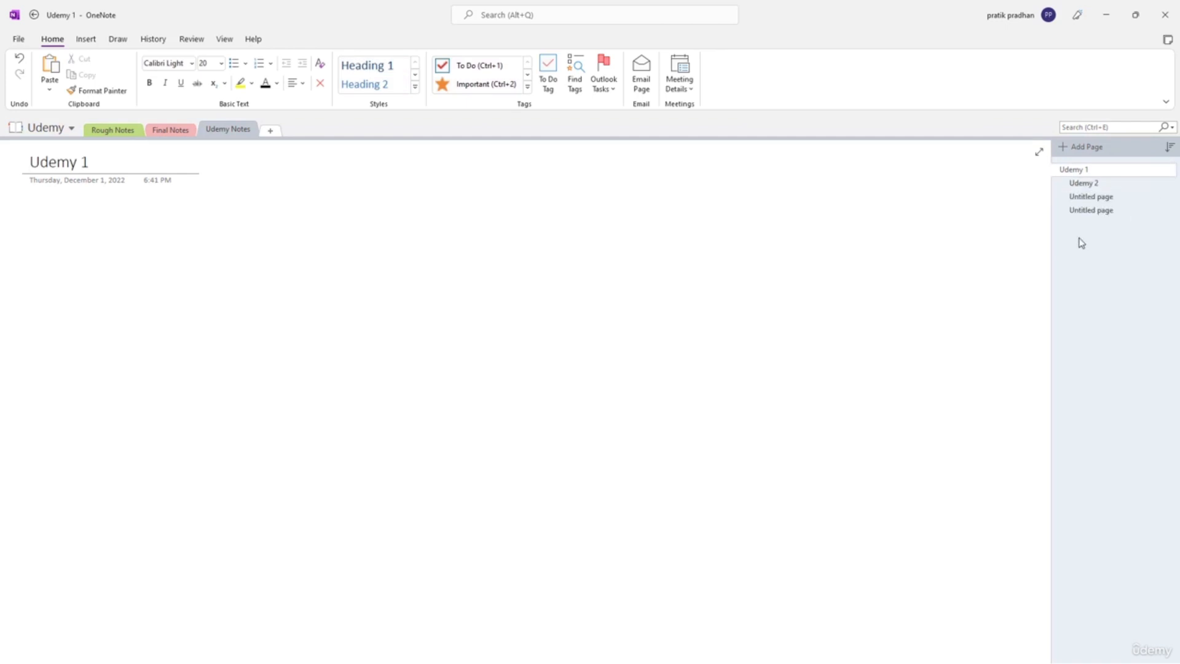
left_click_drag(1070, 197, 1069, 198)
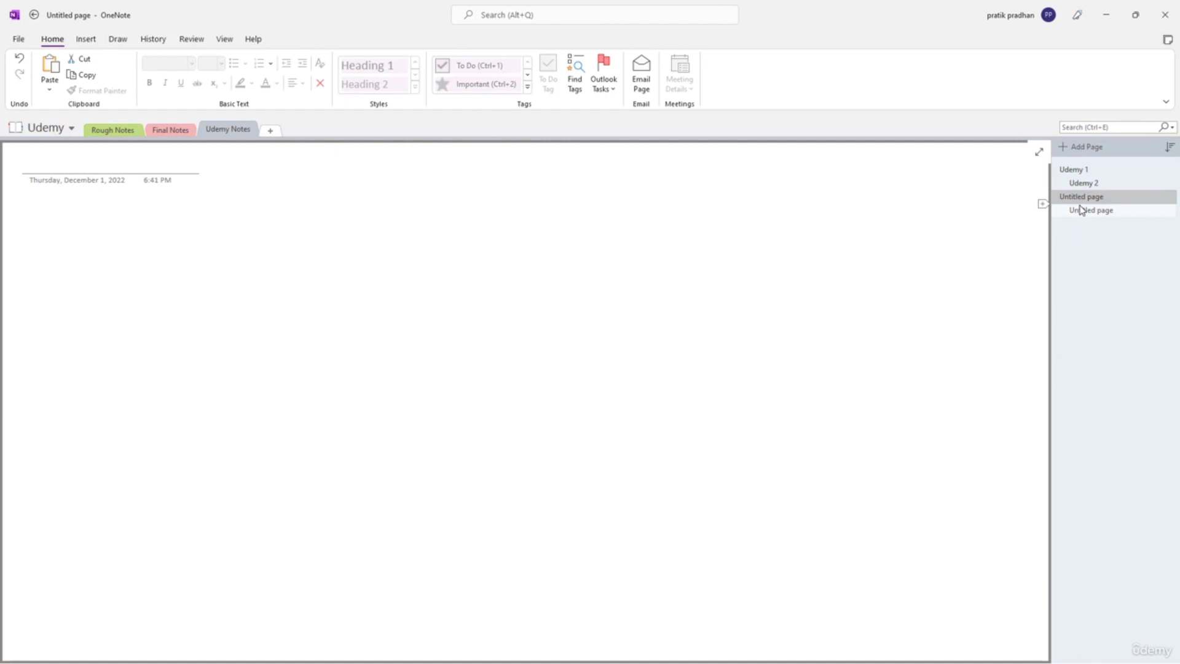
left_click(1168, 170)
left_click(1169, 170)
left_click(1169, 196)
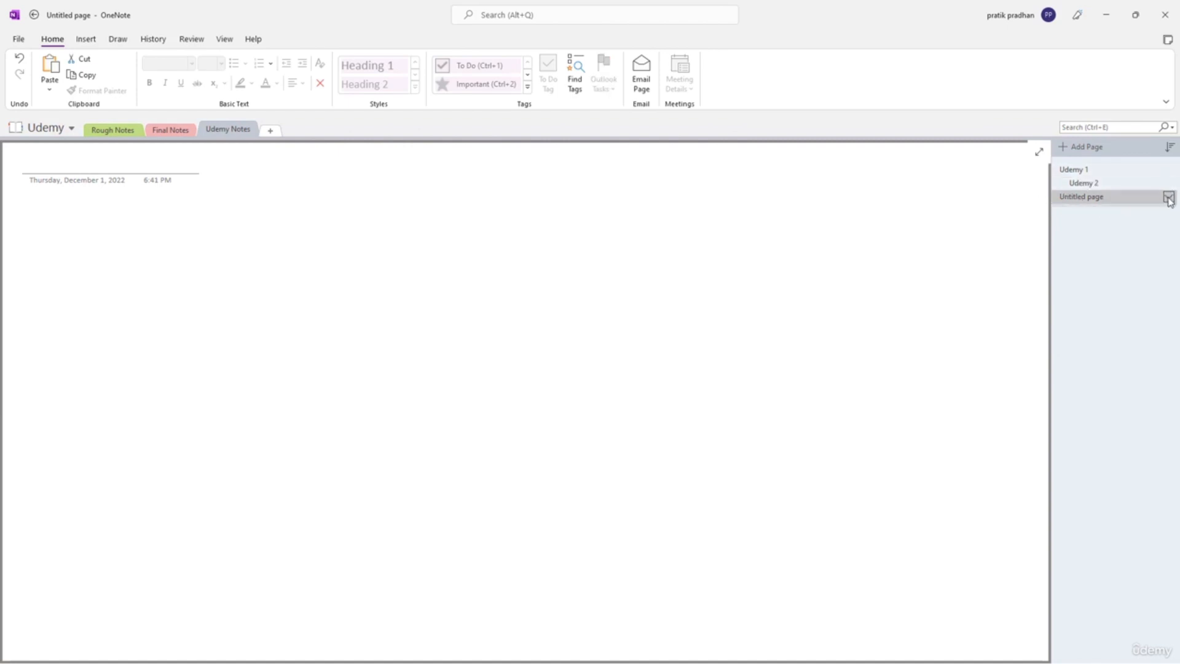
left_click(1169, 196)
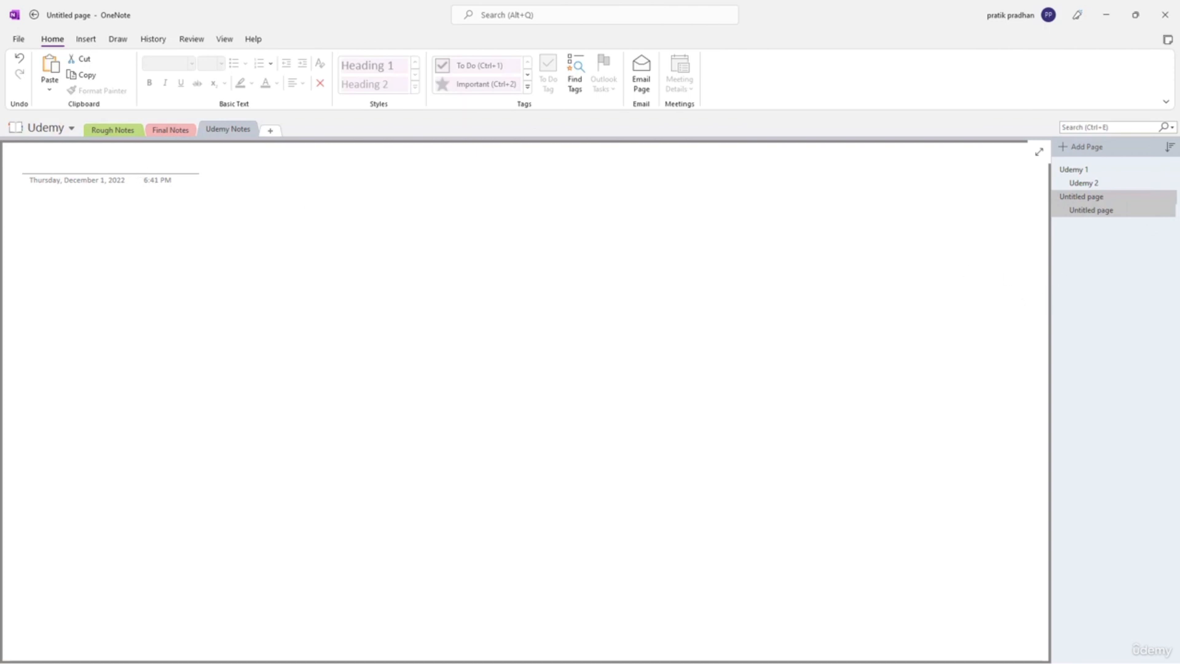
- Look through the Rough Notes and Final Notes sections, and return to Udemy Notes
key("alt+Tab")
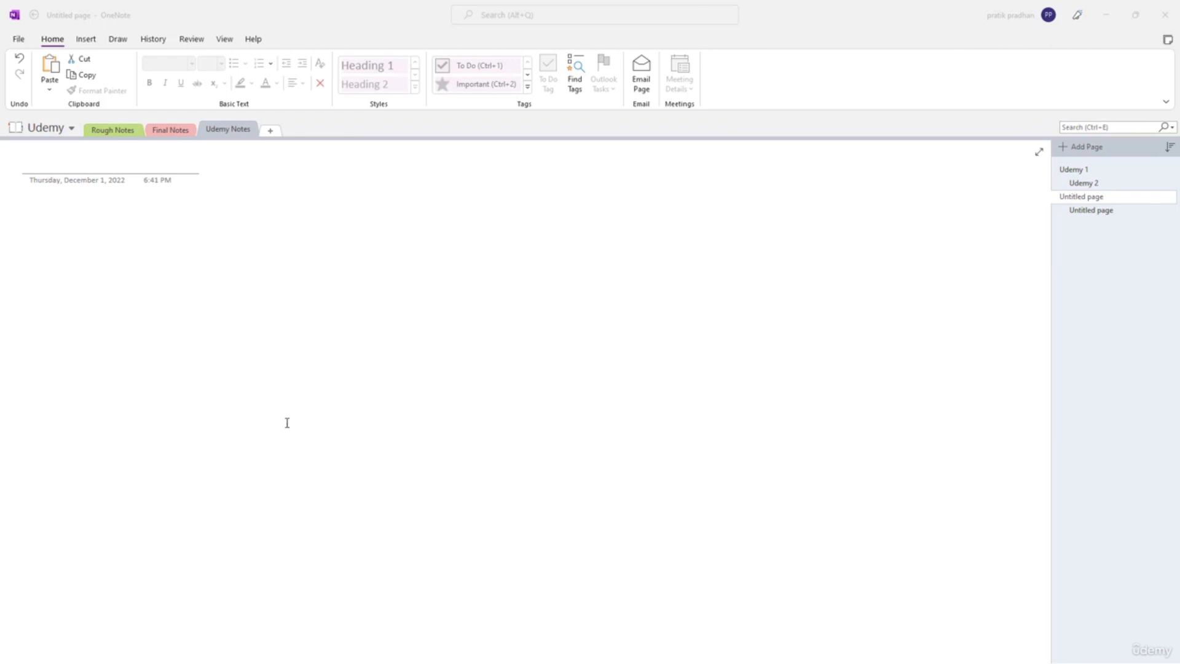
left_click(107, 136)
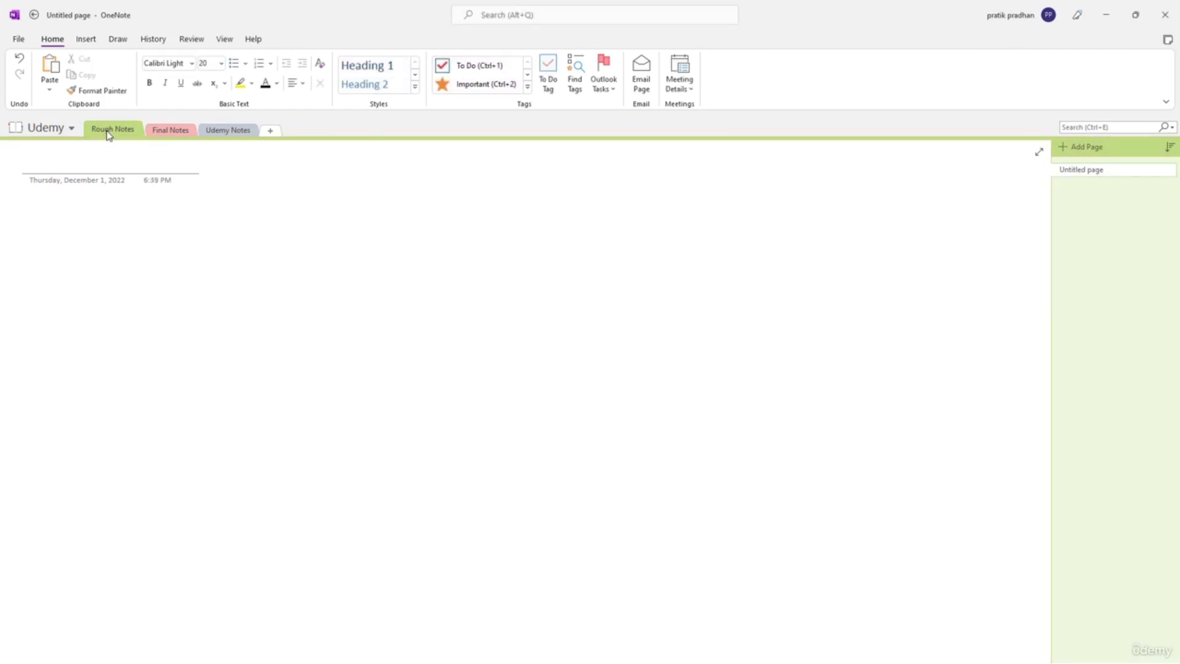
left_click(159, 134)
left_click(235, 134)
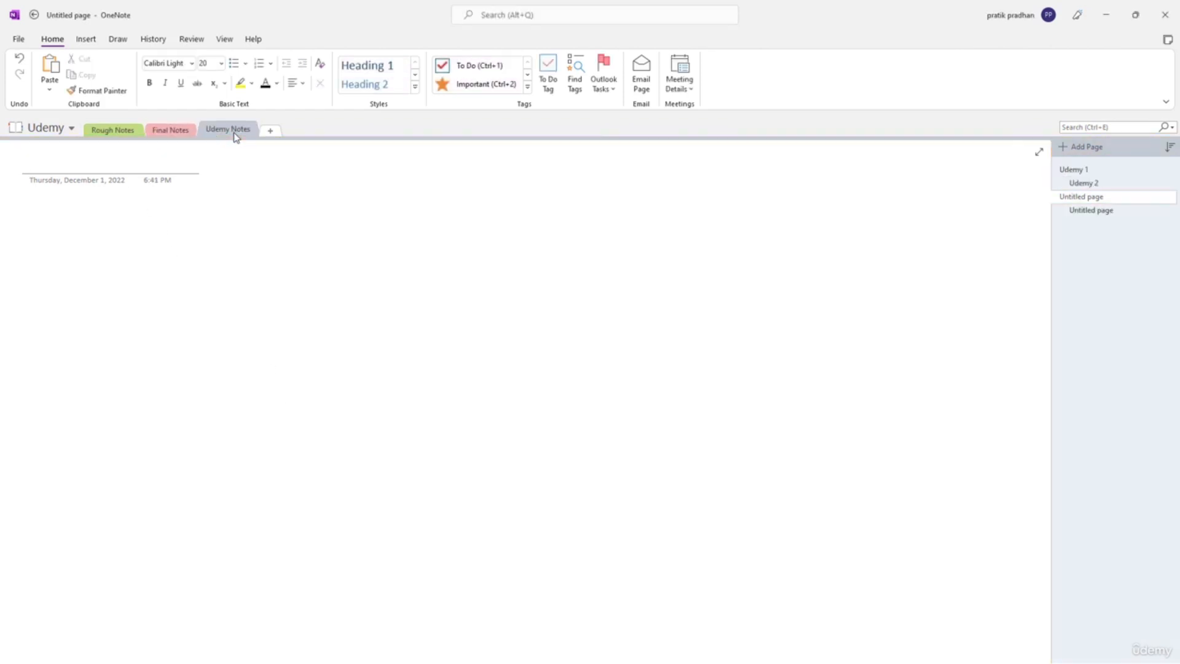
- Delete the untitled subpage, Udemy 1 and Udemy 2 from the Udemy Notes section
right_click(1081, 212)
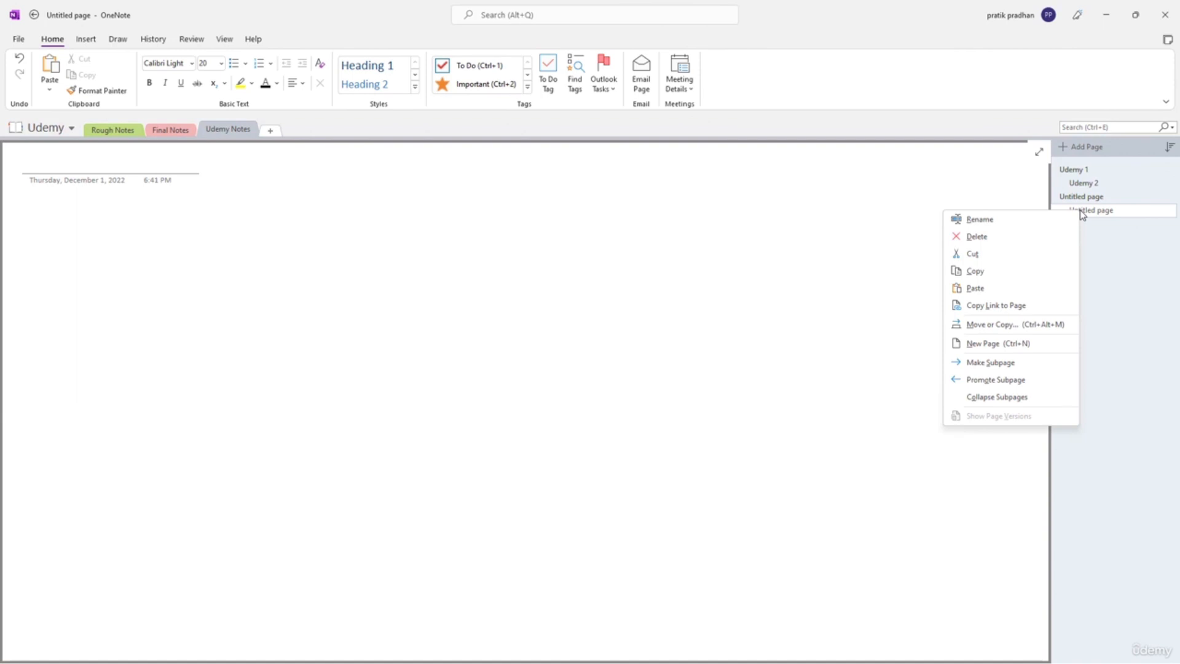
left_click(977, 236)
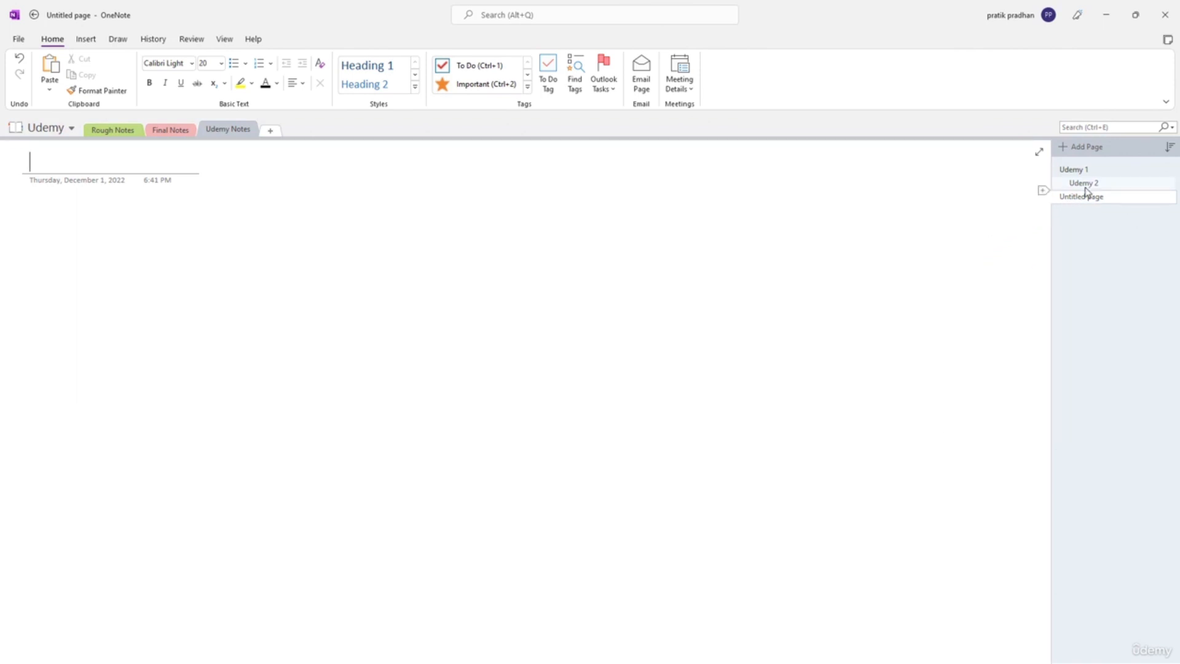
right_click(1073, 168)
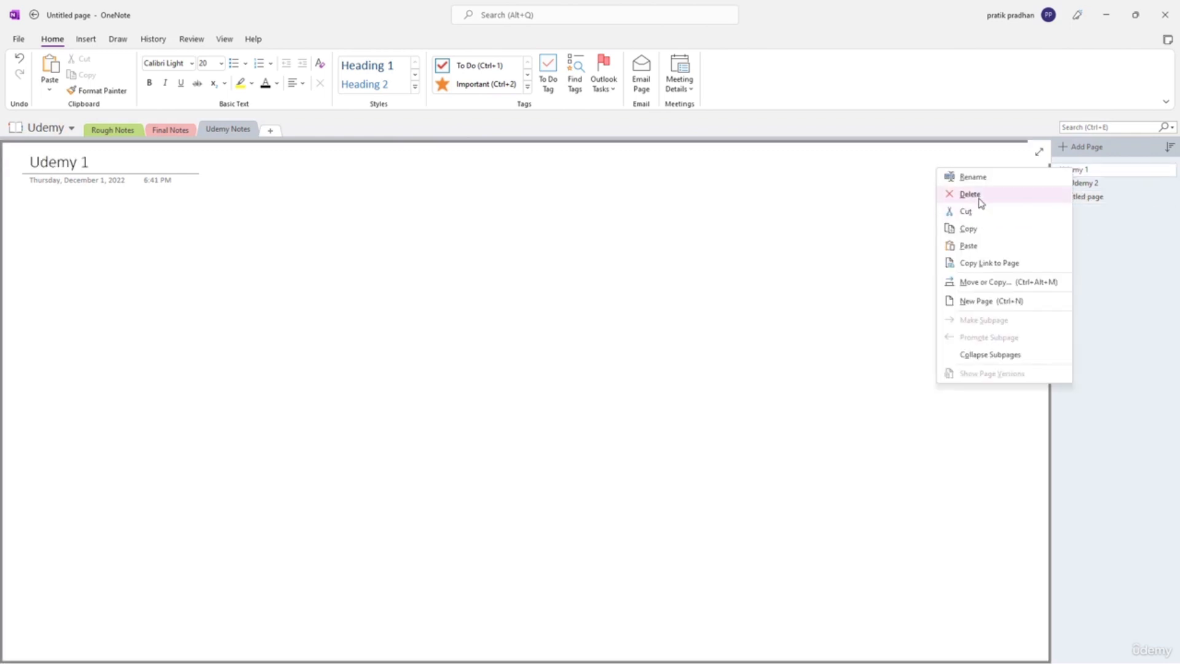
left_click(978, 195)
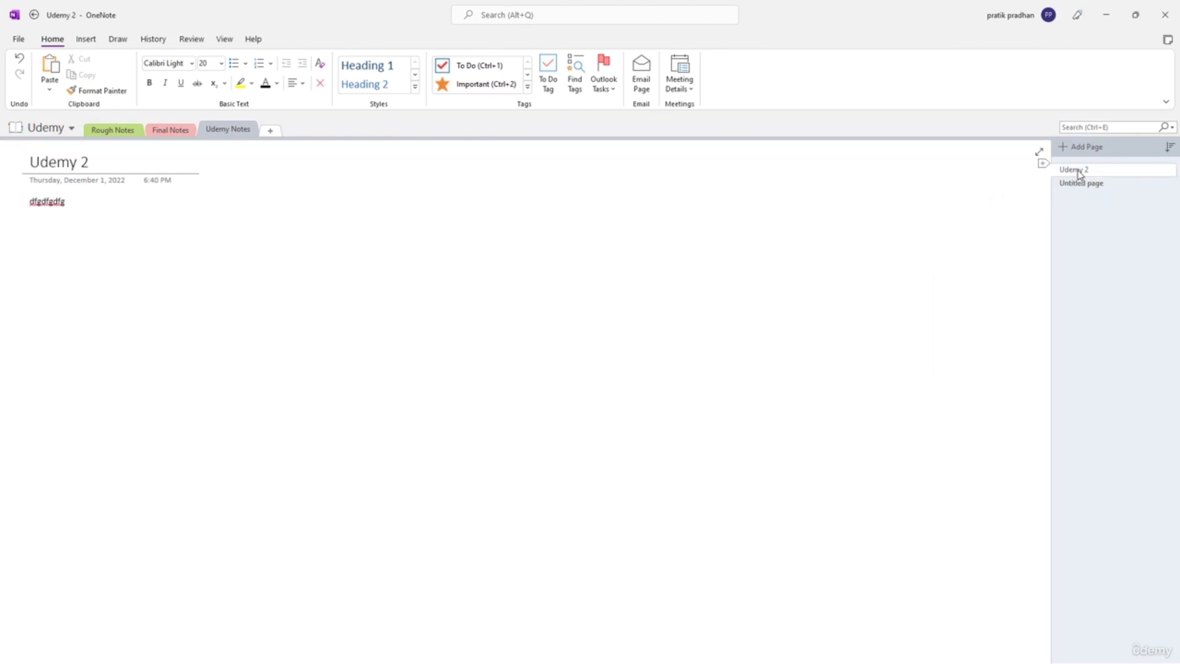
right_click(1080, 175)
left_click(984, 199)
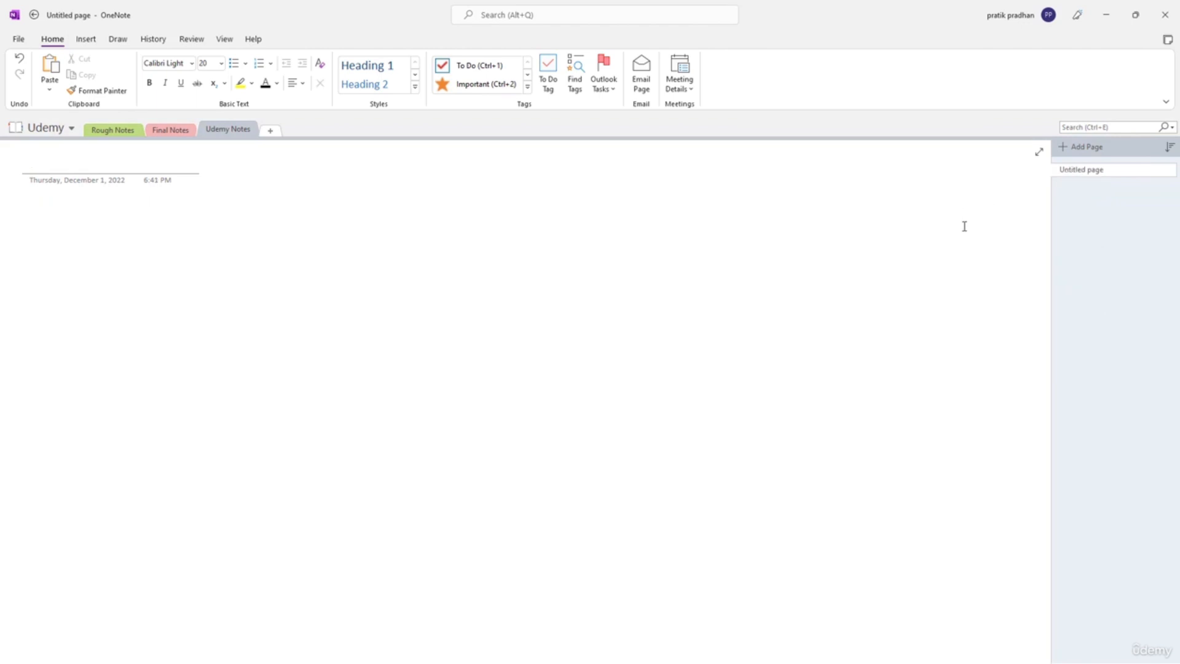
- Delete the Final Notes section from the Udemy notebook and confirm moving it to Deleted Notes
left_click(162, 132)
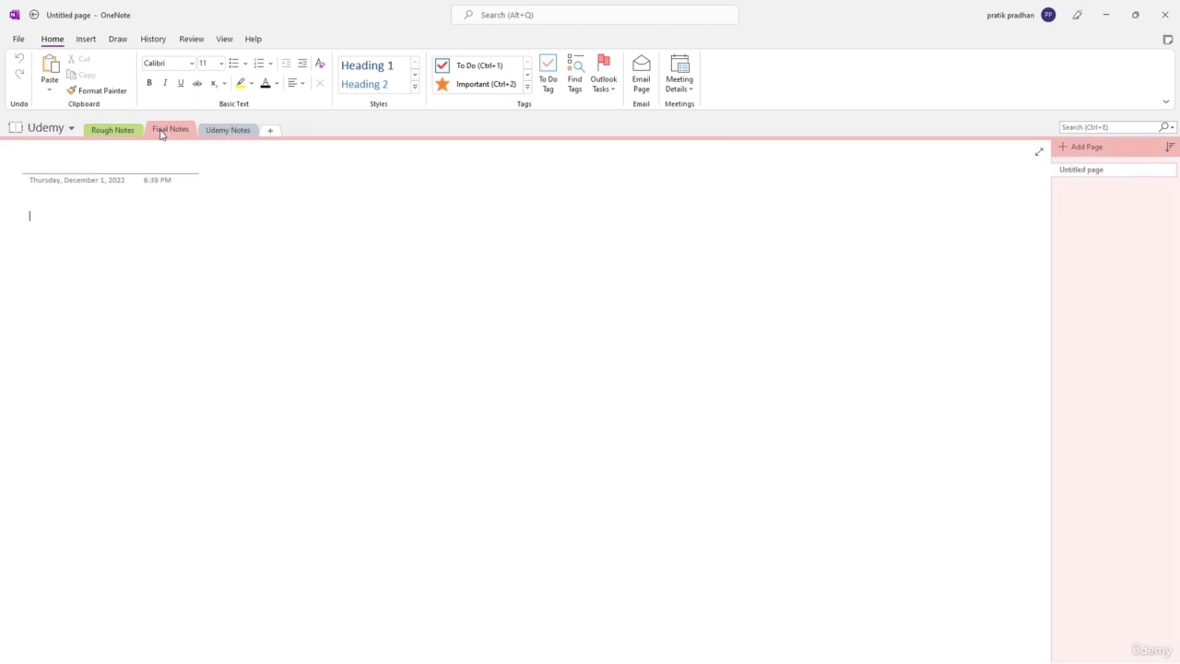
right_click(170, 135)
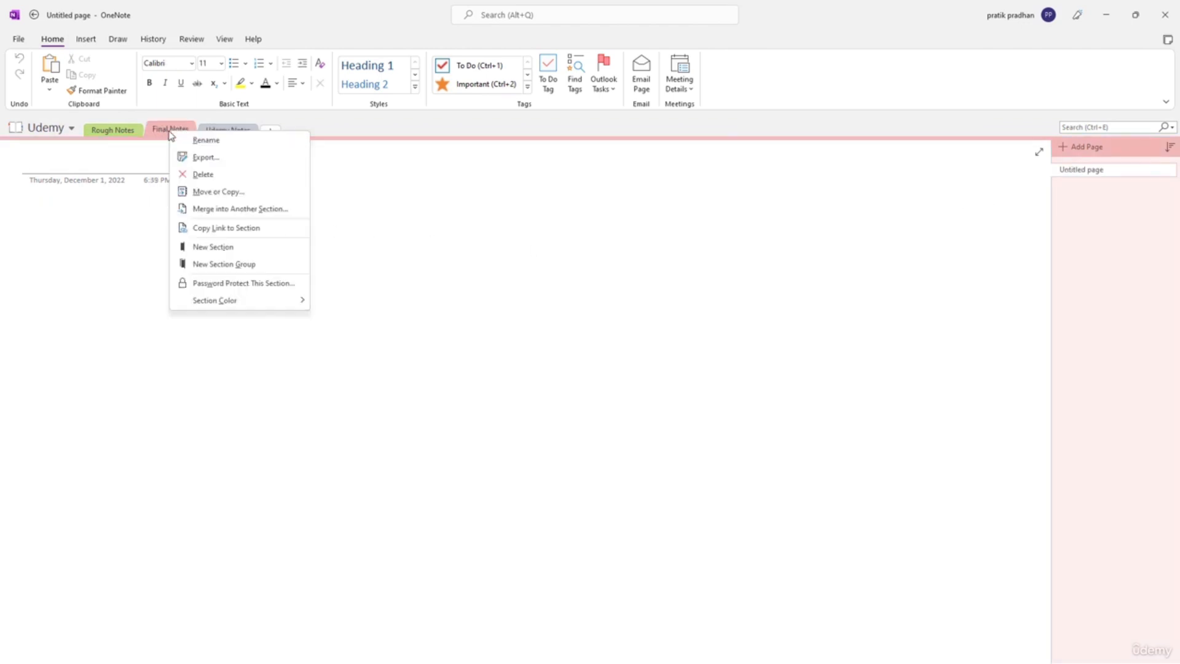
left_click(208, 160)
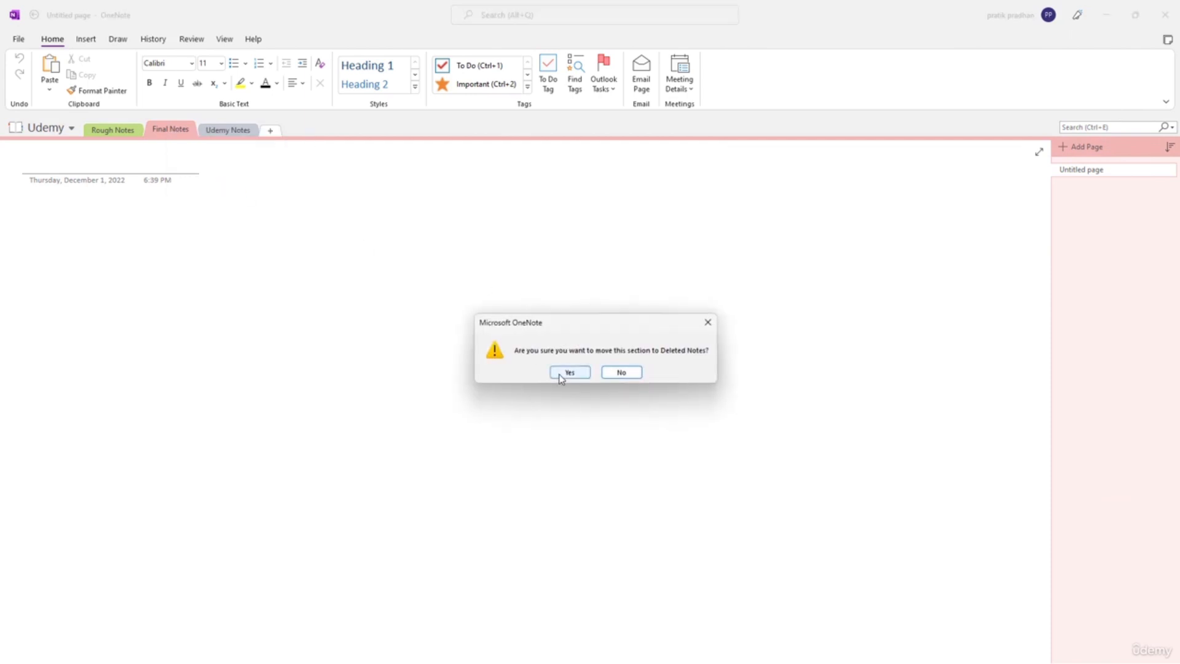
left_click(570, 373)
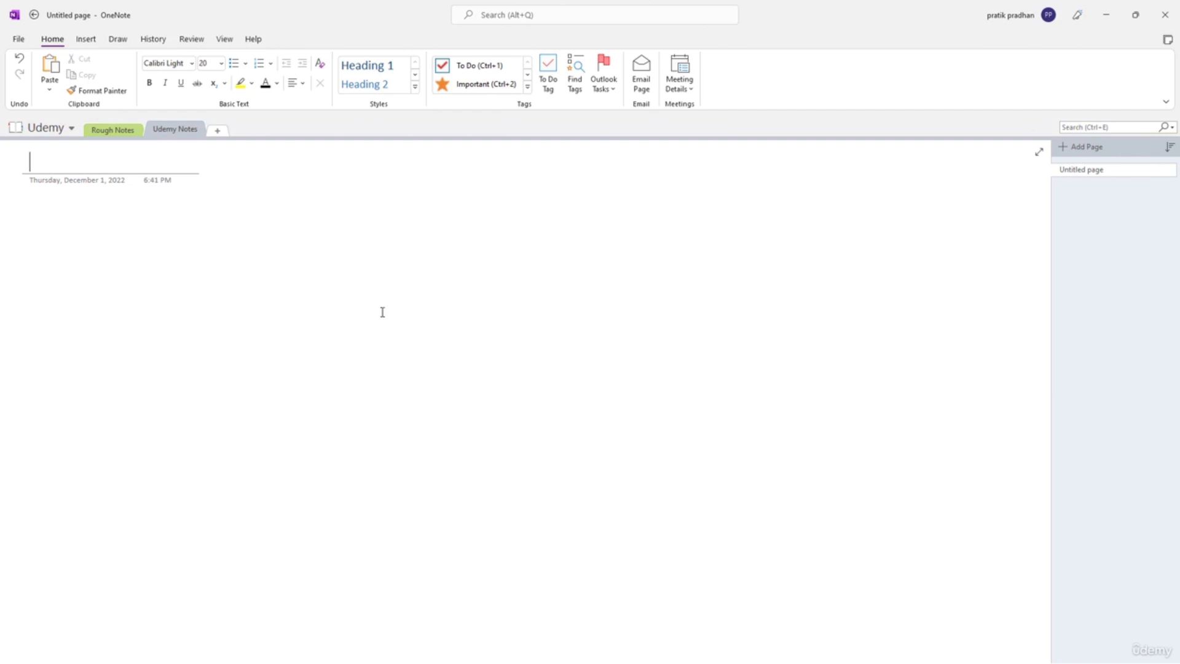
- Open the notebook recycle bin and look through New Section 1, New Section 3 and Deleted Pages
left_click(161, 39)
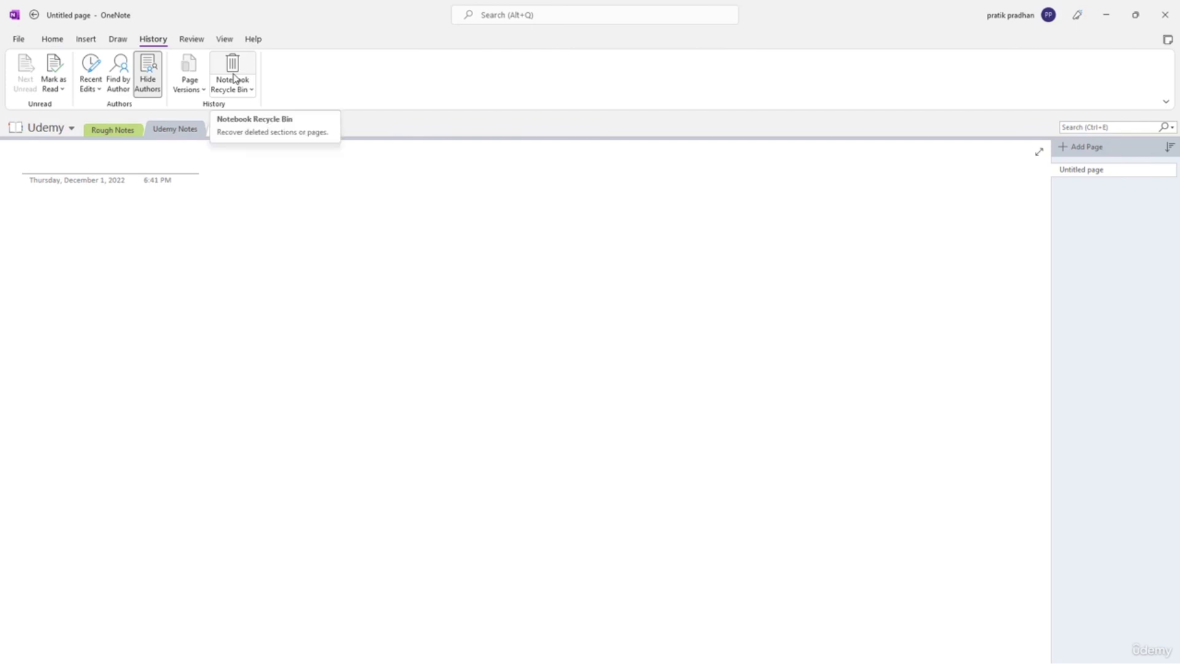
left_click(232, 68)
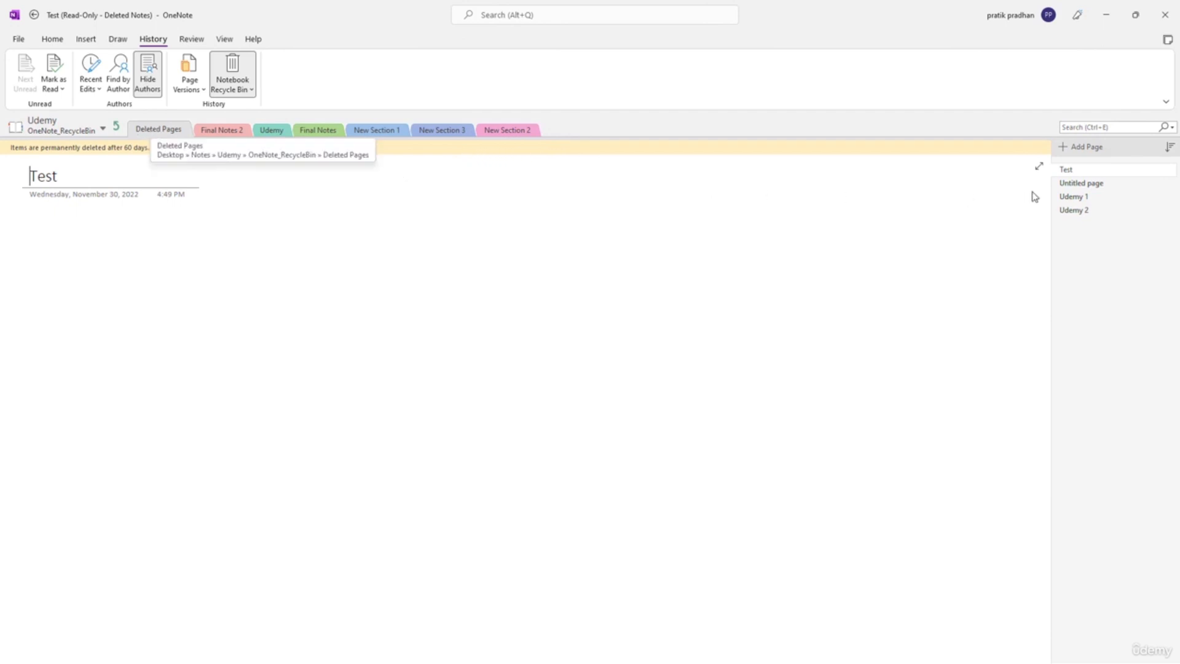
left_click(383, 131)
left_click(443, 130)
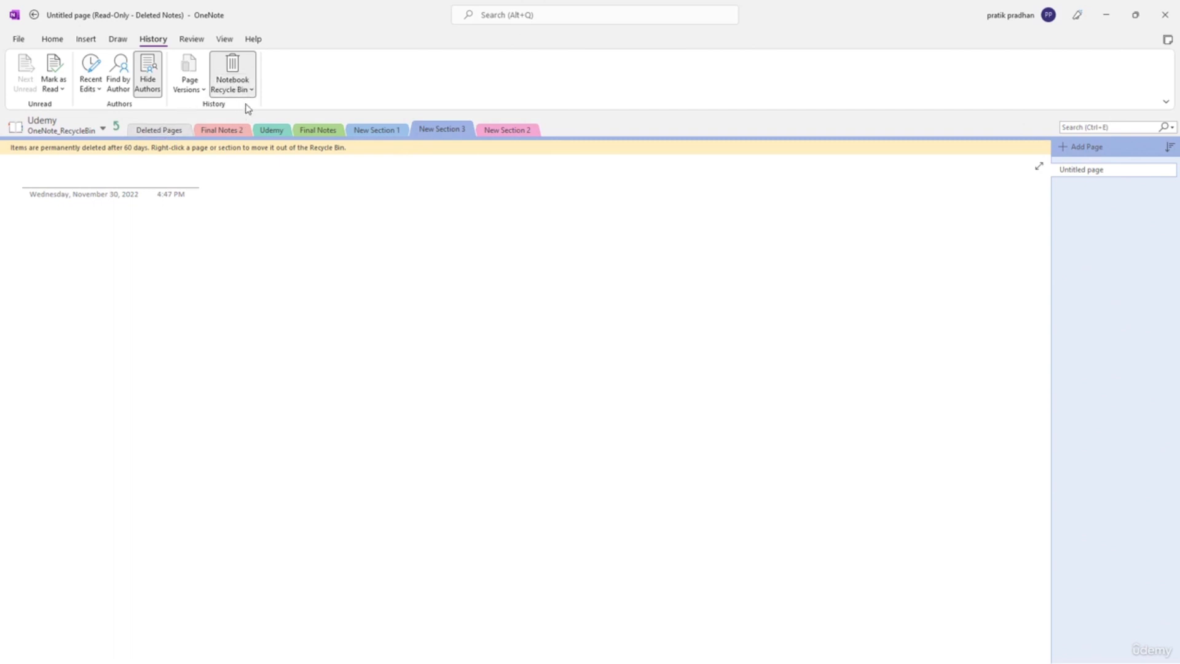
left_click(149, 134)
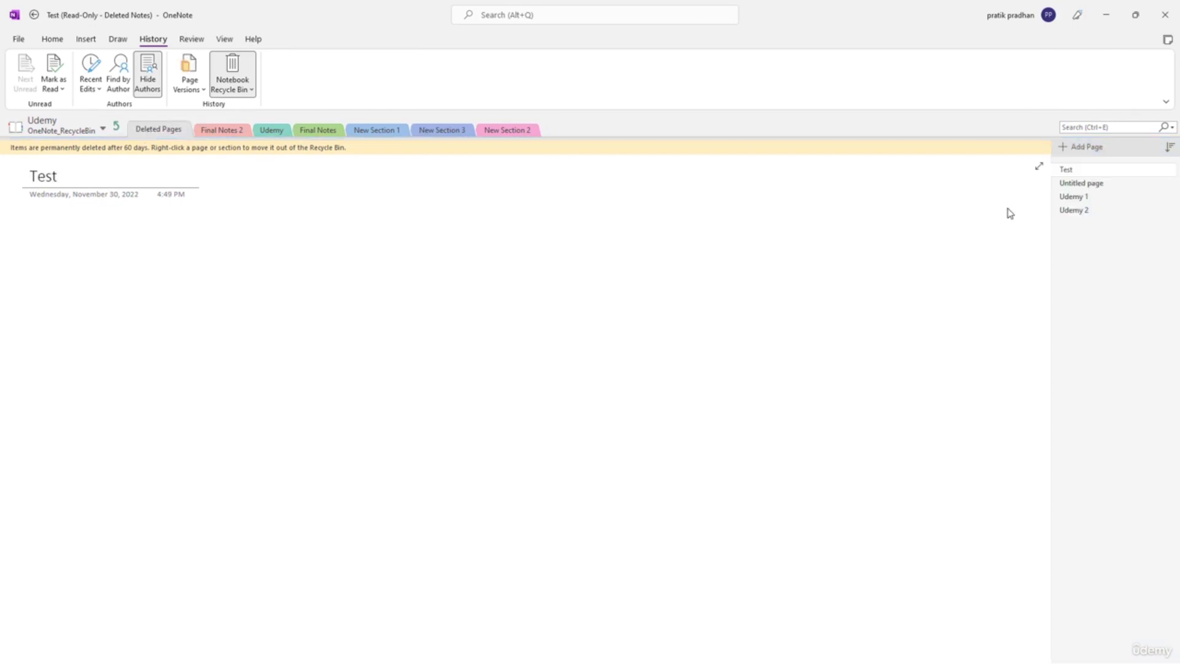
- Move the deleted Udemy 1 page out of the recycle bin into the Rough Notes section
right_click(1078, 198)
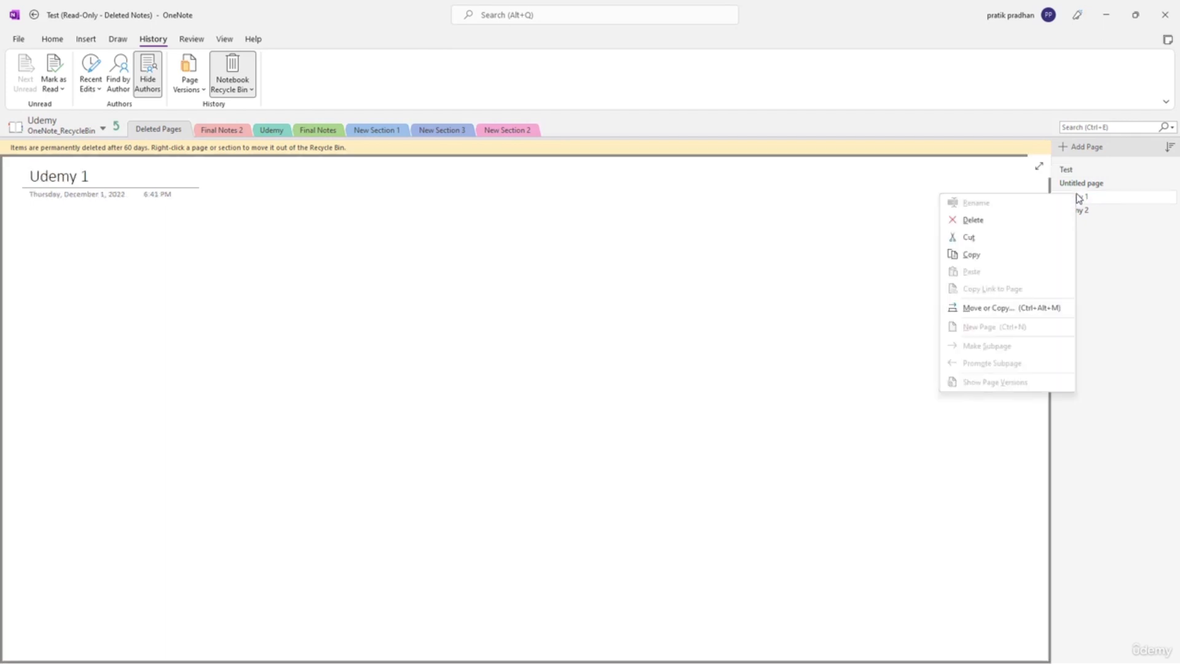
left_click(1022, 309)
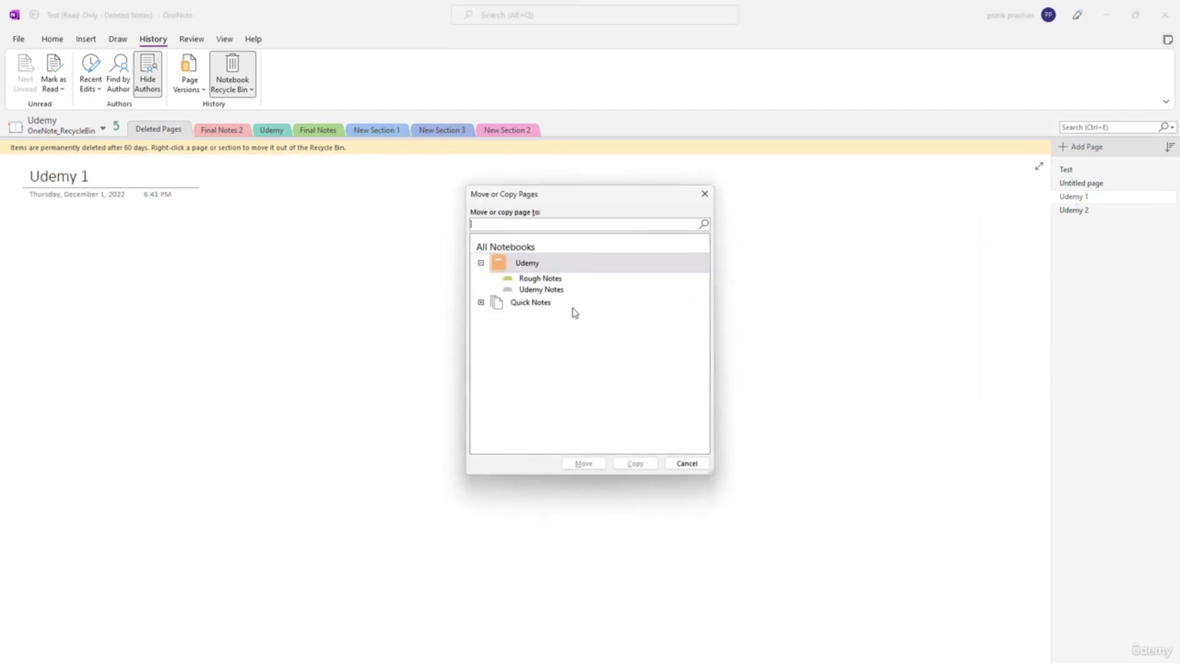
left_click(530, 280)
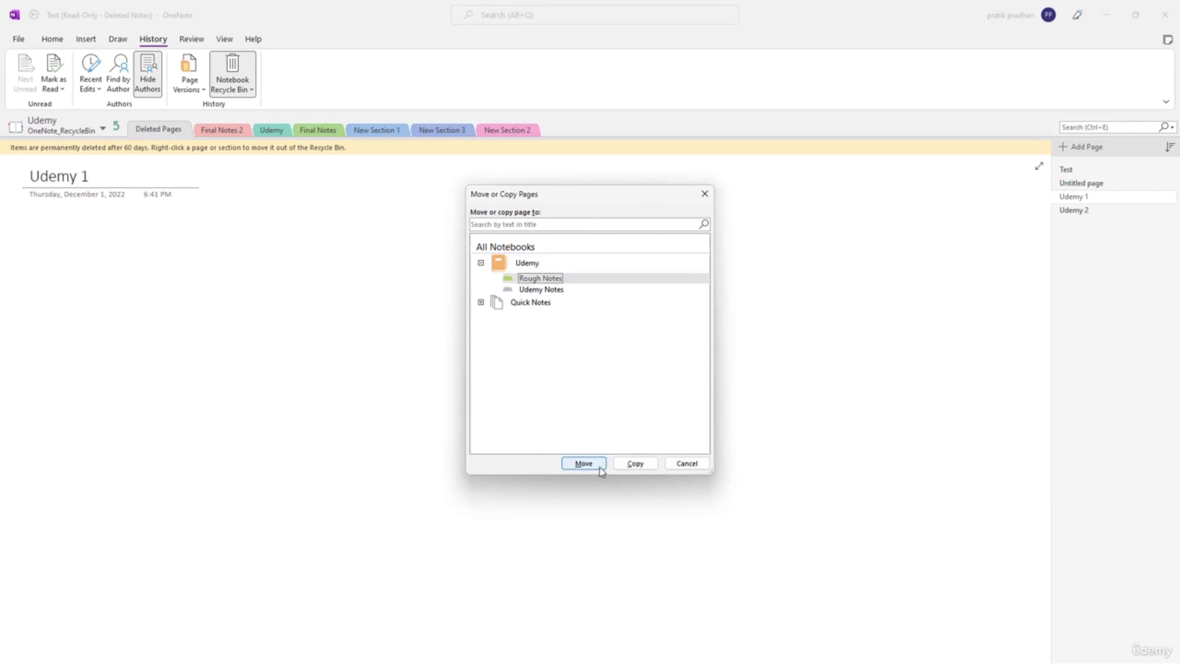
left_click(583, 464)
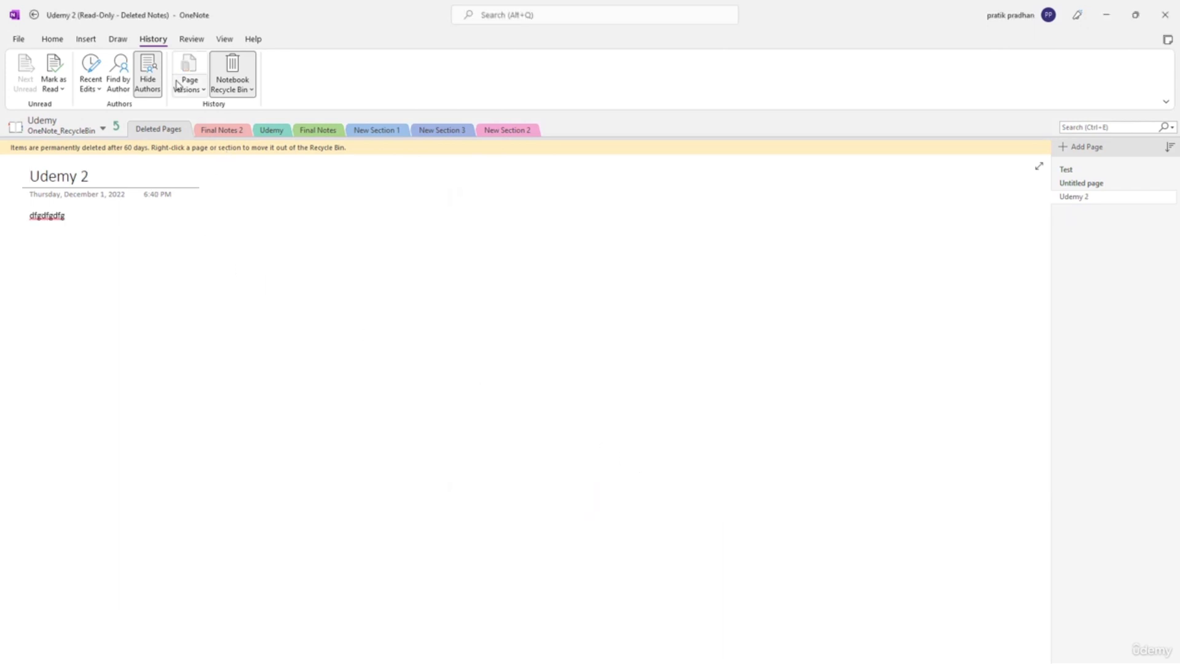
- Return to the Udemy notebook and pin the notebook list so it stays open beside the page
left_click(73, 131)
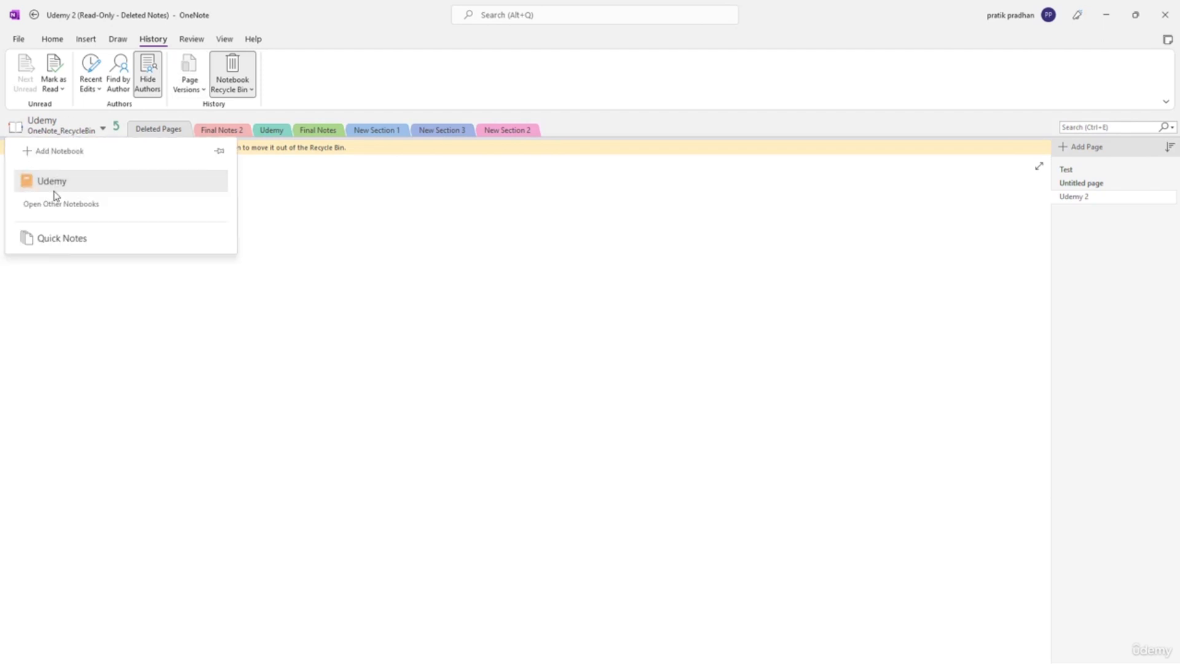
left_click(54, 183)
left_click(61, 130)
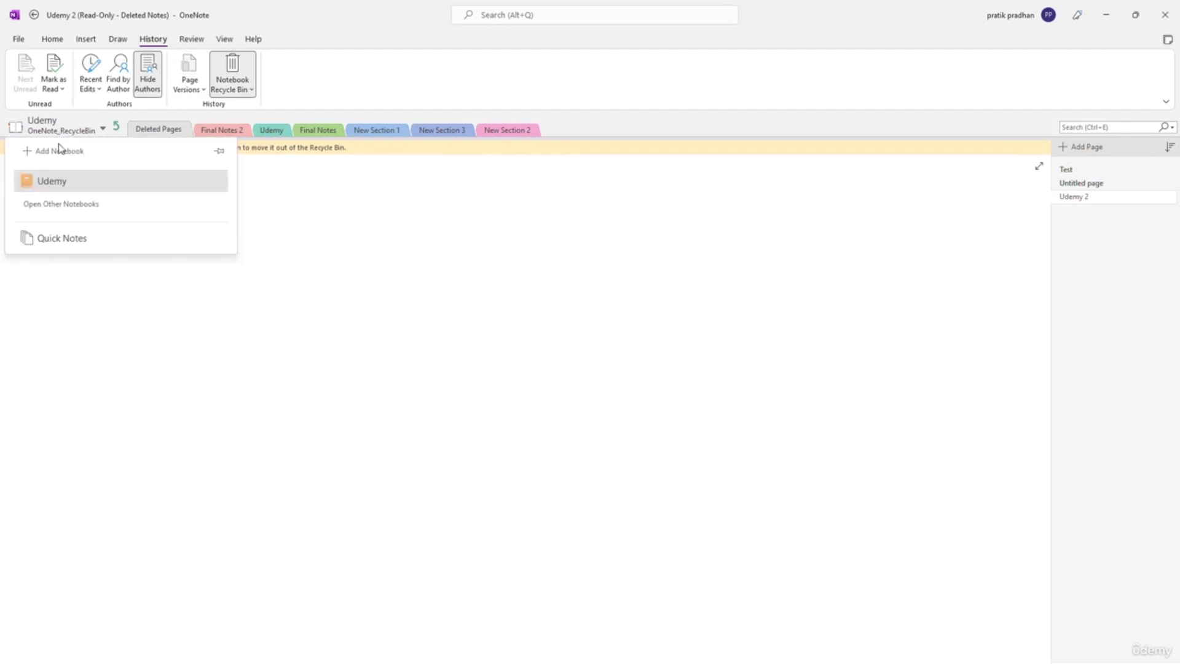
left_click(222, 151)
left_click(45, 168)
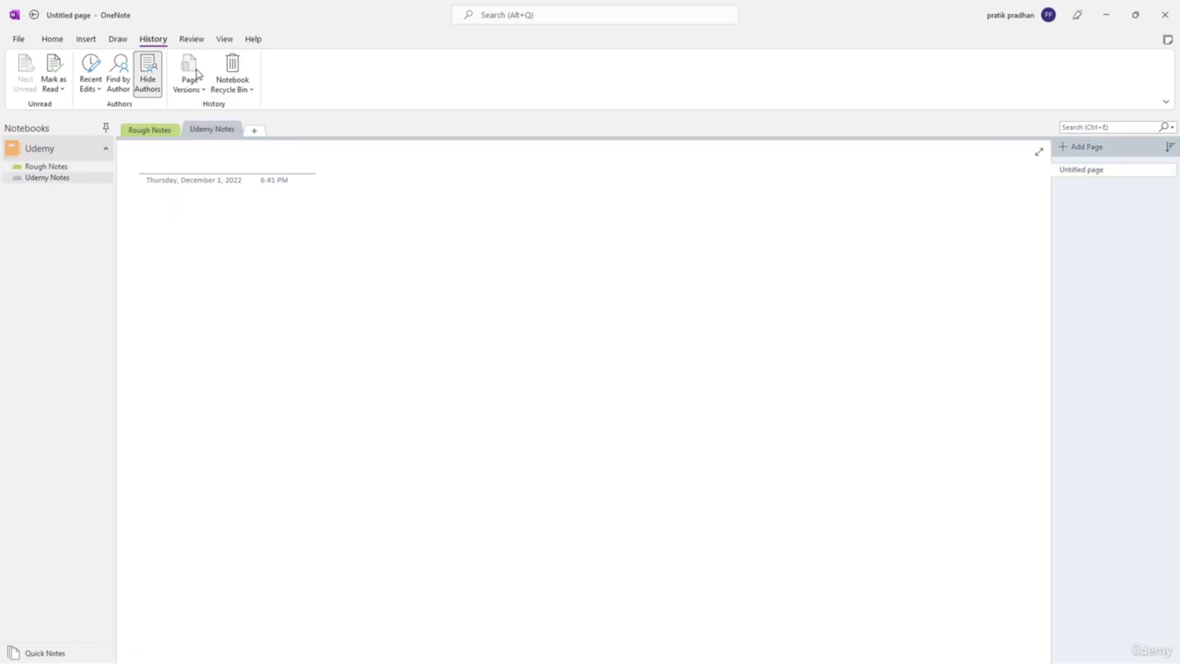
- Restore the deleted sections Udemy, Final Notes, New Section 2 and Final Notes 2 from the recycle bin to the Udemy notebook
left_click(238, 66)
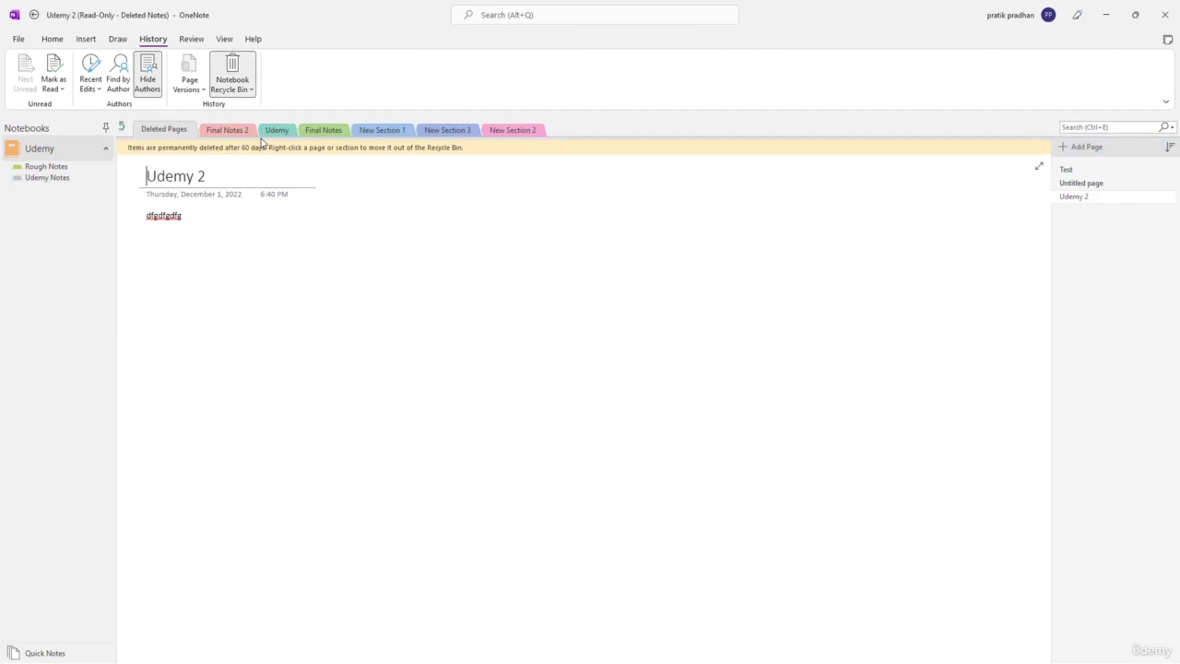
left_click_drag(270, 131, 39, 183)
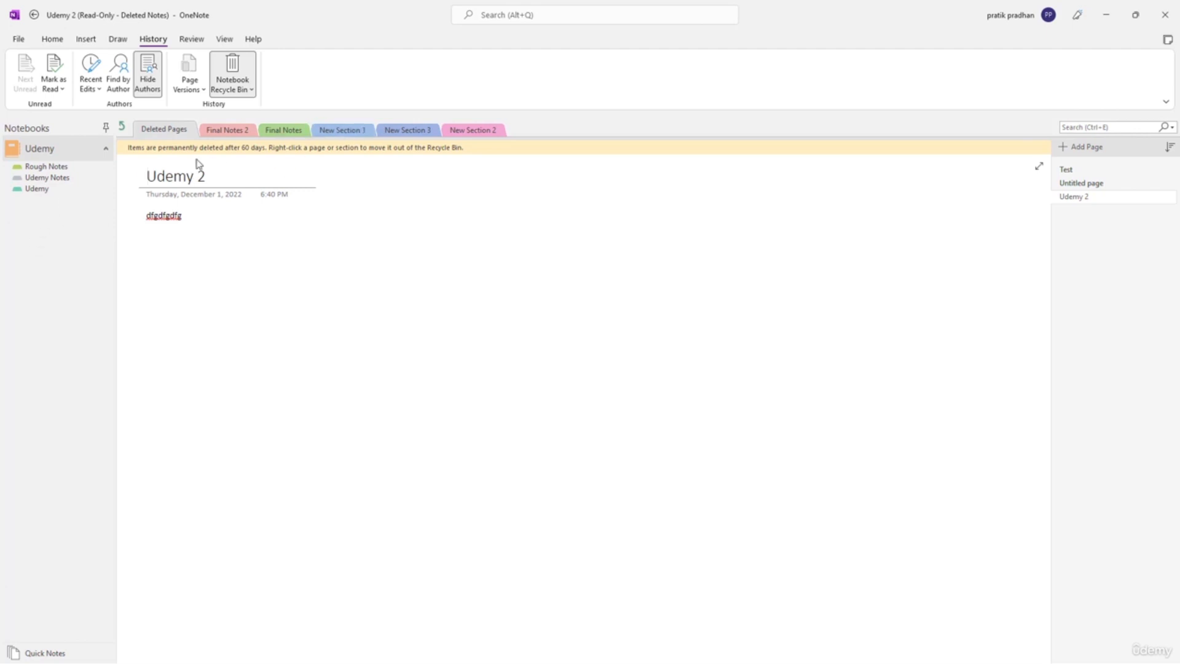
left_click_drag(278, 132, 34, 179)
left_click_drag(425, 132, 51, 187)
left_click_drag(228, 130, 37, 186)
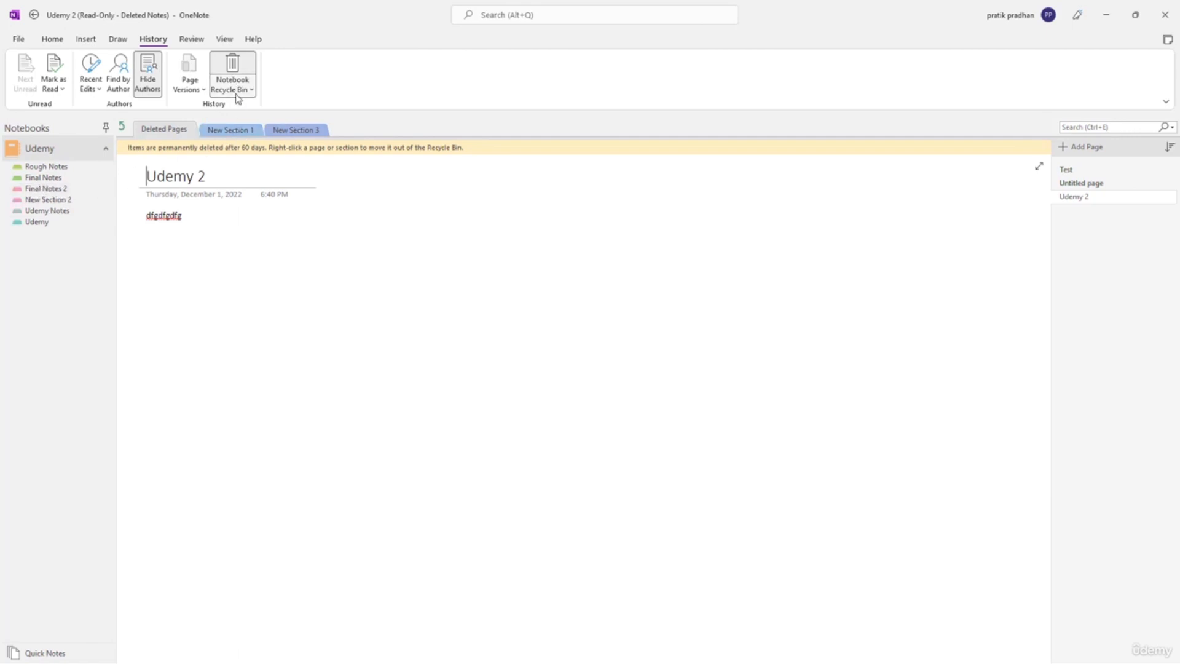
- Empty the notebook's recycle bin and confirm permanently deleting all its items
right_click(214, 129)
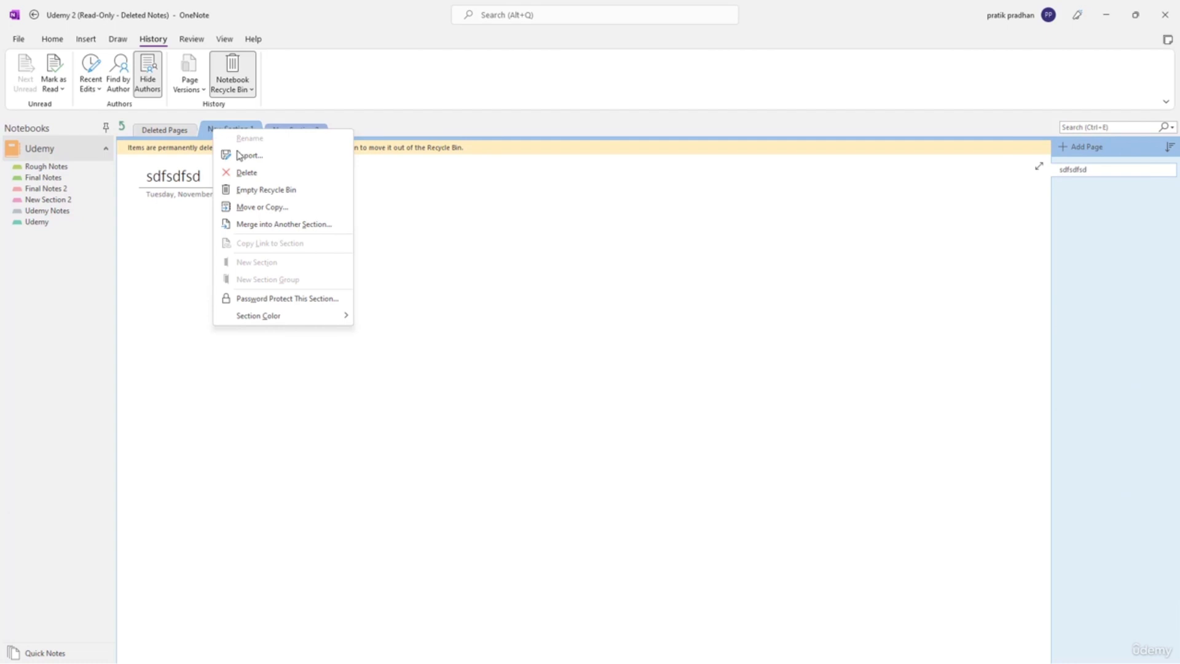
left_click(252, 190)
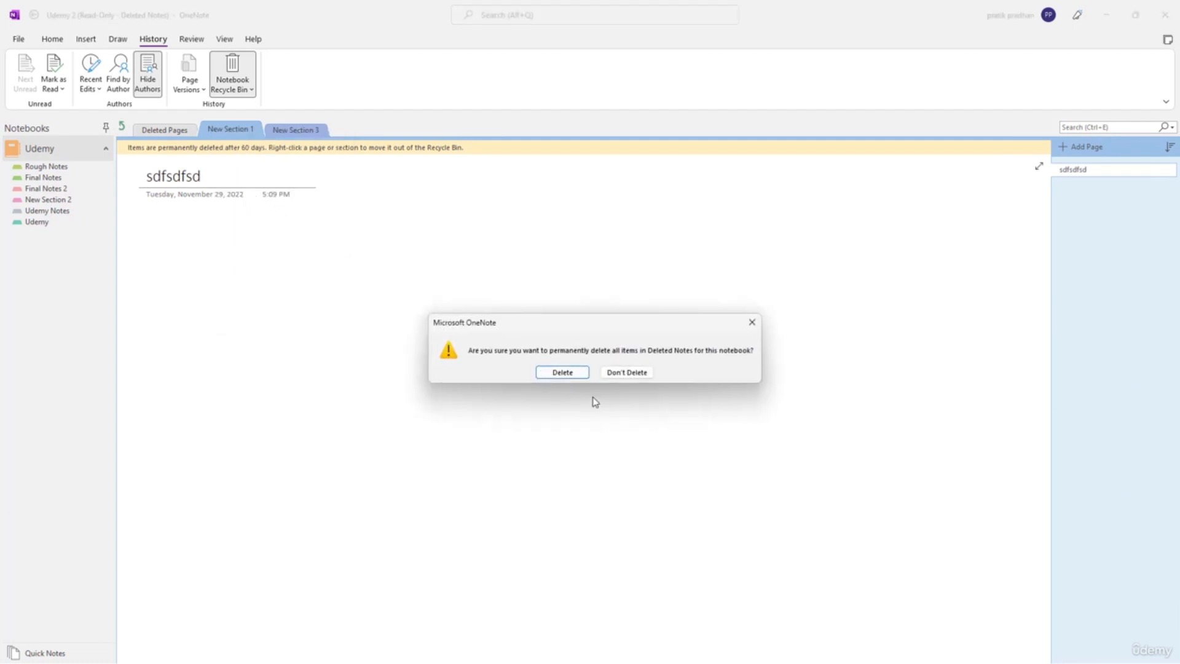
left_click(578, 374)
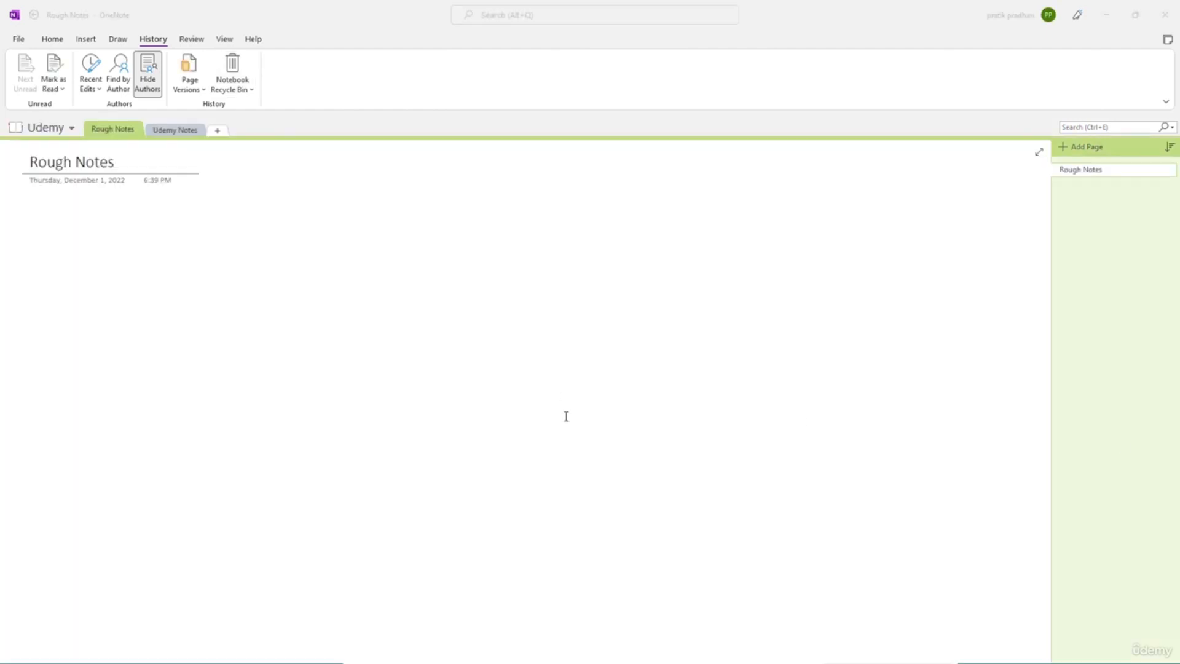
- Open the Udemy notebook's properties and set its display name to Example Notebook
left_click(49, 134)
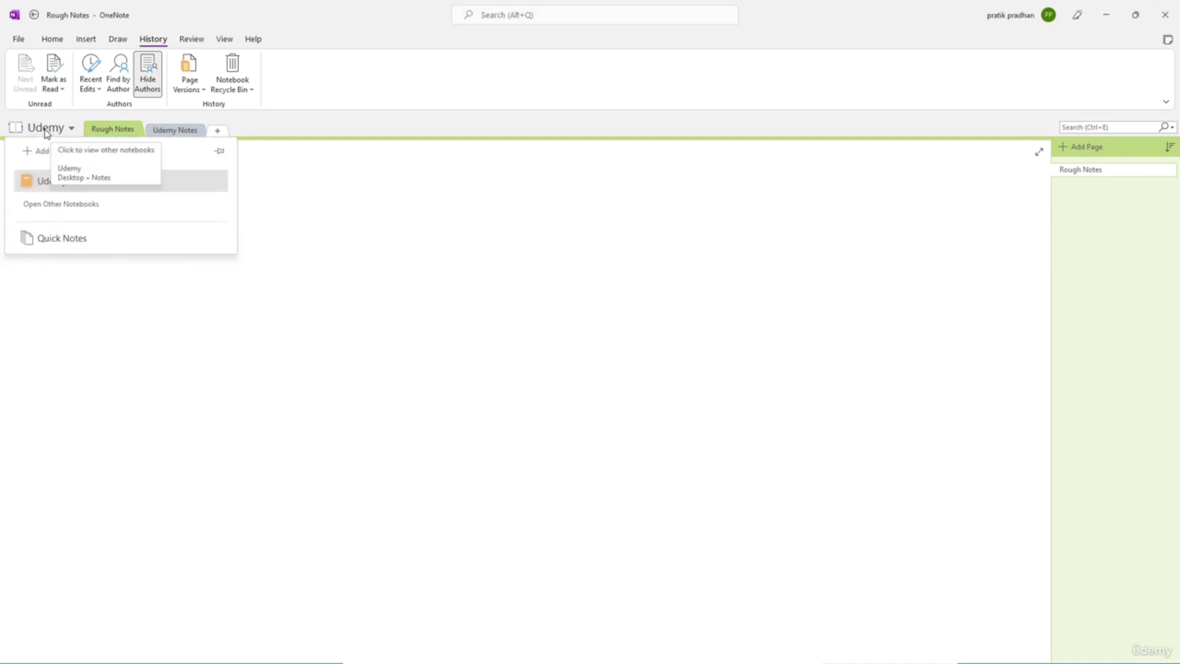
right_click(89, 187)
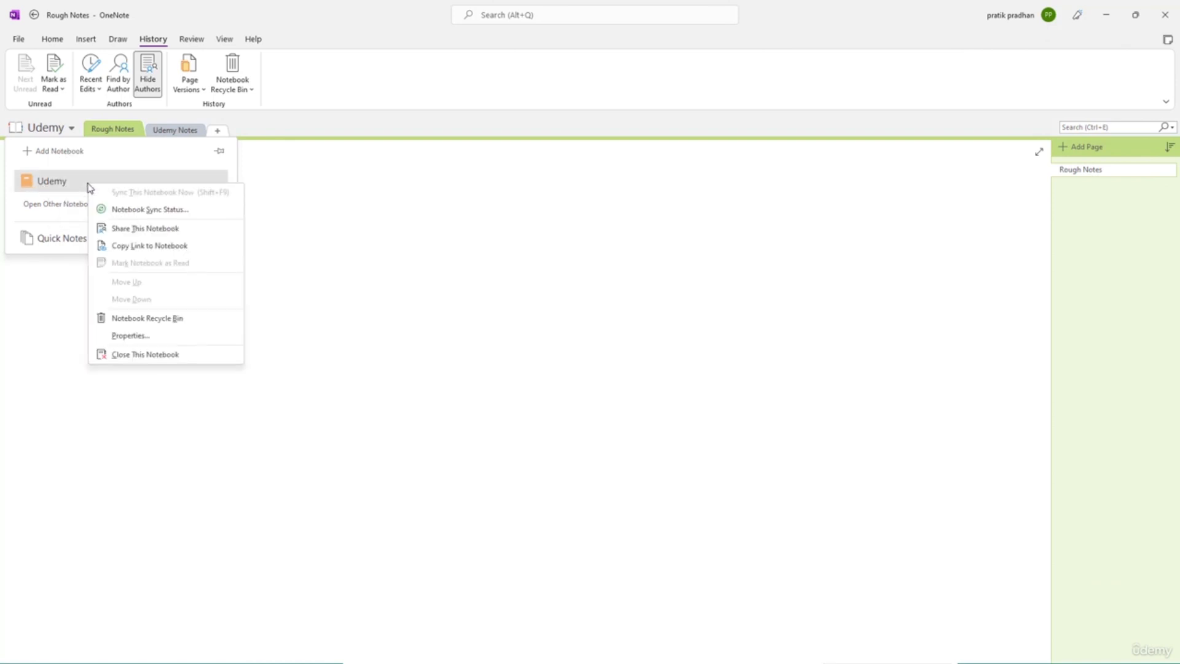
left_click(140, 339)
left_click_drag(552, 291, 374, 288)
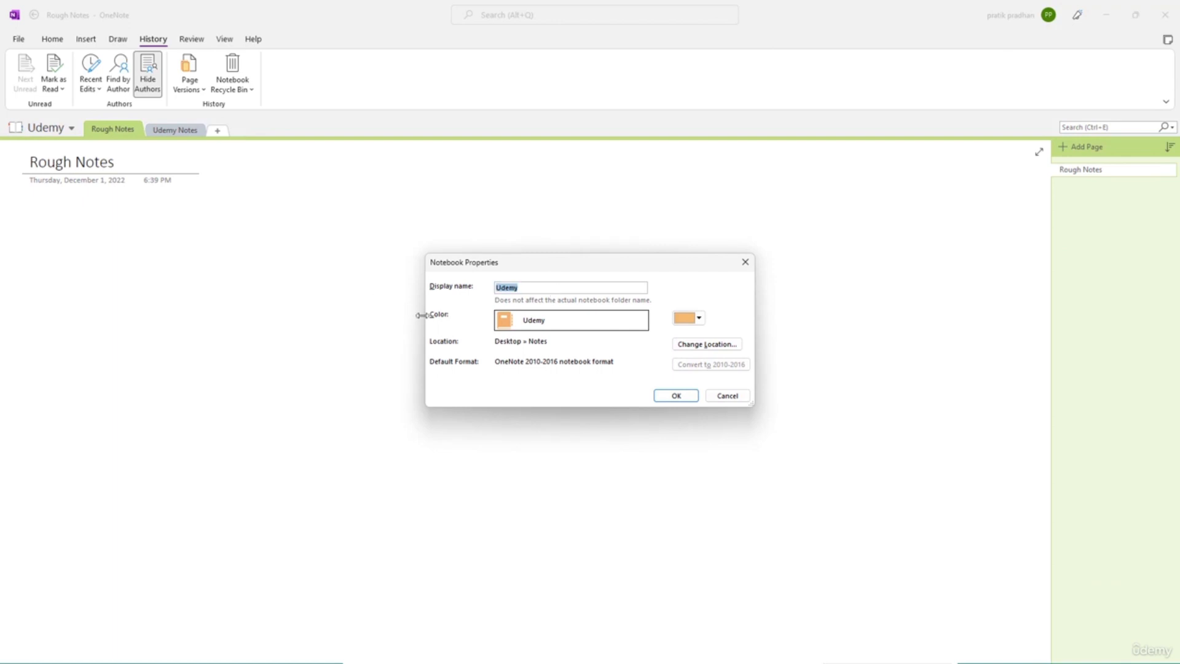
type("Example Notebook")
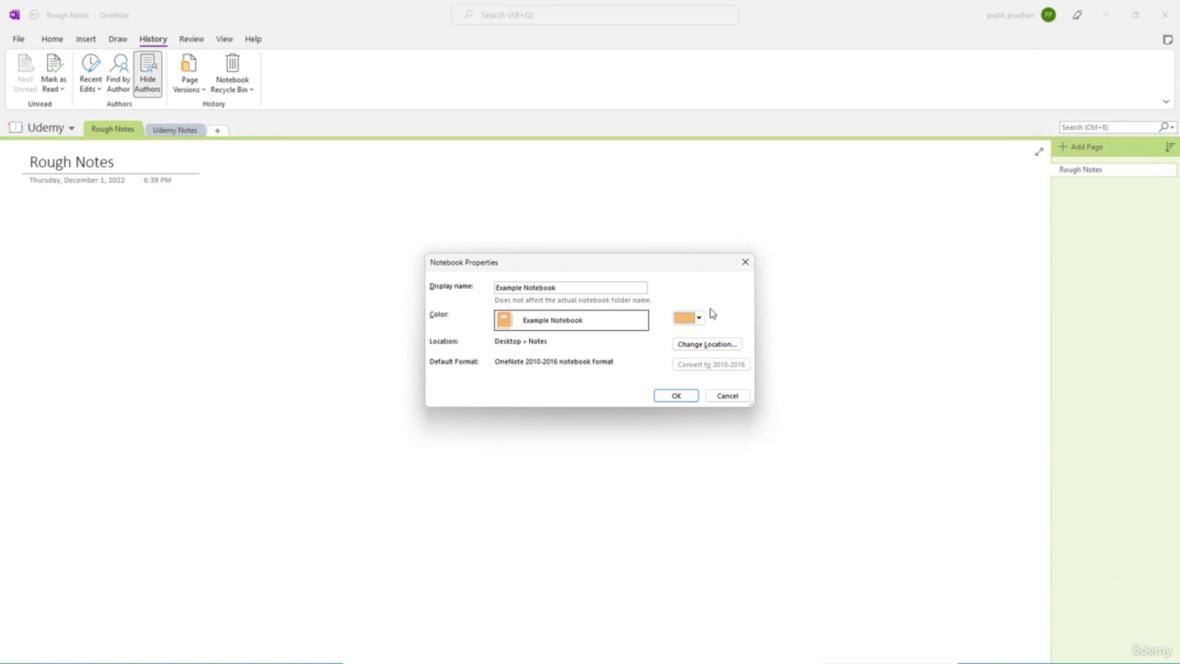
- Set the notebook color to pink, view the location chooser without changing the folder, and apply the notebook properties
left_click(701, 318)
left_click(712, 347)
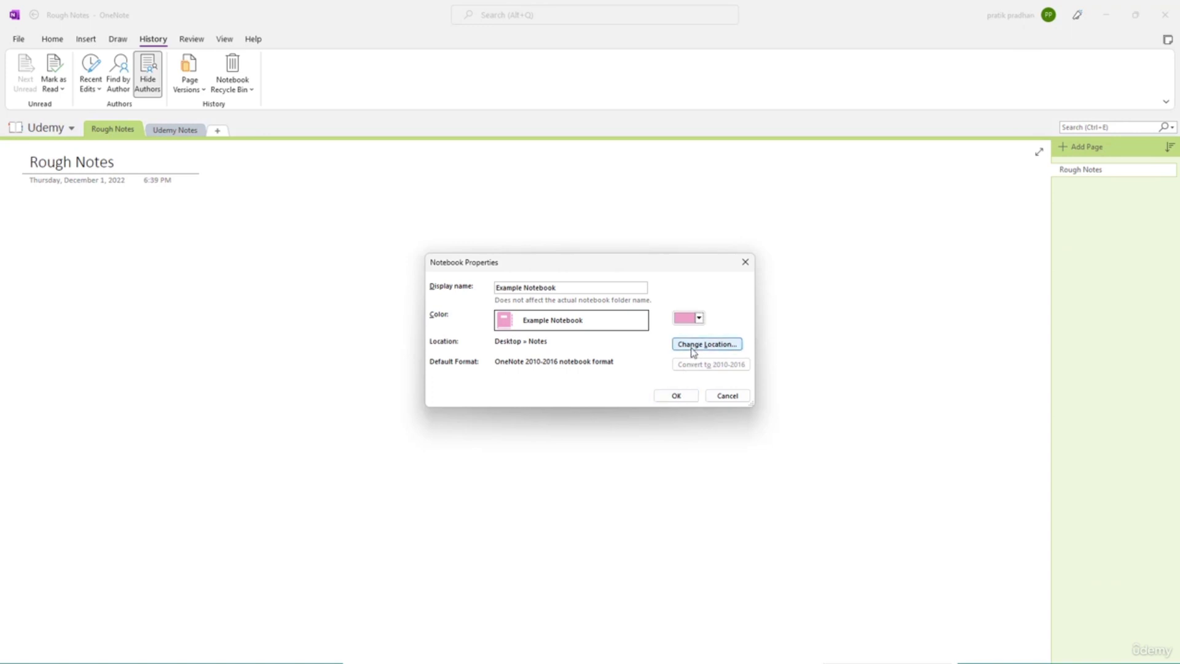
left_click(696, 345)
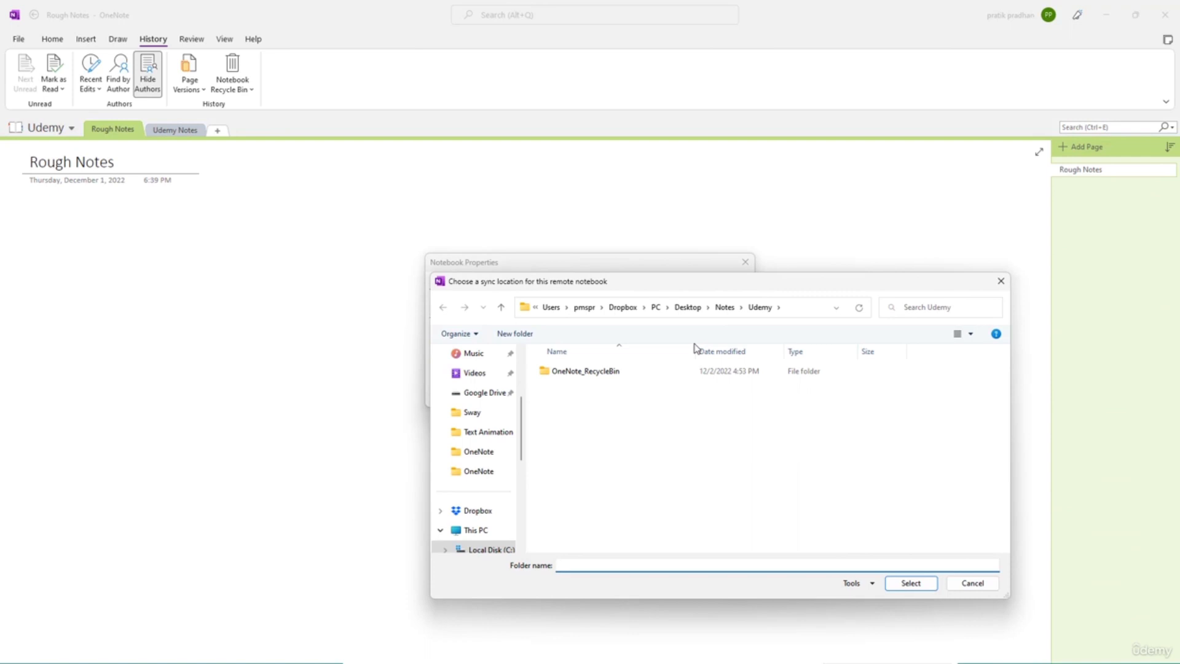
left_click(981, 584)
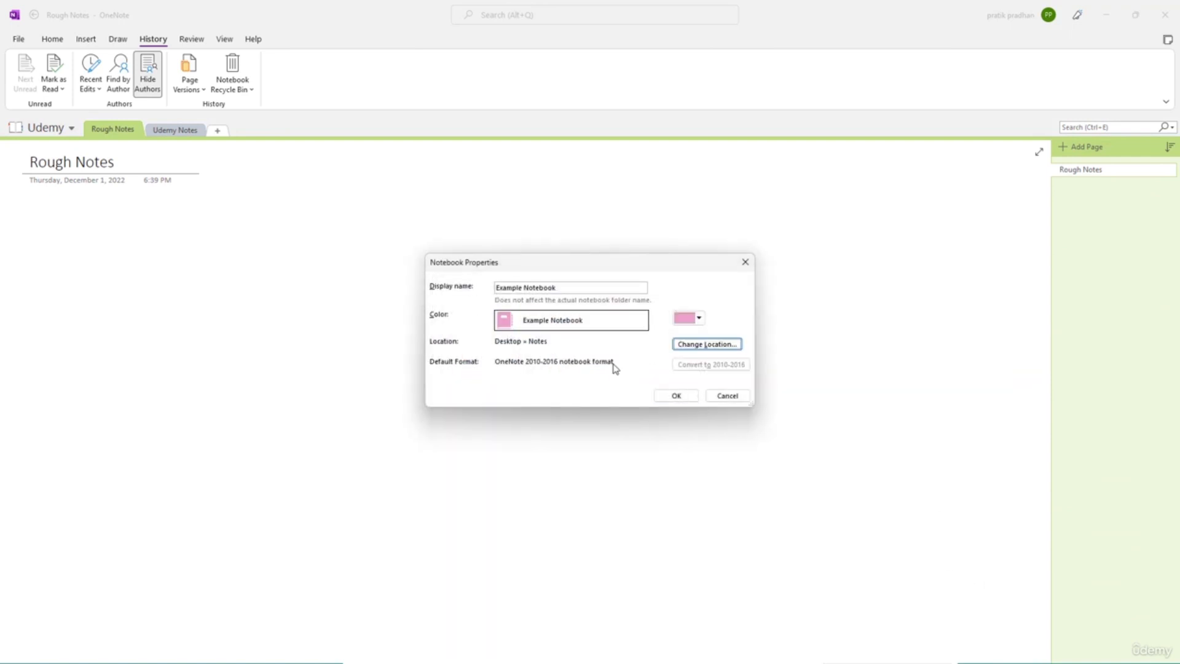
left_click(676, 396)
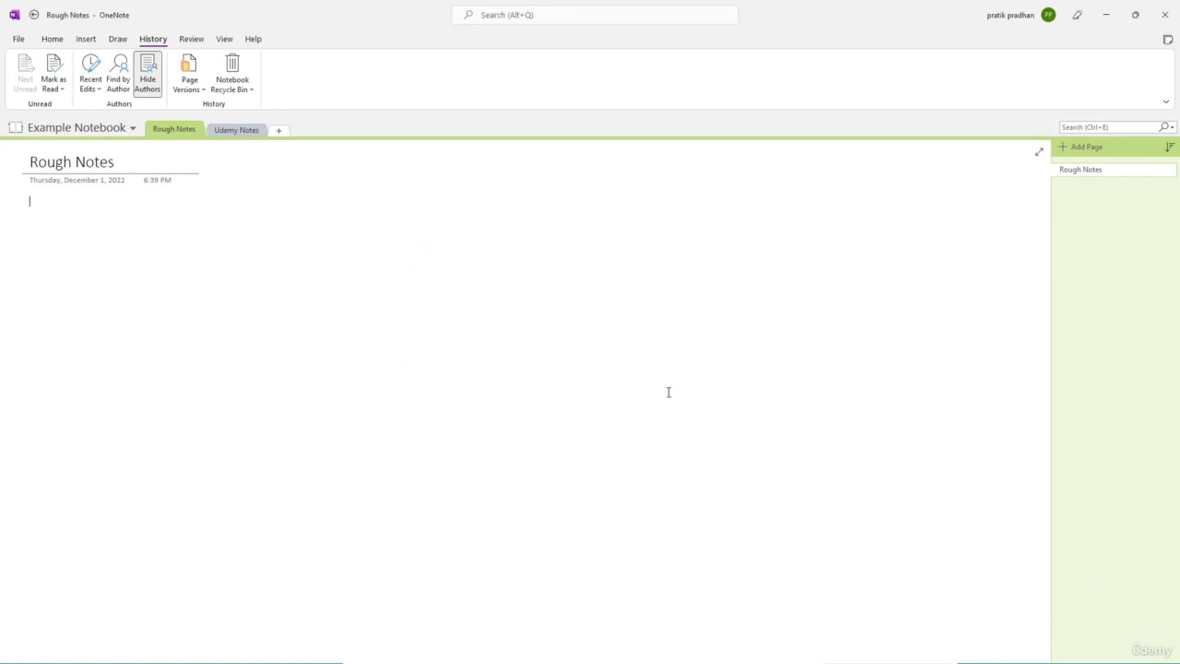
left_click(77, 128)
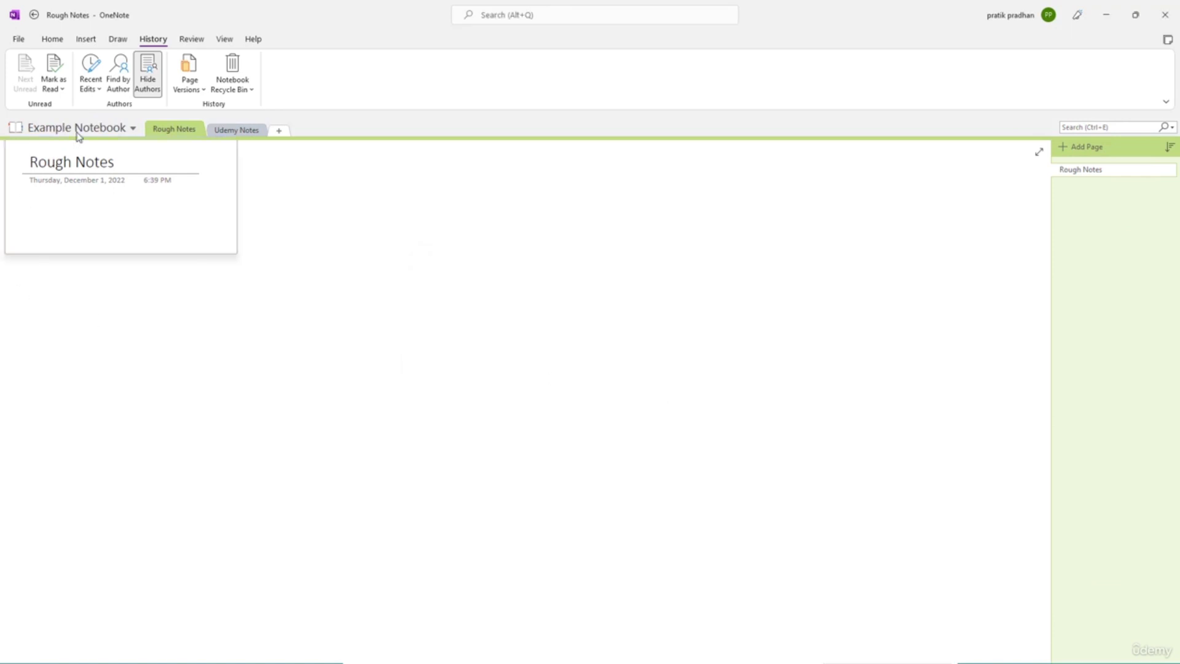
- Switch to the NEWS TODAY newspaper document in Word, maximize its window and look over the first page
left_click(472, 350)
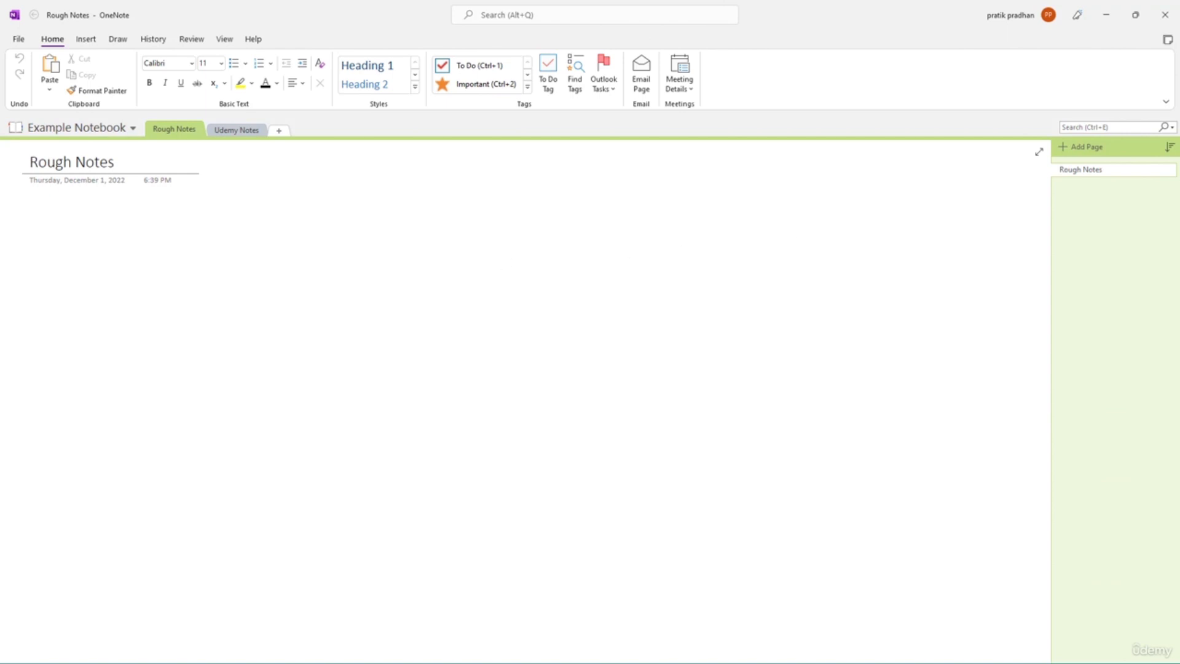
left_click_drag(1179, 295, 322, 176)
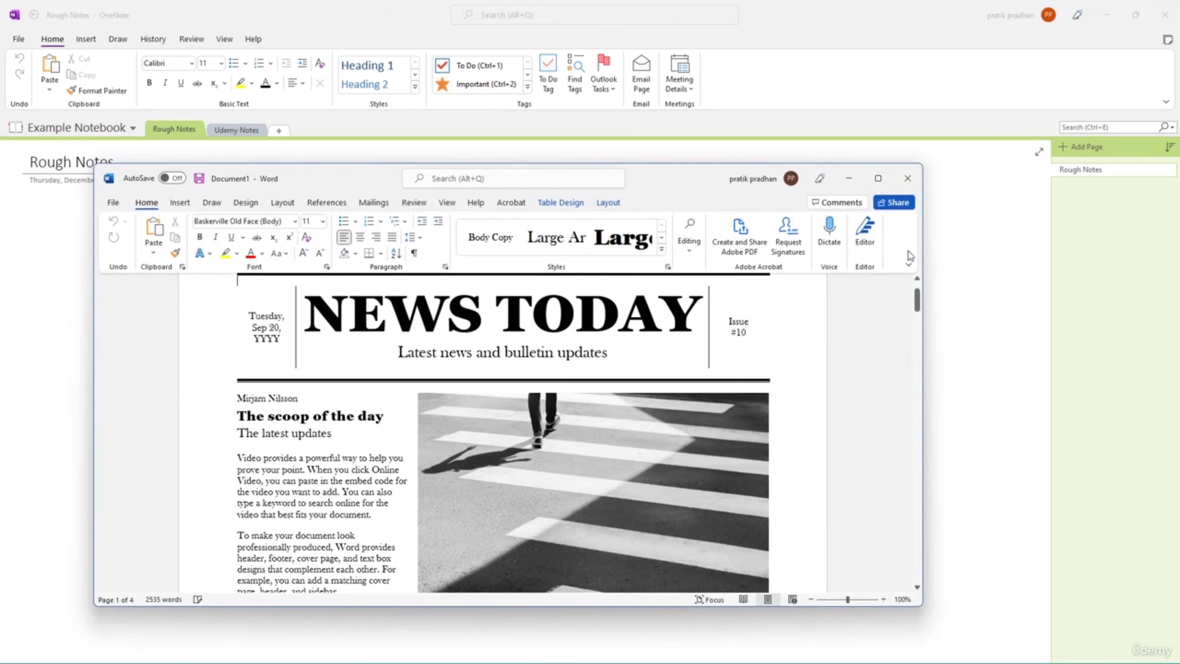
left_click(878, 179)
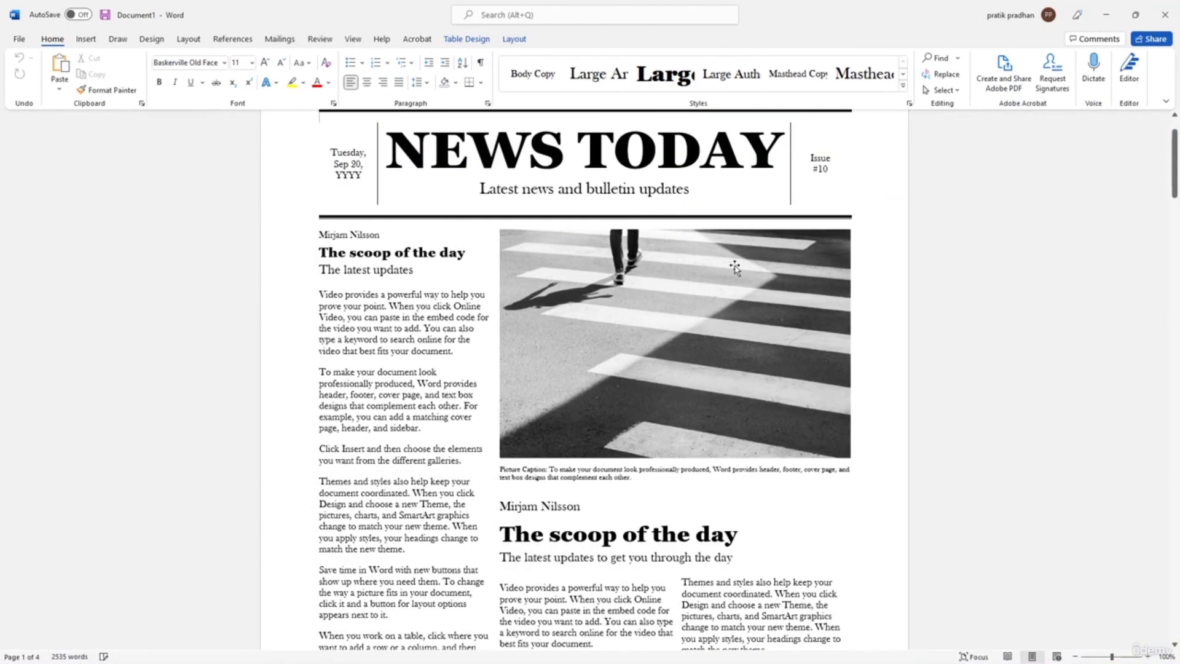
scroll(679, 300, "down", 2)
scroll(679, 301, "up", 3)
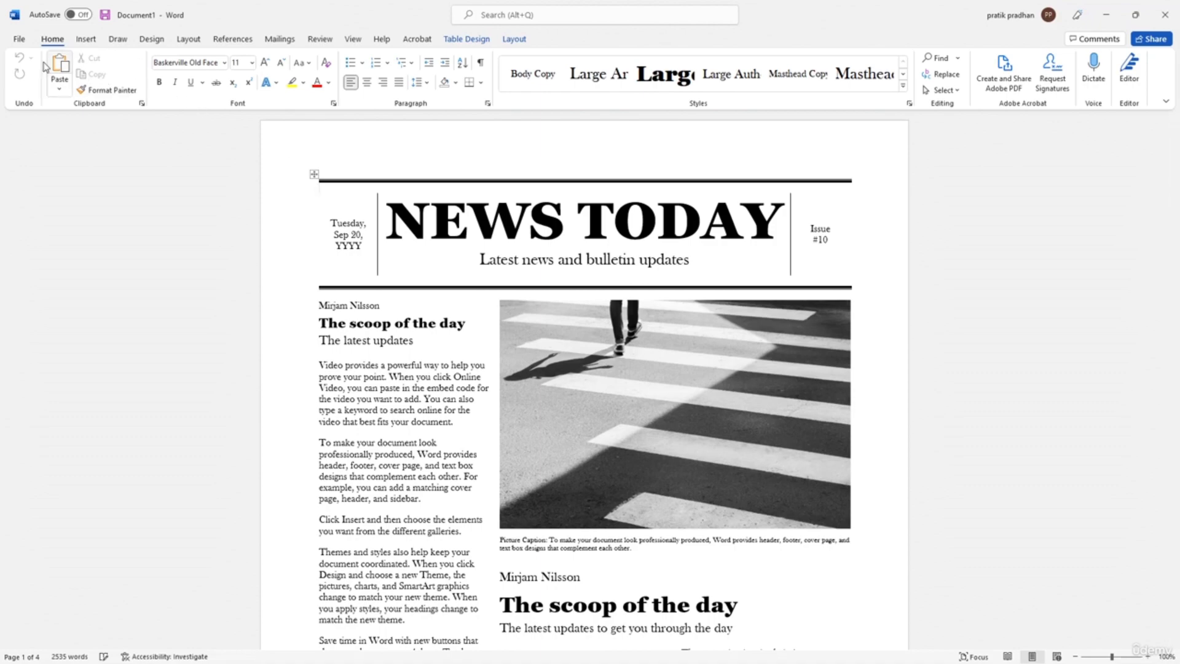
- Print all pages of the newspaper document to the OneNote (Desktop) printer, accepting the small margins
left_click(16, 40)
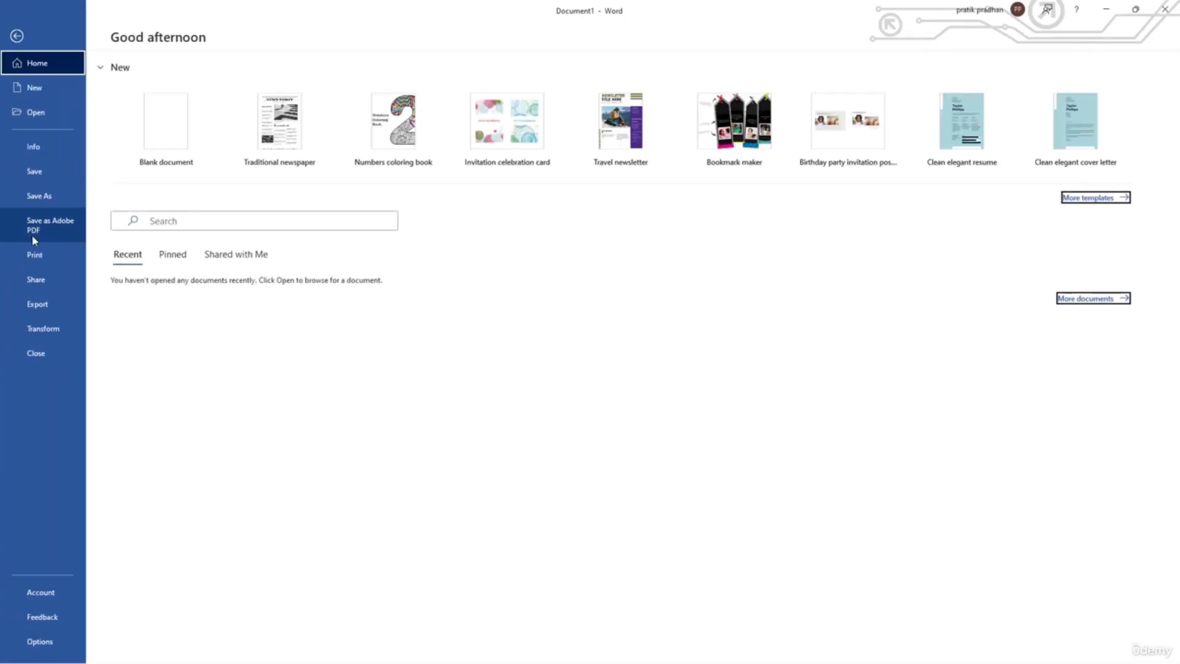
left_click(35, 263)
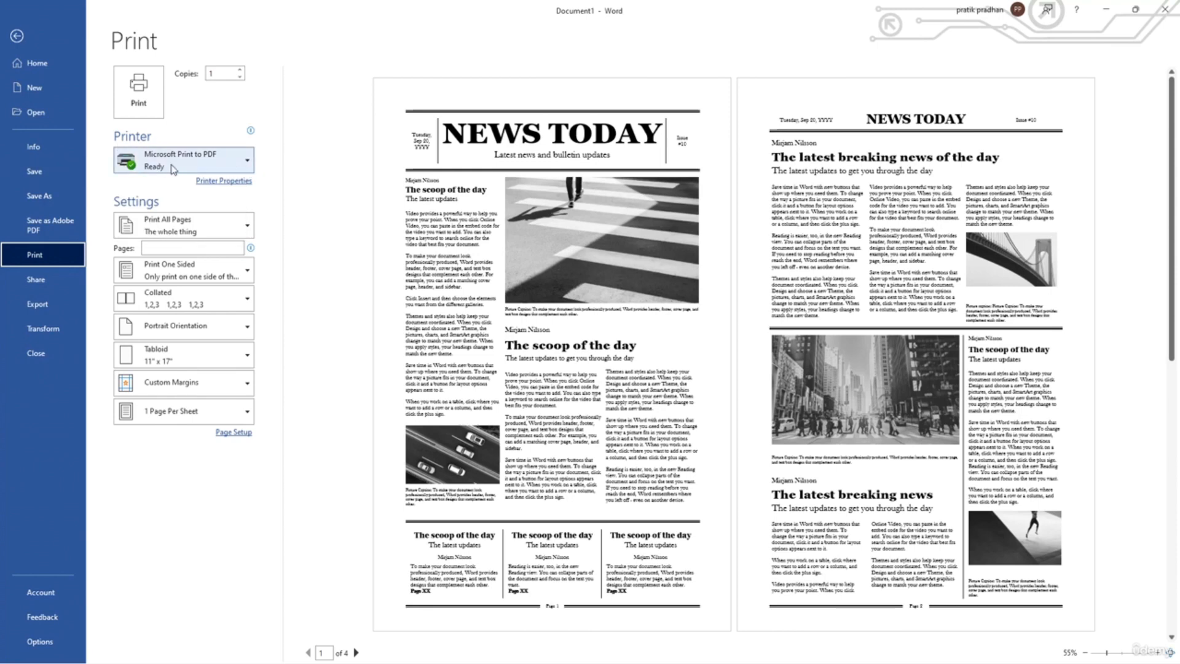
left_click(211, 163)
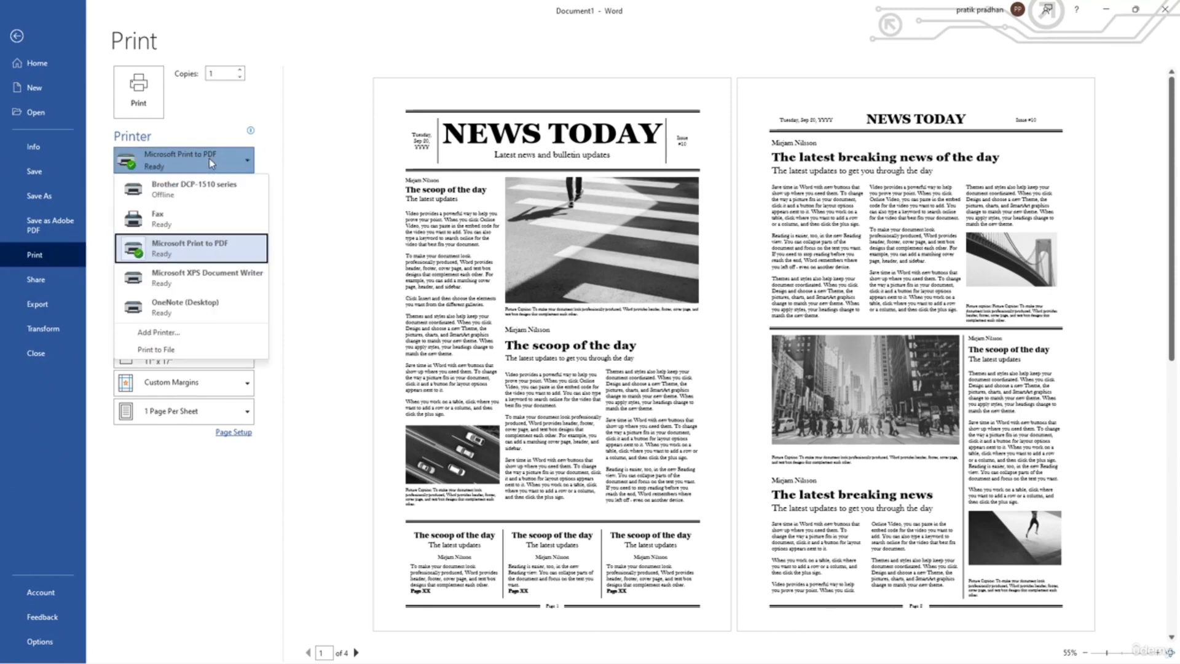
left_click(197, 305)
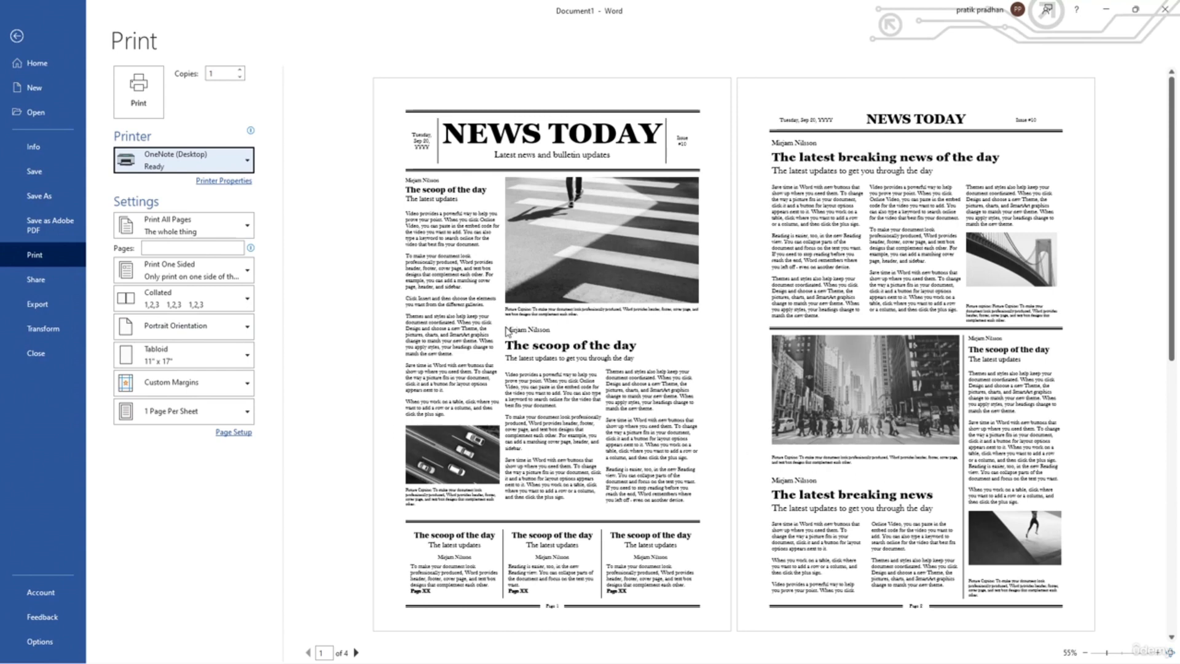
left_click(153, 92)
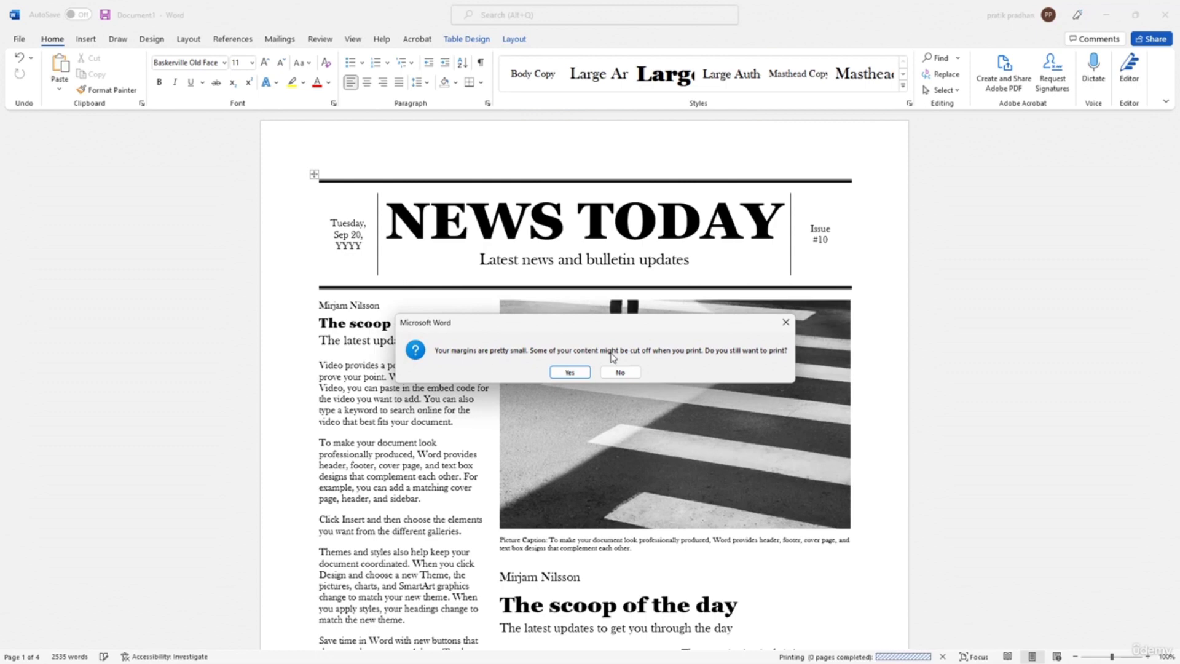
left_click(567, 374)
left_click(571, 373)
left_click(572, 373)
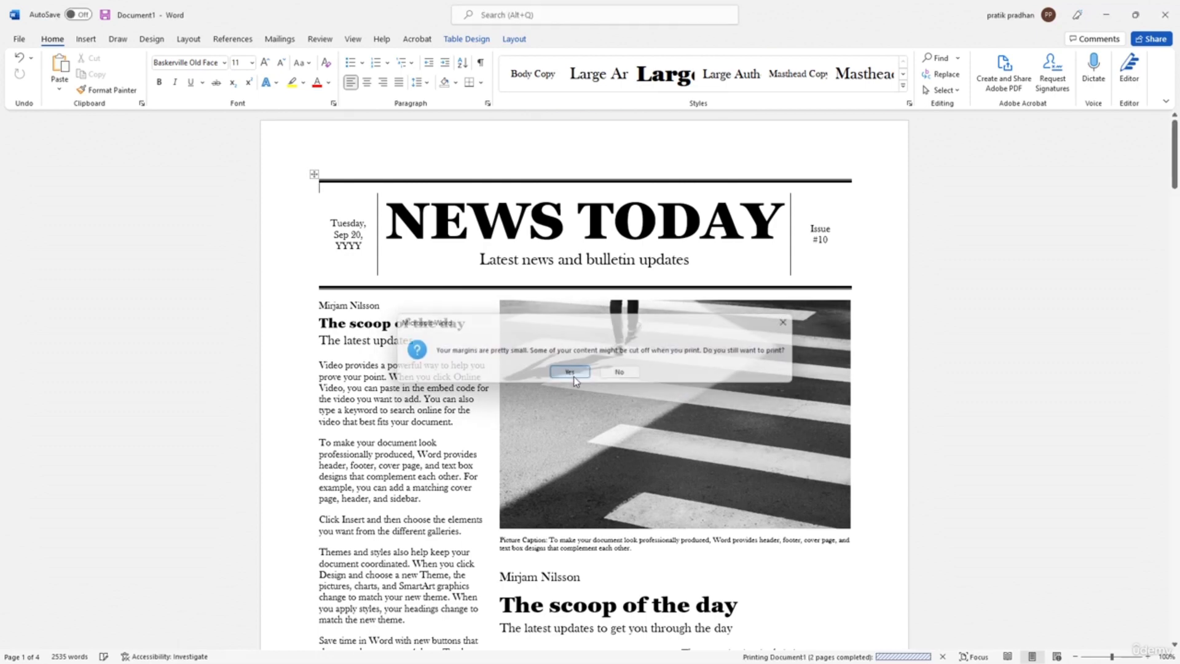
left_click(570, 374)
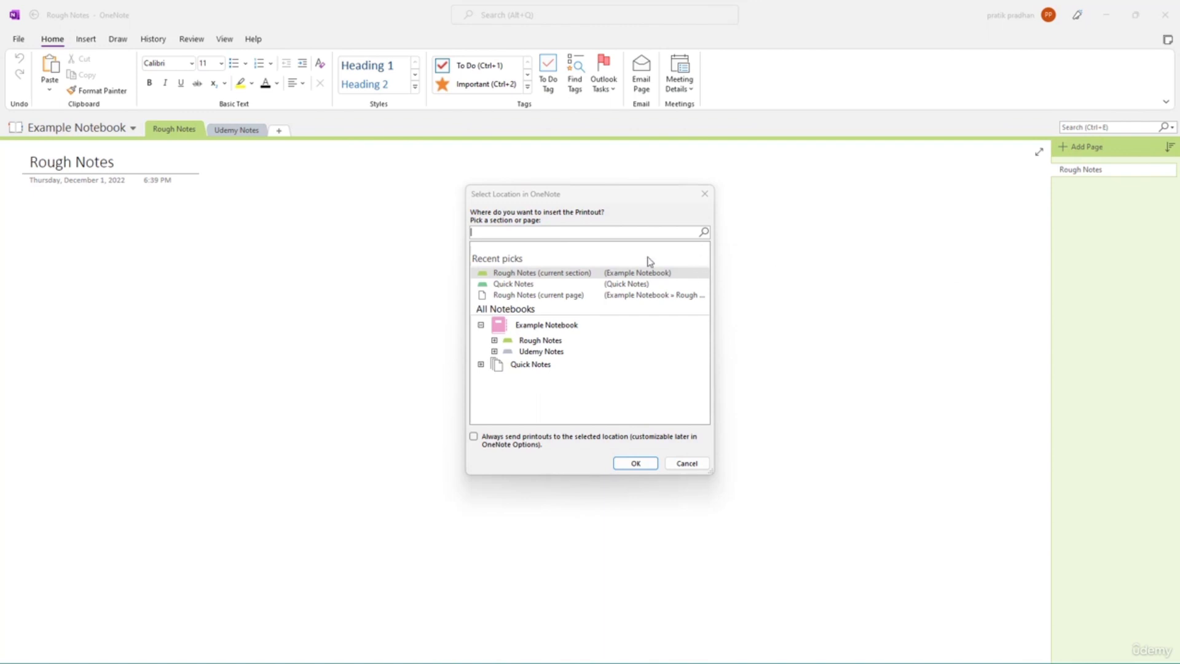
- Insert the printout into the Rough Notes section of Example Notebook in OneNote
left_click_drag(599, 197, 517, 196)
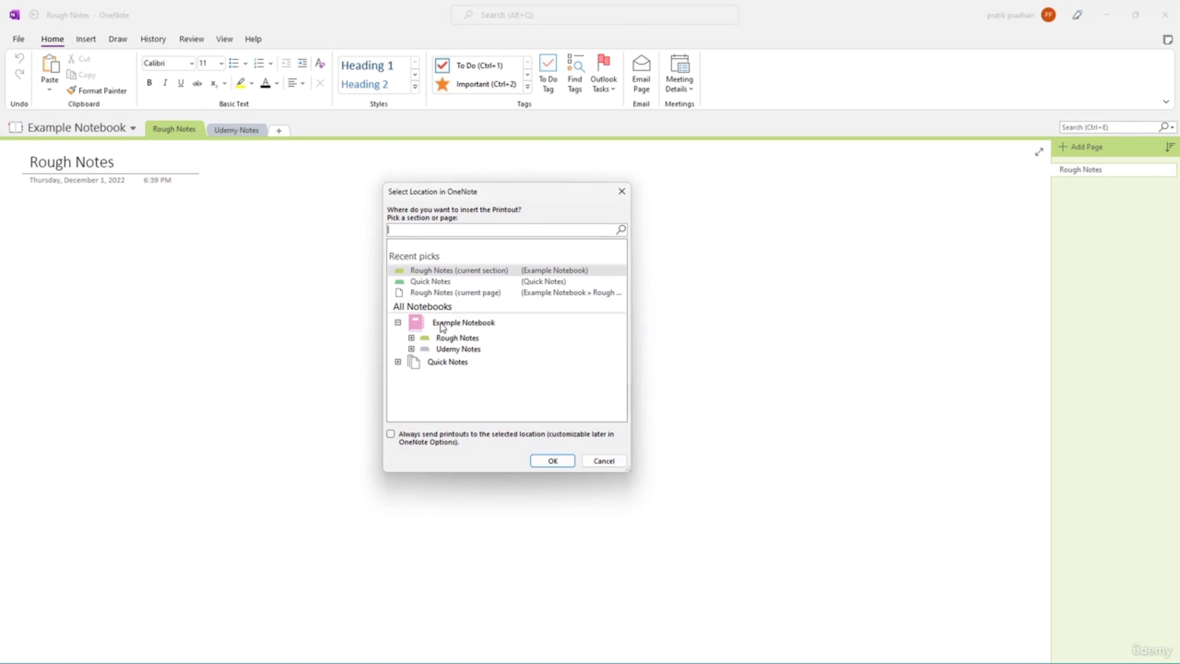
left_click(467, 348)
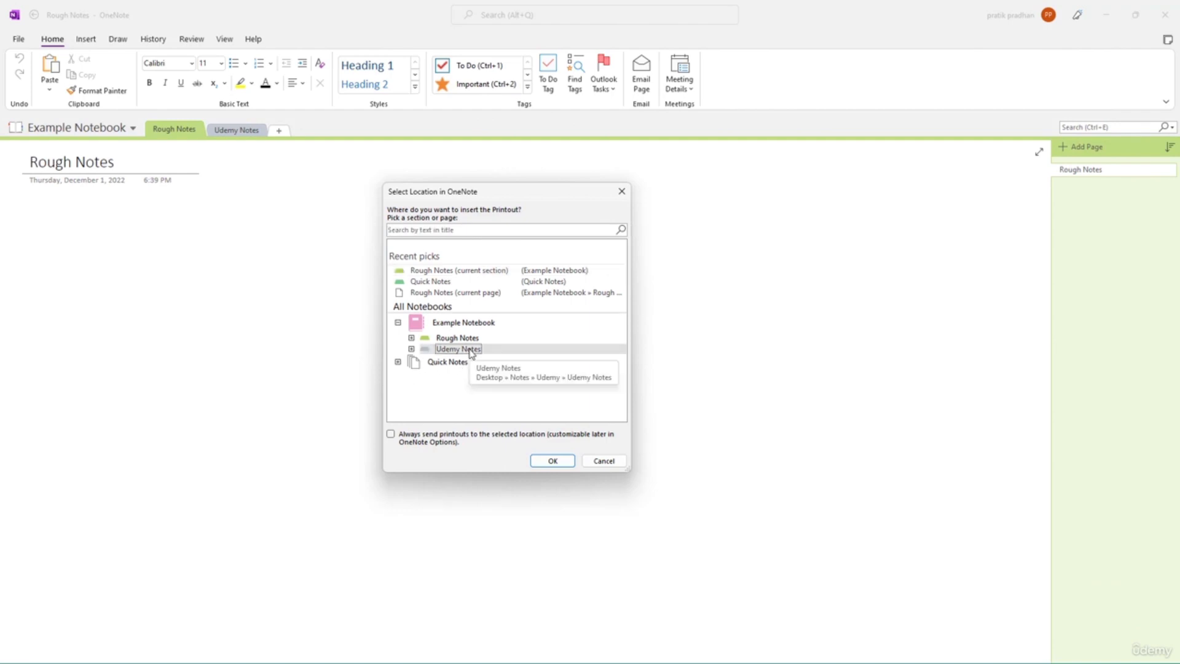
left_click(458, 338)
left_click(553, 461)
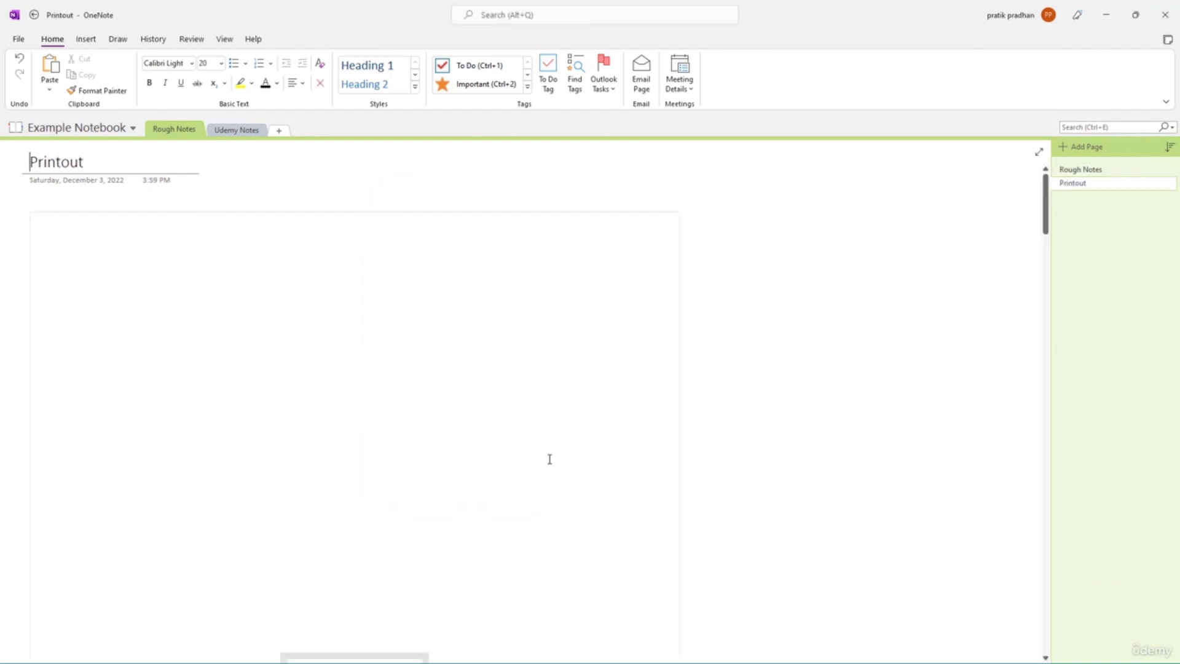
- Look through all pages of the inserted newspaper printout and return toward its beginning
scroll(292, 283, "down", 3)
left_click(226, 307)
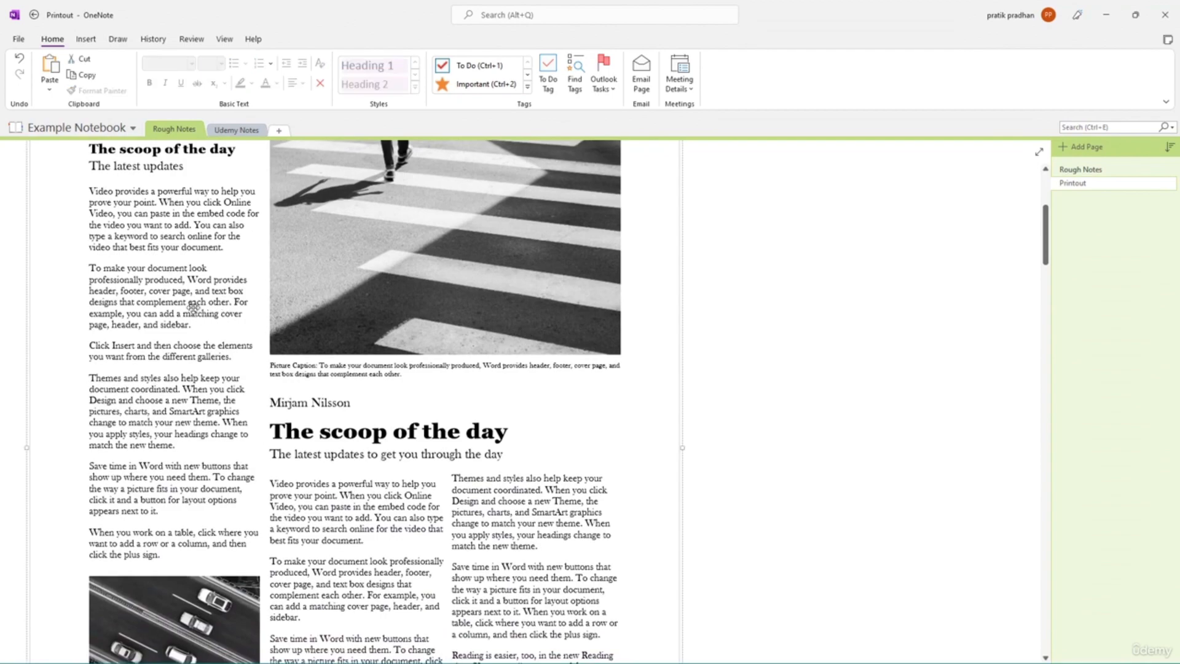
scroll(202, 299, "down", 8)
scroll(254, 287, "down", 20)
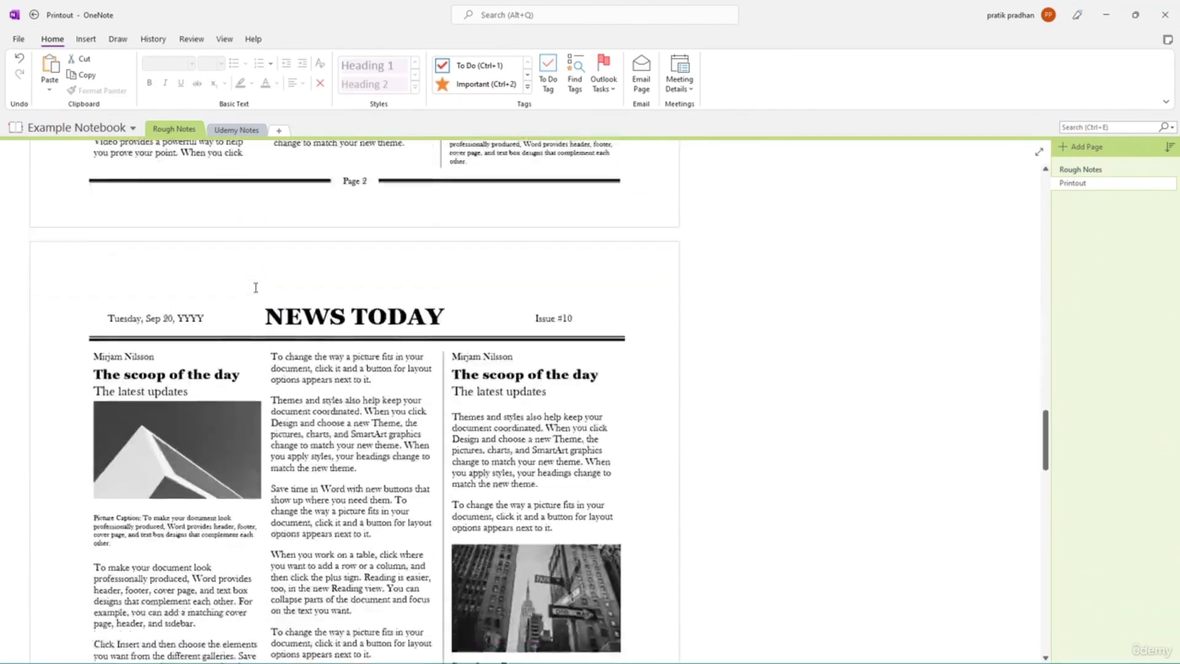
scroll(255, 288, "down", 15)
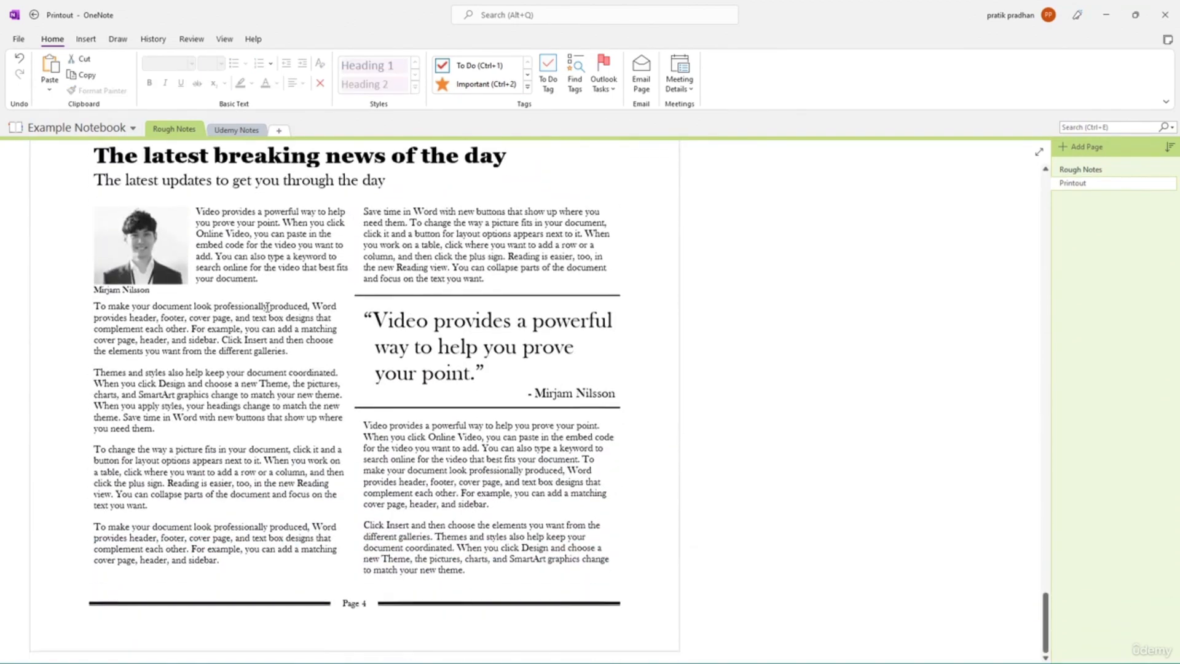
scroll(270, 305, "up", 20)
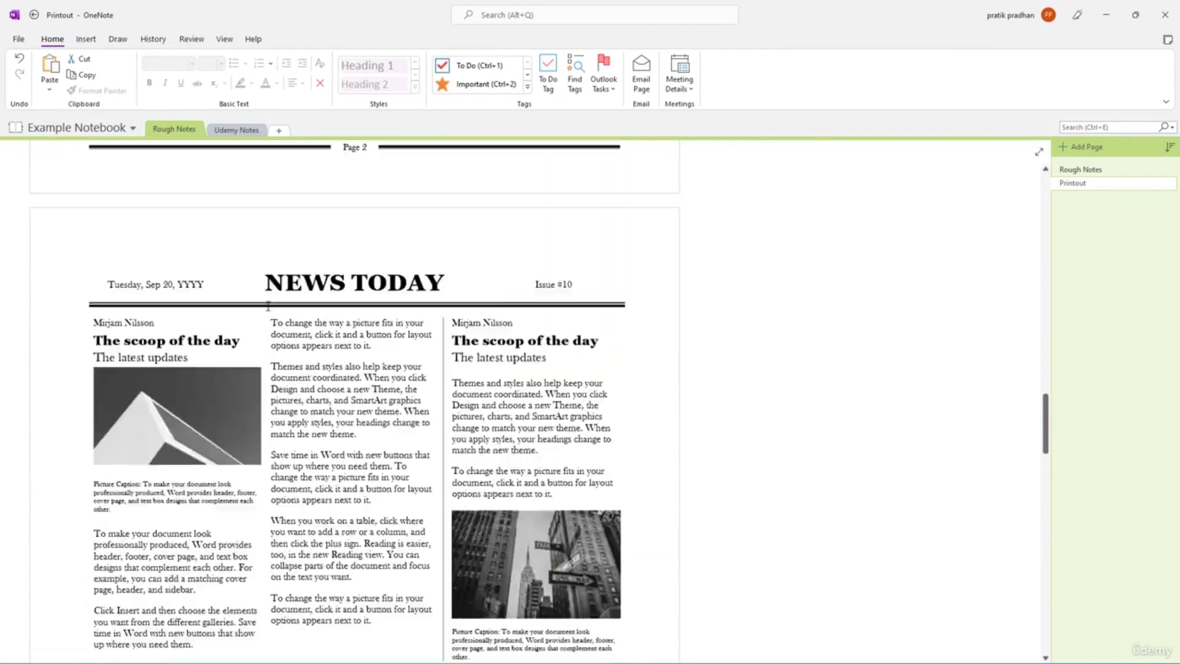
scroll(302, 284, "up", 15)
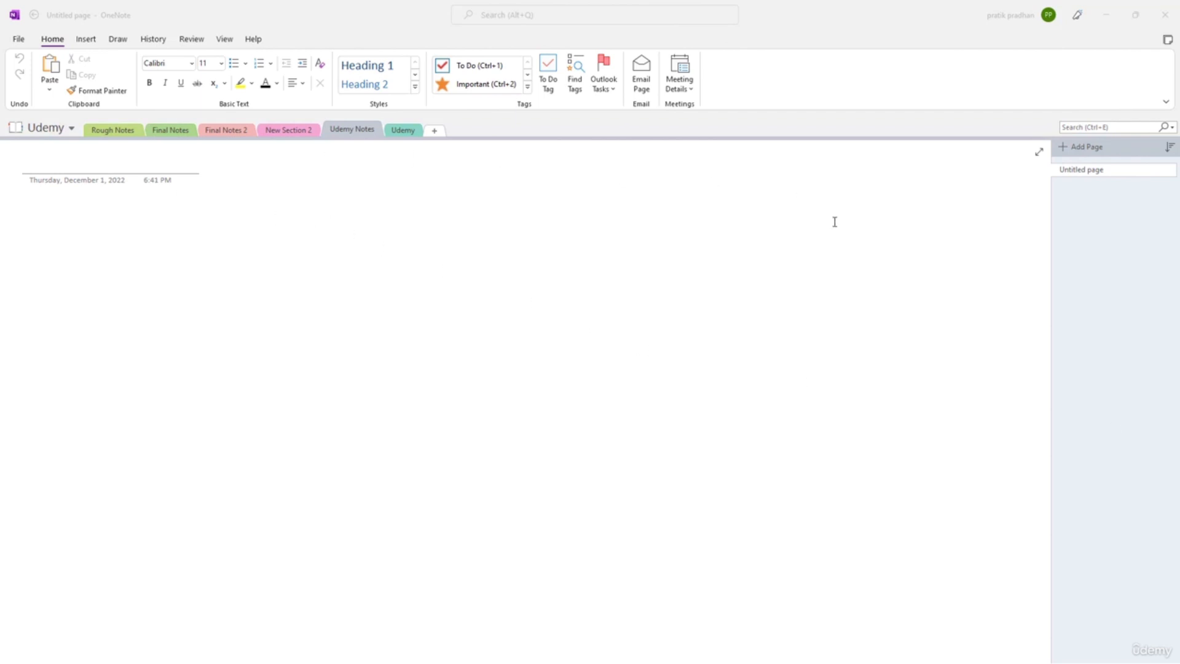
- Delete the Udemy 1 page from the Rough Notes section of the Udemy notebook
left_click(137, 131)
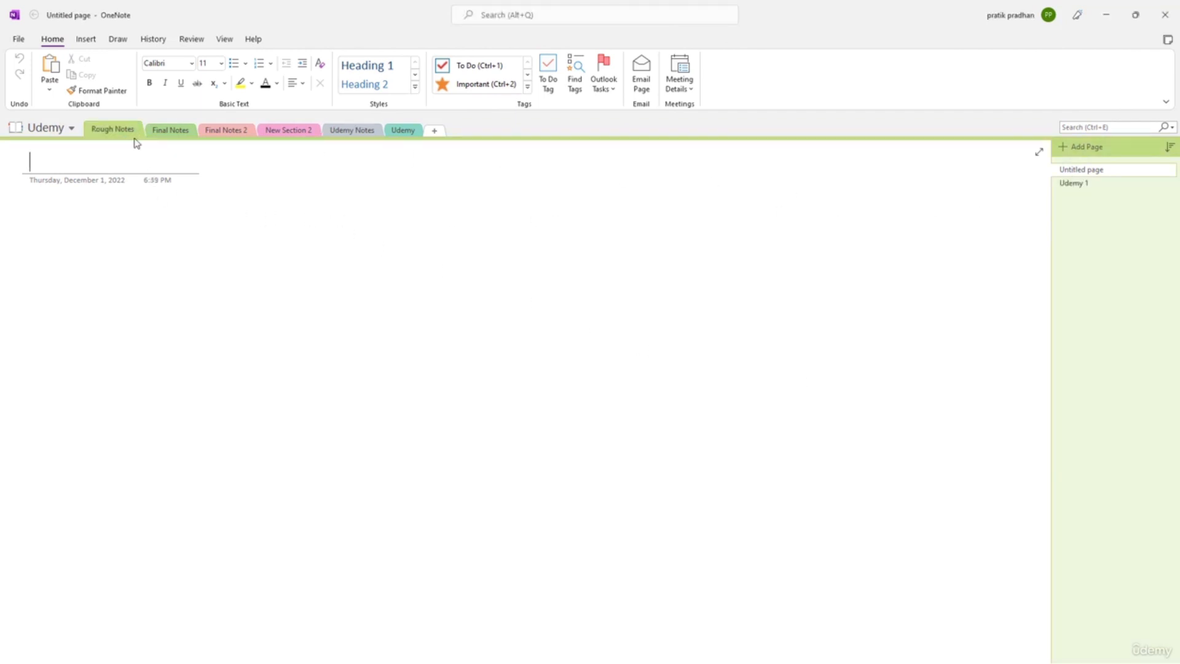
left_click(1077, 188)
right_click(1077, 191)
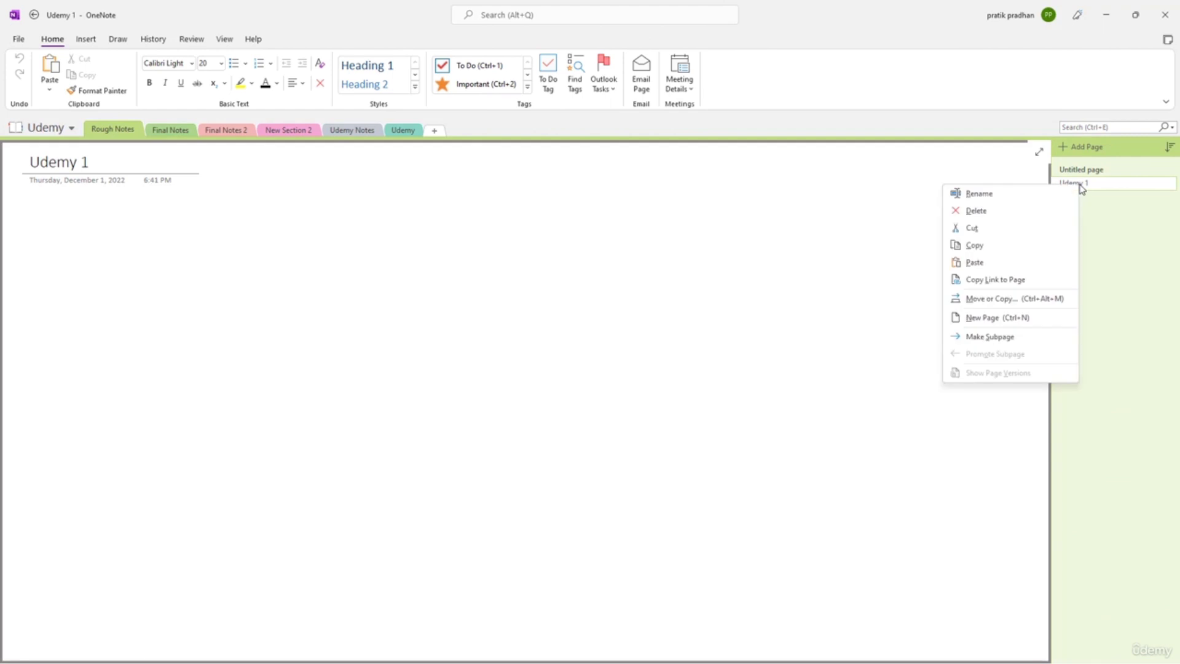
left_click(986, 226)
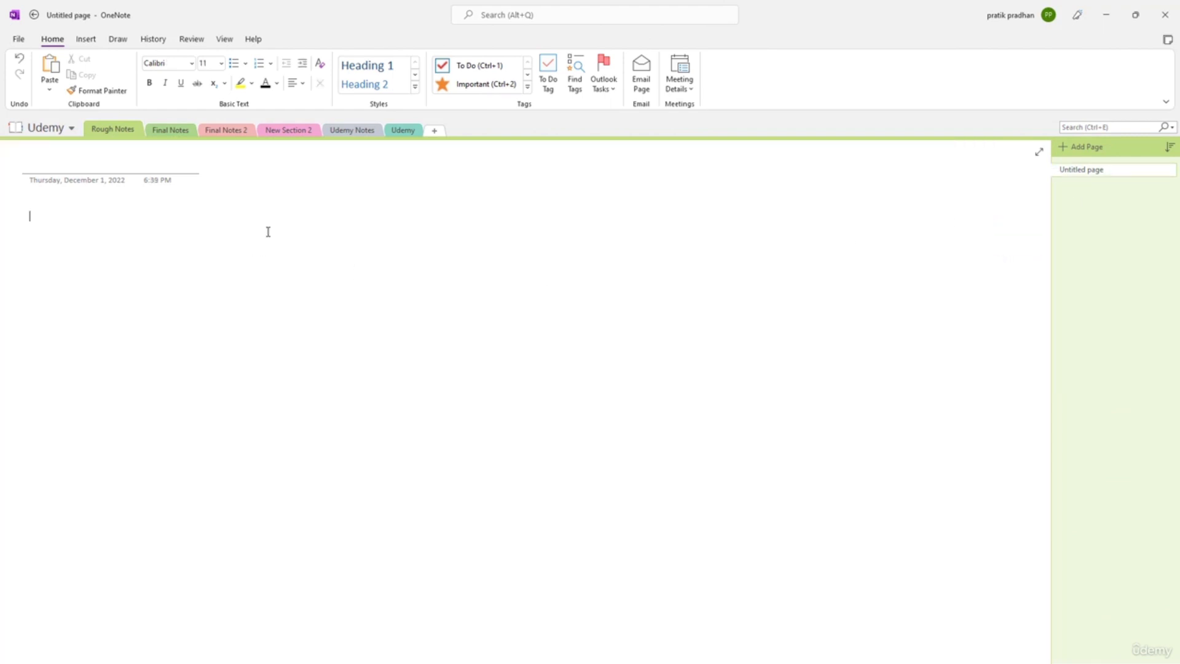
- Delete the Udemy section and confirm moving it to Deleted Notes
right_click(405, 130)
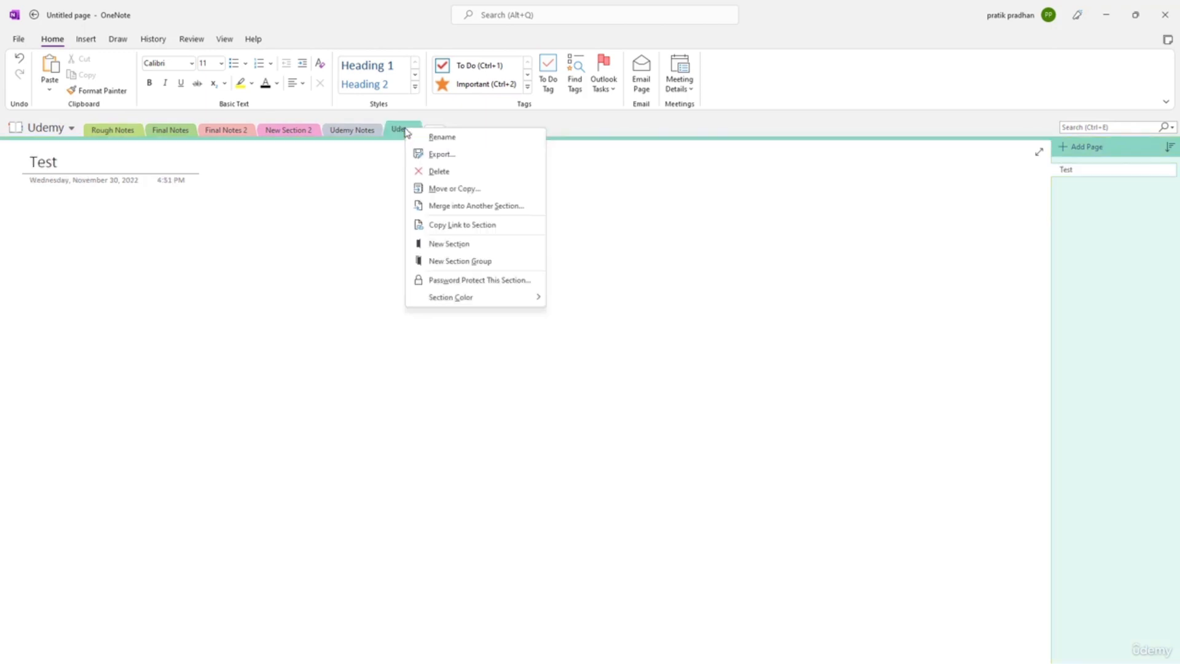
left_click(465, 172)
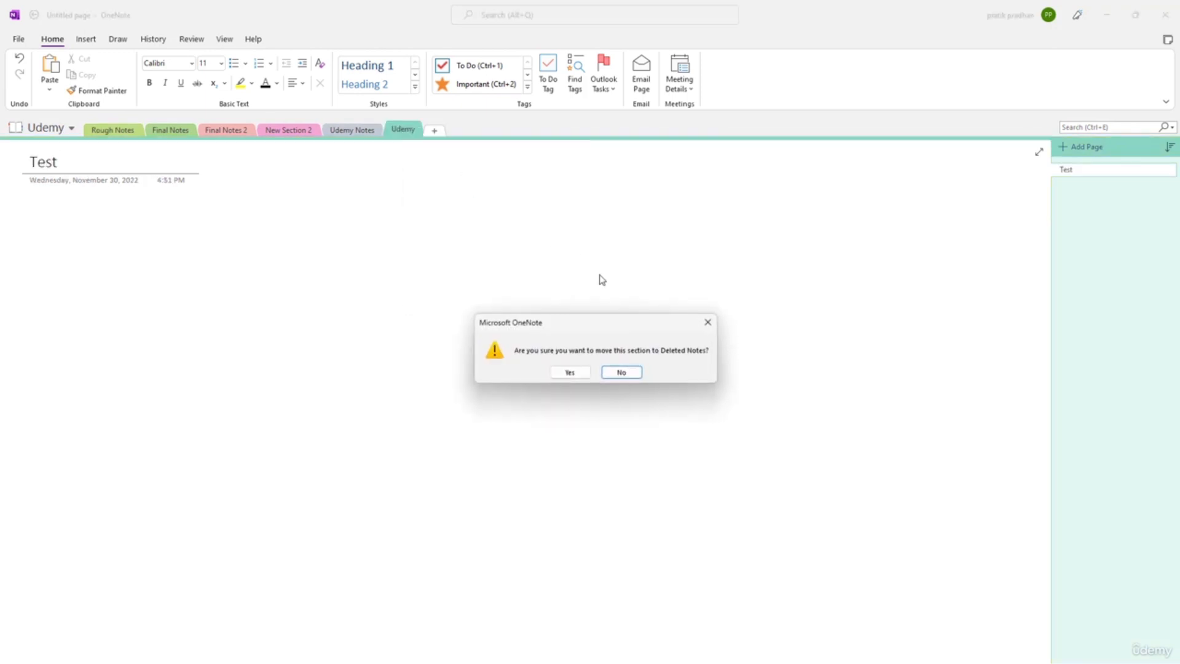
left_click(571, 372)
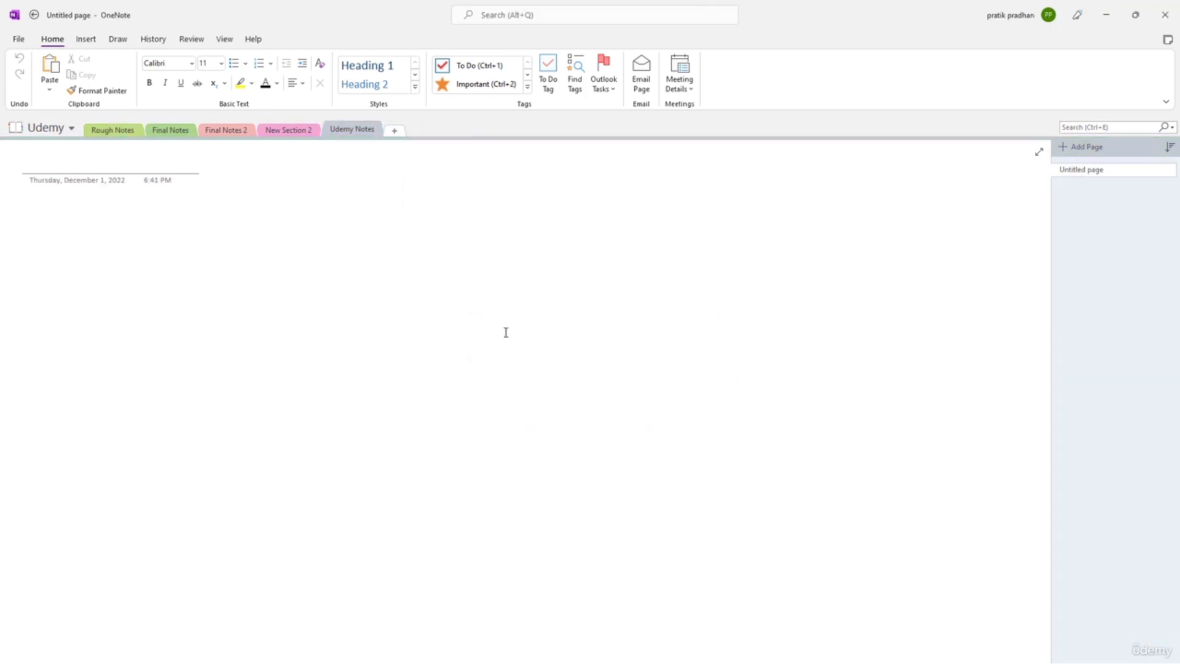
- View the Udemy notebook's recycle bin, disable history for the notebook and confirm permanently deleting its history and deleted items
left_click(148, 40)
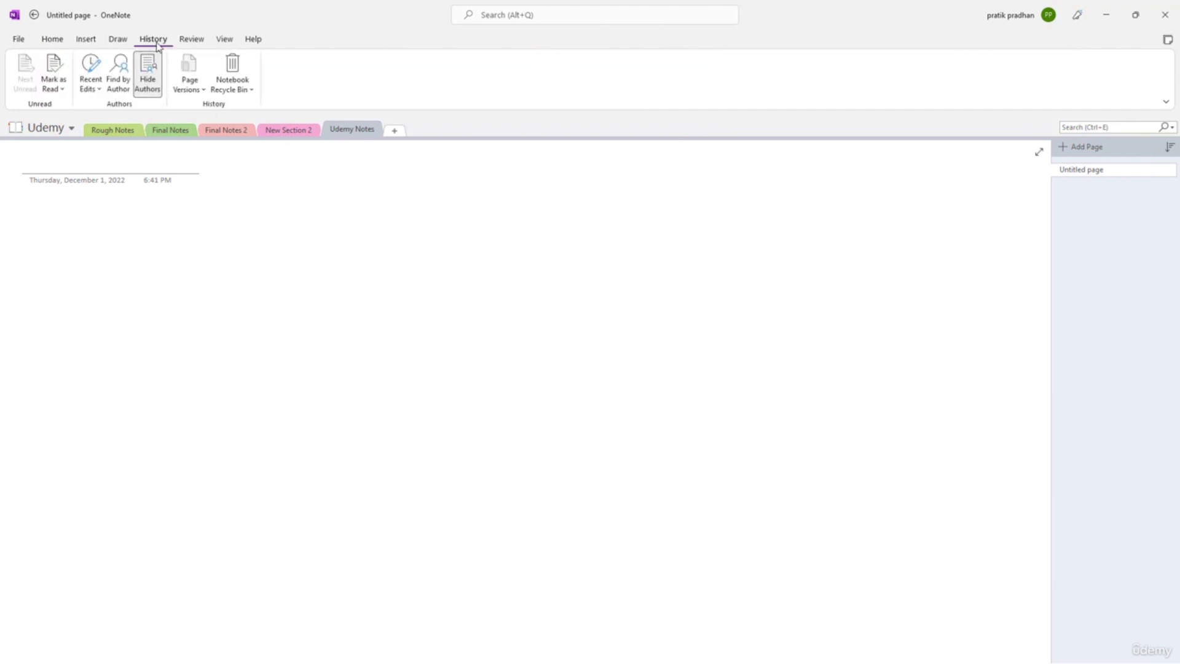
left_click(230, 64)
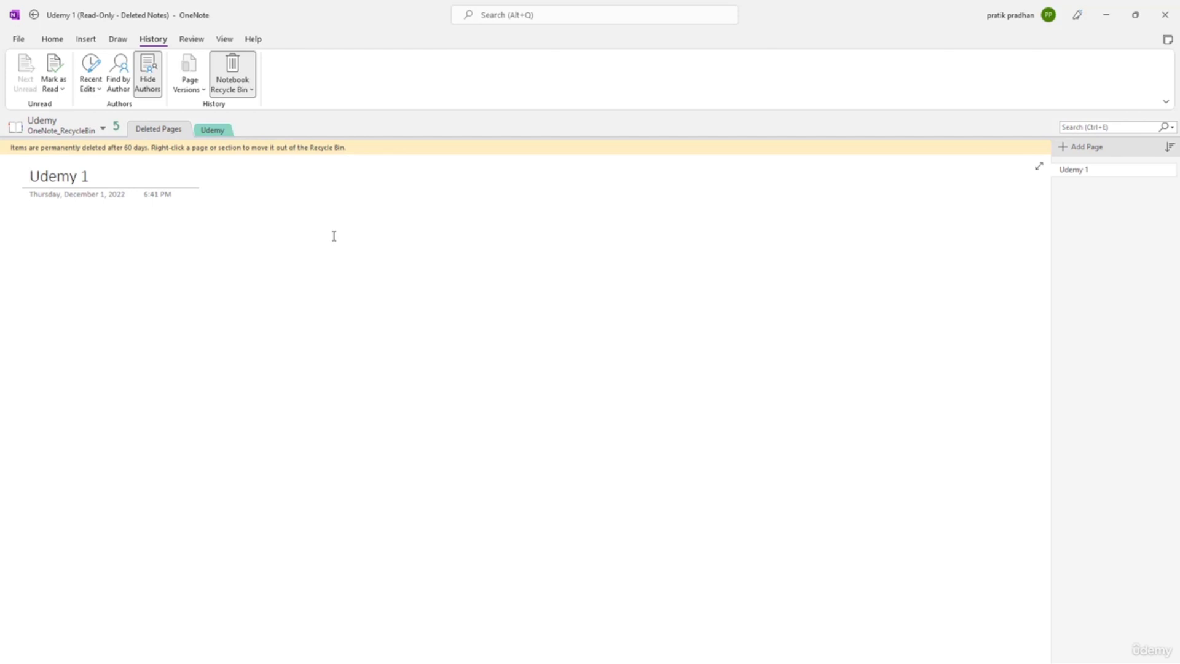
left_click(252, 92)
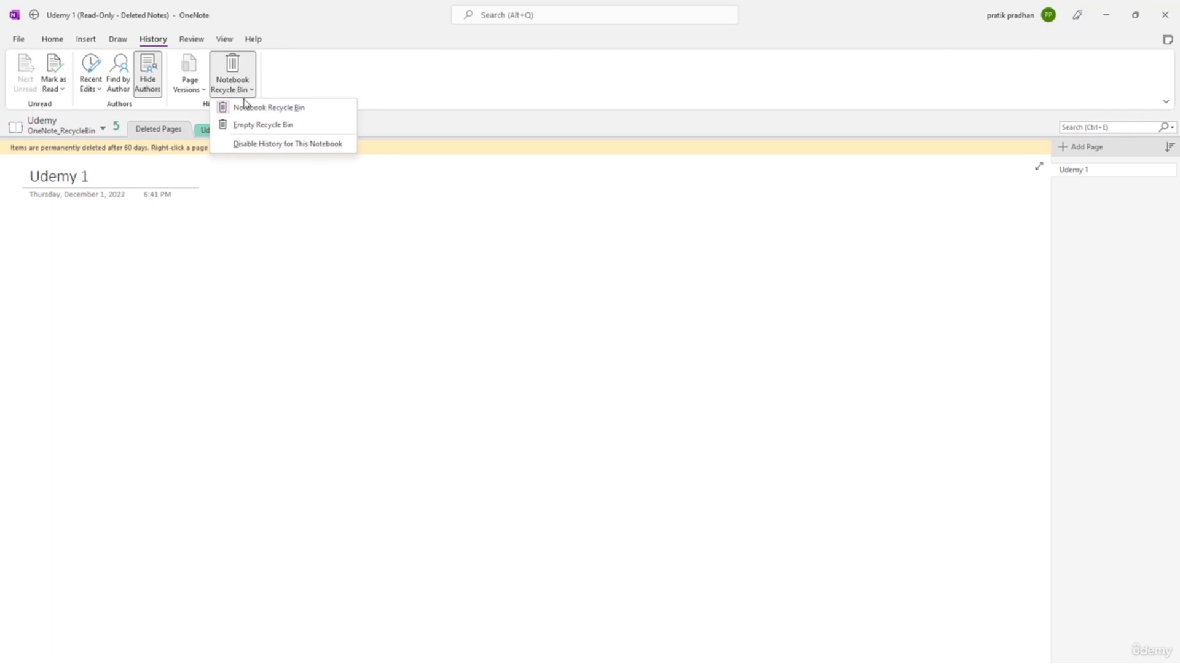
left_click(257, 147)
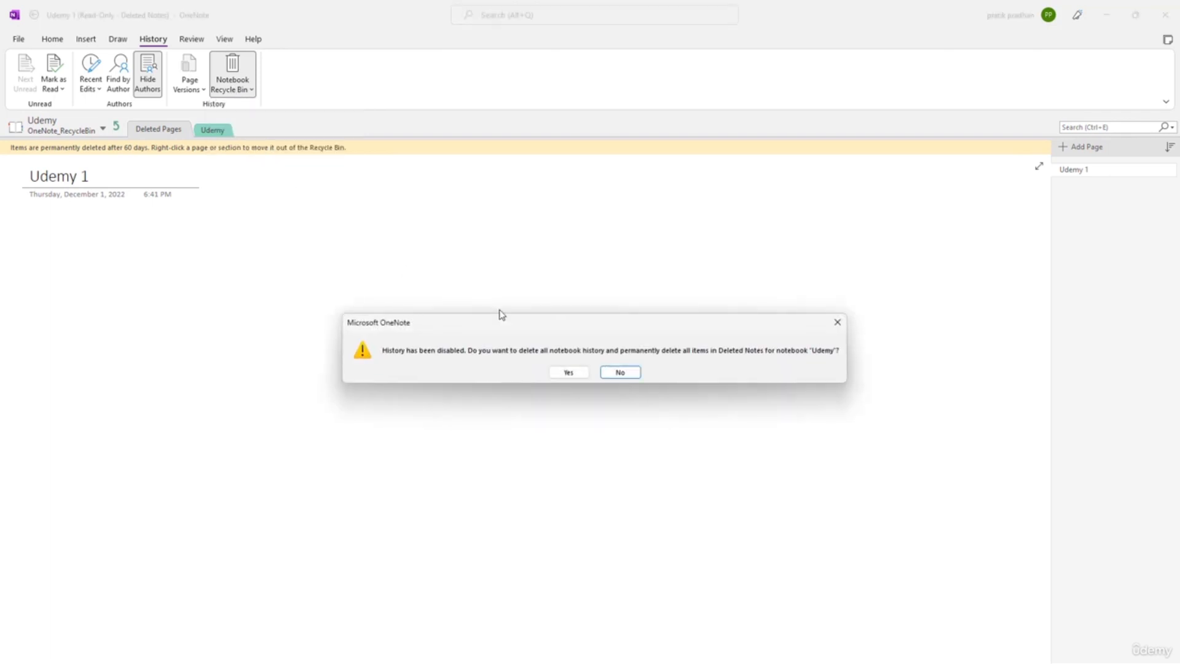
left_click(569, 373)
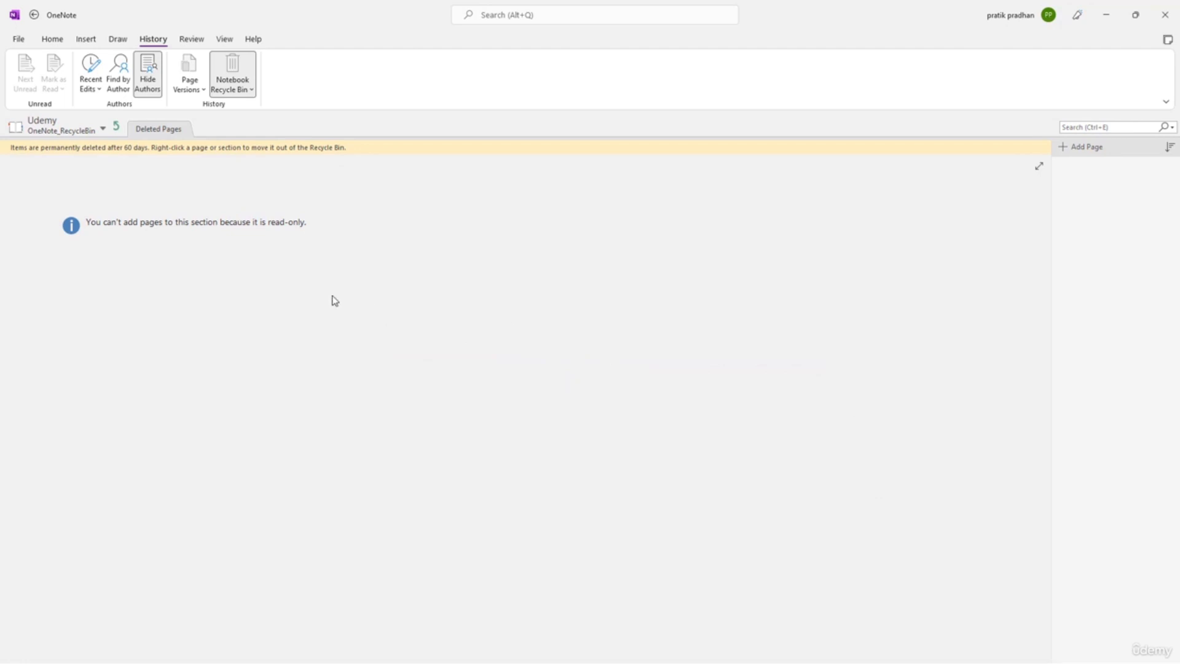
- Return from the recycle bin to the Udemy notebook and permanently delete the Final Notes section
left_click(53, 42)
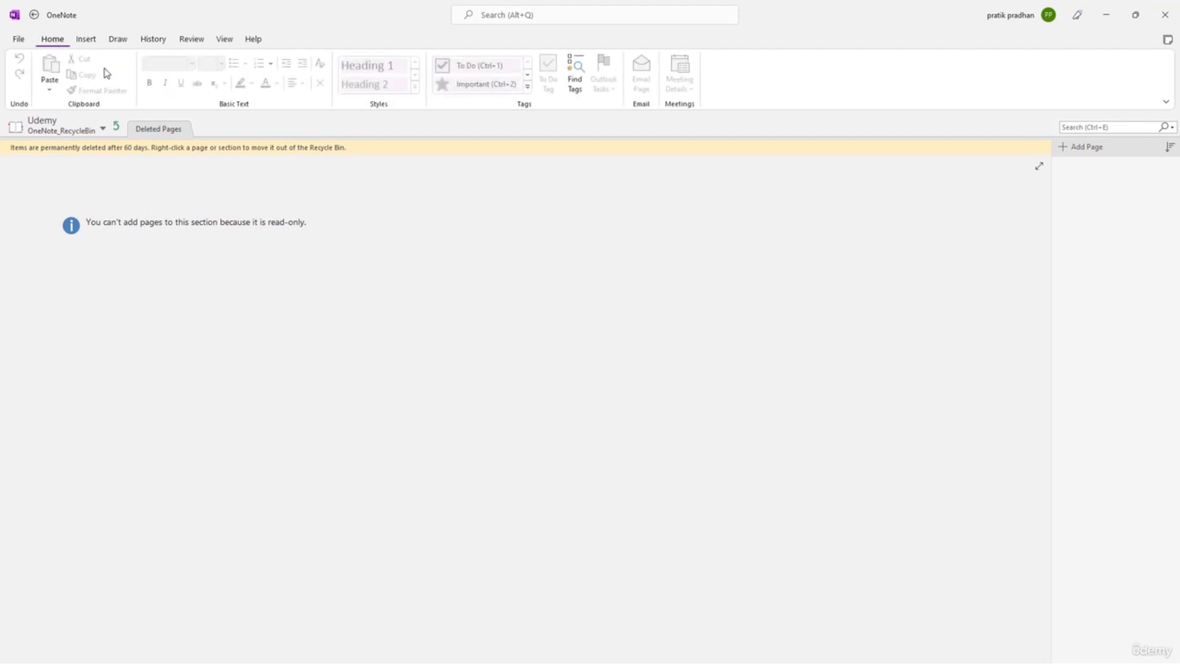
left_click(76, 129)
left_click(116, 126)
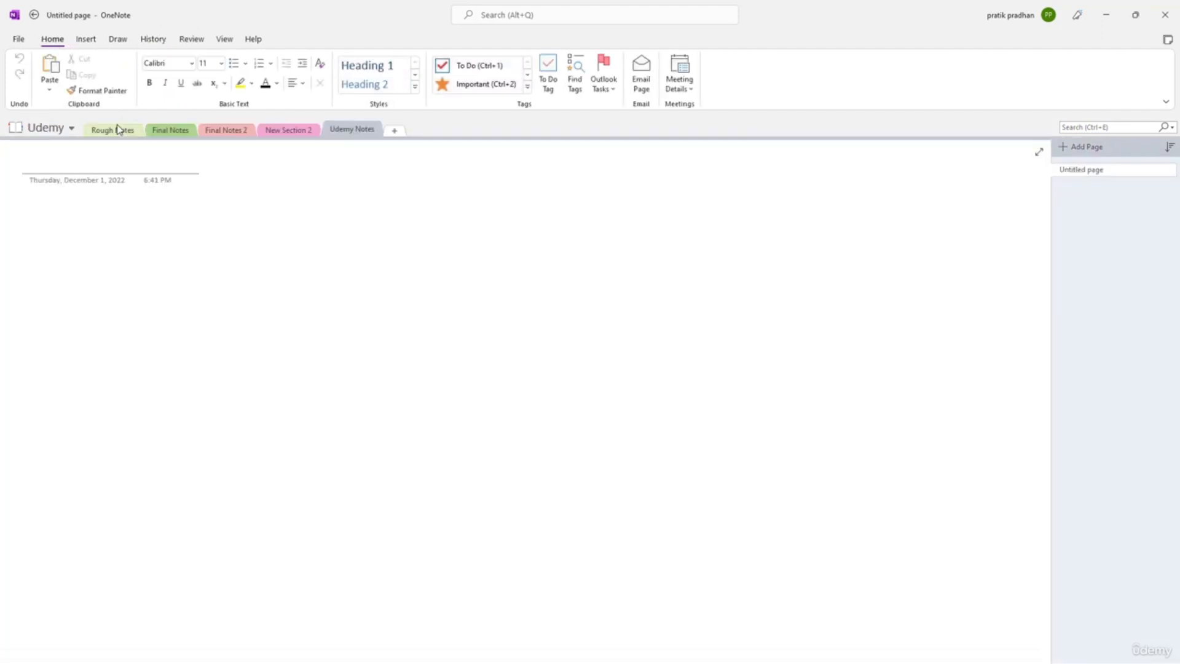
left_click(173, 131)
right_click(172, 131)
left_click(202, 174)
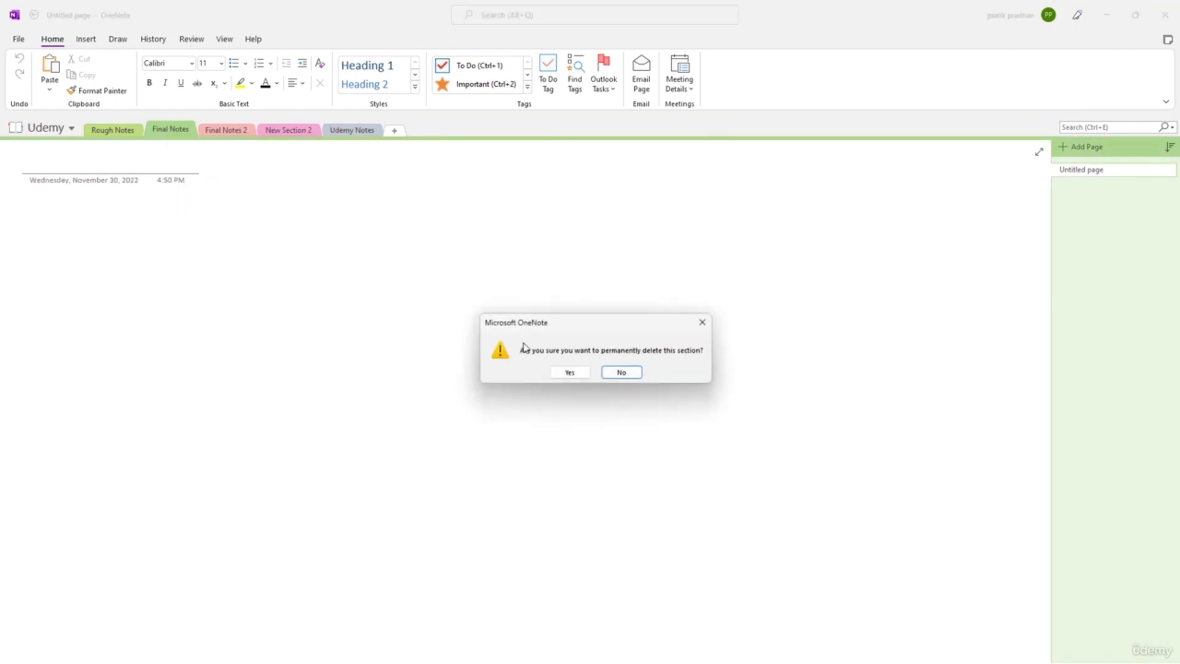
left_click(560, 374)
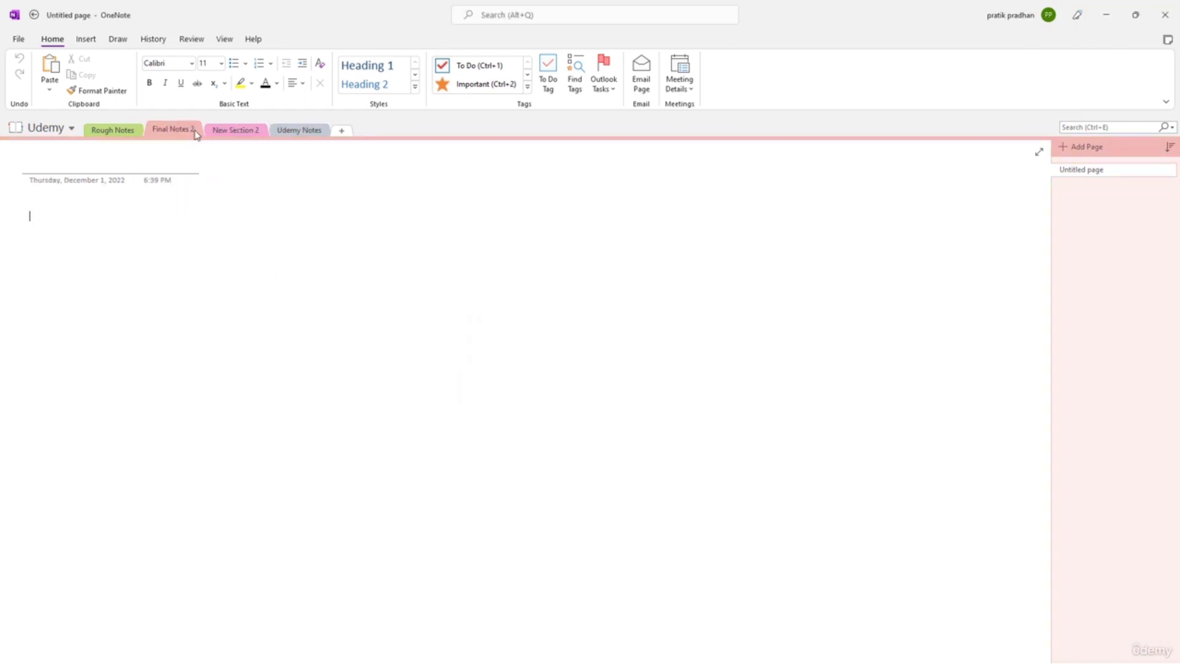
- Turn off Disable History for This Notebook in the Udemy notebook and check the recycle bin options
left_click(154, 39)
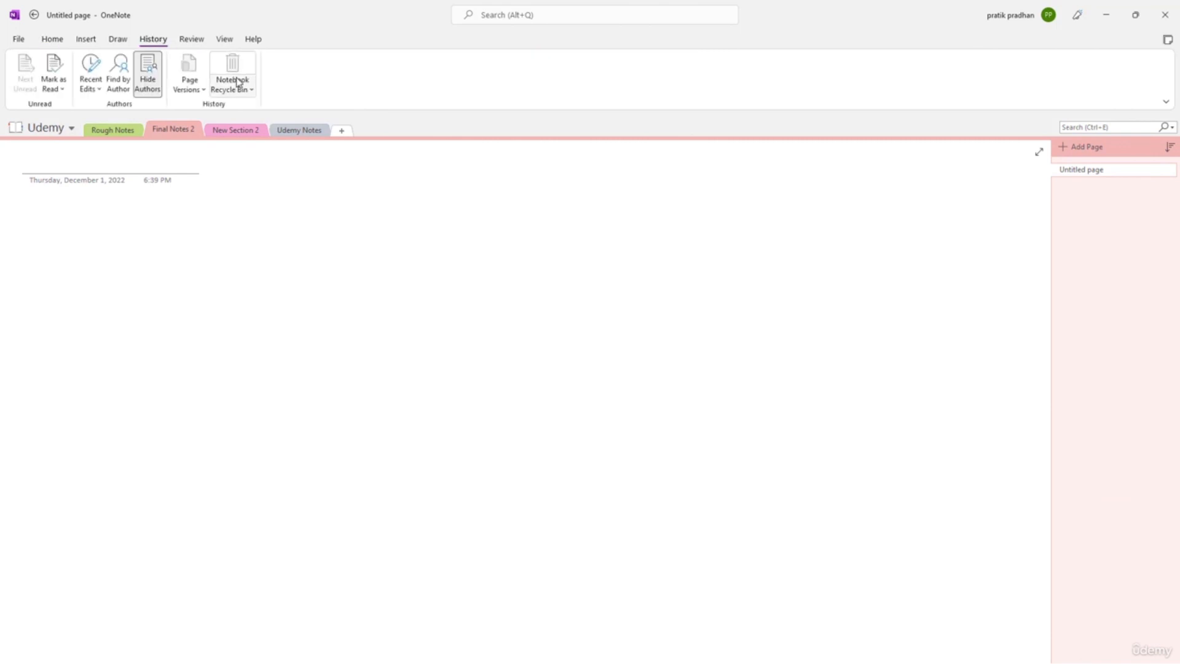
left_click(238, 86)
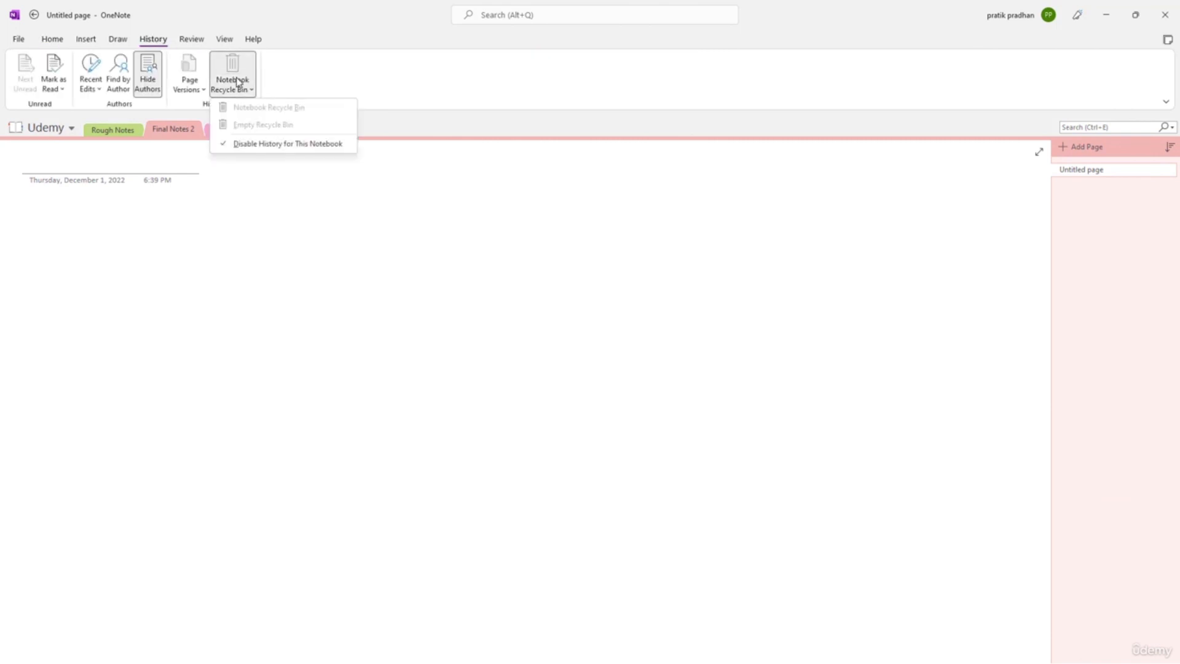
left_click(251, 145)
left_click(234, 87)
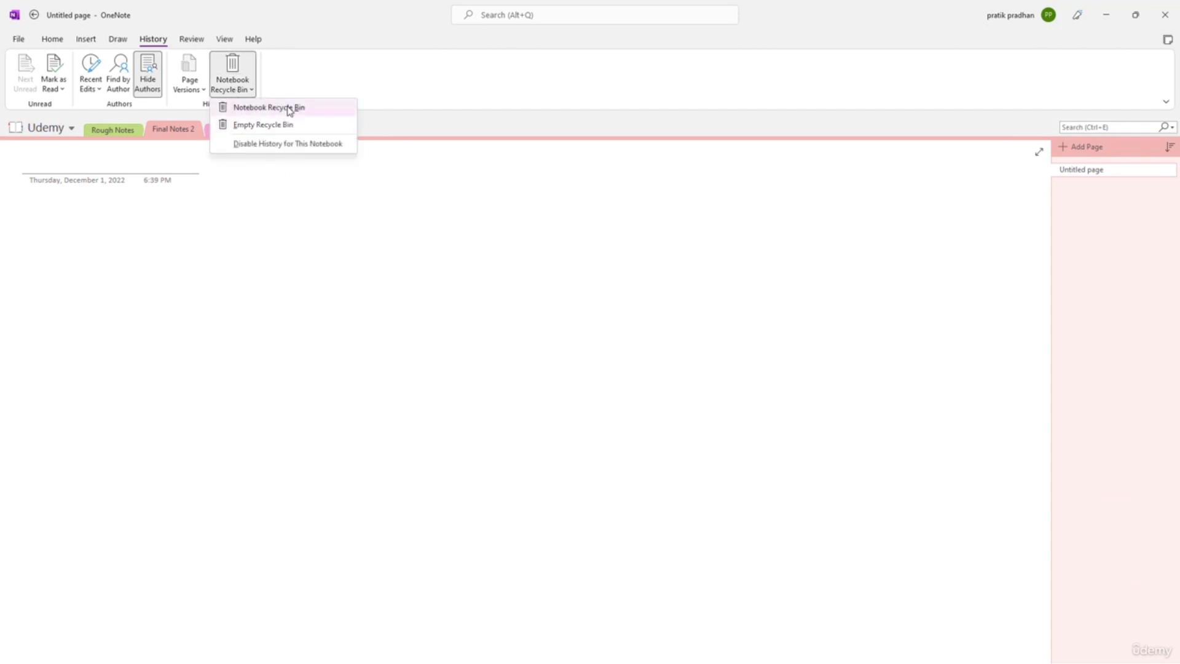
key("Escape")
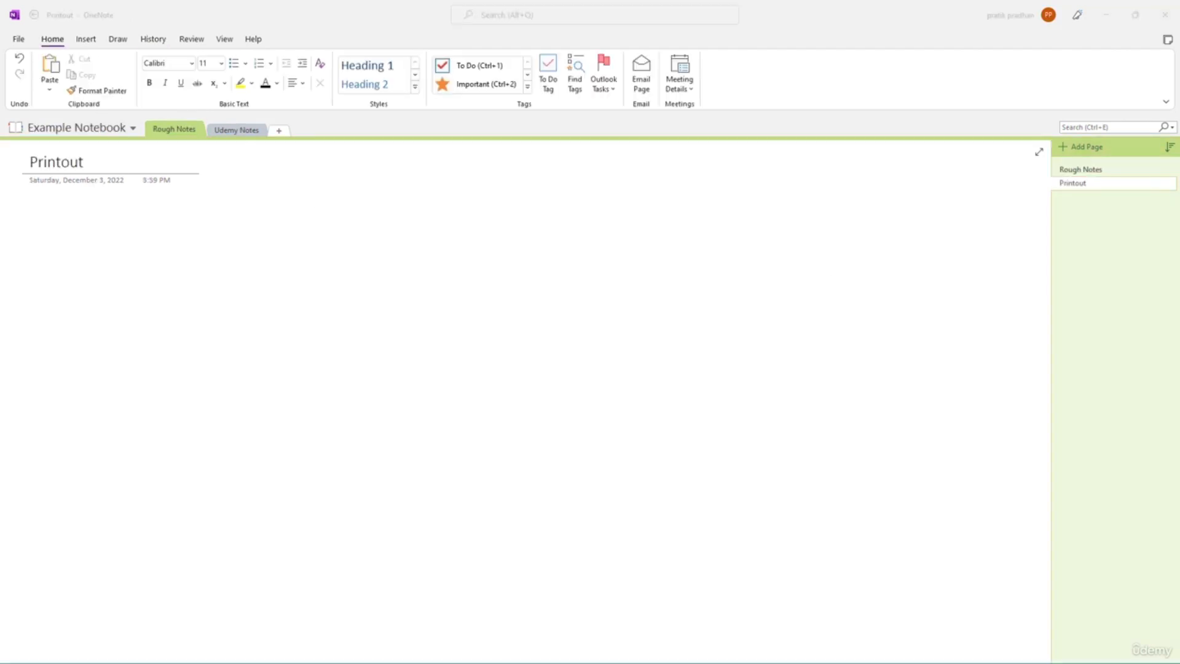
- Copy the Microsoft OneNote paragraphs from the Wikipedia page and paste them on the Printout page with Keep Source Formatting
left_click_drag(1179, 233, 443, 141)
left_click_drag(576, 404, 284, 299)
right_click(332, 299)
left_click(368, 311)
left_click_drag(397, 141, 1179, 234)
left_click(57, 205)
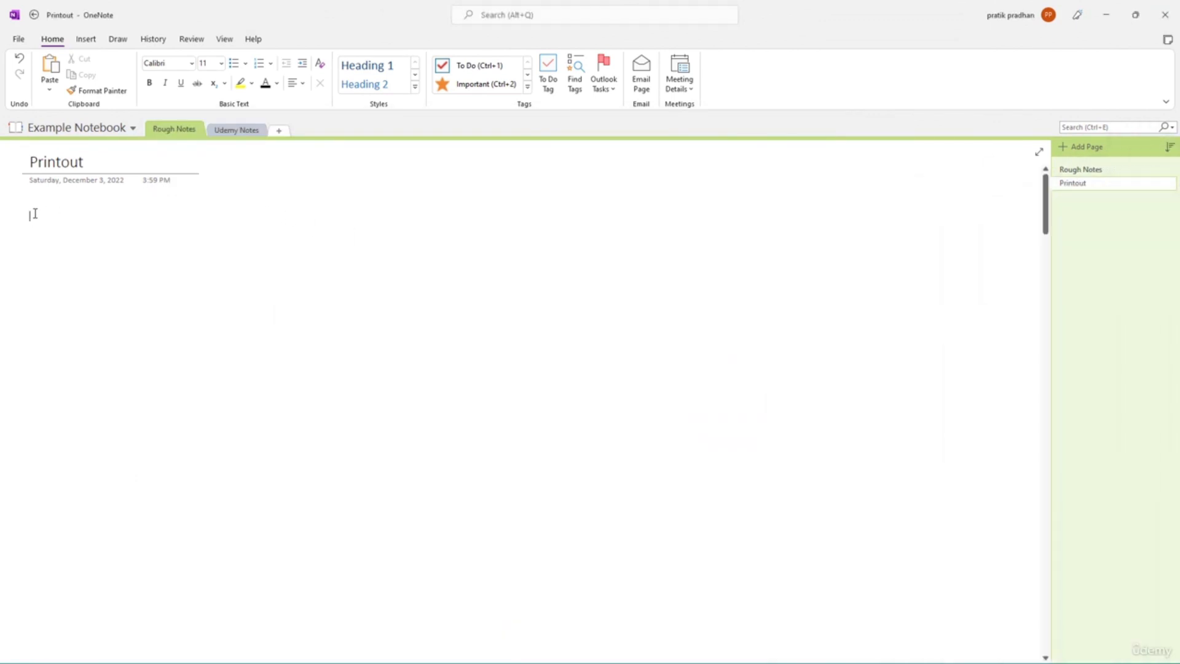
right_click(35, 213)
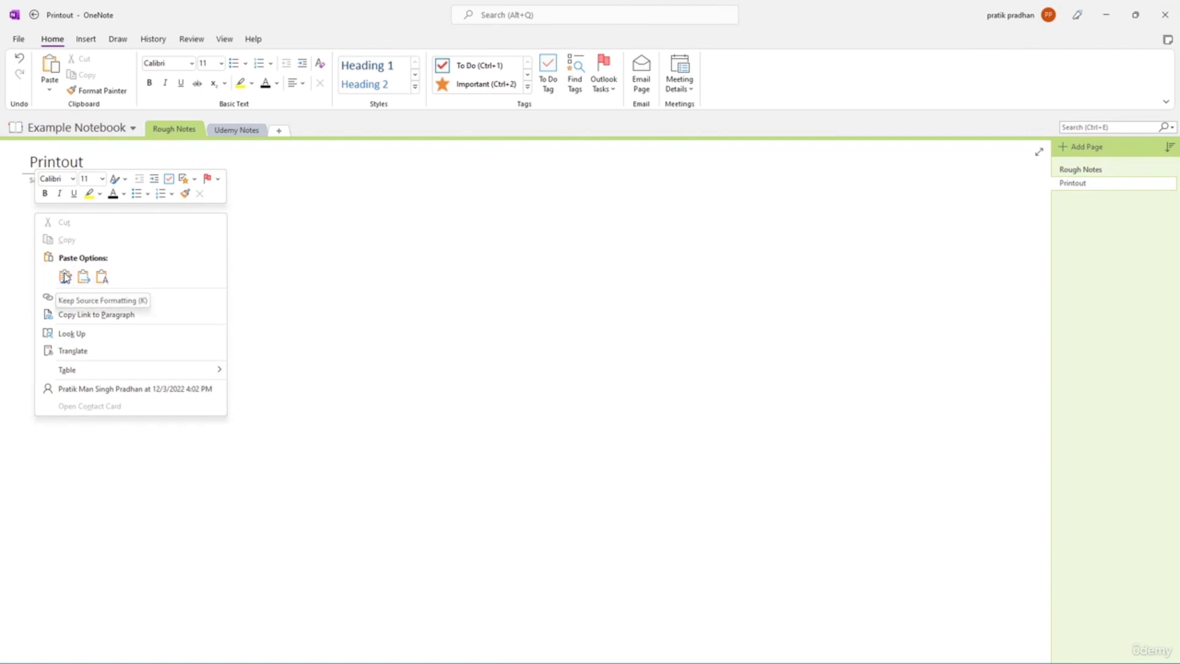
left_click(64, 277)
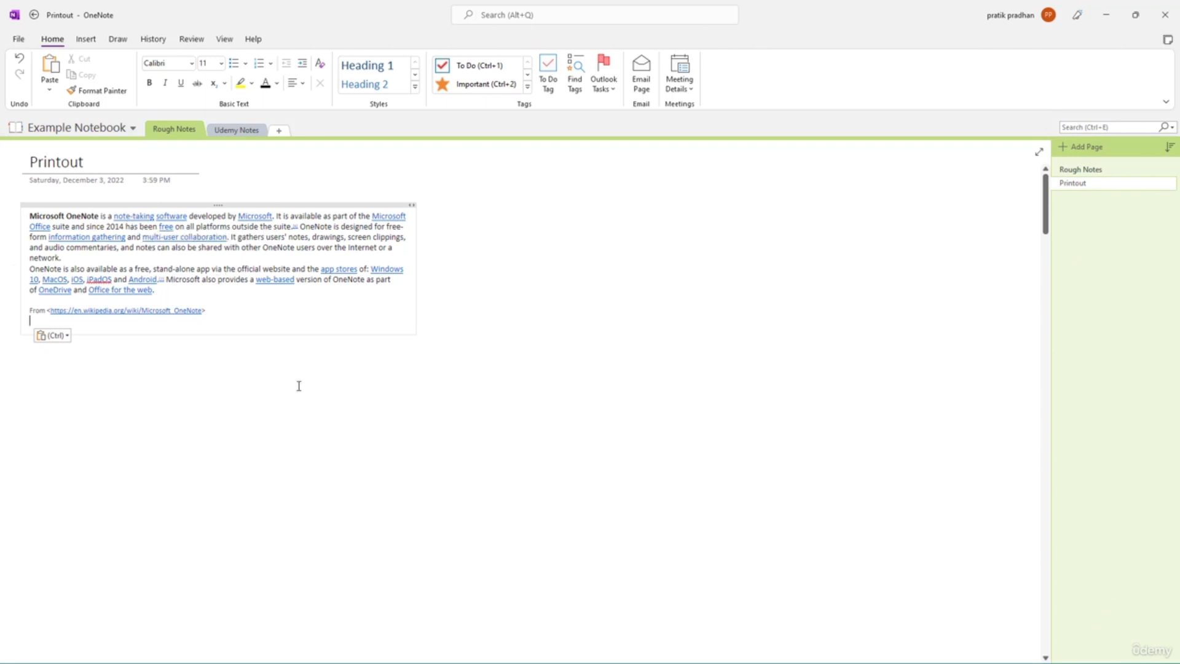
- Delete the pasted text from the Printout page and paste the copied Wikipedia paragraphs there again
left_click_drag(1179, 169, 588, 143)
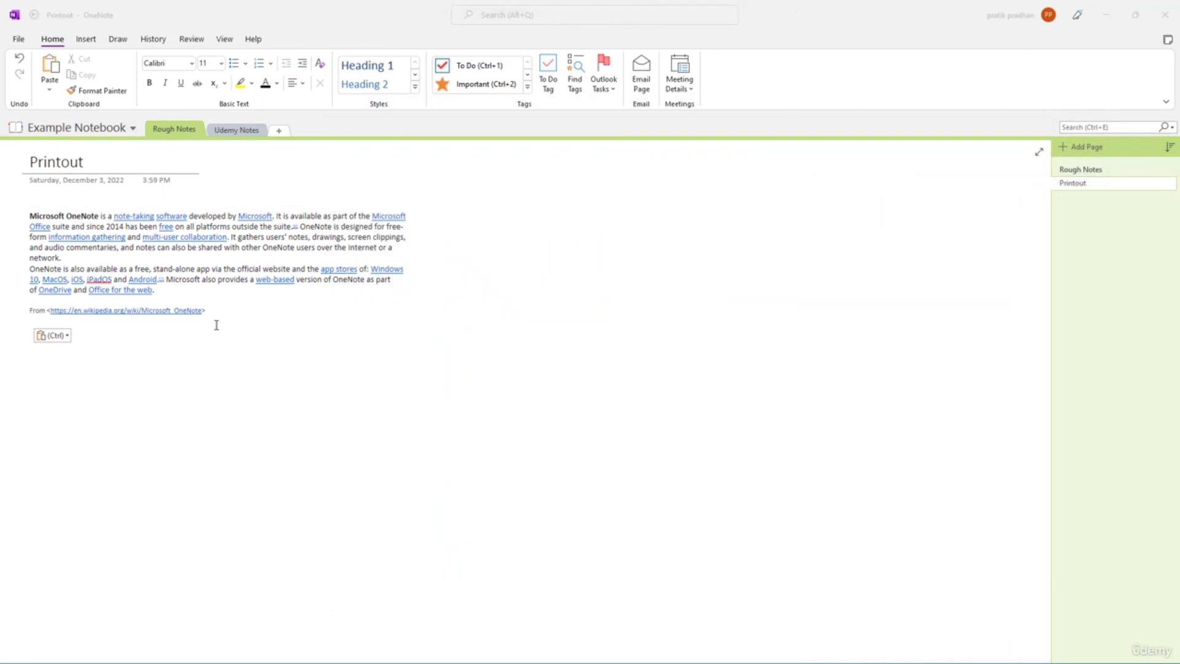
left_click_drag(198, 361, 151, 303)
left_click_drag(244, 324, 112, 268)
key("ctrl+a")
key("Delete")
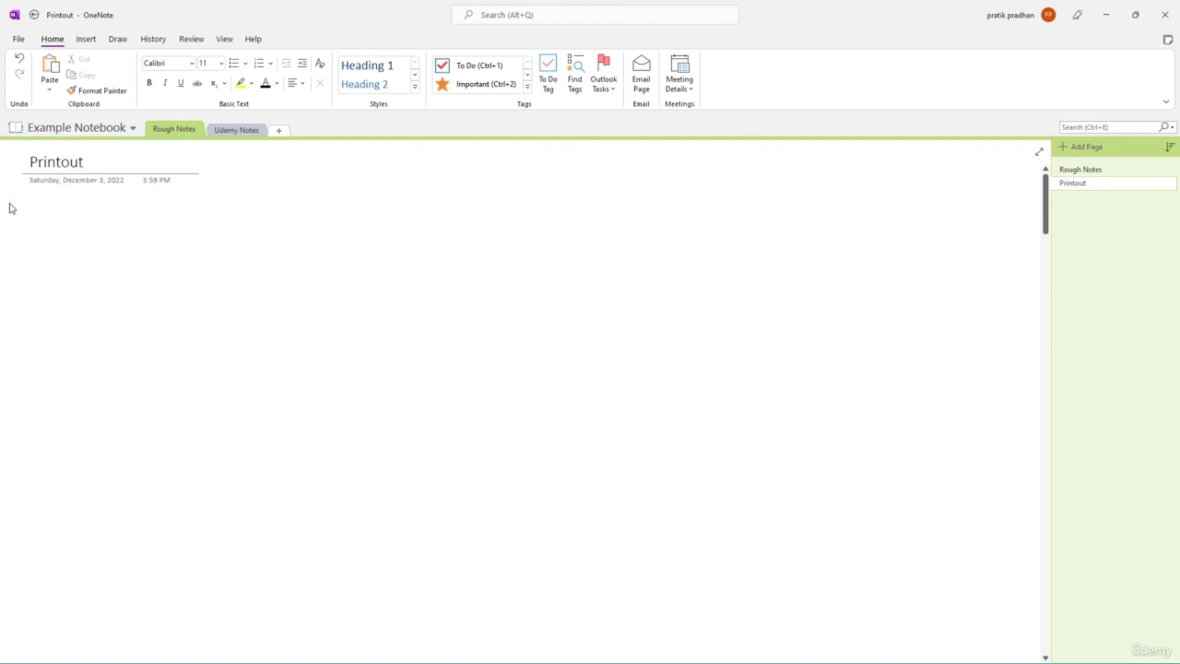
left_click(53, 68)
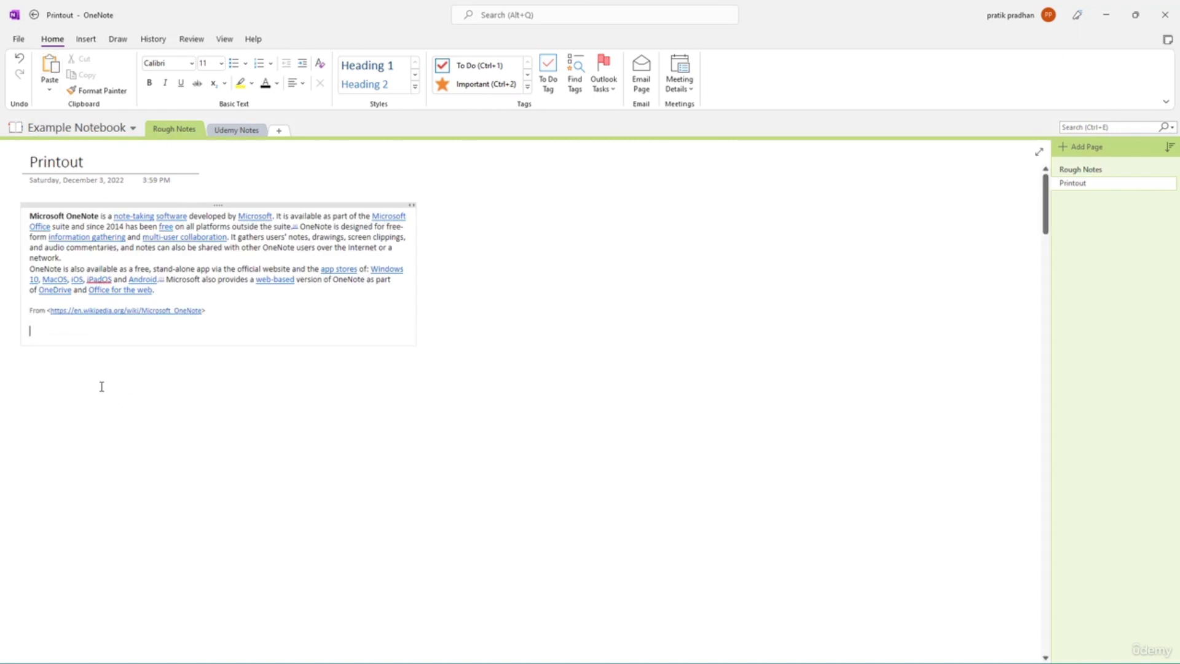
- Paste the Wikipedia paragraphs again below the first block with Merge Formatting
left_click(118, 423)
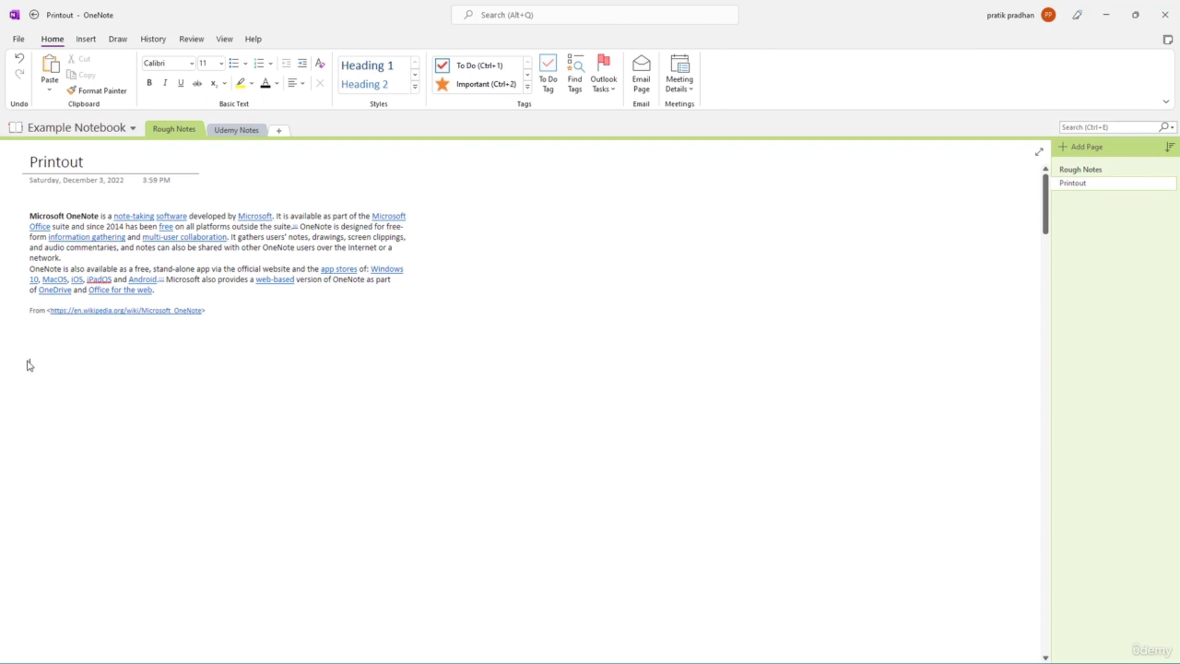
left_click(50, 91)
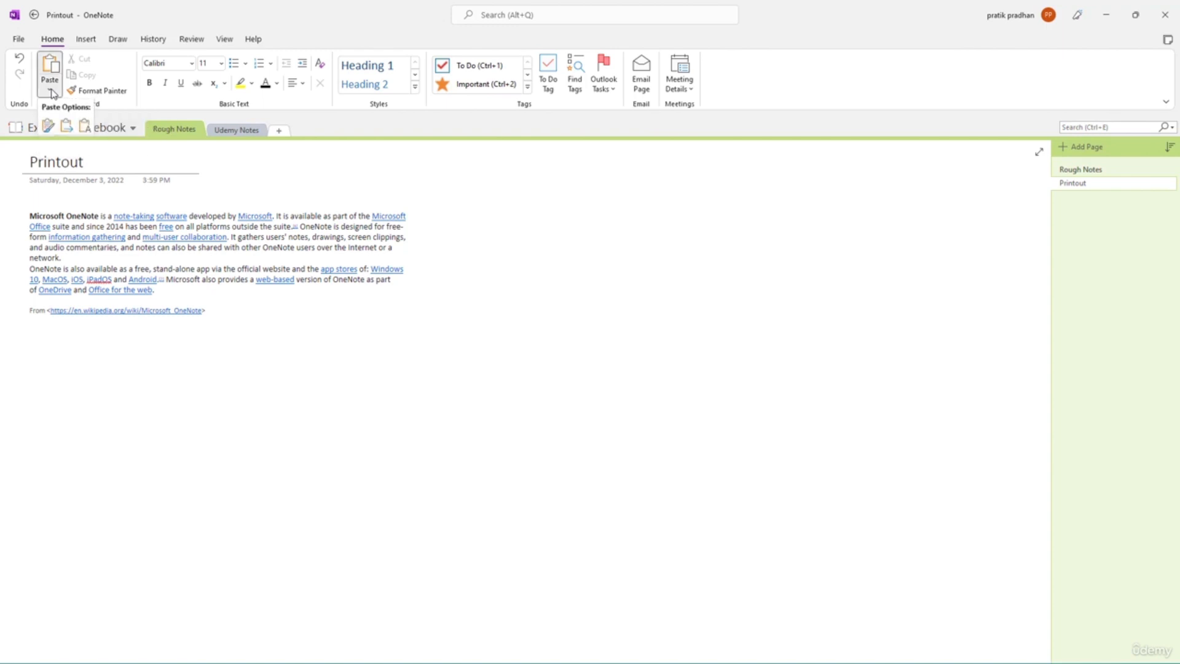
left_click(66, 127)
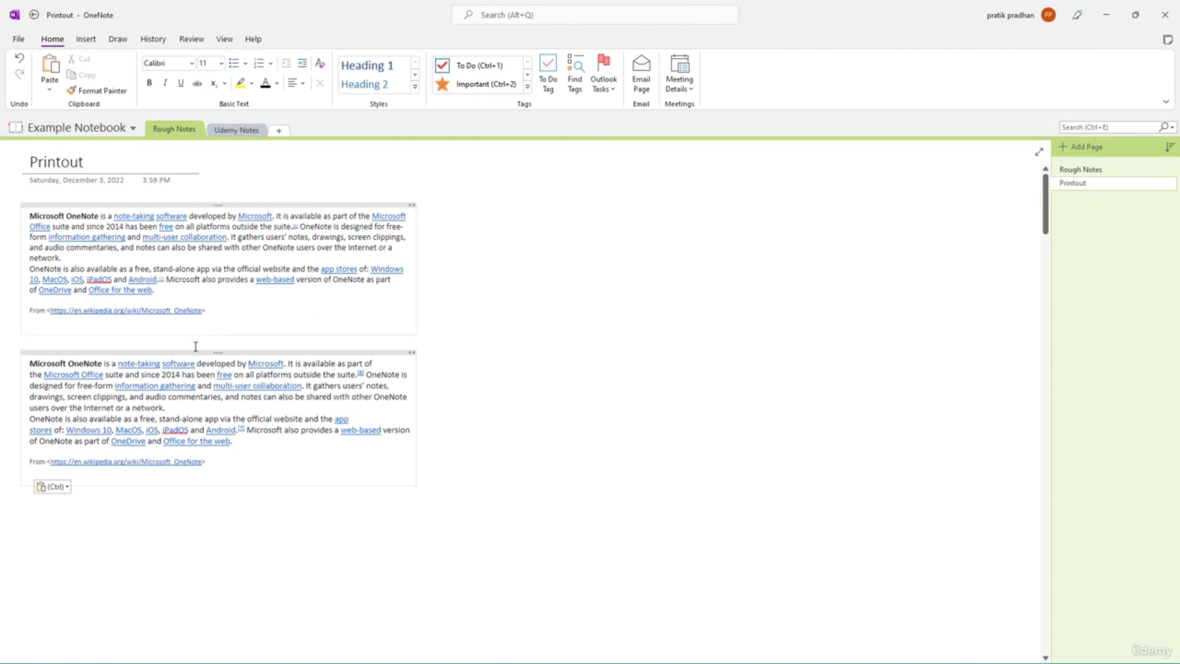
left_click_drag(208, 365, 222, 365)
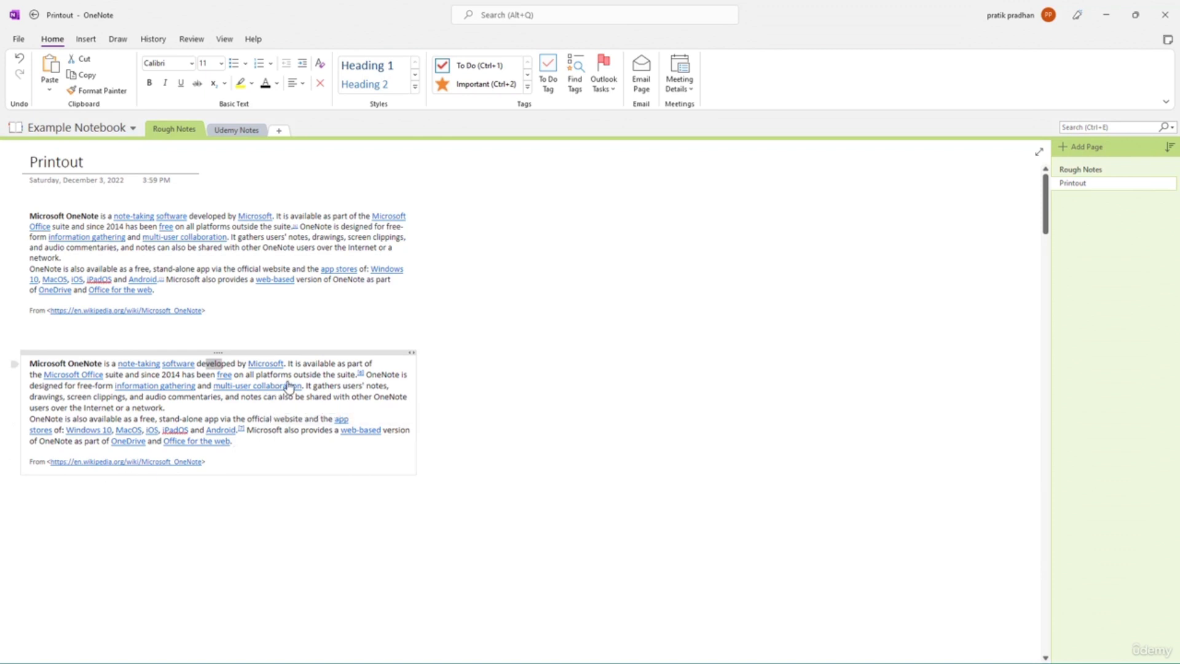
- Paste the Wikipedia paragraphs below the second block with Keep Text Only
left_click(29, 496)
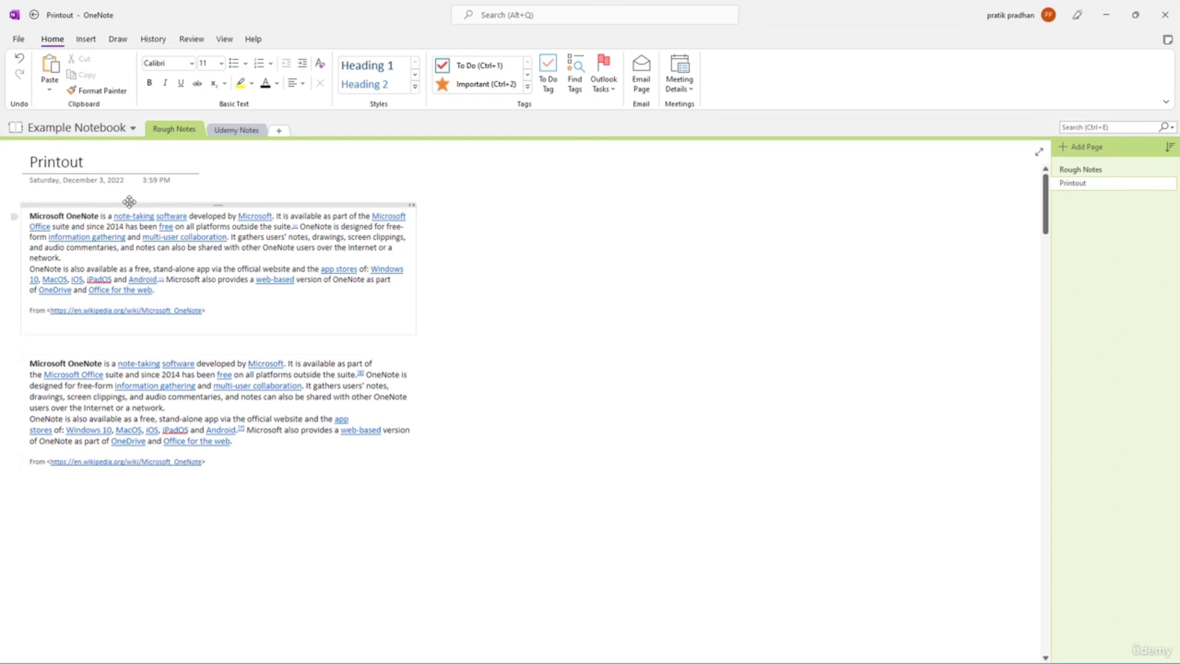
left_click(48, 92)
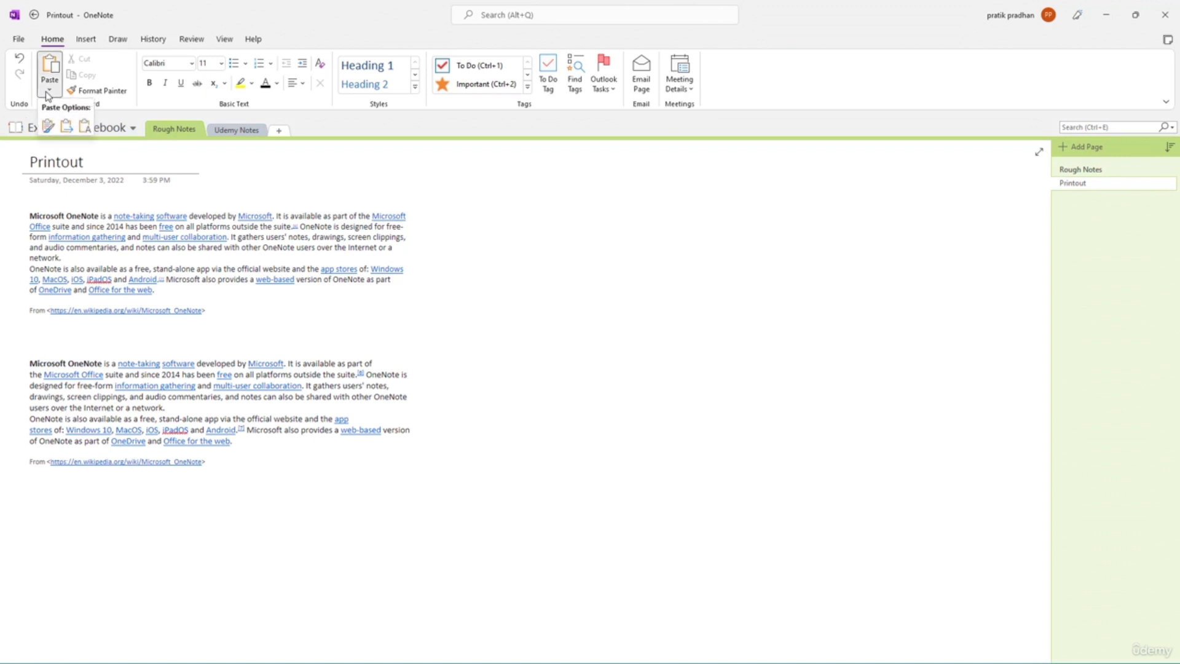
left_click(84, 127)
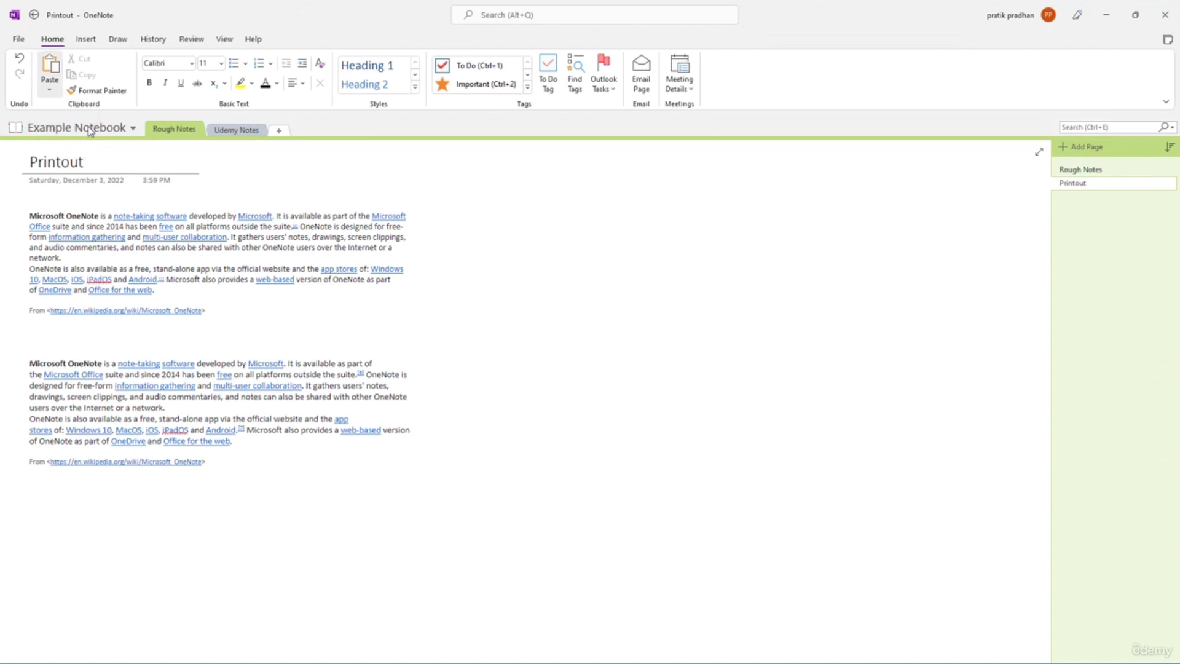
scroll(142, 569, "down", 5)
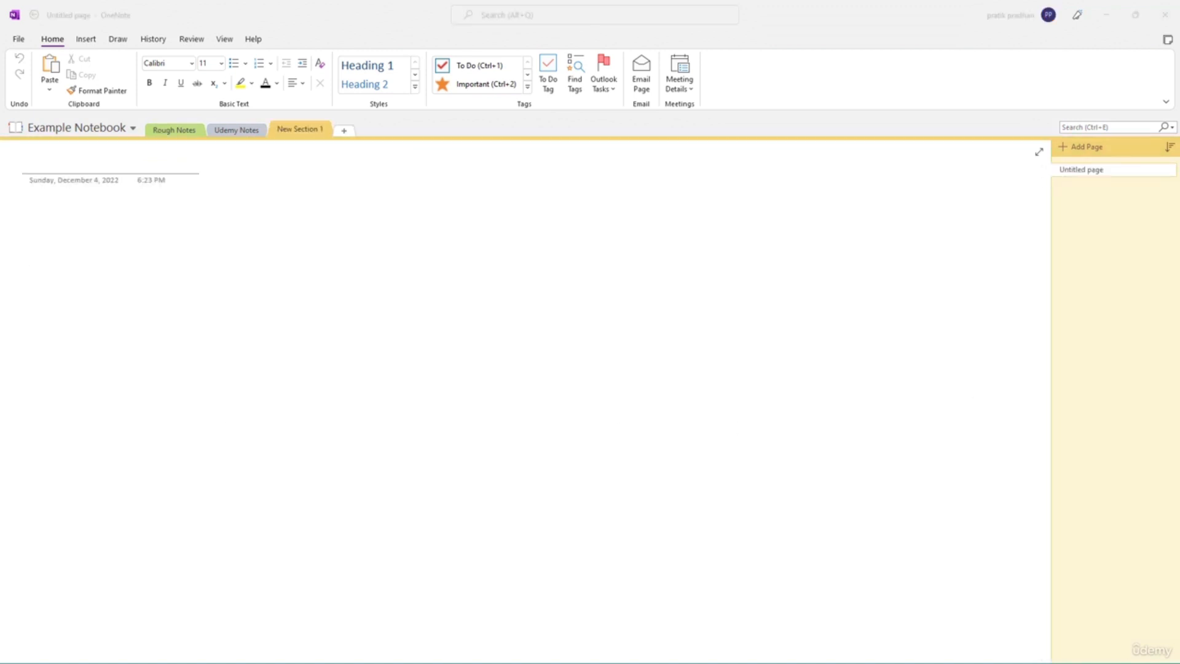
- Insert a screen clipping of the Notepad window containing "Example" on the New Section 1 page and check its date and time caption
left_click(29, 212)
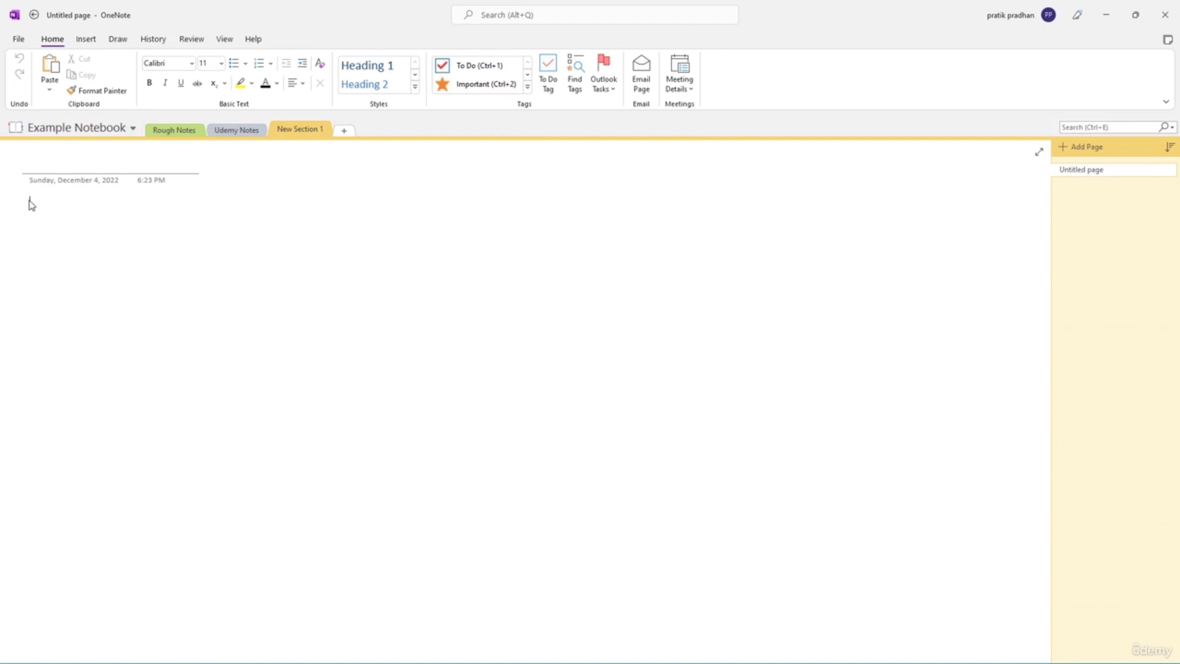
left_click(88, 42)
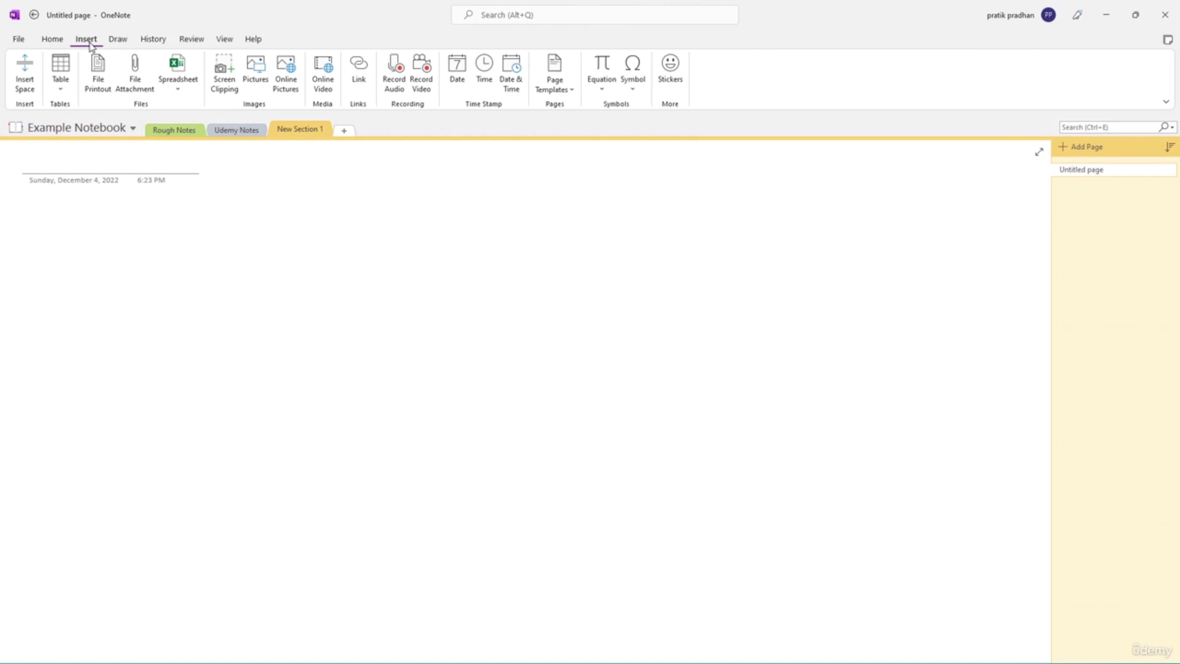
left_click(224, 72)
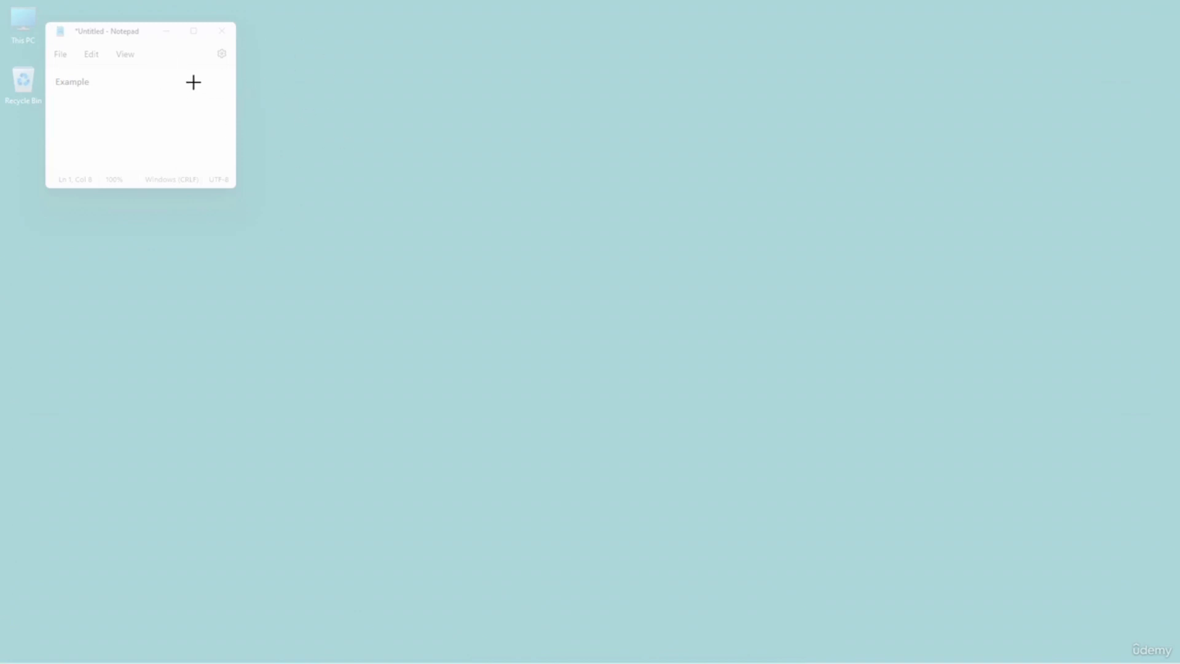
left_click_drag(35, 17, 249, 207)
left_click(190, 261)
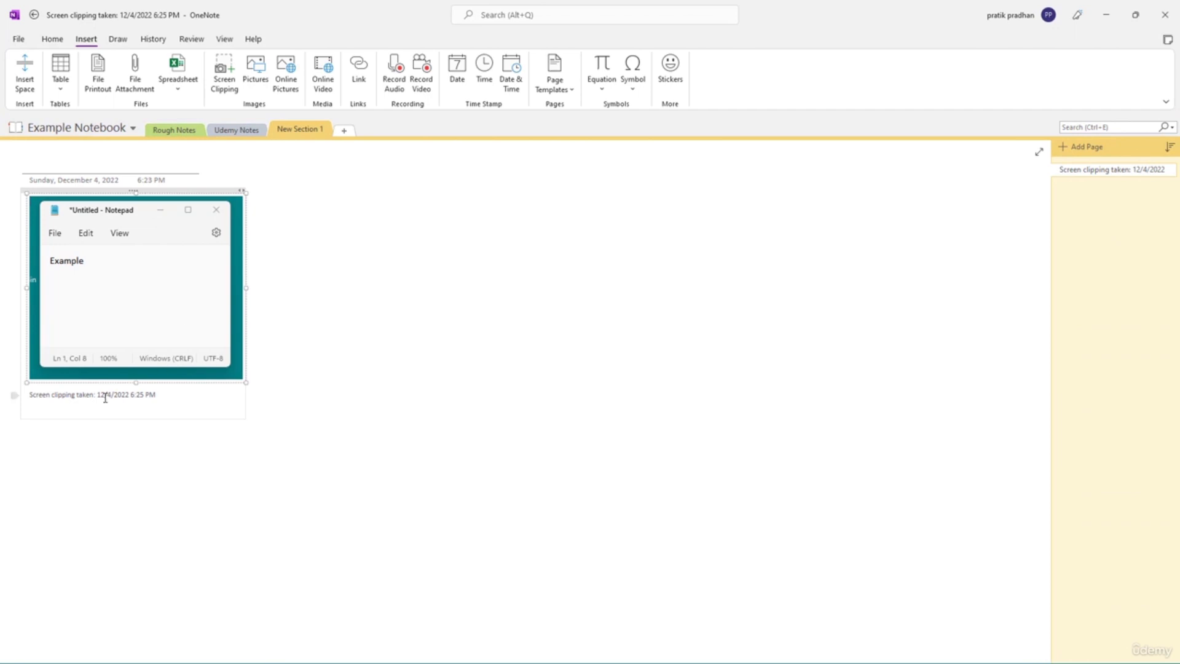
left_click_drag(99, 397, 157, 396)
left_click(336, 332)
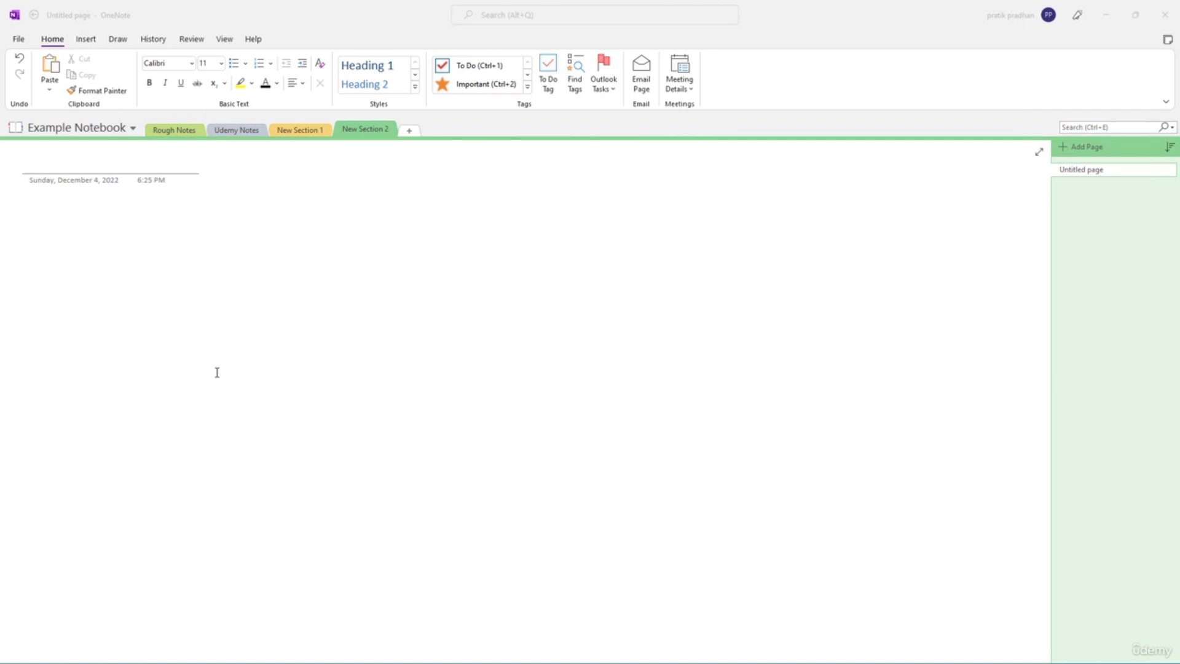
- Insert the picture nature.jpg from the Desktop on the New Section 2 page, checking the supported picture file types
left_click(86, 39)
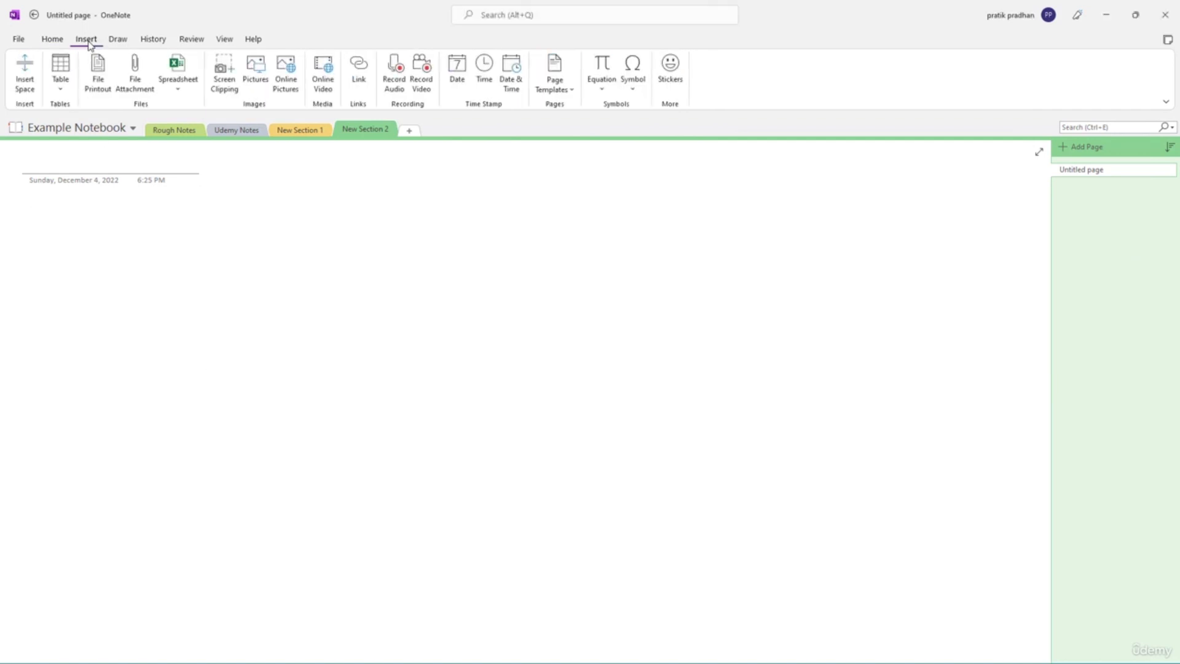
left_click(258, 75)
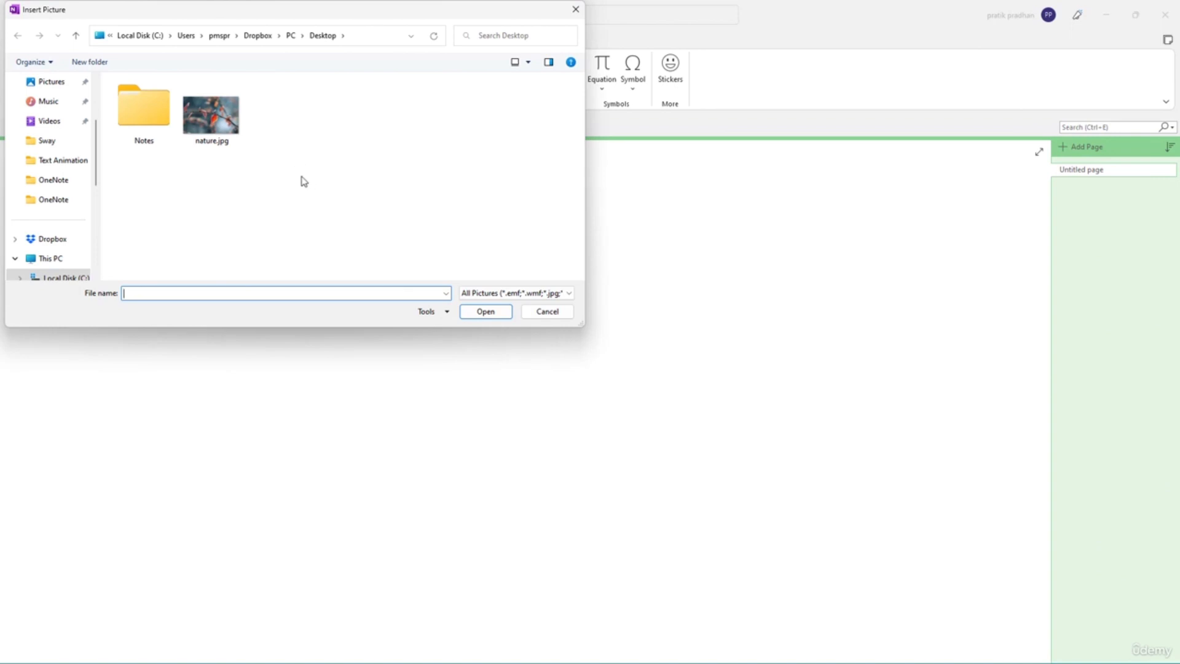
left_click_drag(137, 17, 192, 60)
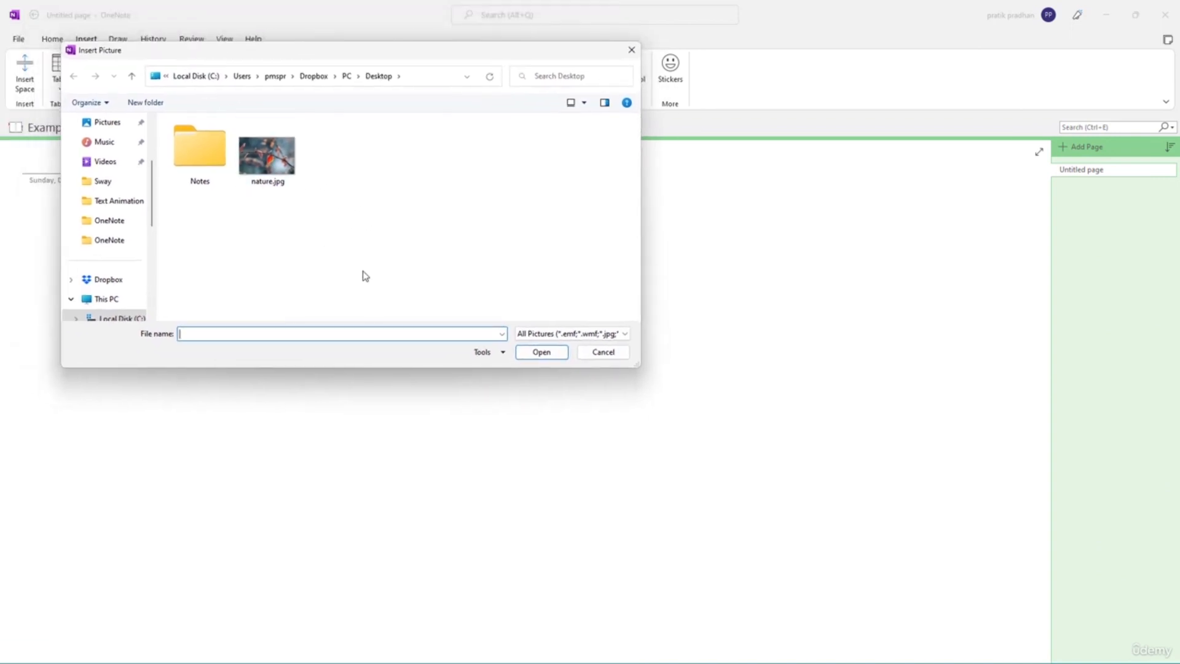
left_click(278, 177)
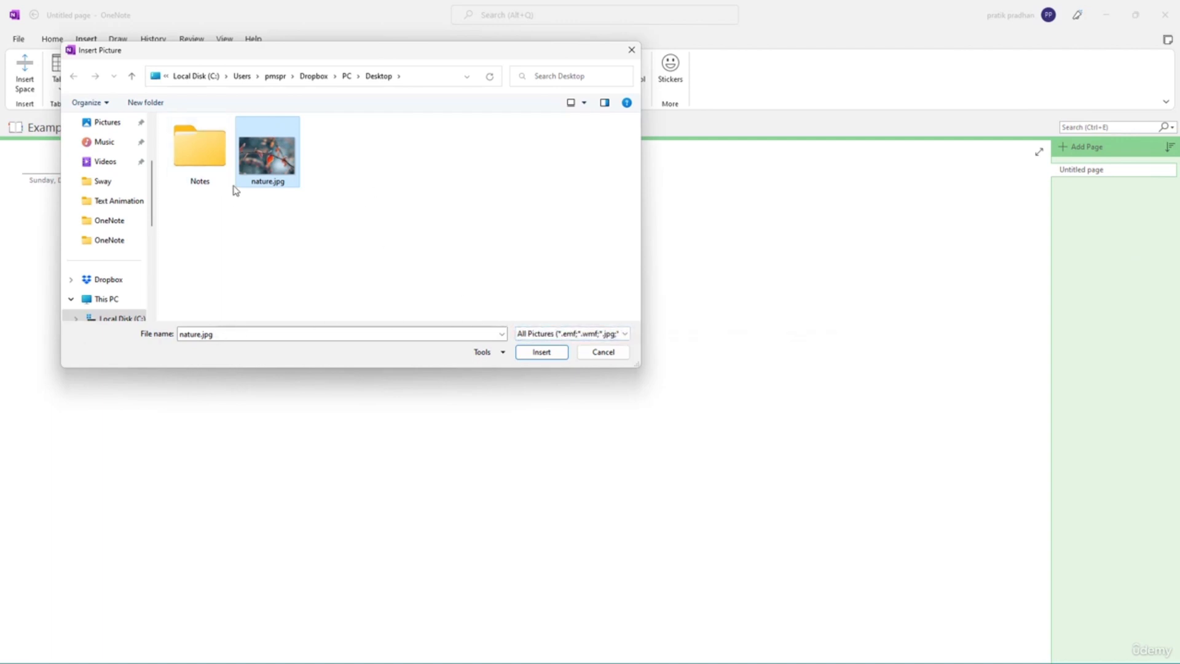
left_click(575, 334)
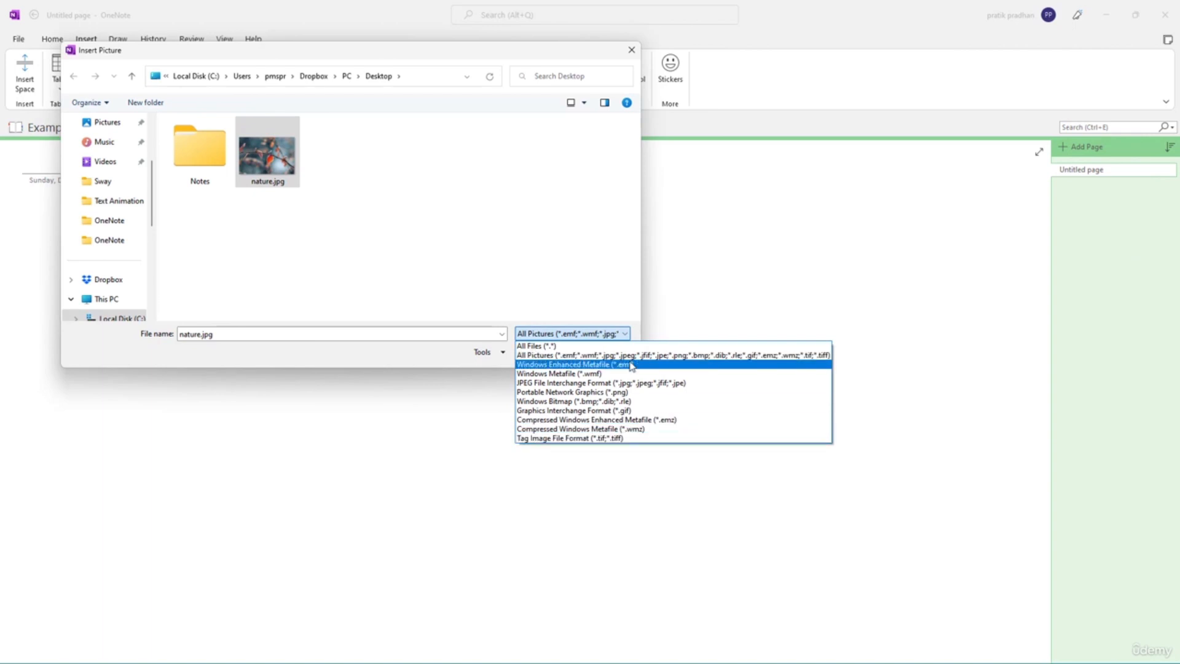
left_click(600, 335)
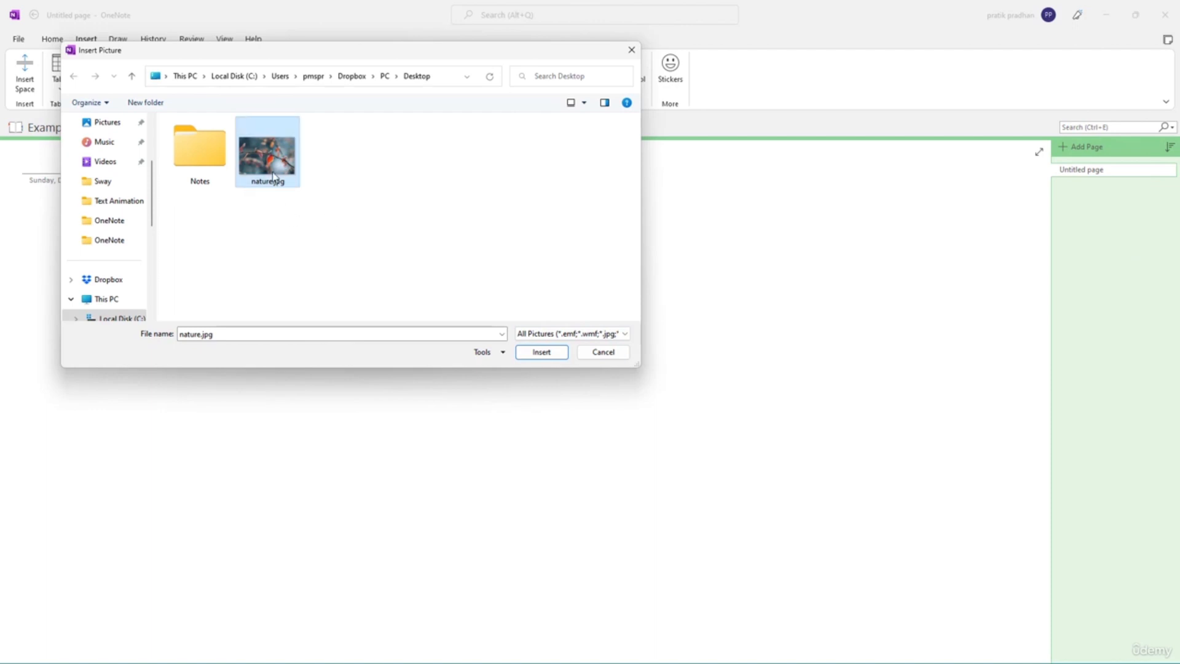
left_click(547, 354)
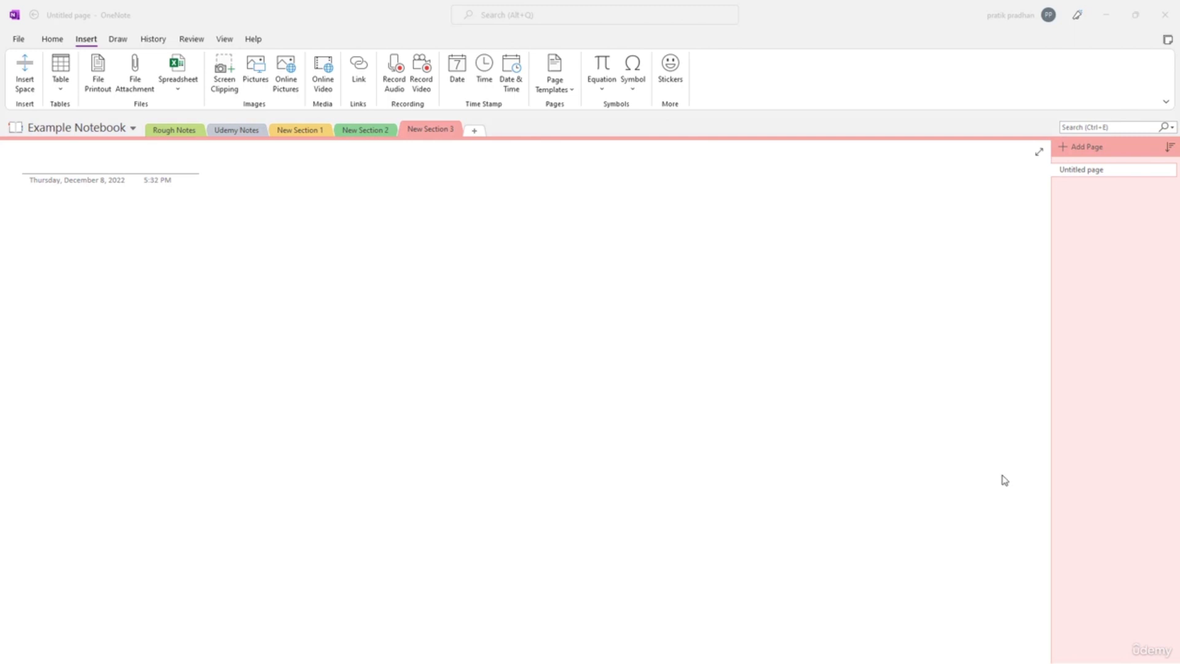
- Insert the online picture of a painted mountain lake on the New Section 3 page, found by searching Bing for "moutains"
left_click(31, 217)
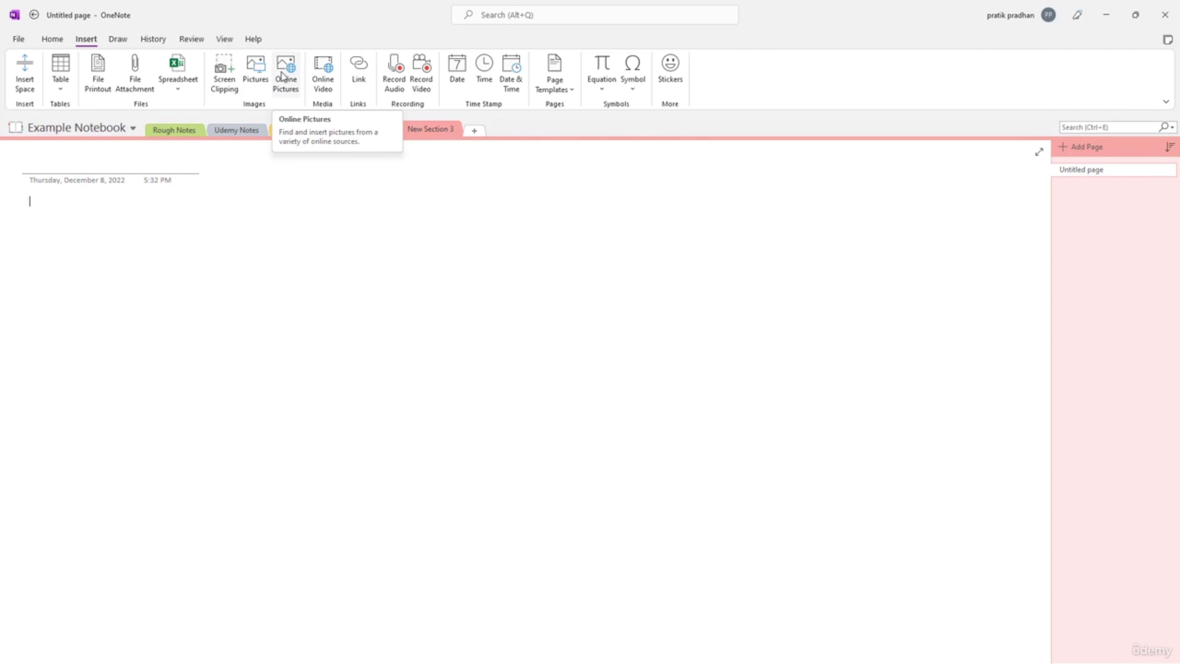
left_click(284, 76)
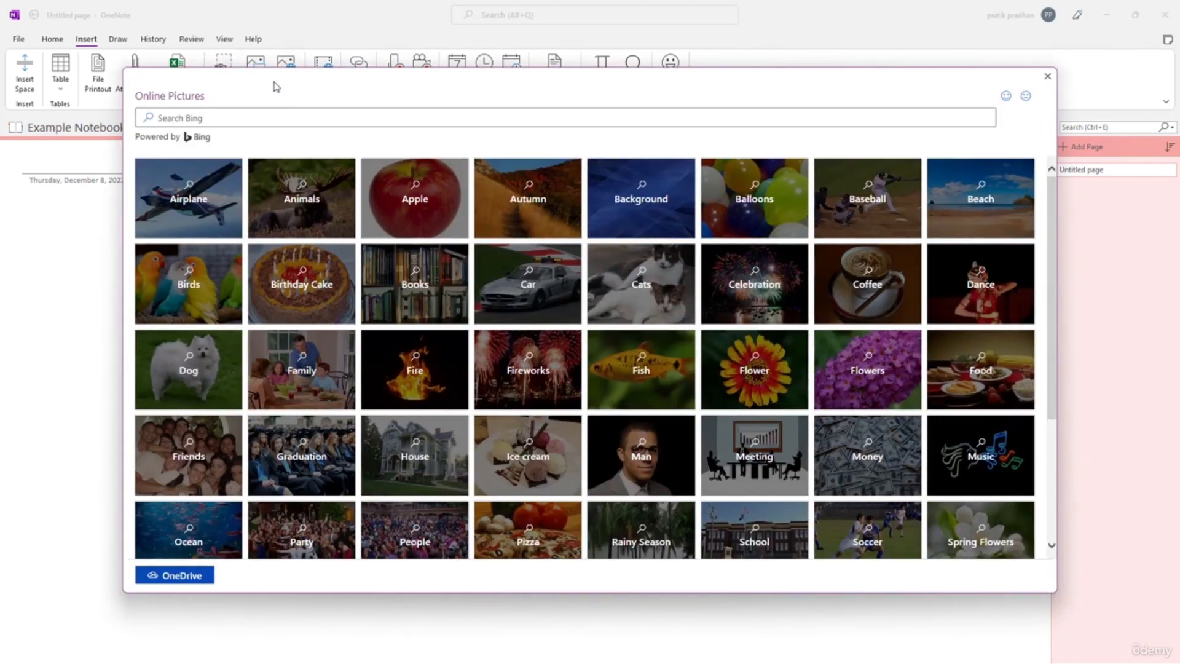
left_click(217, 115)
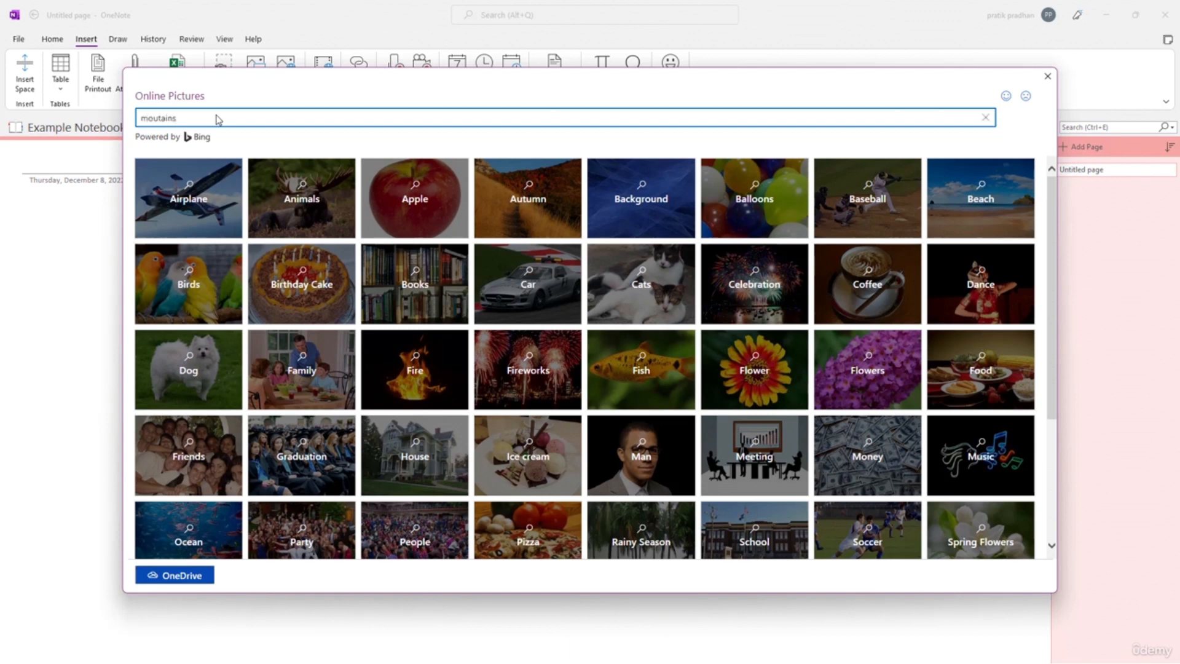
key("Return")
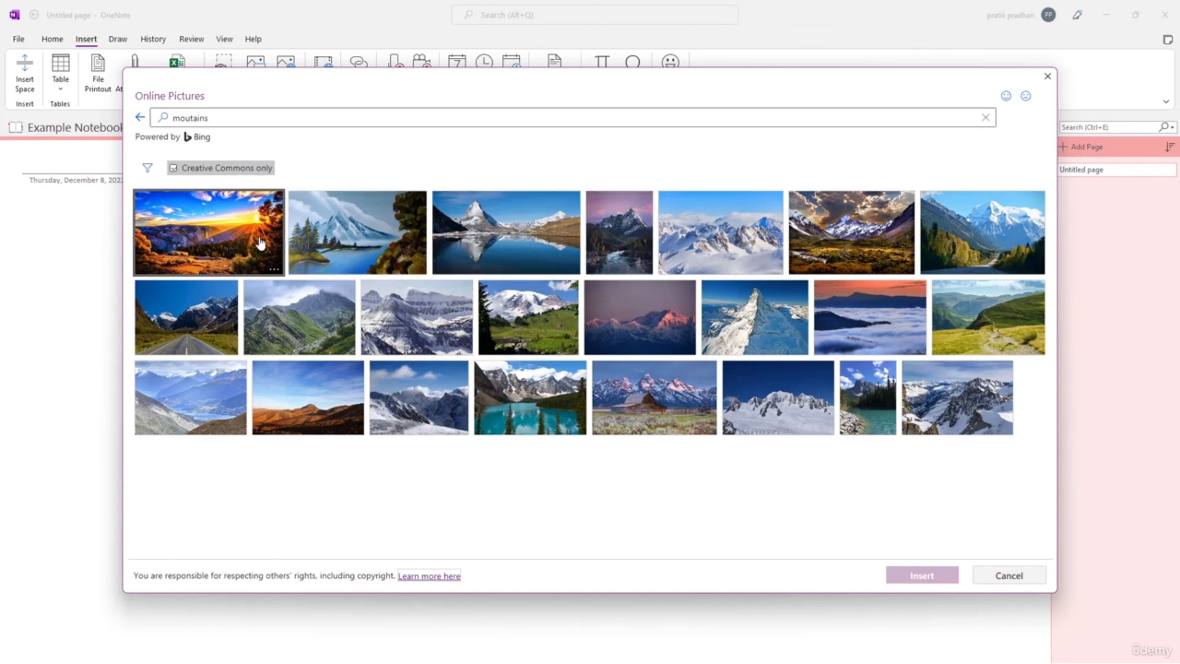
left_click(385, 241)
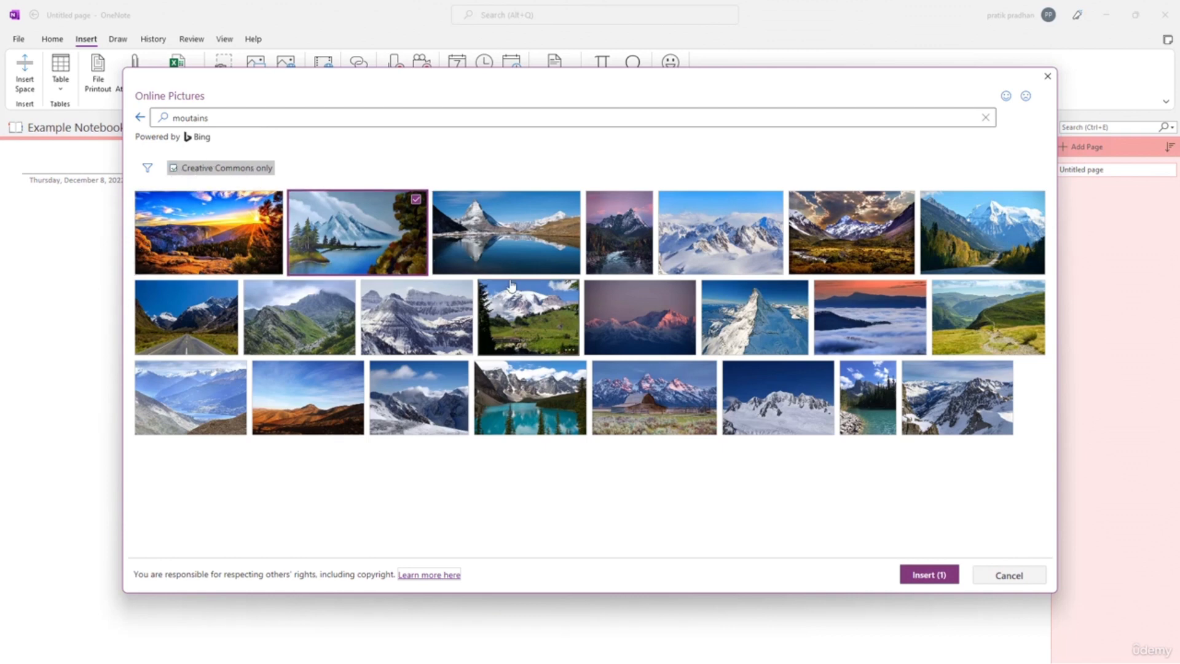
left_click(928, 576)
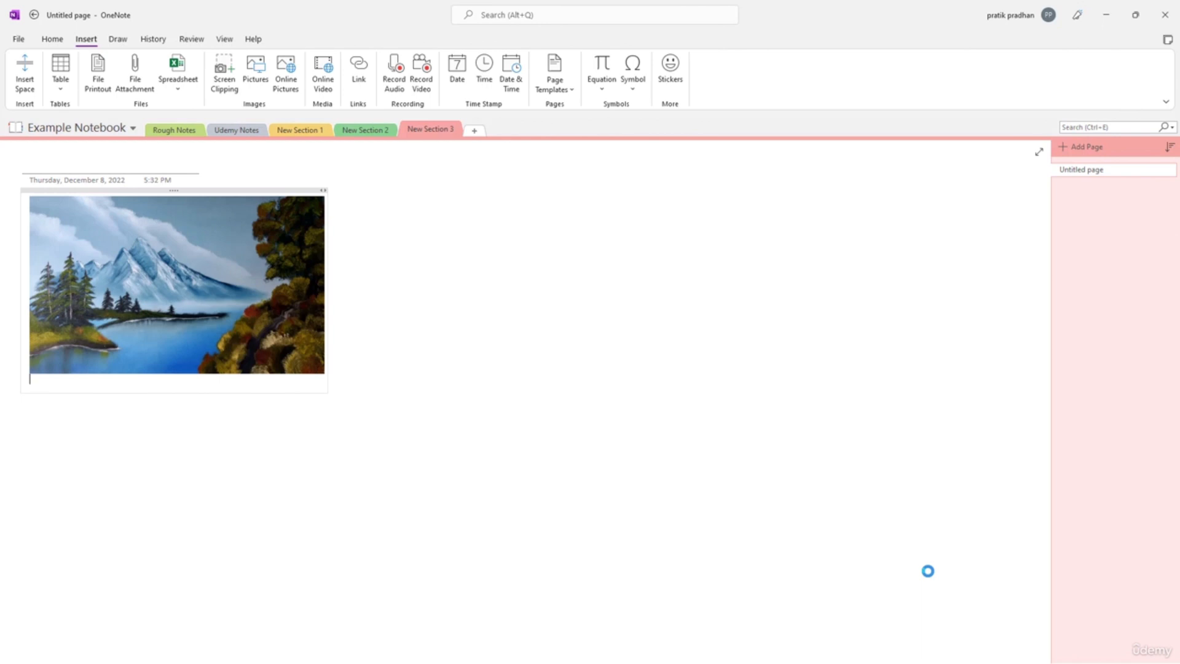
left_click(204, 334)
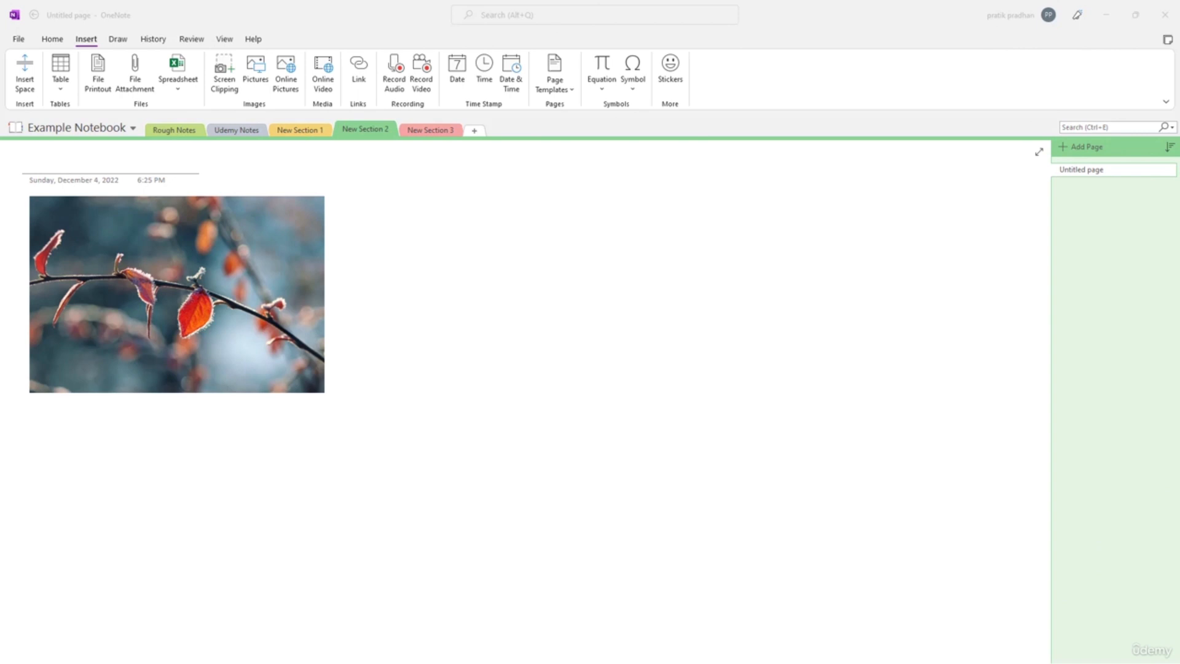
- Widen the note container around the leaf picture on the New Section 2 page without resizing the picture itself
left_click(215, 203)
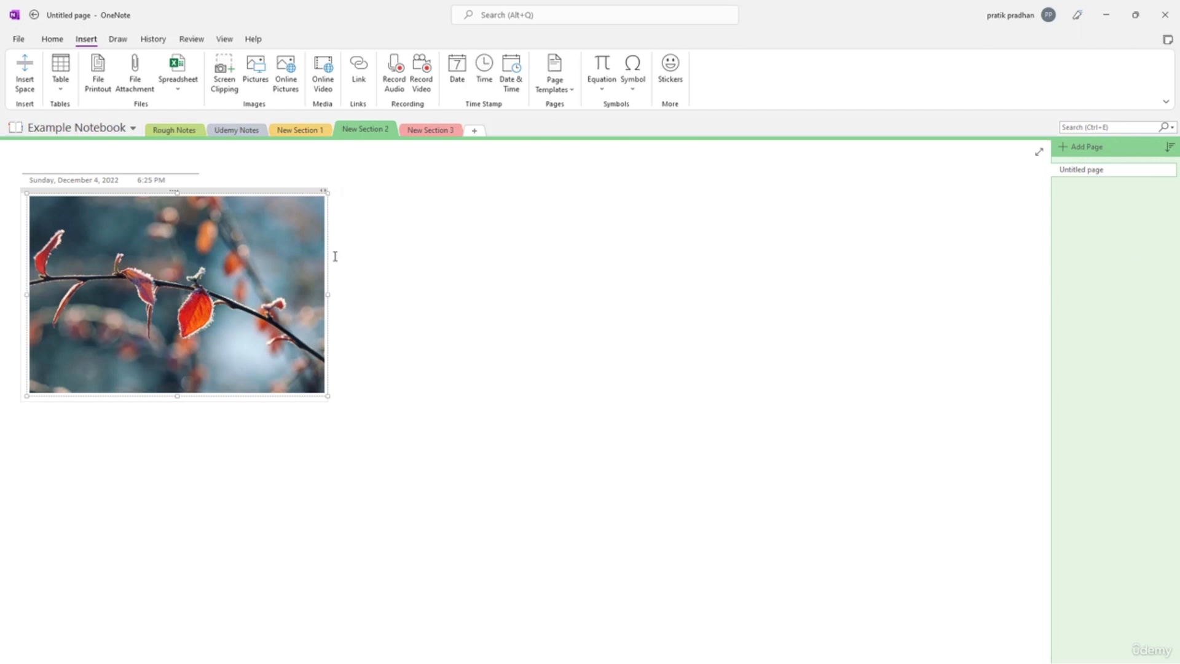
left_click(108, 191)
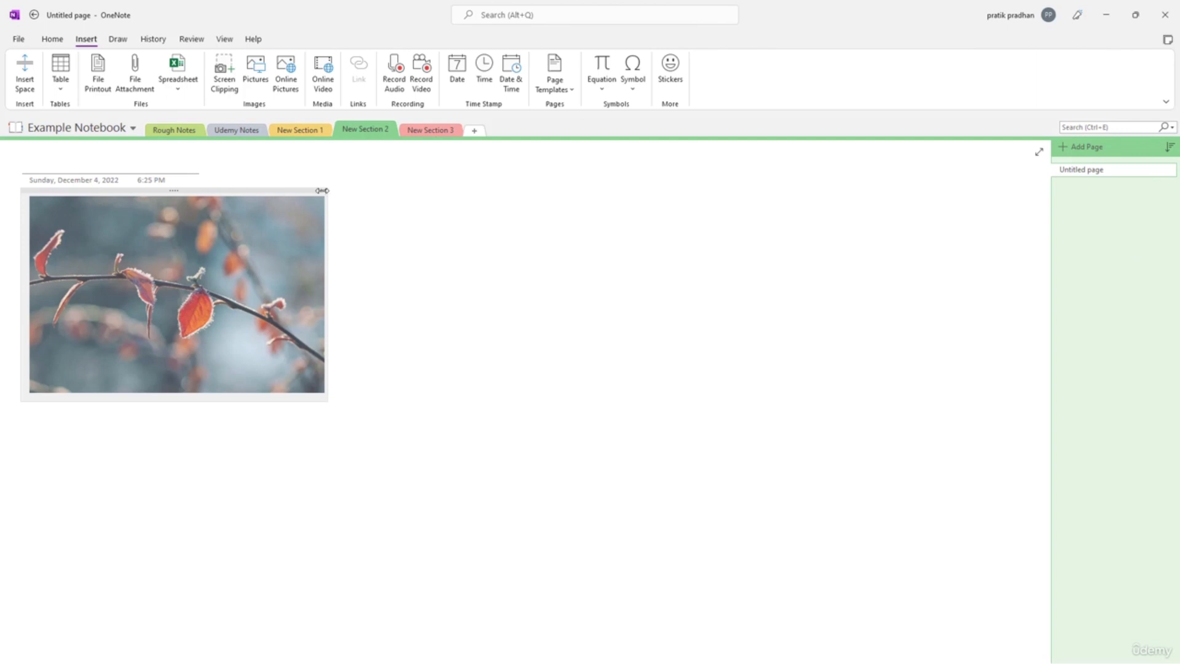
left_click_drag(323, 190, 428, 232)
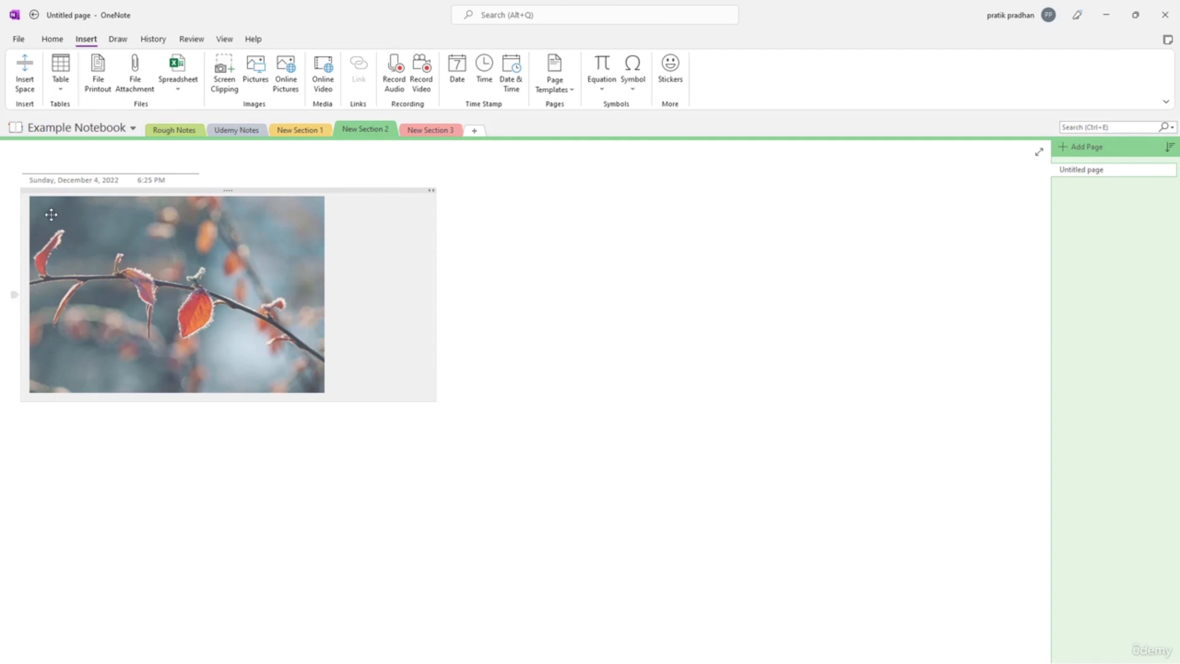
- Shift the leaf picture to the right inside its note container and move the whole container to the middle of the page
left_click(323, 266)
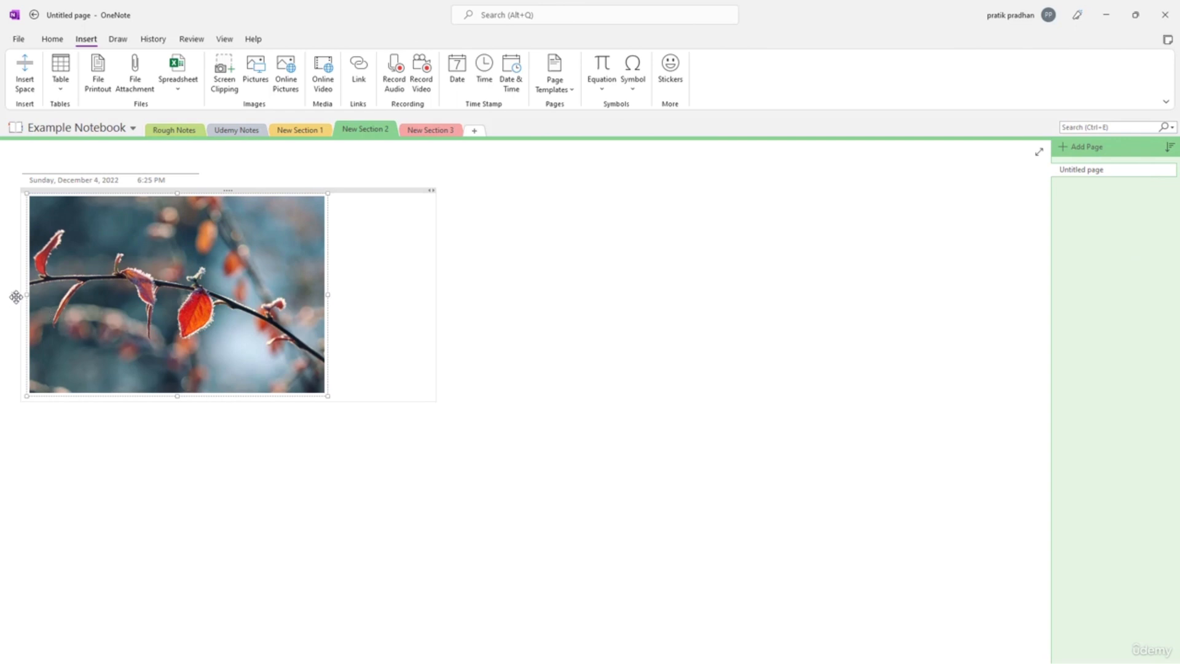
left_click_drag(36, 295, 85, 296)
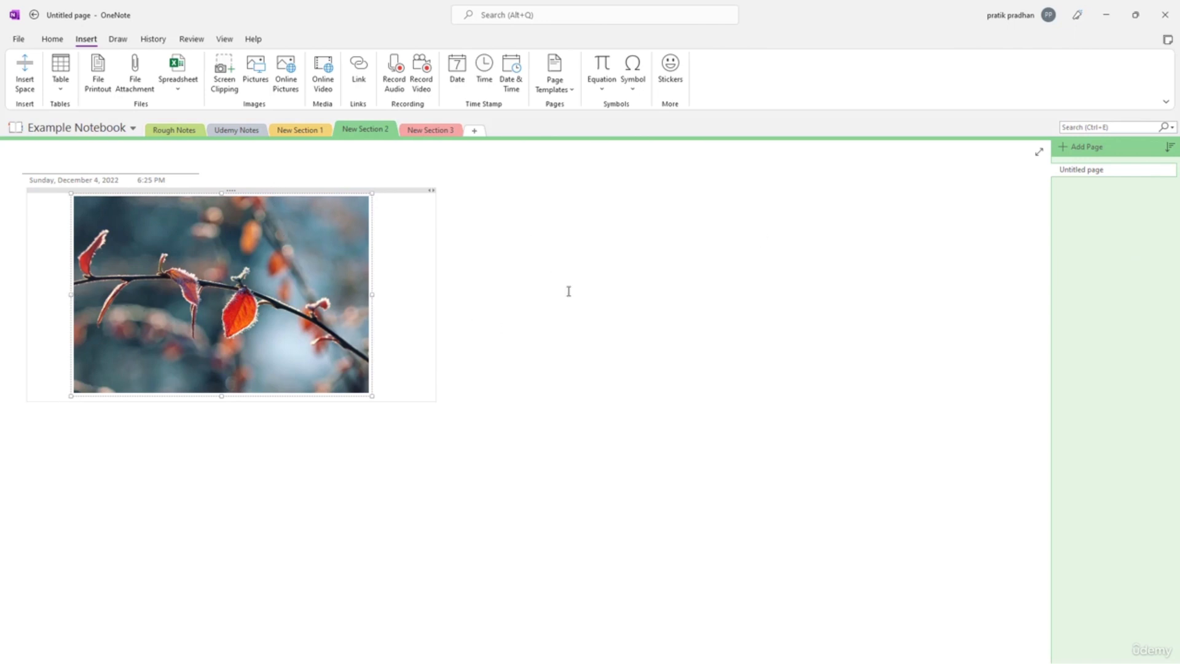
left_click_drag(243, 189, 537, 271)
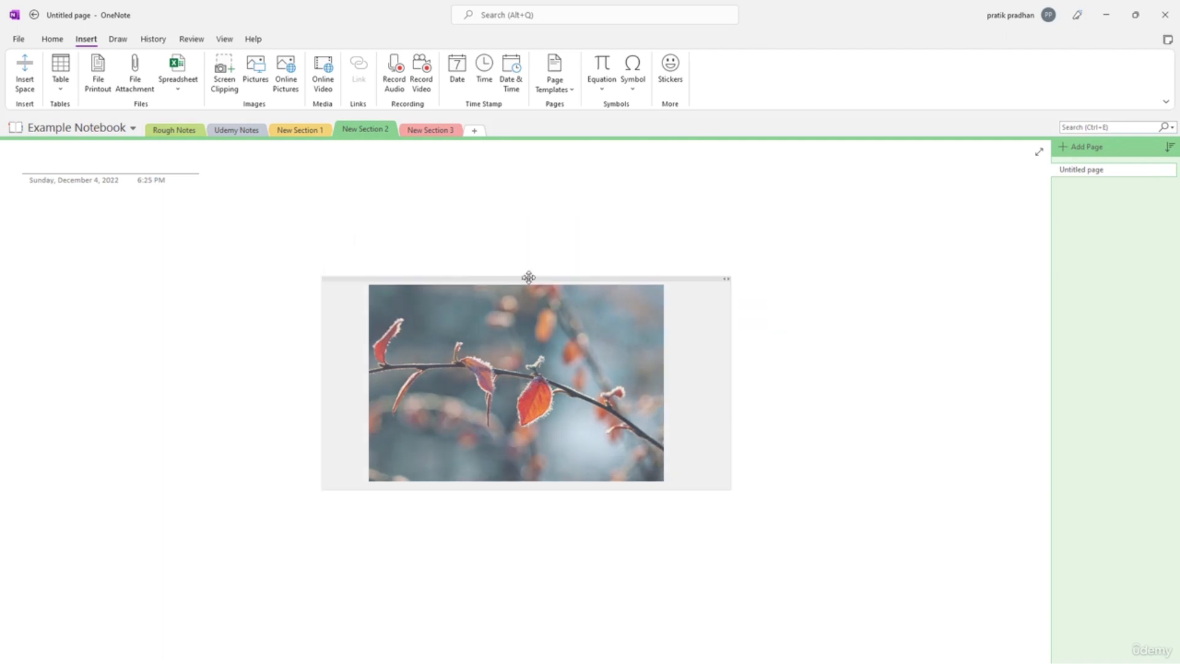
- Resize the leaf picture by stretching its width and height from the sides and scaling it from its lower corners
left_click(625, 432)
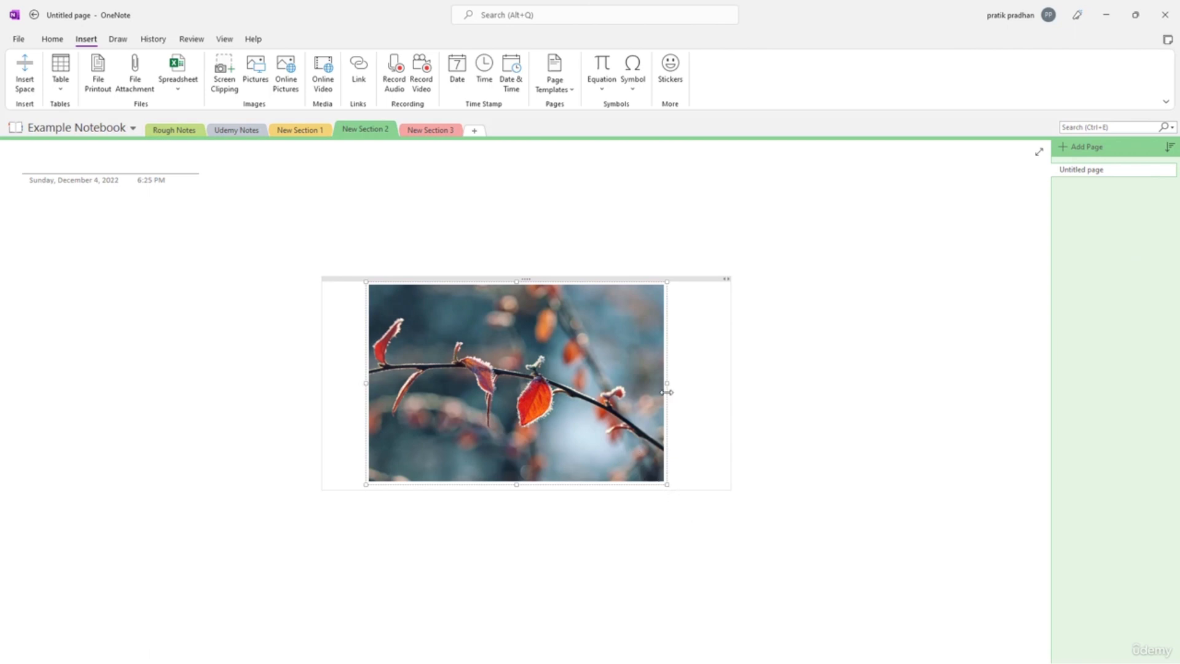
mouse_move(668, 383)
left_mouse_down()
mouse_move(714, 387)
mouse_move(620, 394)
mouse_move(669, 387)
left_mouse_up()
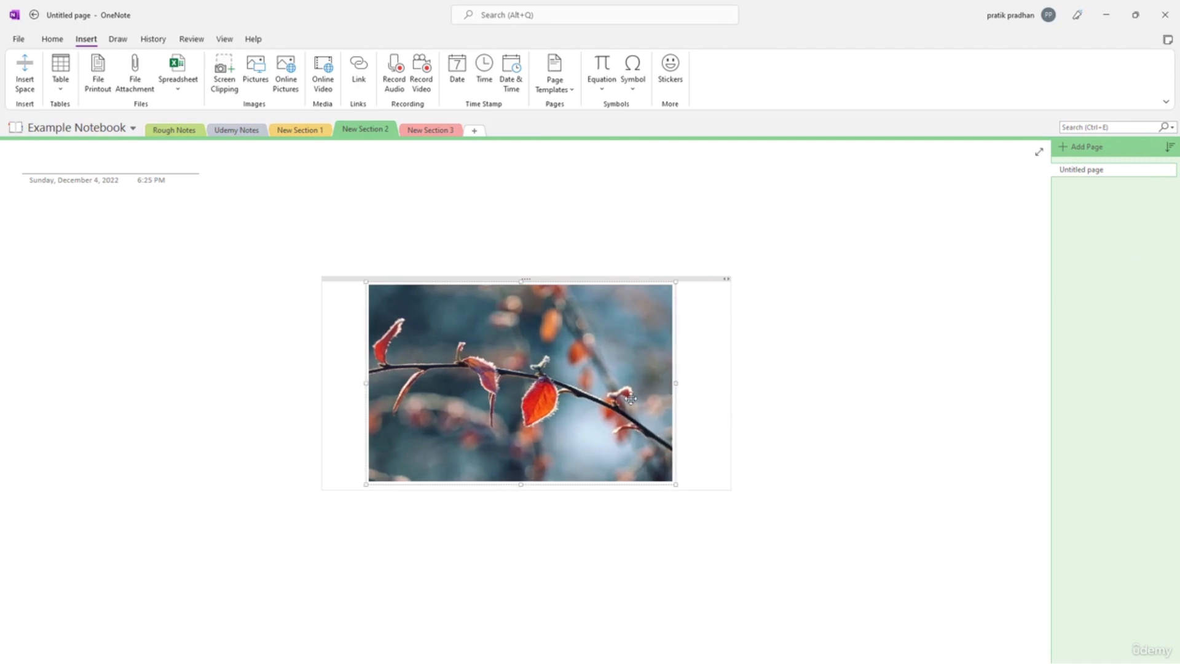
mouse_move(364, 383)
left_mouse_down()
mouse_move(343, 382)
mouse_move(372, 382)
left_mouse_up()
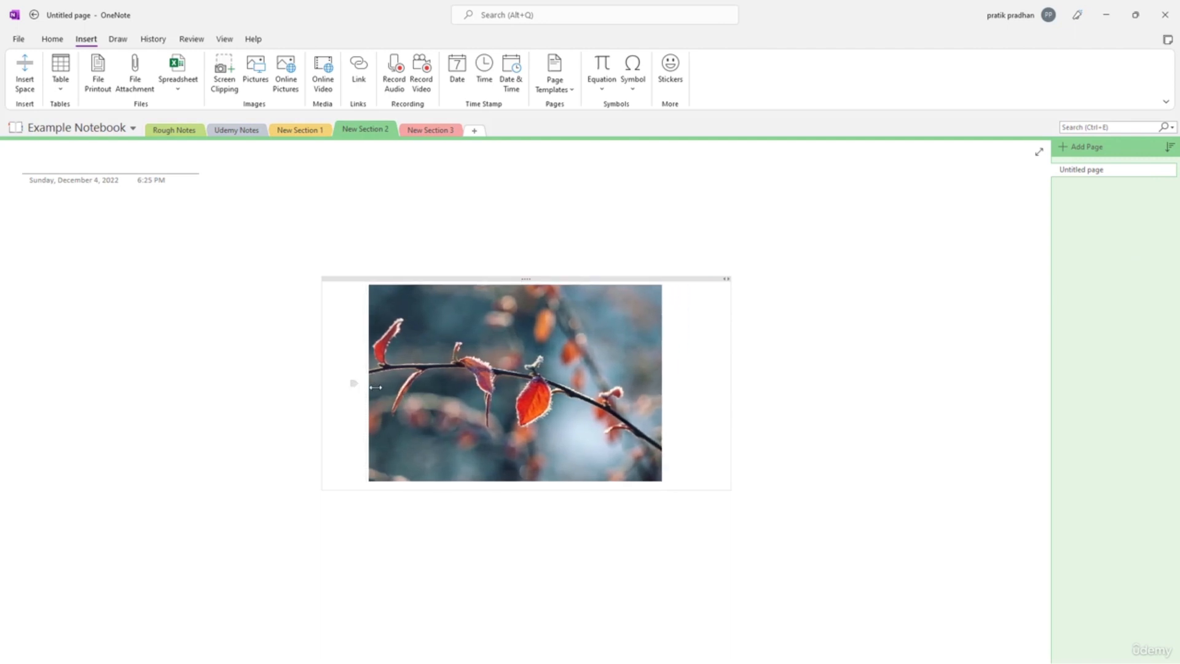
left_click_drag(520, 283, 517, 266)
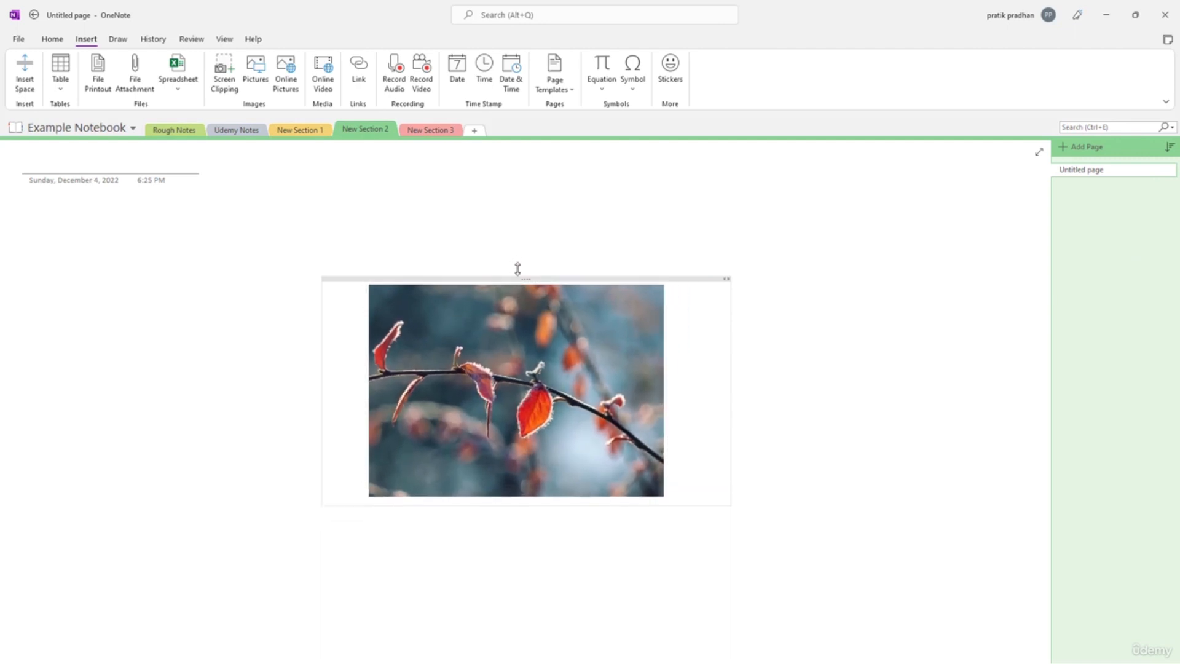
left_click_drag(520, 513, 522, 519)
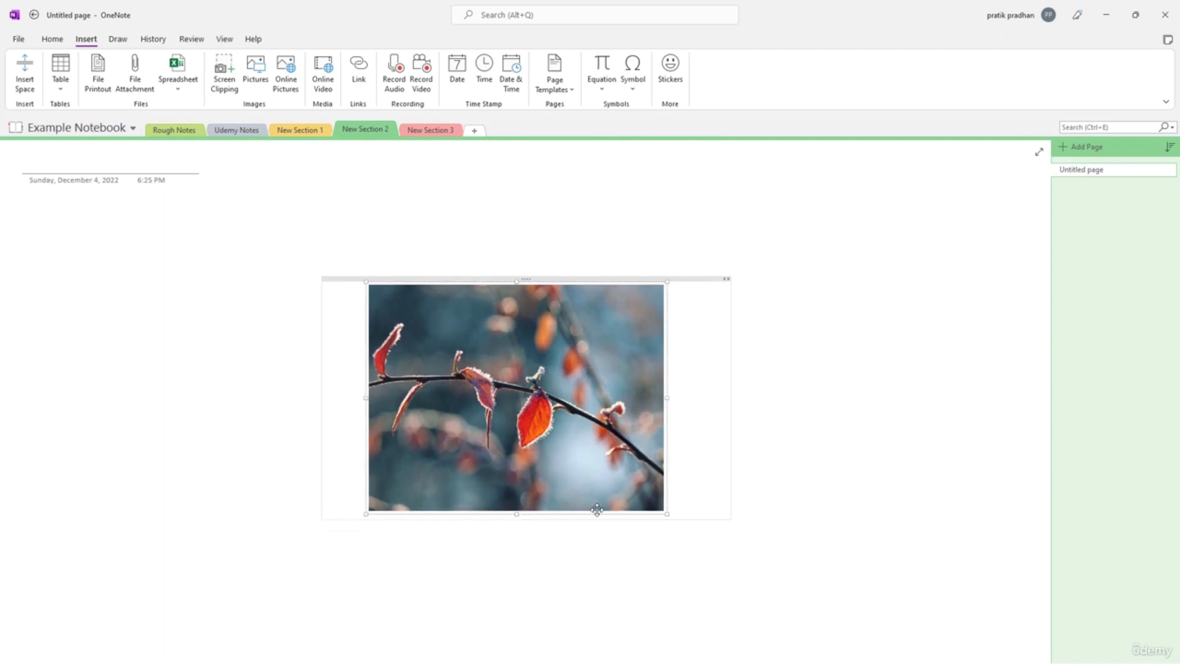
mouse_move(668, 518)
left_mouse_down()
mouse_move(622, 480)
mouse_move(668, 518)
left_mouse_up()
left_click_drag(367, 518, 256, 632)
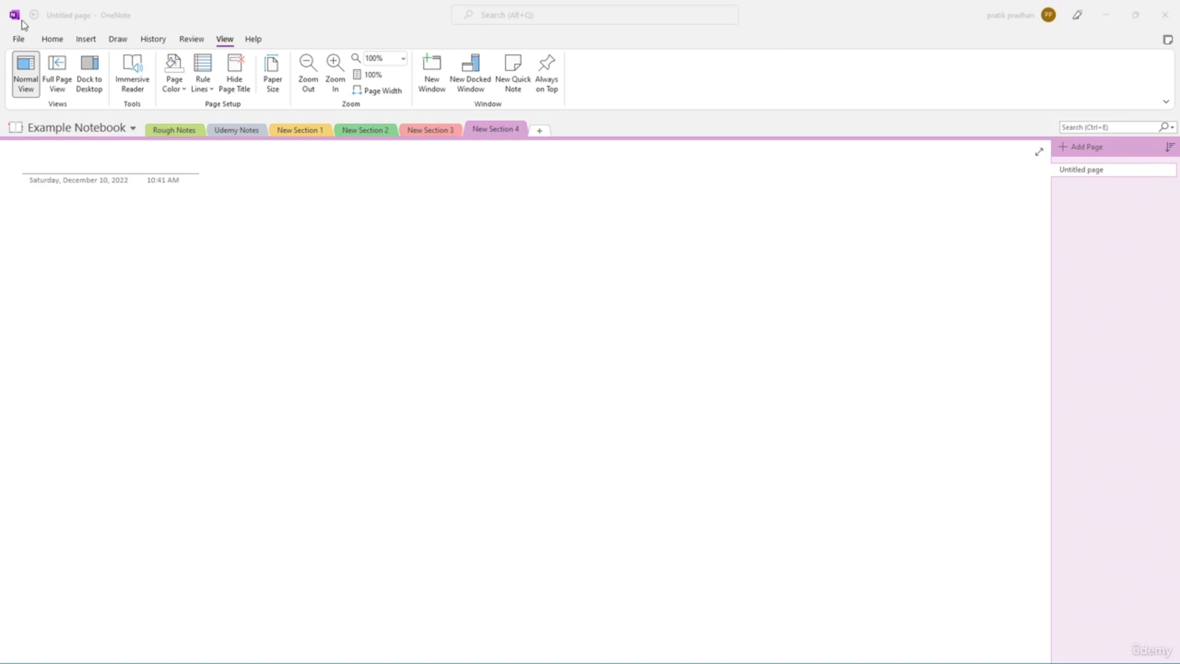
- Attach the file Test.txt from the Desktop to the New Section 4 page as a file attachment
left_click(87, 40)
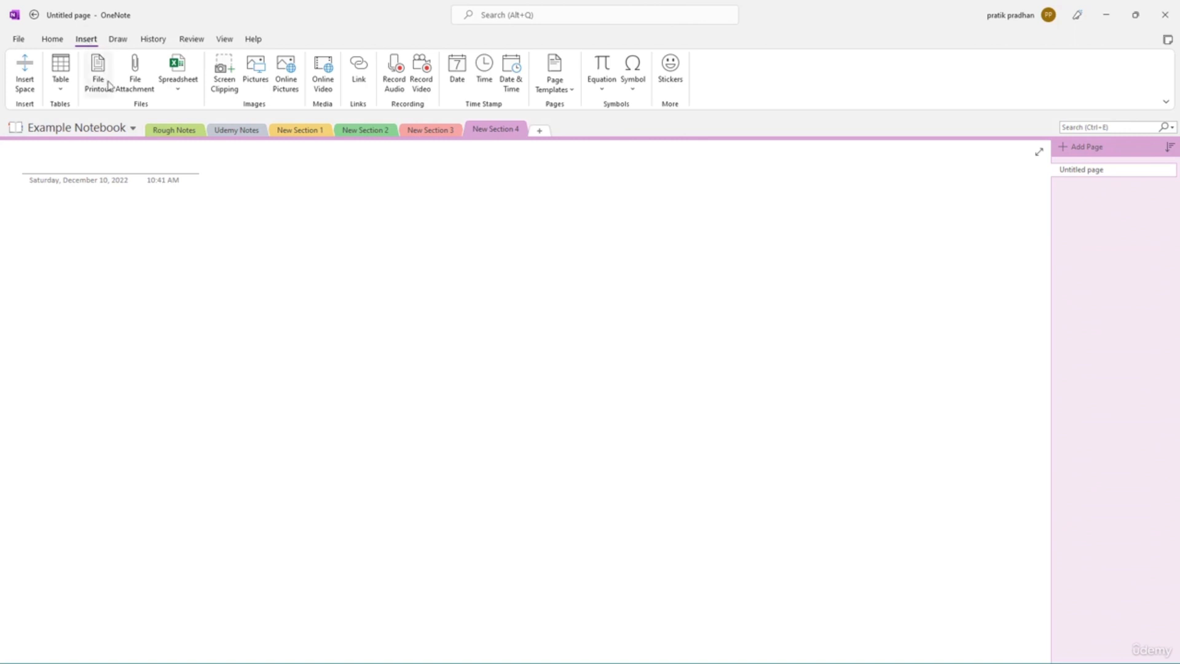
left_click(135, 87)
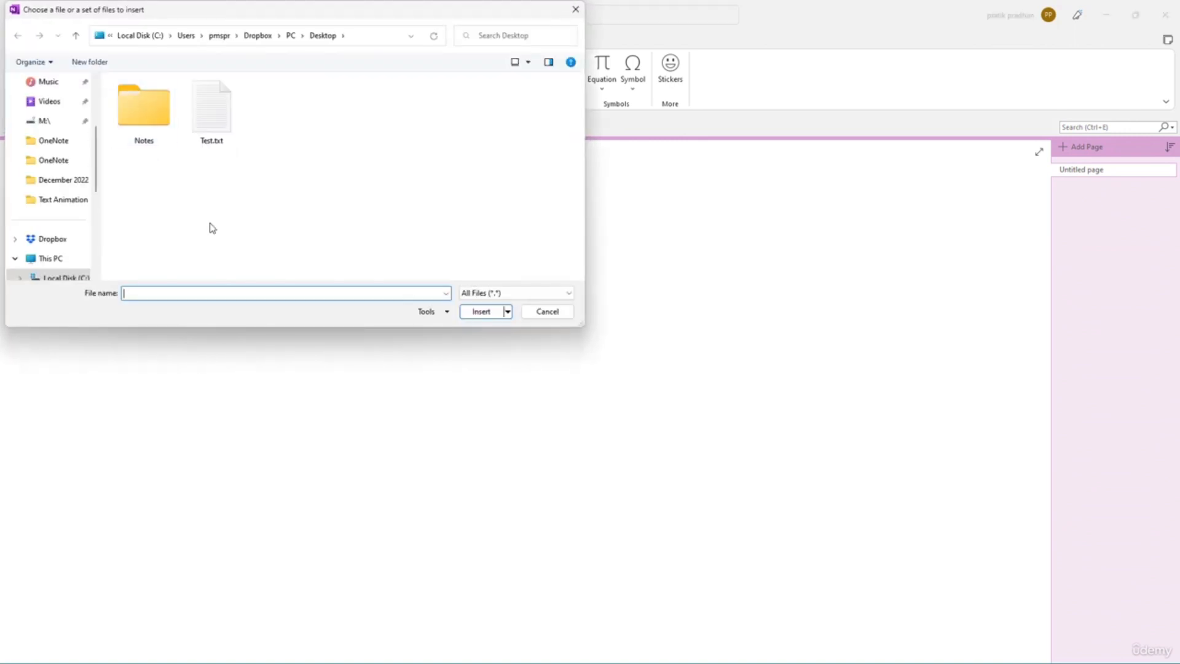
left_click(214, 127)
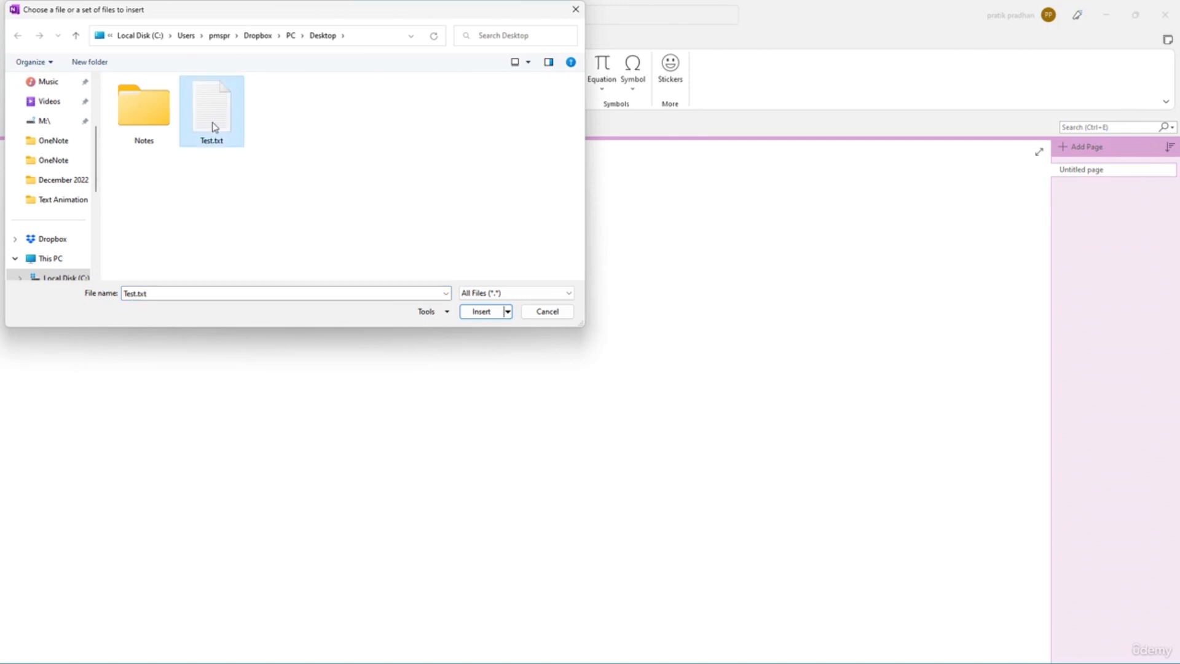
left_click(492, 316)
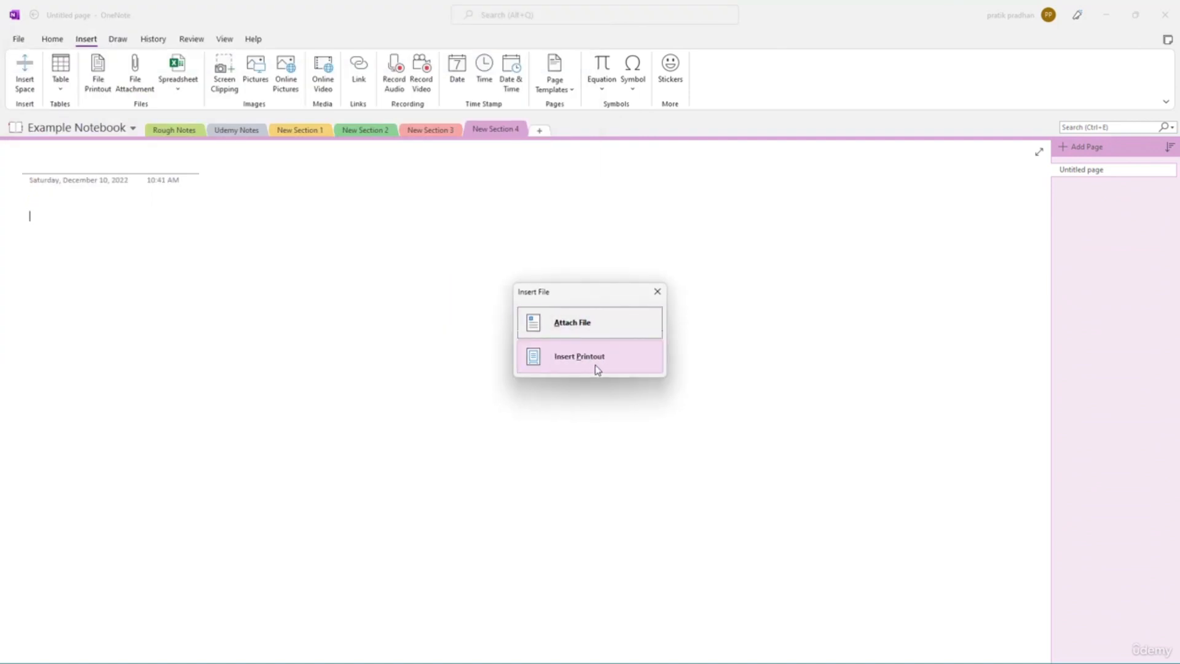
left_click(584, 323)
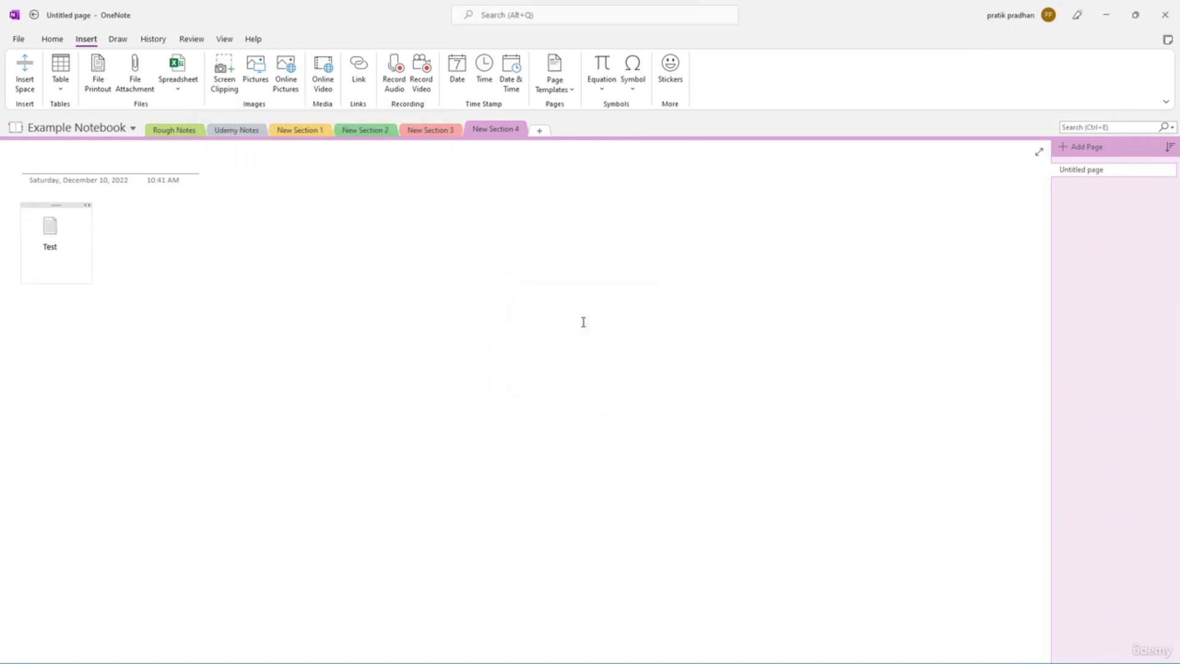
- Open the attached Test file from the page, accepting the attachment security warning
left_click(49, 230)
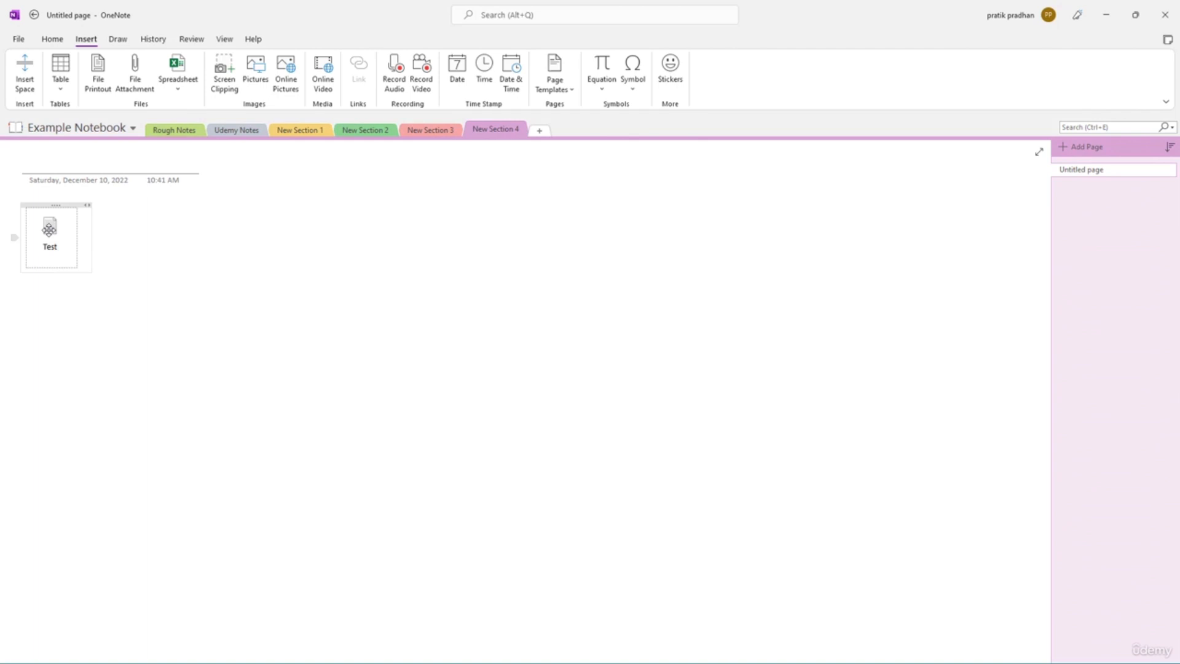
double_click(44, 231)
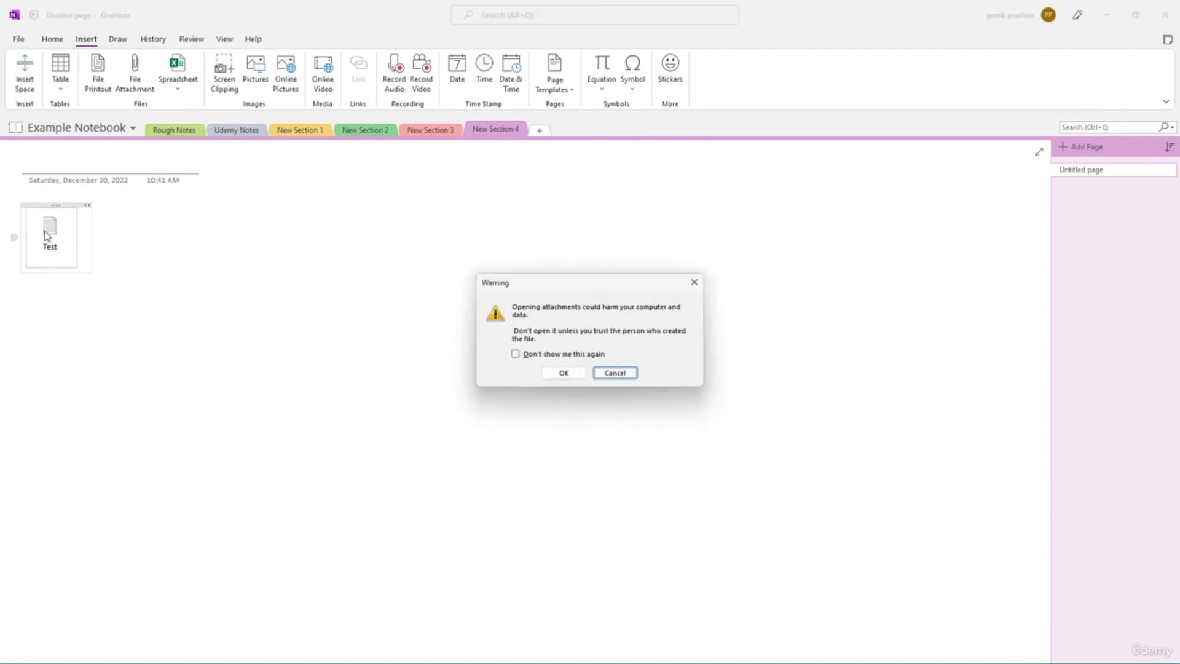
left_click(564, 373)
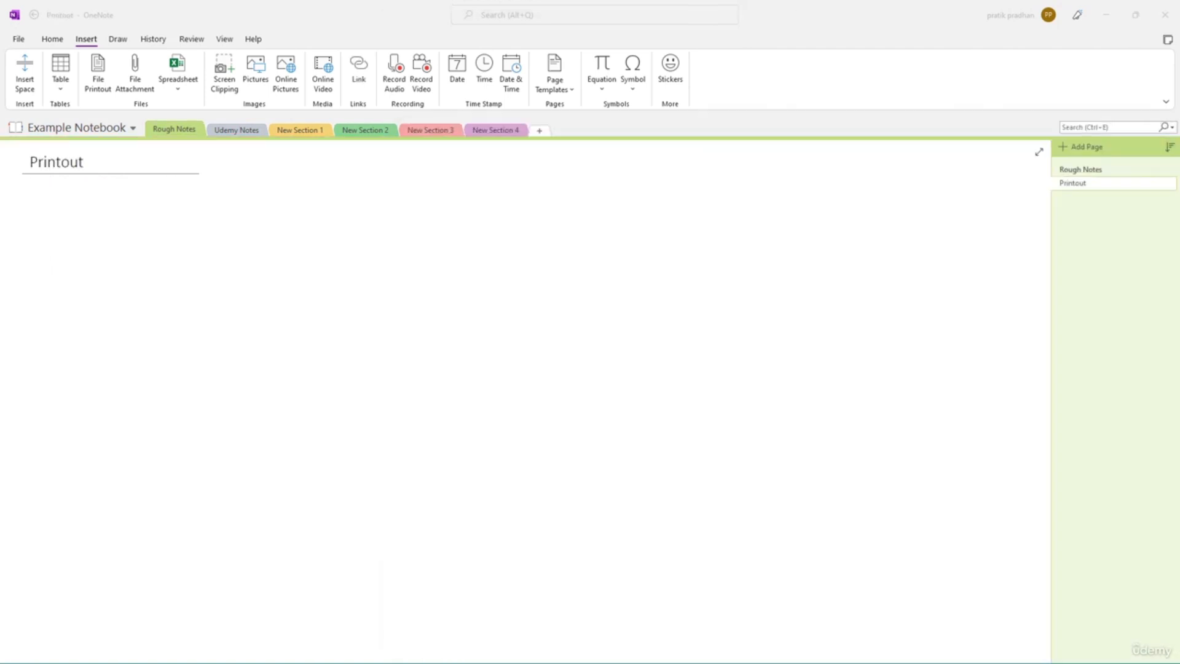
- Insert a copyright symbol (©) below the title of the Printout page in Rough Notes
left_click(26, 205)
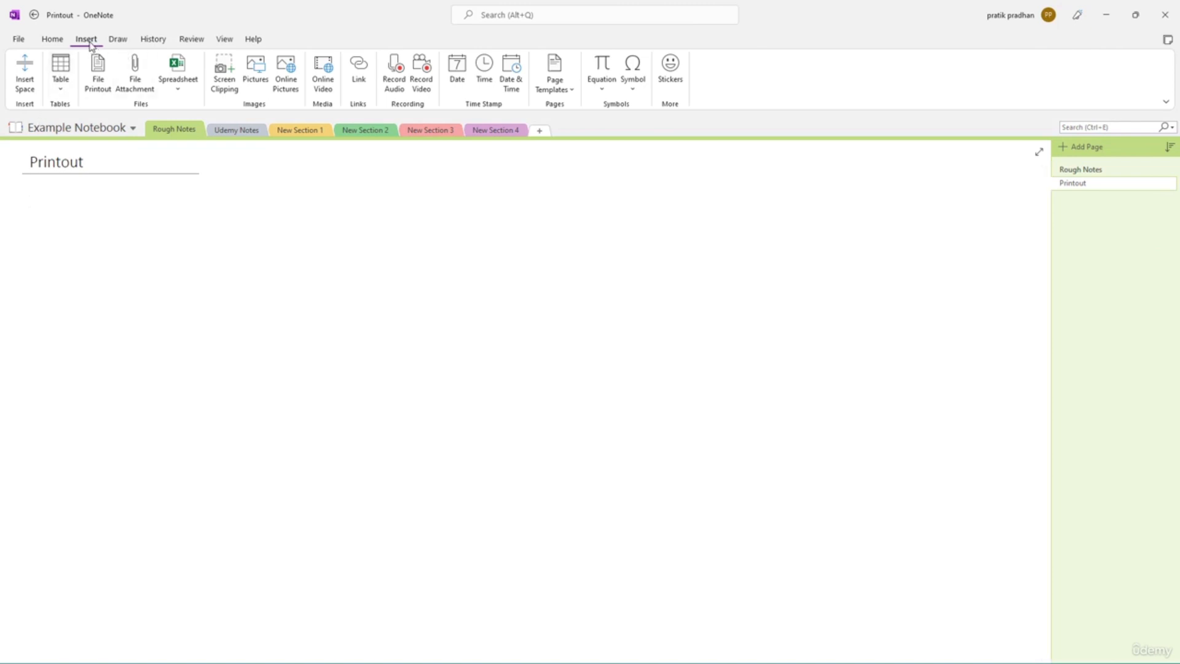
left_click(634, 81)
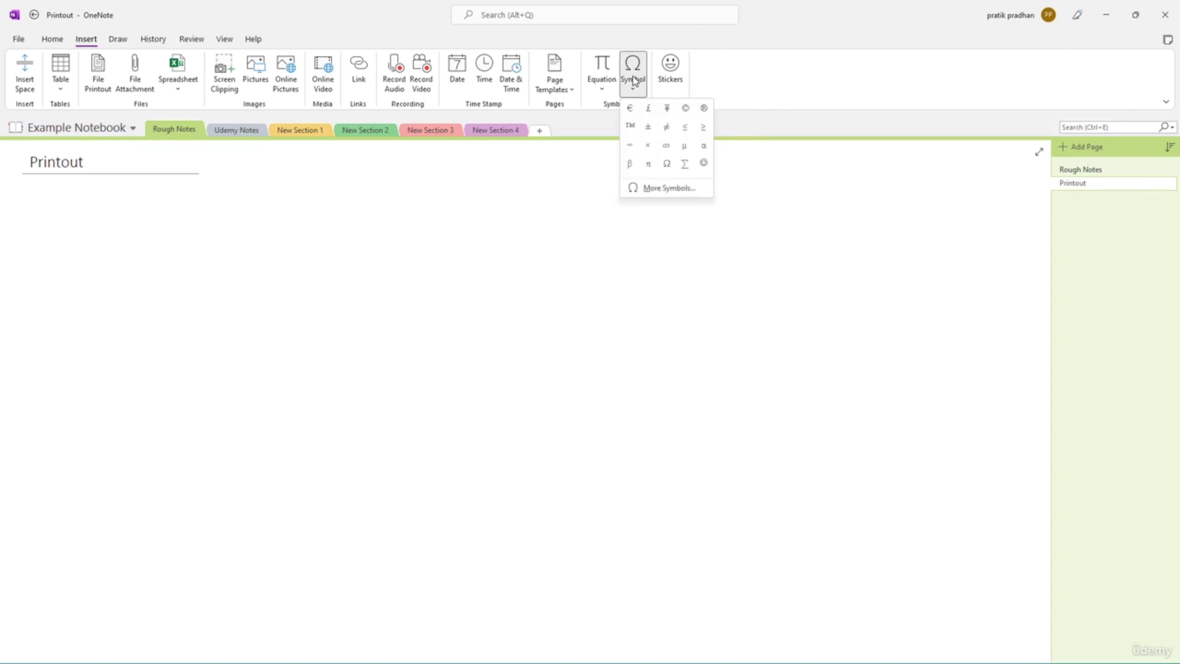
left_click(686, 109)
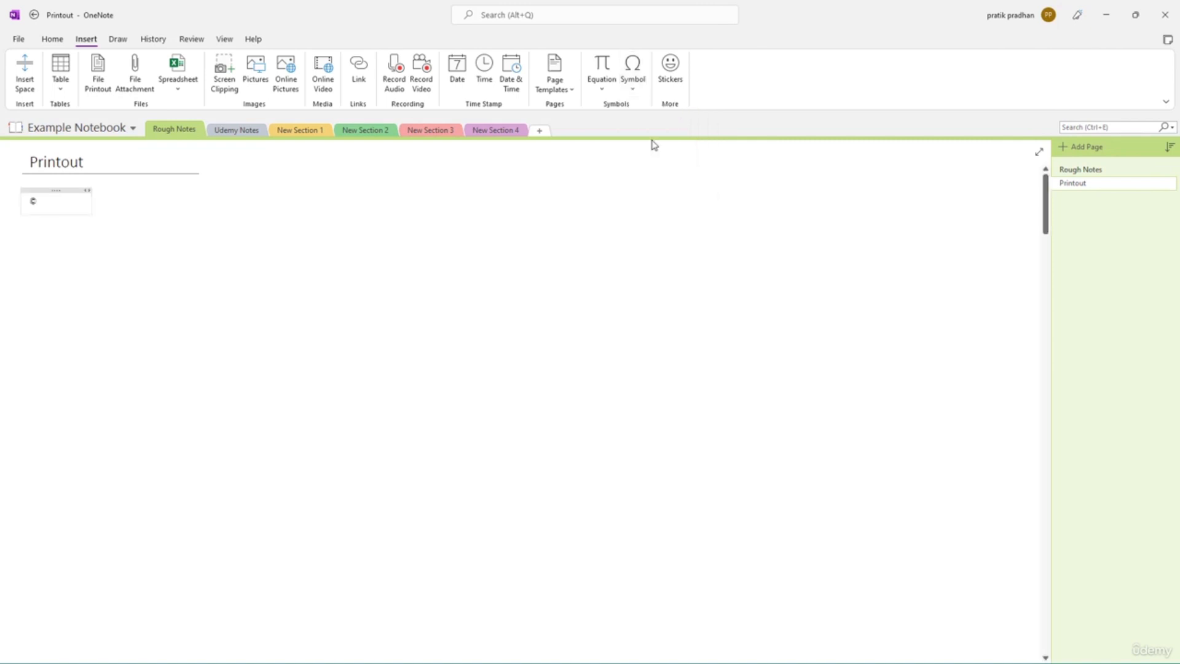
- Set the copyright symbol's font size to 72
left_click_drag(55, 198, 31, 204)
left_click(45, 201)
left_click(91, 171)
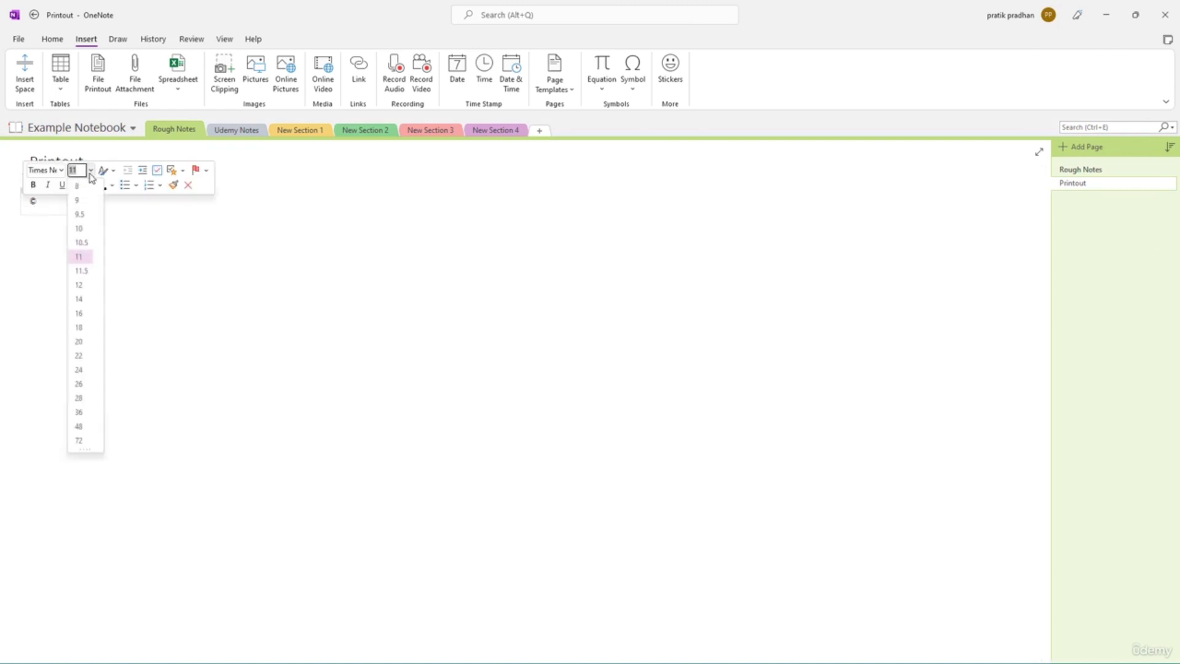
left_click(80, 439)
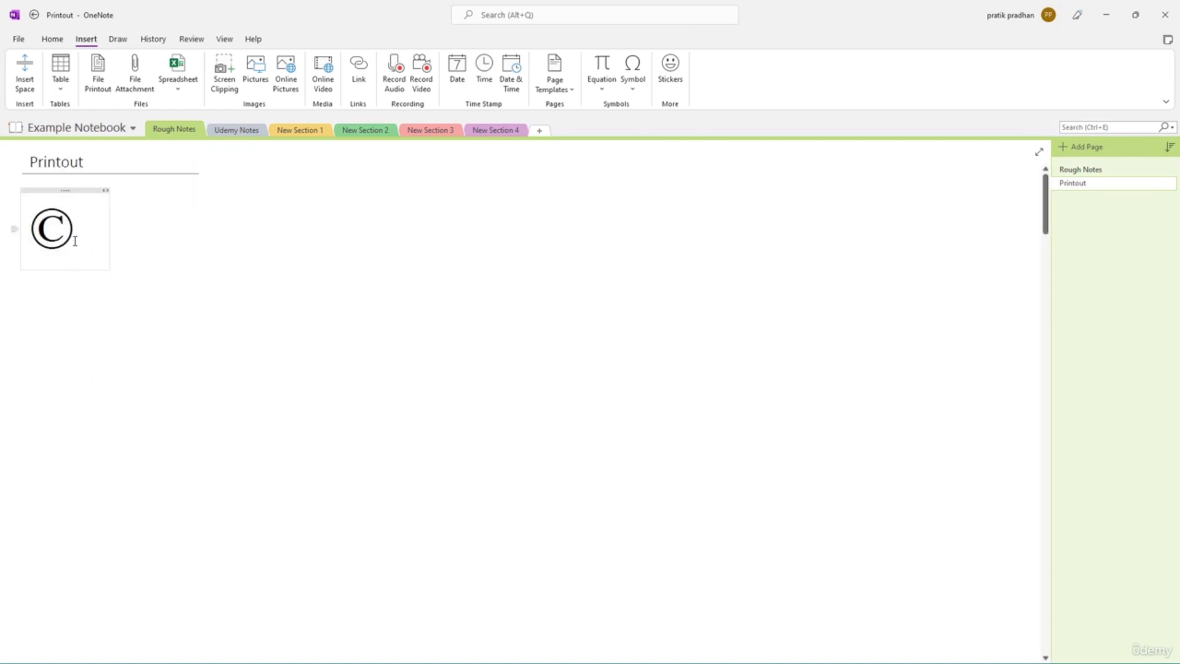
- Insert a trademark symbol (TM) directly after the copyright symbol
left_click(633, 86)
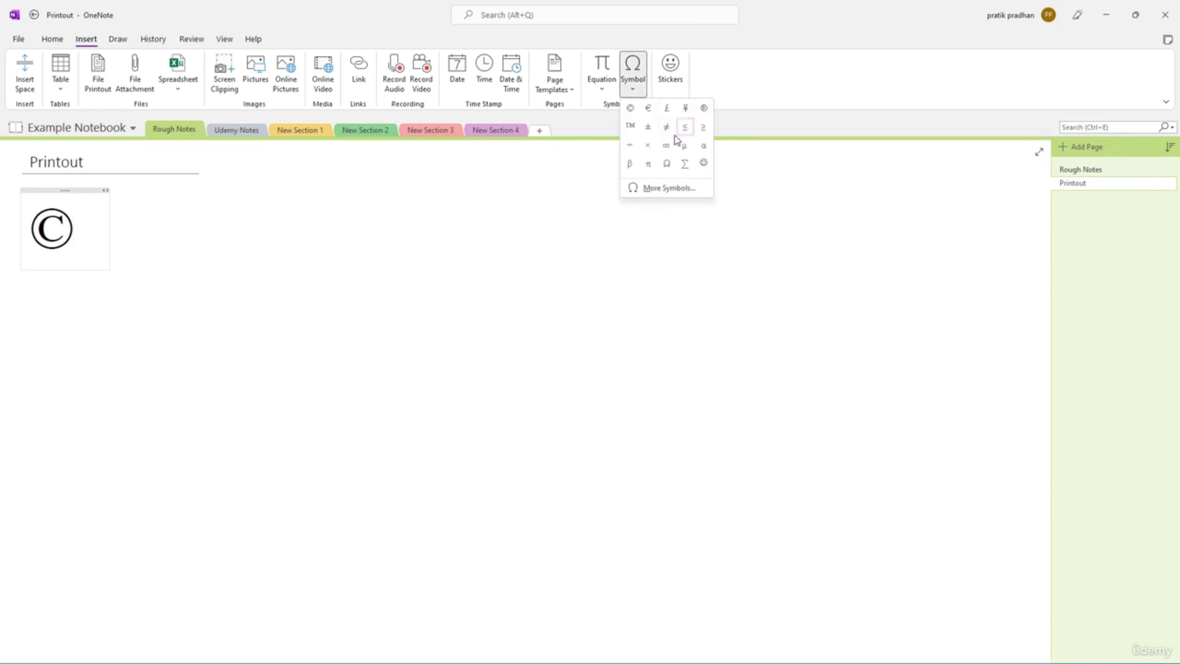
left_click(630, 126)
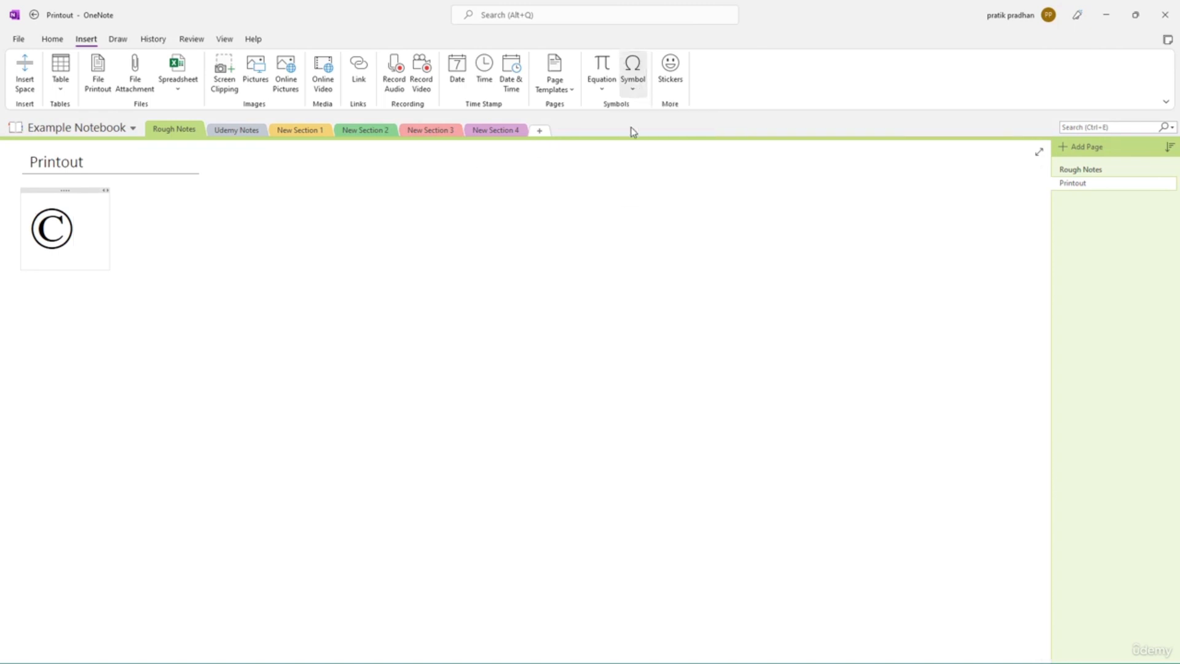
left_click(605, 92)
left_click(633, 92)
left_click(633, 93)
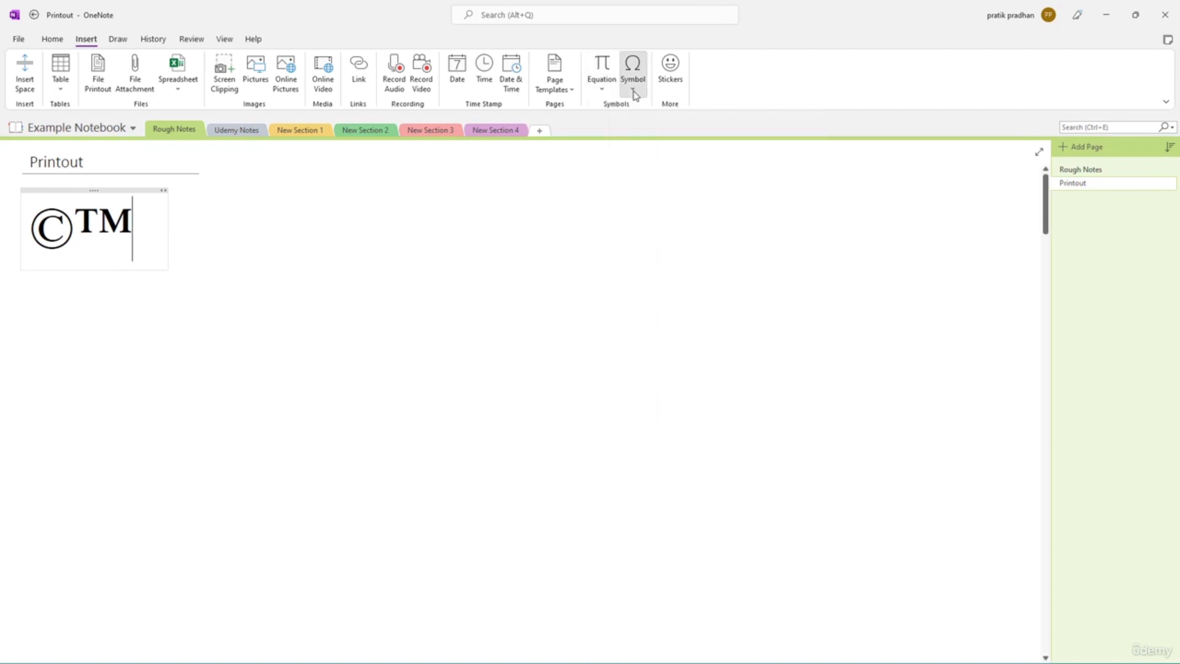
- Insert a smiley face after the trademark symbol, followed by the Wingdings telephone symbol (character code 40)
left_click(699, 172)
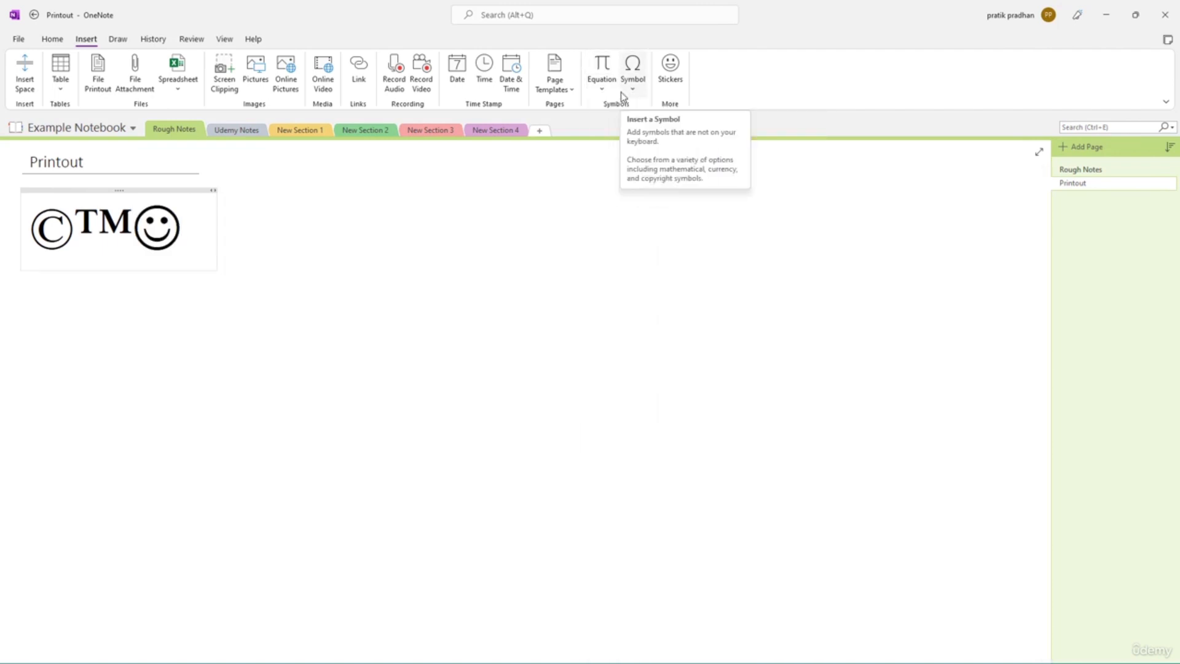
left_click(638, 89)
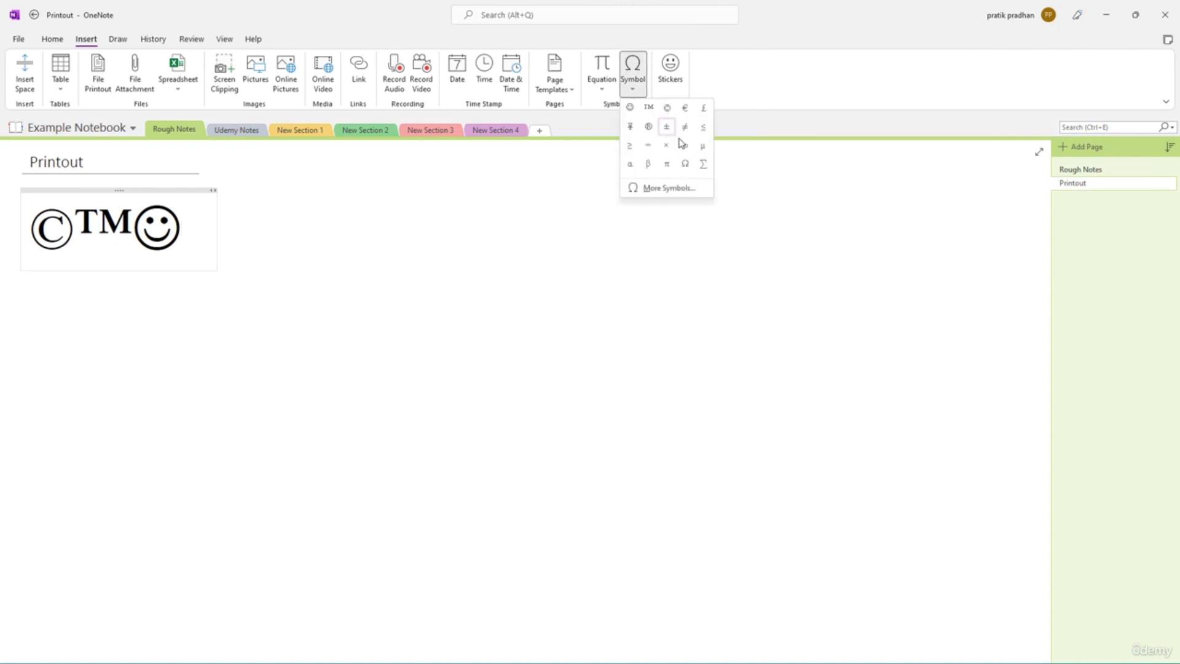
left_click(681, 192)
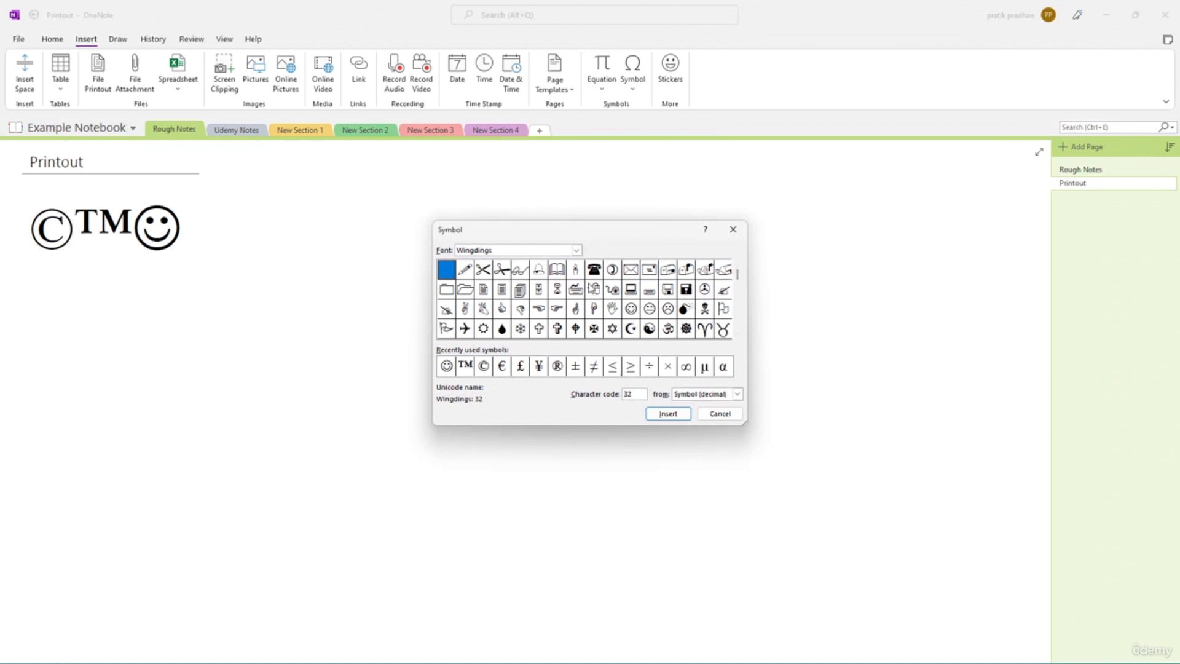
left_click(594, 269)
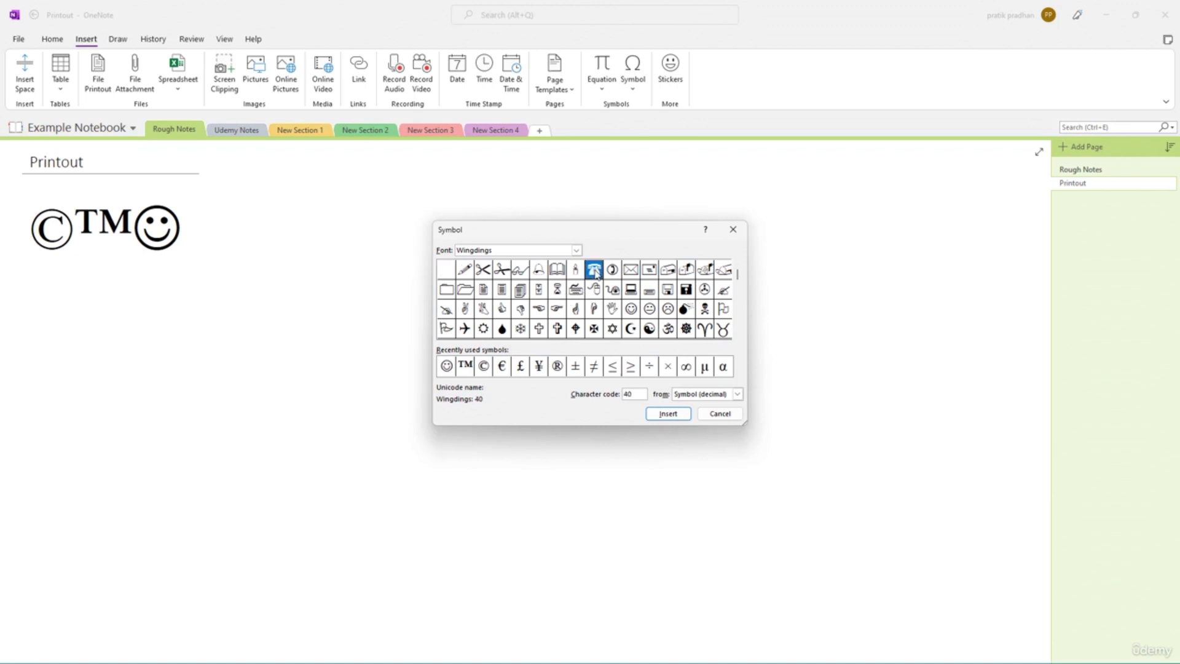
left_click(671, 414)
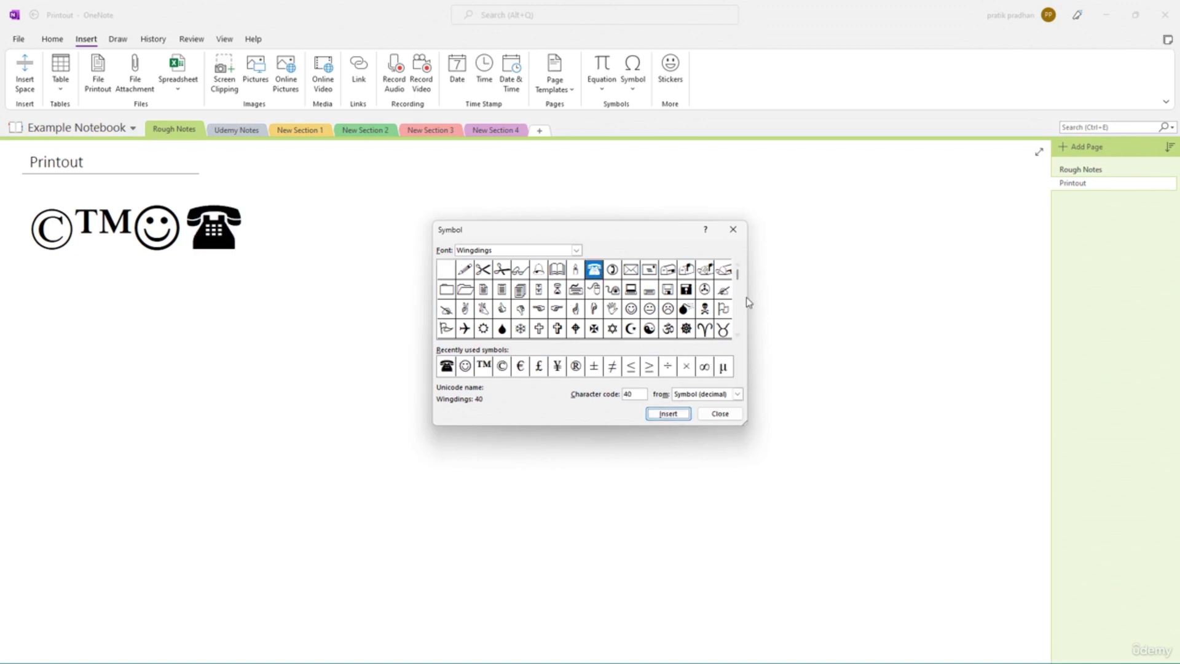
- Insert the Circled Number Twenty symbol (character code 2473) from the Sitka Text Semibold font after the telephone
left_click_drag(738, 271, 740, 316)
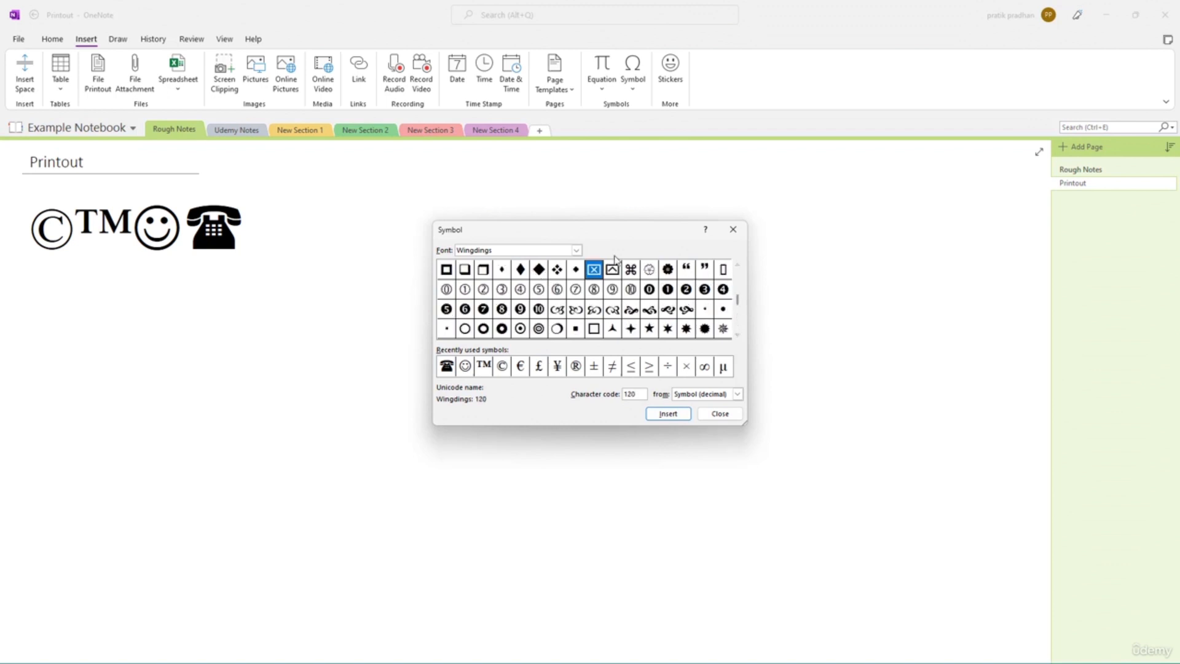
left_click(577, 250)
scroll(513, 286, "up", 5)
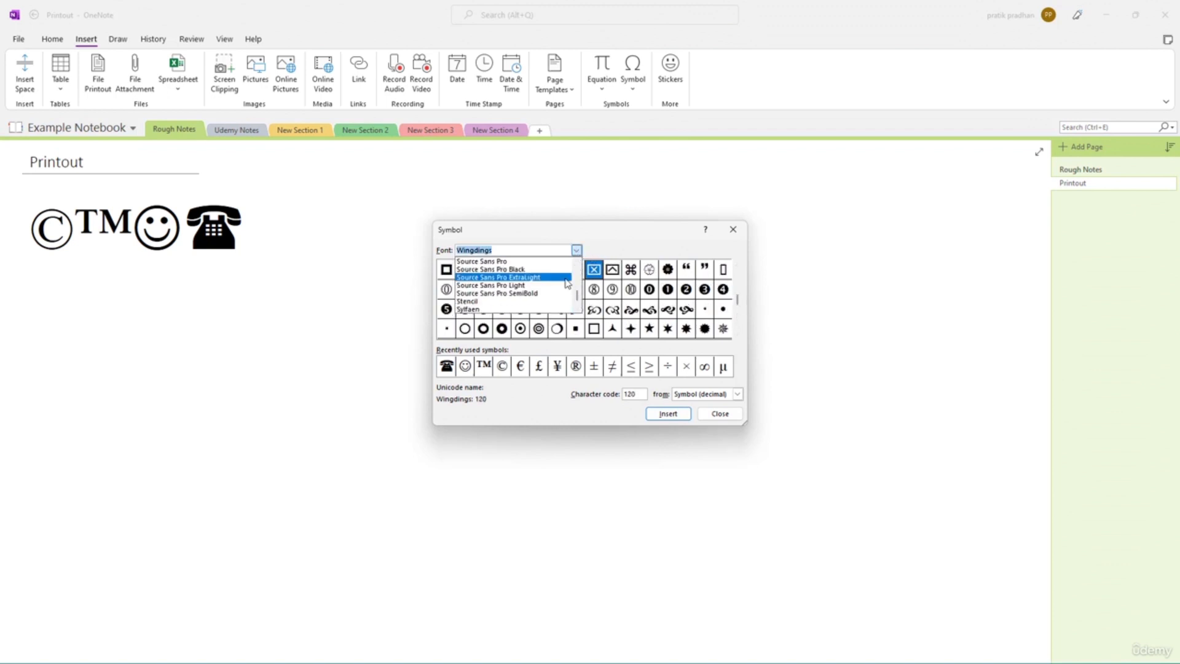
left_click(485, 303)
left_click_drag(740, 283, 742, 331)
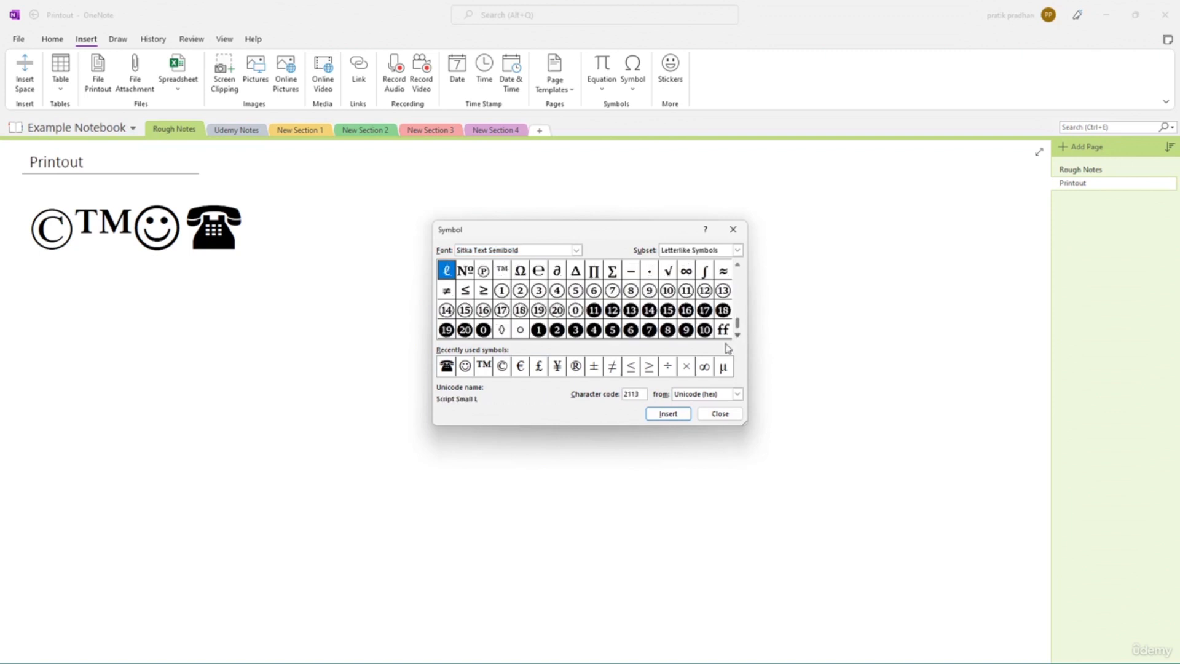
left_click(559, 311)
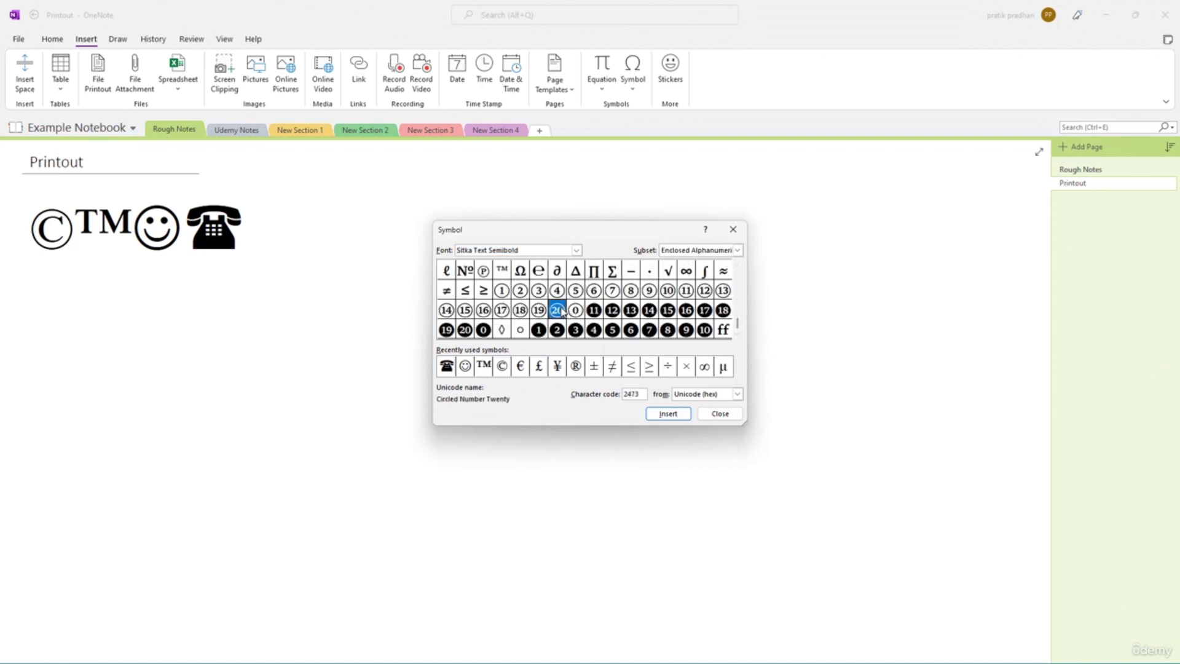
left_click(676, 414)
- Insert the New Sheqel Sign (character code 20AA) from the Segoe UI Variable Display Semib font's Currency Symbols subset
left_click(577, 250)
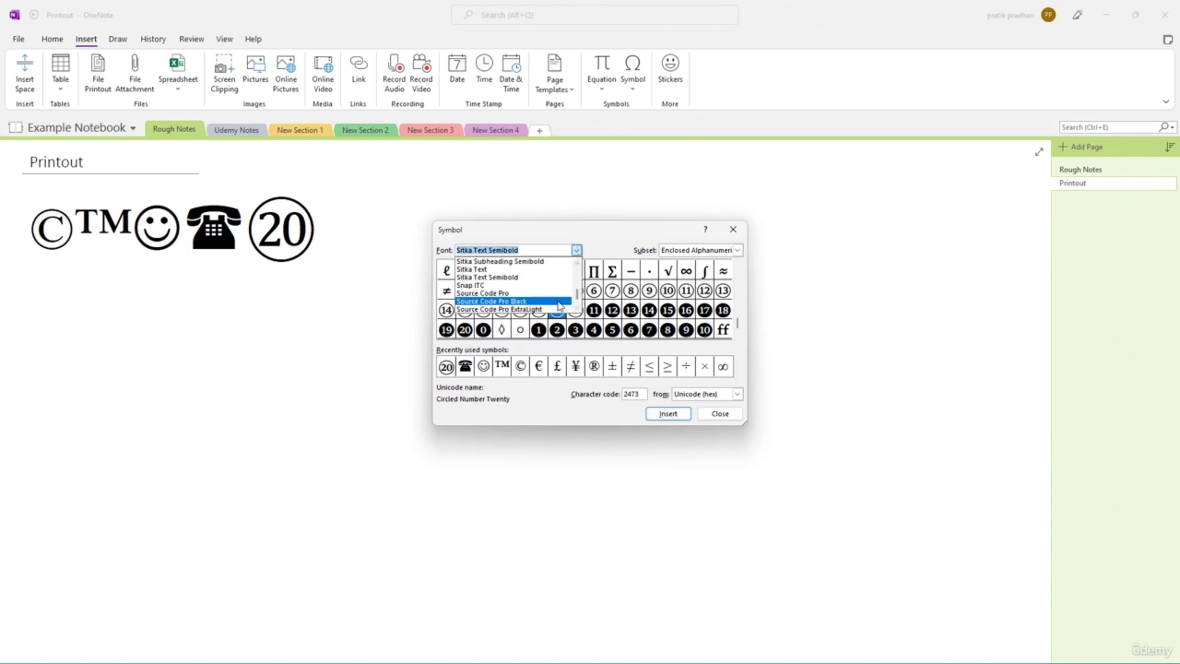
scroll(567, 288, "up", 3)
left_click(566, 286)
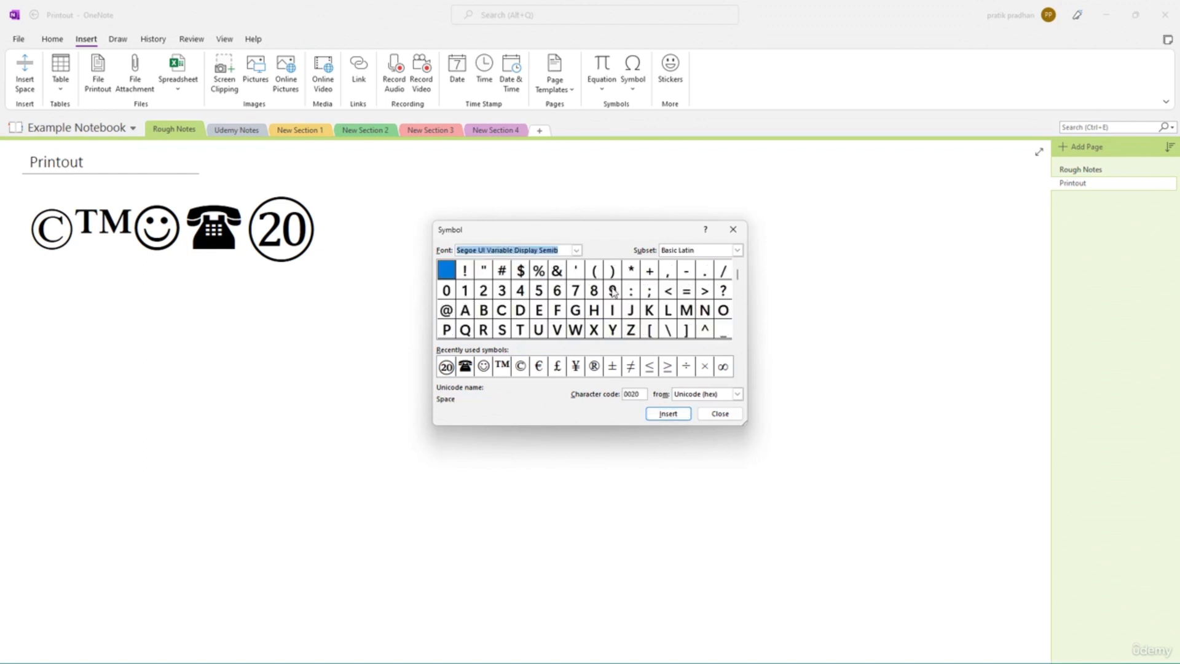
scroll(740, 320, "down", 10)
scroll(741, 329, "down", 15)
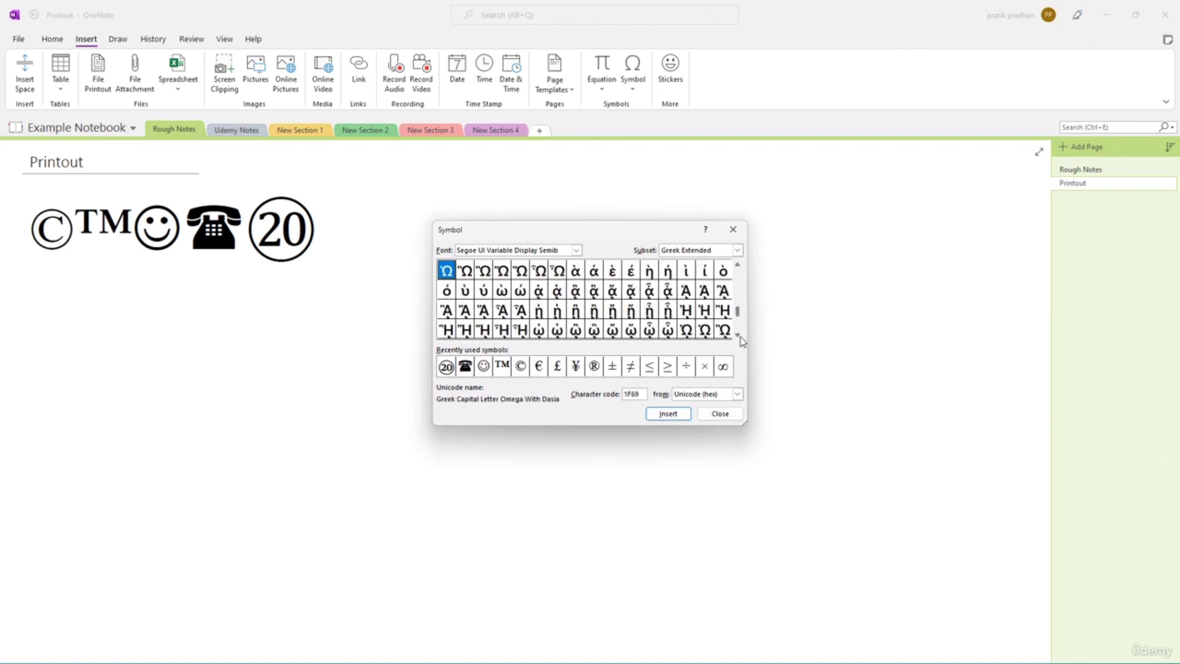
scroll(741, 332, "down", 7)
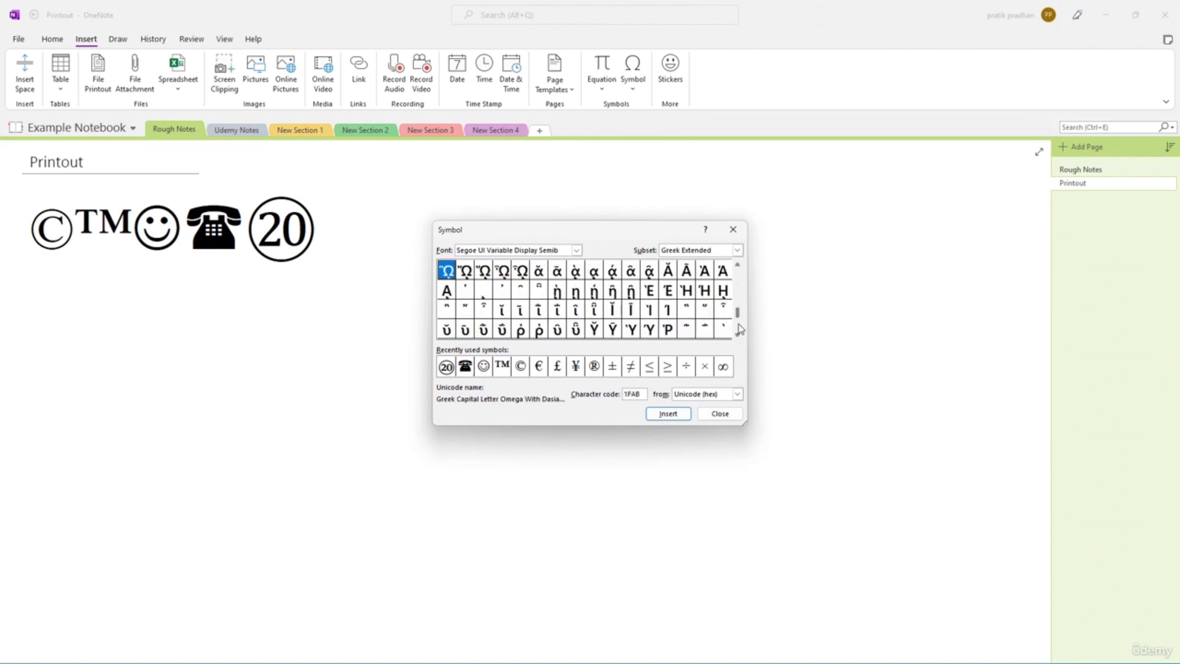
scroll(741, 334, "down", 1)
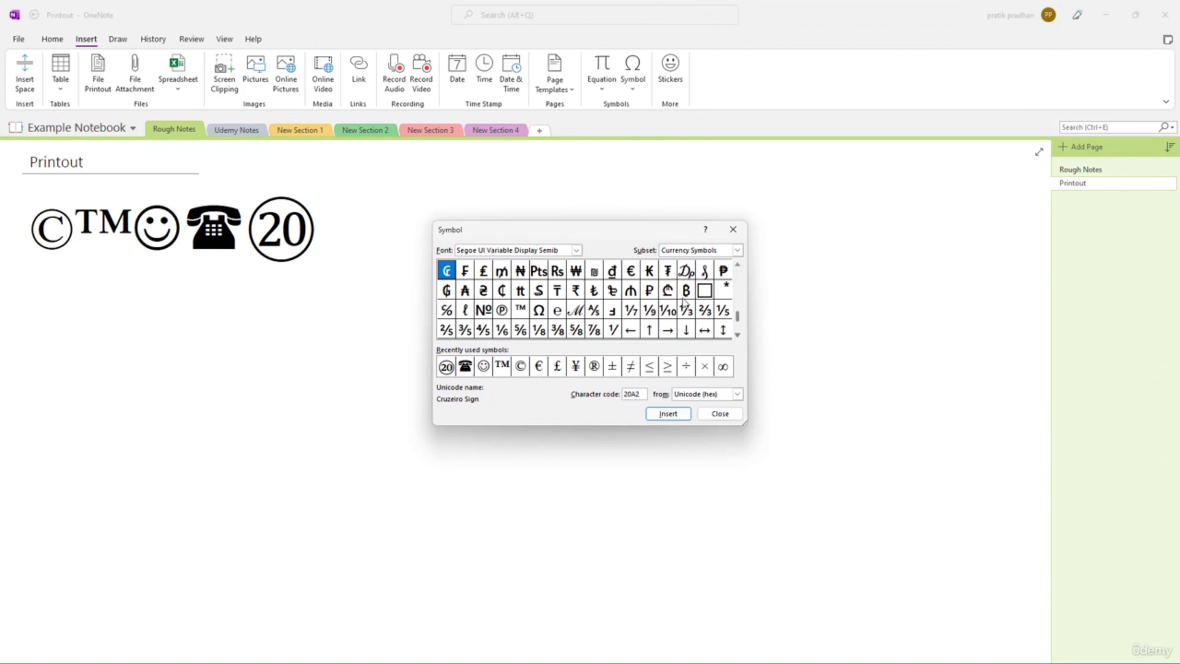
left_click(594, 271)
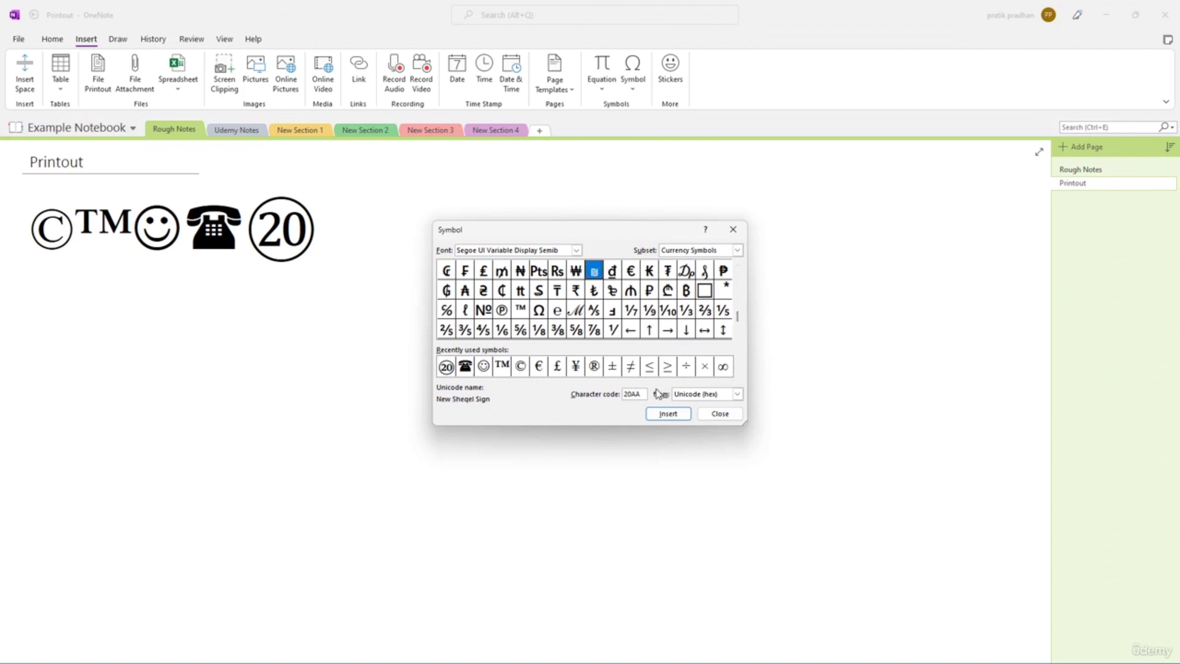
left_click(667, 415)
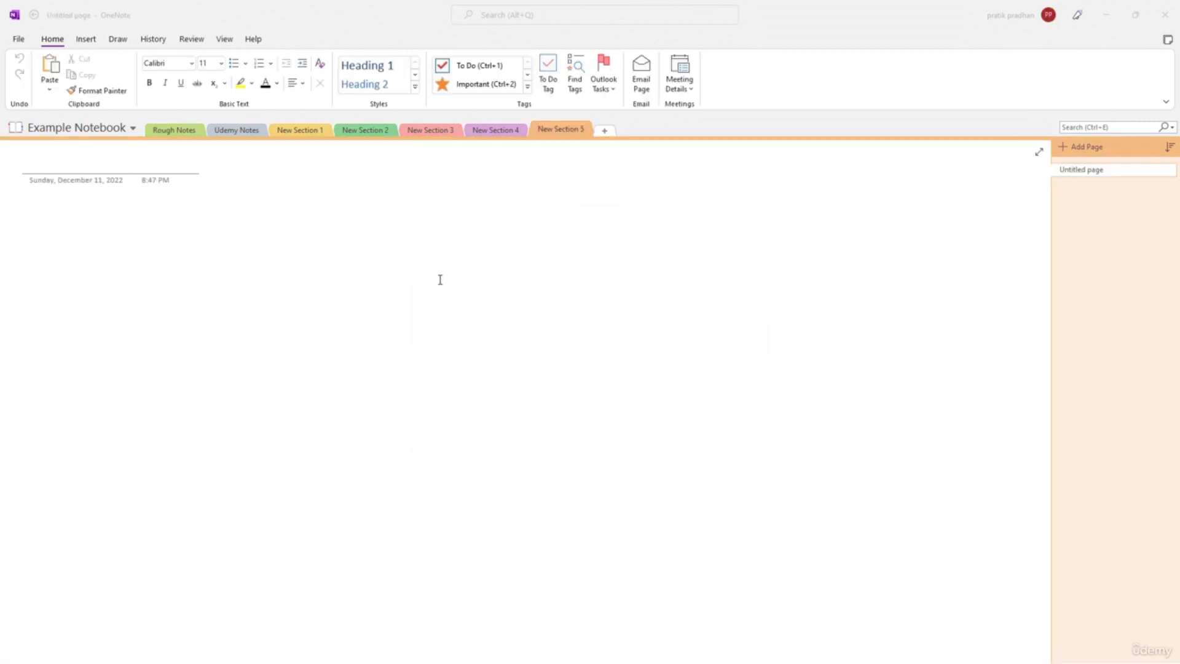
- Record an audio clip below the date on the untitled page in New Section 5, pausing and resuming once before stopping
left_click(34, 208)
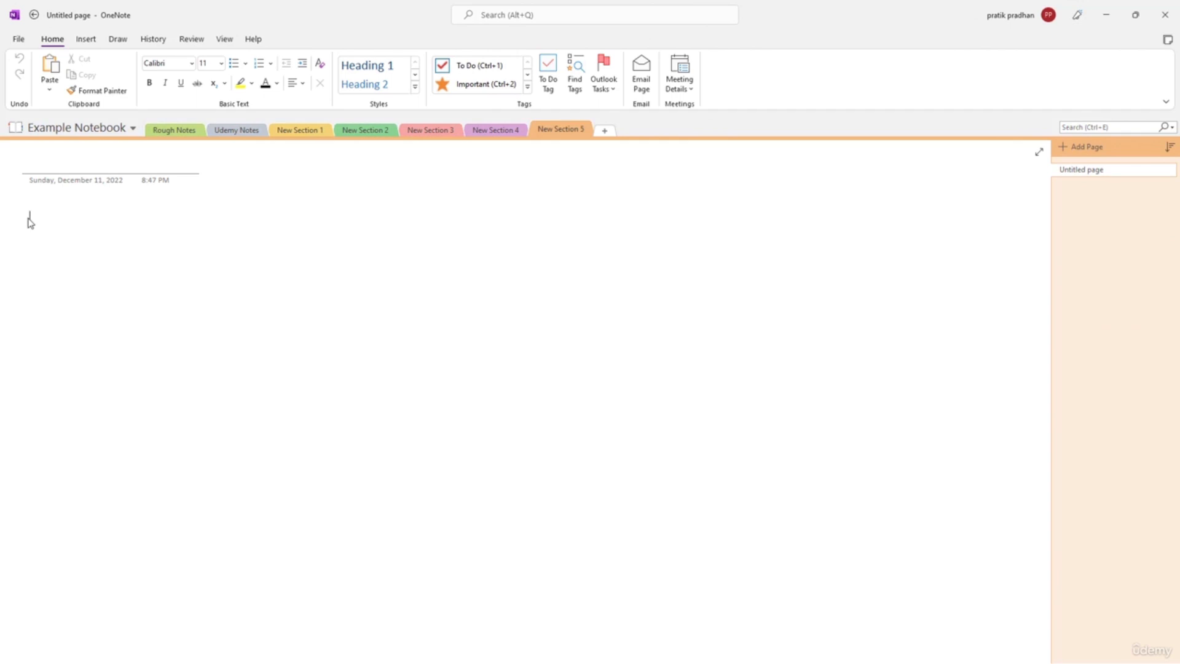
left_click(87, 41)
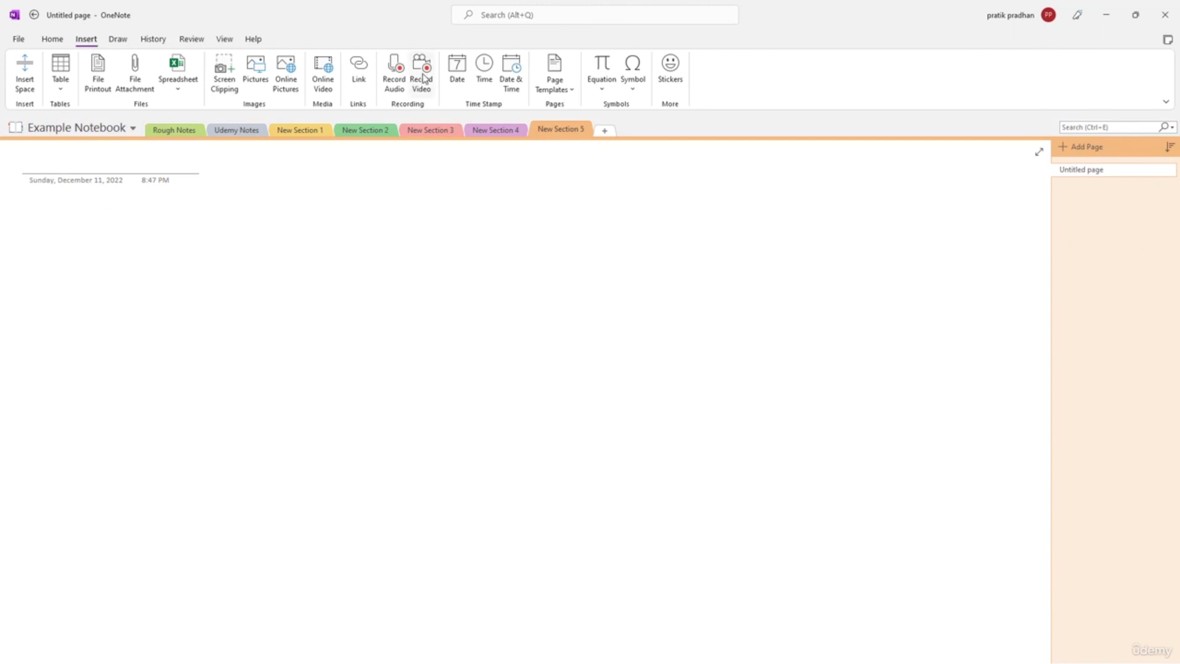
left_click(392, 79)
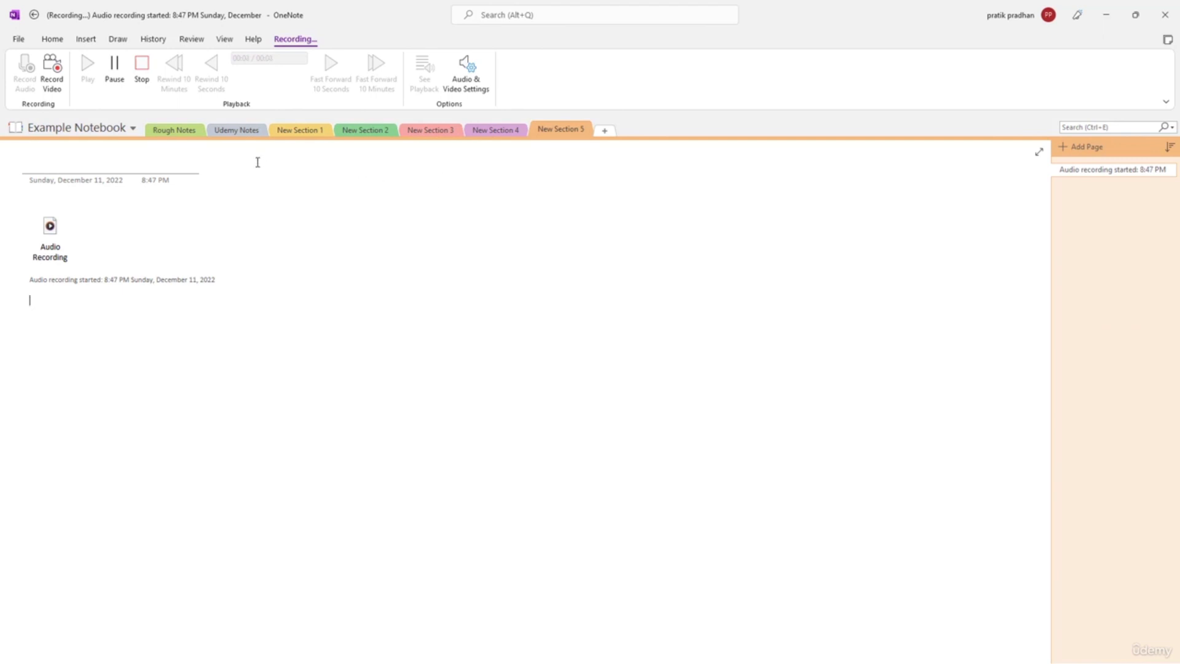
left_click(115, 67)
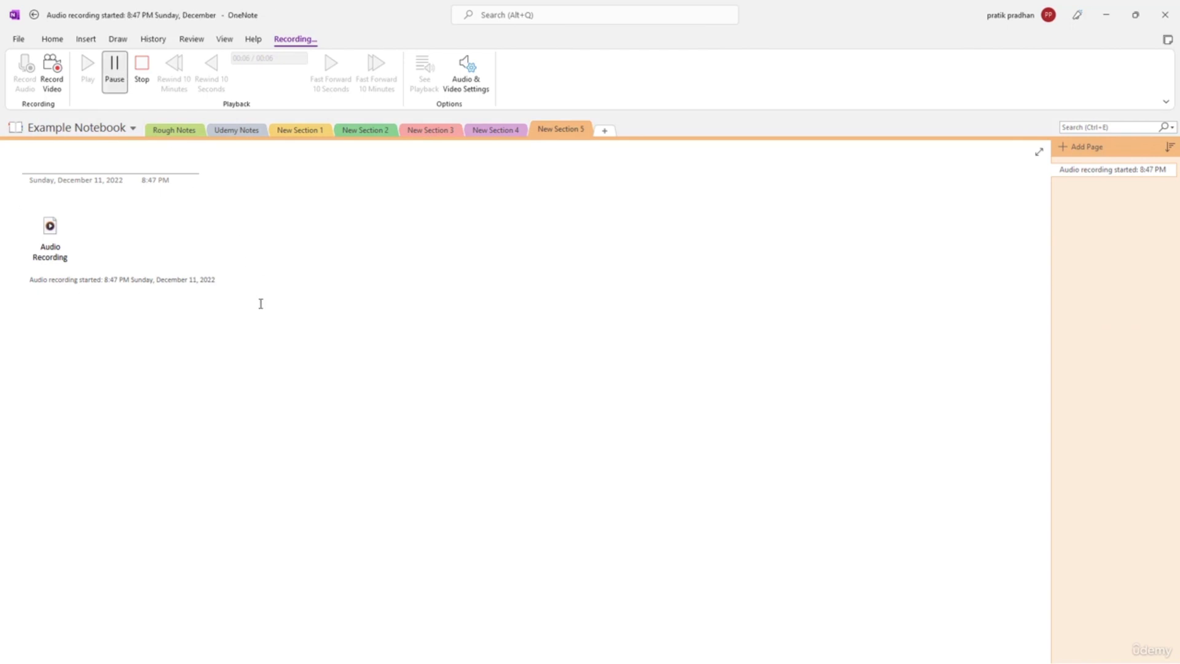
left_click(115, 67)
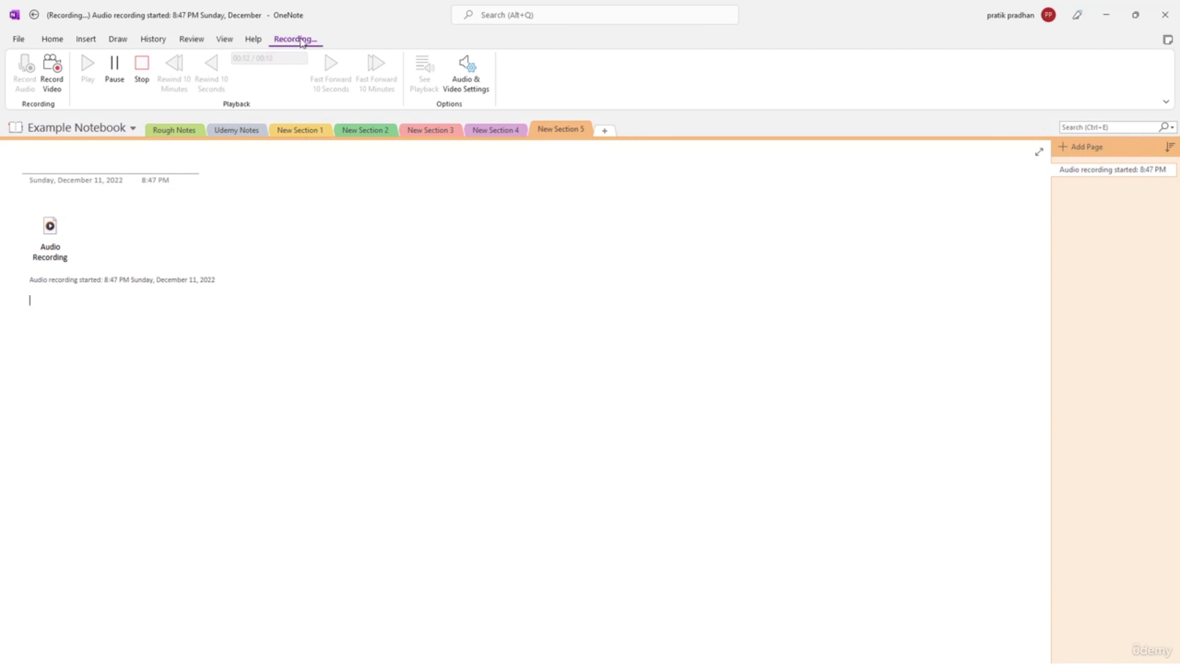
left_click(142, 64)
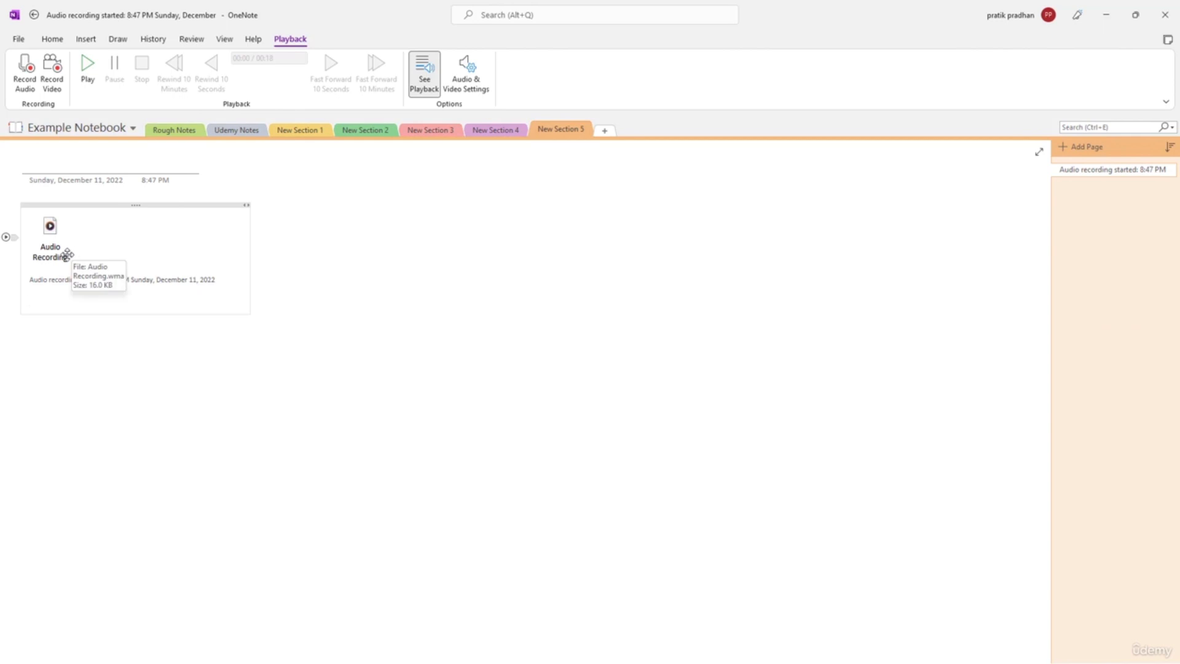
- Play back the audio recording on the page, pausing and resuming it, and stop the playback
left_click(55, 232)
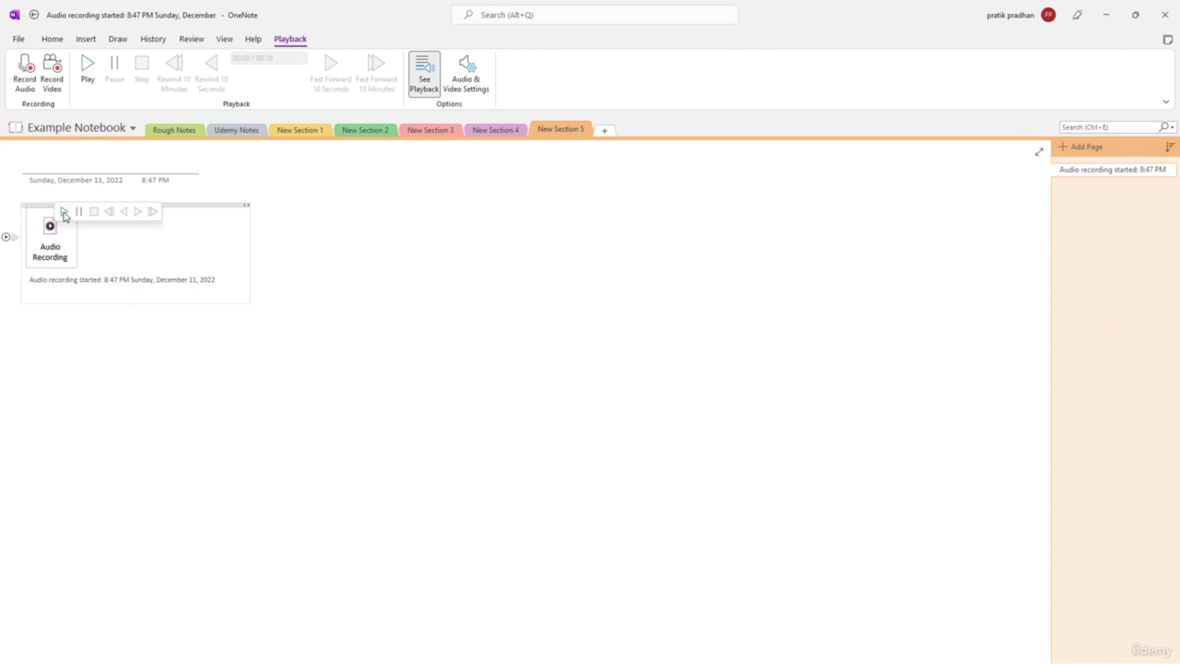
left_click(64, 211)
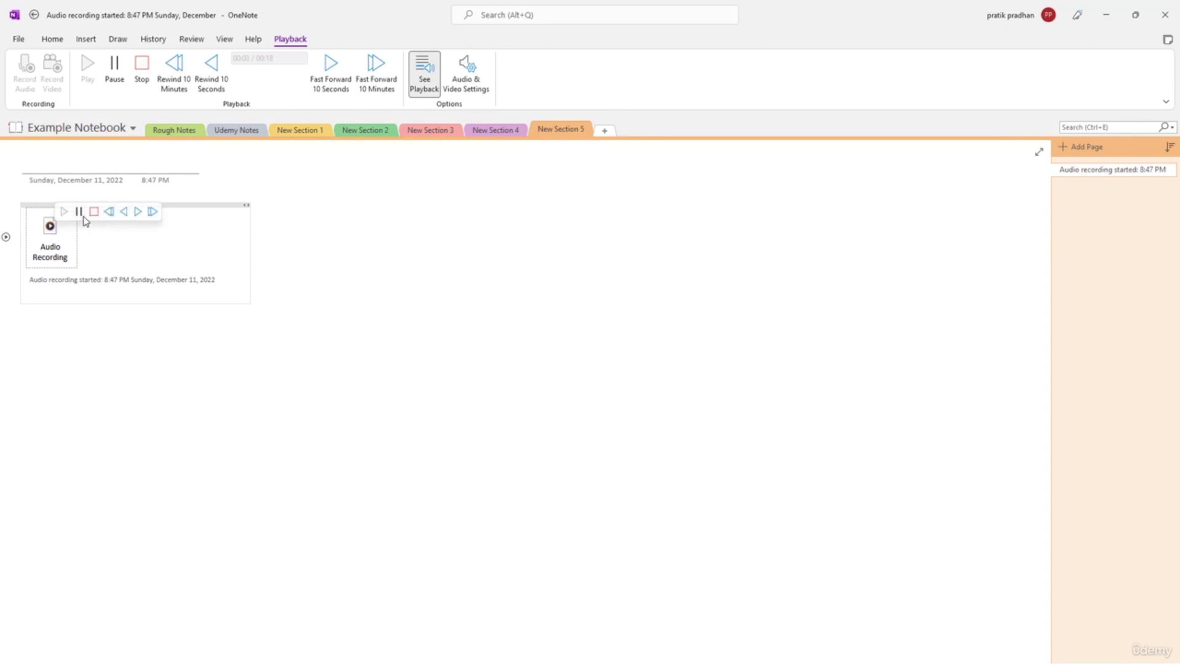
left_click(80, 213)
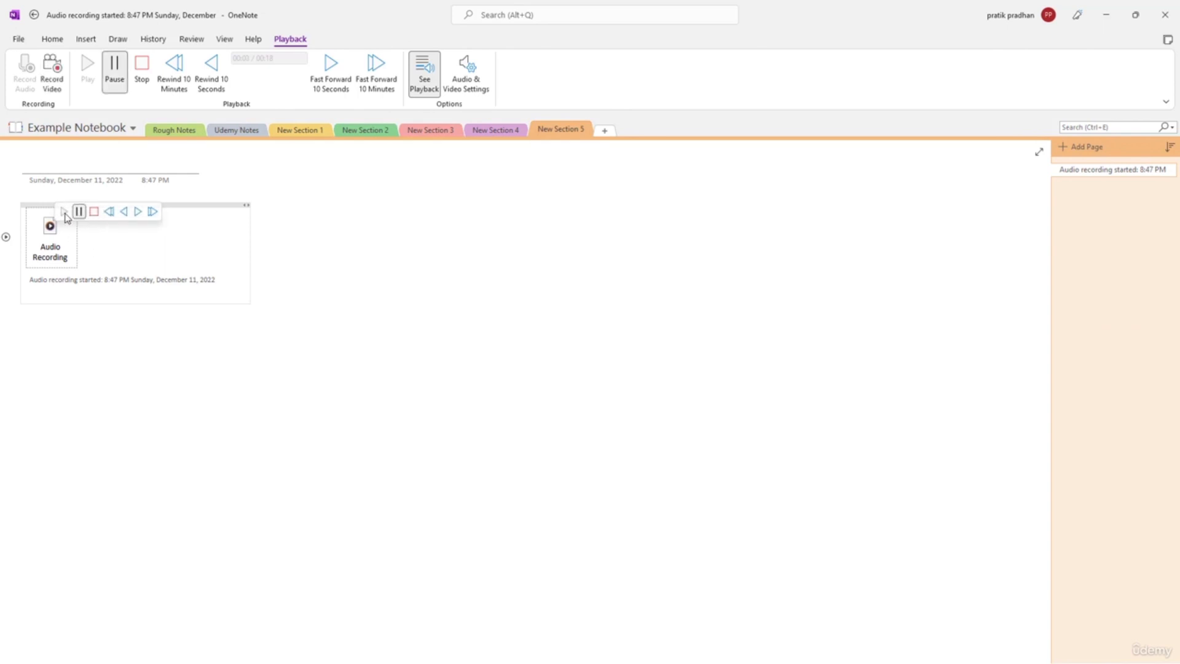
left_click(79, 212)
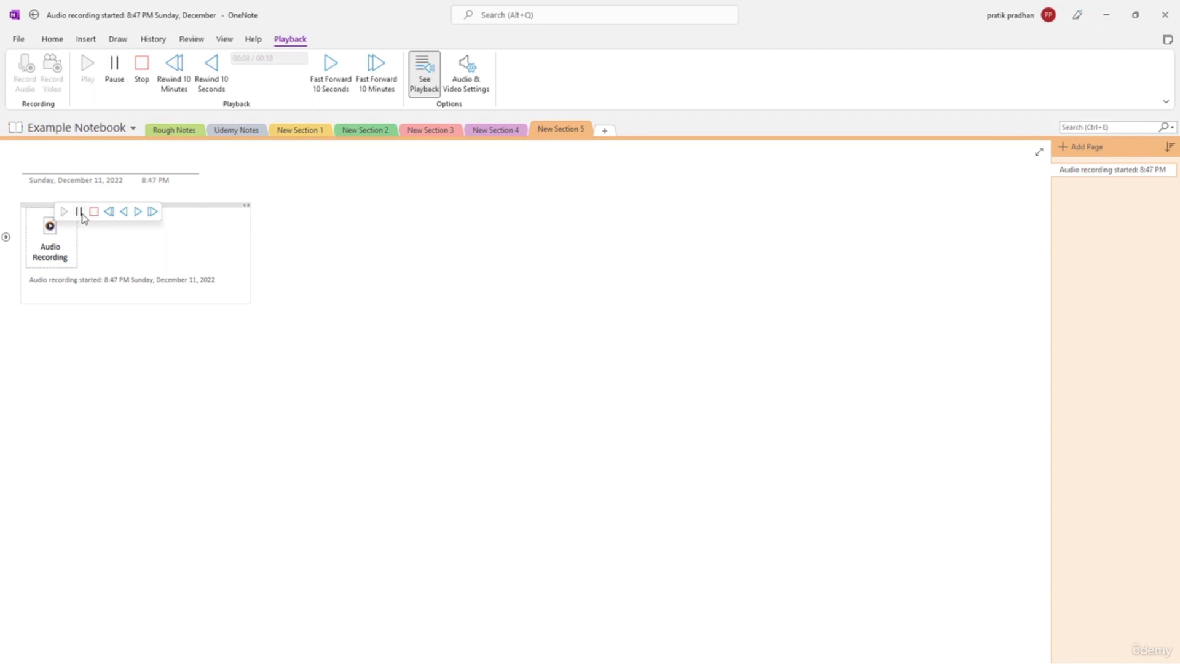
left_click(80, 212)
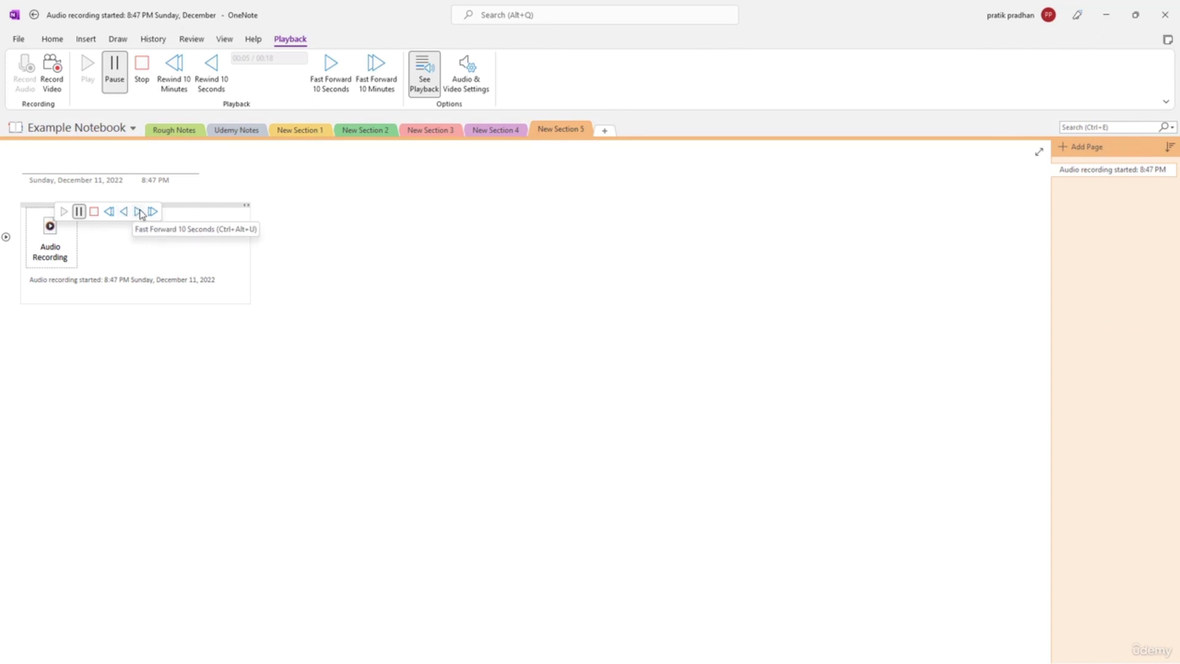
left_click(94, 211)
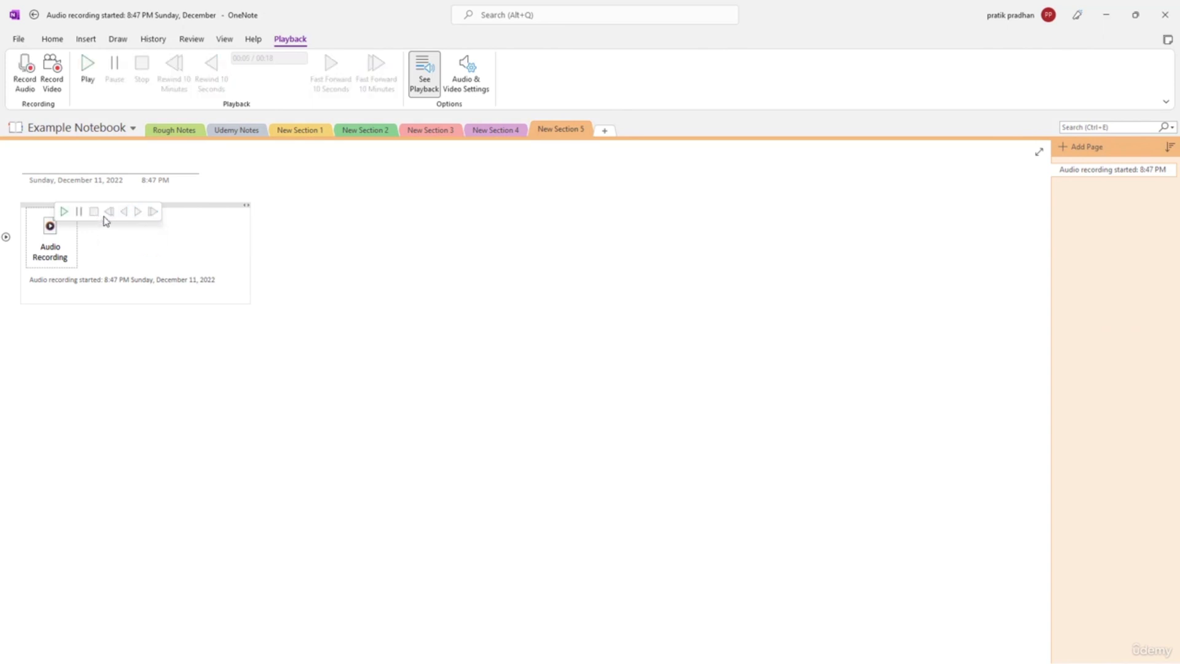
left_click(413, 347)
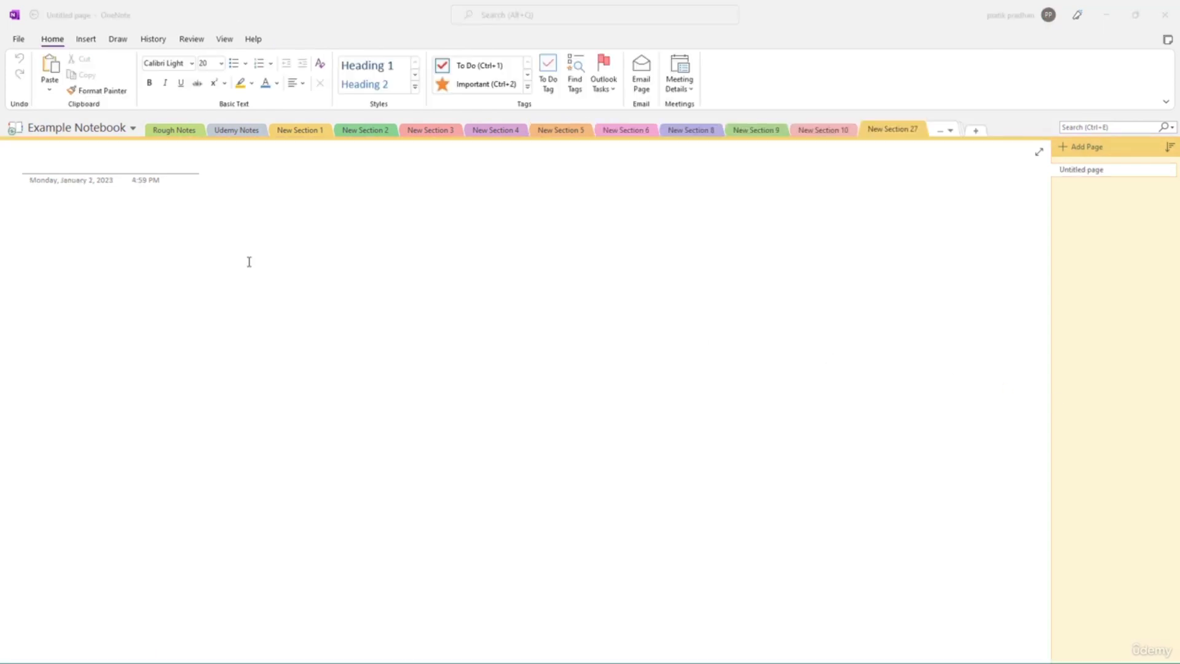
- Record a video clip below the date on the untitled page in New Section 27, pausing it once before stopping
left_click(33, 210)
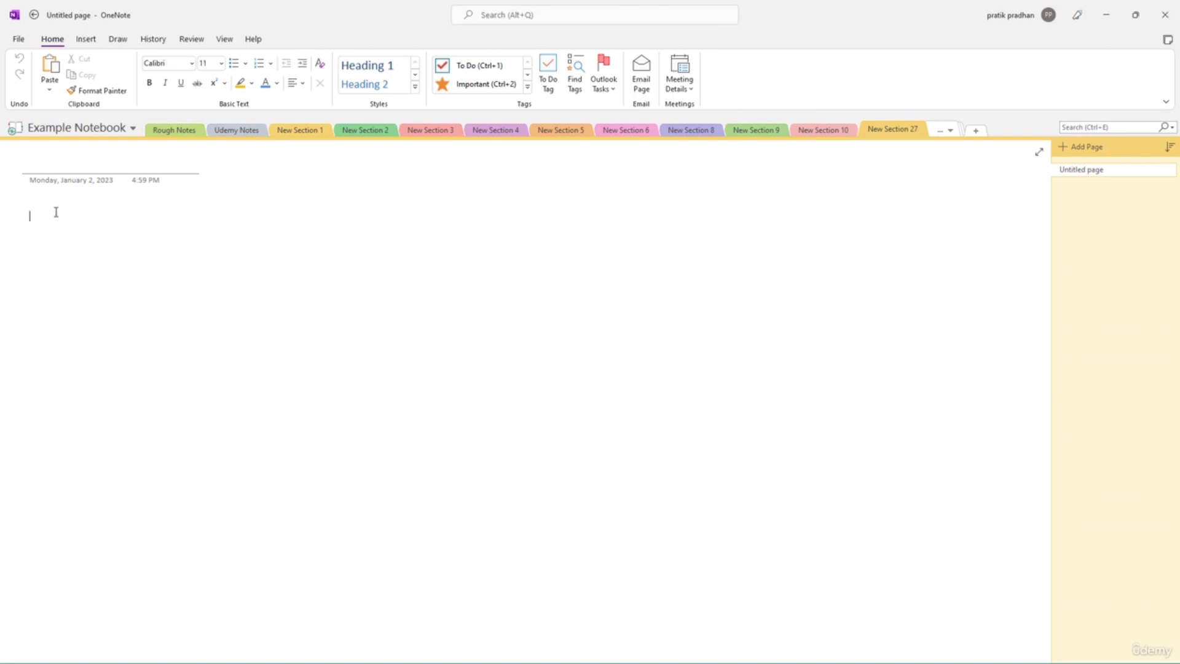
left_click(93, 43)
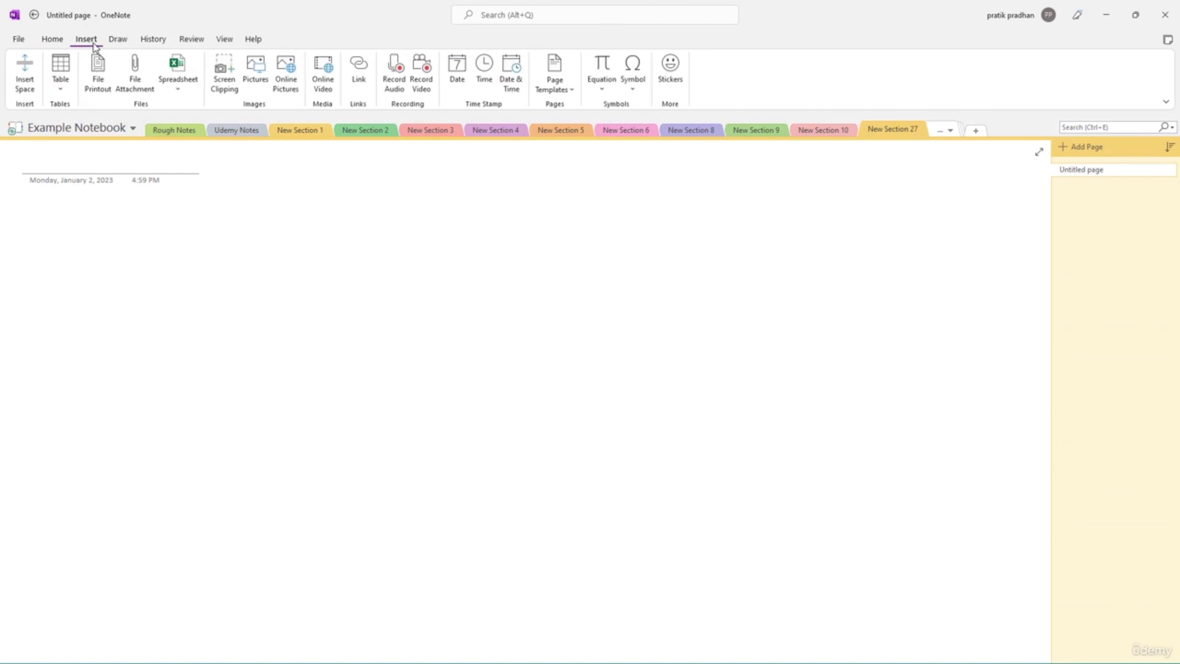
left_click(421, 85)
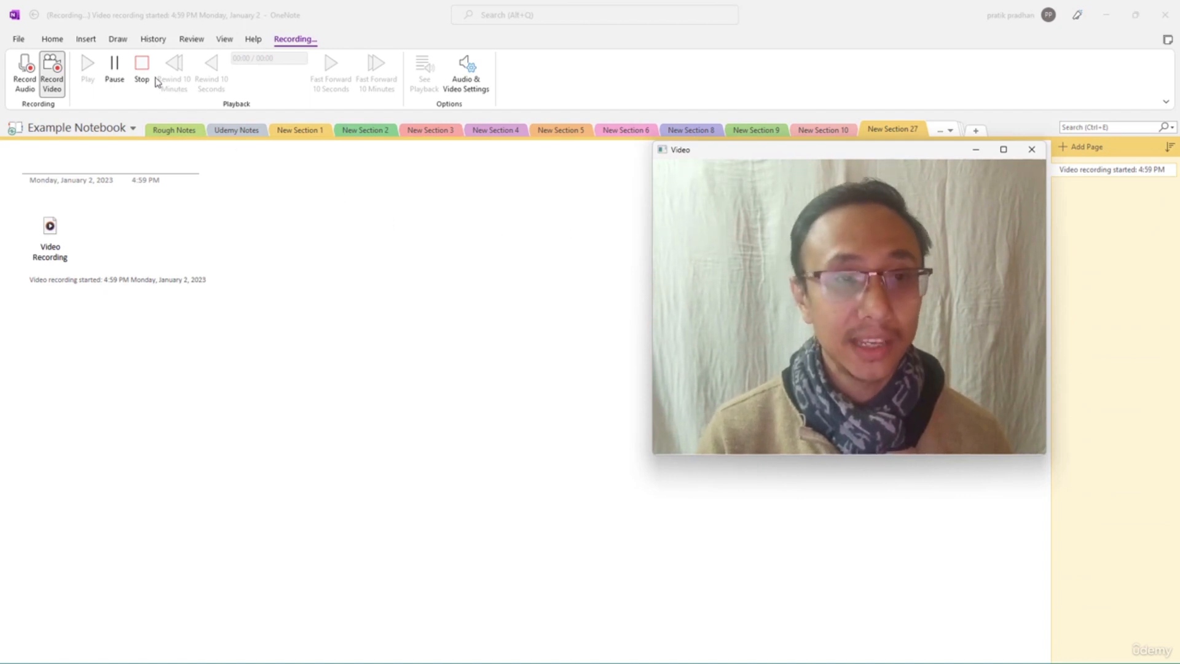
left_click(116, 67)
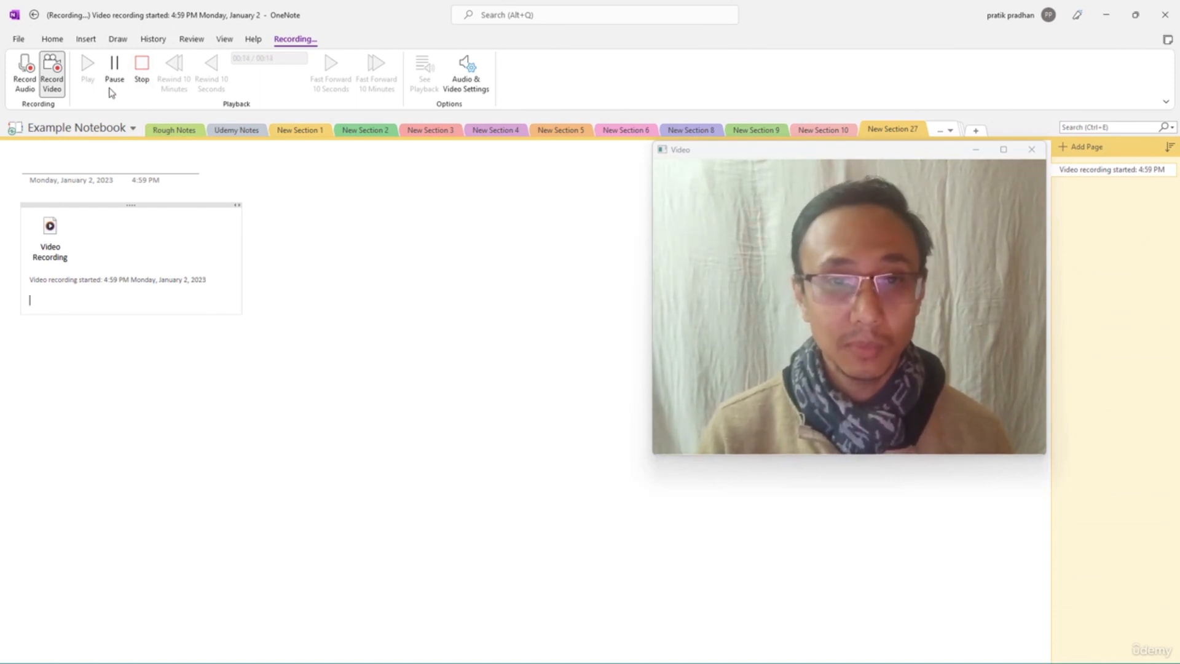
left_click(142, 69)
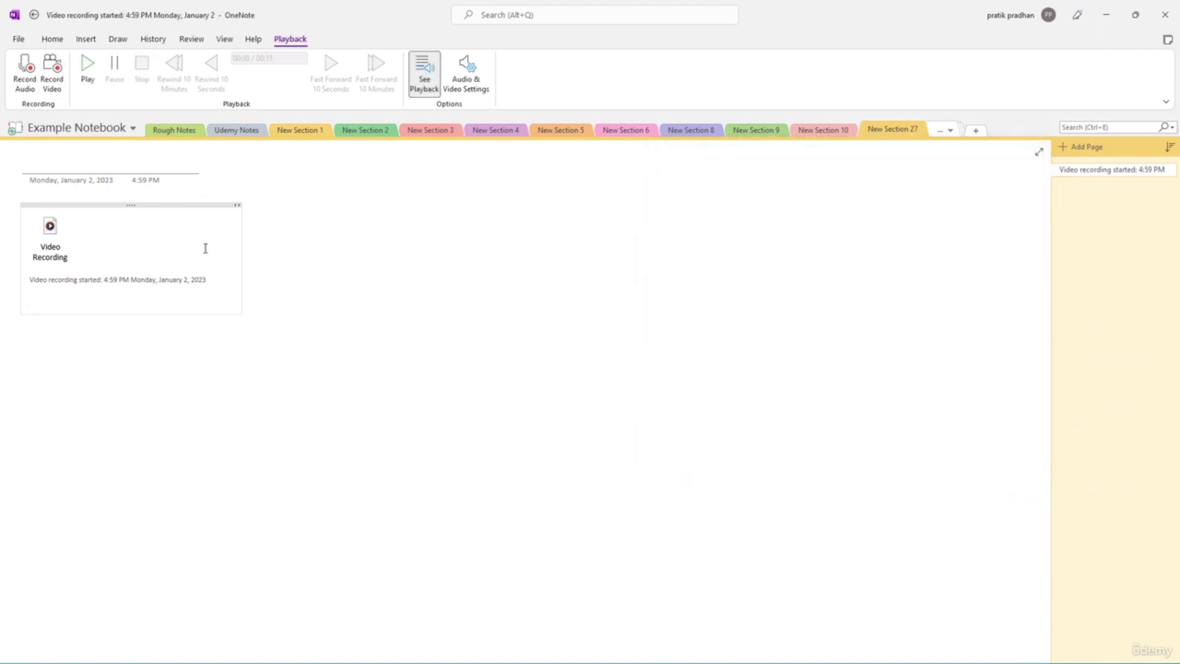
- Play back the video recording on the New Section 27 page and close its video window
left_click(49, 227)
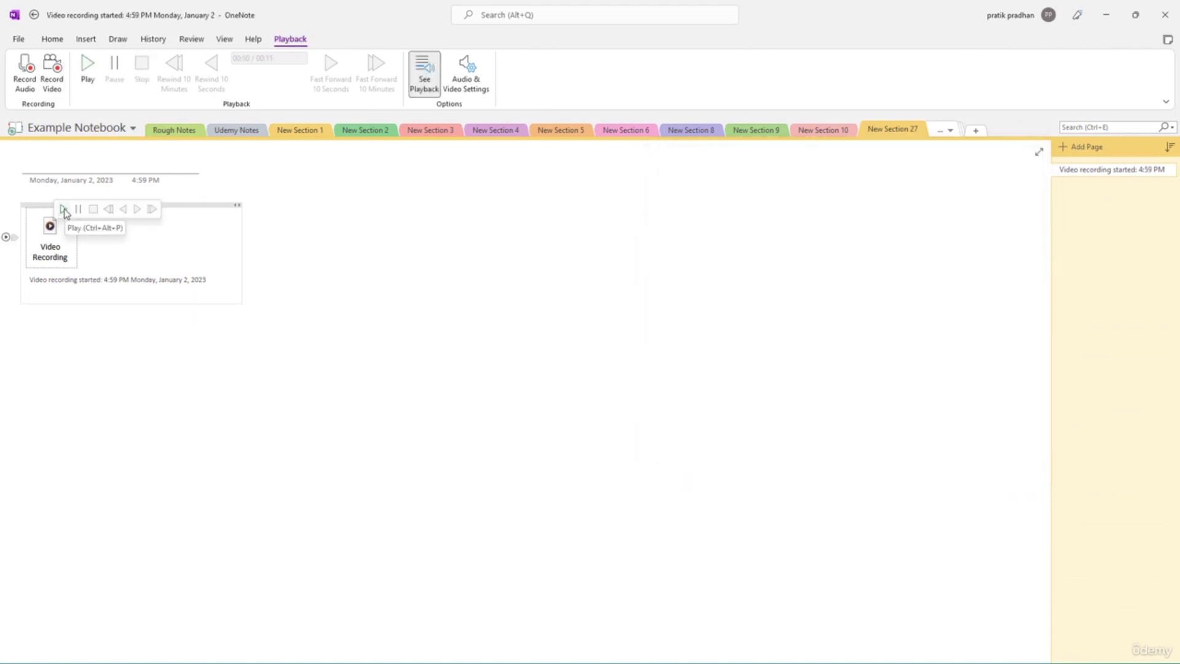
left_click(63, 210)
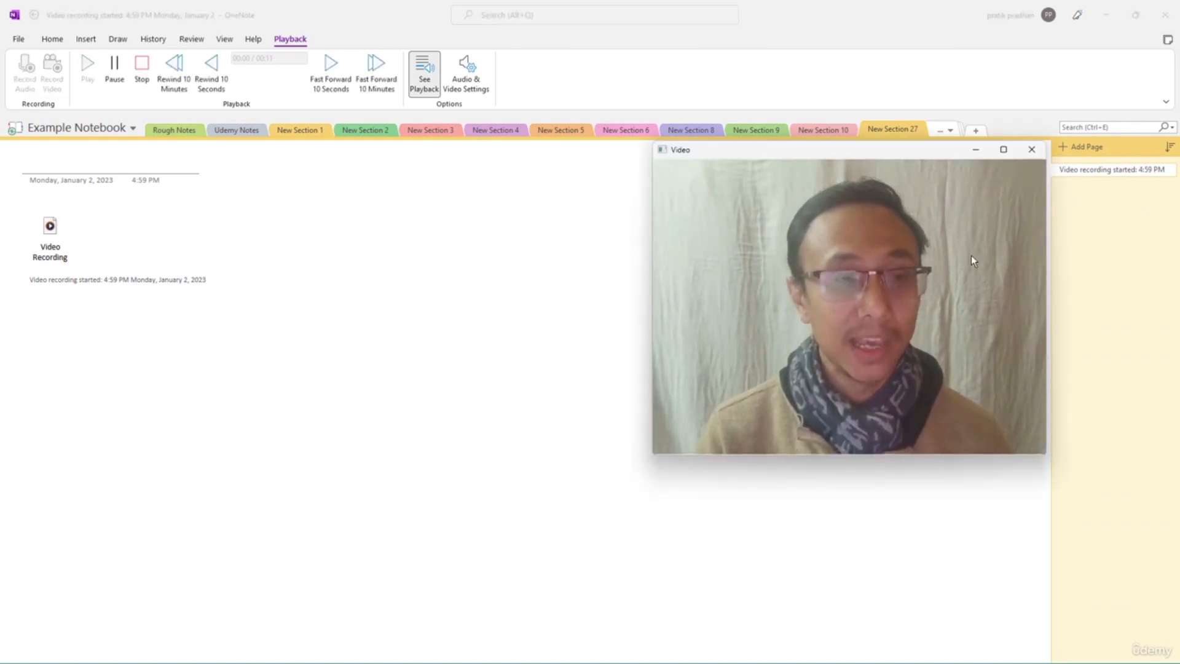
left_click(1032, 150)
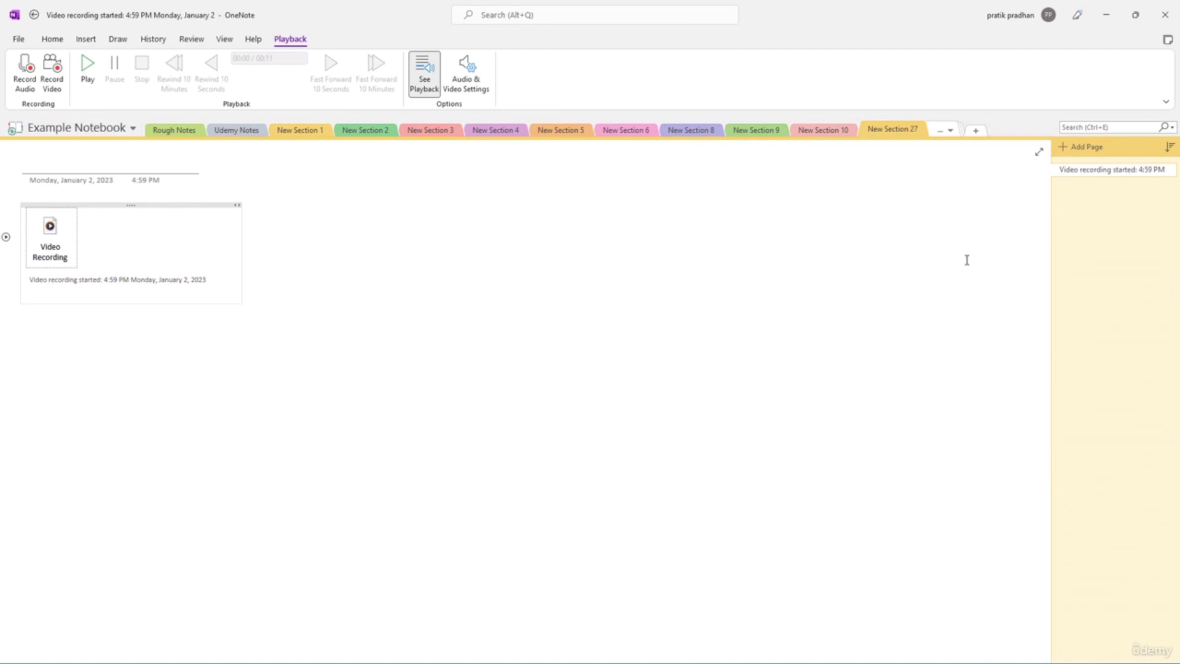
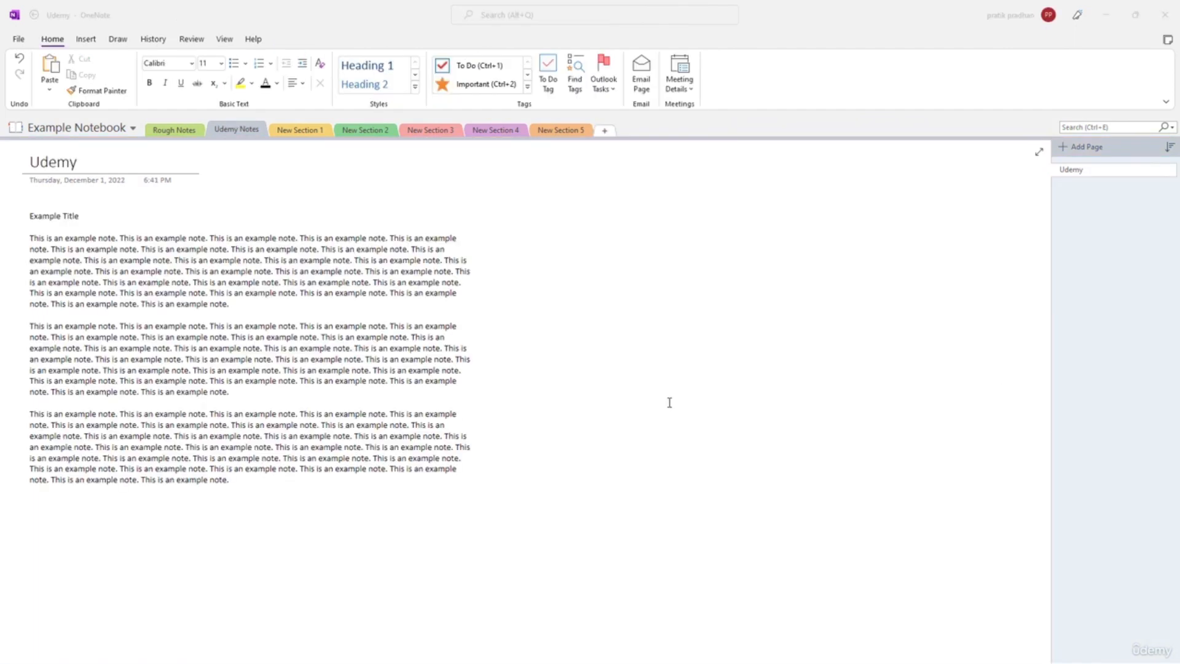
- Make the first sentence of the first paragraph on the Udemy page bold, italic and underlined
left_click(229, 305)
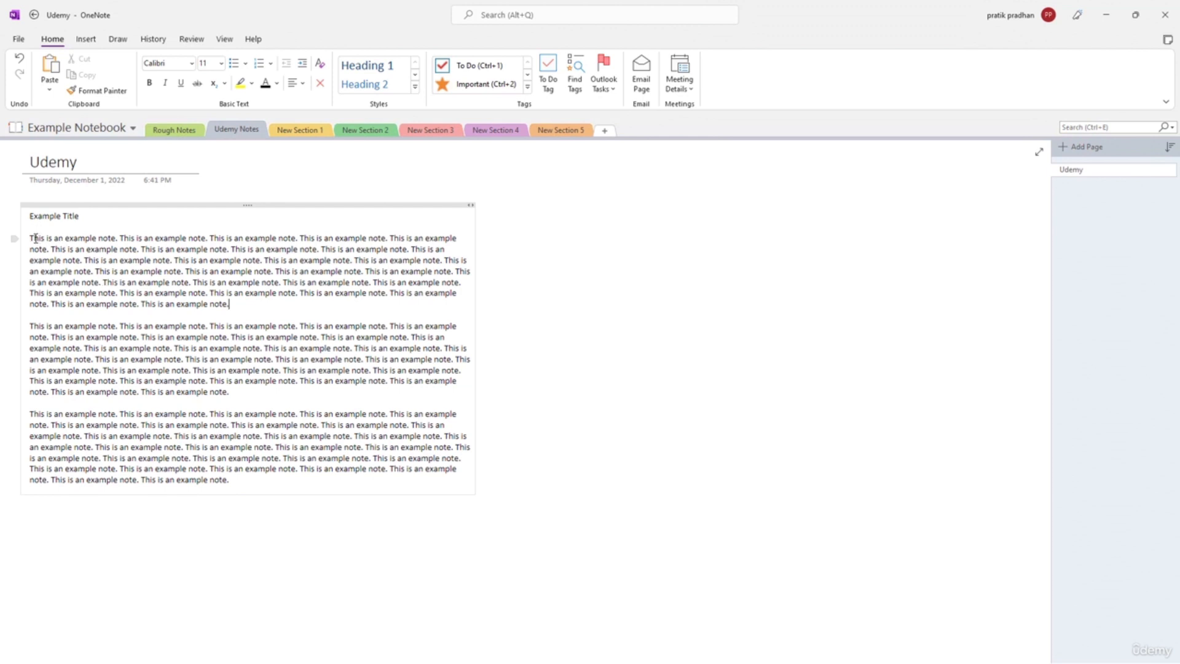
left_click_drag(33, 236, 119, 244)
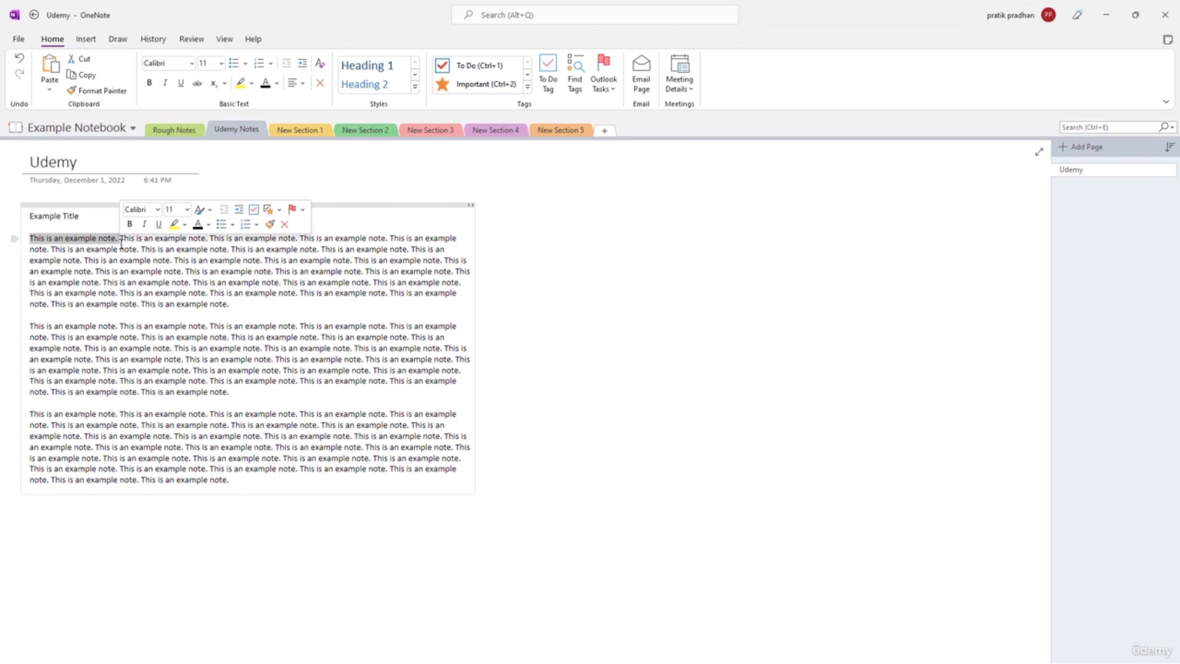
left_click(151, 86)
left_click(165, 83)
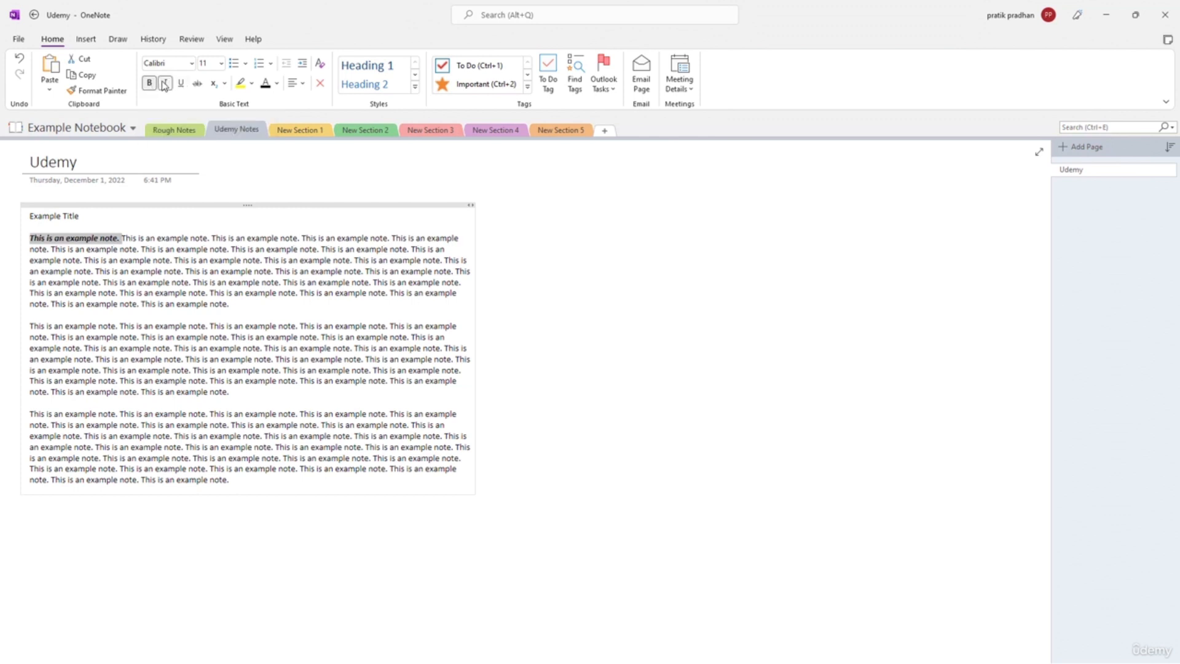
left_click(180, 83)
left_click(199, 86)
left_click(198, 86)
- Format the word "note." at the end of the first paragraph's second sentence as superscript
double_click(200, 238)
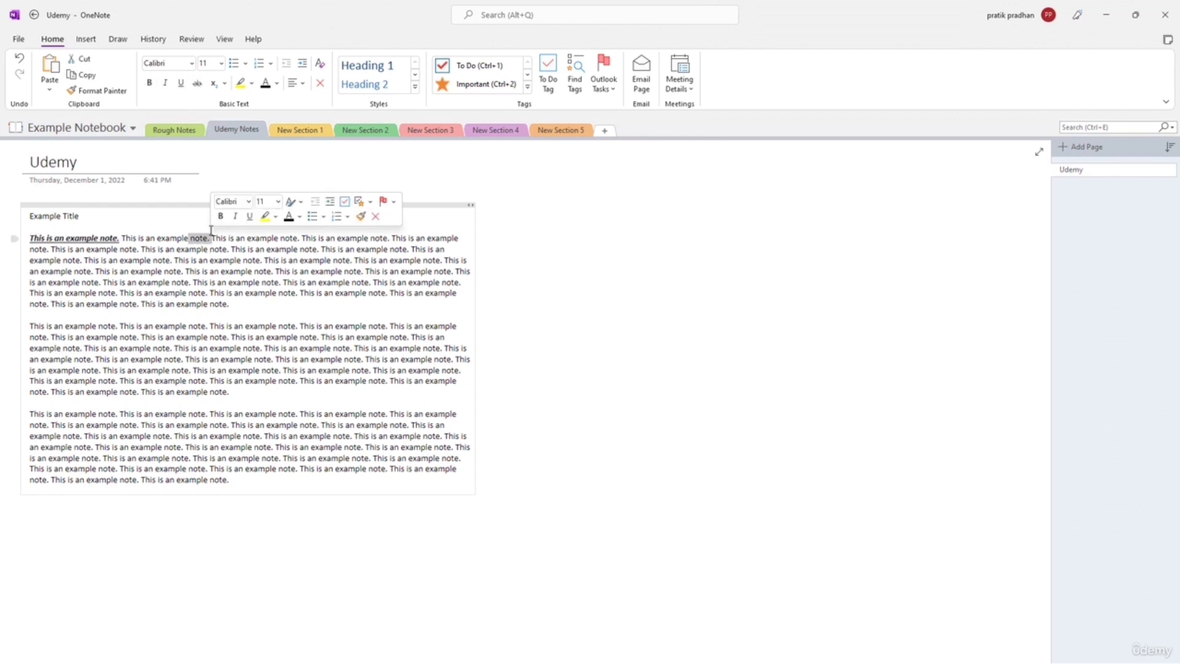
left_click(214, 84)
left_click(225, 84)
left_click(234, 117)
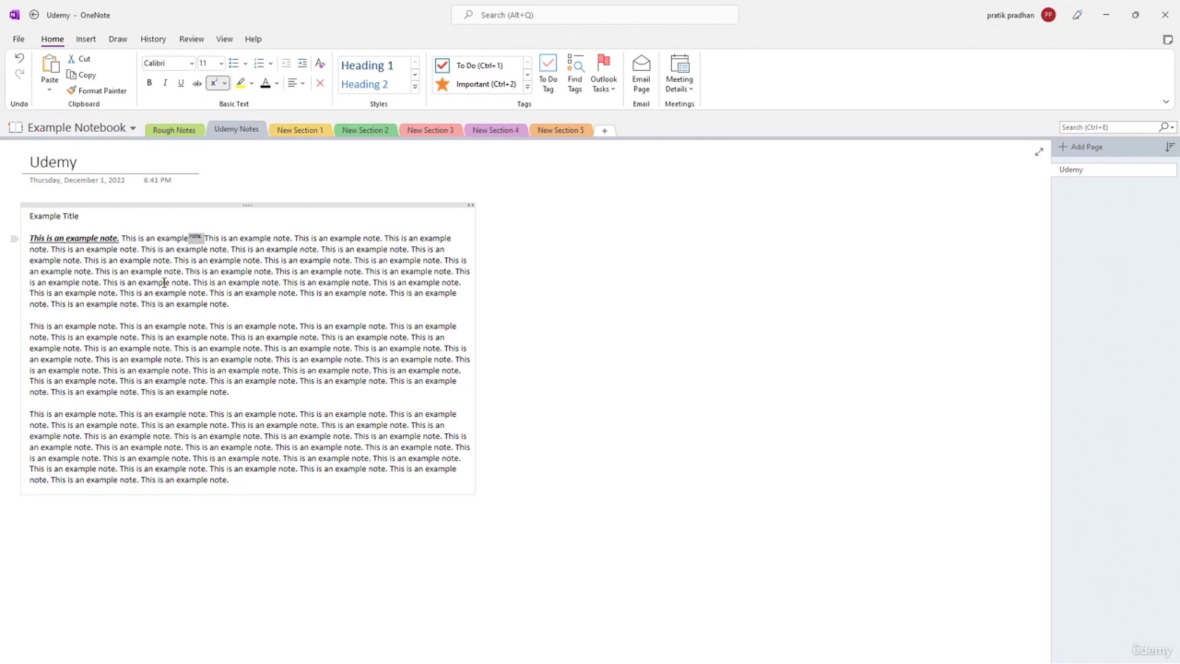
- Highlight the text from the third sentence into the first paragraph's third line in yellow, and the following word "This" in dark blue
left_click_drag(29, 239, 324, 254)
left_click(244, 244)
left_click_drag(233, 239, 265, 261)
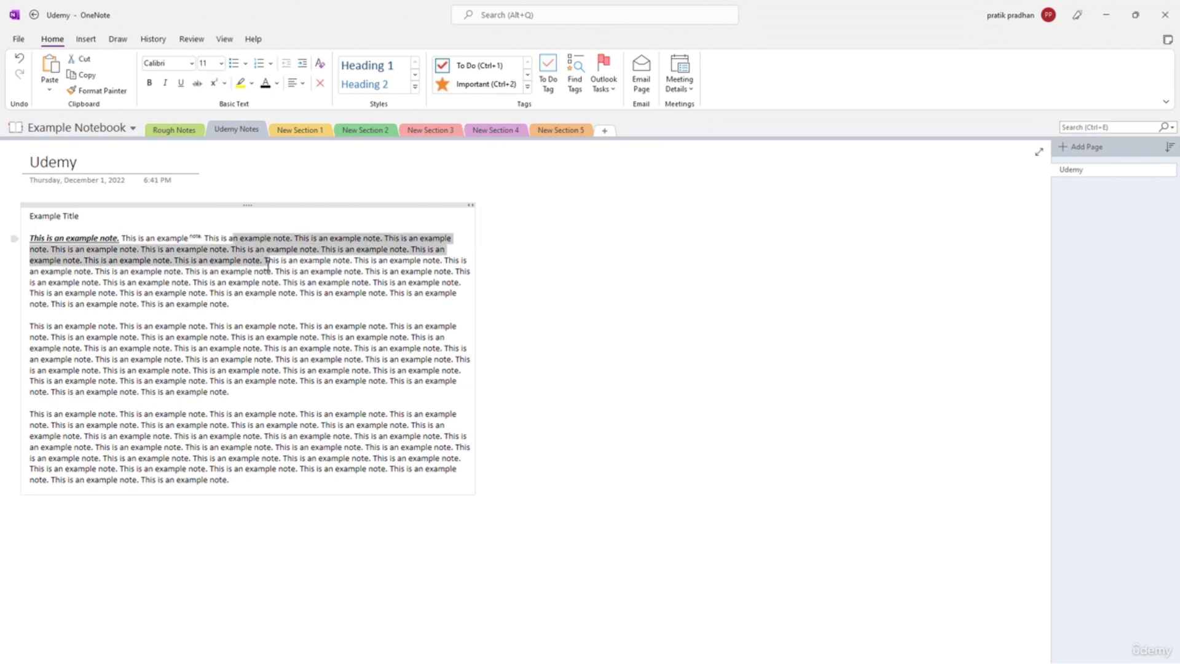
left_click(241, 83)
left_click(253, 83)
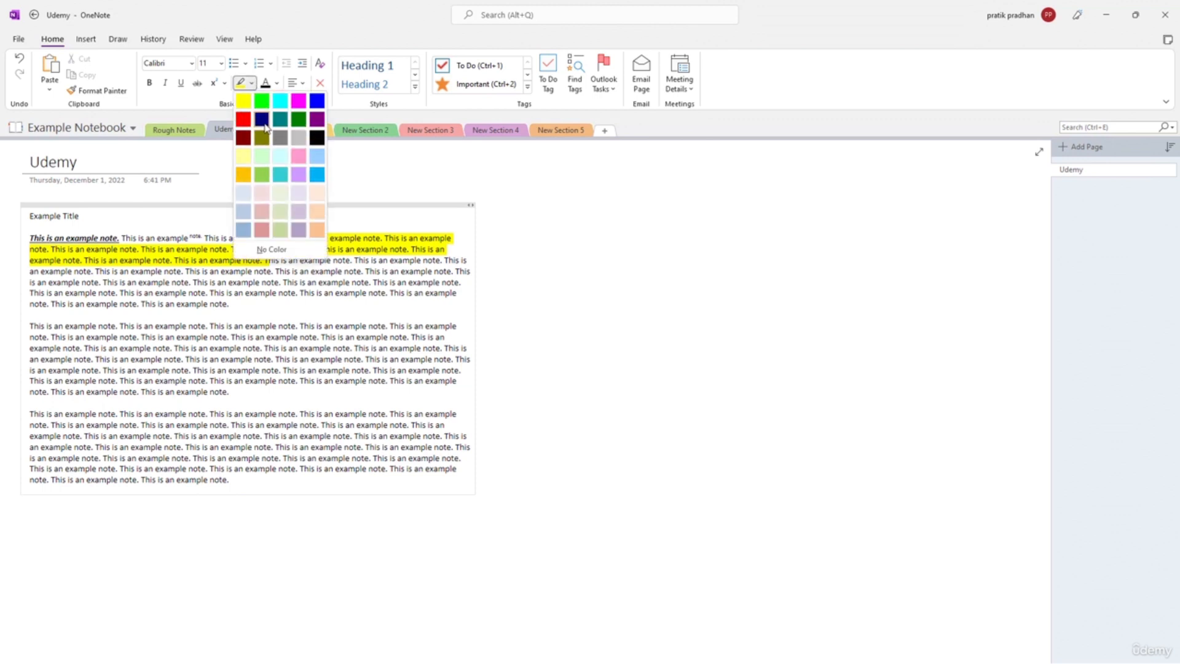
left_click(262, 132)
- Highlight the sentences across the fourth and fifth lines of the first paragraph in orange
left_click_drag(275, 271, 386, 282)
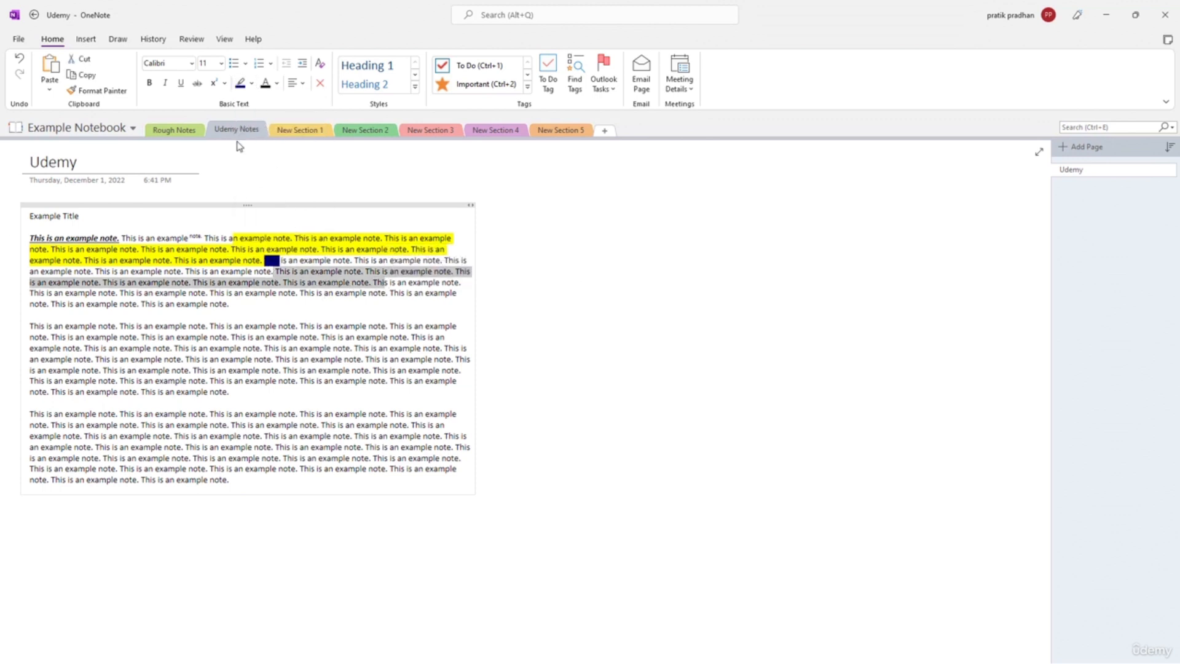
left_click(252, 83)
left_click(244, 175)
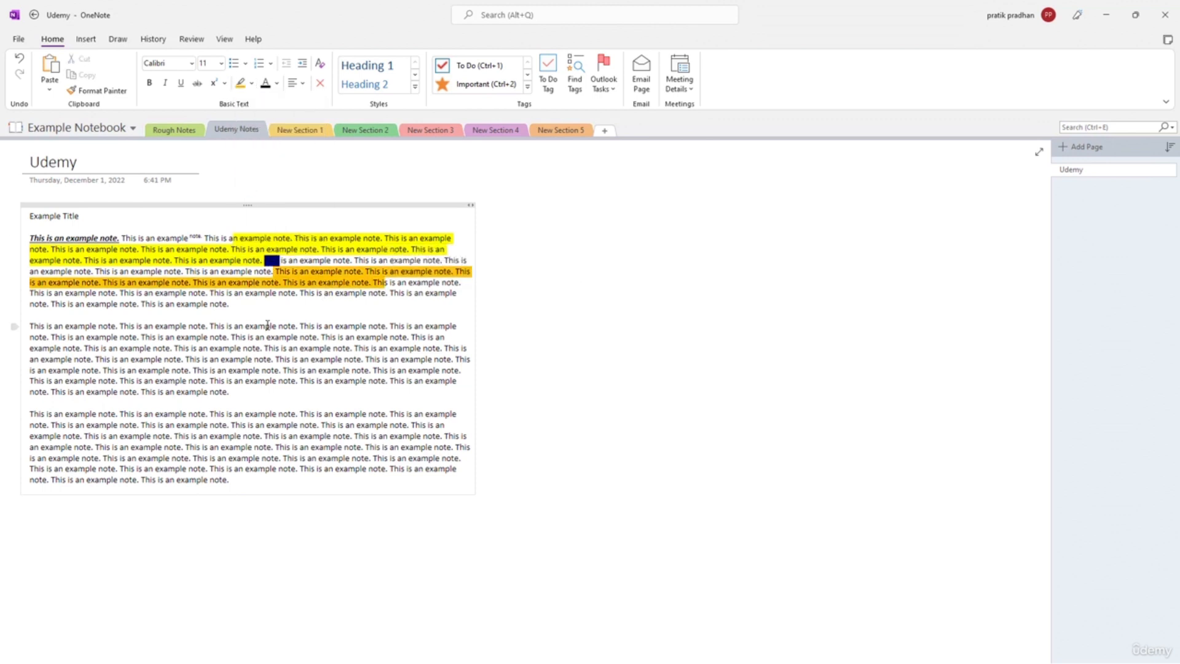
- Change the font colour of the middle part of the second paragraph to standard red
left_click_drag(191, 340, 348, 370)
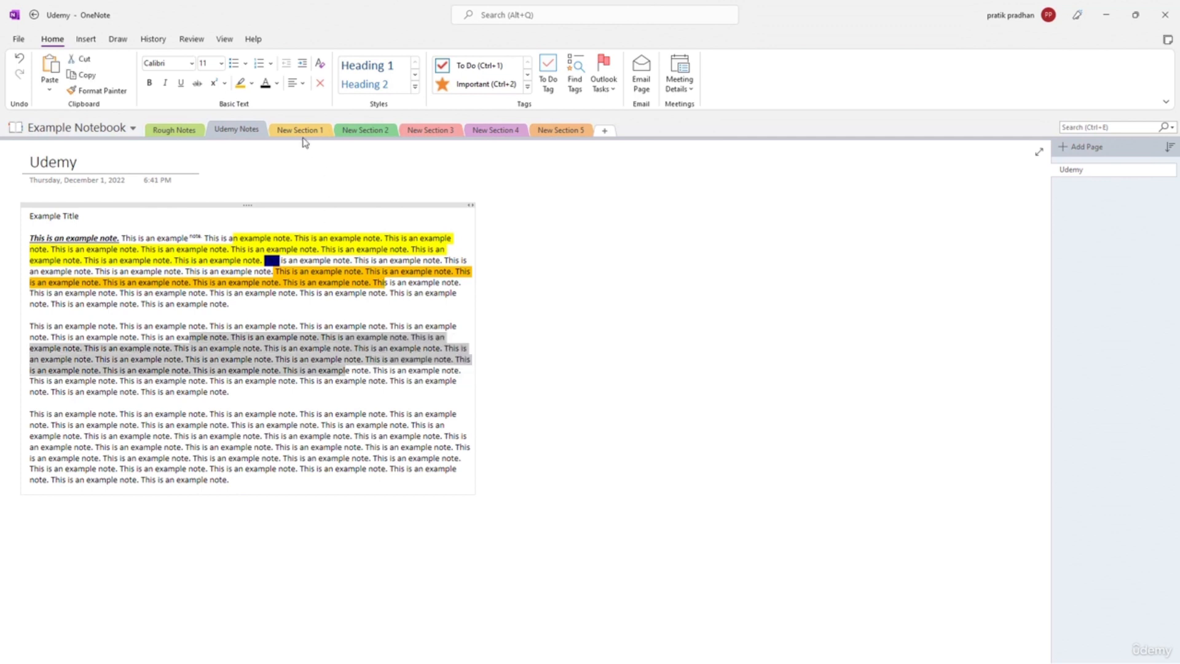
left_click(277, 84)
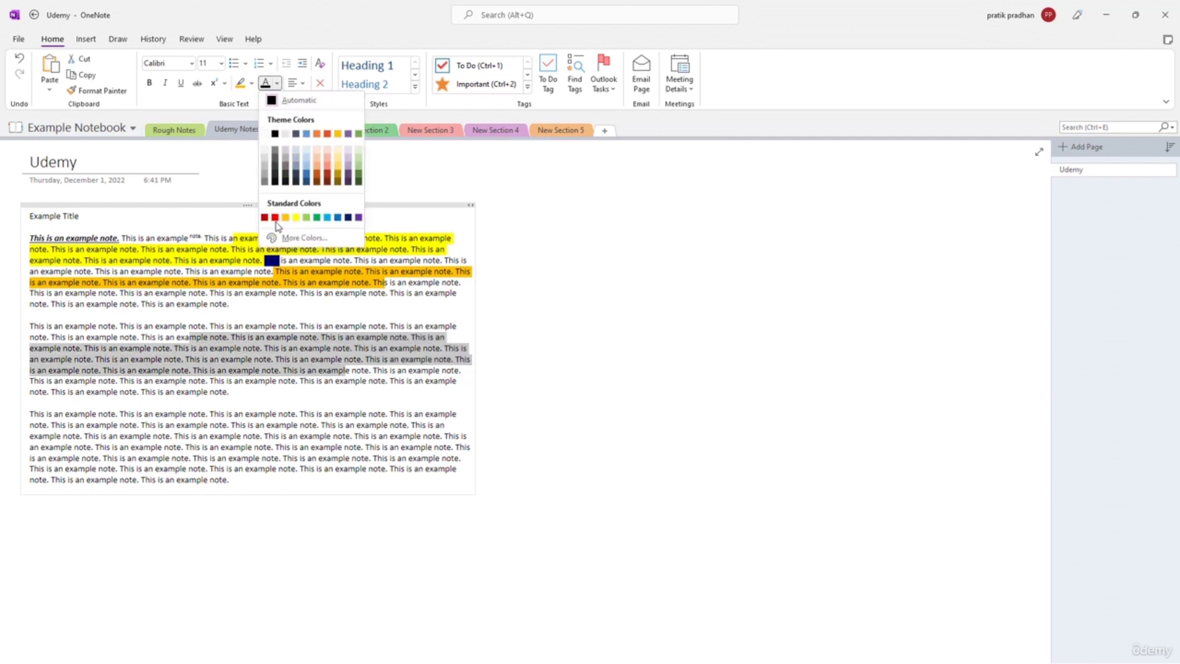
left_click(275, 218)
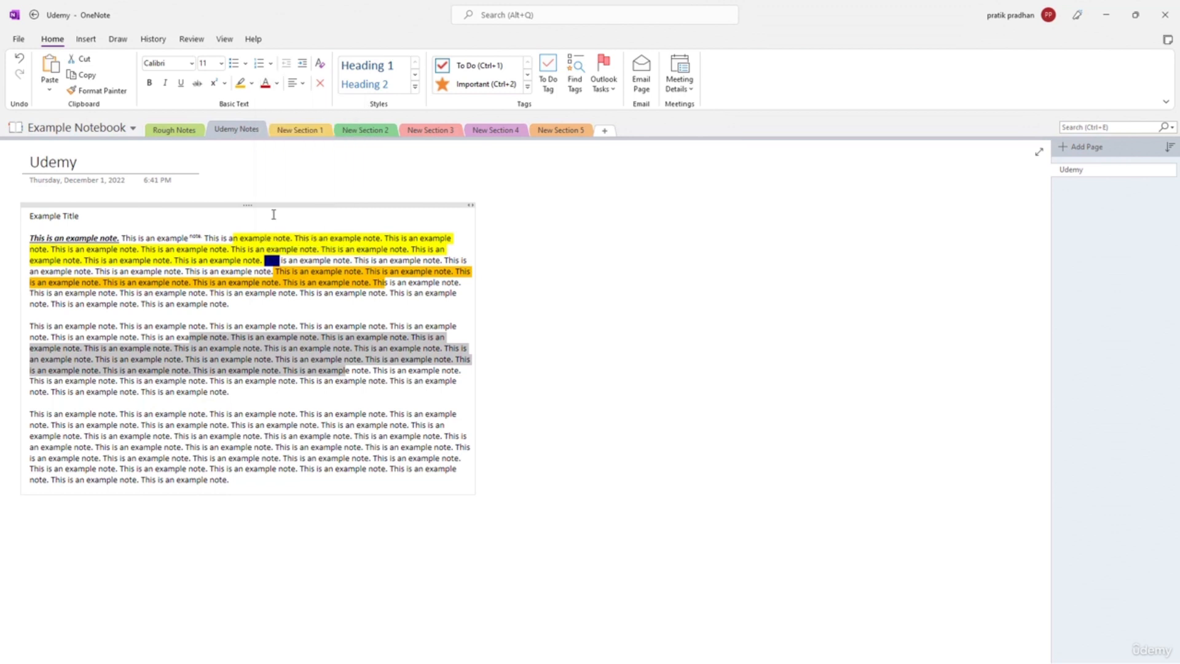
left_click(300, 255)
- Try centre alignment on the first two paragraphs and settle on right alignment for them
left_click_drag(294, 282, 322, 381)
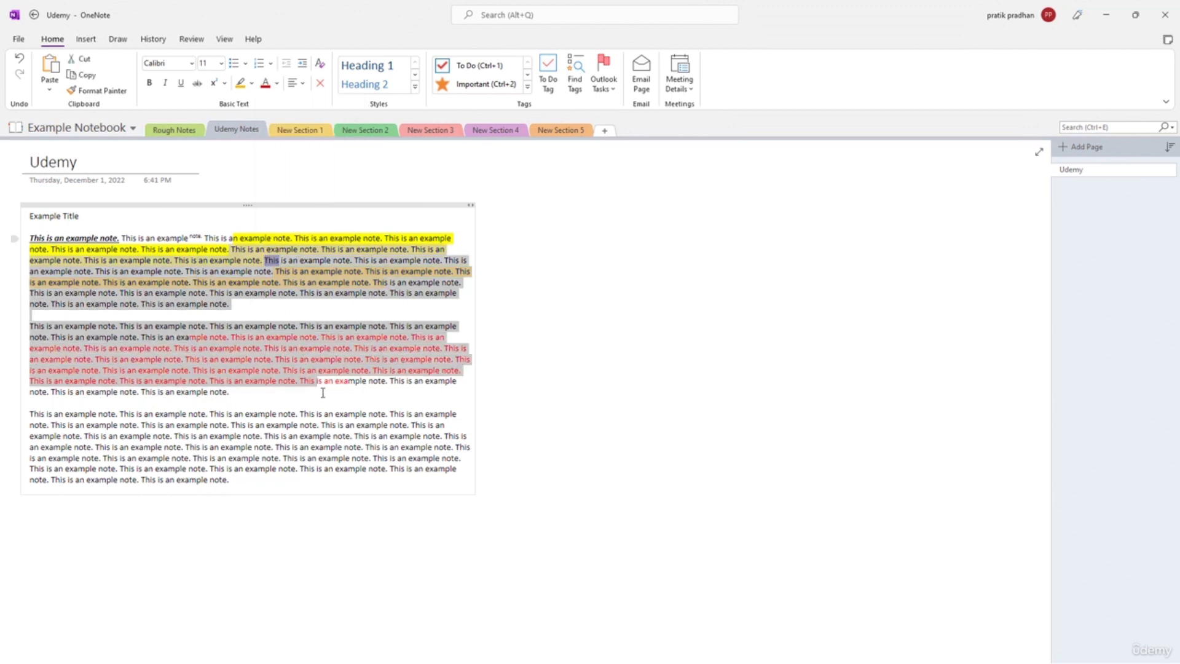
left_click(296, 83)
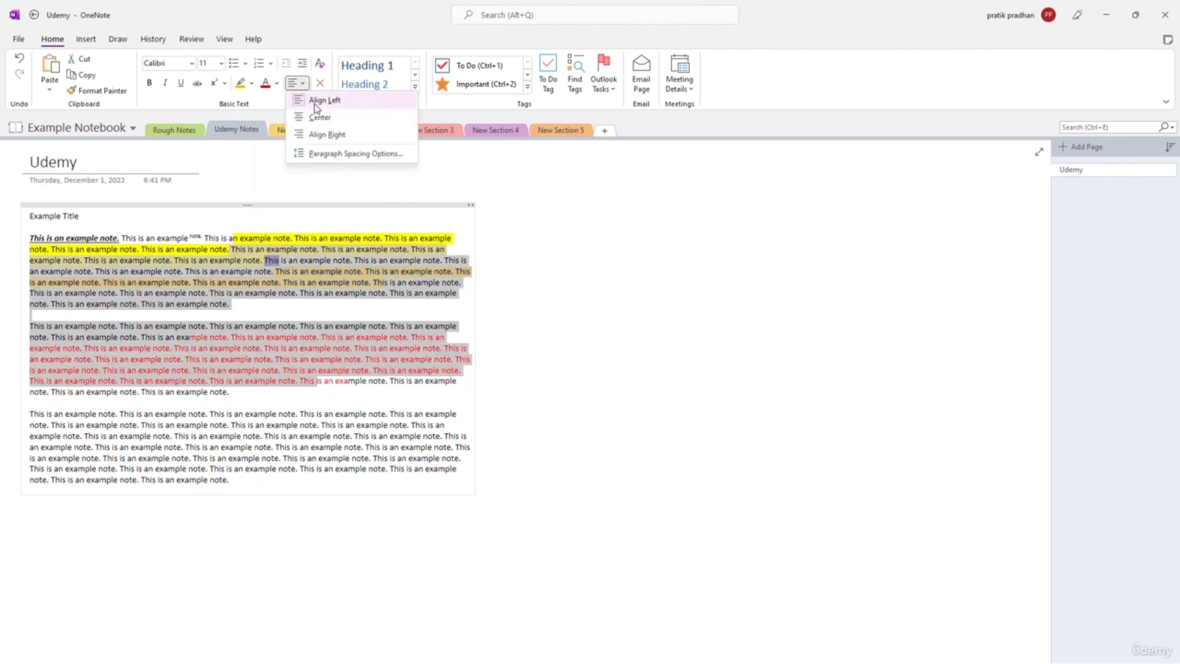
left_click(318, 117)
left_click(296, 83)
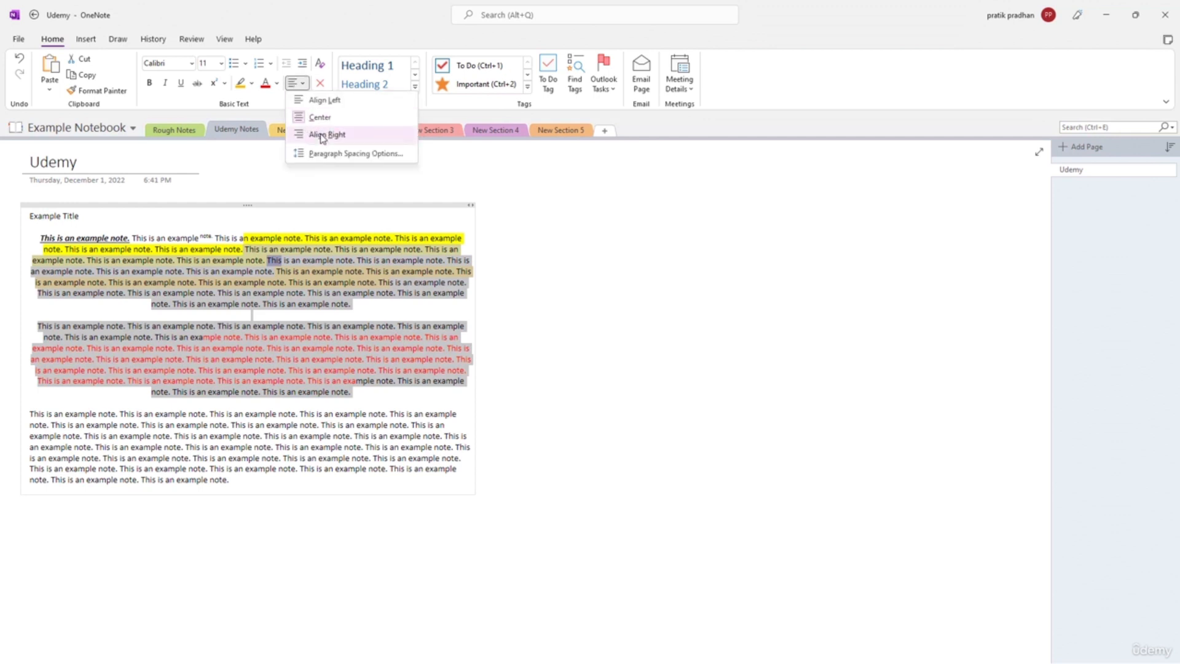
left_click(321, 134)
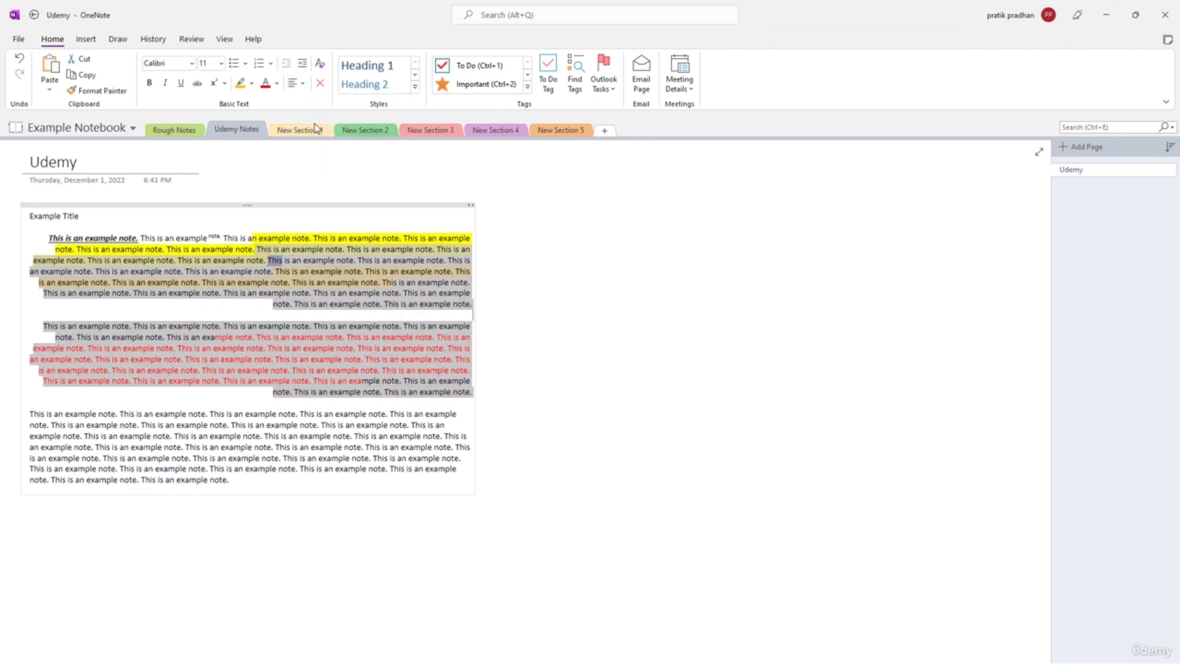
- Set the paragraph spacing before and after the two right-aligned paragraphs to 10
left_click(300, 88)
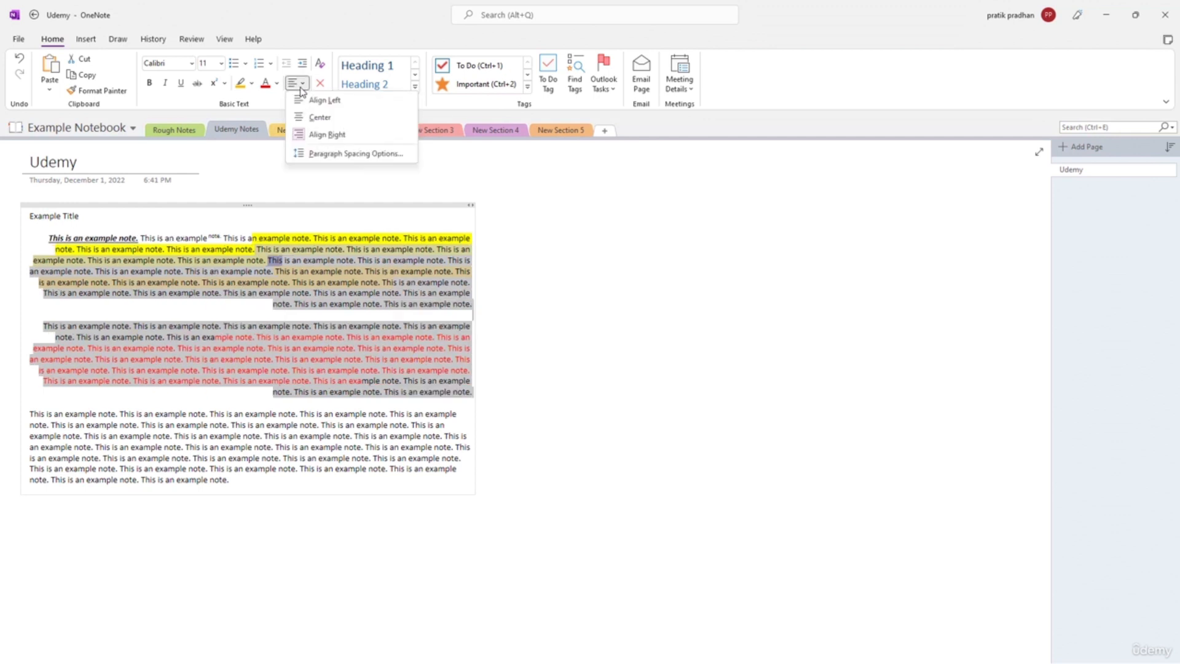
left_click(331, 155)
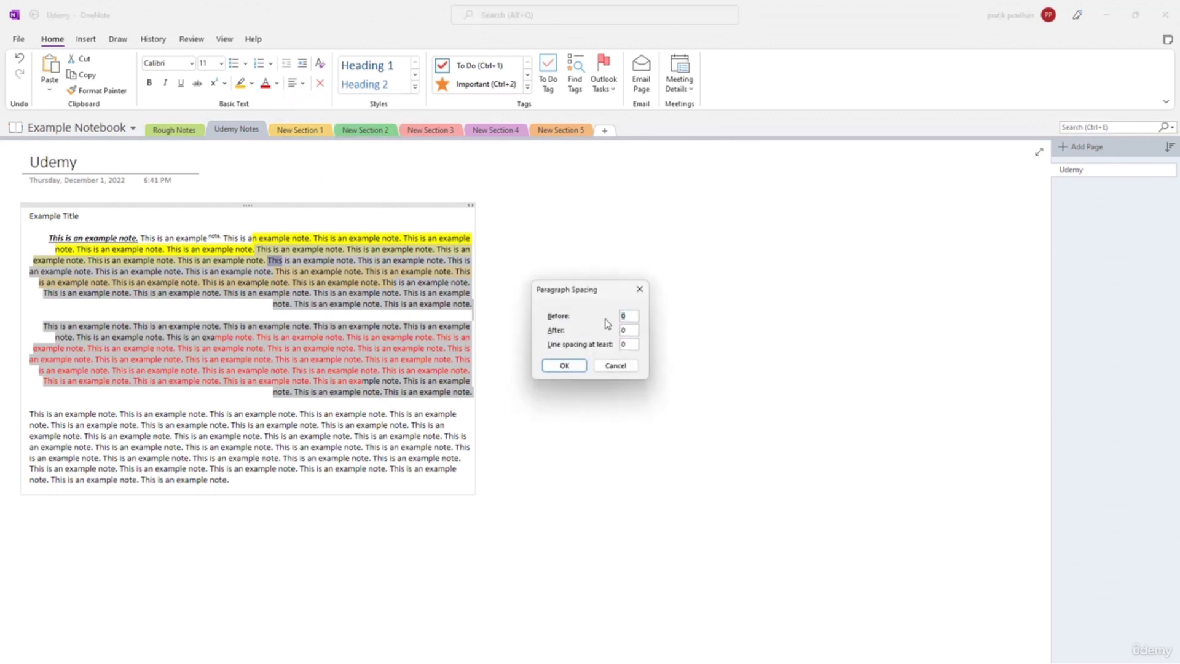
type("1")
type("10")
left_click_drag(617, 347, 610, 347)
left_click(565, 365)
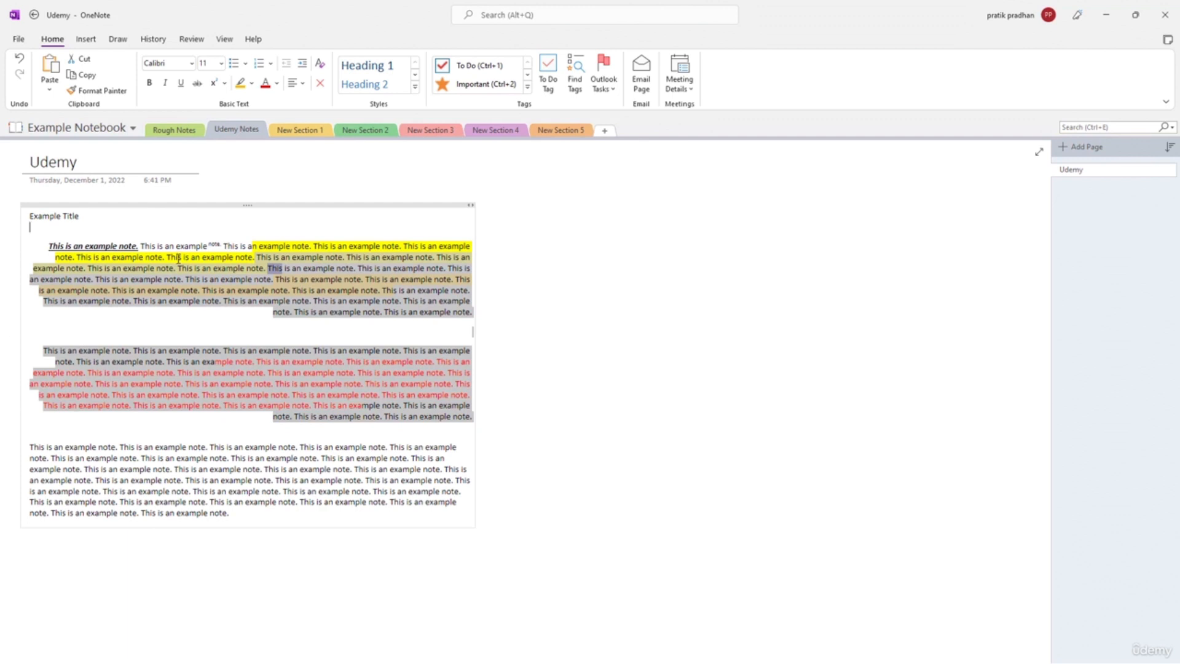
left_click(277, 367)
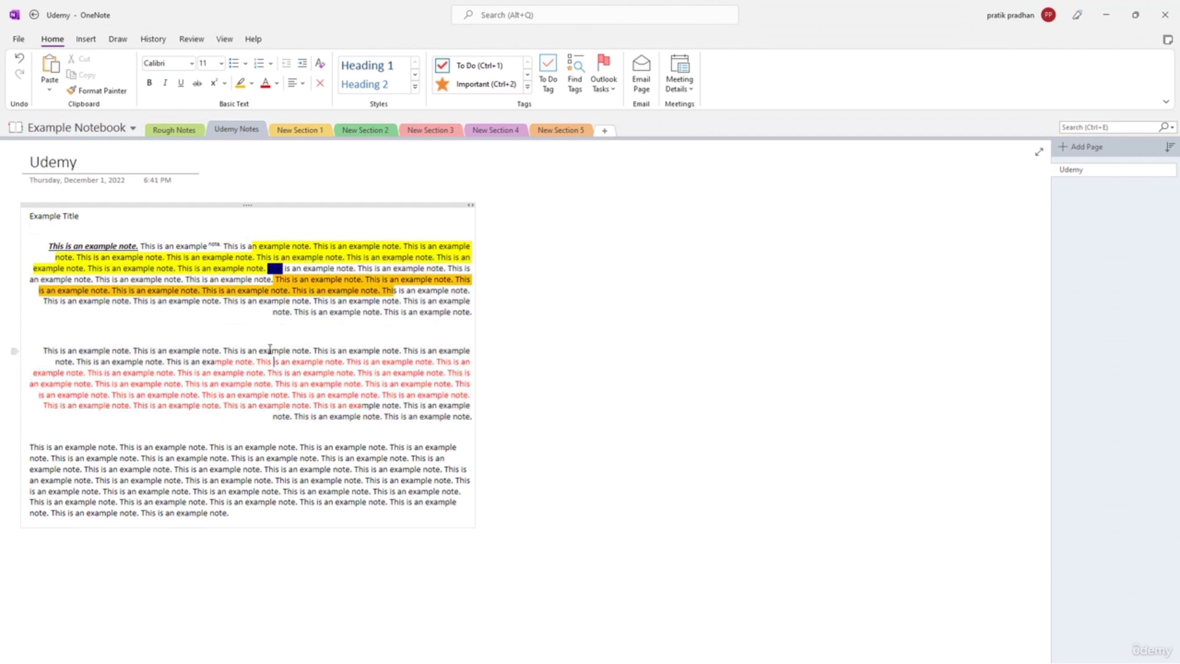
left_click(261, 320)
- Set most of the third paragraph, from its second sentence on, in Bernard MT Condensed at size 24
left_click_drag(156, 448, 211, 492)
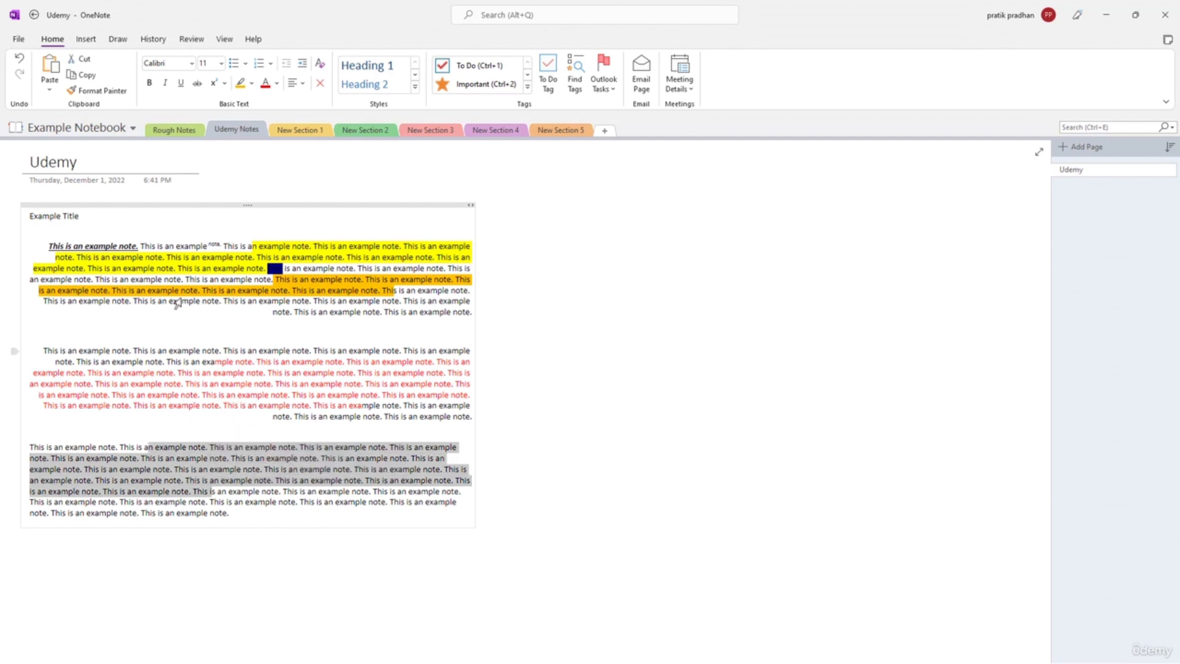
left_click(191, 63)
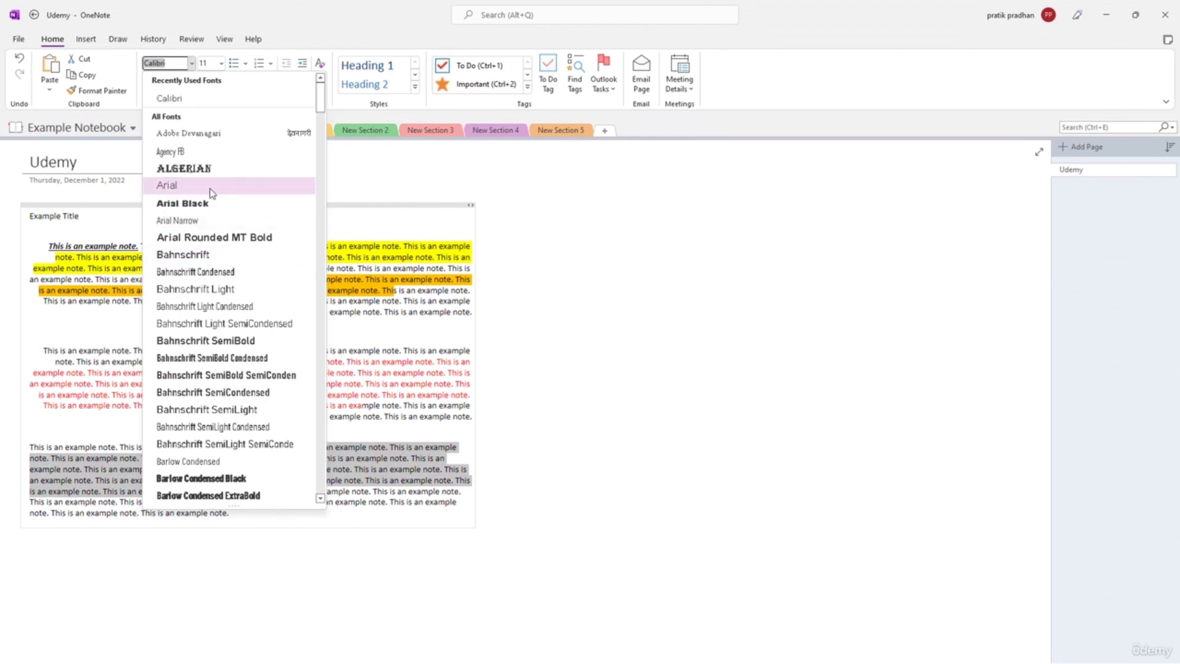
scroll(206, 258, "down", 7)
left_click(242, 324)
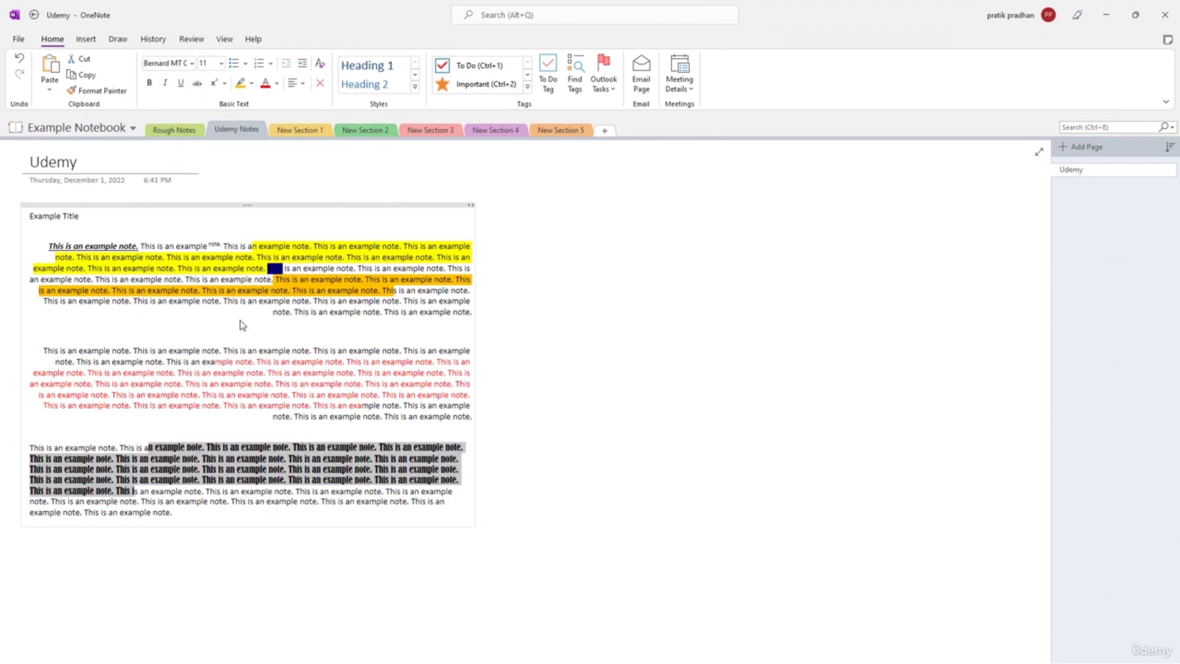
left_click(221, 63)
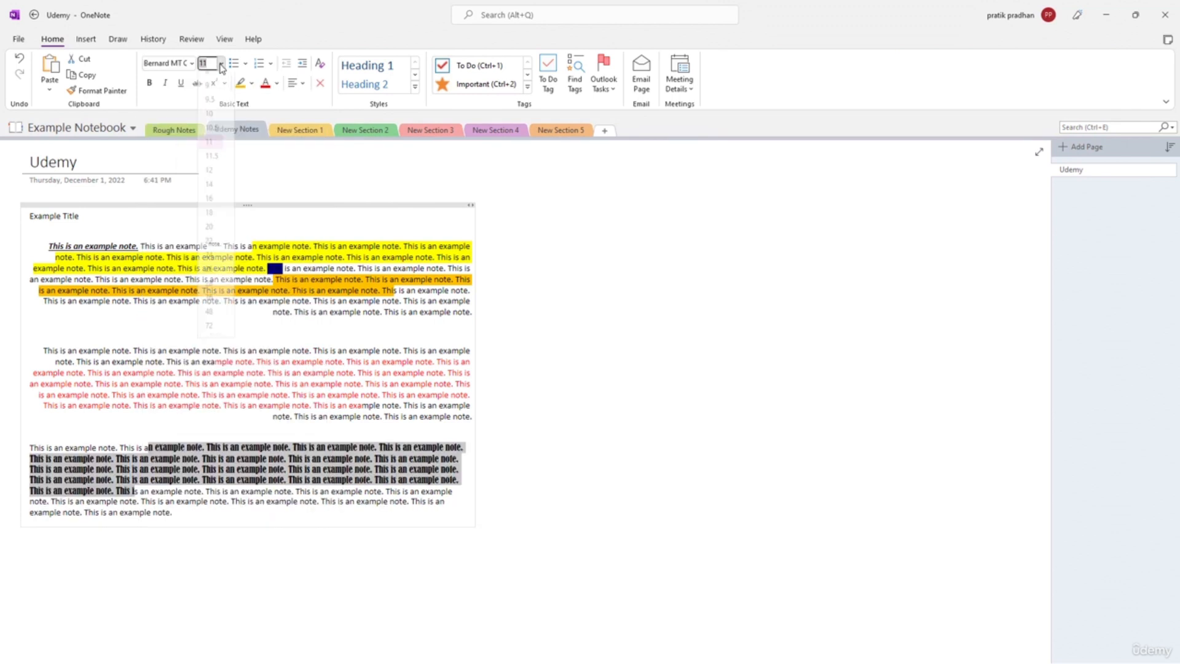
left_click(209, 261)
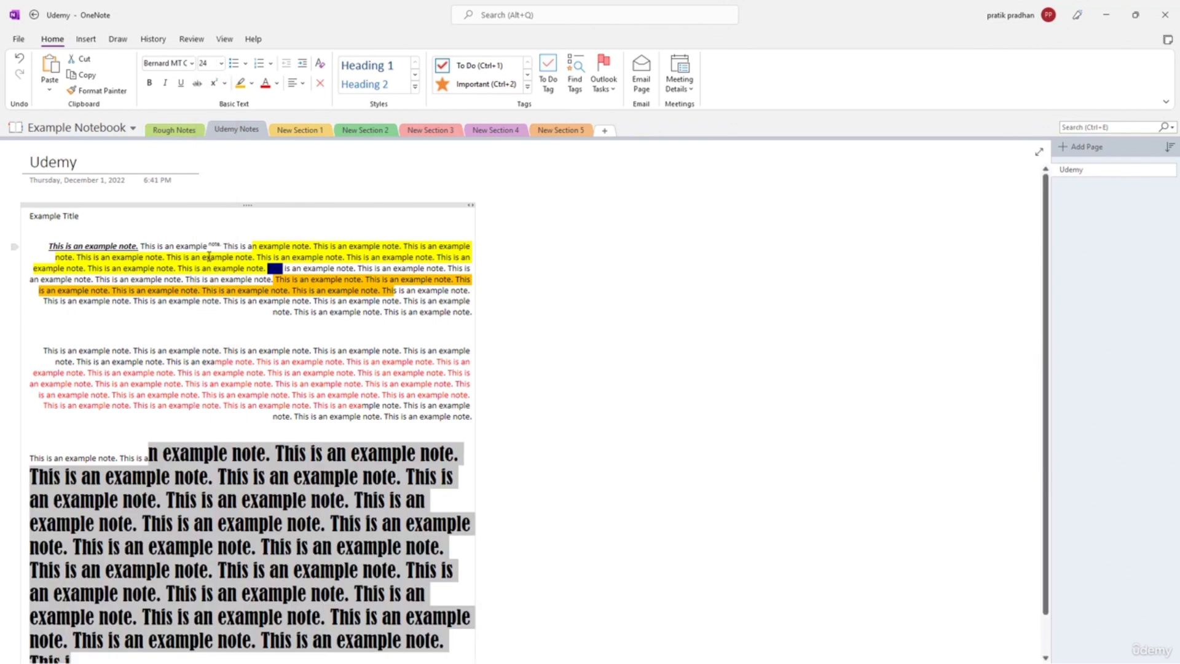
left_click(275, 395)
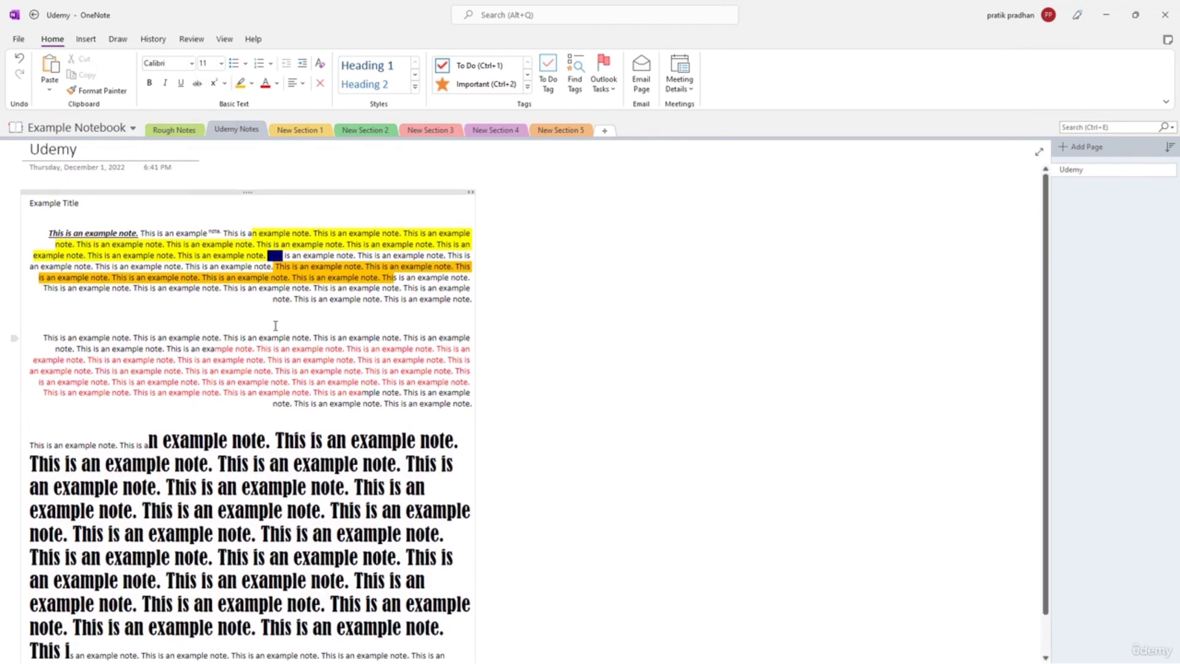
- Apply the Heading 1 style to the "Example Title" line
triple_click(103, 221)
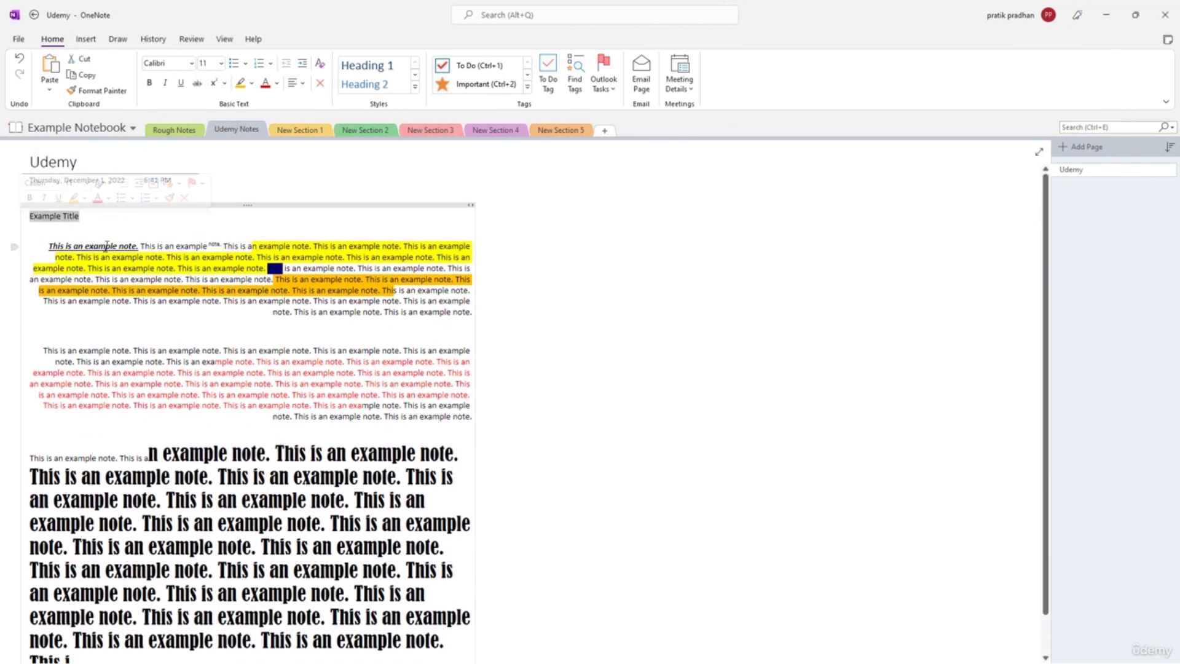
left_click(416, 87)
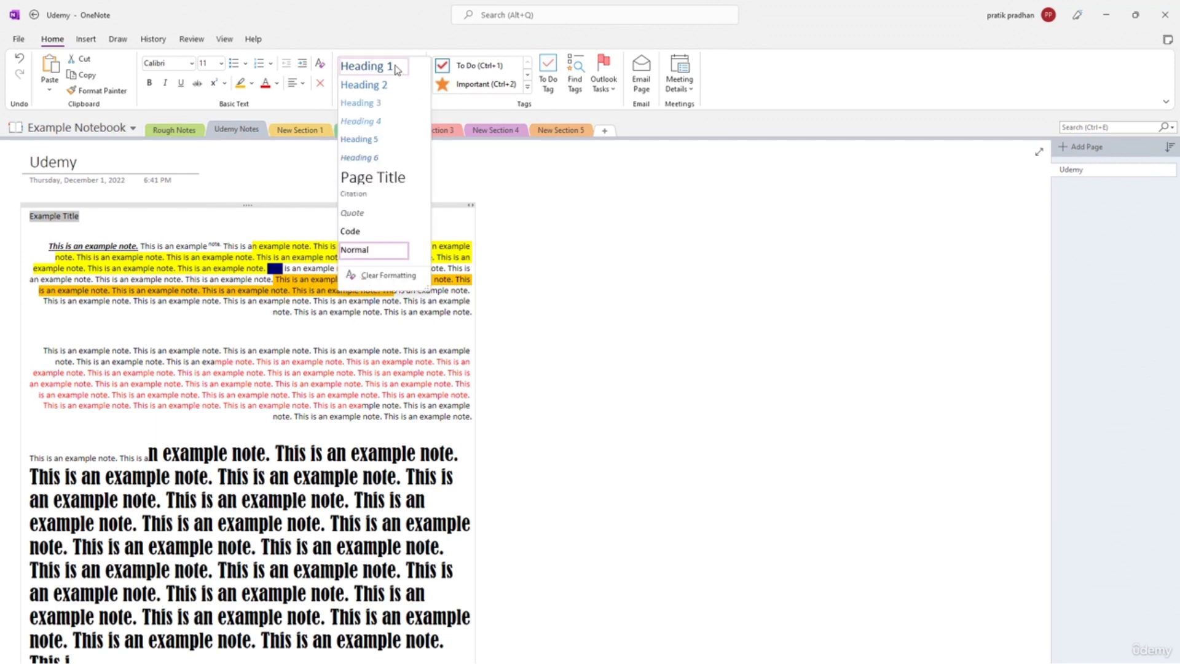
left_click(367, 66)
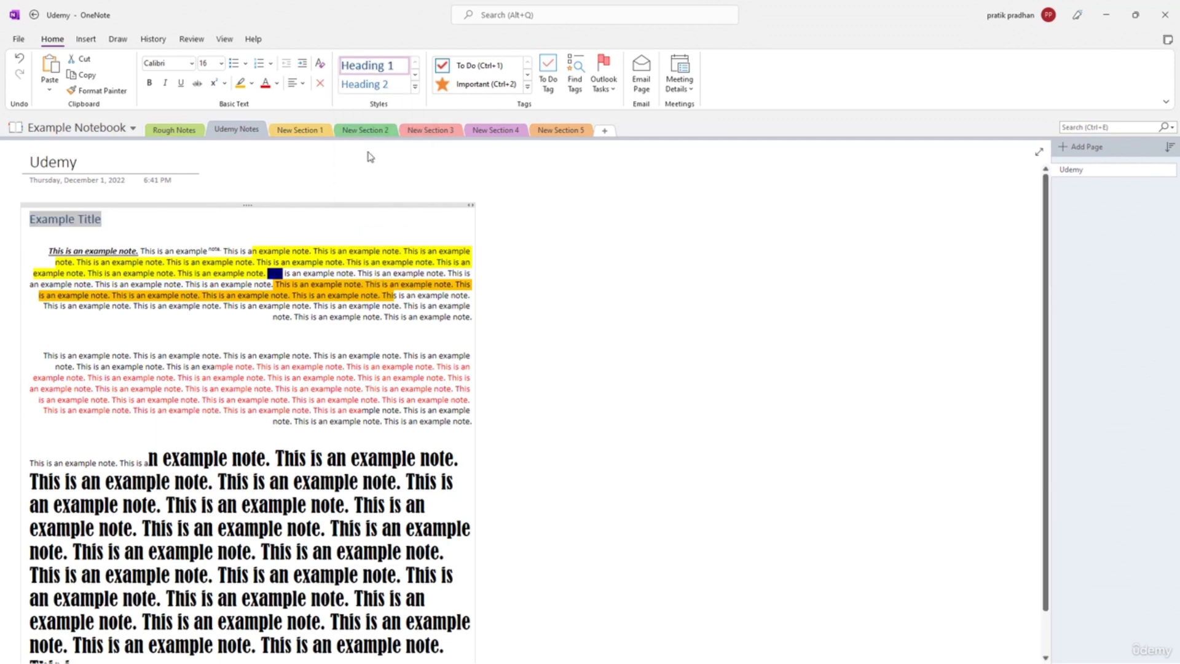
- Clear all formatting from the text spanning "Example Title" through the second paragraph
left_click_drag(86, 220, 291, 389)
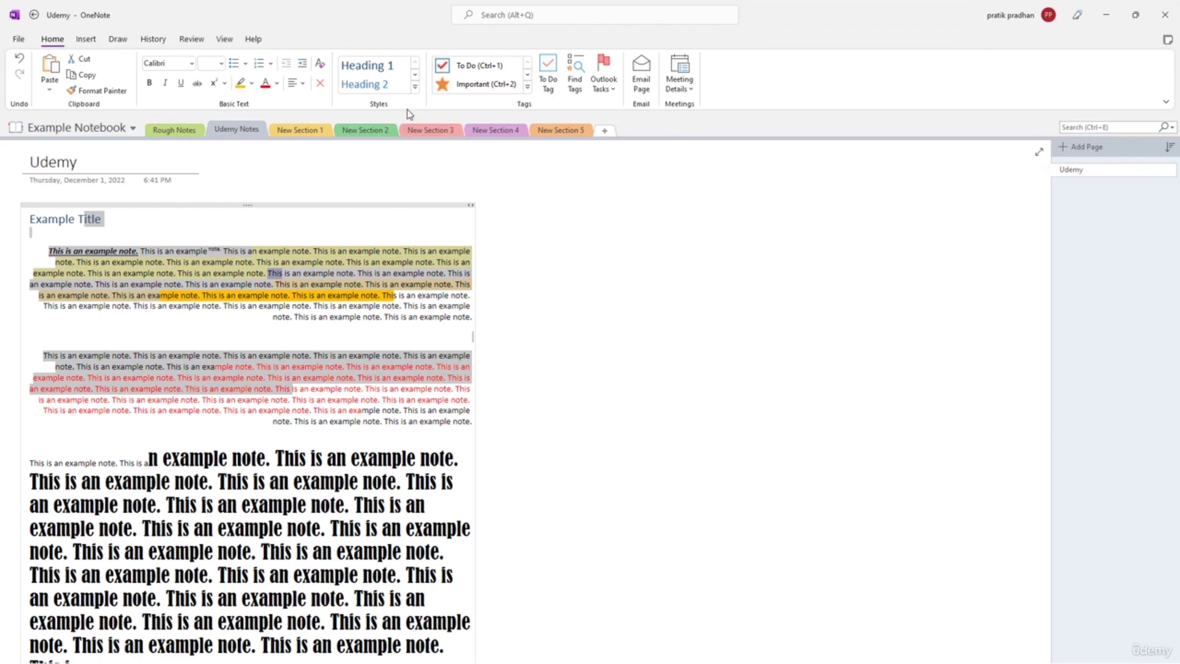
left_click(416, 88)
left_click(382, 274)
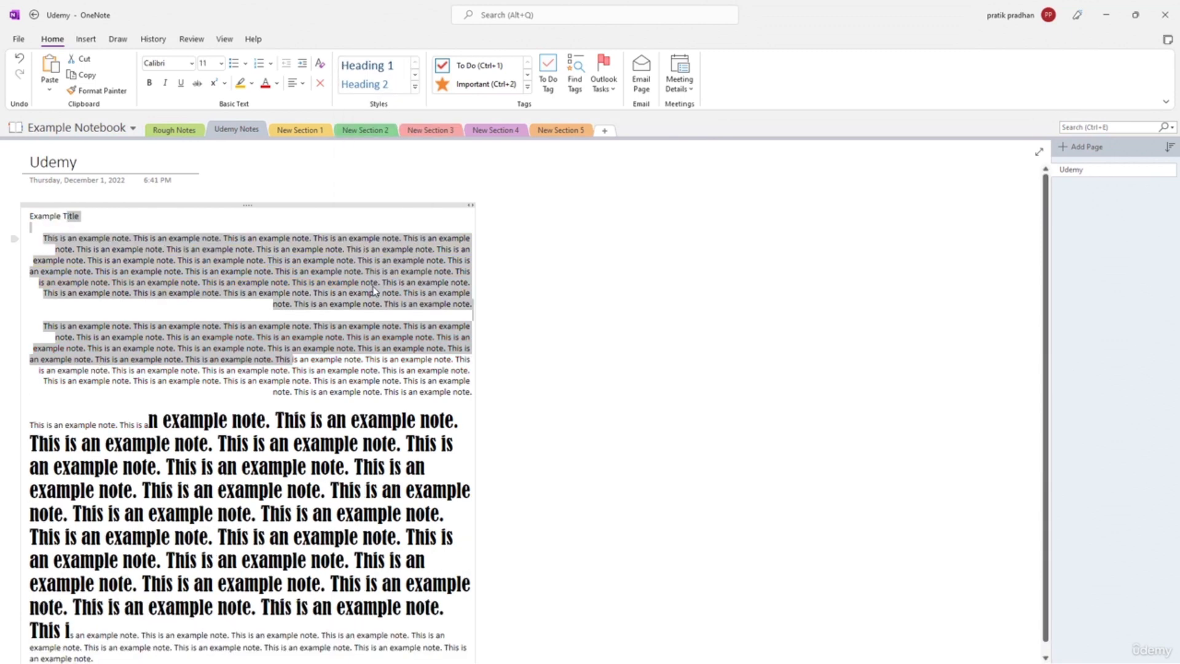
- Clear all formatting from the text running from the middle of the second paragraph through the large-font part of the third paragraph
left_click(373, 297)
scroll(277, 326, "down", 1)
left_click_drag(241, 338, 356, 597)
left_click(416, 88)
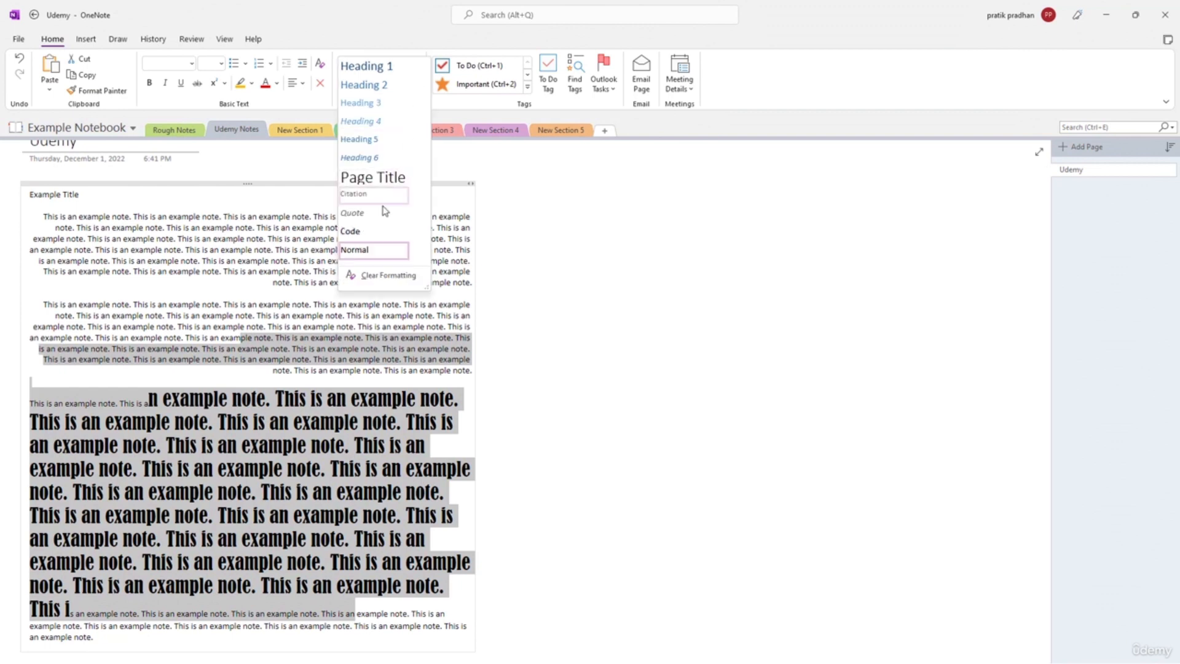
left_click(382, 276)
left_click(372, 282)
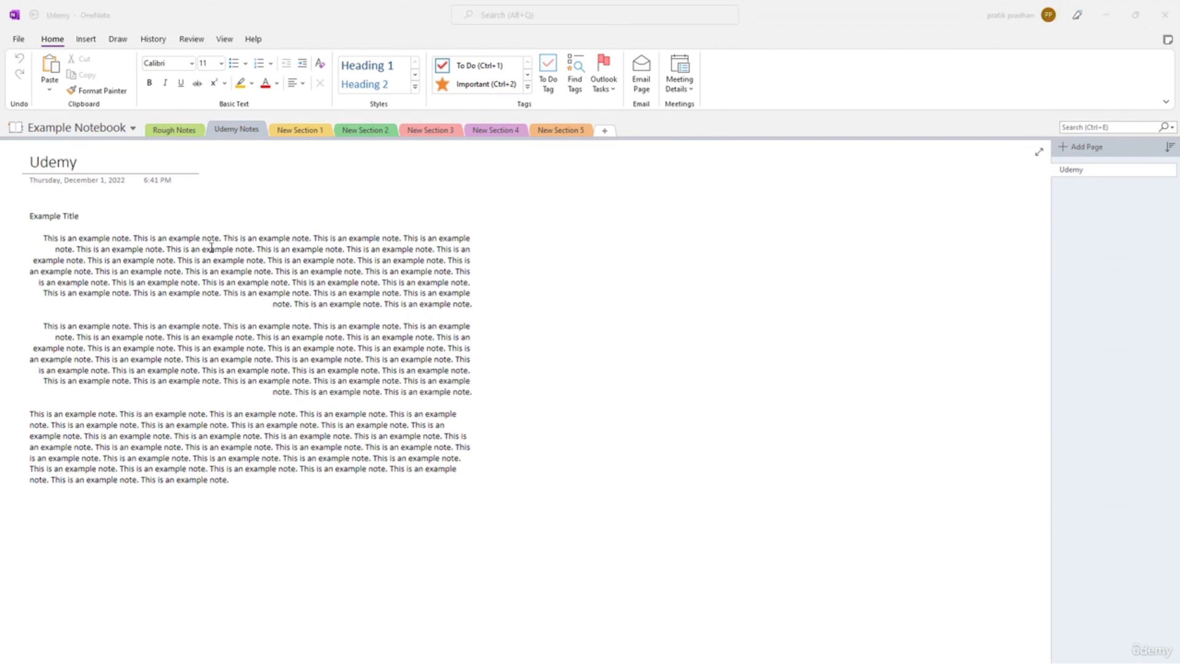
- Highlight the first sentence of the first paragraph in gold and choose black as the font colour
left_click_drag(44, 237, 131, 238)
left_click(241, 83)
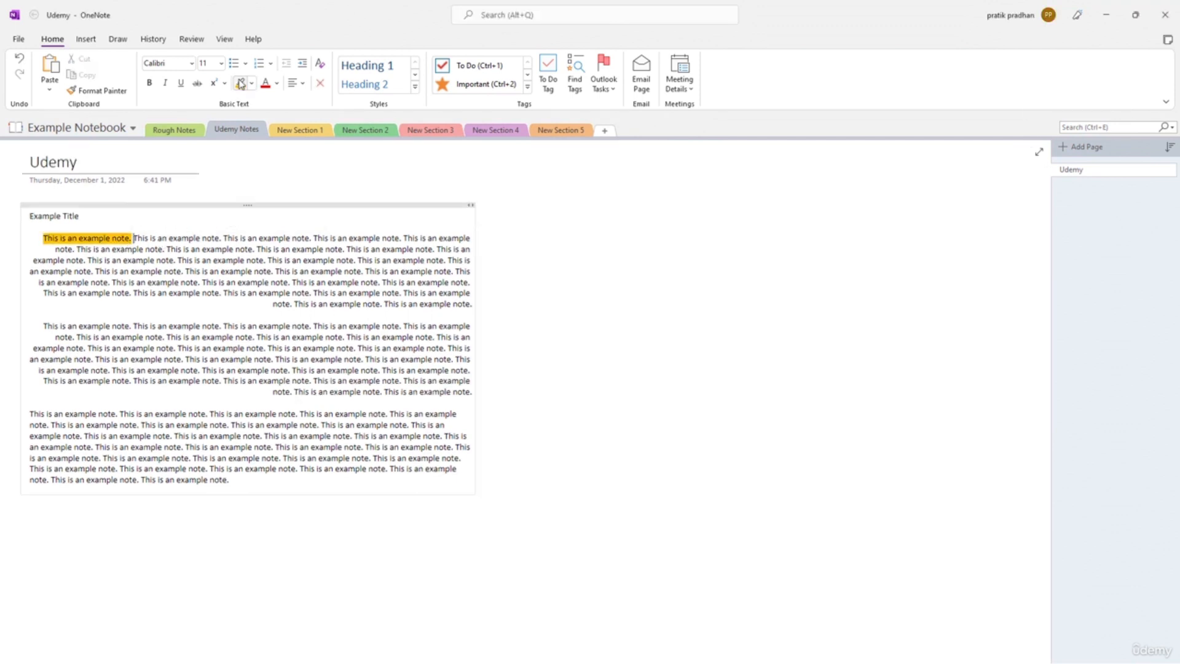
left_click(278, 83)
left_click(274, 134)
- Make the highlighted first sentence bold and set its font colour to the light blue theme colour
left_click_drag(133, 239, 15, 238)
left_click(149, 85)
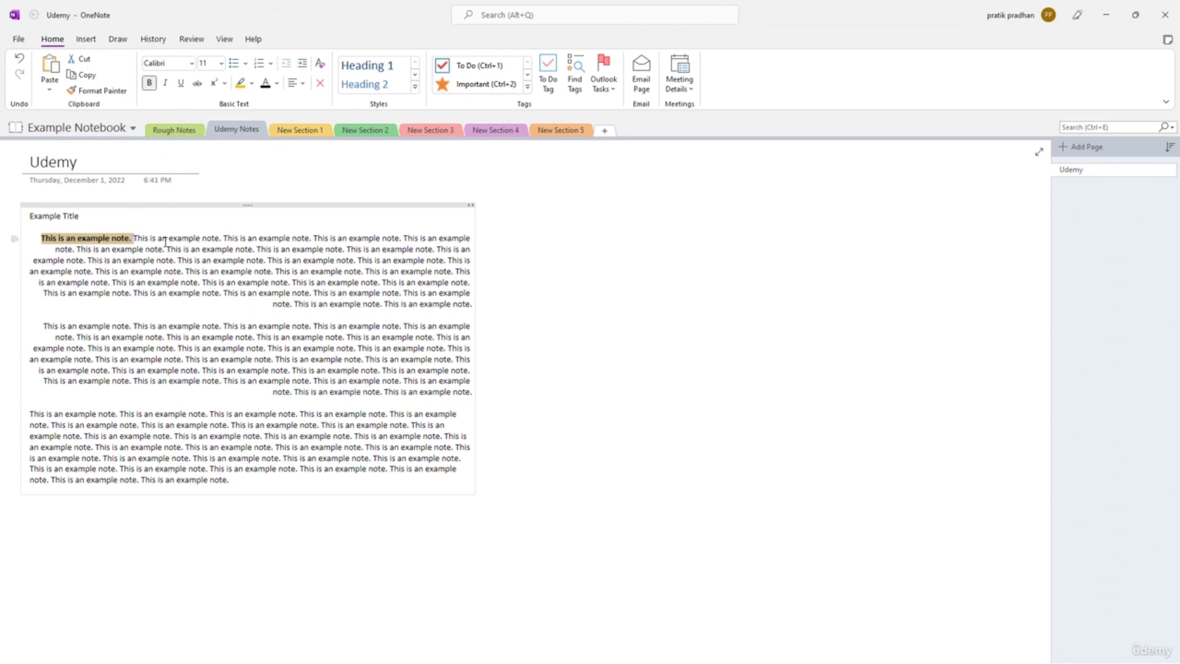
left_click(277, 83)
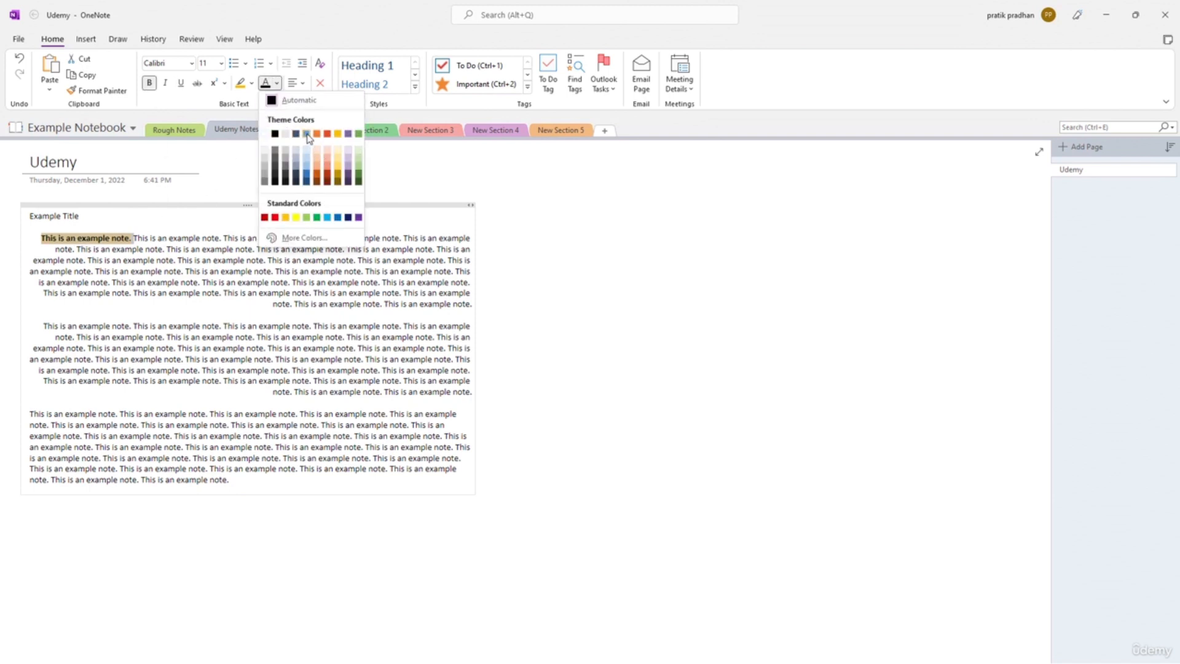
left_click(307, 134)
left_click(130, 251)
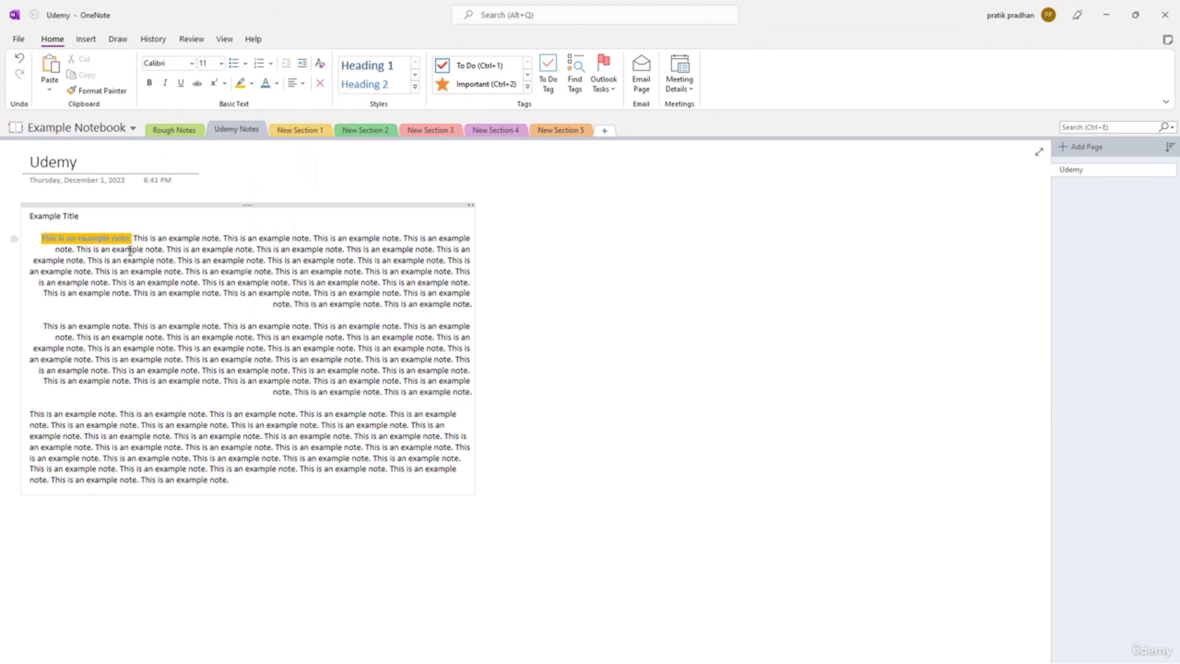
- Copy the first sentence's formatting with Format Painter onto a short phrase in the first paragraph's third line
left_click_drag(132, 238, 88, 239)
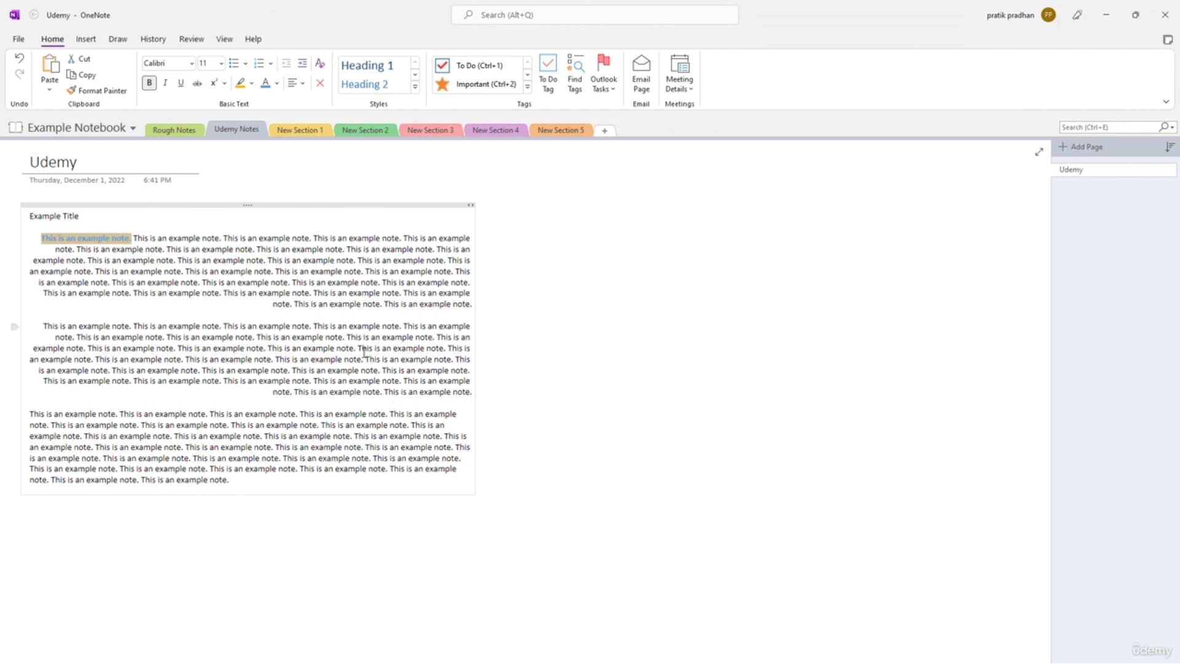
left_click(135, 265)
left_click_drag(129, 238, 84, 238)
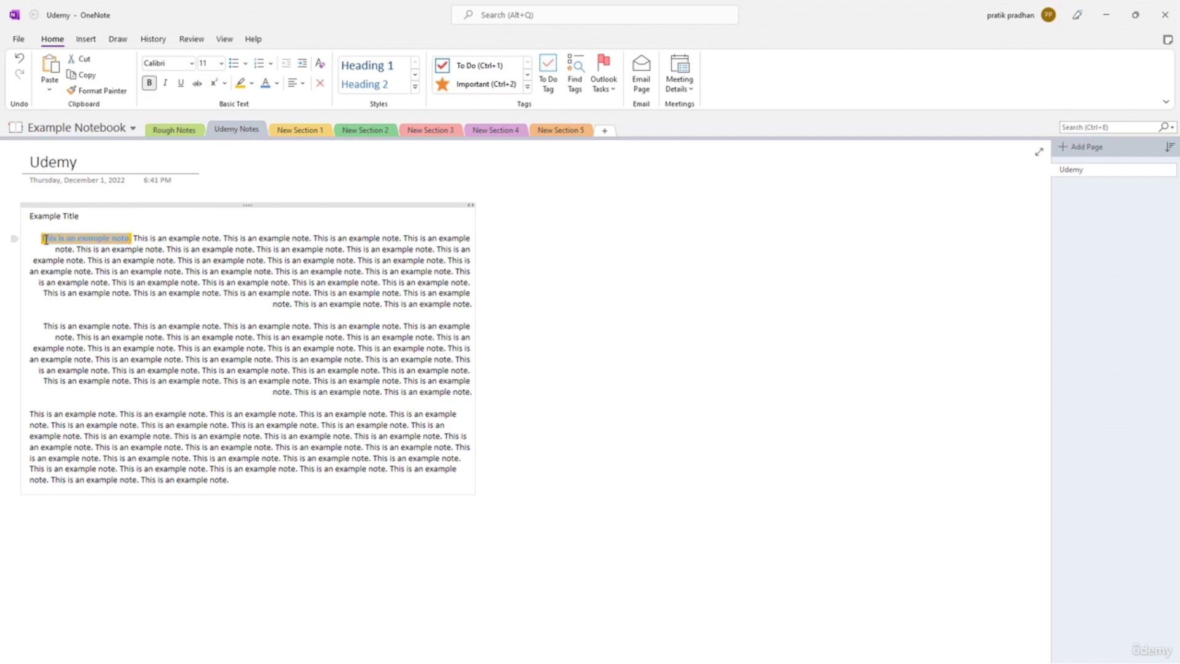
left_click(97, 90)
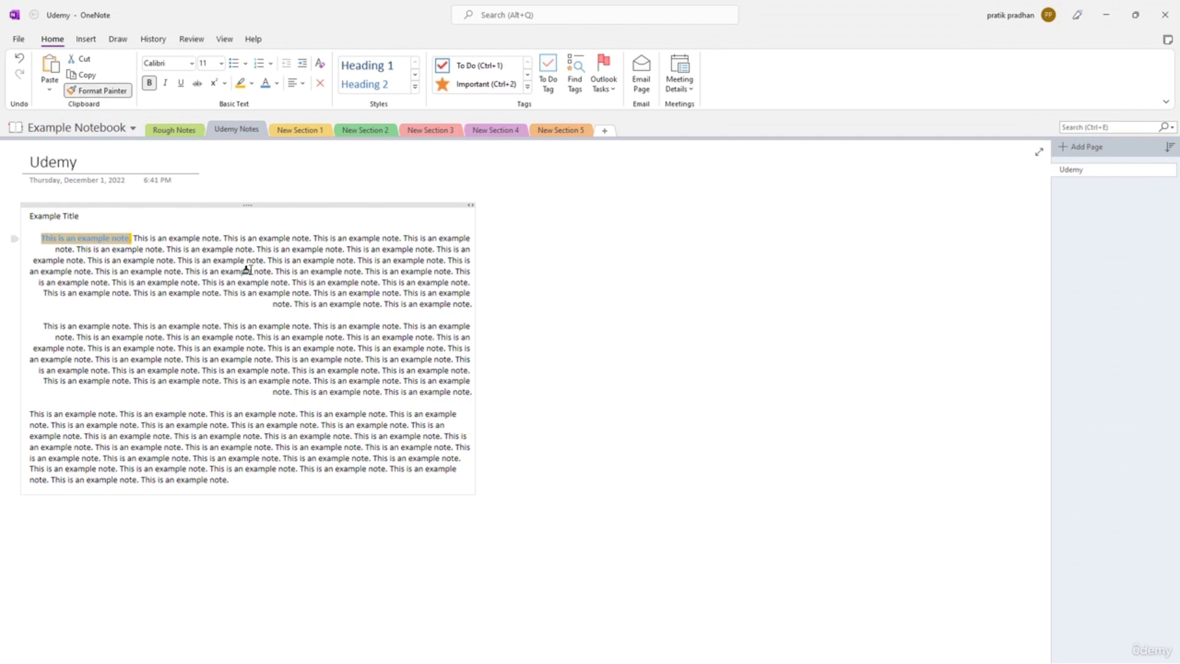
left_click_drag(218, 262, 287, 260)
left_click_drag(161, 293, 270, 294)
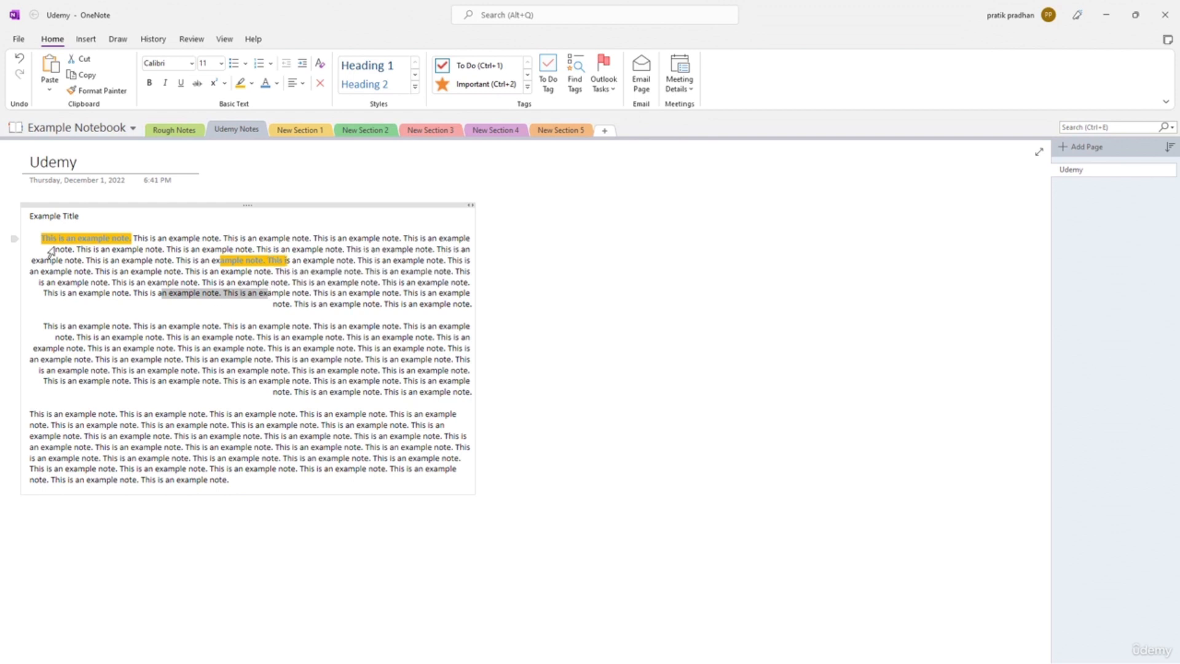
- Copy the highlighted sentence's formatting with Format Painter onto a phrase in the second paragraph's third line
left_click_drag(42, 238, 65, 238)
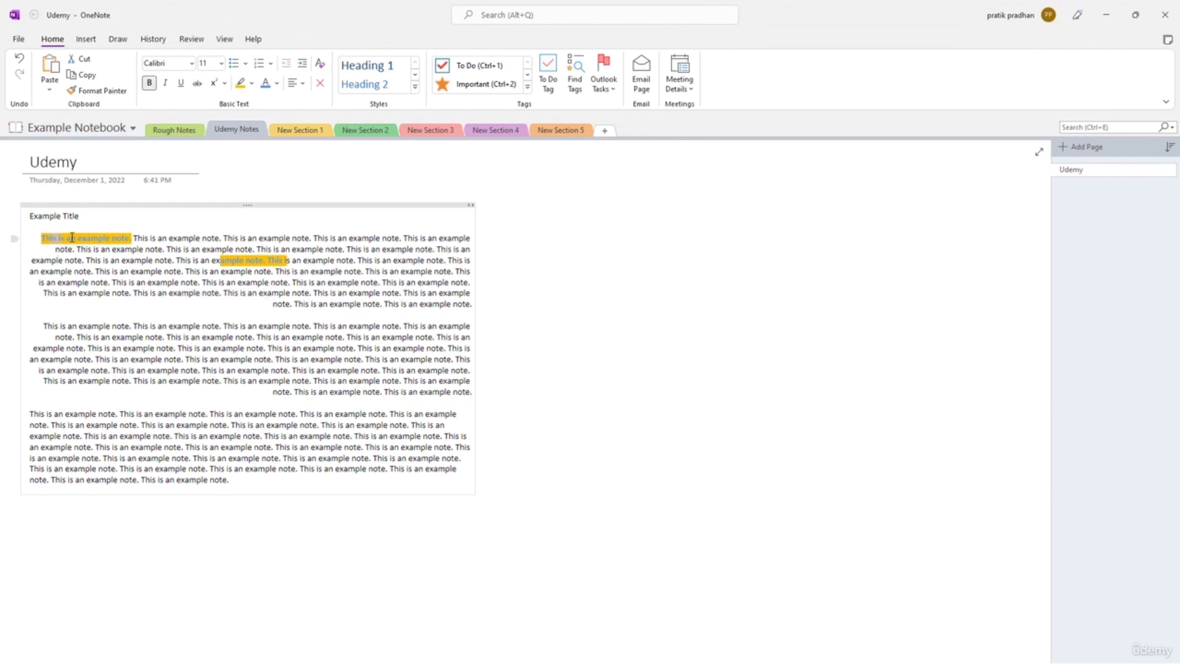
left_click(111, 92)
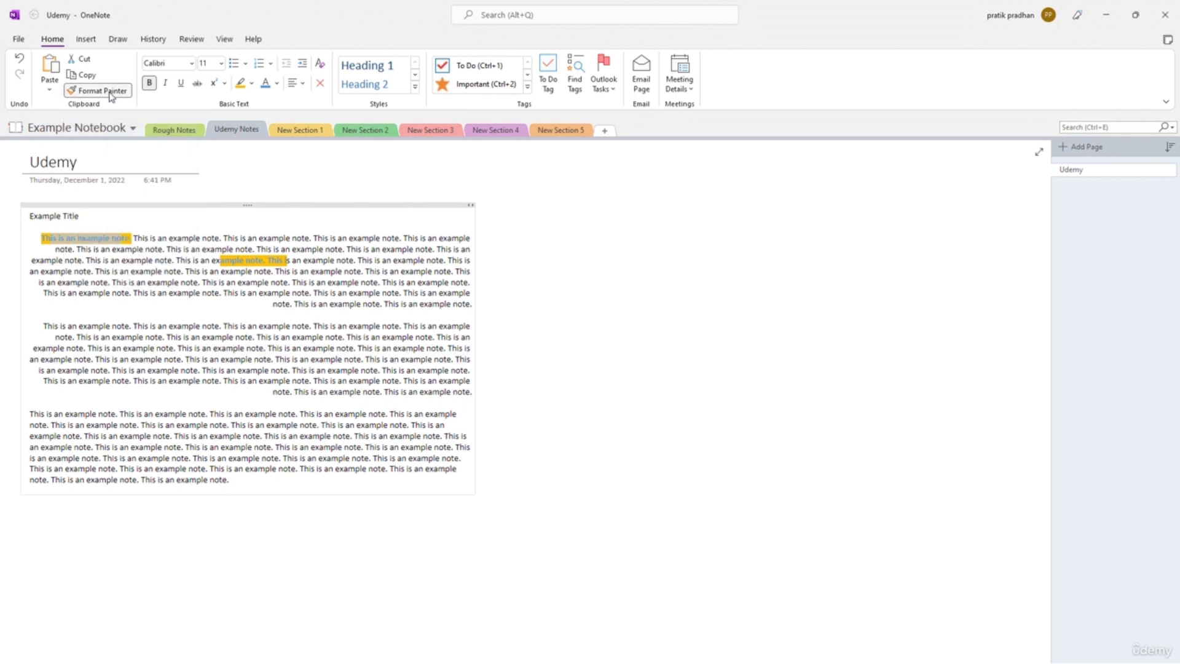
left_click_drag(238, 348, 350, 348)
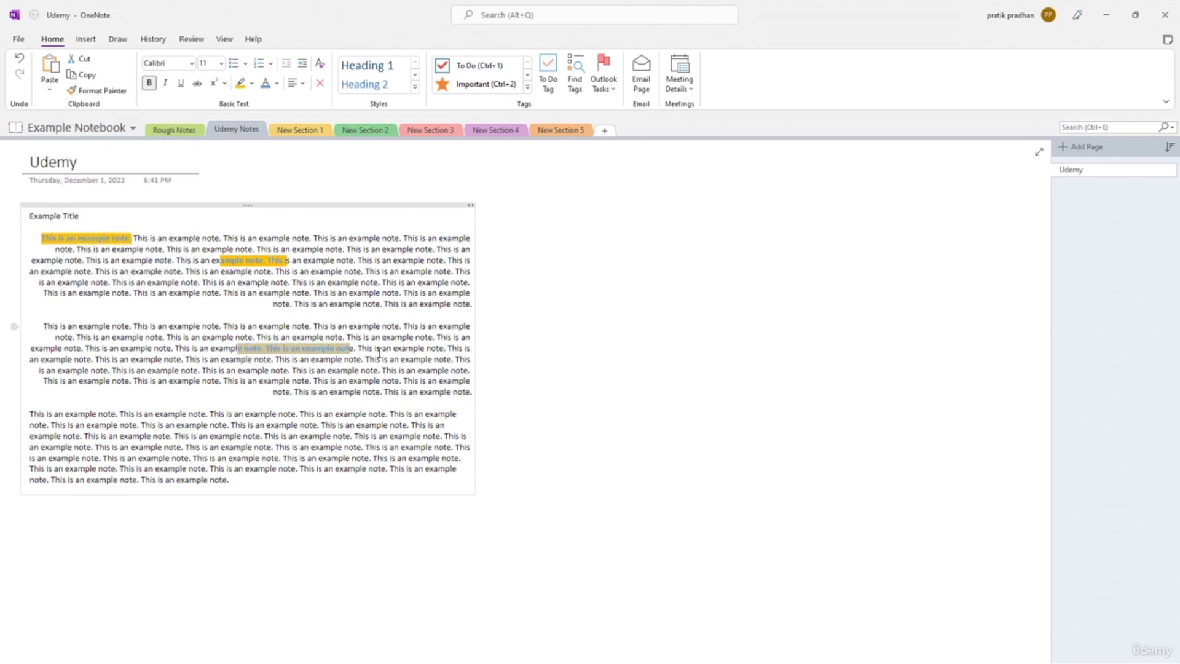
left_click(259, 260)
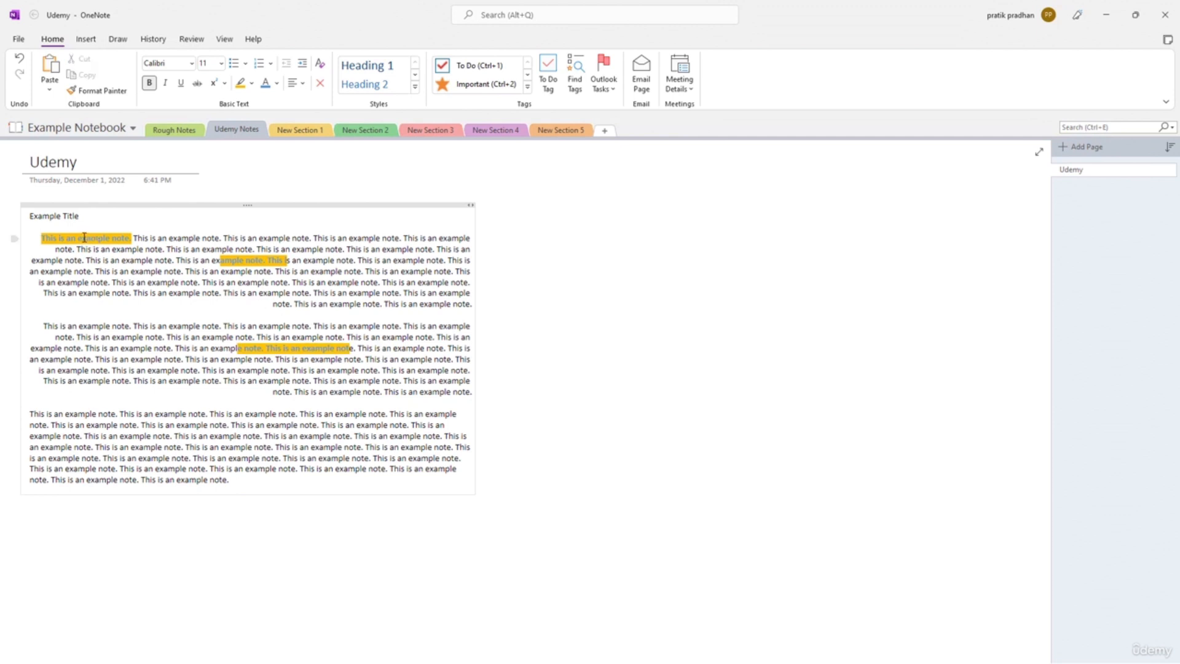
left_click(338, 376)
- Keep Format Painter active with the first sentence's formatting and apply it to several phrases across all three paragraphs
mouse_move(126, 241)
left_mouse_down()
mouse_move(58, 250)
mouse_move(42, 238)
left_mouse_up()
left_click(92, 93)
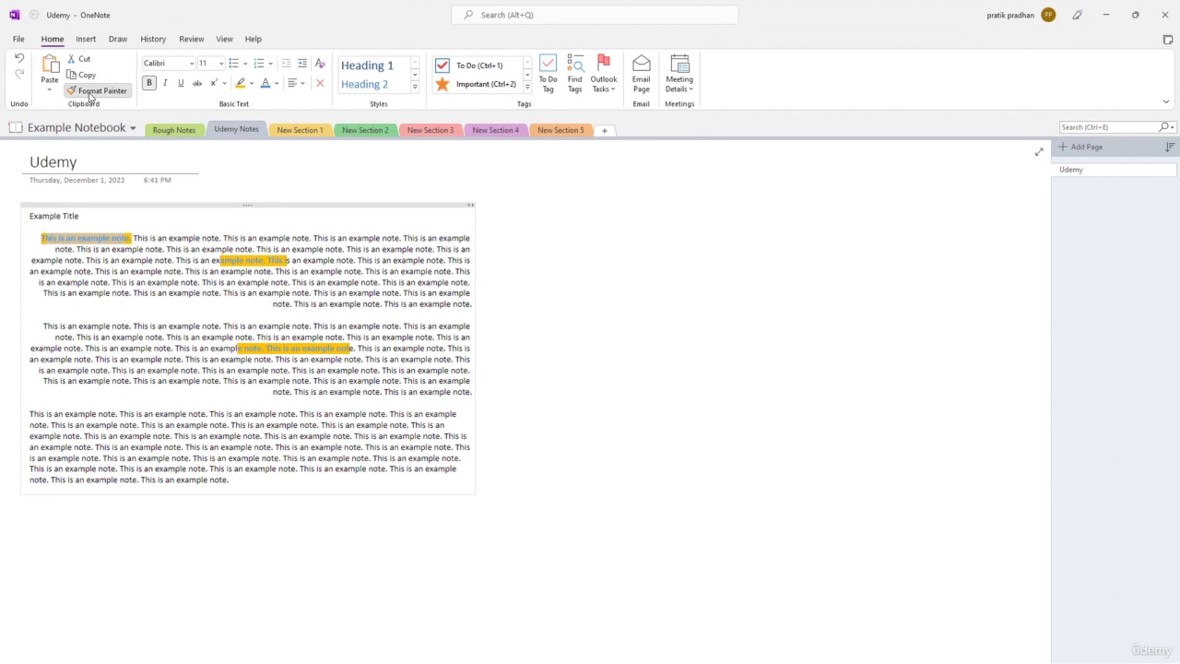
left_click_drag(171, 359, 183, 359)
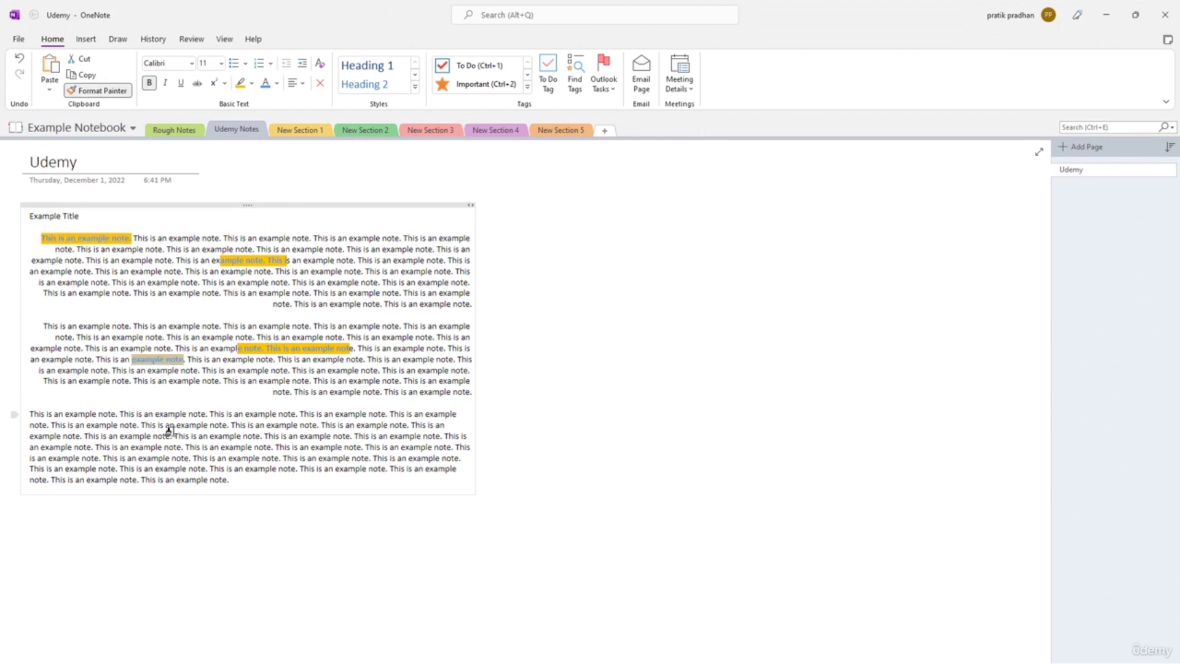
left_click_drag(173, 436, 263, 435)
left_click_drag(331, 447, 394, 447)
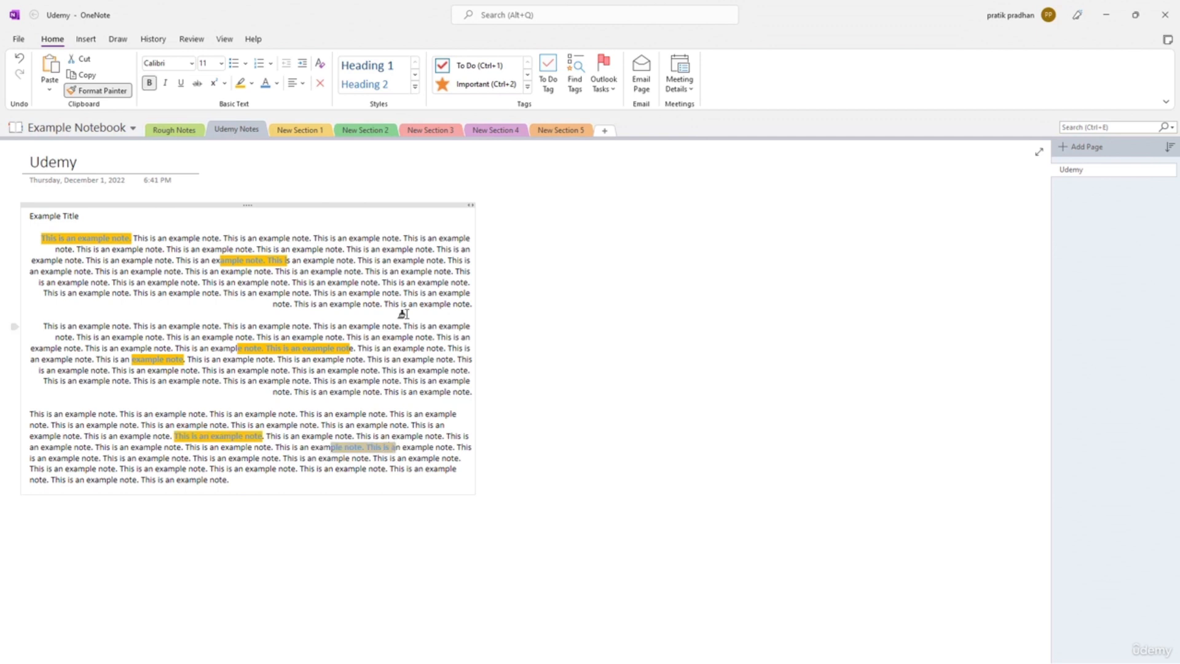
left_click_drag(382, 272, 443, 281)
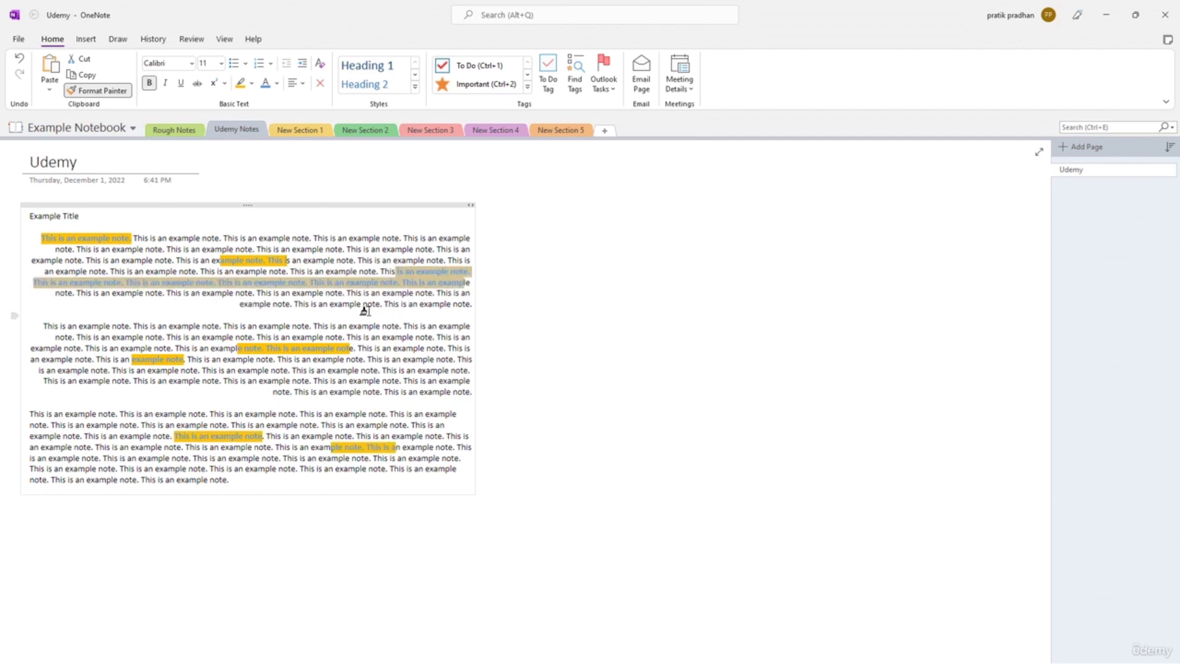
- Paint the same formatting onto more phrases in the second paragraph's first two lines and the third paragraph's first and fifth lines
left_click(109, 91)
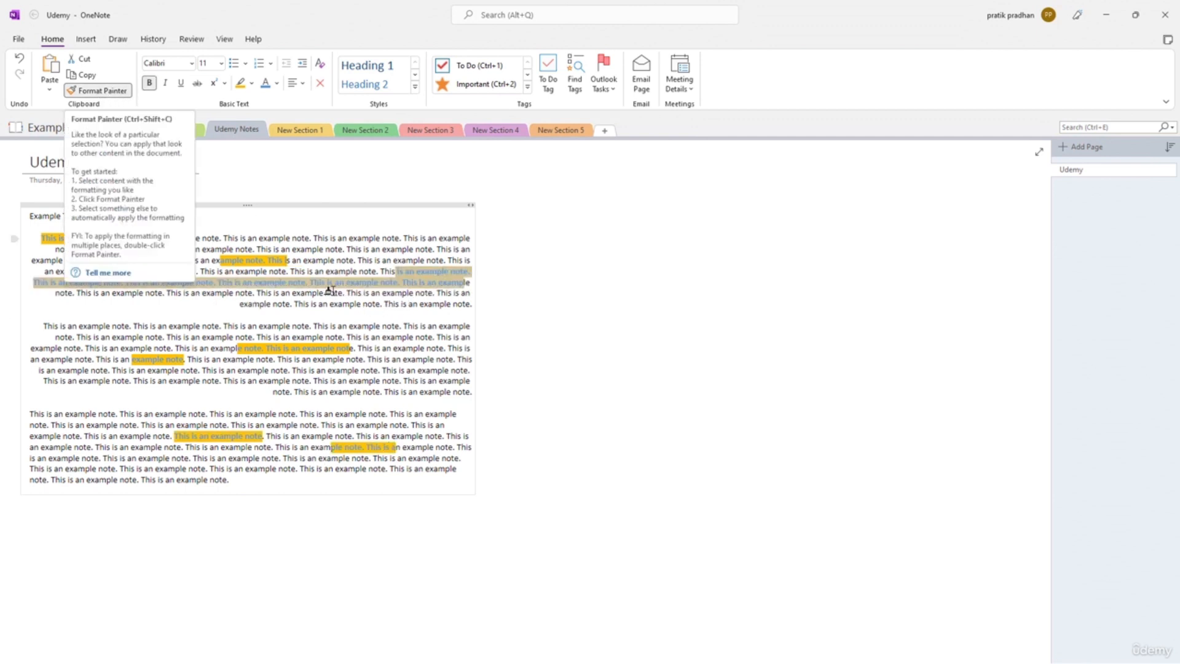
left_click(400, 326)
mouse_move(421, 329)
left_mouse_down()
mouse_move(461, 328)
mouse_move(450, 329)
left_mouse_up()
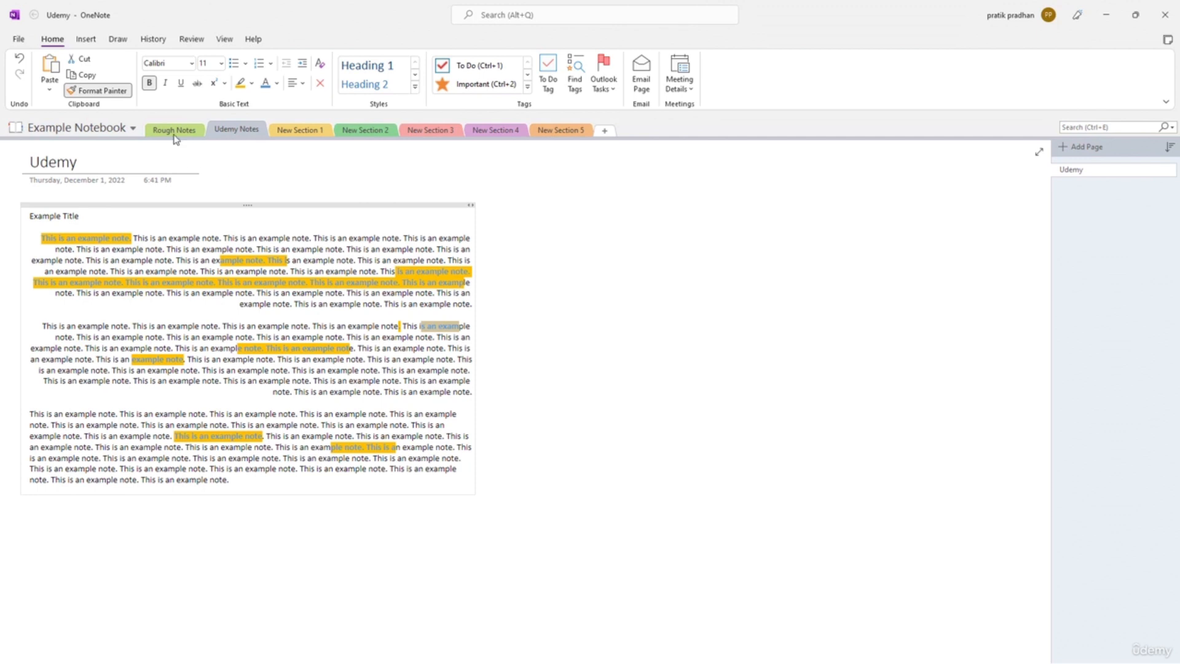
double_click(113, 92)
left_click_drag(78, 338, 141, 337)
left_click_drag(86, 415, 178, 414)
left_click_drag(302, 415, 428, 415)
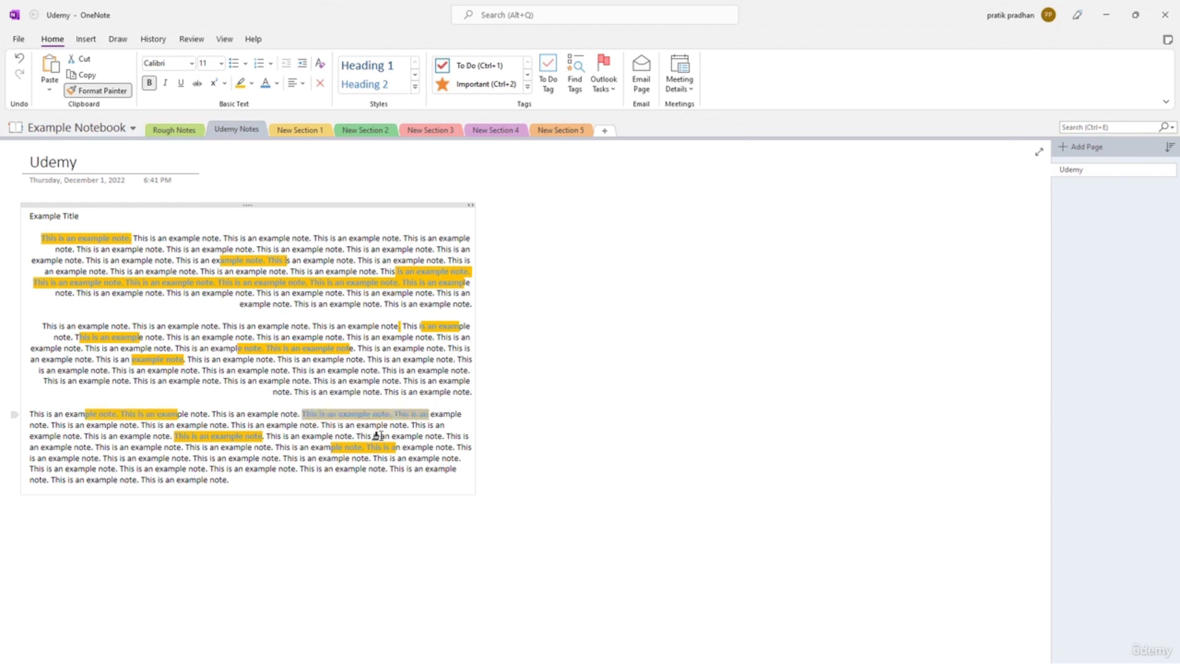
left_click_drag(74, 459, 226, 459)
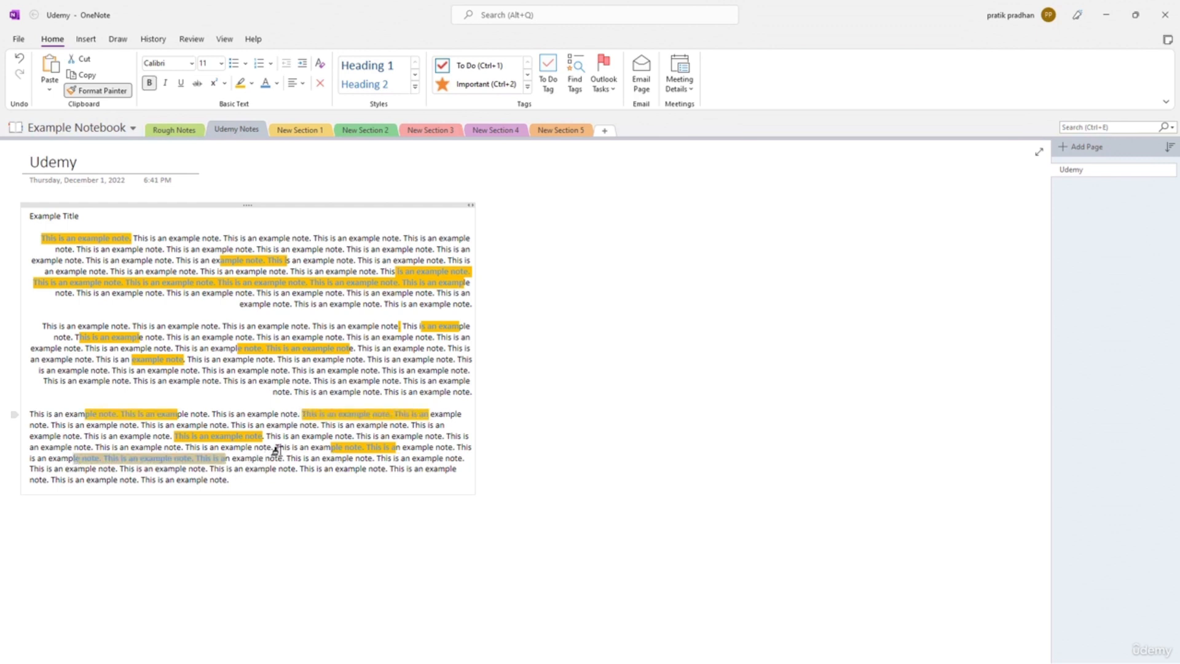
- Turn off Format Painter and select a plain phrase in the second paragraph without painting it
left_click(111, 92)
left_click_drag(192, 337, 312, 337)
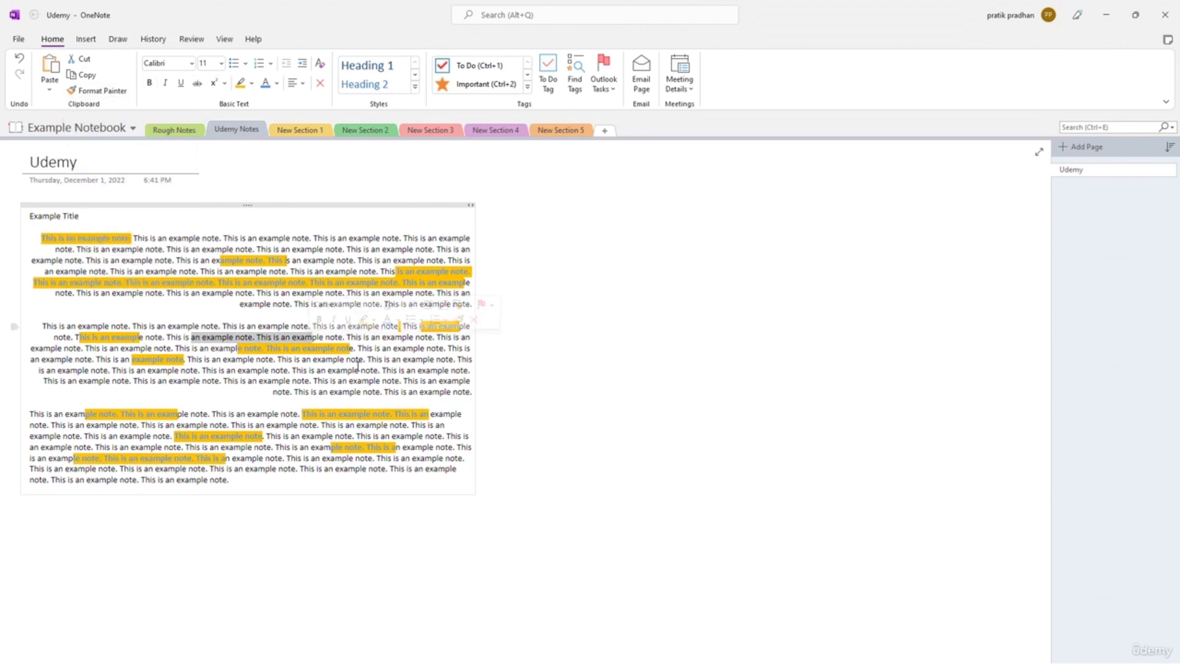
left_click(358, 366)
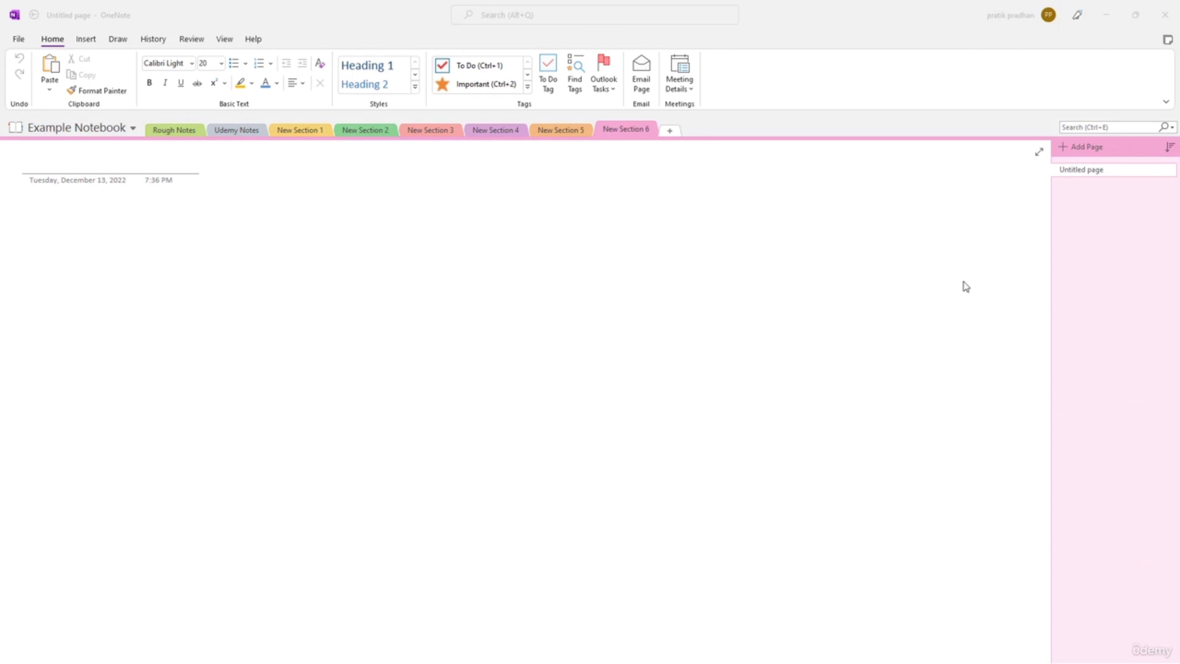
- Write a list on the blank New Section 6 page with Apples, Oranges, Carrot, Bread, Milk and Eggs on separate lines
left_click(32, 209)
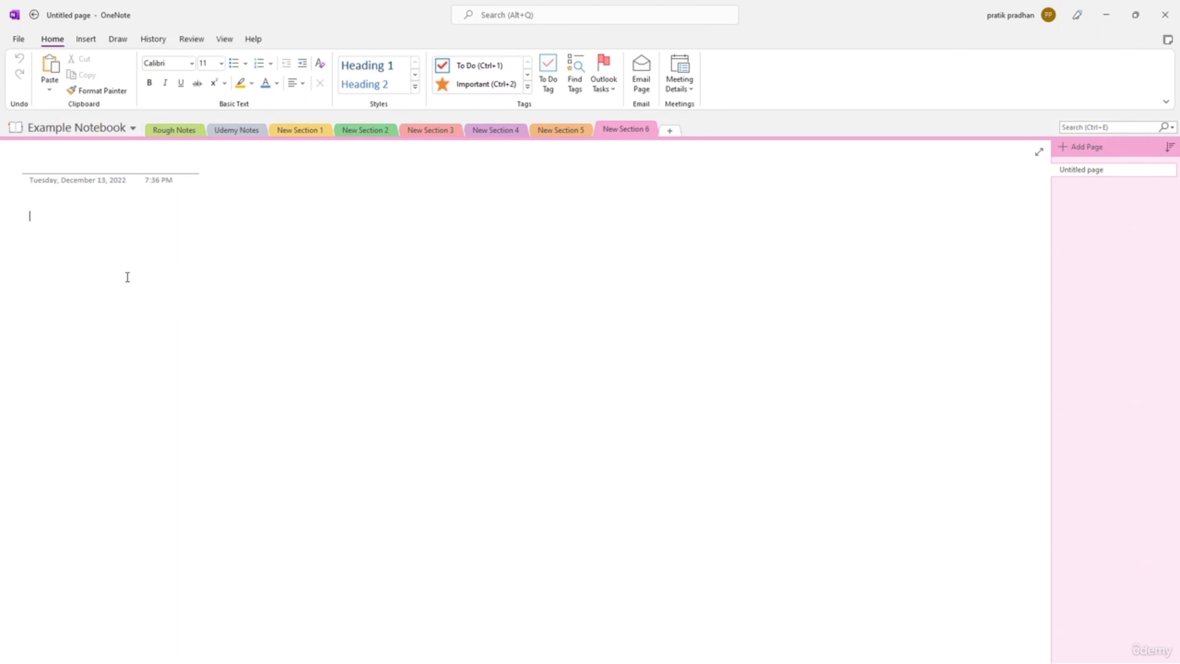
type("Apples")
key("Return")
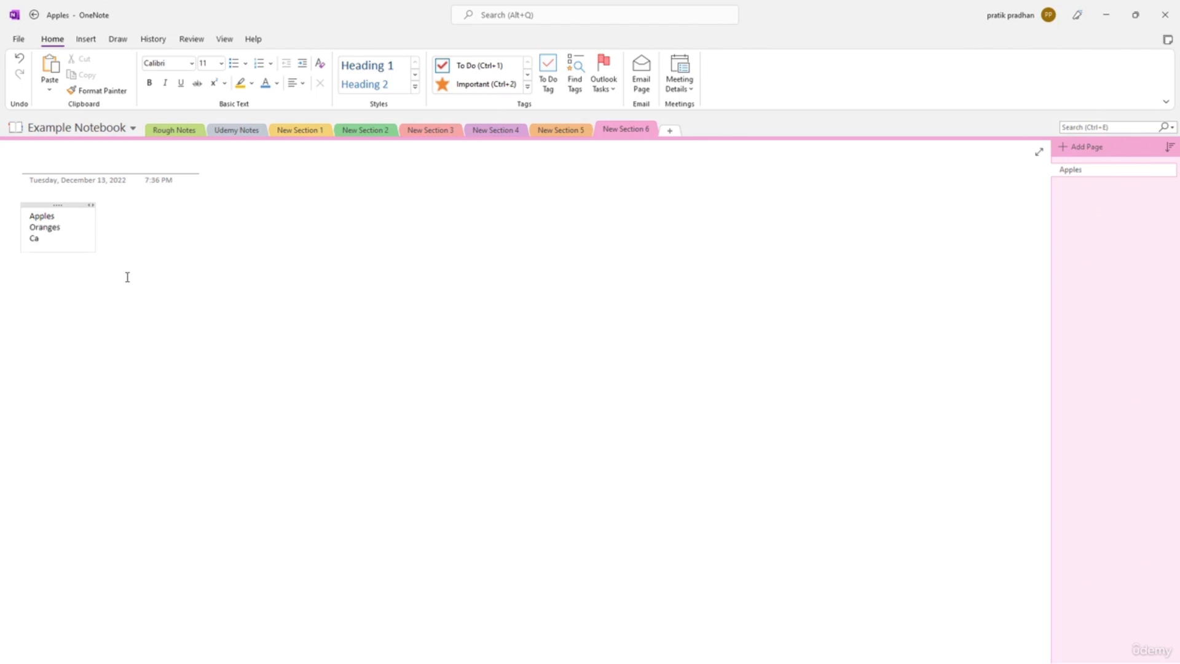
key("Return")
type("Bread")
type("gs")
- Turn the whole list from Apples to Eggs into a bulleted list
left_click_drag(57, 276, 29, 214)
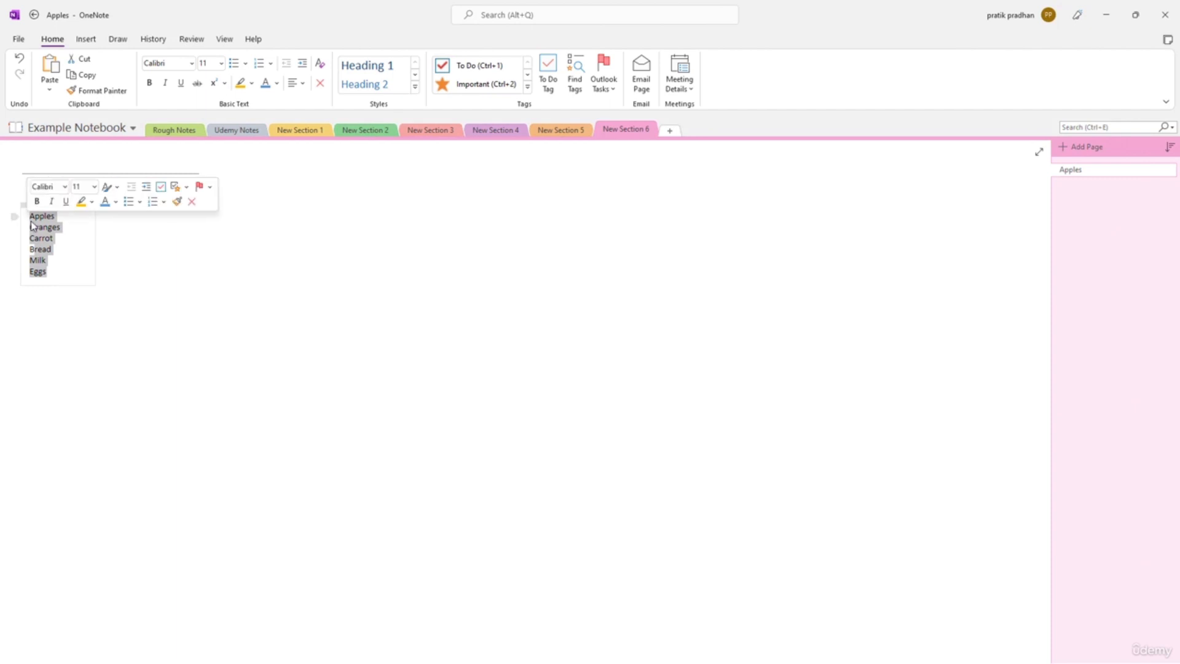
left_click(233, 63)
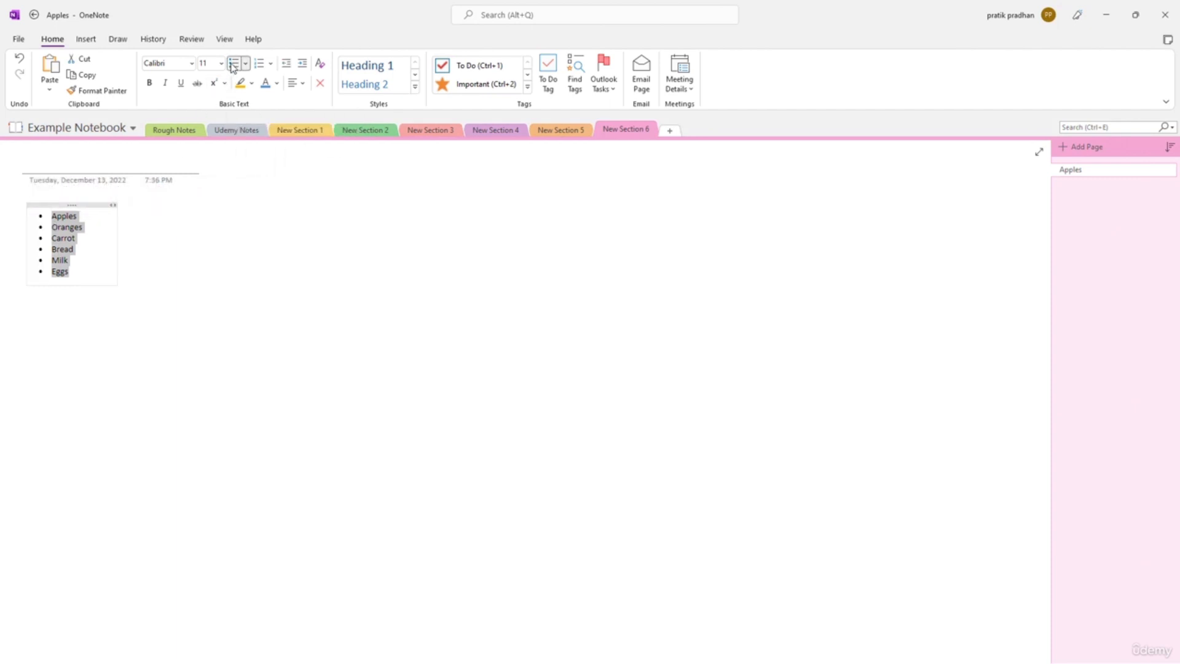
- Add a new bullet reading "Pomegranet" directly below Apples
left_click(90, 218)
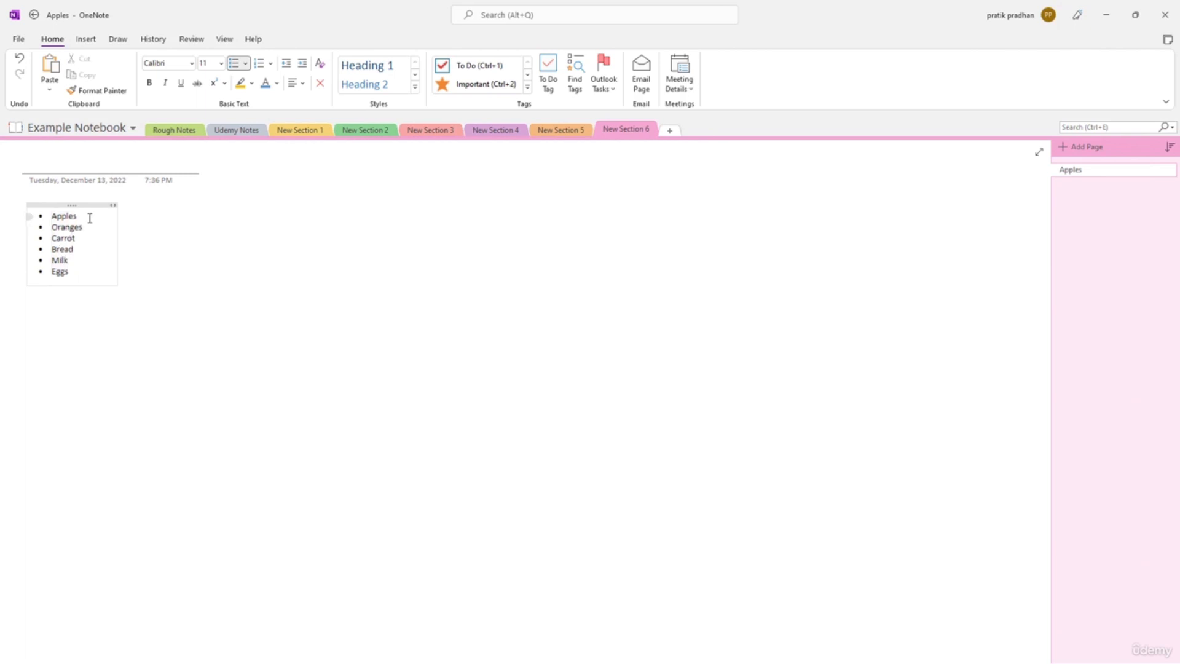
key("Return")
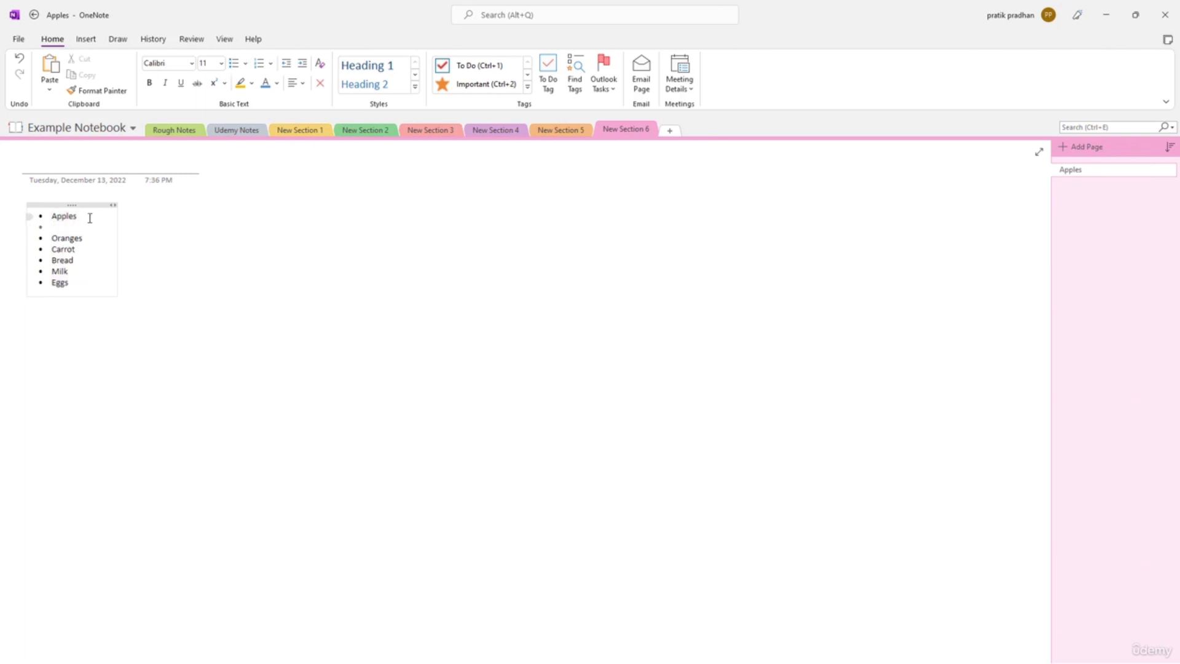
type("Pomegranet")
key("Down")
key("Down")
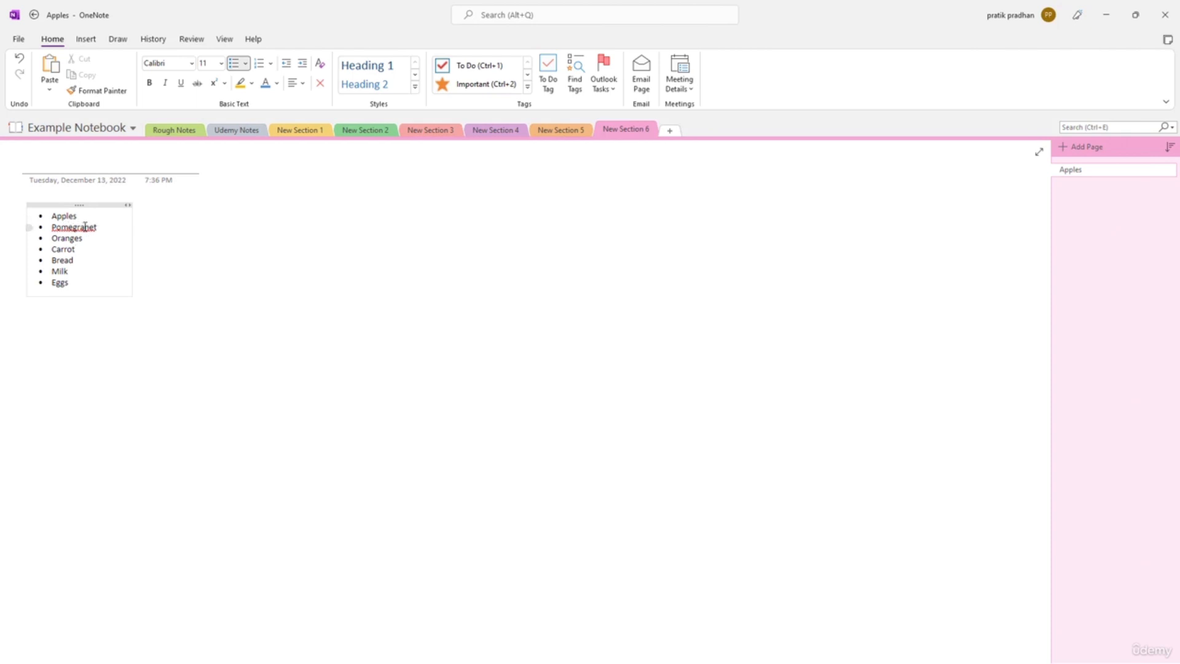
- Correct the misspelled second bullet to the suggested spelling "Pomegranate"
double_click(57, 227)
left_click(87, 227)
right_click(73, 226)
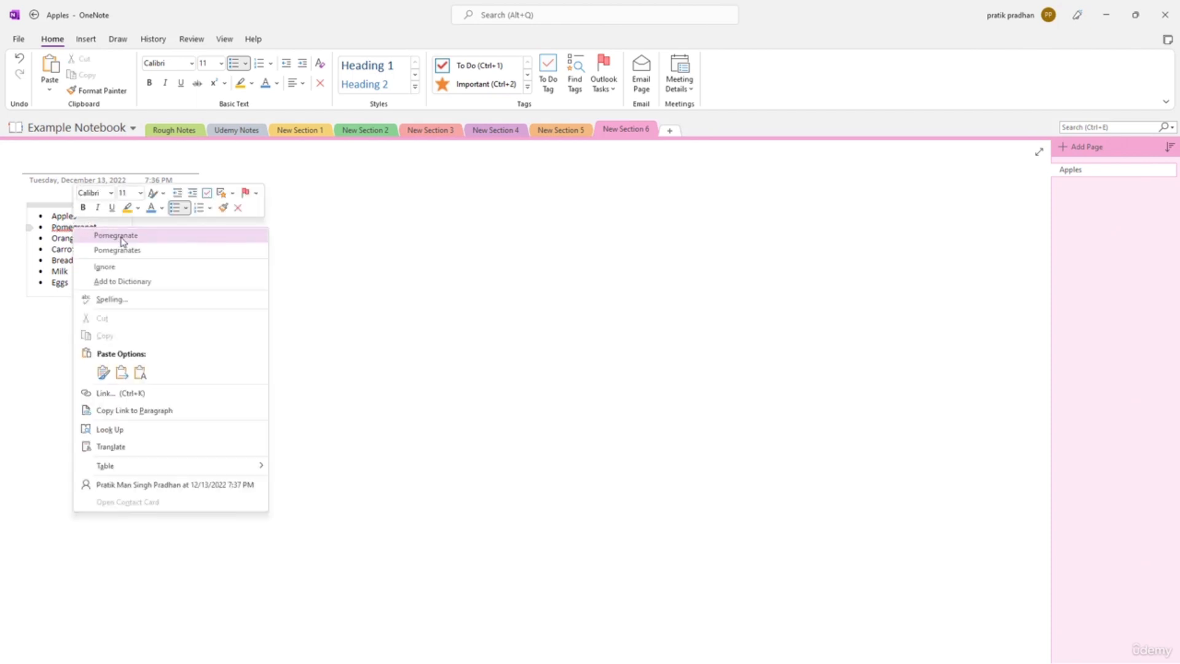
left_click(123, 237)
left_click(97, 249)
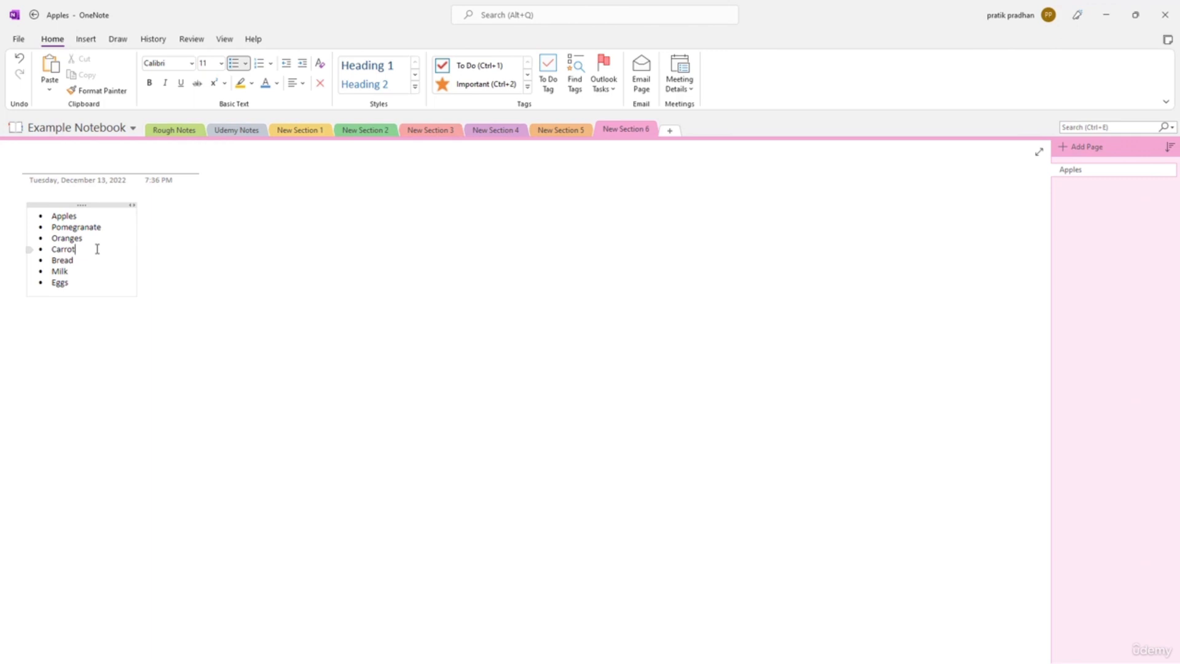
- Indent the "Oranges" bullet by two levels
left_click(52, 237)
key("Tab")
key("Tab")
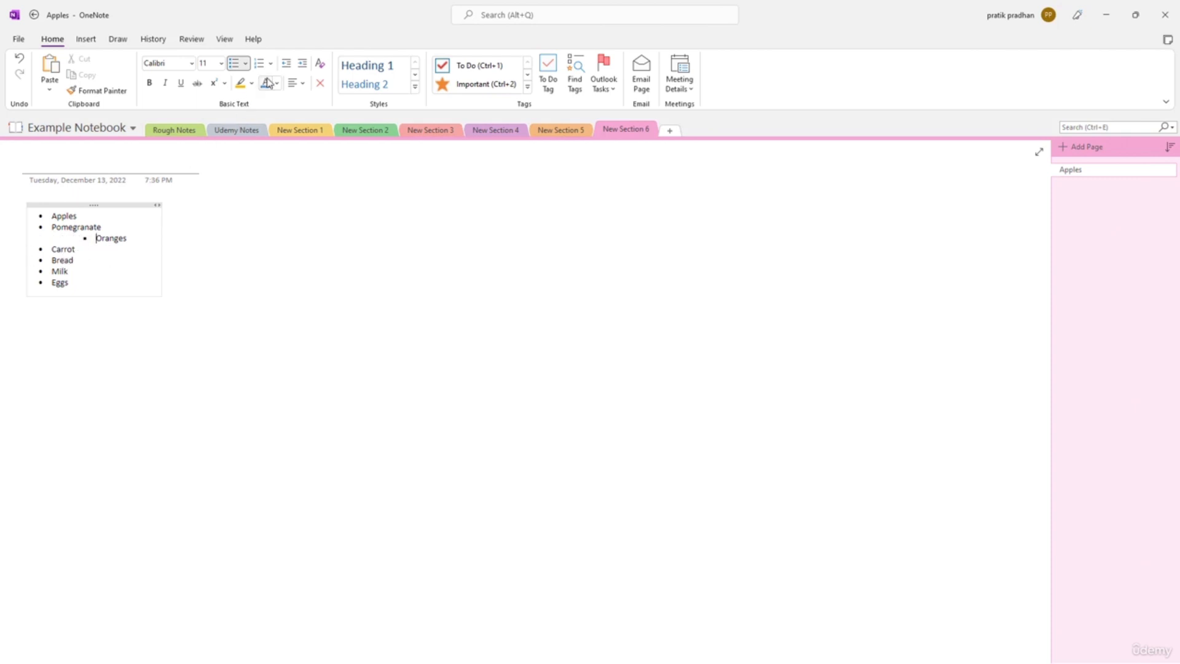
- Bring the "Oranges" bullet back out to the main level and indent it one level under "Pomegranate"
left_click(287, 66)
left_click(287, 66)
left_click(302, 64)
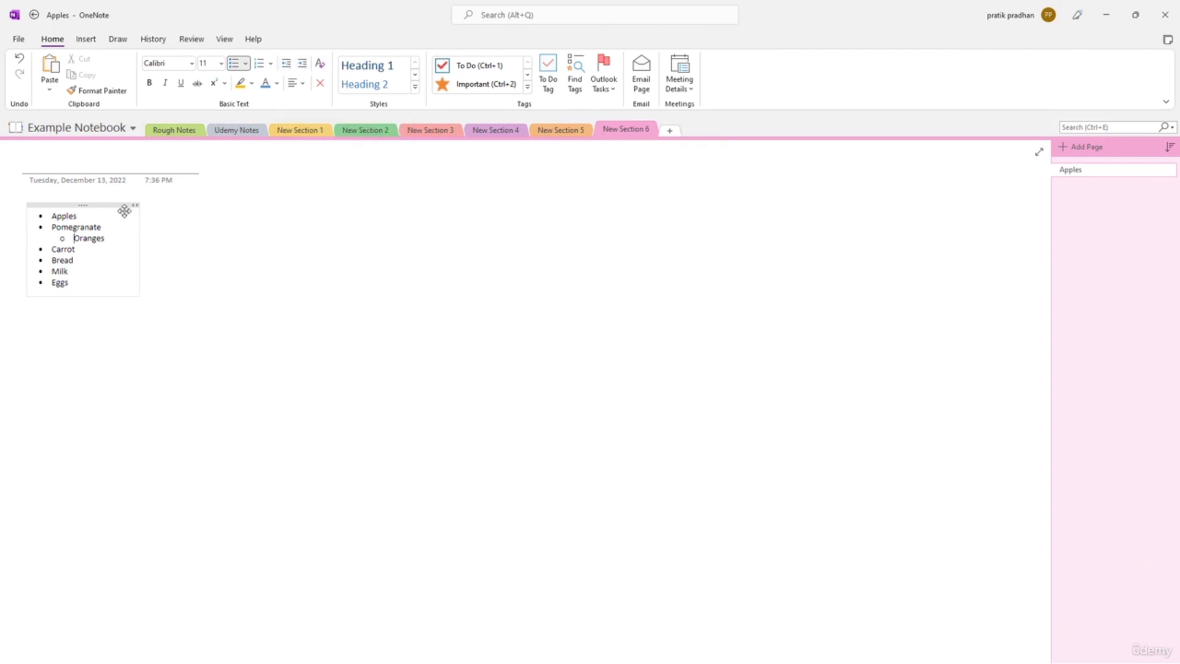
- Add a bullet reading "sdfsdfds" below "Oranges" and indent it one level further
left_click(116, 238)
key("Return")
type("sdfsdfds")
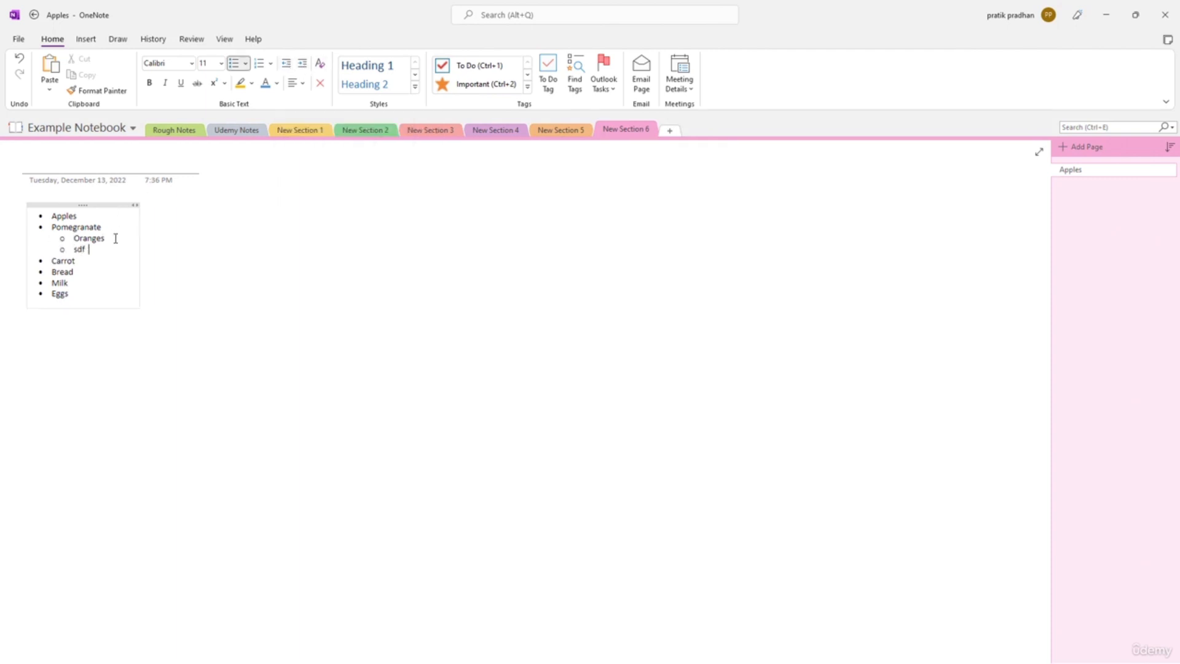
left_click(304, 64)
- Change the bullets of the whole list to the envelope symbol
left_click_drag(91, 295, 143, 186)
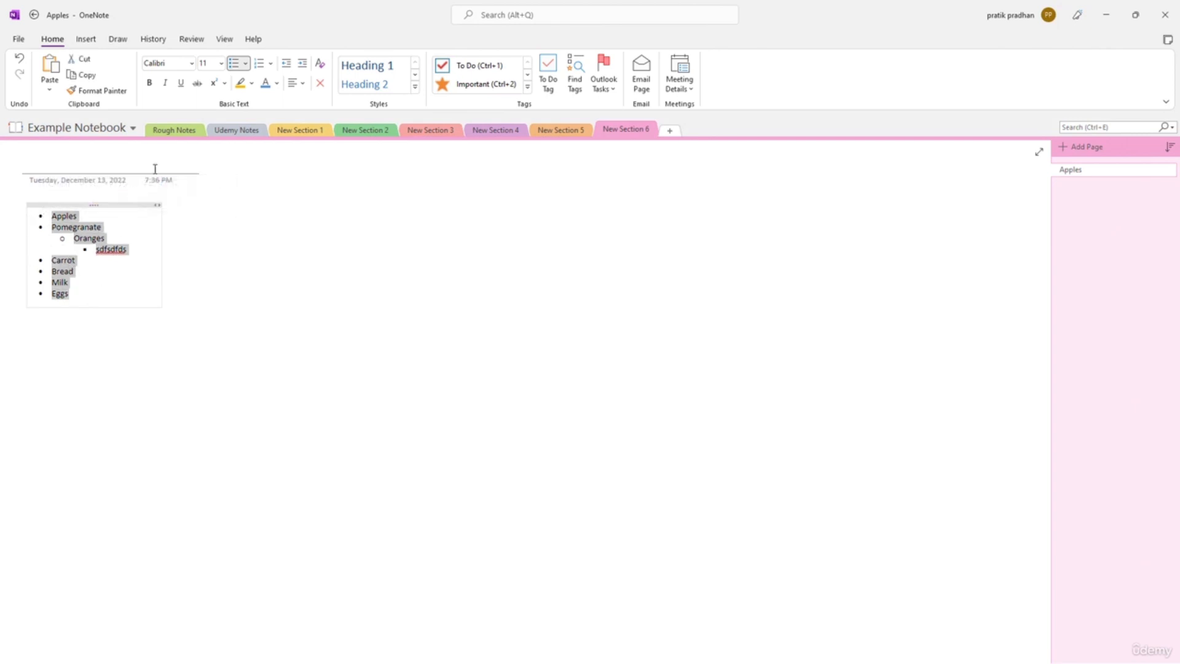
left_click(246, 64)
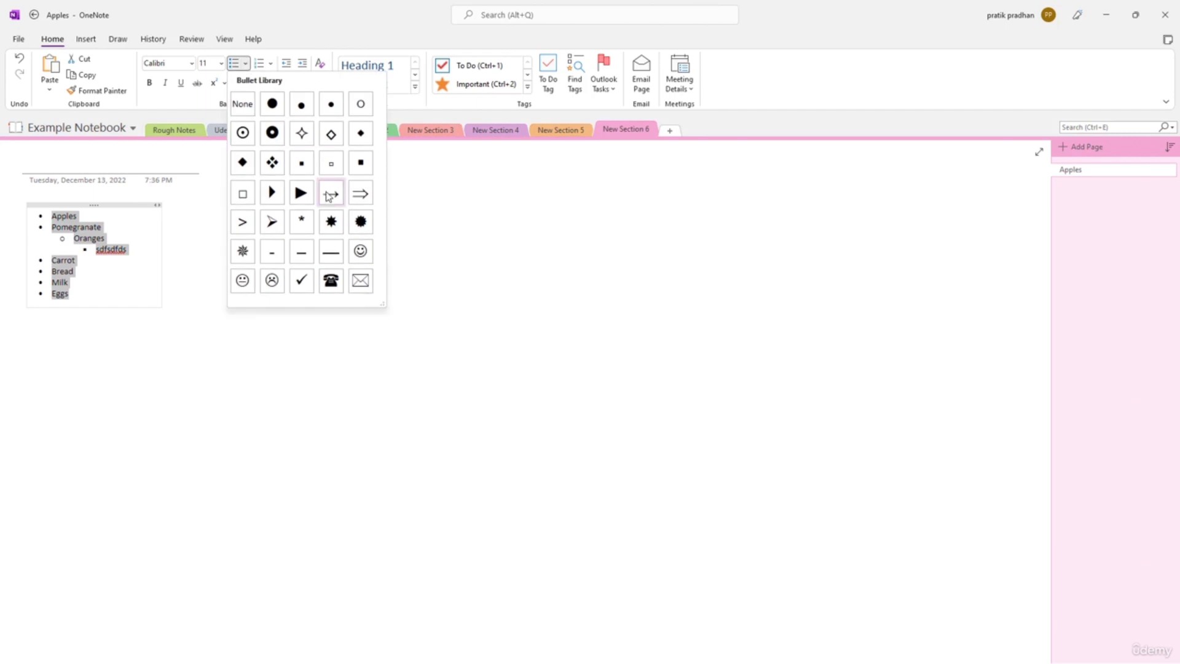
left_click(361, 280)
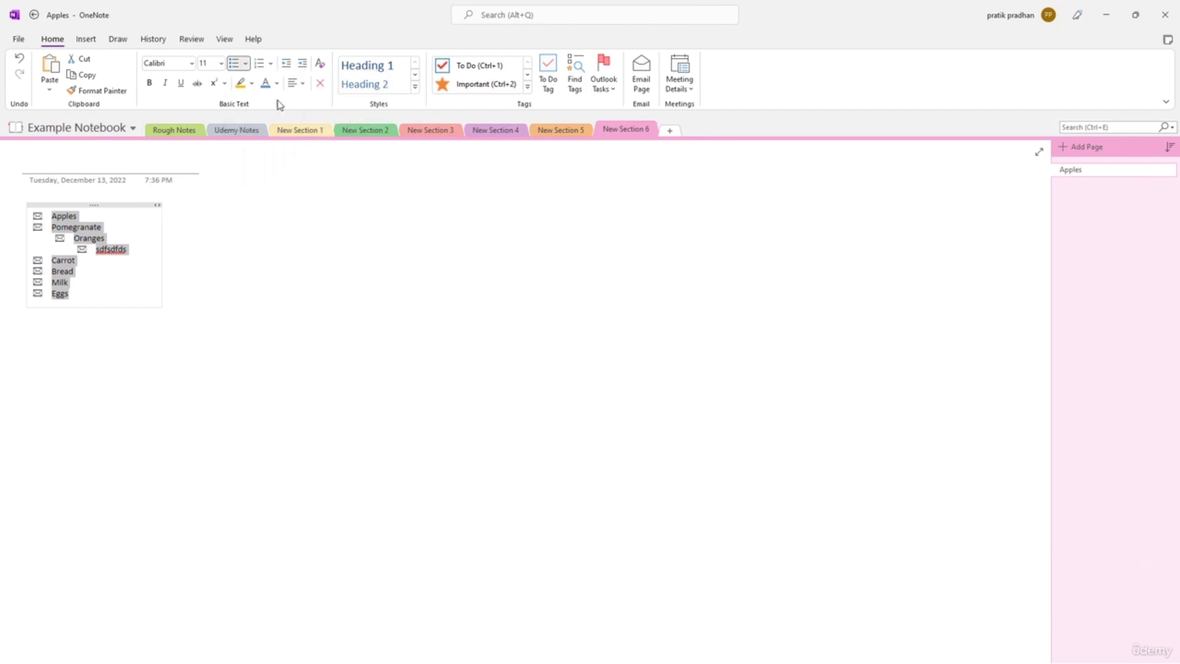
- Set the whole list to solid round bullets and give "Oranges" and its sub-item hollow circle bullets
left_click(245, 64)
left_click(361, 187)
left_click_drag(132, 258, 73, 235)
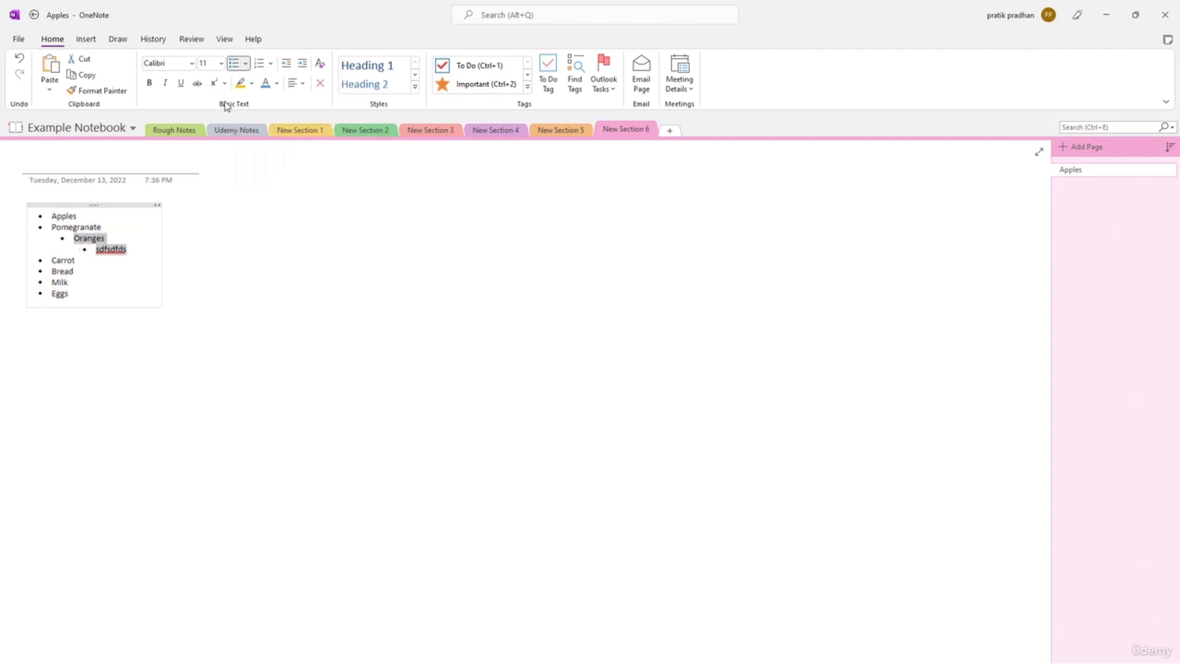
left_click(245, 64)
left_click(362, 163)
- Change the bullet of the "sdfsdfds" sub-item to the solid right-pointing triangle
left_click_drag(134, 251, 96, 250)
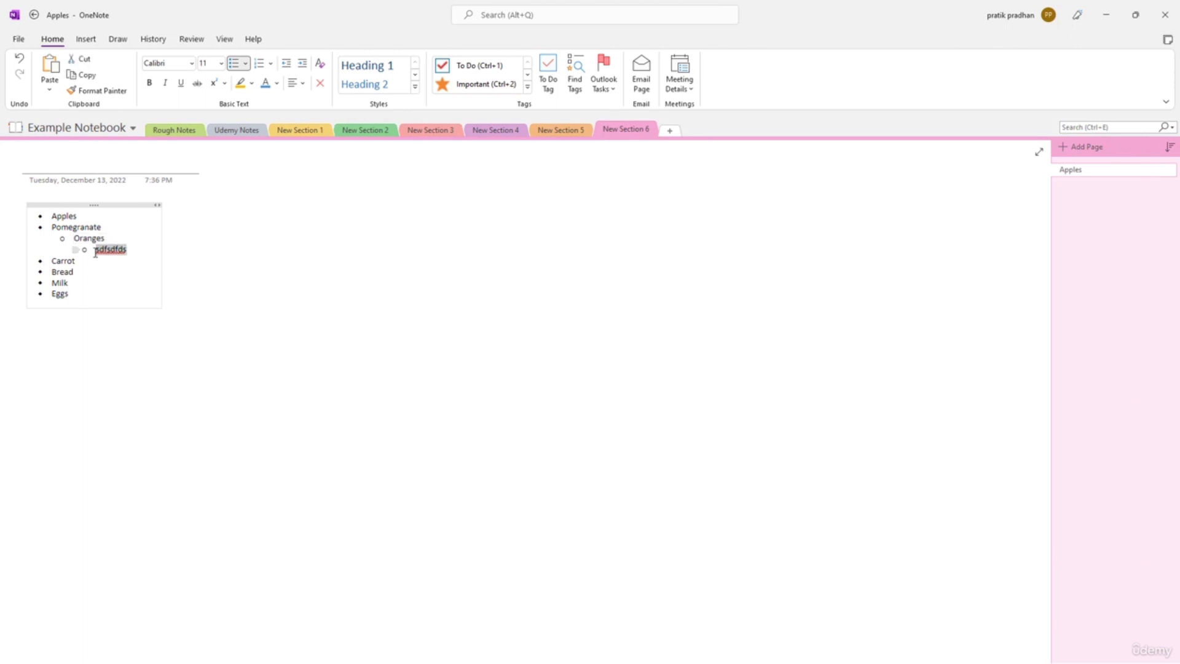
left_click(245, 63)
left_click(306, 252)
left_click(116, 267)
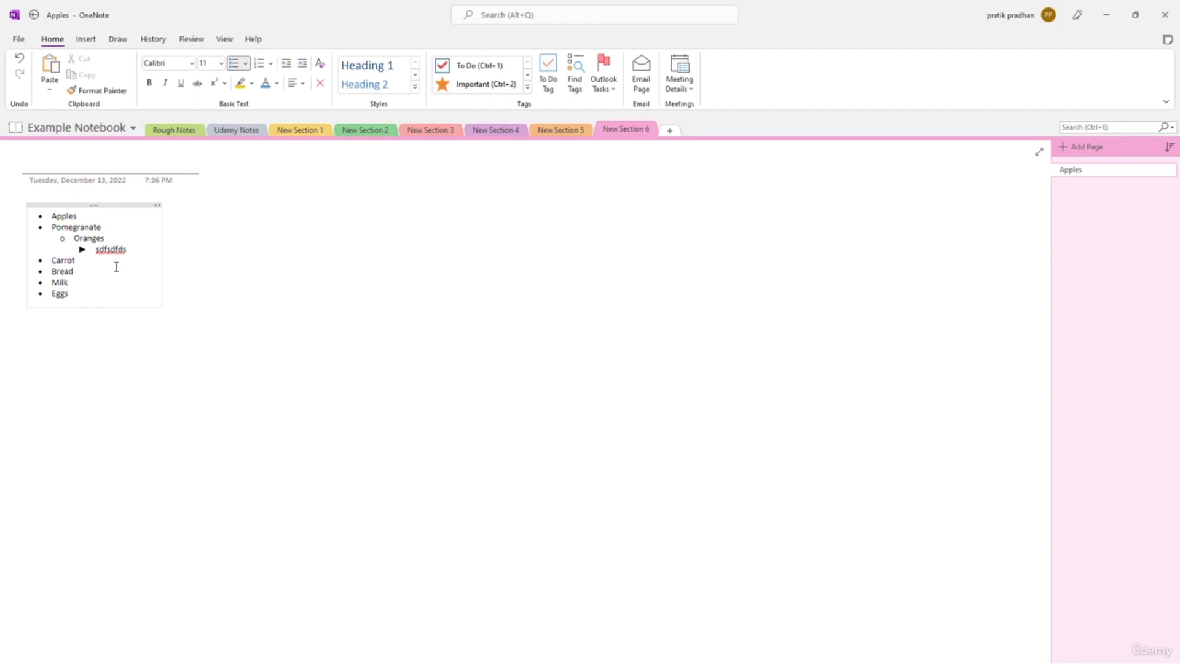
- Convert the whole list to a numbered list and add an item "sdfsdfds" directly below "Bread"
left_click_drag(95, 297, 235, 167)
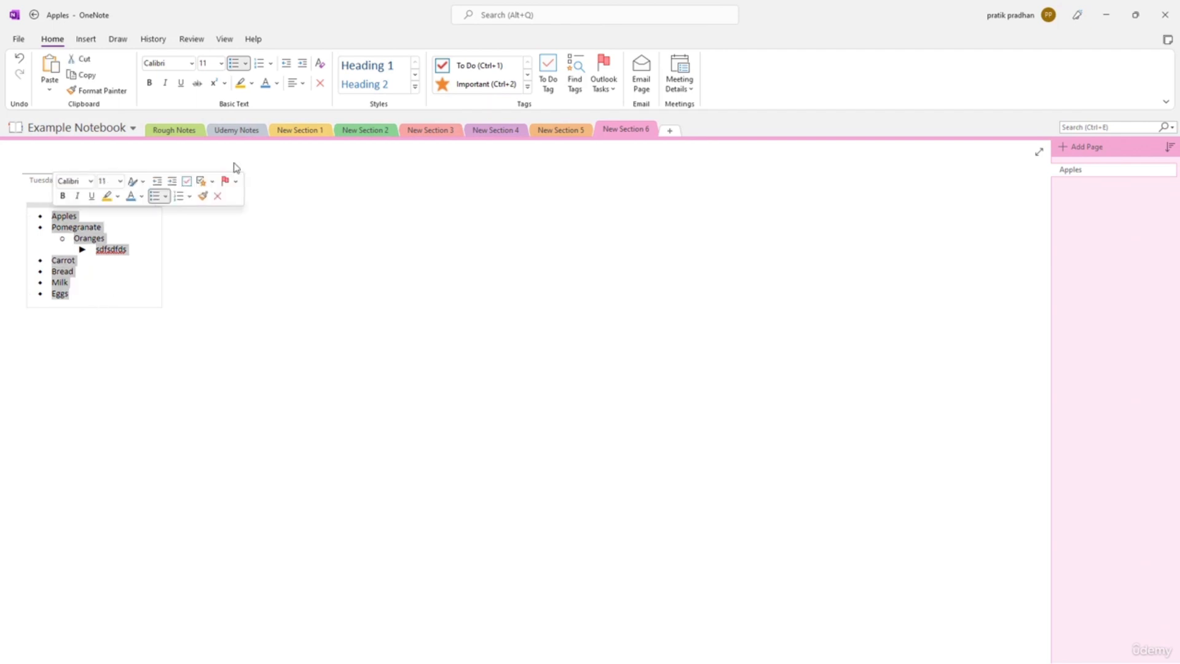
left_click(261, 64)
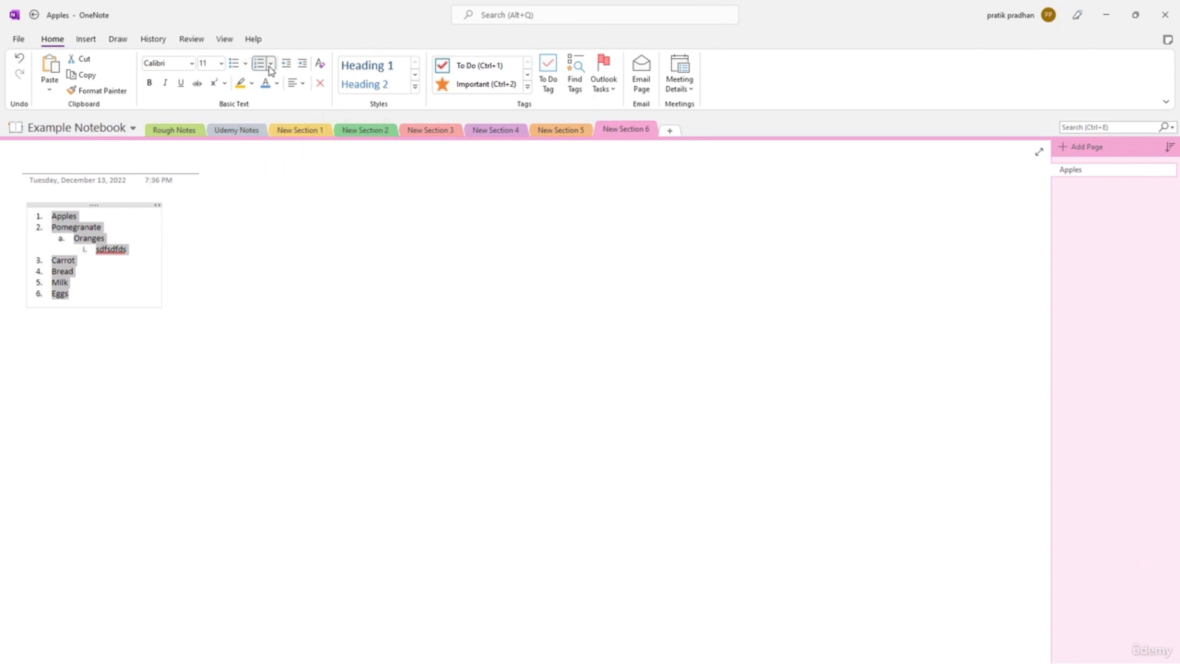
left_click(104, 269)
key("Return")
type("sdf")
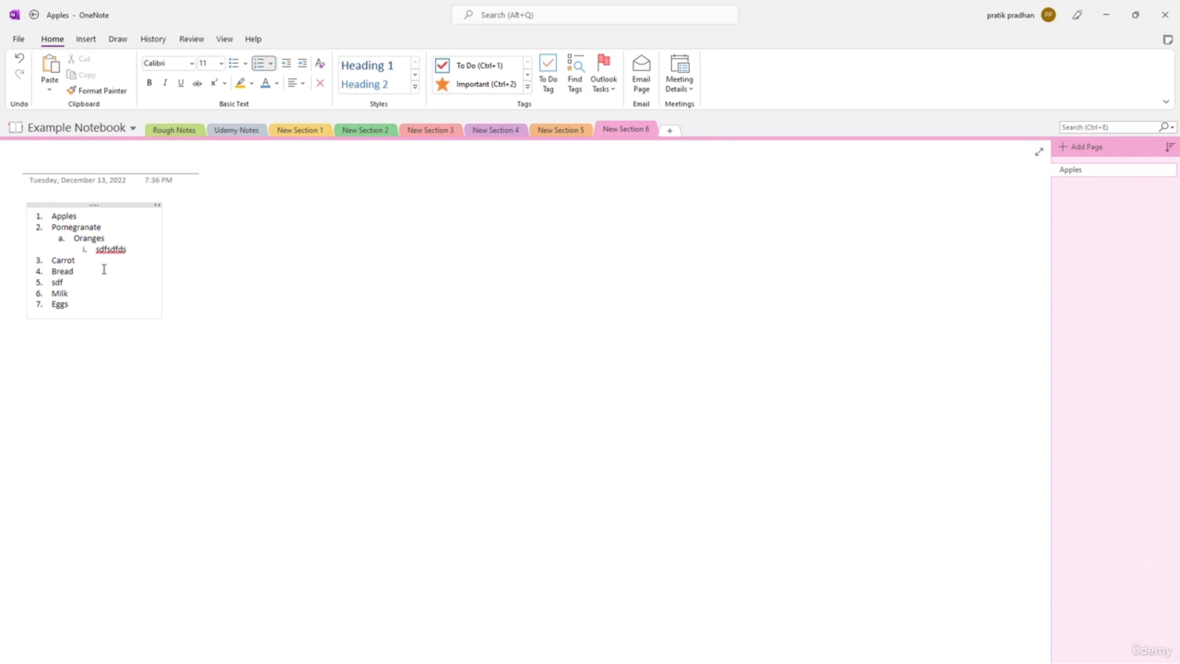
- Change the numbering format of the whole list to (A), (B), (C)
left_click_drag(96, 315, 49, 214)
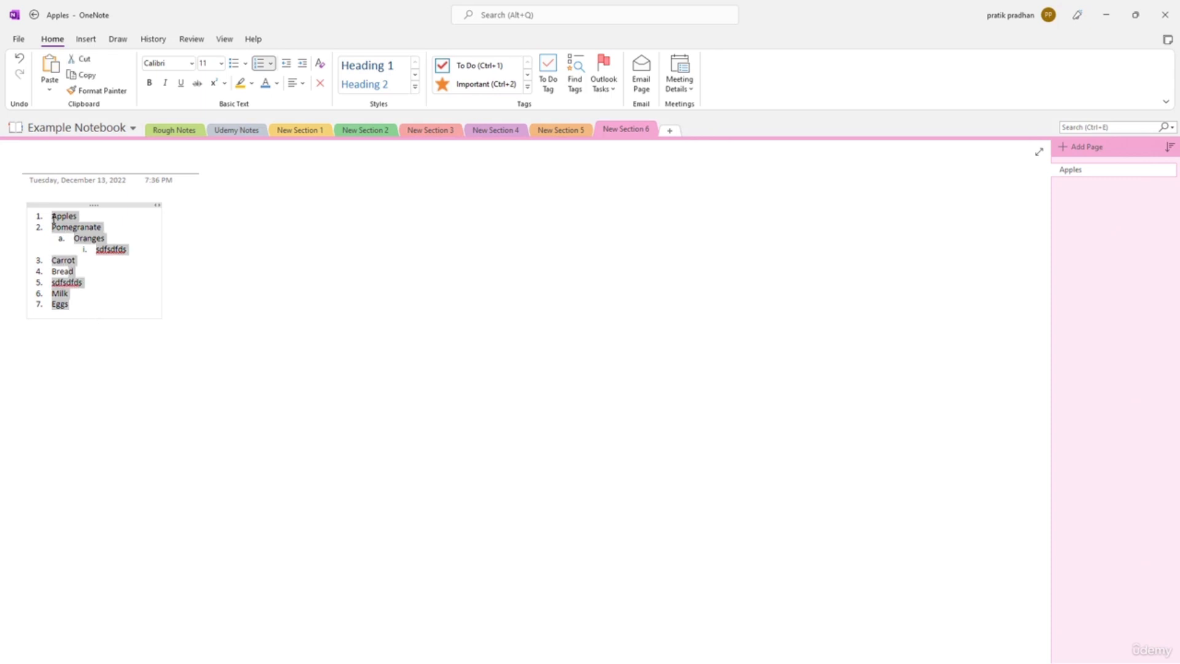
left_click(271, 64)
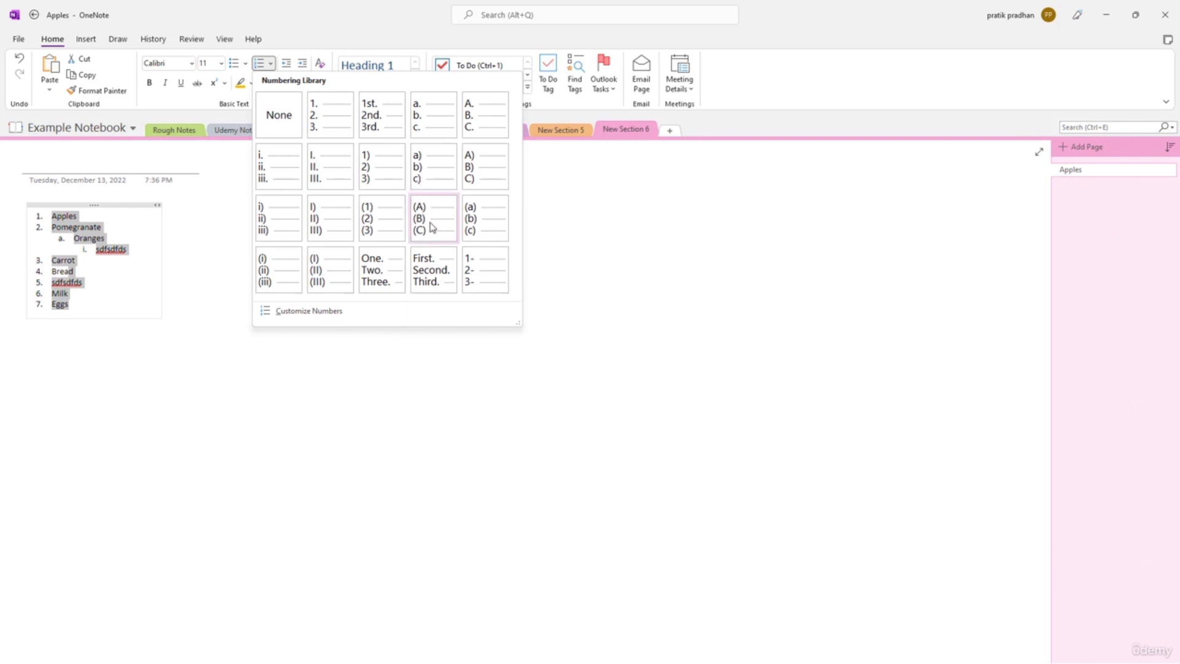
left_click(433, 228)
- Apply the 1st., 2nd., 3rd. numbering format to the whole list
left_click(272, 64)
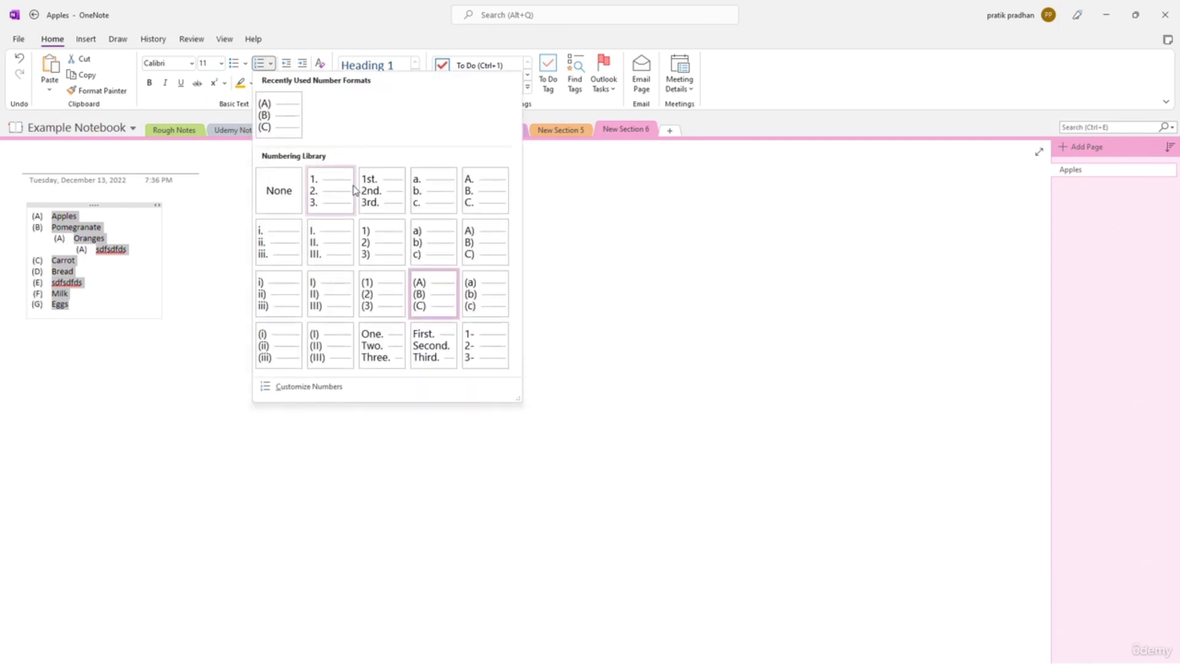
left_click(381, 196)
left_click(132, 227)
left_click_drag(65, 241, 79, 239)
left_click(93, 241)
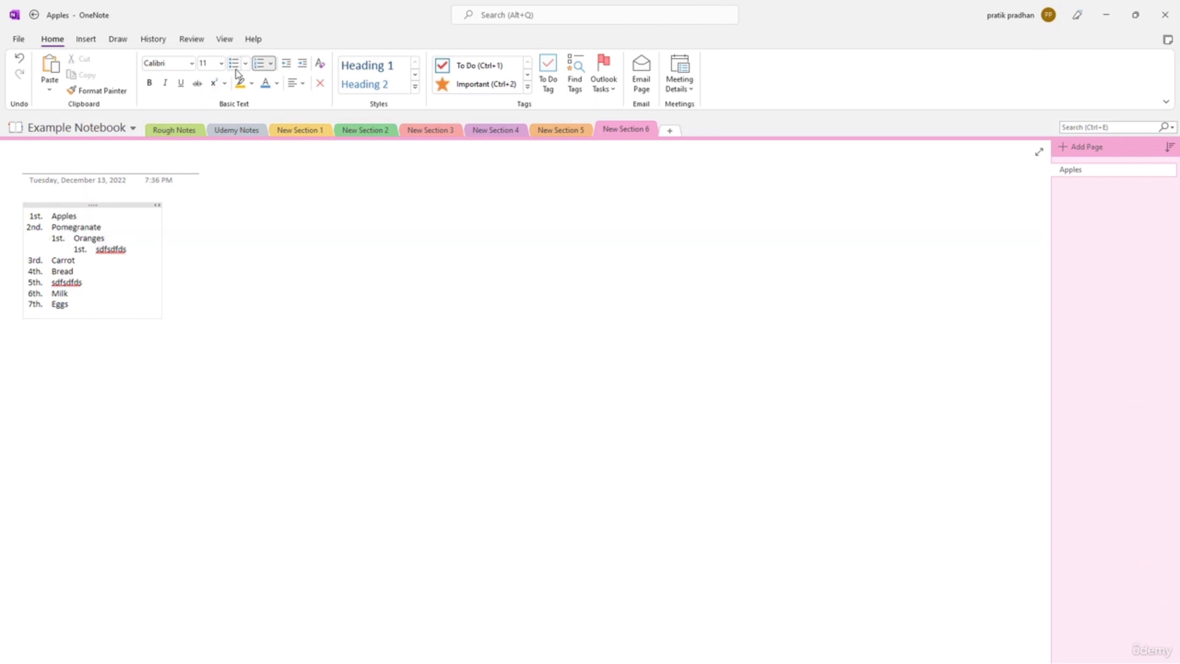
- Change the numbering of the nested items Oranges and sdfsdfds to the A. B. C. format
left_click_drag(132, 251, 108, 225)
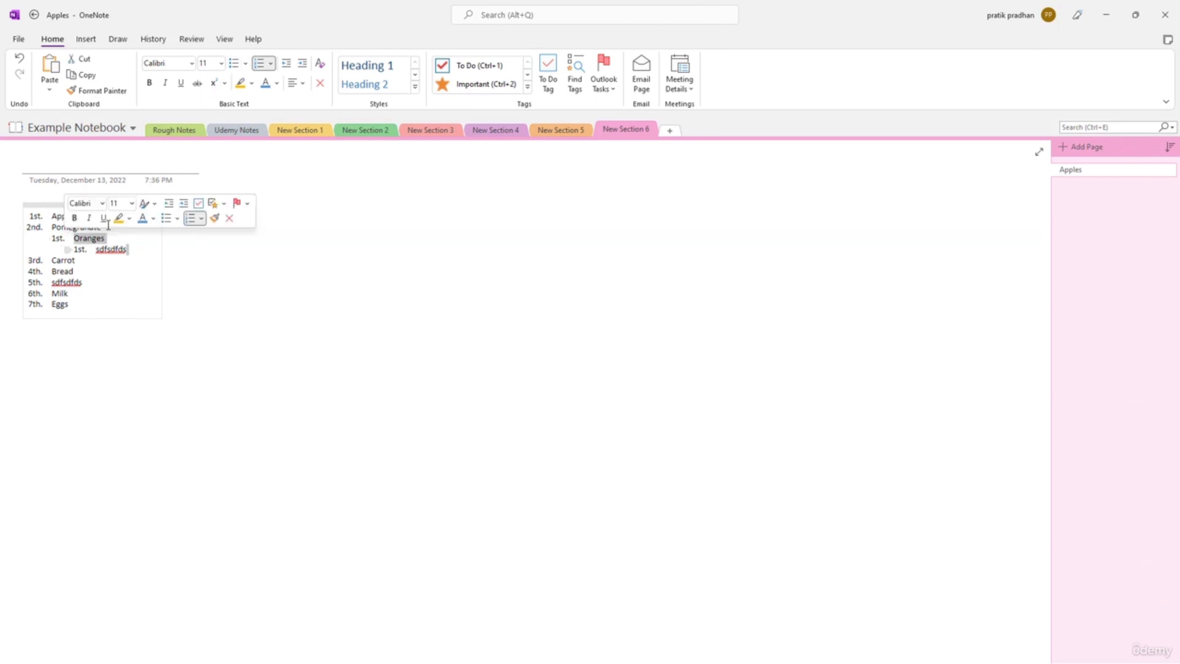
left_click(271, 63)
left_click(487, 191)
- Change the numbering of the deepest nested item sdfsdfds to the i. ii. iii. format
left_click_drag(131, 248, 96, 249)
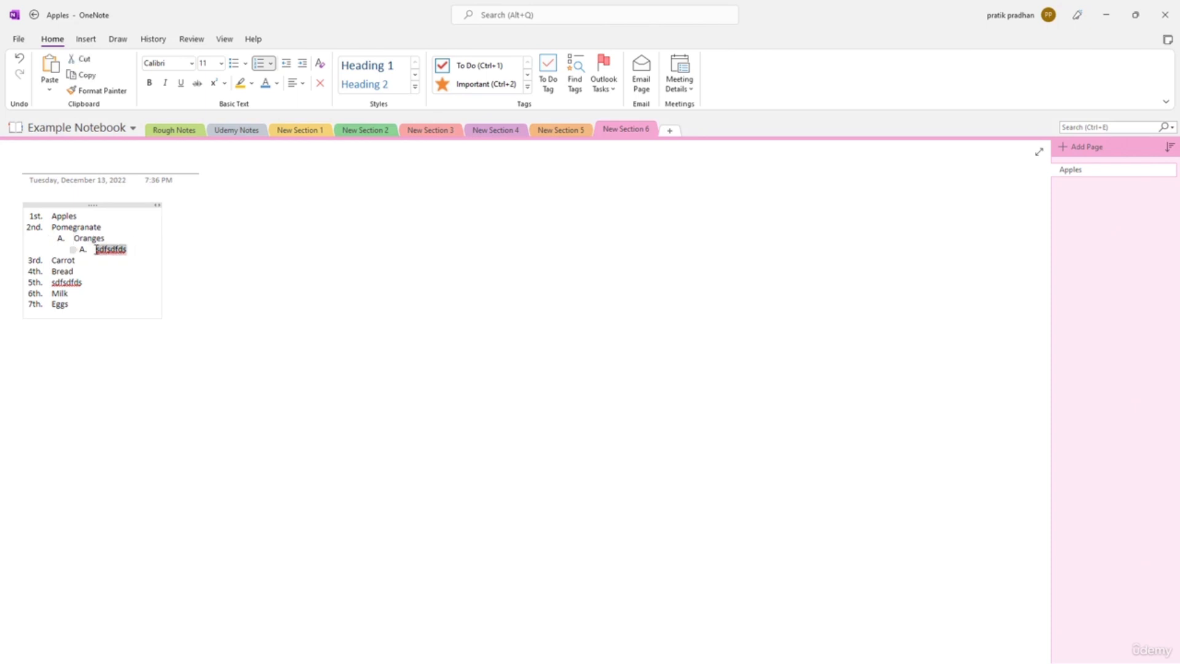
left_click(271, 64)
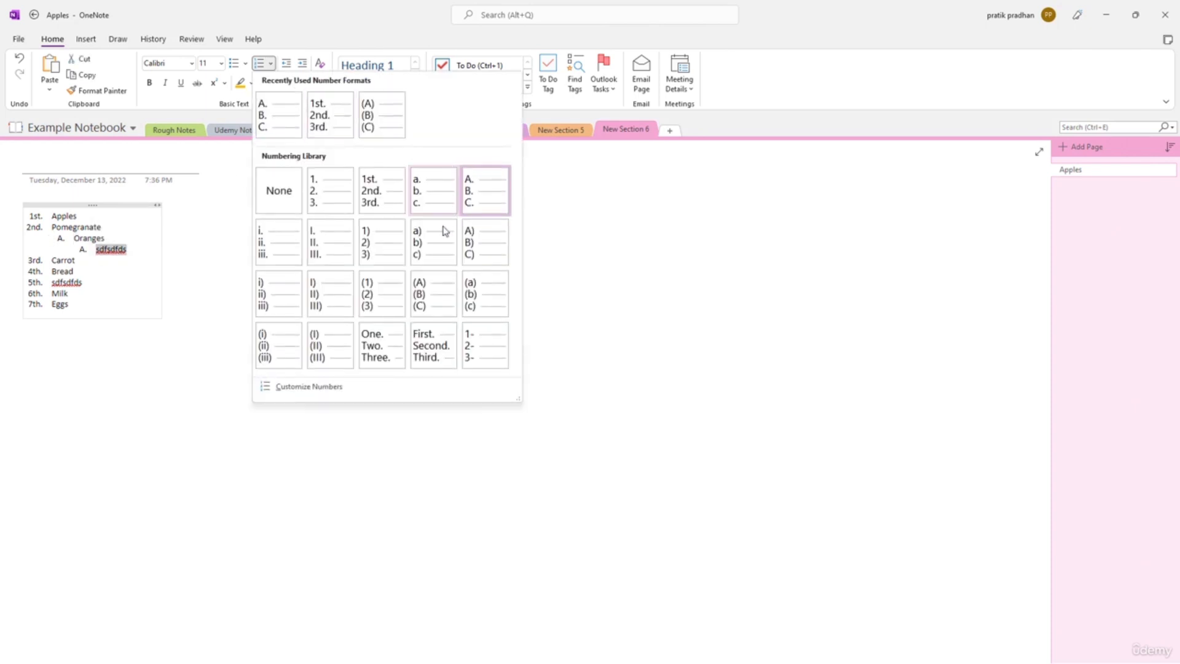
left_click(273, 249)
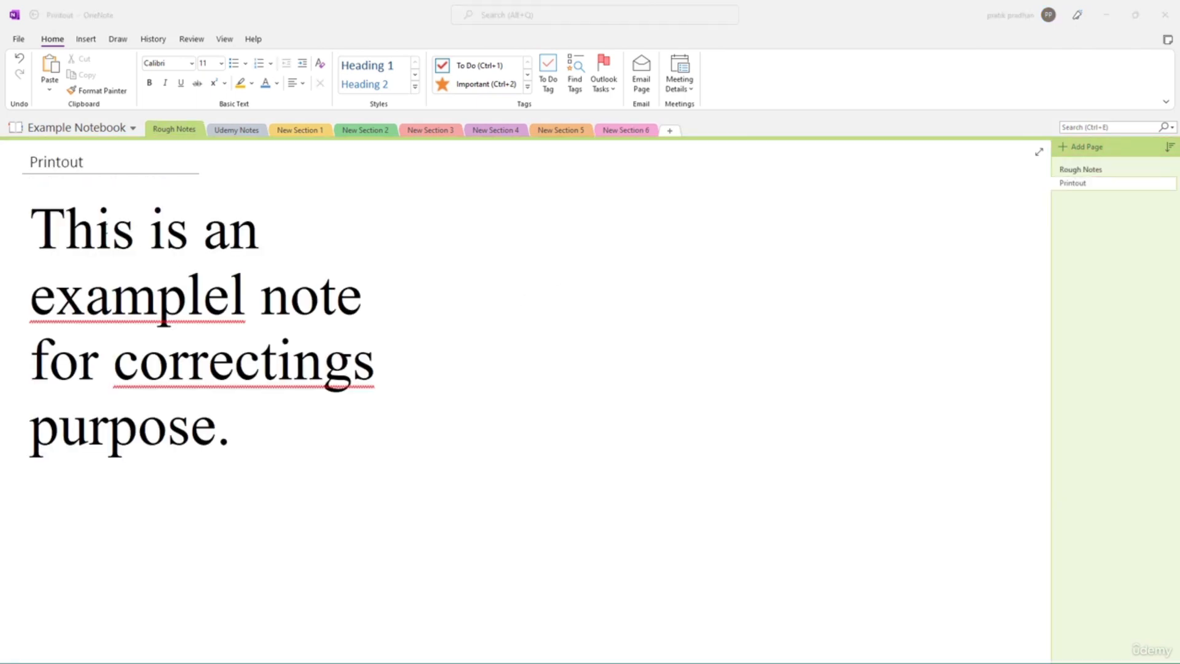
- Examine the underlined words "examplel" and "correctings" in the Printout page's note
left_click(112, 230)
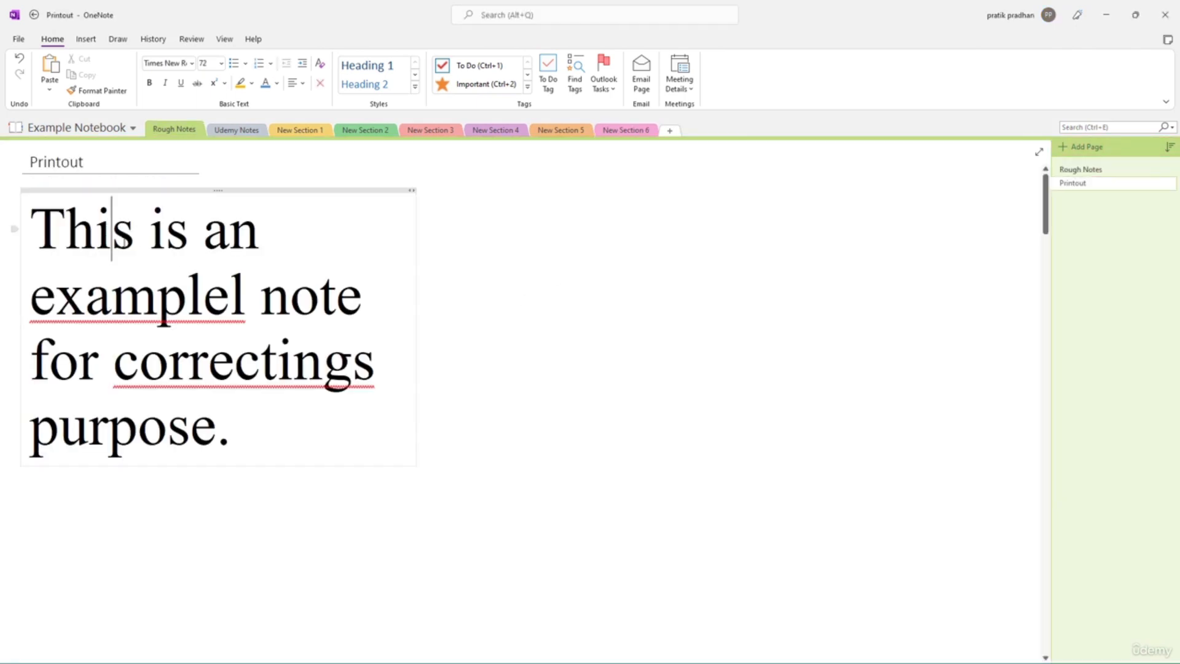
left_click(181, 303)
left_click(210, 368)
left_click_drag(32, 265, 263, 363)
left_click(124, 365)
left_click_drag(124, 365, 390, 387)
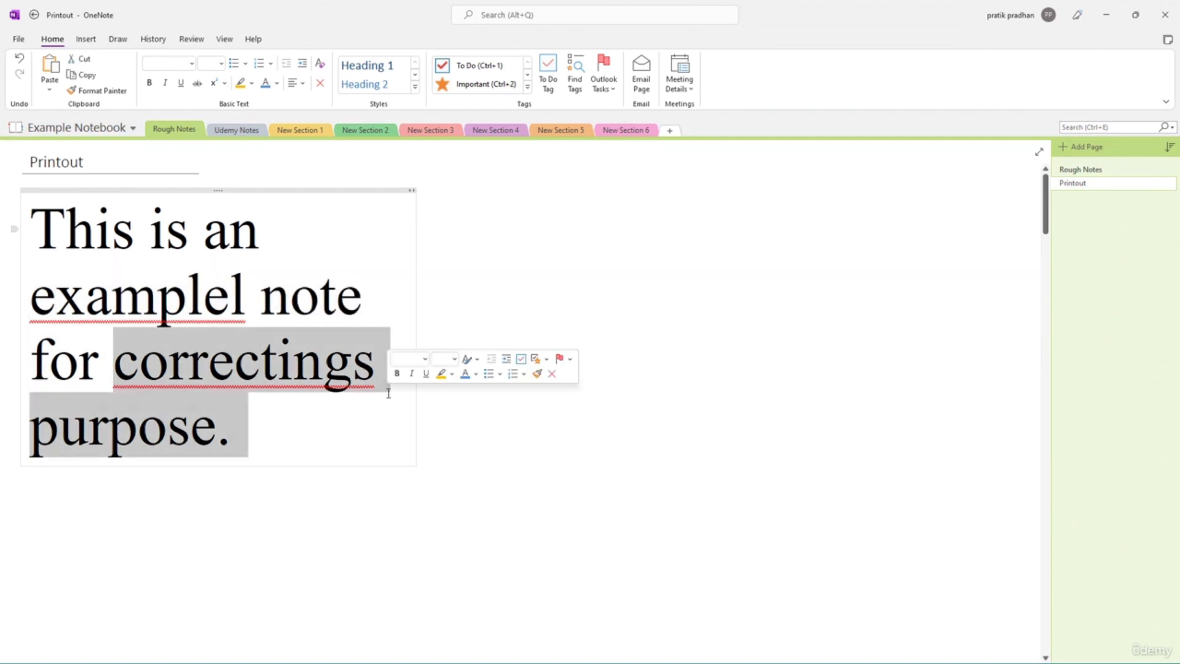
left_click(343, 394)
left_click(187, 297)
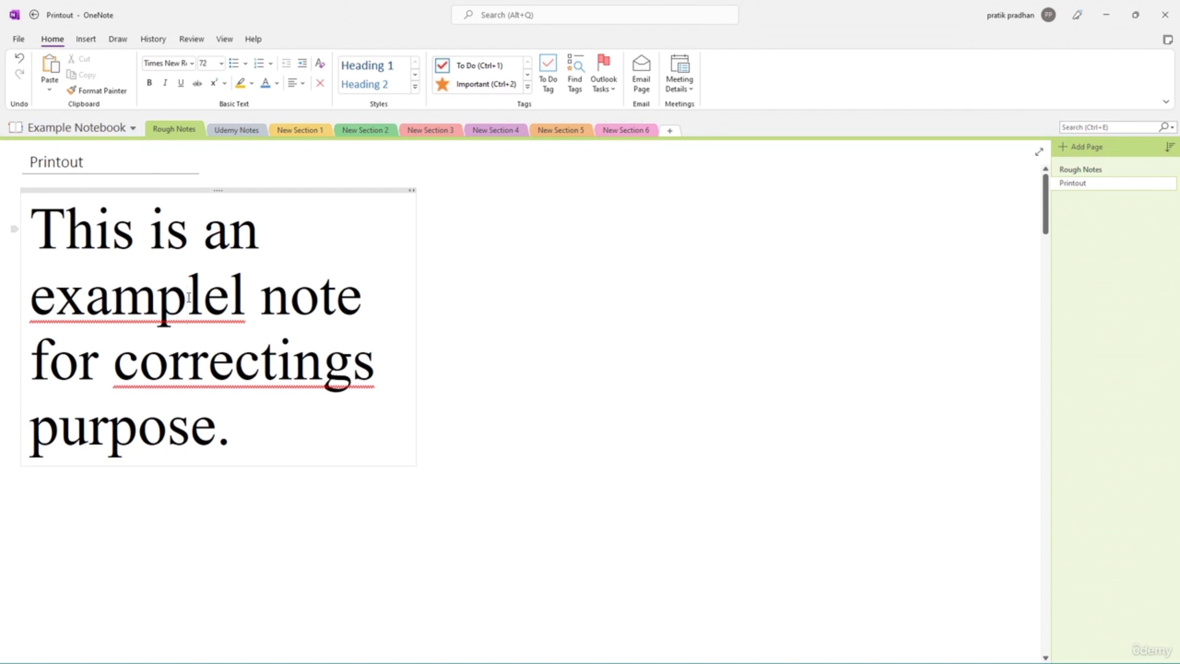
- Replace the misspelled word "examplel" with the suggested spelling "example"
right_click(142, 290)
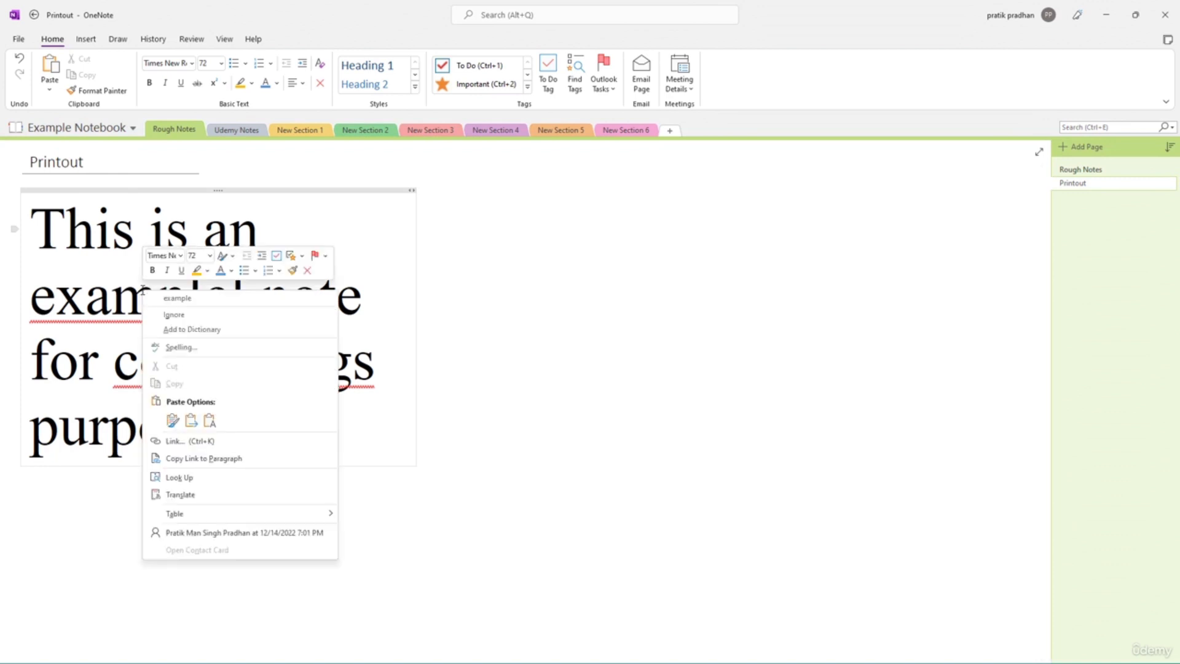
left_click(142, 290)
right_click(156, 295)
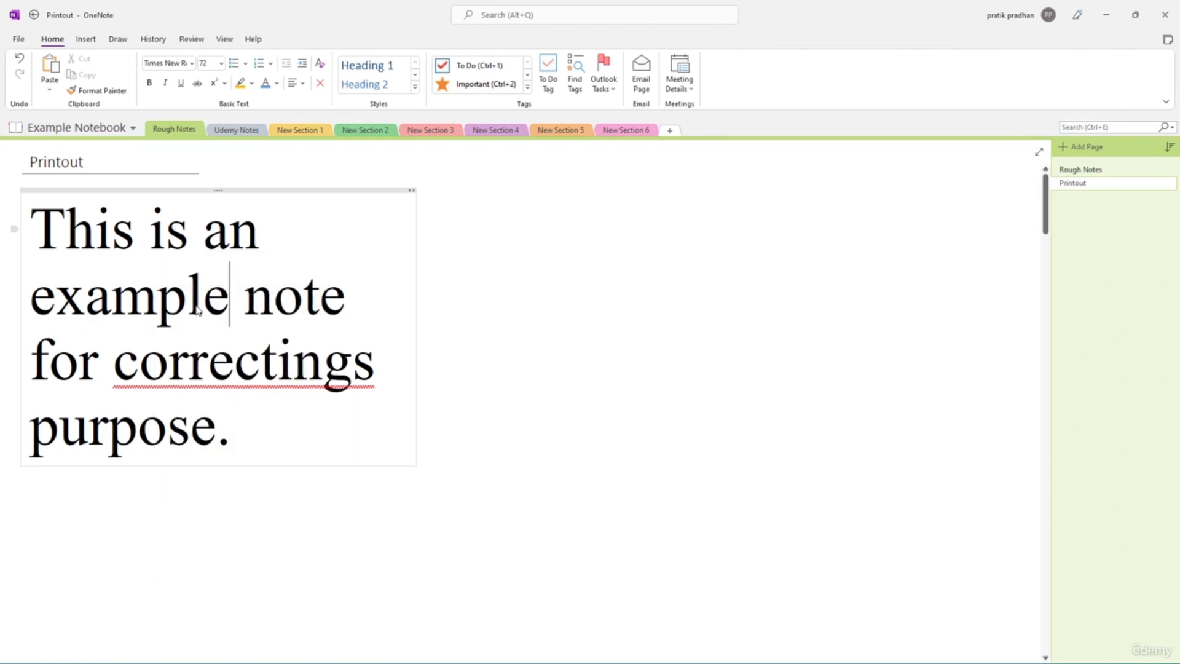
- Replace the misspelled word "correctings" with the suggested spelling "correcting"
left_click(209, 372)
right_click(250, 363)
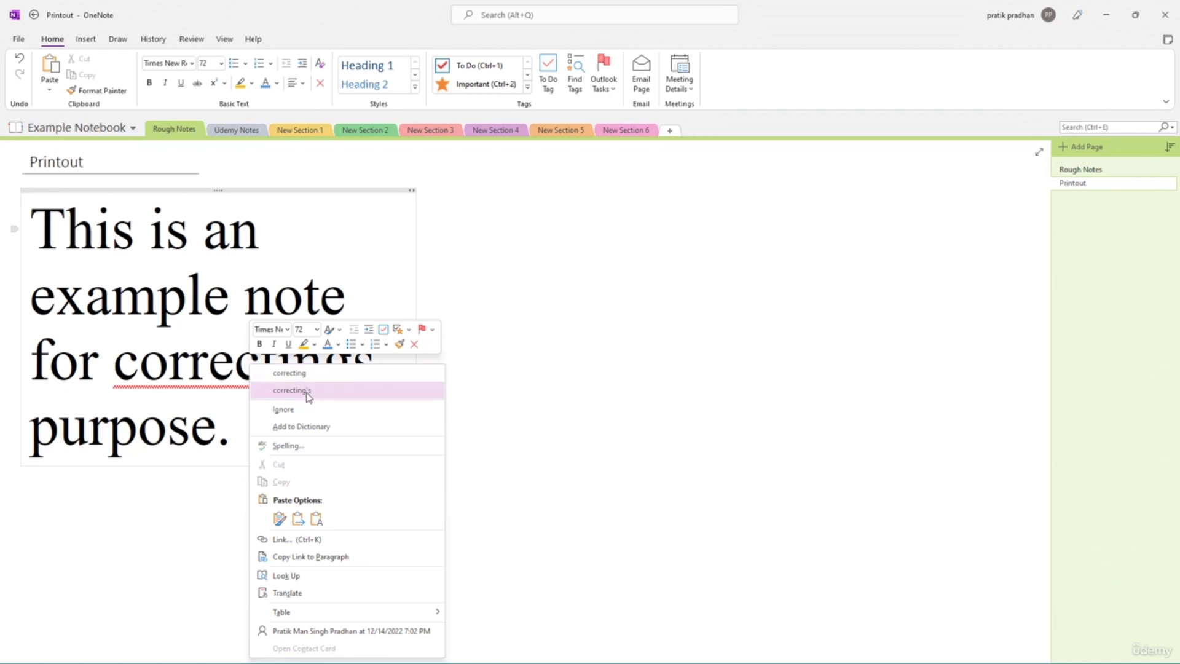
left_click(298, 374)
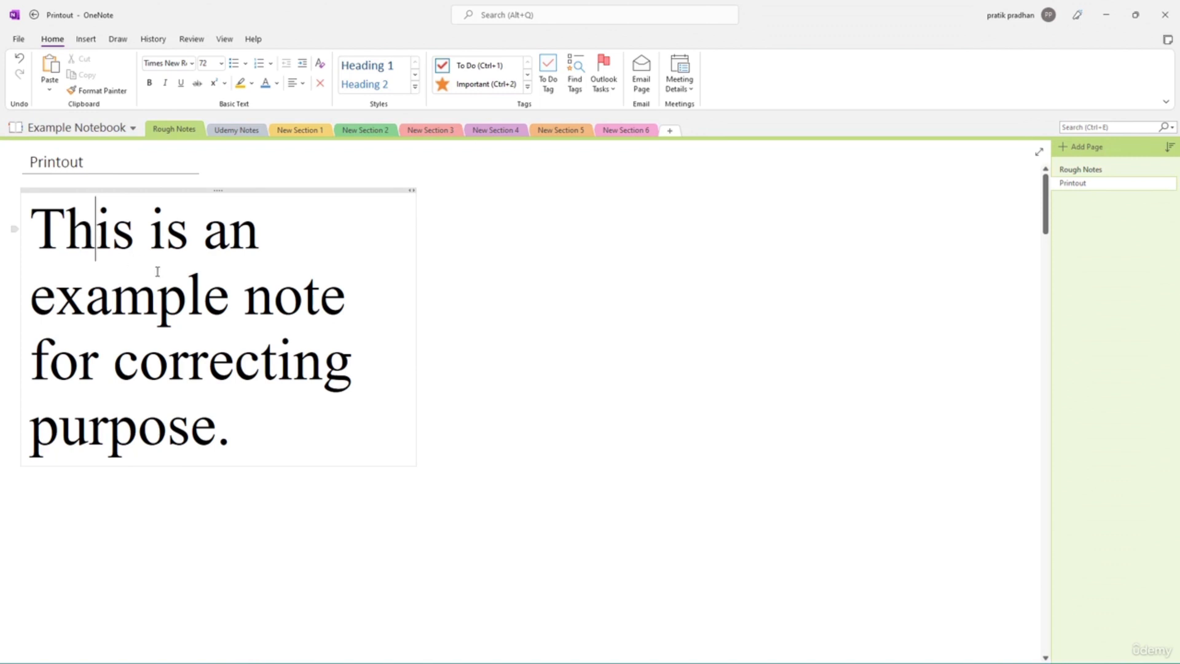
- Undo both spelling corrections, restoring the note's full original sentence with "examplel" and "correctings"
left_click(443, 275)
left_click(20, 58)
left_click(19, 58)
left_click(19, 58)
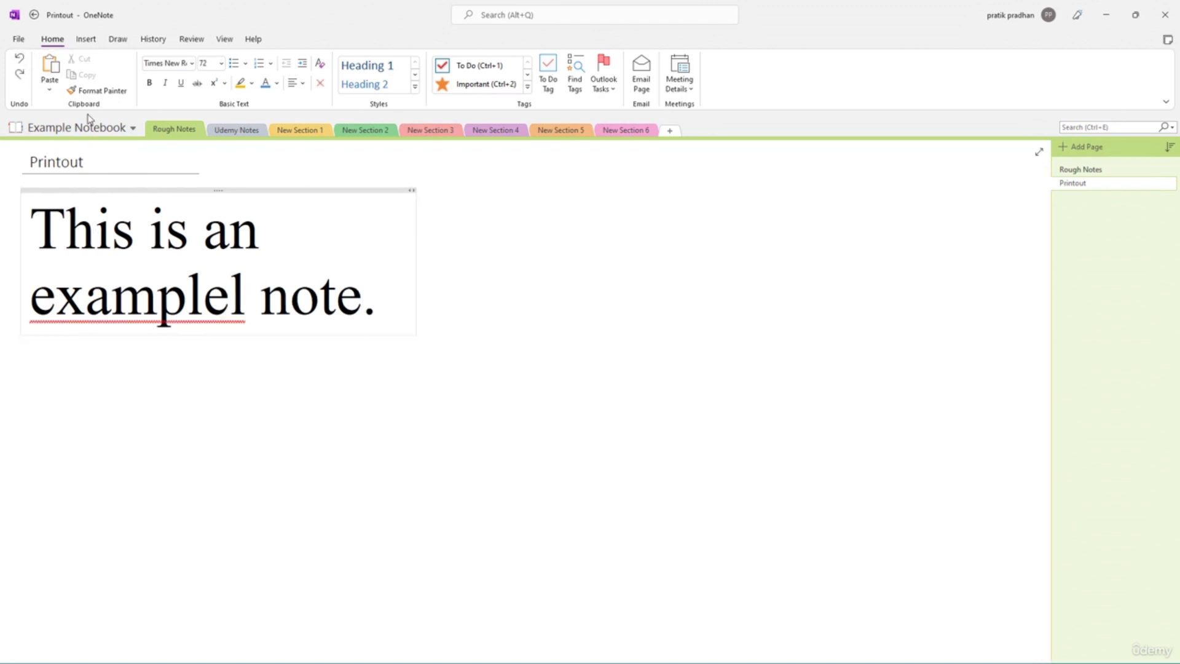
left_click(20, 74)
left_click(270, 375)
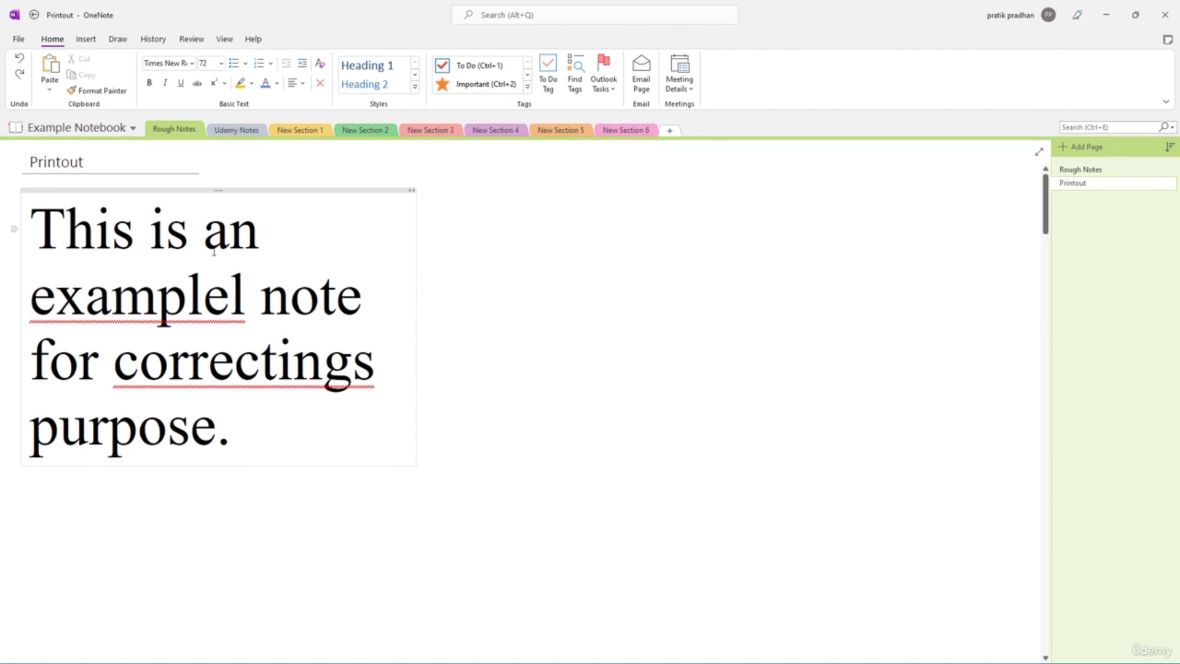
- Run the spelling check on the note, replacing "examplel" with "example" and ignoring "correctings" once
left_click(204, 228)
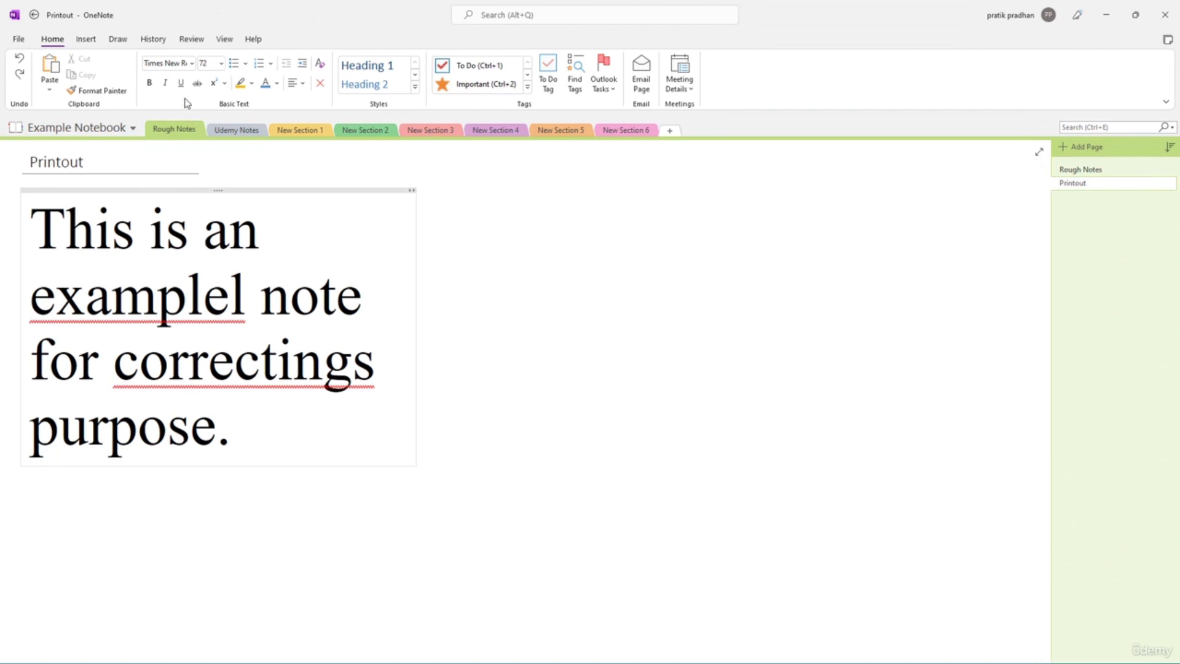
left_click(188, 41)
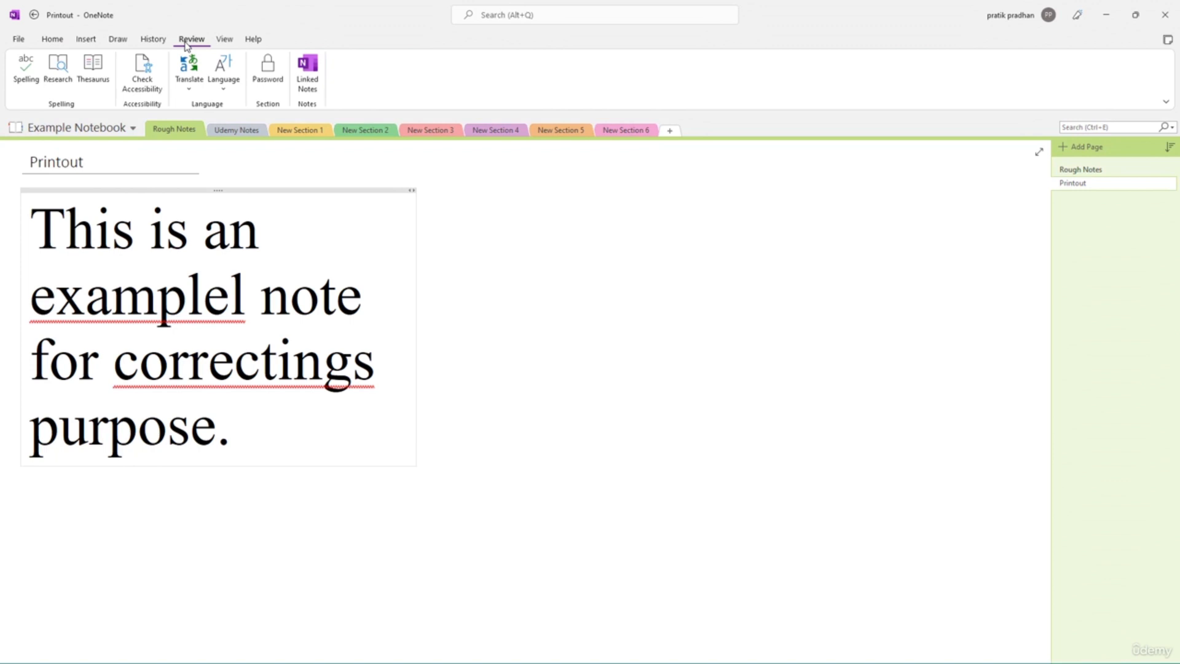
left_click(26, 71)
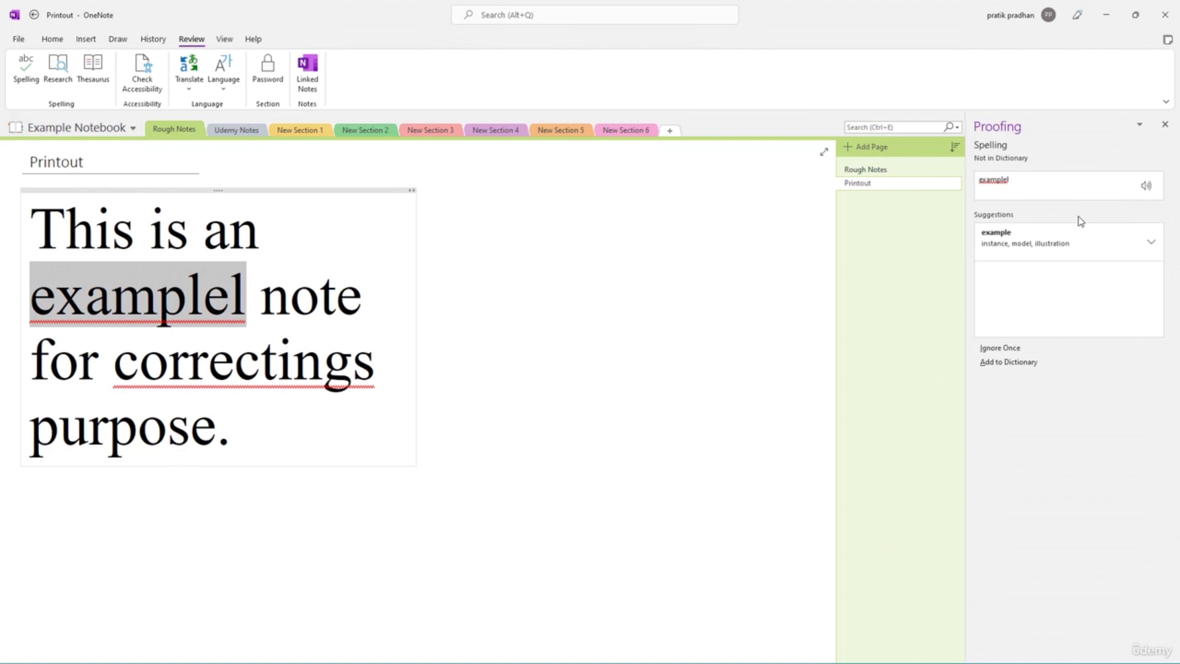
left_click(1023, 240)
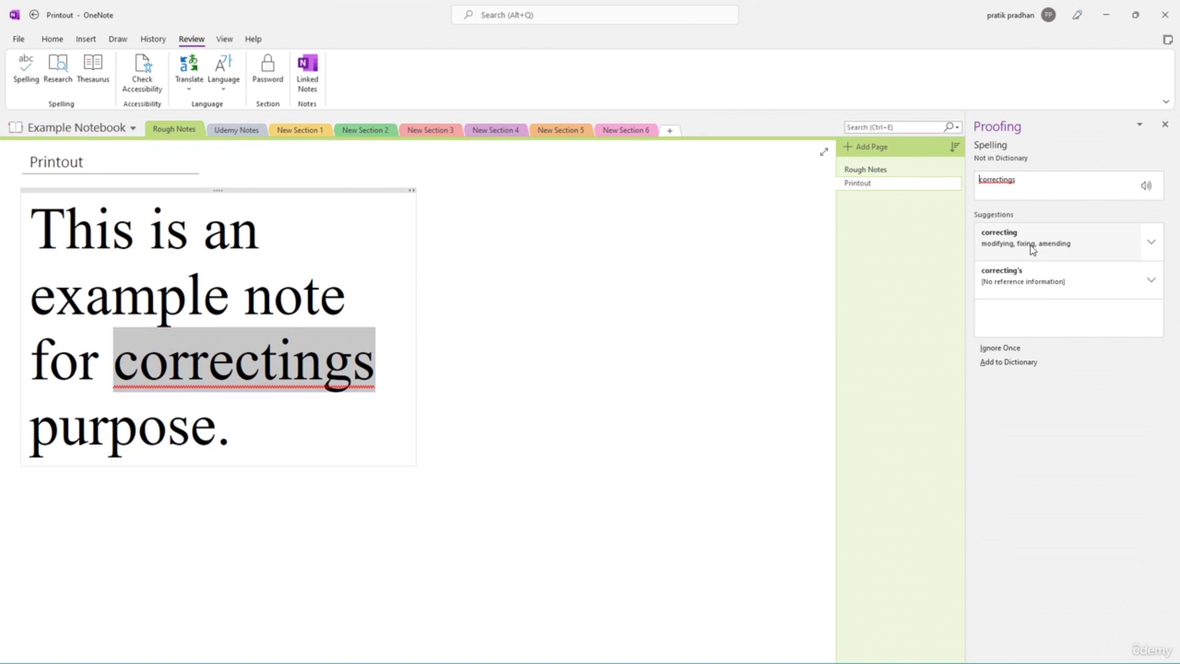
left_click(1016, 349)
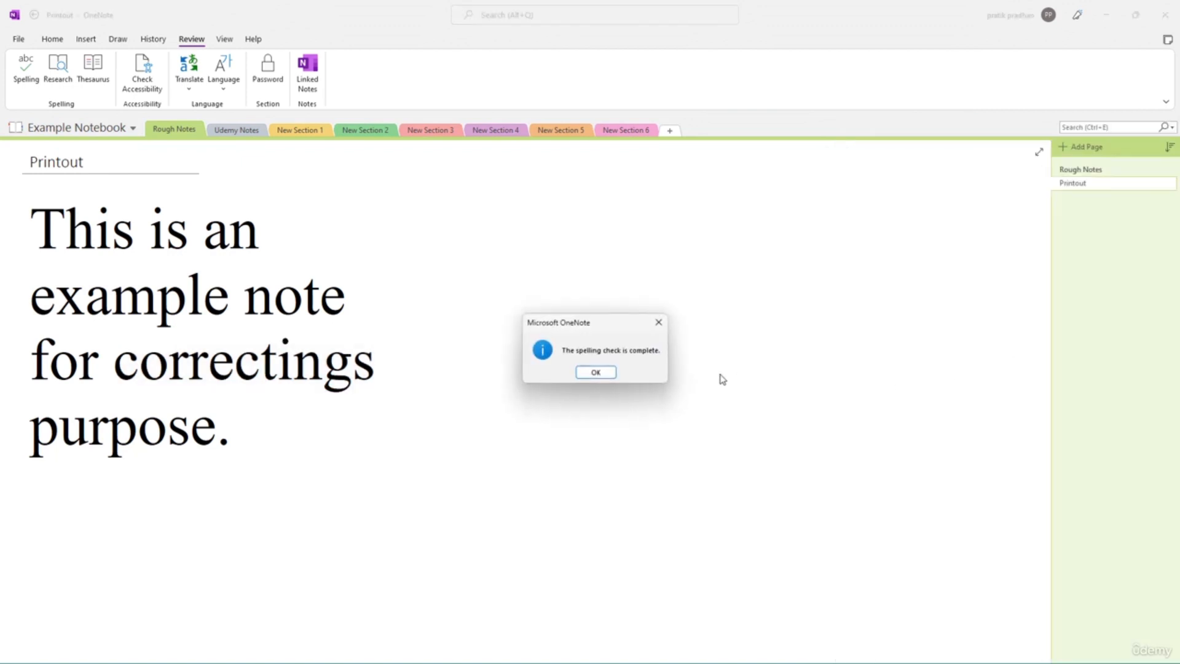
left_click(592, 372)
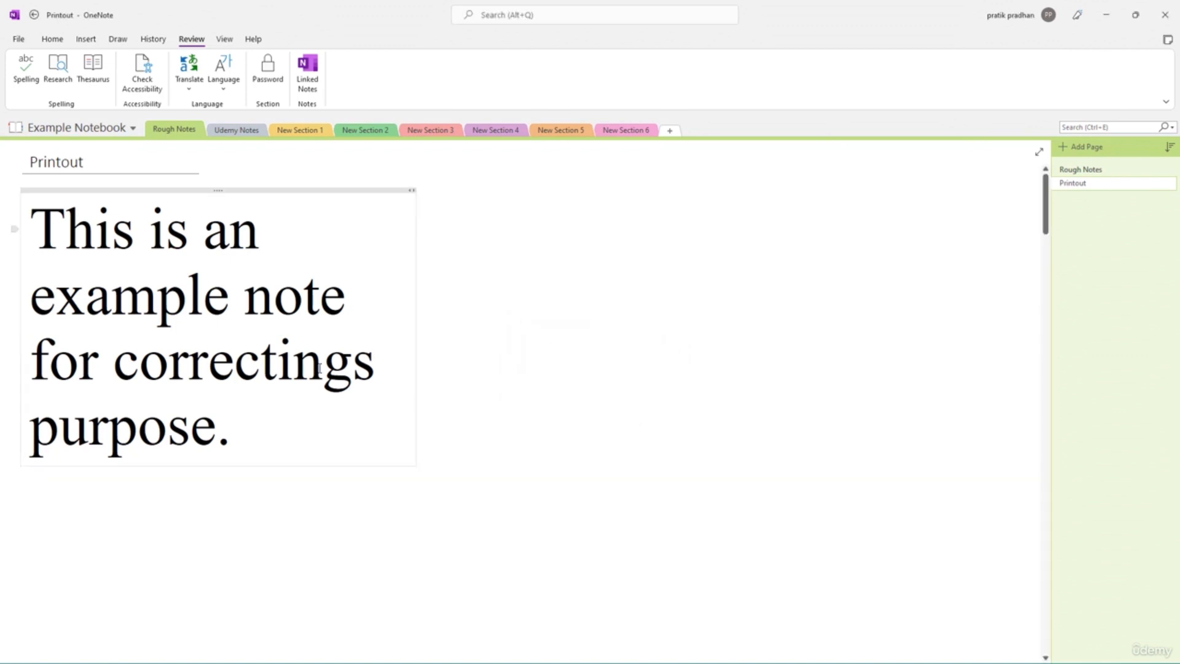
left_click(331, 383)
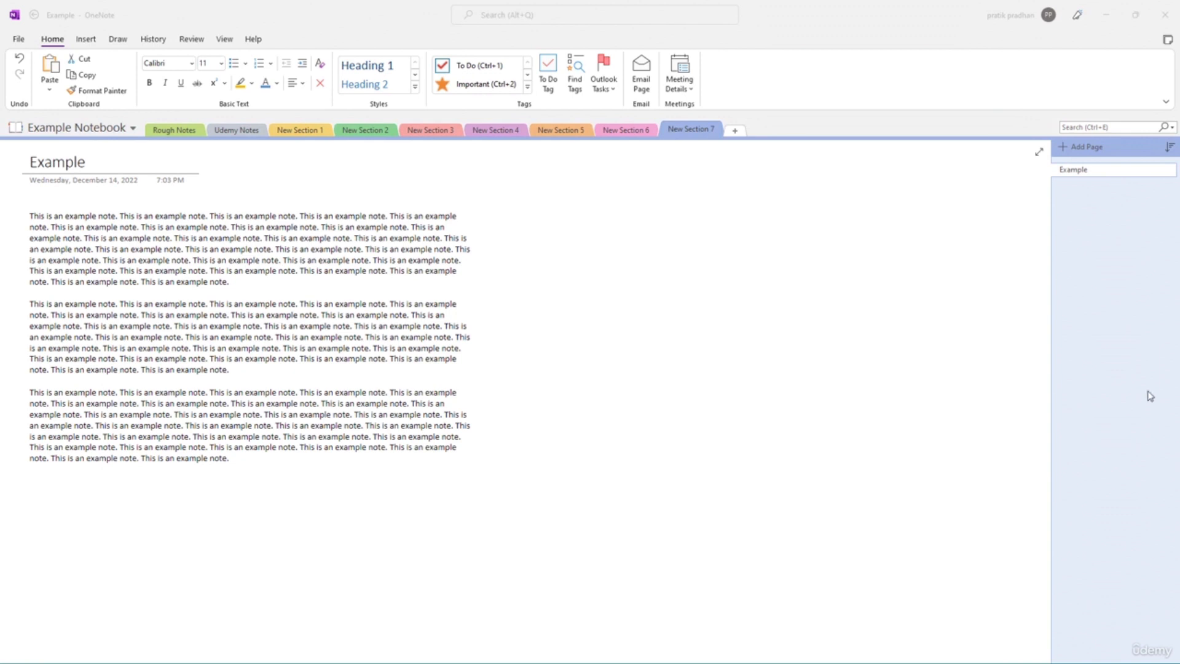
- Add the line "Example Title" and a blank line above the first paragraph, and style the title as Heading 1
left_click(288, 243)
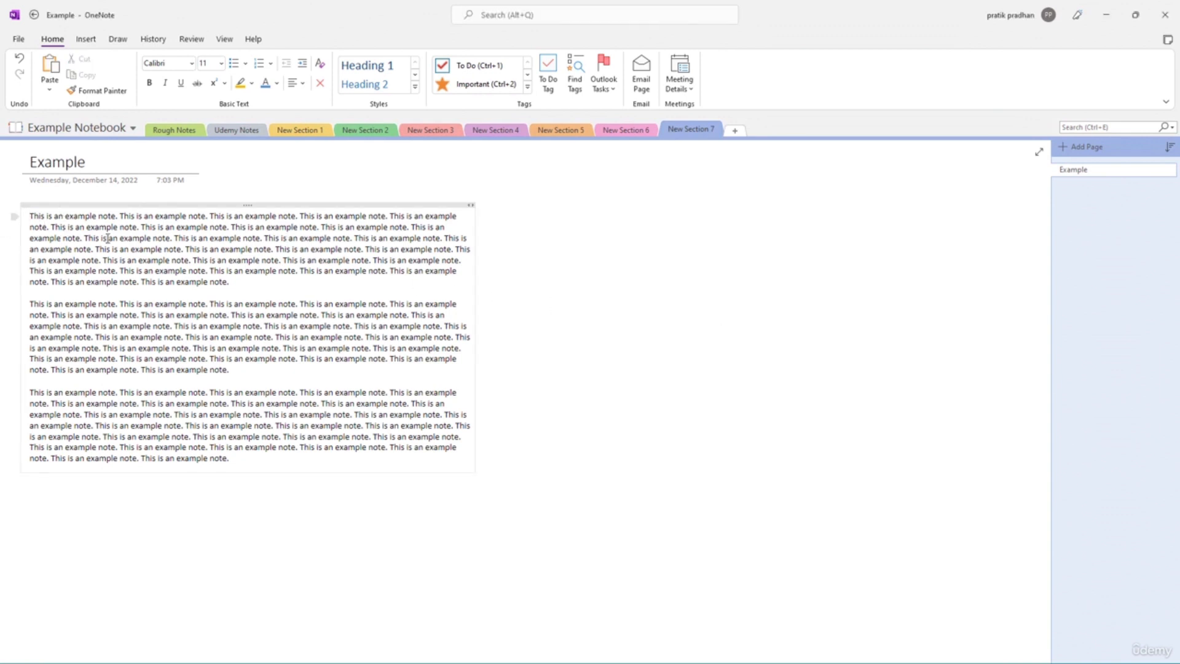
key("Return")
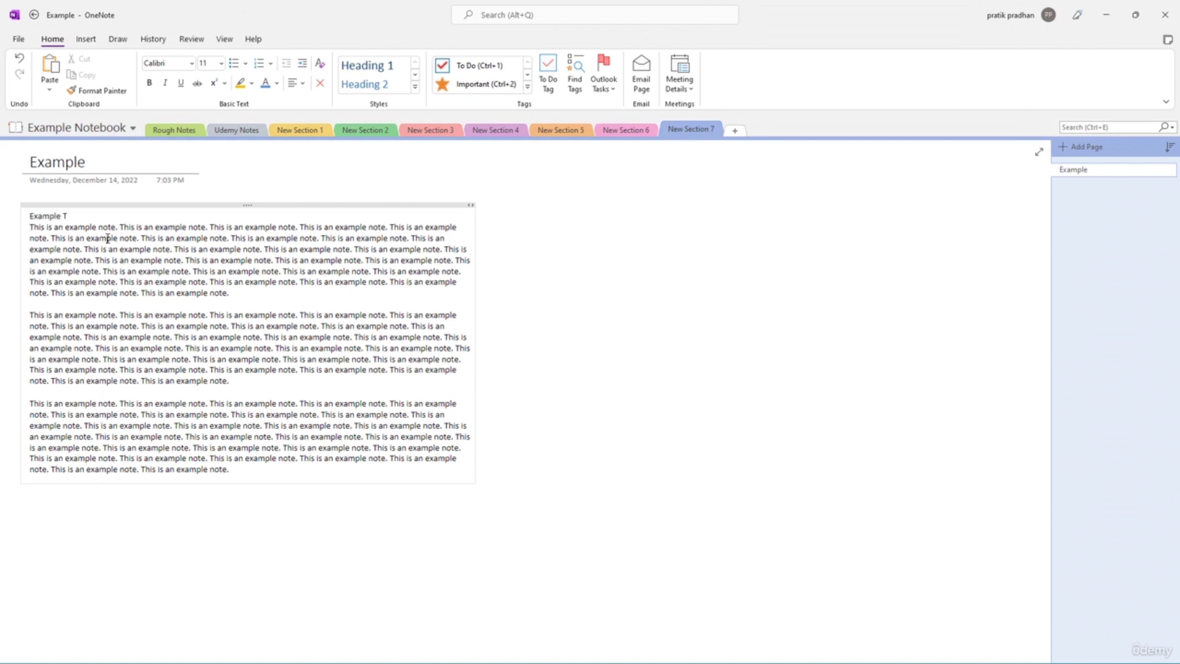
key("Return")
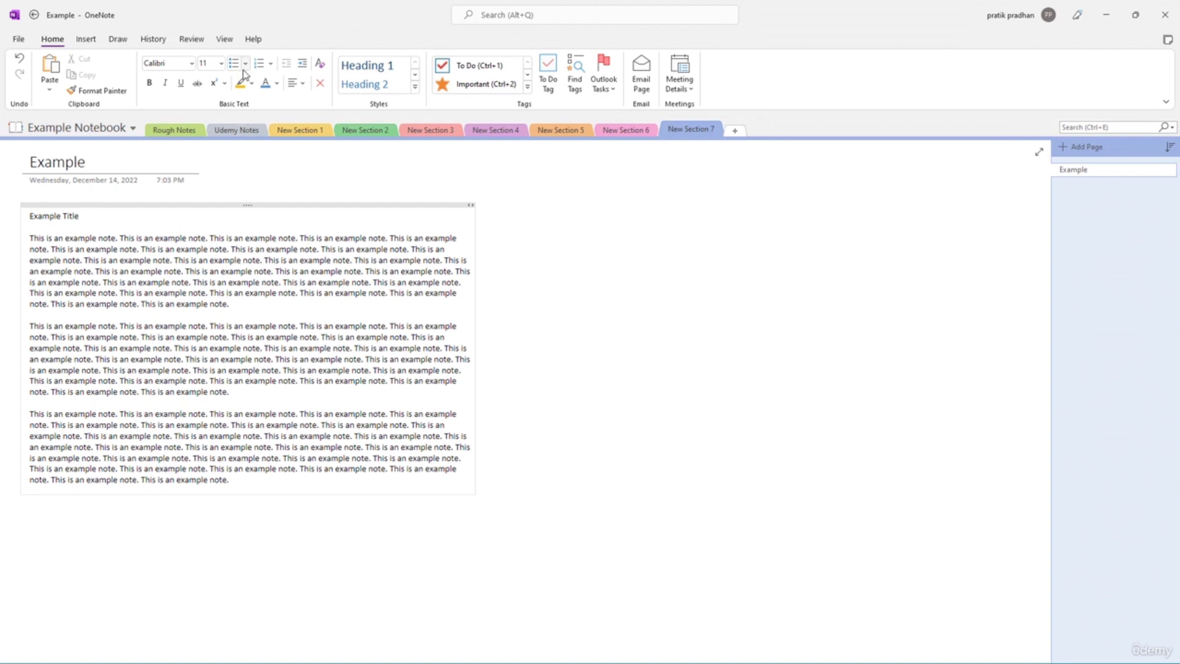
left_click_drag(97, 215, 30, 212)
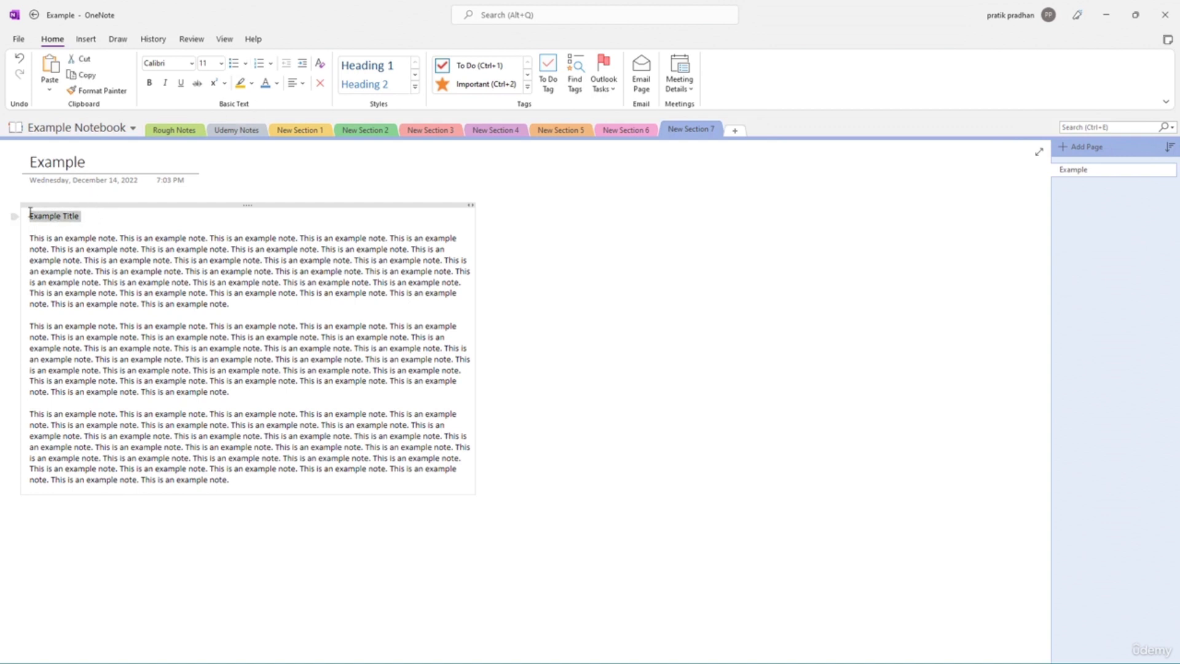
left_click(360, 71)
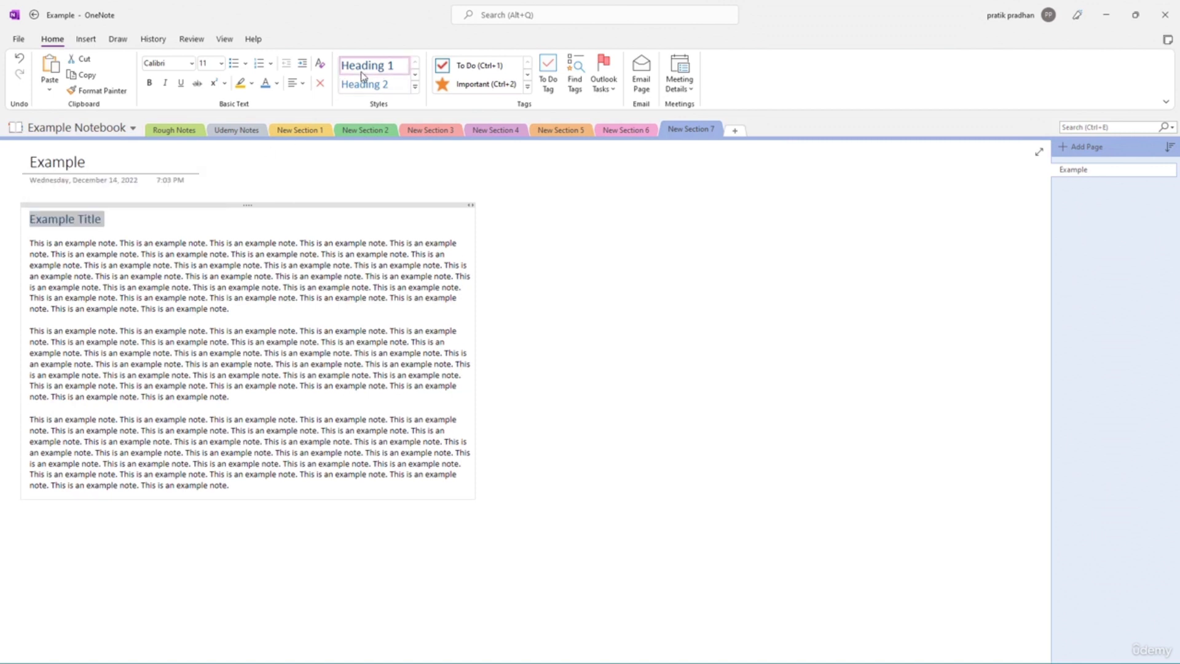
left_click(117, 224)
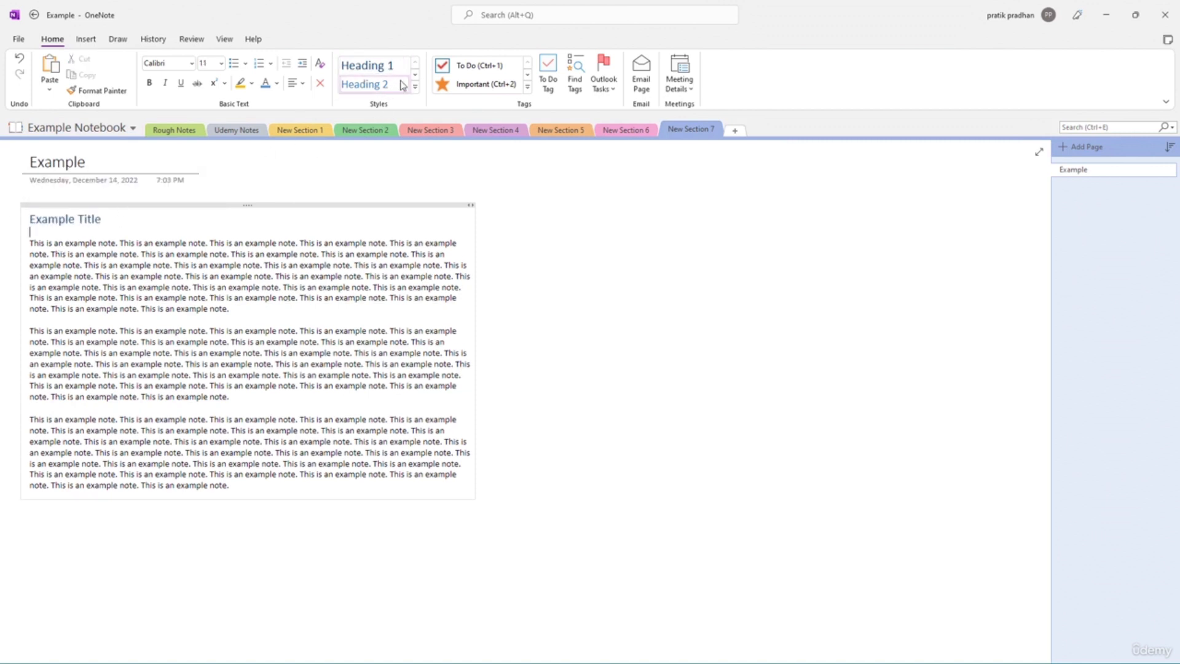
- Insert the line "Example" between the first and second paragraphs and style it as Heading 1
left_click_drag(105, 219, 27, 218)
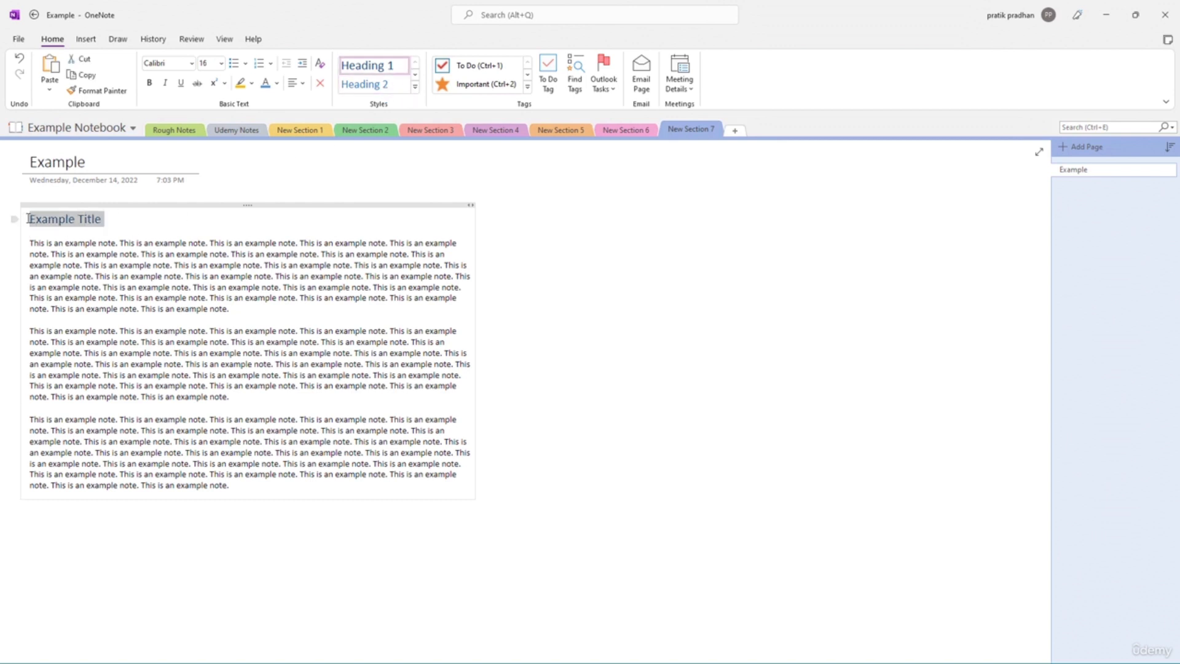
left_click(245, 309)
key("Return")
key("Return")
type("Example")
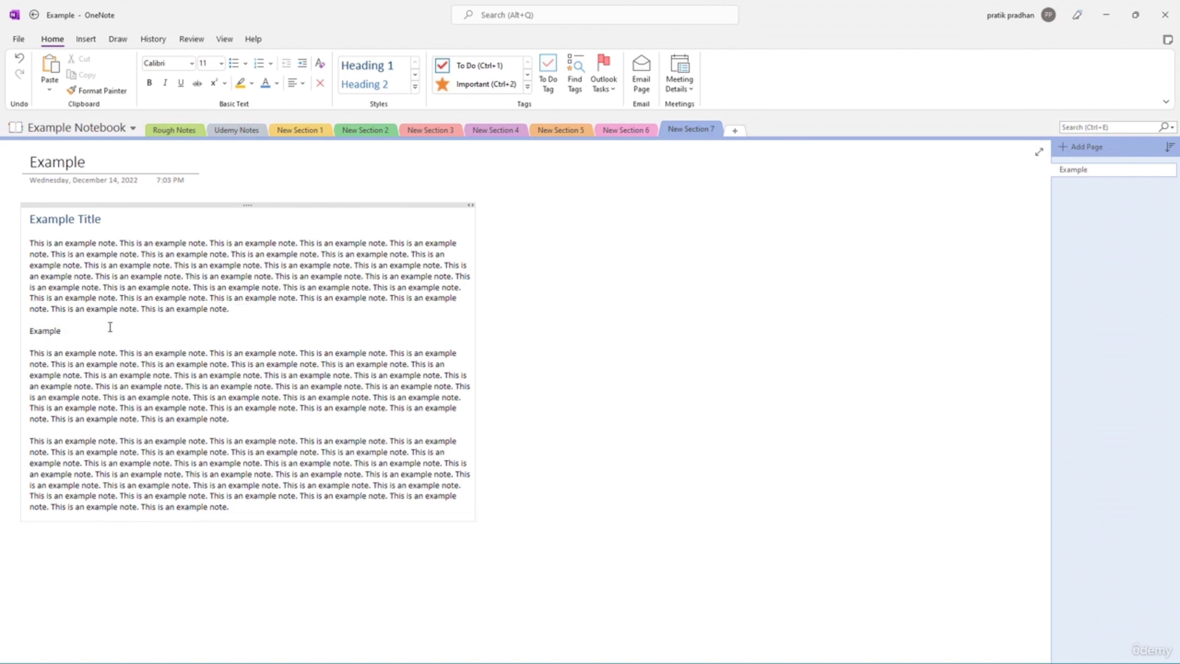
left_click(15, 331)
left_click(356, 67)
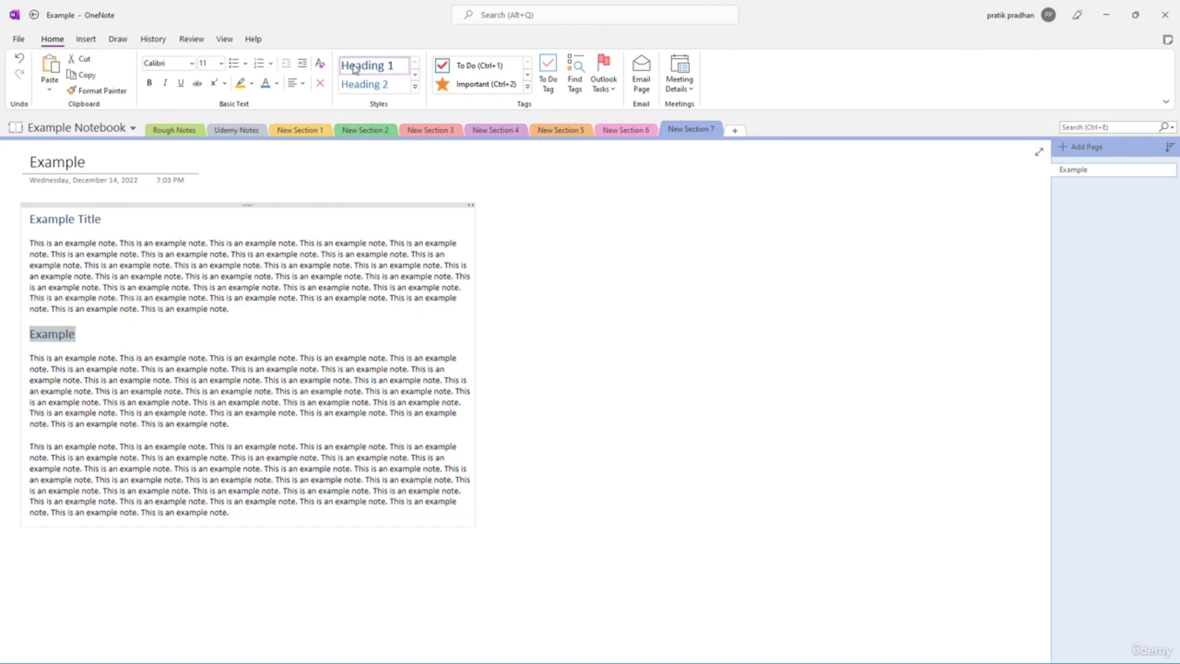
left_click(140, 226)
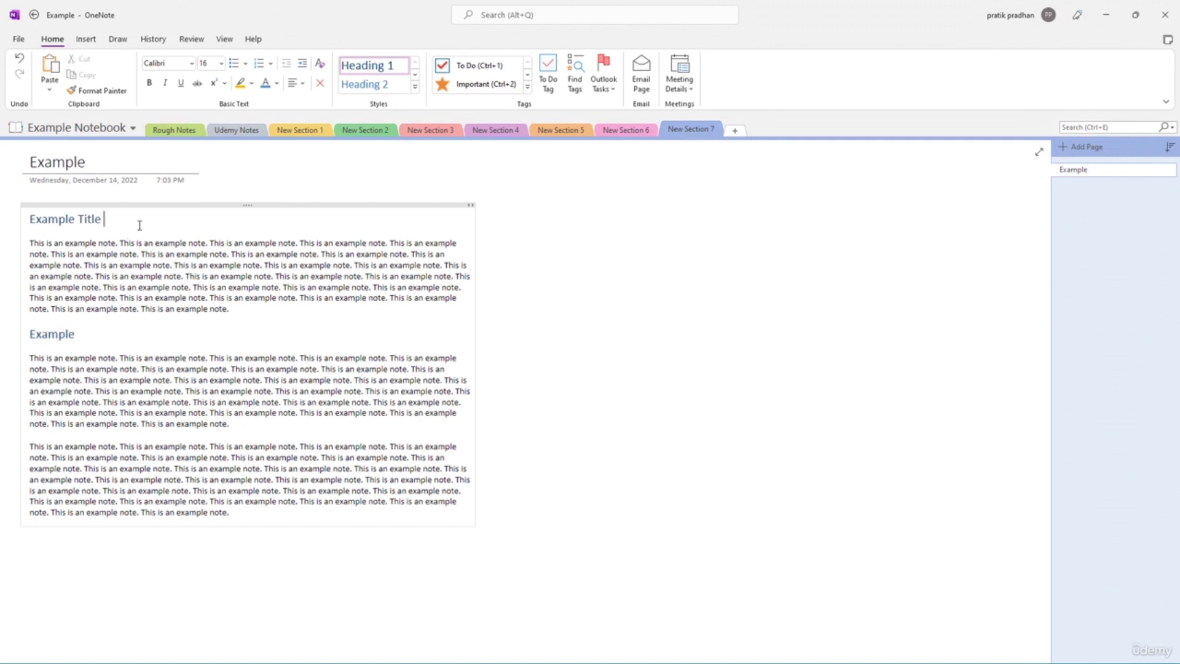
- Split the first paragraph after its second line, insert the line "Example" in the gap, and style it as Heading 2
left_click(232, 255)
key("Return")
key("Return")
key("Return")
key("Return")
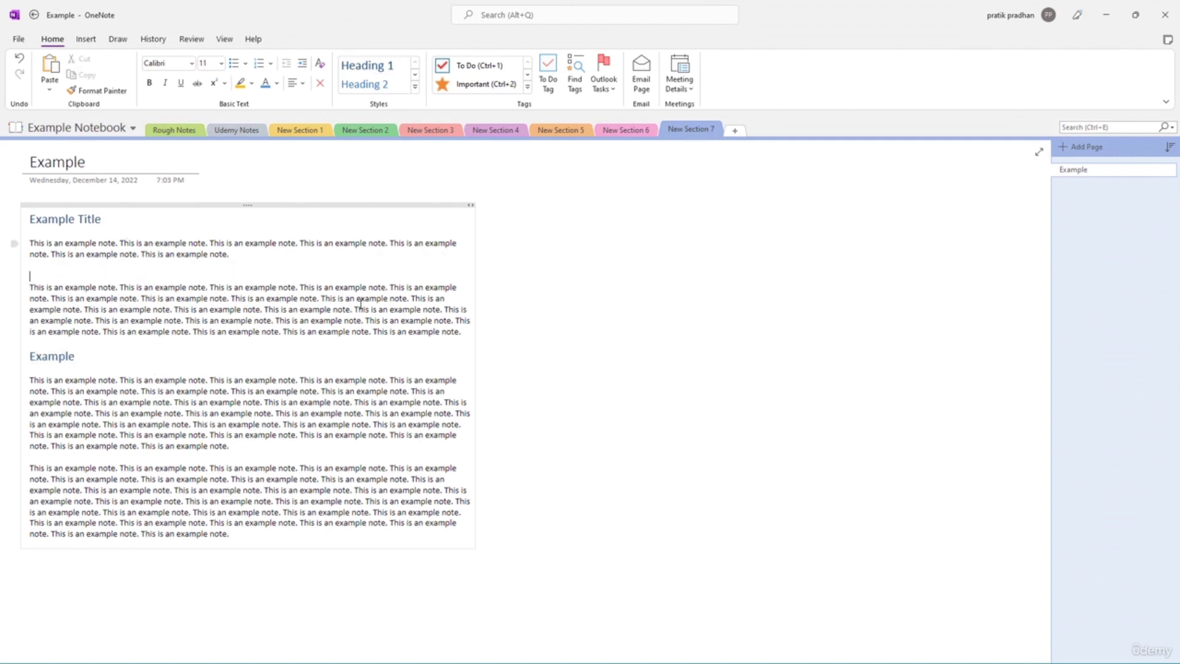
type("Example")
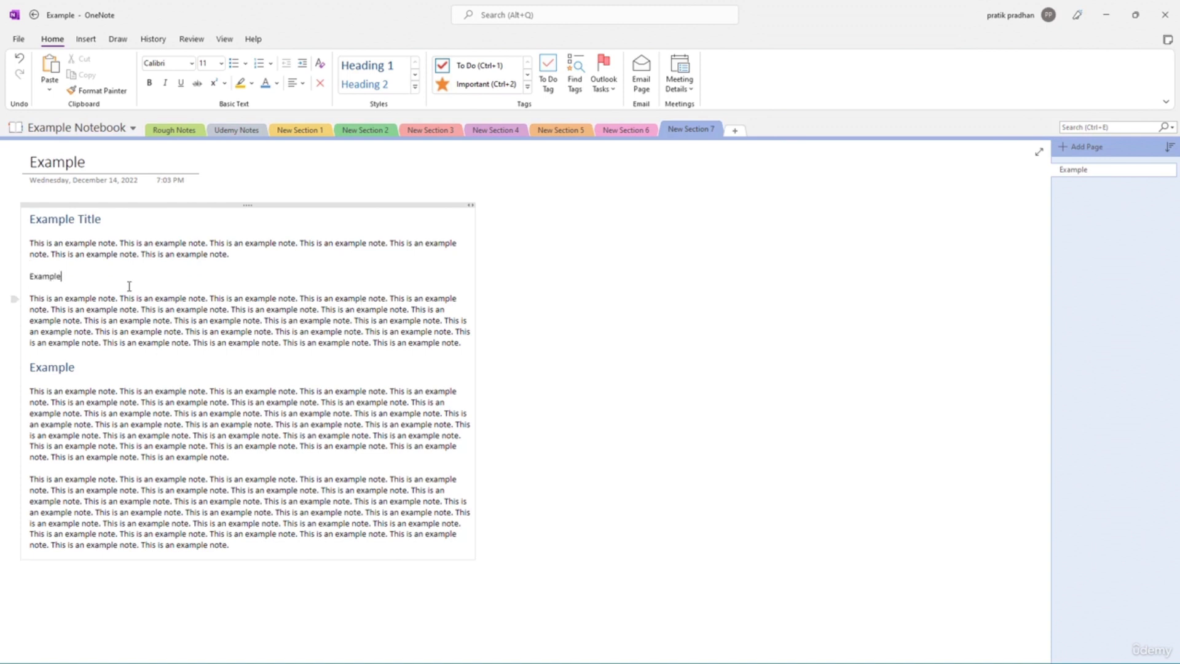
left_click_drag(70, 272, 34, 275)
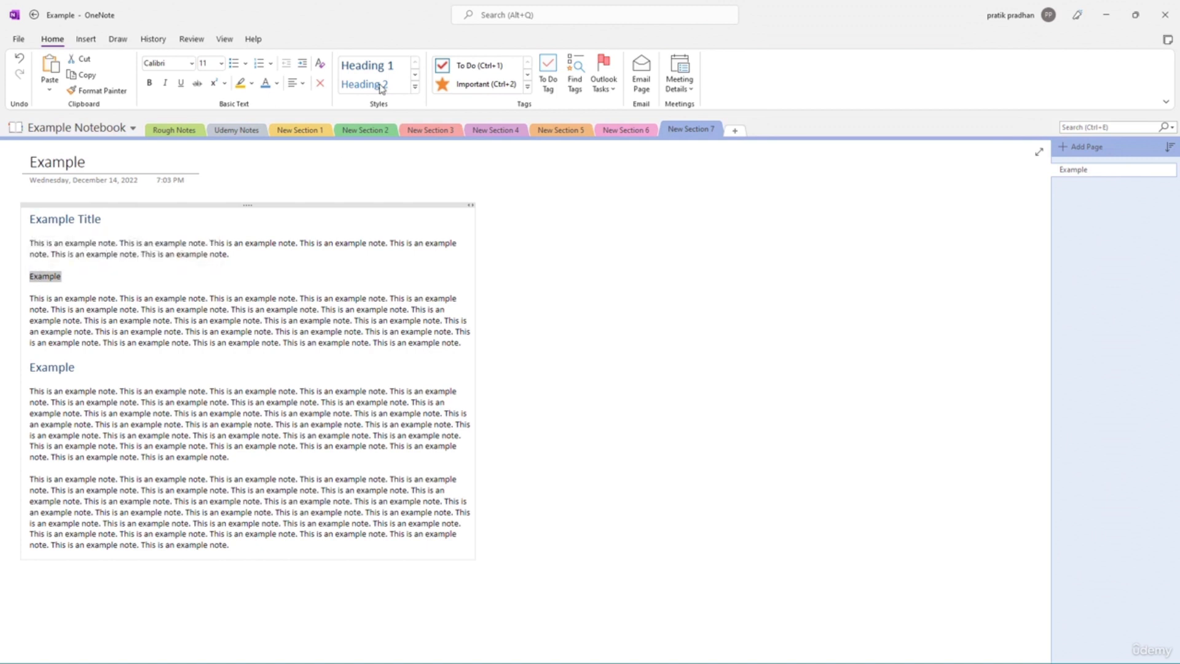
left_click(369, 84)
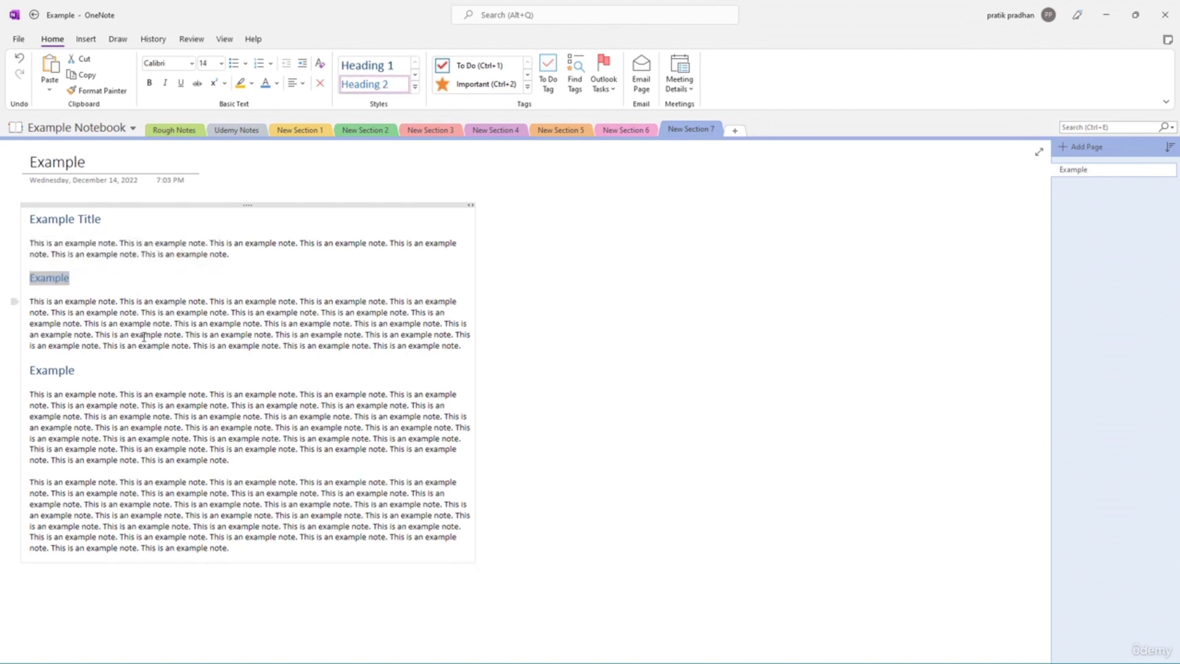
- Split the paragraph under the Heading 2 line after its second line and insert the line "Example" in the gap
left_click(456, 309)
key("Return")
key("Return")
key("Return")
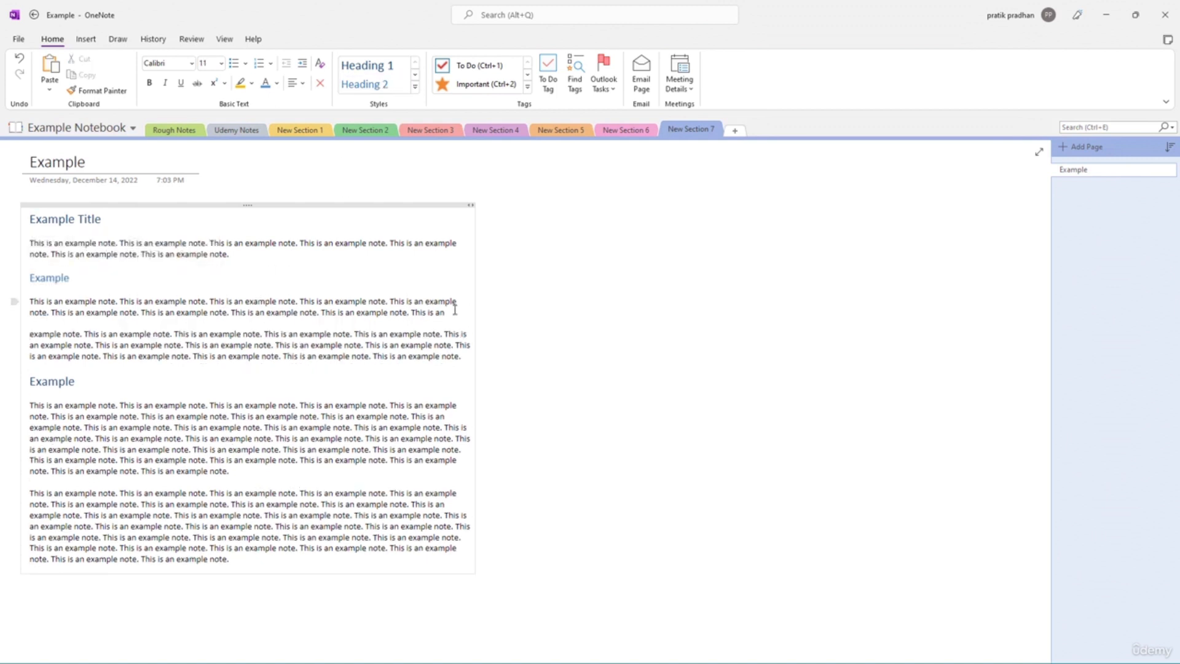
type("Example")
- Style the new "Example" line as Heading 3 and add a blank line below it
key("shift+Left")
key("shift+Left")
key("shift+Left")
key("shift+Left")
key("shift+Left")
key("shift+Left")
key("shift+Left")
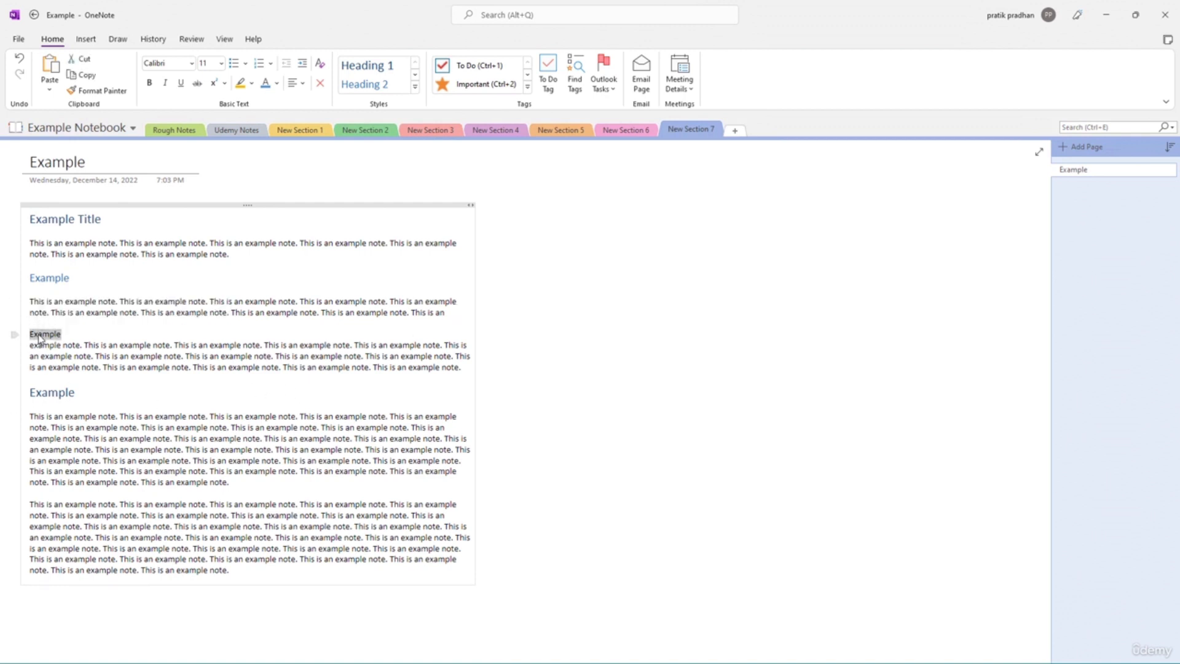
left_click(416, 84)
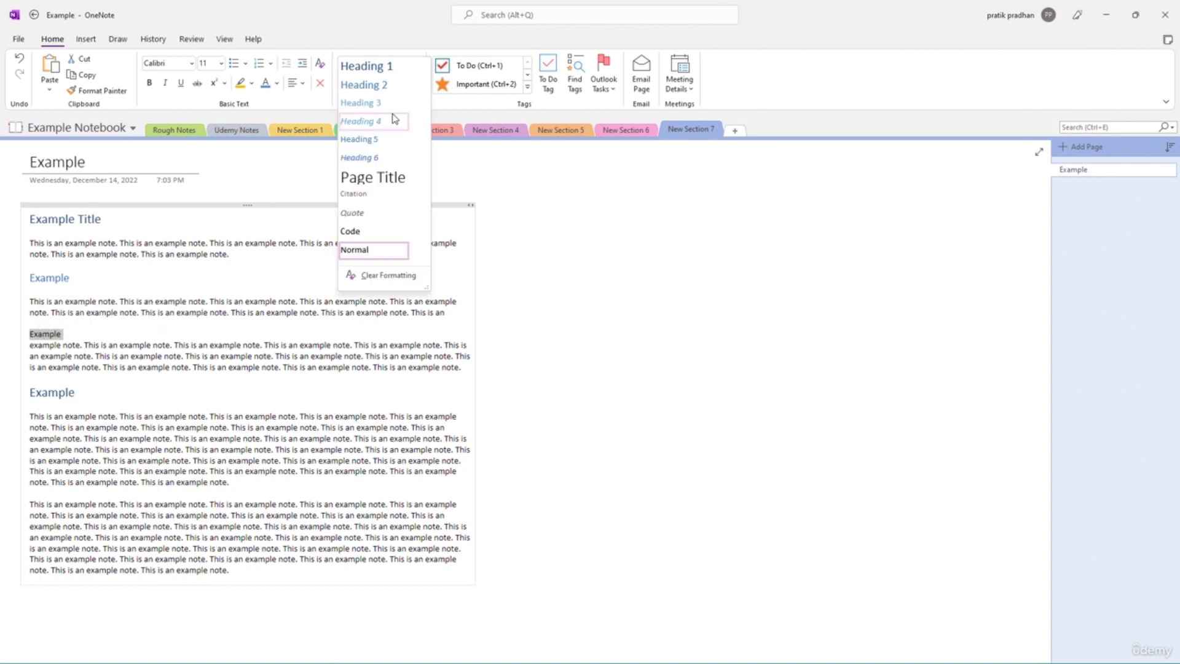
left_click(361, 101)
left_click(123, 336)
key("Return")
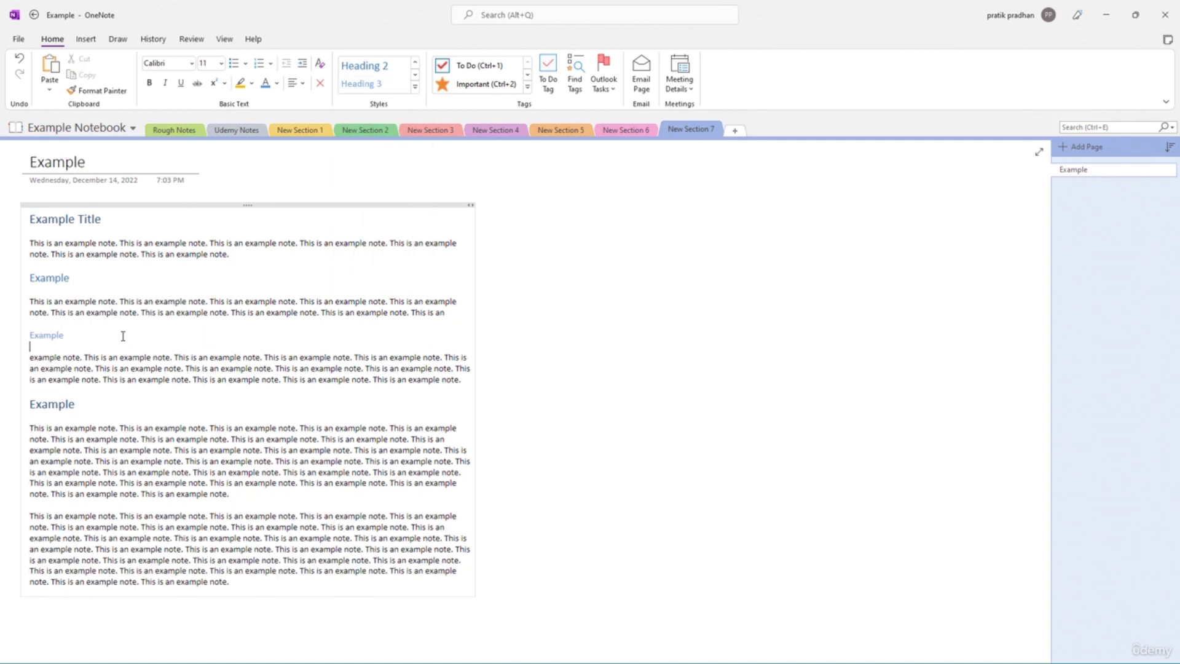
- Insert the line "This is another Example" between the last two paragraphs and style it as Page Title
left_click(48, 219)
key("Return")
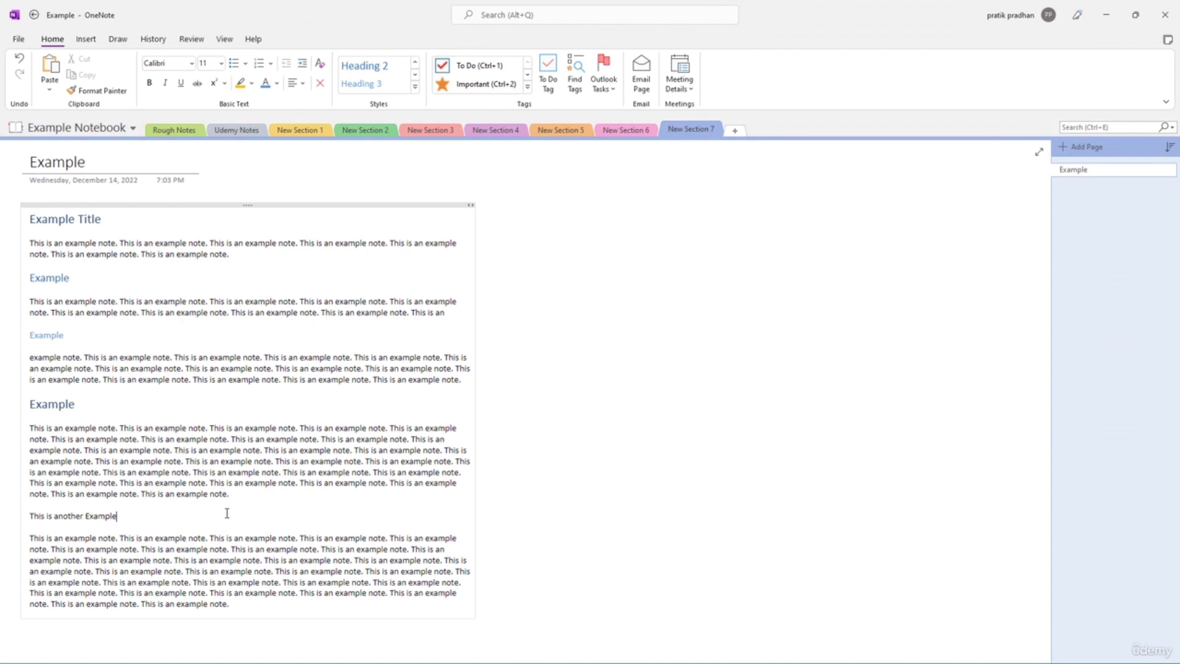
left_click_drag(29, 516, 117, 515)
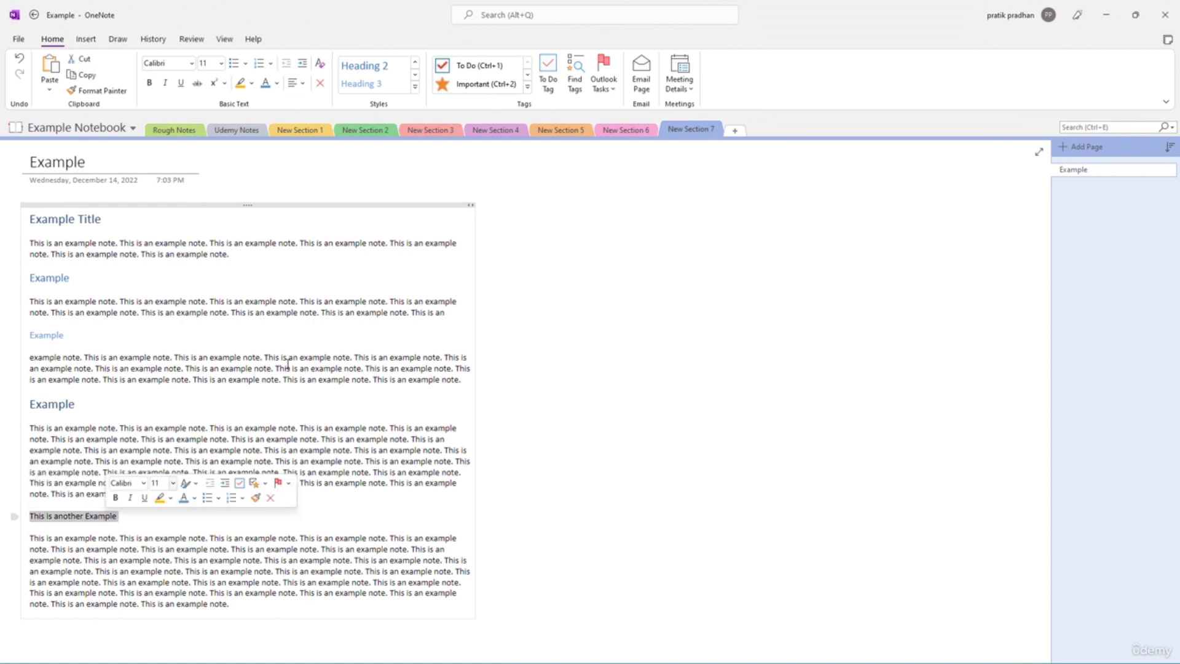
left_click(418, 88)
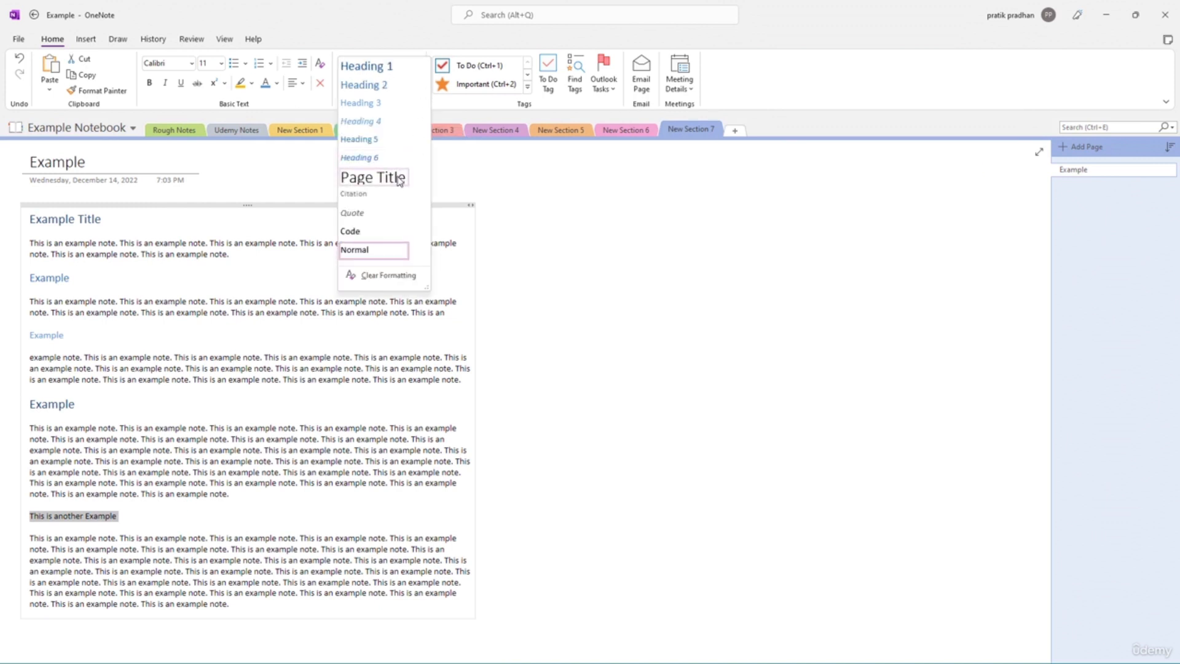
left_click(401, 177)
- Try the Citation, Quote and Code styles on "This is another Example", then set it to Normal
left_click(415, 87)
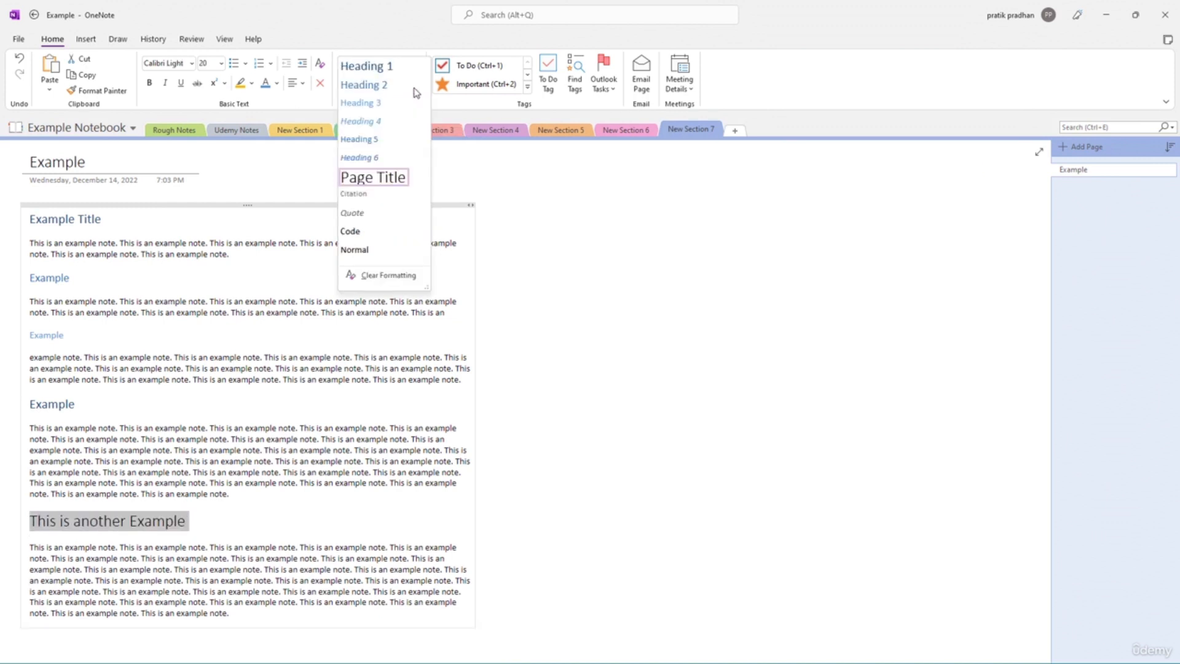
left_click(378, 195)
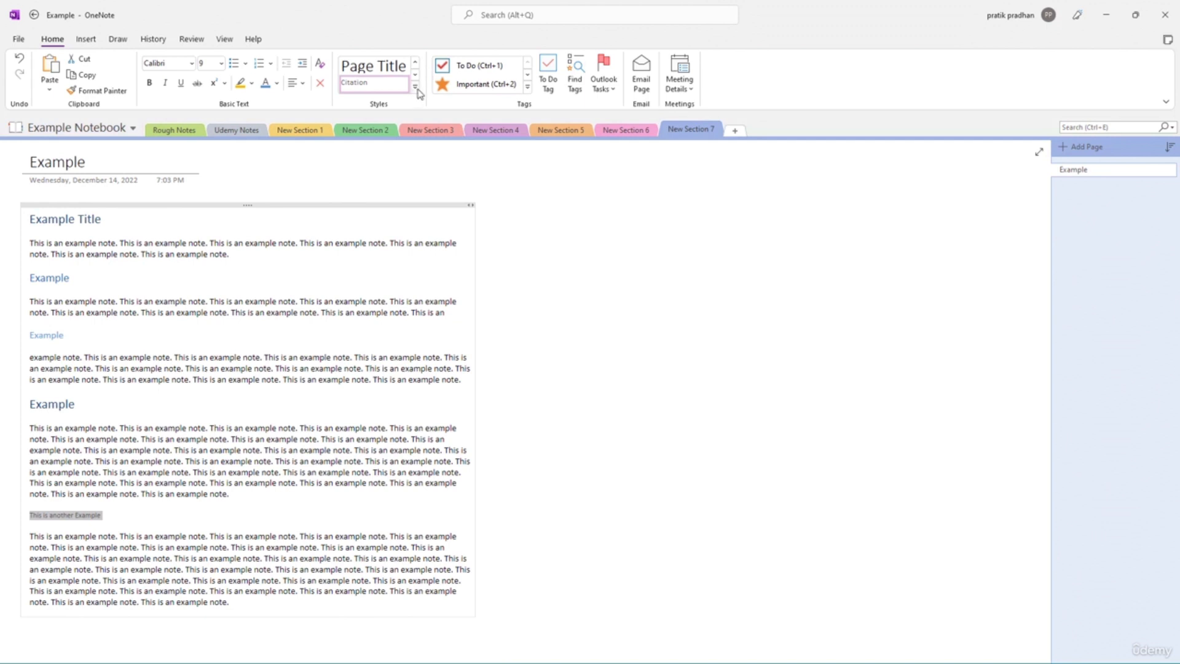
left_click(416, 88)
left_click(376, 220)
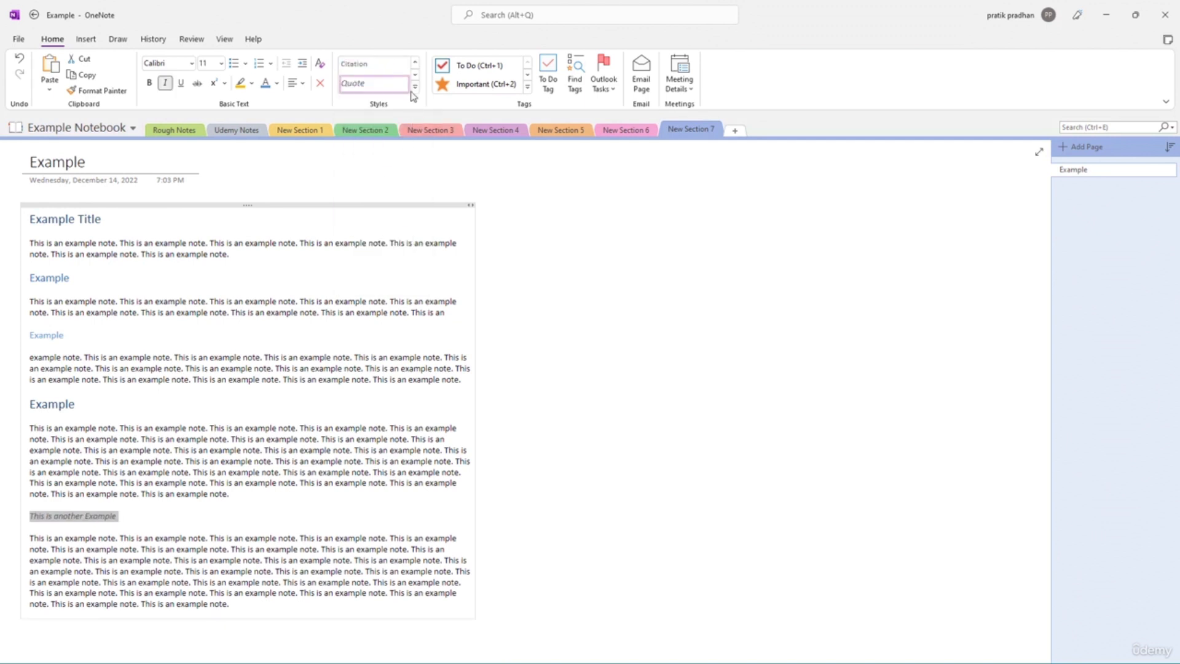
left_click(415, 90)
left_click(377, 233)
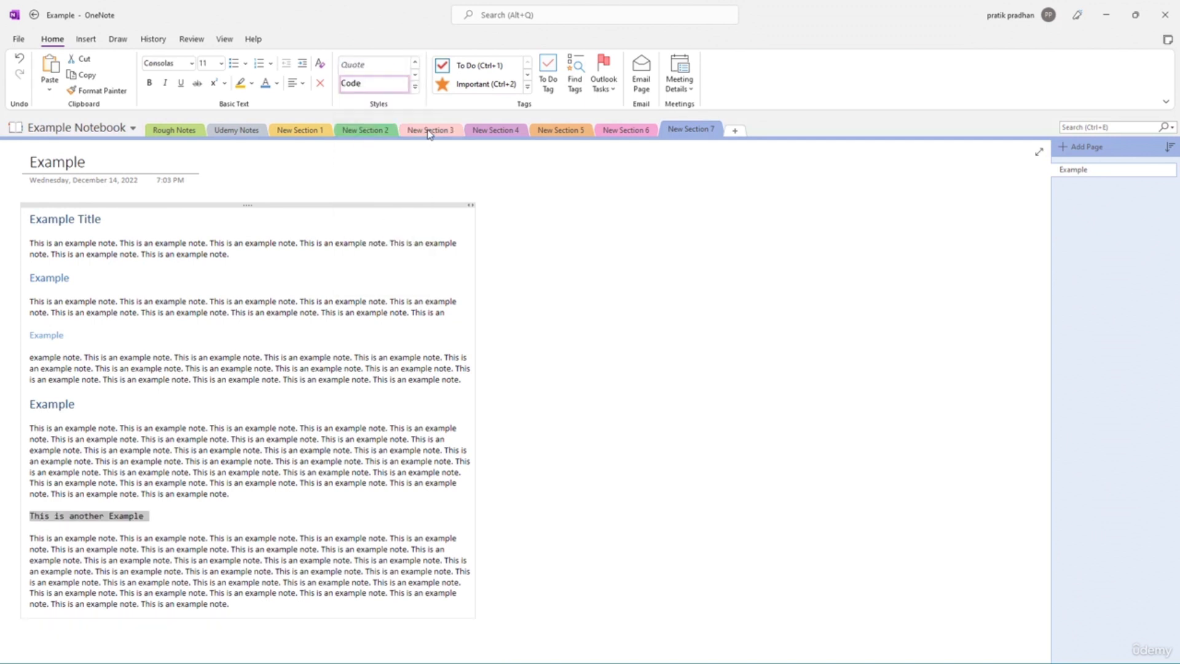
left_click(416, 90)
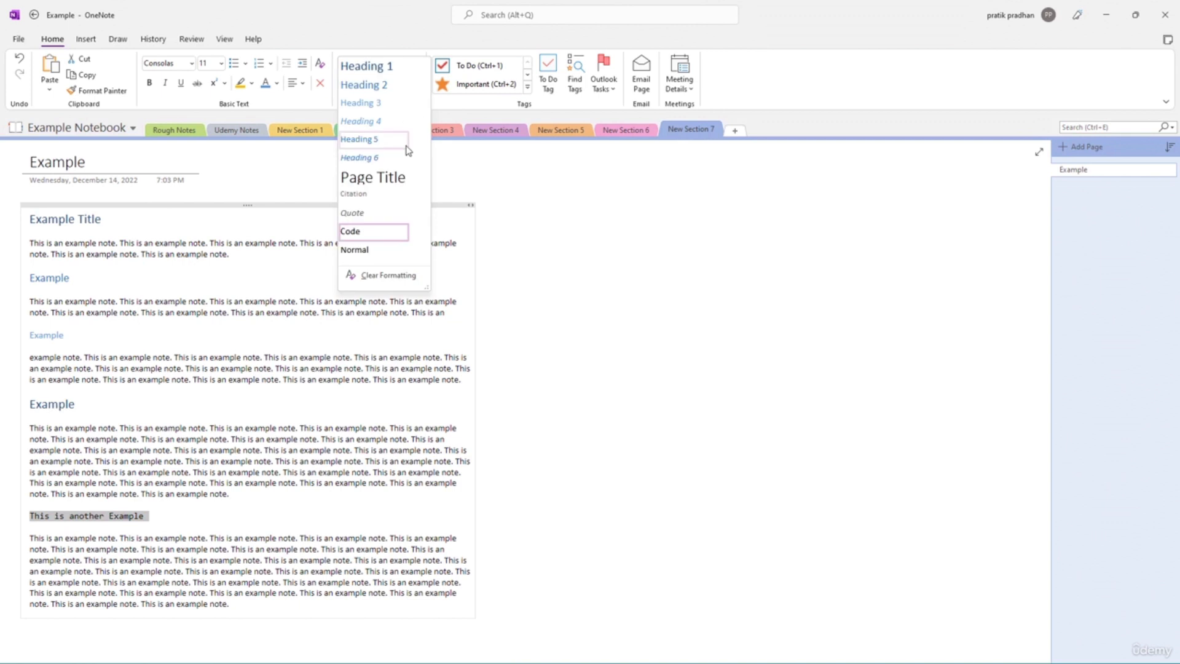
left_click(376, 252)
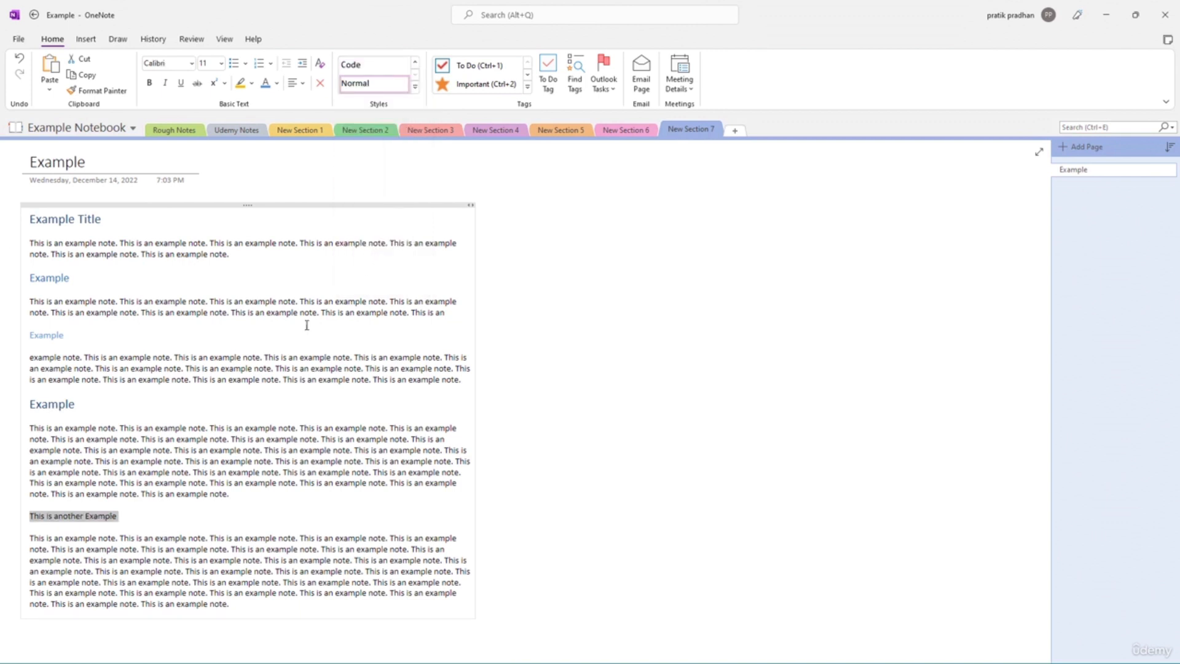
- Delete the line "This is another Example" from between the last two paragraphs
triple_click(94, 521)
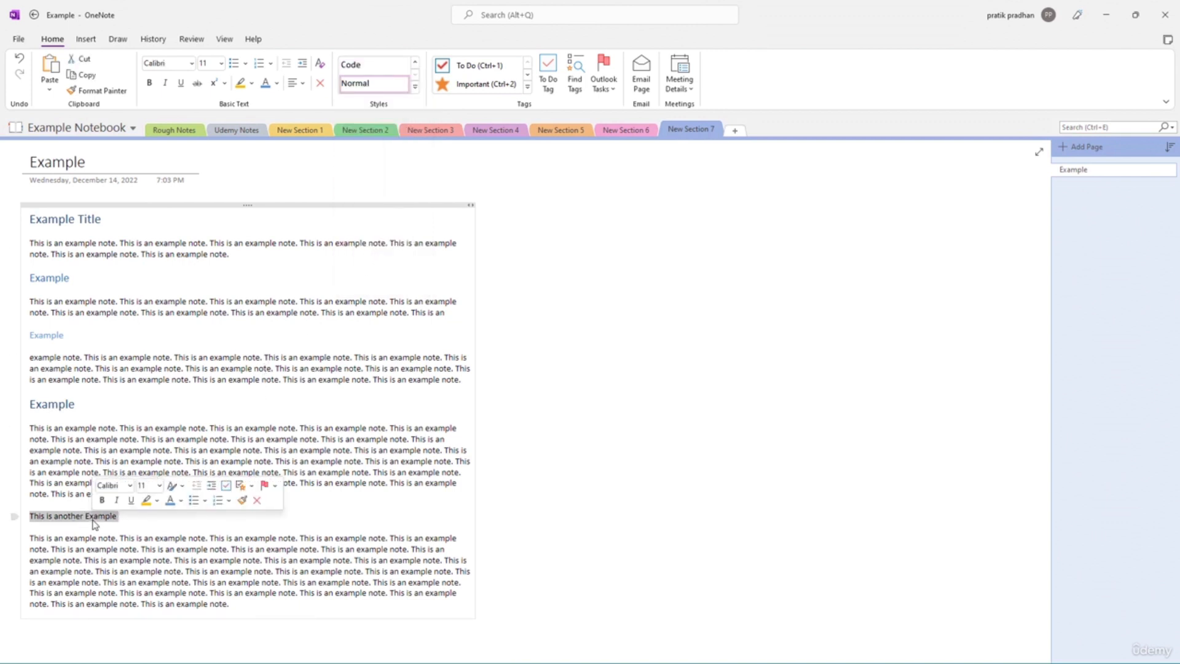
key("Delete")
key("Delete")
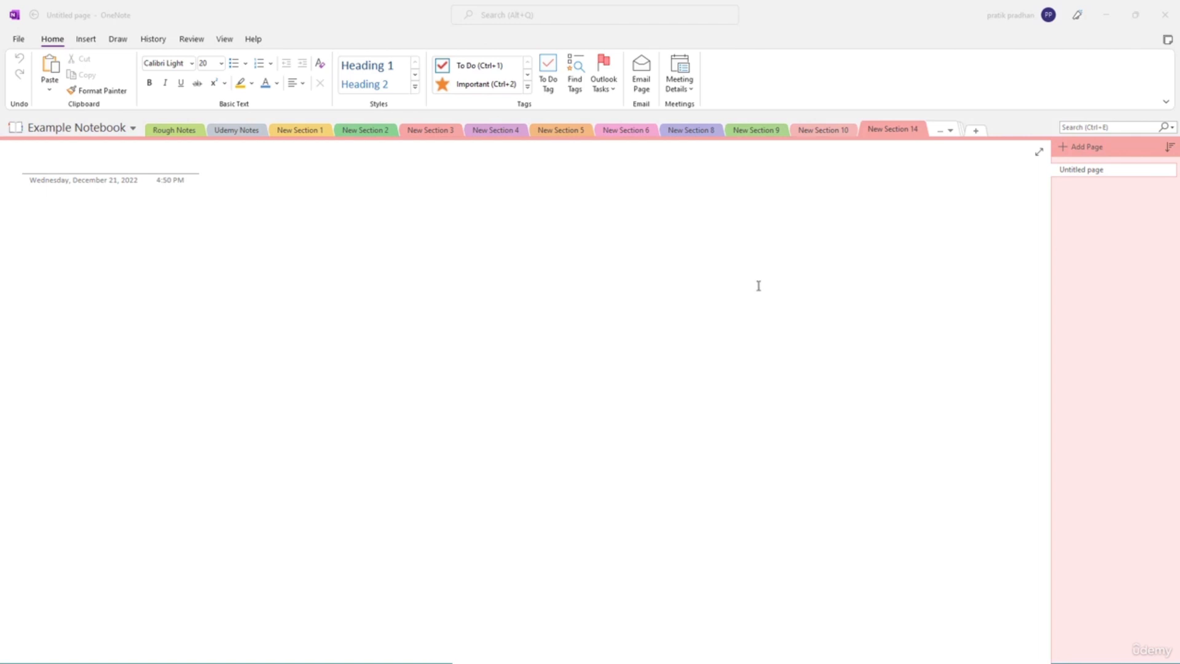
- Insert a table with six columns and five rows on the untitled page of New Section 14
left_click(32, 207)
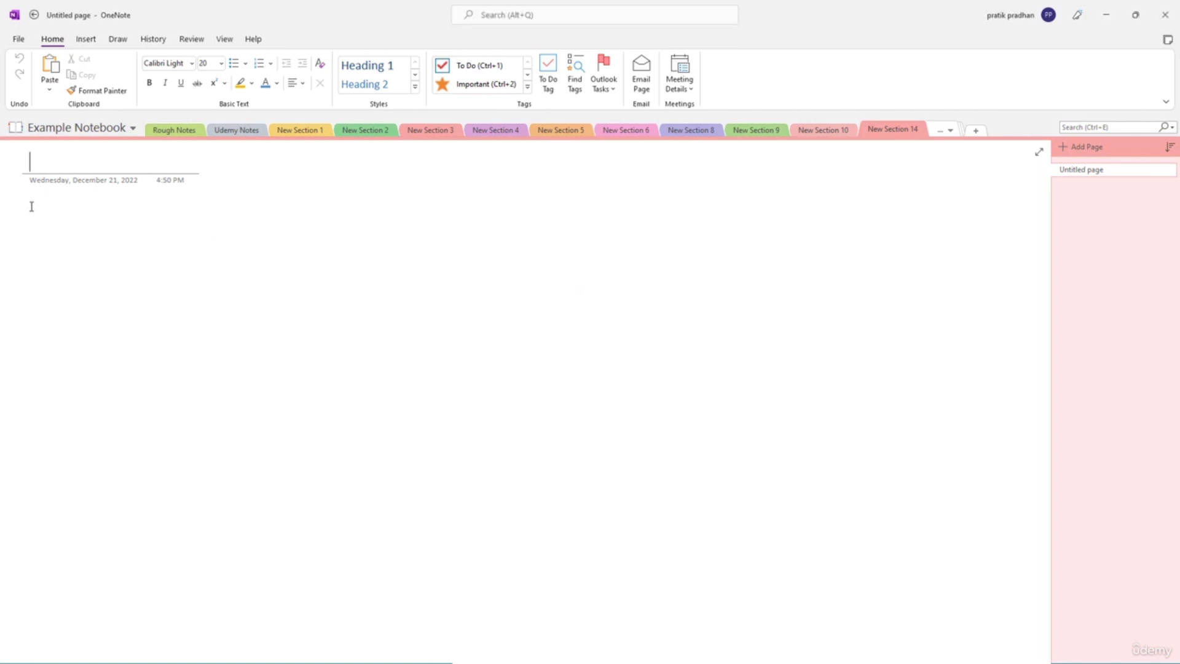
left_click(86, 41)
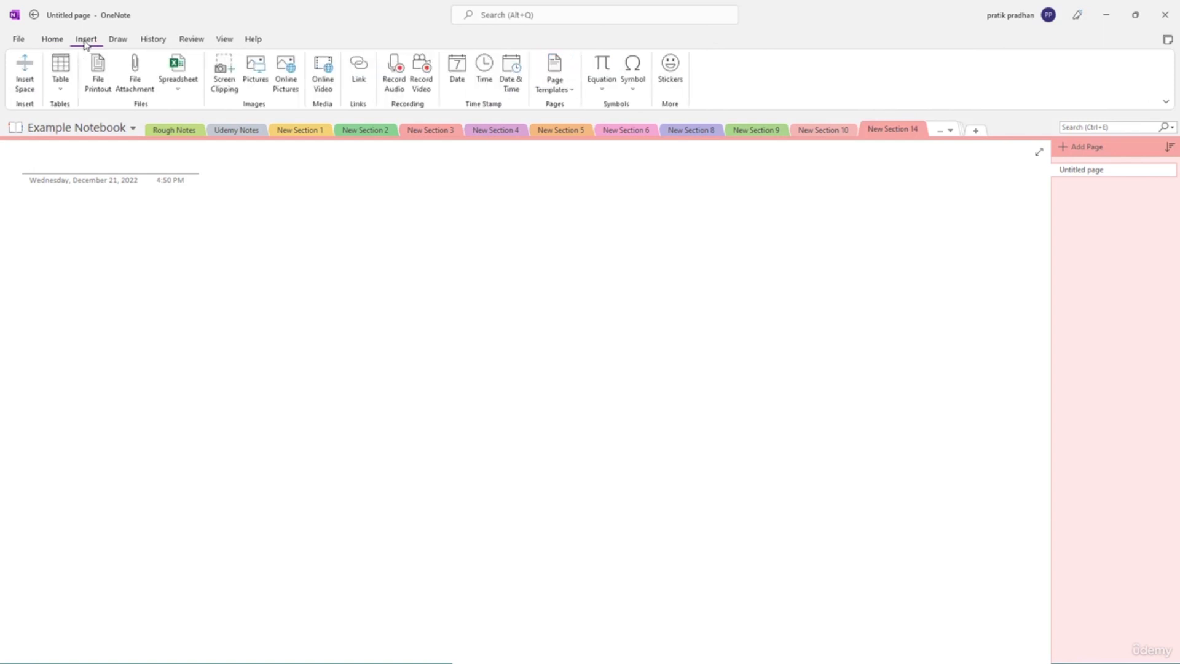
left_click(60, 72)
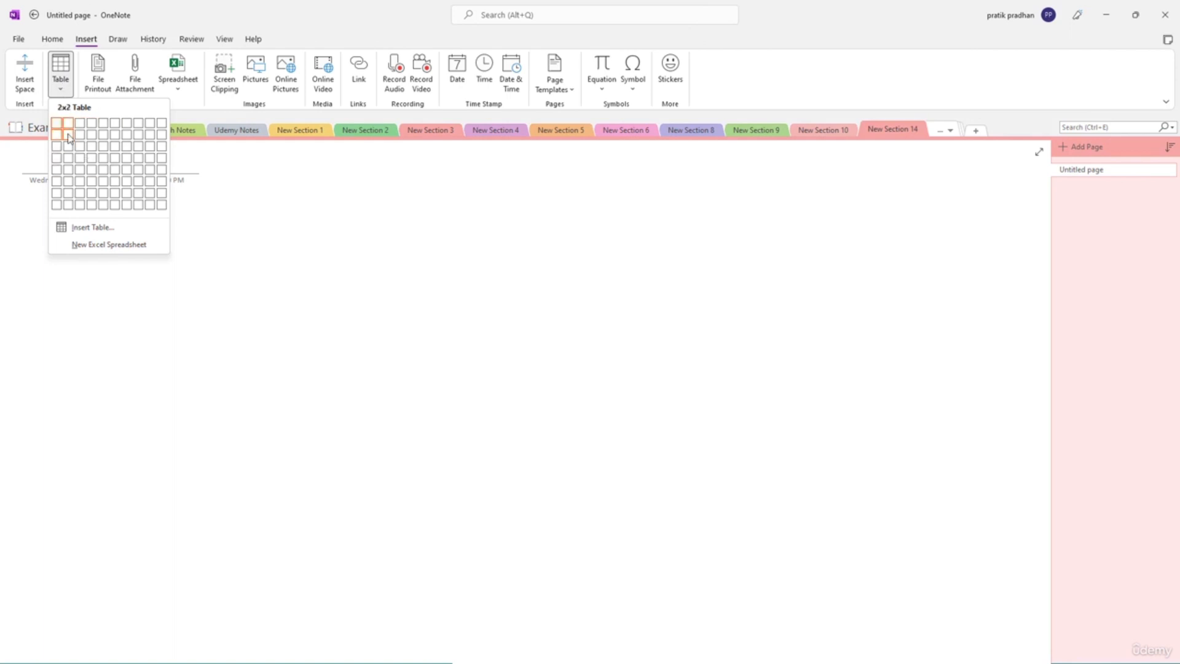
left_click(115, 174)
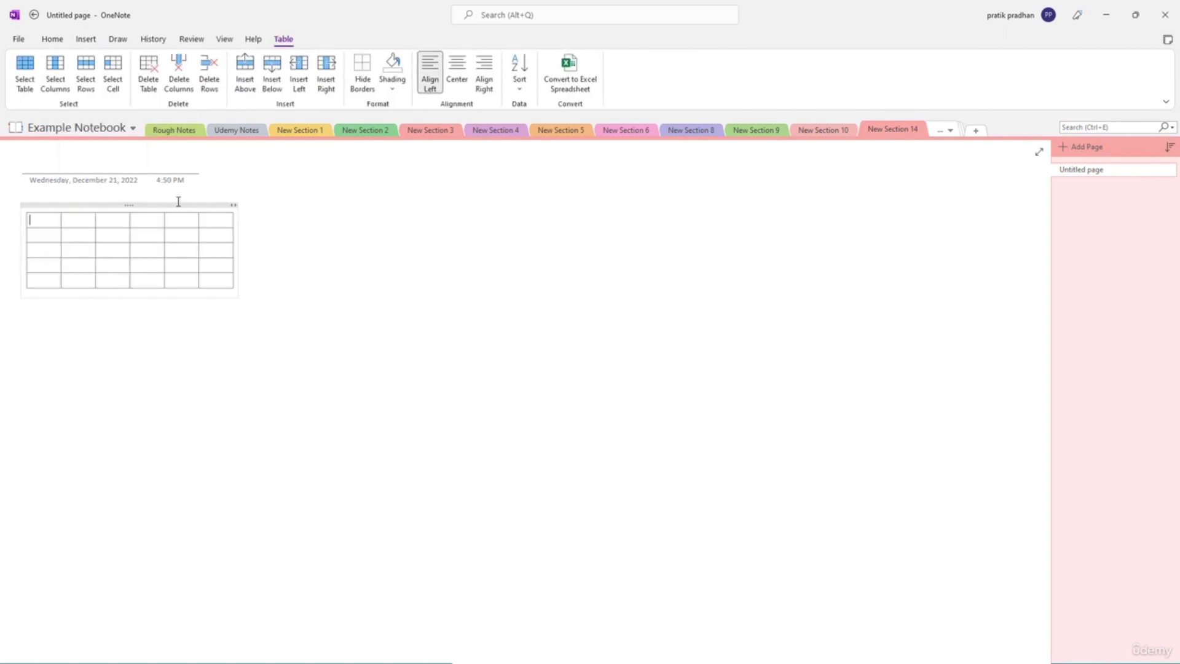
- Move the six-column table toward the middle of the page and widen its note container
left_click_drag(177, 204, 509, 250)
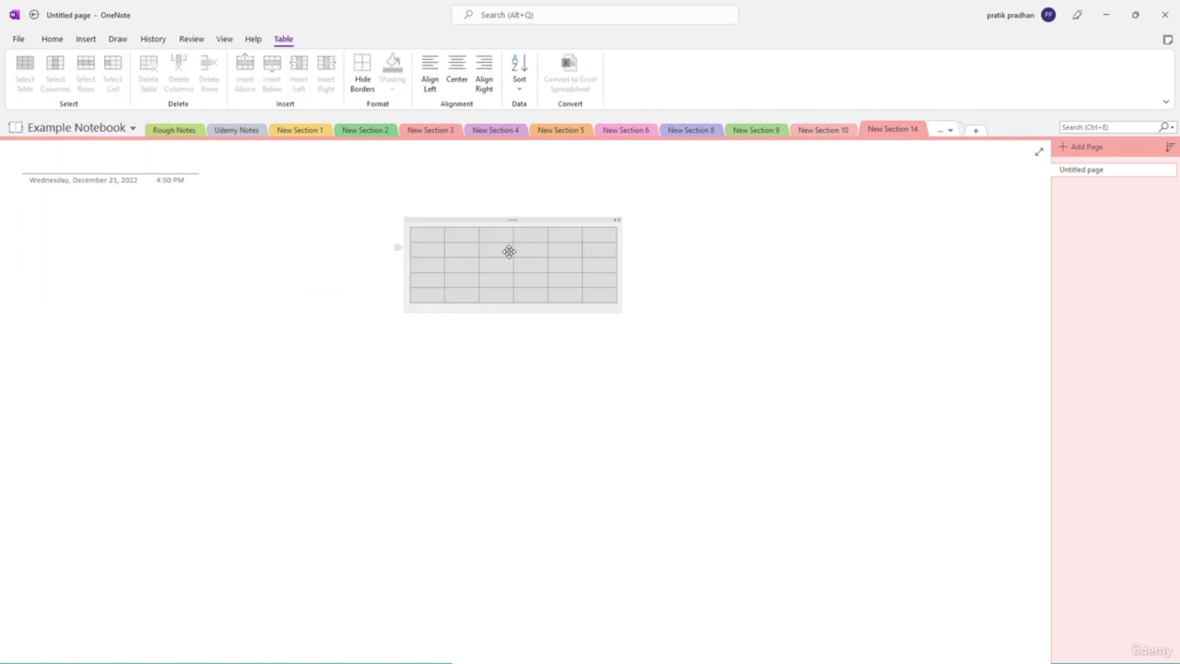
left_click(695, 273)
left_click_drag(619, 266, 741, 273)
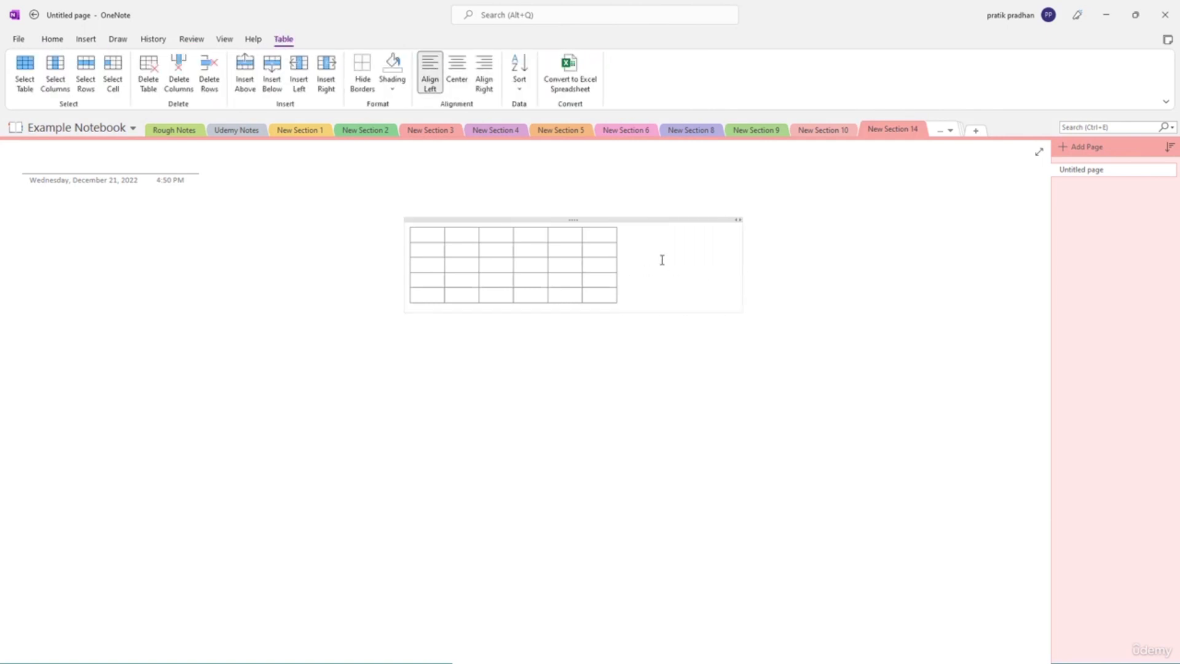
left_click_drag(646, 219, 616, 258)
- Insert a table with 9 columns and 9 rows in the blank area beside the first table and move it below that table
left_click(397, 219)
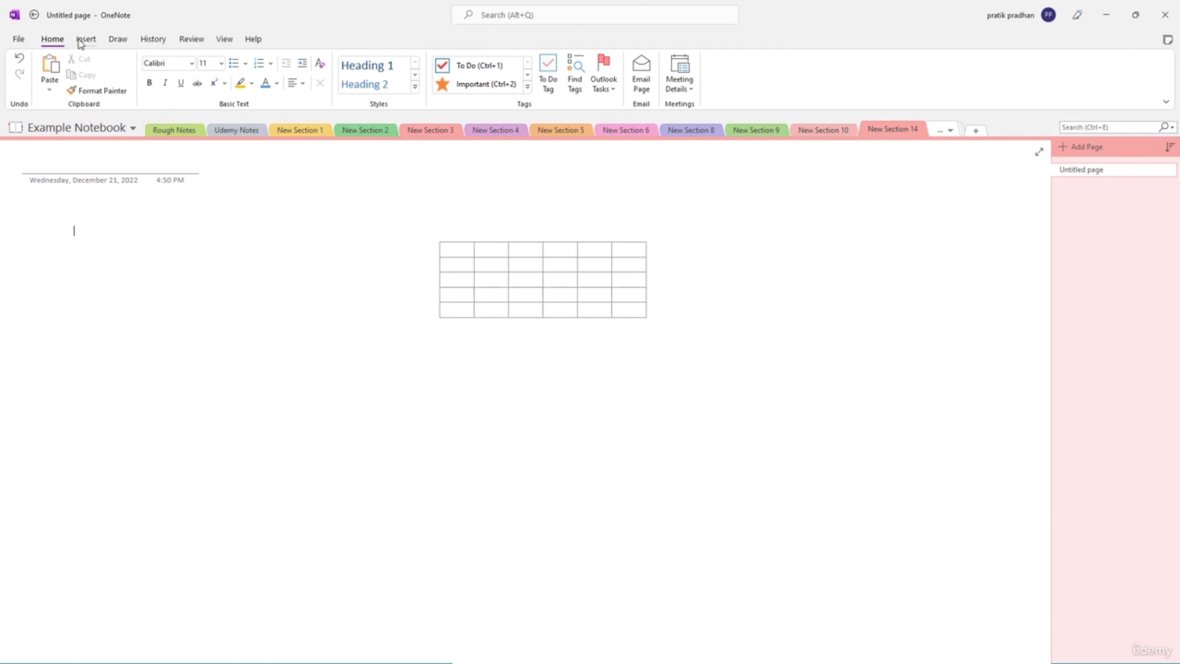
left_click(83, 39)
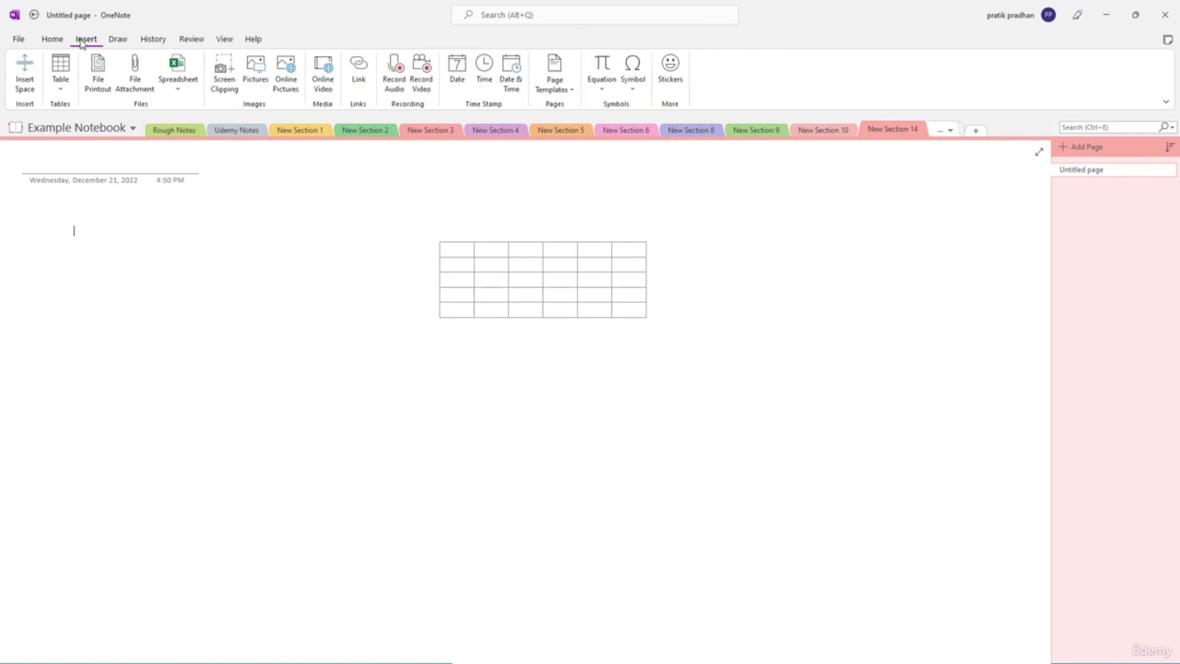
left_click(63, 92)
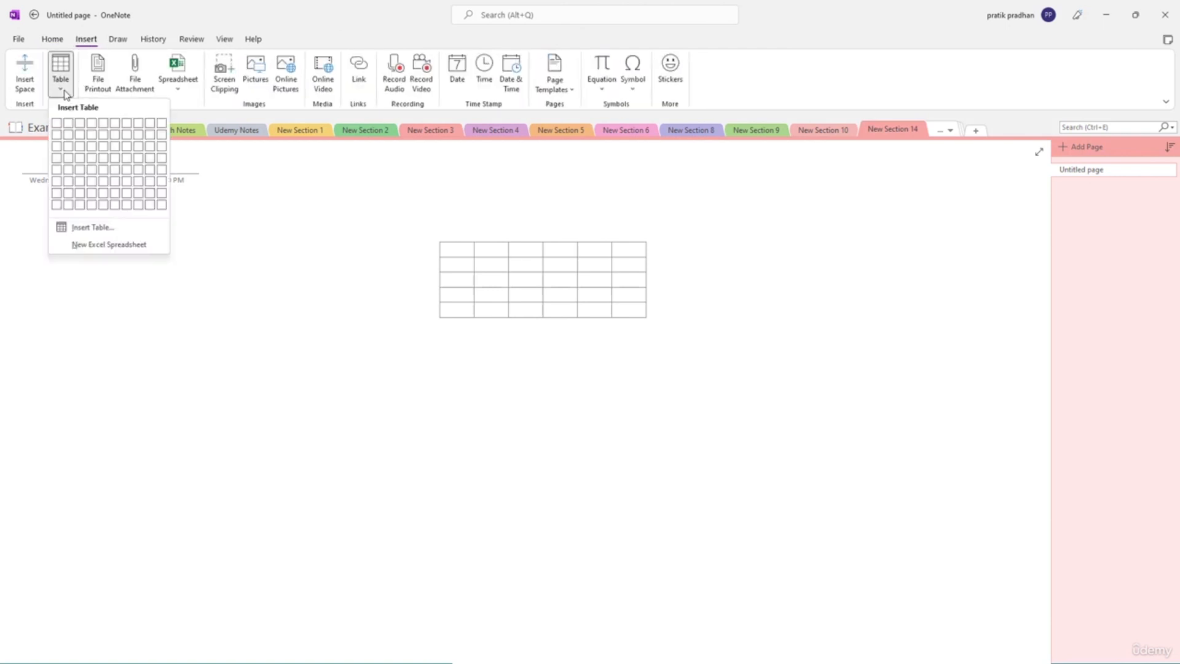
left_click(91, 227)
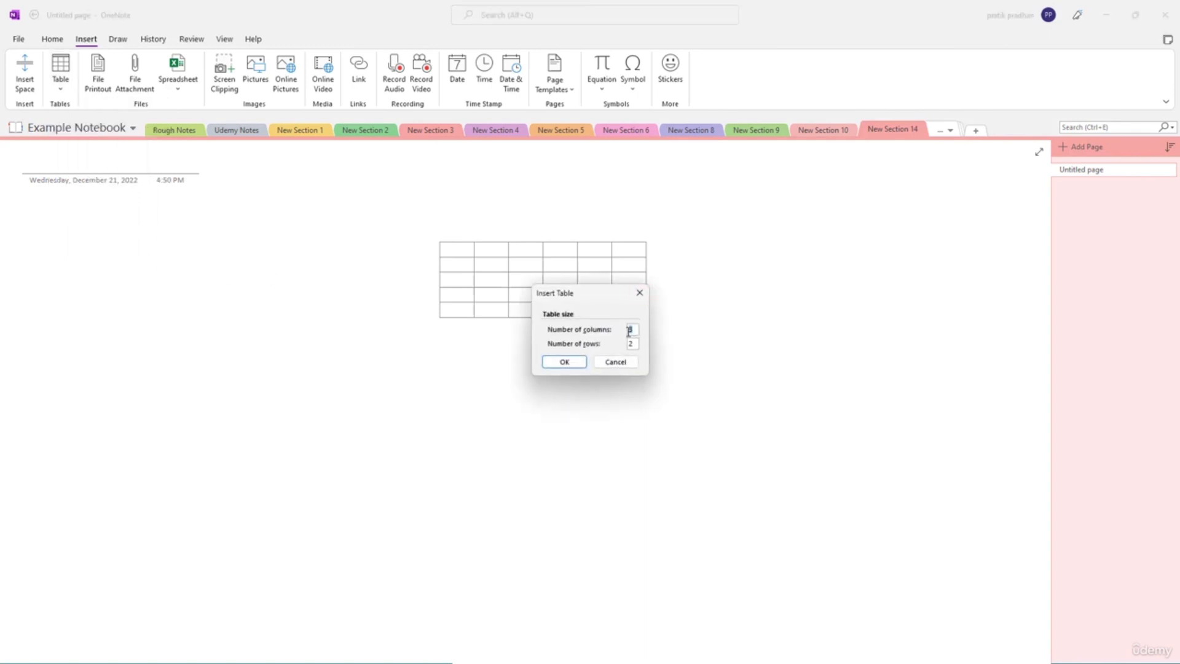
type("9")
left_click_drag(635, 344, 616, 343)
type("9")
left_click(563, 362)
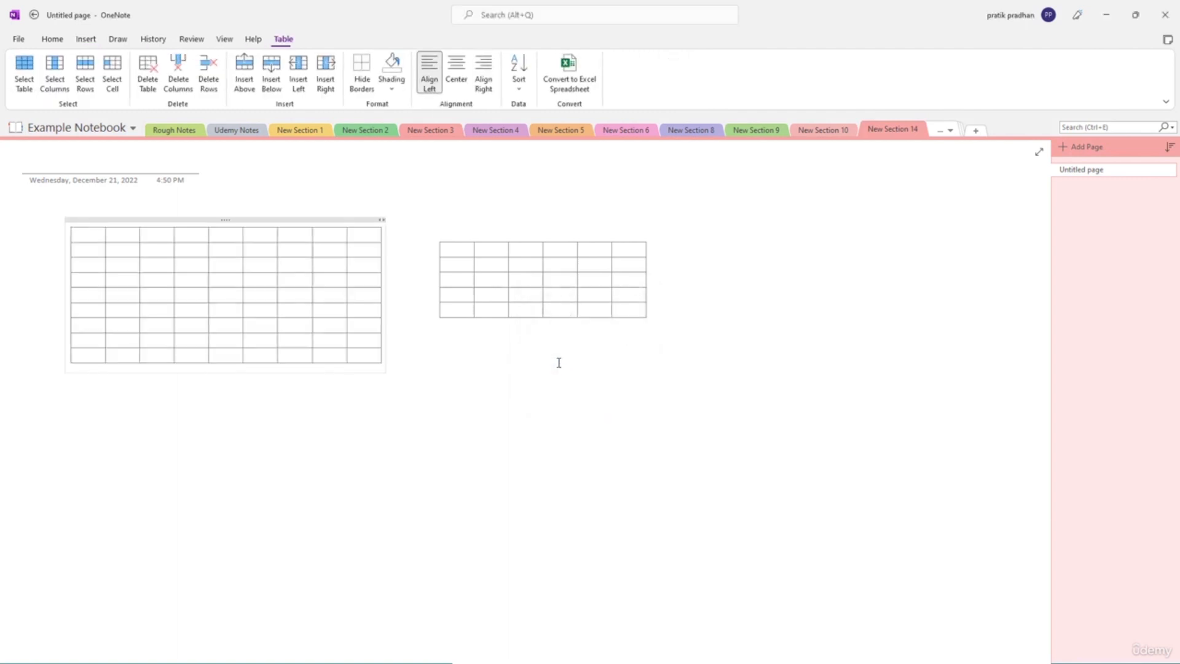
left_click_drag(314, 219, 739, 388)
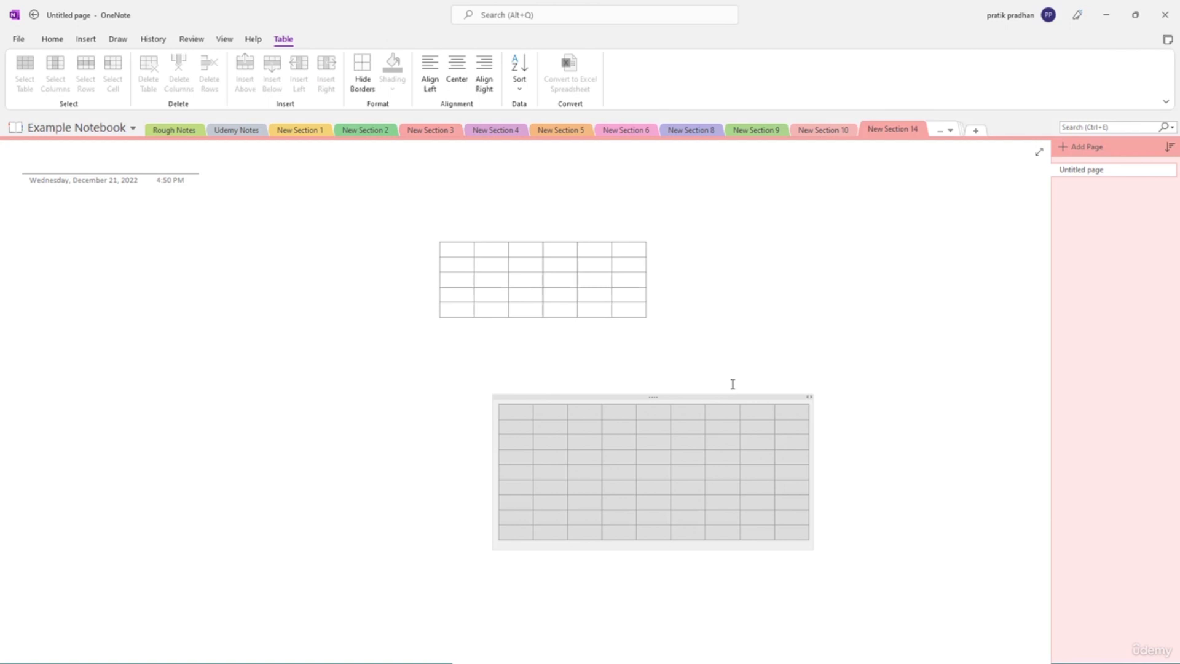
- Embed a new Excel spreadsheet in the first row of the 9-column table and move the table toward the page's left side
left_click(87, 40)
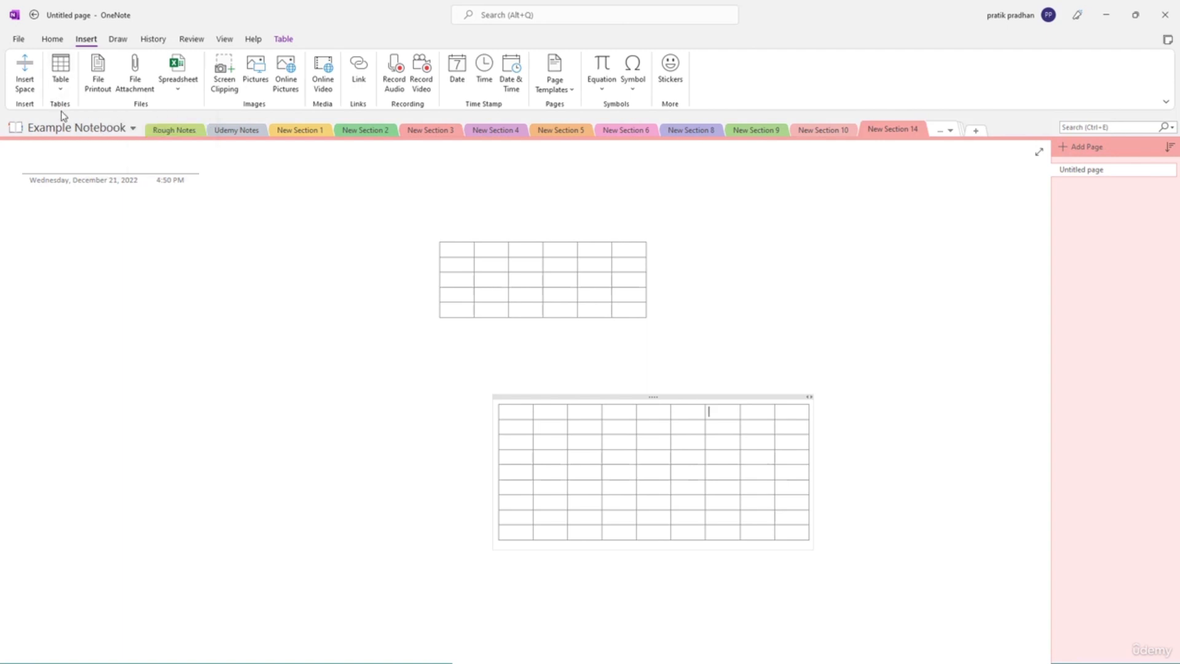
left_click(64, 90)
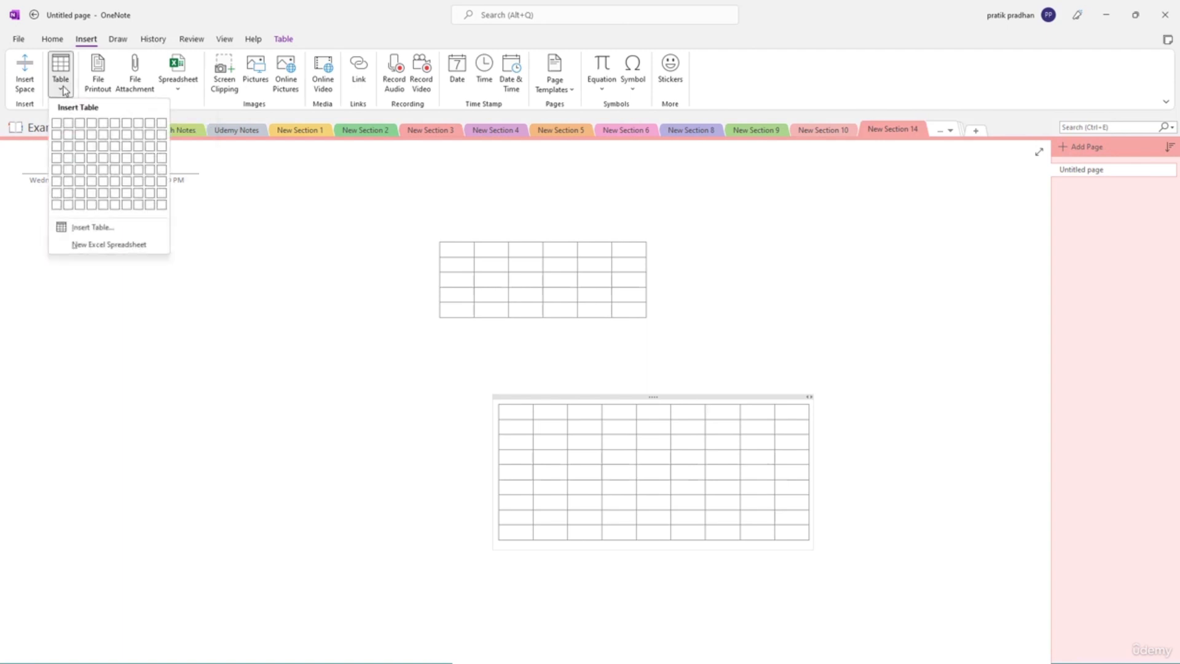
left_click(100, 245)
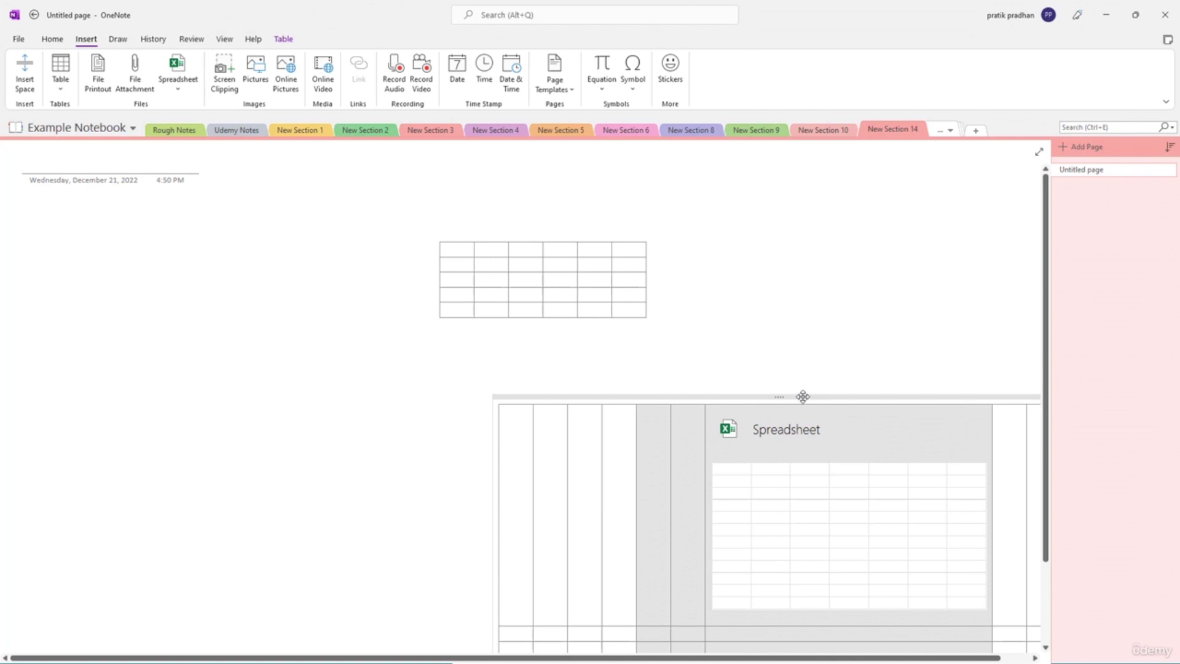
left_click_drag(803, 396, 406, 344)
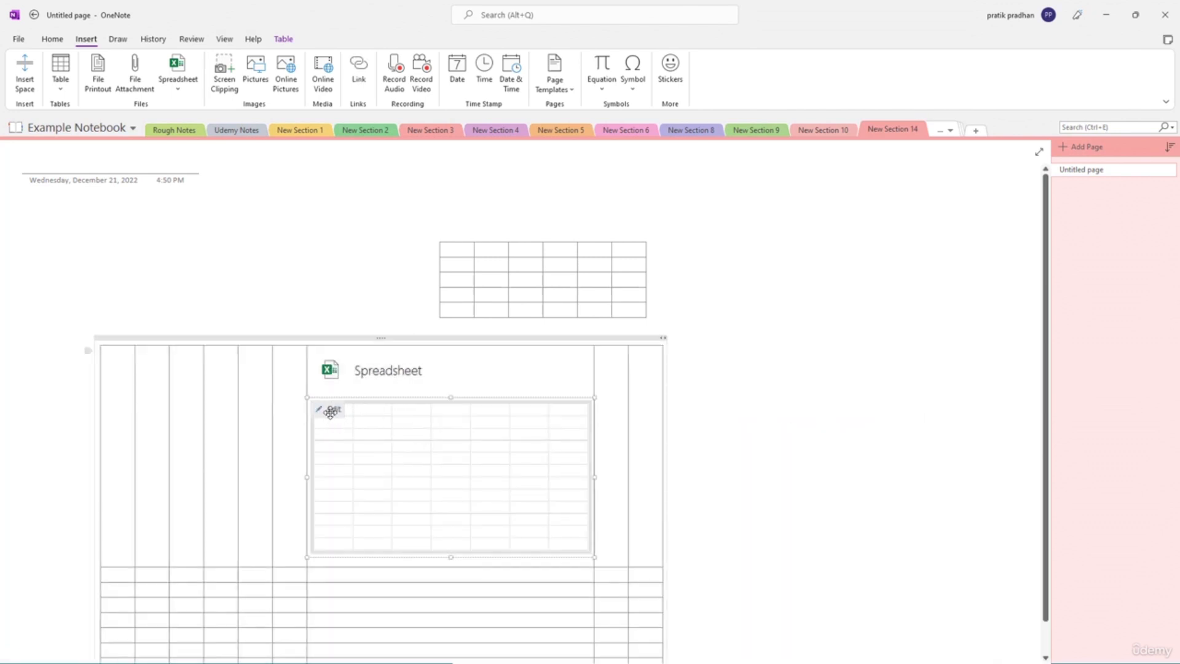
left_click(781, 462)
left_click(585, 387)
left_click_drag(560, 338, 501, 338)
left_click(767, 364)
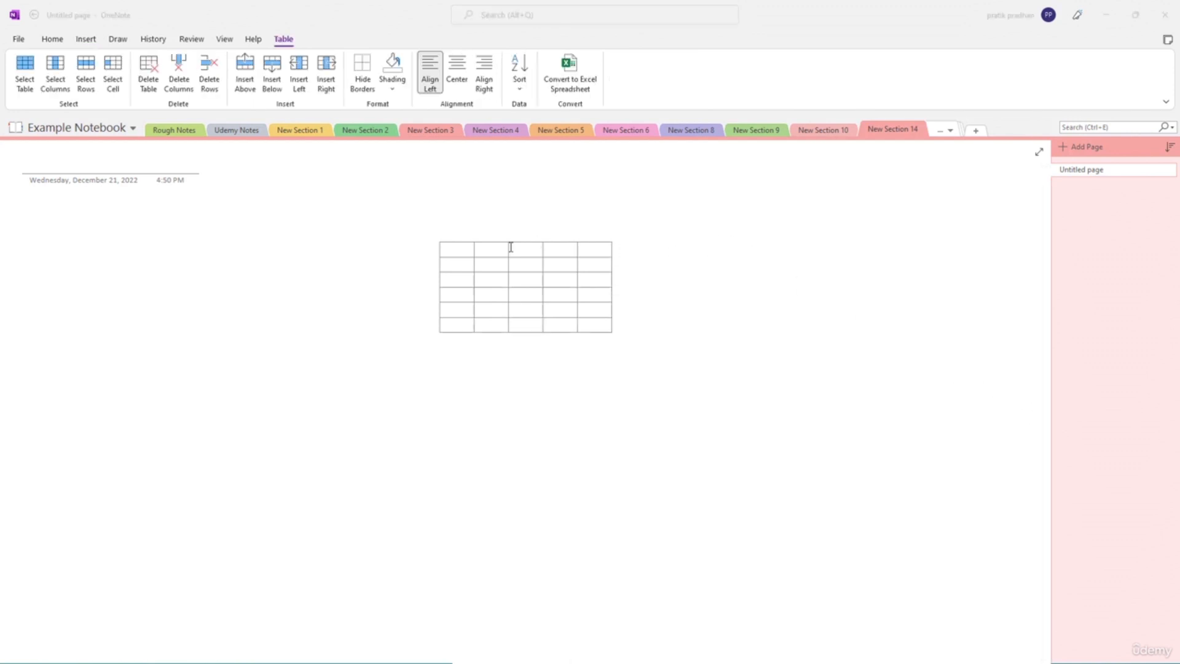
- Fill the first column of the five-column table with the numbers 1 to 6, one per row
left_click(455, 249)
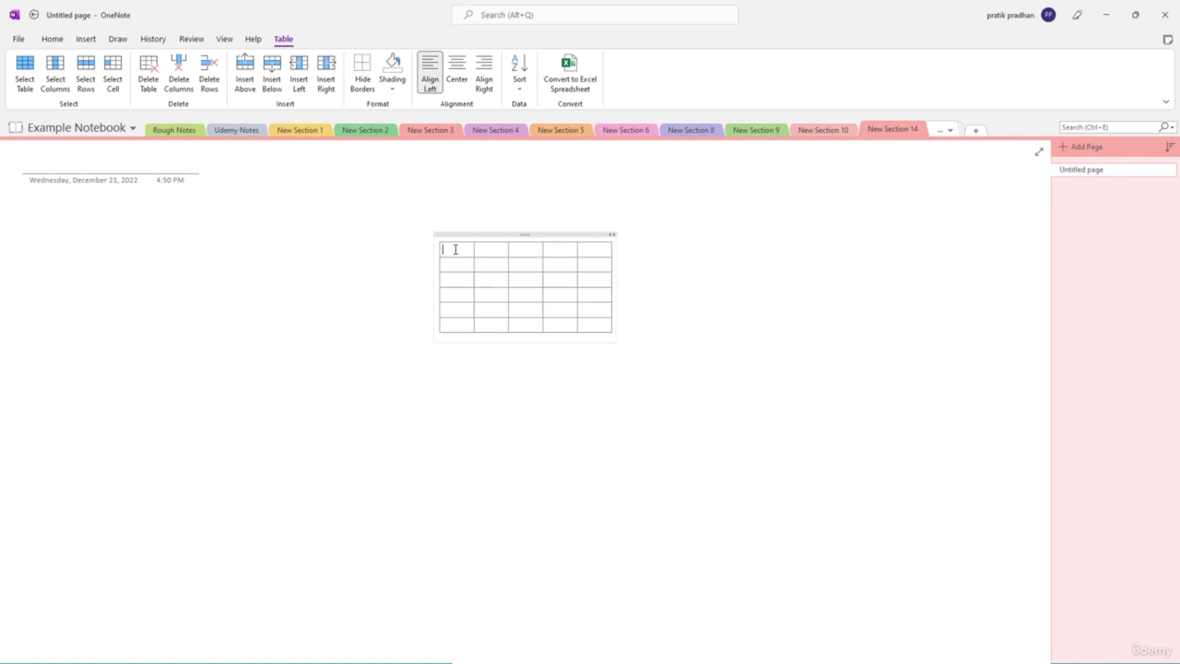
type("2")
key("Down")
type("3")
key("Down")
type("4")
key("Down")
type("5")
left_click(464, 321)
type("6")
- Copy the first column with the numbers 1 to 6 and paste it as a new column beside it
left_click_drag(466, 326, 450, 253)
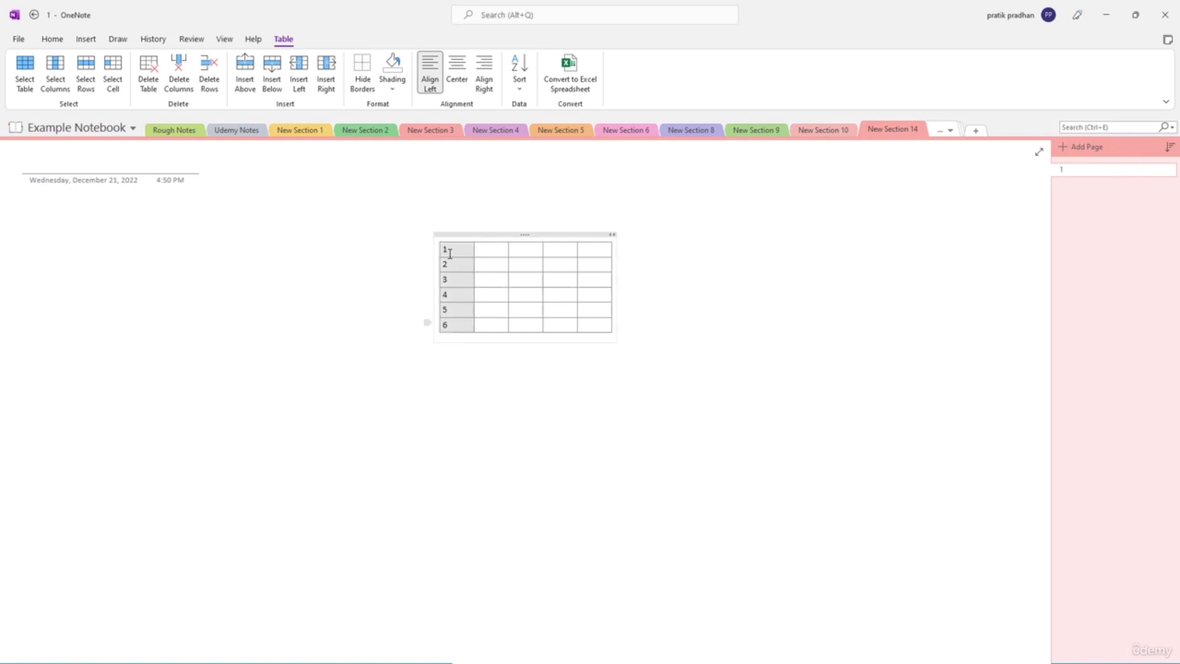
key("ctrl+c")
key("ctrl+v")
key("ctrl+v")
key("ctrl+v")
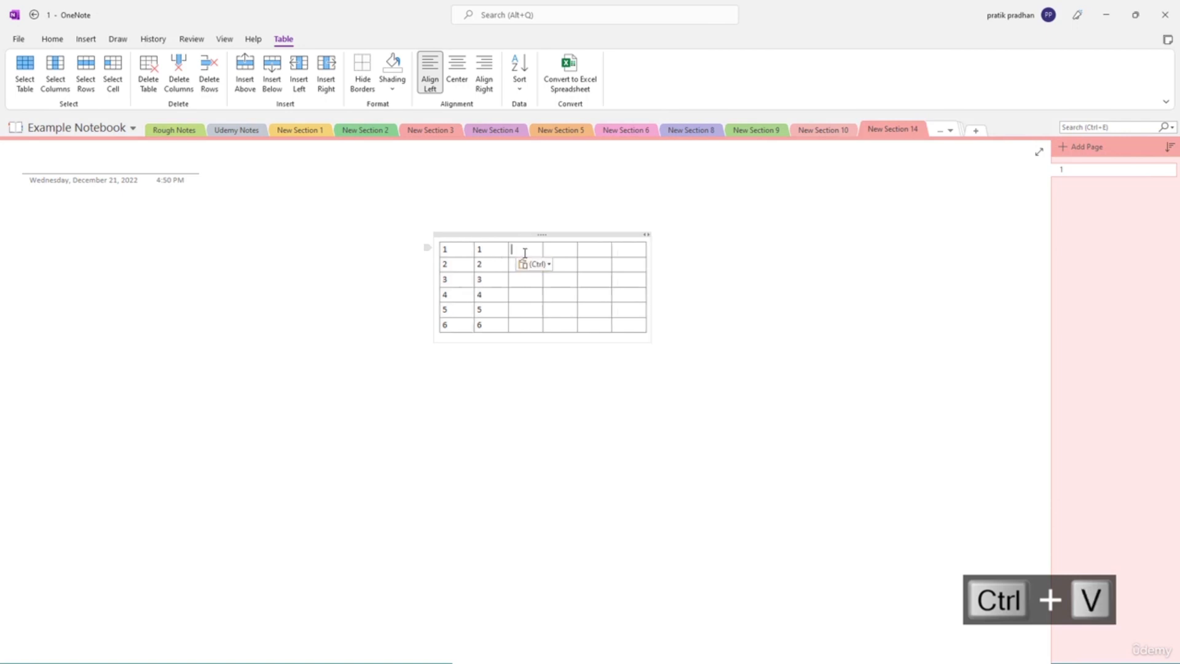
- Paste the copied column of numbers 1 to 6 several more times across the table's blank columns
left_click(625, 251)
key("ctrl+v")
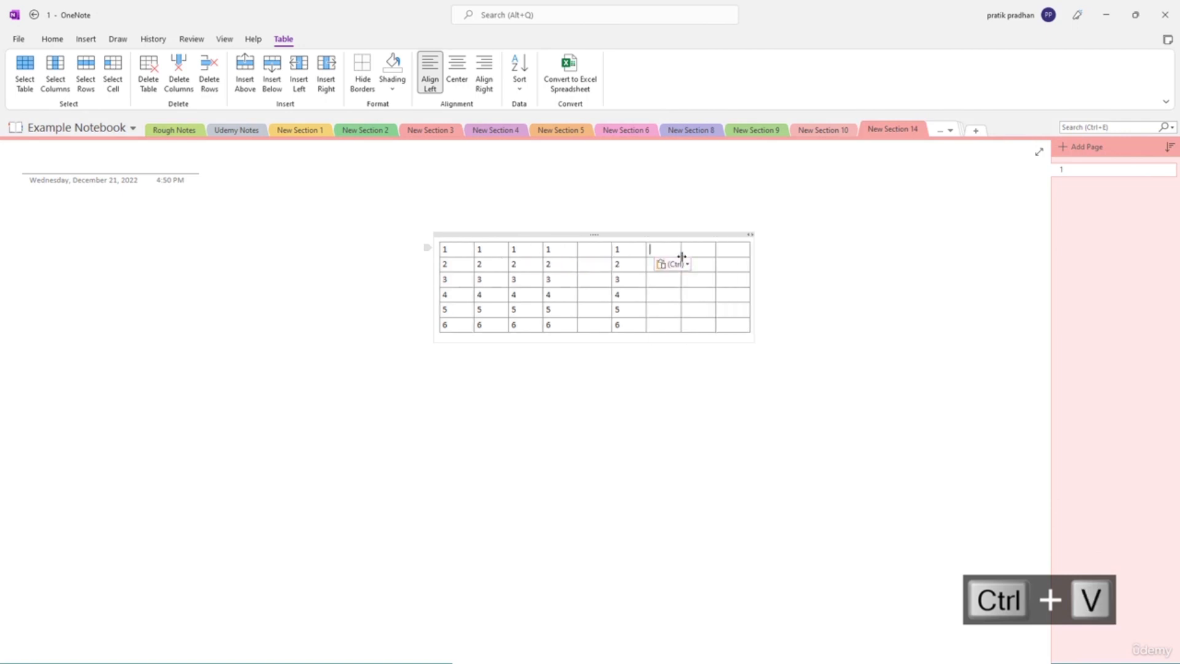
left_click(698, 249)
key("ctrl+v")
left_click(768, 249)
key("ctrl+v")
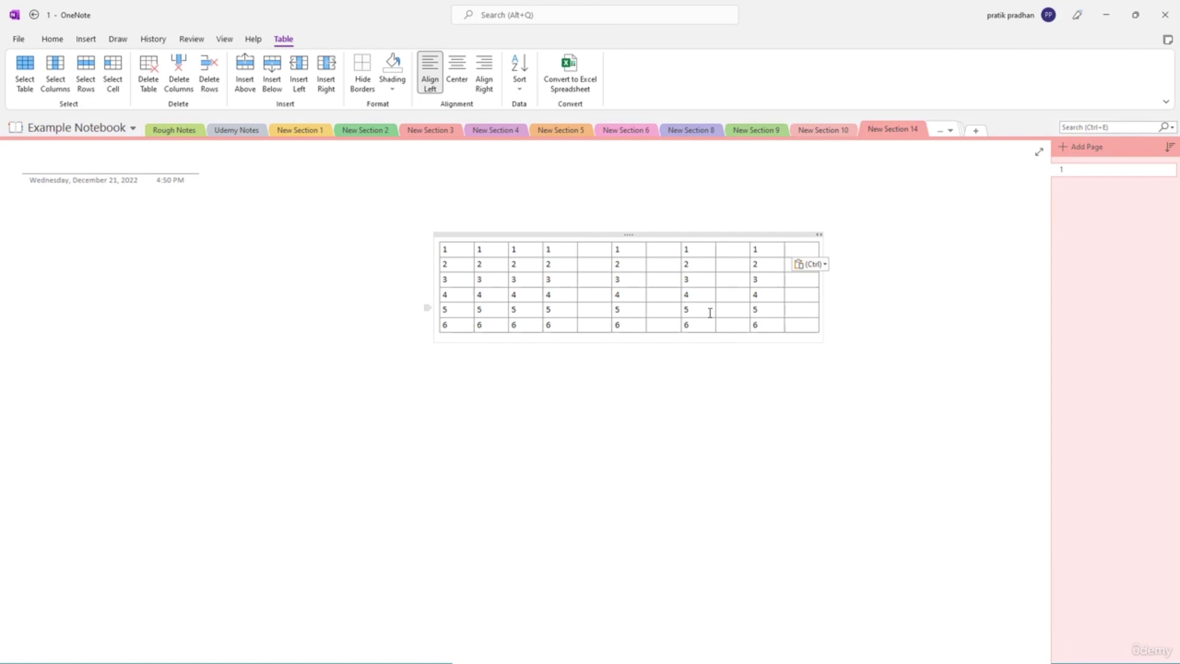
- Delete the blank columns between and after the number columns, one at a time
left_click(585, 278)
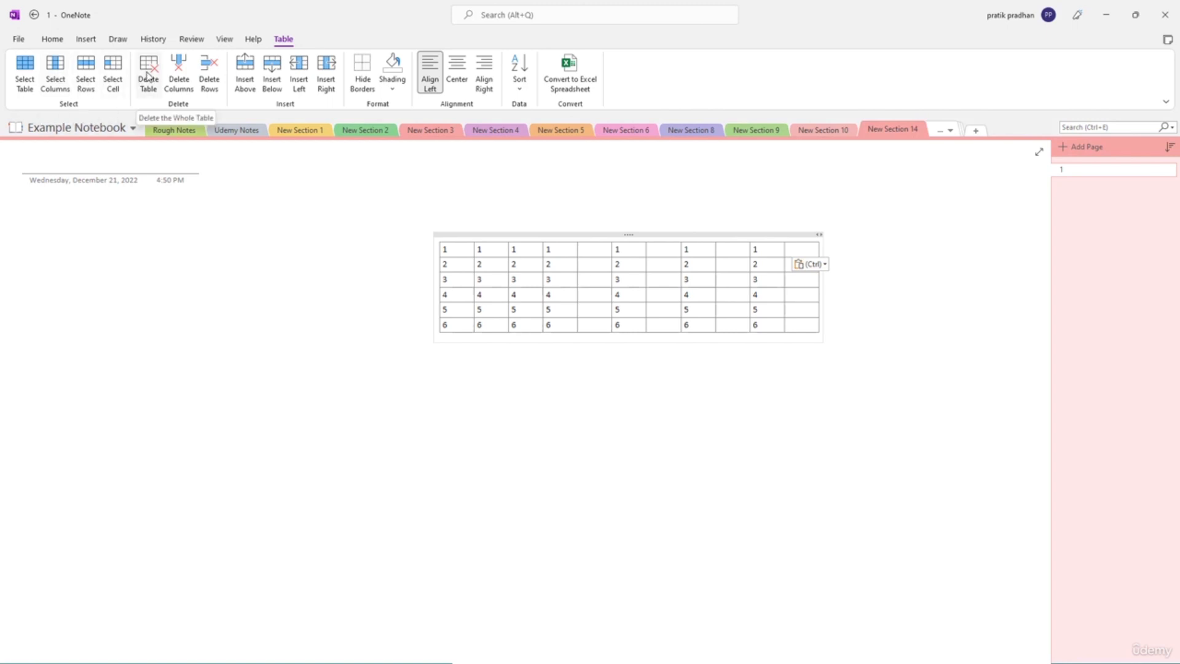
left_click(180, 77)
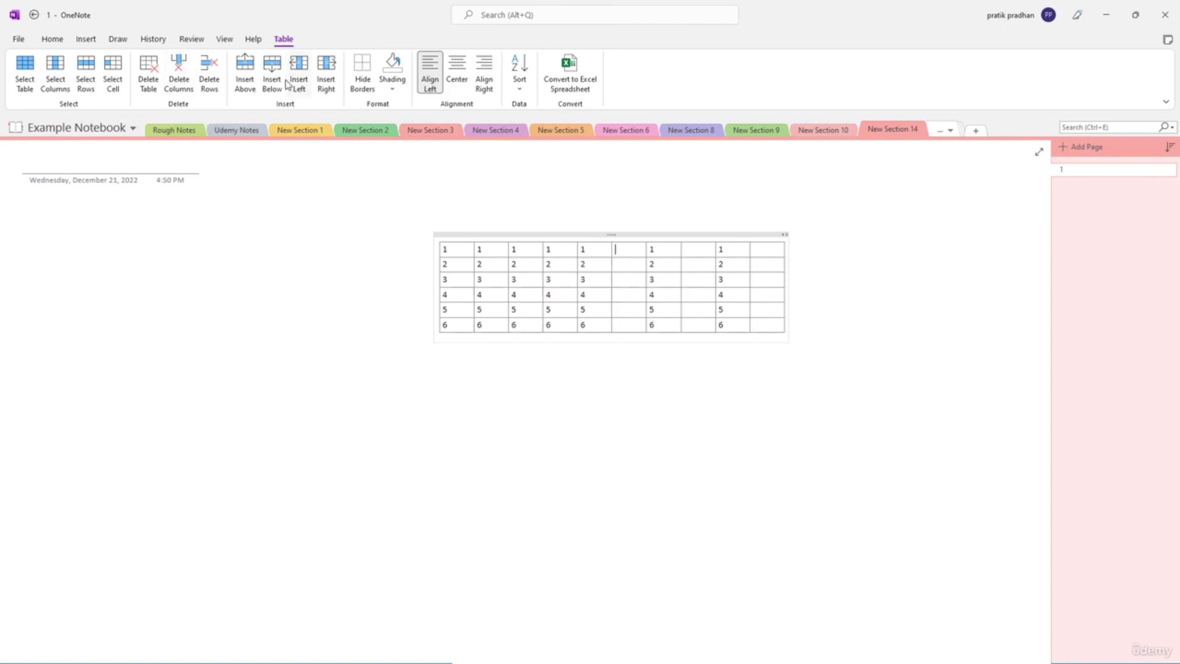
left_click(179, 77)
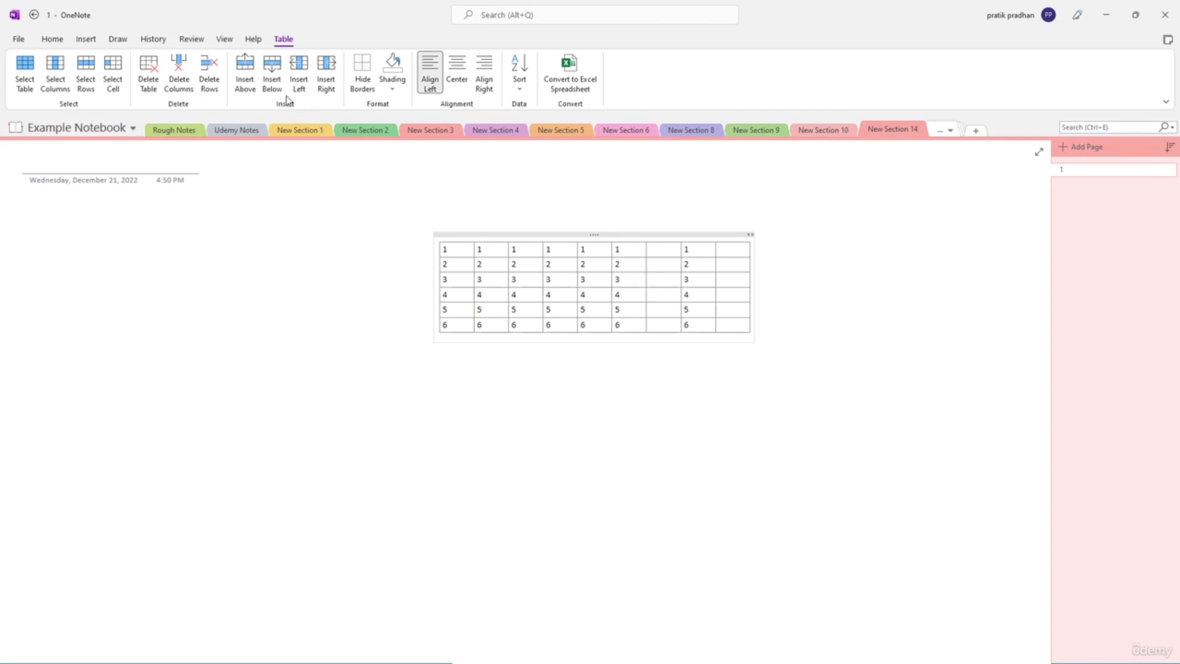
left_click(180, 77)
left_click(707, 251)
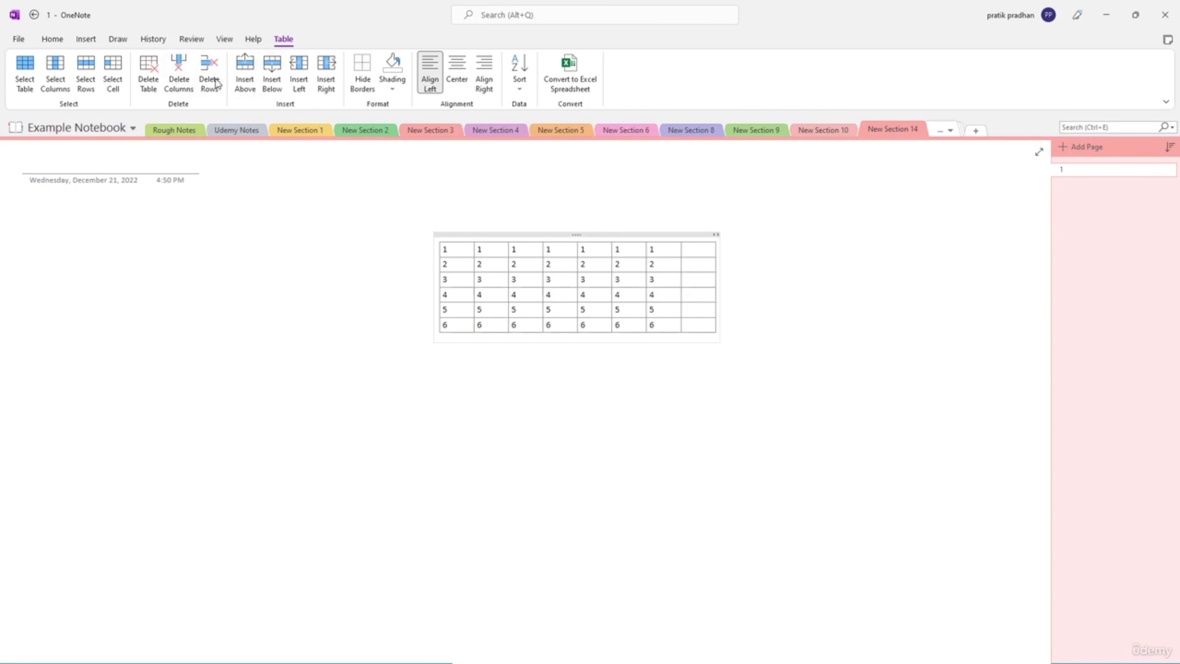
left_click(180, 77)
- Insert blank rows above the row of 3s and below the row of 4s, plus two blank columns at the table's start
left_click(564, 280)
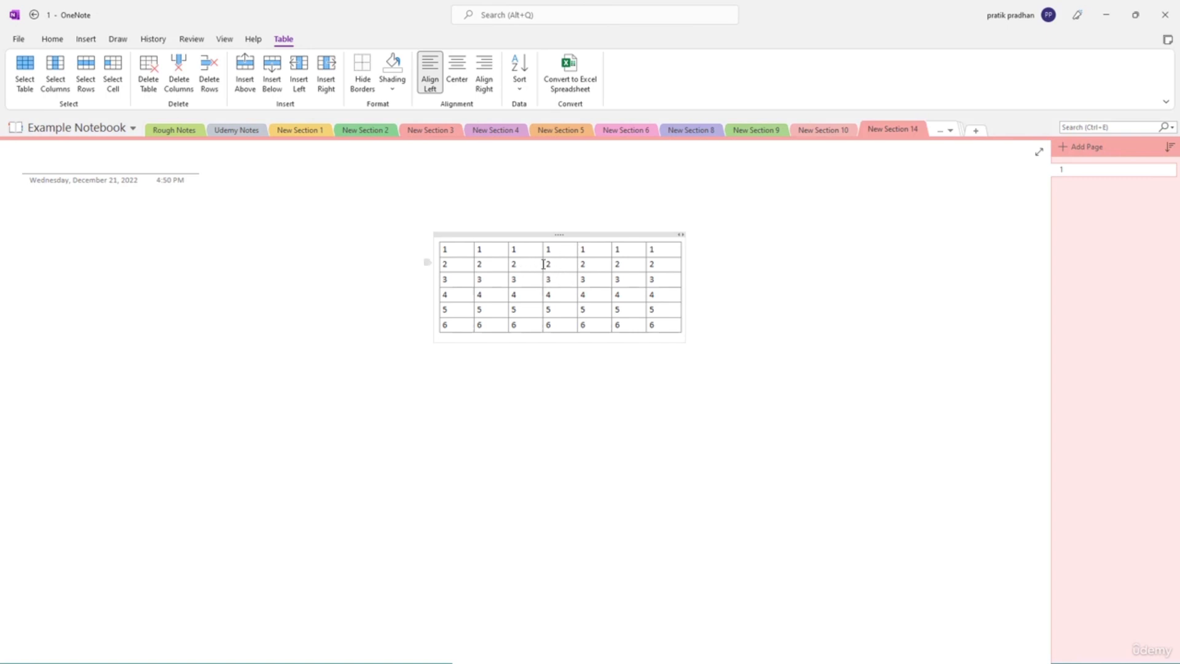
left_click(245, 75)
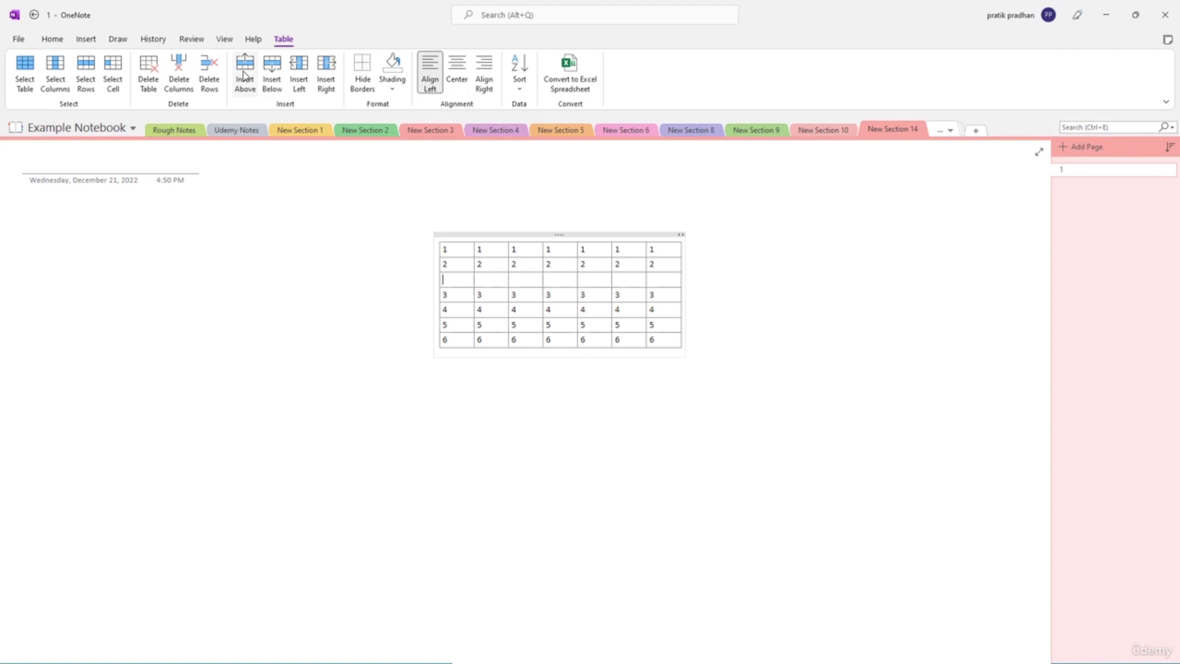
left_click(539, 311)
left_click(273, 77)
left_click(299, 75)
left_click(326, 80)
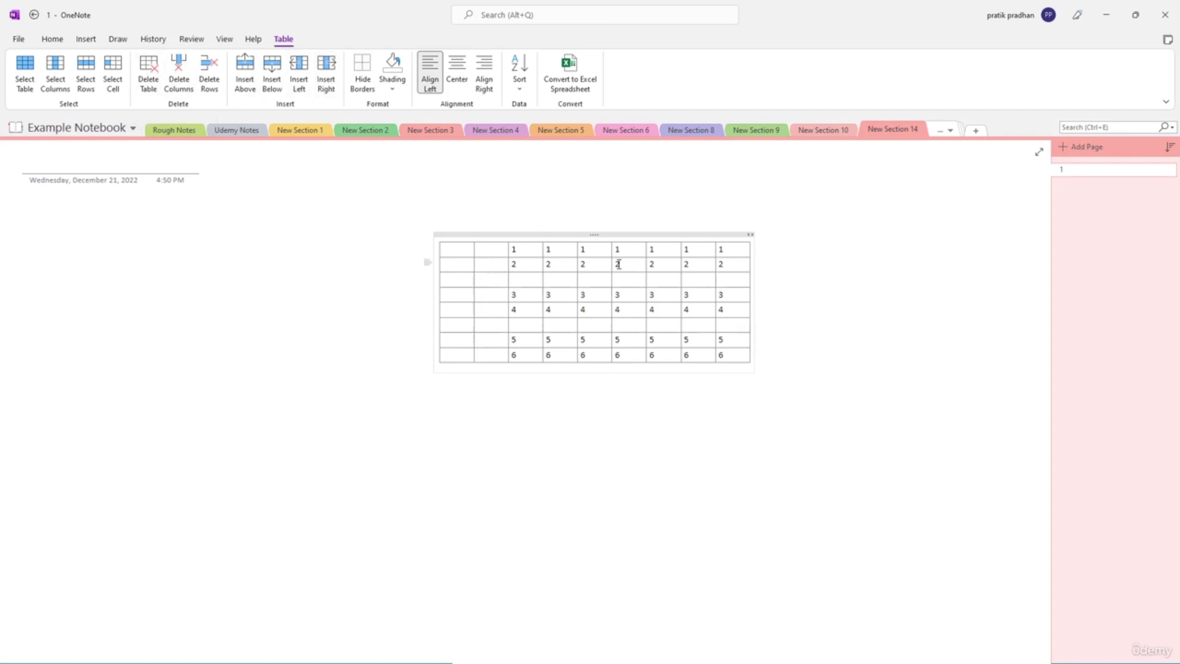
- Delete the table row containing the 2s
left_click(671, 267)
right_click(671, 267)
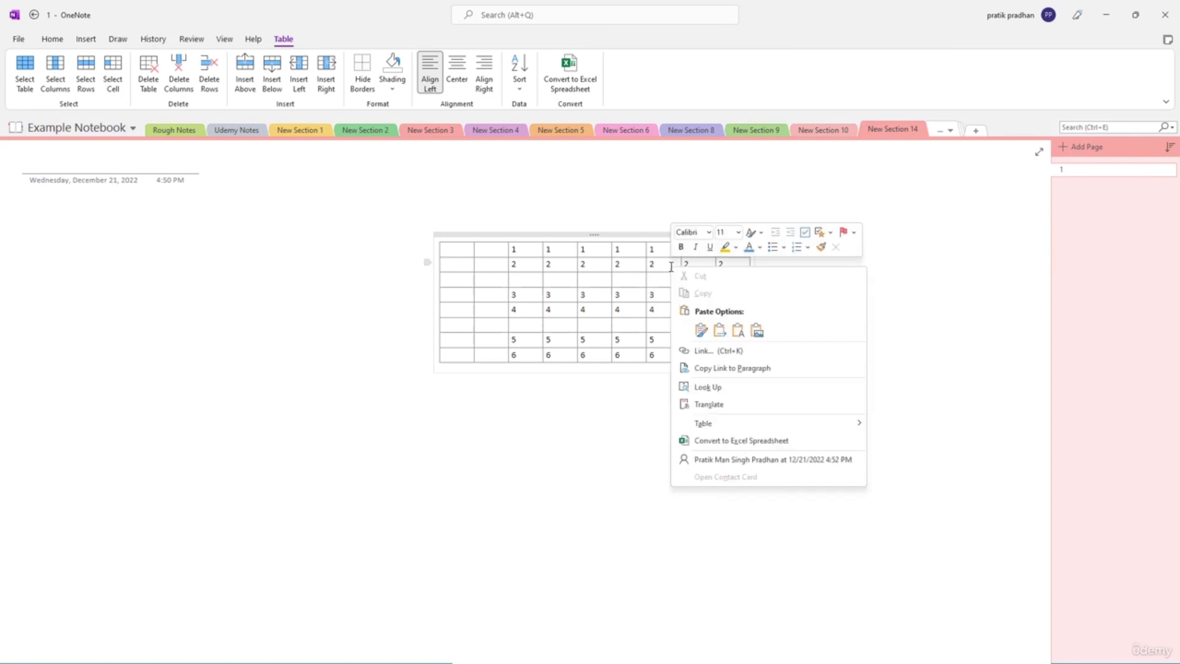
mouse_move(781, 422)
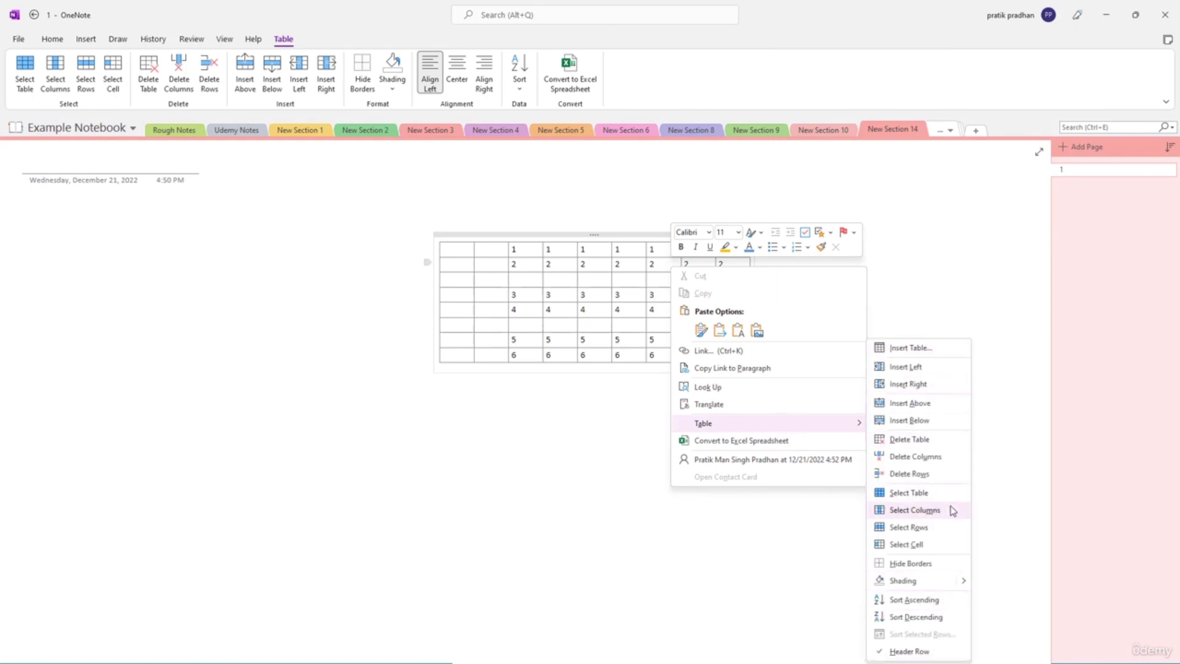
left_click(910, 473)
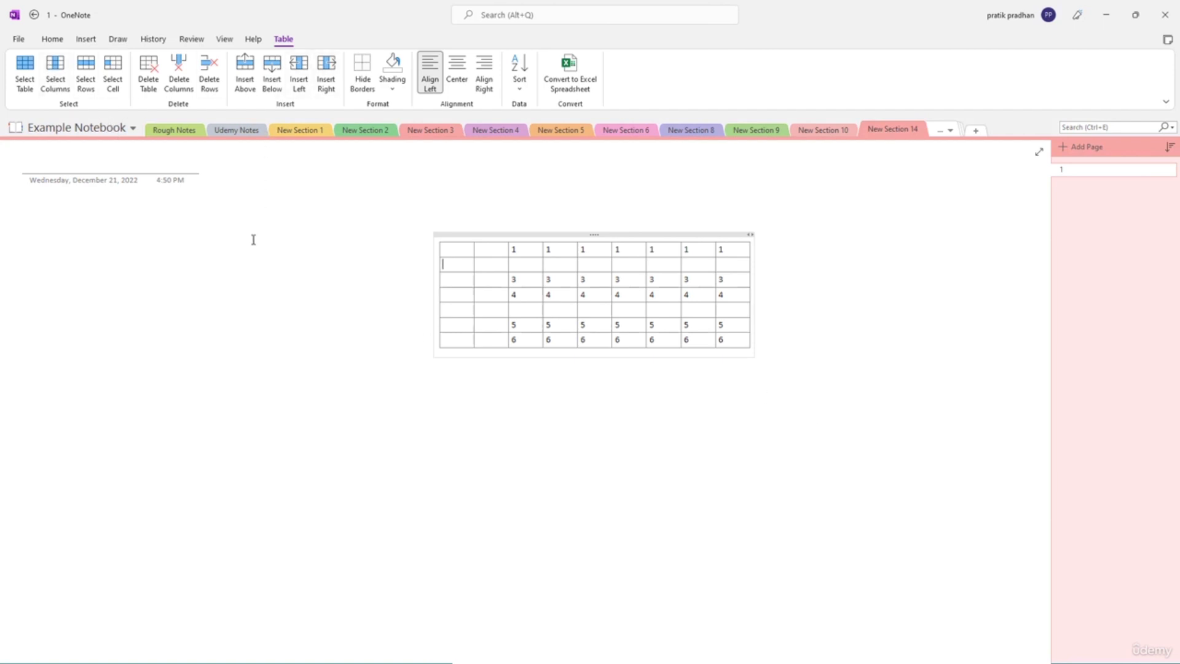
- Select the second blank column of the table and delete it
left_click(481, 262)
left_click(53, 75)
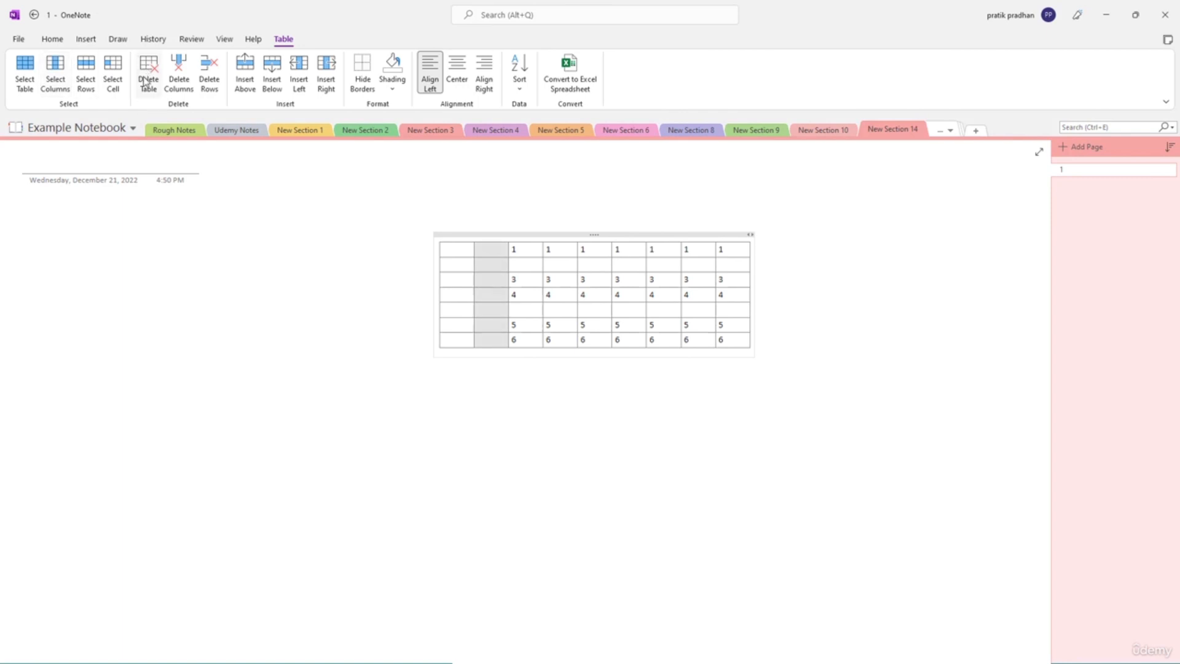
left_click(178, 68)
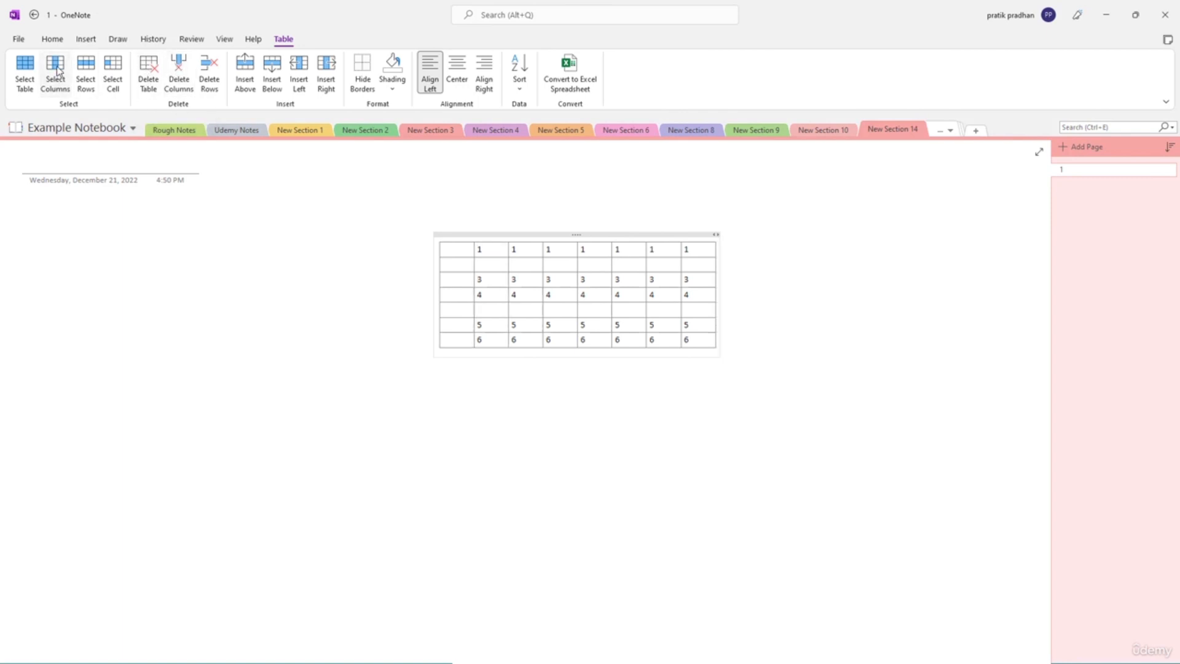
- Delete the blank row between the row of 1s and the row of 3s
left_click(475, 265)
left_click_drag(540, 266, 688, 261)
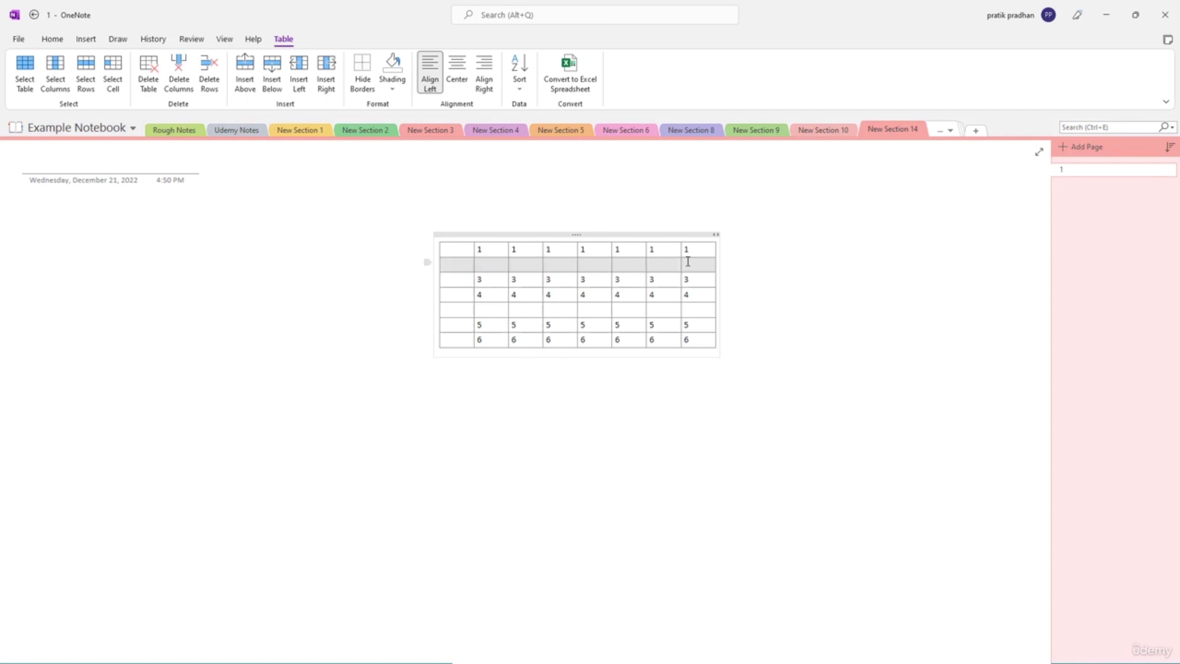
right_click(678, 265)
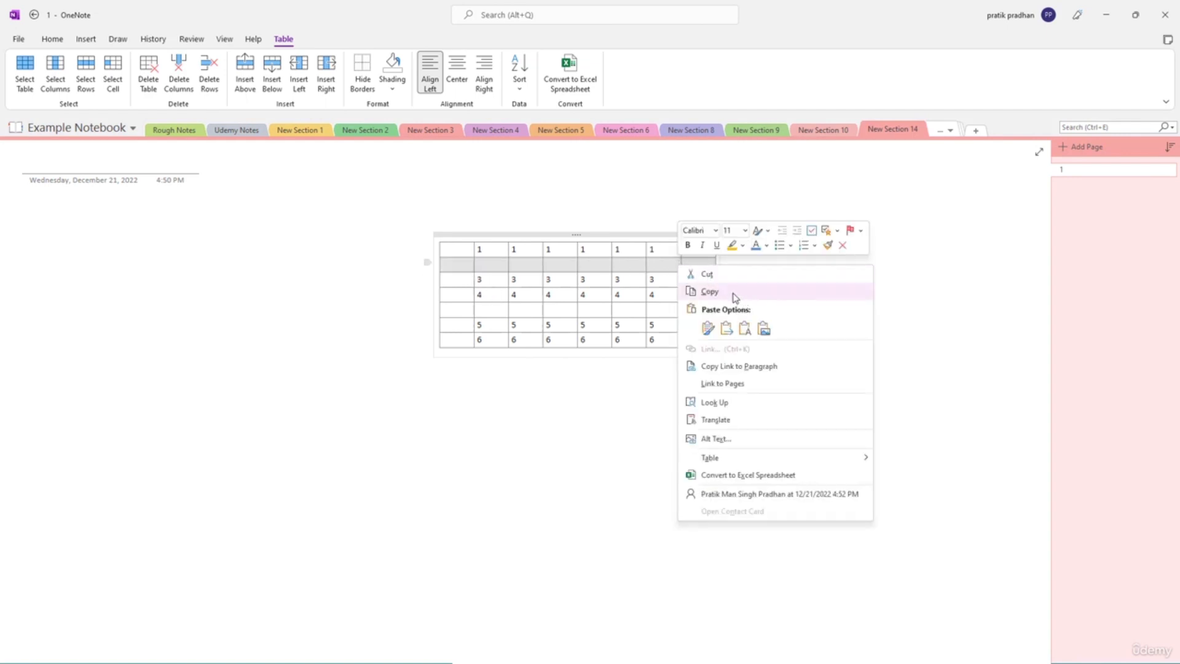
left_click(740, 294)
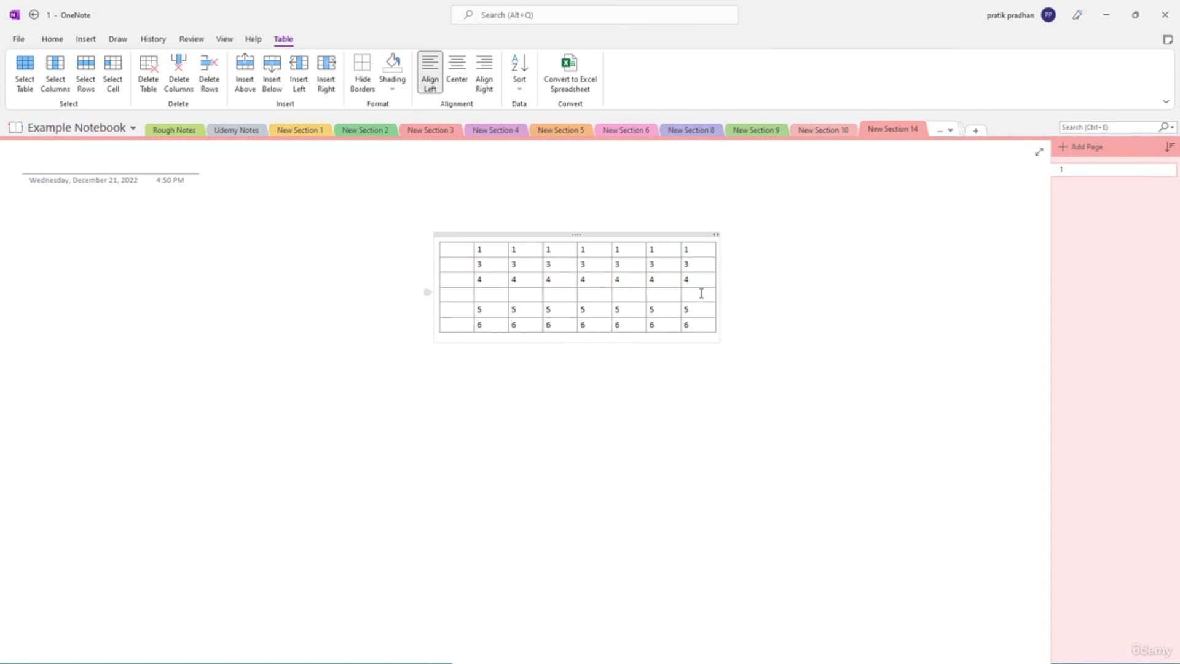
right_click(697, 296)
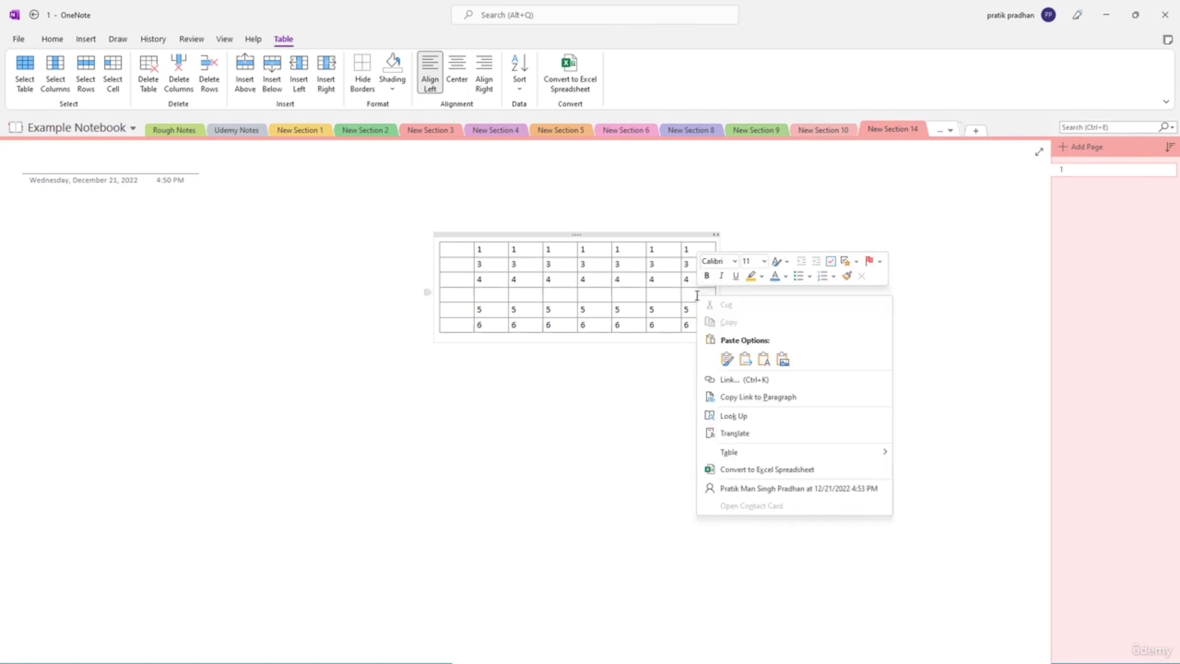
left_click(735, 364)
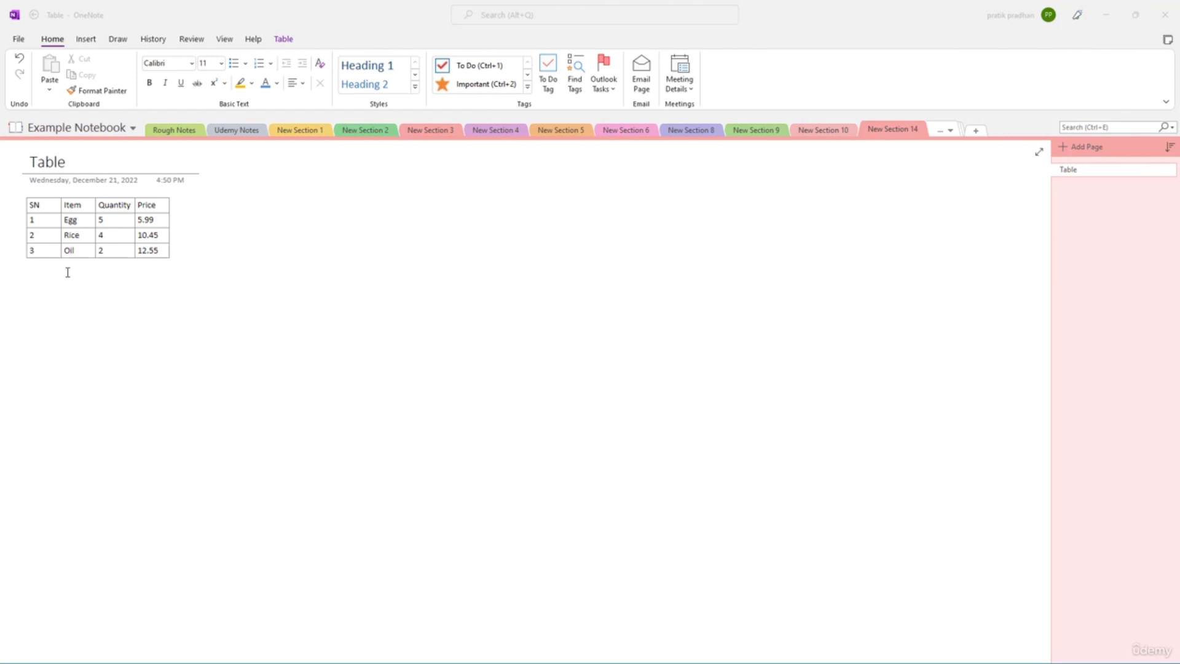
- Hide the borders of the item table on the Table page and show them again
left_click(90, 231)
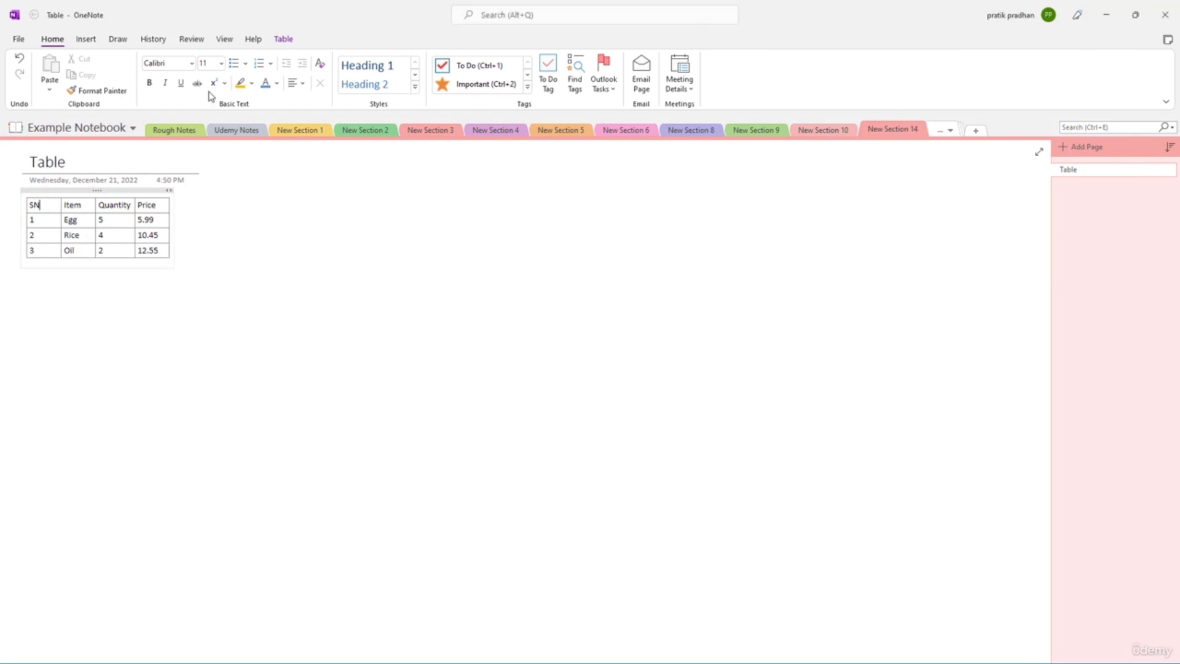
left_click(284, 39)
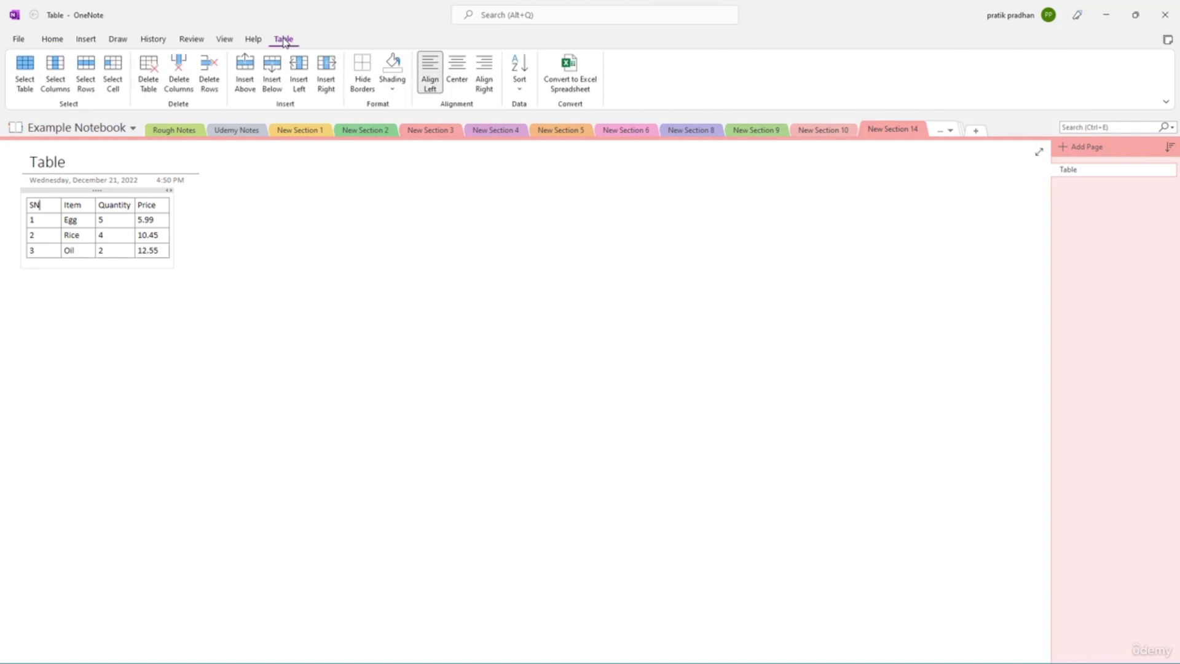
left_click(366, 89)
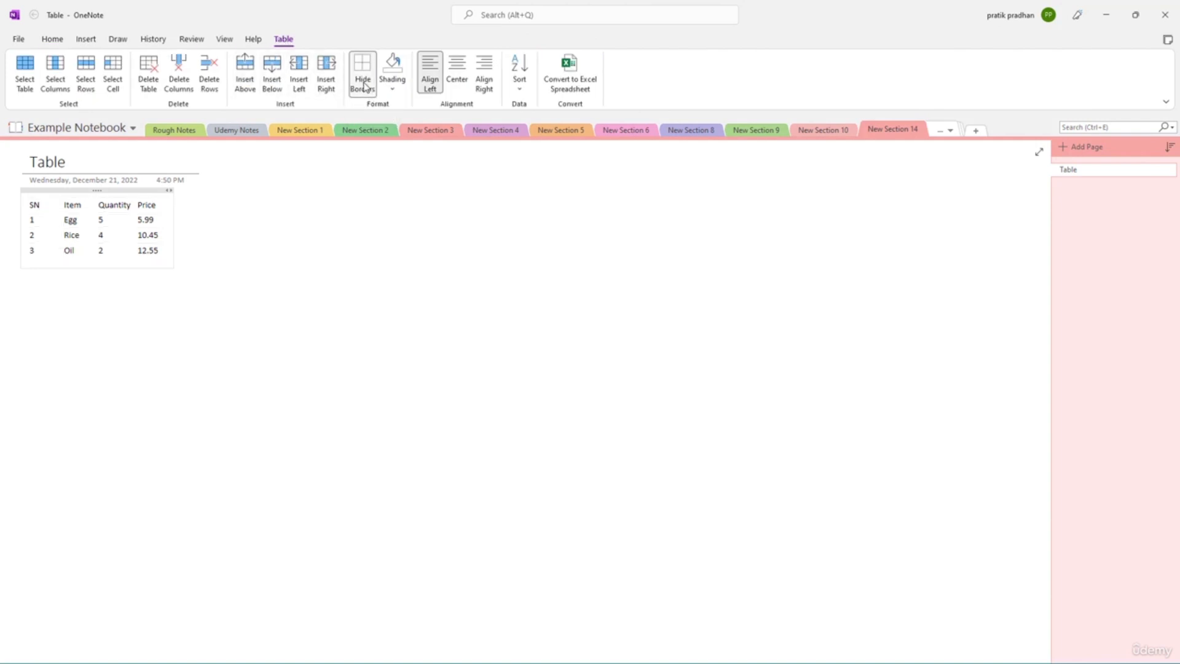
left_click(365, 87)
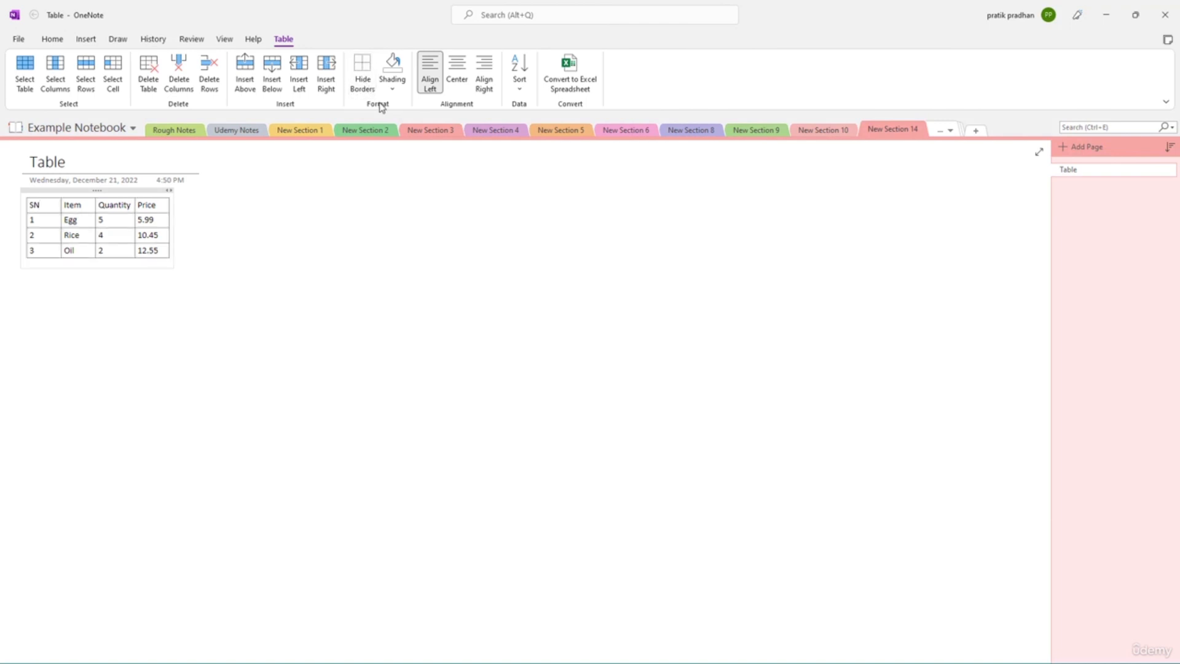
- Apply light blue shading to the SN header cell of the item table
left_click(393, 88)
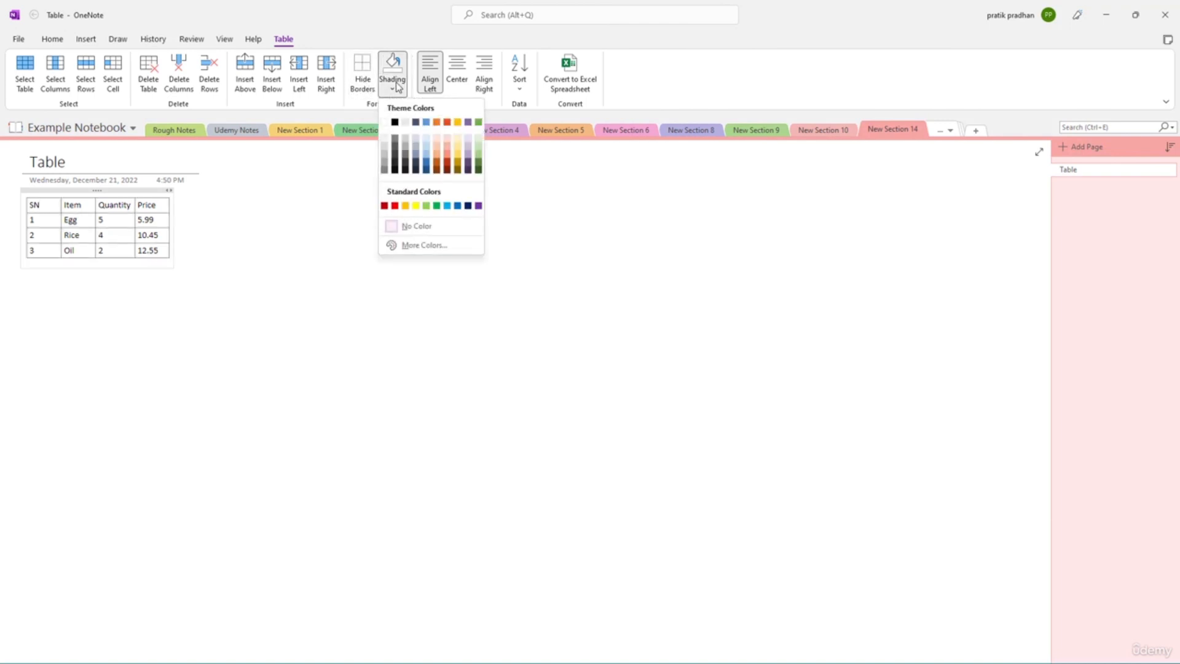
left_click(417, 149)
left_click(69, 205)
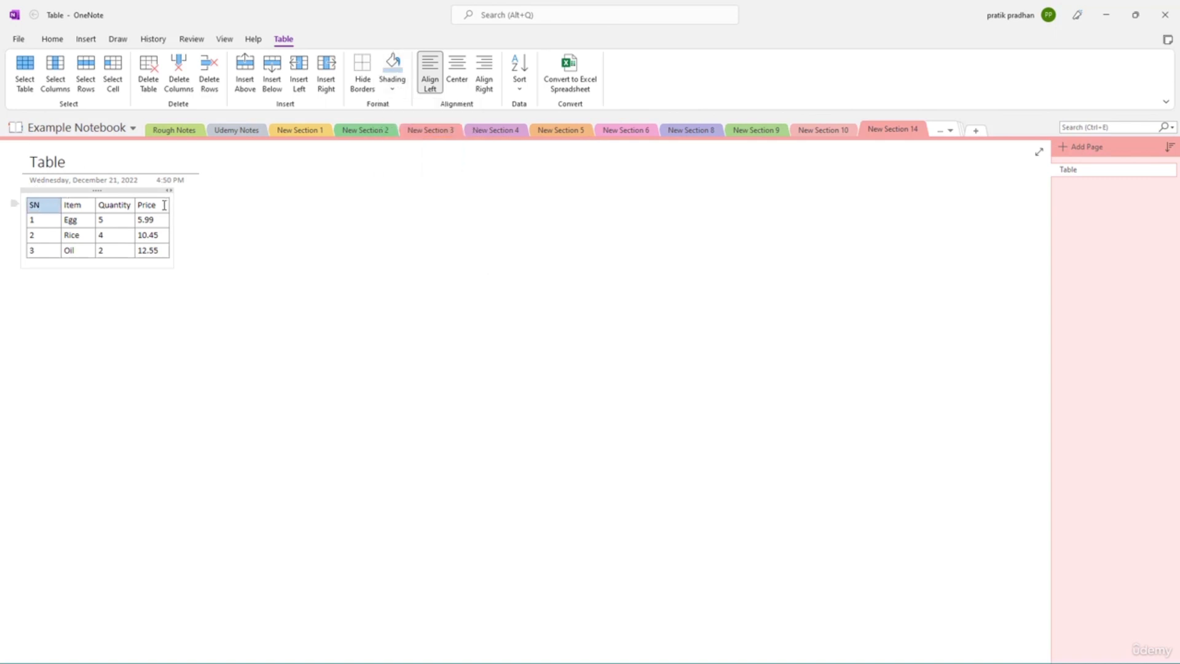
- Shade the entire header row, from SN to Price, in the lightest theme blue
left_click_drag(164, 205, 69, 209)
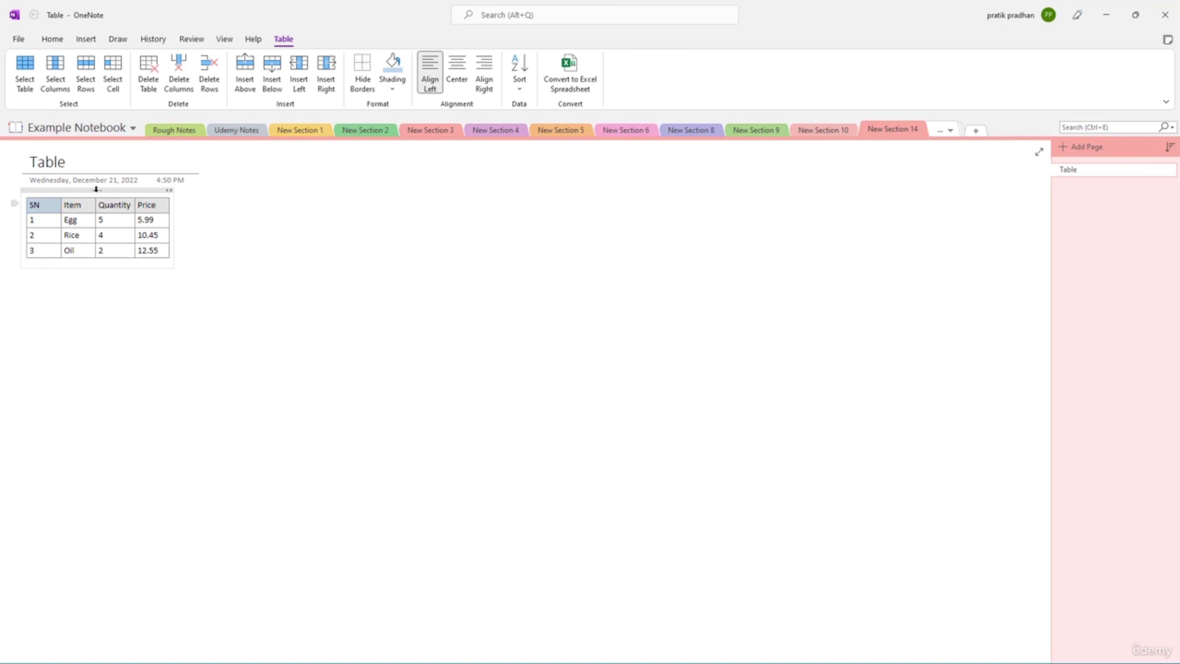
left_click(392, 84)
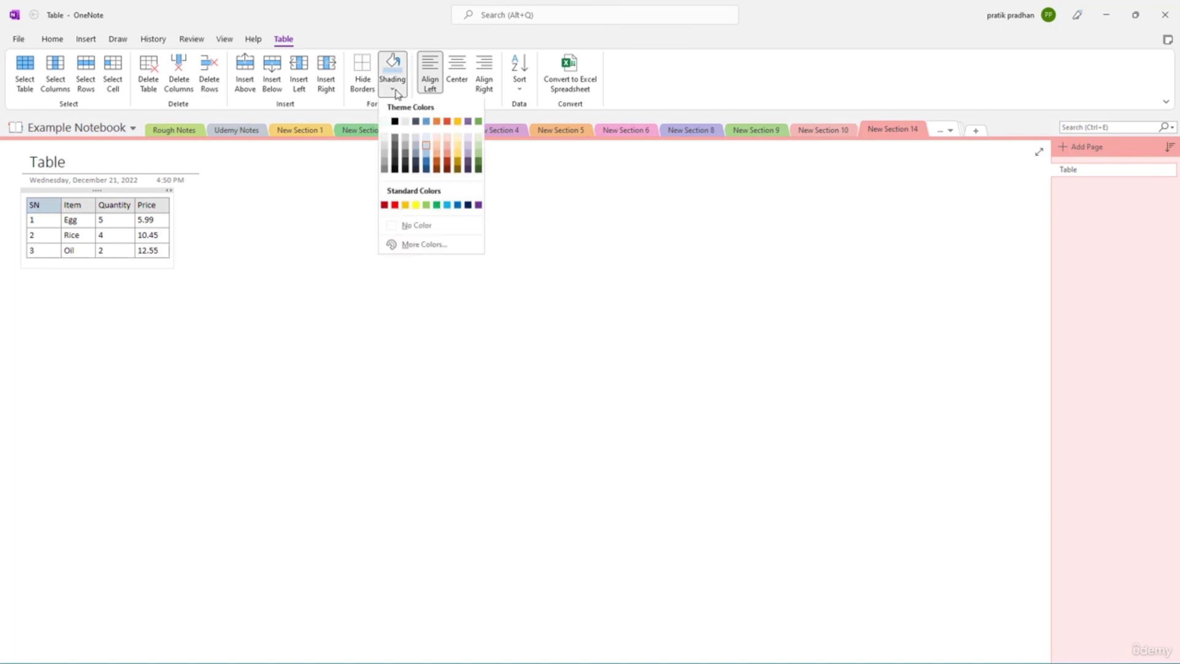
left_click(429, 141)
left_click(115, 234)
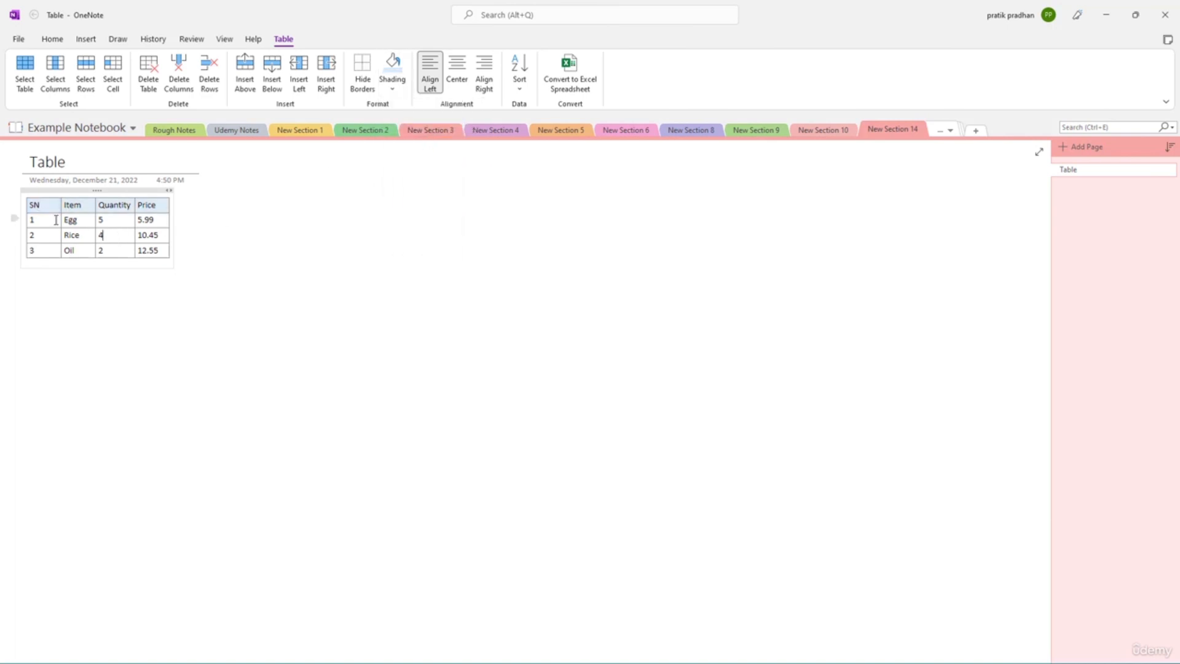
- Shade the three data rows for Egg, Rice and Oil light yellow
left_click_drag(48, 220, 158, 250)
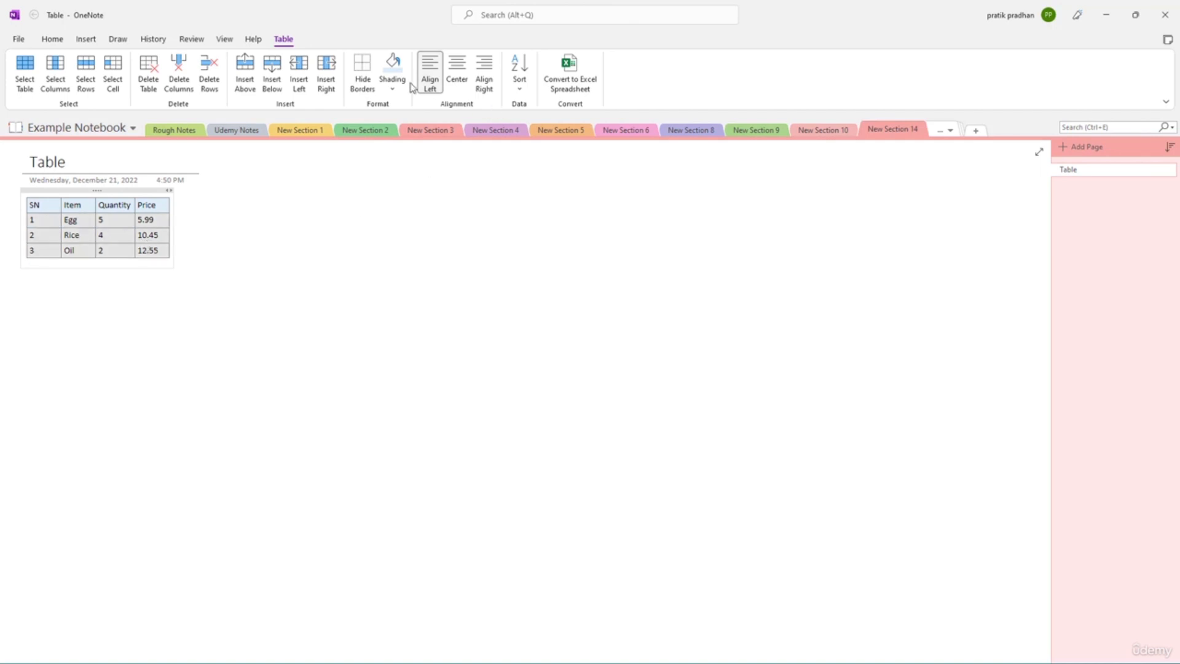
left_click(392, 77)
left_click(457, 148)
left_click(118, 235)
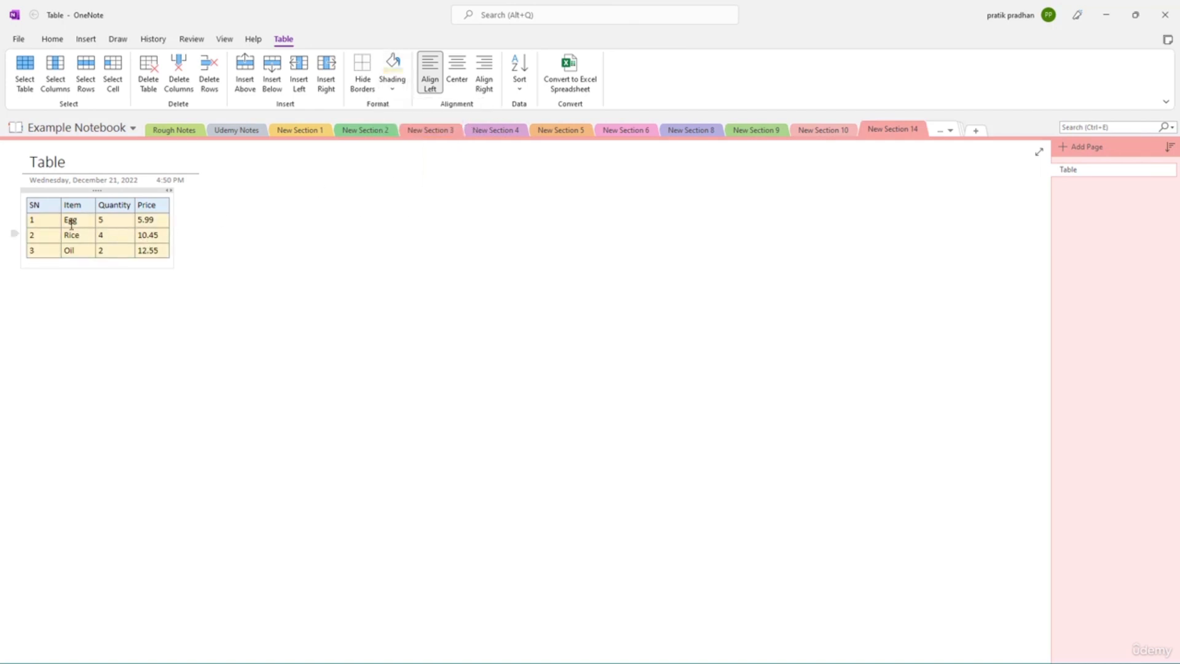
- Make the header row text from SN to Price bold
left_click_drag(30, 205, 156, 207)
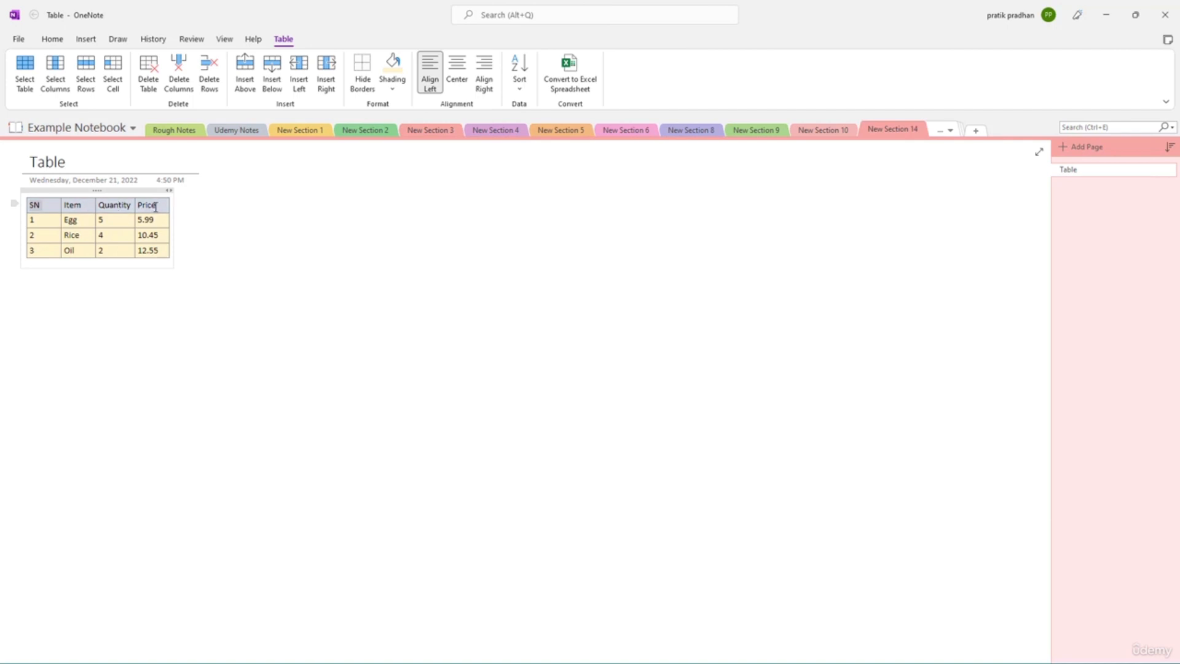
left_click(53, 40)
left_click(149, 83)
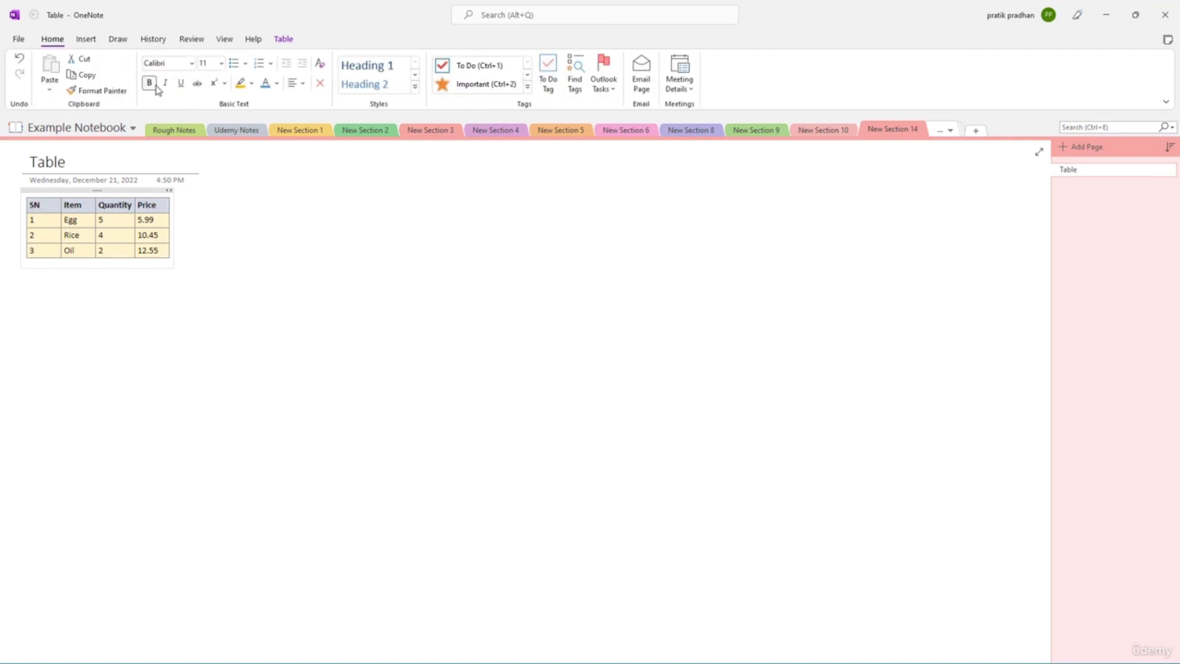
- Center the text in the header row cells from SN to Price
left_click(284, 39)
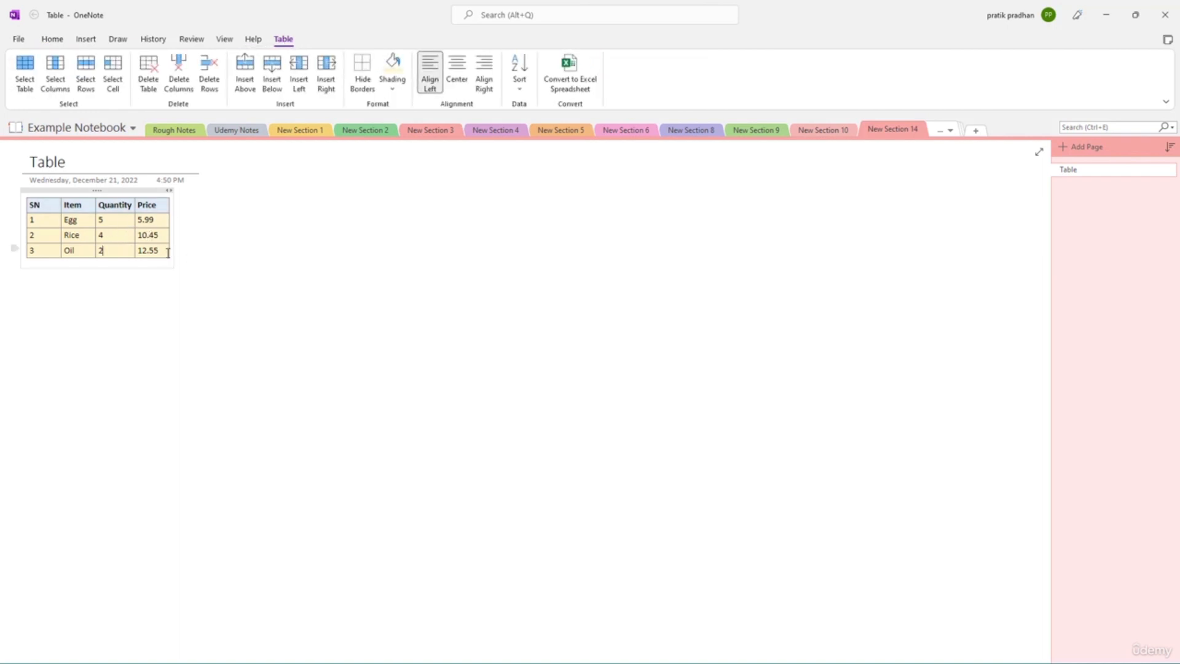
left_click_drag(165, 206, 44, 204)
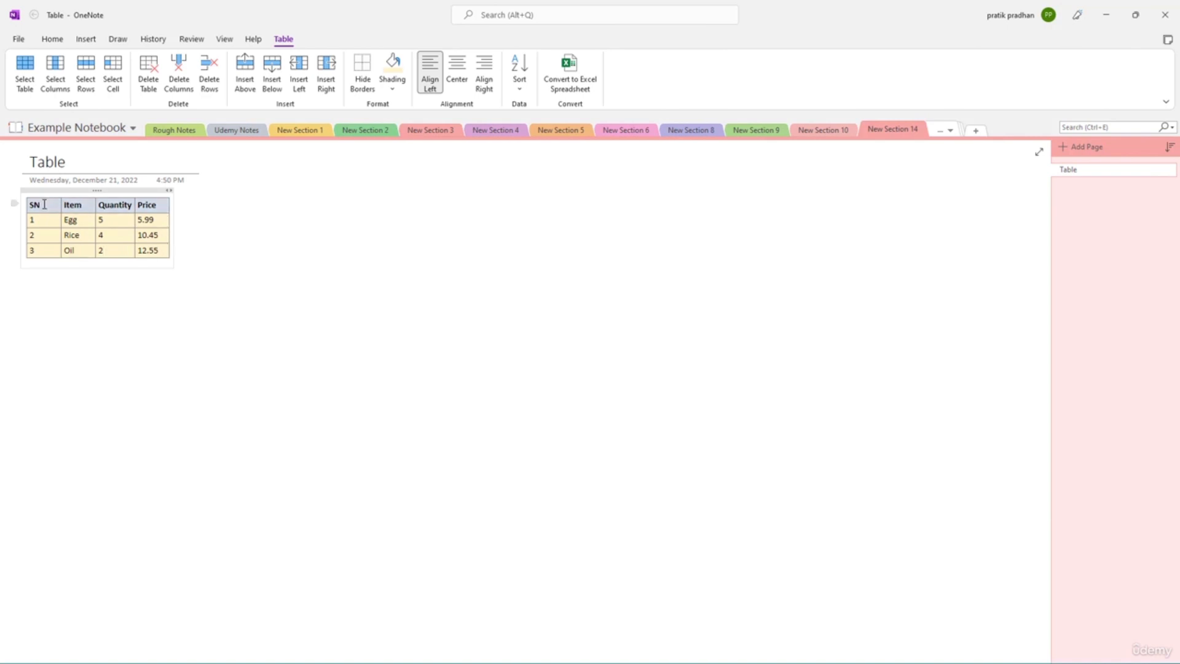
left_click(457, 73)
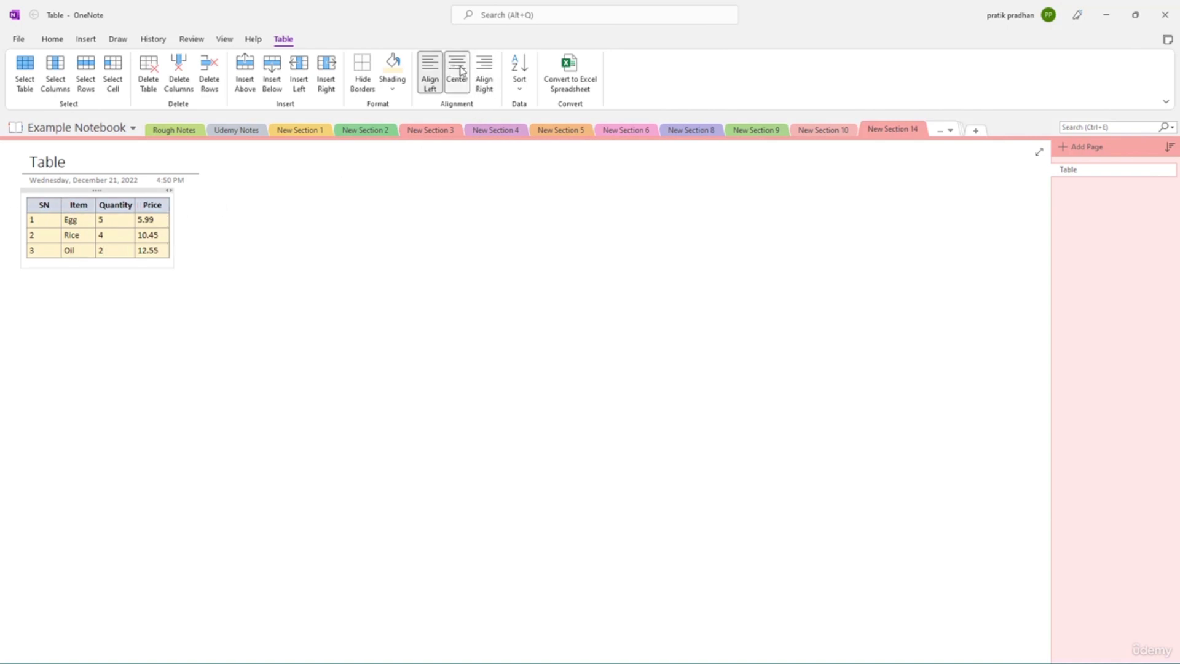
- Turn the table's Header Row option off and back on
left_click(107, 225)
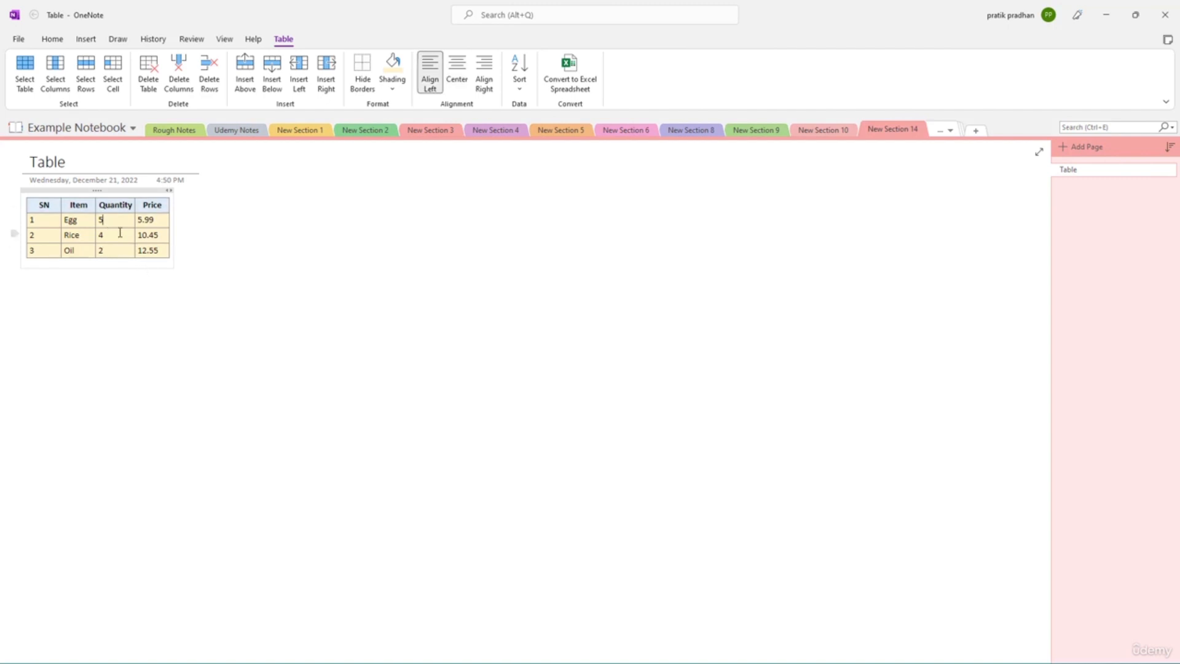
right_click(120, 238)
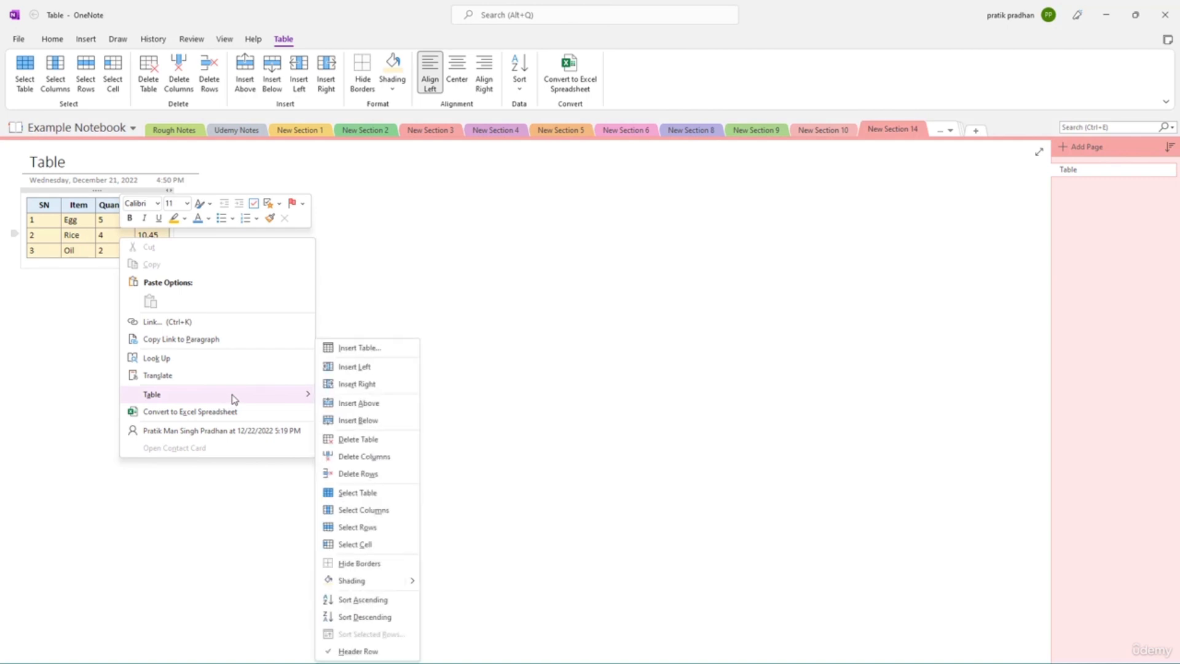
left_click(363, 652)
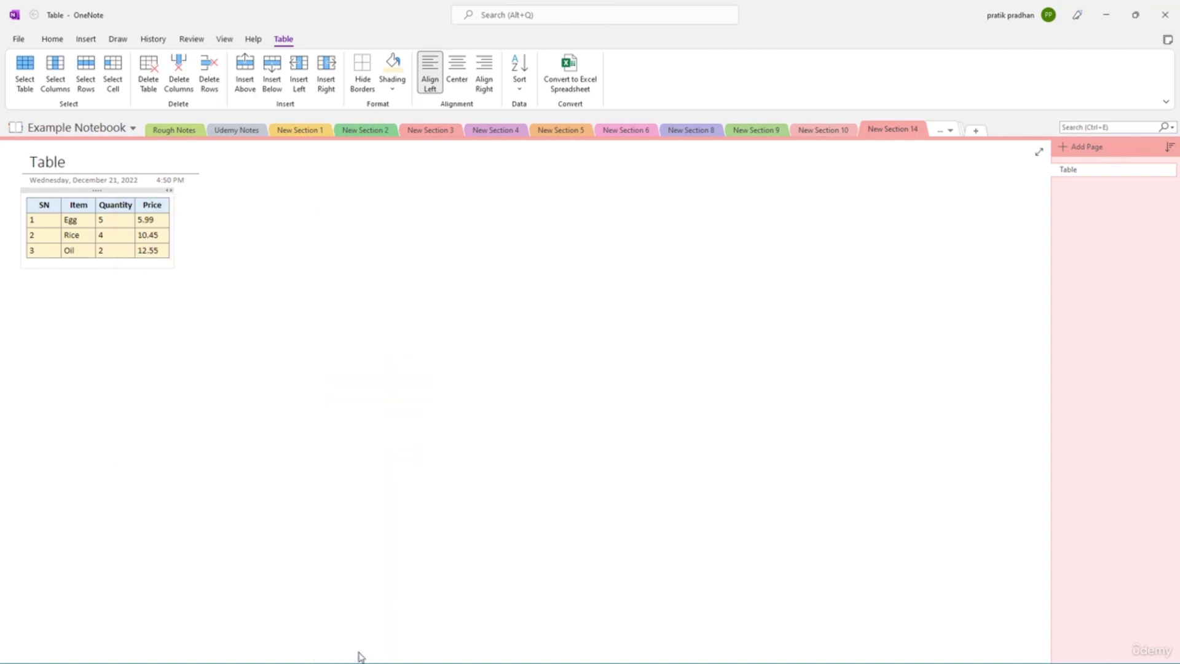
right_click(118, 236)
mouse_move(261, 396)
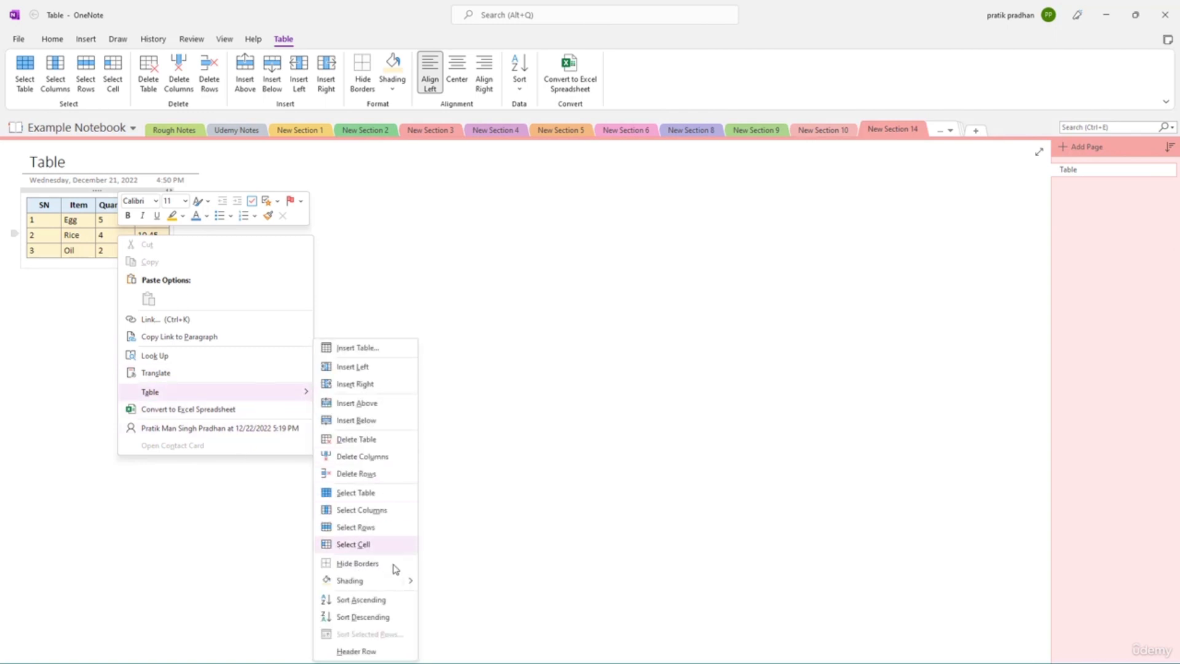
left_click(368, 652)
left_click(32, 208)
- Shade the Quantity cell of the Rice row with a custom turquoise color
right_click(114, 232)
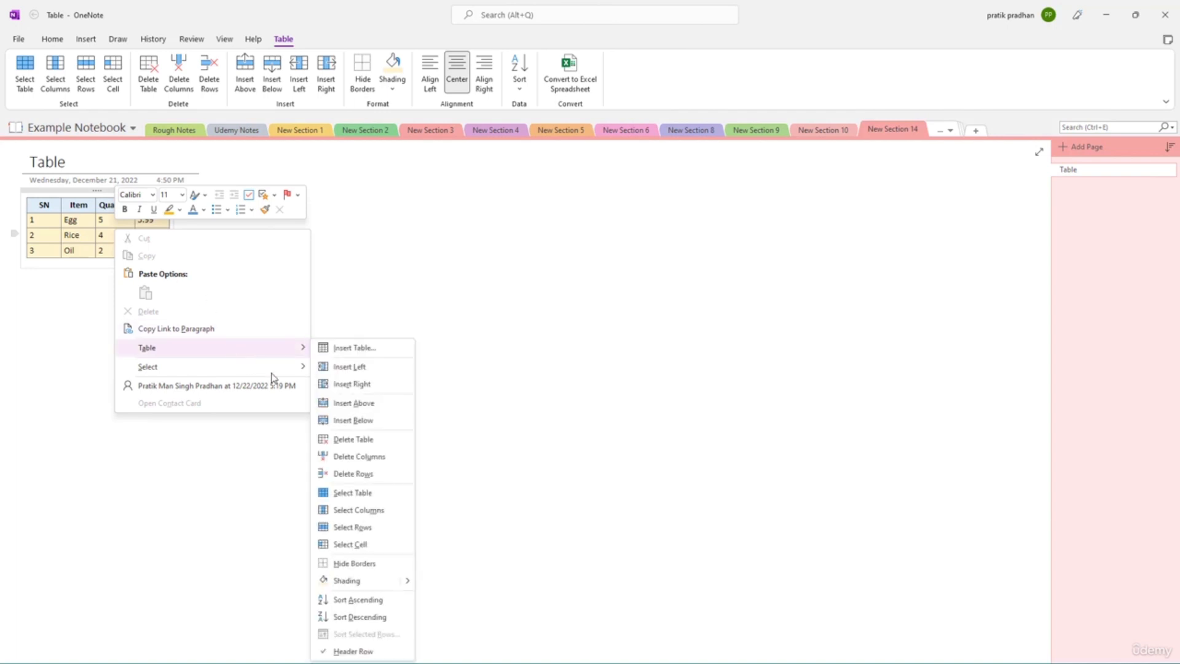
mouse_move(406, 581)
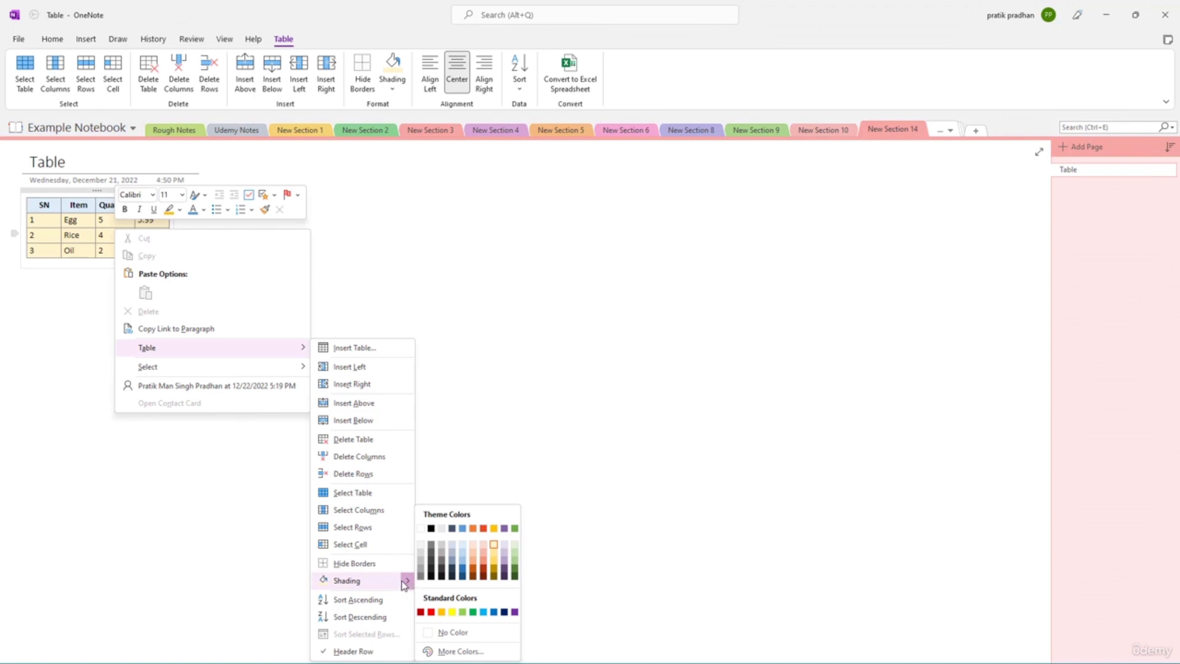
left_click(471, 653)
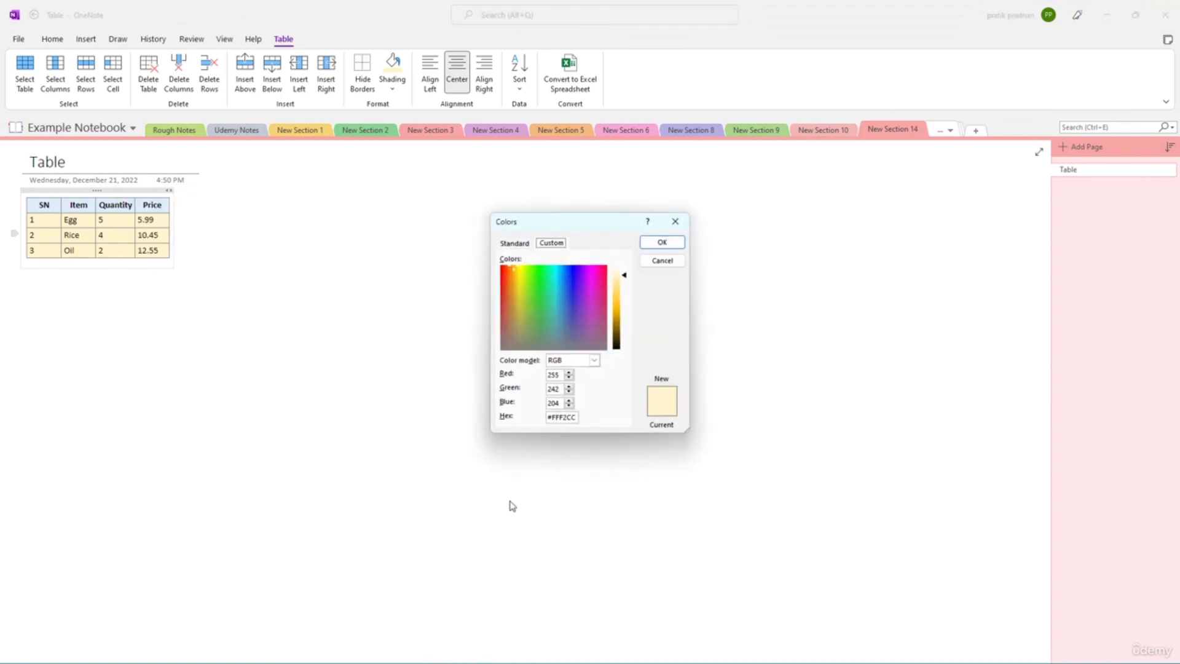
left_click(550, 273)
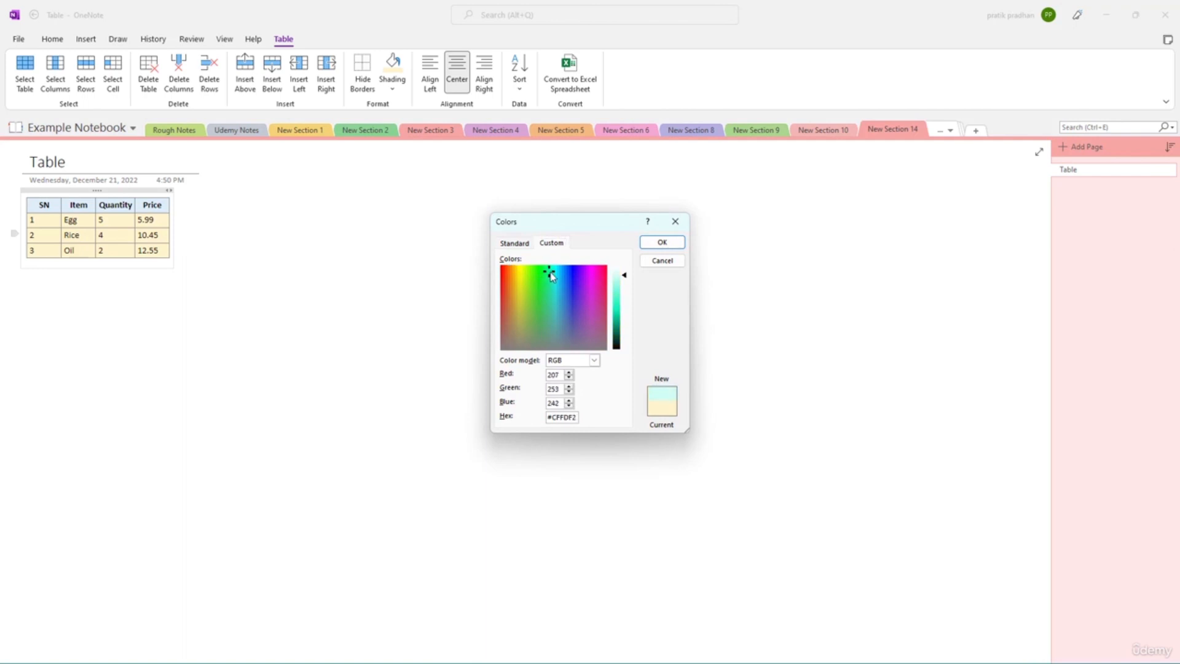
left_click(622, 311)
left_click(515, 243)
left_click(662, 243)
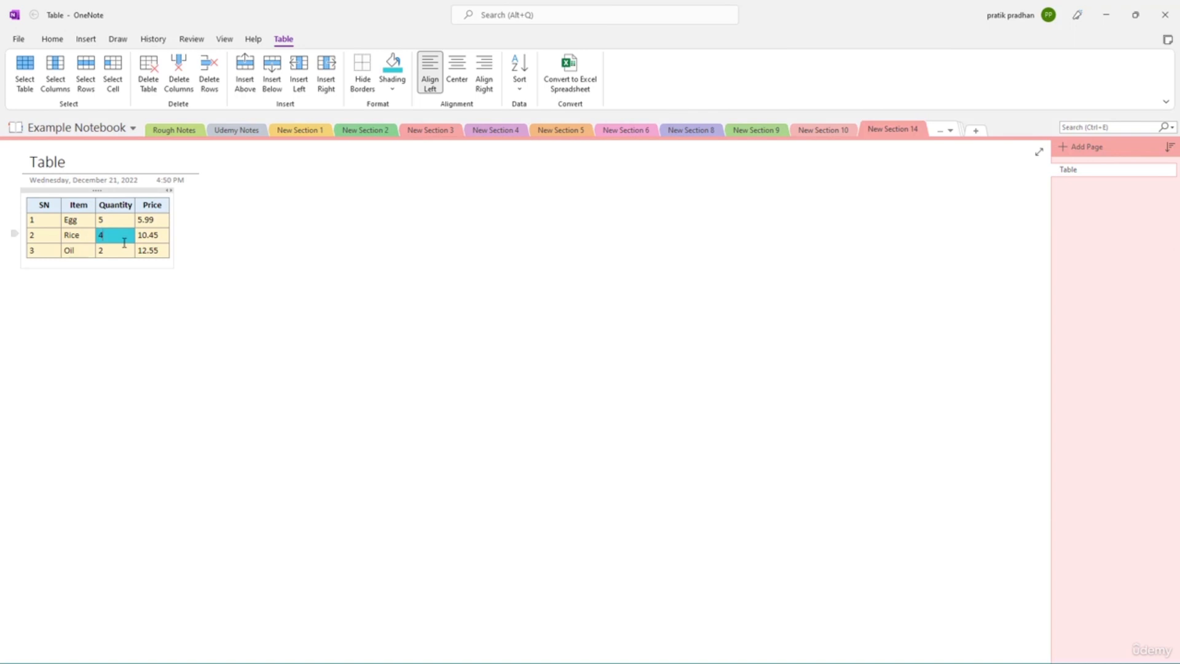
- Align the whole table, including the header row, to the right and then to the left
left_click_drag(164, 252, 40, 200)
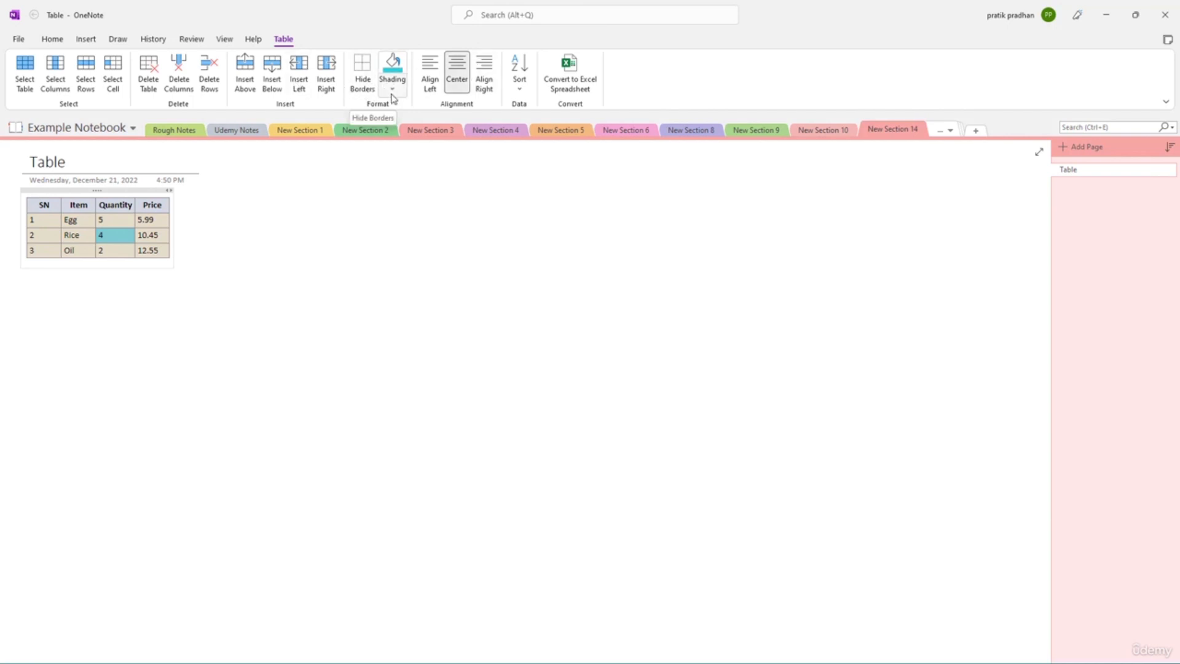
left_click(484, 75)
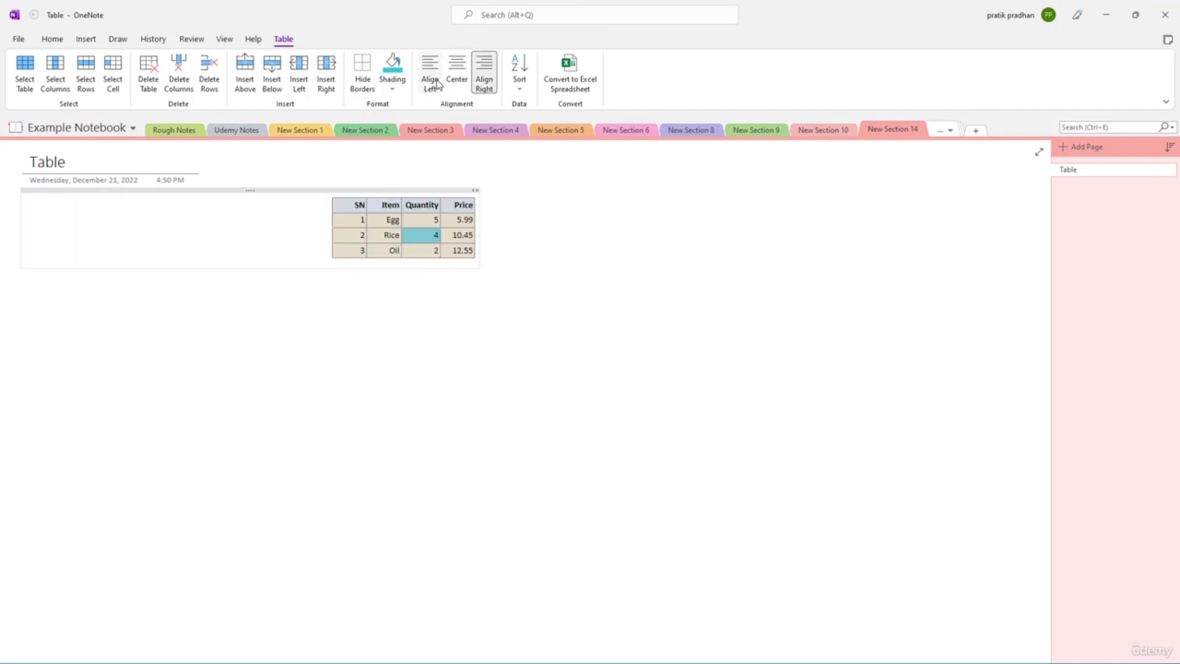
left_click(438, 84)
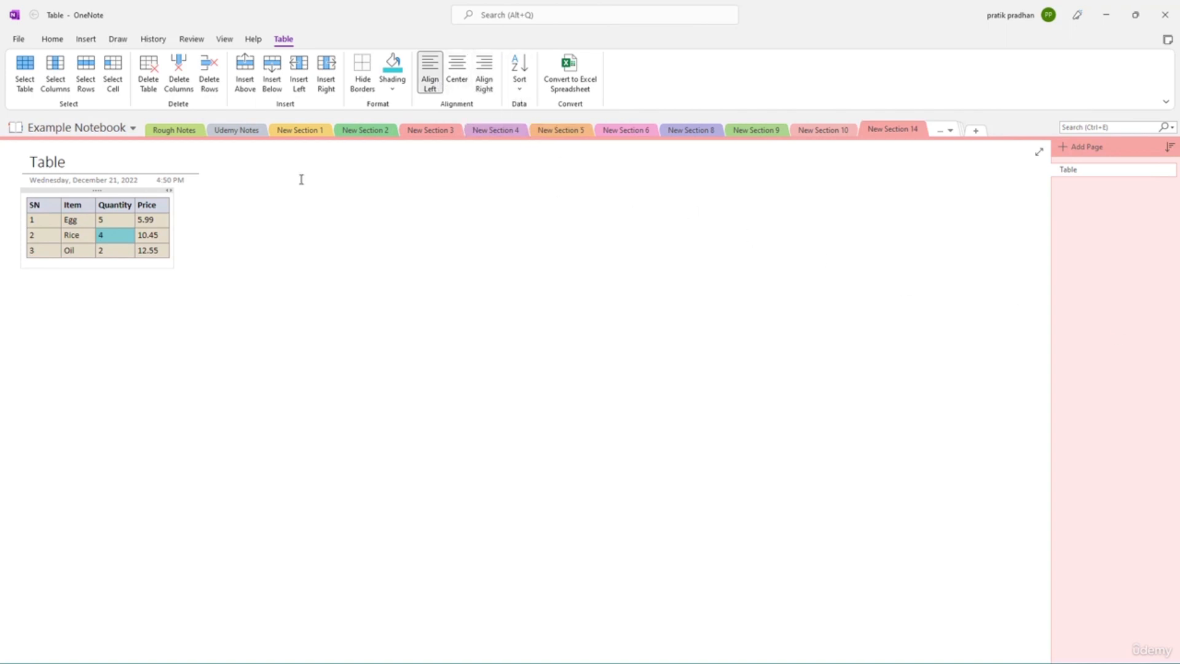
left_click(113, 247)
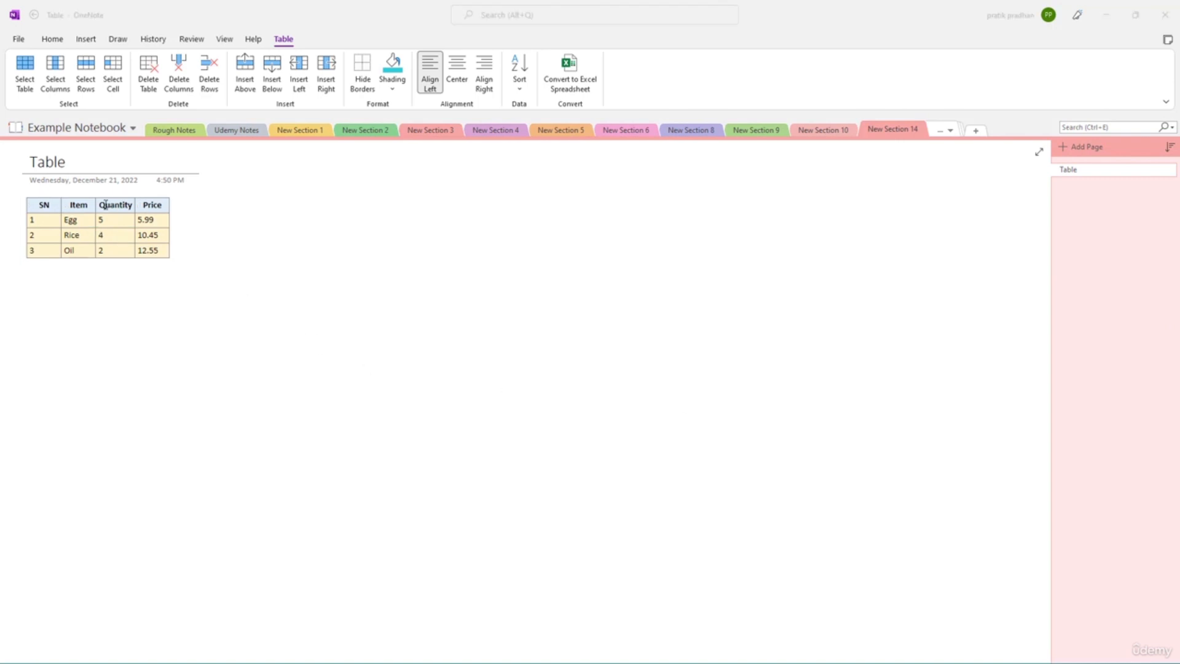
- Sort the table rows in ascending order by Quantity, then in ascending order by Item
left_click(91, 222)
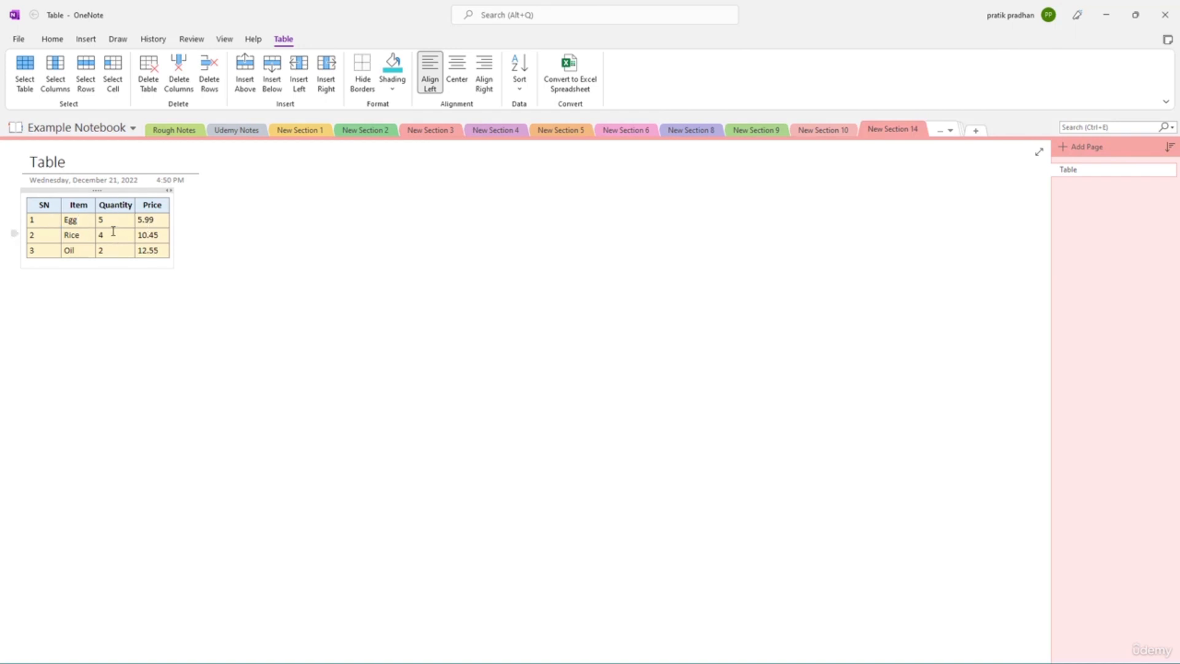
left_click_drag(115, 251, 118, 222)
left_click(117, 249)
left_click(522, 93)
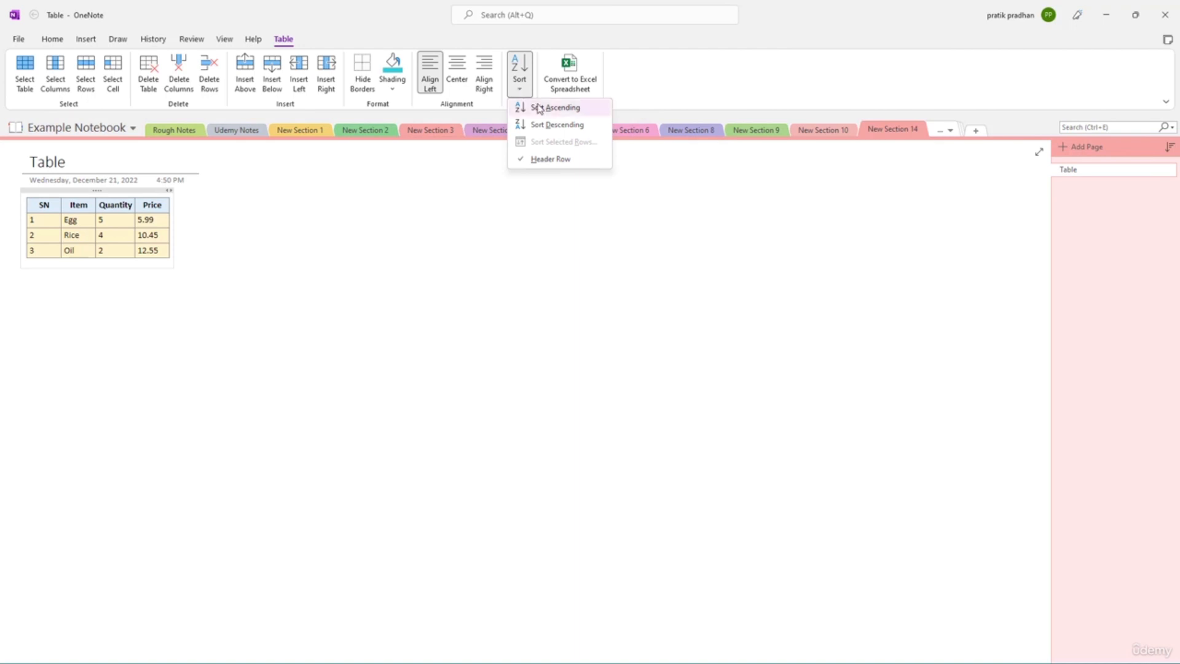
left_click(541, 109)
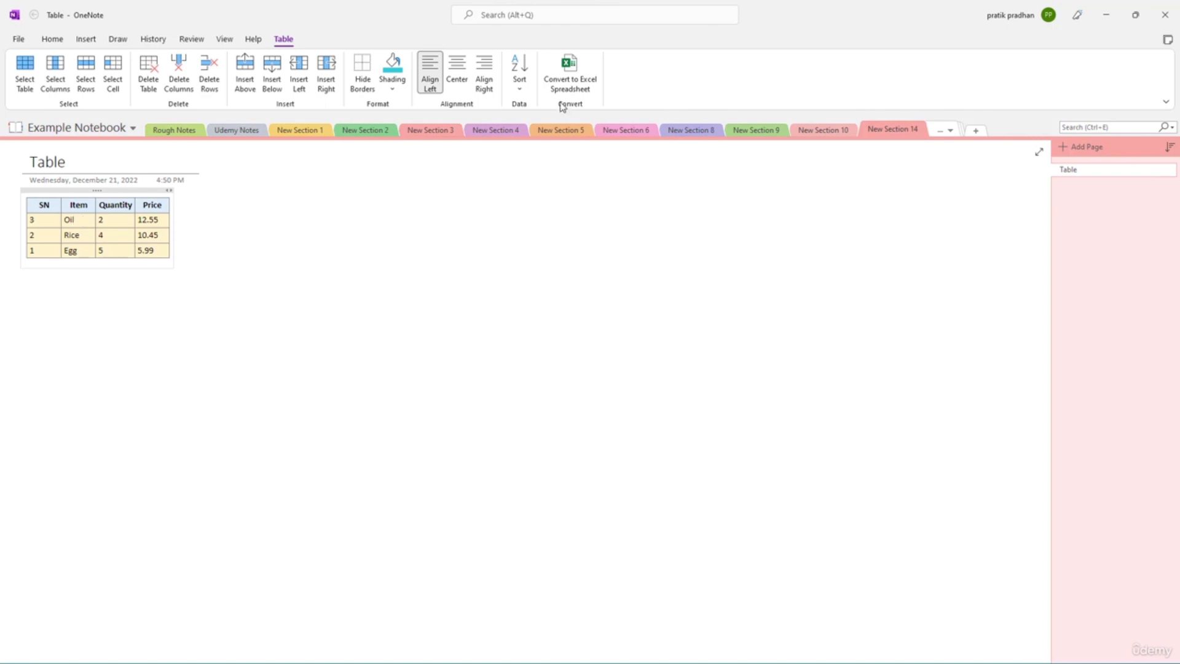
left_click(521, 91)
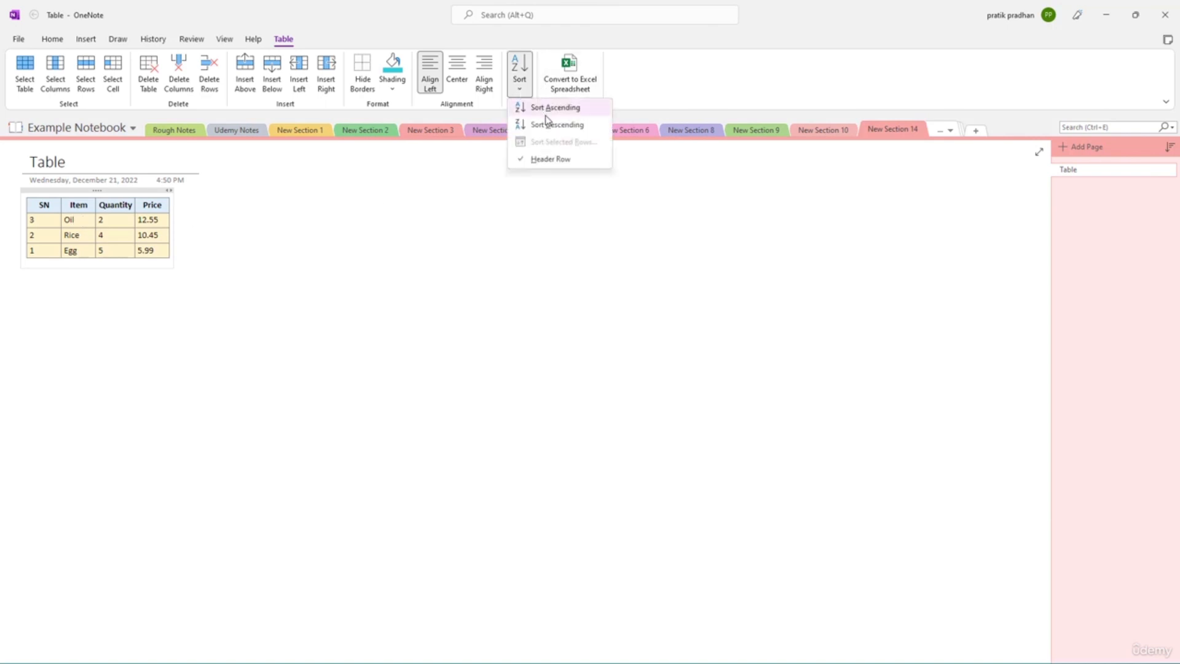
left_click(573, 108)
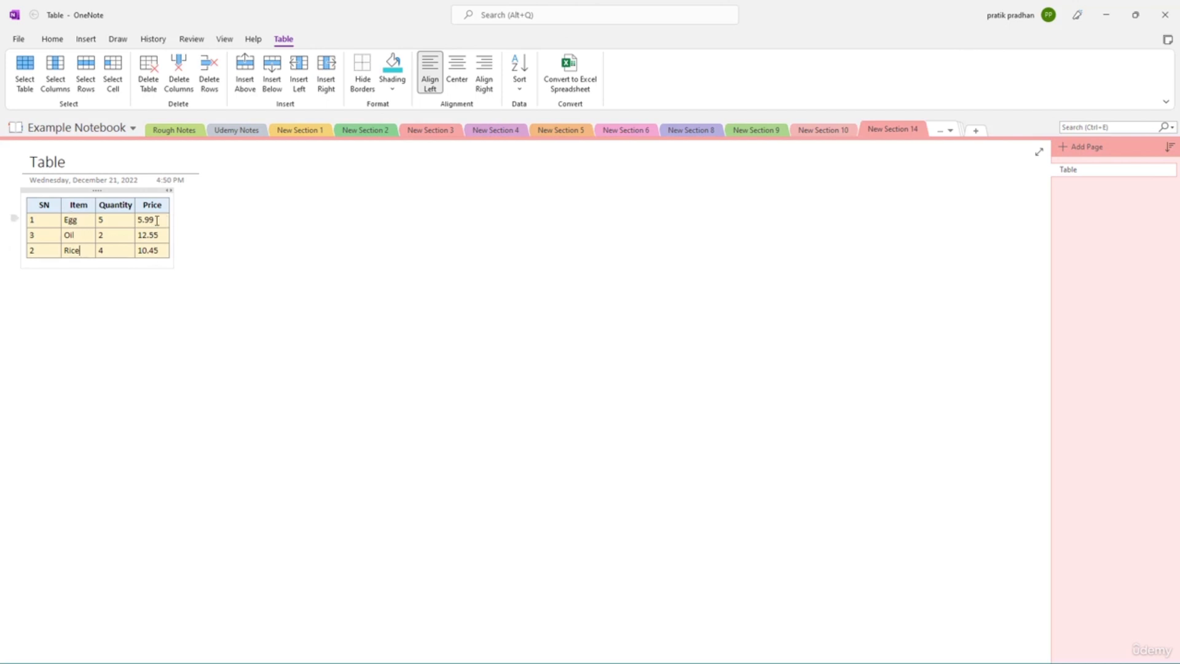
- Sort the table rows by Price in ascending order, then in descending order
left_click(518, 73)
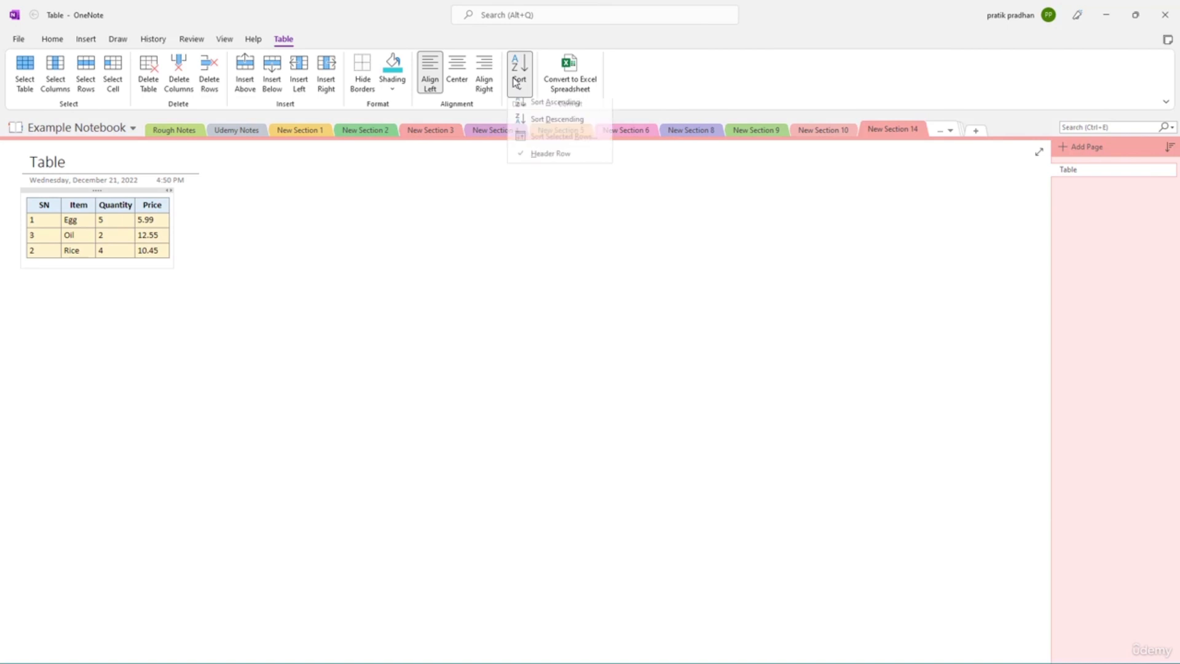
left_click(556, 112)
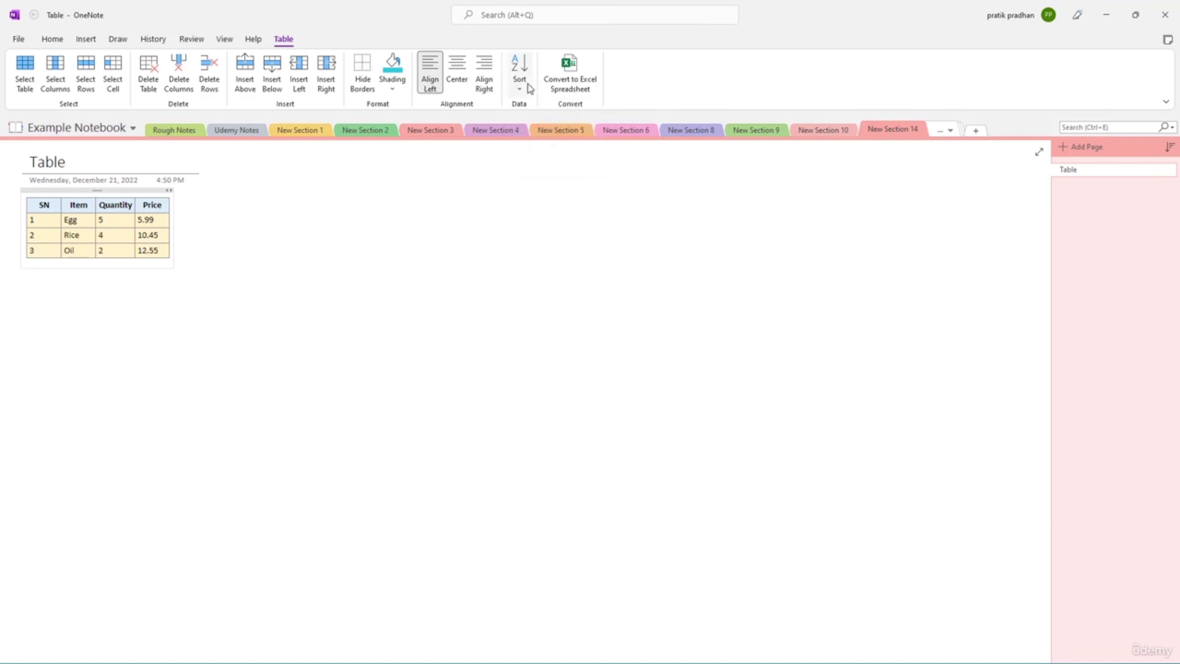
left_click(520, 80)
left_click(557, 125)
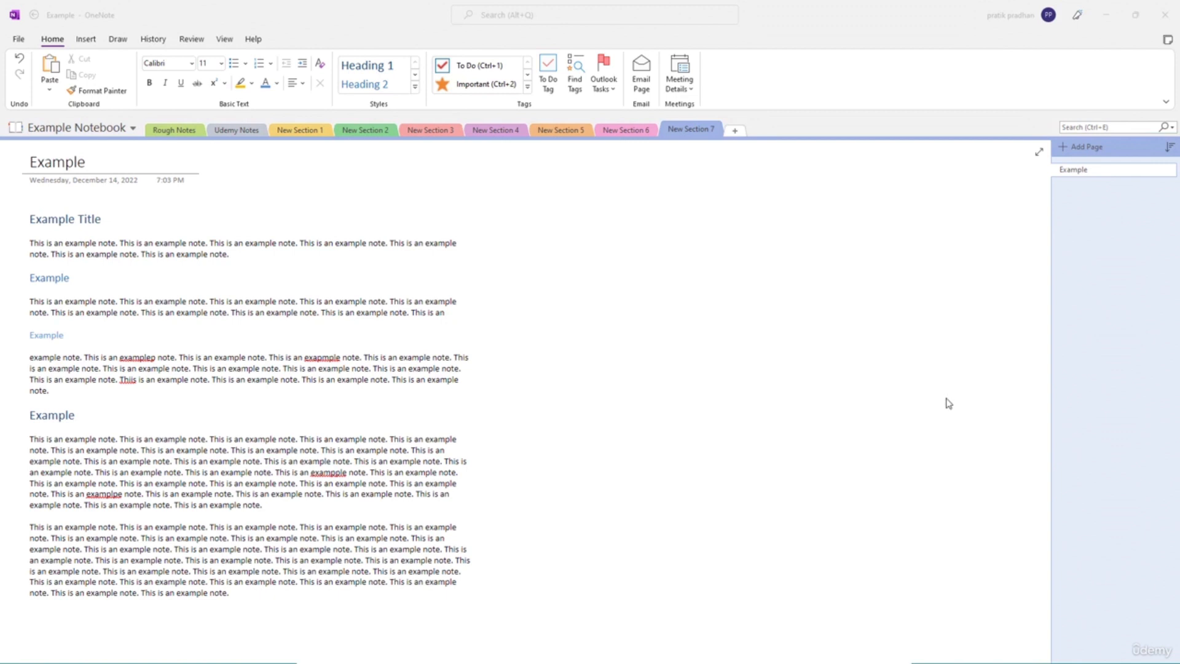
- Review the Proofing options for spelling correction on the Example page and close the options dialog
left_click(351, 419)
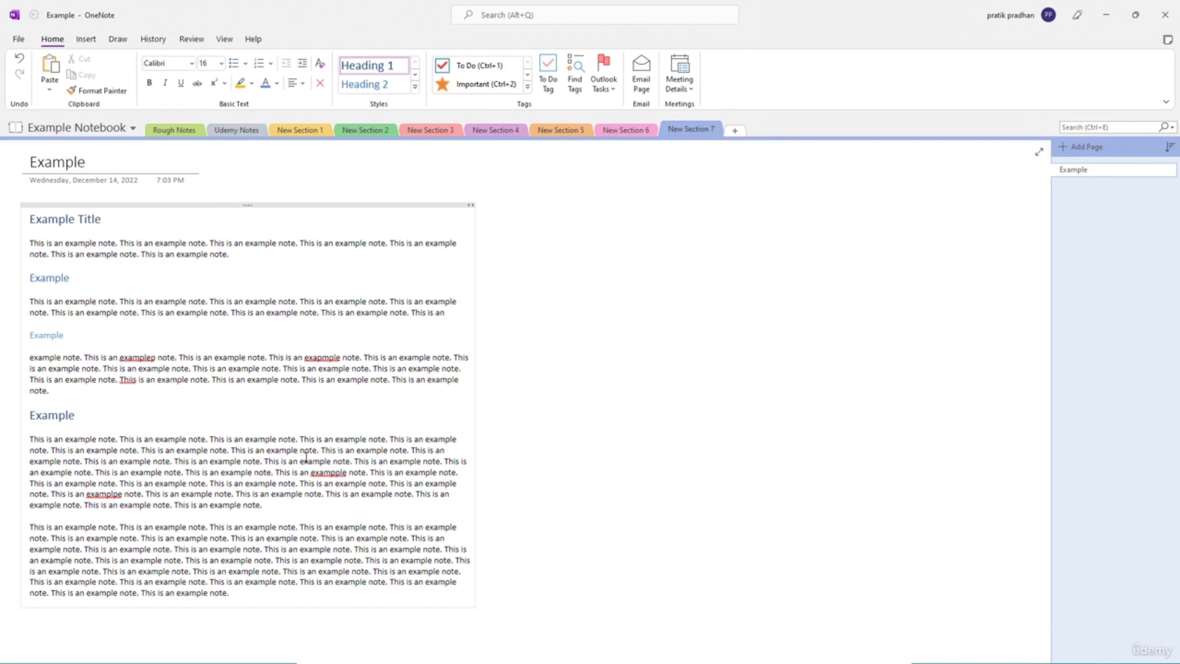
left_click(13, 42)
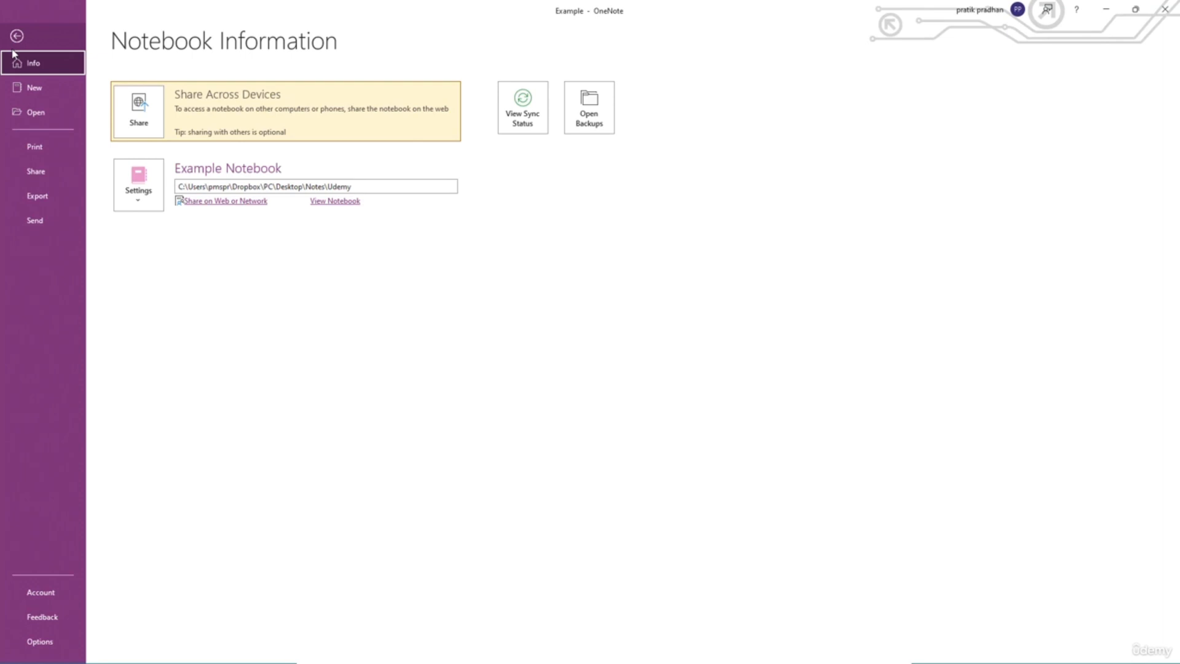
left_click(46, 651)
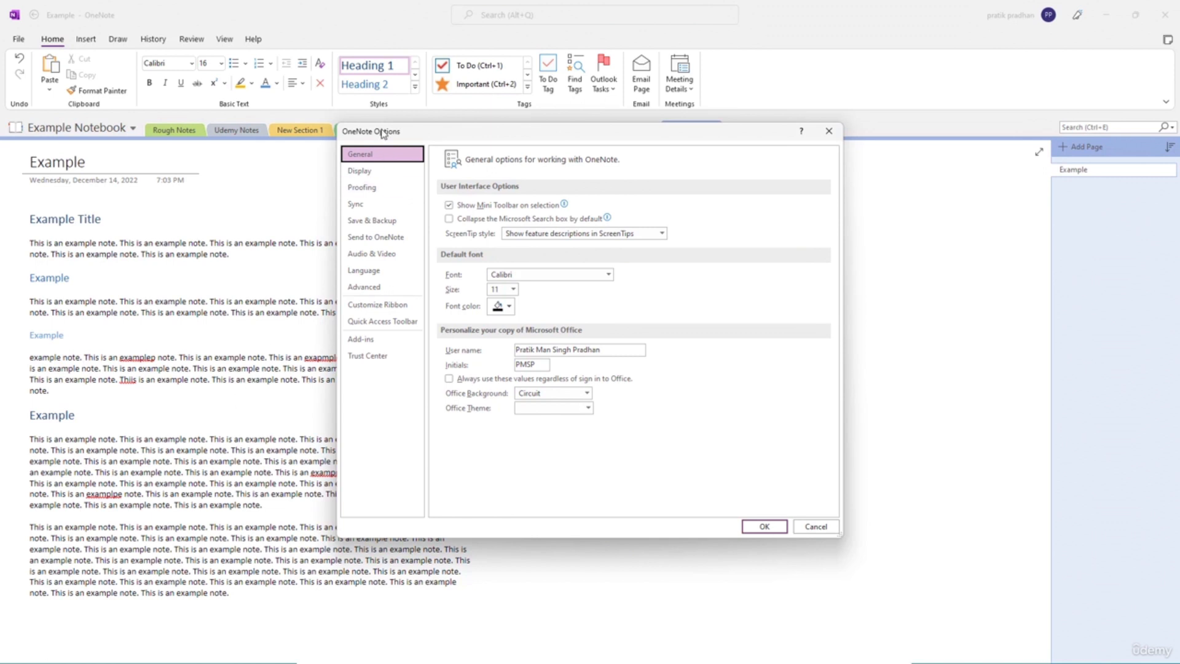
left_click(373, 190)
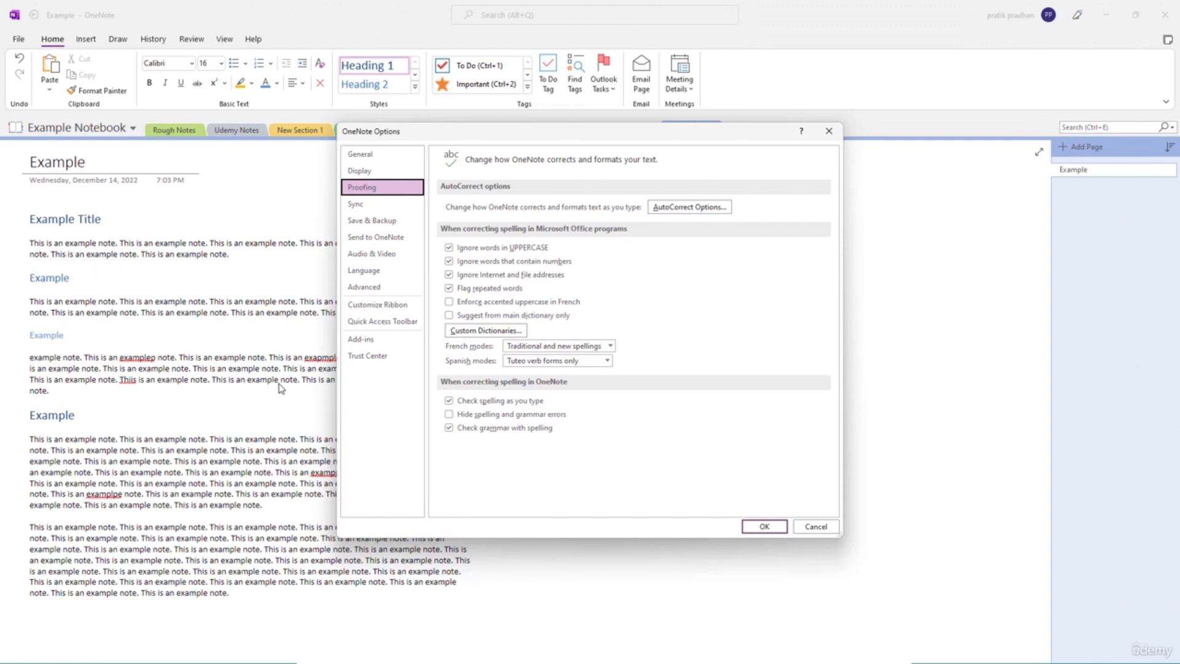
left_click(745, 528)
- Insert the uppercase word EXAMPLEDFF before "example note" in the first line of the third paragraph
left_click(218, 363)
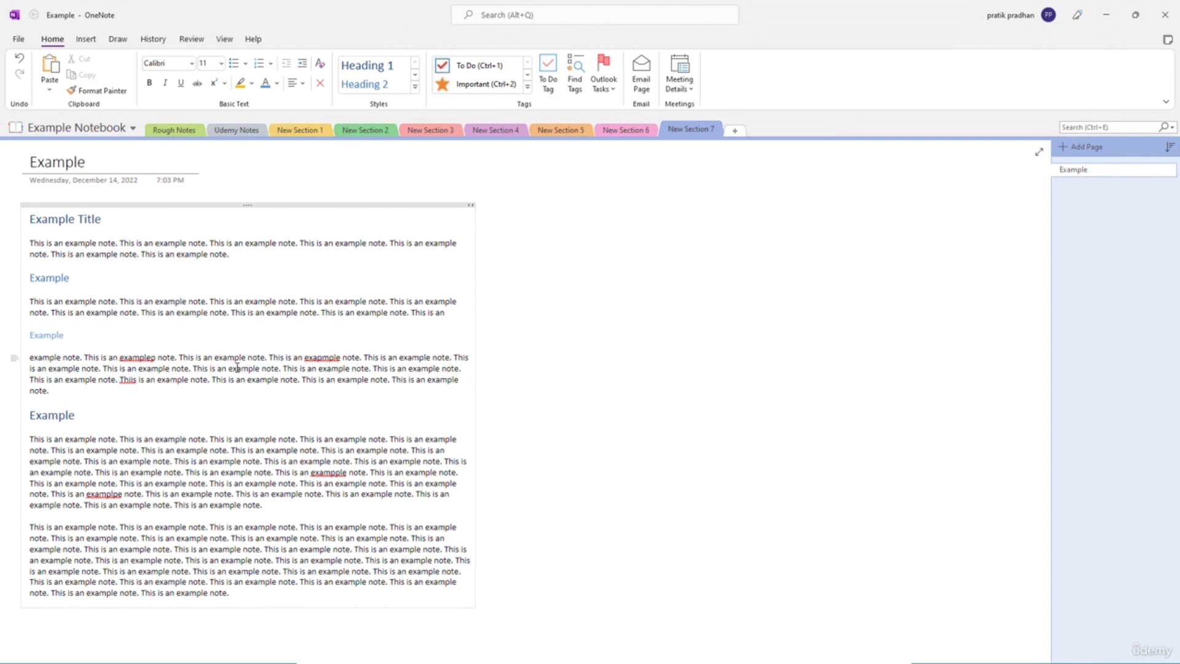
type("EXAMPLEdfdg")
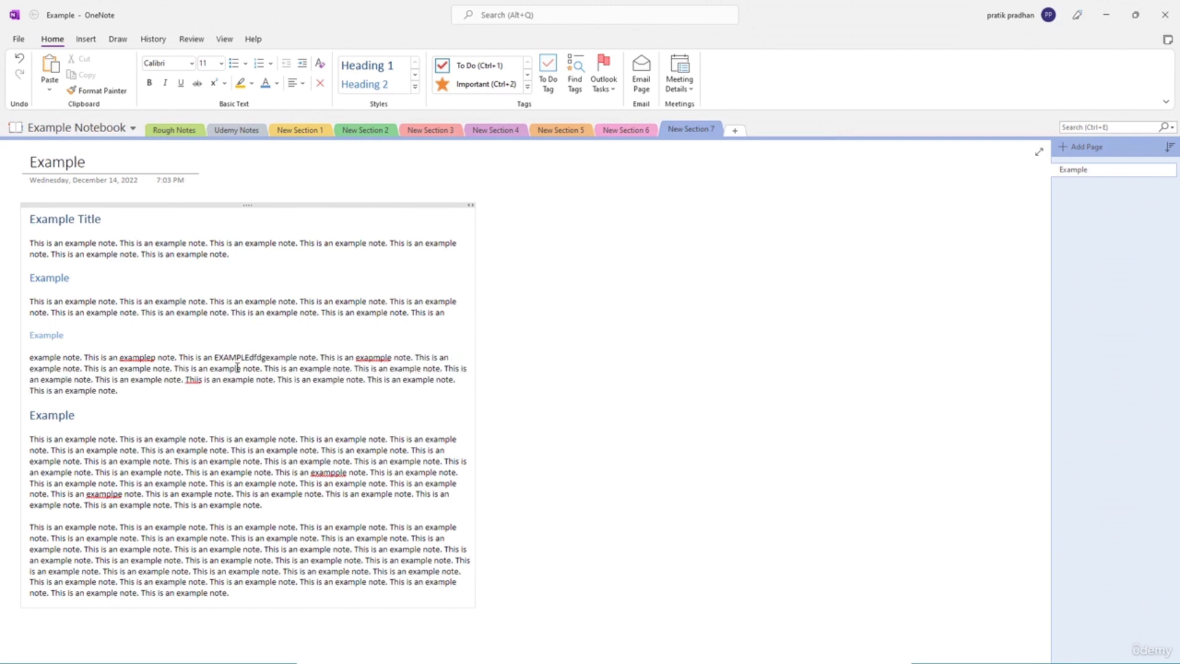
type("DFF")
- Turn off "Ignore words in UPPERCASE" in the Proofing options and check the spelling suggestions for EXAMPLEDFF
left_click(19, 38)
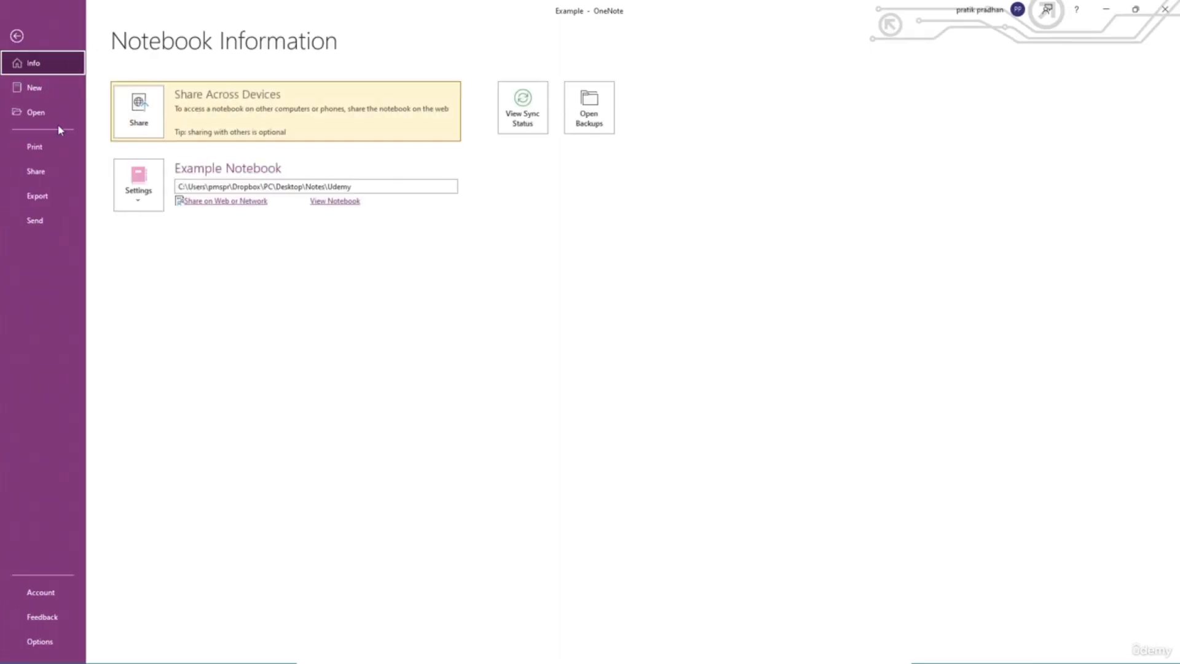
left_click(51, 643)
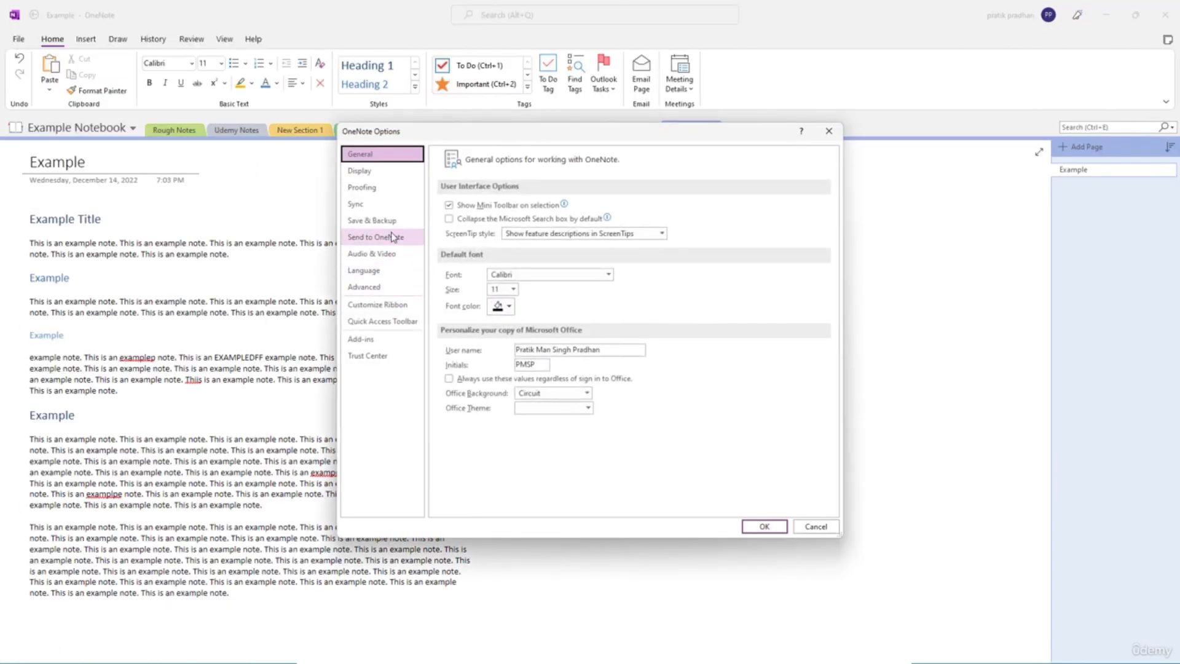
left_click(395, 190)
left_click(473, 248)
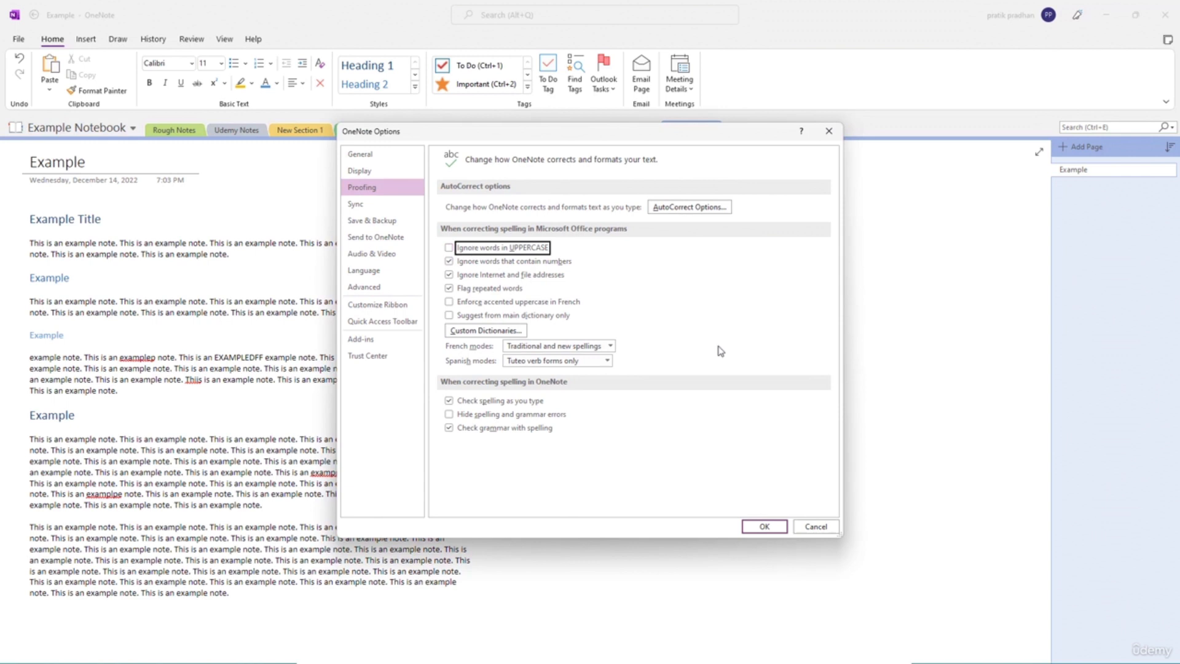
left_click(765, 527)
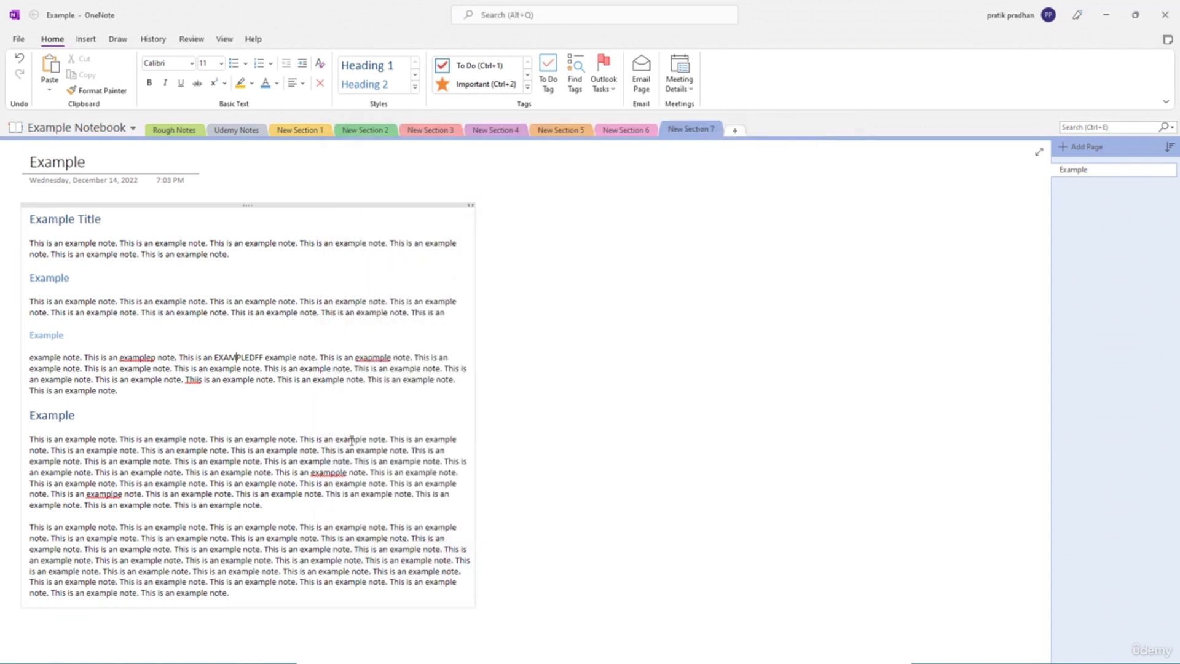
right_click(249, 359)
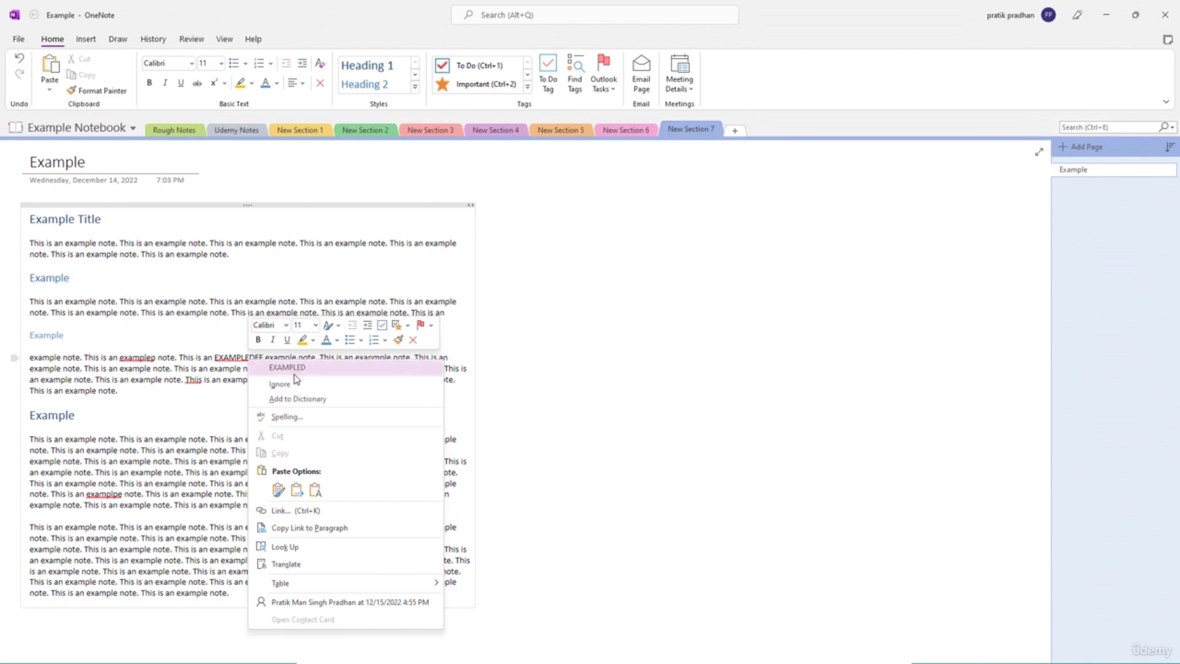
left_click(174, 381)
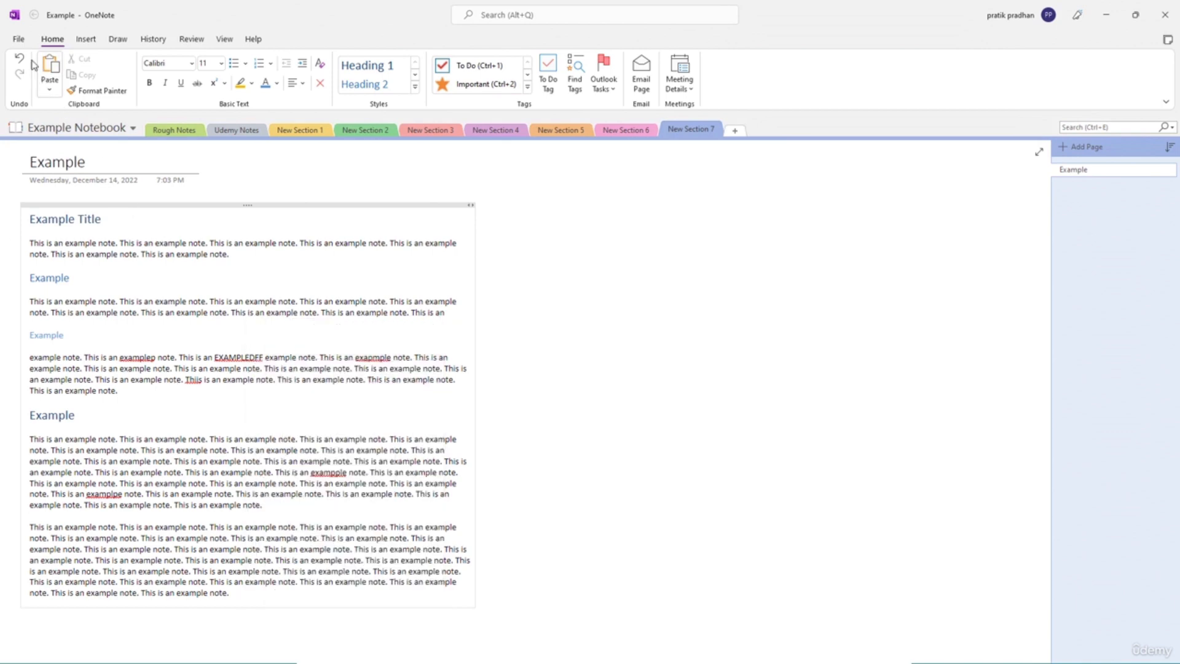
- Turn on "Ignore words in UPPERCASE" in the Proofing options and go over the number and Internet address options
left_click(18, 38)
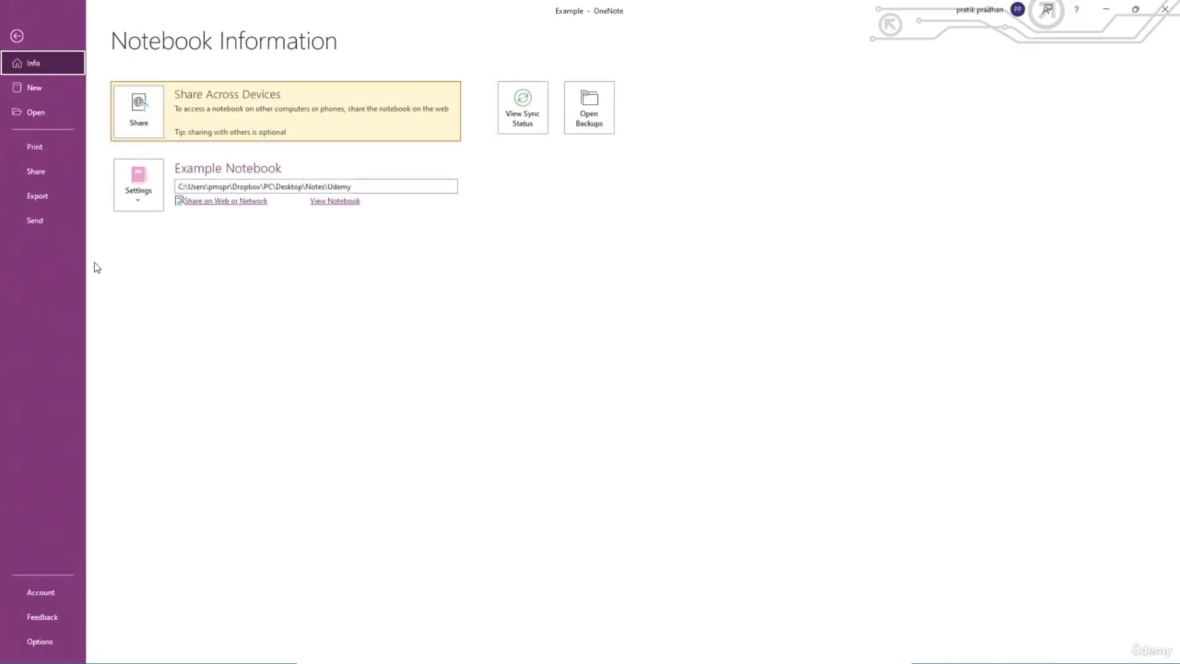
left_click(37, 640)
left_click(397, 190)
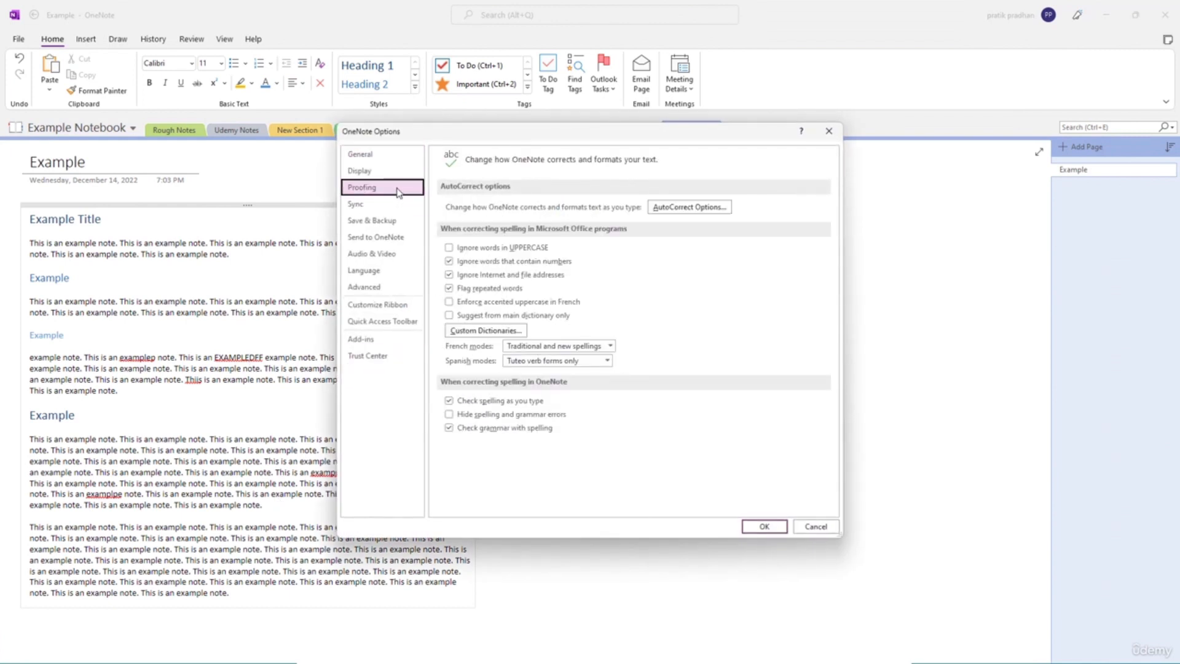
left_click(541, 249)
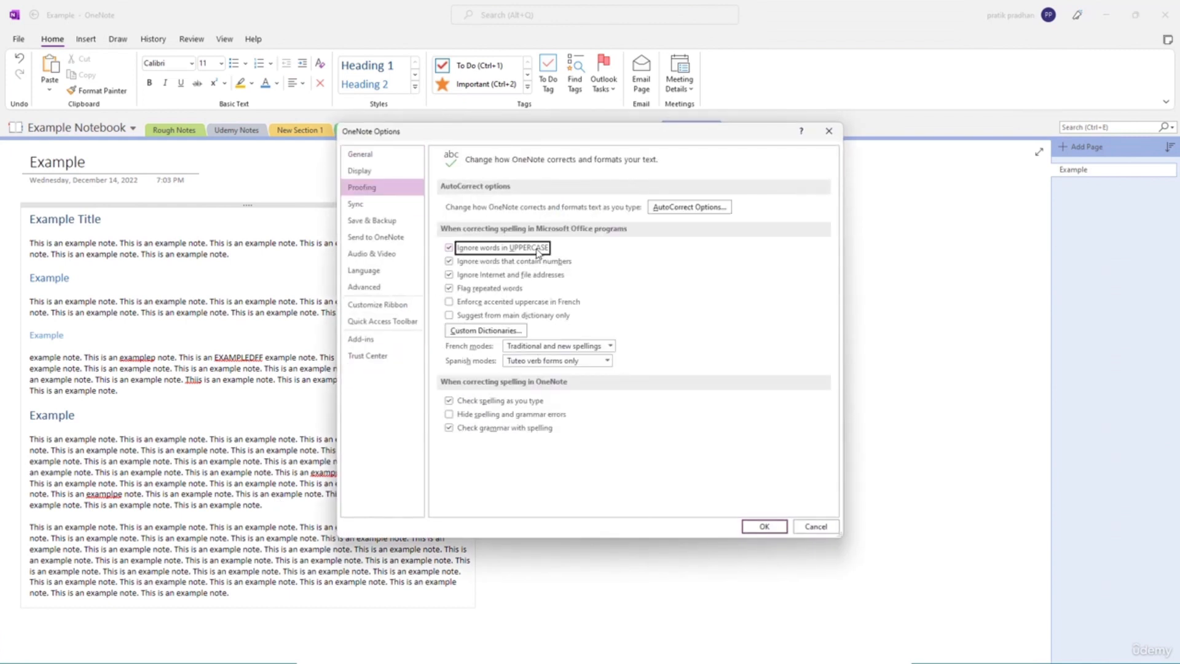
left_click(515, 271)
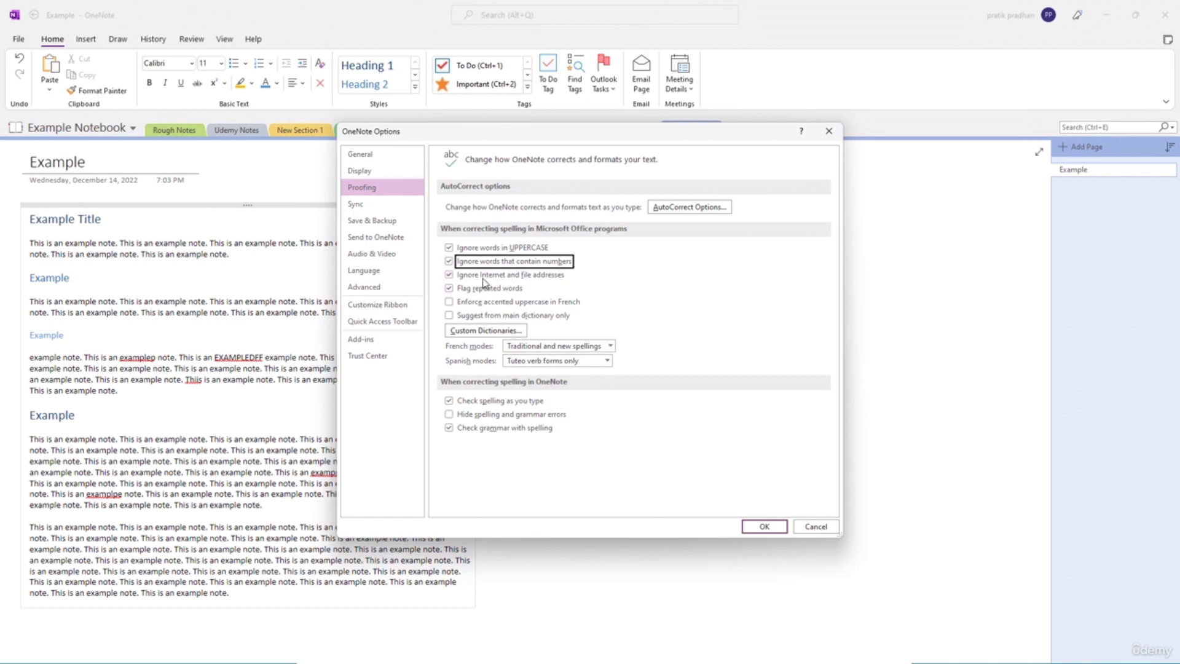
left_click(545, 277)
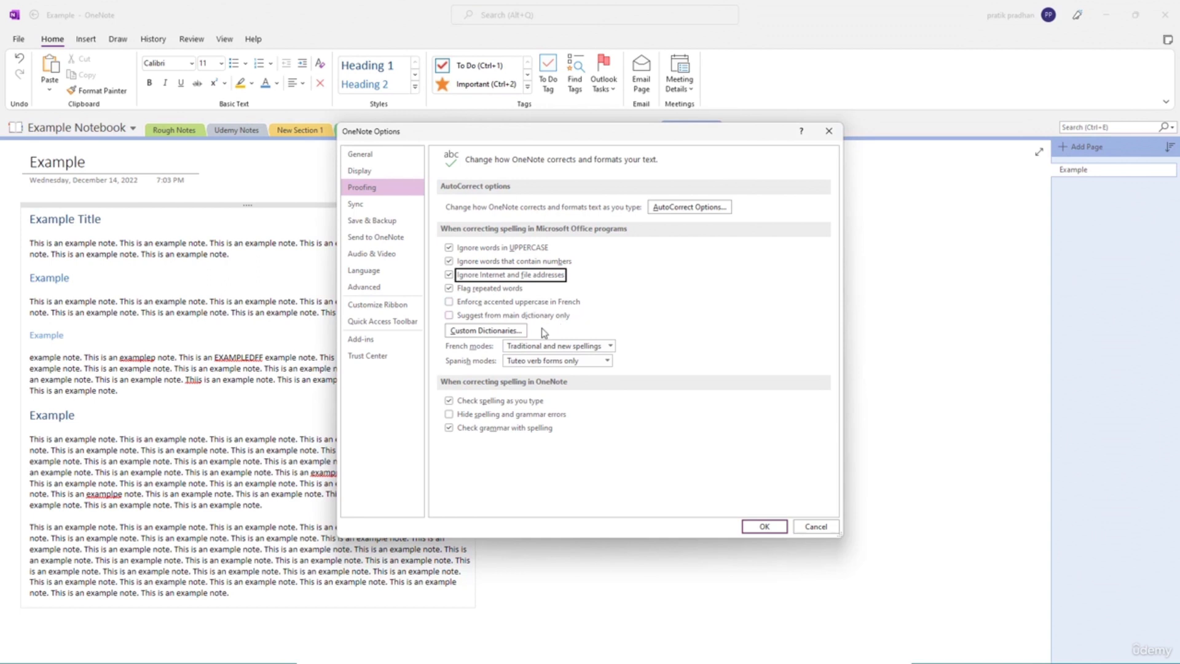
- Add the word Udemy to the RoamingCustom.dic custom dictionary and close the Custom Dictionaries dialog
left_click(483, 333)
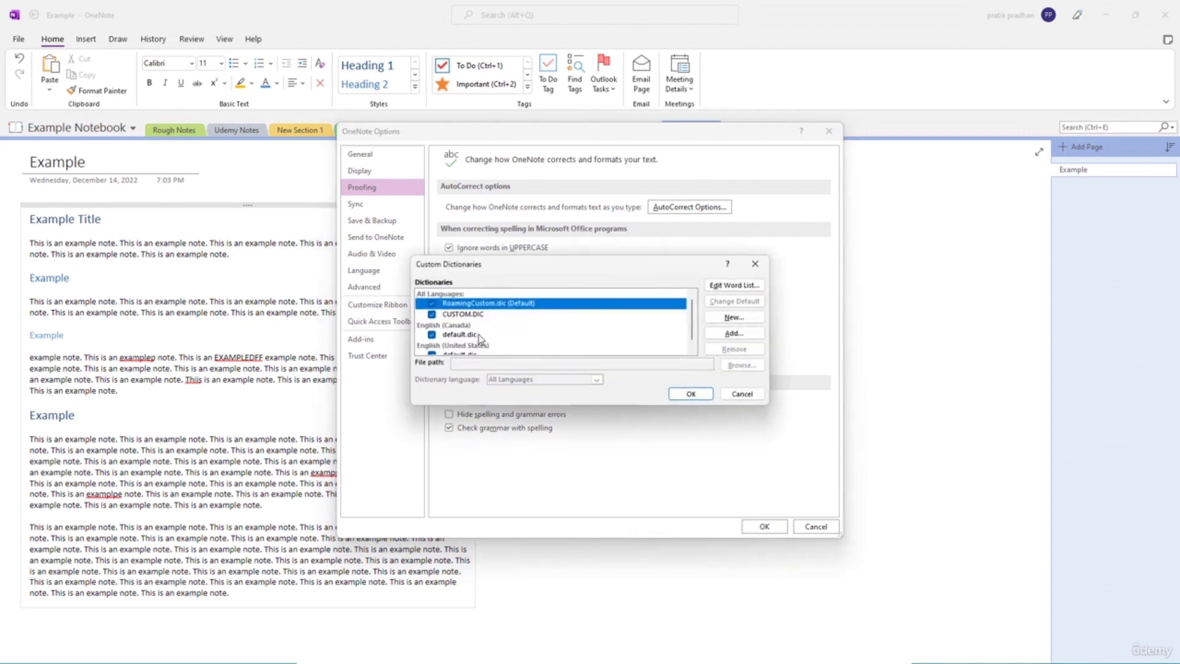
mouse_move(695, 328)
left_mouse_down()
mouse_move(696, 303)
mouse_move(705, 344)
left_mouse_up()
left_click(735, 286)
left_click(541, 280)
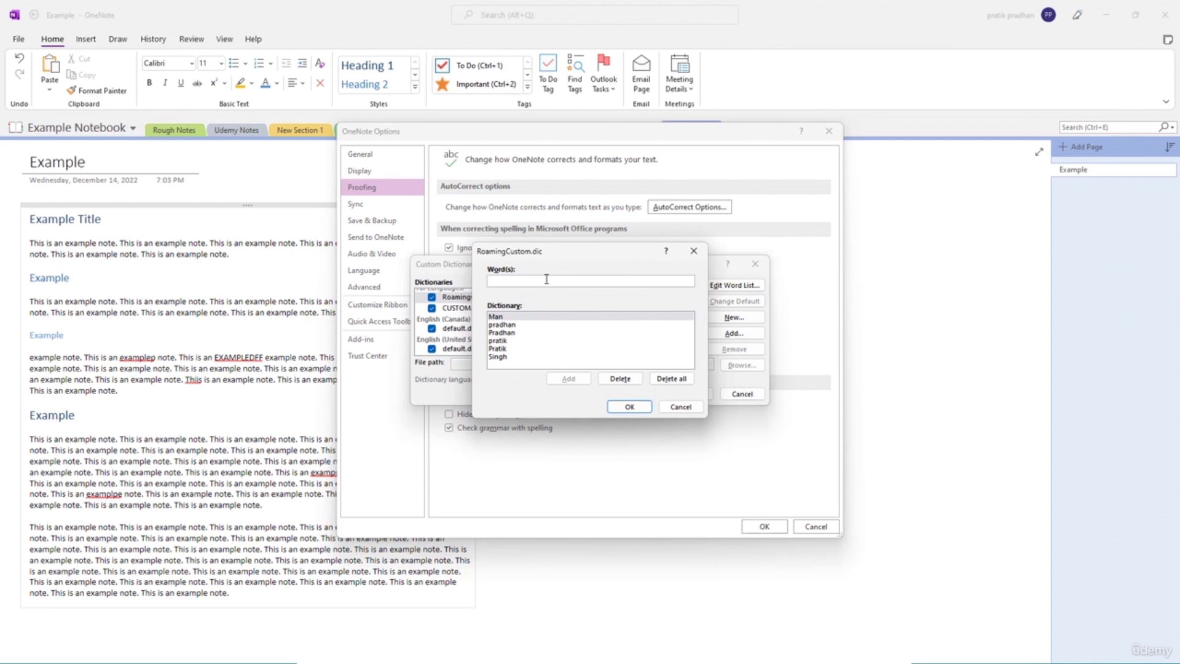
type("Udemy")
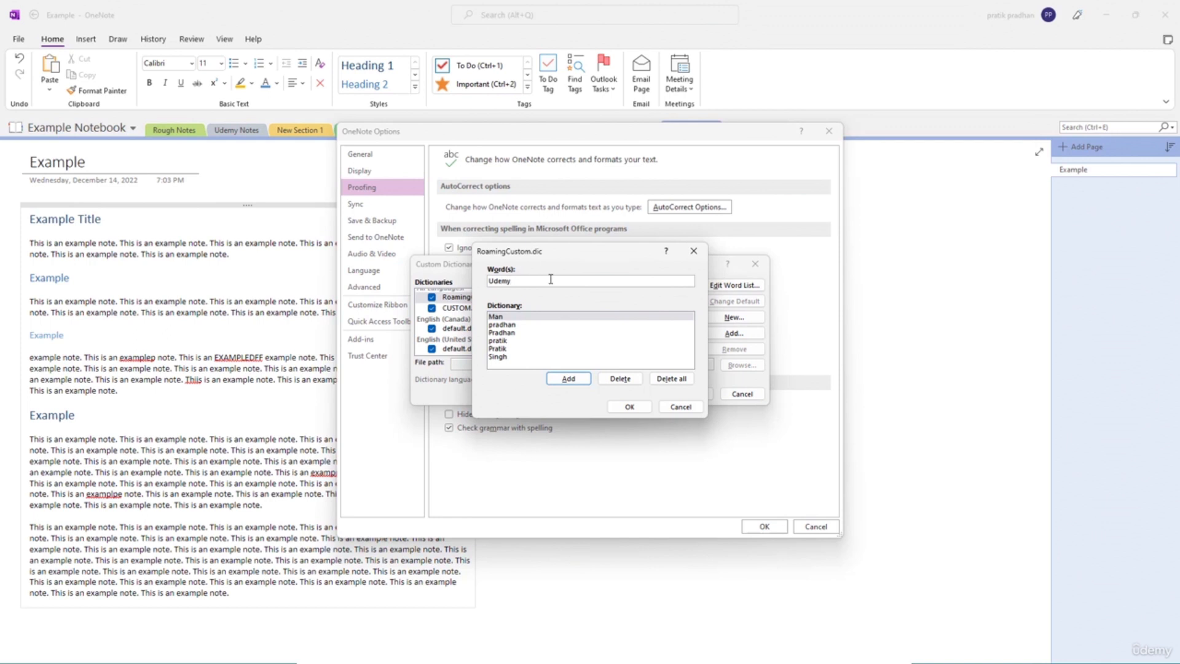
left_click(568, 378)
left_click(630, 407)
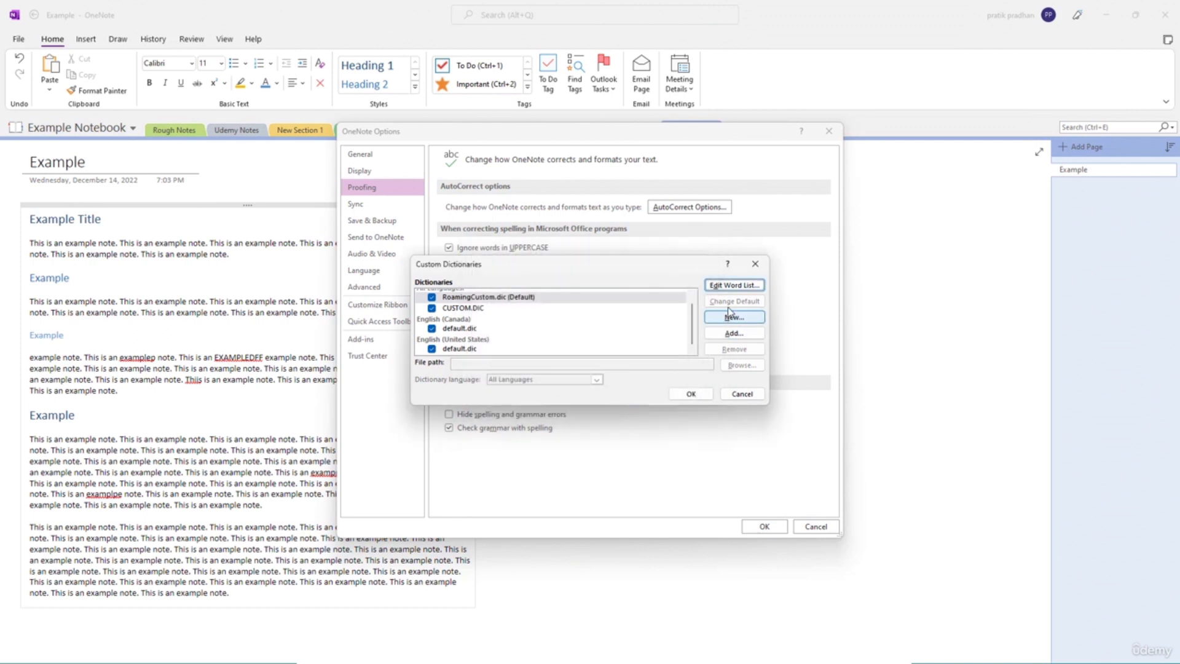
left_click(756, 264)
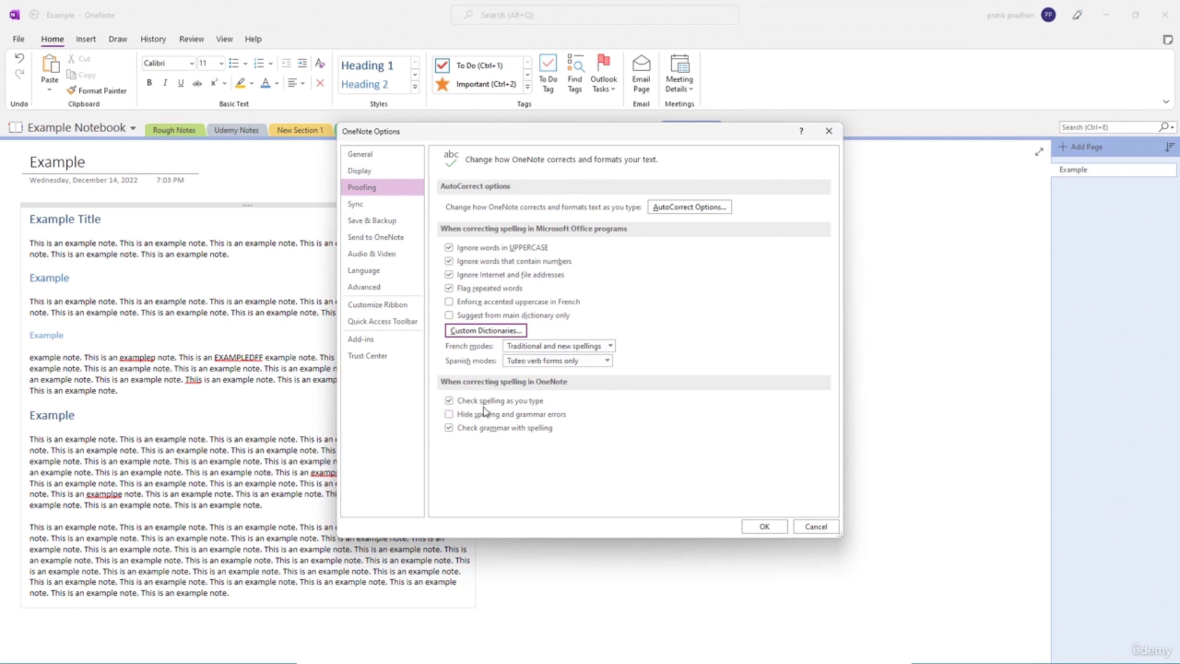
- Add an AutoCorrect entry that replaces UD with Udemy and apply the Proofing options
left_click(502, 416)
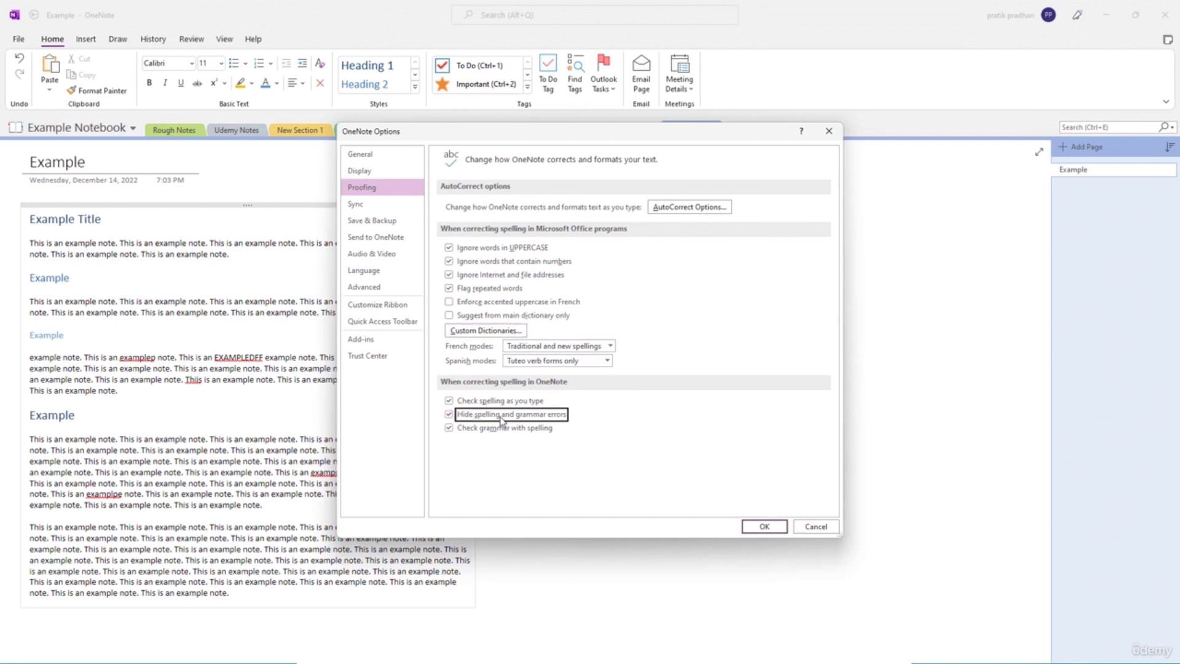
left_click(543, 414)
left_click(672, 209)
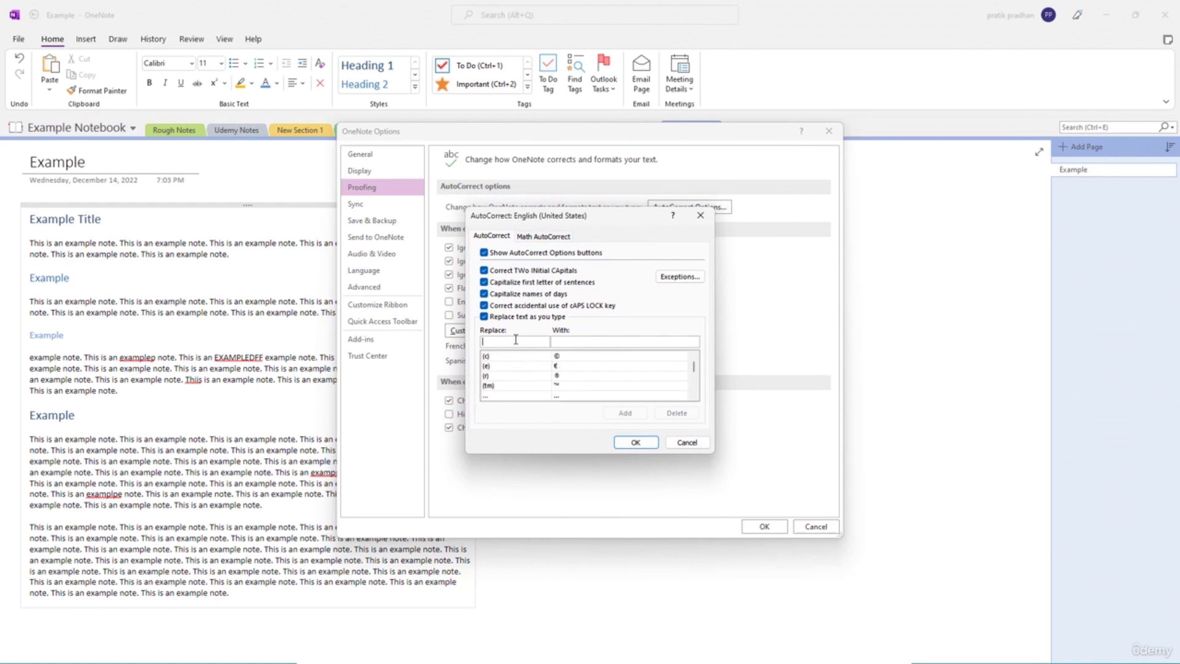
type("uD")
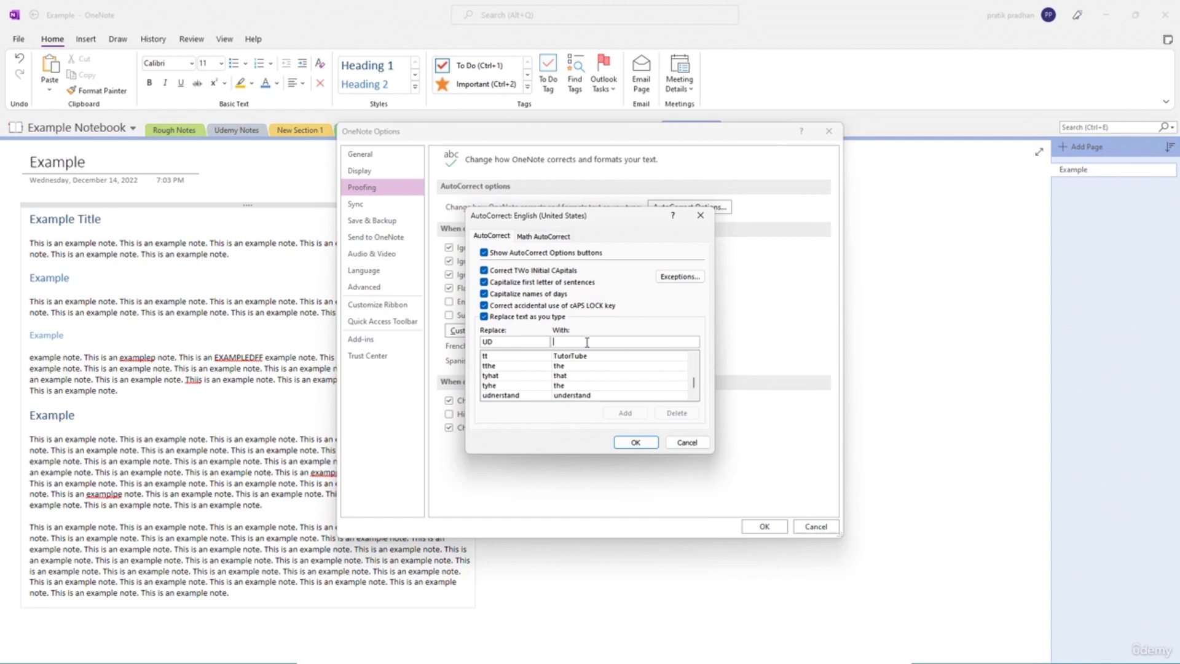
type("Udemy")
left_click(625, 412)
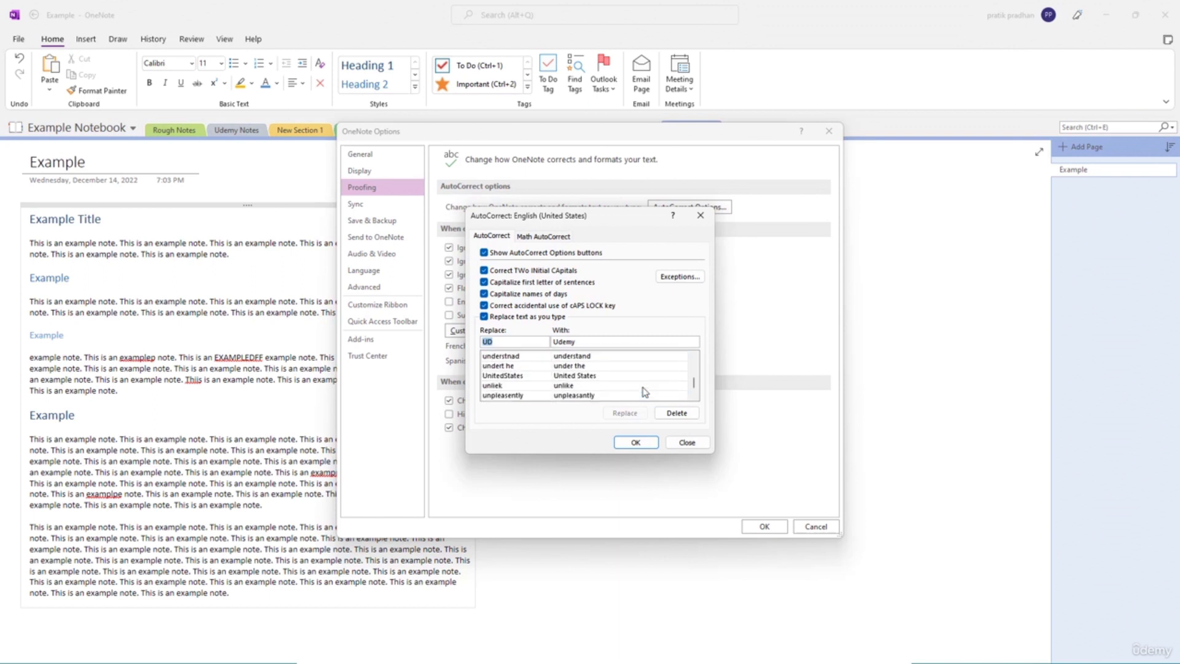
scroll(580, 391, "down", 1)
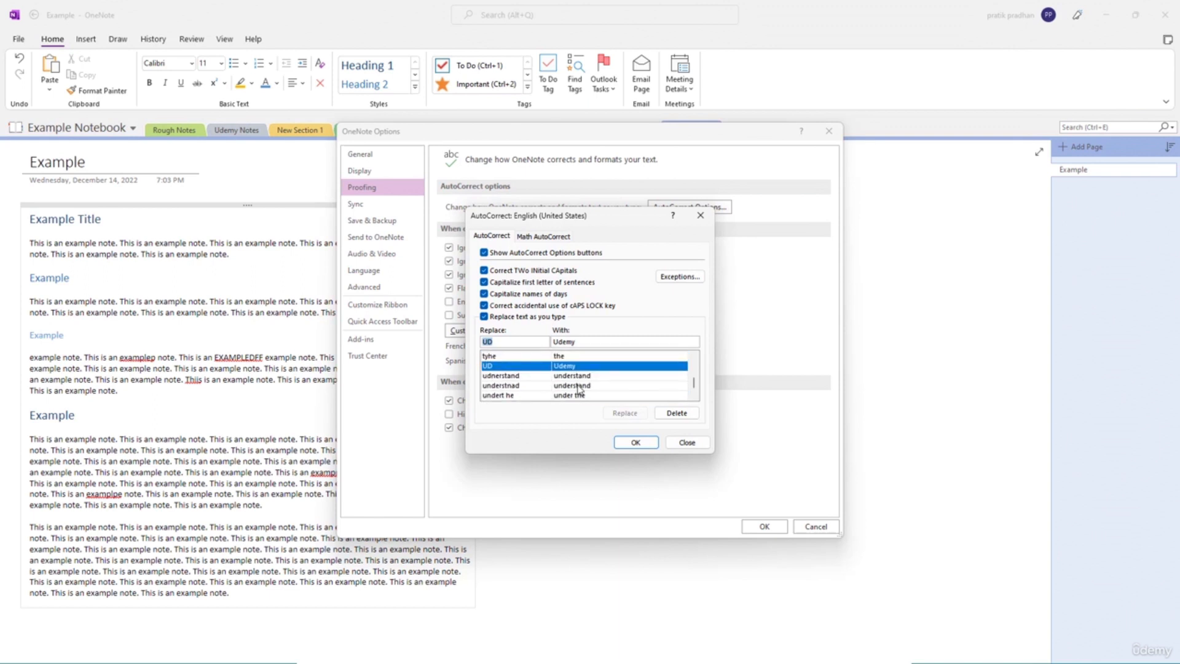
left_click(636, 442)
left_click(775, 527)
- Start a new line below the last paragraph of the Example page and enter "u" there
left_click(270, 600)
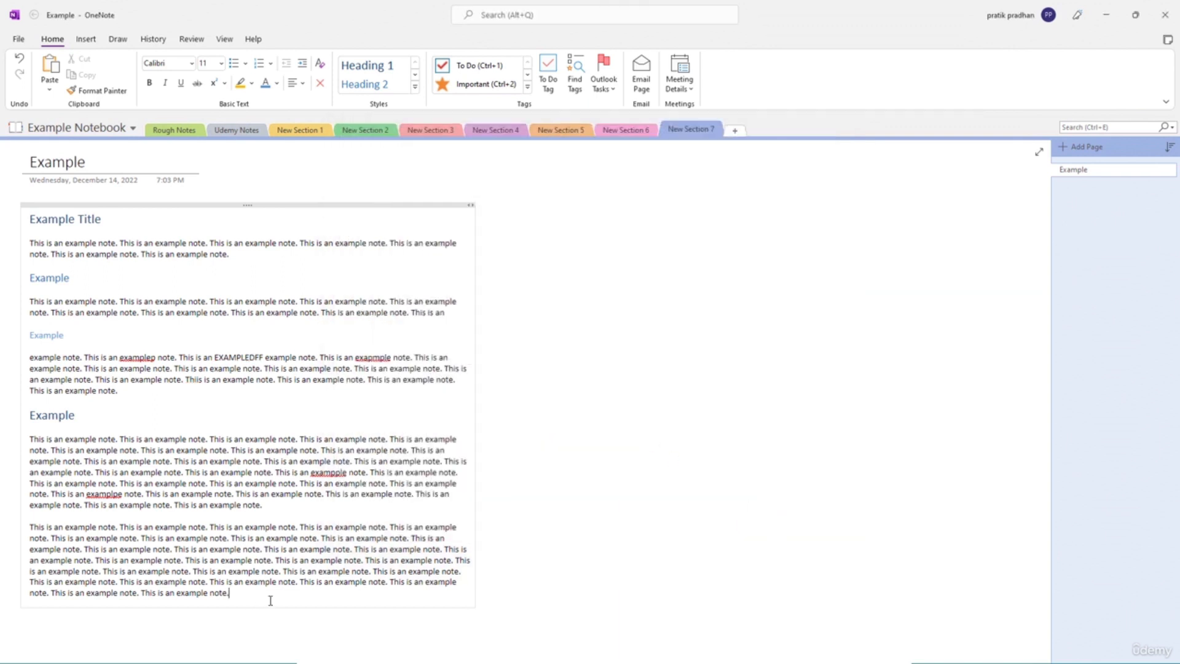
key("Return")
type("u")
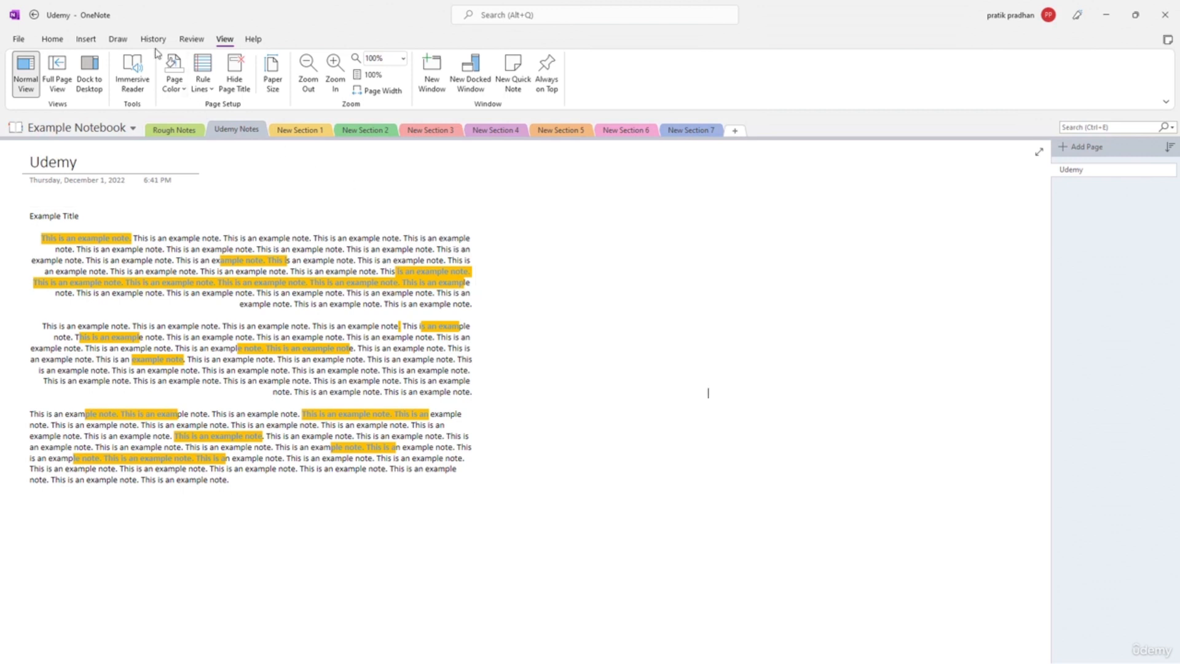
- Show the History commands and add a note reading gfhfgh beside the first paragraph on the Udemy page
scroll(158, 53, "up", 3)
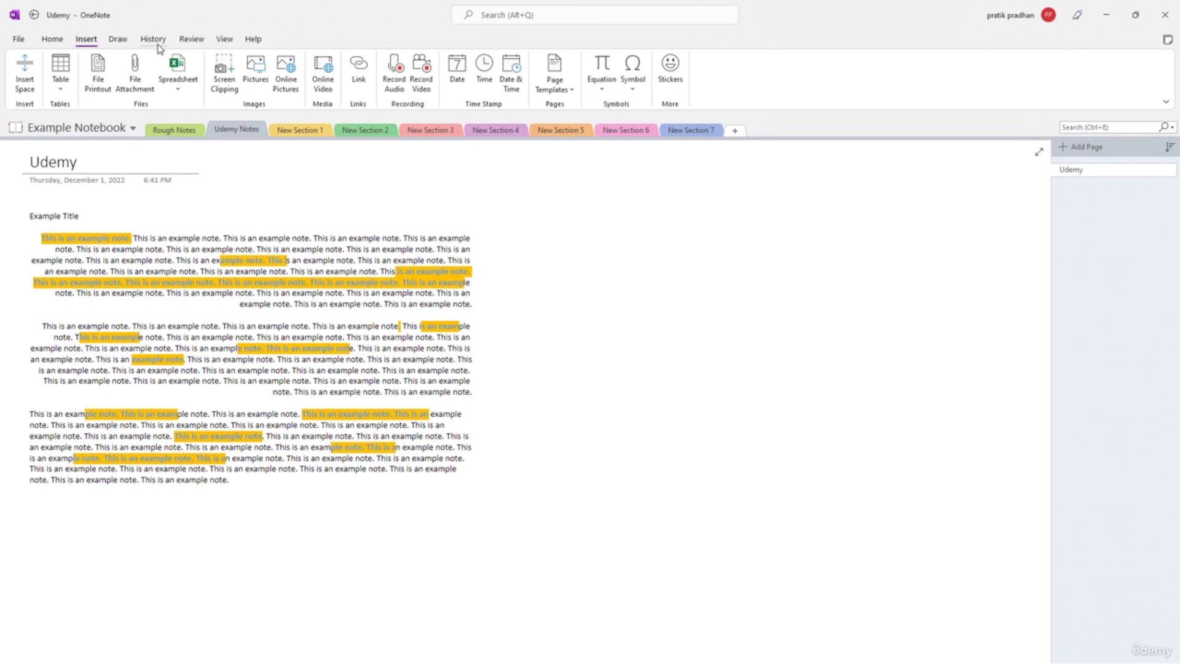
left_click(155, 42)
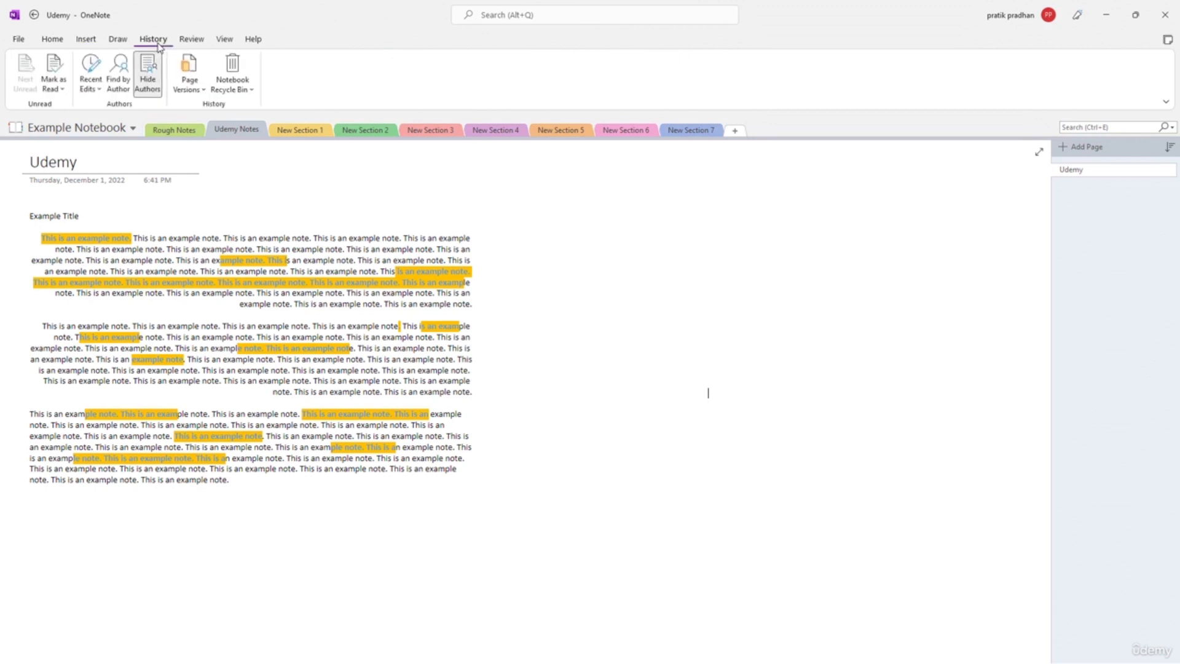
left_click(491, 291)
type("gfhfgh")
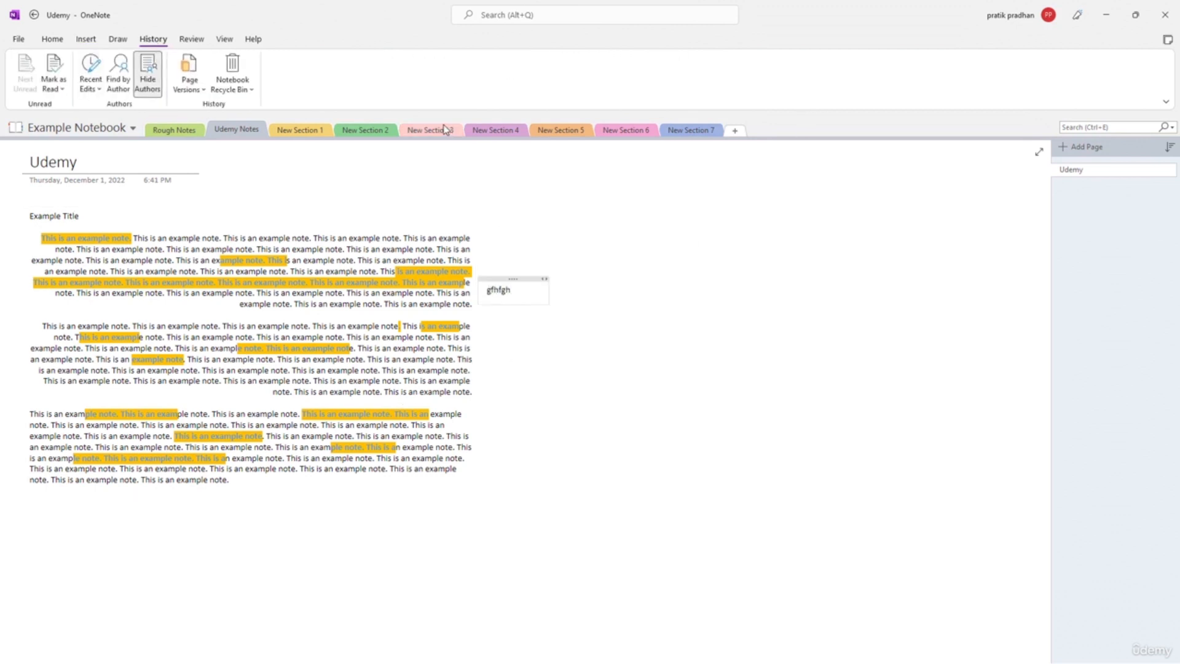
left_click(603, 276)
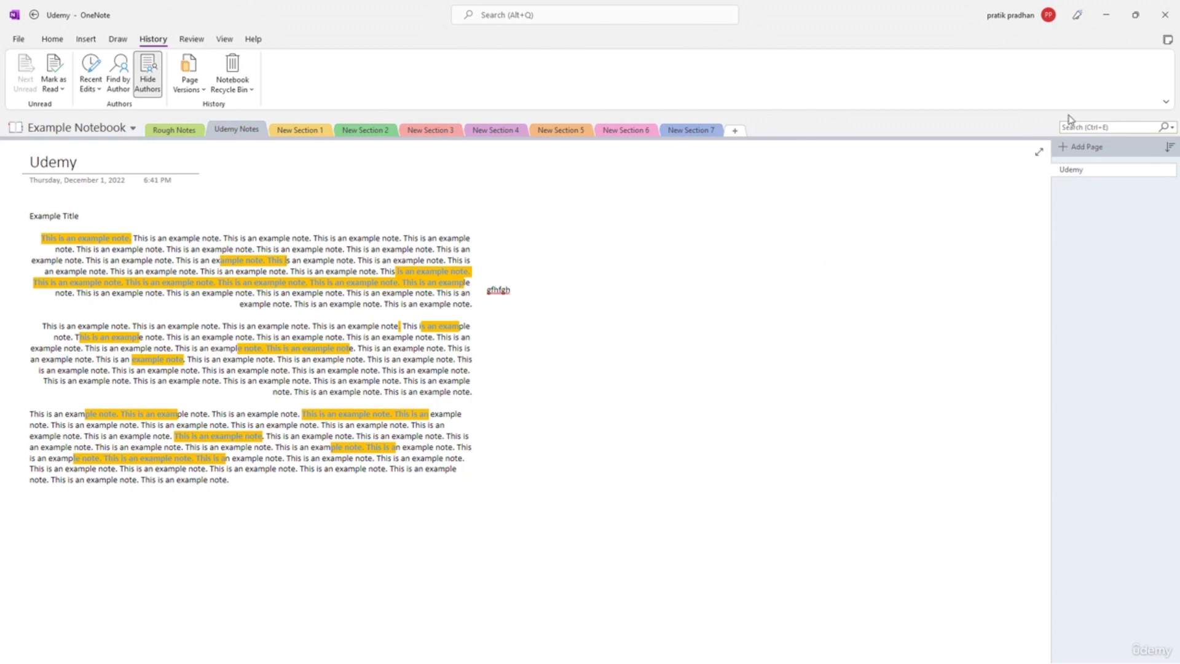
- Set the ribbon to show tabs only and temporarily display the Review commands
left_click(1166, 103)
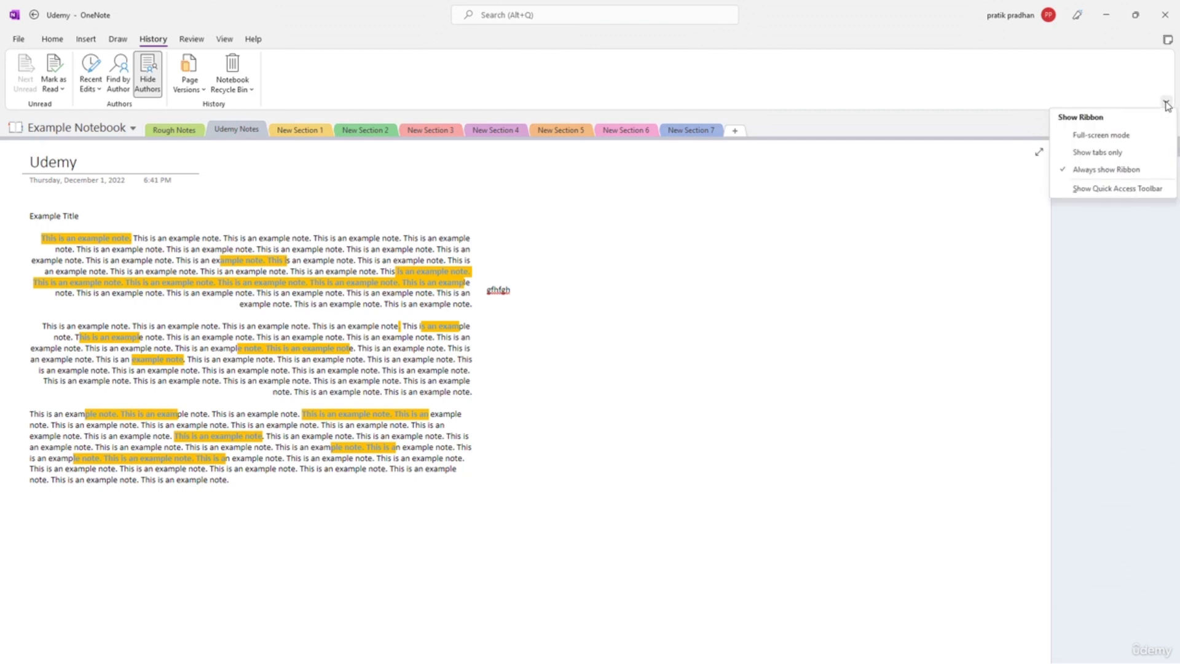
left_click(1103, 151)
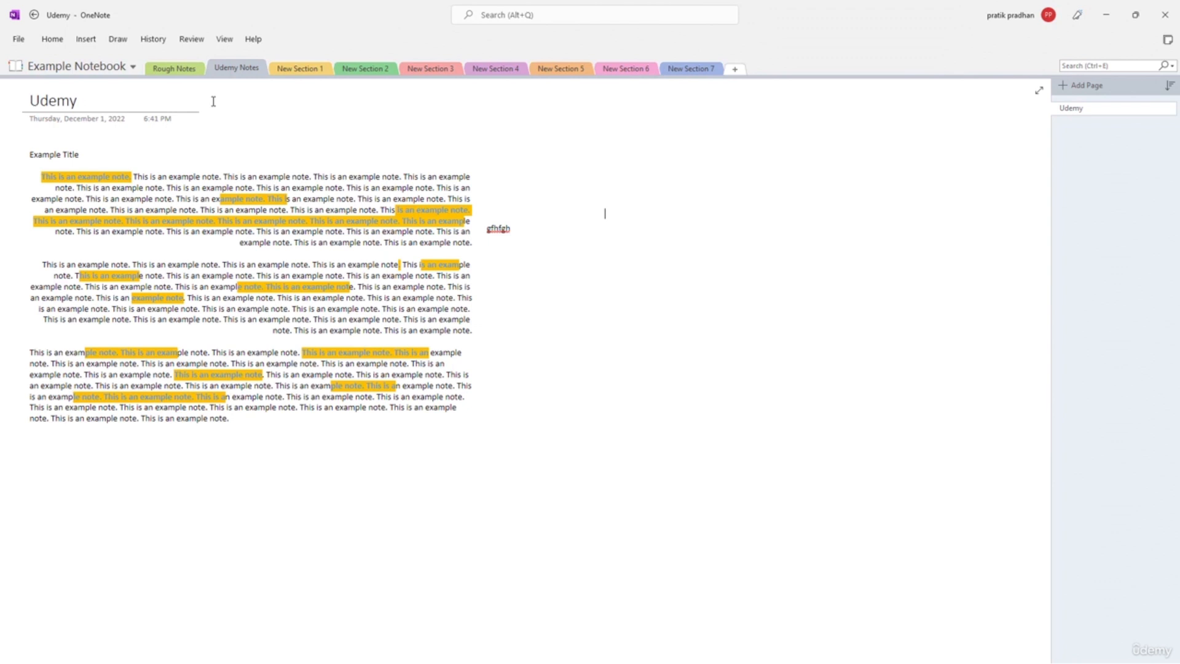
left_click(191, 40)
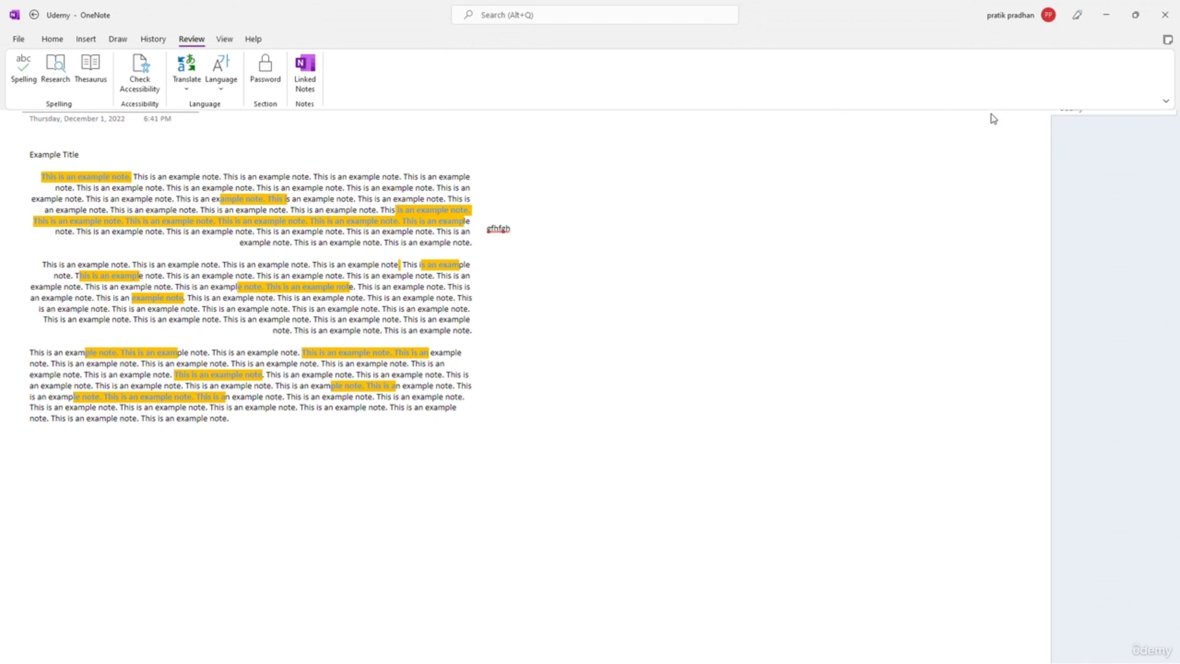
- Switch the ribbon to full-screen mode, reveal it briefly, and set it to always show
left_click(1166, 106)
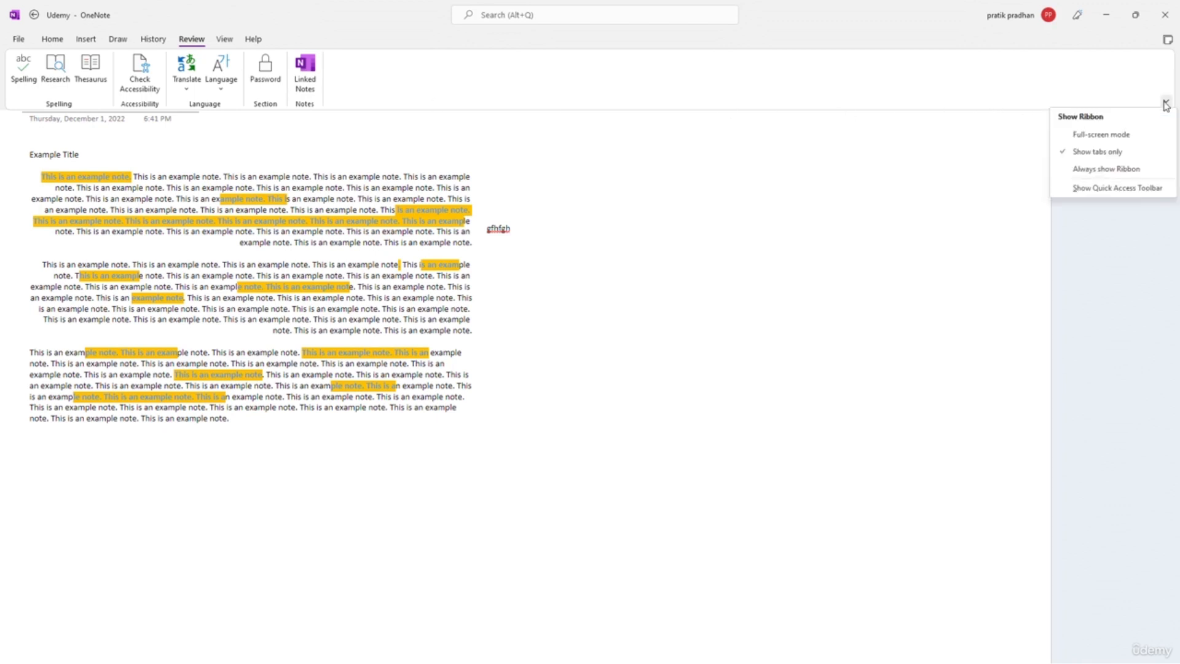
left_click(1116, 135)
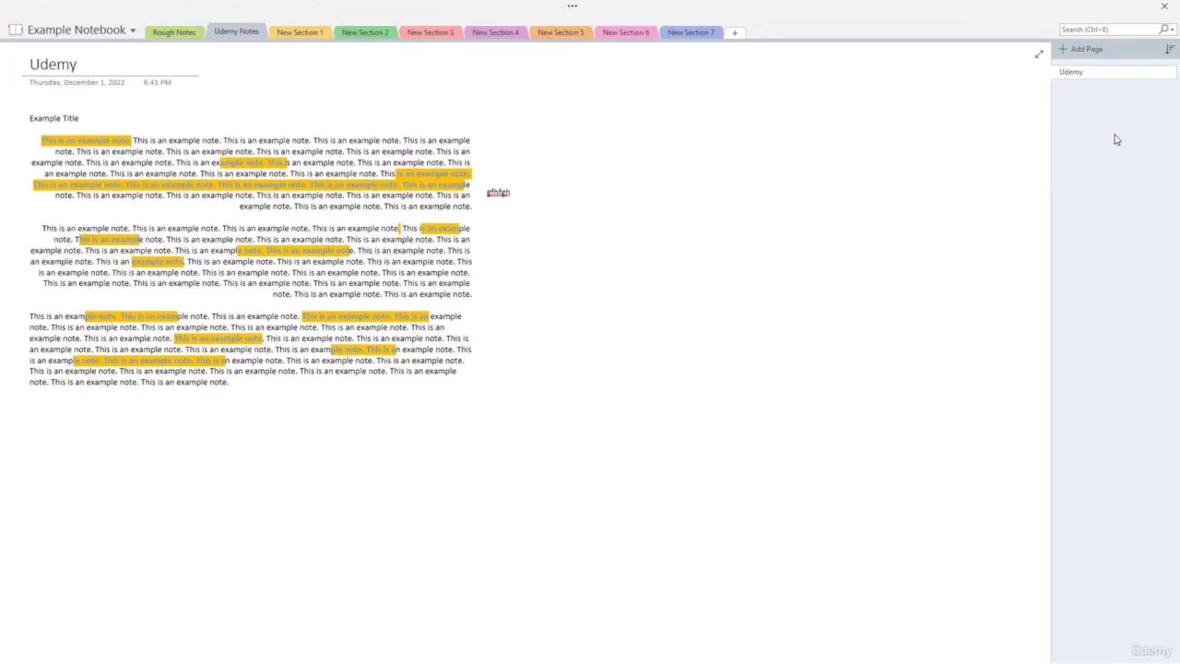
left_click(572, 10)
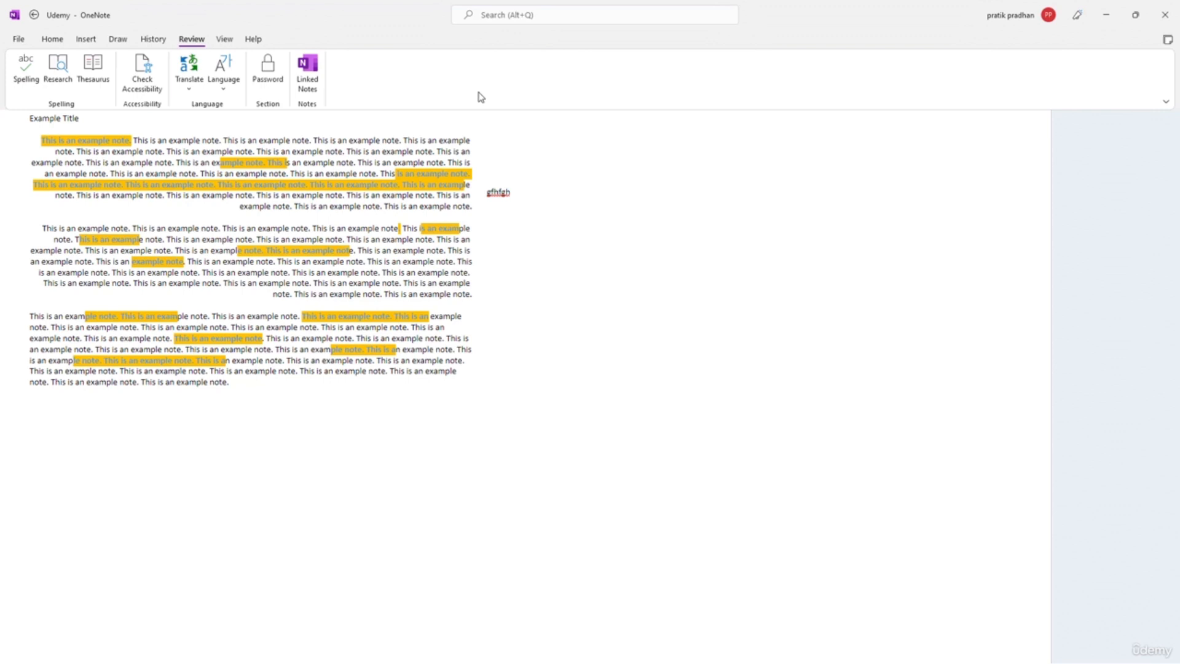
left_click(1166, 102)
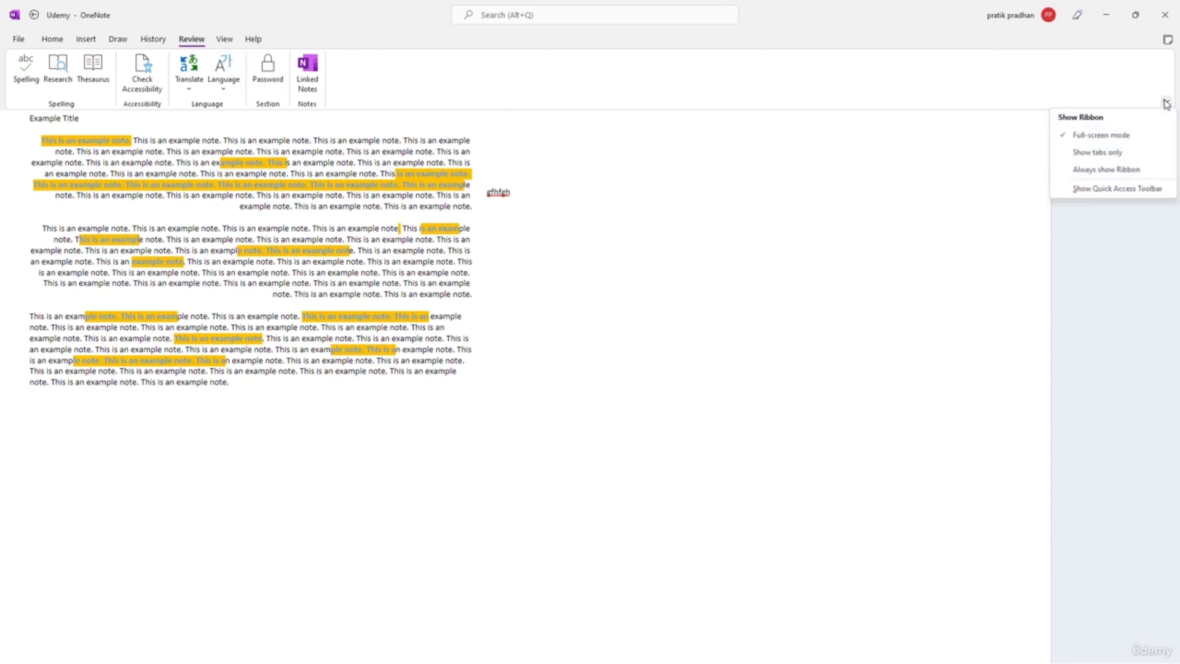
left_click(1122, 170)
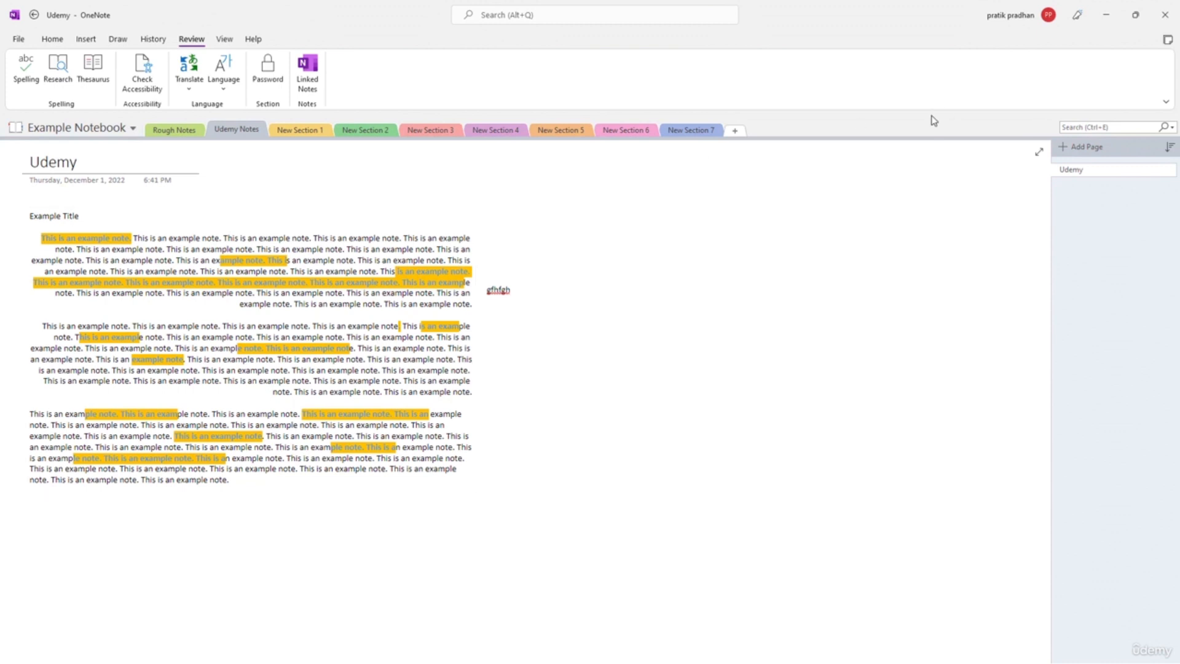
- Show the Quick Access Toolbar below the ribbon, check its customization list, and hide it again
left_click(1166, 101)
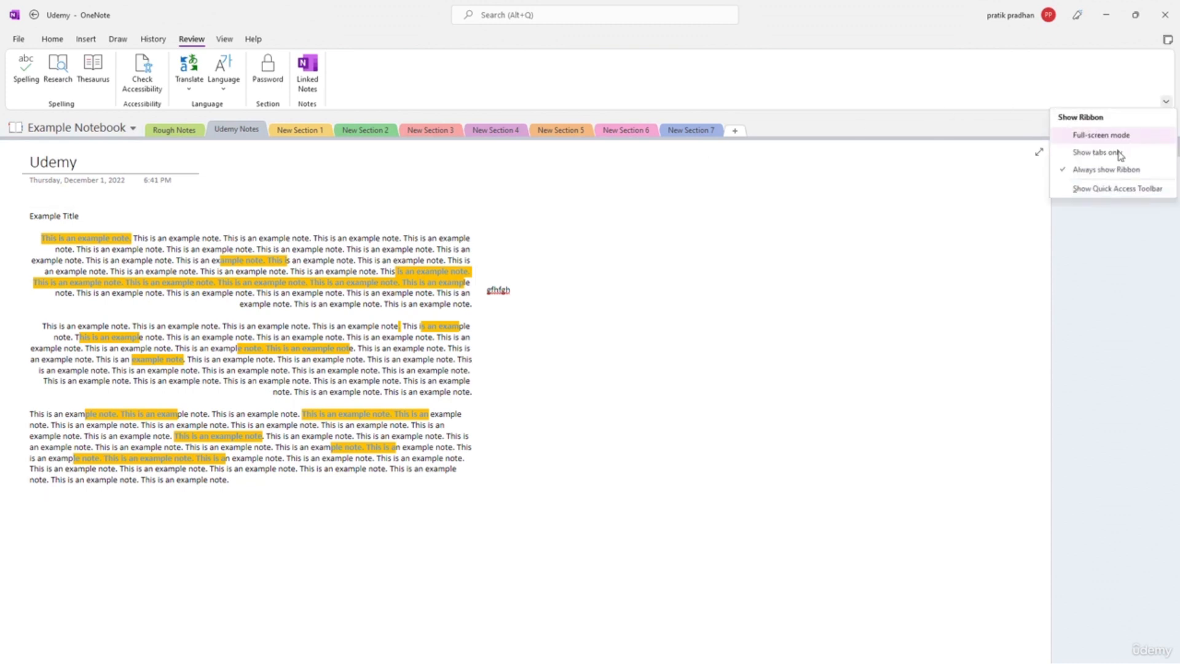
left_click(1092, 190)
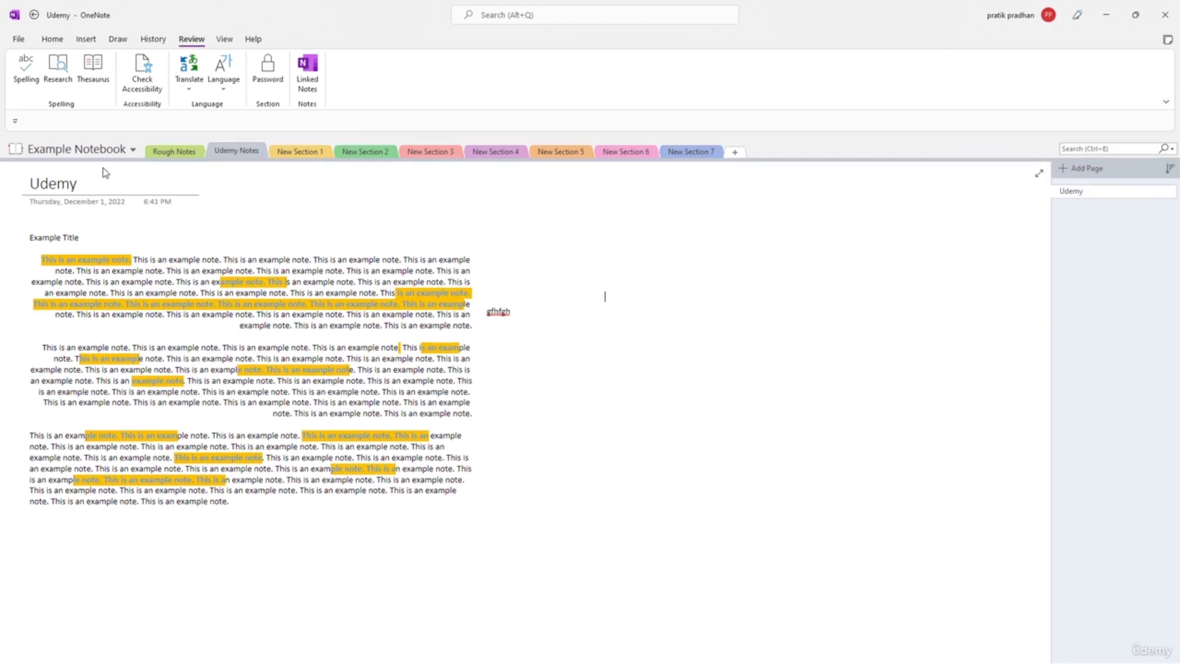
left_click(15, 122)
left_click(15, 121)
left_click(1166, 104)
left_click(1114, 190)
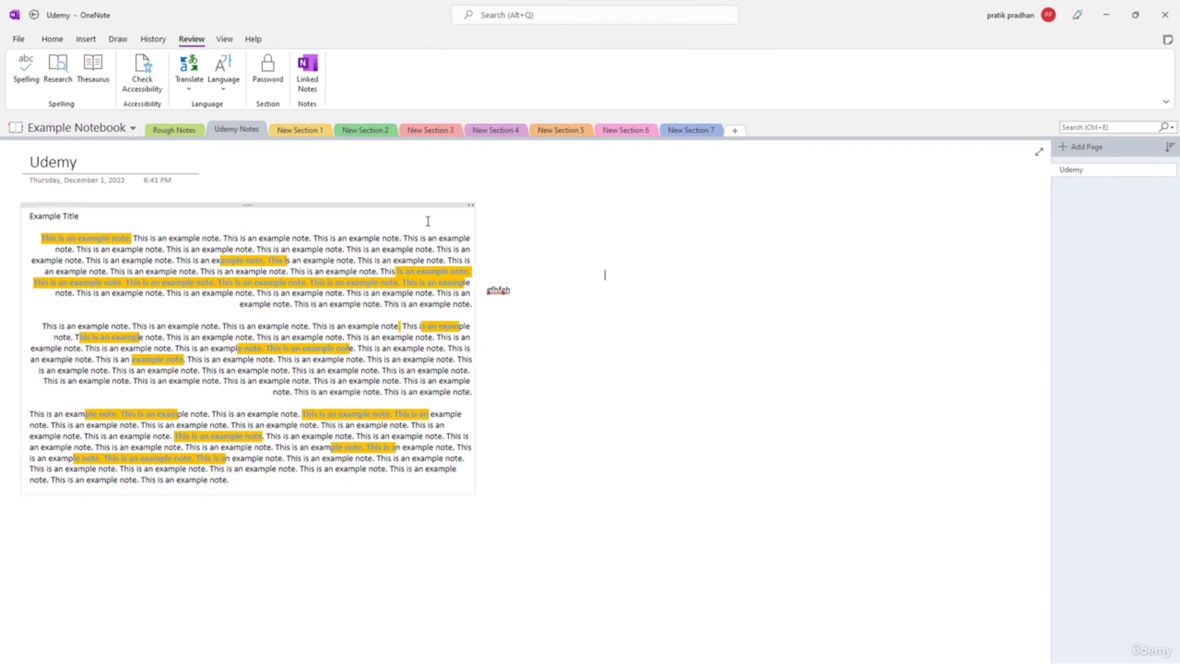
- Switch the Udemy page to Full Page View and open the notebook and section navigation list
left_click(224, 39)
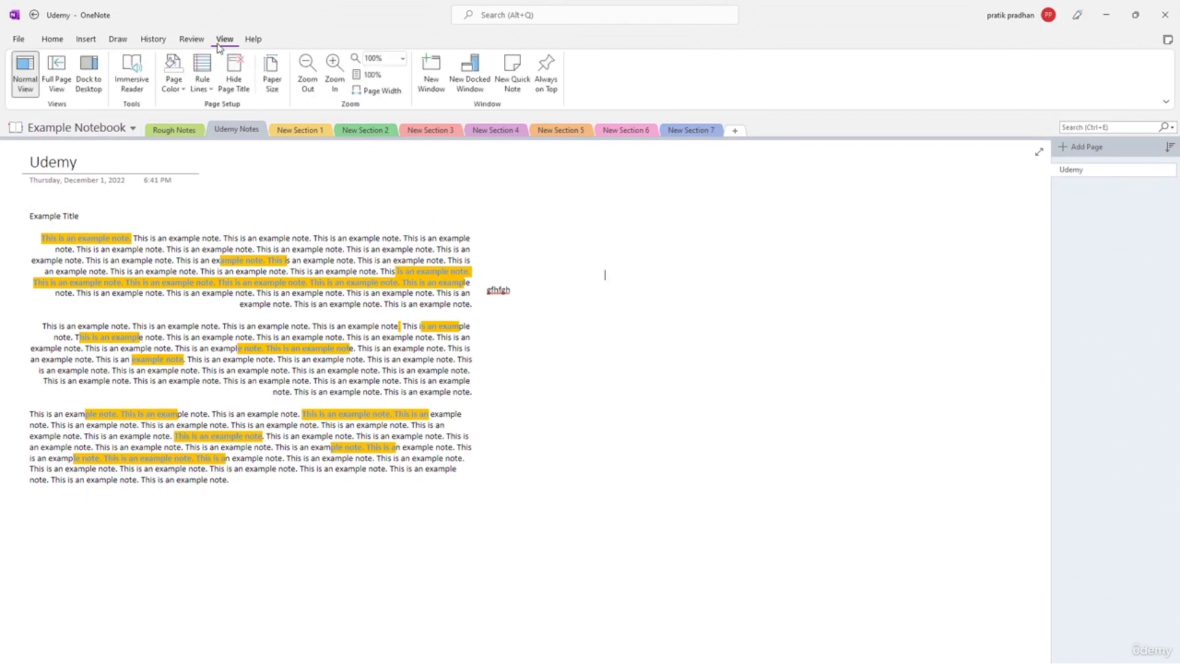
left_click(57, 74)
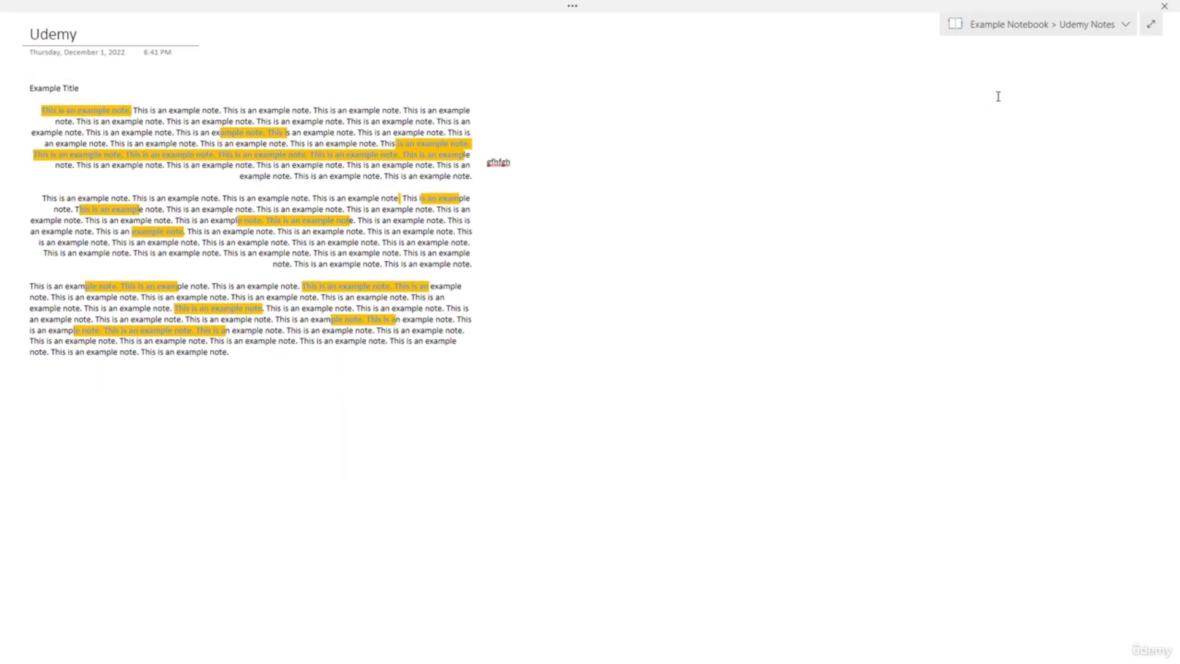
left_click(1125, 26)
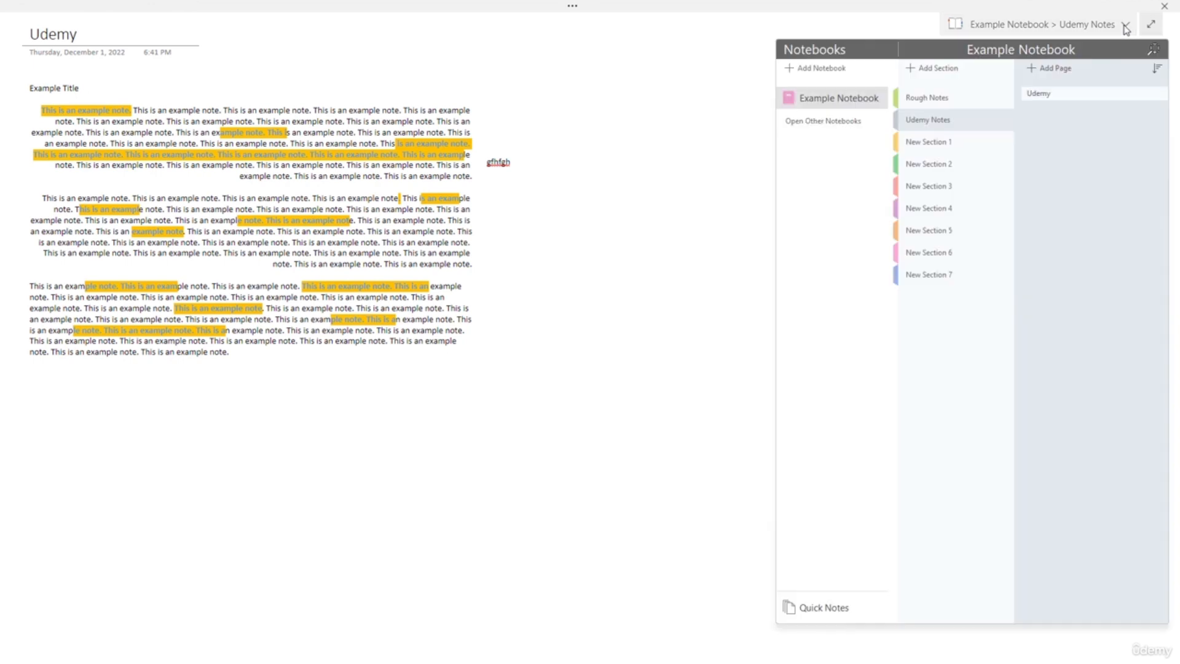
- Close the notebook navigation list and return the Udemy page from Full Page View to the normal view
left_click(1125, 26)
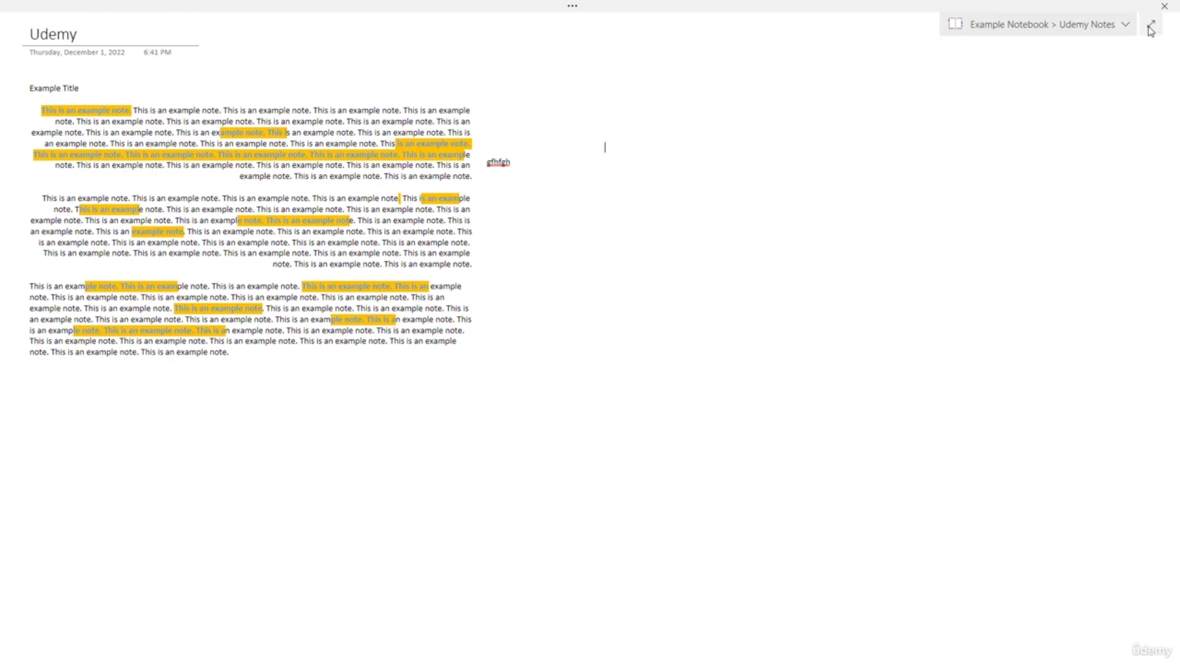
left_click(1151, 24)
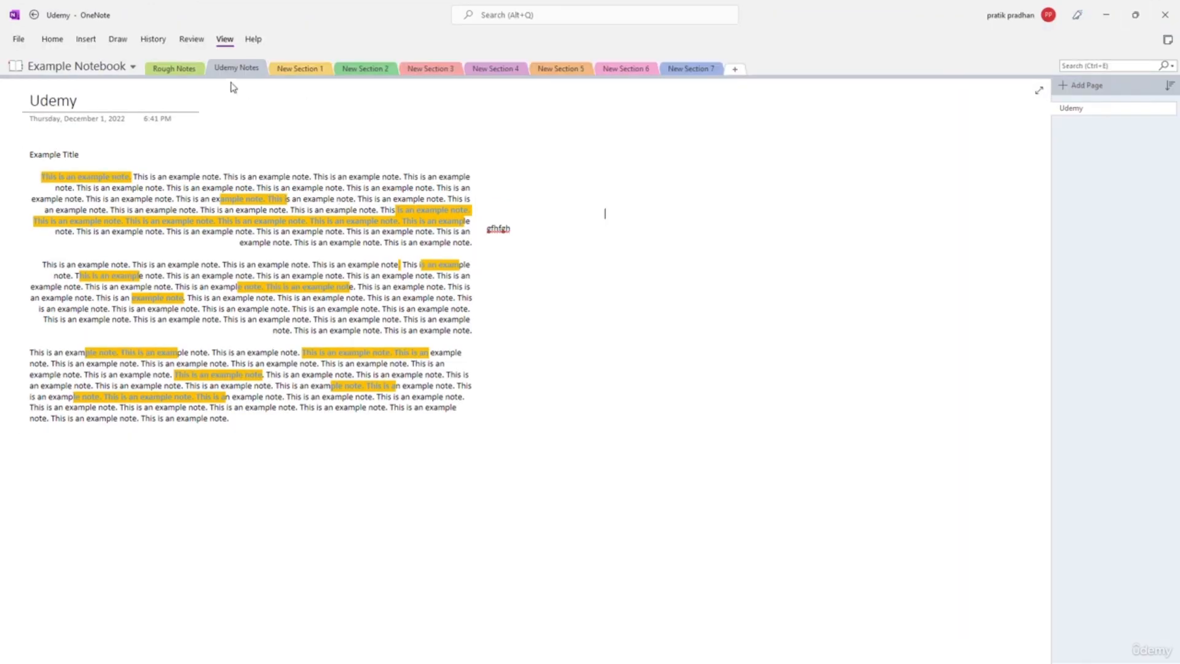
- Dock the Udemy page to the desktop at about half the screen width and restore the normal view
left_click(226, 41)
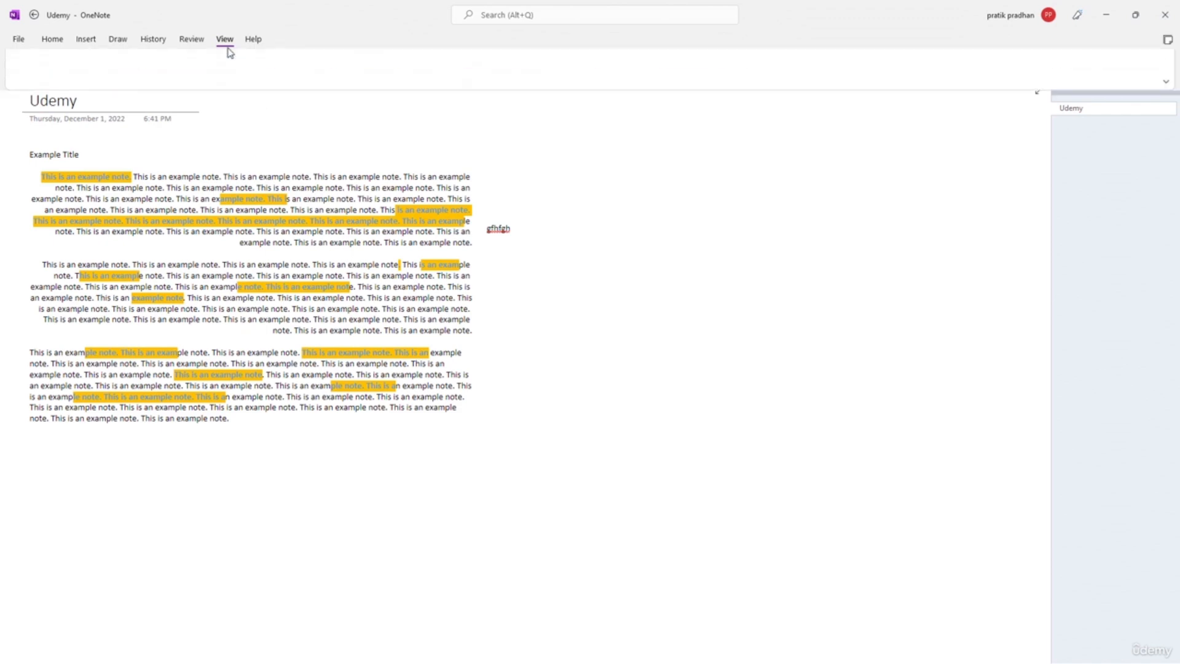
left_click(89, 74)
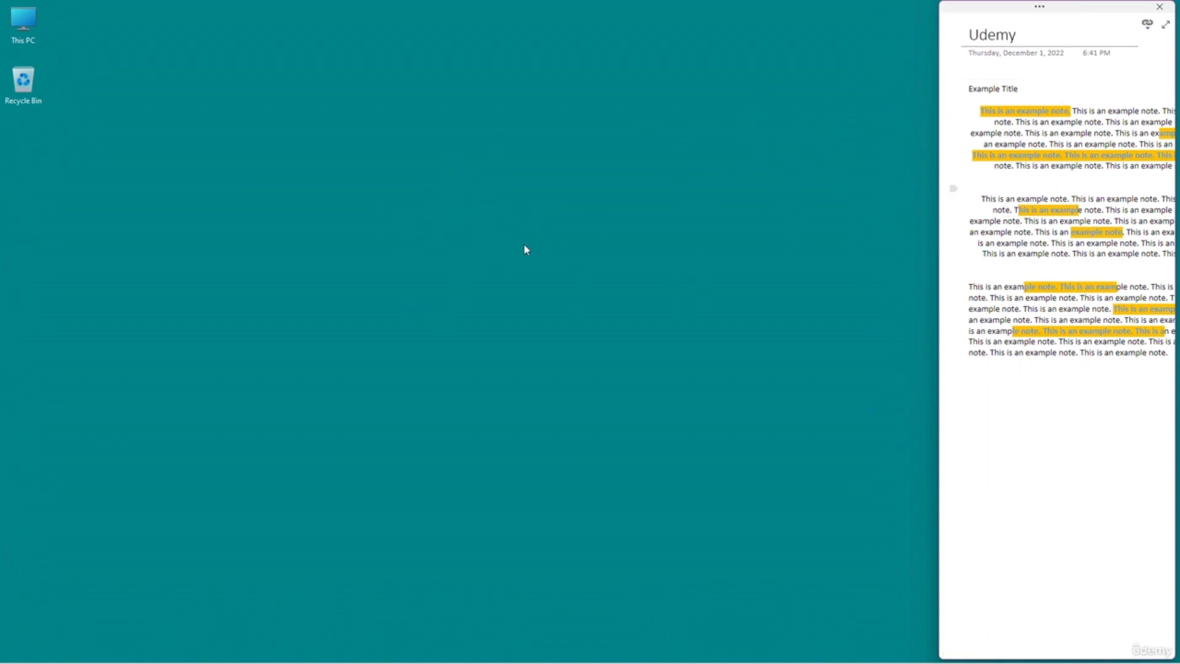
left_click(1039, 8)
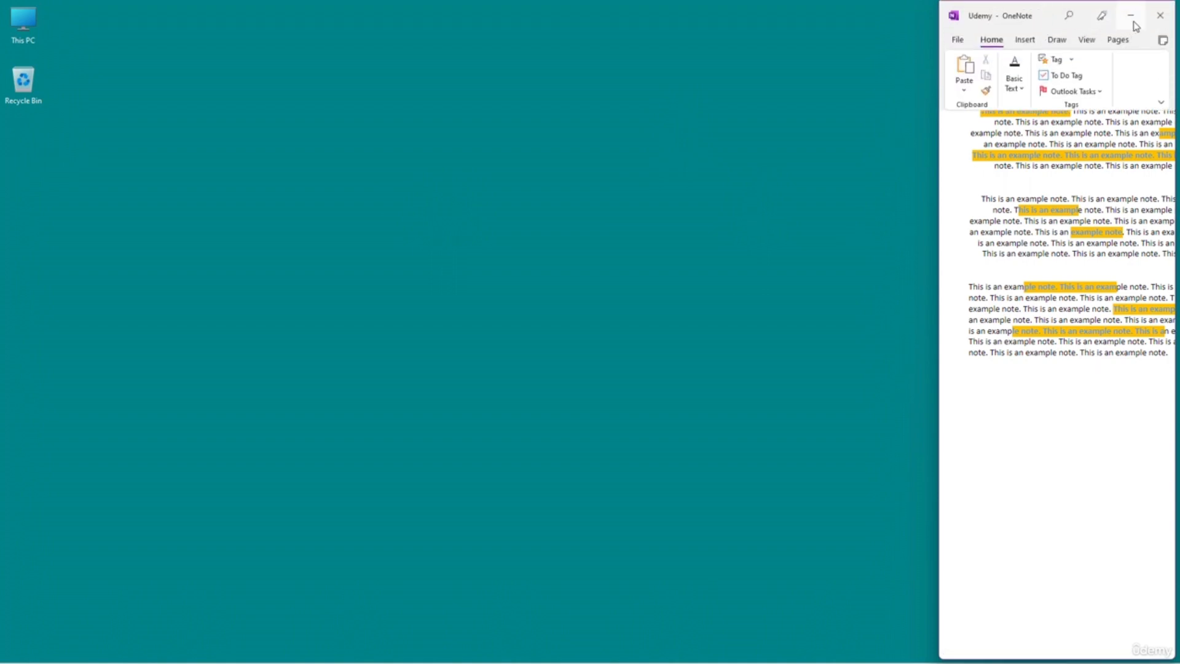
left_click_drag(940, 37, 595, 56)
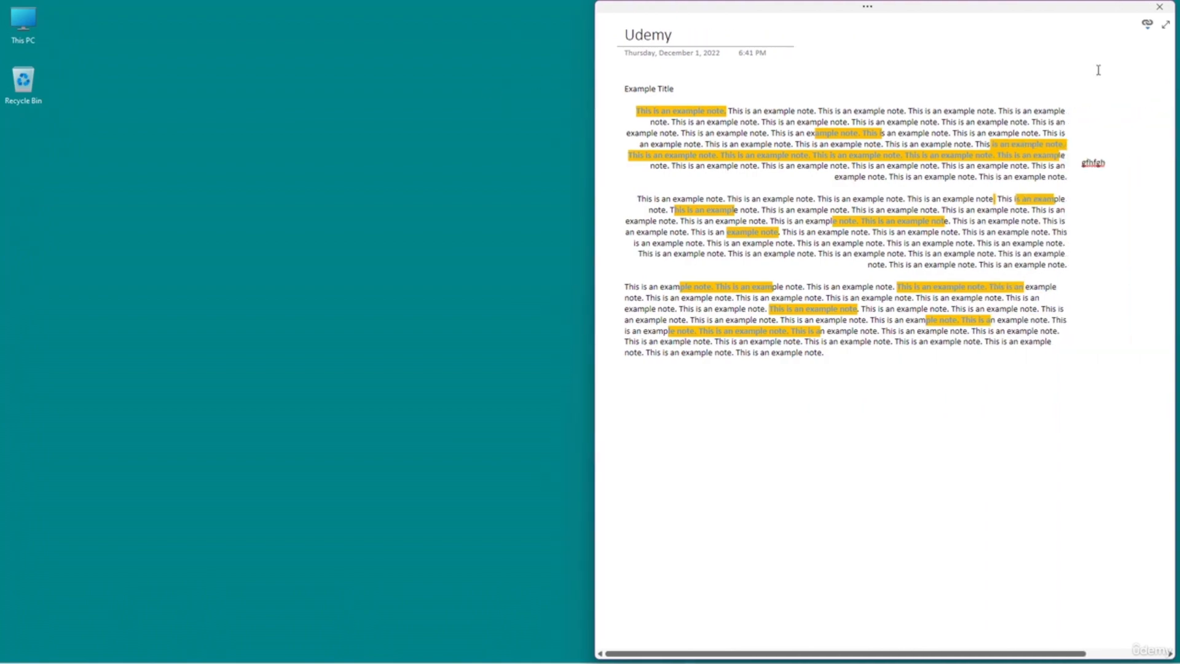
left_click(1164, 26)
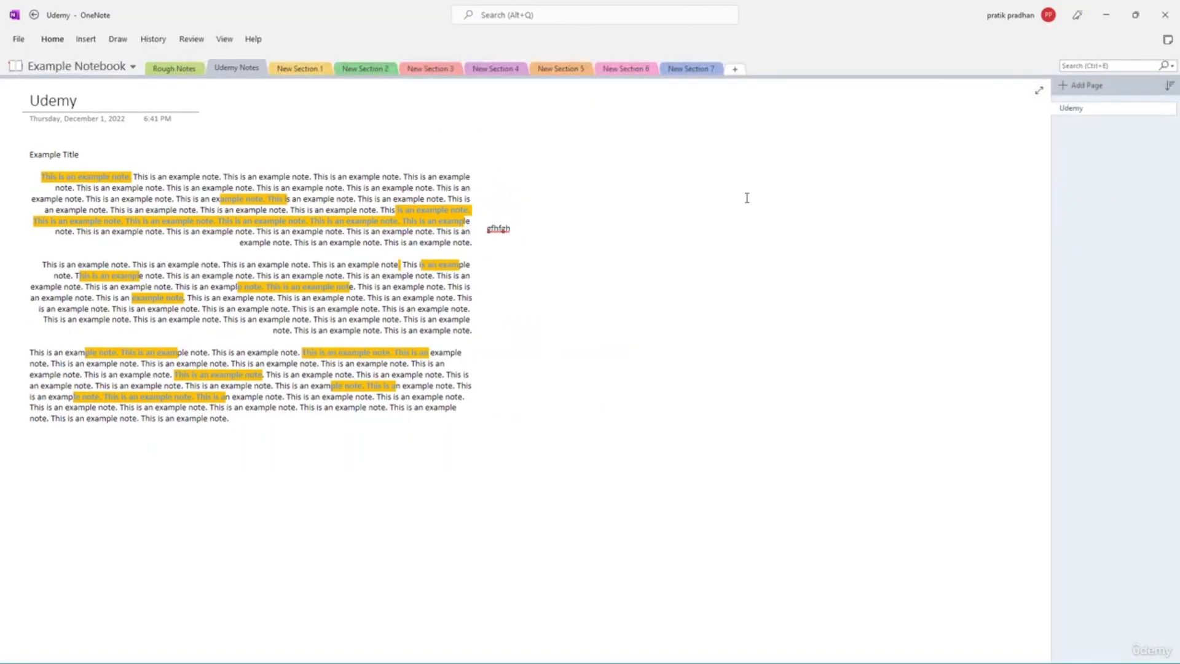
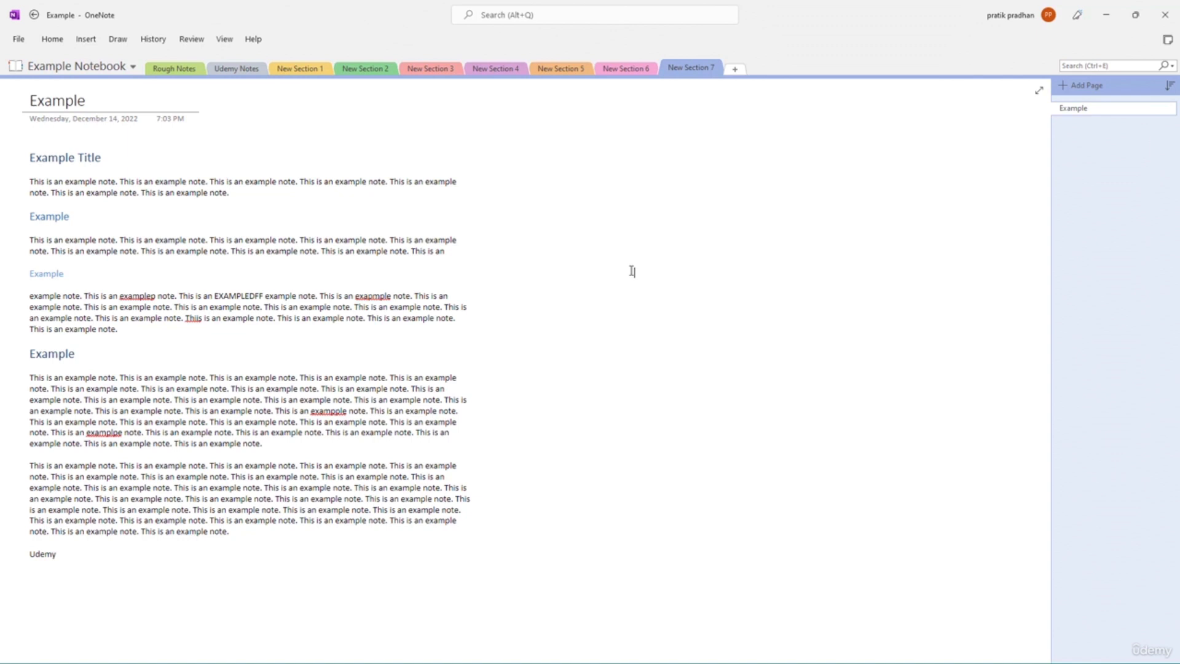
- Apply a pale yellow page color to the Example page in New Section 7
left_click(225, 40)
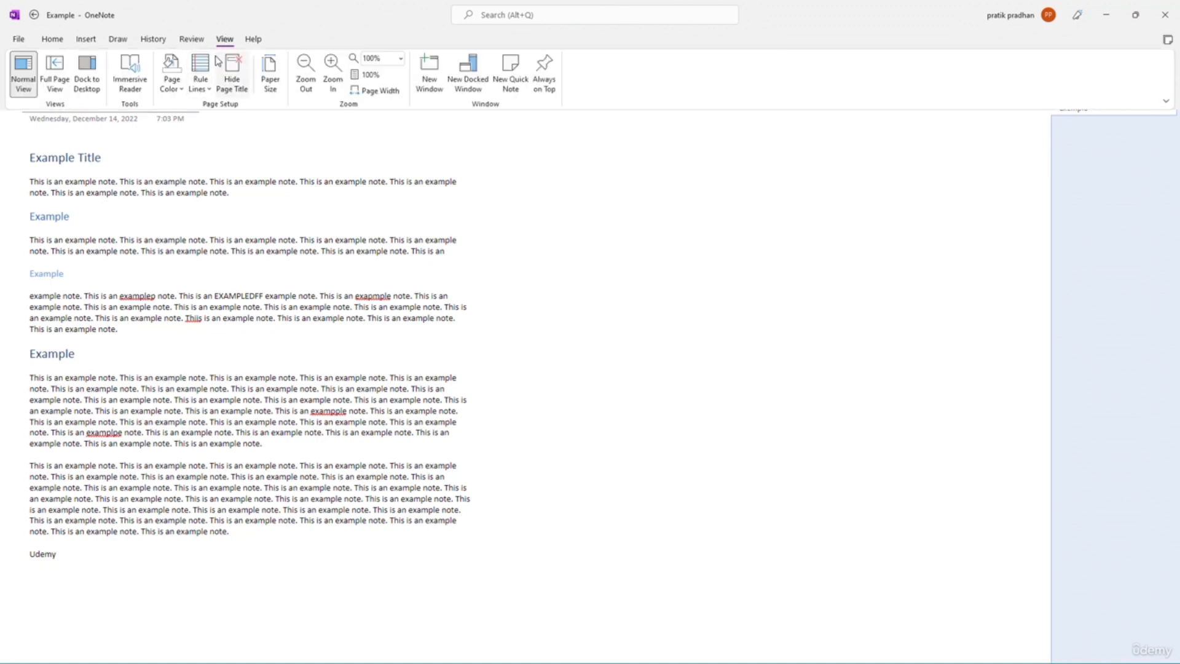
left_click(182, 93)
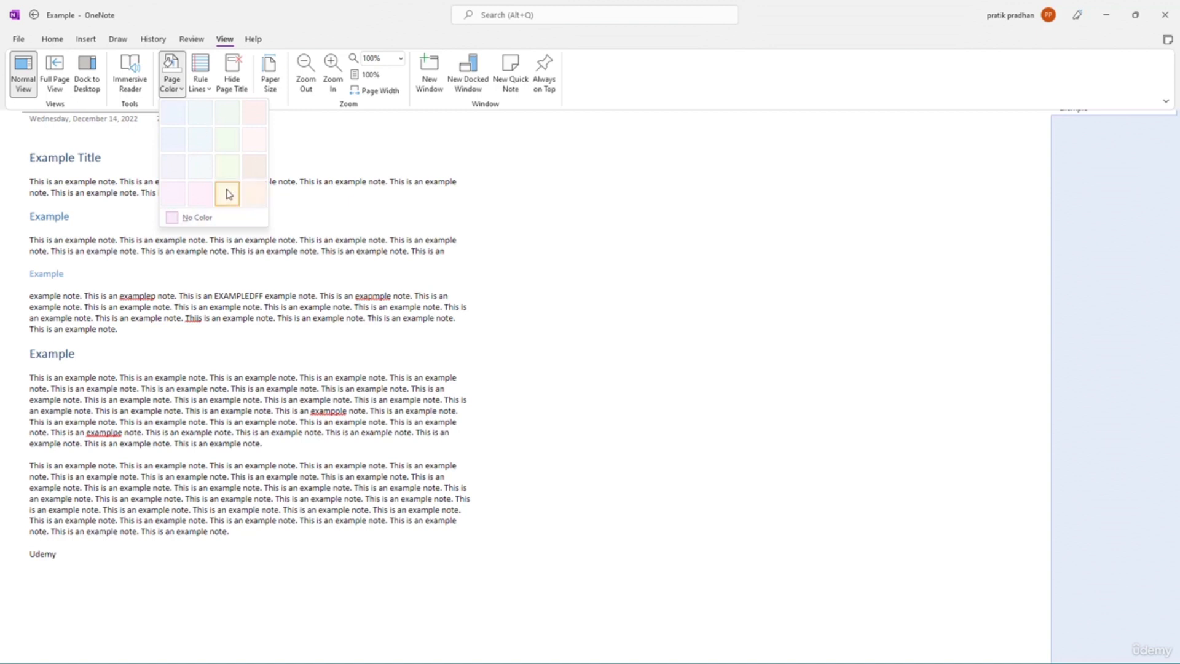
left_click(226, 195)
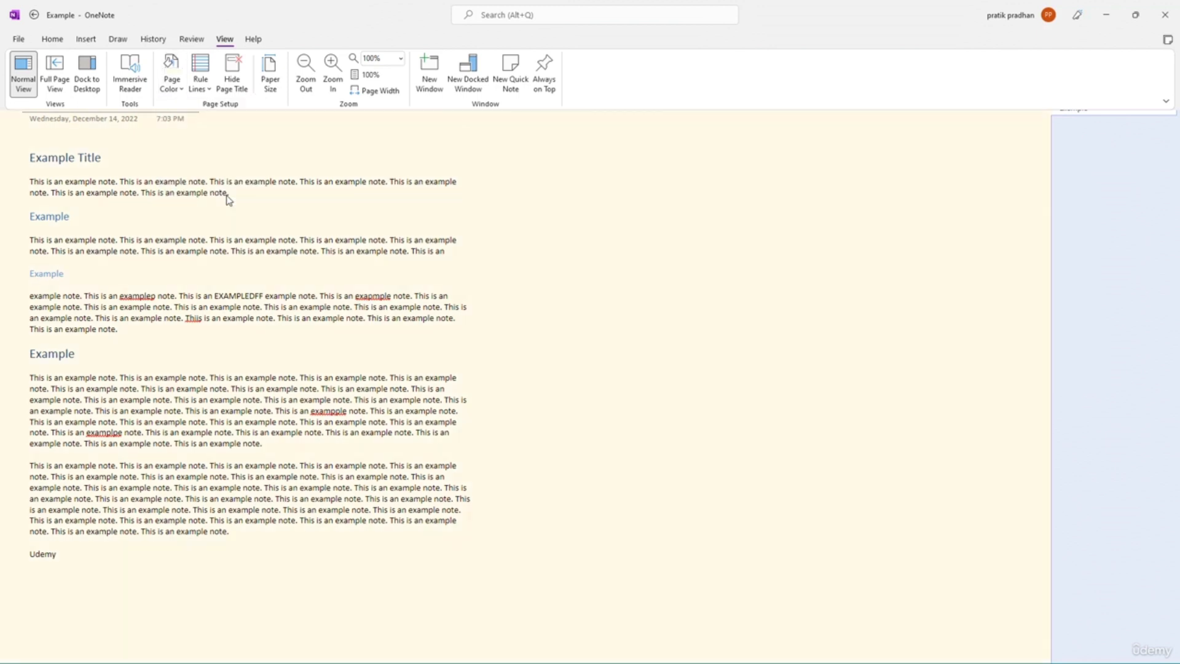
left_click(226, 196)
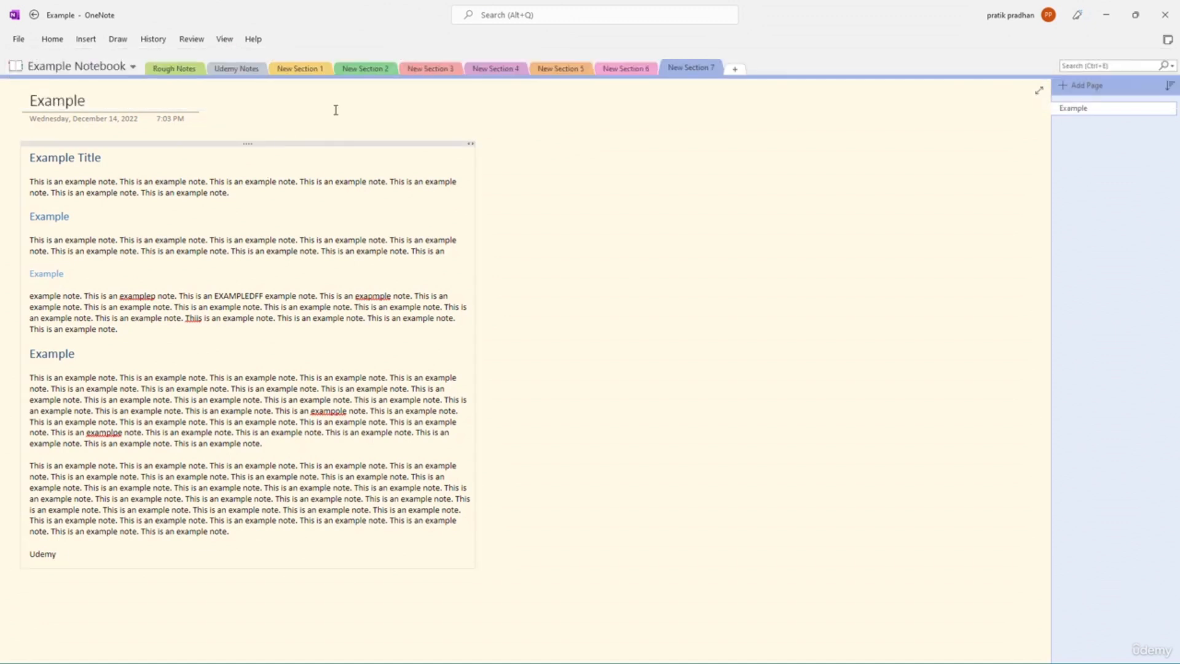
- Check the page backgrounds in New Section 5 and New Section 6, and return to New Section 7
left_click(567, 75)
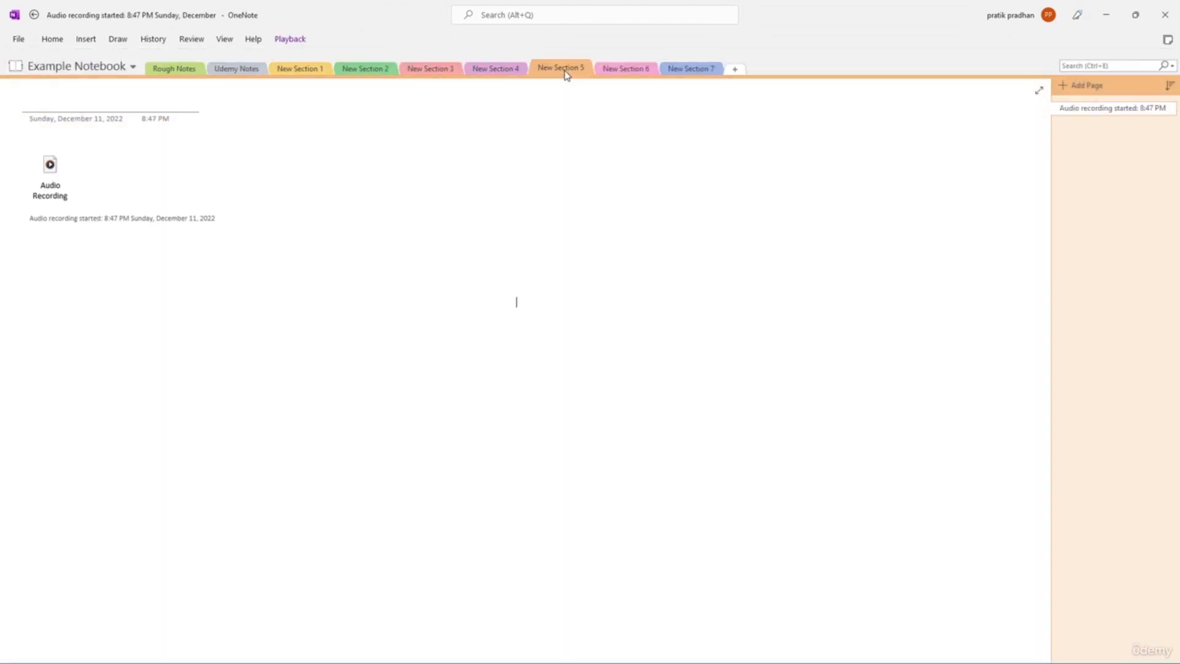
left_click(622, 73)
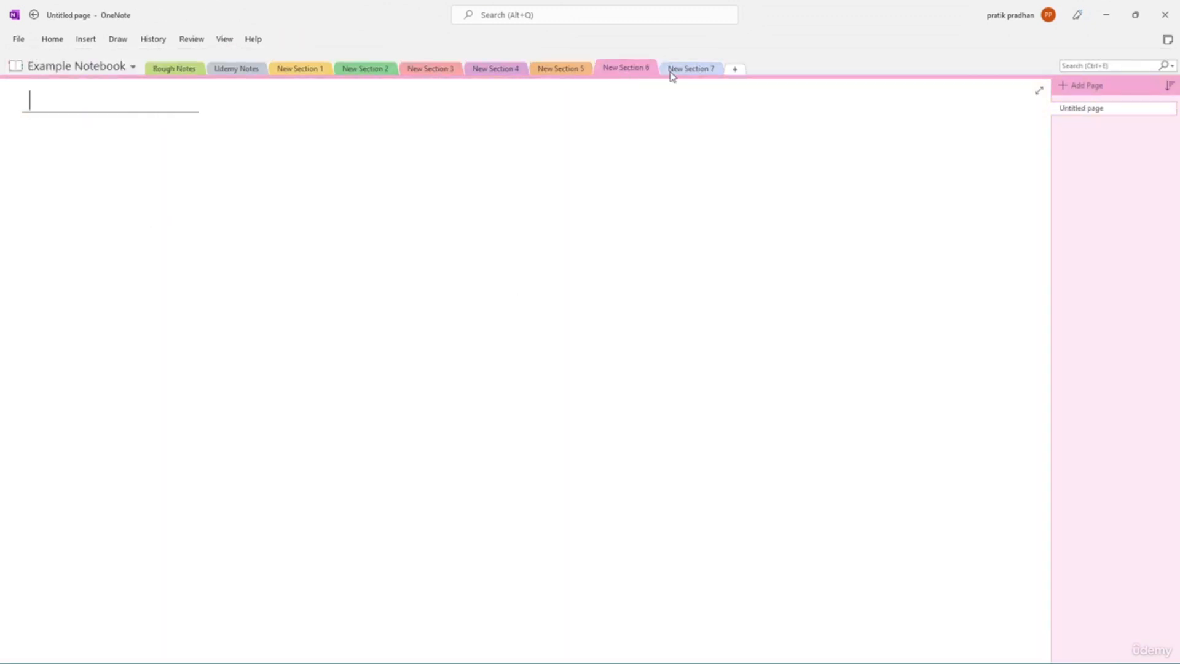
left_click(673, 72)
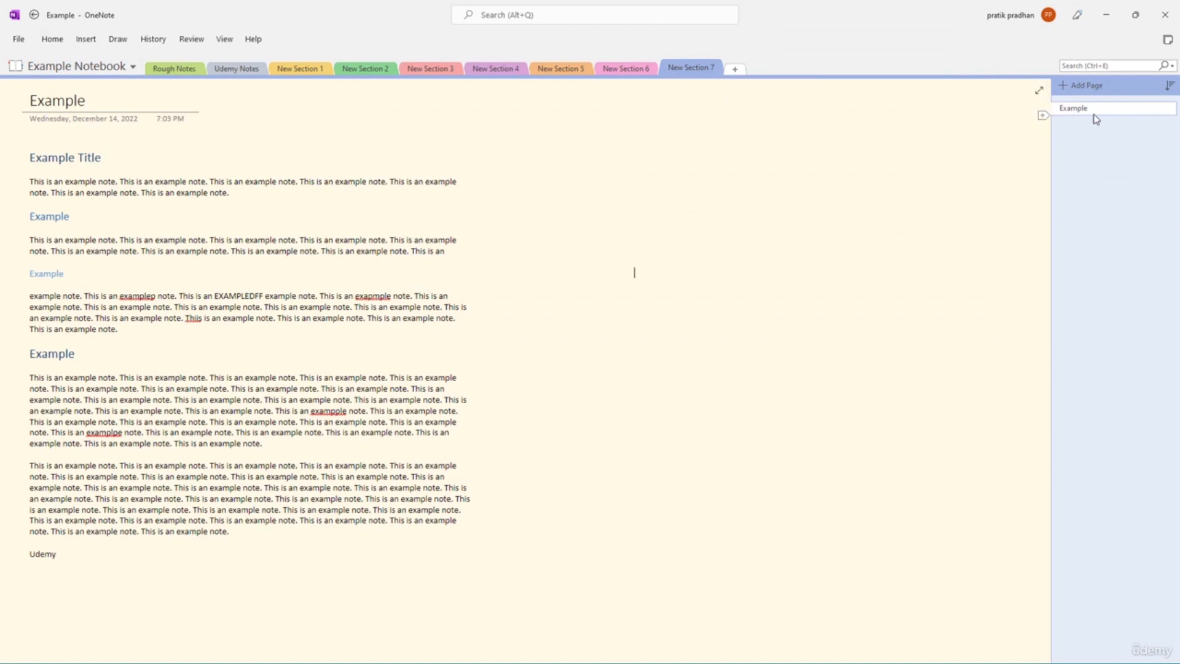
- Add an untitled page below Example in New Section 7 and compare the background colors of both pages
left_click(1045, 122)
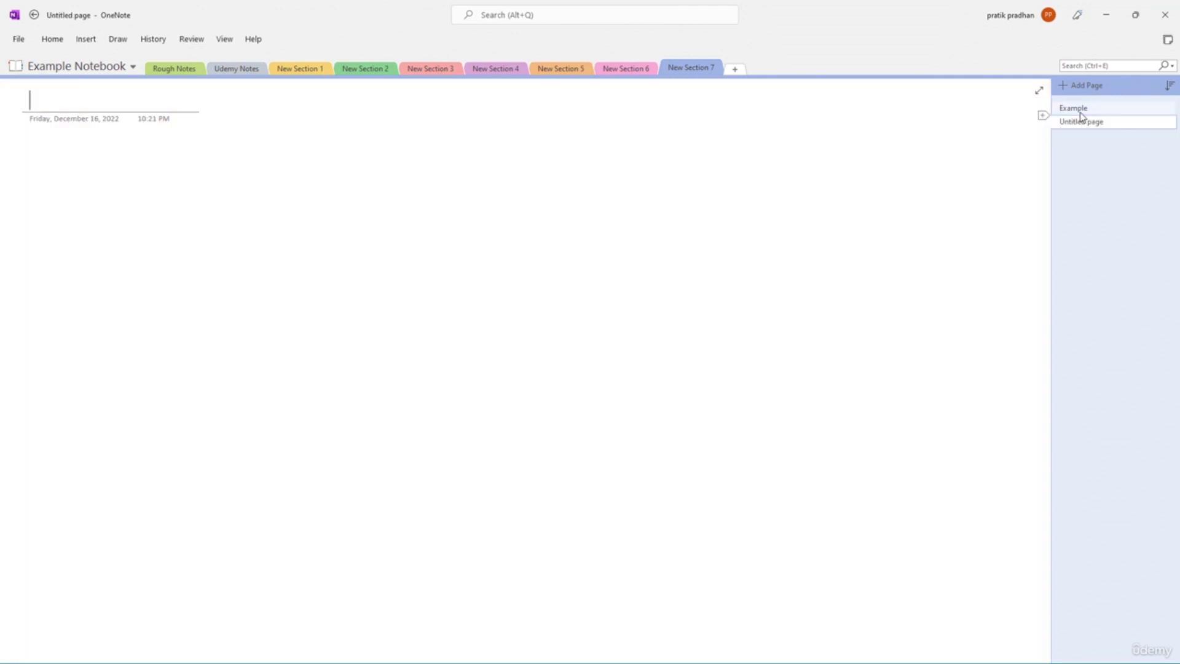
left_click(1080, 108)
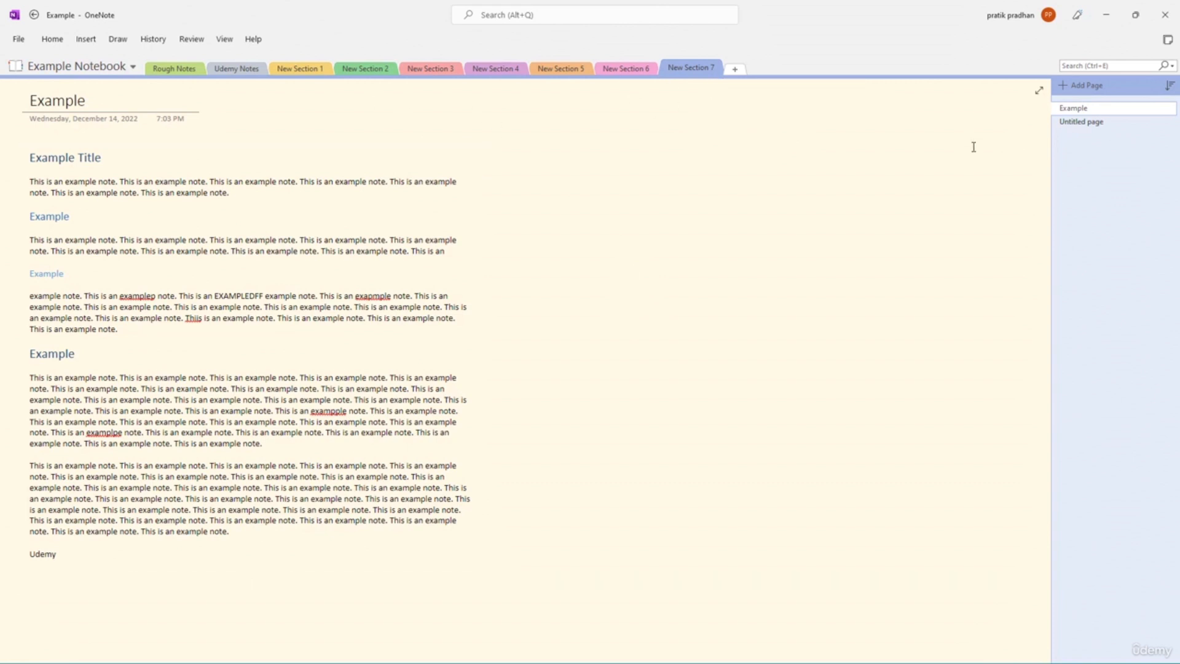
left_click(1079, 122)
left_click(1075, 109)
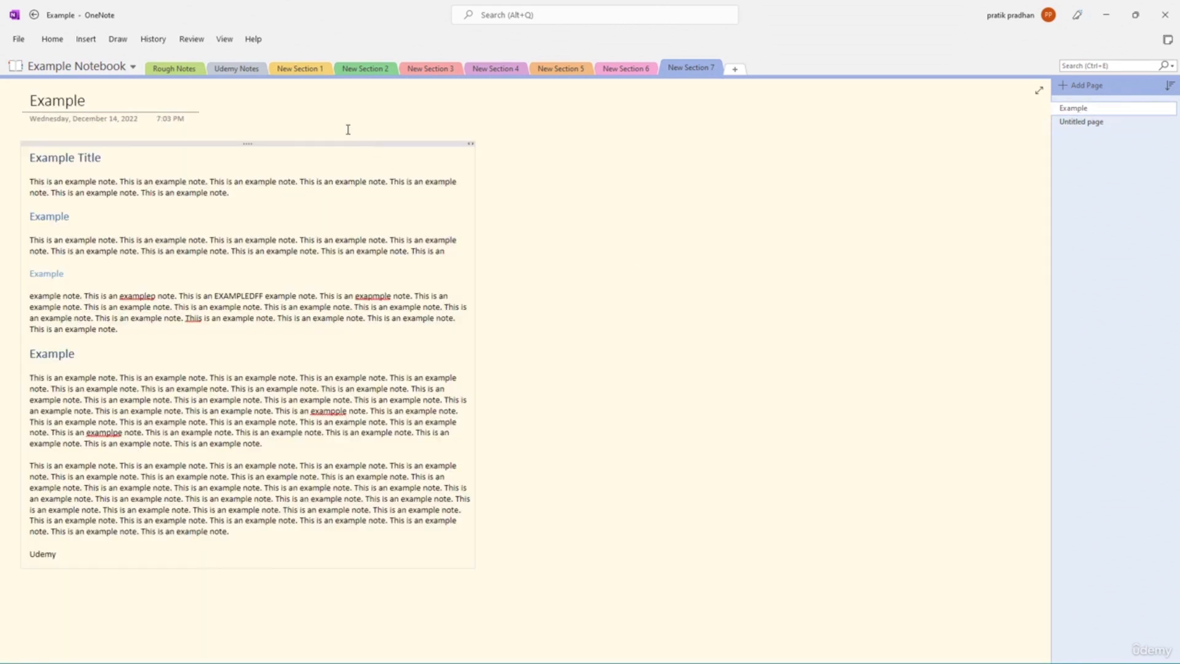
- Try a pale green color on the Example page, reset it to No Color, and apply pale green again
left_click(224, 40)
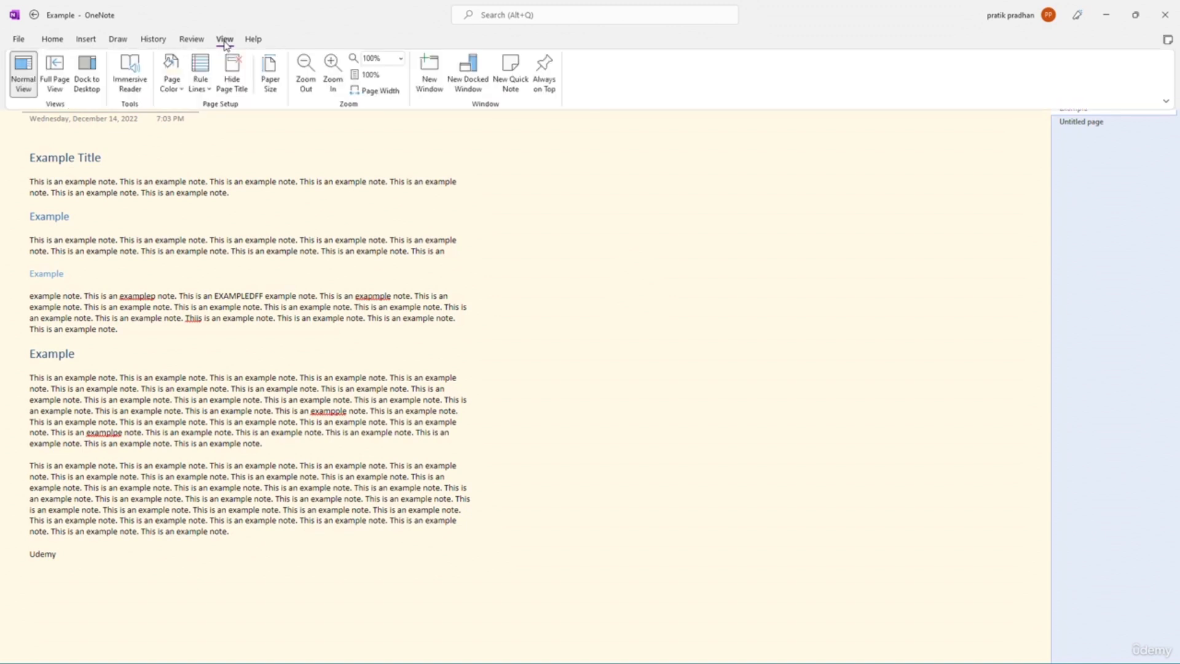
left_click(172, 77)
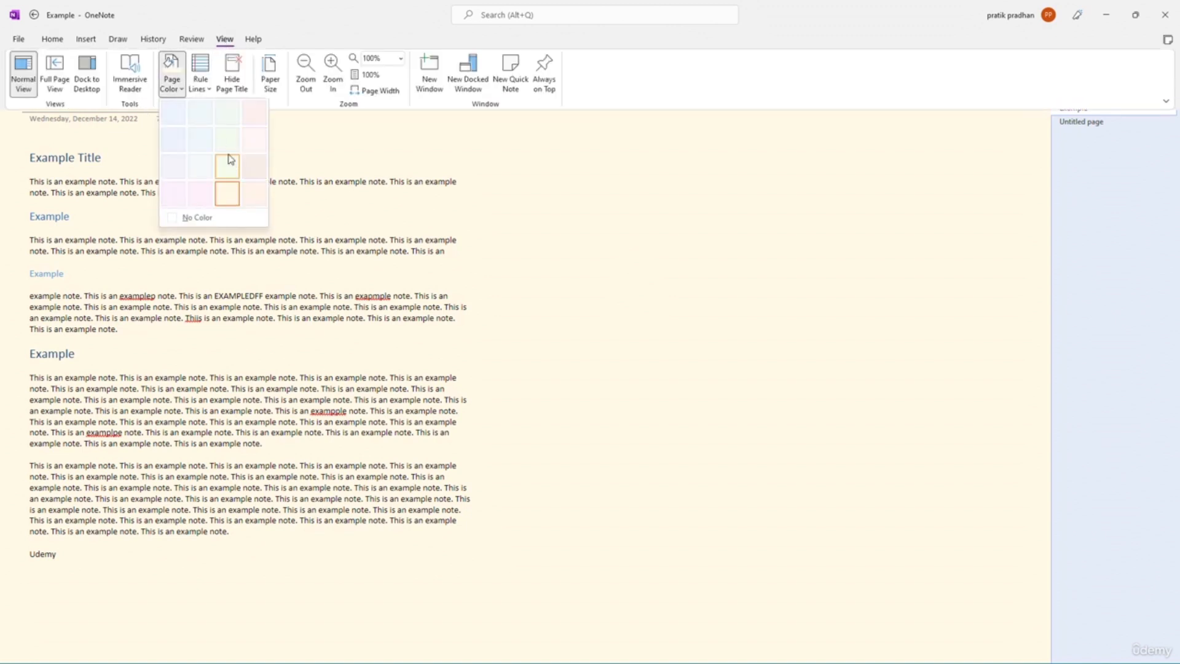
left_click(228, 143)
left_click(168, 91)
left_click(215, 216)
left_click(177, 85)
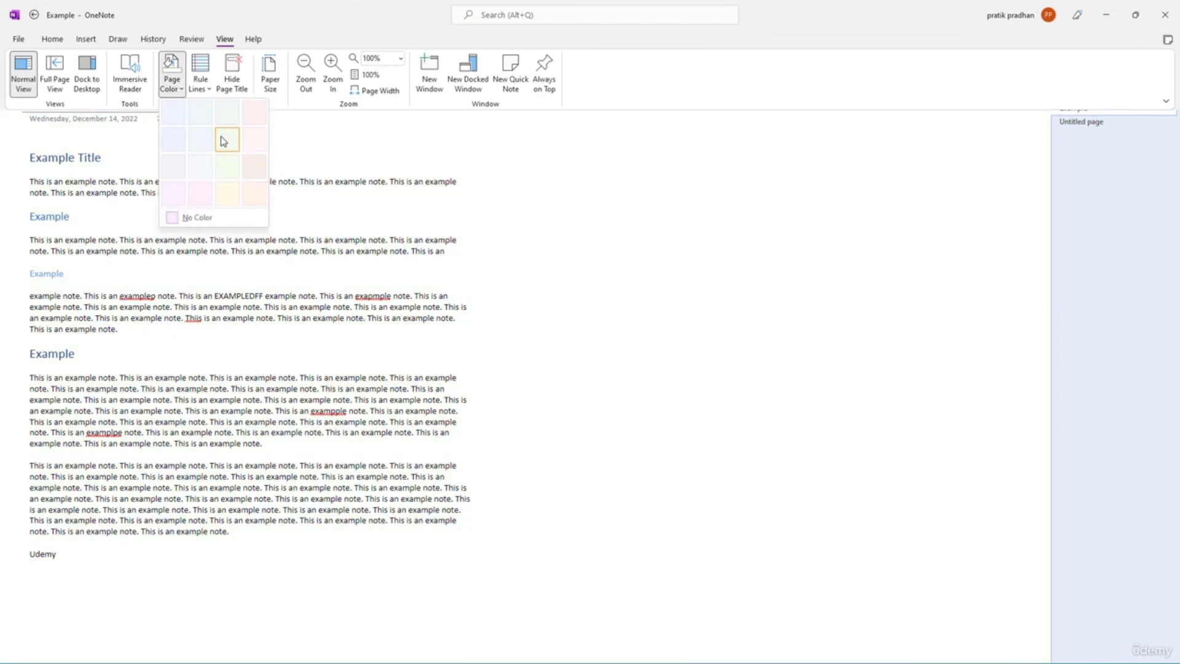
left_click(224, 142)
- Add the narrowest rule lines to the Example page and set its page color to pale yellow
left_click(200, 77)
left_click(240, 131)
left_click(172, 77)
left_click(228, 193)
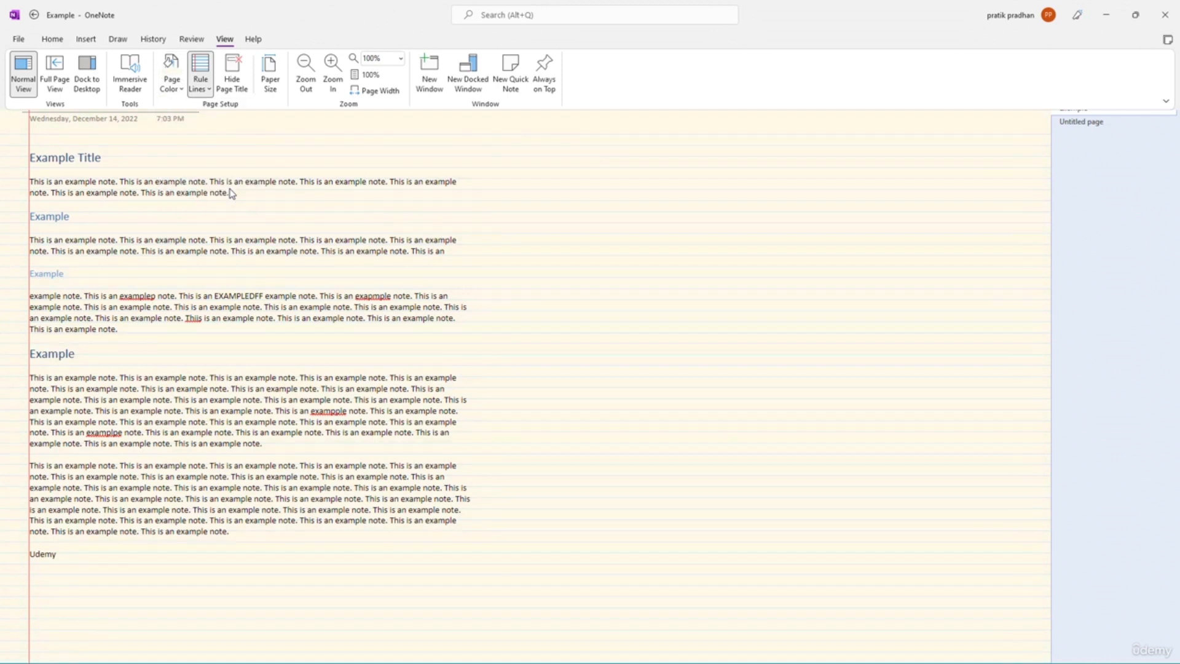
- Try the second and third rule line spacings on the Example page
left_click(202, 90)
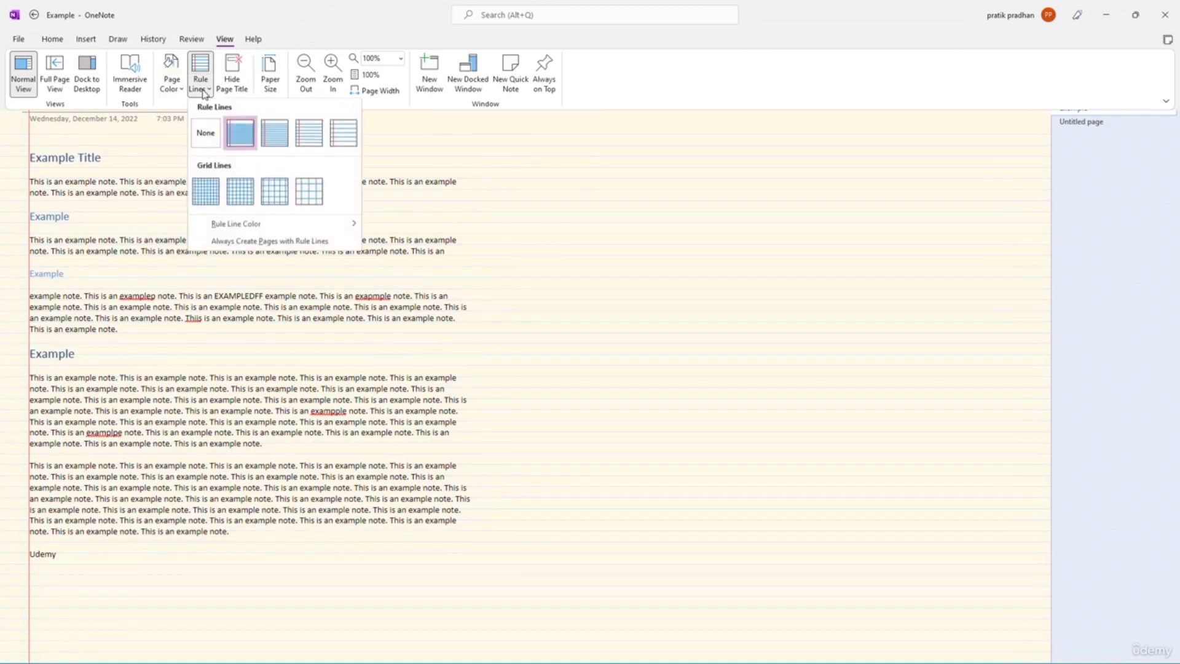
left_click(274, 139)
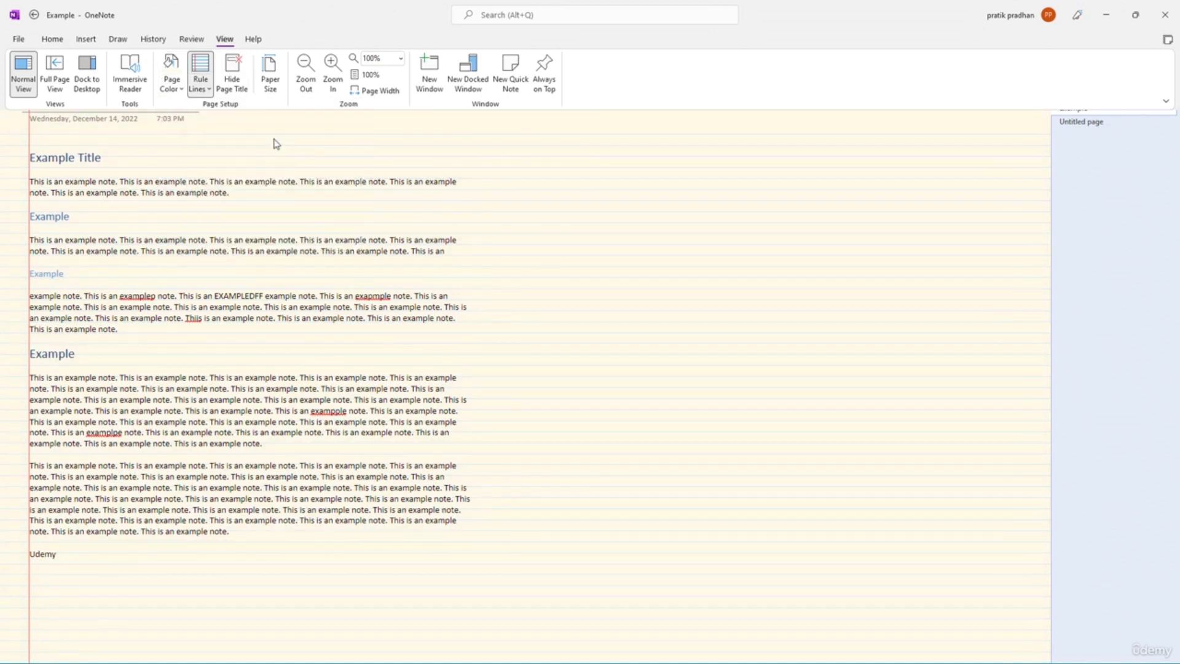
left_click(201, 84)
left_click(308, 131)
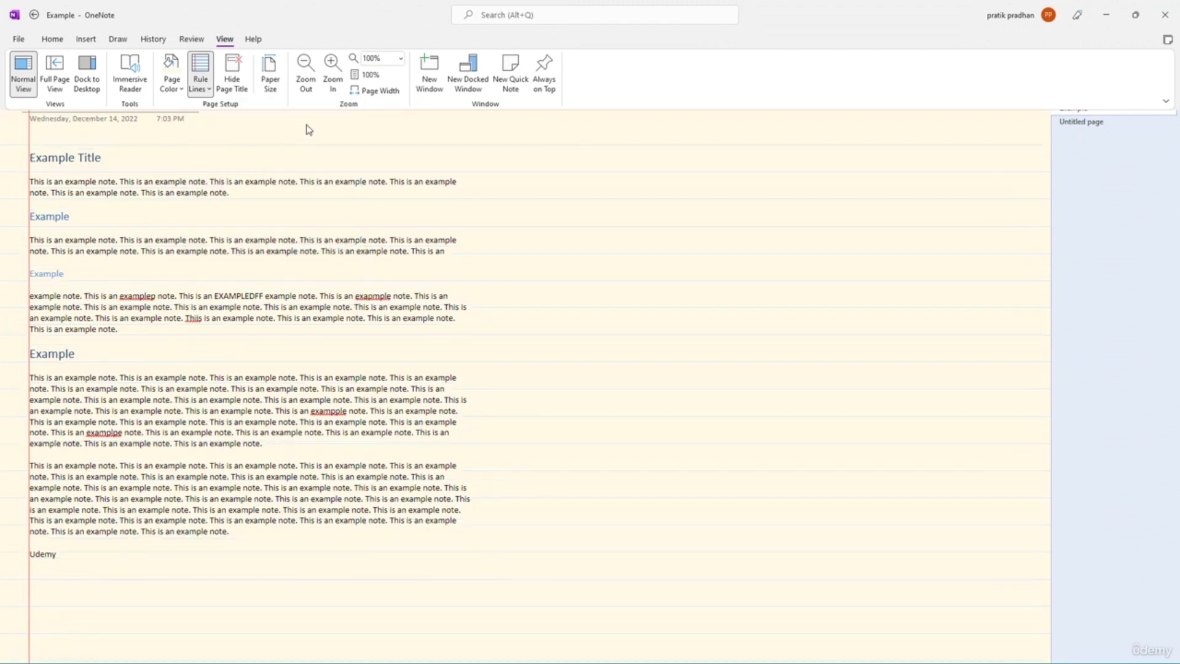
- Try the smallest and largest grid lines on the Example page, and reapply the narrowest rule lines
left_click(200, 86)
left_click(209, 195)
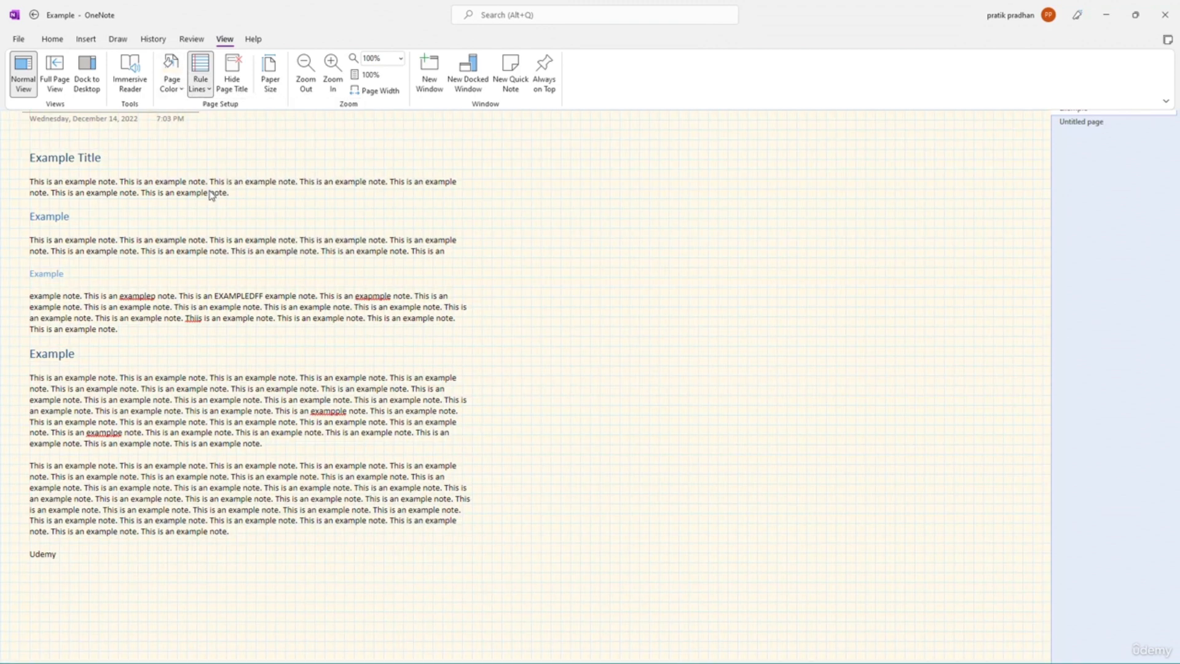
left_click(200, 81)
left_click(309, 192)
left_click(209, 92)
left_click(245, 132)
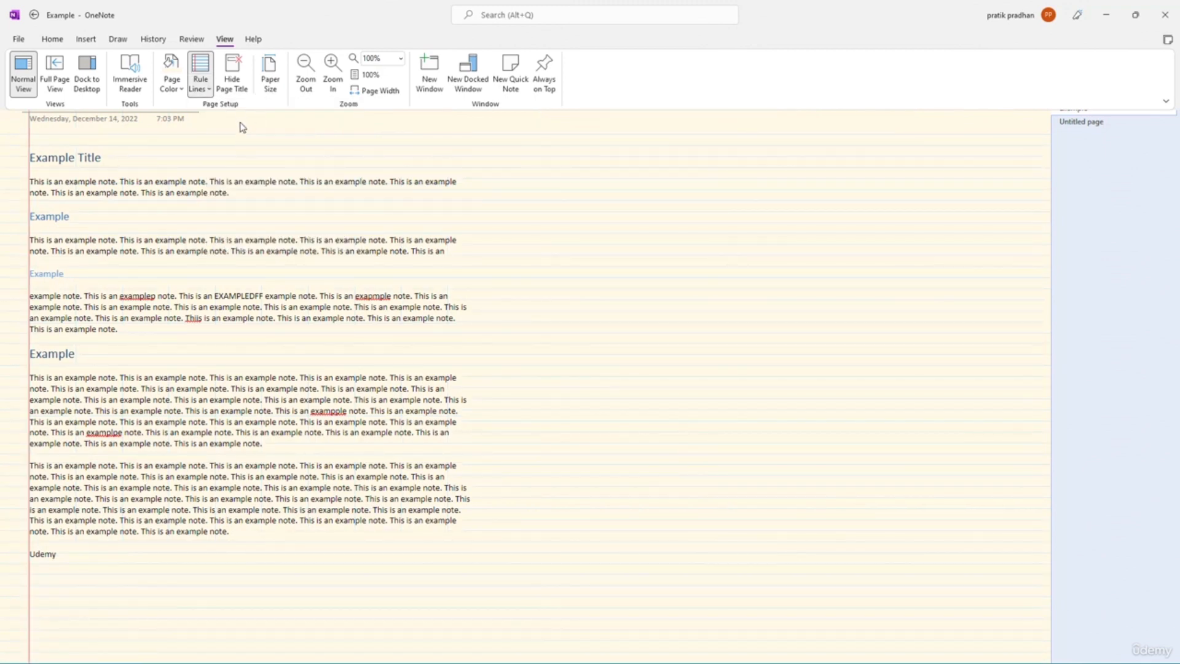
- Hide the Example page's title, agreeing to delete its title, date and time, and show the title area again
left_click(233, 78)
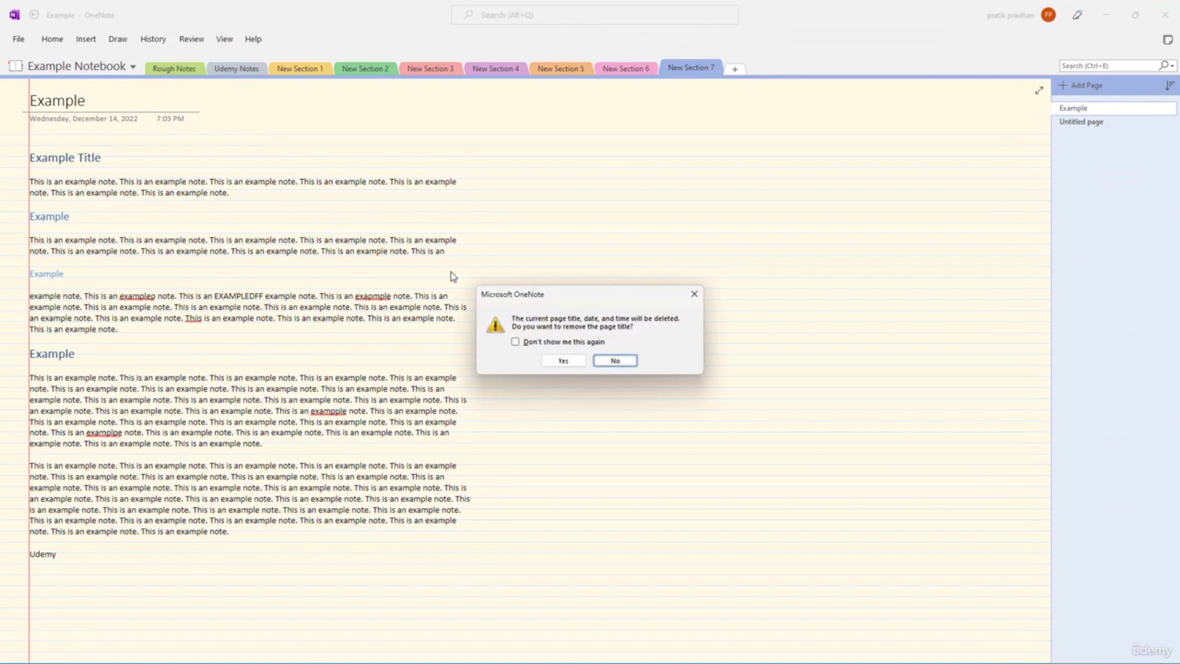
left_click(552, 361)
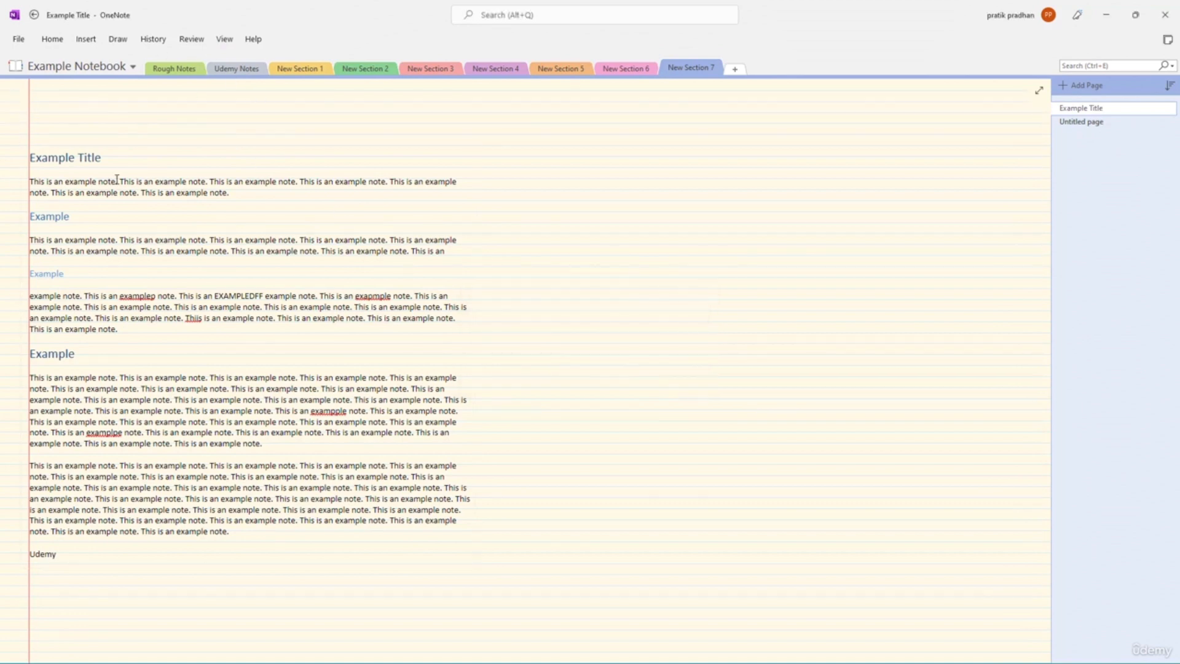
left_click(224, 38)
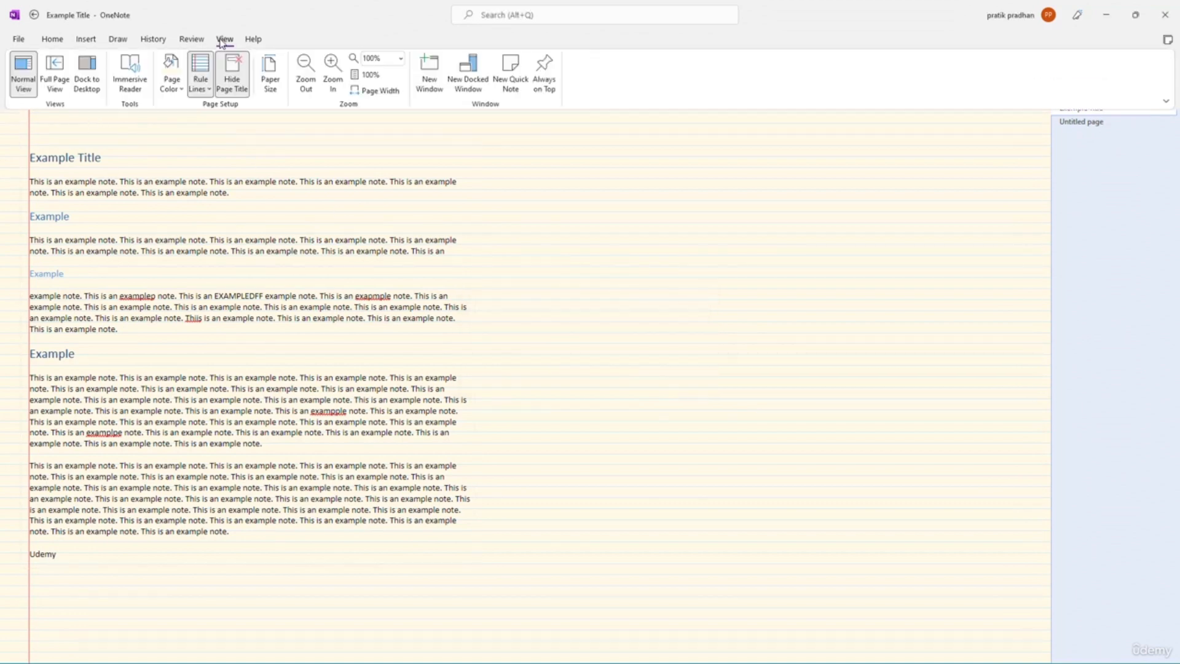
left_click(237, 98)
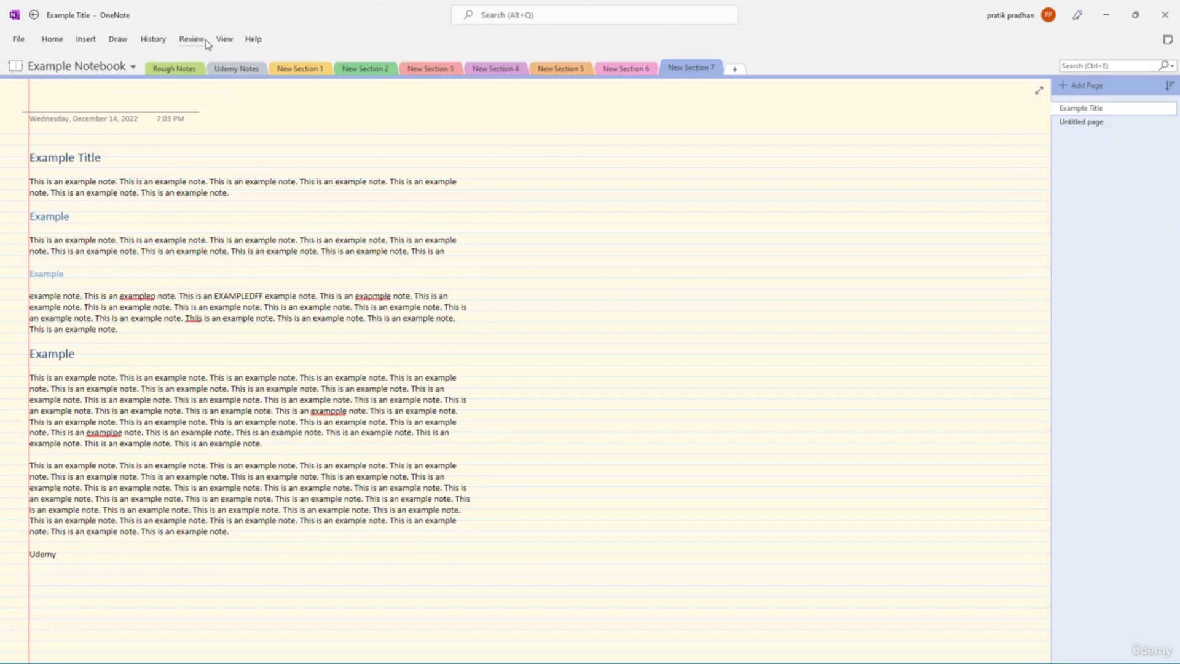
- Open the Paper Size settings and set the page to A3, and finally to A4
left_click(226, 40)
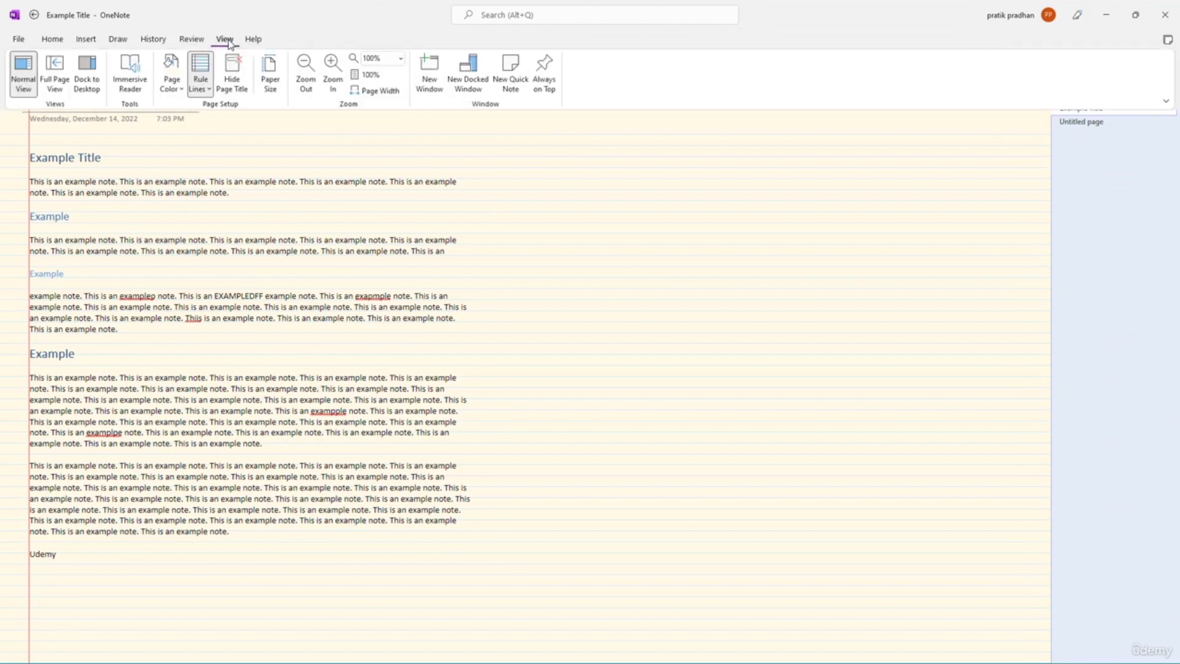
left_click(278, 92)
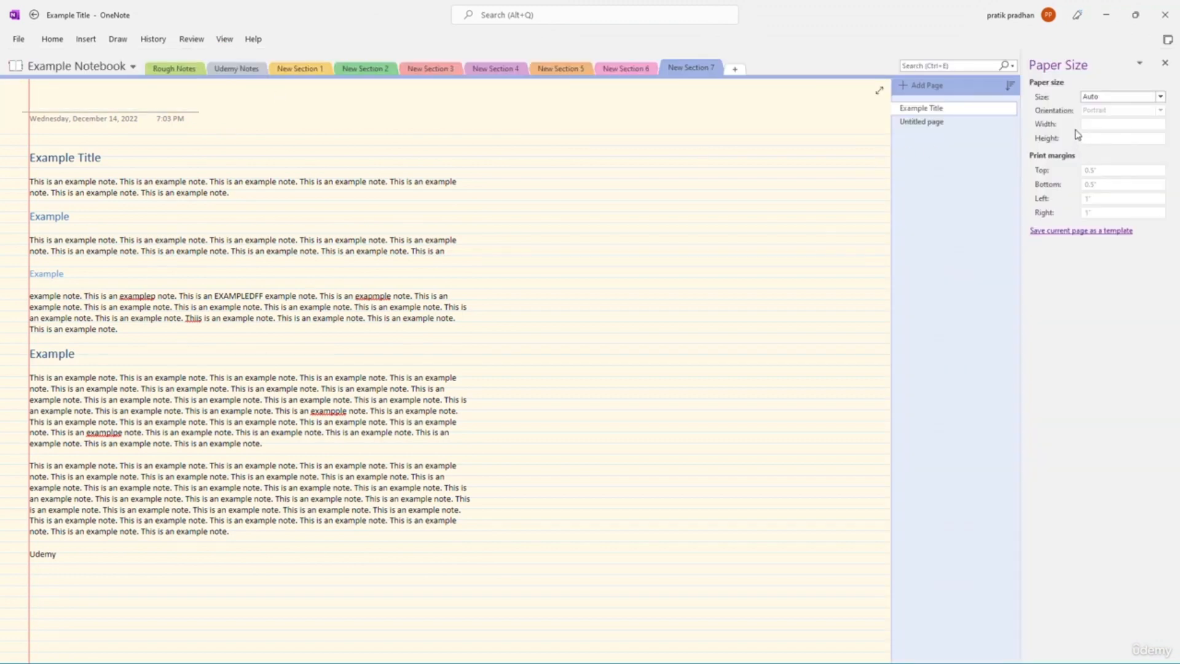
left_click(1161, 98)
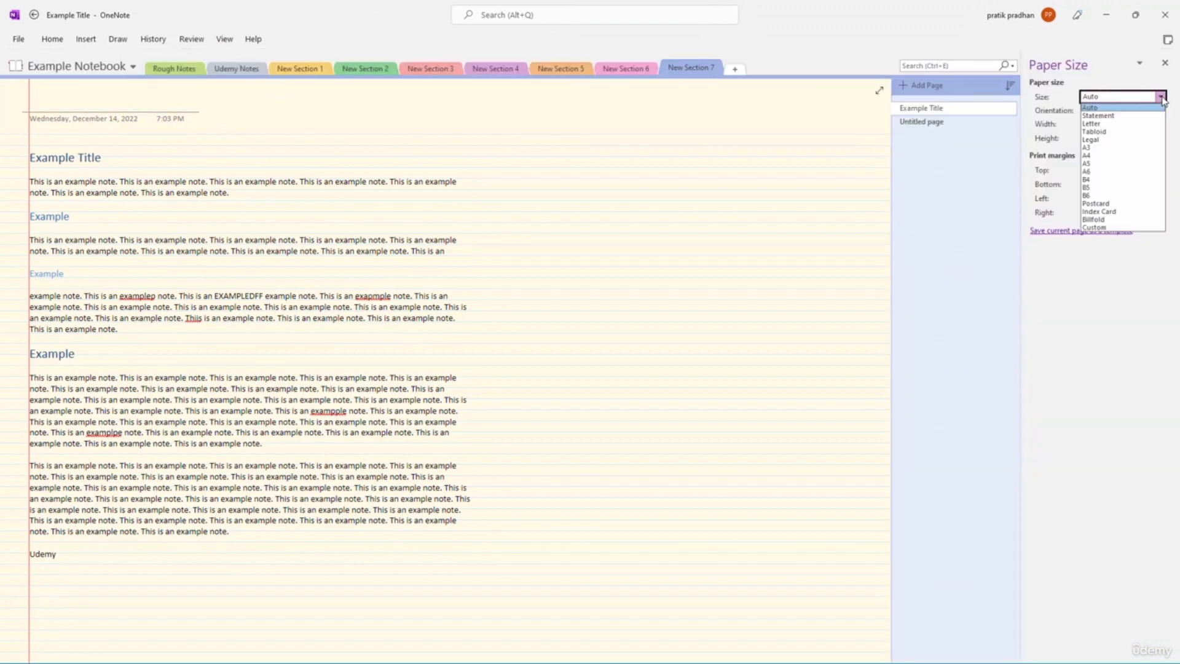
left_click(1137, 148)
left_click(1158, 101)
left_click(1125, 161)
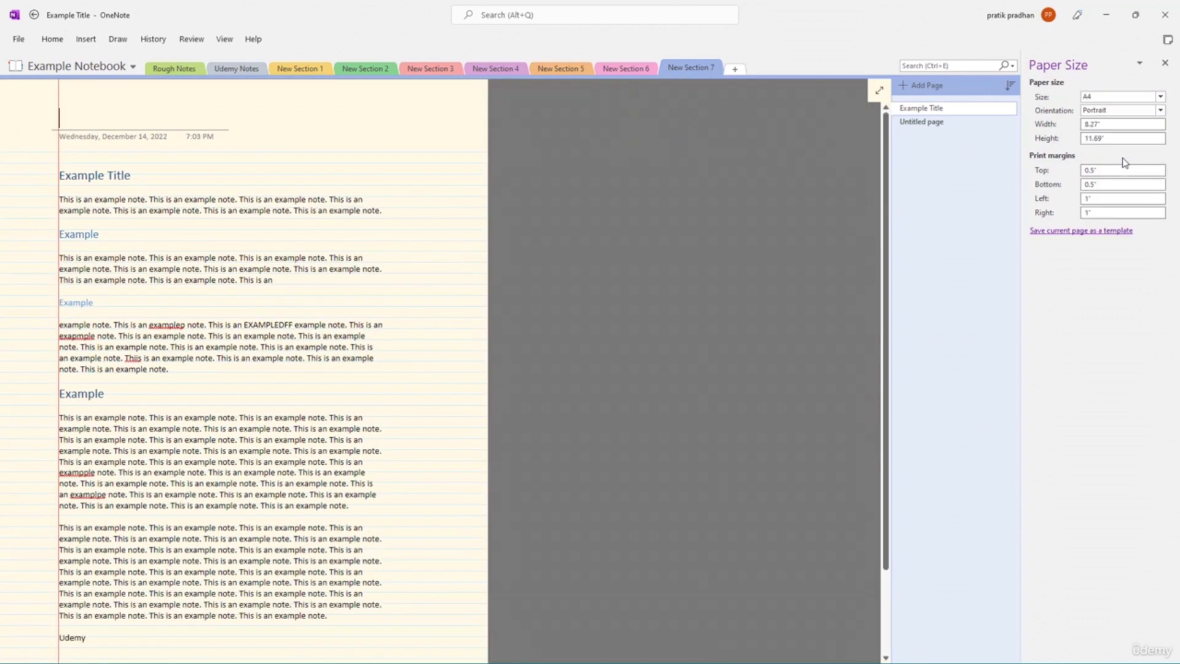
scroll(559, 237, "down", 3)
scroll(560, 239, "up", 3)
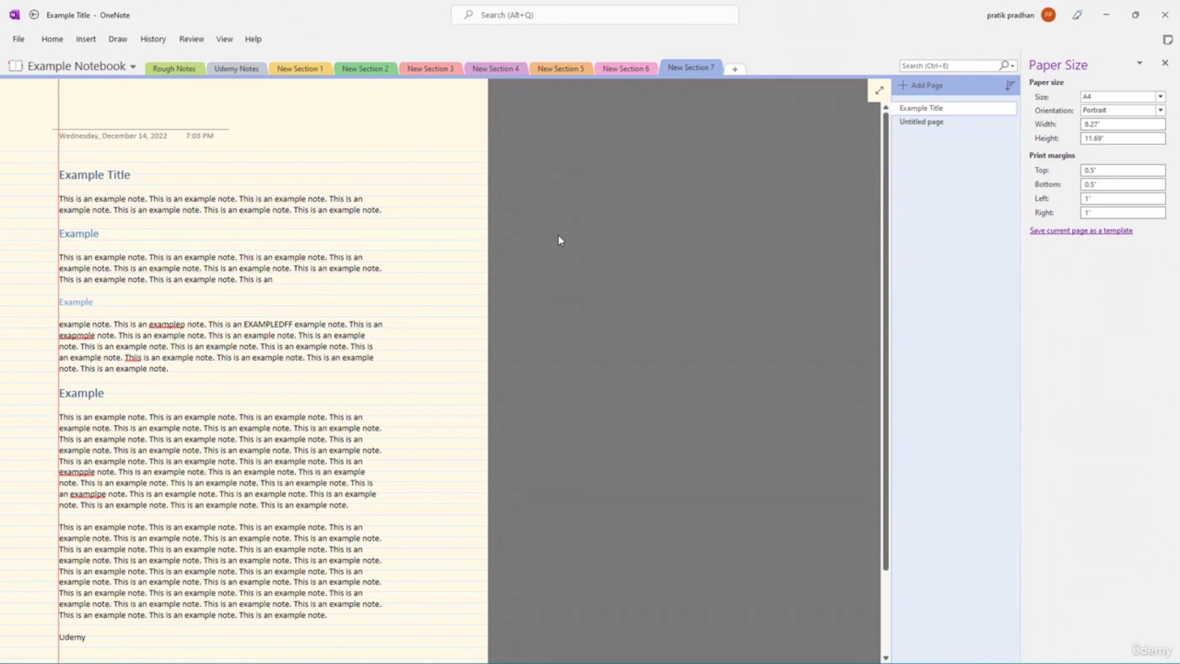
scroll(558, 235, "down", 3)
scroll(558, 235, "up", 3)
scroll(374, 371, "down", 3)
scroll(374, 371, "up", 3)
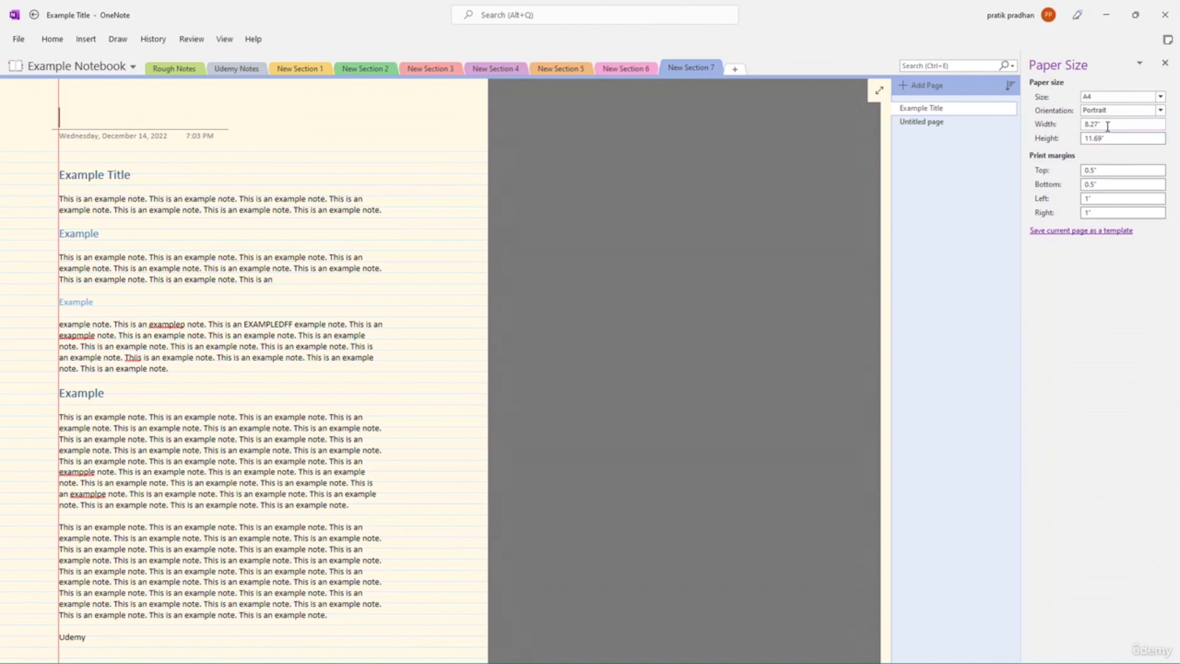
- Try the Landscape orientation for the Example Title page and return it to Portrait
left_click(1161, 111)
left_click(1152, 130)
left_click(1161, 112)
left_click(1151, 130)
left_click(1160, 112)
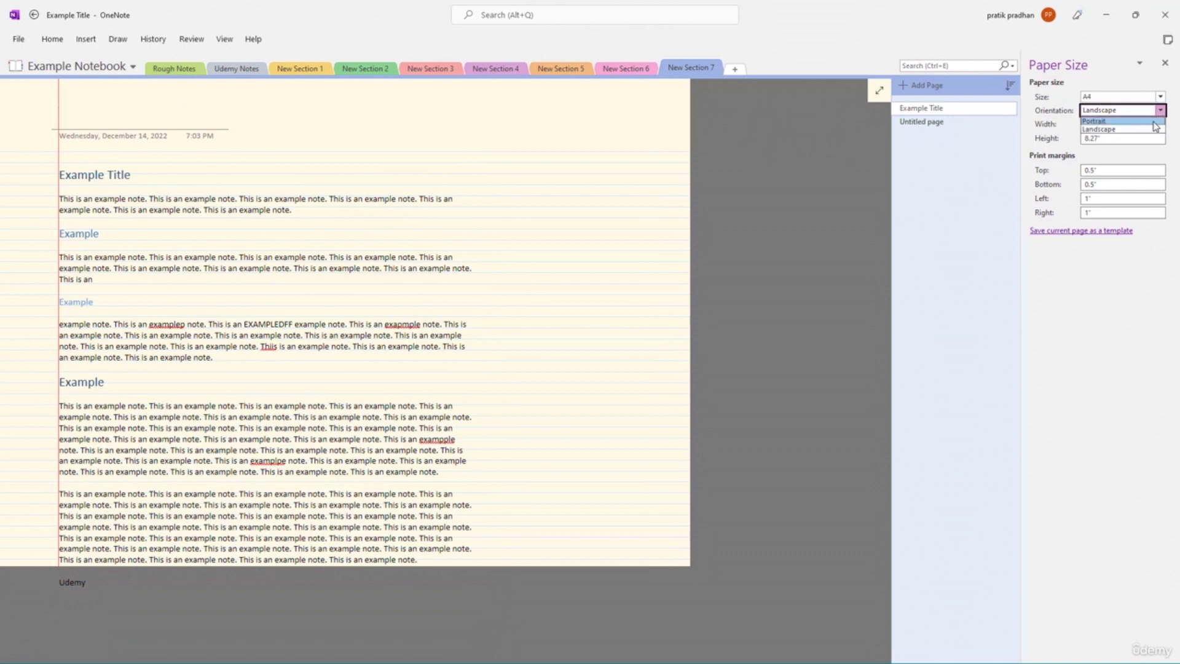
left_click(1149, 121)
- Give the Example Title page a custom paper size, 7" wide and 12" high
type("7")
key("Tab")
type("12")
- Set the Example Title page's top, bottom and left print margins to 2" each
left_click(1100, 170)
left_click_drag(1127, 169, 1077, 169)
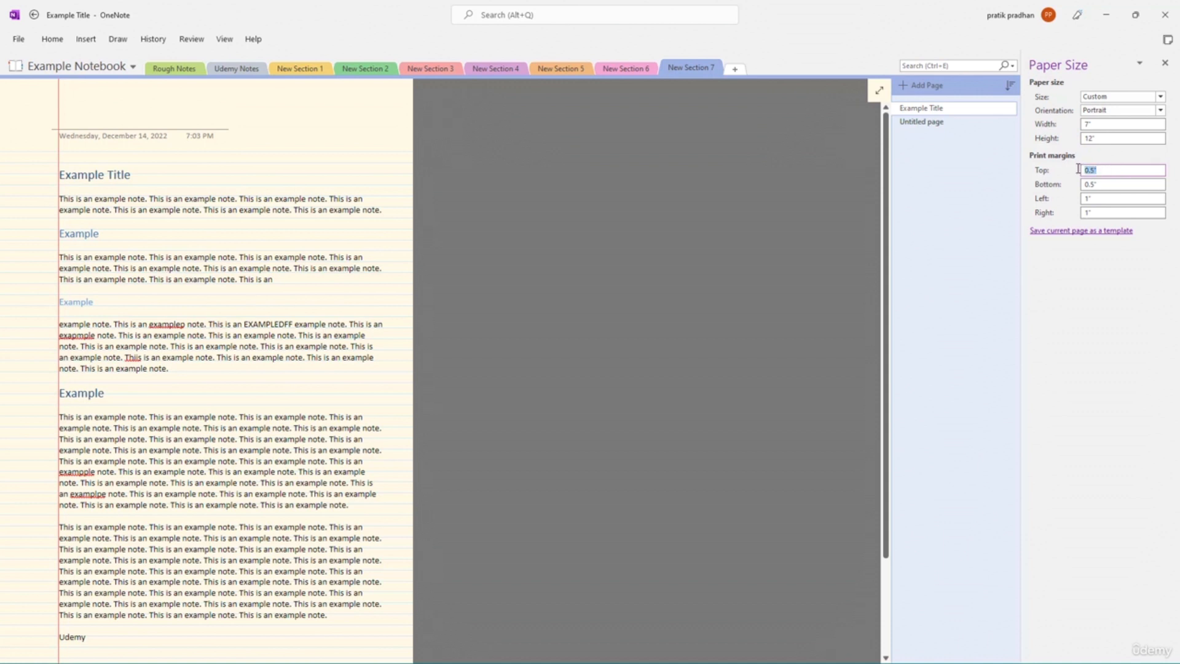
type("2")
left_click(1108, 183)
left_click_drag(1104, 184, 1084, 200)
type("2")
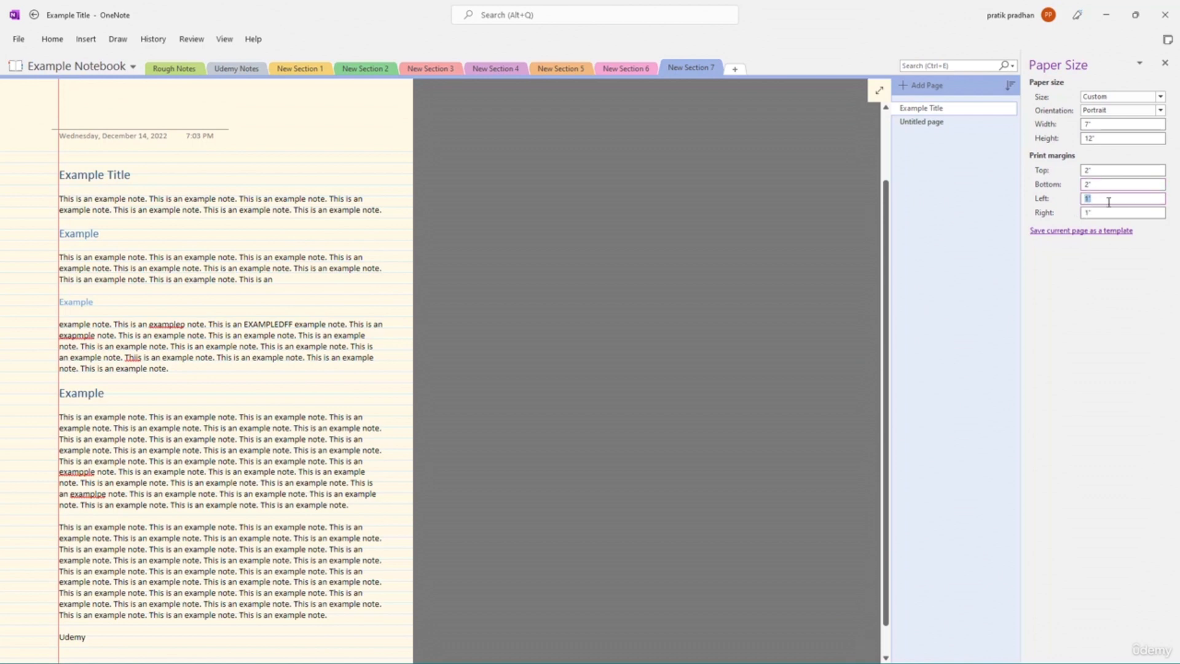
type("2")
left_click(1111, 212)
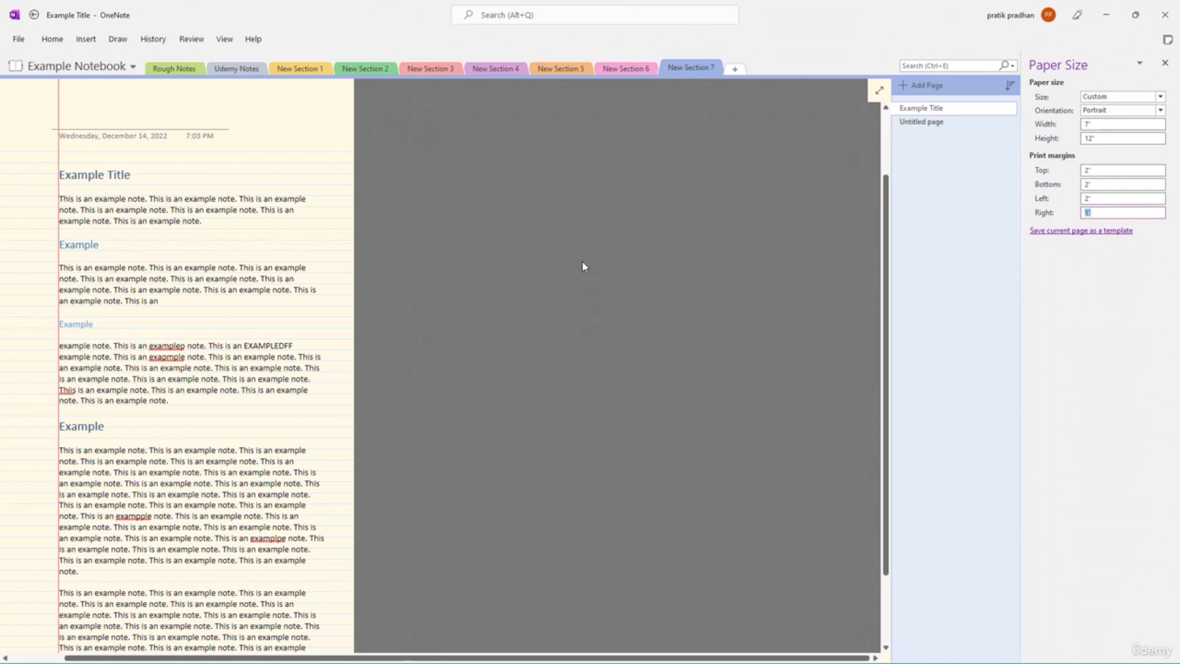
scroll(628, 274, "down", 2)
scroll(626, 272, "up", 3)
scroll(627, 272, "down", 3)
scroll(626, 273, "up", 3)
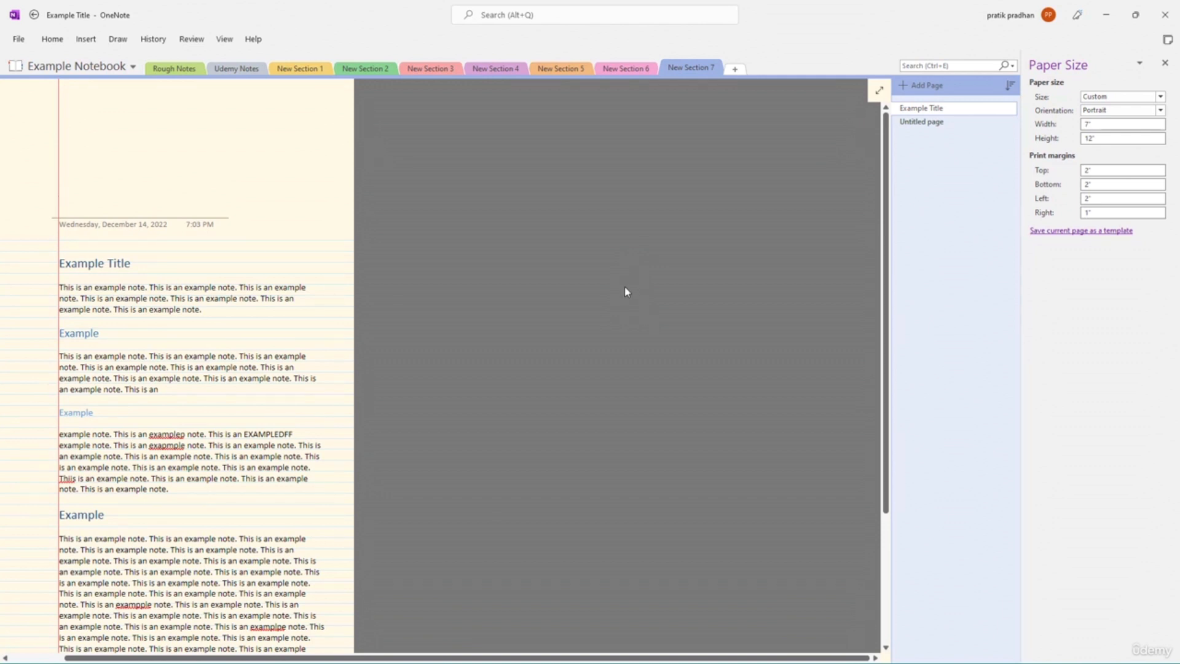
scroll(554, 275, "down", 3)
scroll(627, 272, "up", 3)
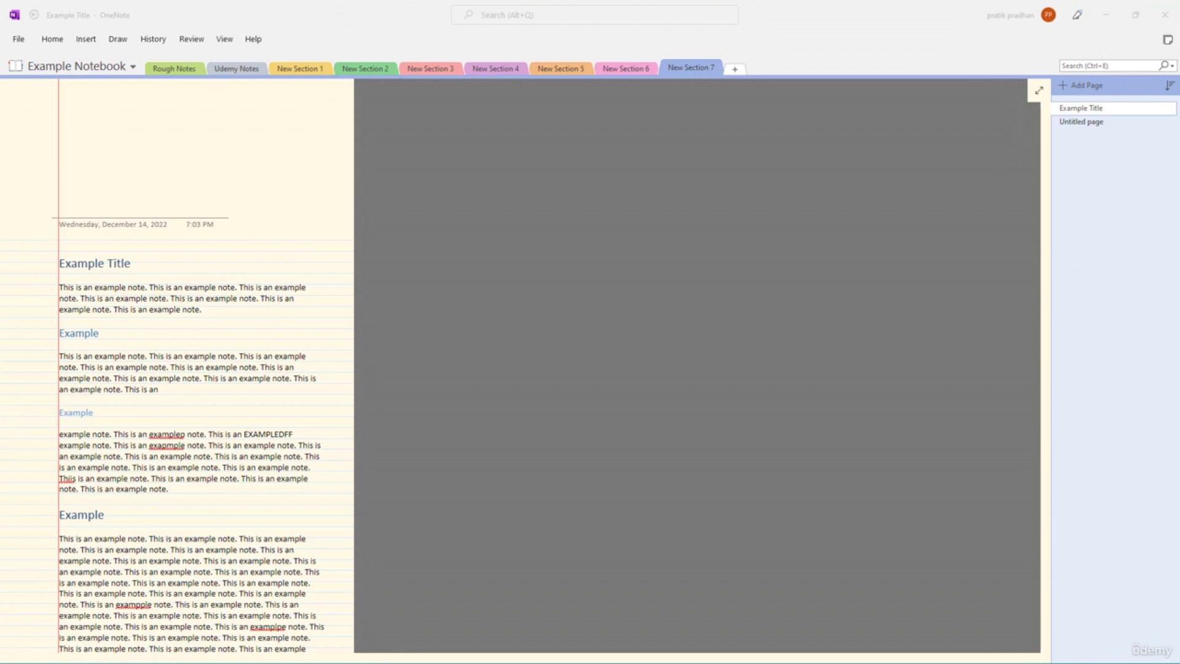
- Switch to the blank Word document Doc1.docx and enter "ghgfhgffhf" as sample text
left_click_drag(1179, 340, 415, 116)
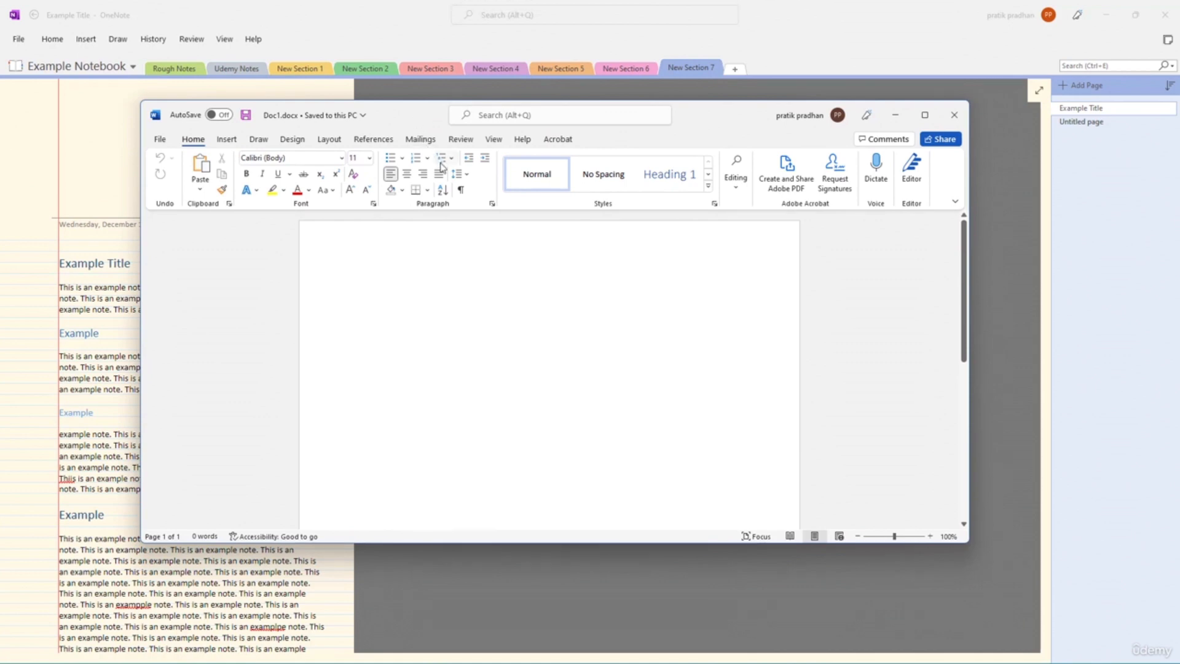
type("ghgfhgffhf")
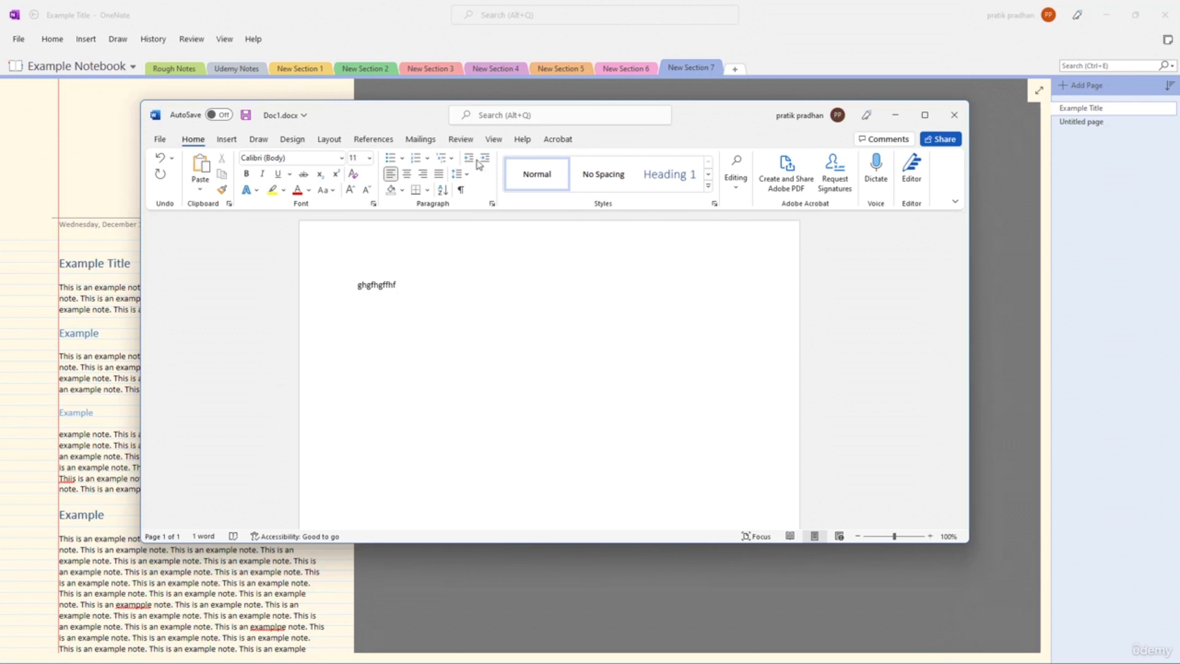
- Start Linked Notes for the Word document and choose the Quick Notes section of the Quick Notes notebook as their location
left_click(469, 141)
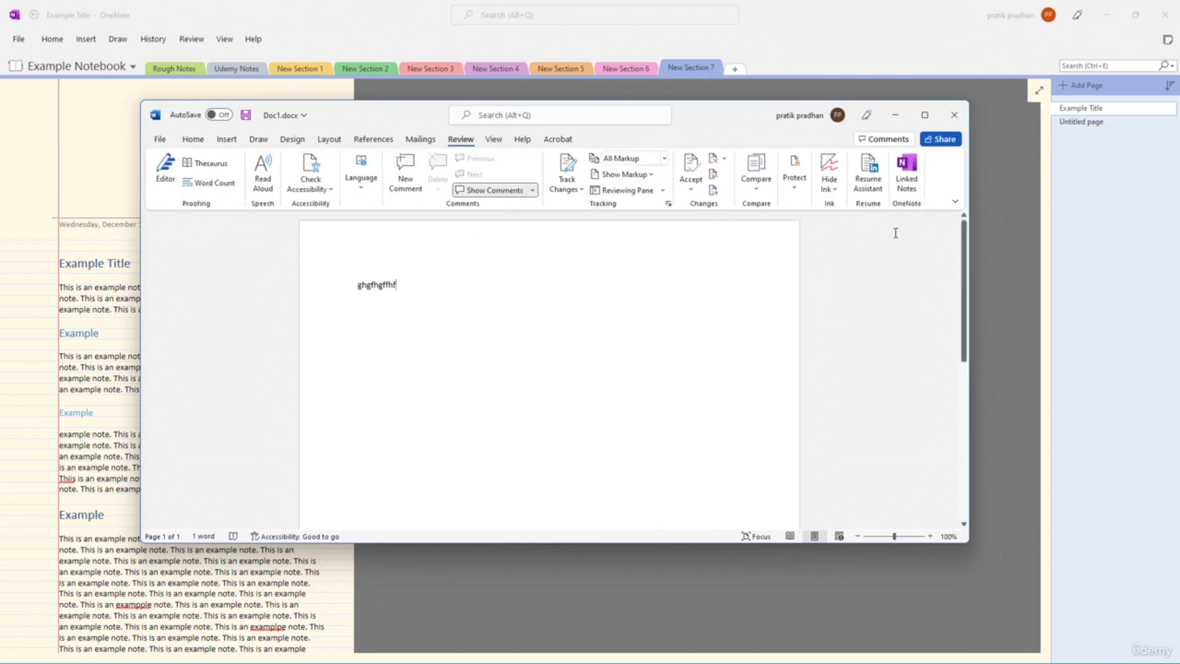
left_click(919, 177)
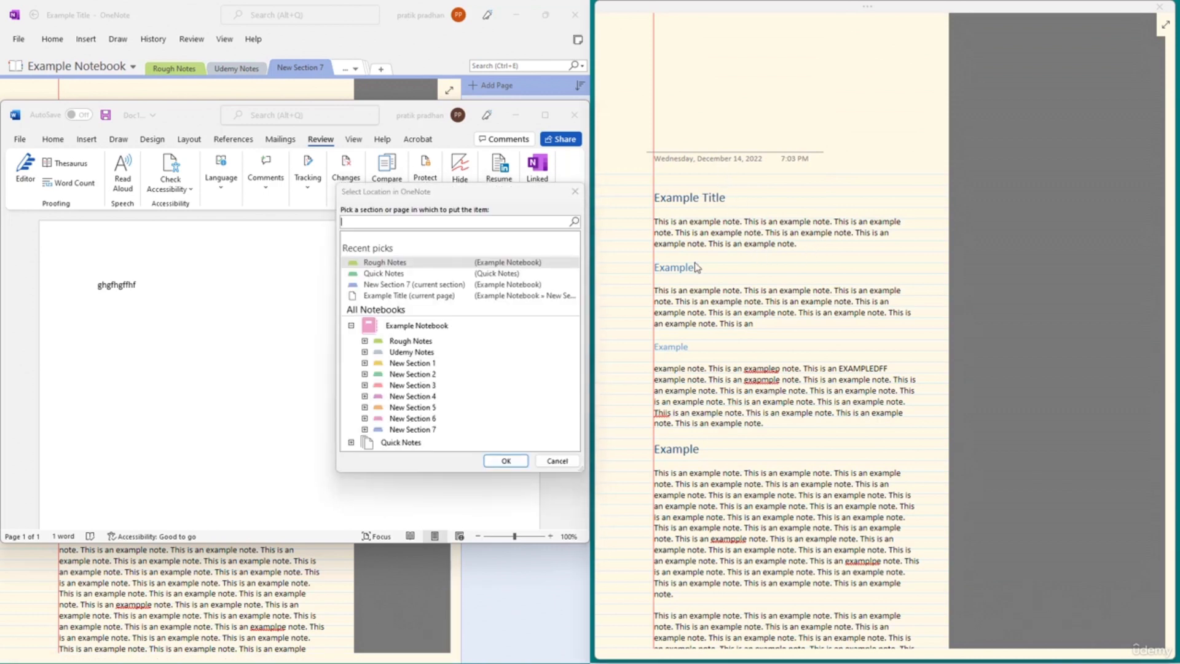
left_click_drag(450, 197, 765, 178)
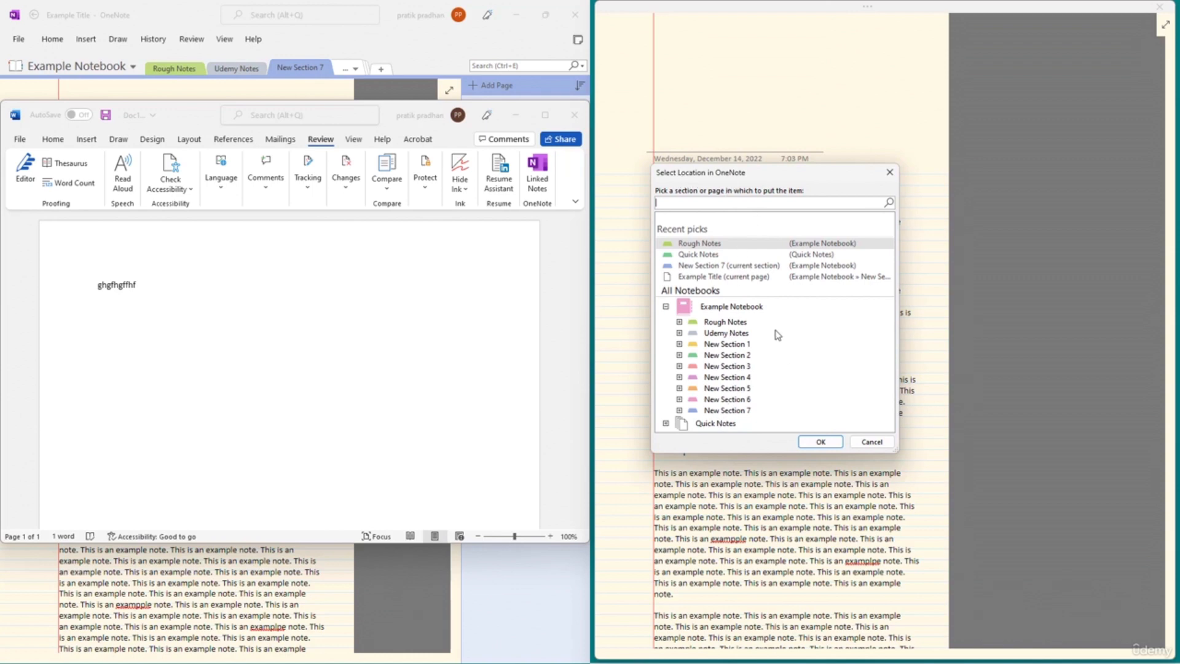
left_click(725, 425)
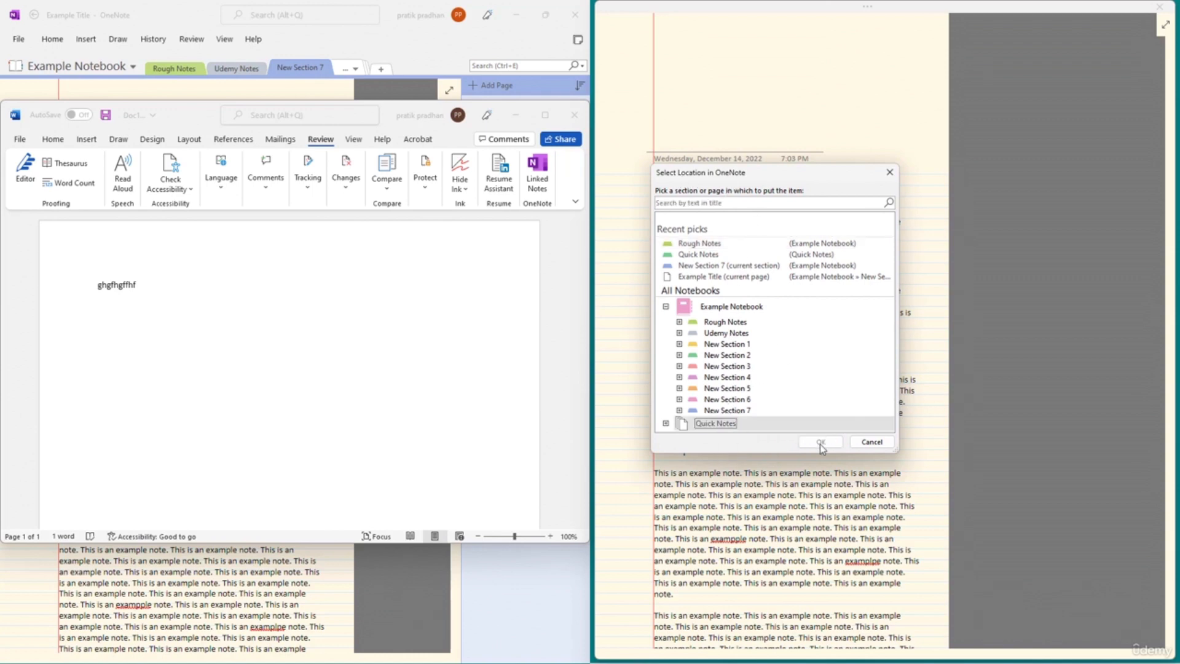
left_click(665, 424)
left_click(724, 425)
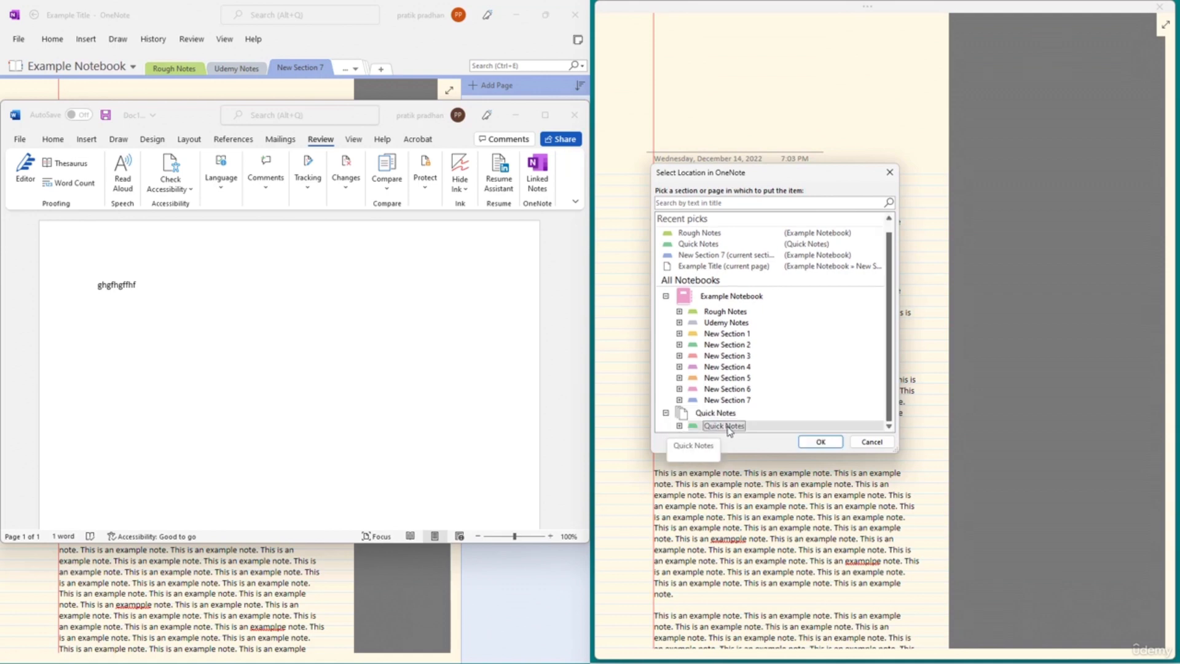
left_click(829, 444)
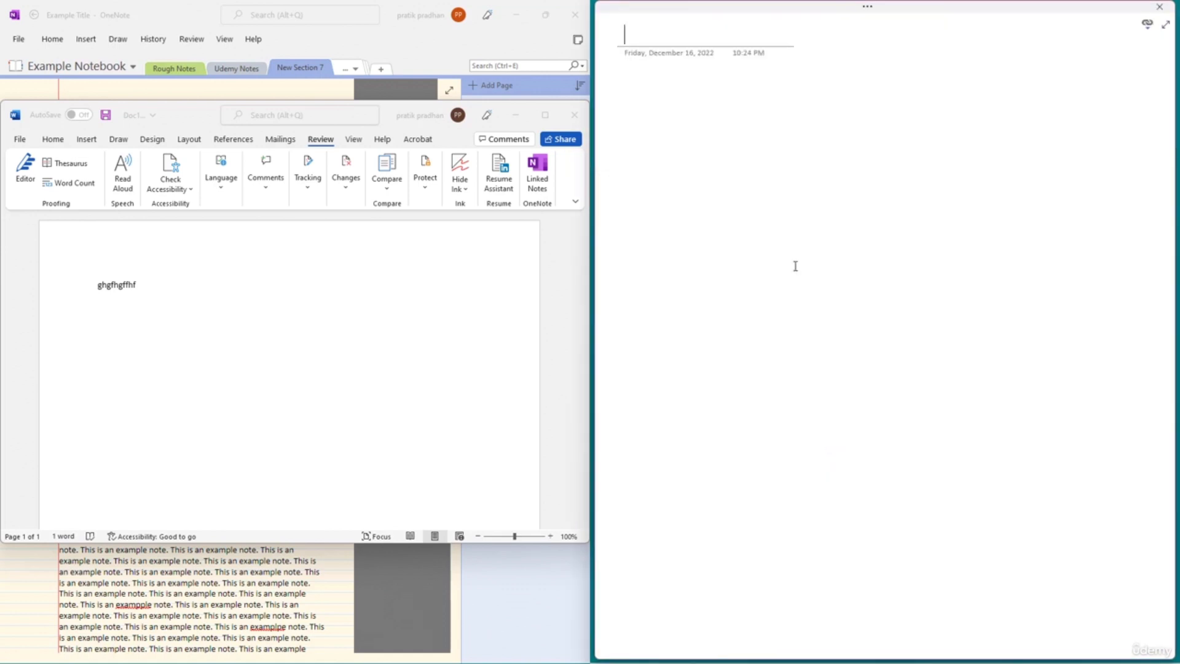
- Title the linked notes page "fghfgh" and add the note "fgh", linked to the Word document
type("fghfgh")
key("Return")
type("fgh")
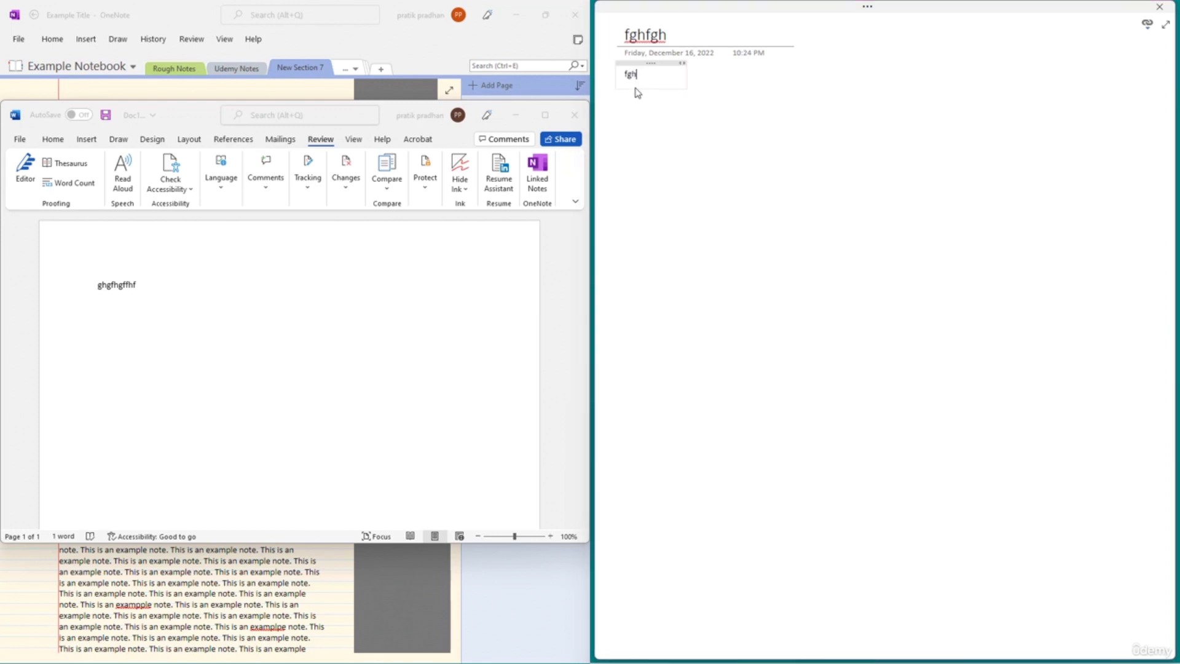
left_click(470, 385)
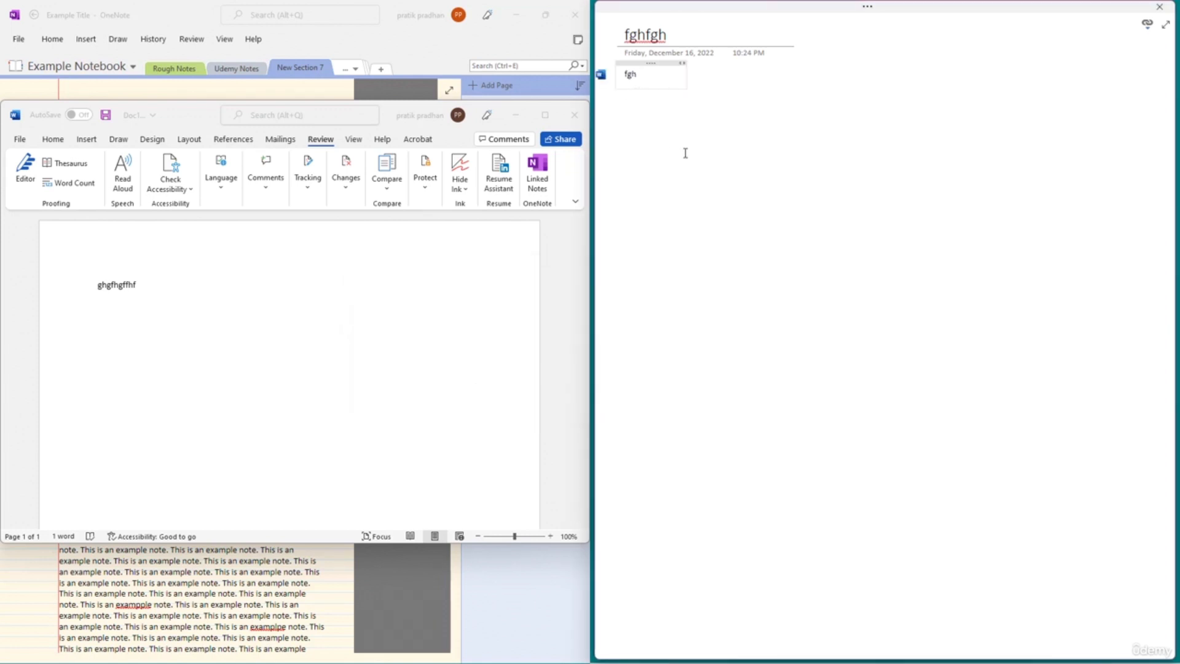
mouse_move(603, 76)
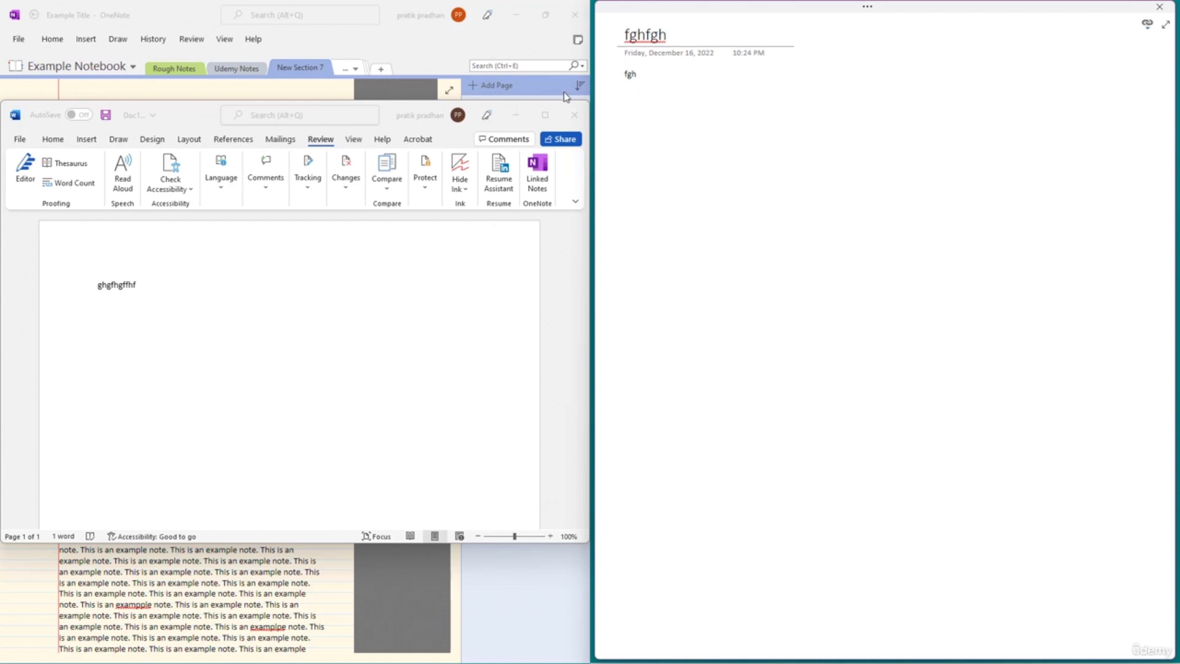
- Close the Word document without saving its changes, and close the docked linked notes window
left_click(571, 117)
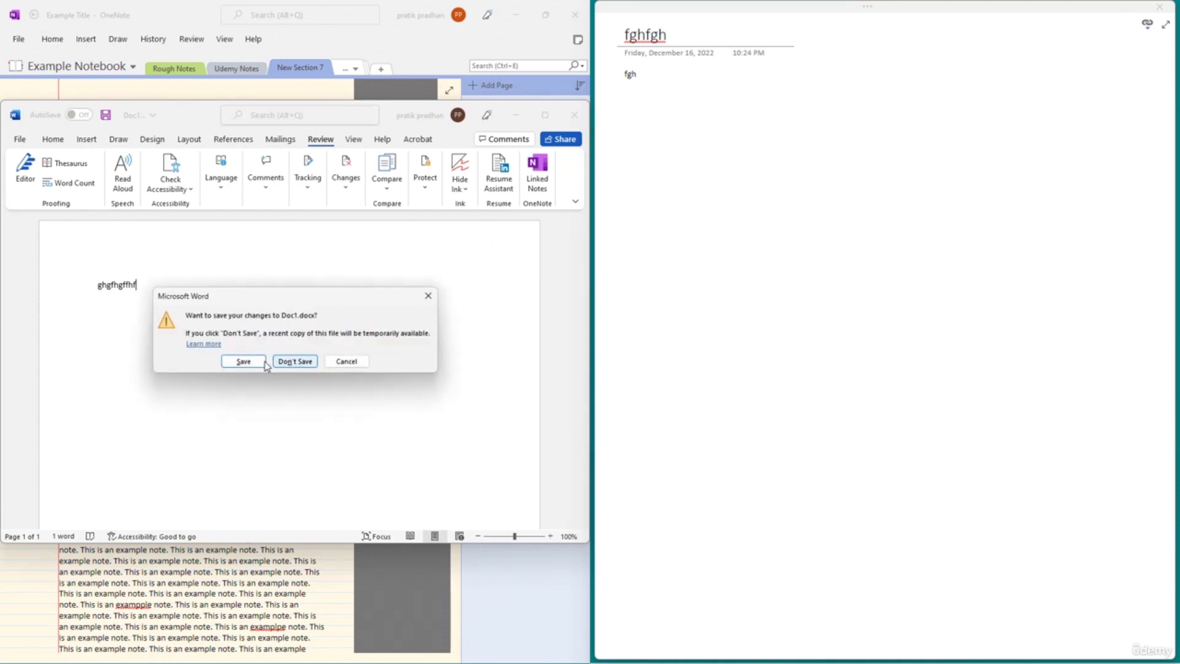
left_click(295, 361)
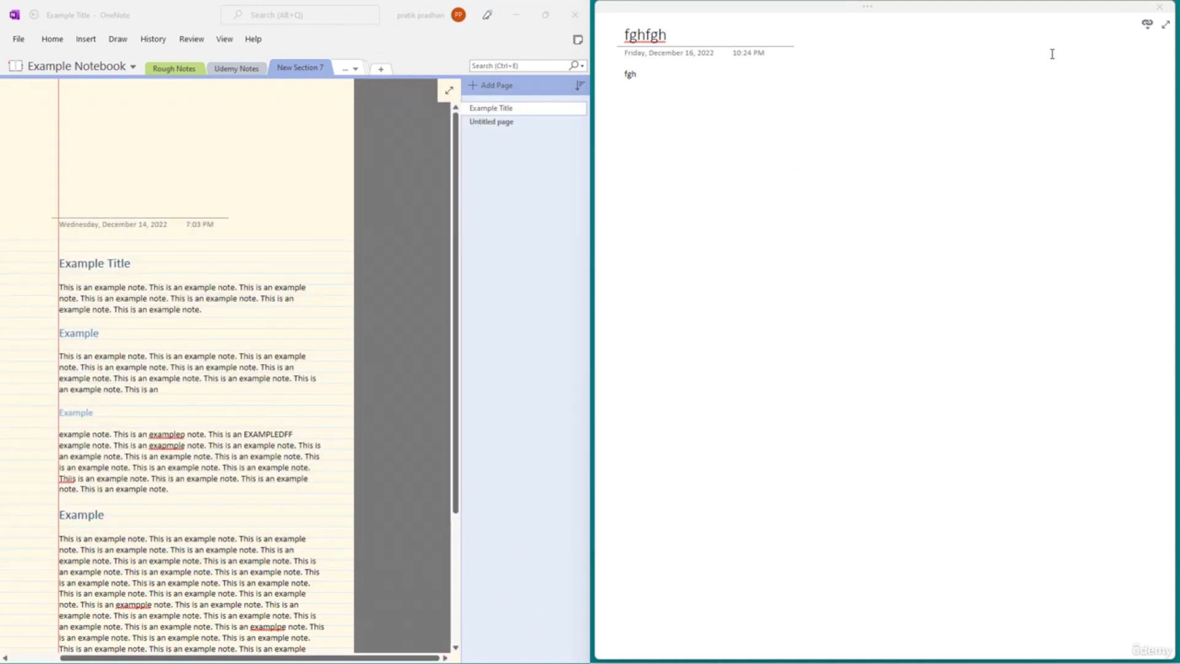
left_click(773, 148)
left_click(1160, 7)
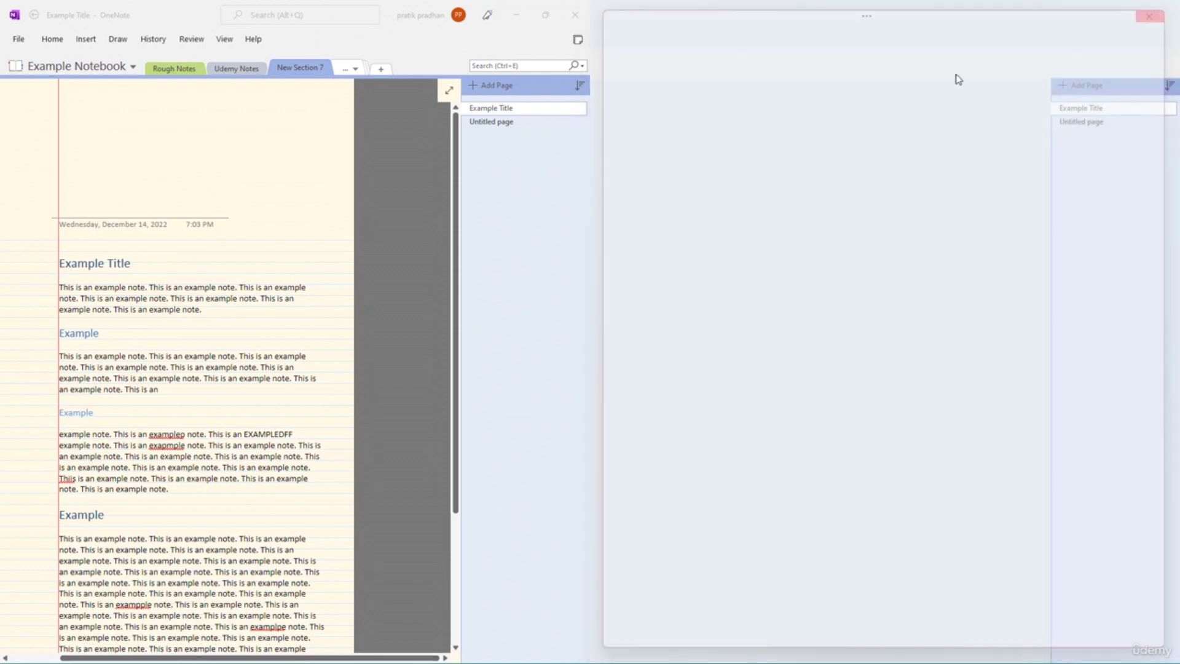
- Look at the Rough Notes page in the Rough Notes section, and switch to the Quick Notes notebook
left_click(175, 69)
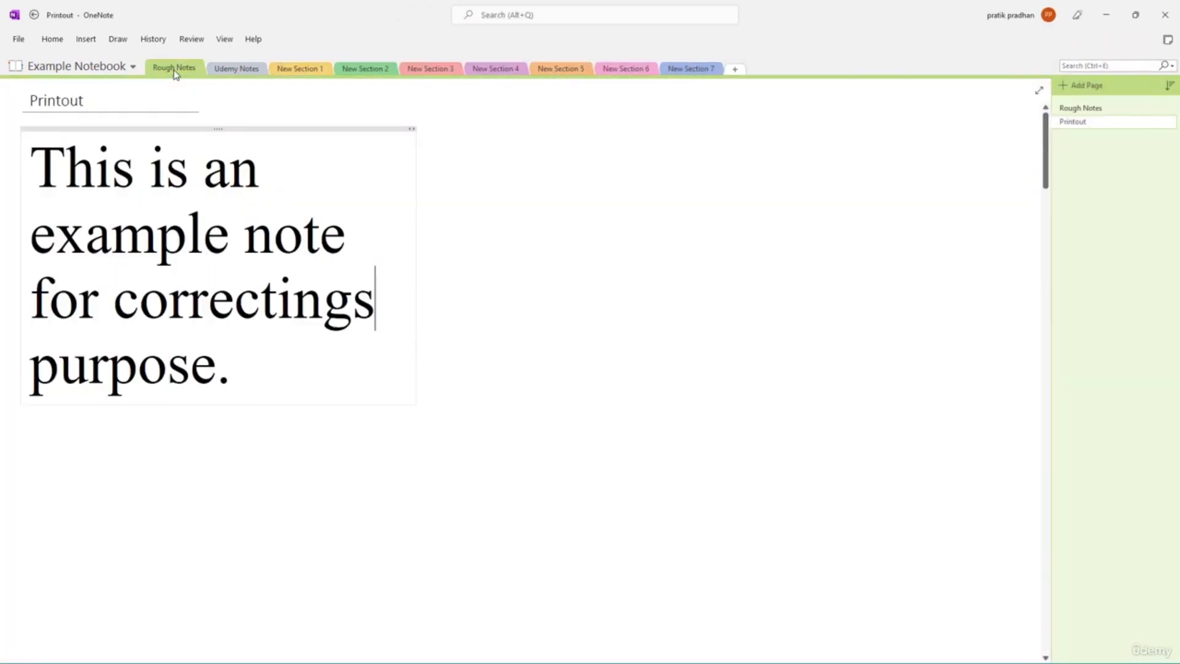
left_click(1110, 109)
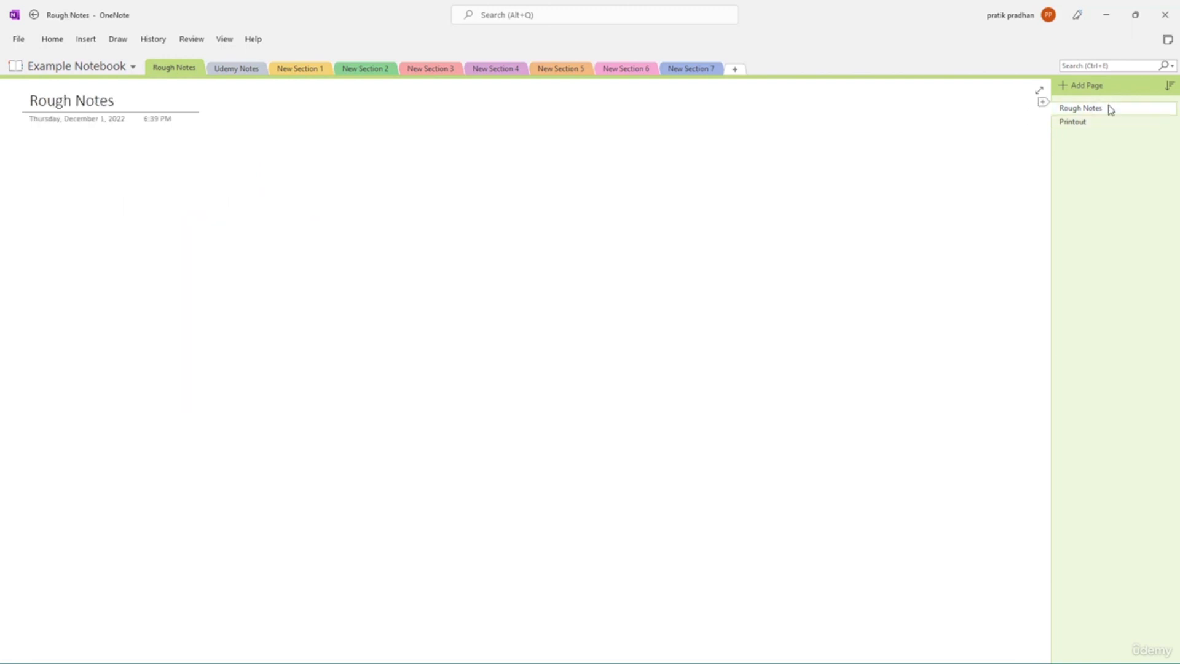
left_click(131, 69)
left_click(133, 69)
left_click(132, 69)
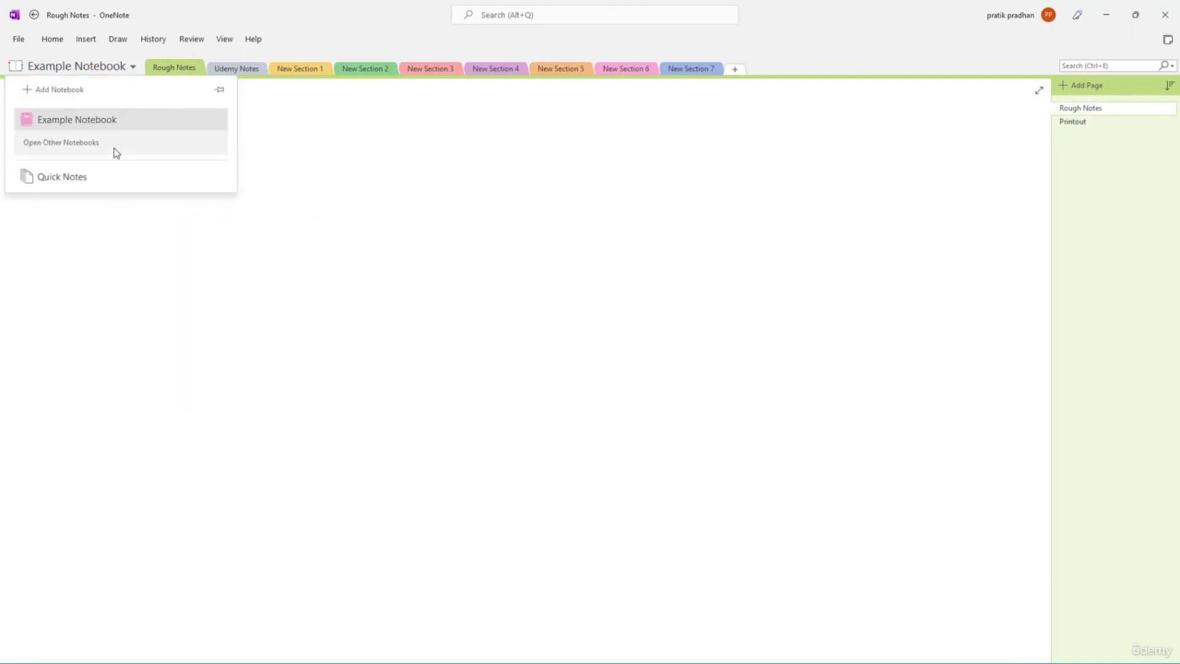
left_click(62, 176)
- Open the Word document linked to the "fgh" note, accepting the linked-file warning, and close the document
mouse_move(9, 145)
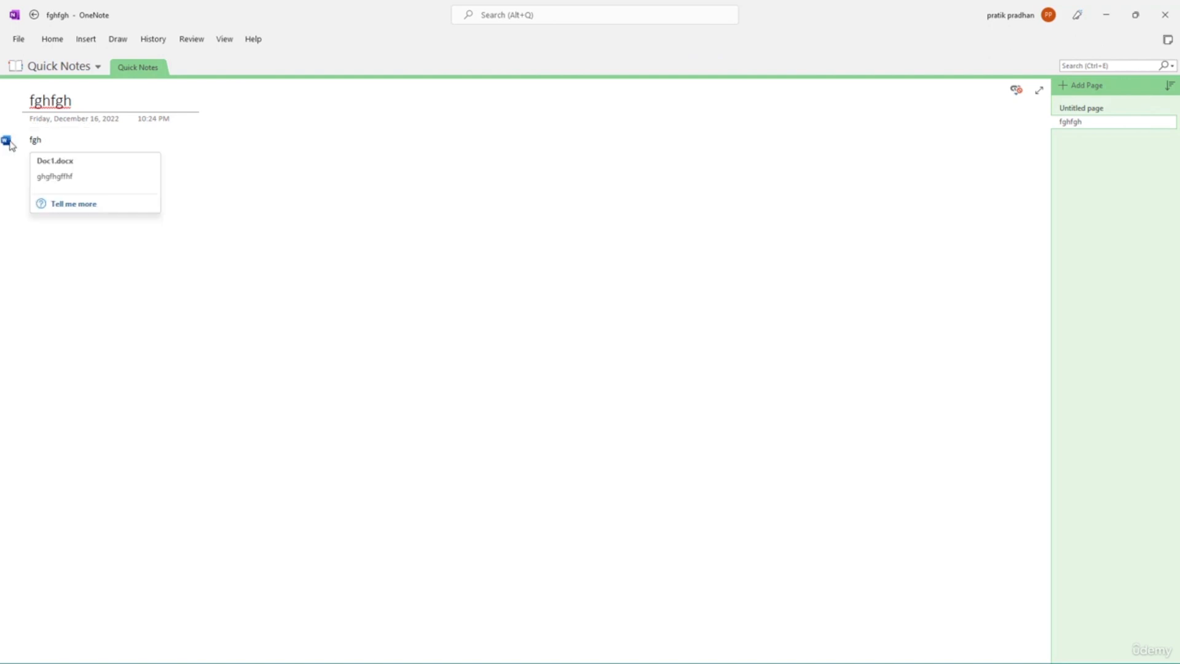
left_click(9, 145)
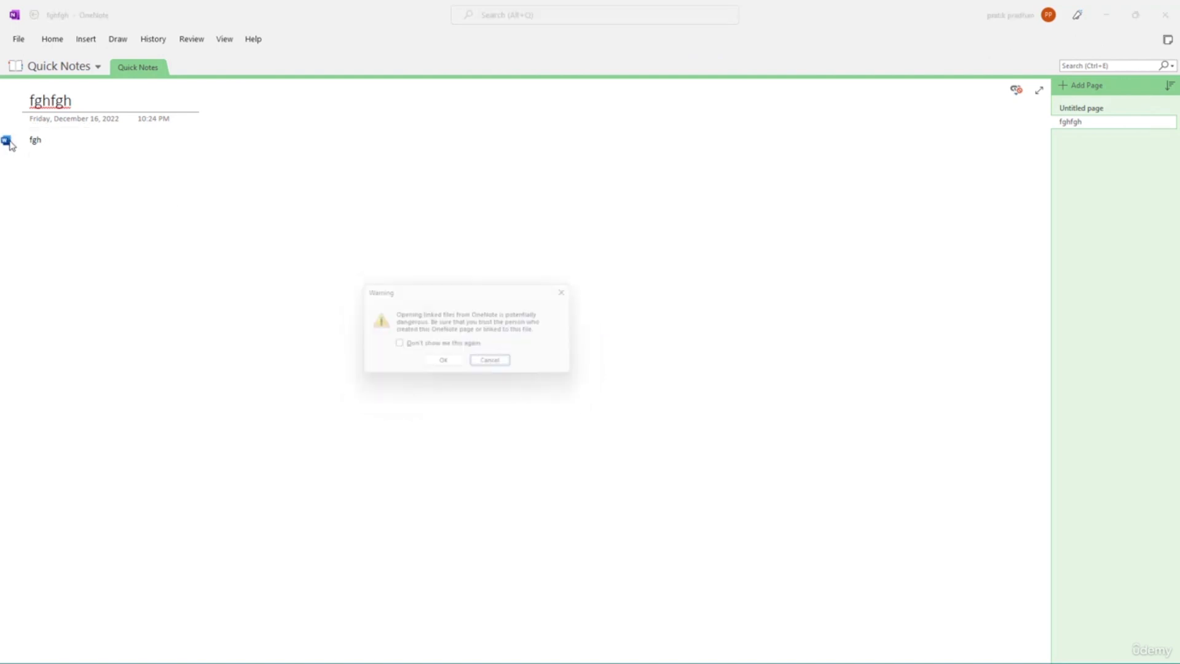
left_click(443, 365)
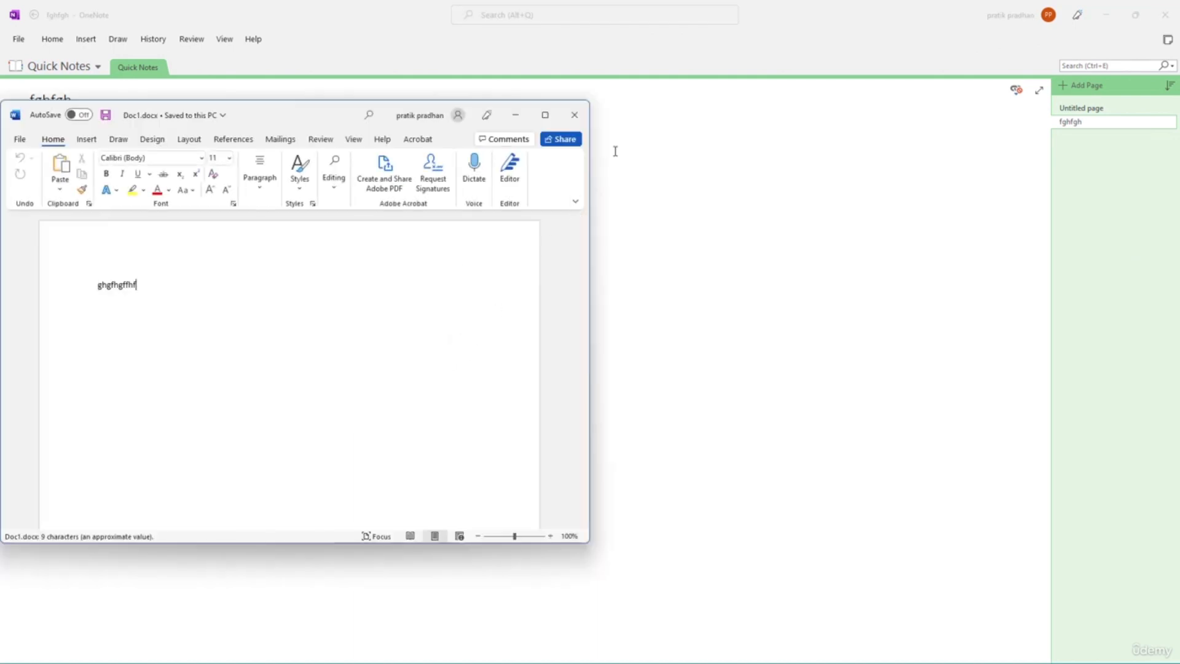
left_click(575, 115)
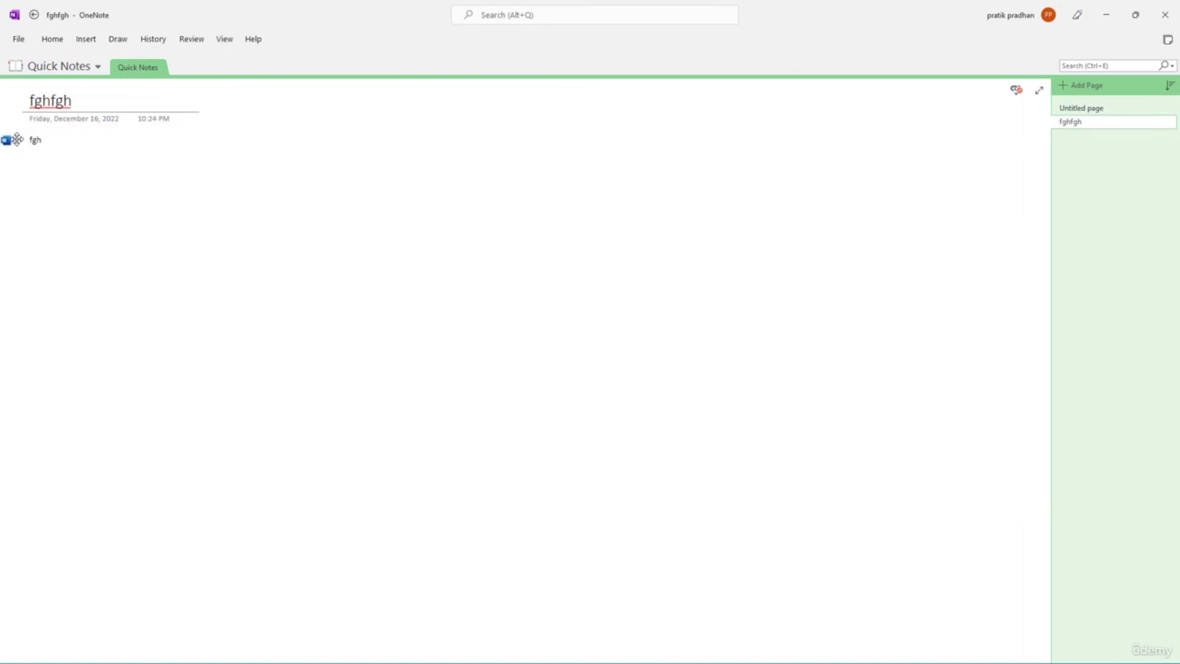
- Delete all linked-file links on the fghfgh page and dismiss the removal notice
left_click(1017, 92)
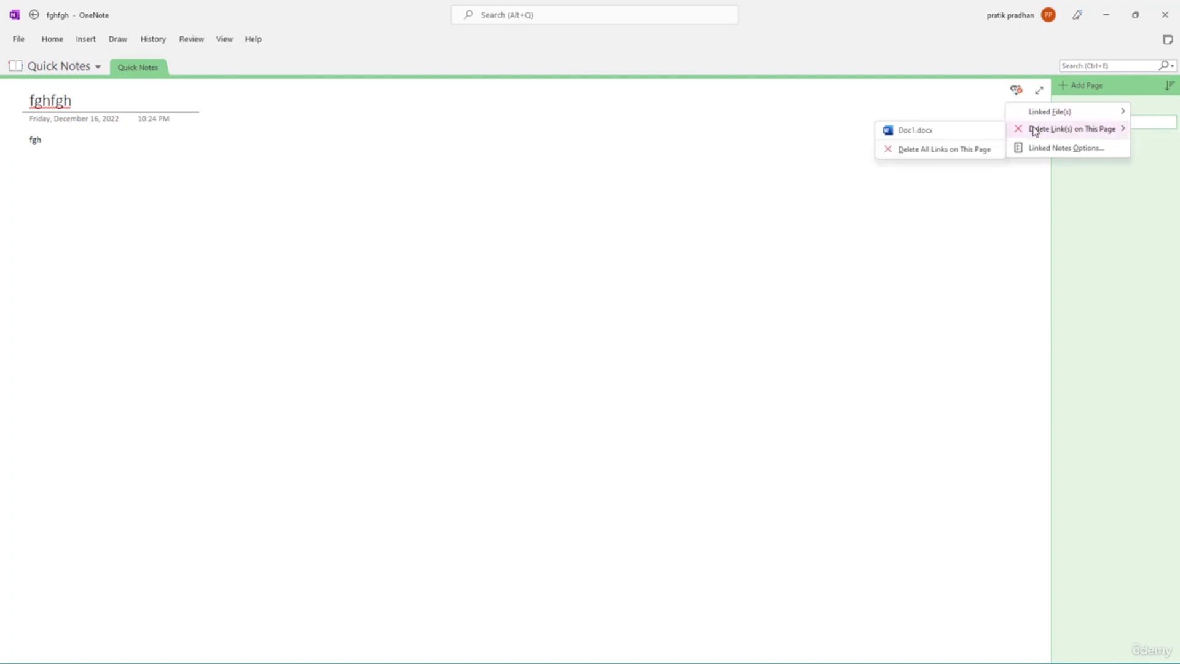
left_click(964, 152)
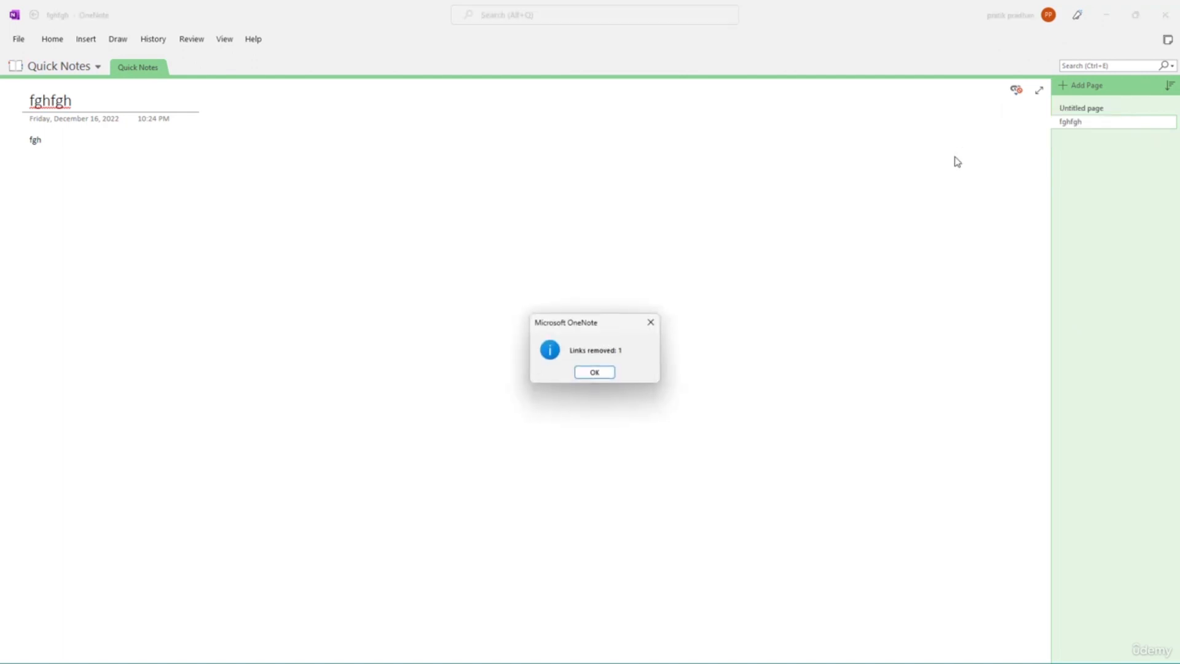
left_click(594, 372)
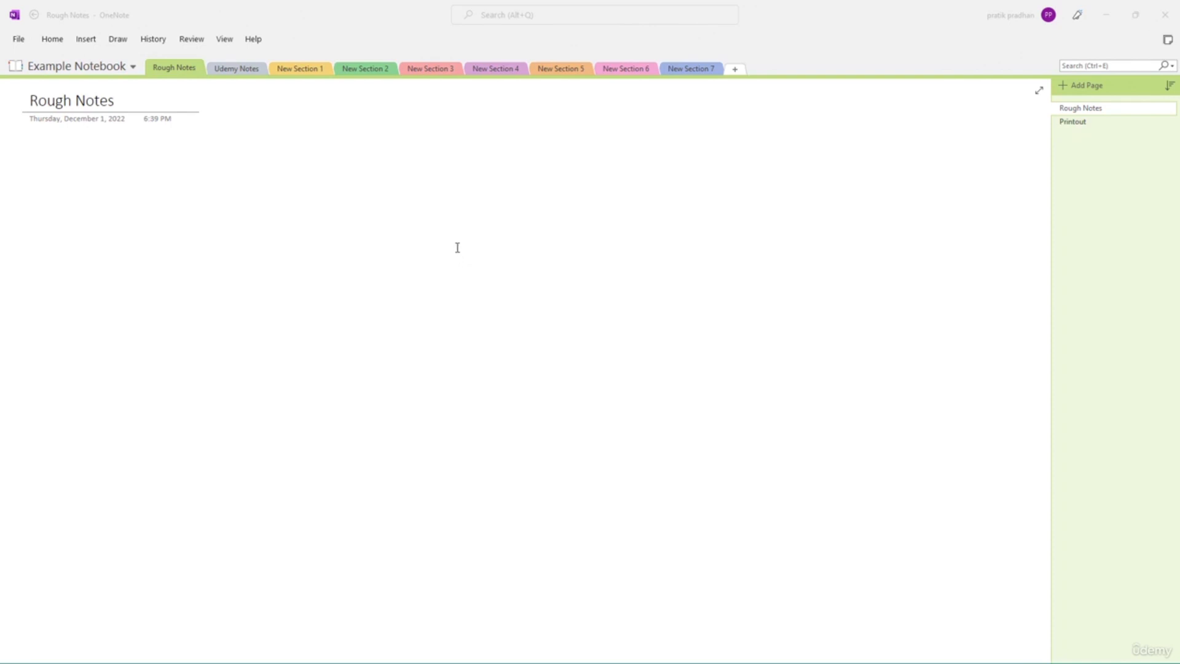
- Open New Section 3 and search all notebooks for "example"
left_click(428, 69)
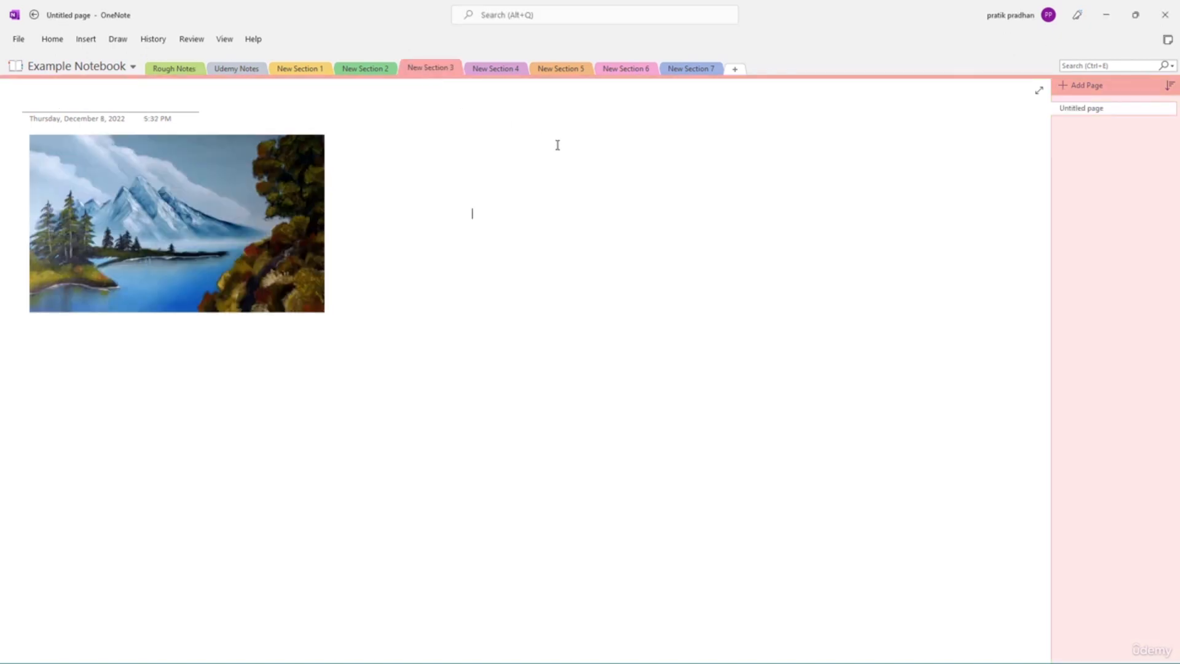
left_click(1113, 65)
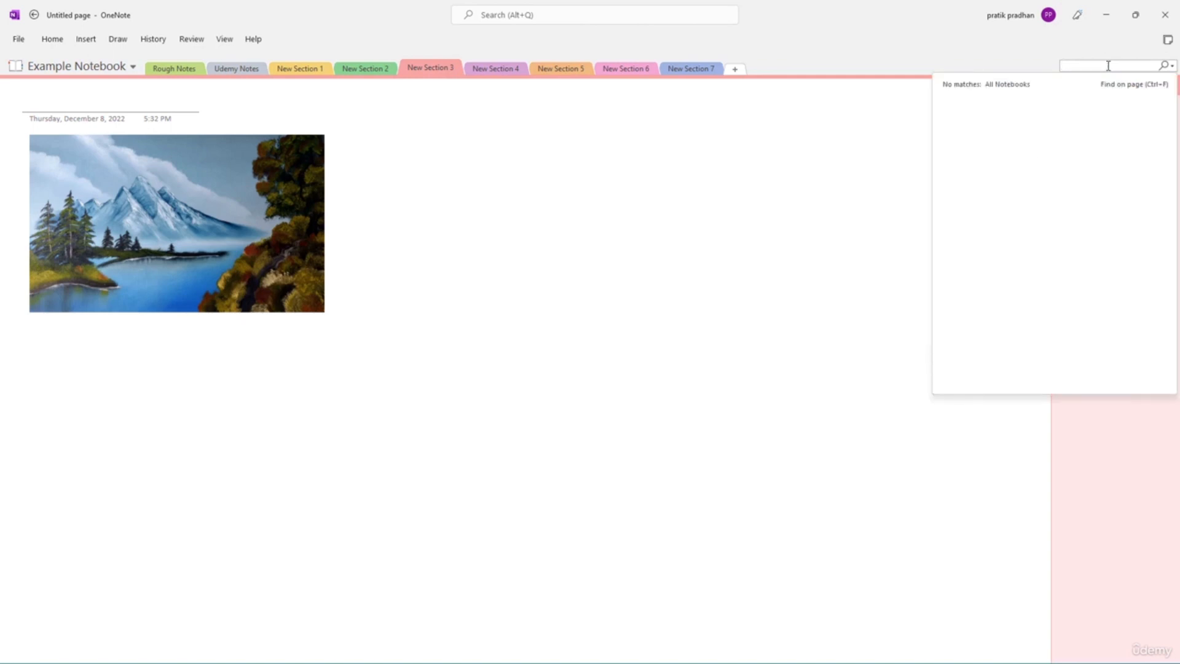
type("example")
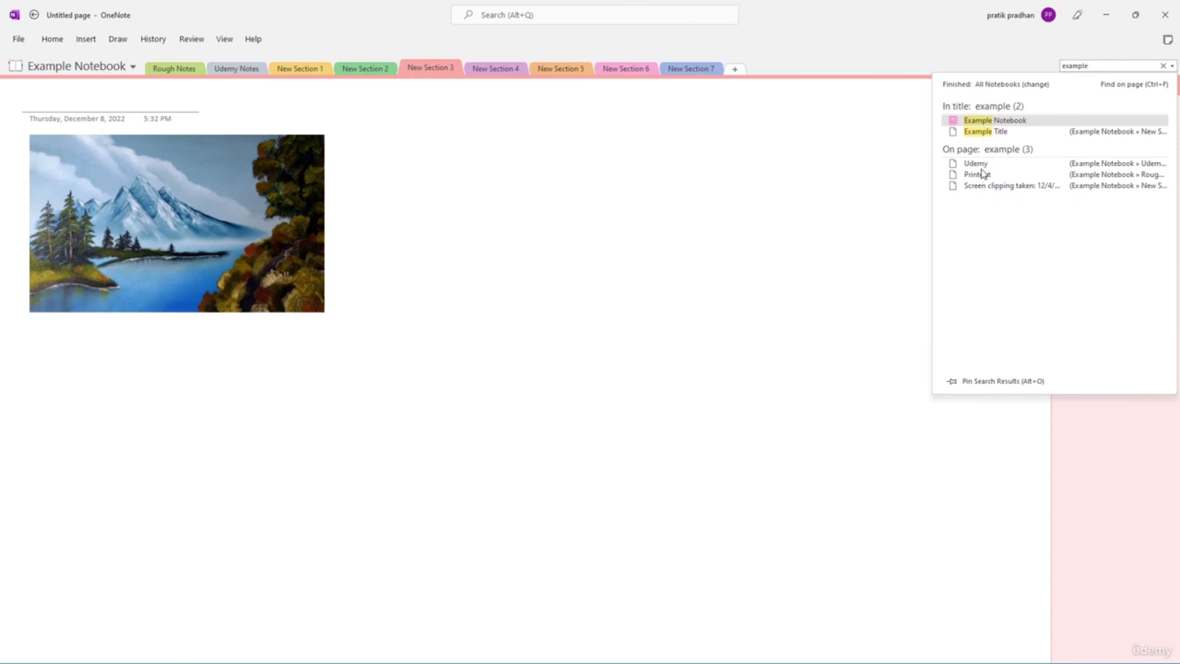
- Open the Example Title and on-page results of the "example" search, review the highlighted matches, and clear the search
left_click(988, 133)
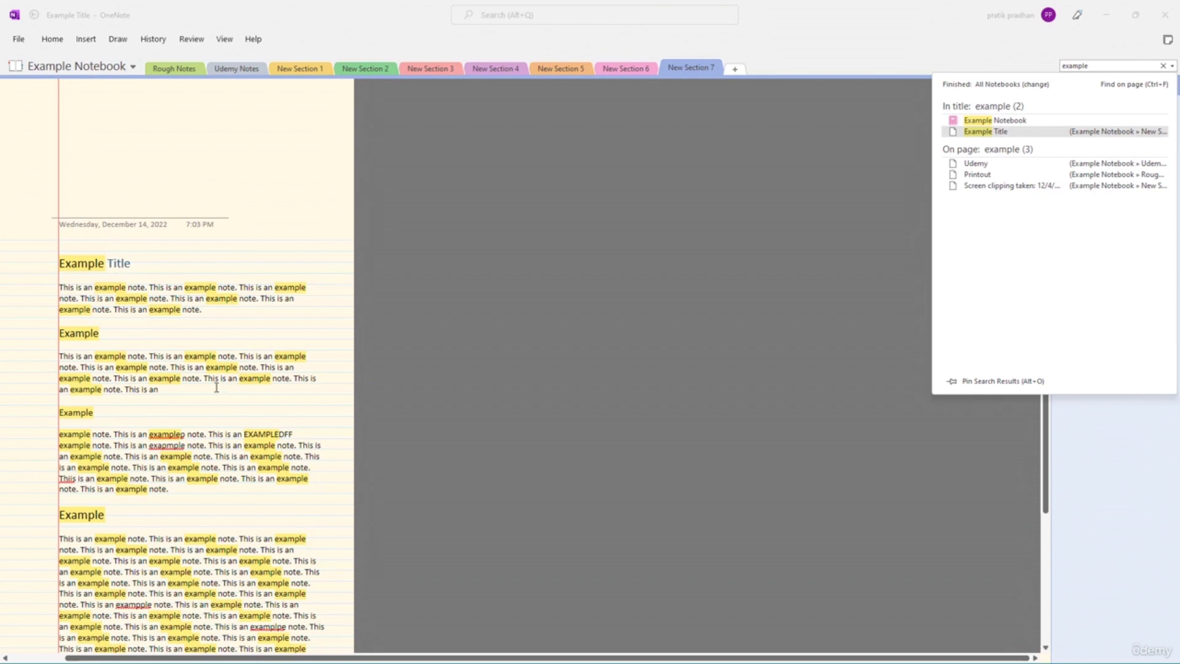
left_click(976, 164)
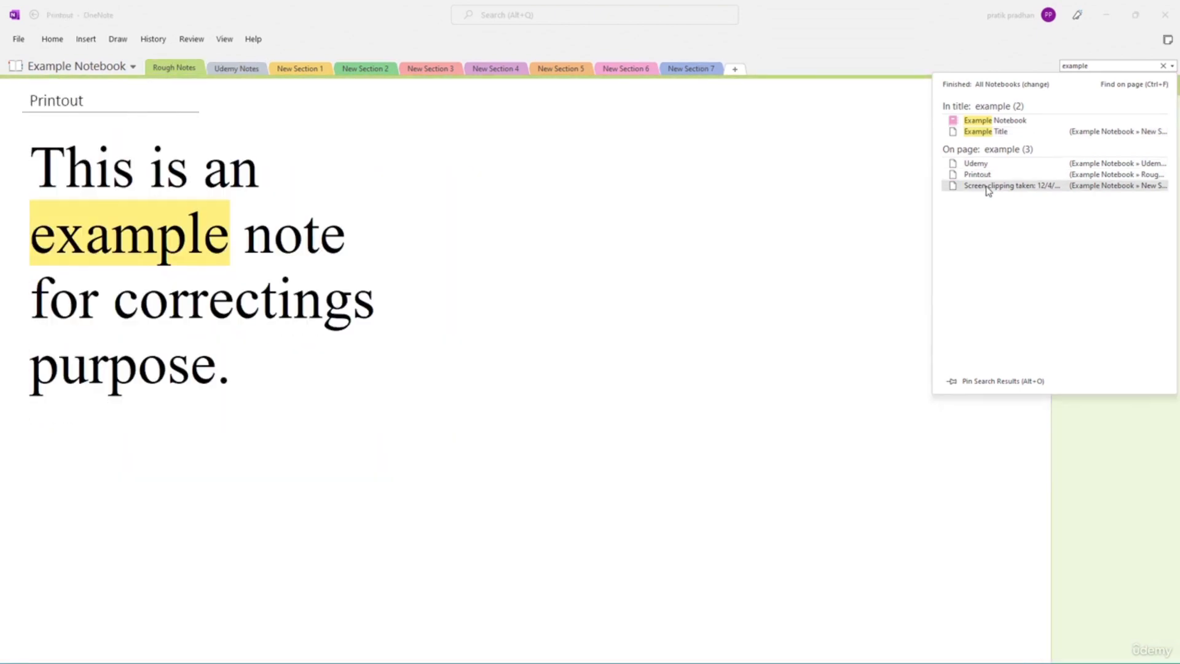
left_click(987, 131)
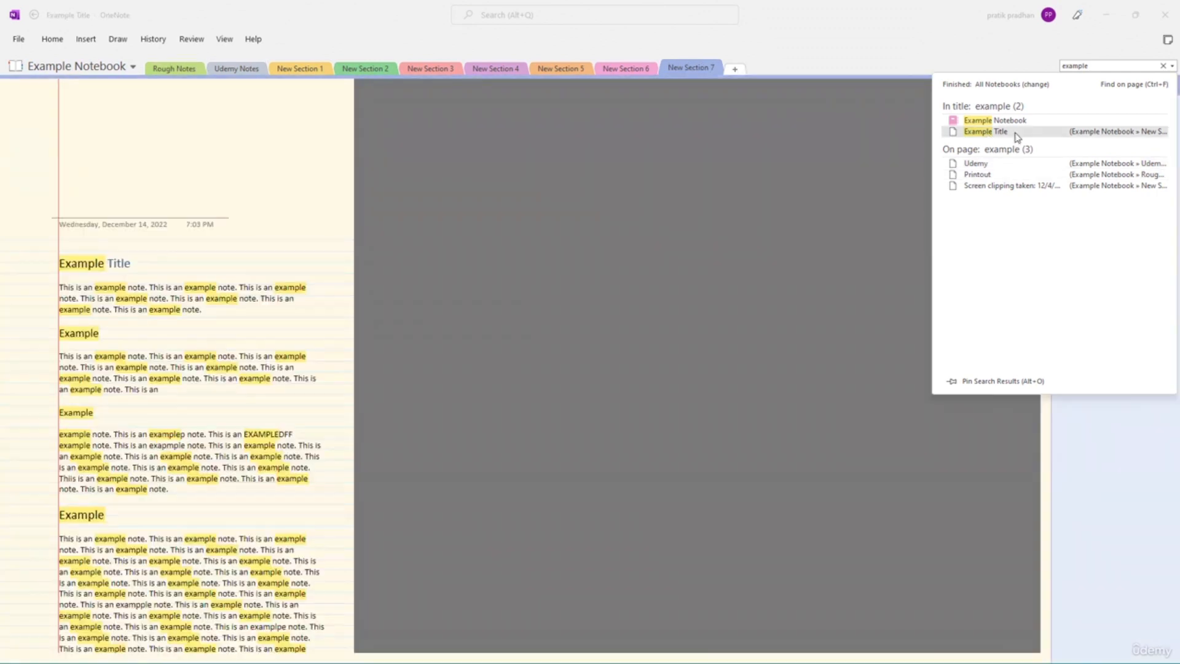
left_click(1113, 89)
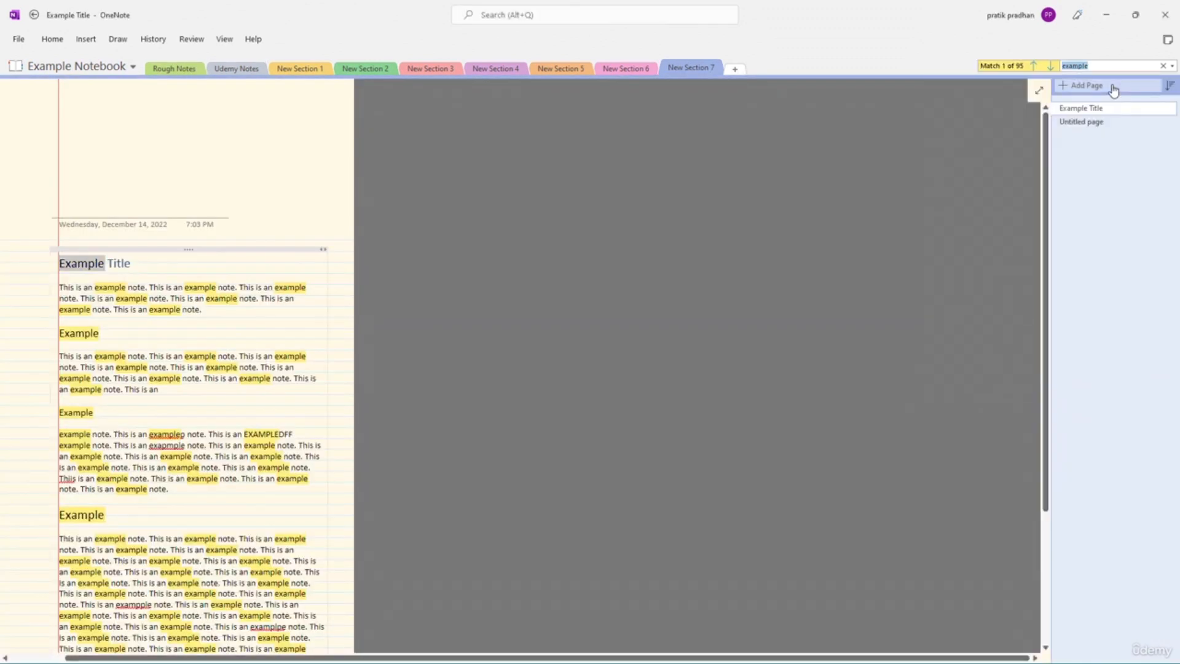
scroll(251, 257, "down", 3)
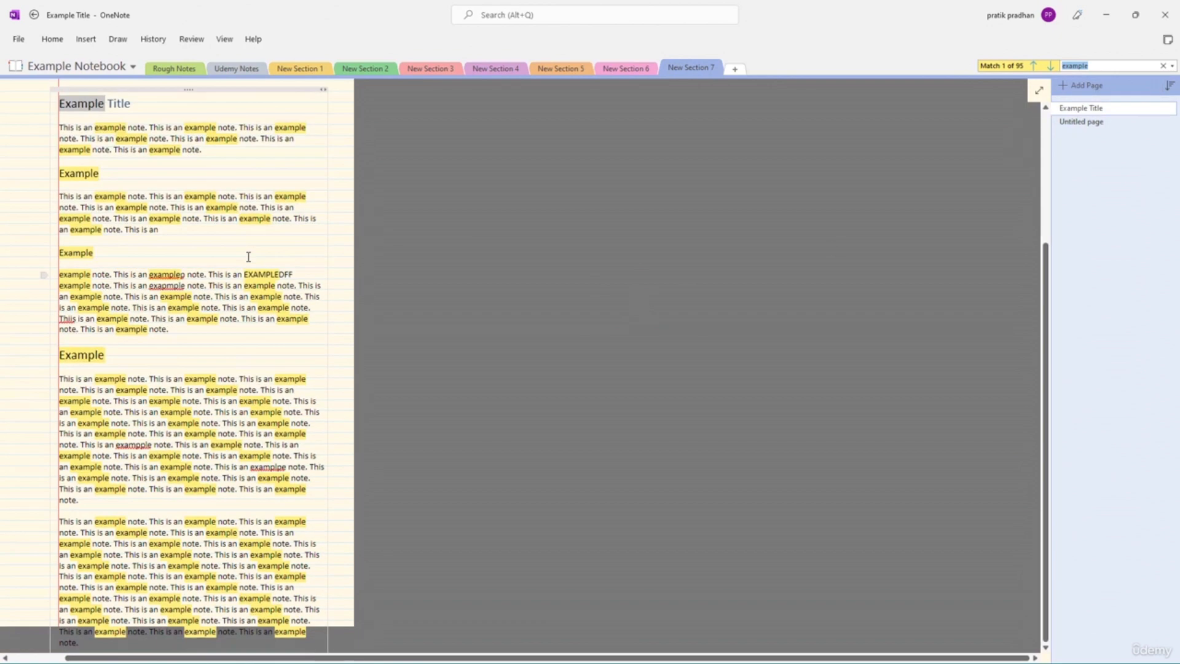
scroll(257, 261, "up", 3)
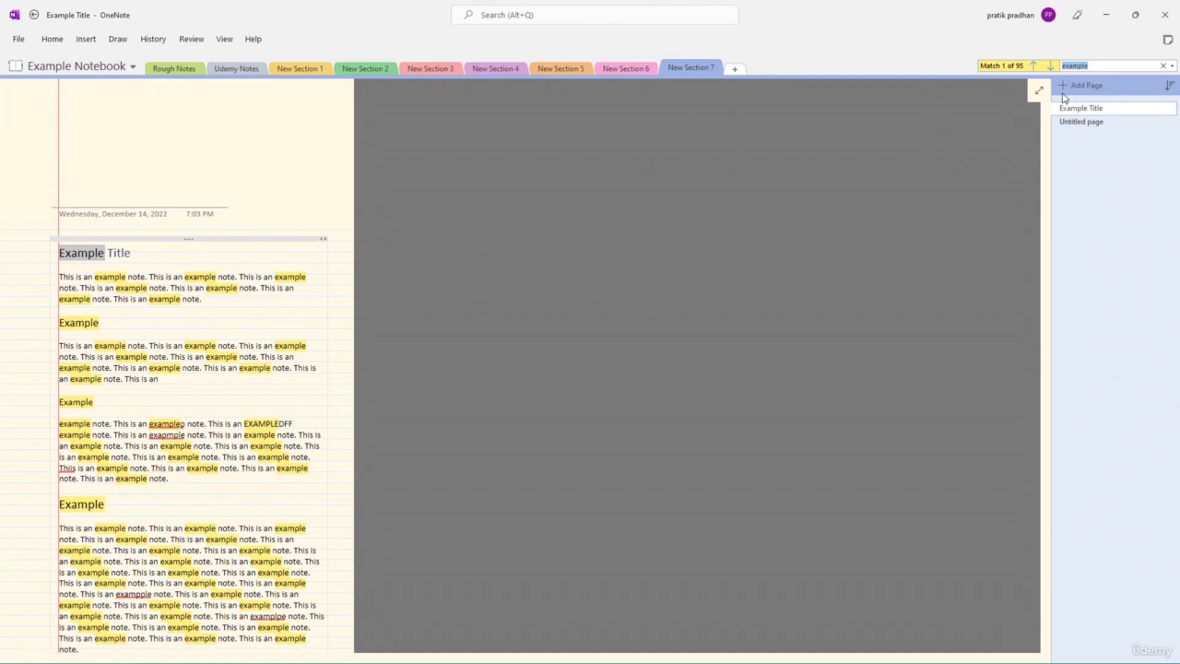
left_click(1163, 66)
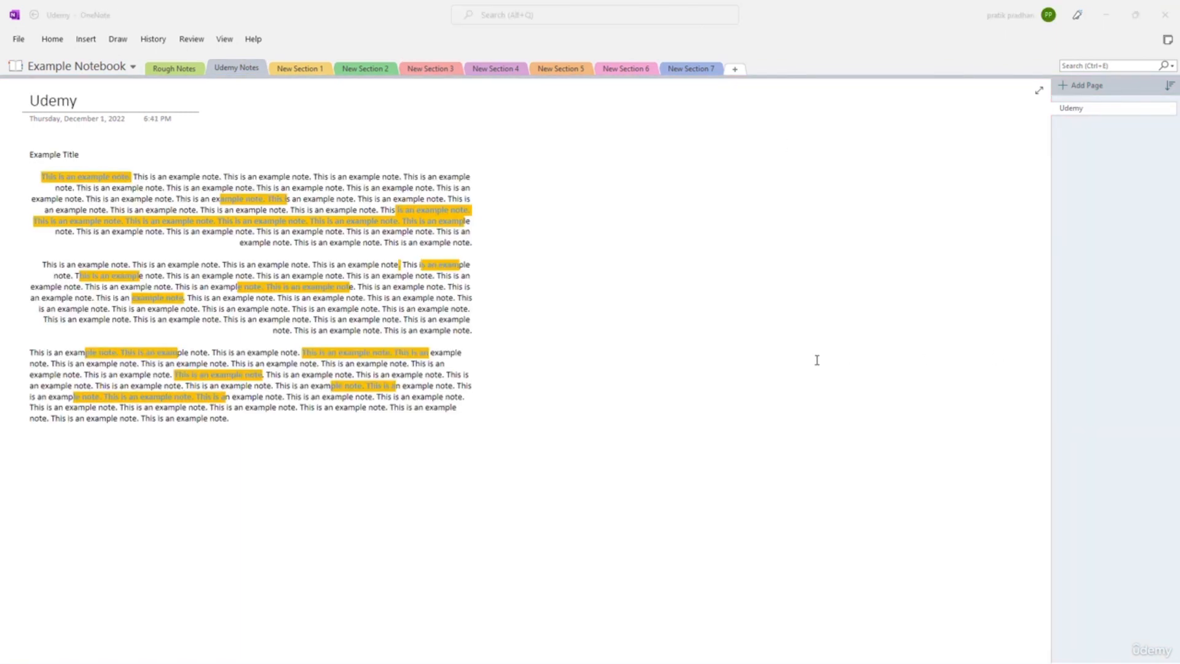
- Tag the "Example Title" line on the Udemy page as Project A, Critical and Important
left_click(815, 361)
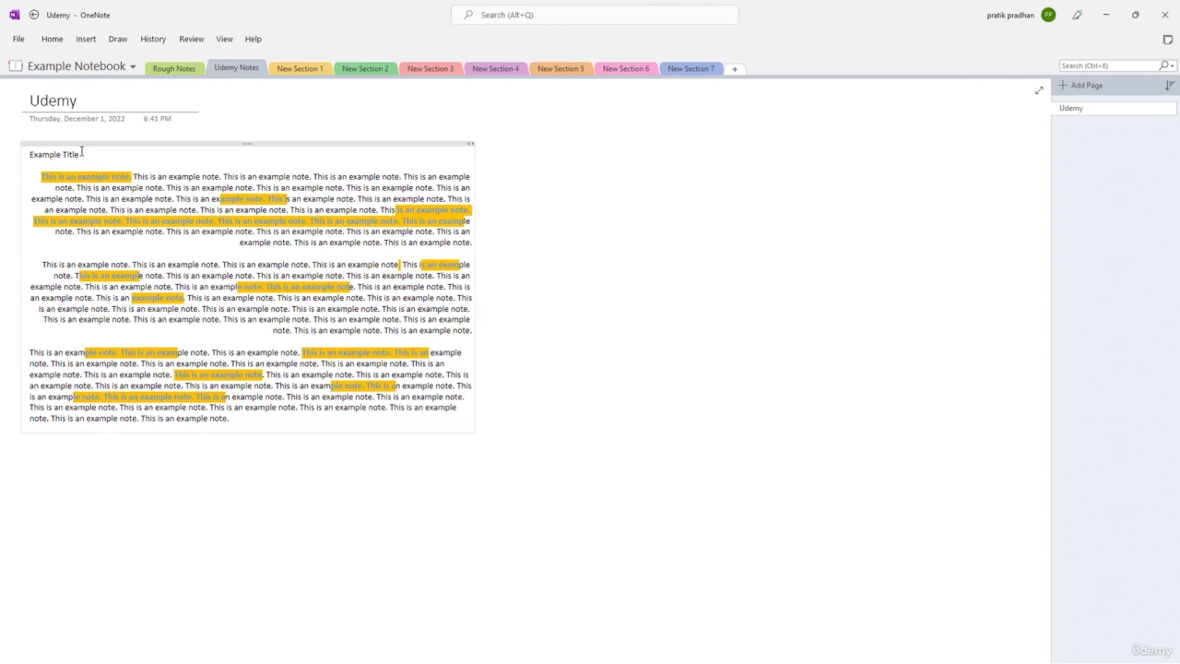
left_click_drag(88, 155, 28, 155)
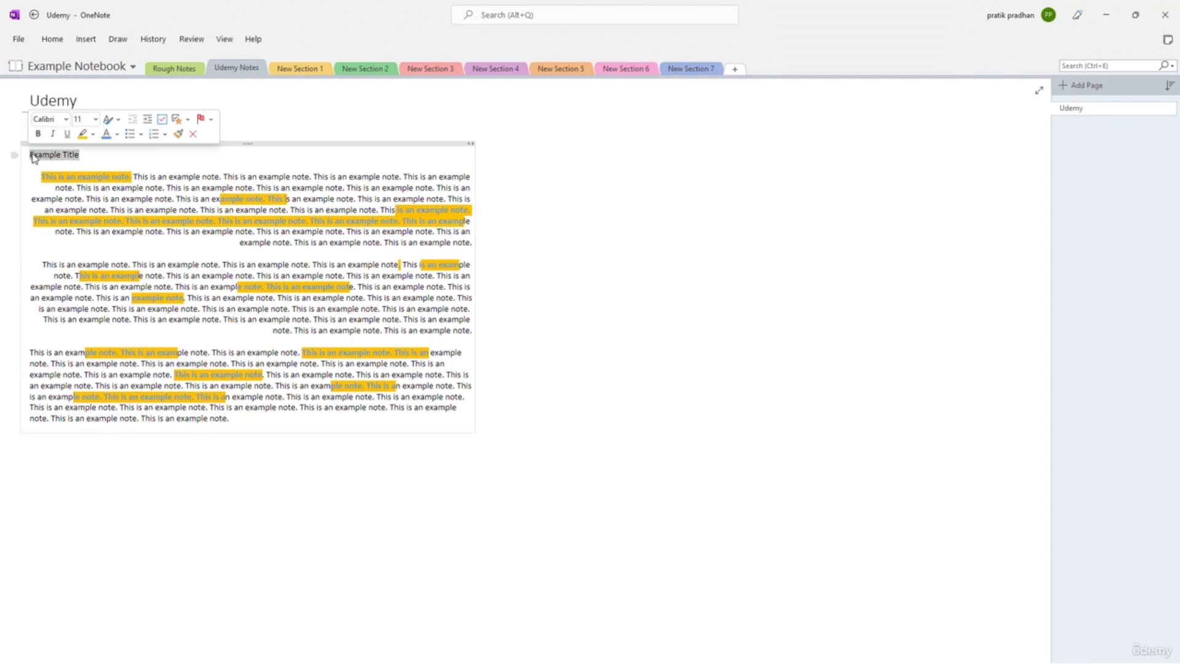
left_click(53, 39)
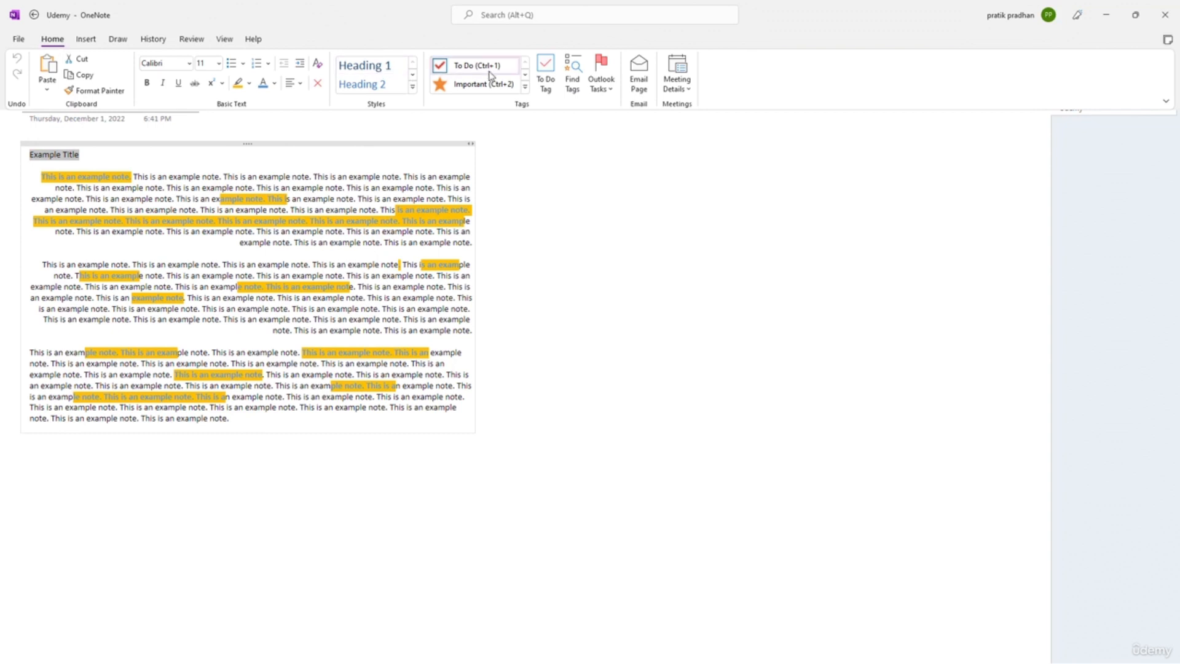
left_click(526, 89)
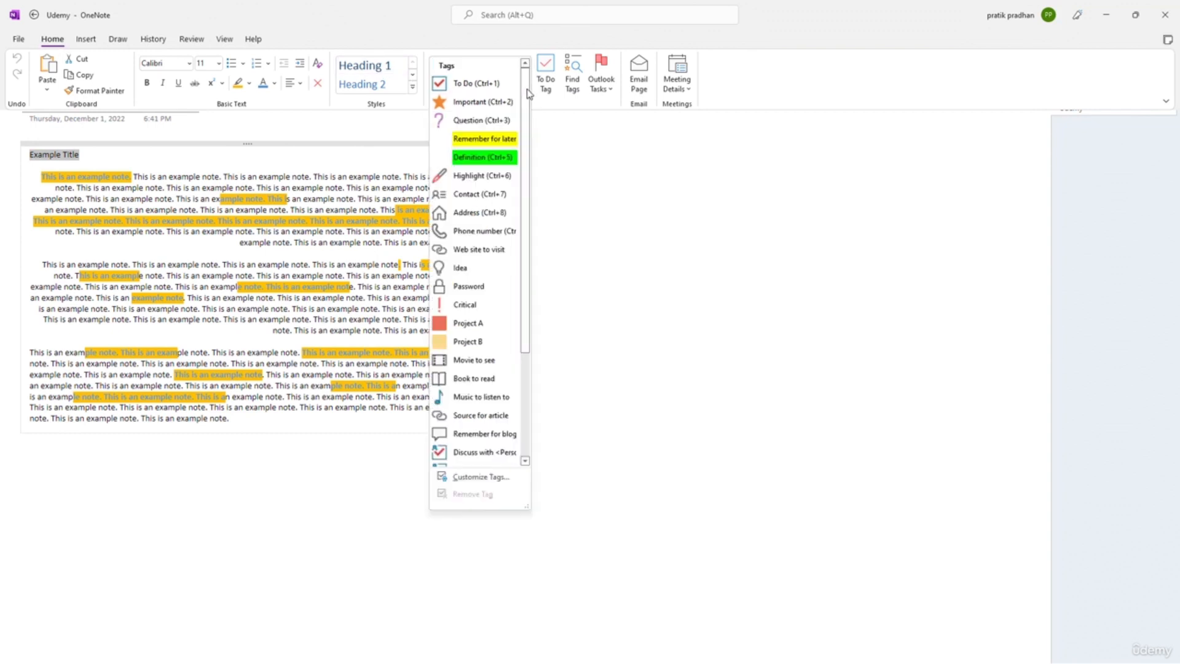
left_click(476, 323)
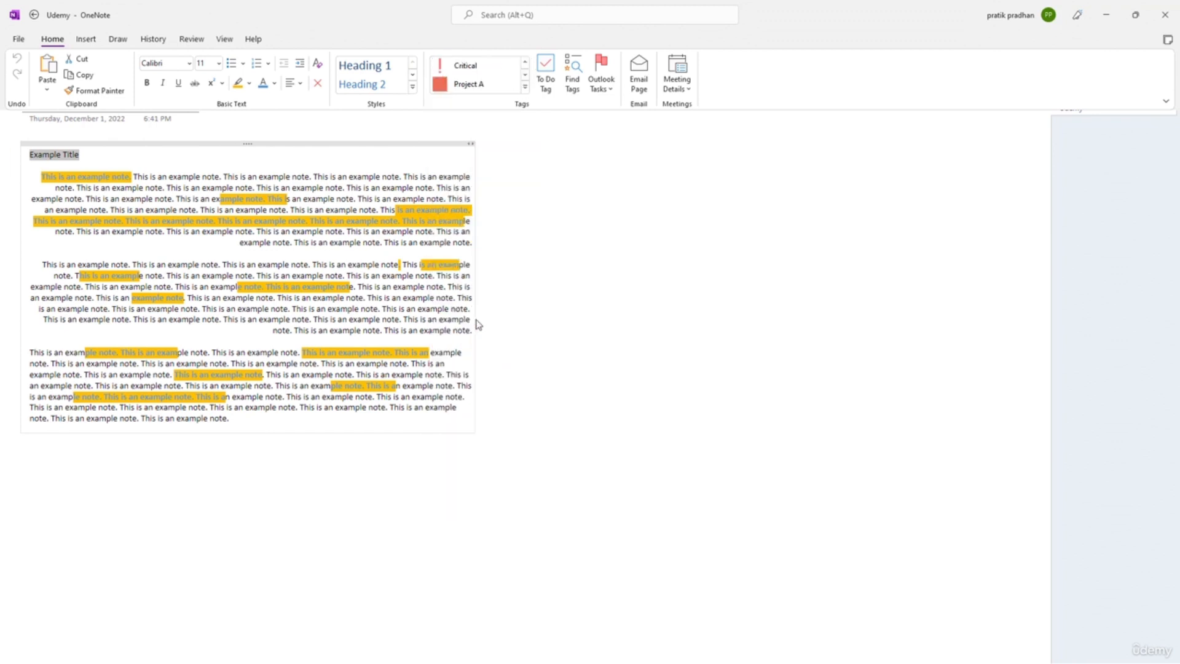
left_click(495, 68)
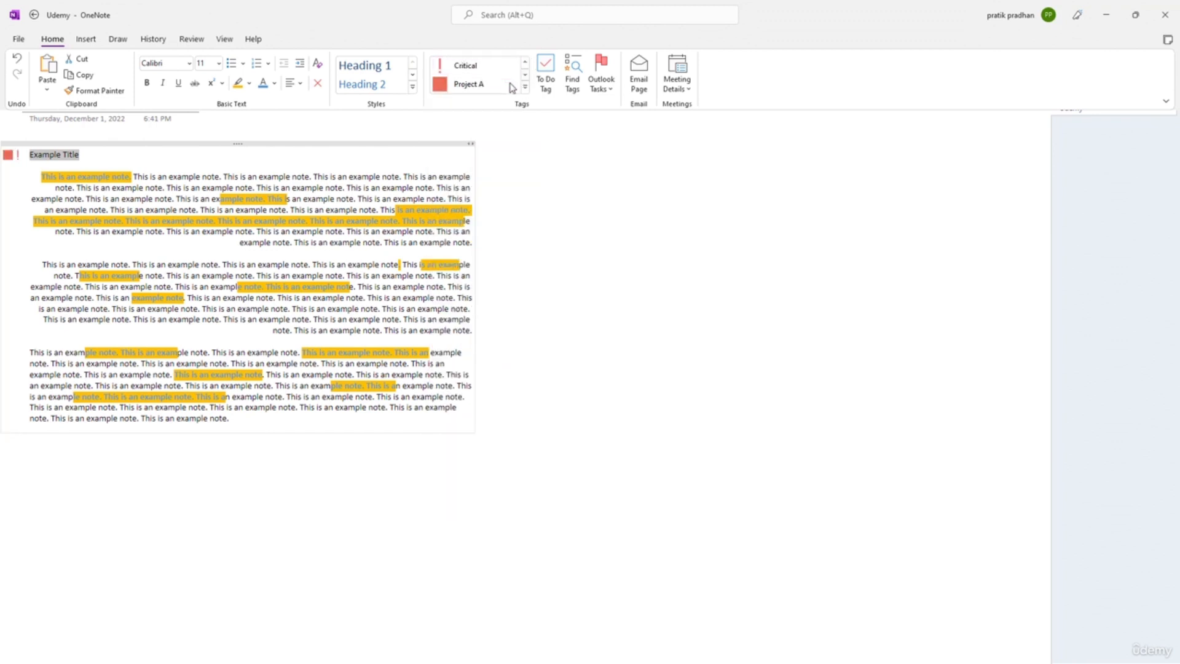
left_click(528, 92)
left_click(495, 105)
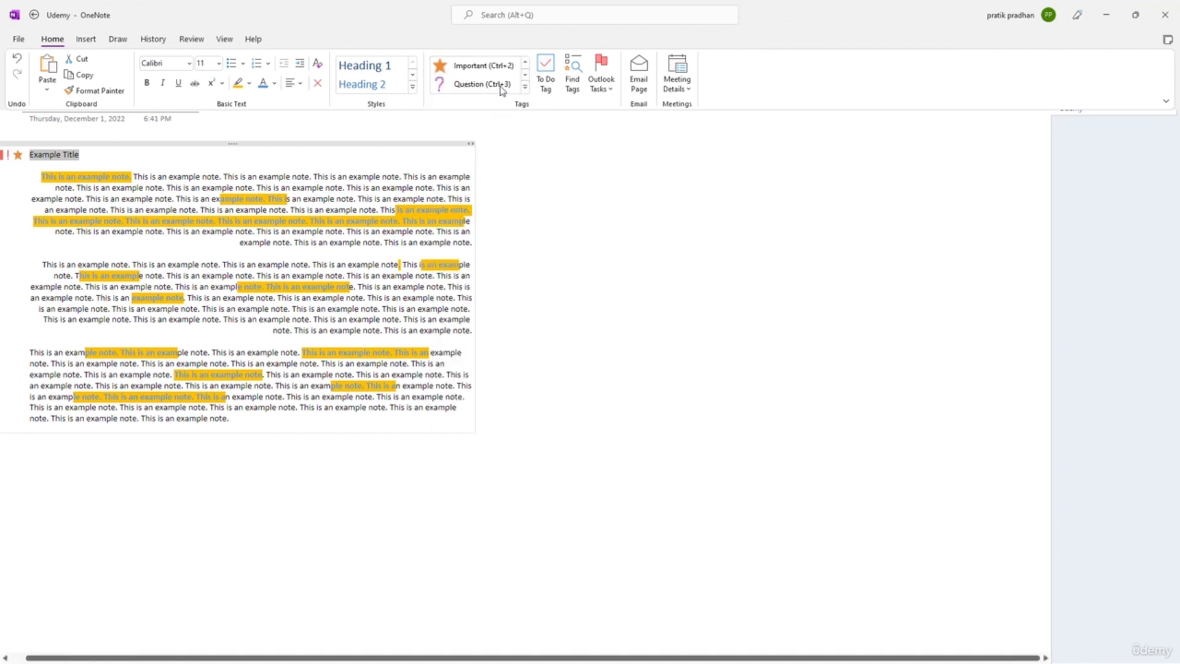
- Remove the Important tag from the "Example Title" line and apply it again
left_click(526, 88)
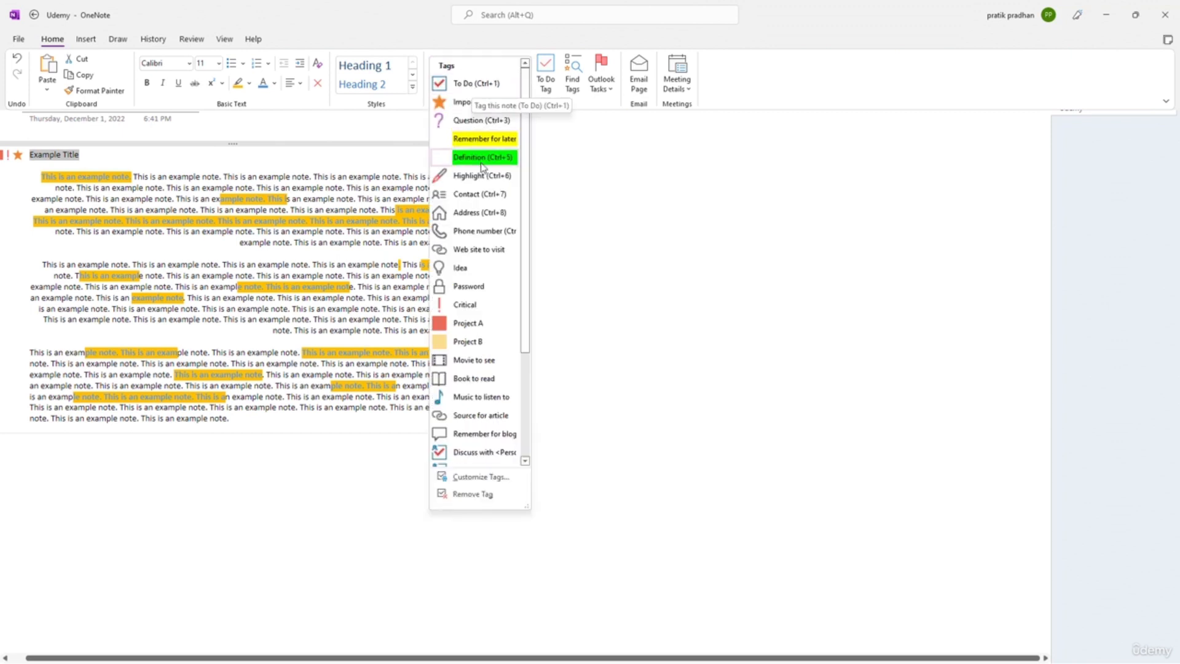
left_click(478, 105)
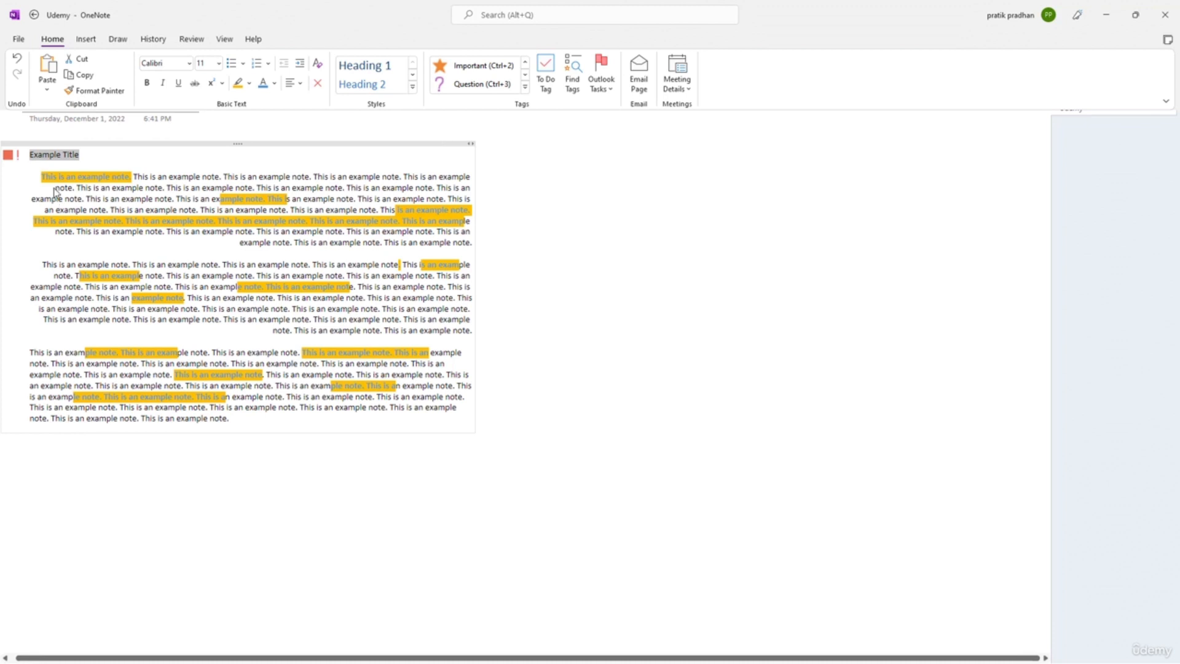
left_click(458, 72)
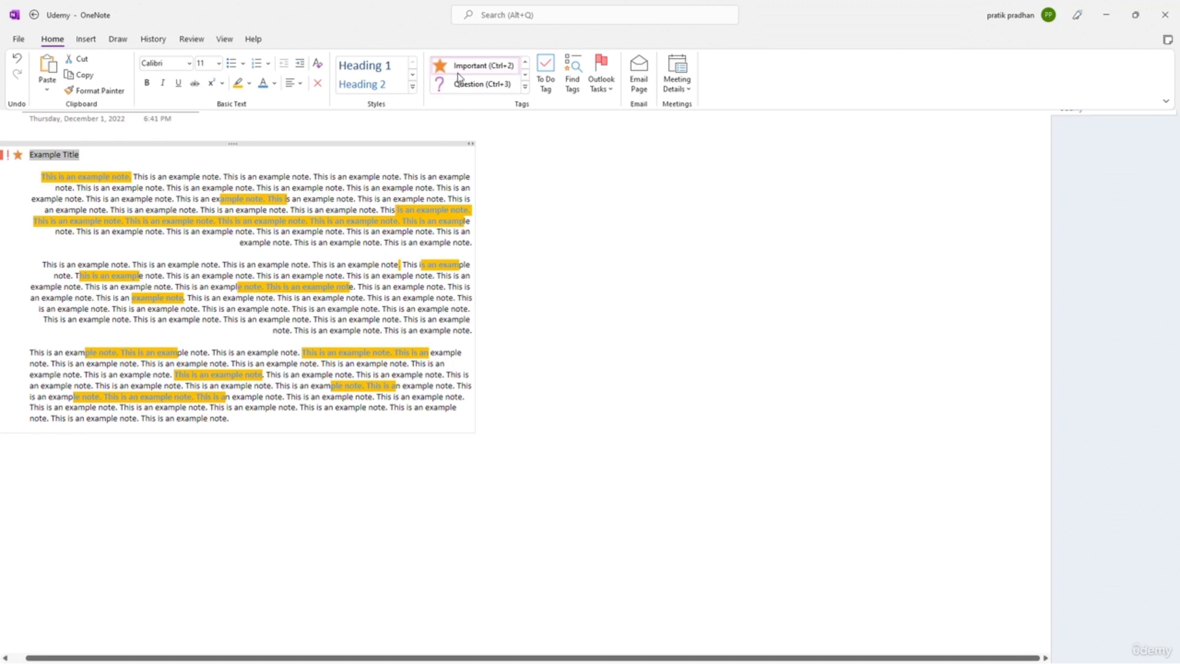
left_click(216, 284)
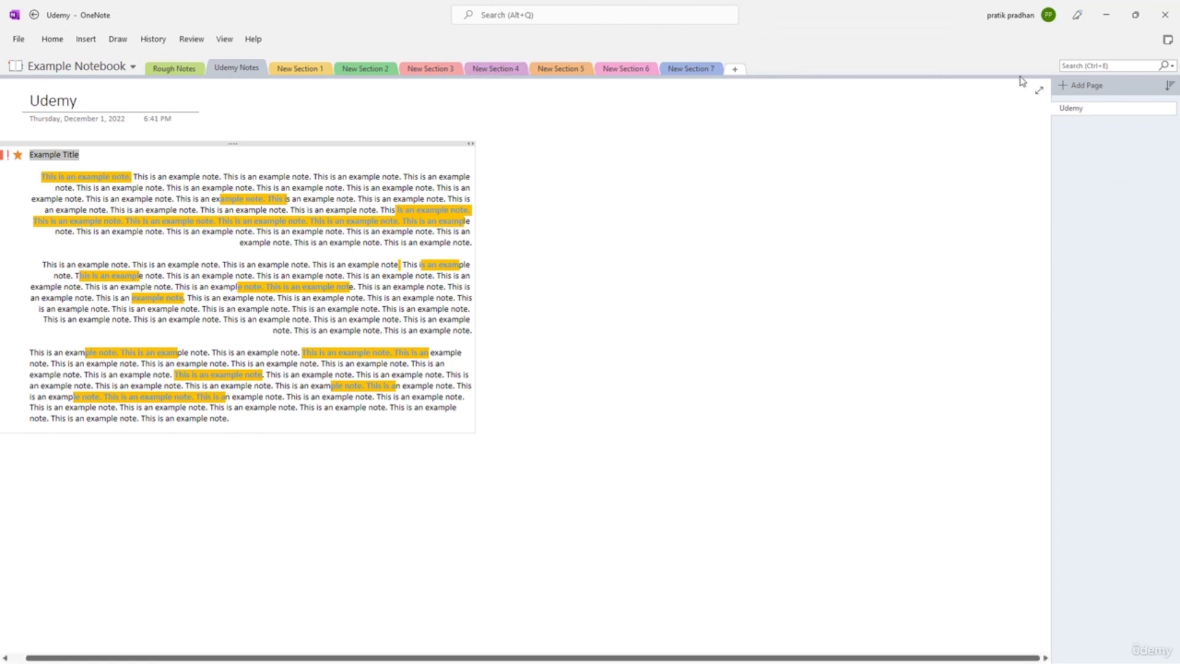
- Set the ribbon display to Always show Ribbon
left_click(225, 39)
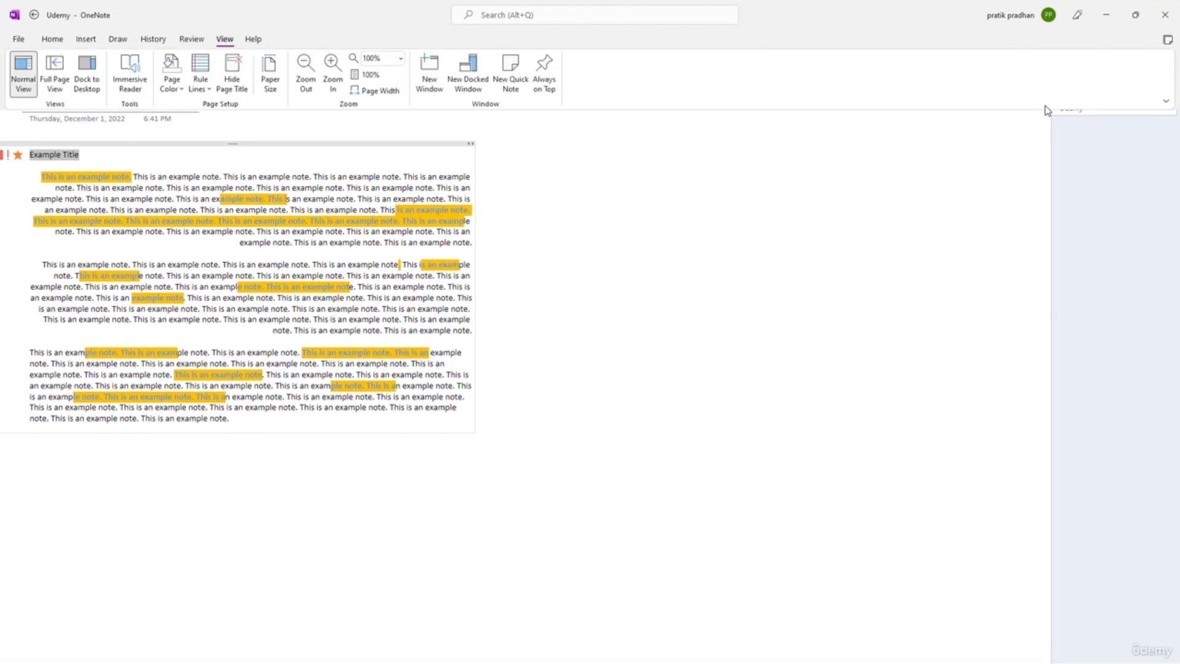
left_click(1166, 101)
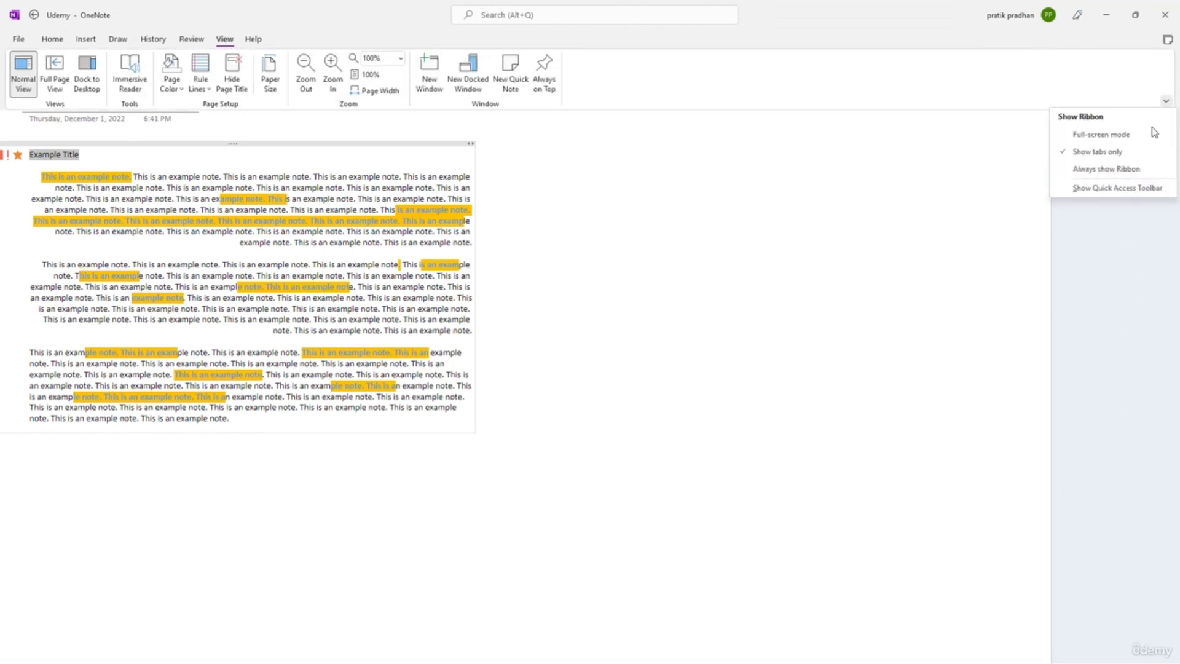
left_click(1107, 169)
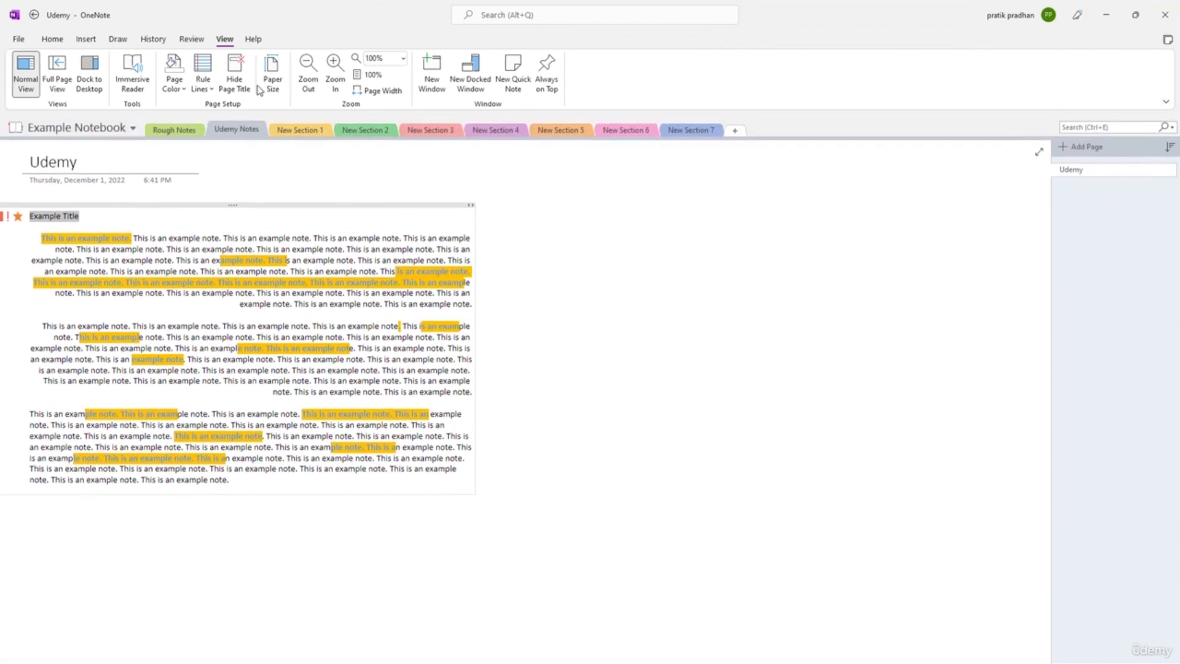
- Tag the Notepad screen clipping in New Section 1 as Important
left_click(300, 130)
left_click(212, 257)
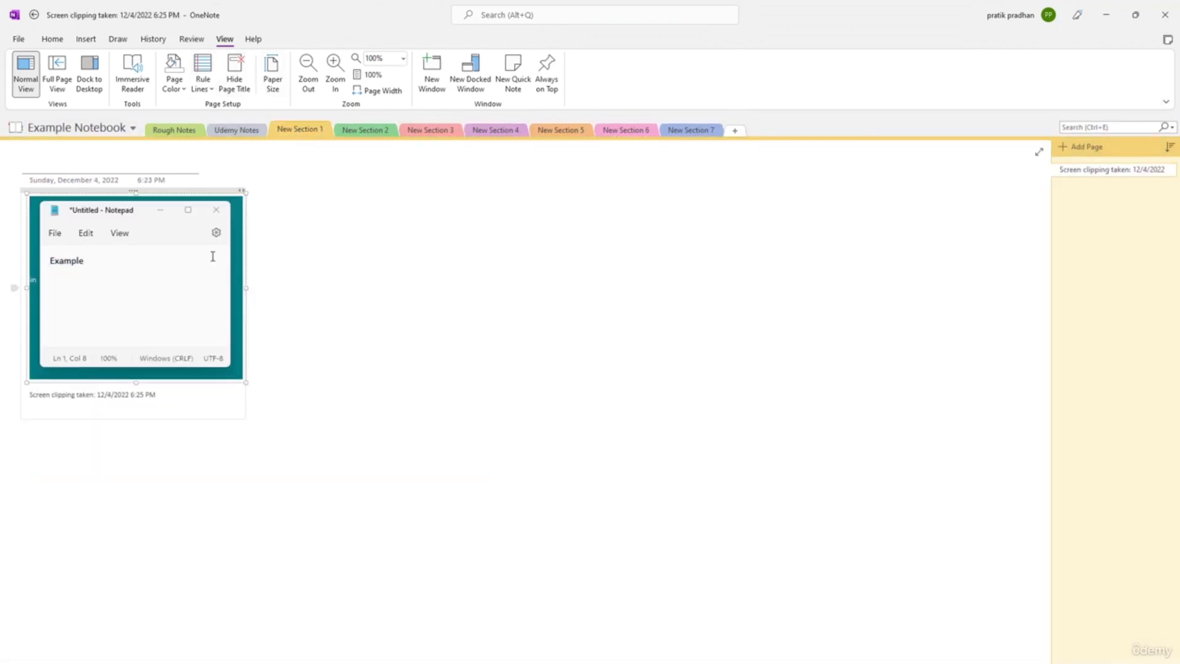
left_click(53, 41)
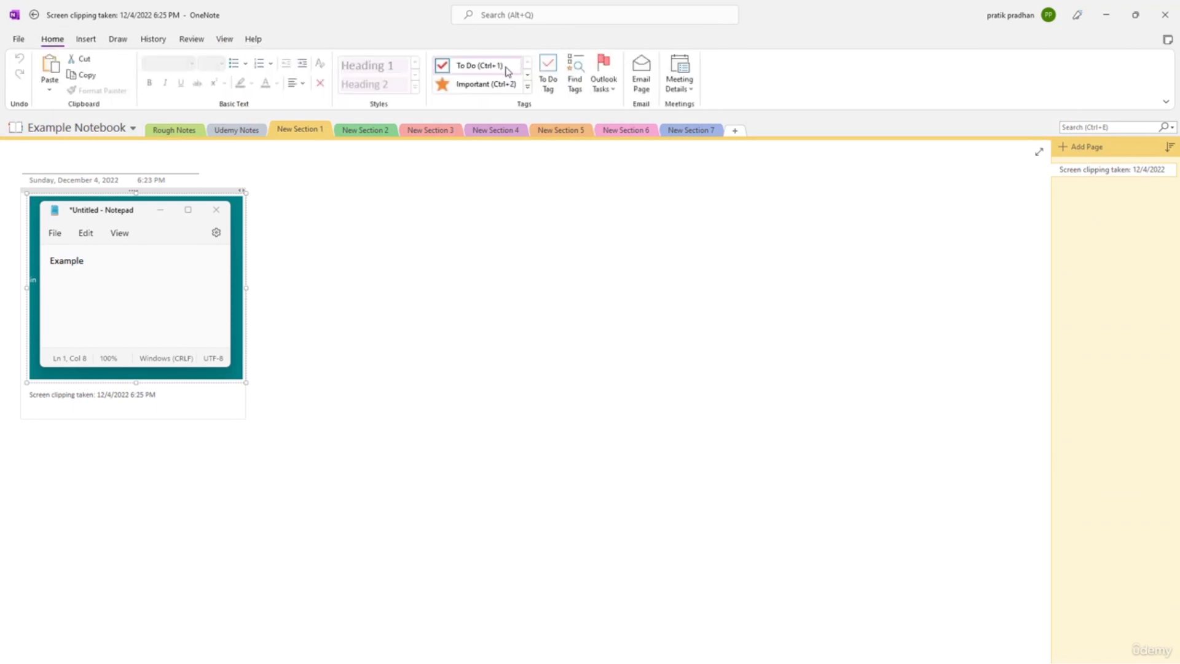
left_click(486, 84)
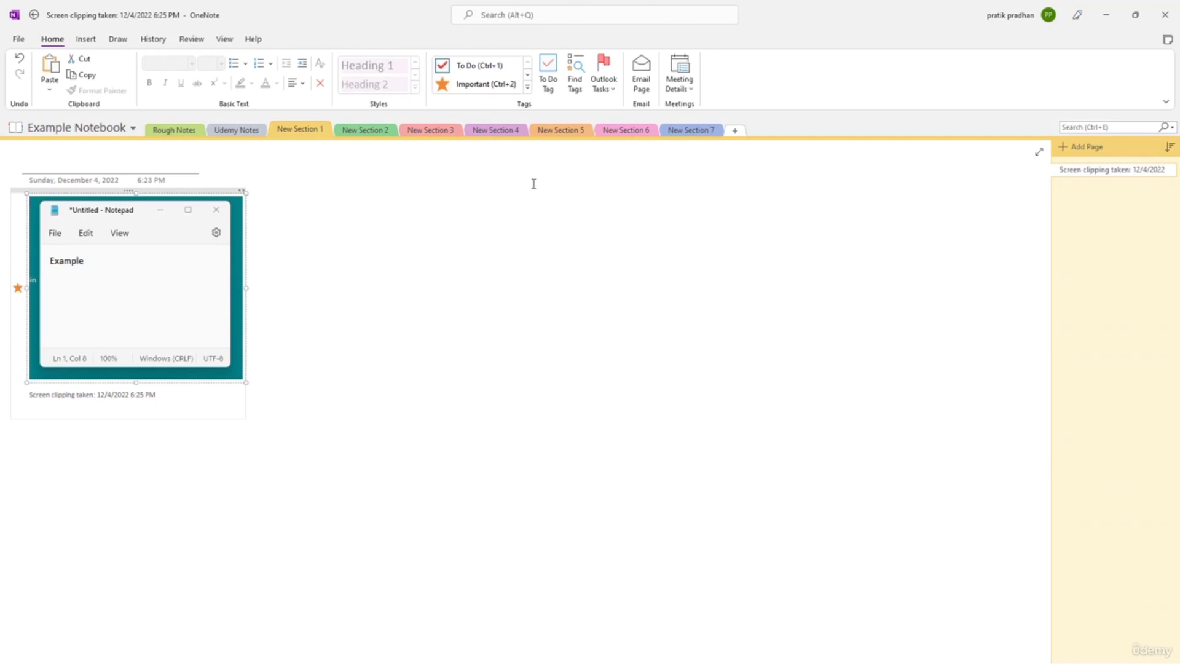
- Find all tags in the notebook and group the summary by Section, Title, Date and finally Note text
left_click(575, 77)
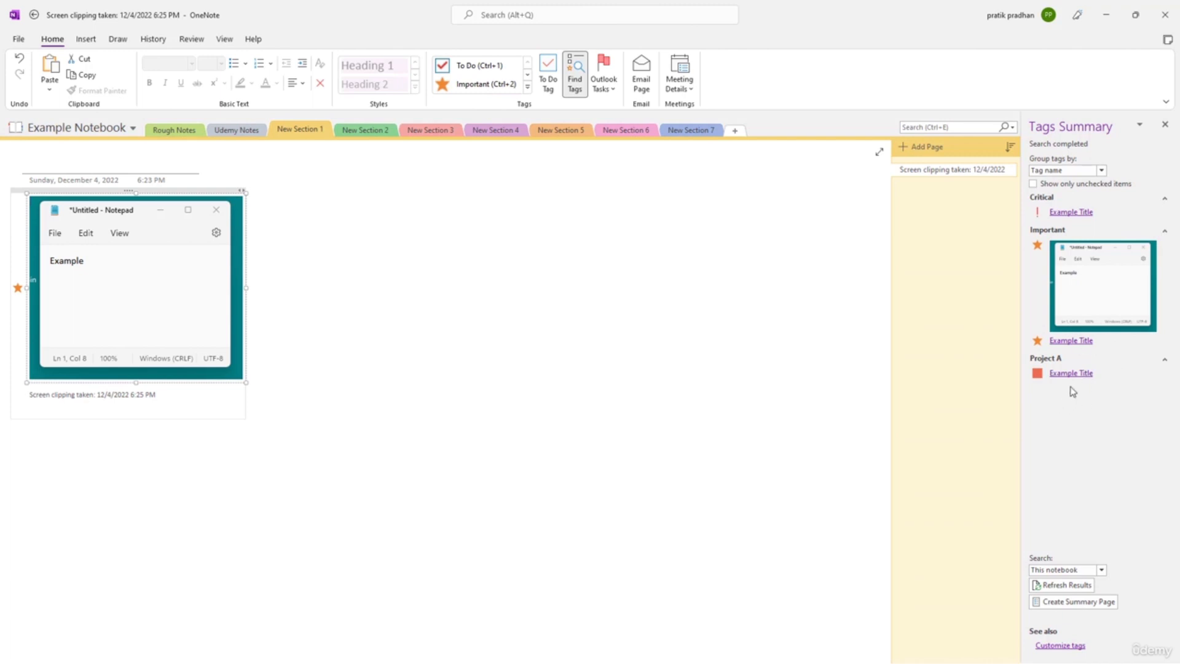
left_click(1100, 171)
left_click(1078, 192)
left_click(1101, 171)
left_click(1075, 198)
left_click(1100, 172)
left_click(1083, 205)
left_click(1100, 170)
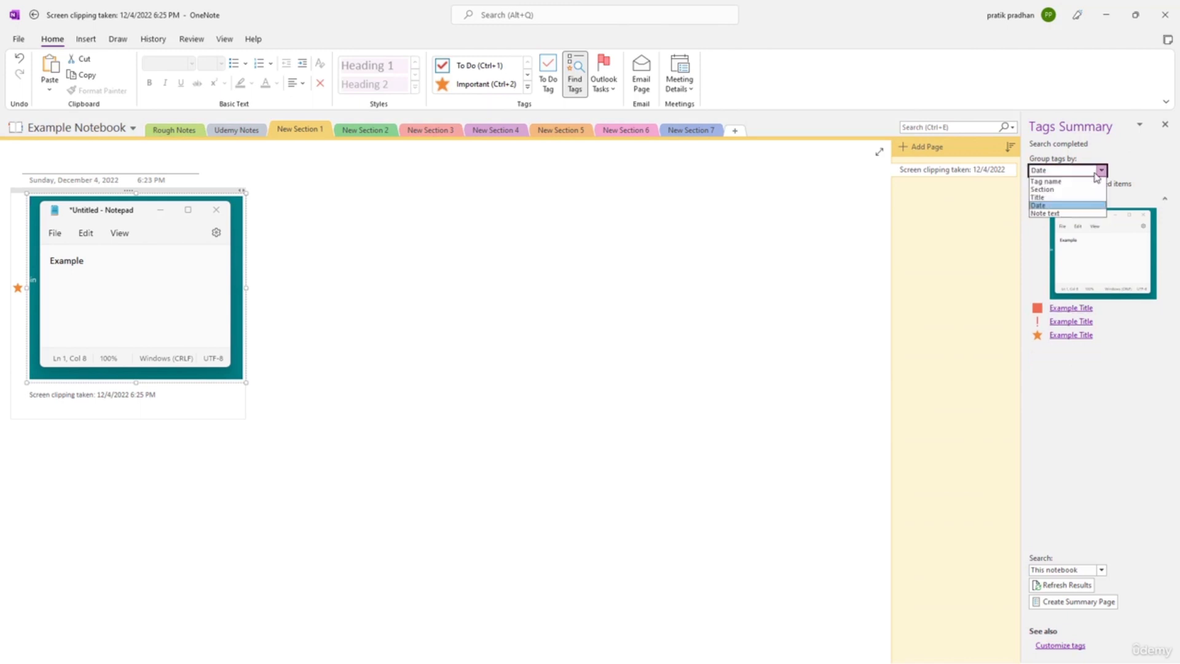
left_click(1080, 214)
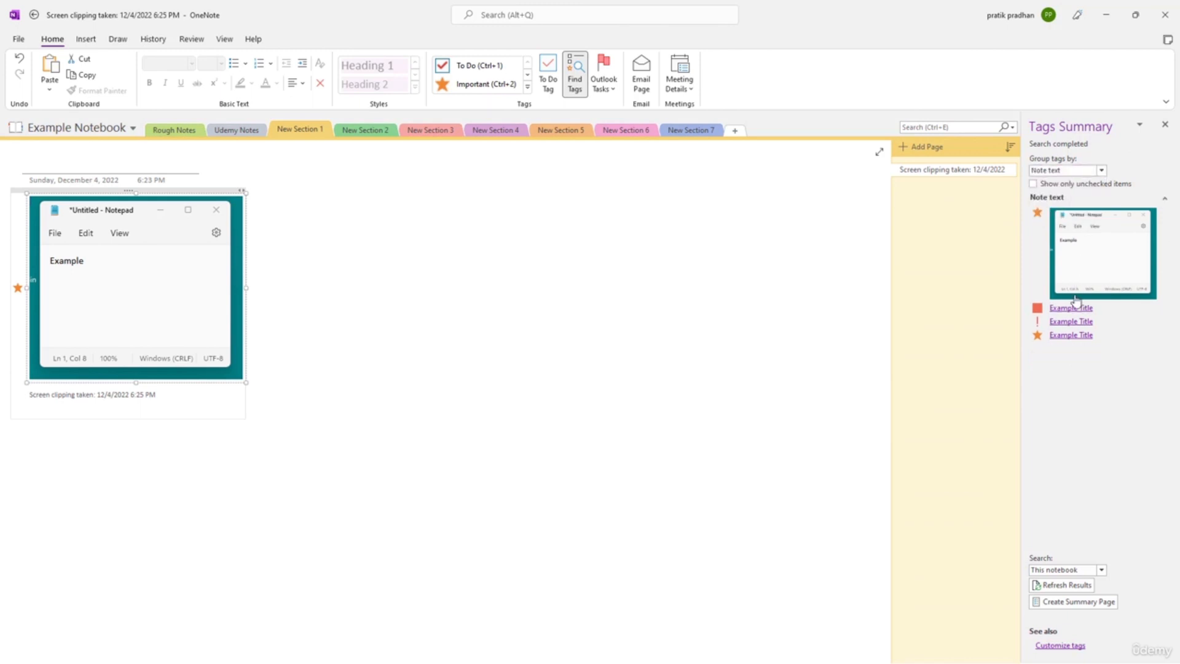
- Jump from the tags summary to the Critical "Example Title" note, the screen clipping, and the Important "Example Title" note
left_click(1073, 322)
left_click(1083, 280)
left_click(1080, 335)
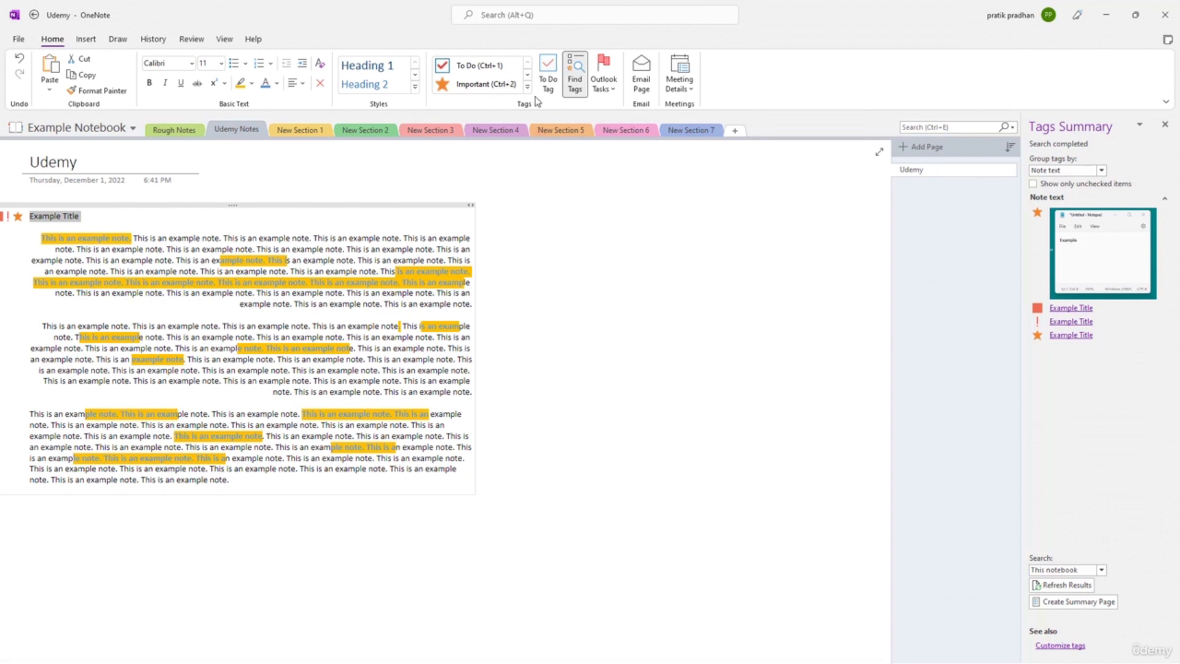
- Tag the second paragraph and the Udemy page title as To Do, checking off the paragraph's item
left_click_drag(84, 326, 42, 326)
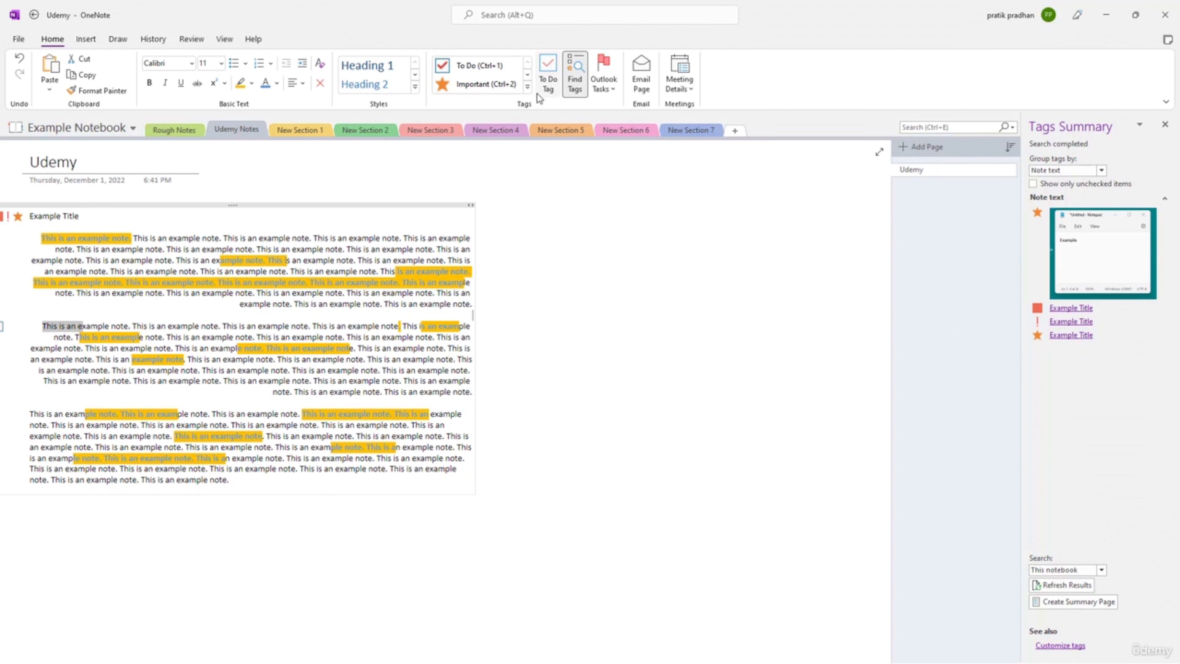
left_click_drag(49, 249, 152, 370)
left_click(82, 186)
left_click_drag(80, 163, 26, 163)
left_click(479, 67)
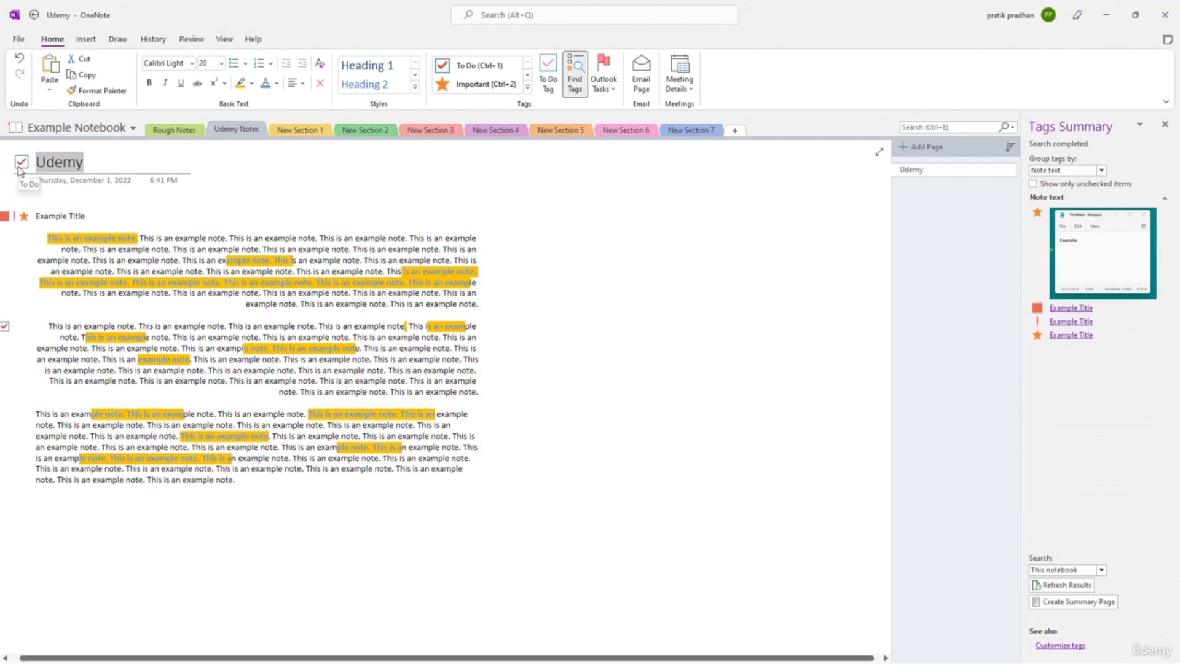
- Add the Password and Book to read tags to the Udemy page title, and close the tags summary
left_click(528, 88)
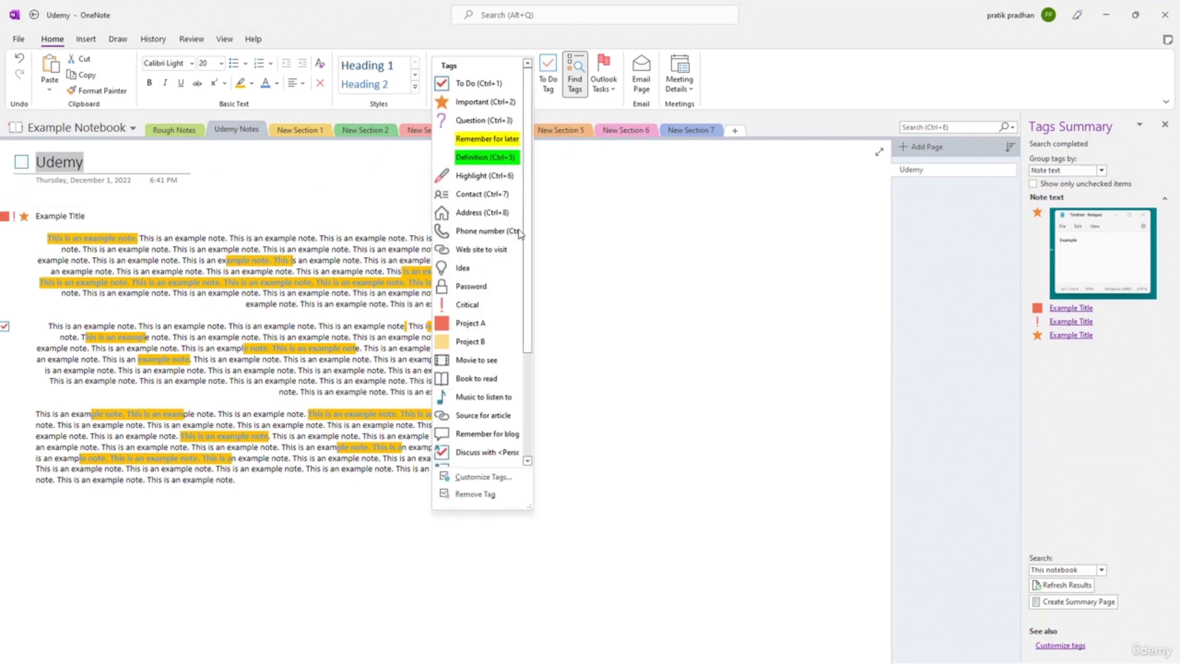
scroll(495, 344, "down", 3)
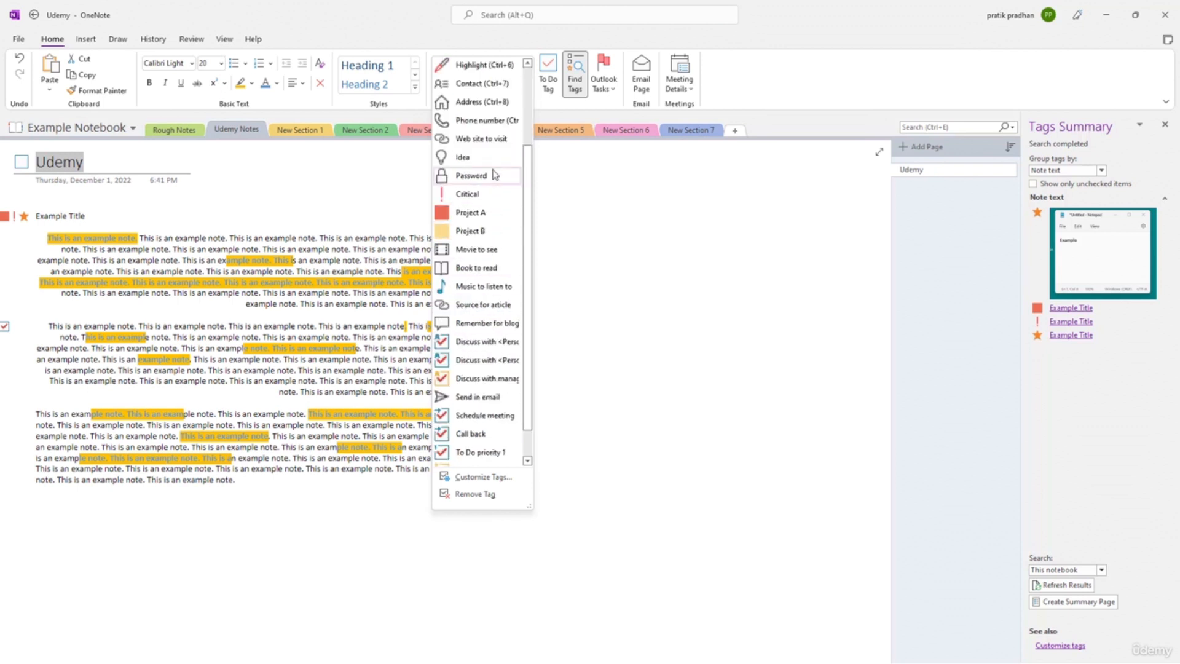
left_click(495, 175)
left_click(528, 88)
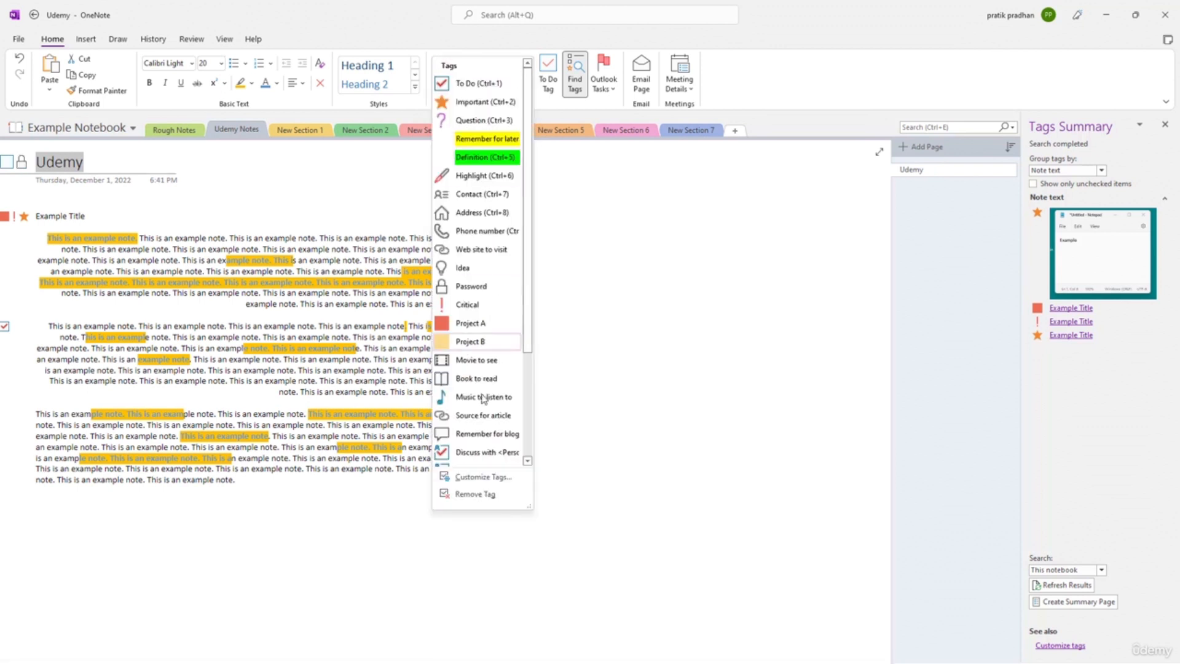
left_click(483, 386)
left_click(528, 87)
scroll(470, 360, "down", 3)
scroll(469, 360, "down", 1)
left_click(753, 413)
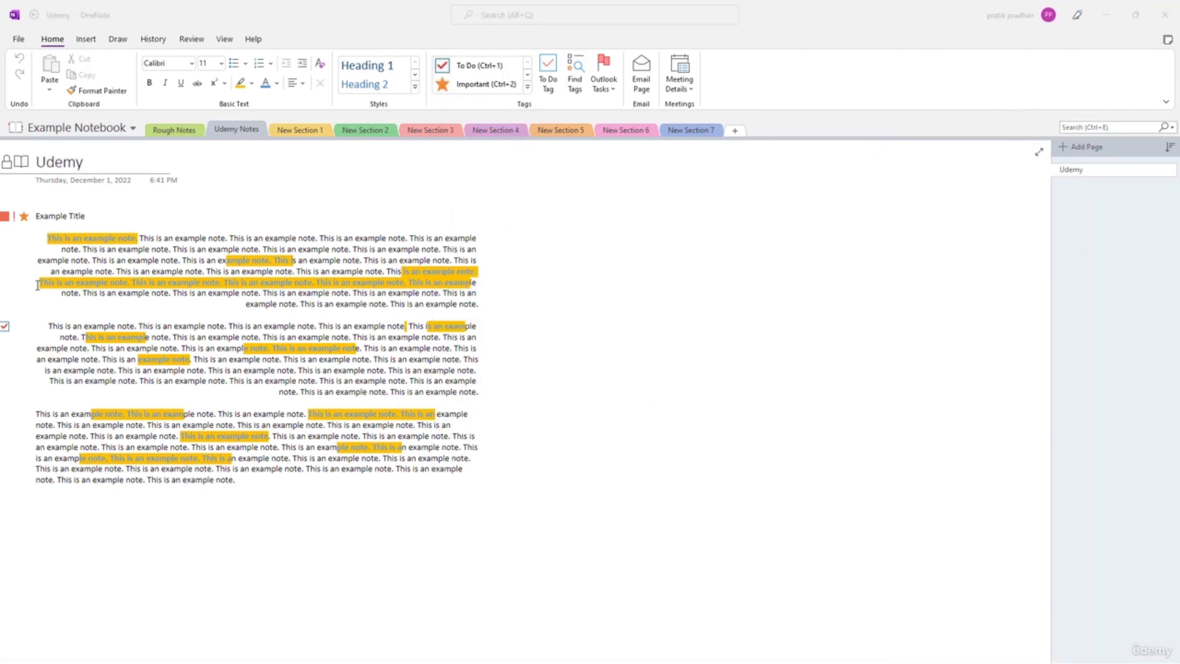
left_click(39, 285)
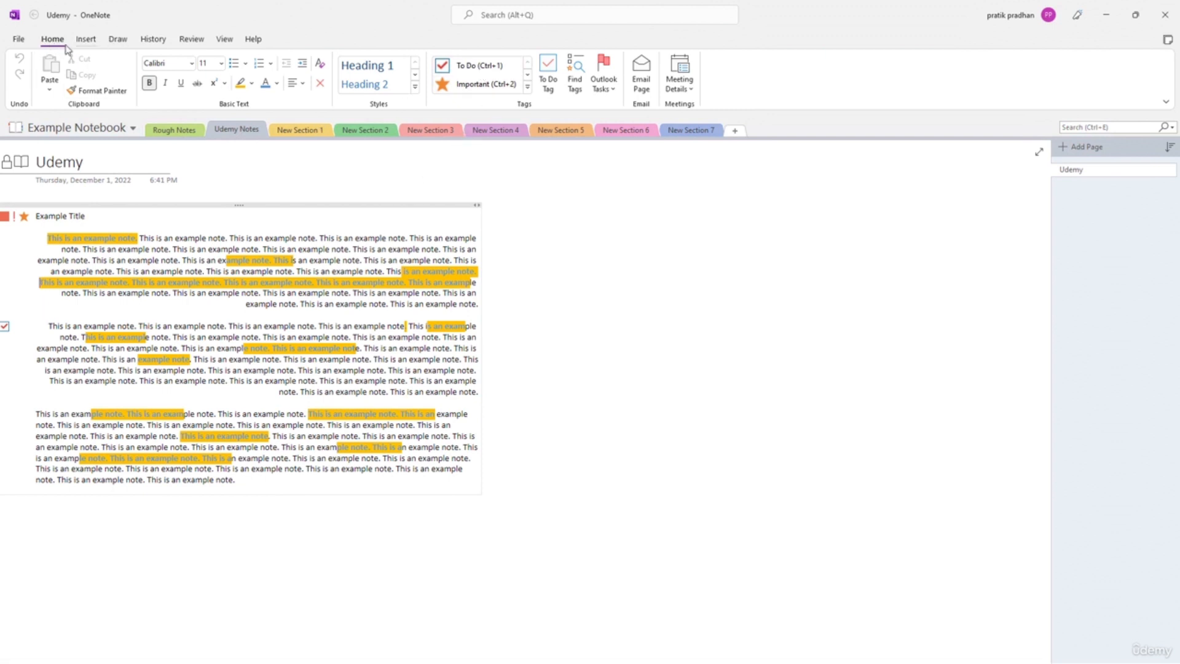
- Start a new custom tag placed at Source for article in the tags list and give it the orange flower symbol
left_click(527, 90)
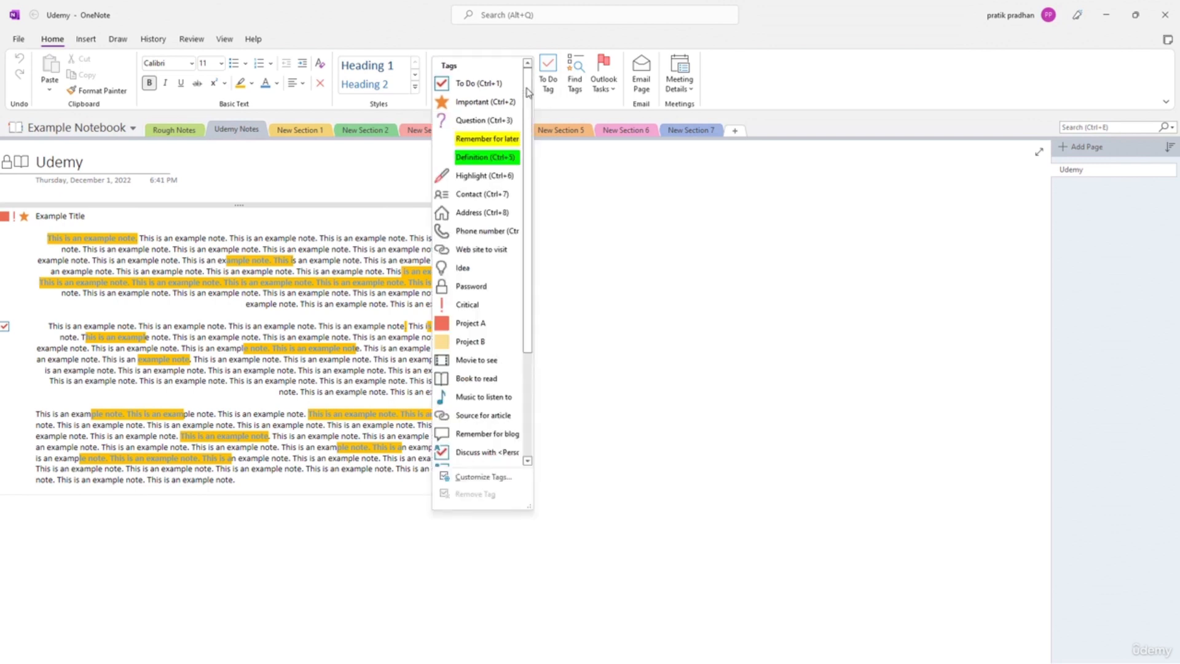
left_click(501, 478)
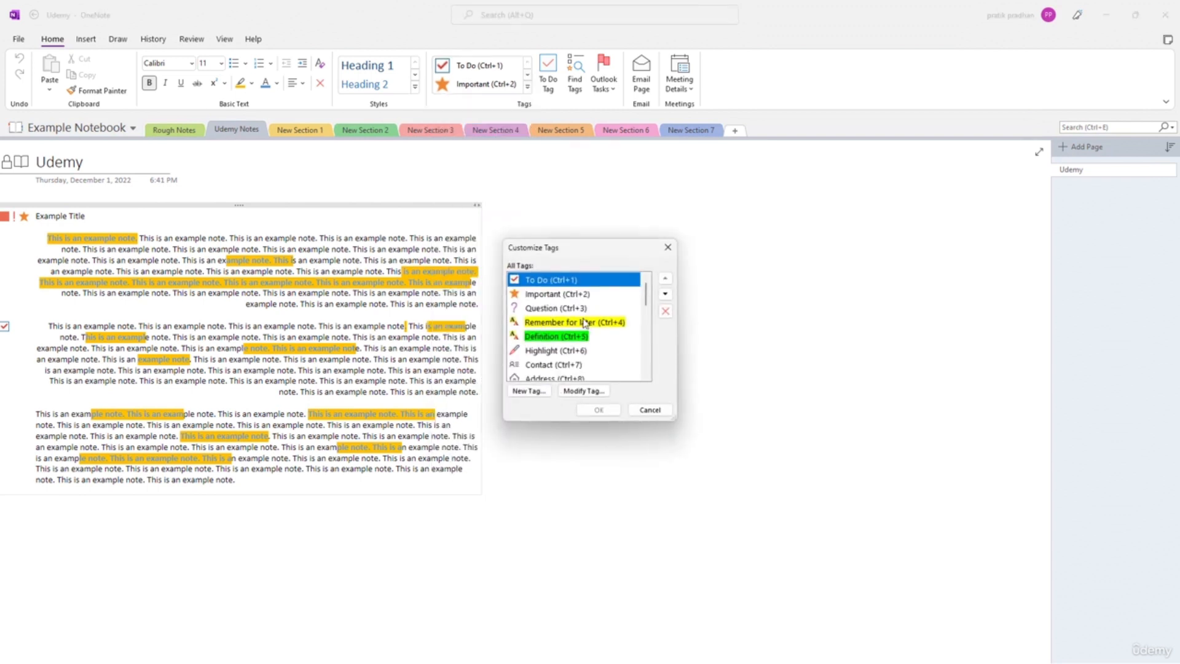
scroll(584, 324, "down", 6)
left_click(557, 298)
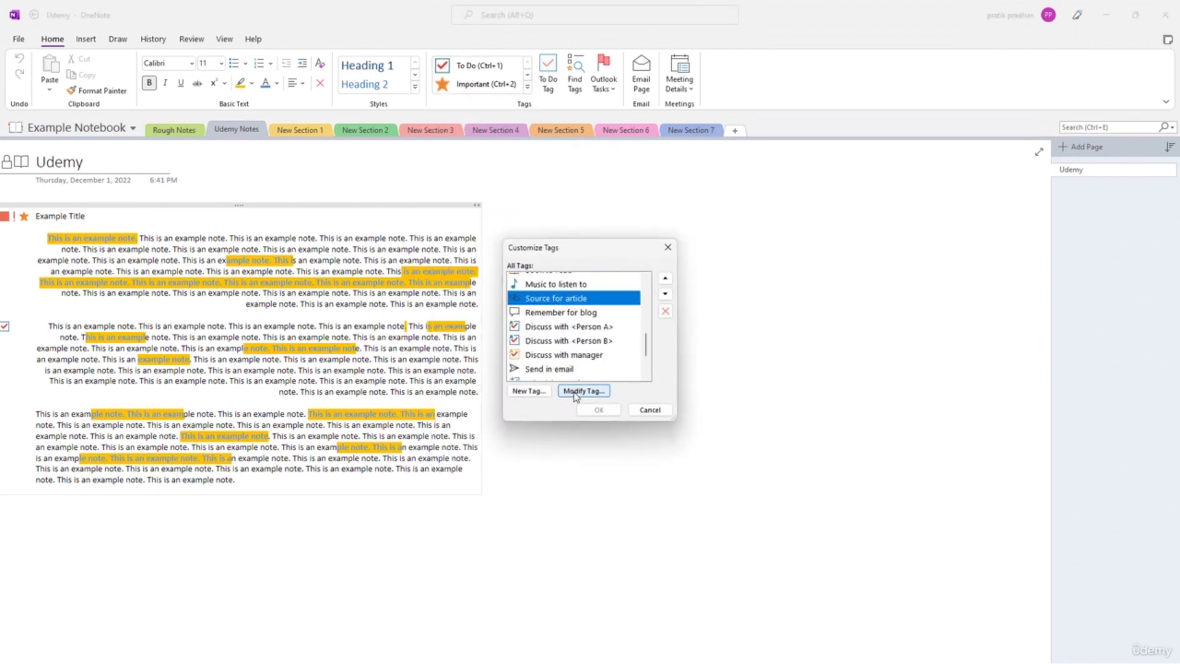
left_click(528, 391)
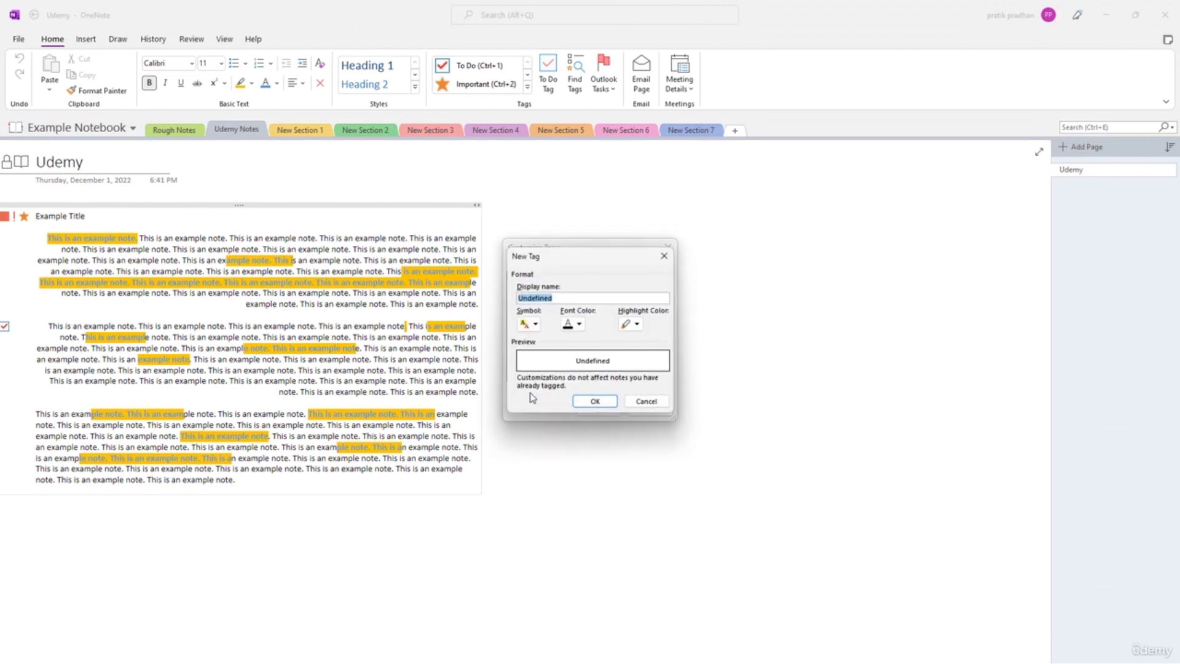
left_click(527, 324)
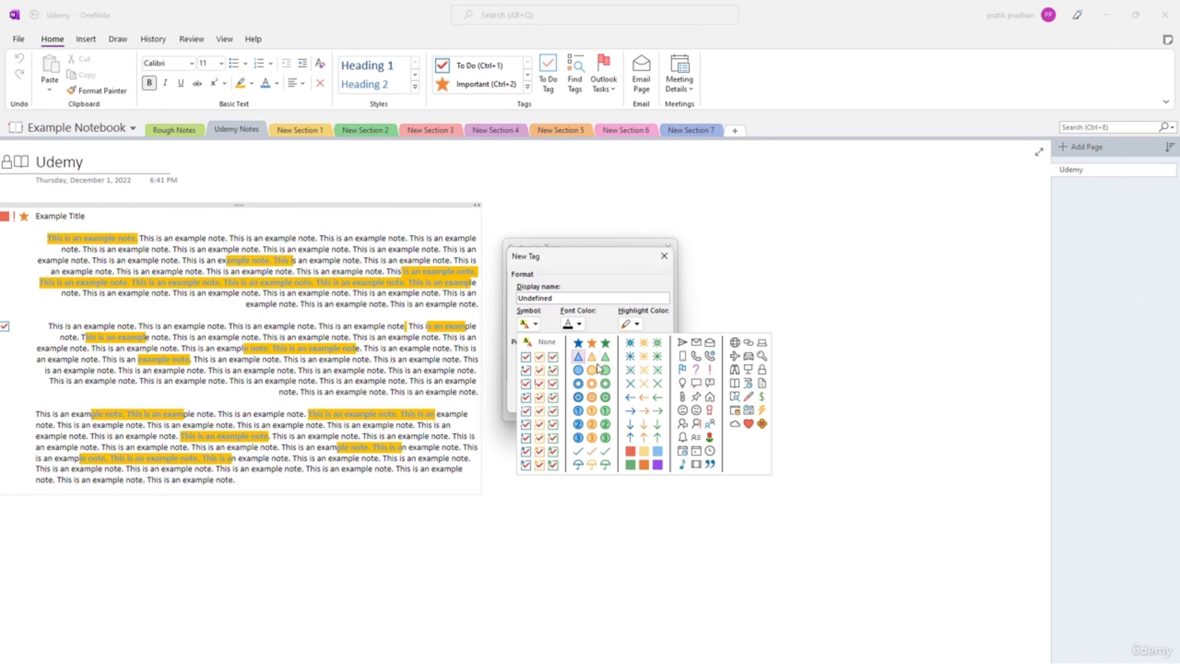
left_click(762, 424)
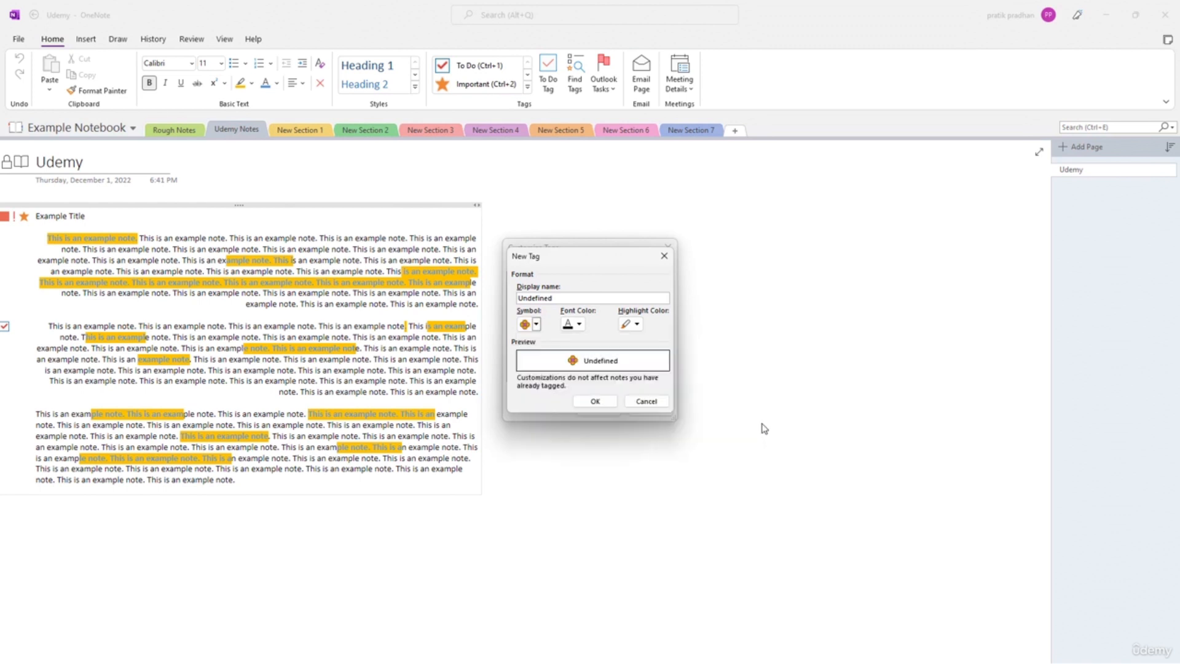
- Set the new tag's font color to red and its highlight color to magenta
left_click(578, 324)
left_click(569, 379)
left_click(637, 324)
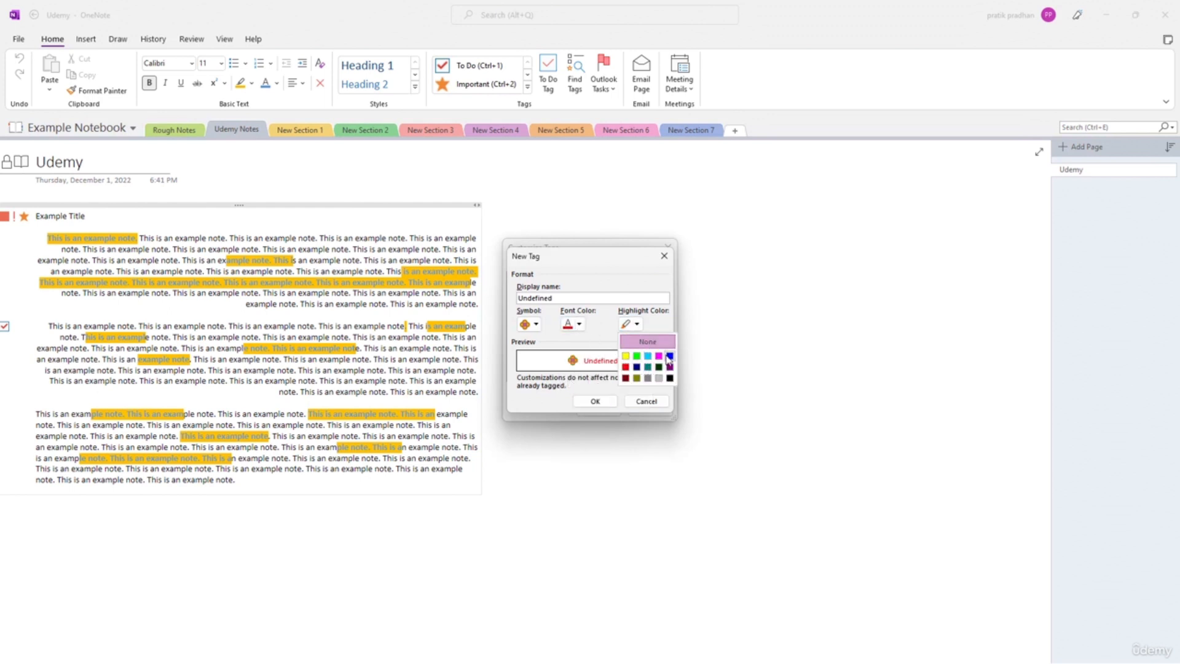
left_click(659, 356)
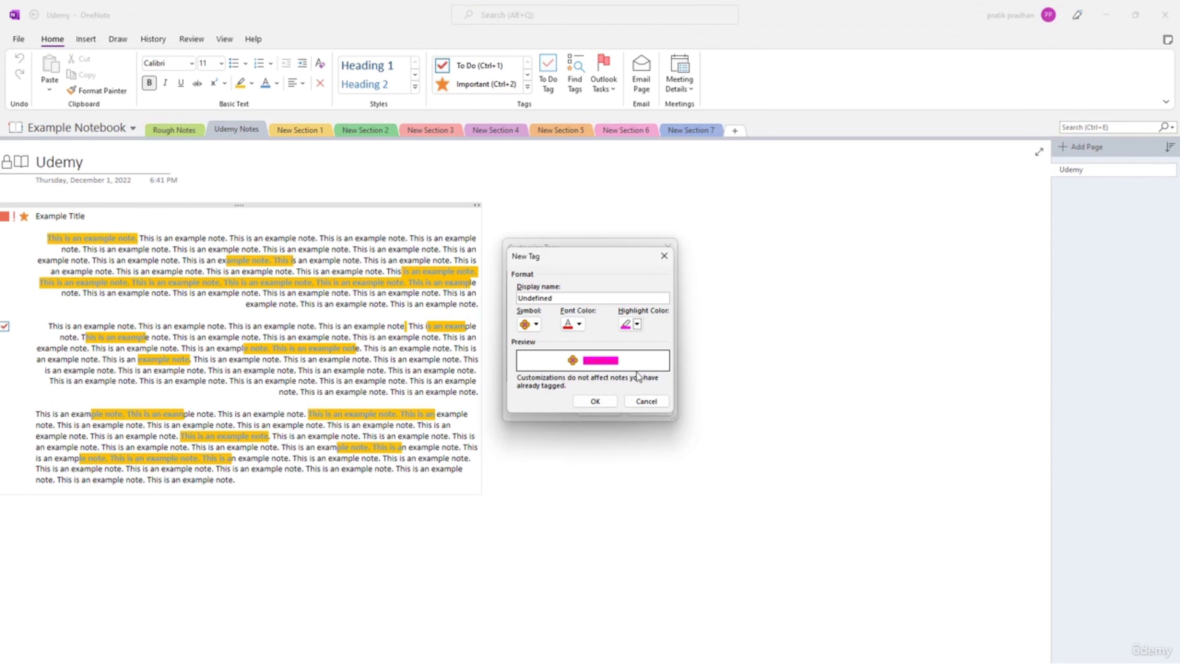
- Name the new tag "Udemy", set its font color to black, and create it
double_click(589, 299)
type("Udemy")
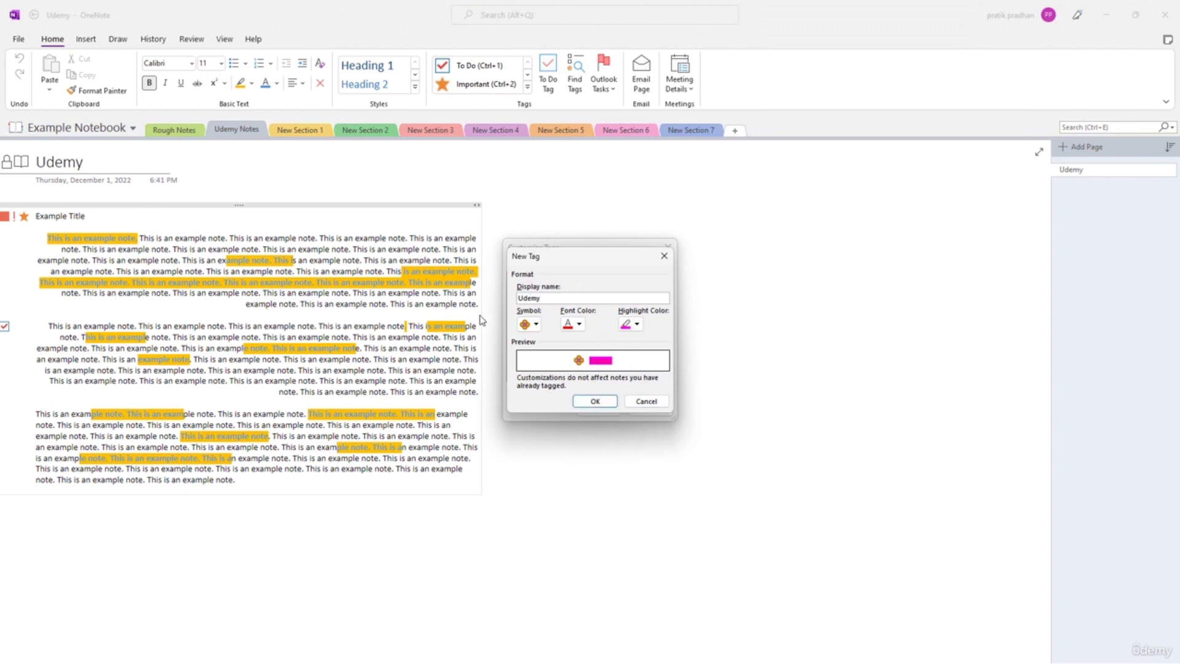
left_click(580, 325)
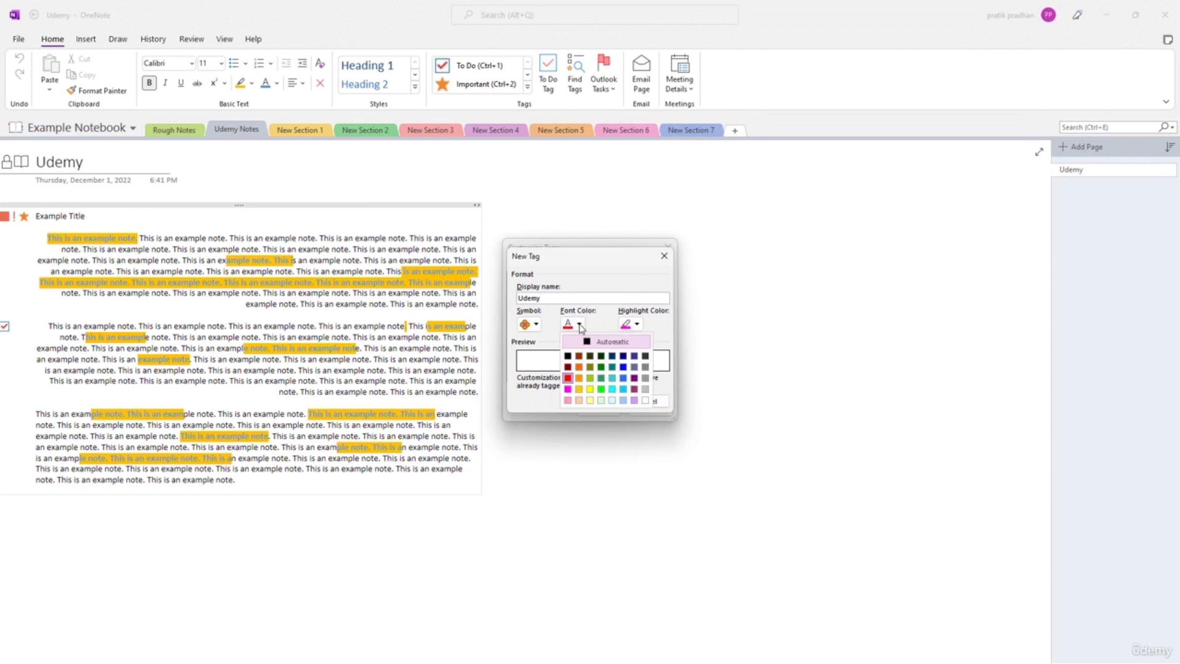
left_click(569, 357)
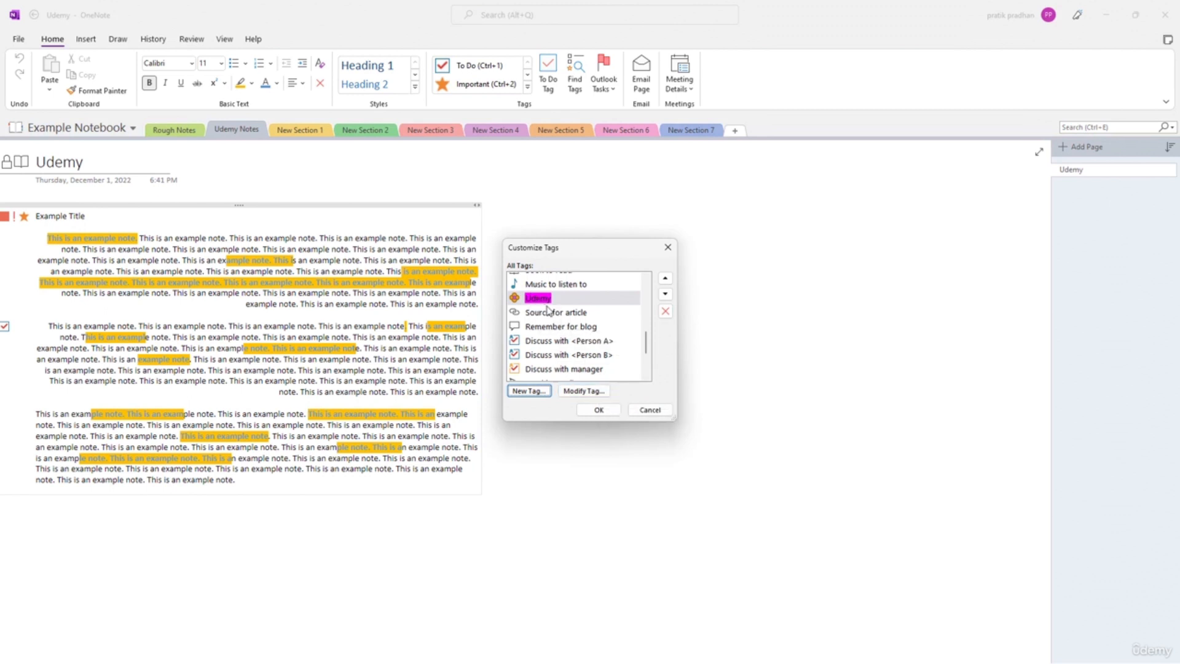
- Modify the Udemy tag to use a yellow highlight color and save the tag customizations
left_click(584, 391)
left_click(631, 324)
left_click(628, 359)
left_click(599, 402)
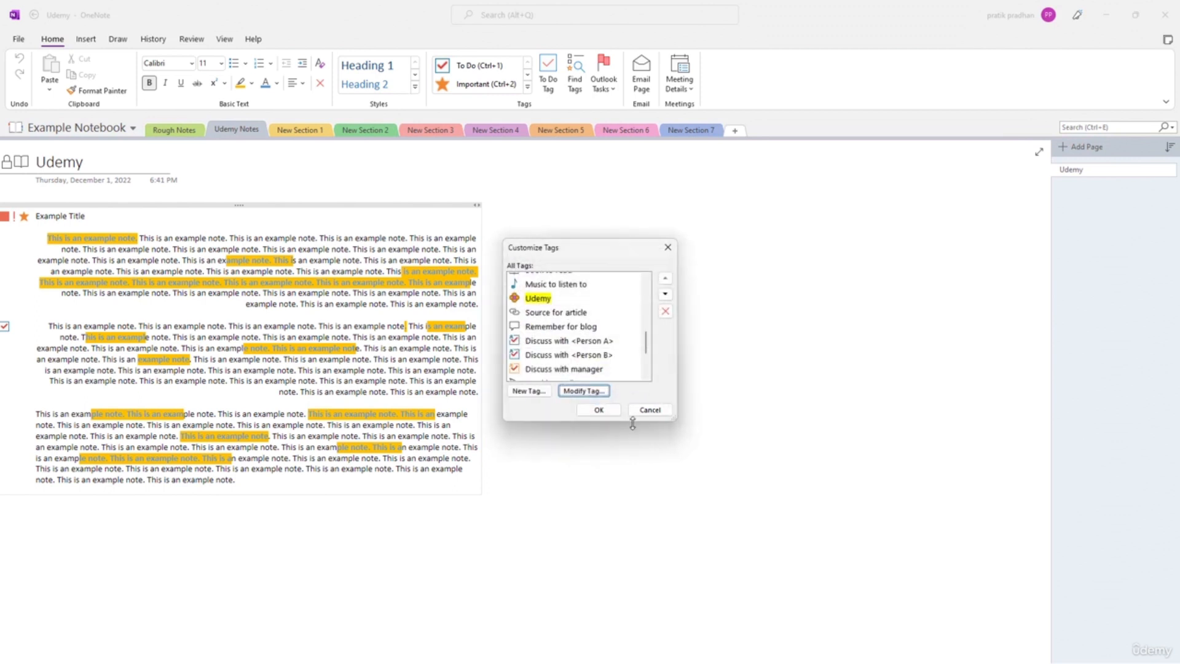
left_click(600, 409)
- Apply the Udemy tag to the second paragraph of the example note, and deselect the note
left_click_drag(424, 371, 296, 371)
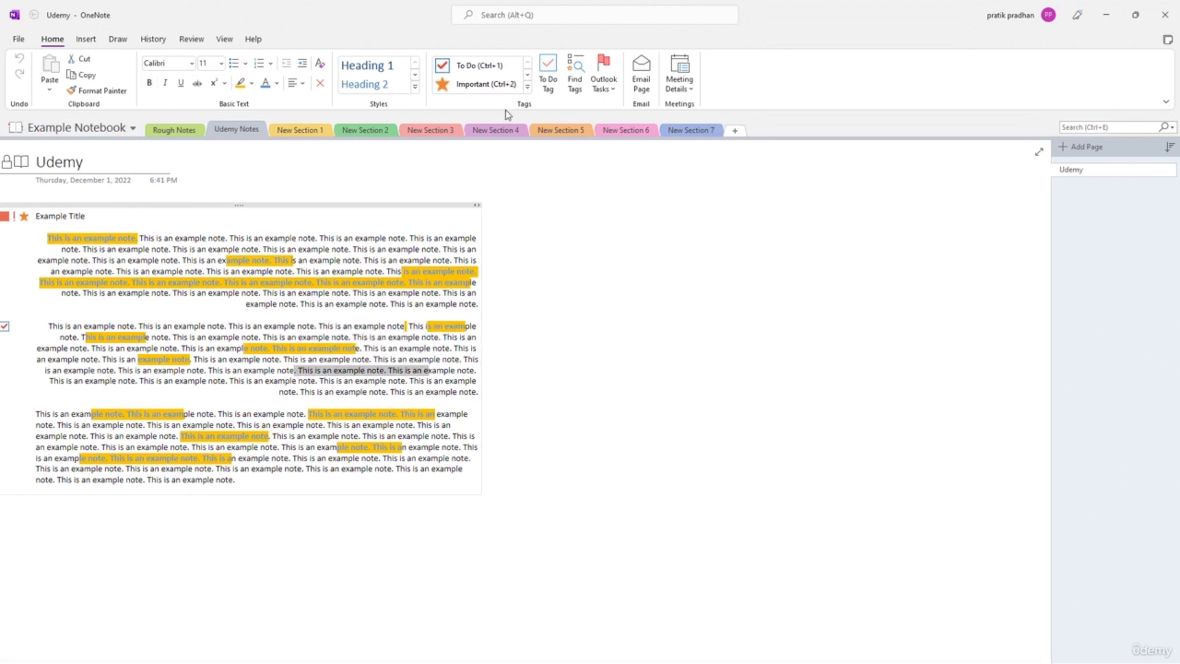
left_click(527, 86)
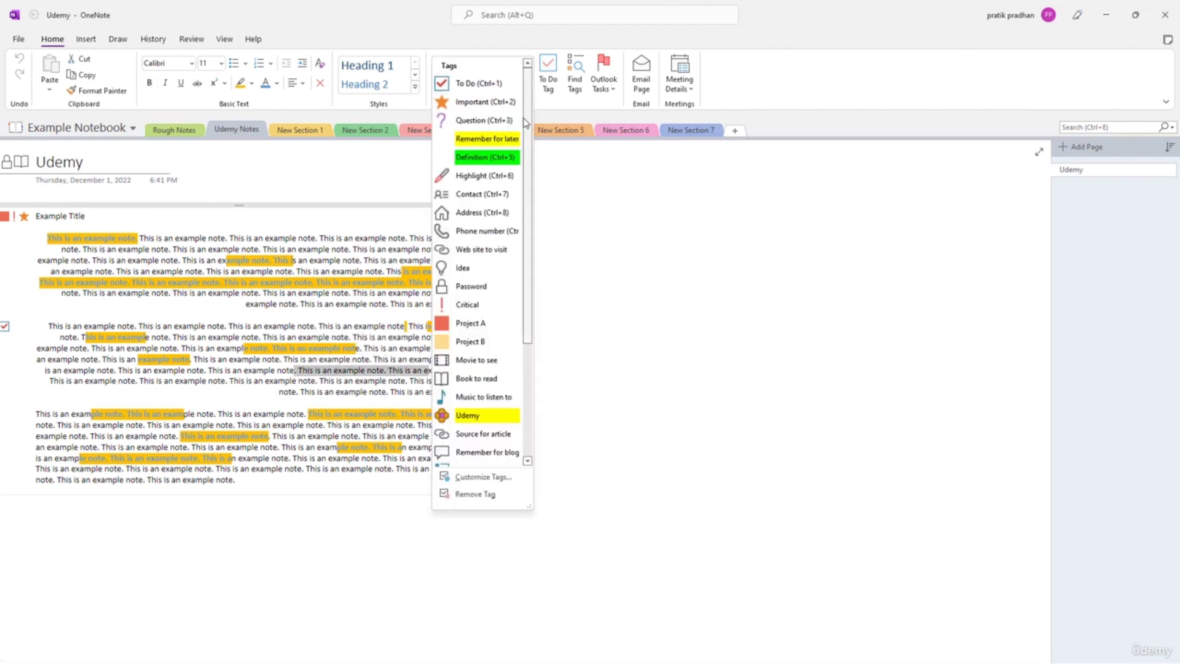
left_click(469, 416)
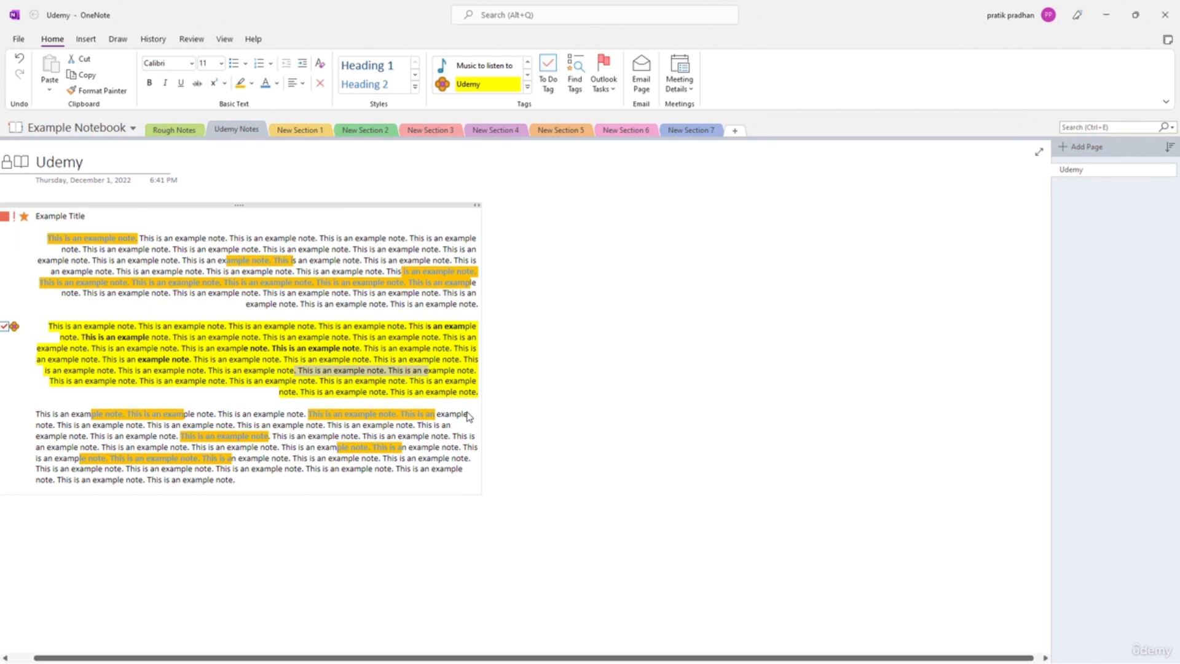
left_click(374, 360)
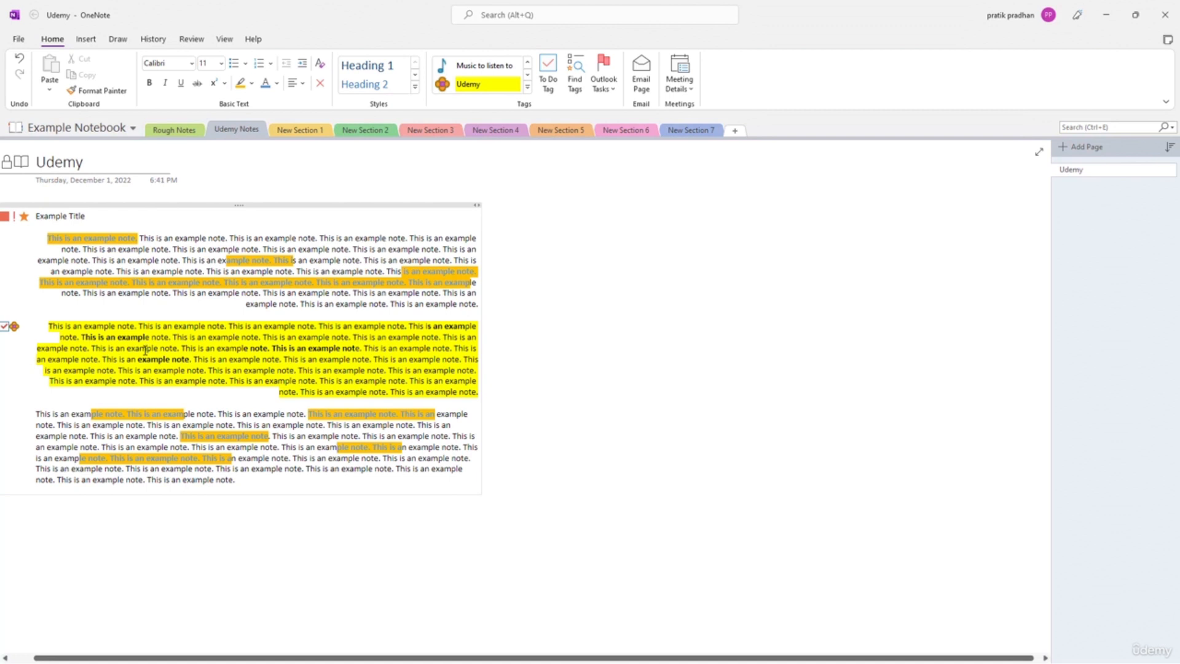
left_click(864, 401)
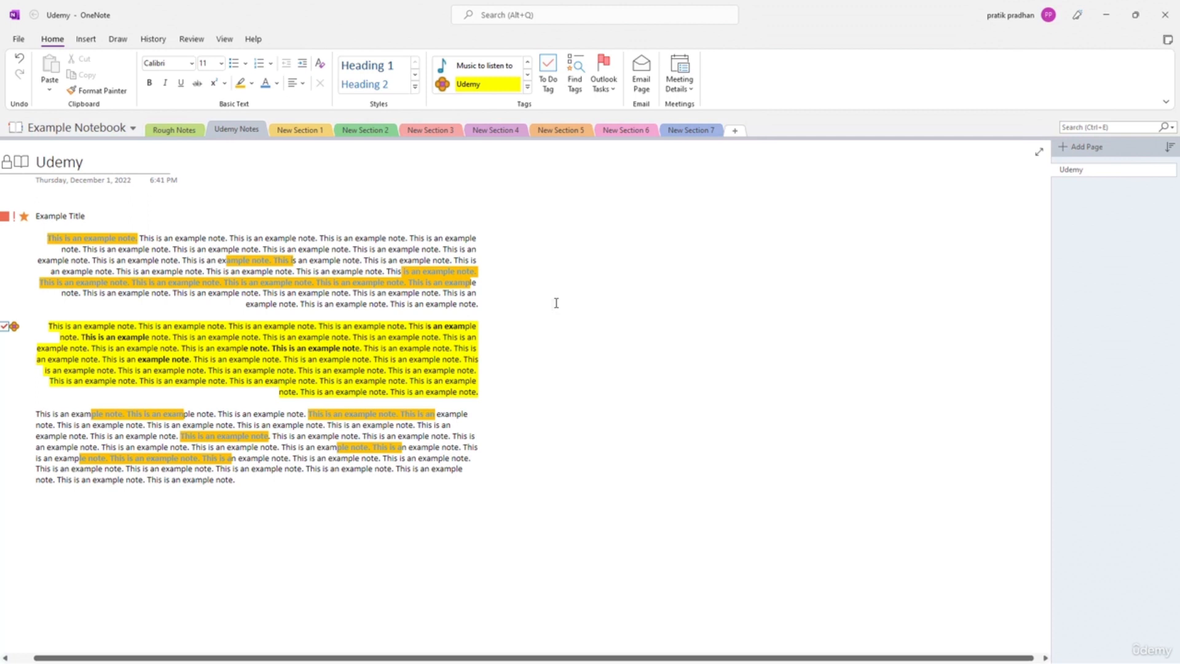
- Add a new section to the notebook with its default name and display the page templates
left_click(736, 131)
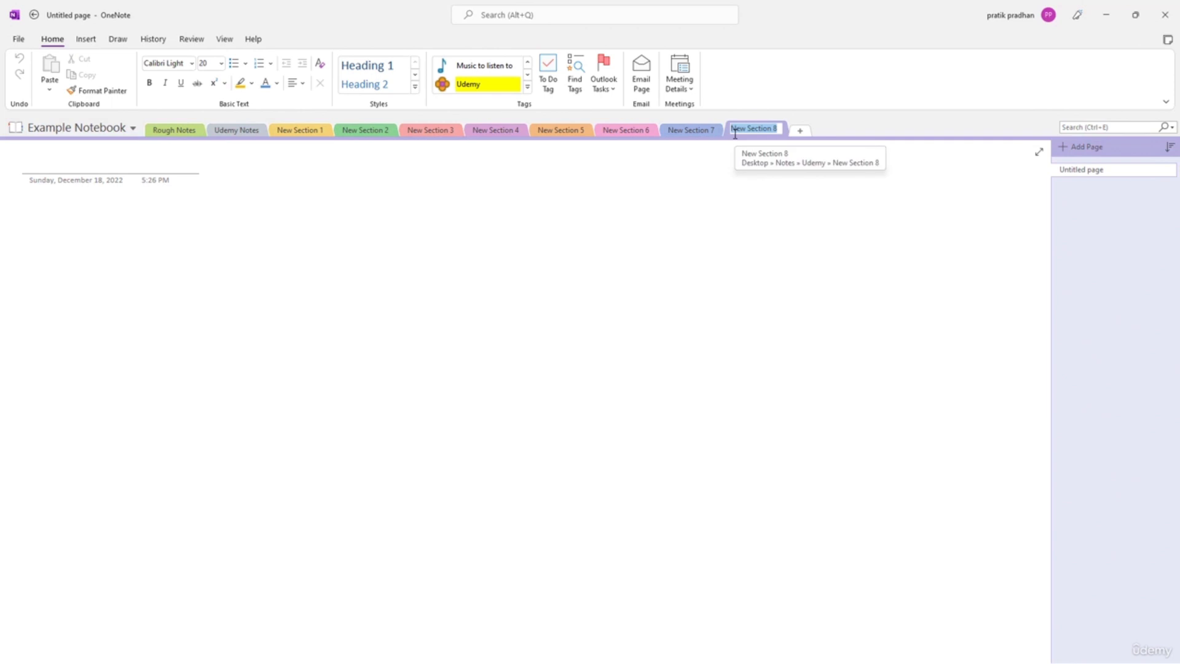
left_click(28, 198)
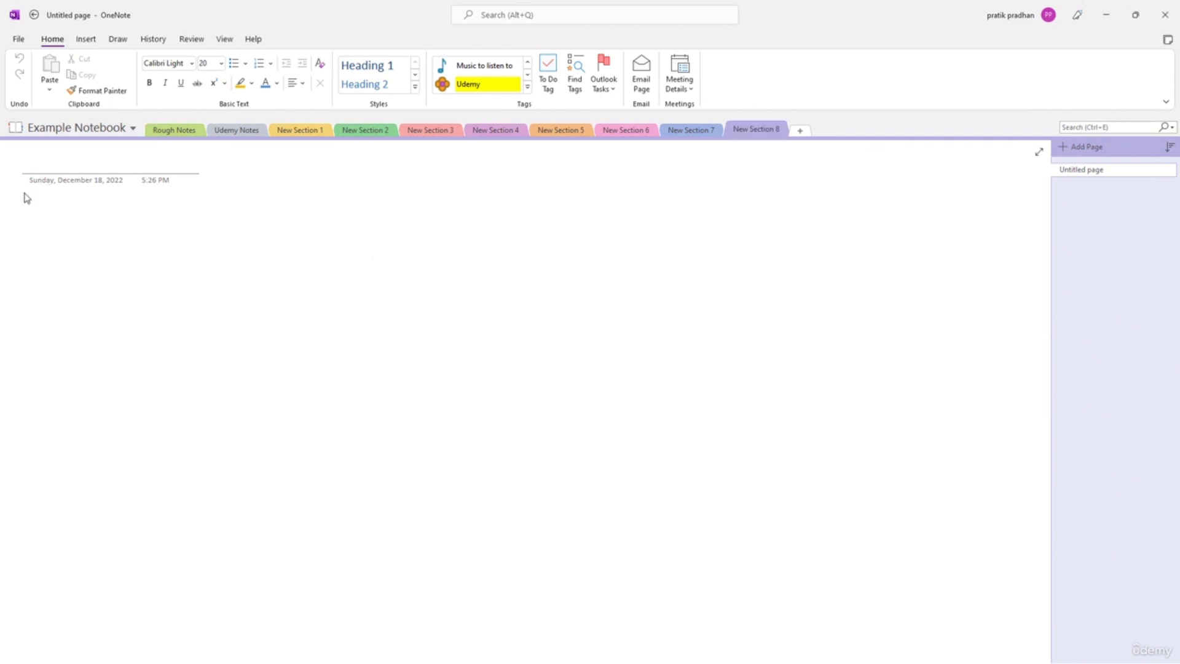
left_click(91, 44)
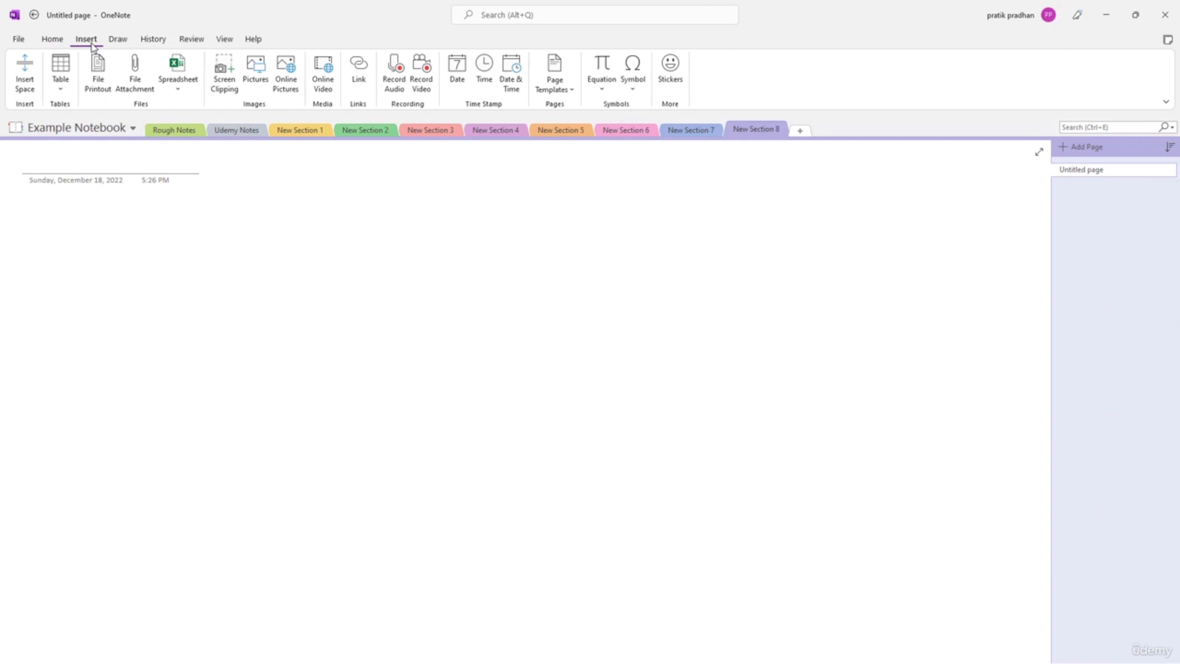
left_click(572, 91)
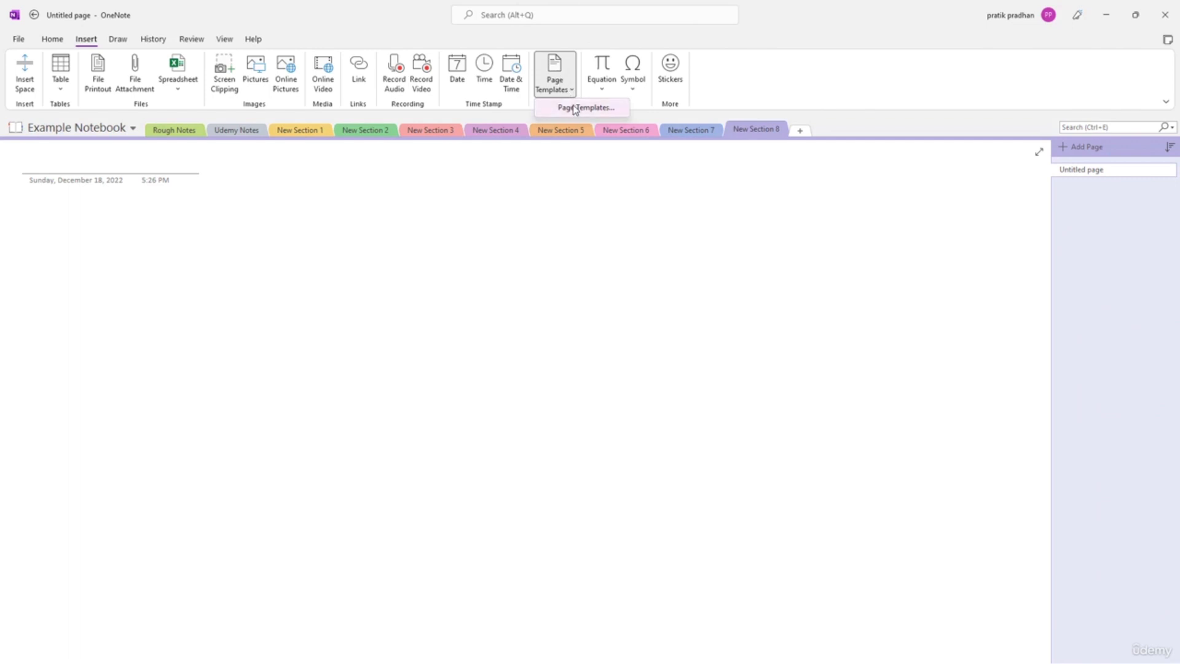
left_click(574, 110)
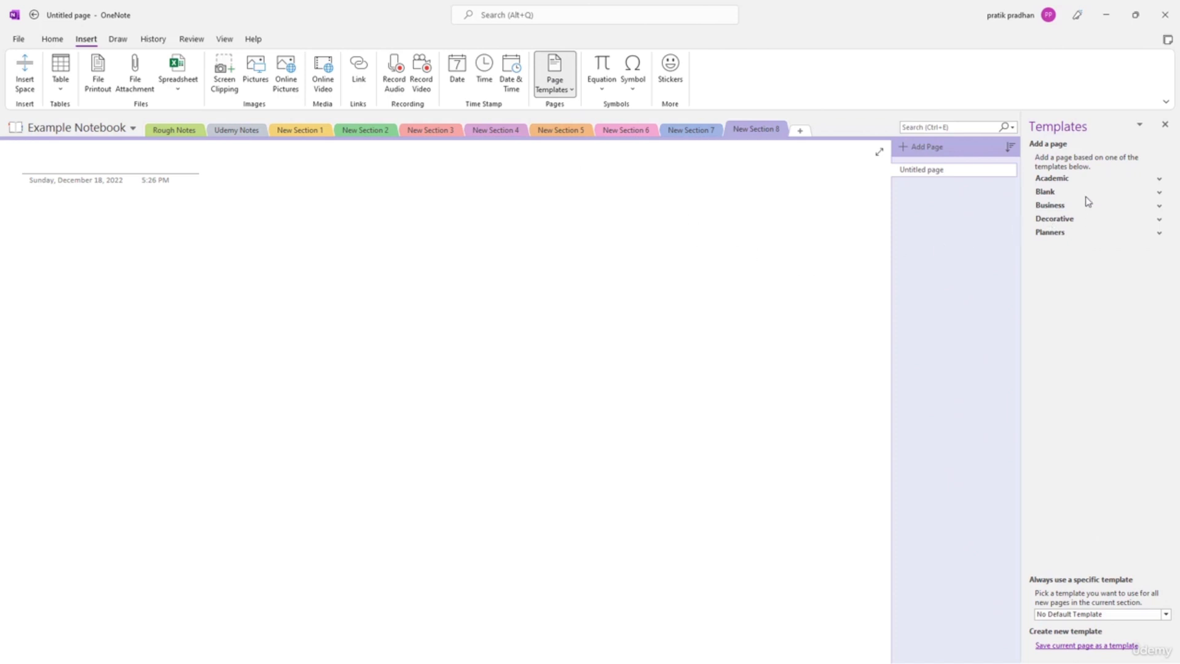
- Add a page from the History Class Notes academic template and enter "dfgdffd" under Important Dates
left_click(1070, 180)
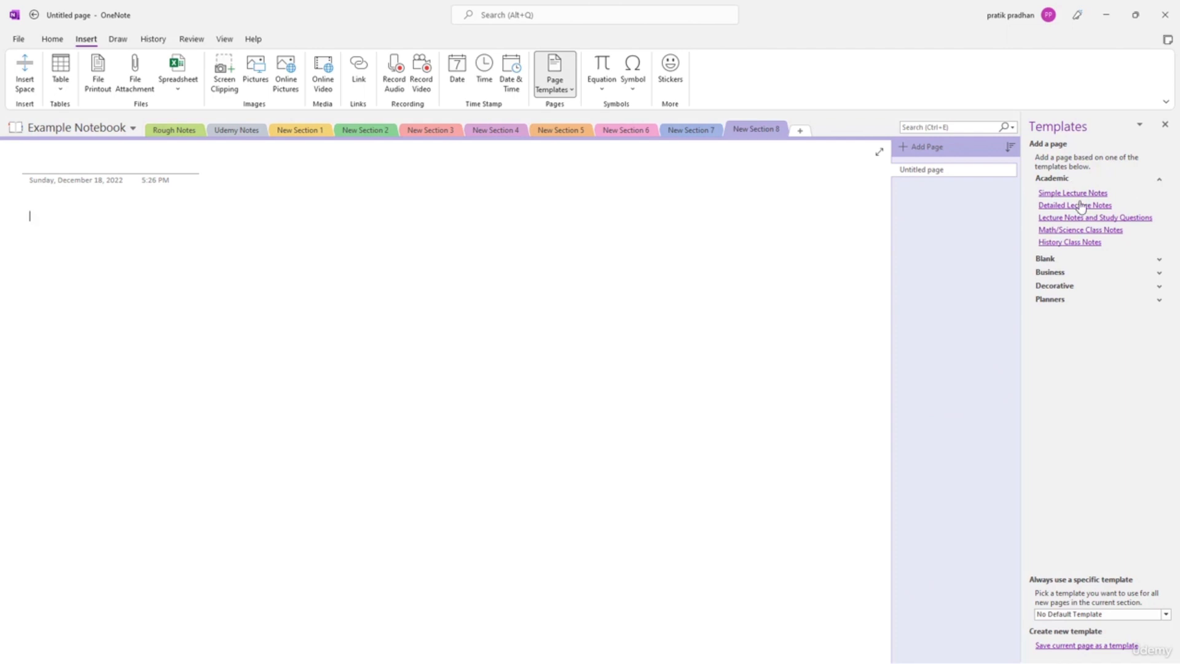
left_click(1070, 242)
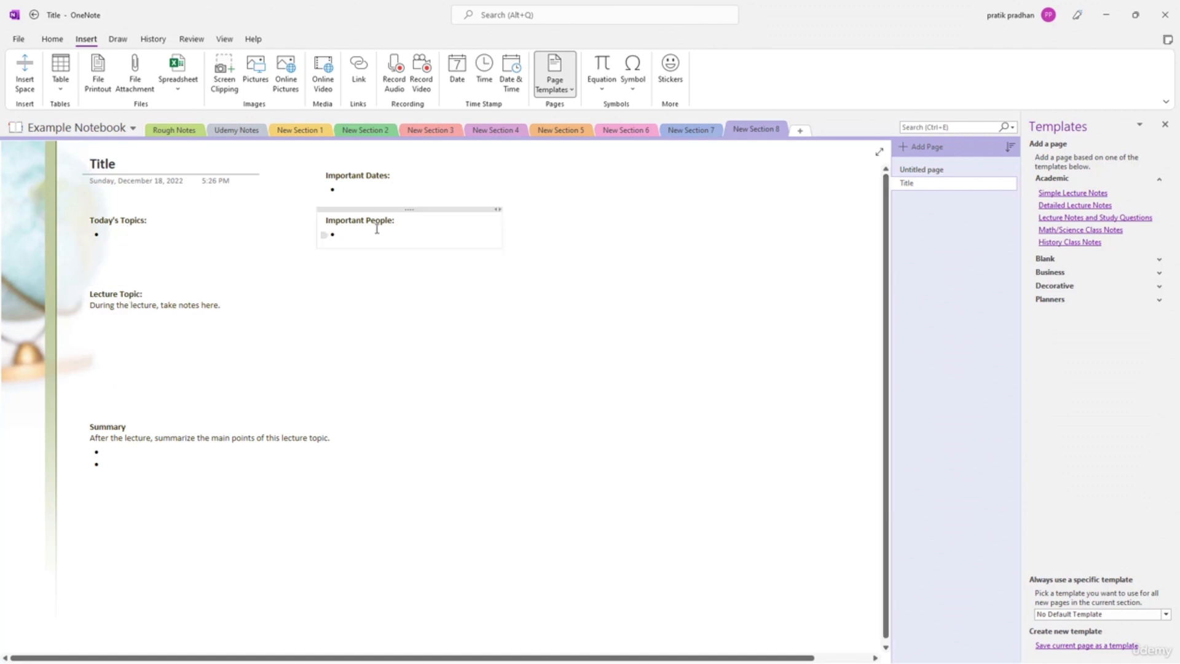
left_click(347, 191)
type("dfgdffd")
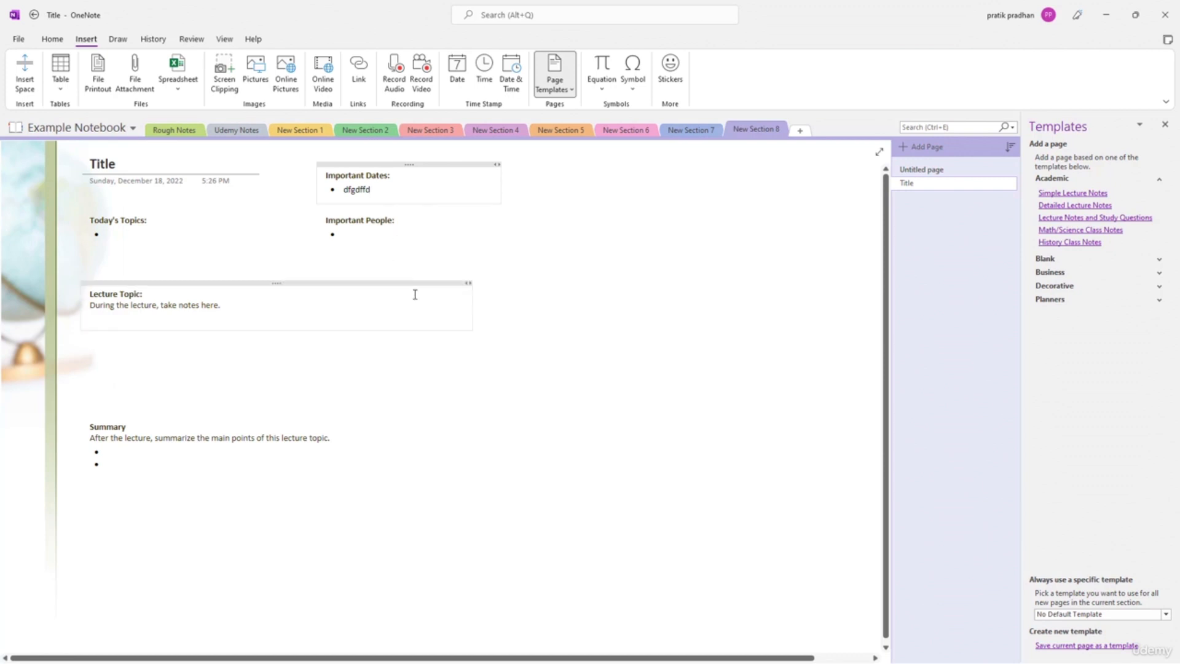
- Add pages from the Simple Meeting Notes 1, Simple To Do List and Prioritized To Do List templates
left_click(1073, 274)
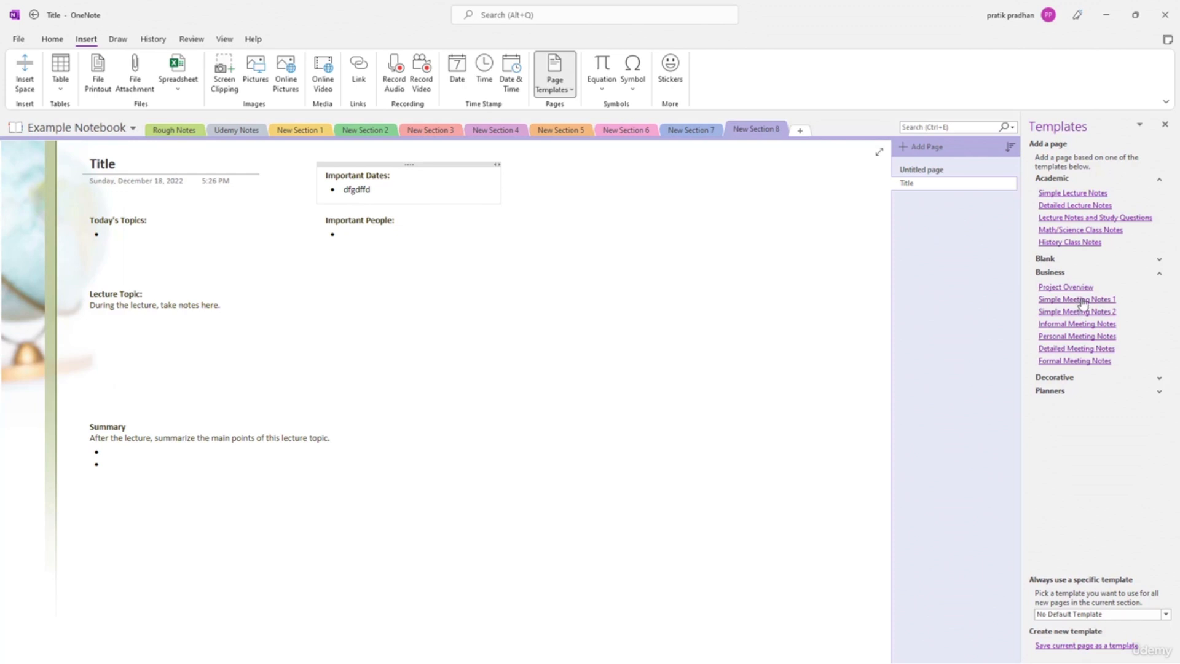
left_click(1083, 301)
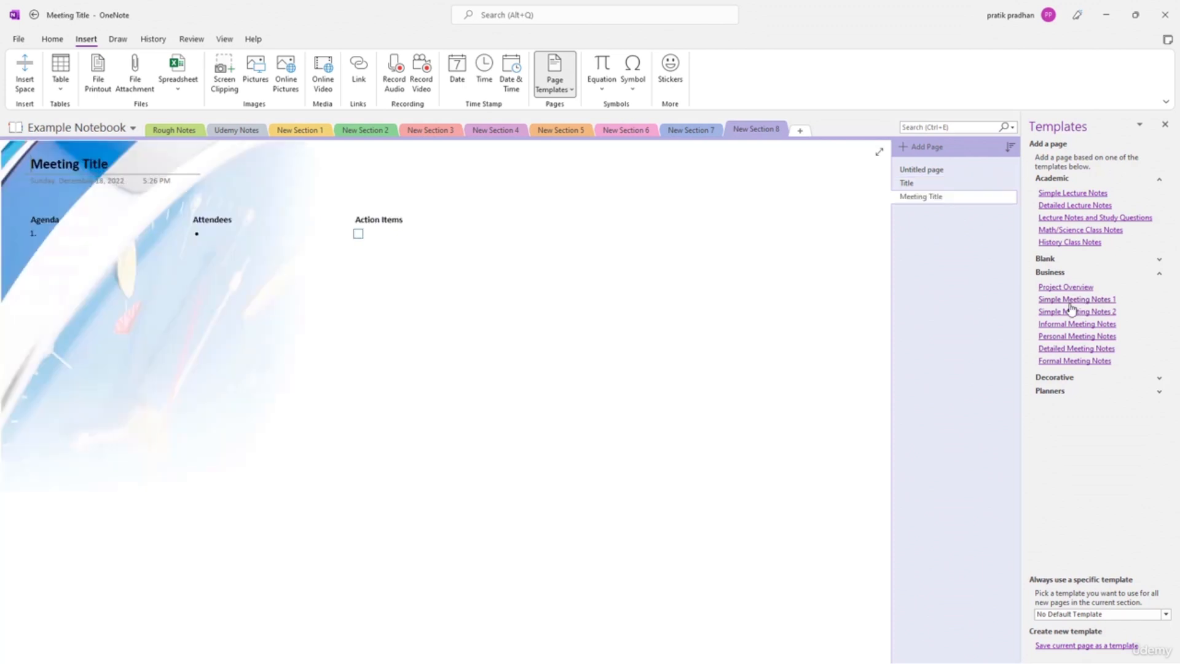
left_click(1051, 391)
left_click(1077, 407)
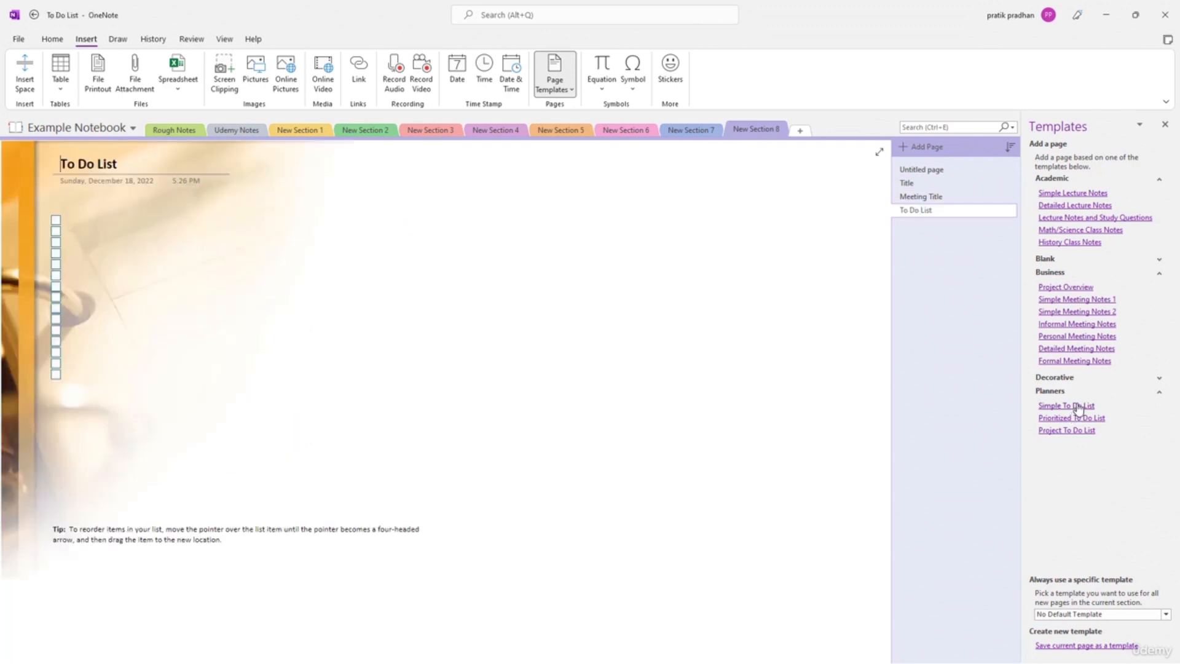
left_click(1073, 419)
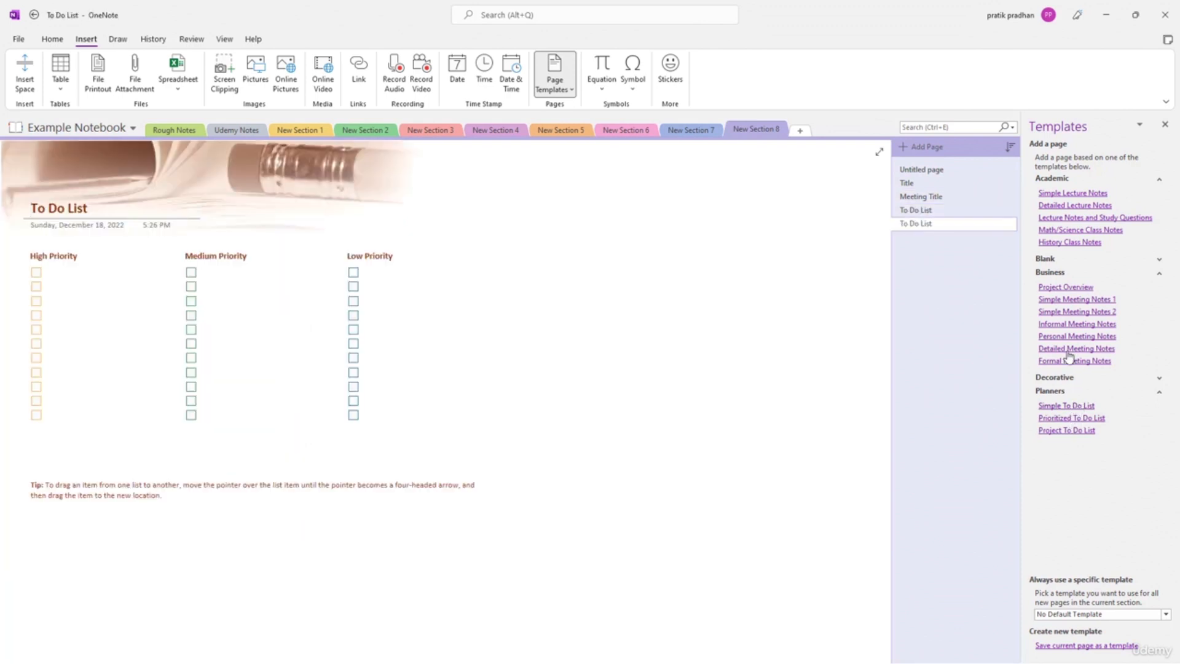
- Add business pages from the Simple Meeting Notes 2, Simple Meeting Notes 1 and Personal Meeting Notes templates
left_click(1074, 313)
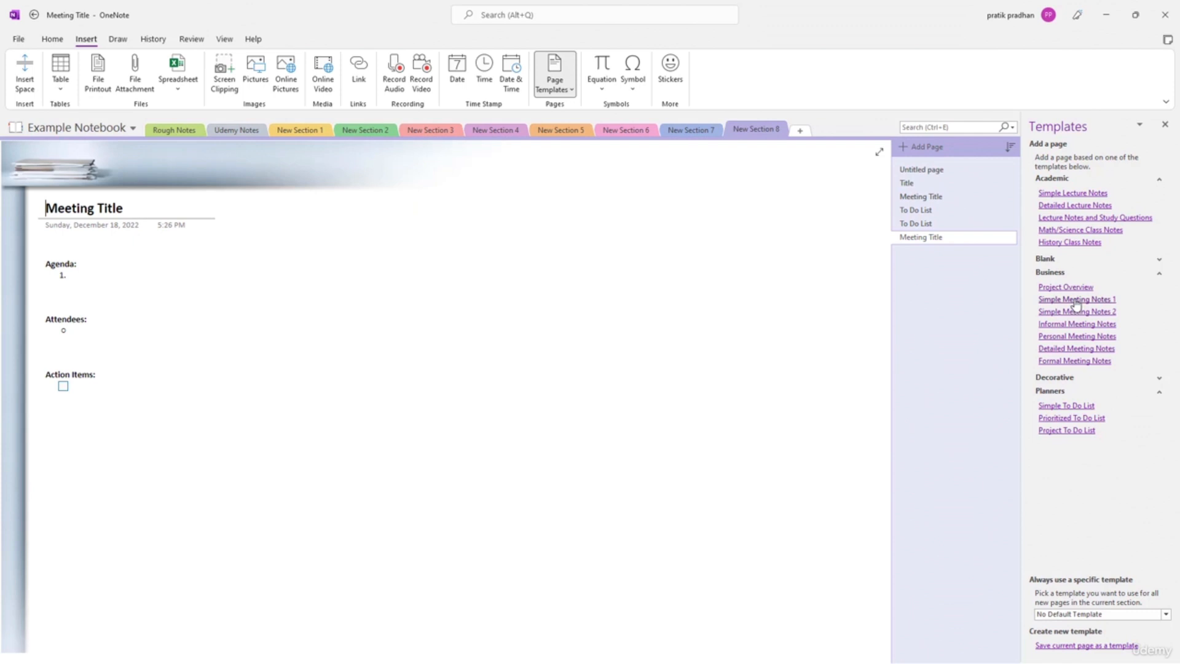
left_click(1075, 301)
left_click(1080, 337)
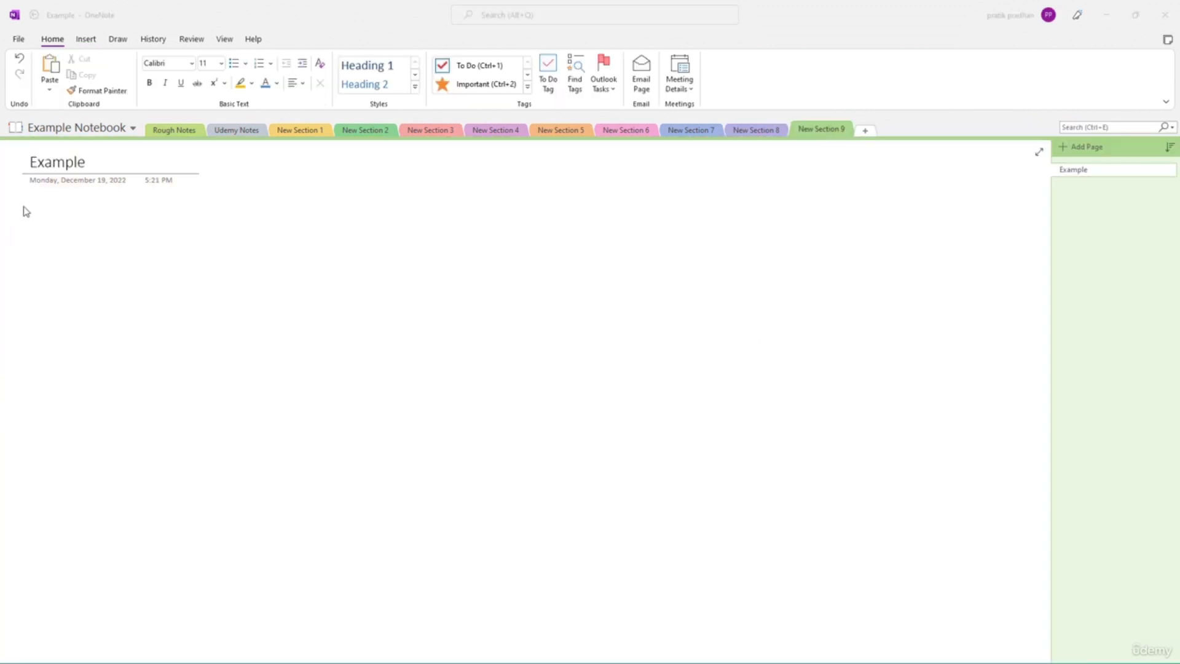
- Add horizontal rule lines with a red margin line to the Example page in New Section 9
left_click(130, 250)
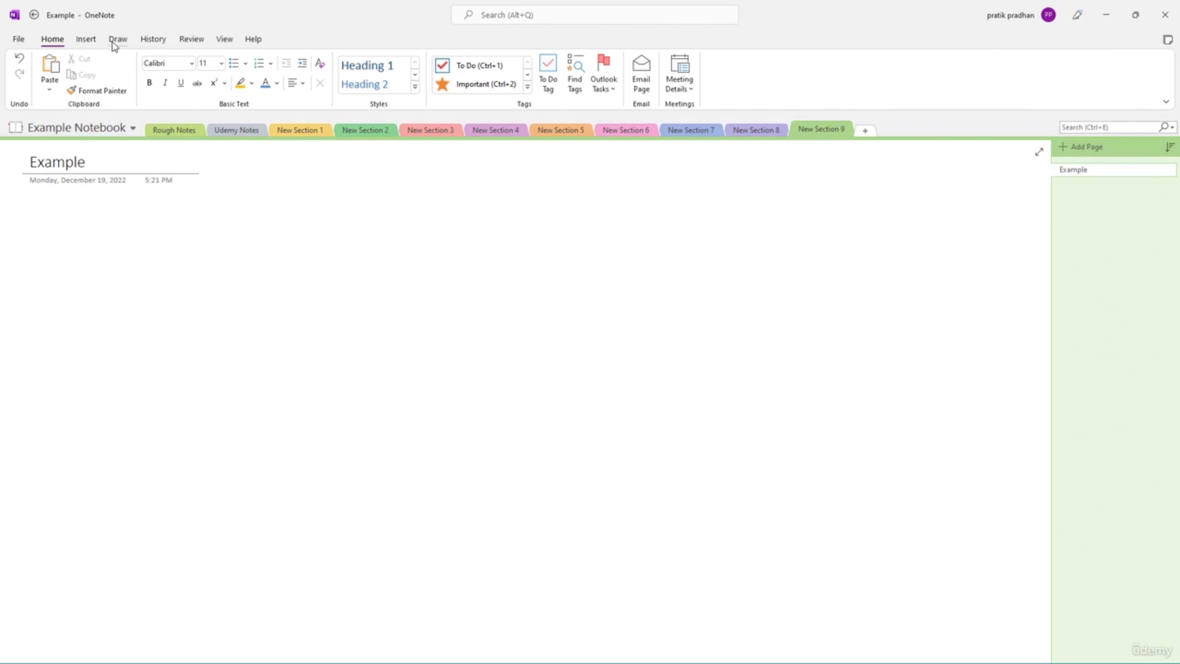
left_click(221, 40)
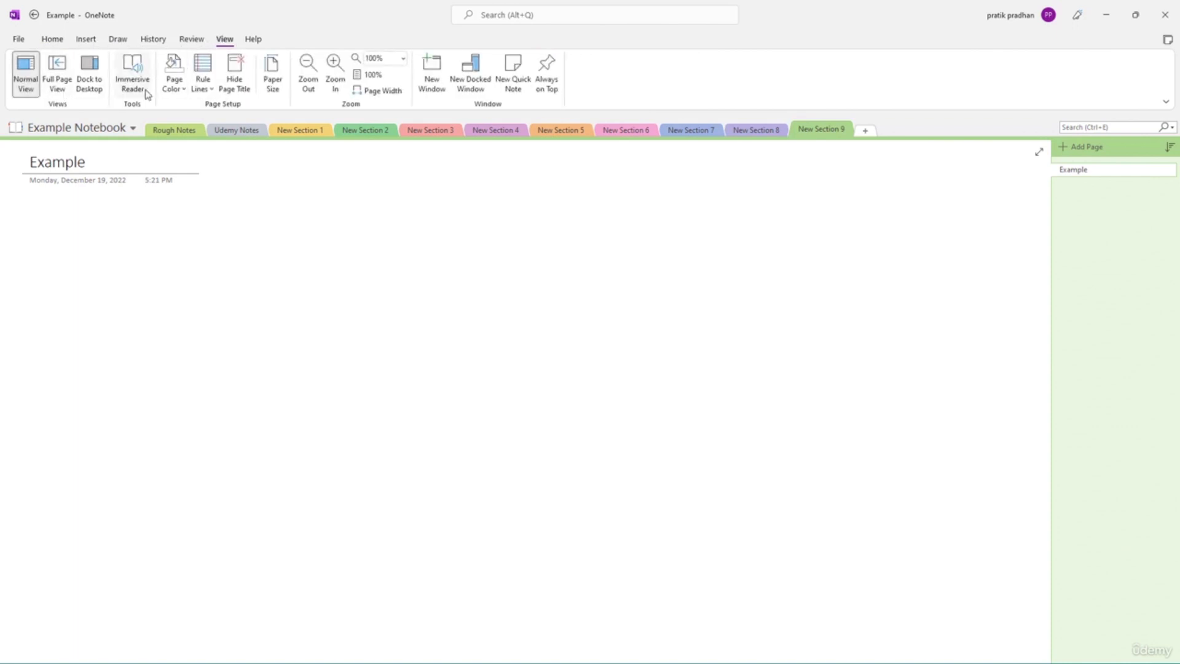
left_click(203, 78)
left_click(243, 133)
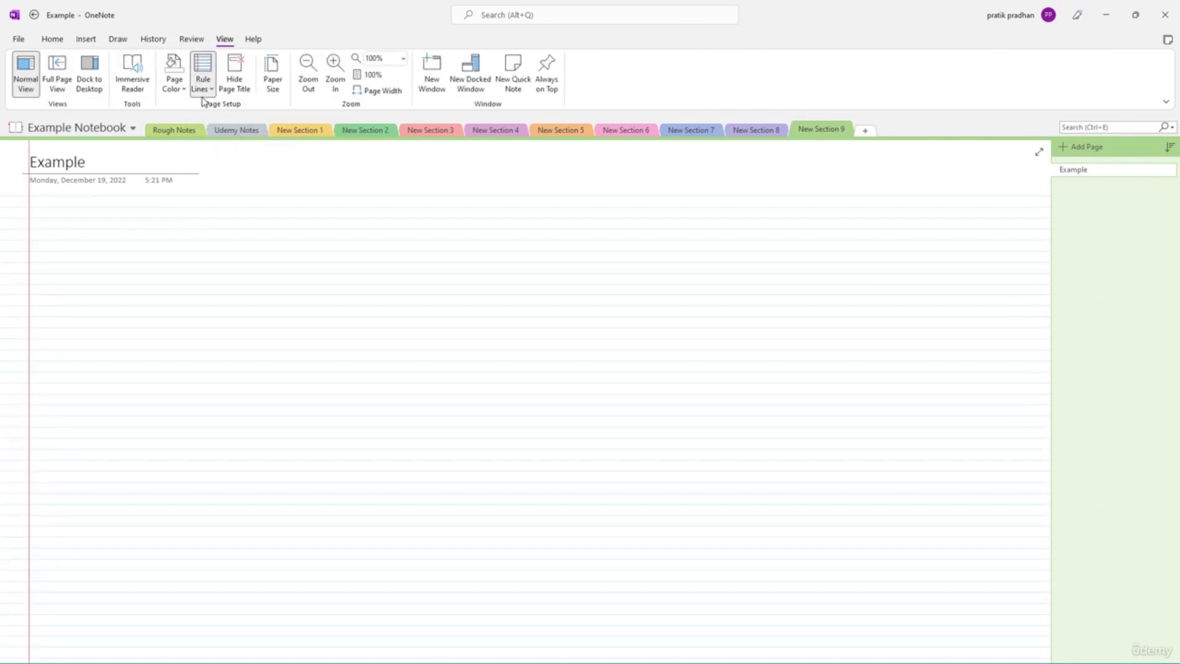
- Apply a light yellow page color to the Example page and enter "Example Text" in a note below the title
left_click(177, 86)
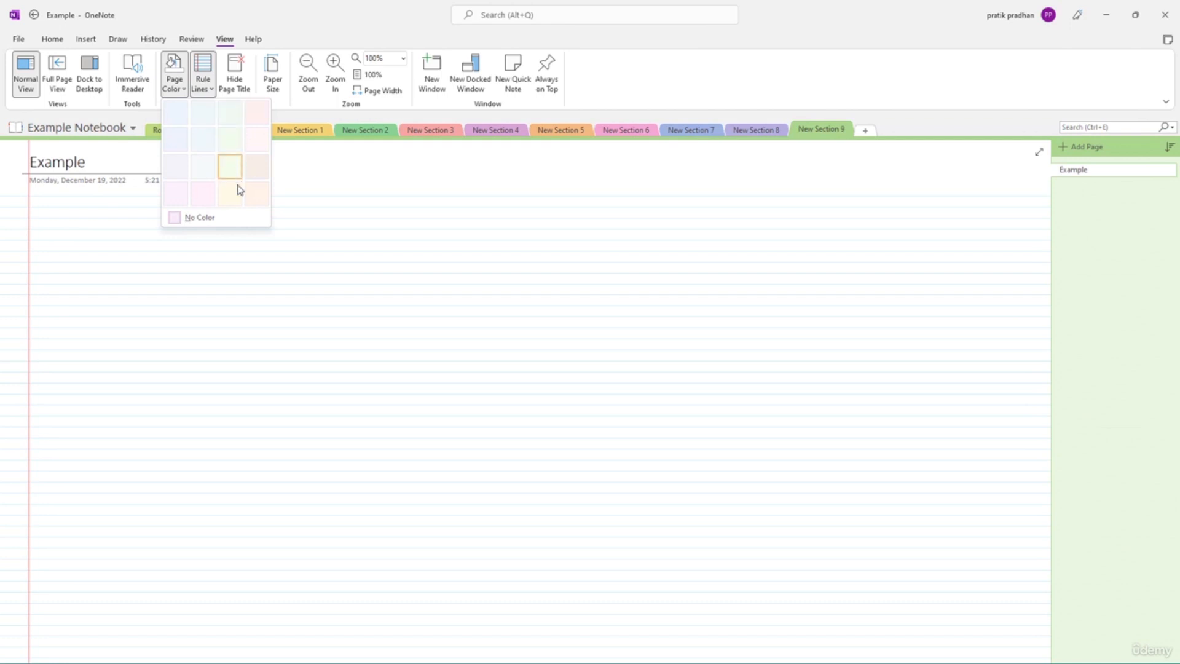
left_click(231, 194)
type("Example Text")
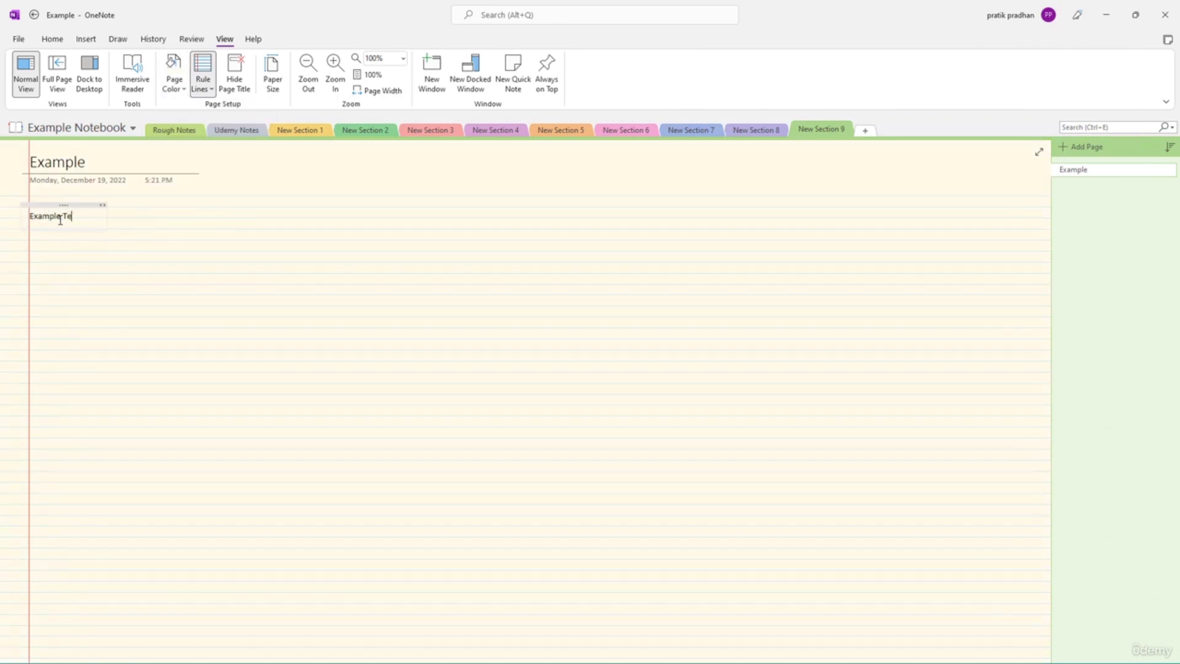
- Copy "Example Text" and paste it repeatedly after itself to fill several lines of the note
left_click_drag(96, 215, 26, 213)
key("ctrl+c")
left_click(84, 215)
key("ctrl+v")
key("ctrl+v")
key("ctrl+v")
key("ctrl+v")
key("ctrl+v")
key("ctrl+v")
key("ctrl+v")
key("ctrl+v")
key("ctrl+v")
key("ctrl+v")
key("ctrl+v")
key("ctrl+v")
key("ctrl+v")
key("ctrl+v")
key("ctrl+v")
key("ctrl+v")
key("ctrl+v")
key("ctrl+v")
key("ctrl+v")
key("ctrl+v")
key("ctrl+v")
key("ctrl+v")
key("ctrl+v")
key("ctrl+v")
key("ctrl+v")
key("ctrl+v")
key("ctrl+v")
key("ctrl+v")
key("ctrl+v")
key("ctrl+v")
key("ctrl+v")
key("ctrl+v")
key("ctrl+v")
key("ctrl+v")
key("ctrl+v")
key("ctrl+v")
key("ctrl+v")
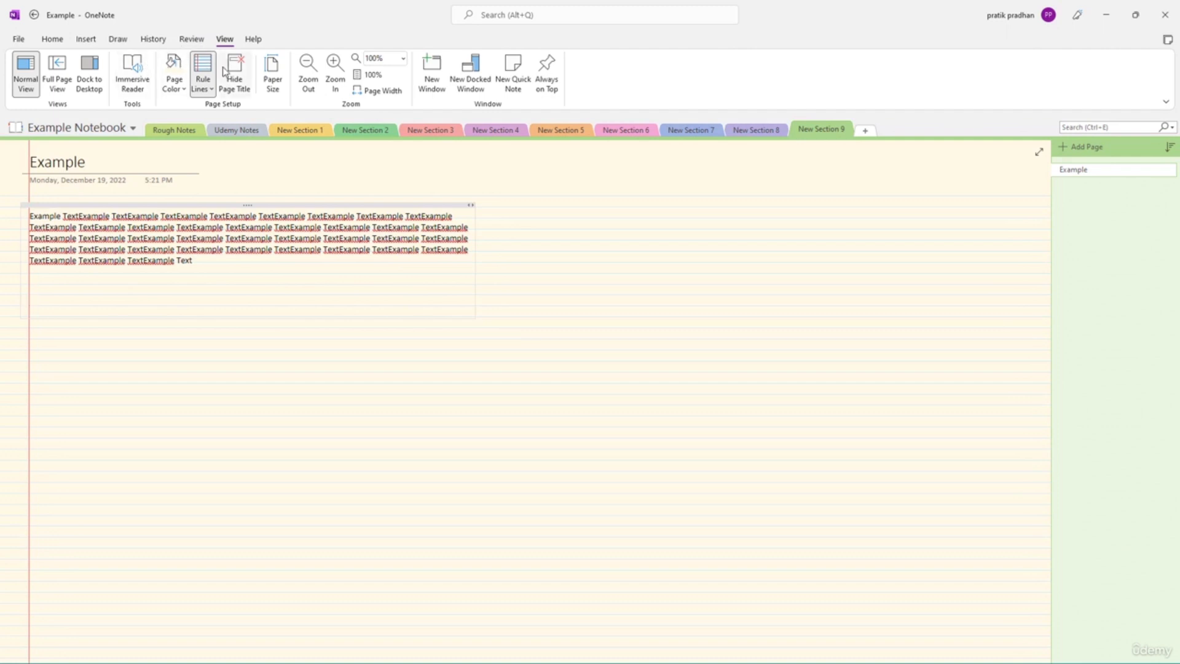
- Save the current Example page as a page template named "Udemy"
left_click(86, 39)
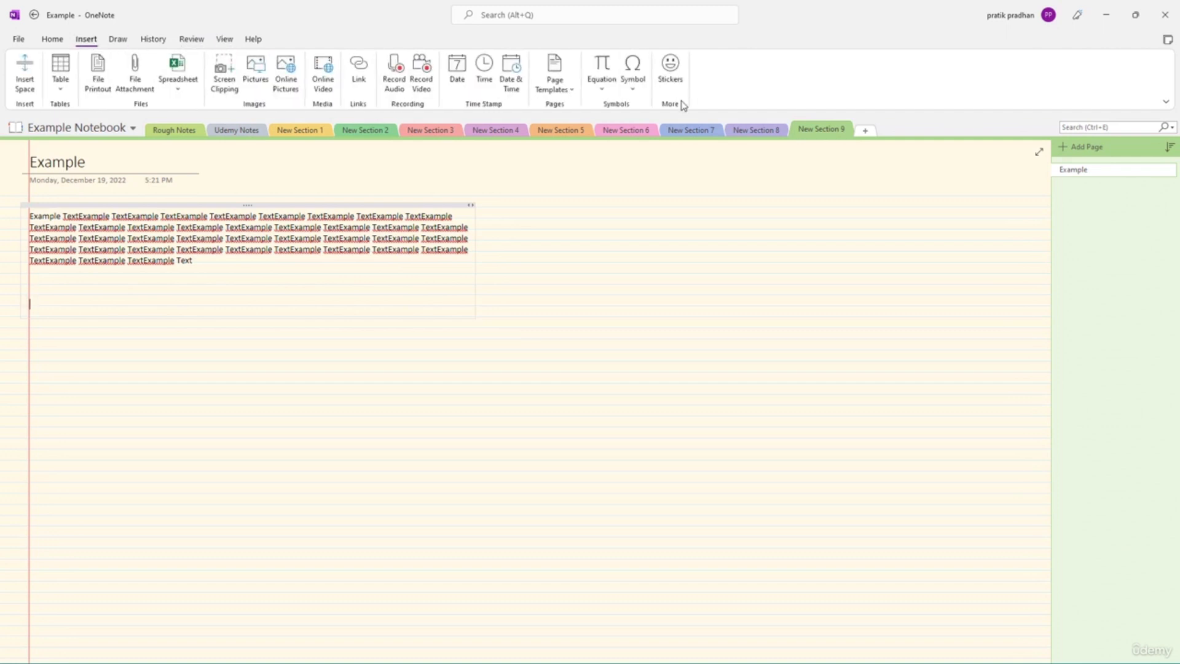
left_click(573, 91)
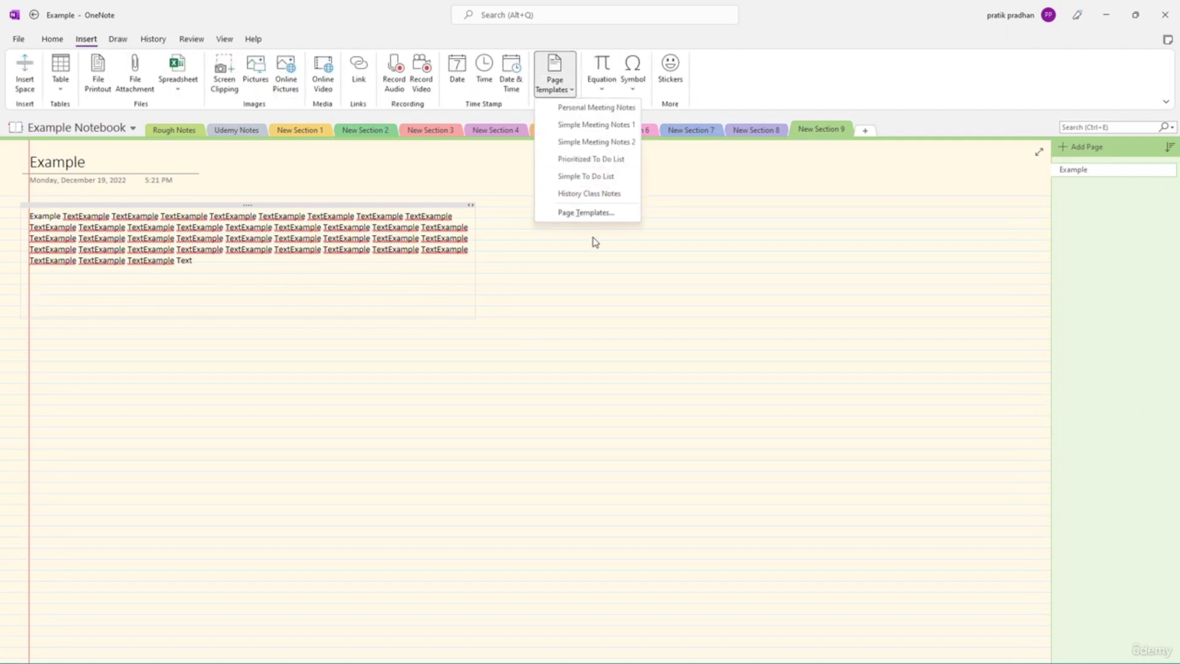
left_click(593, 214)
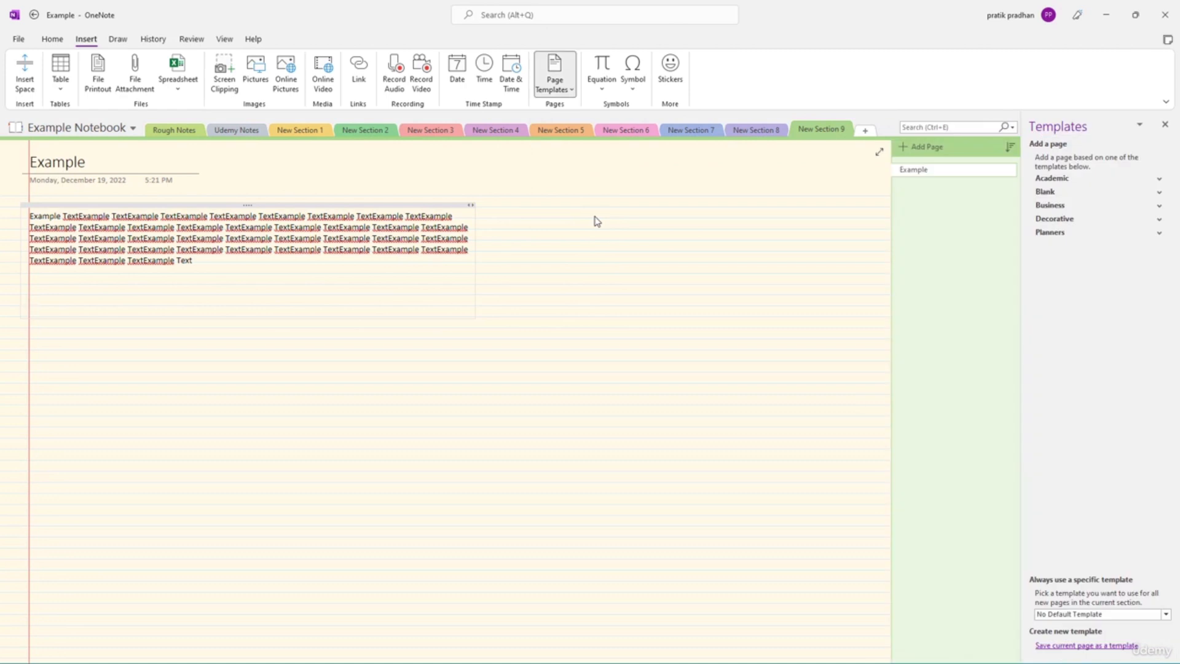
left_click(1078, 647)
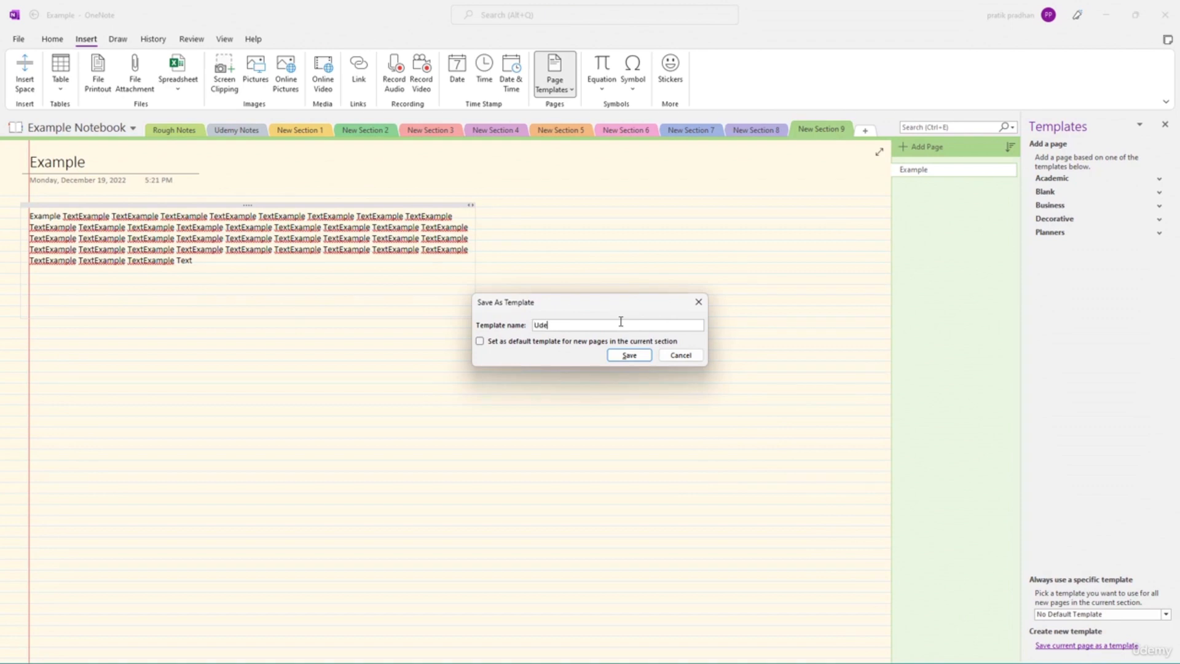
left_click(638, 356)
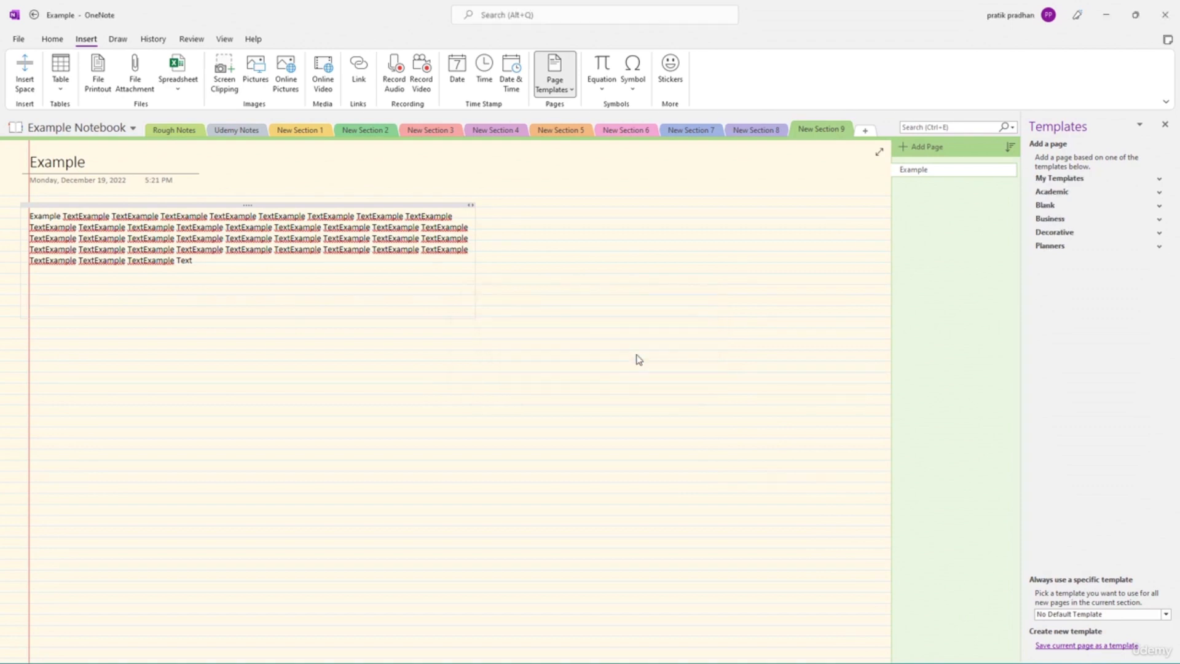
- Create a new section and add a page to it from the custom Udemy template
left_click(1098, 179)
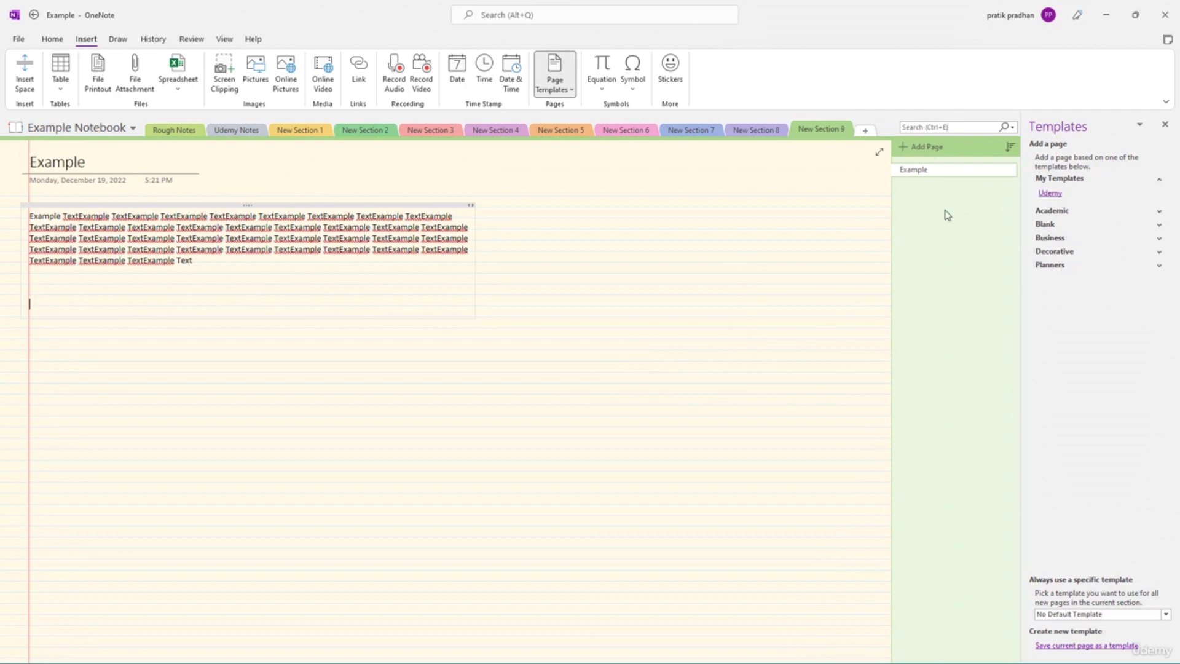
left_click(866, 130)
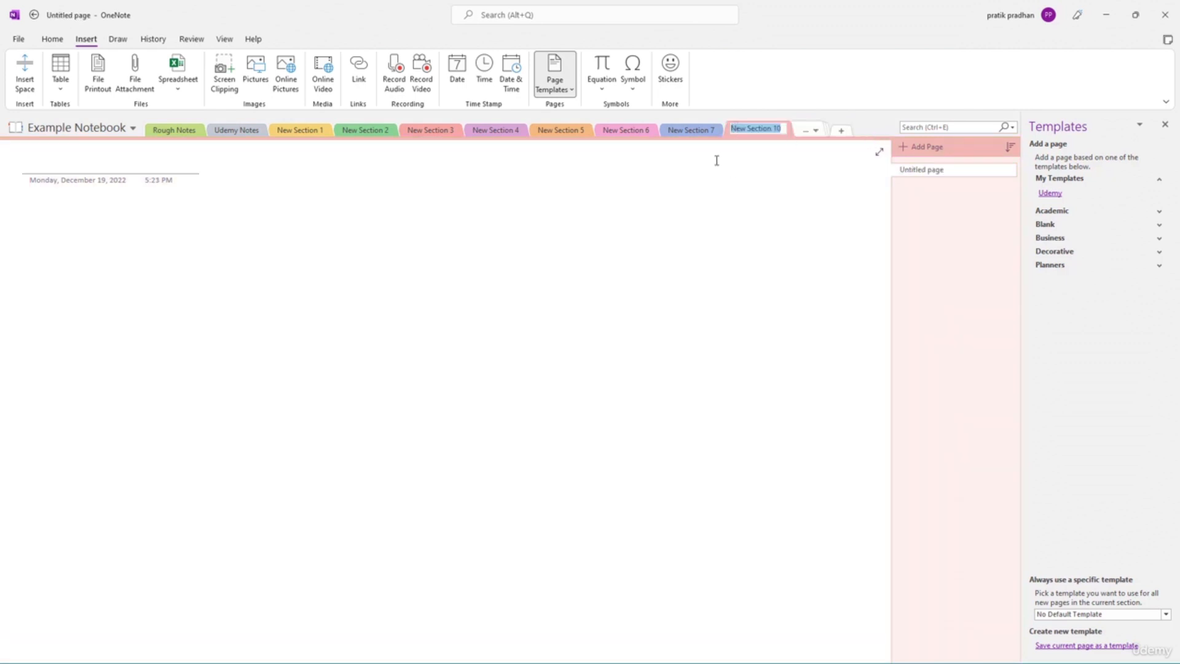
left_click(1051, 194)
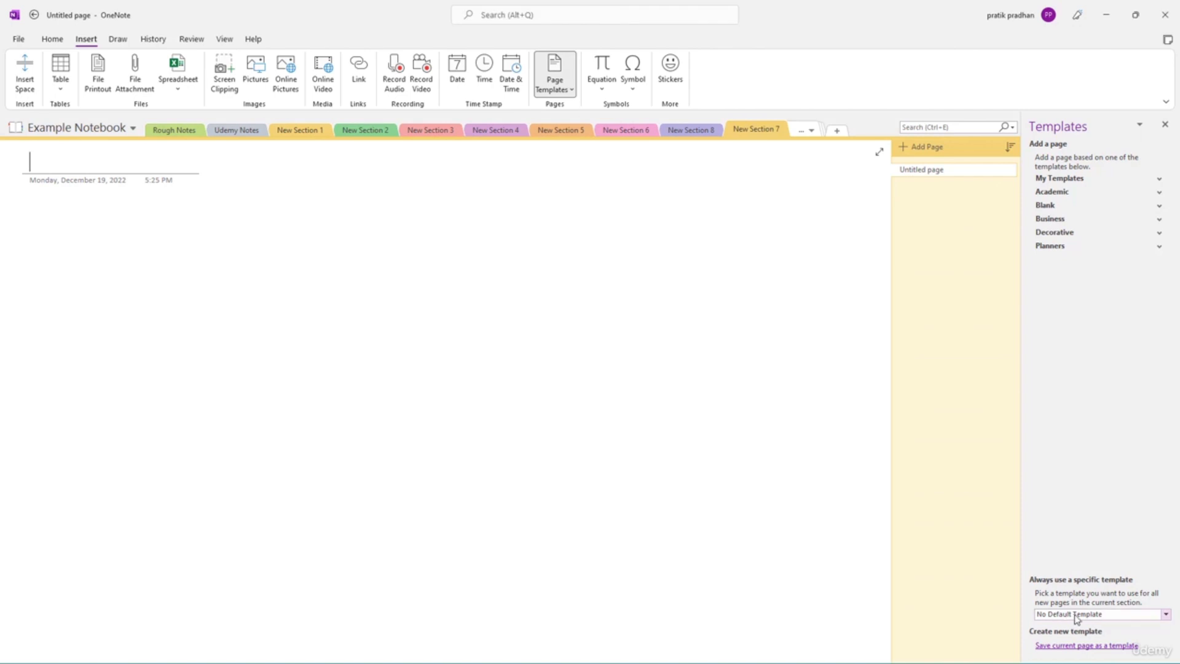
- Set Lecture Notes and Study Questions as the default template for new pages in New Section 7
left_click(1076, 614)
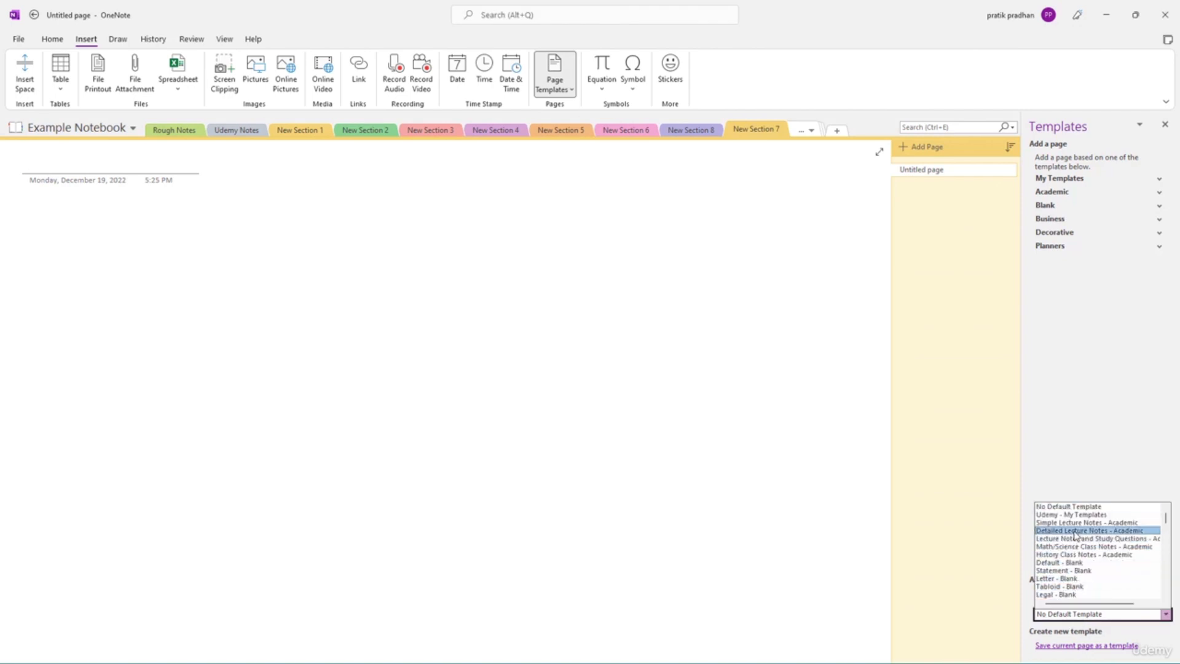
scroll(1076, 546, "down", 1)
scroll(1077, 546, "up", 1)
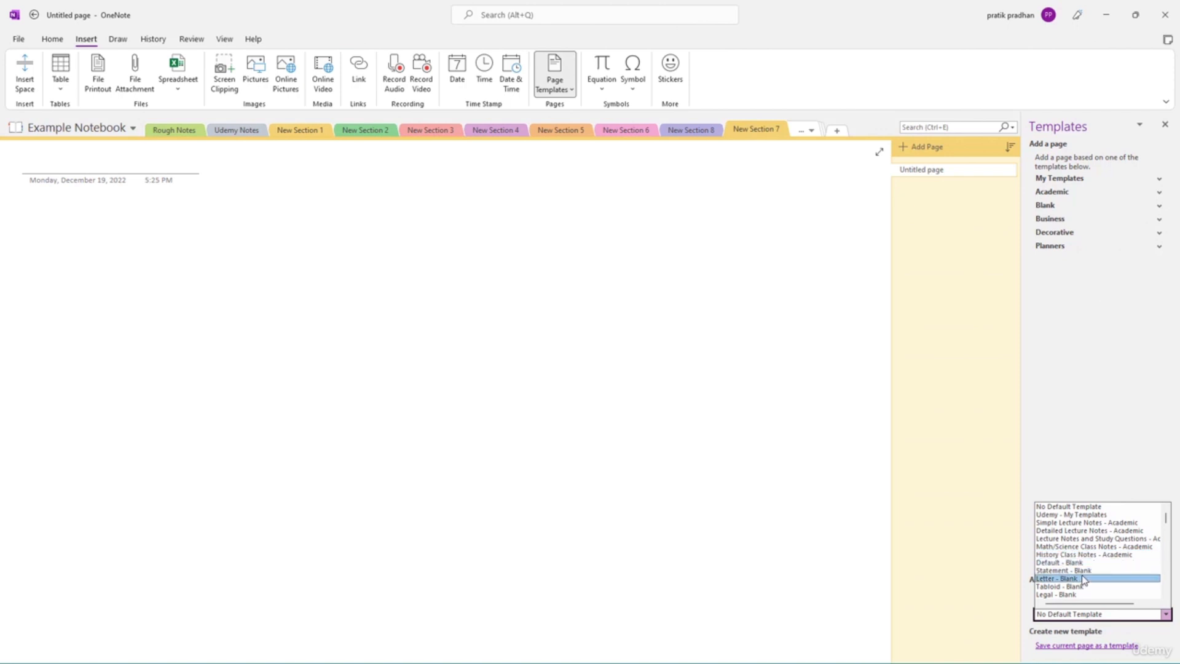
left_click(1087, 540)
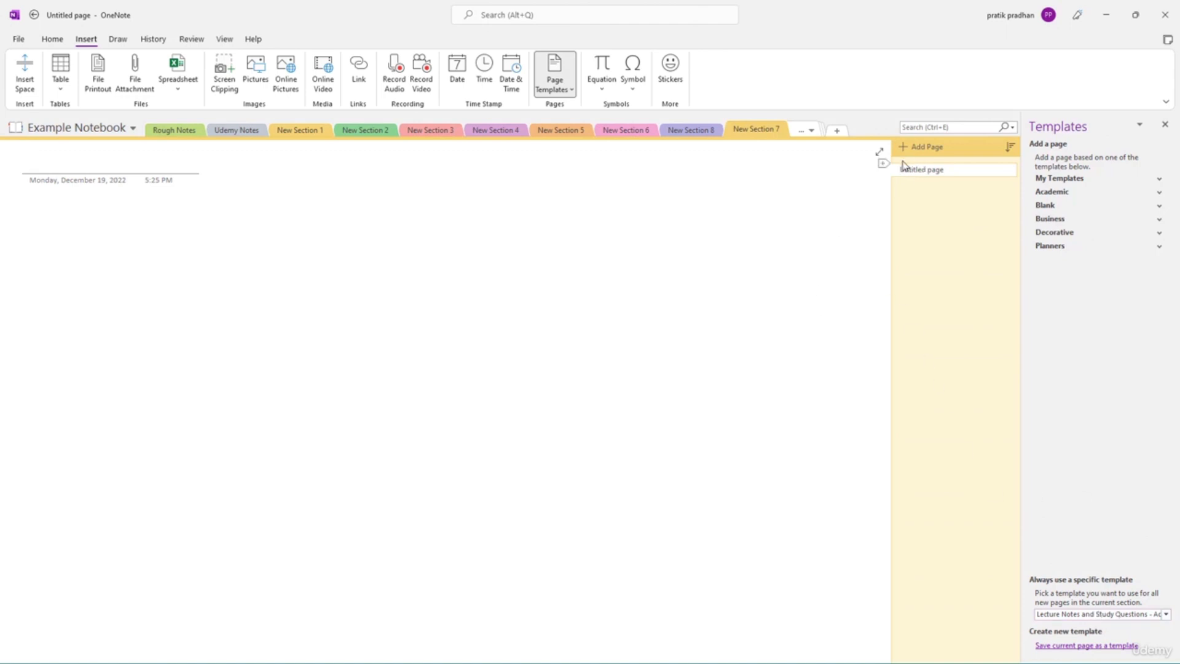
- Add a series of pages based on the default template to New Section 7 and open one of them
left_click(882, 165)
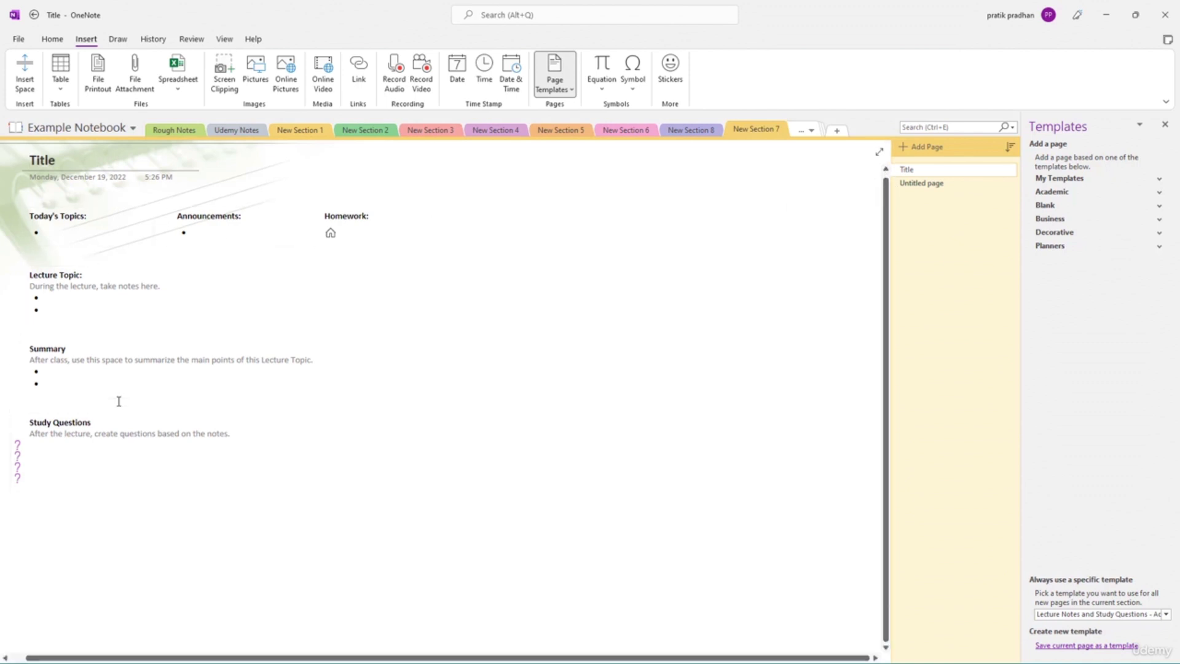
left_click(906, 147)
left_click(905, 147)
left_click(906, 147)
left_click(906, 148)
left_click(907, 149)
left_click(907, 149)
left_click(909, 149)
left_click(910, 150)
left_click(911, 151)
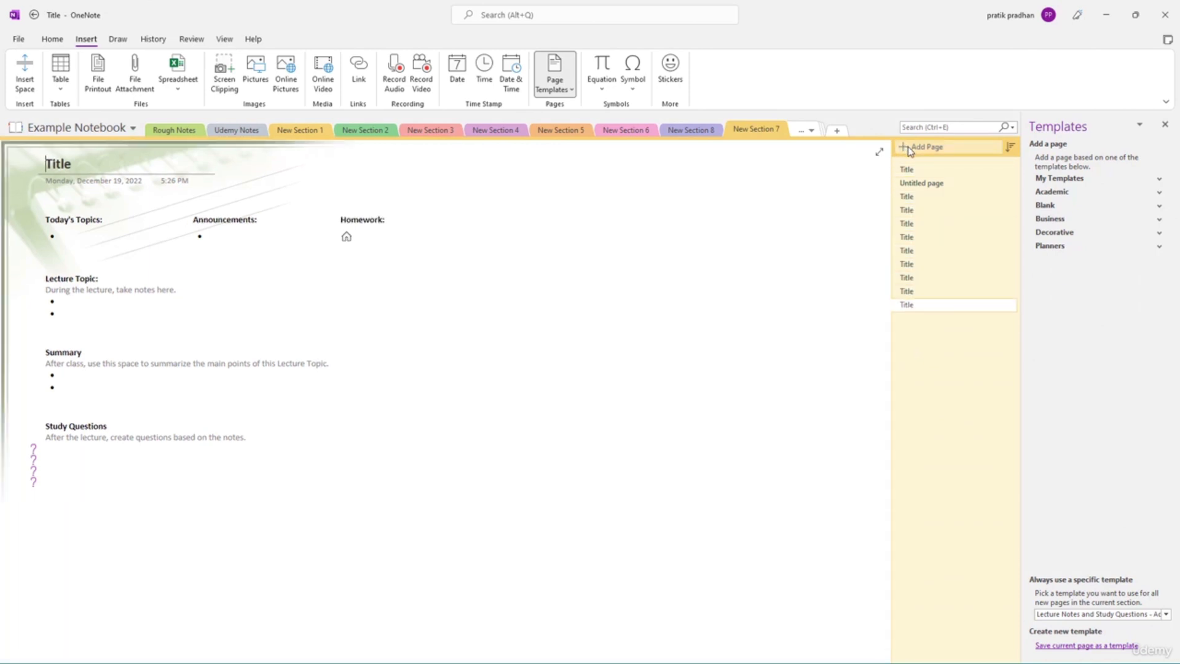
left_click(911, 151)
left_click(911, 293)
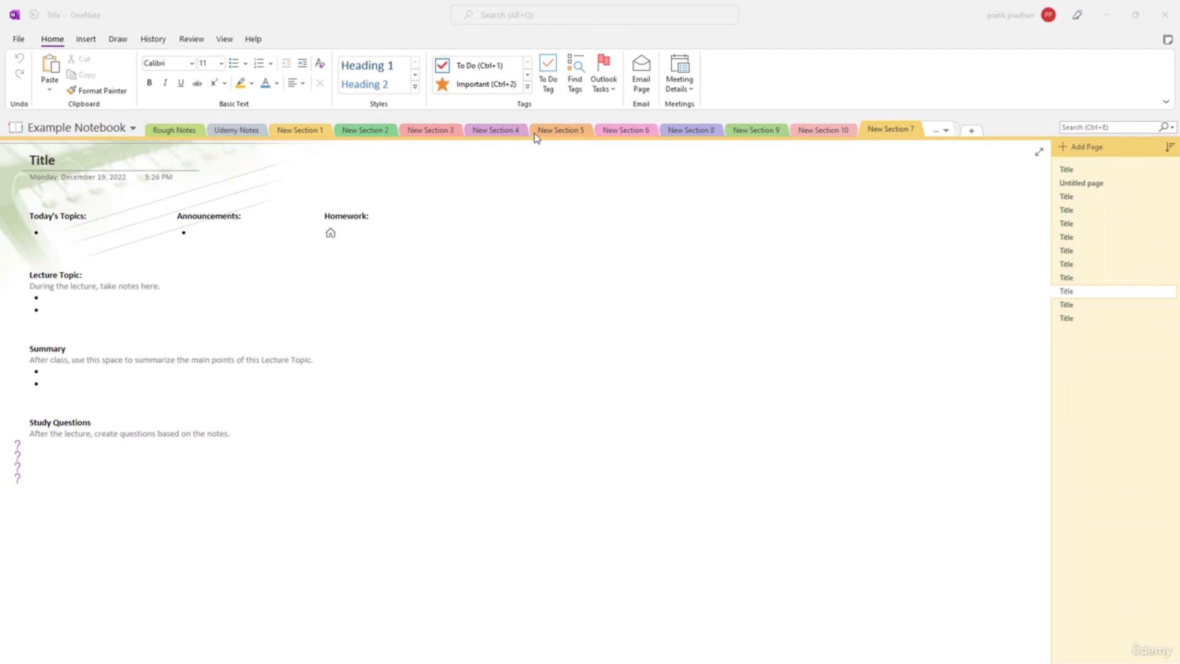
- Set the paper size of the untitled page in New Section 4 to A4 and look over the page
left_click(539, 133)
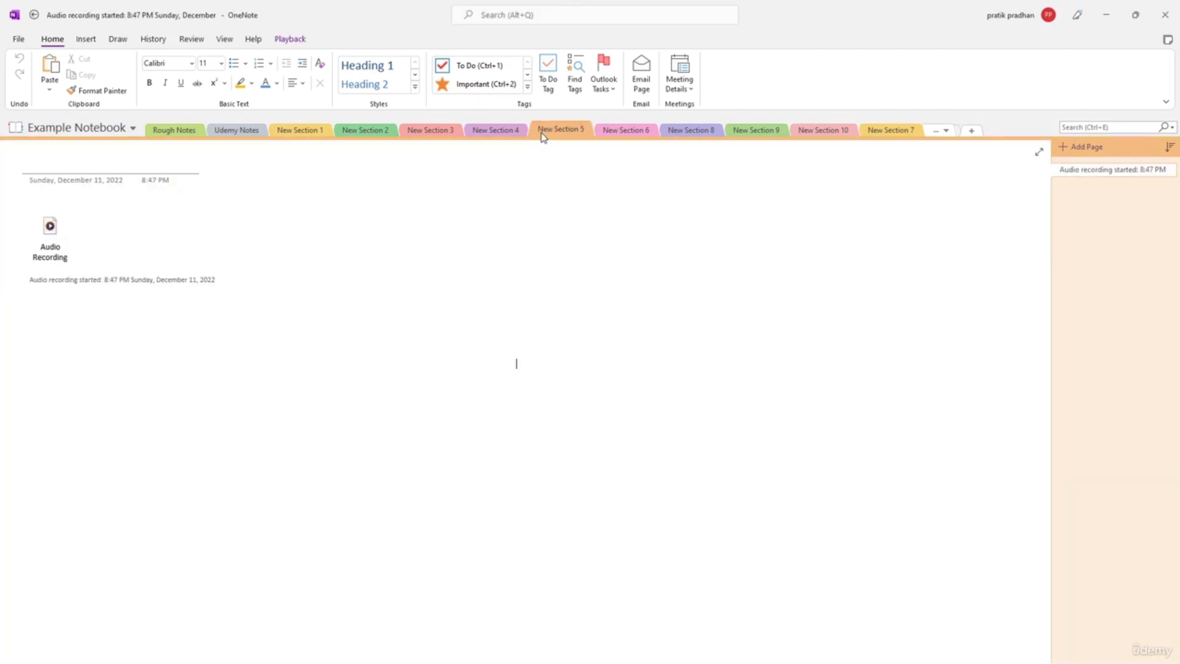
left_click(495, 130)
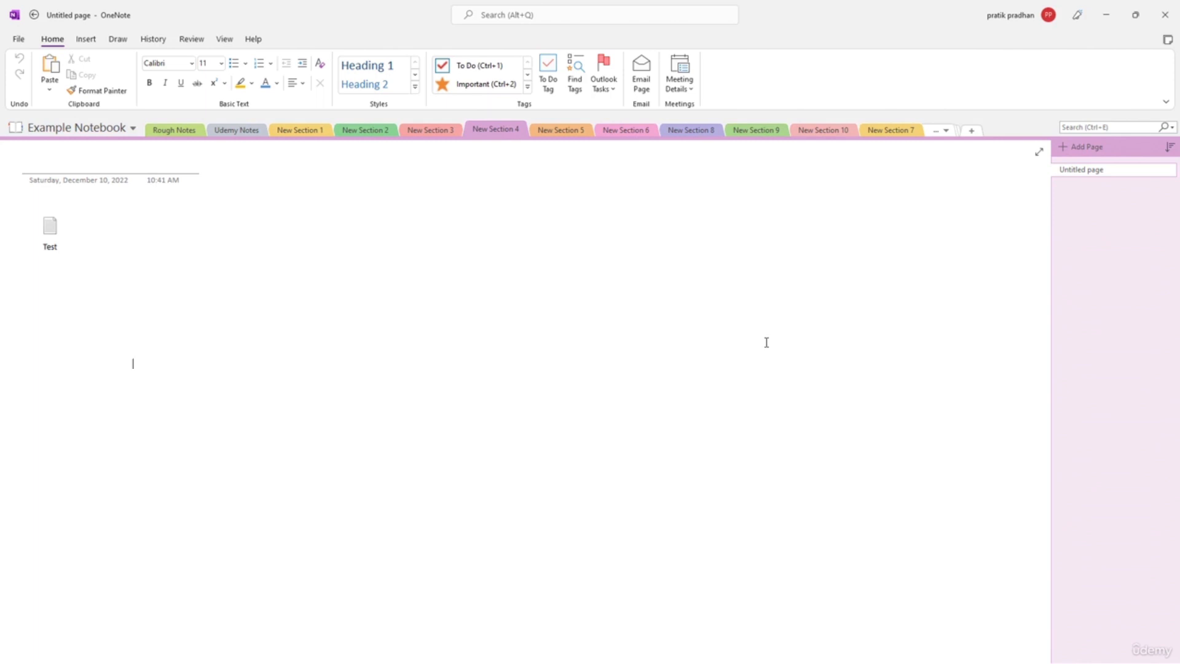
left_click(225, 39)
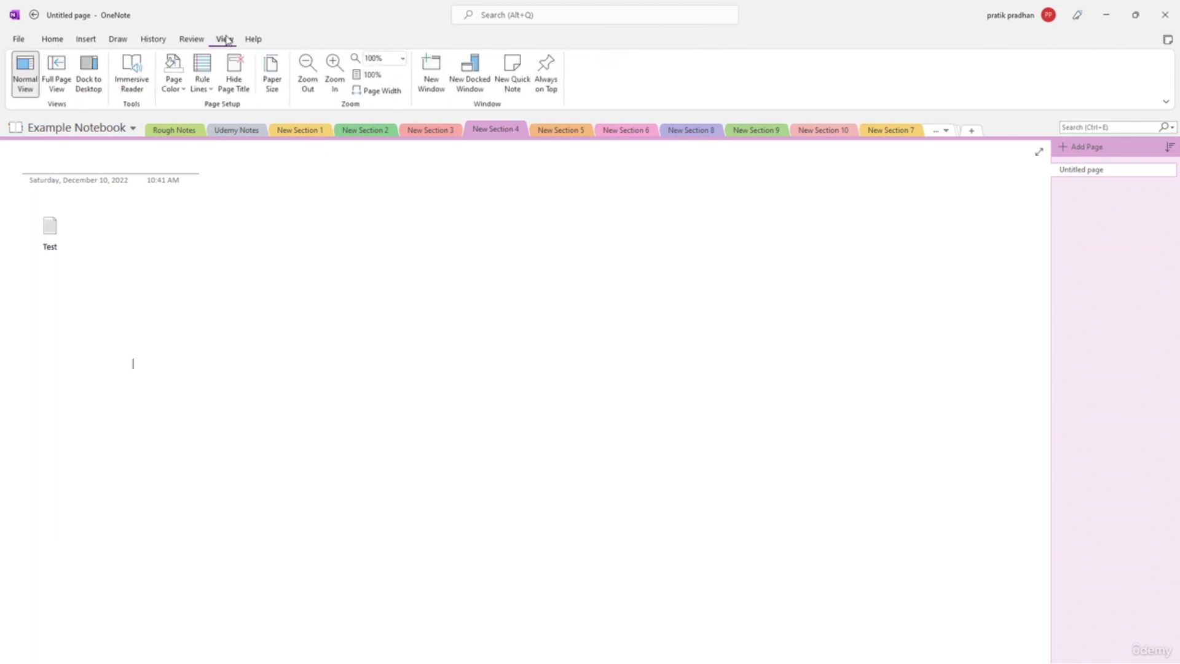
left_click(282, 74)
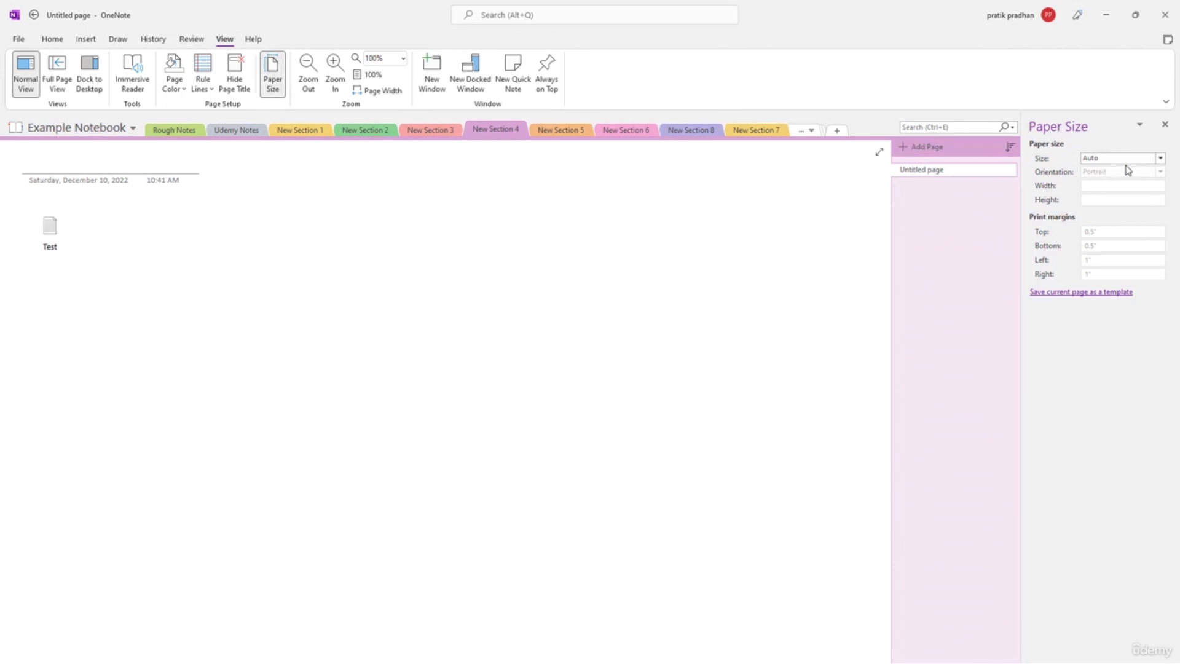
left_click(1161, 159)
left_click(1103, 221)
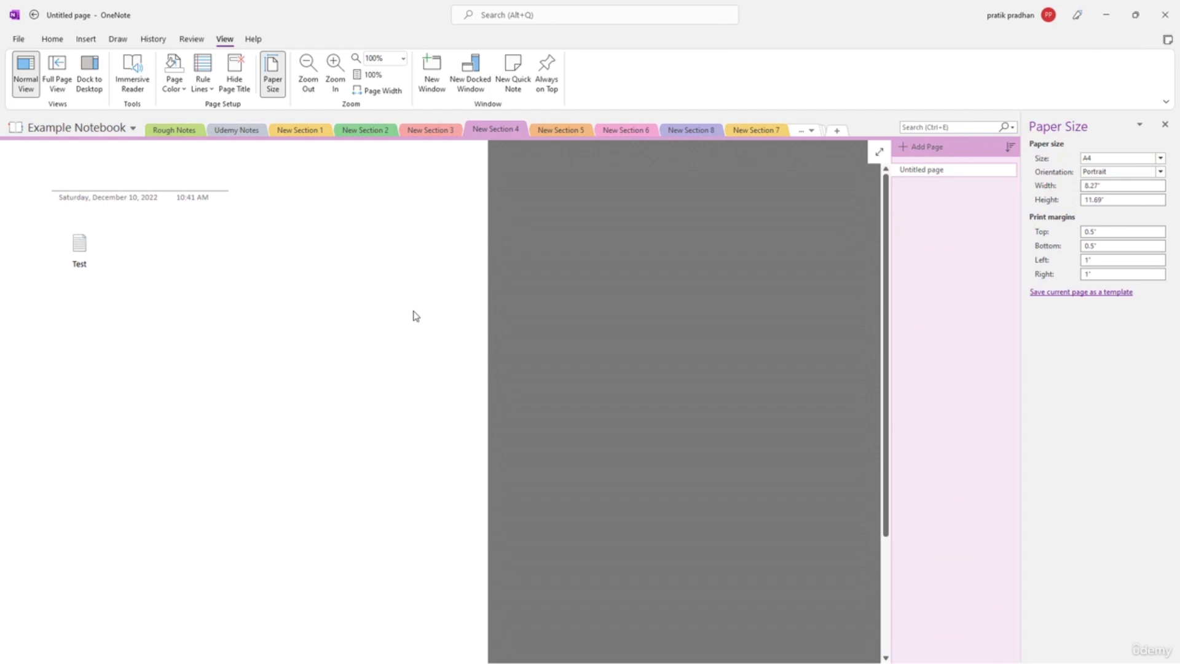
scroll(416, 316, "down", 5)
scroll(416, 316, "up", 5)
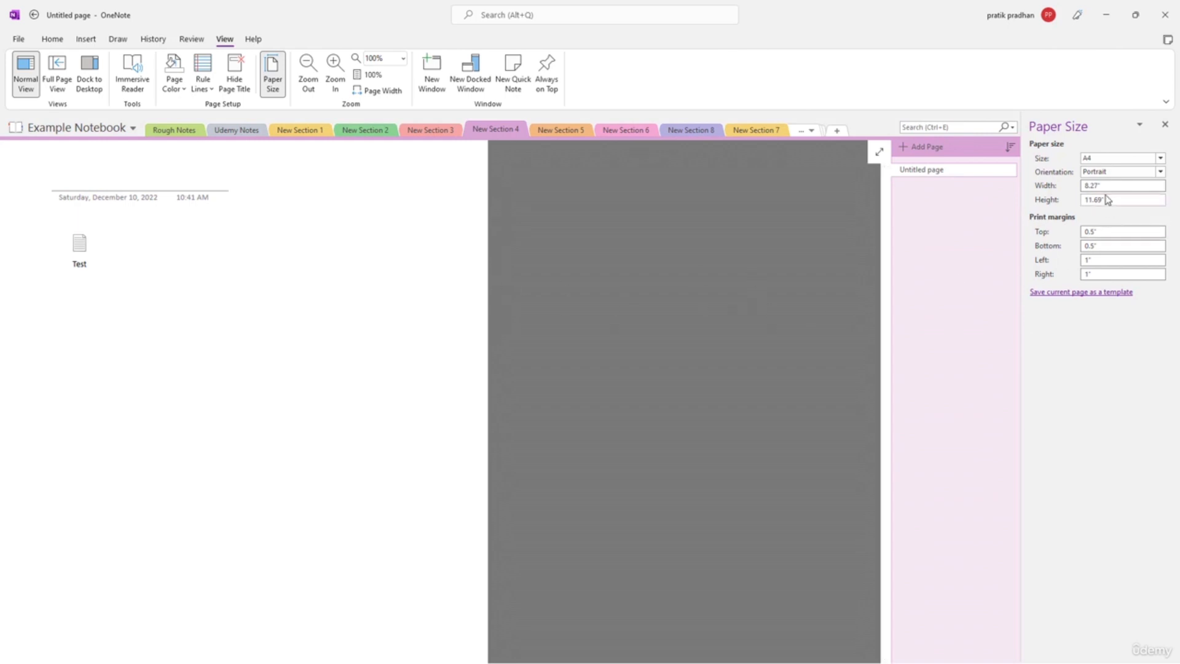
- Try the Landscape orientation on the New Section 4 page and return it to Portrait
left_click_drag(1102, 186, 1064, 191)
left_click(1160, 174)
left_click(1139, 190)
left_click(1149, 172)
left_click(1147, 183)
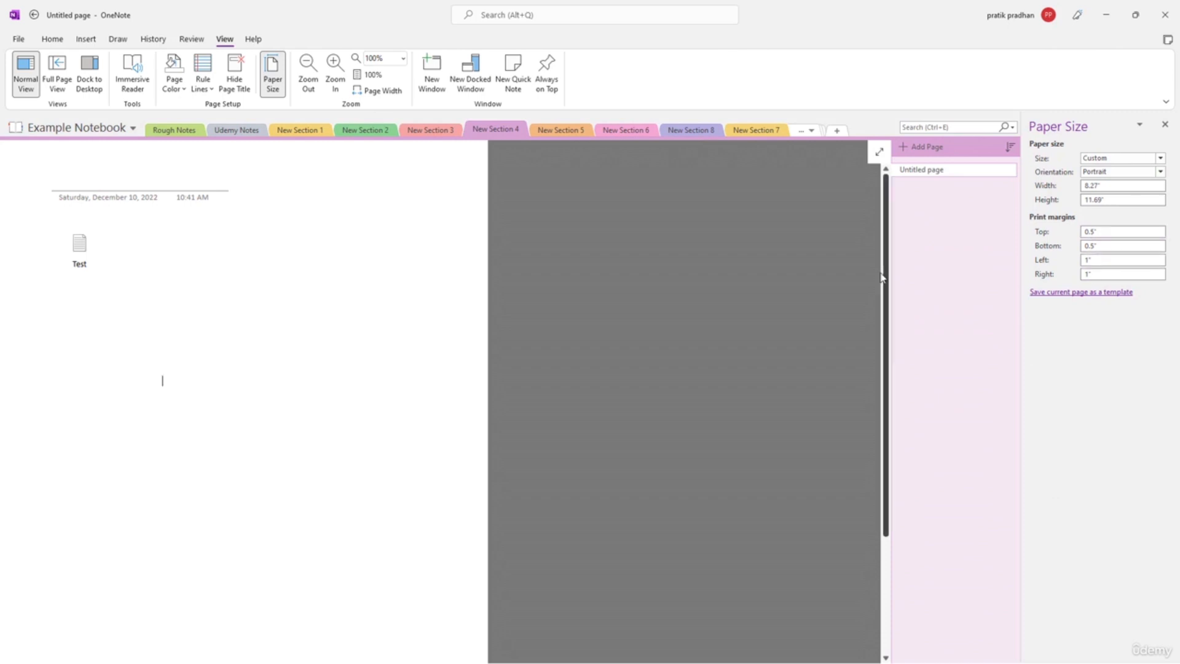
- Set the paper size of the open Title page in New Section 7 to A4, trying A3 first
left_click(736, 132)
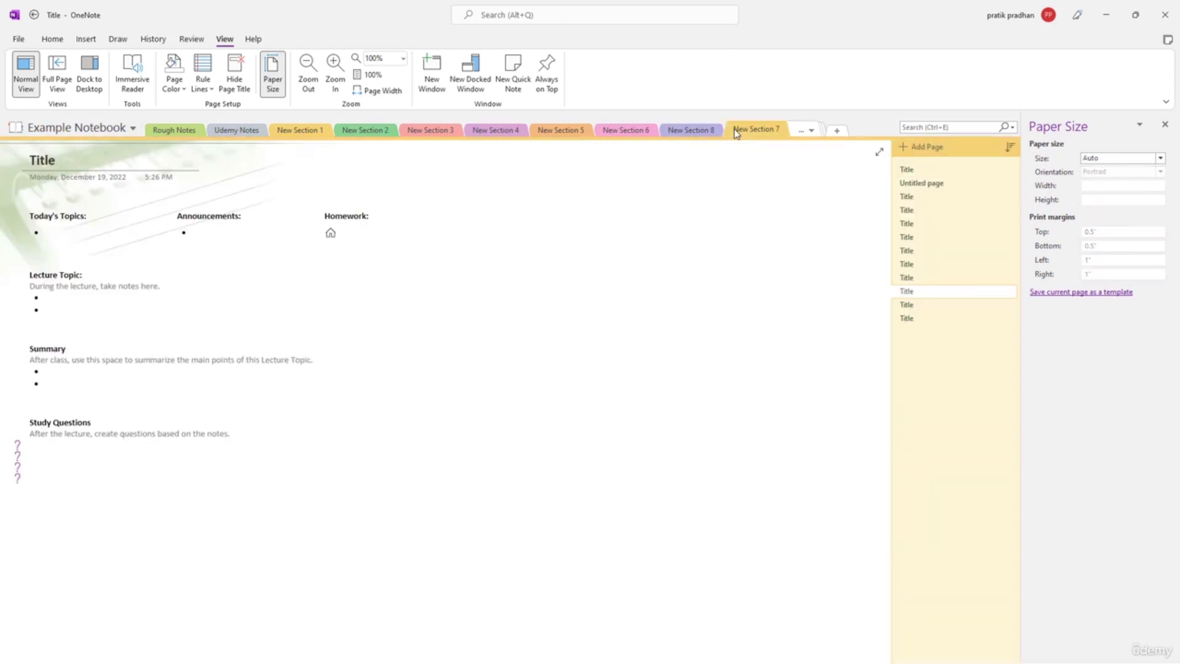
left_click(708, 216)
left_click(274, 86)
left_click(274, 86)
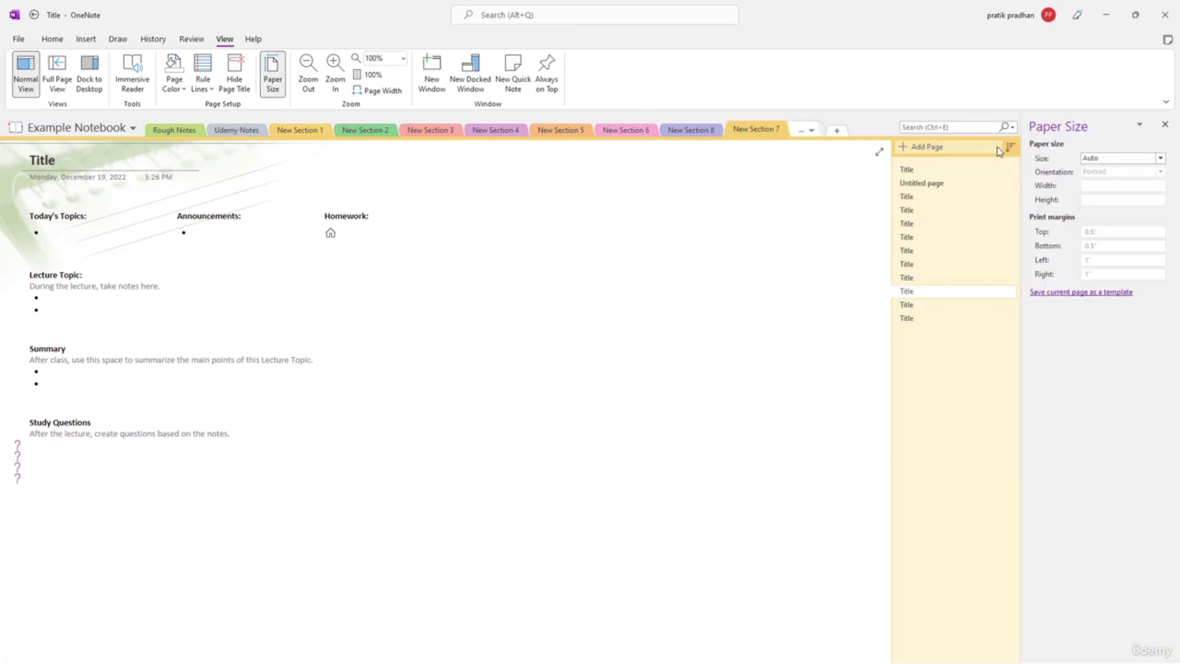
left_click(1125, 162)
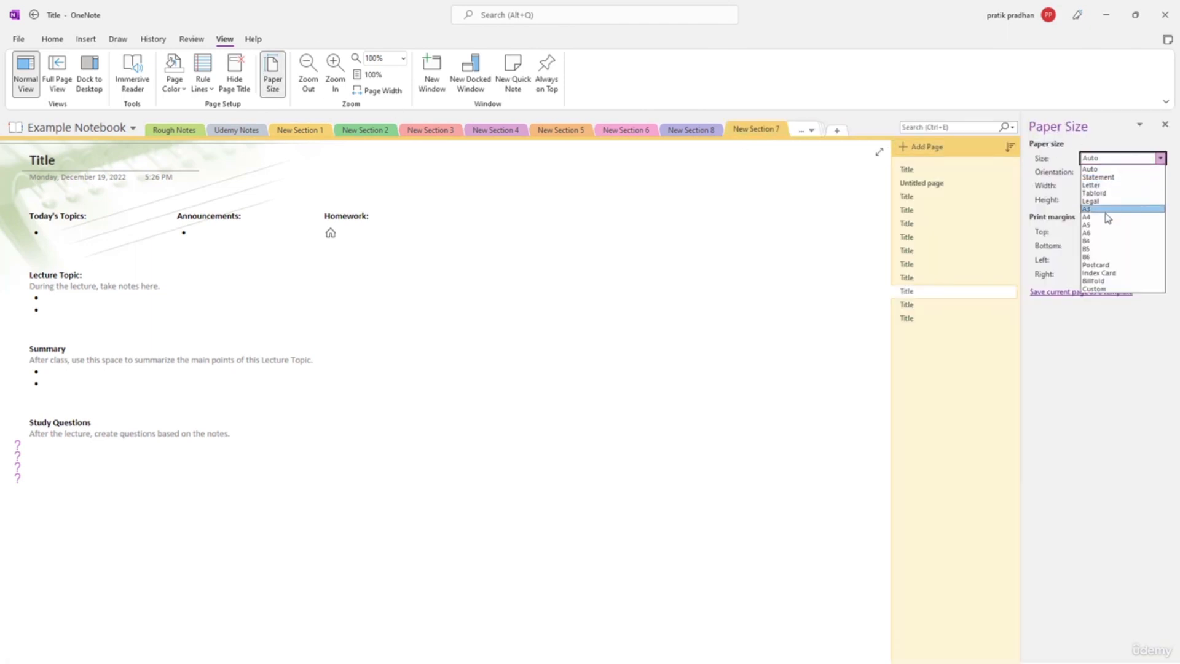
left_click(1106, 209)
left_click(1107, 158)
left_click(1094, 217)
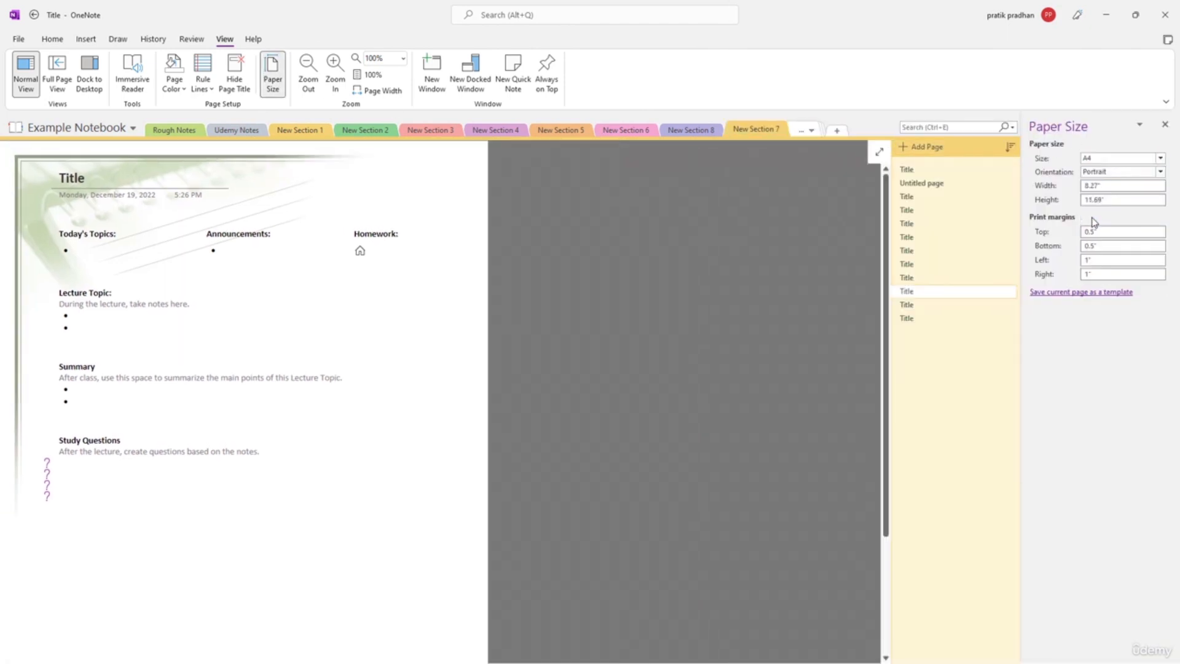
scroll(233, 273, "down", 3)
scroll(236, 274, "up", 3)
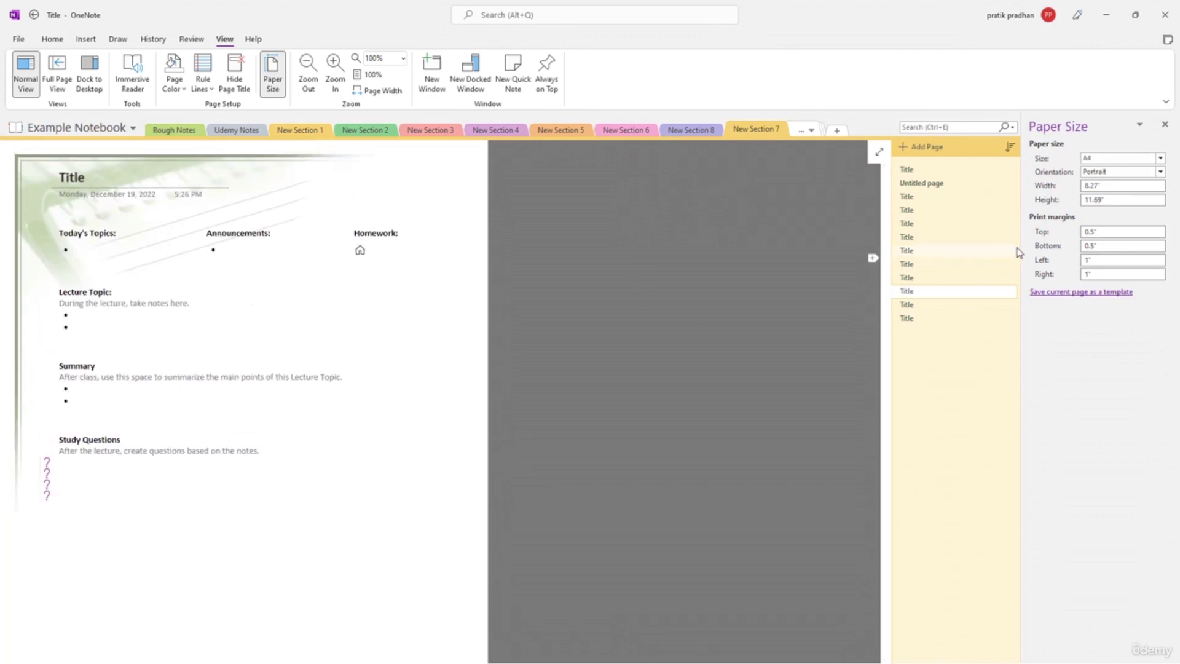
- Set the Title page's top print margin to 2" and its left print margin to 1.5"
double_click(1093, 233)
double_click(1099, 232)
left_click(1136, 244)
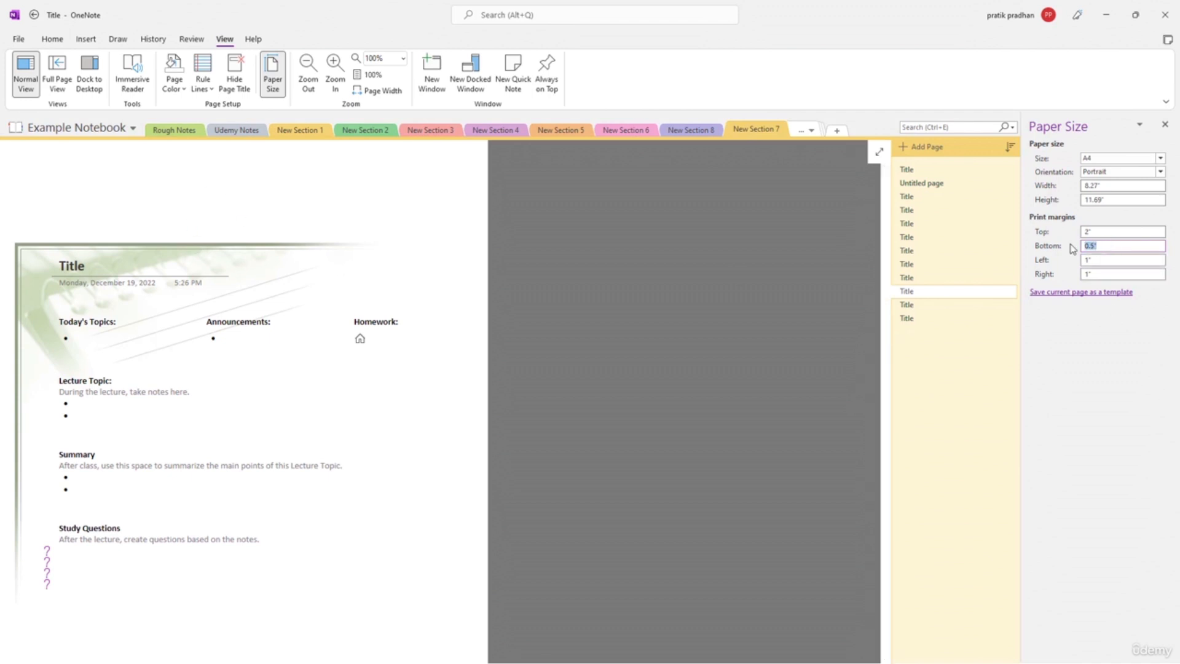
key("Tab")
type("1.5")
key("Return")
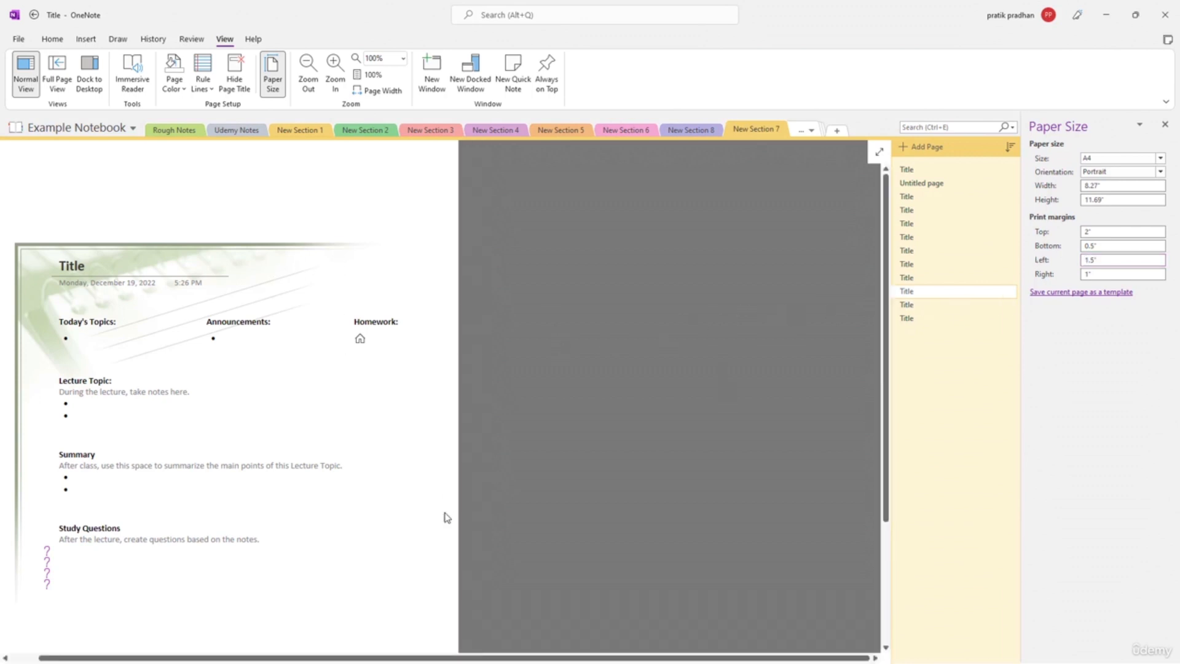
left_click_drag(403, 658, 300, 659)
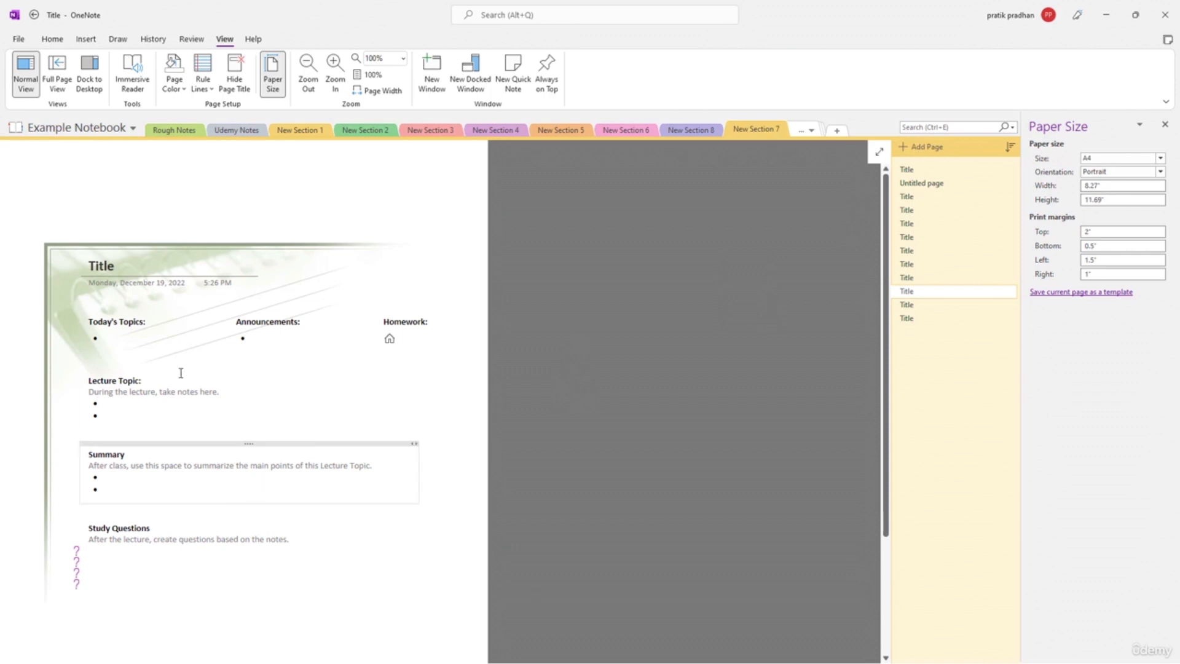
- Move the Notepad screen clipping in New Section 1 away from its caption, enlarge it and reposition it higher on the page
mouse_move(873, 336)
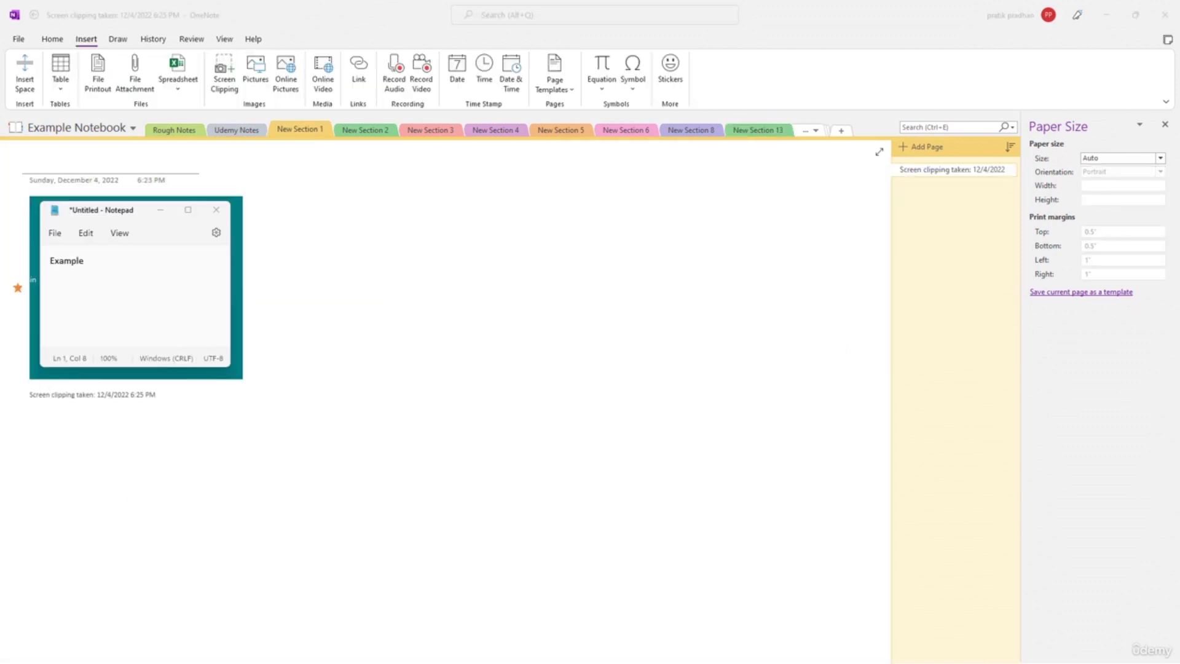
left_click(248, 378)
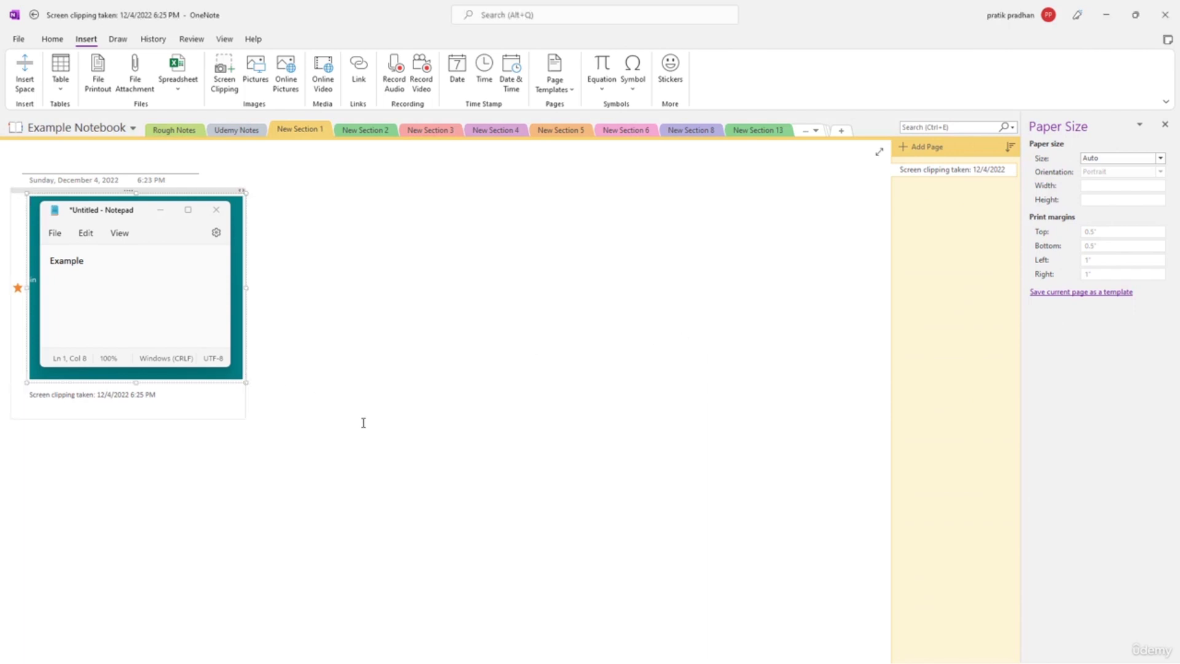
left_click_drag(204, 270, 506, 325)
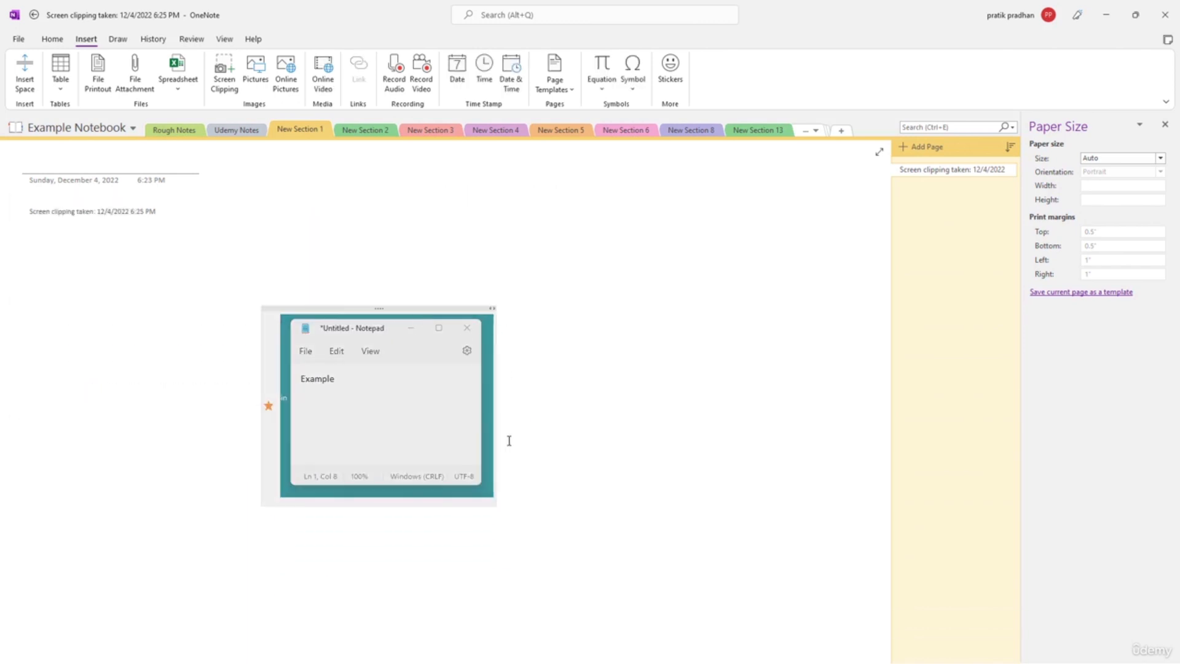
left_click(467, 474)
left_click_drag(494, 505, 659, 640)
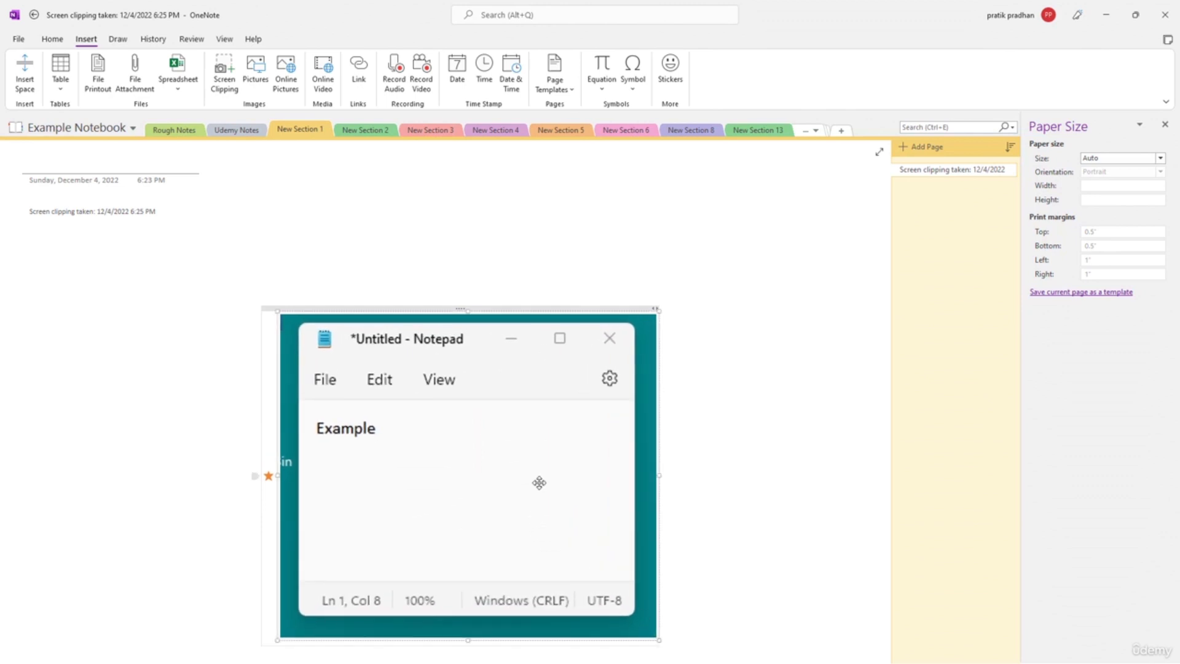
left_click_drag(500, 325, 494, 268)
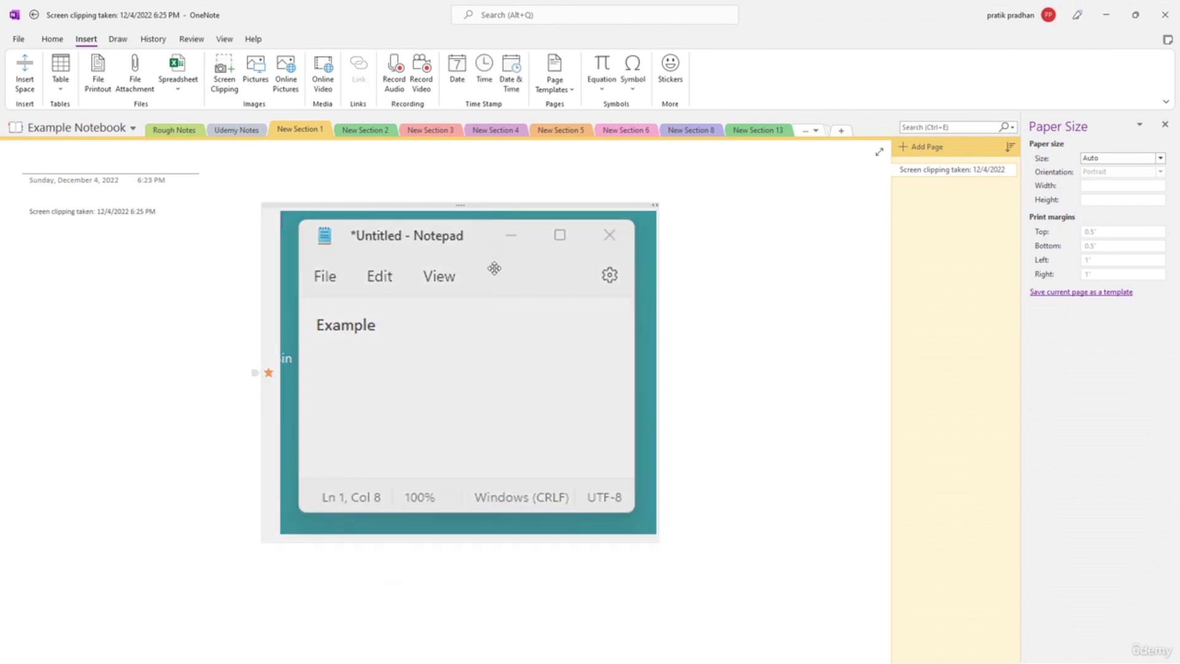
- Set the enlarged Notepad clipping as the page's background picture
left_click(538, 324)
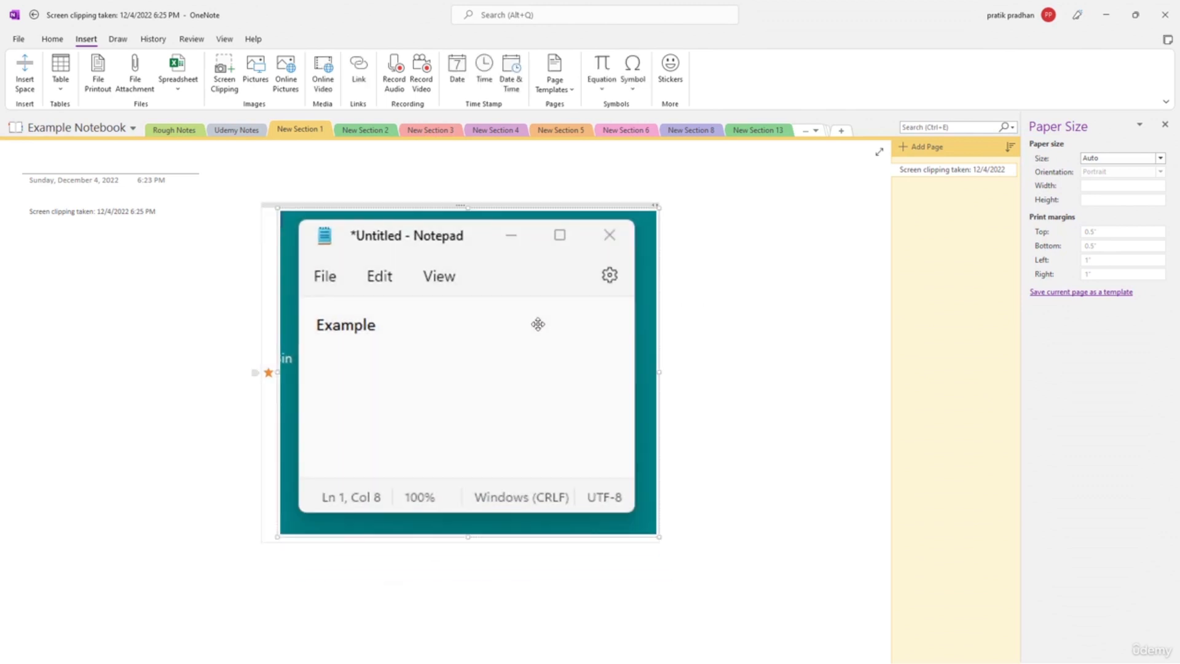
right_click(505, 300)
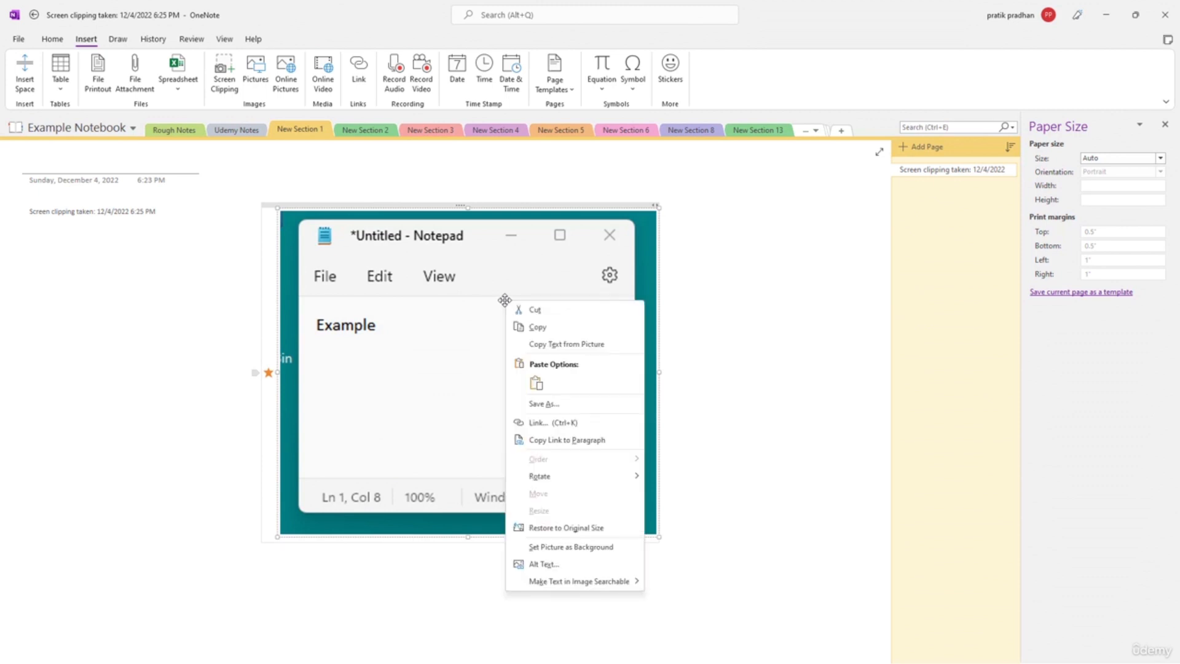
left_click(582, 547)
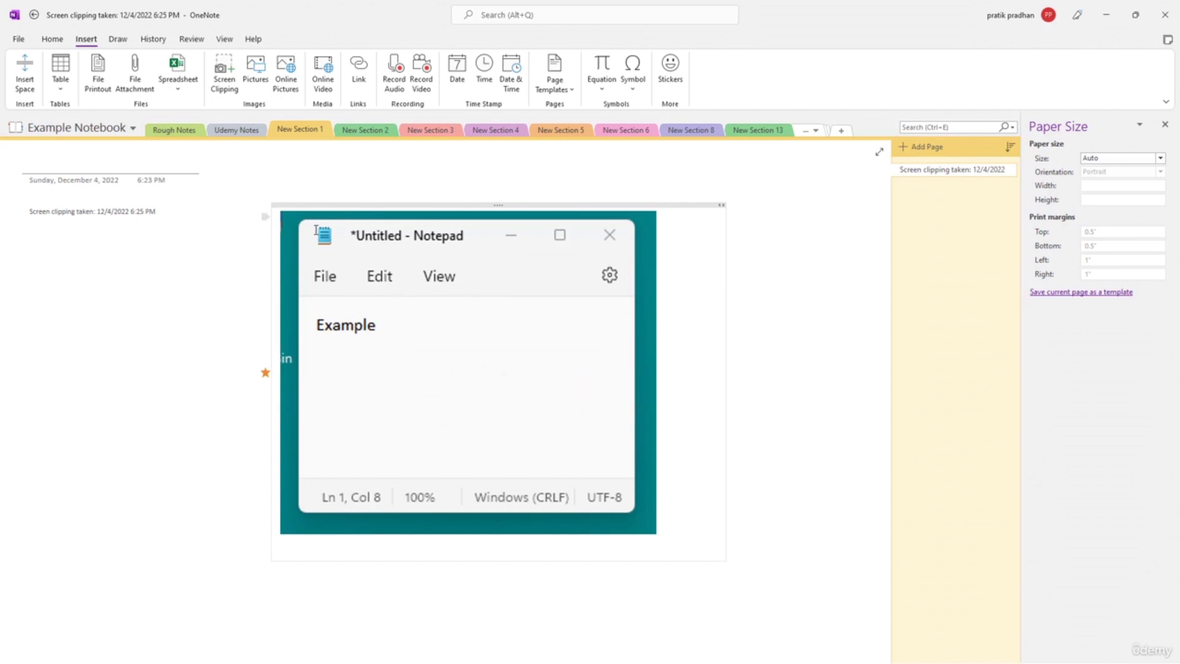
- Add the note "rtyrtyrtytryrtyr" at the edge of the Notepad screen clipping and move it onto the clipping's blank text area
left_click(261, 267)
type("rtyrtyrtytryrtyr")
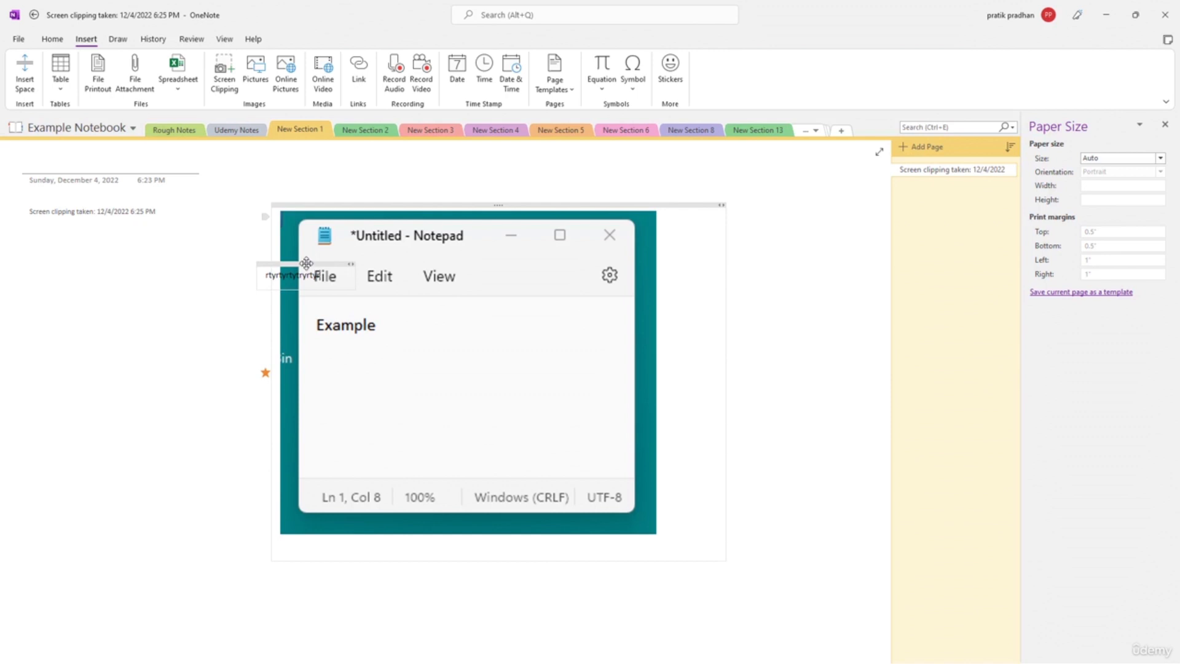
left_click_drag(307, 264, 469, 384)
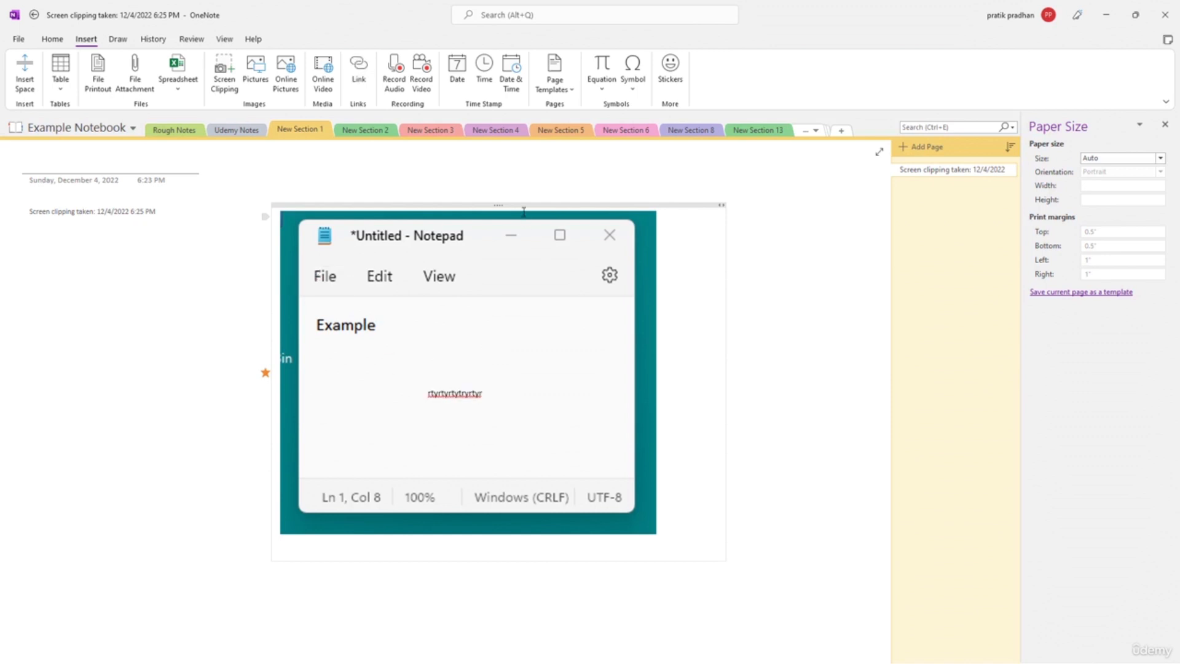
left_click_drag(498, 205, 557, 617)
left_click(469, 394)
- Add the notes "rtyrtytry", "rtyrtytr", "rtyrty" and "rty" at separate spots on top of the Notepad clipping
left_click(488, 319)
type("rtyrtytry")
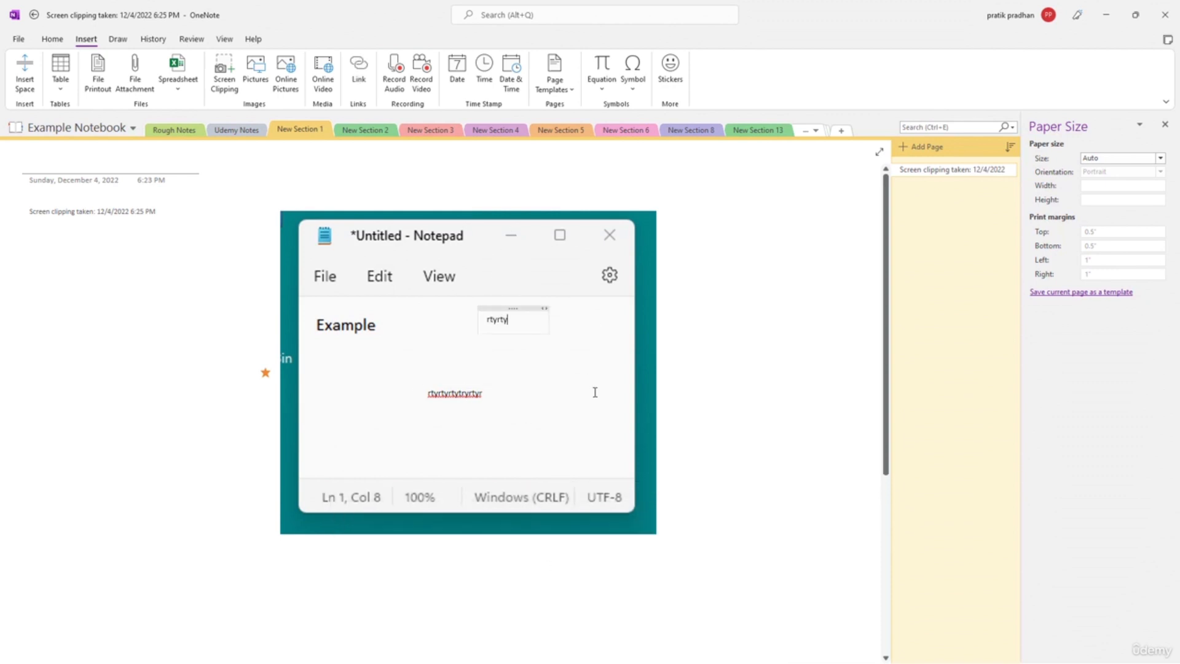
left_click(638, 394)
type("rtyrtytr")
left_click(381, 482)
type("rtyrty")
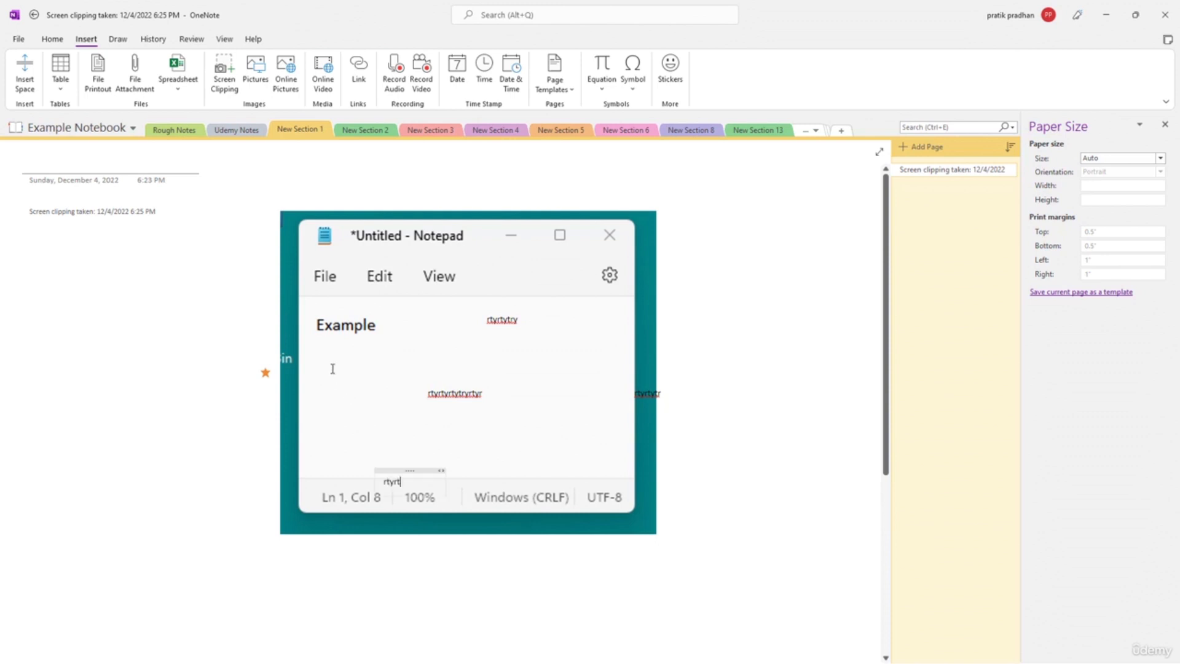
left_click(301, 337)
type("rty")
left_click(395, 236)
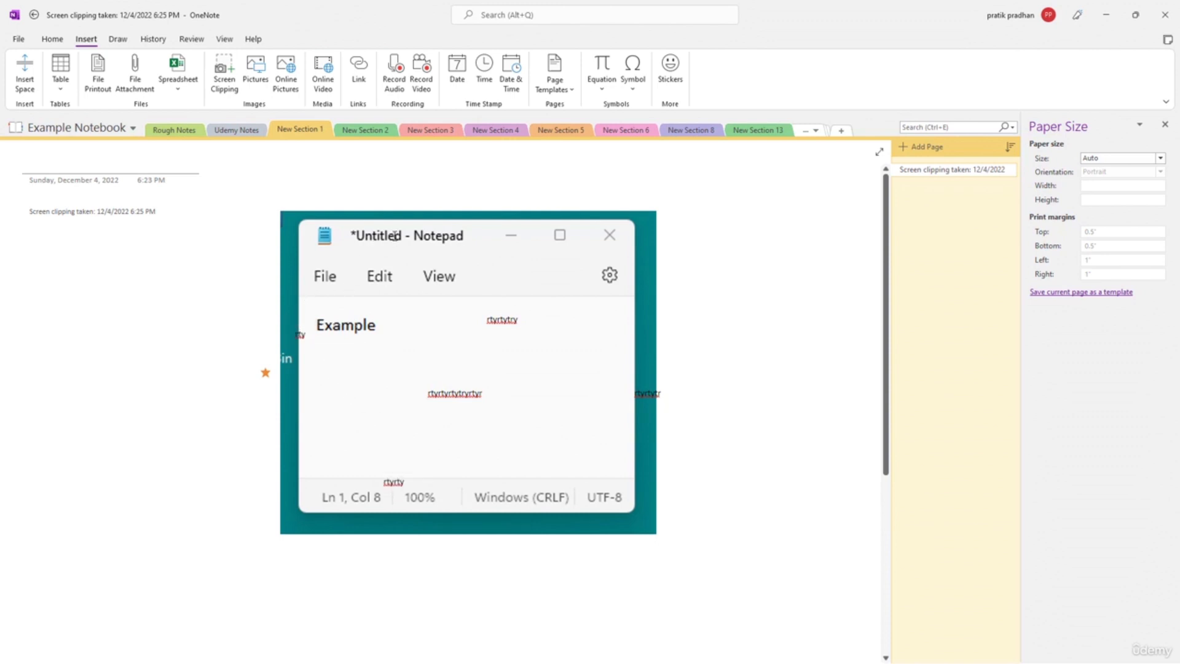
- Turn off the Set Picture as Background option for the Notepad clipping and try to move the picture sideways
right_click(327, 221)
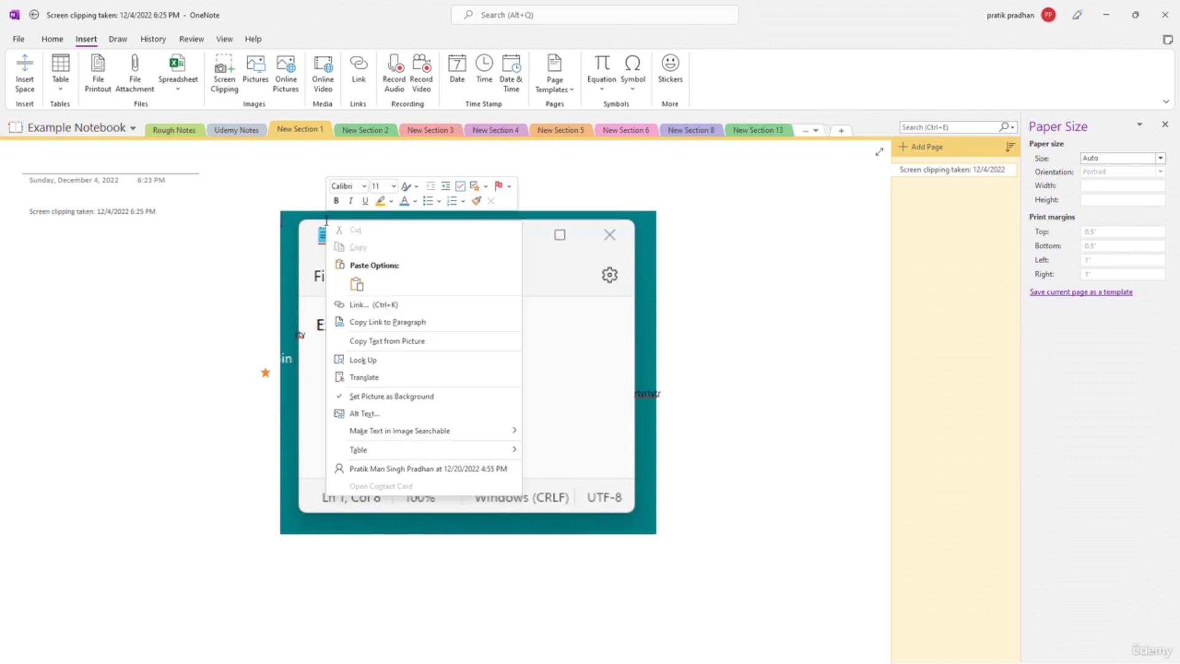
left_click(378, 400)
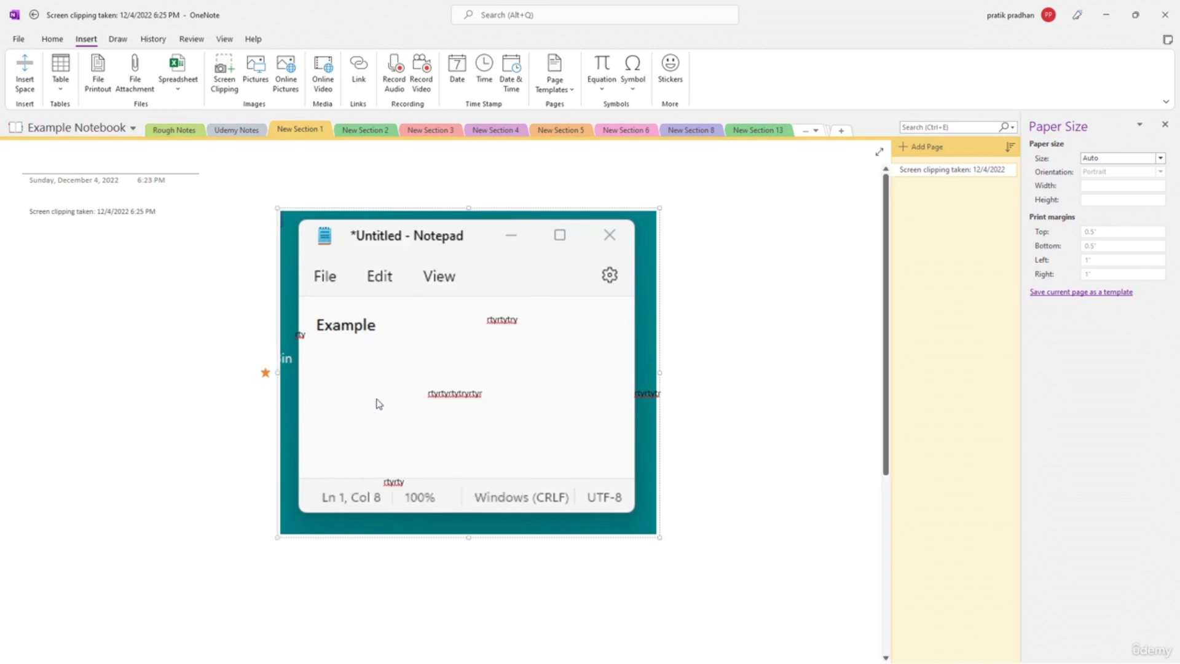
left_click_drag(424, 216, 357, 218)
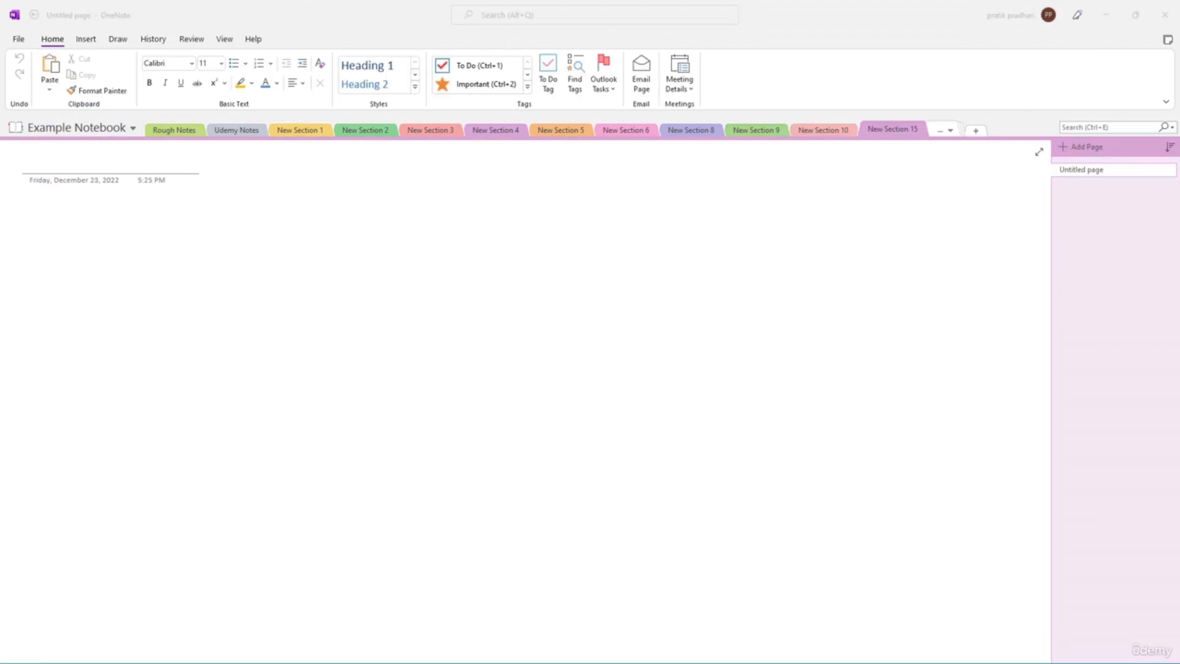
- Insert the existing workbook College expense estimator1.xlsx from the Desktop's Notes folder into the blank page as an embedded spreadsheet
left_click(27, 207)
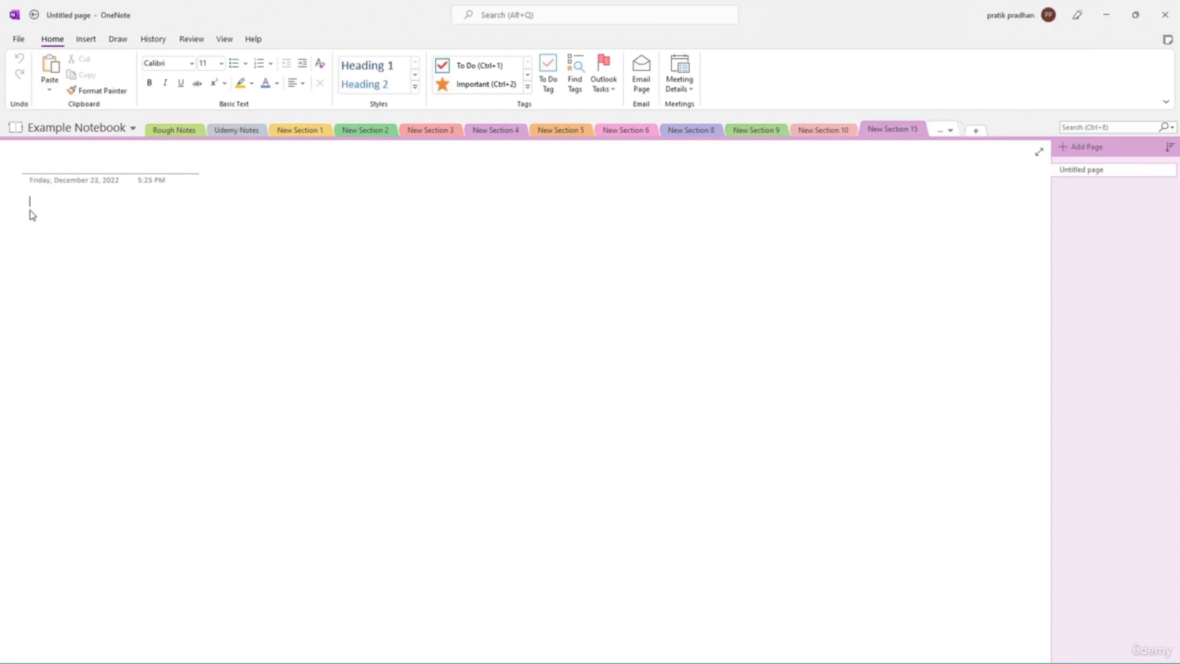
left_click(86, 39)
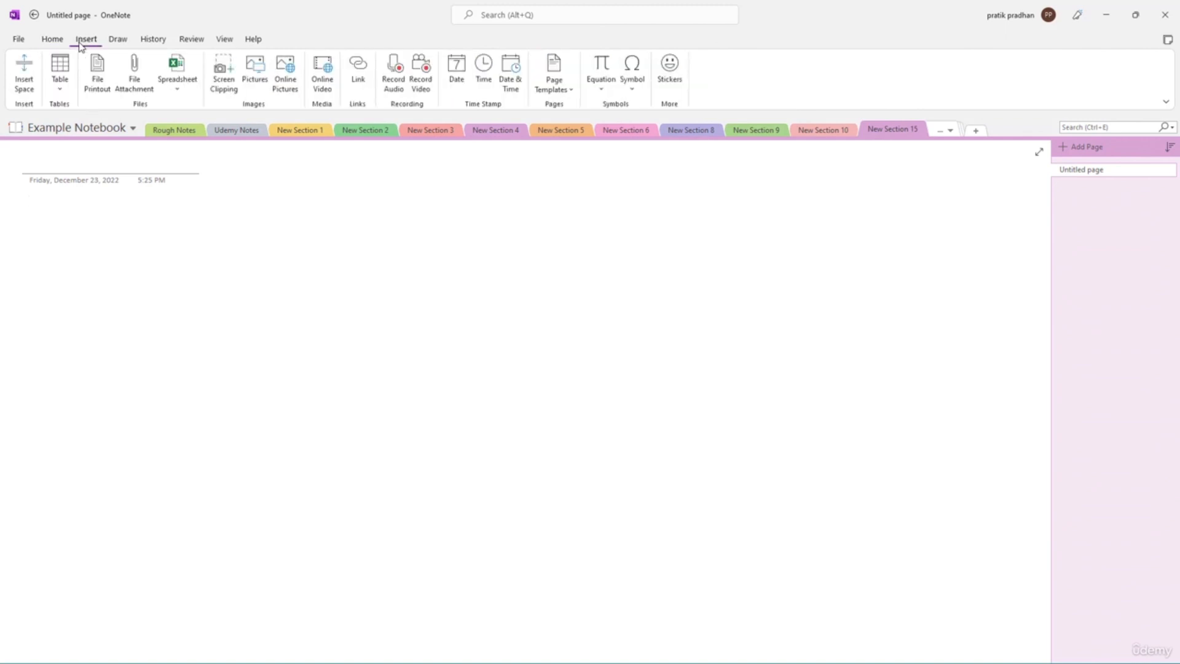
left_click(180, 93)
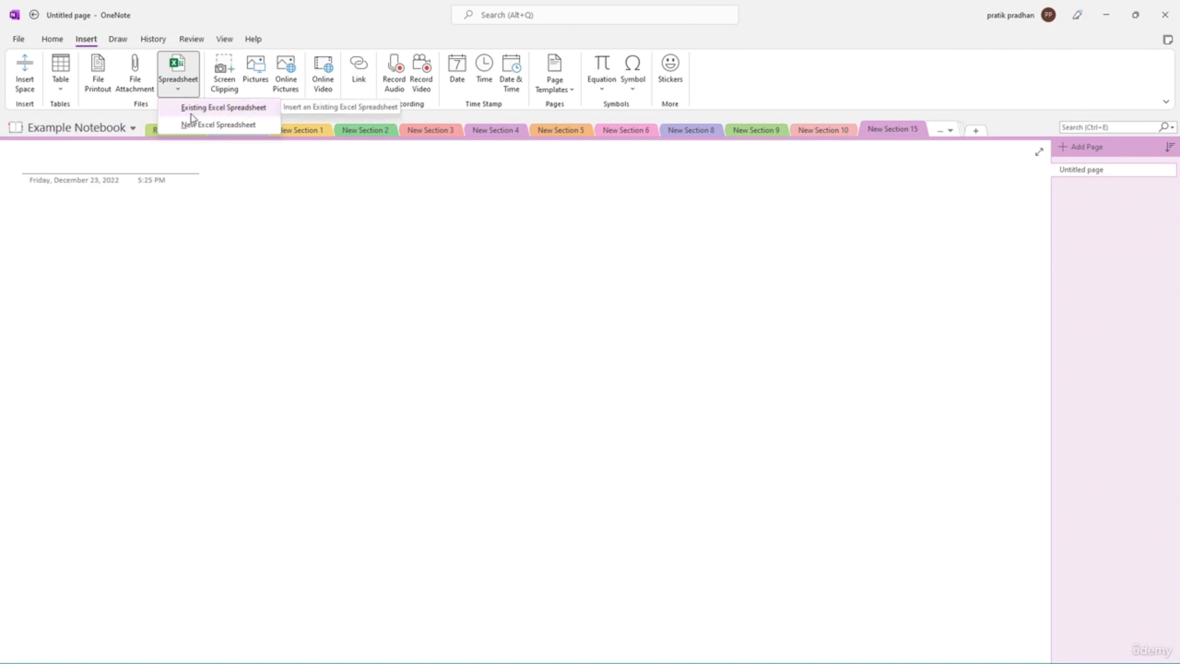
left_click(192, 114)
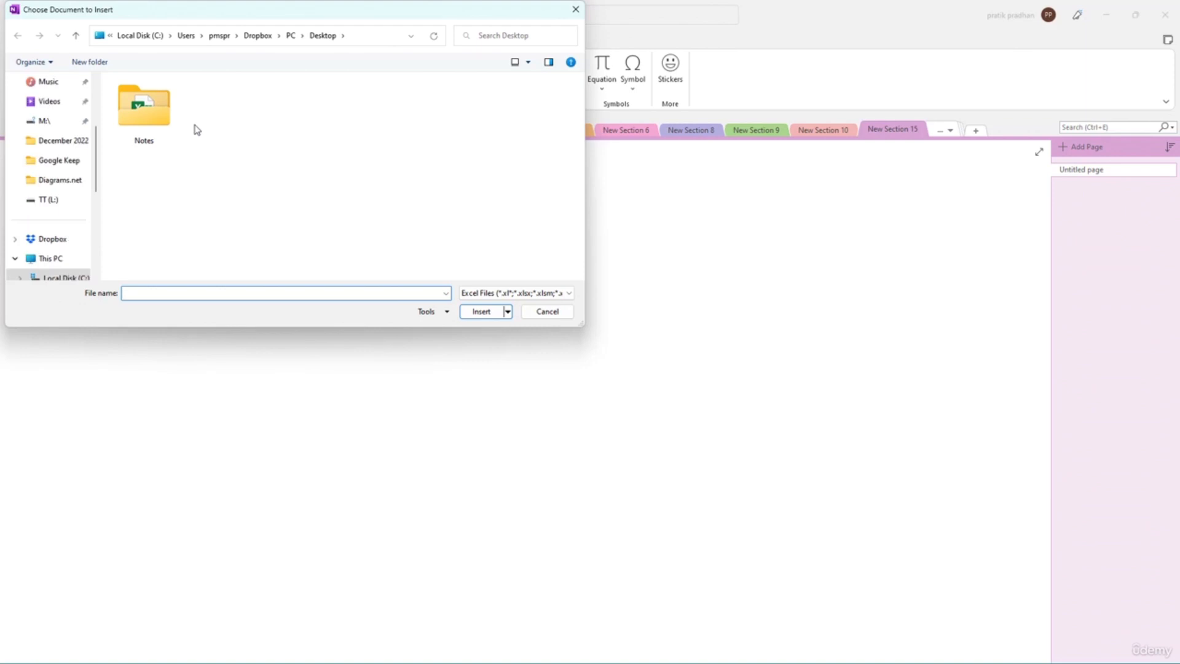
double_click(148, 120)
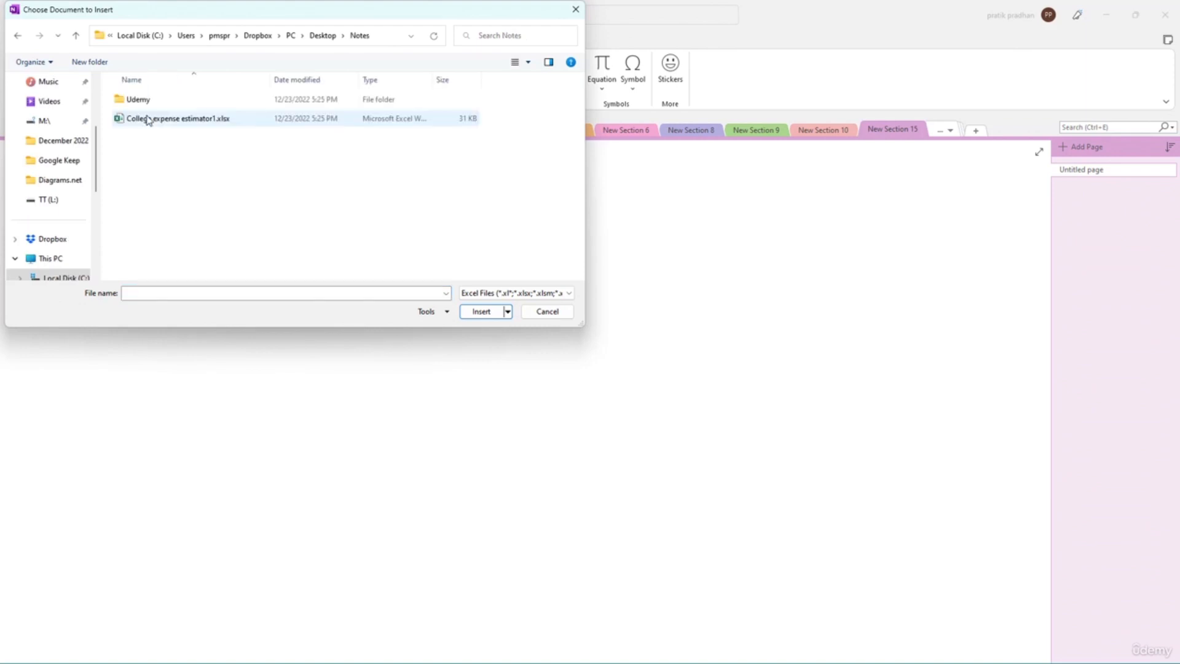
left_click(170, 123)
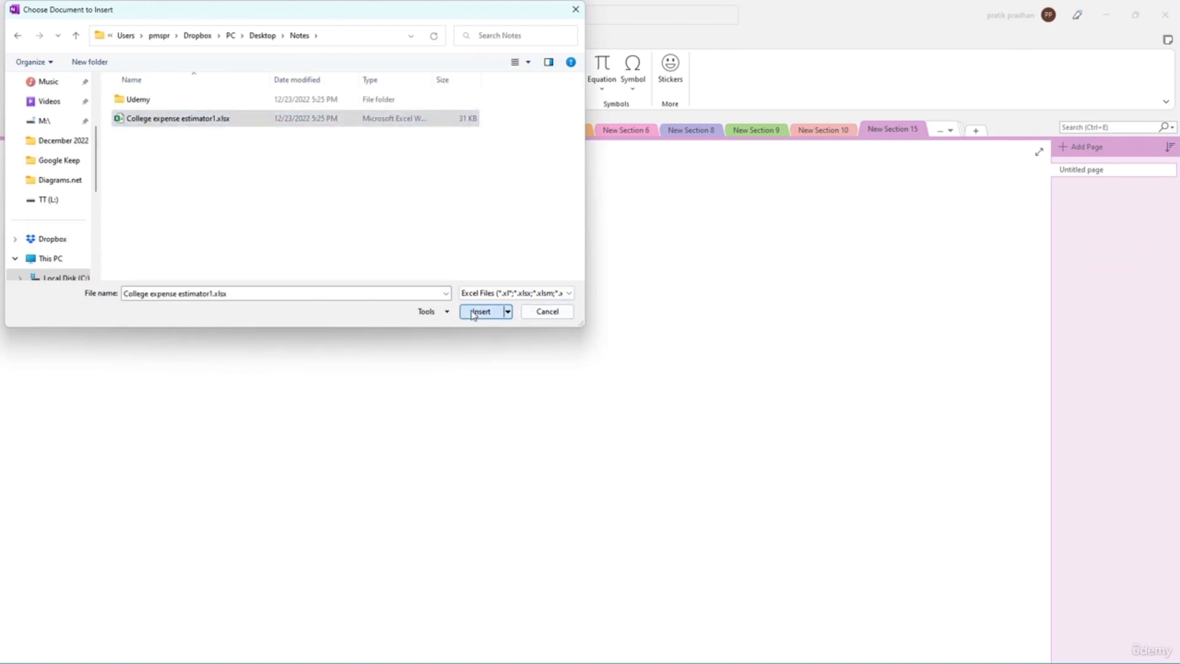
left_click(480, 311)
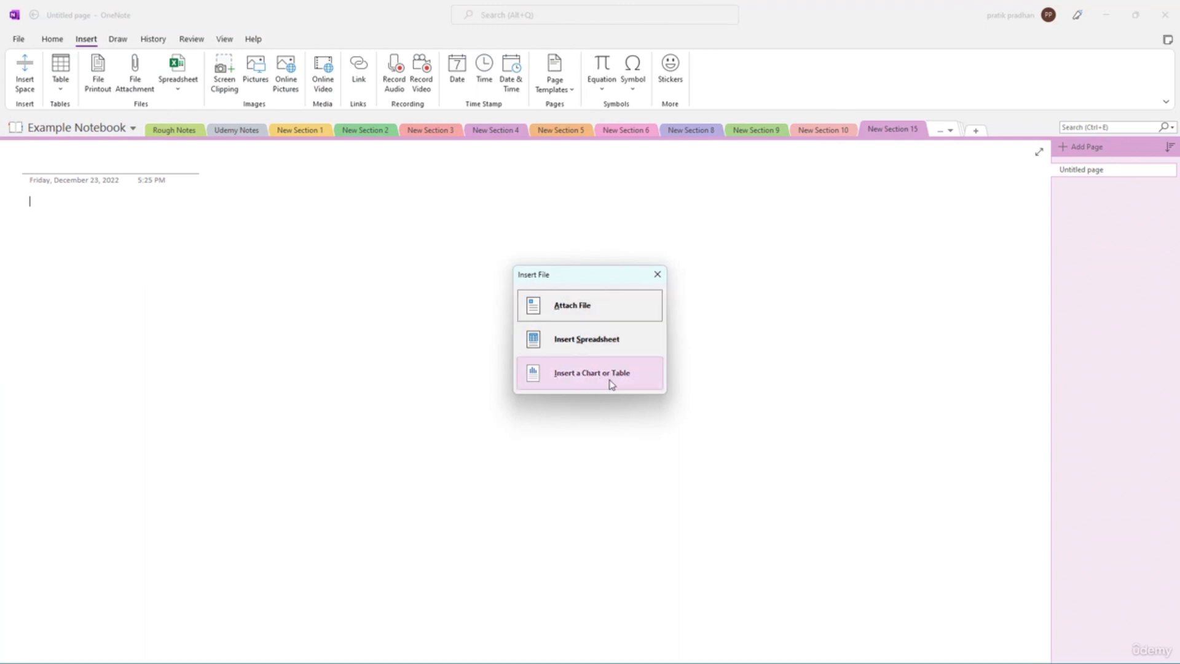
left_click(587, 342)
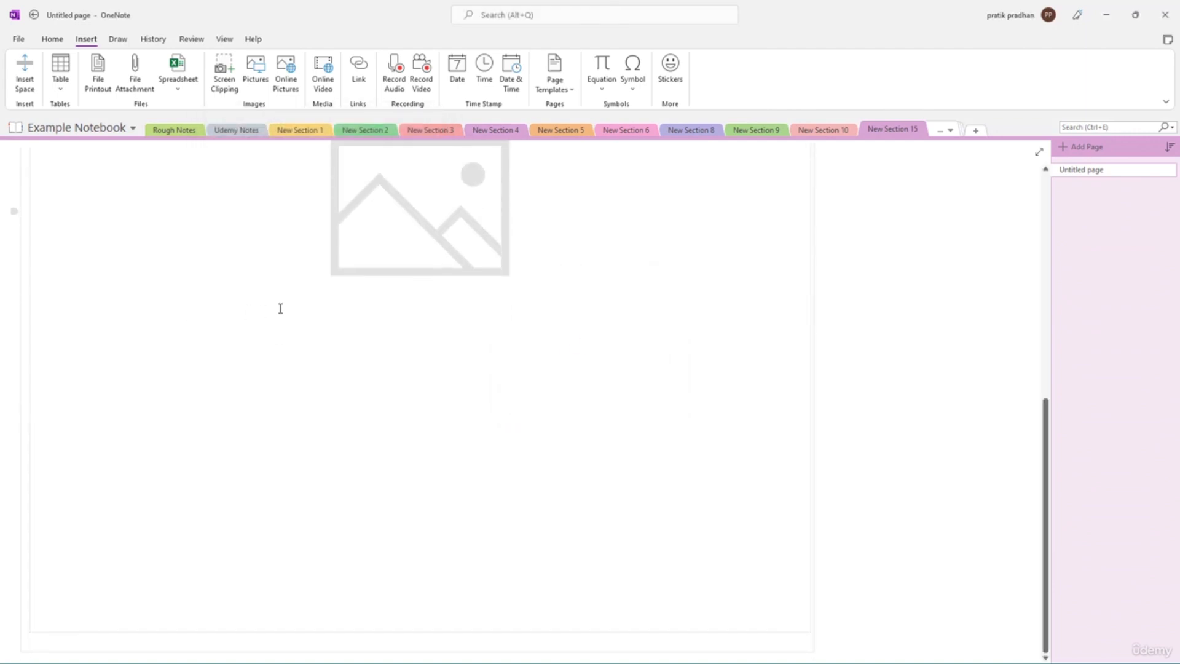
- Look over the inserted expense spreadsheet and shrink its preview to roughly half its width
scroll(556, 361, "up", 1)
scroll(579, 359, "down", 8)
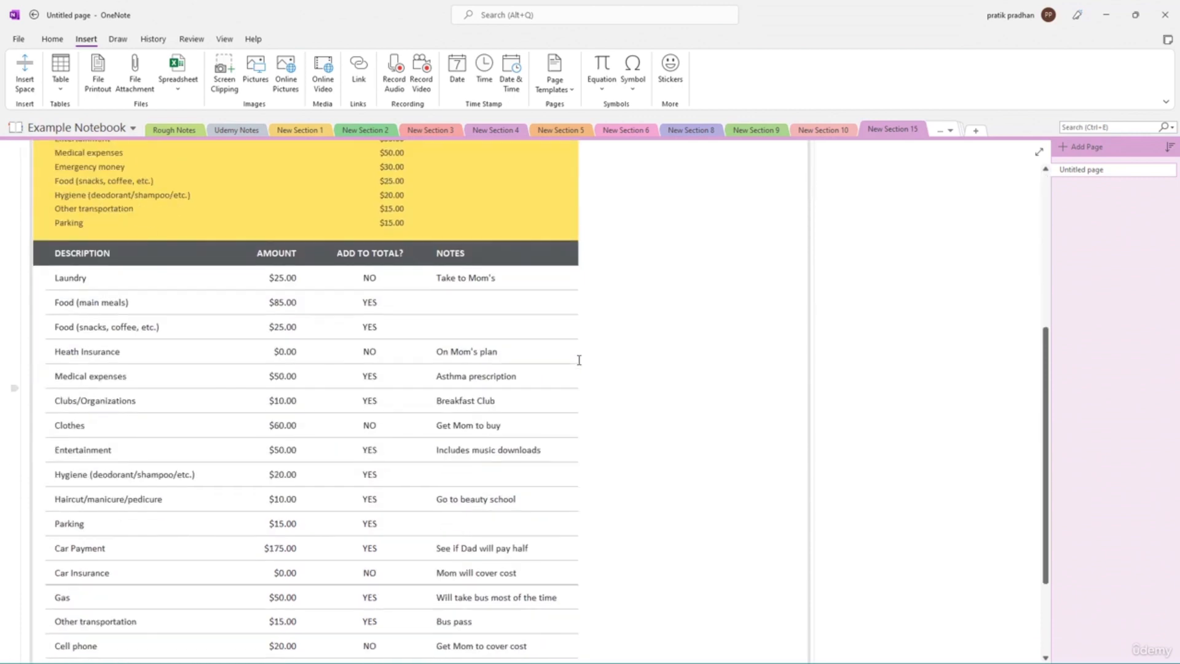
scroll(581, 364, "up", 8)
scroll(581, 365, "up", 1)
left_click_drag(816, 246, 381, 303)
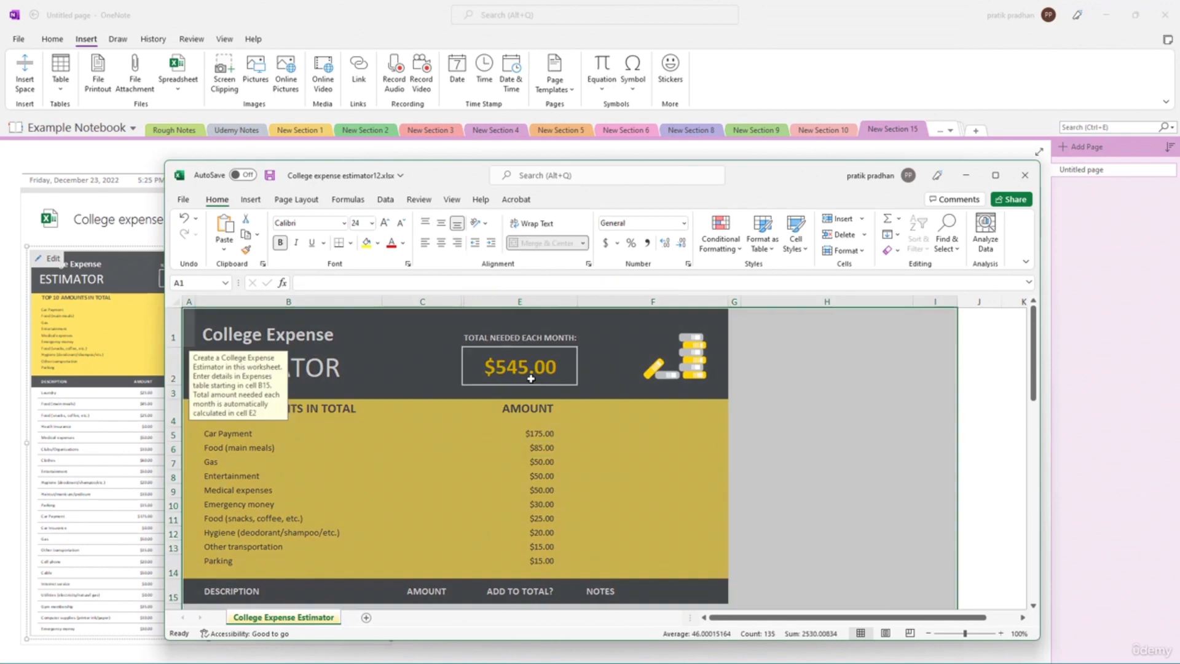
- In the embedded workbook's Excel window, set the total needed each month in cell E2 to 20000, then save and close it
left_click(528, 374)
type("20000")
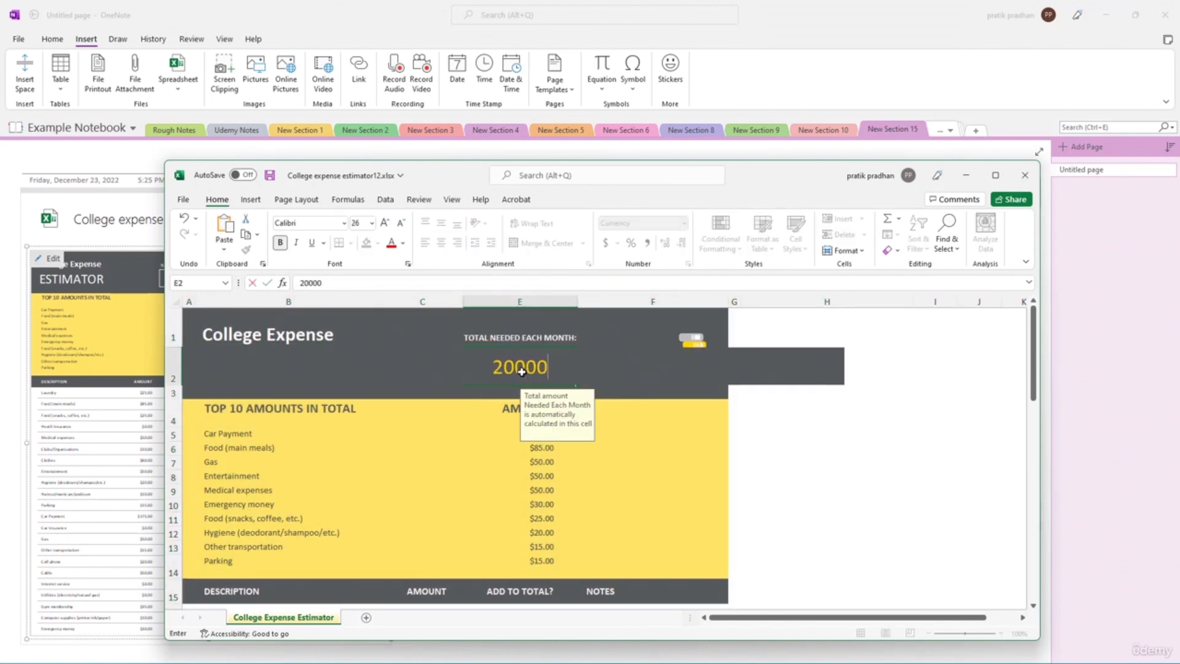
left_click(622, 490)
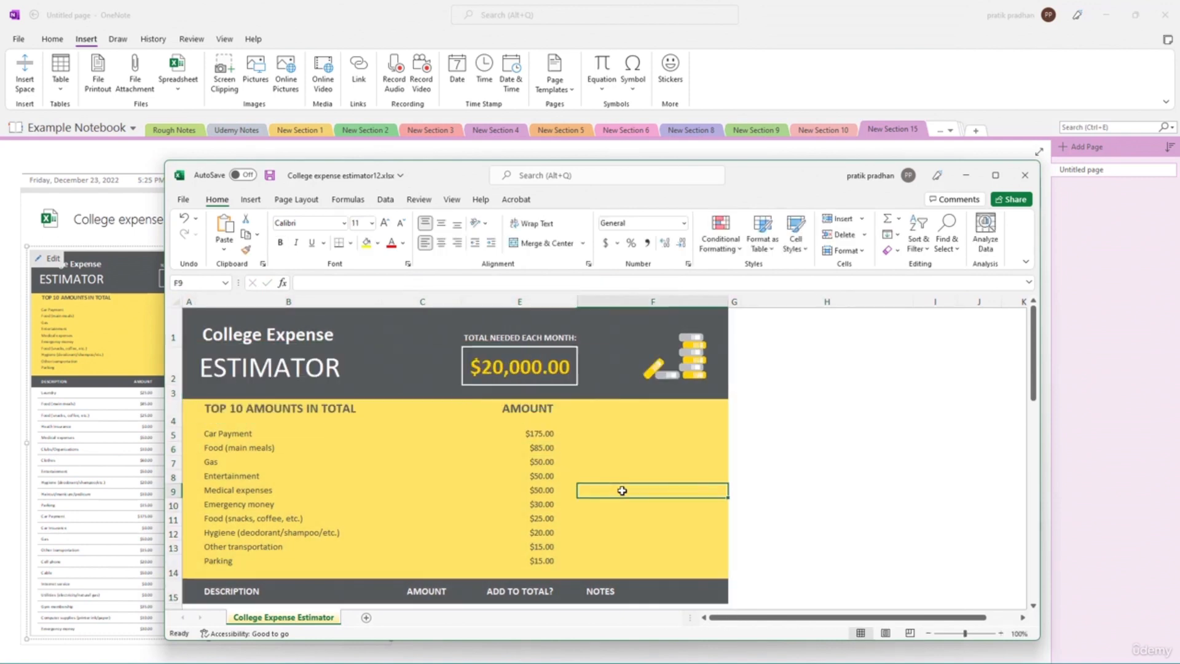
key("ctrl+s")
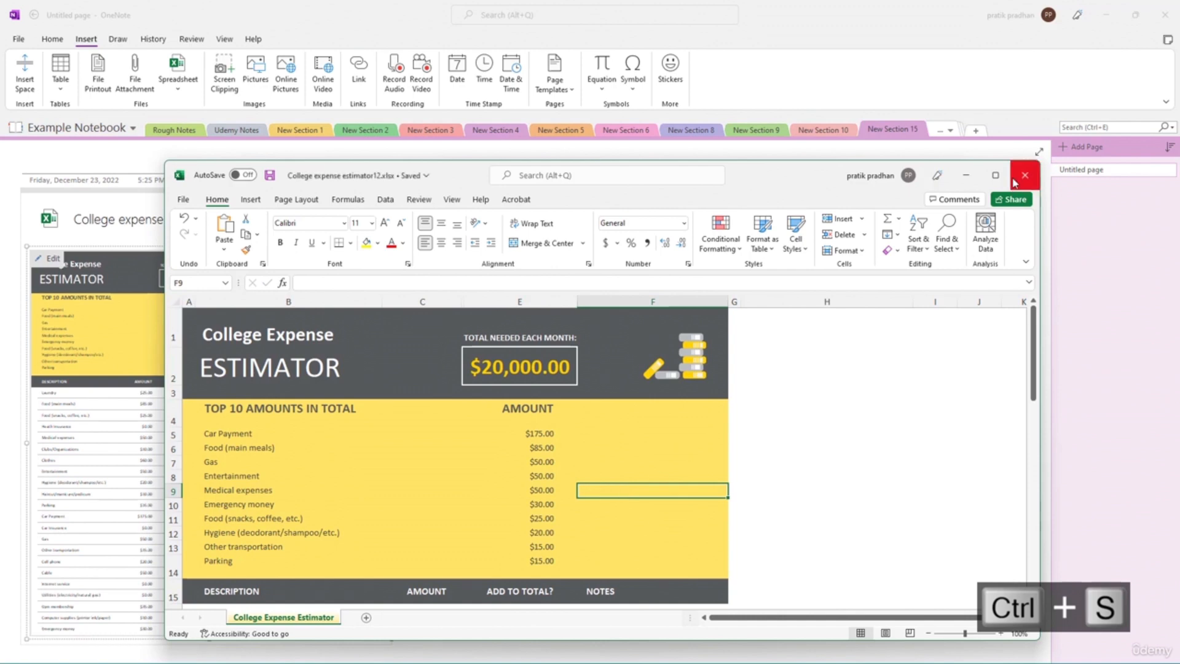
left_click(1025, 176)
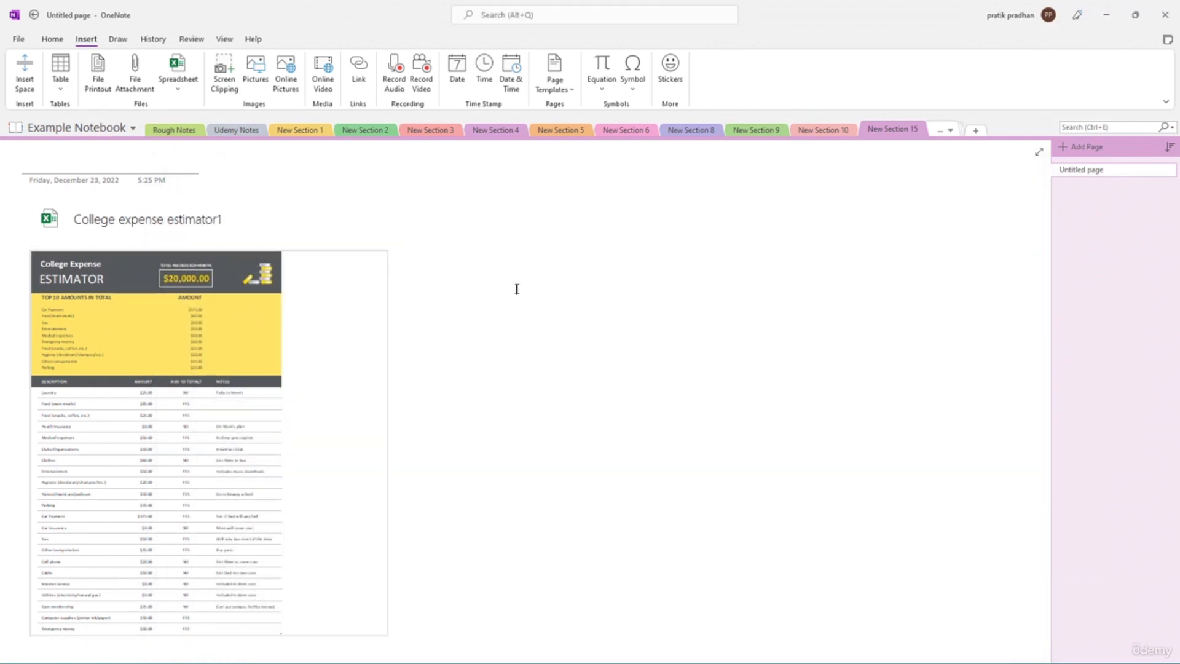
- Insert a new blank Excel spreadsheet beside the expense estimator and open it for editing in Excel
left_click(181, 92)
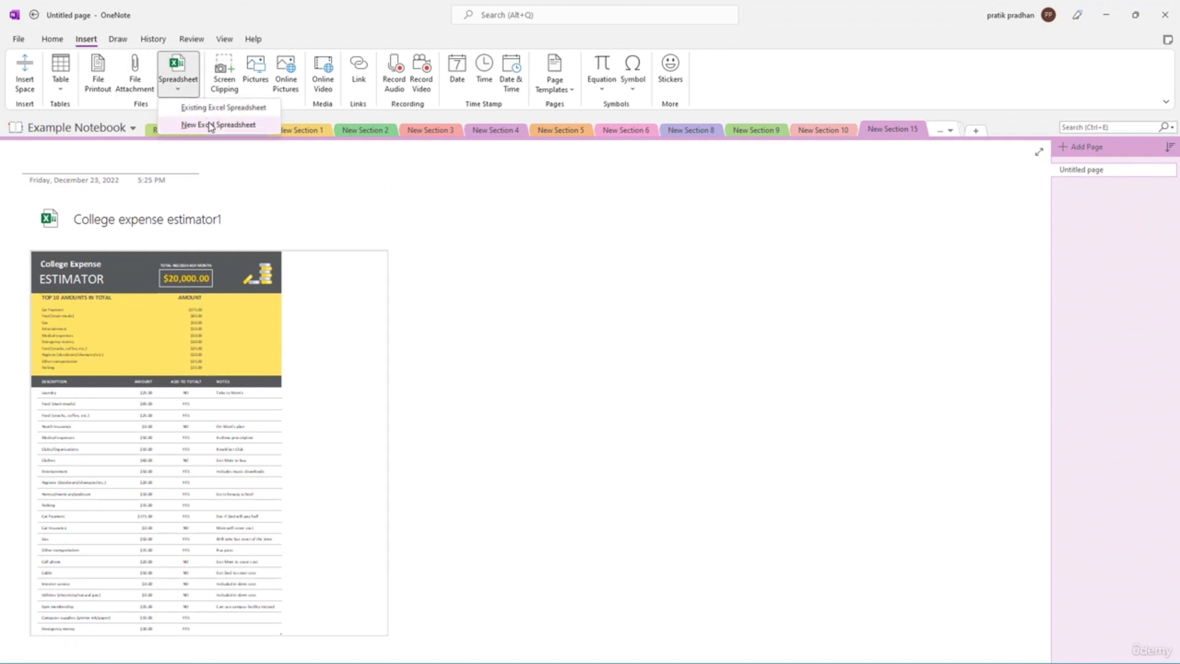
left_click(209, 126)
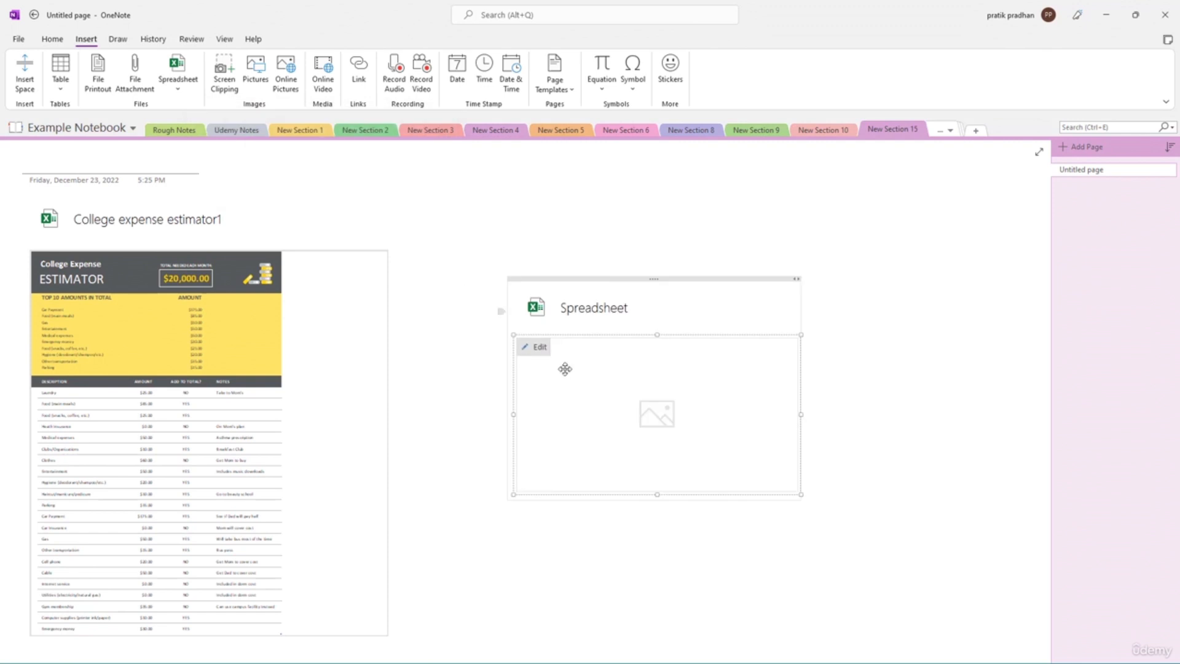
left_click(535, 346)
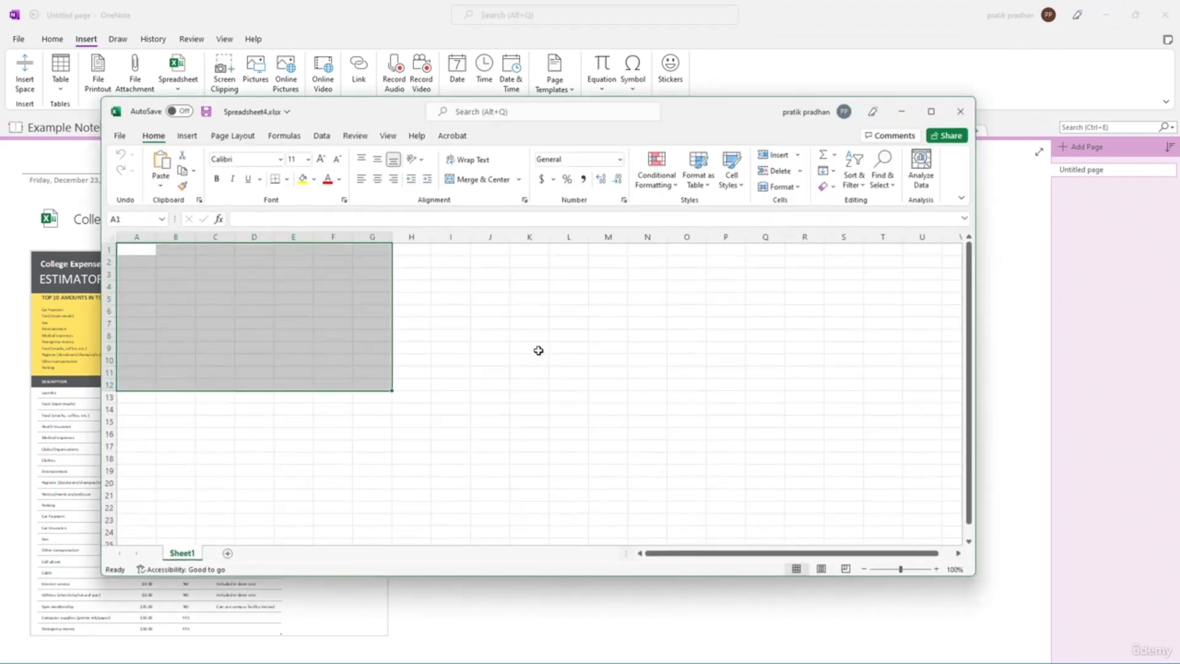
- Enter "gfgf" in B3, "fgh" in C5, "ghf" in B5 and "f" in E8 of the new spreadsheet
left_click(261, 274)
left_click(162, 277)
type("gfgf")
left_click(220, 295)
type("fgh")
left_click(171, 300)
type("ghf")
left_click(292, 336)
type("f")
- Fill cells A1:G9 with yellow, then save and close the new spreadsheet
left_click_drag(153, 254, 381, 348)
left_click(302, 179)
left_click(486, 348)
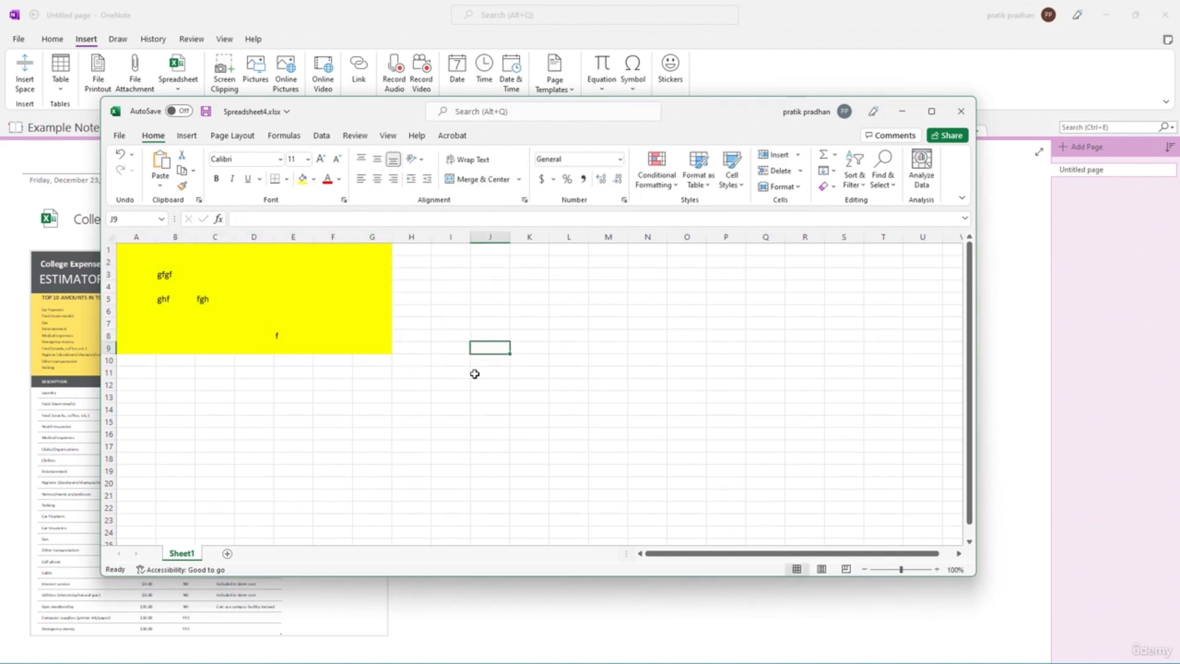
key("ctrl+s")
left_click(960, 111)
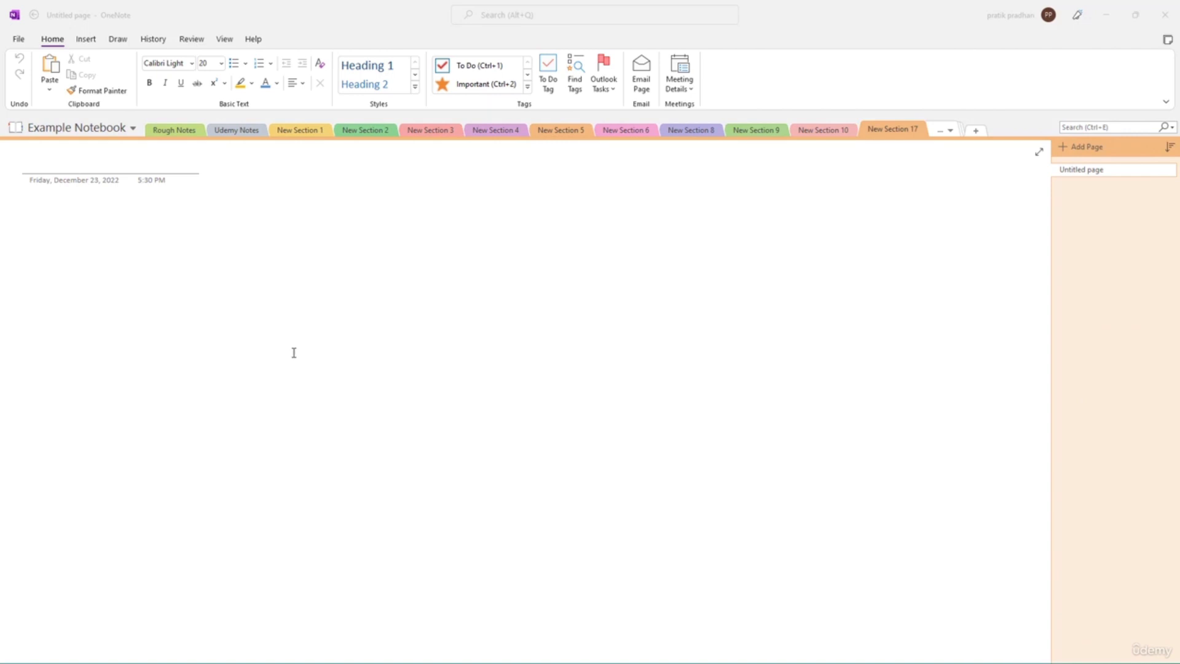
- Draw a looping scribble with the thin black pen and another one beside it with the thicker green pen
left_click(119, 40)
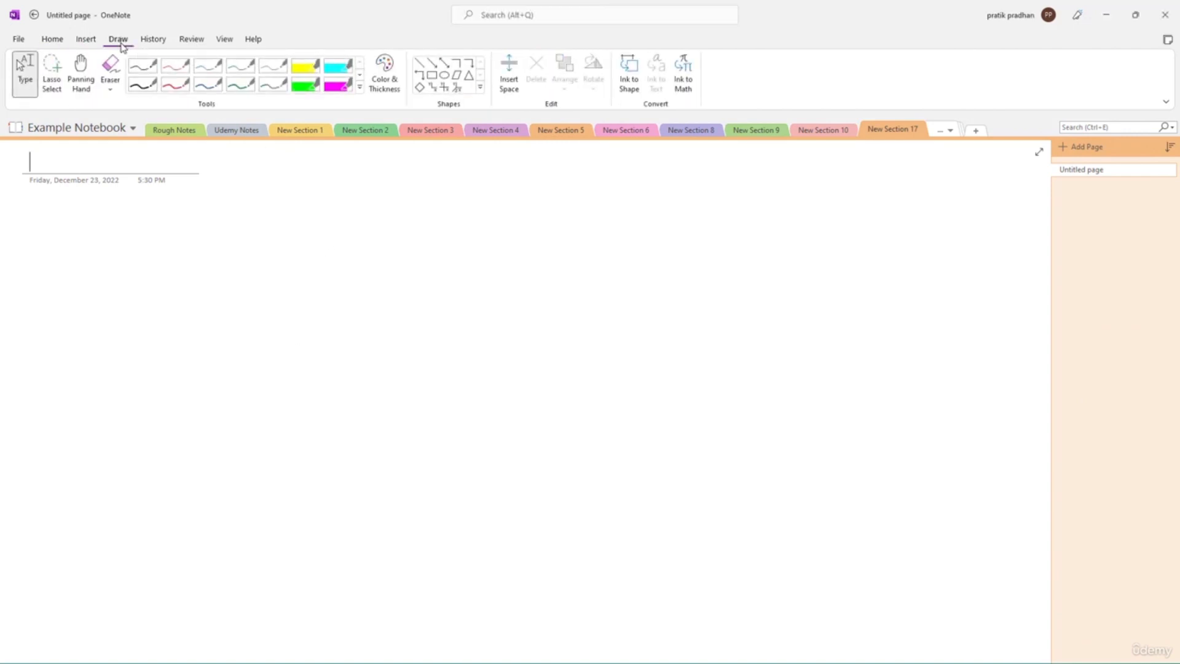
left_click(141, 67)
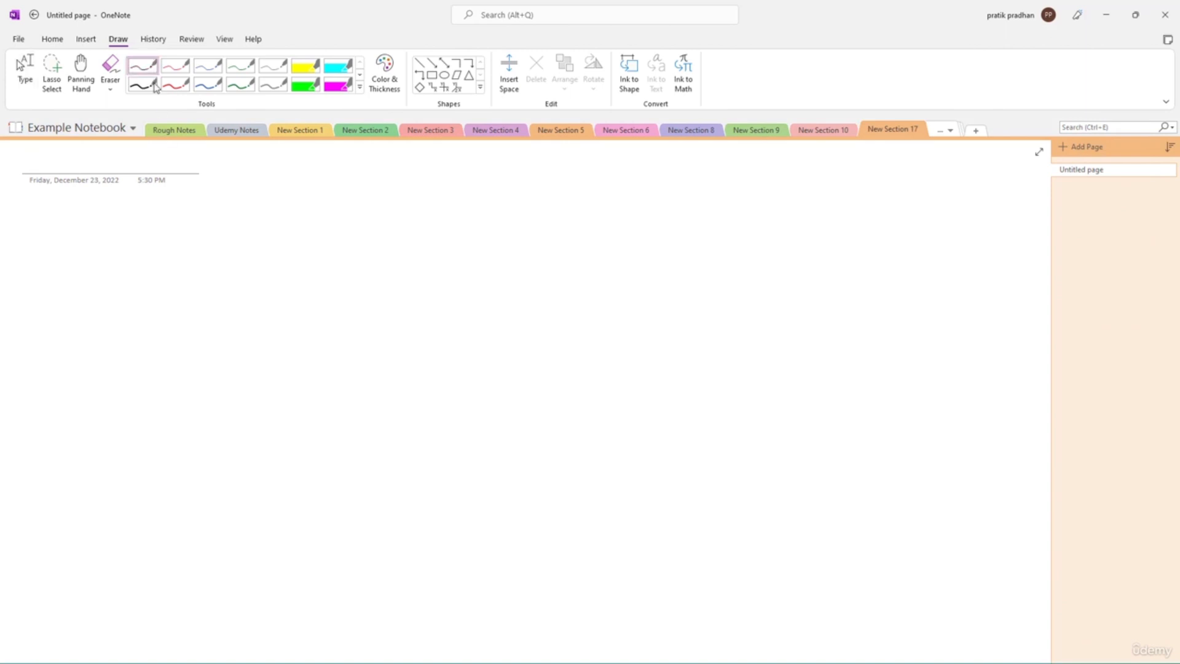
mouse_move(242, 248)
left_mouse_down()
mouse_move(229, 355)
mouse_move(216, 337)
left_mouse_up()
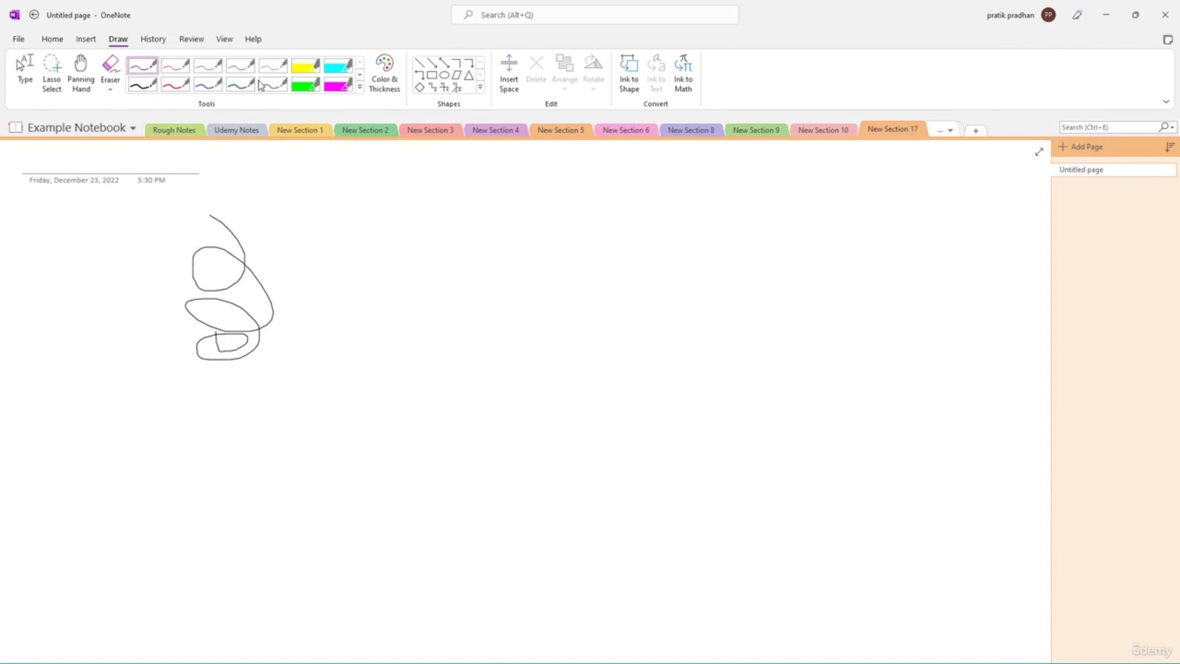
left_click(239, 84)
mouse_move(282, 278)
left_mouse_down()
mouse_move(320, 250)
mouse_move(280, 321)
left_mouse_up()
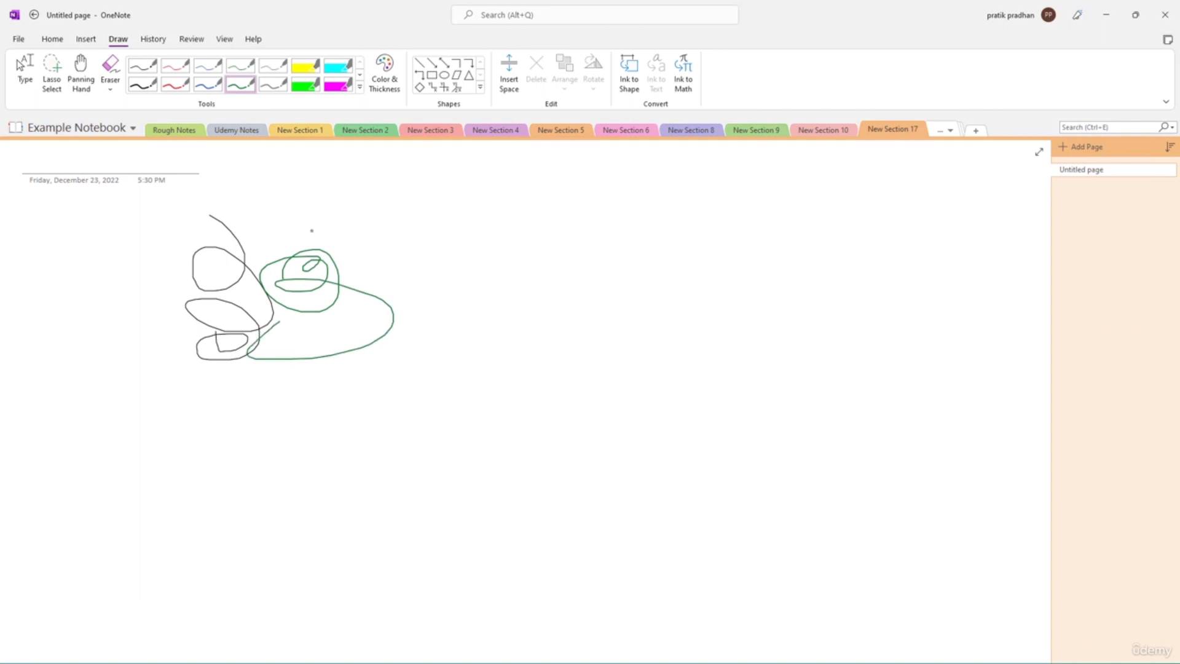
- Draw two horizontal magenta highlighter strokes across the black and green scribbles
left_click(345, 85)
left_click_drag(164, 265, 343, 269)
left_click_drag(163, 294, 412, 295)
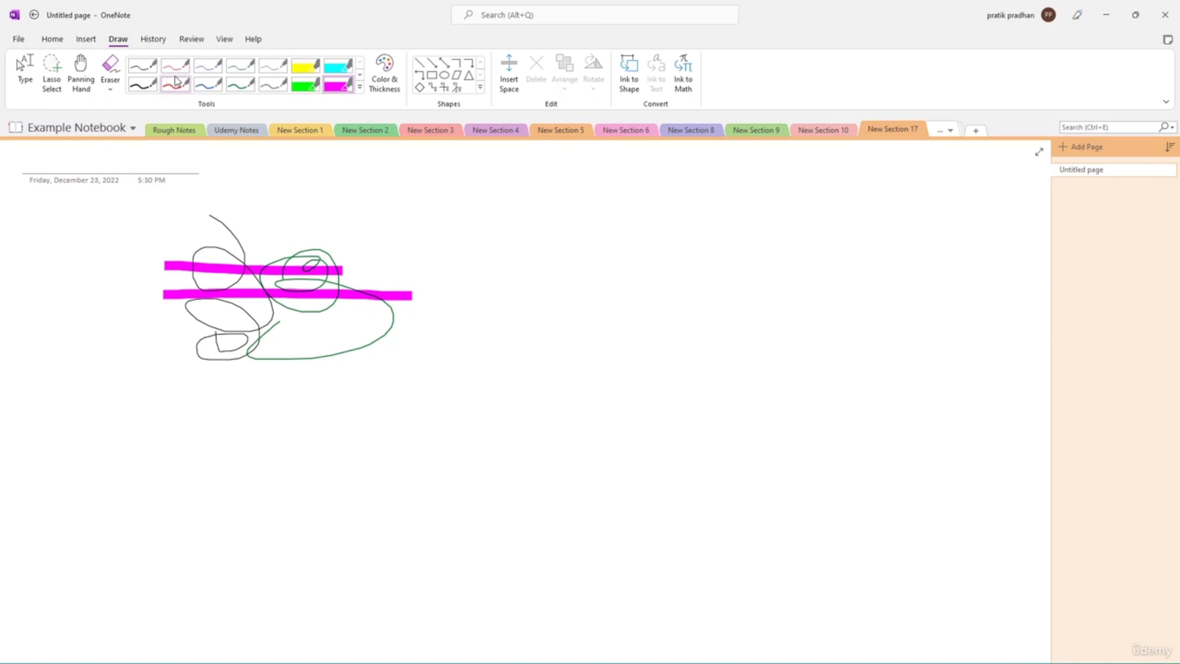
- Switch from drawing back to text entry and add the note "ghjghjghj" to the left of the scribbles
left_click(60, 49)
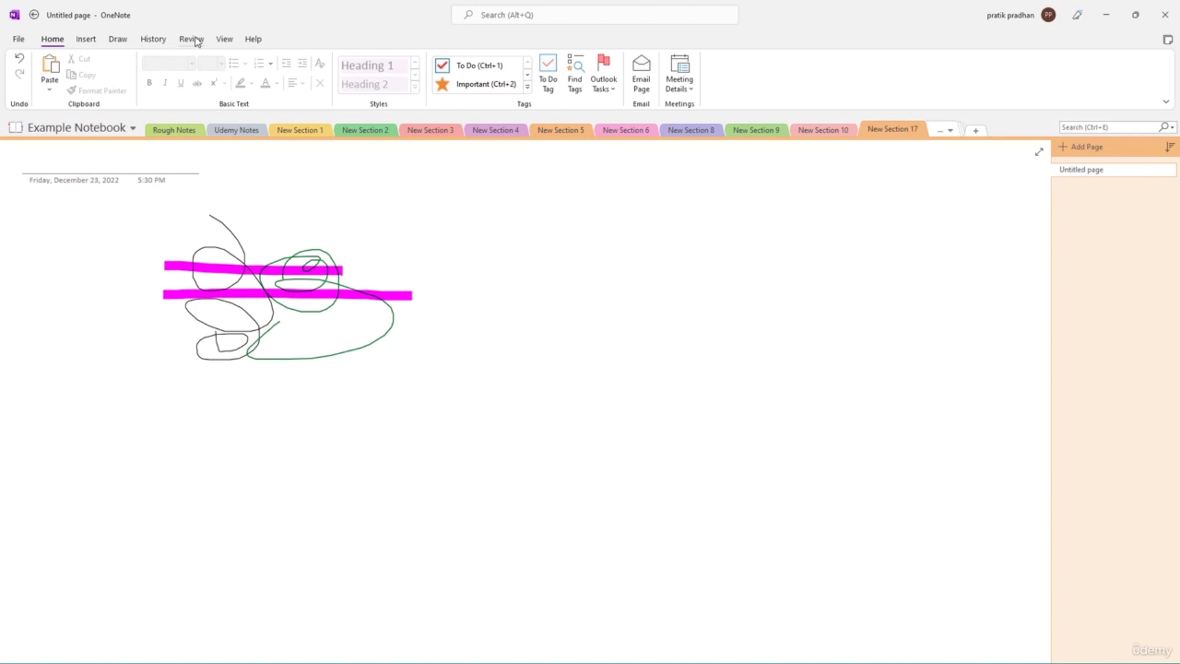
left_click(118, 39)
left_click(25, 70)
type("ghjghjghj")
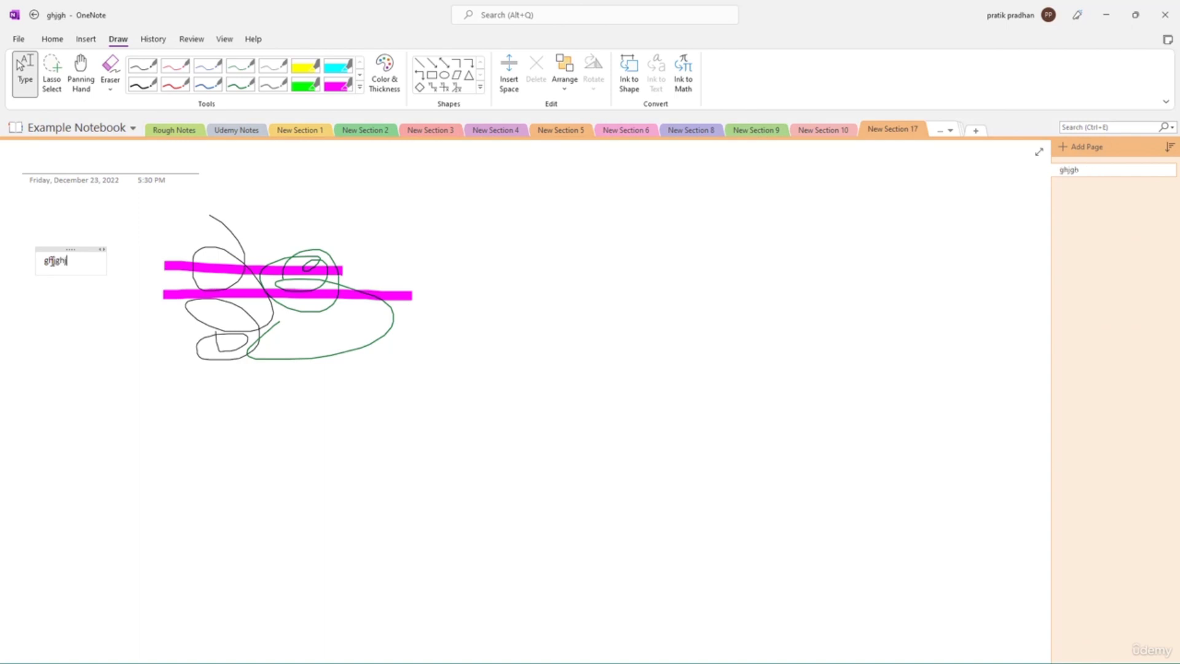
left_click(55, 40)
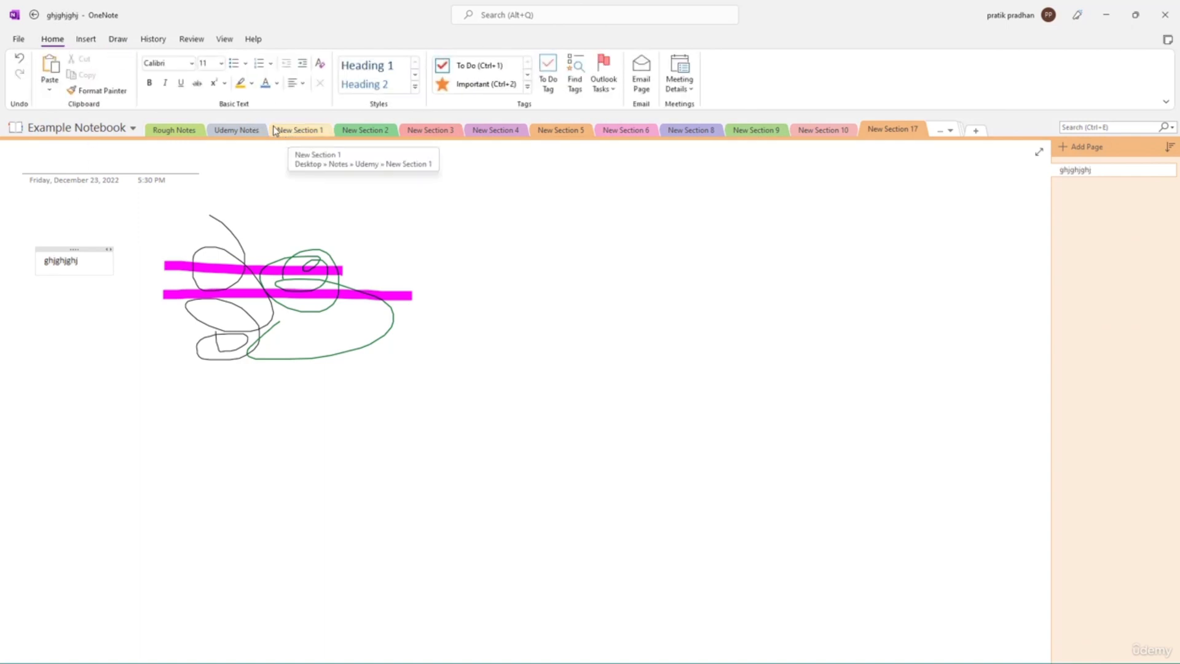
- Highlight the note "ghjghjghj" with the yellow highlighter
left_click(118, 44)
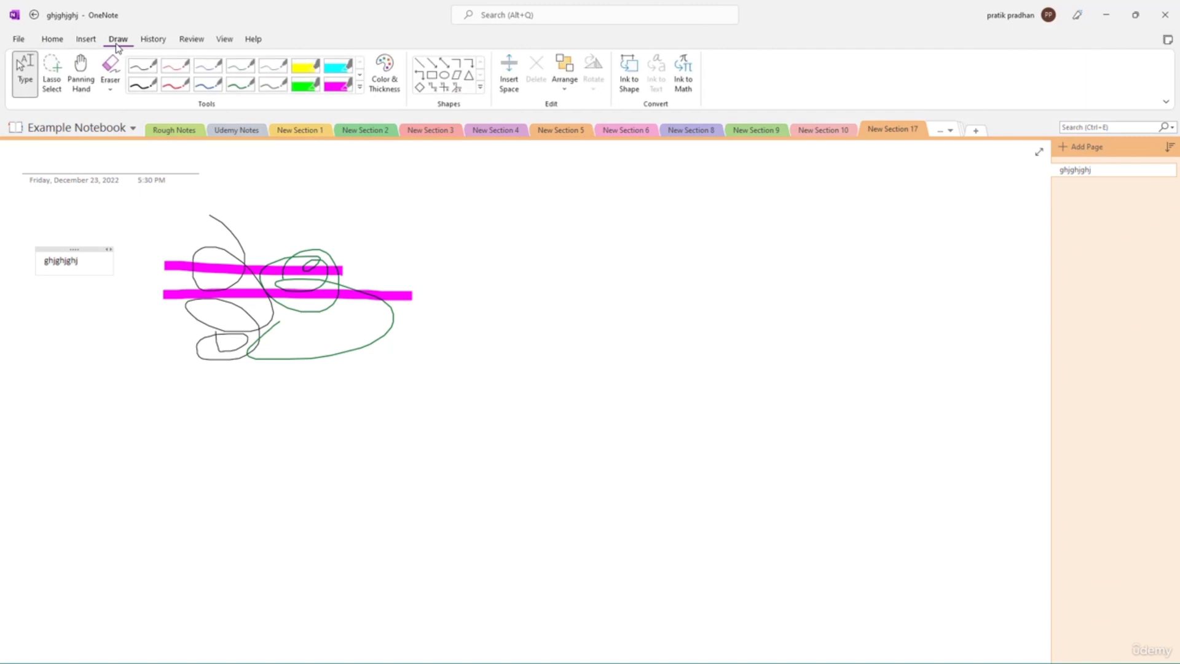
left_click(304, 72)
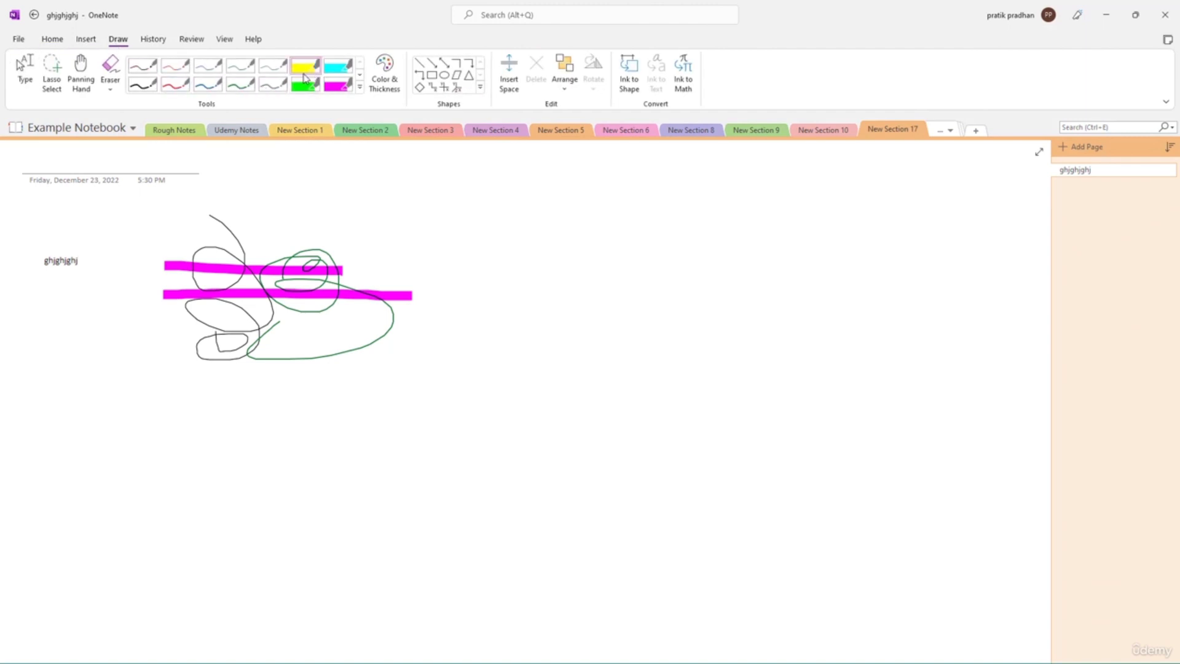
left_click_drag(41, 263, 87, 263)
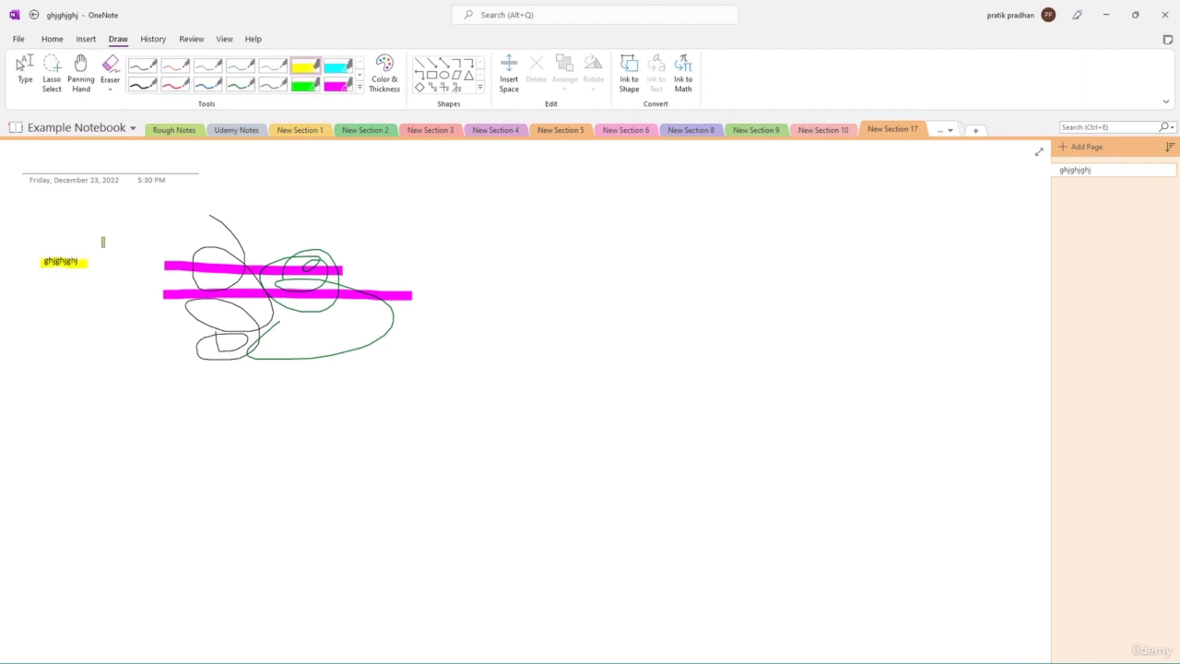
- Lasso-select the scribbles with their magenta strokes, move them closer below the note, and enlarge them proportionally toward the upper right
left_click(51, 73)
mouse_move(145, 249)
left_mouse_down()
mouse_move(433, 223)
mouse_move(308, 426)
mouse_move(164, 306)
mouse_move(151, 255)
left_mouse_up()
mouse_move(325, 283)
left_mouse_down()
mouse_move(339, 287)
mouse_move(324, 332)
mouse_move(285, 350)
left_mouse_up()
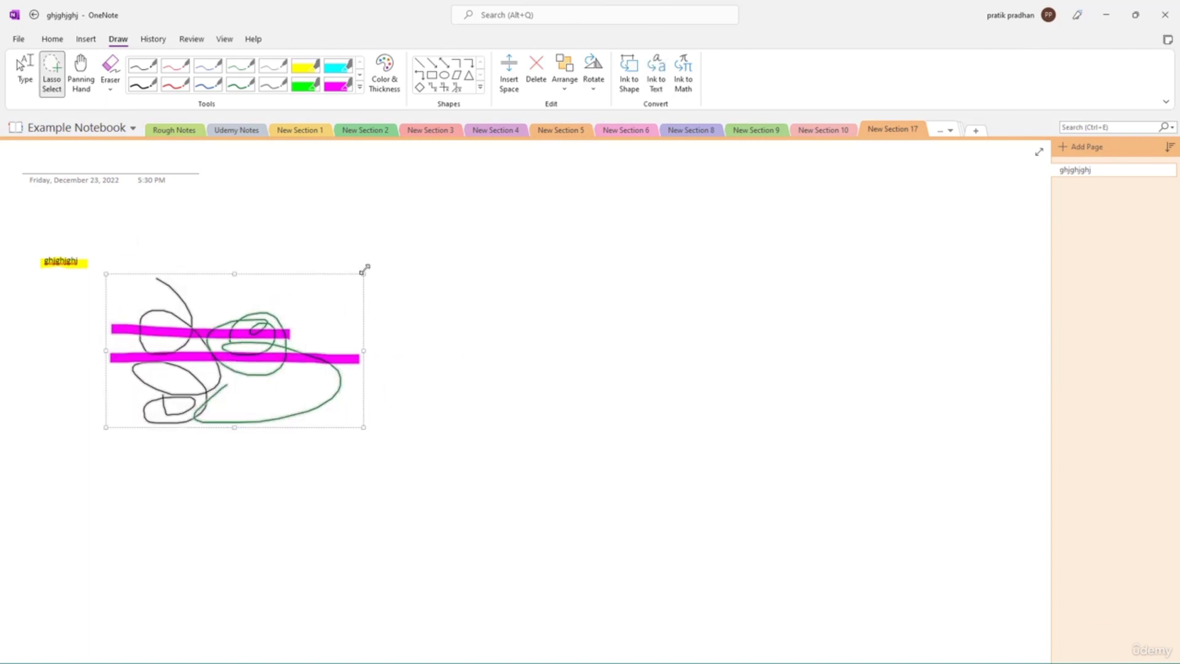
left_click_drag(363, 274, 455, 220)
- Erase the yellow highlight on the note and both magenta highlighter strokes with the stroke eraser
left_click(81, 71)
left_click_drag(184, 258, 234, 259)
left_click(111, 68)
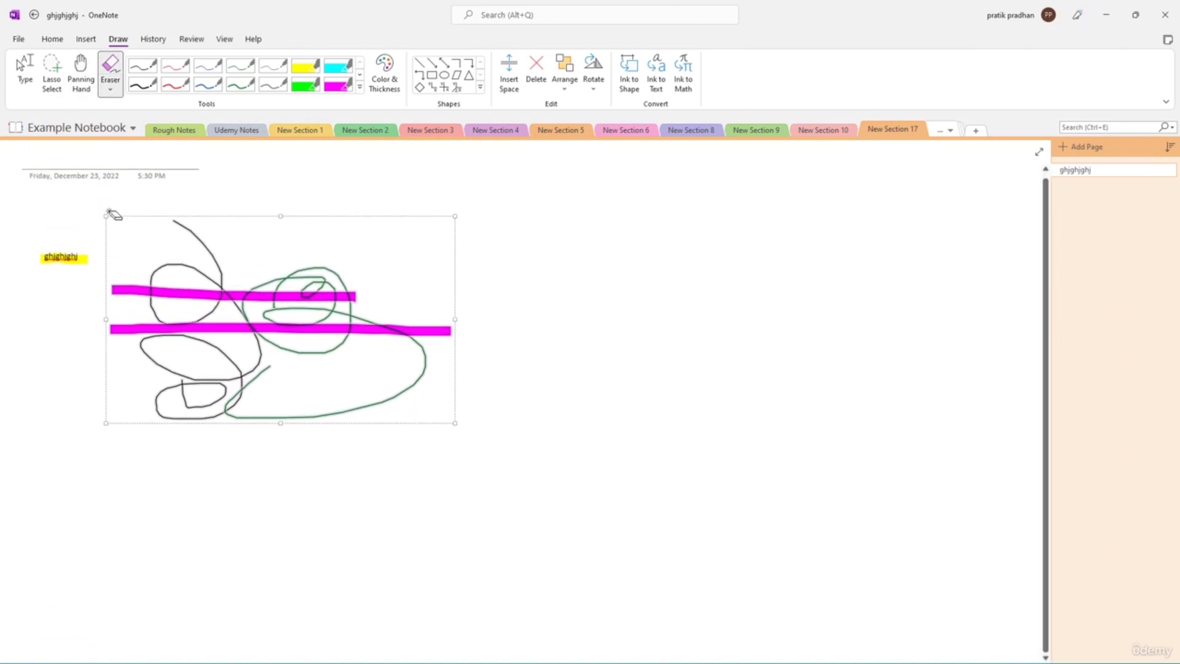
left_click(140, 290)
left_click(142, 332)
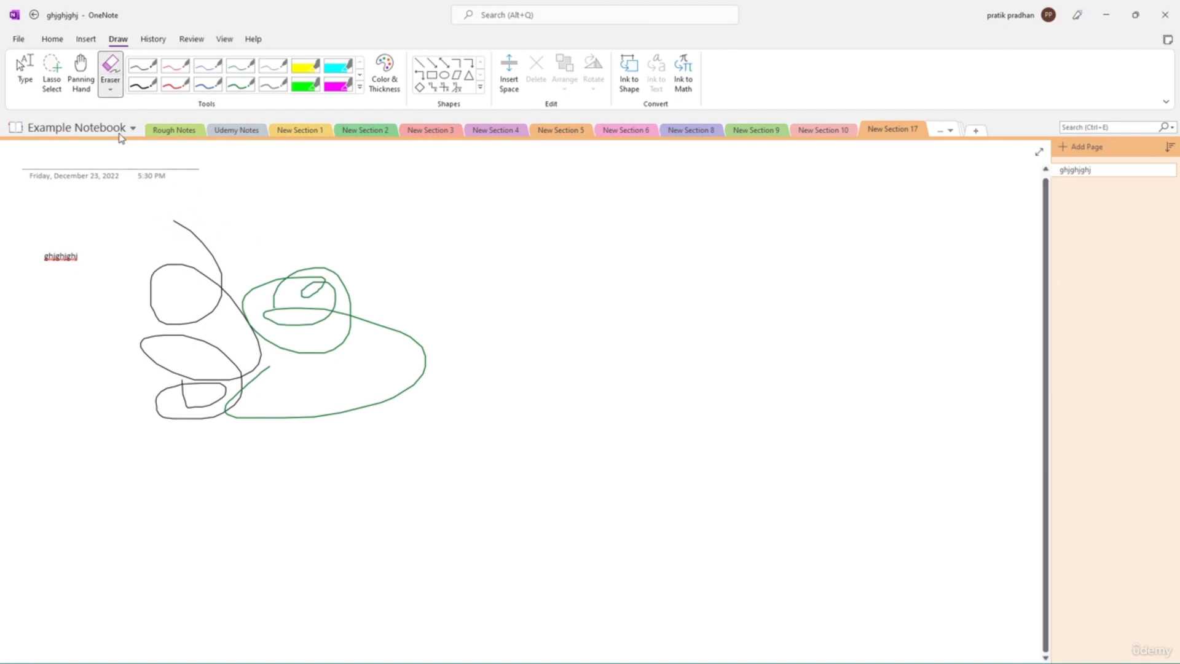
- Erase the upper tail of the black scribble with the Large Eraser
left_click(112, 91)
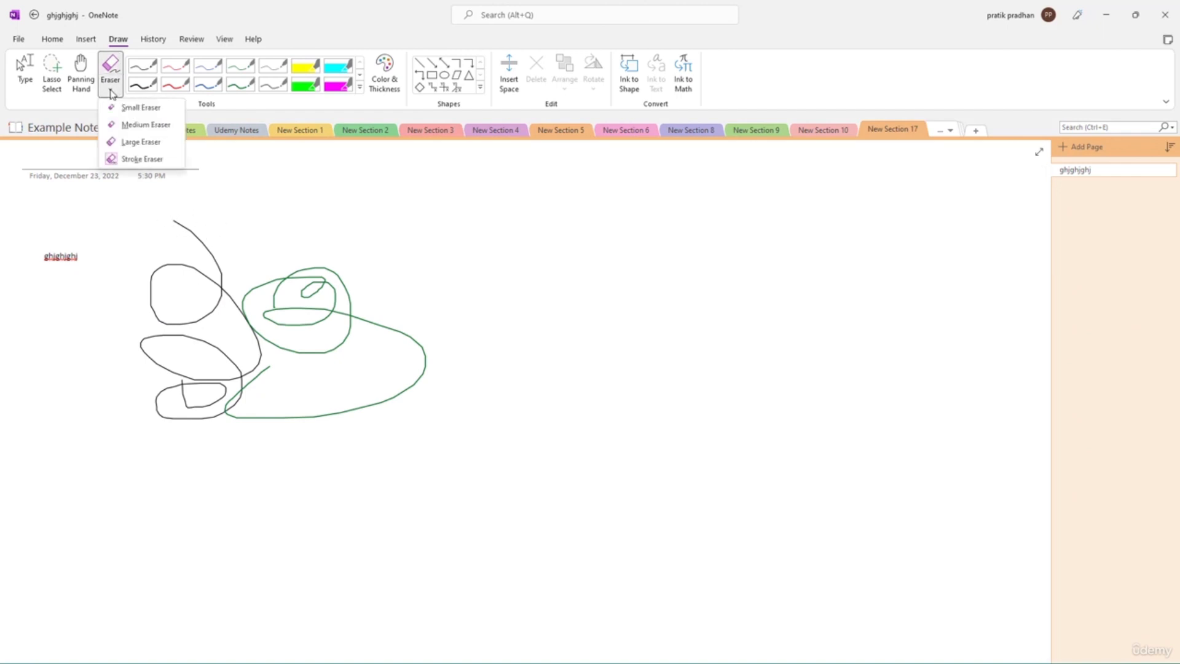
left_click(141, 142)
left_click_drag(166, 211, 198, 239)
- Cut gaps across both scribbles with the Small Eraser and down through the black scribble with the Medium Eraser
left_click(111, 91)
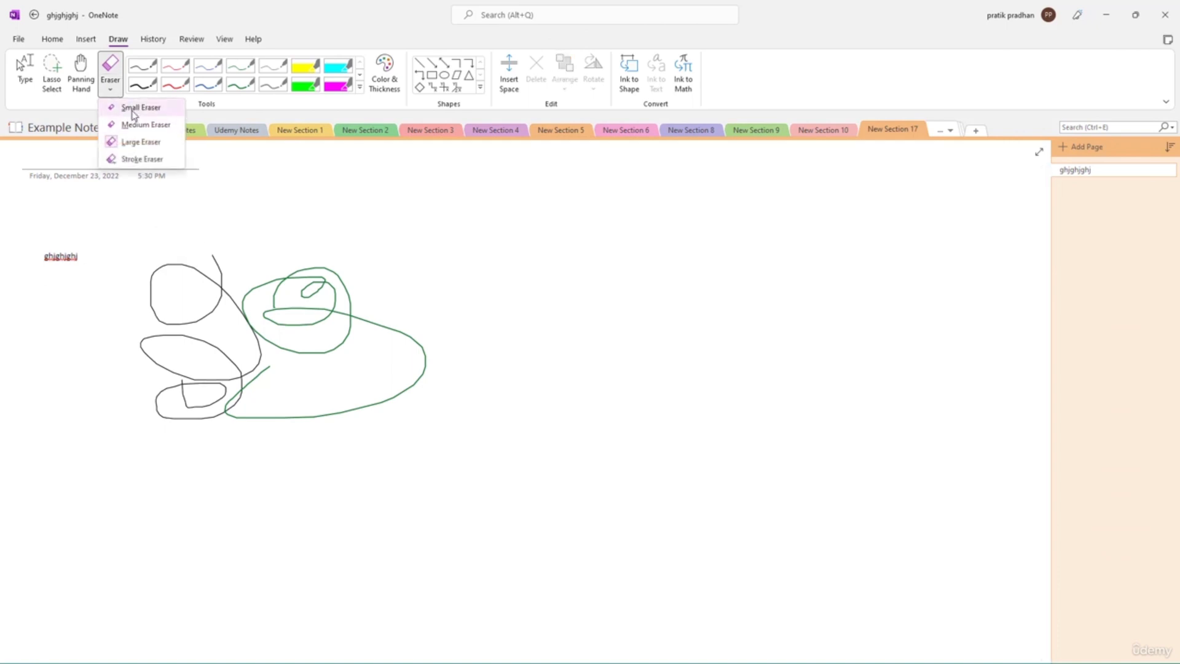
left_click(132, 106)
left_click_drag(146, 315, 230, 300)
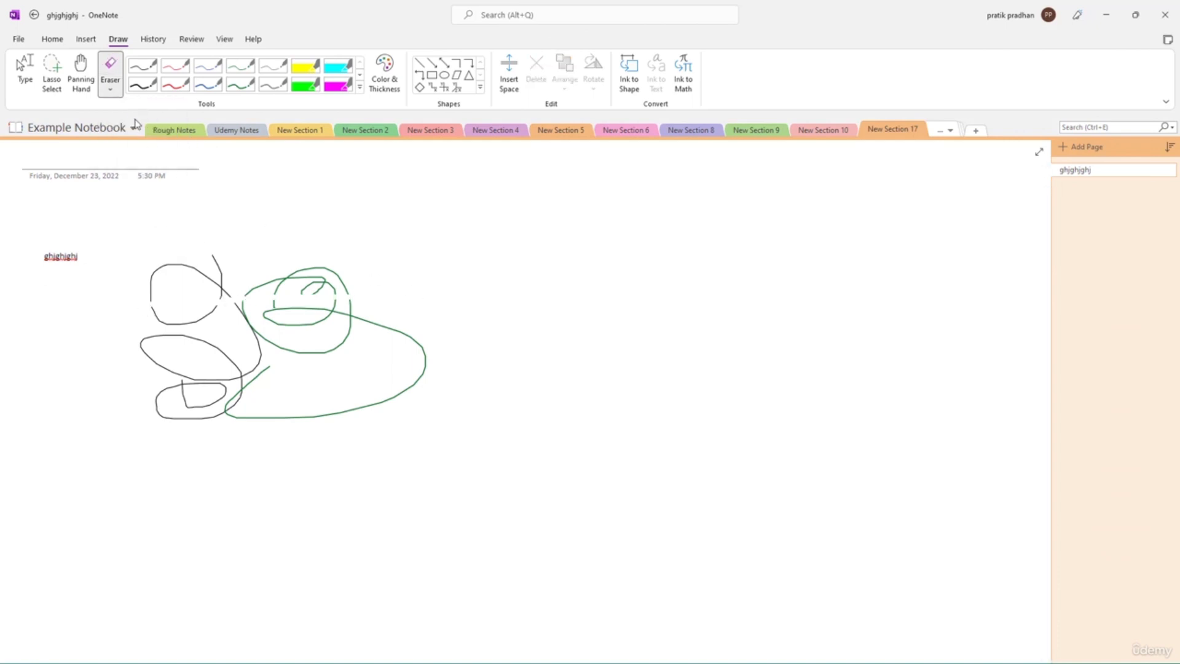
left_click(109, 92)
left_click(125, 124)
left_click_drag(230, 281, 199, 415)
- Create a custom brown pen with the thickest line and draw a large looping scribble over the green one
left_click(386, 79)
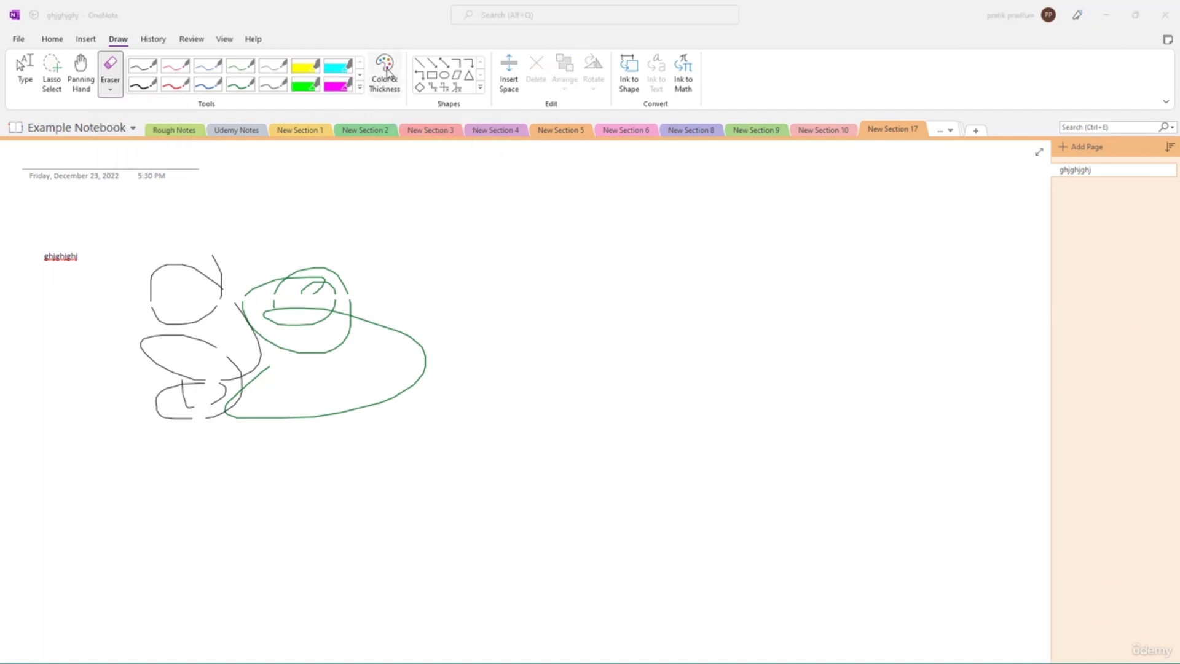
left_click(439, 263)
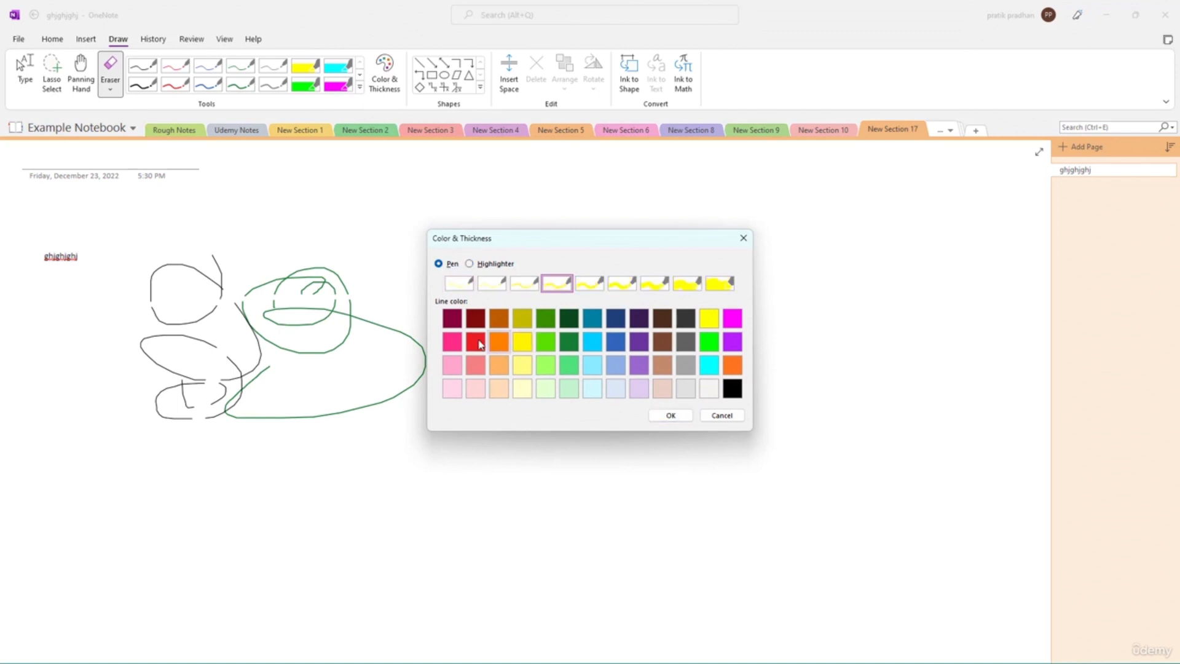
left_click(663, 341)
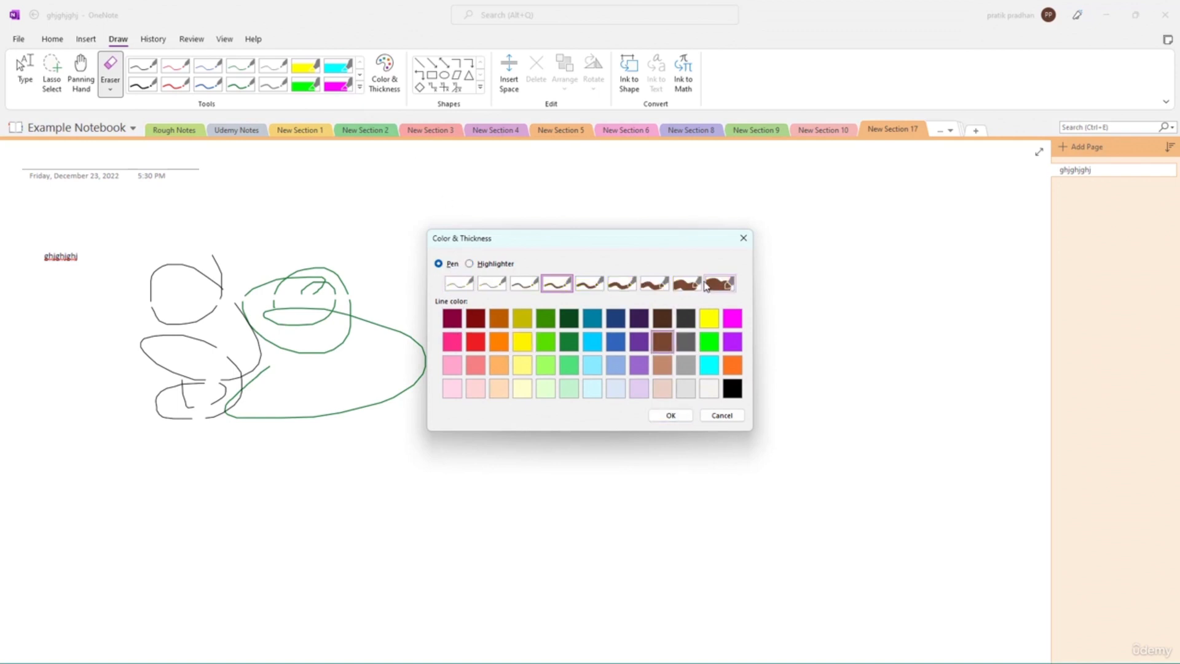
left_click(717, 284)
left_click(672, 416)
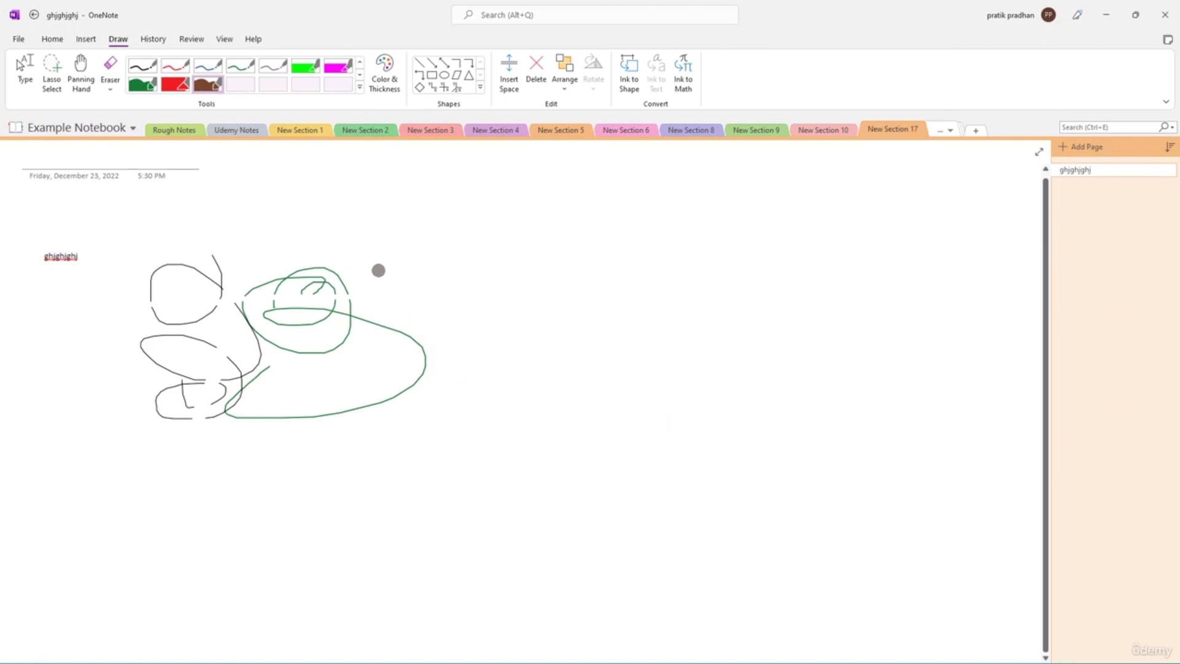
mouse_move(409, 198)
left_mouse_down()
mouse_move(450, 461)
mouse_move(280, 355)
mouse_move(294, 345)
left_mouse_up()
- Create a custom purple highlighter with the widest line and draw four horizontal strokes across the scribbles
left_click(382, 79)
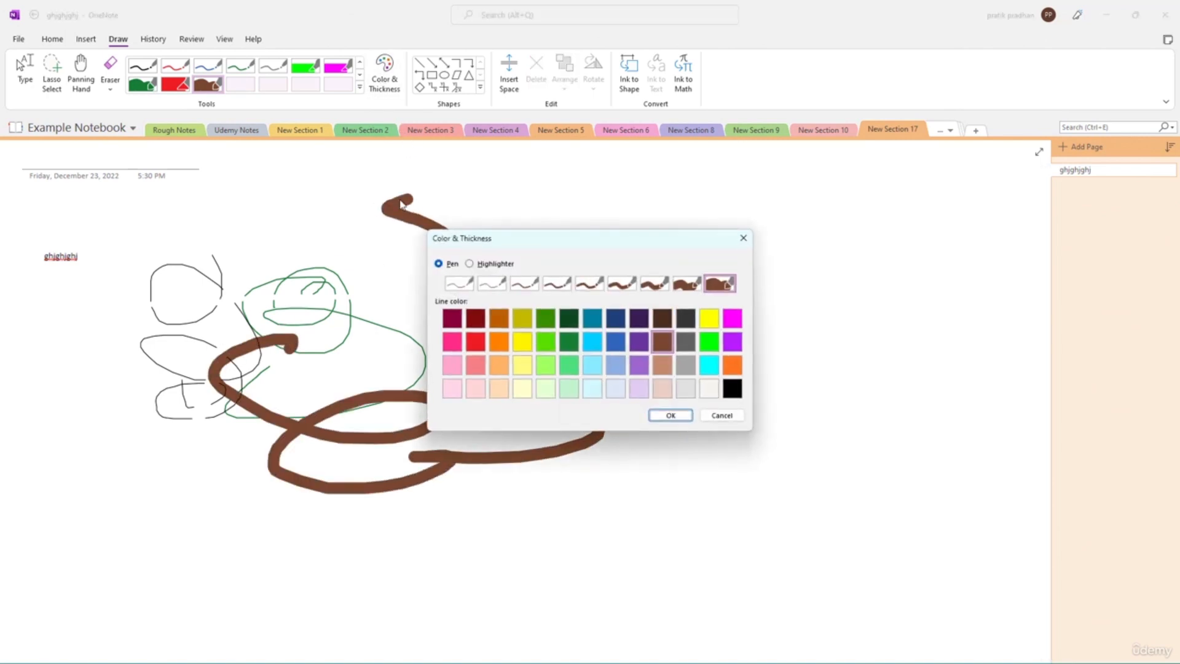
left_click(468, 265)
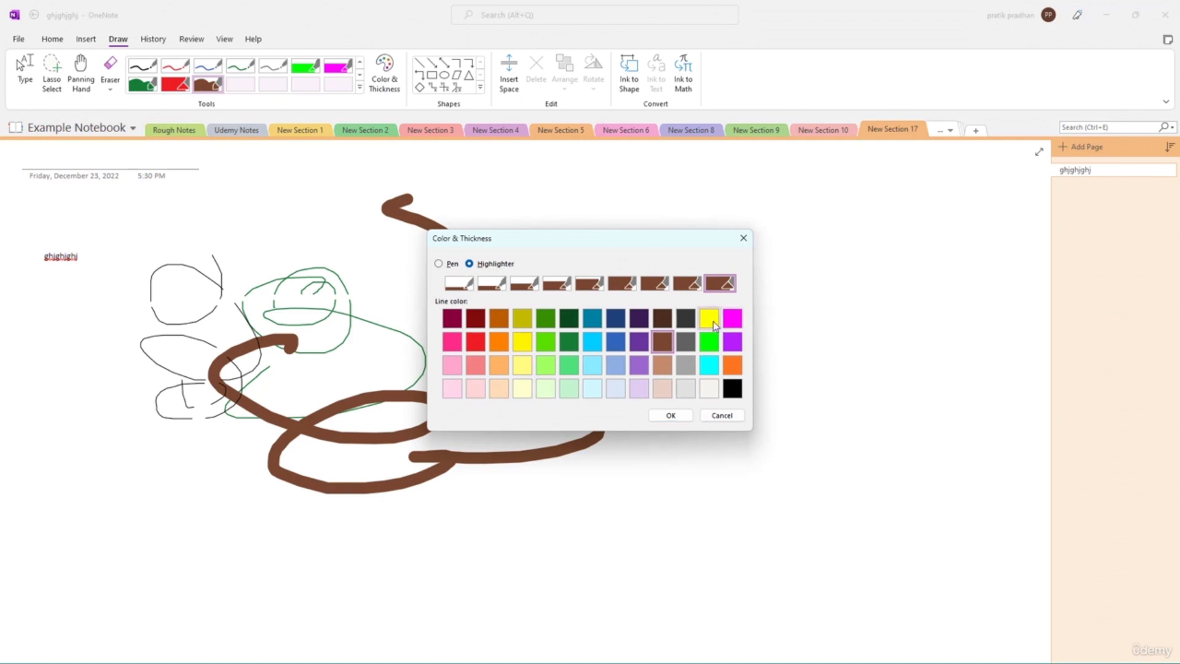
left_click(732, 342)
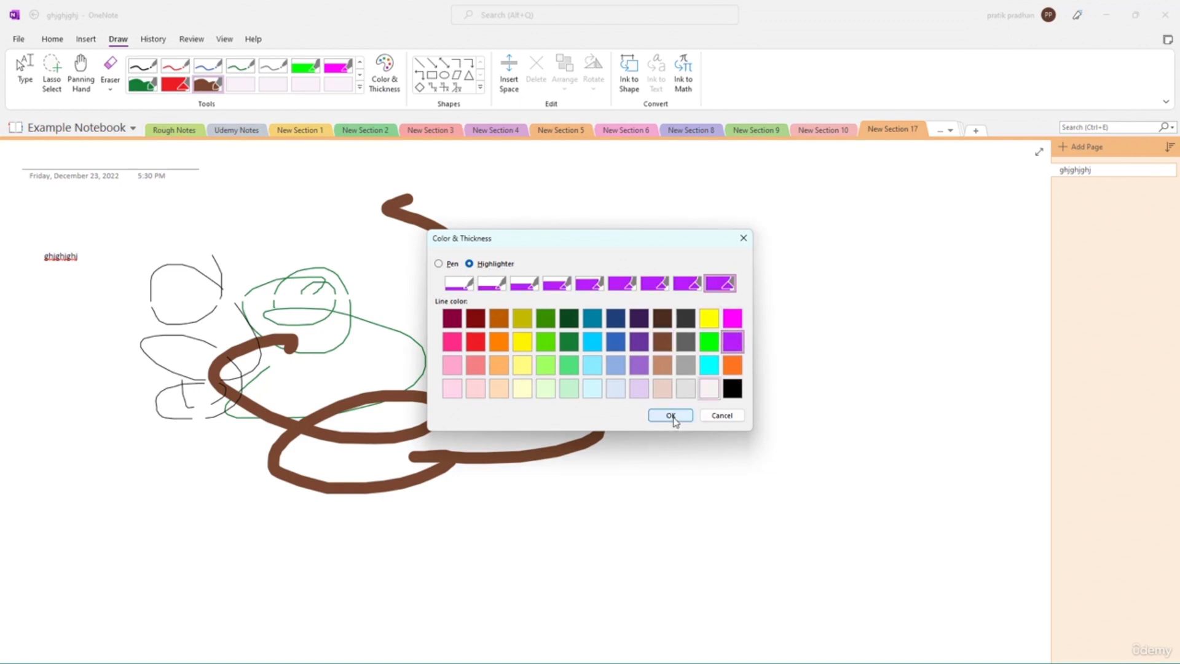
left_click(671, 417)
left_click_drag(166, 340, 515, 343)
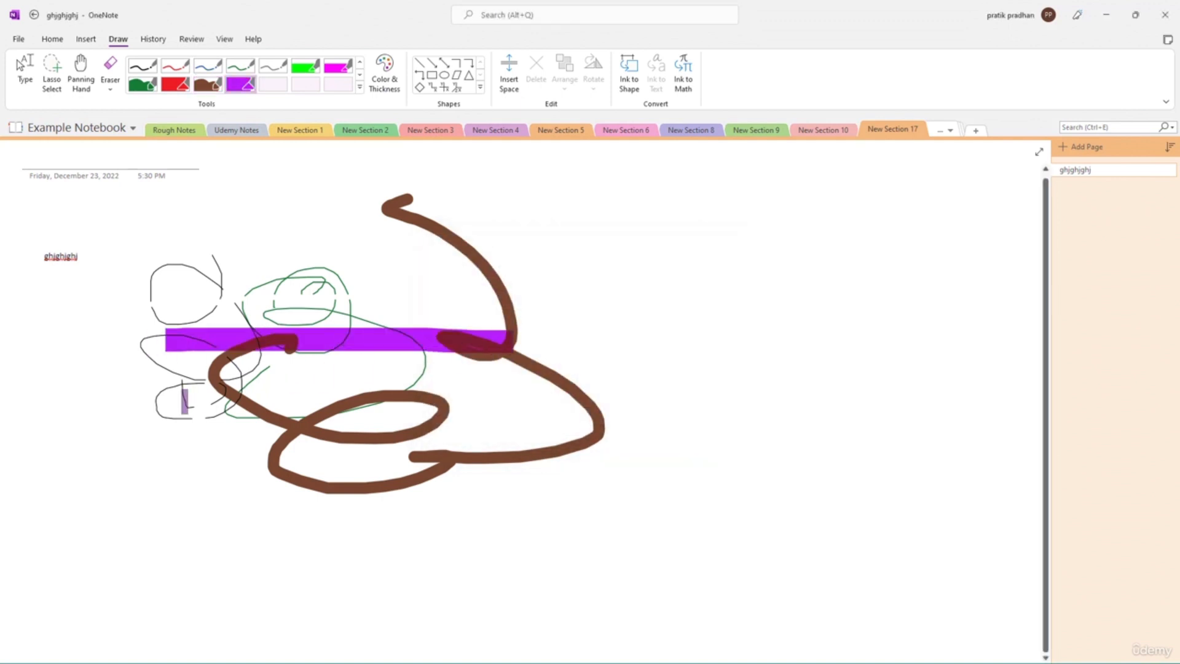
left_click_drag(184, 402, 588, 423)
left_click_drag(107, 287, 622, 290)
left_click_drag(133, 321, 509, 324)
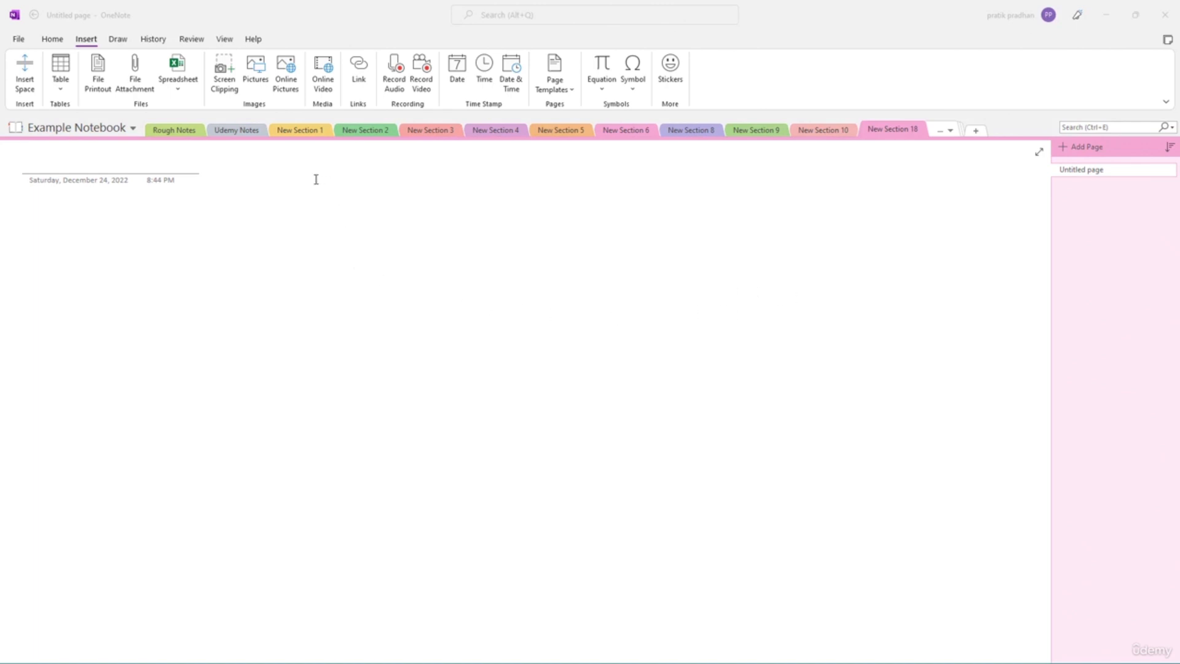
- Draw a purple rectangle shape on the blank New Section 18 page and move it below the date line
left_click(117, 40)
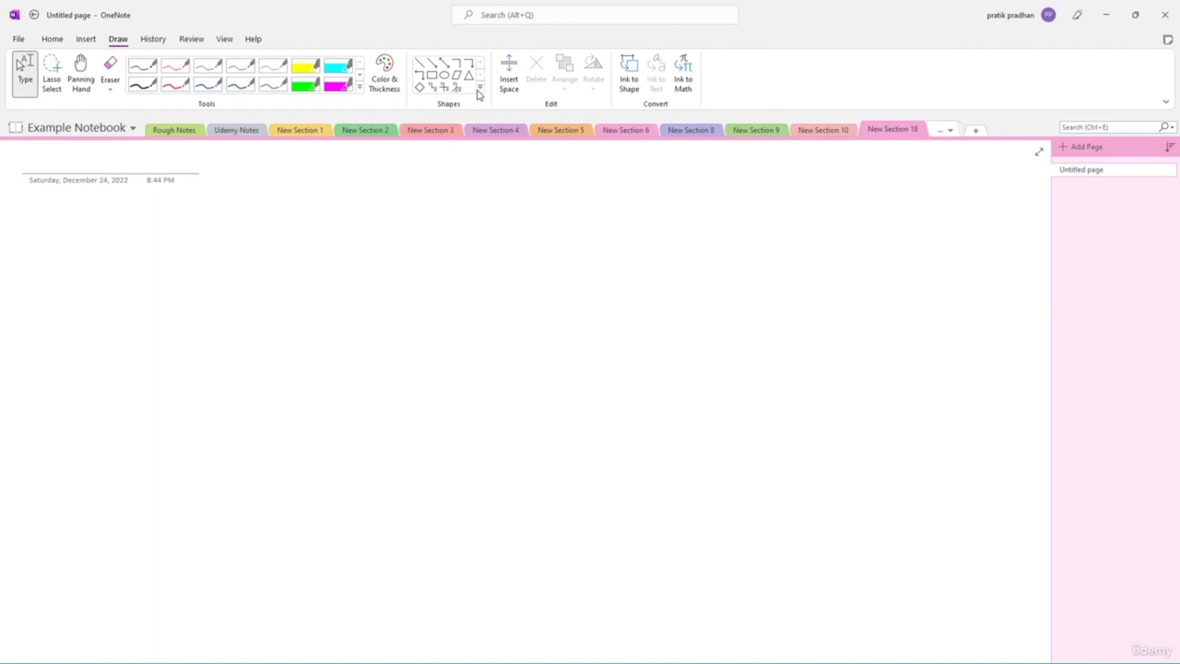
left_click(433, 75)
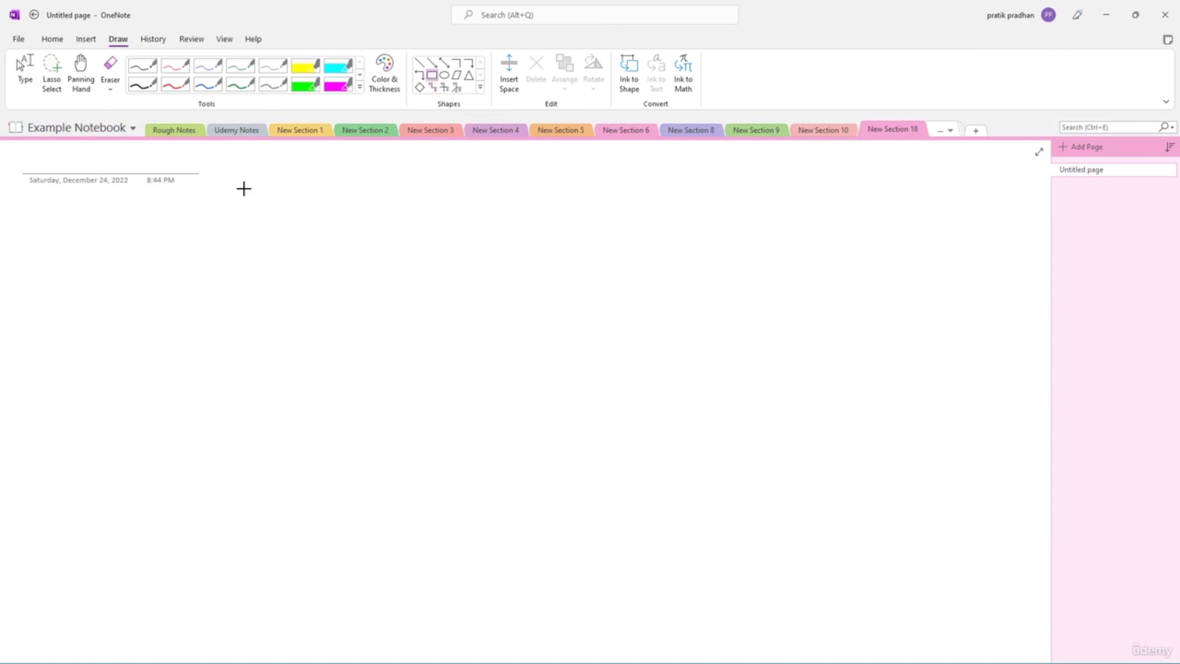
left_click_drag(248, 170, 475, 326)
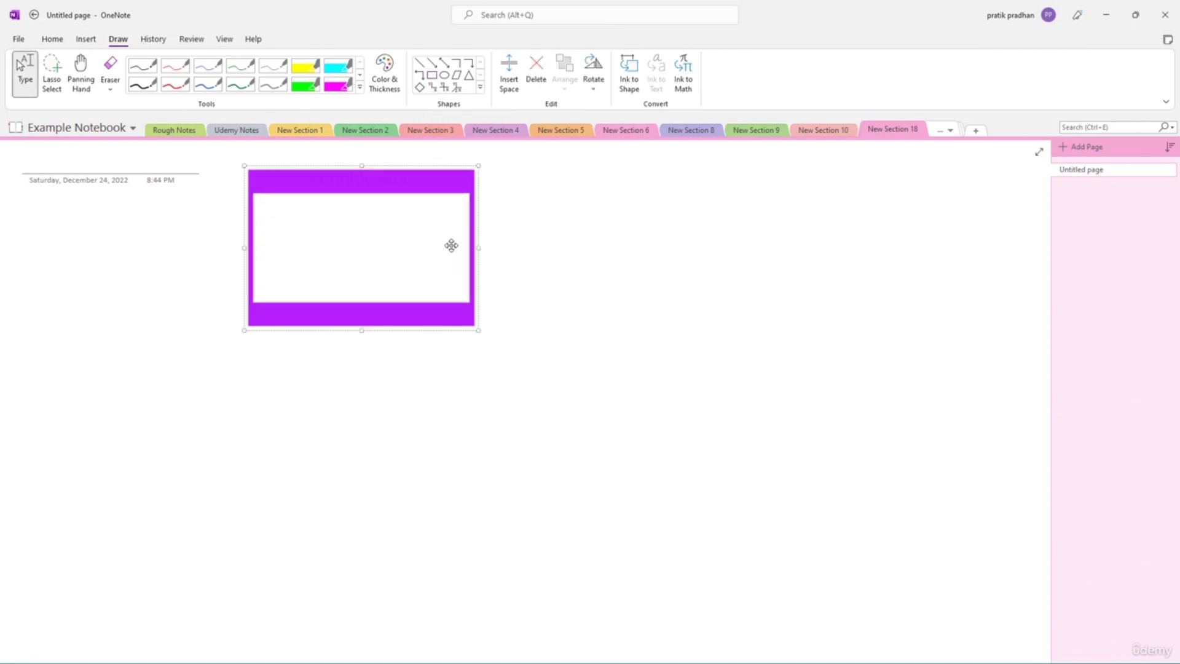
left_click_drag(417, 190, 256, 236)
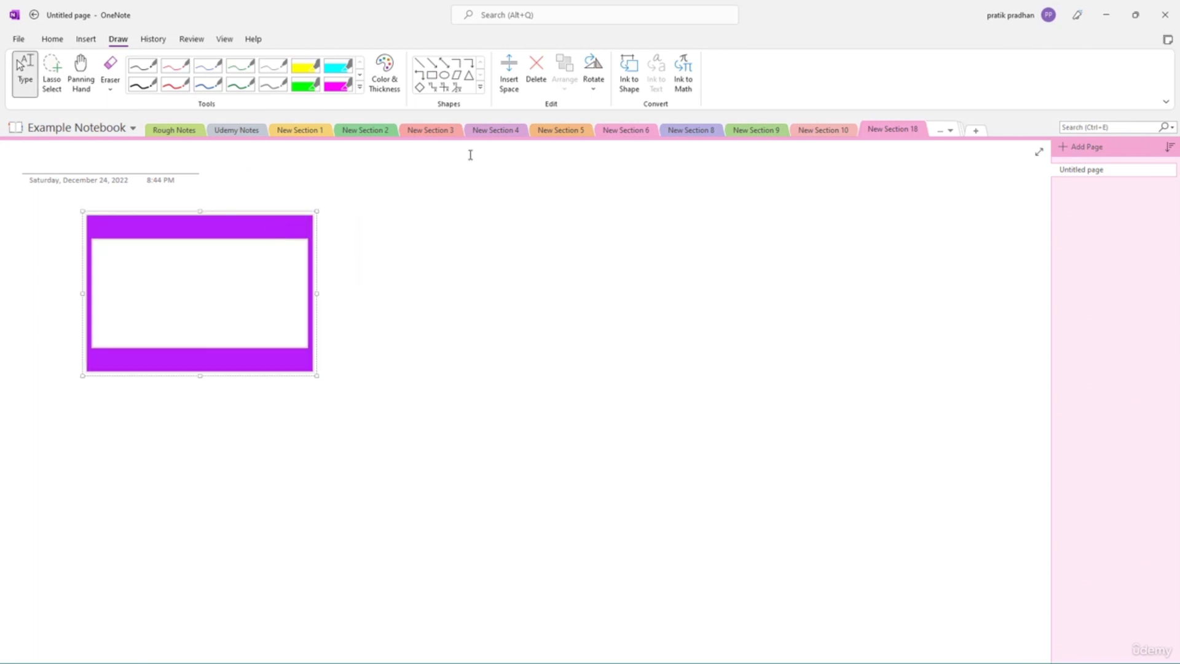
- Draw a triangle shape with the thin black pen to the right of the purple rectangle
left_click(148, 69)
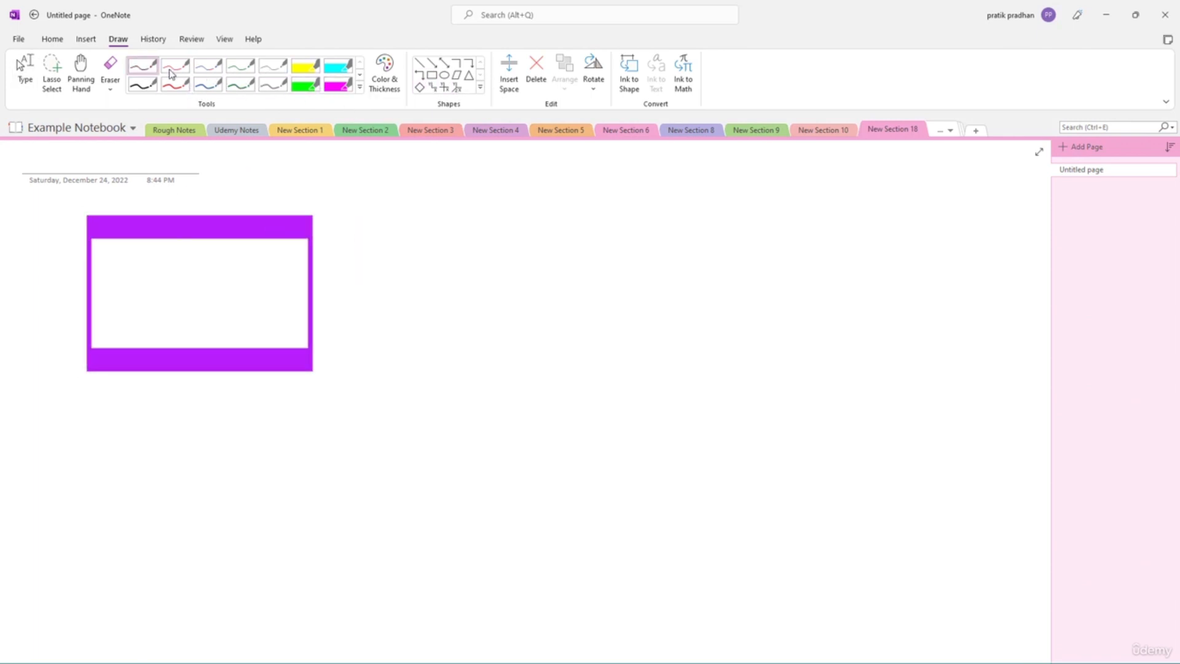
scroll(445, 87, "down", 3)
scroll(441, 88, "up", 2)
scroll(441, 88, "up", 2)
left_click(469, 76)
left_click_drag(427, 197, 521, 369)
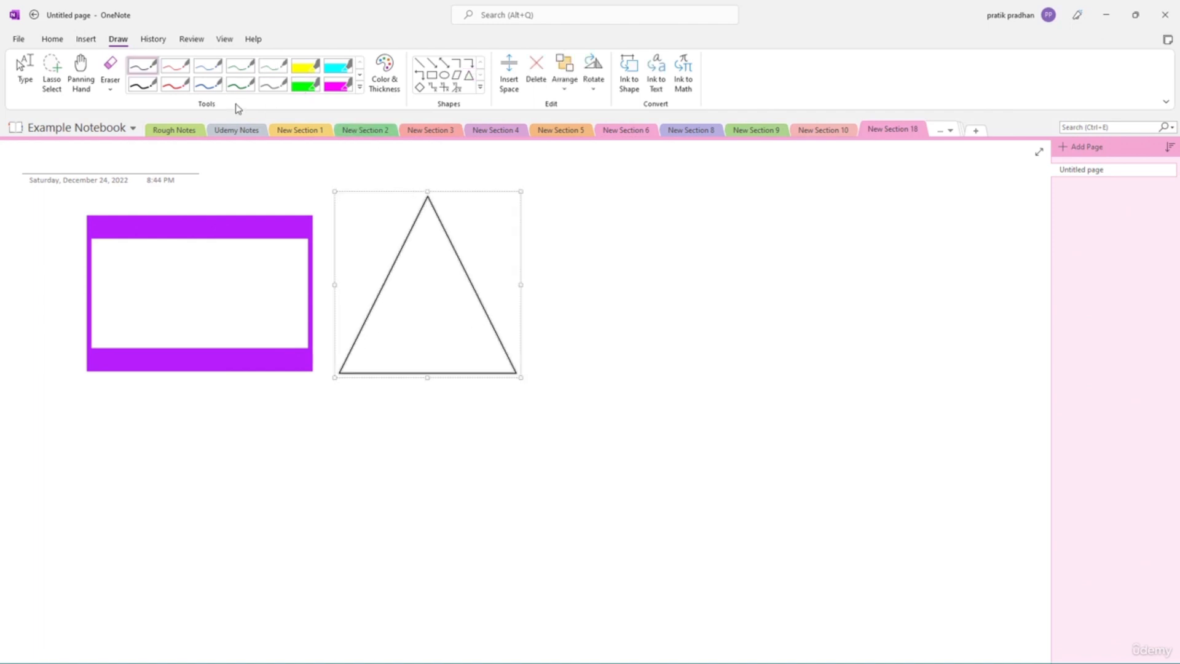
- Draw a two-axis arrow shape with the thick red highlighter right of the triangle, and shift its vertical axis slightly right
left_click(360, 87)
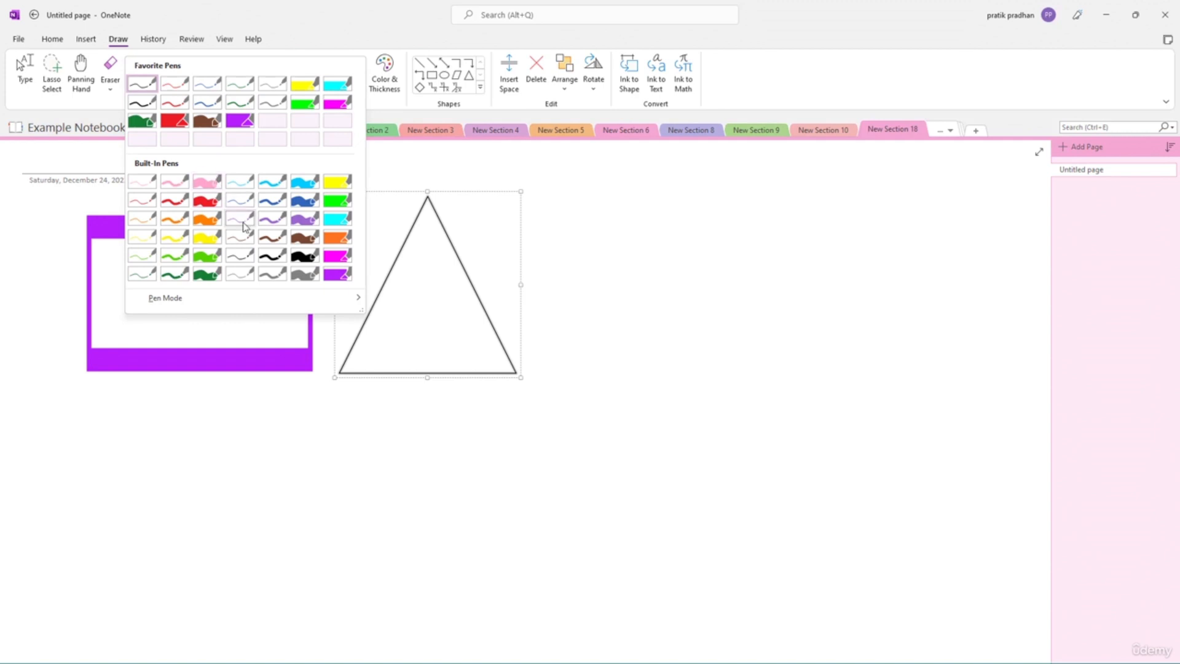
left_click(176, 121)
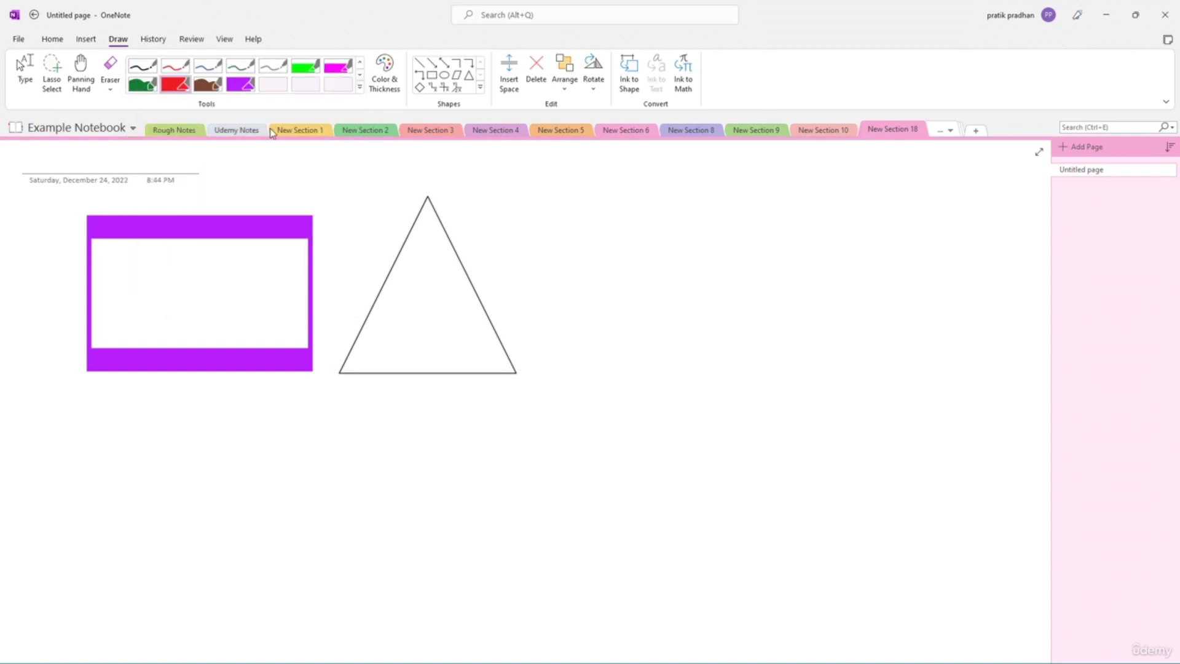
left_click(423, 76)
left_click_drag(559, 178, 813, 388)
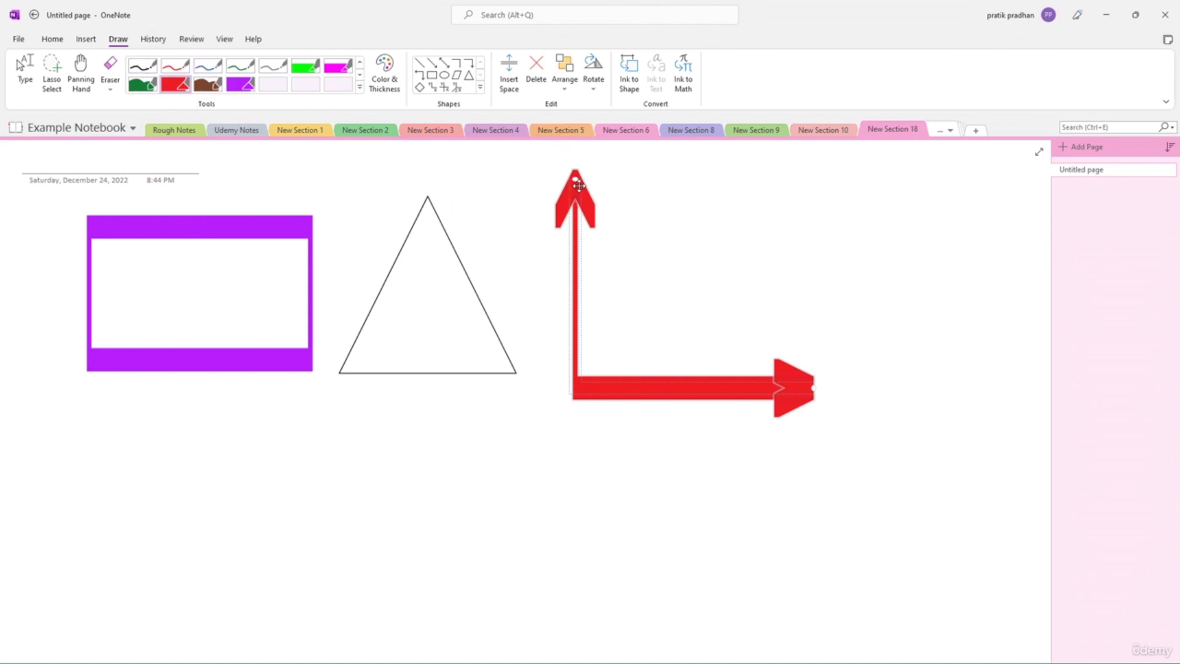
left_click_drag(574, 178, 605, 179)
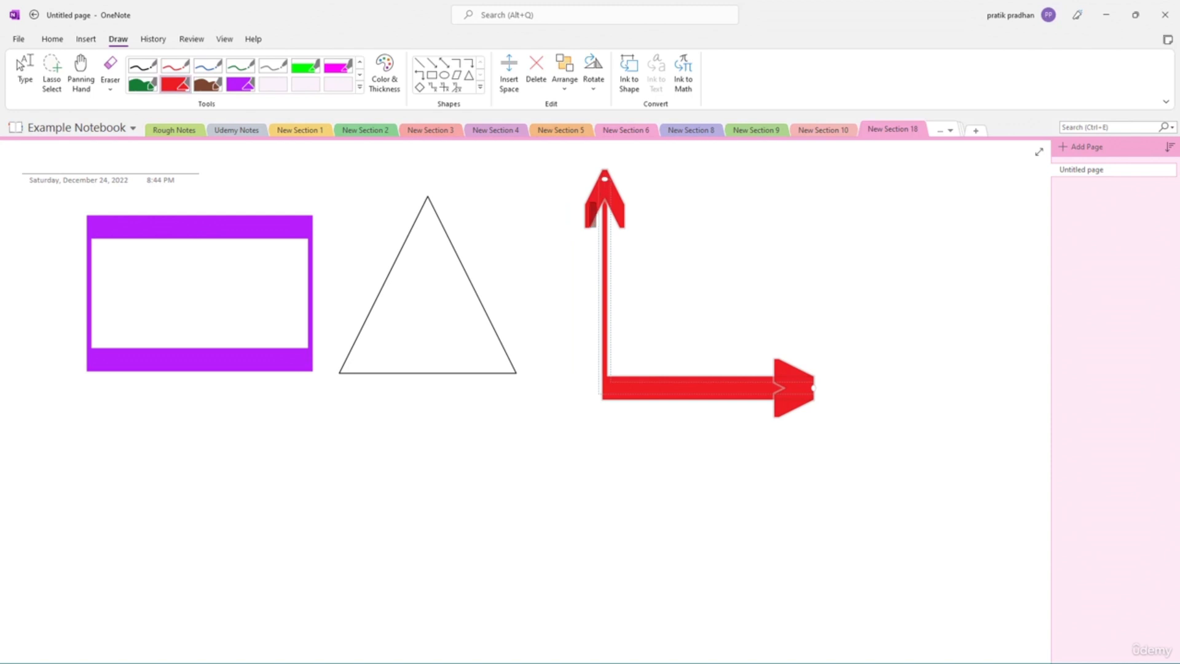
- Add two short red highlighter marks on the right side of the triangle
left_click(449, 238)
left_click(463, 261)
left_click(482, 300)
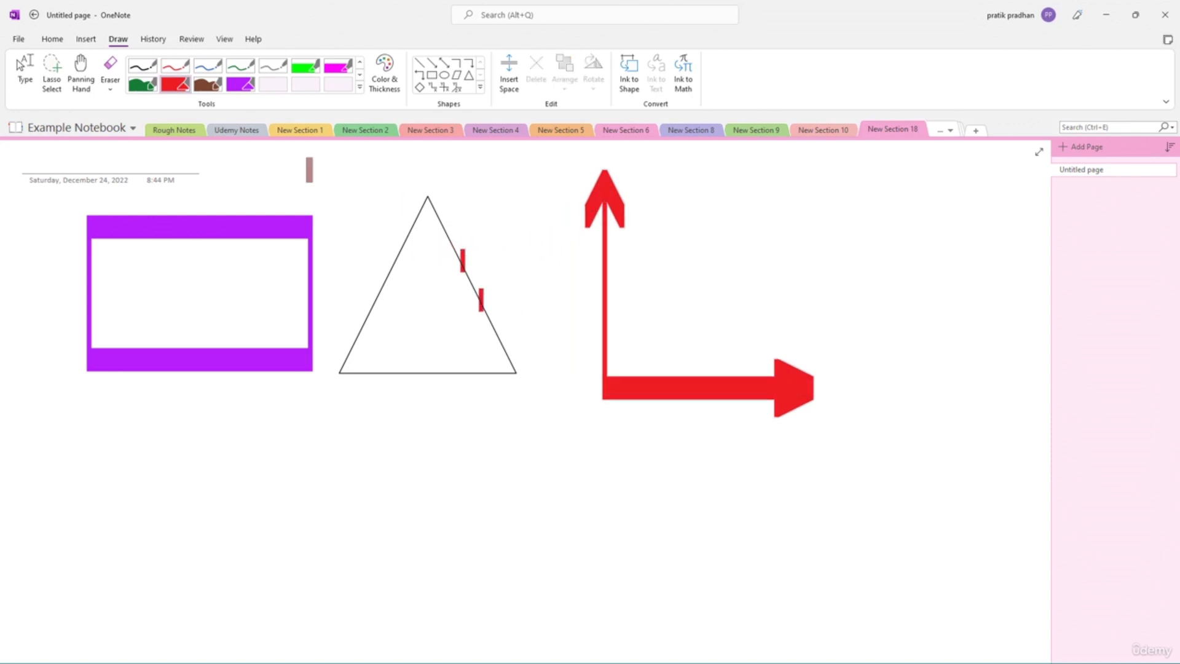
- Switch back to text and selection mode, select the triangle, and resize it by its corners and right side to make it larger overall
left_click(24, 69)
left_click(439, 218)
left_click(452, 209)
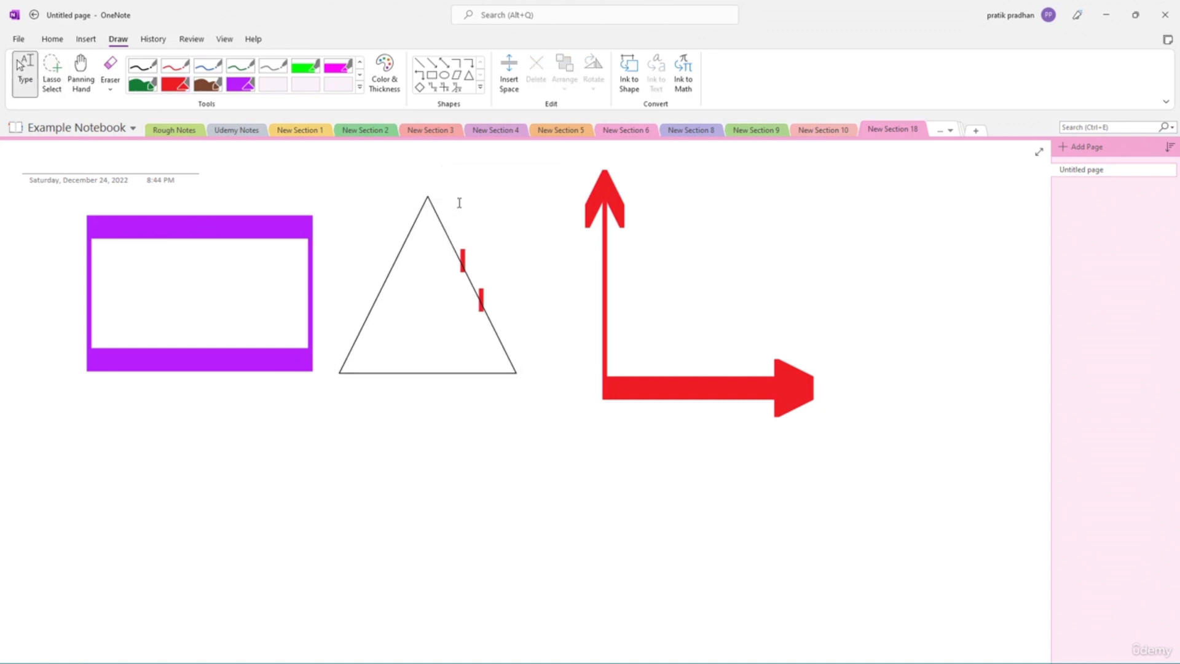
left_click(436, 218)
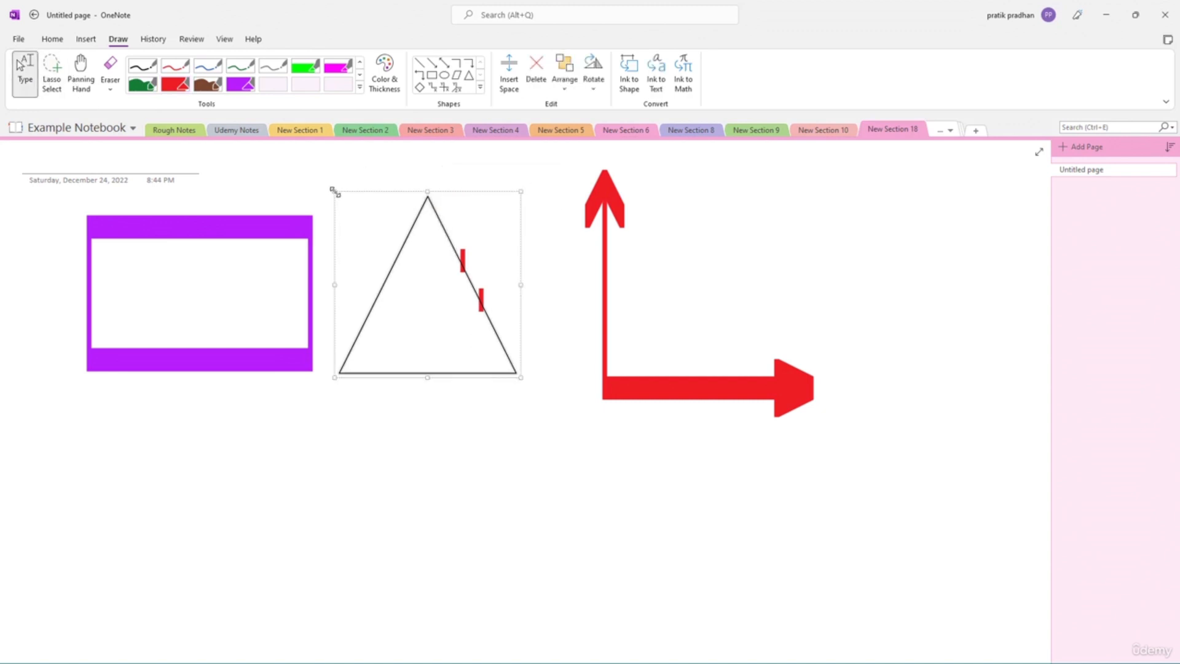
left_click_drag(395, 236, 353, 210)
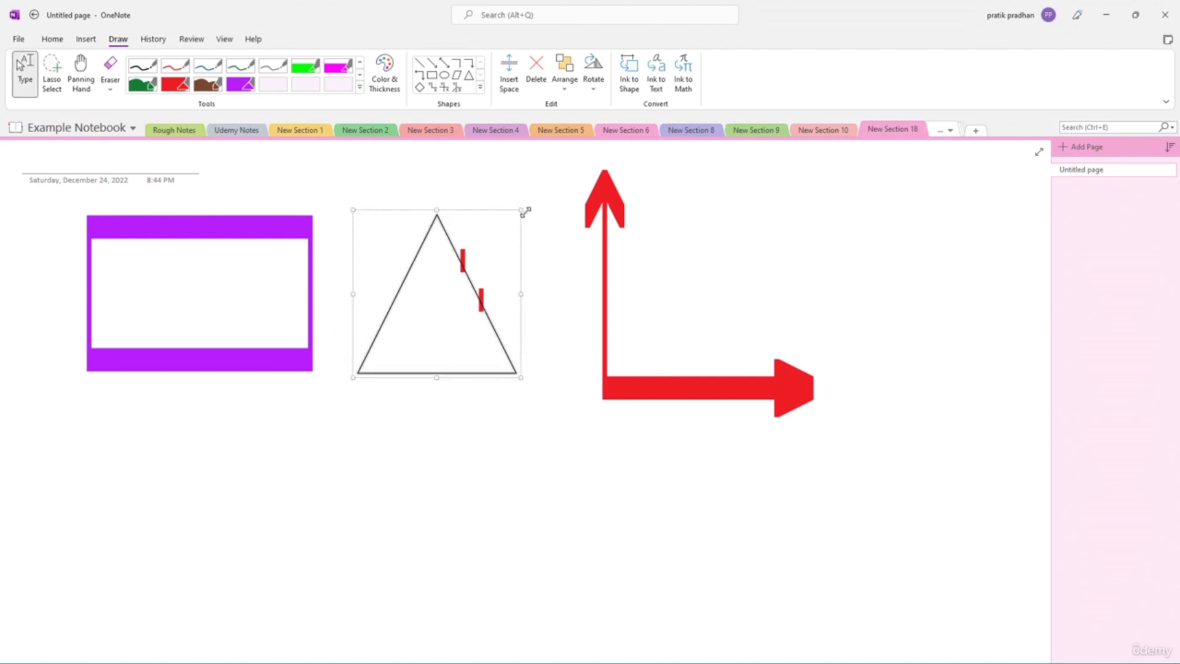
left_click_drag(523, 211, 555, 177)
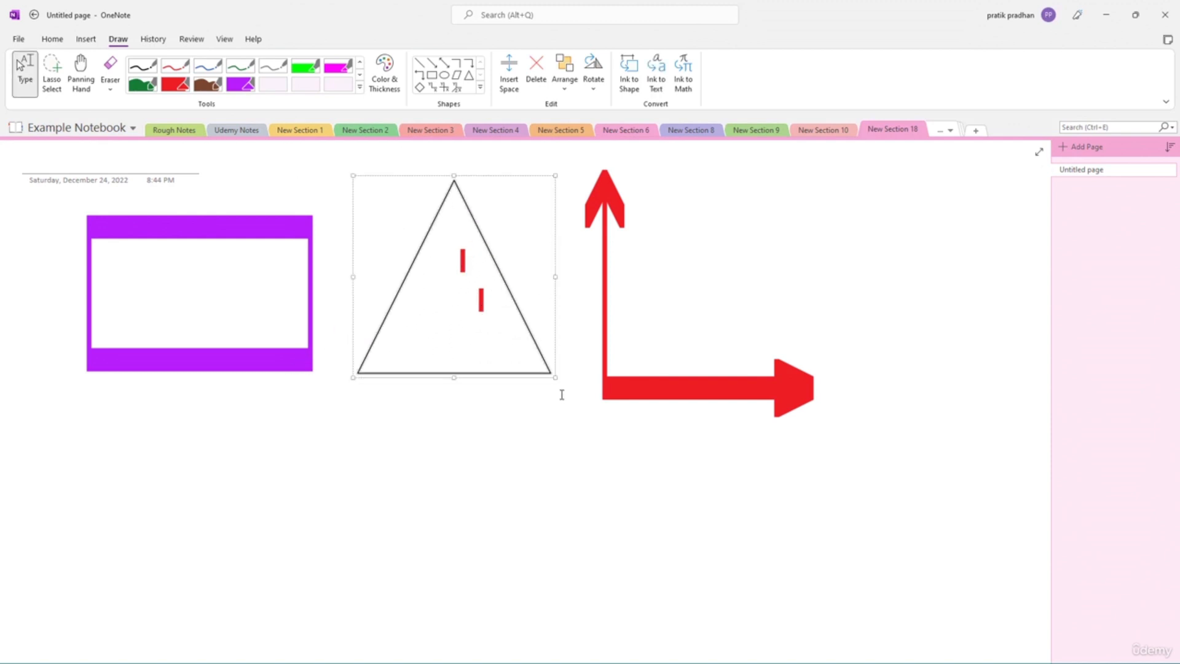
left_click_drag(513, 344, 548, 382)
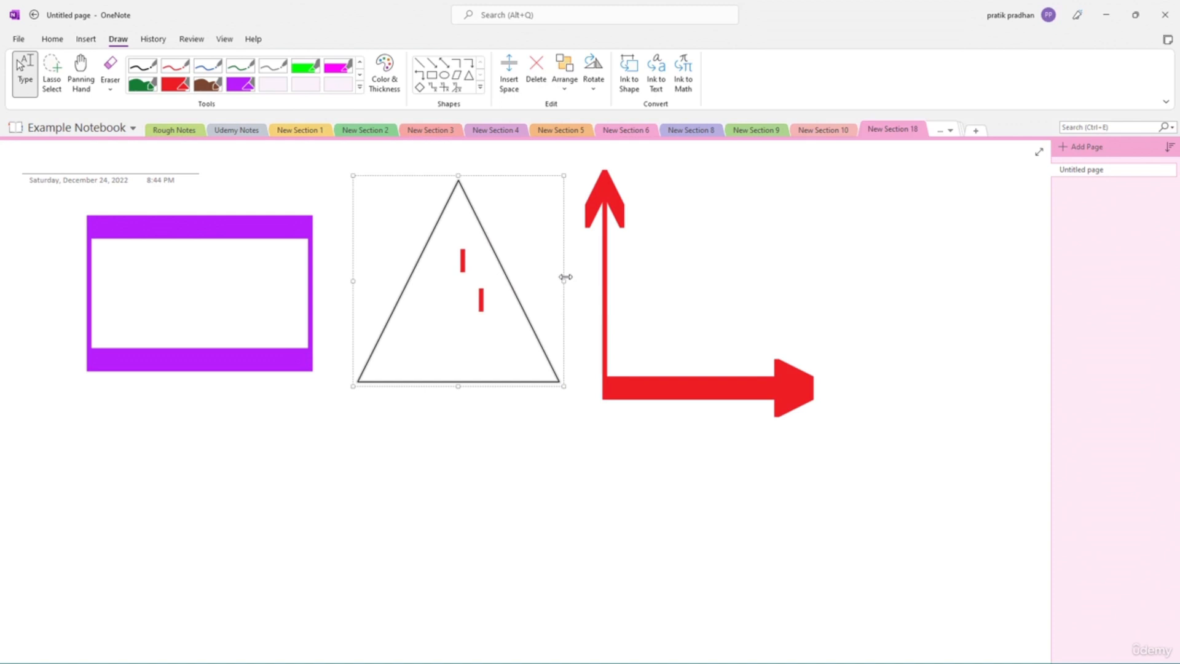
mouse_move(566, 278)
left_mouse_down()
mouse_move(516, 279)
mouse_move(576, 292)
left_mouse_up()
- Shorten the vertical arrow of the red axes and extend the horizontal arrow to the right
left_click(606, 195)
left_click_drag(607, 195, 606, 252)
left_click_drag(814, 385, 874, 388)
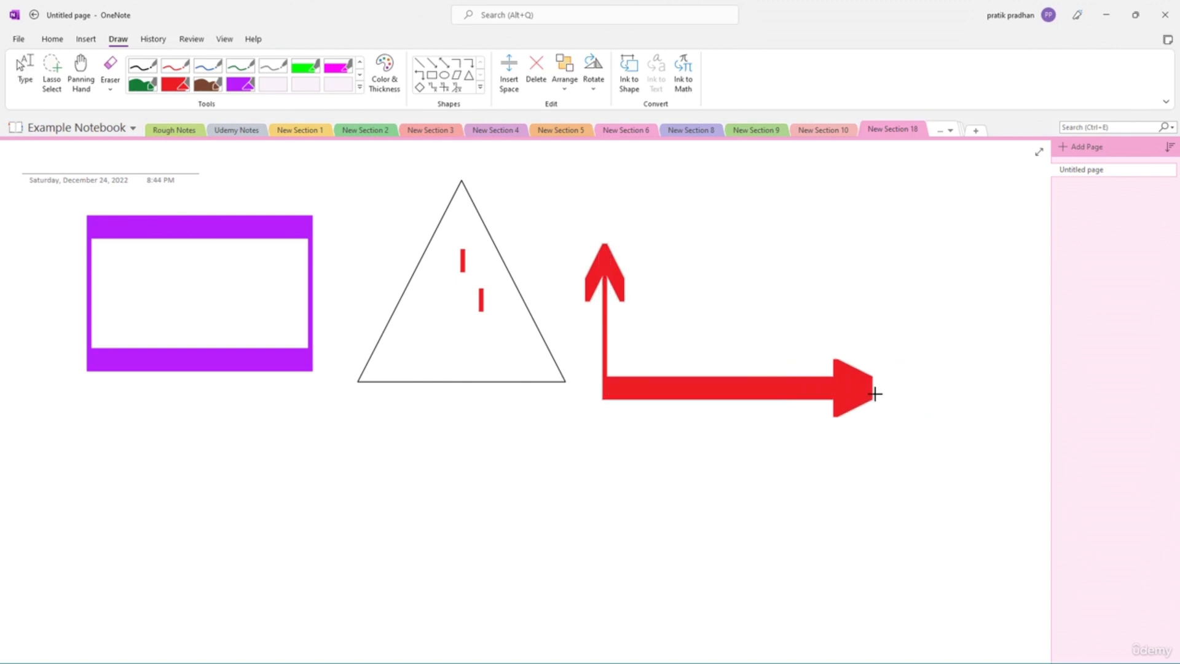
- Select the purple rectangle and resize it from its right and bottom edges to make it slightly narrower and shorter
left_click(296, 229)
mouse_move(314, 295)
left_mouse_down()
mouse_move(114, 302)
mouse_move(465, 305)
mouse_move(310, 293)
left_mouse_up()
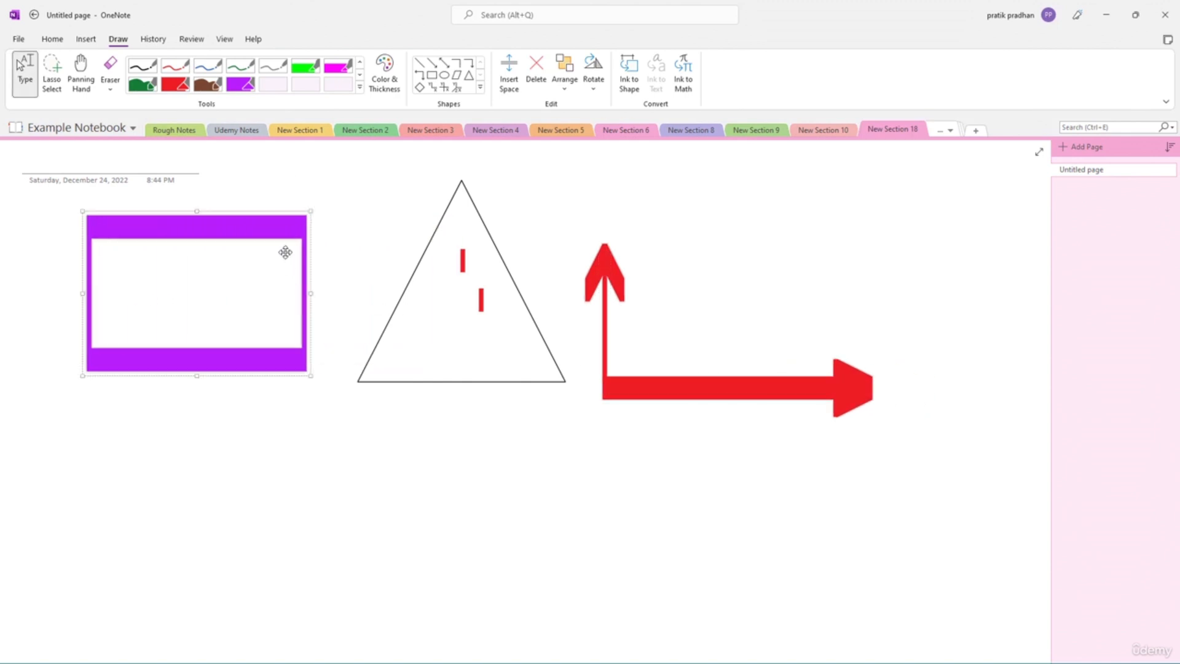
left_click_drag(196, 377, 205, 351)
mouse_move(380, 417)
left_mouse_down()
mouse_move(410, 445)
mouse_move(359, 470)
mouse_move(550, 475)
mouse_move(510, 482)
left_mouse_up()
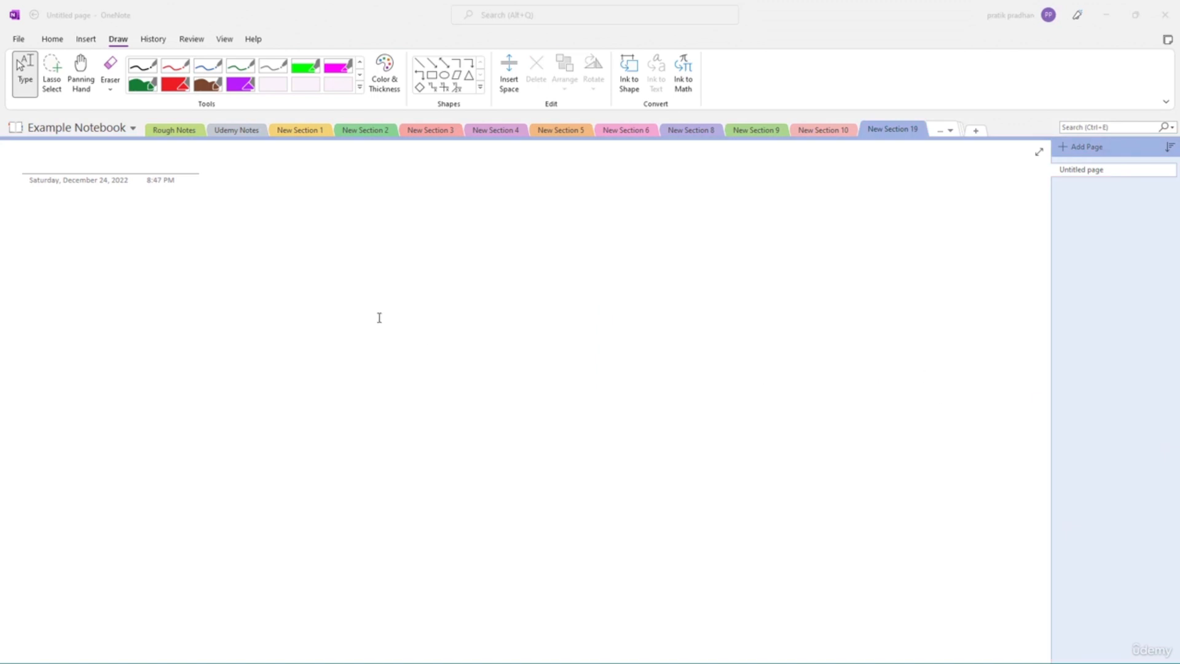
- Handwrite the word "Hello" in large letters on the blank page with the black pen
left_click(145, 68)
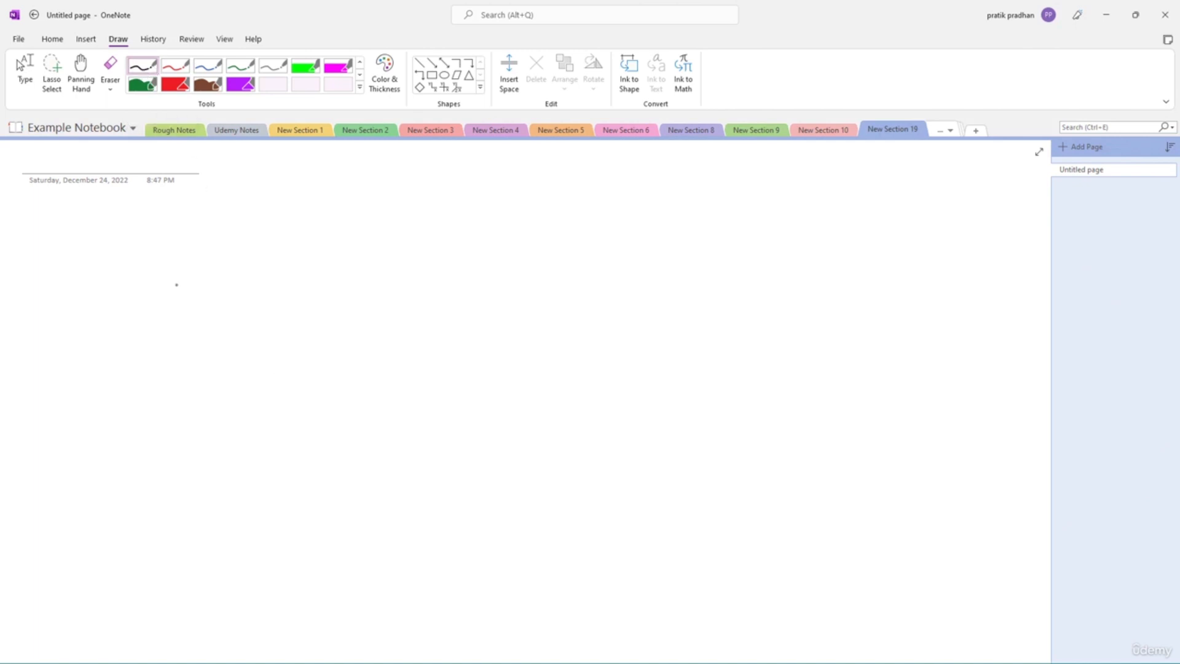
left_click_drag(186, 246, 174, 377)
mouse_move(177, 314)
left_mouse_down()
mouse_move(239, 327)
mouse_move(234, 362)
left_mouse_up()
mouse_move(290, 315)
left_mouse_down()
mouse_move(319, 305)
mouse_move(323, 371)
left_mouse_up()
left_click_drag(348, 253, 346, 395)
mouse_move(385, 252)
left_mouse_down()
mouse_move(385, 356)
mouse_move(427, 376)
left_mouse_up()
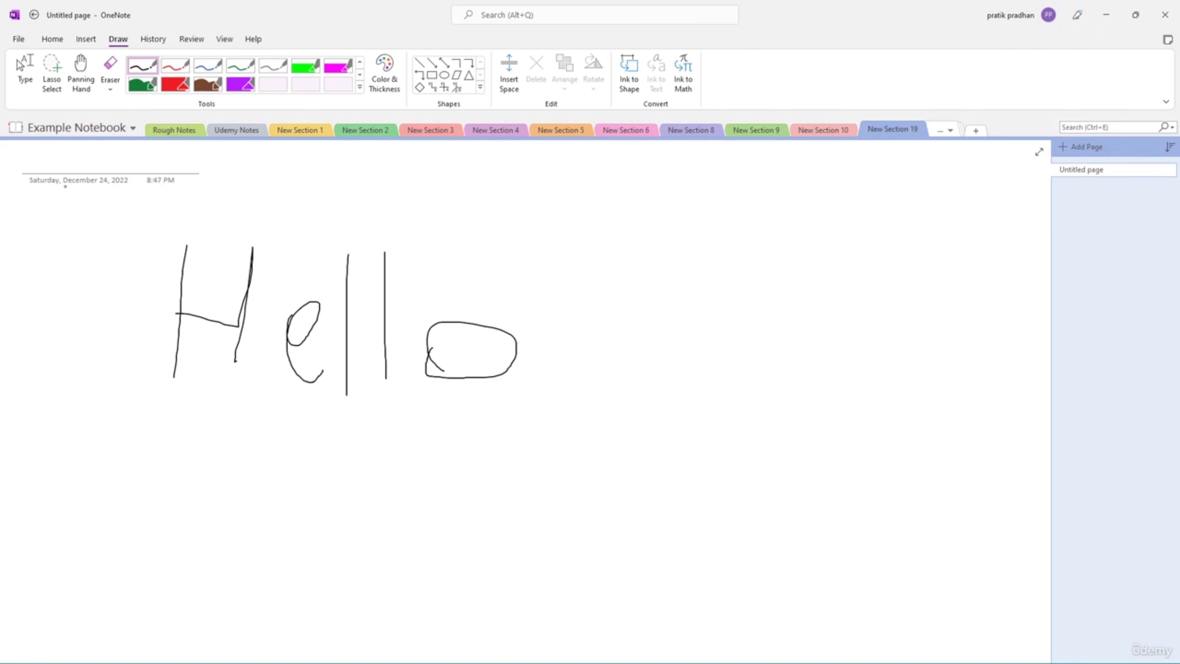
- Lasso-select the entire handwritten word "Hello" and convert the ink to text
left_click(51, 83)
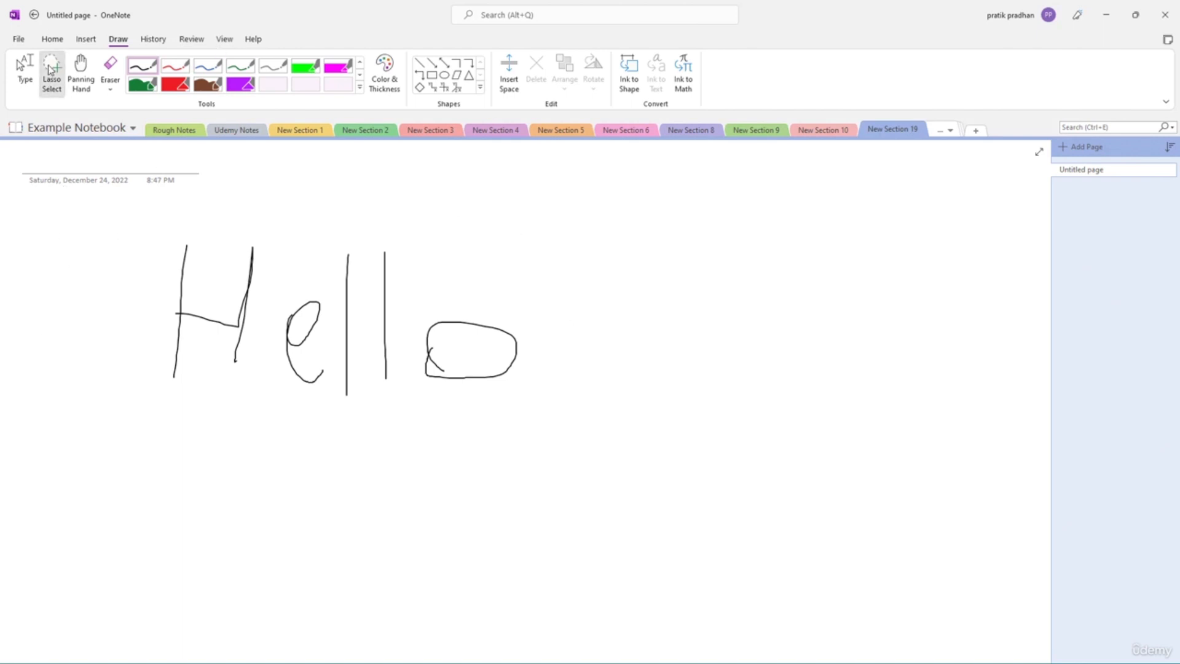
mouse_move(103, 220)
left_mouse_down()
mouse_move(317, 394)
mouse_move(276, 368)
left_mouse_up()
mouse_move(134, 390)
left_mouse_down()
mouse_move(191, 251)
mouse_move(572, 375)
left_mouse_up()
mouse_move(72, 283)
left_mouse_down()
mouse_move(164, 219)
mouse_move(587, 550)
left_mouse_up()
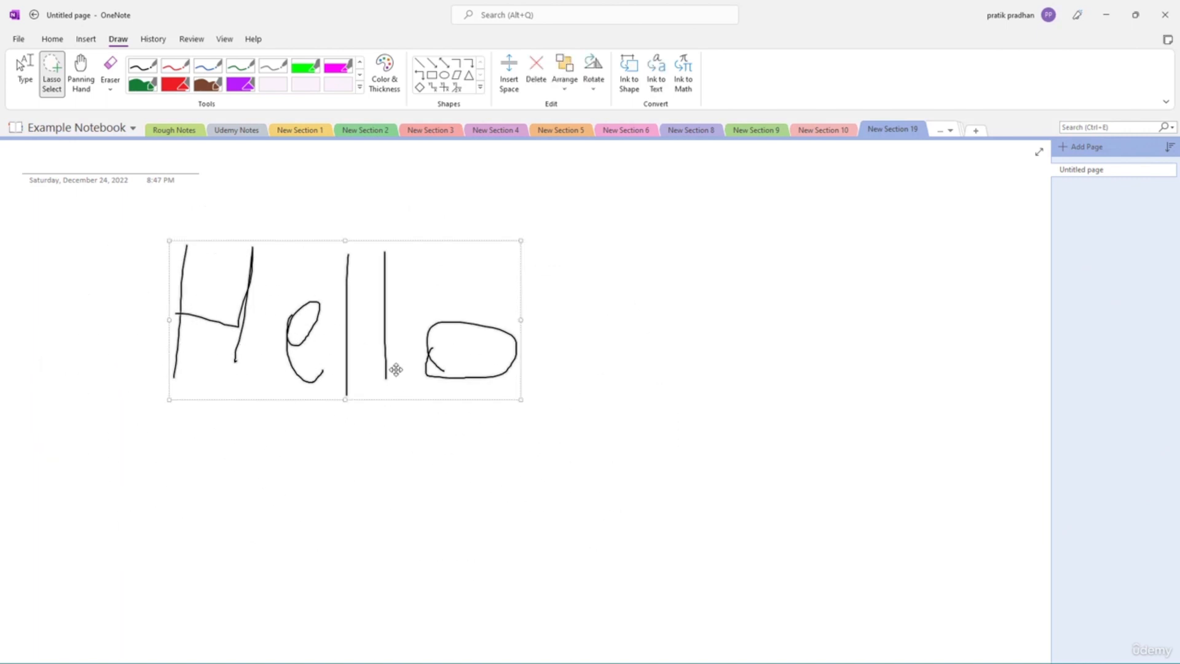
left_click(666, 85)
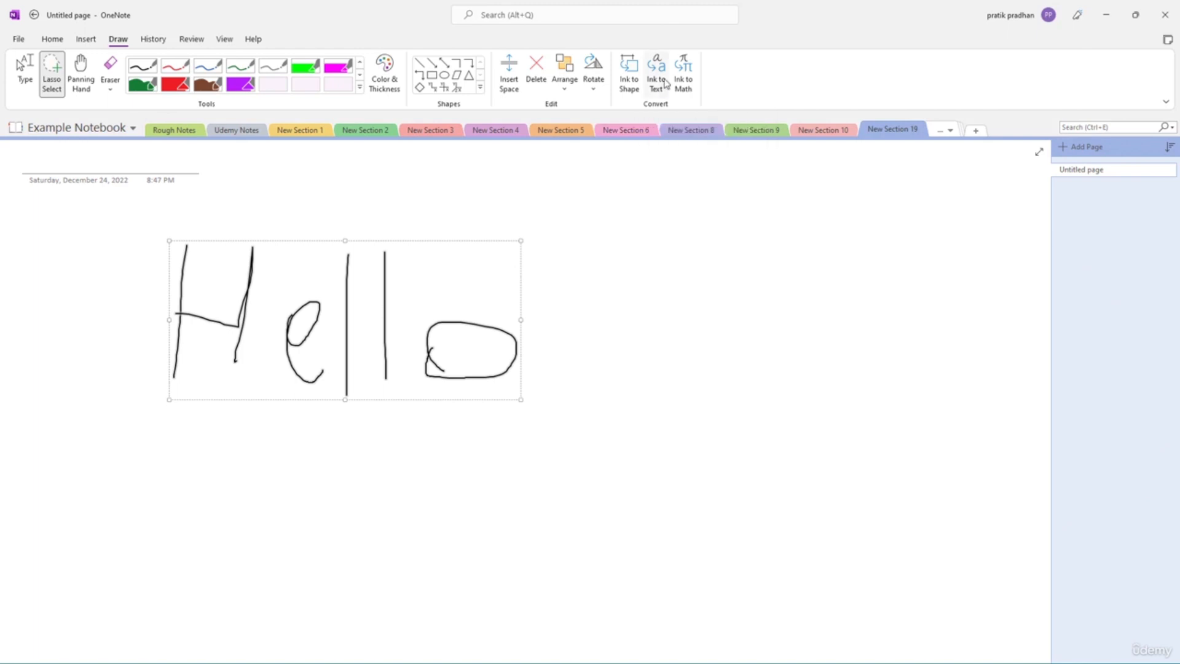
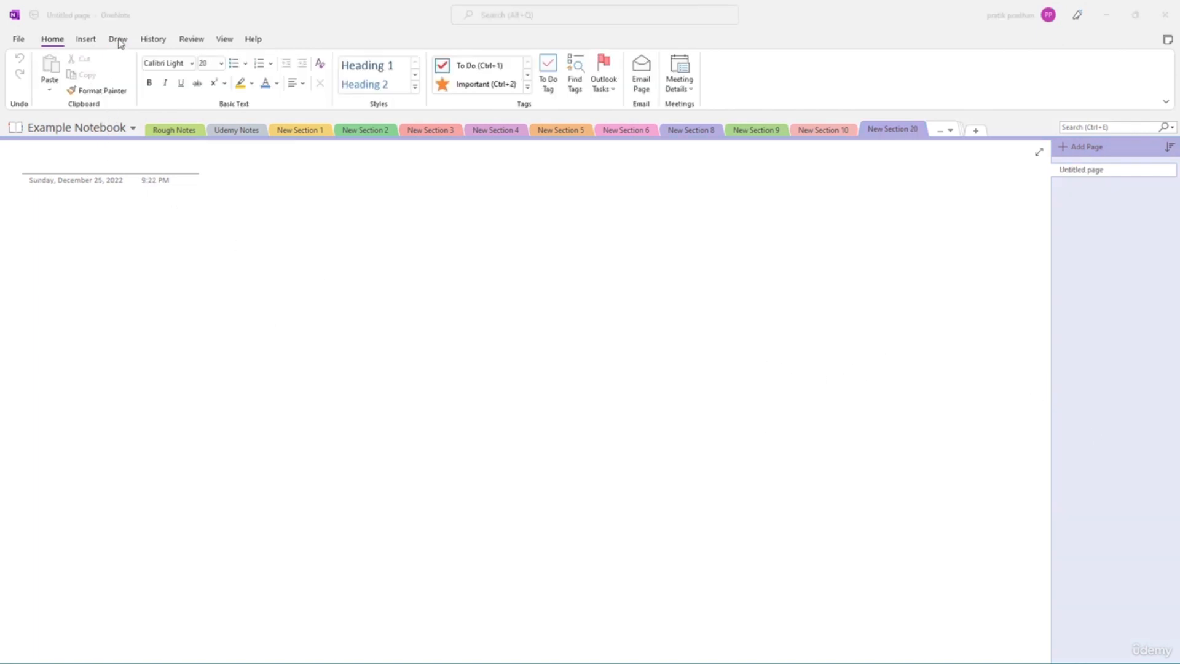
- Draw a rough rounded shape, a four-sided shape and a triangle side by side with the black pen
left_click(119, 40)
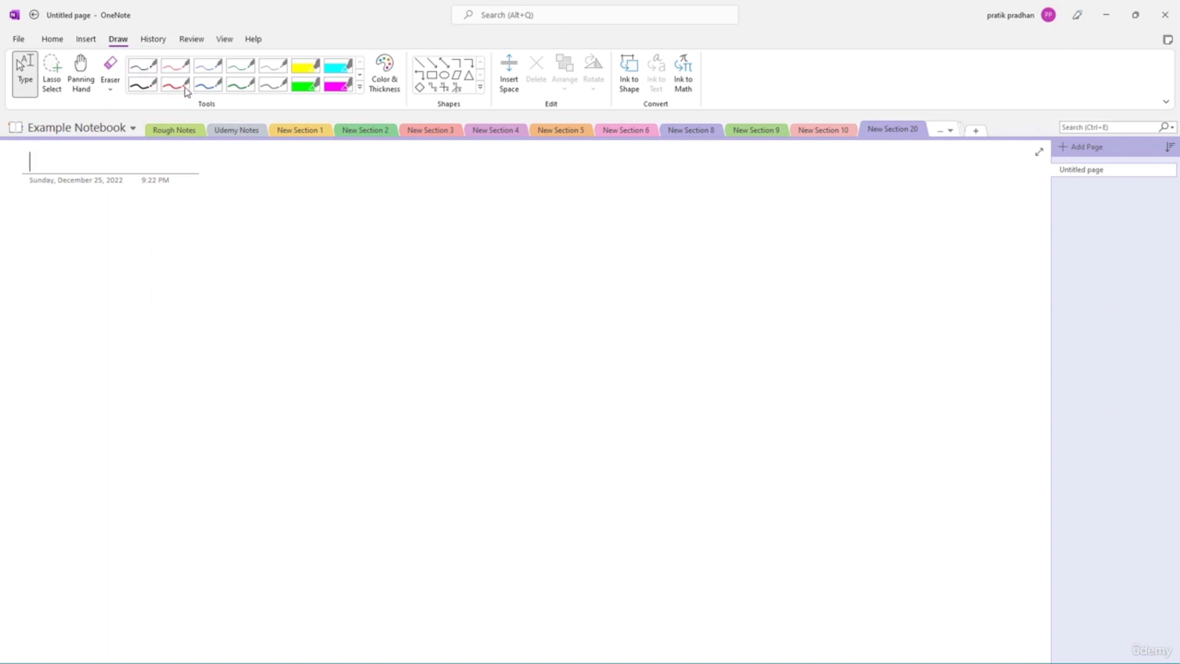
left_click(143, 84)
mouse_move(93, 267)
left_mouse_down()
mouse_move(189, 245)
mouse_move(79, 251)
left_mouse_up()
mouse_move(234, 242)
left_mouse_down()
mouse_move(298, 240)
mouse_move(220, 310)
mouse_move(229, 236)
left_mouse_up()
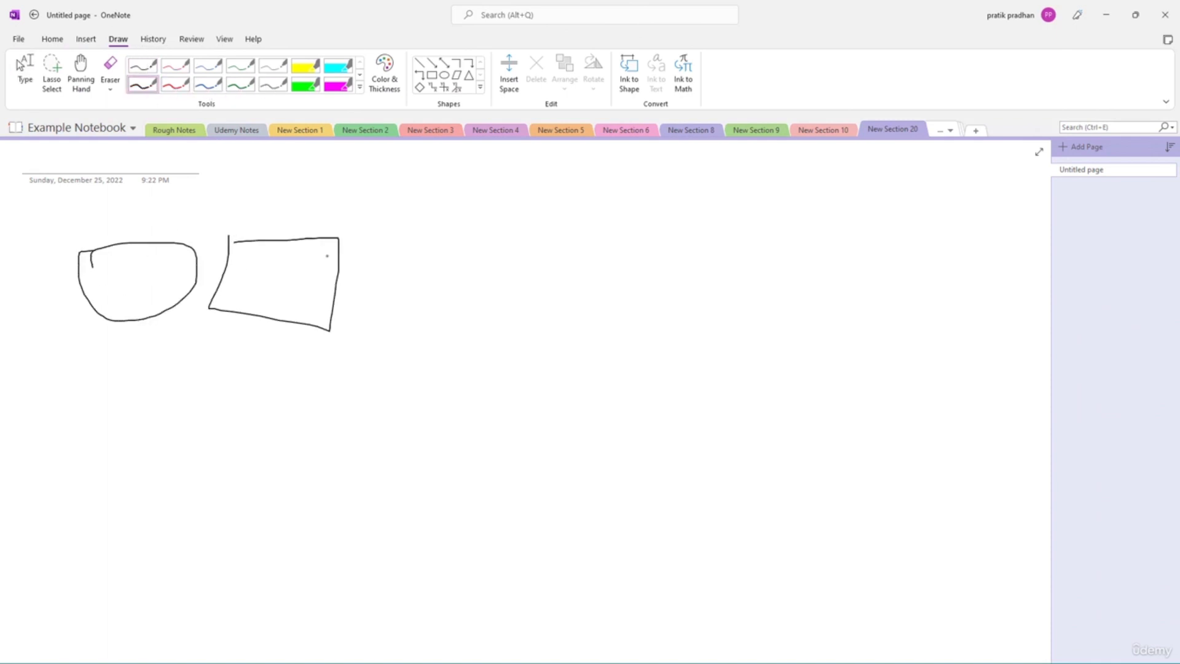
mouse_move(420, 230)
left_mouse_down()
mouse_move(463, 300)
mouse_move(416, 228)
left_mouse_up()
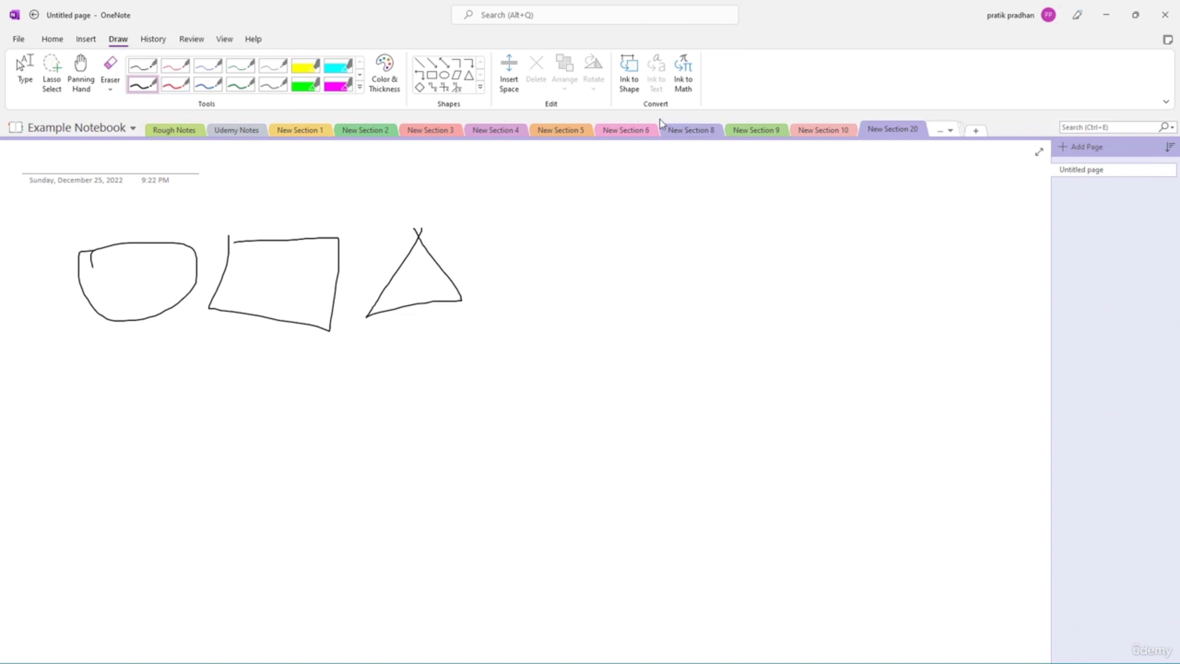
- Turn on Ink to Shape and draw a circle, a tilted ellipse, an irregular quadrilateral and a square
left_click(633, 74)
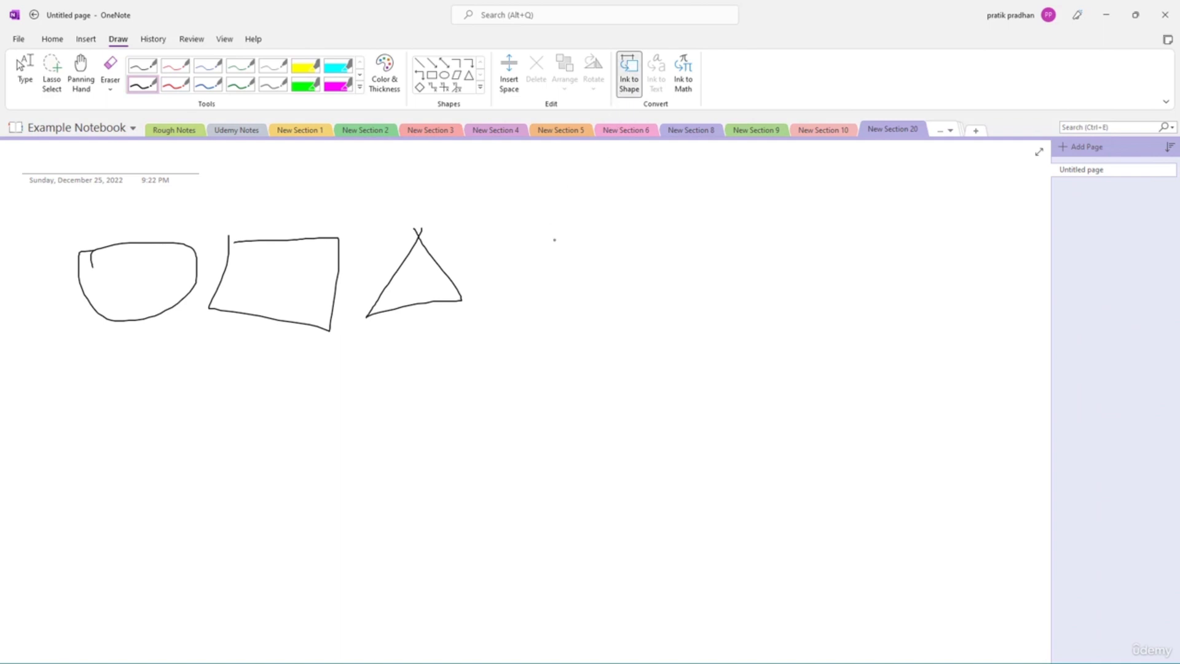
mouse_move(532, 259)
left_mouse_down()
mouse_move(573, 224)
mouse_move(616, 341)
mouse_move(524, 277)
mouse_move(532, 247)
left_mouse_up()
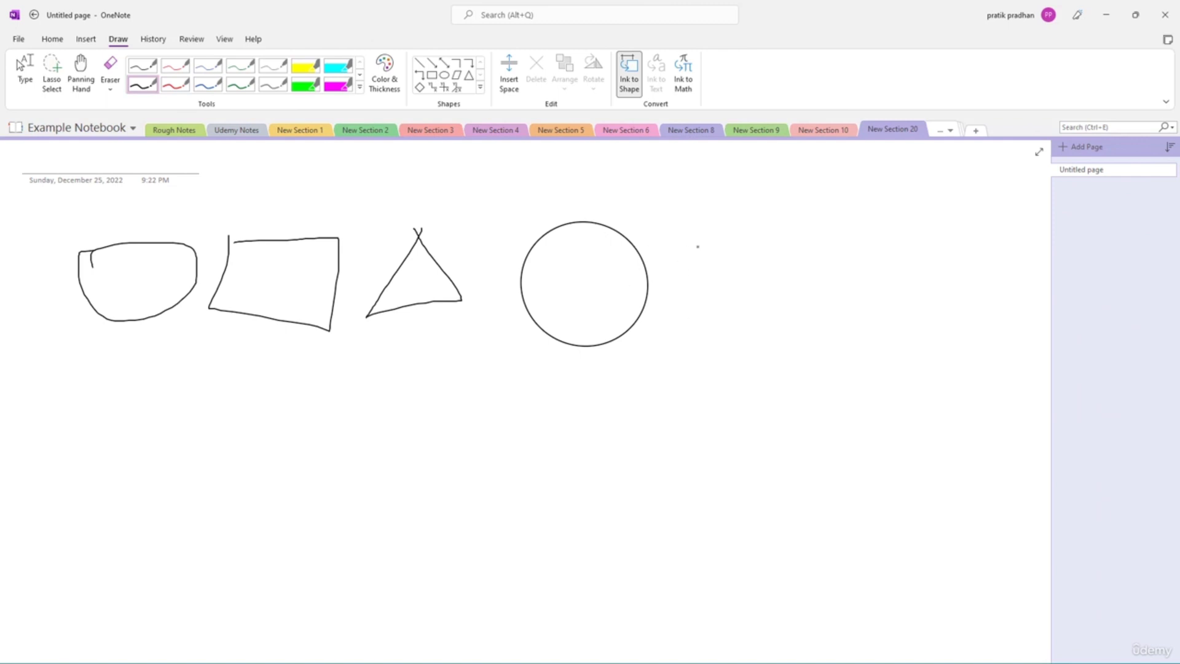
mouse_move(740, 226)
left_mouse_down()
mouse_move(689, 280)
mouse_move(719, 231)
left_mouse_up()
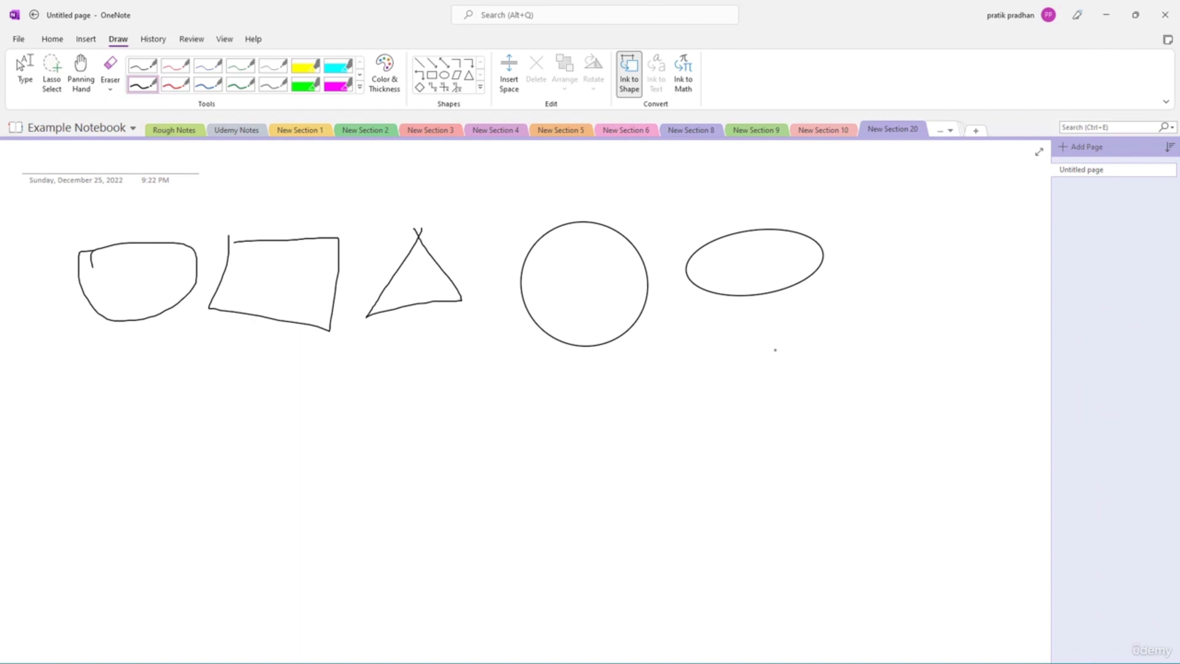
left_click_drag(787, 338, 786, 309)
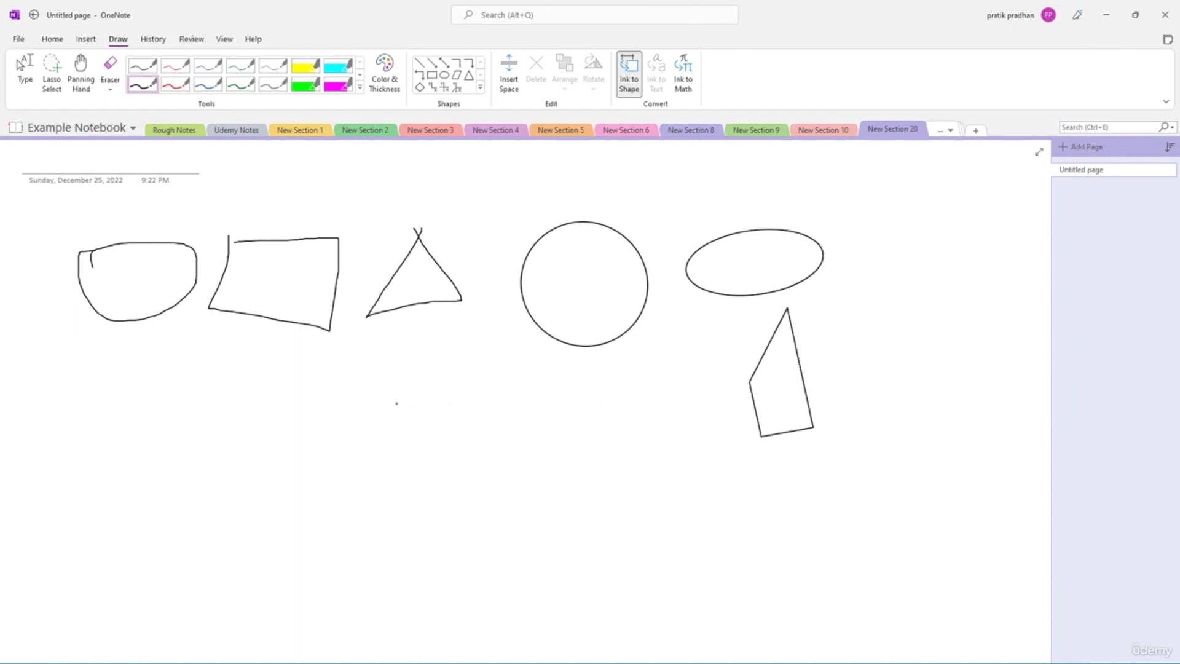
mouse_move(371, 379)
left_mouse_down()
mouse_move(363, 474)
mouse_move(470, 384)
mouse_move(377, 384)
left_mouse_up()
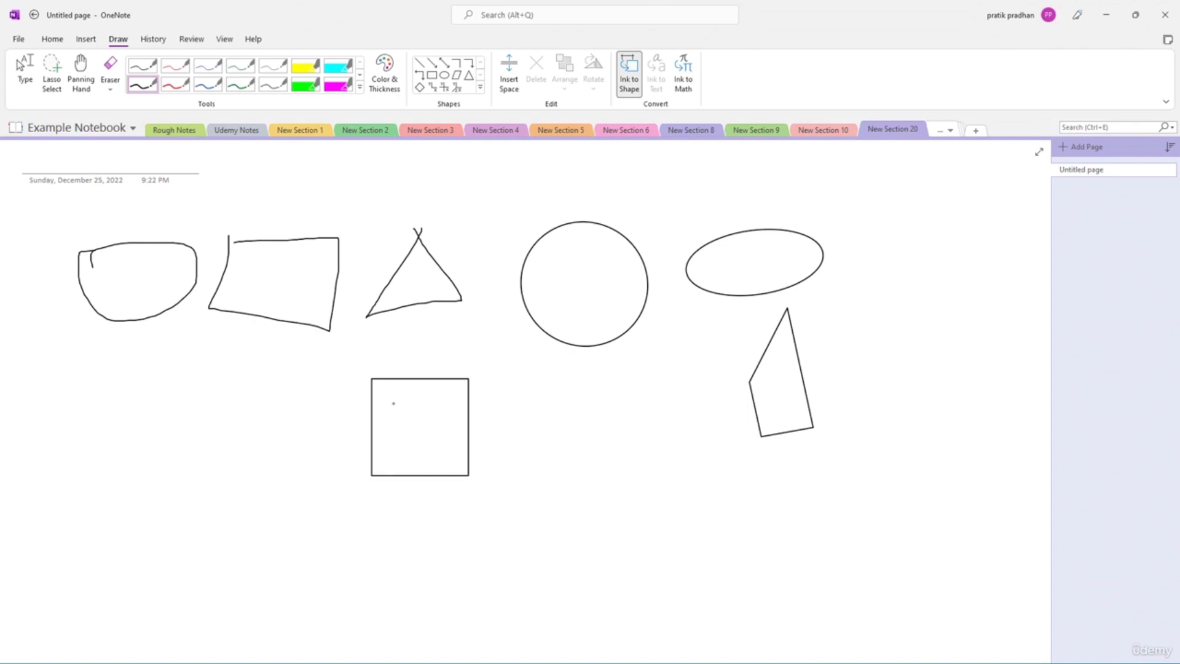
- Draw a rectangle, a triangle, a pentagon, a slanted quadrilateral, a notched shape, another square and a round-topped four-sided shape with shape conversion on
mouse_move(501, 392)
left_mouse_down()
mouse_move(613, 408)
mouse_move(490, 428)
mouse_move(492, 391)
left_mouse_up()
mouse_move(601, 479)
left_mouse_down()
mouse_move(537, 570)
mouse_move(601, 483)
left_mouse_up()
mouse_move(779, 469)
left_mouse_down()
mouse_move(859, 463)
mouse_move(835, 567)
mouse_move(770, 544)
mouse_move(788, 475)
left_mouse_up()
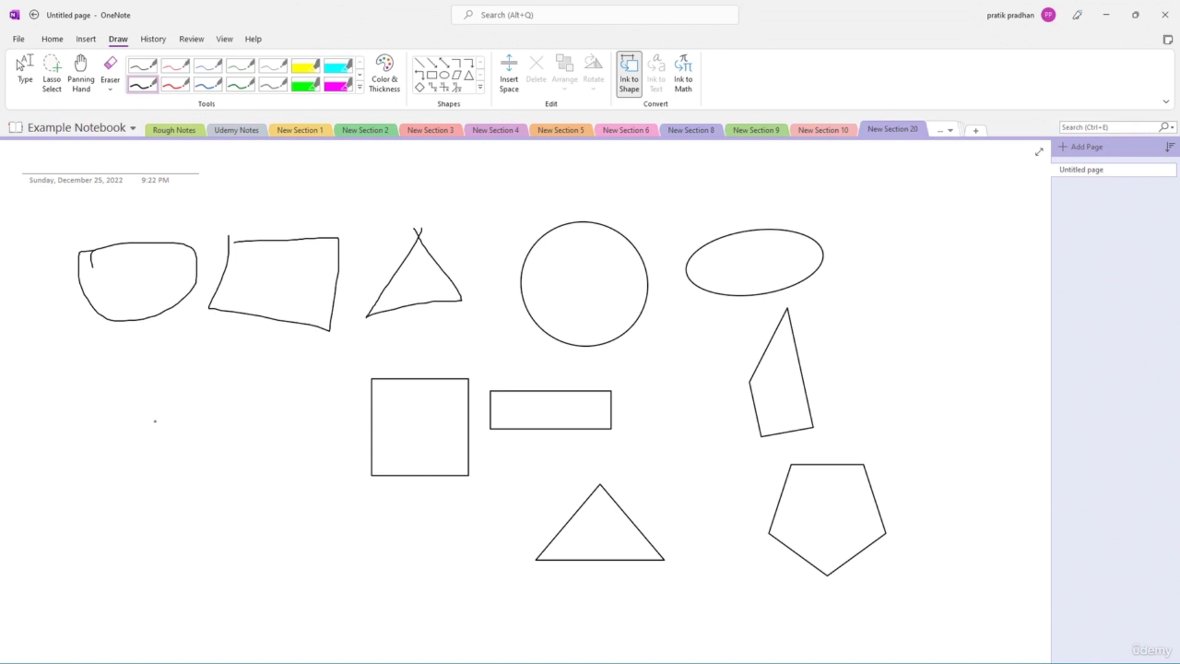
mouse_move(136, 373)
left_mouse_down()
mouse_move(128, 484)
mouse_move(205, 419)
mouse_move(136, 374)
left_mouse_up()
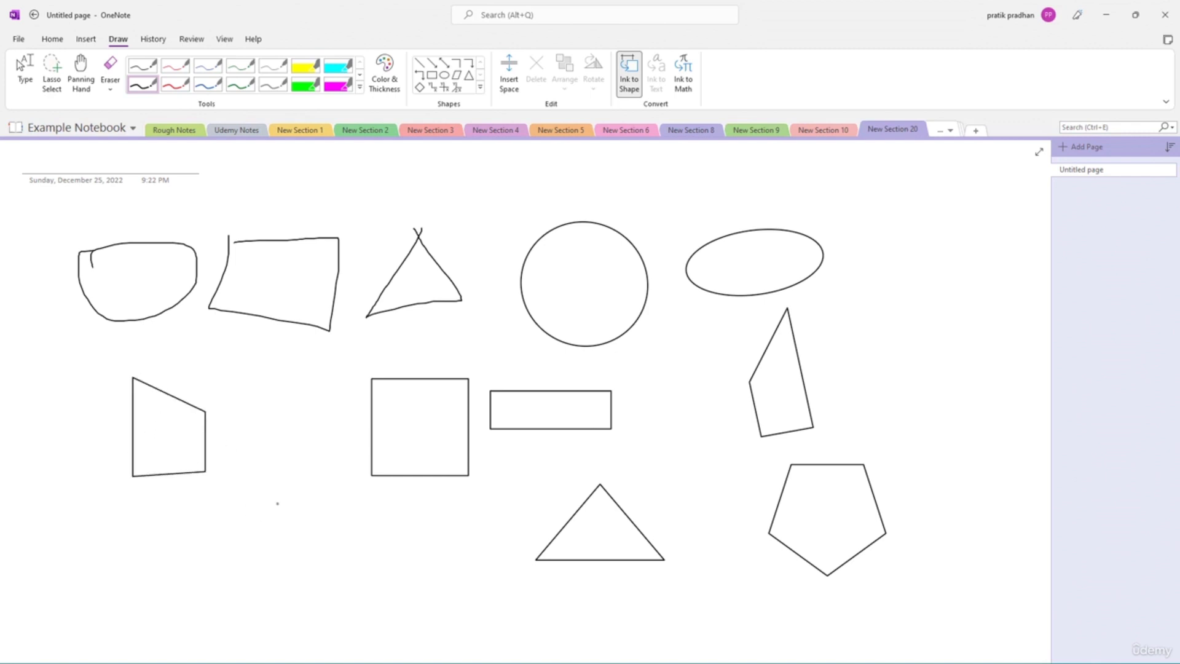
mouse_move(209, 502)
left_mouse_down()
mouse_move(333, 491)
mouse_move(330, 572)
mouse_move(196, 512)
left_mouse_up()
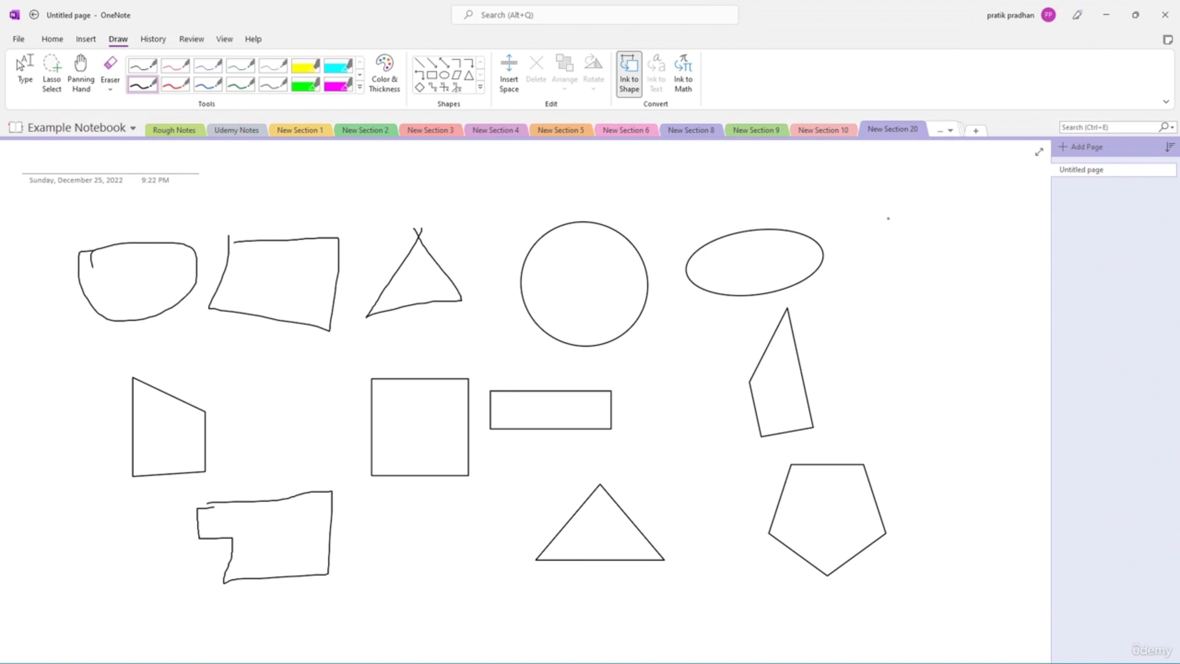
mouse_move(878, 213)
left_mouse_down()
mouse_move(964, 242)
mouse_move(857, 197)
mouse_move(872, 206)
left_mouse_up()
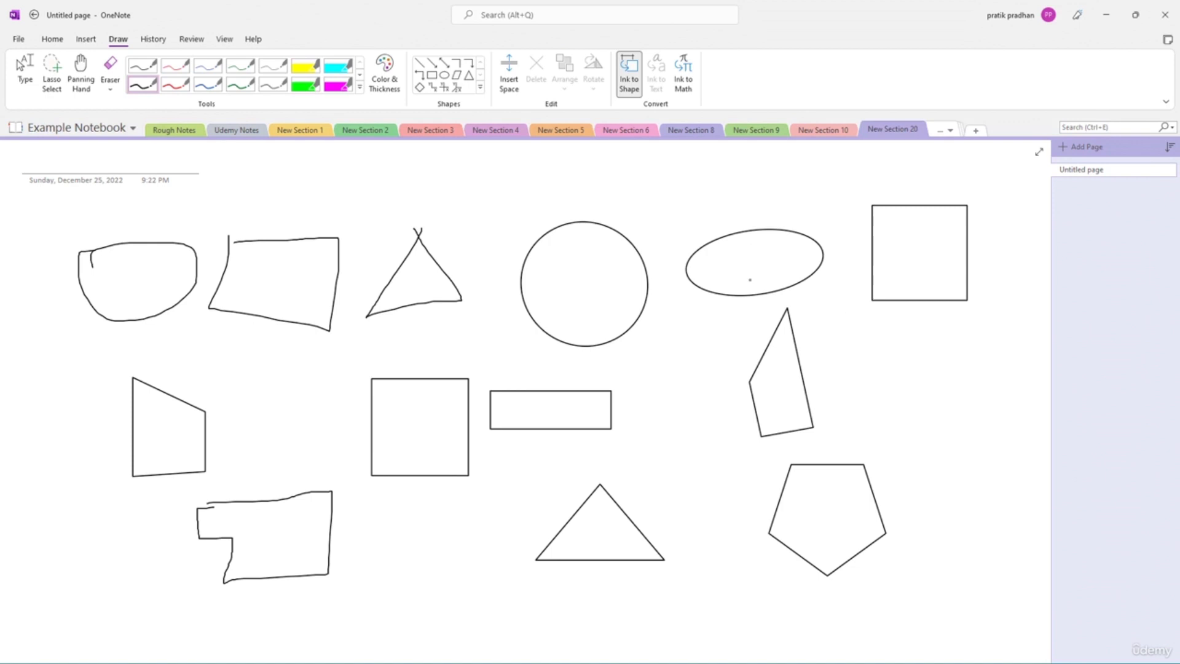
mouse_move(887, 351)
left_mouse_down()
mouse_move(994, 349)
mouse_move(884, 353)
left_mouse_up()
- Draw two squares near the page top with the cyan highlighter and one small square with the green pen
left_click(338, 66)
mouse_move(452, 179)
left_mouse_down()
mouse_move(516, 236)
mouse_move(453, 174)
left_mouse_up()
mouse_move(341, 161)
left_mouse_down()
mouse_move(388, 166)
mouse_move(336, 151)
left_mouse_up()
left_click(247, 88)
mouse_move(239, 400)
left_mouse_down()
mouse_move(299, 360)
mouse_move(232, 359)
left_mouse_up()
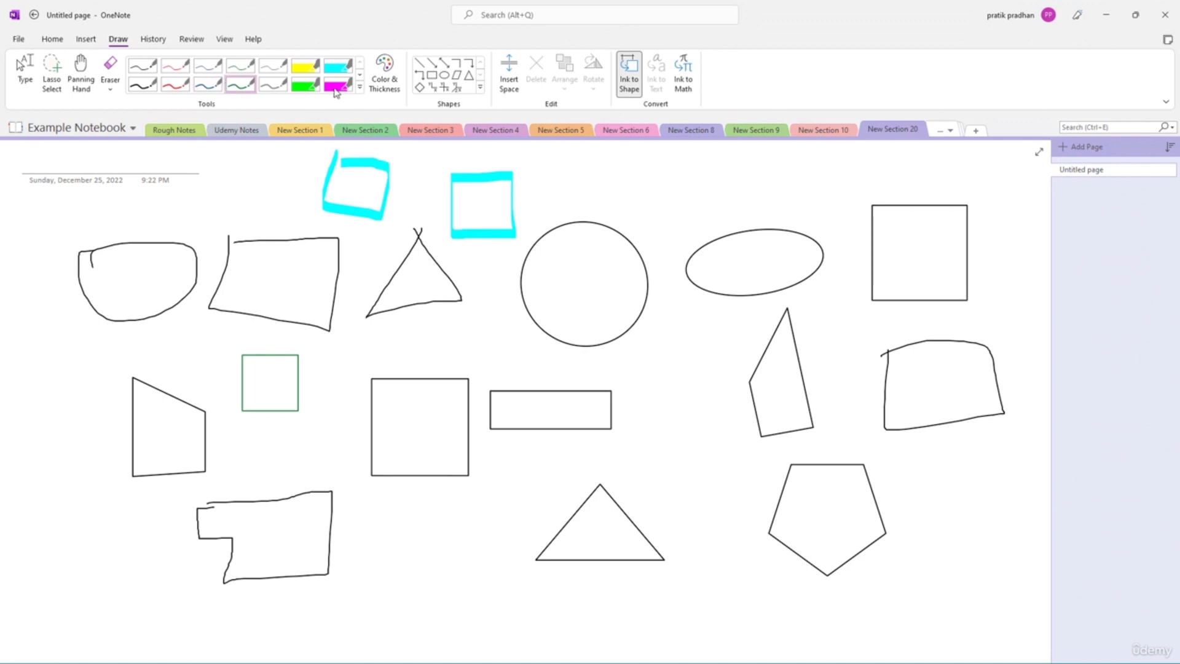
- Draw a four-sided shape with the thick black built-in pen and another shape with the thick purple one
left_click(358, 90)
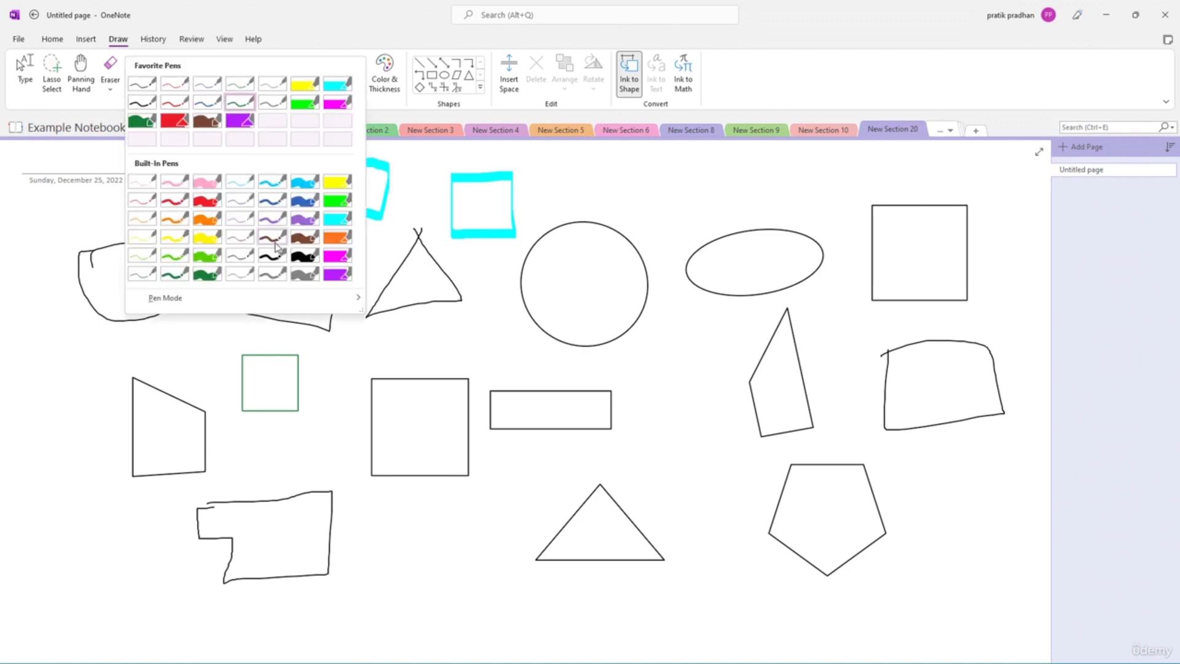
left_click(306, 255)
mouse_move(398, 499)
left_mouse_down()
mouse_move(474, 557)
mouse_move(399, 497)
left_mouse_up()
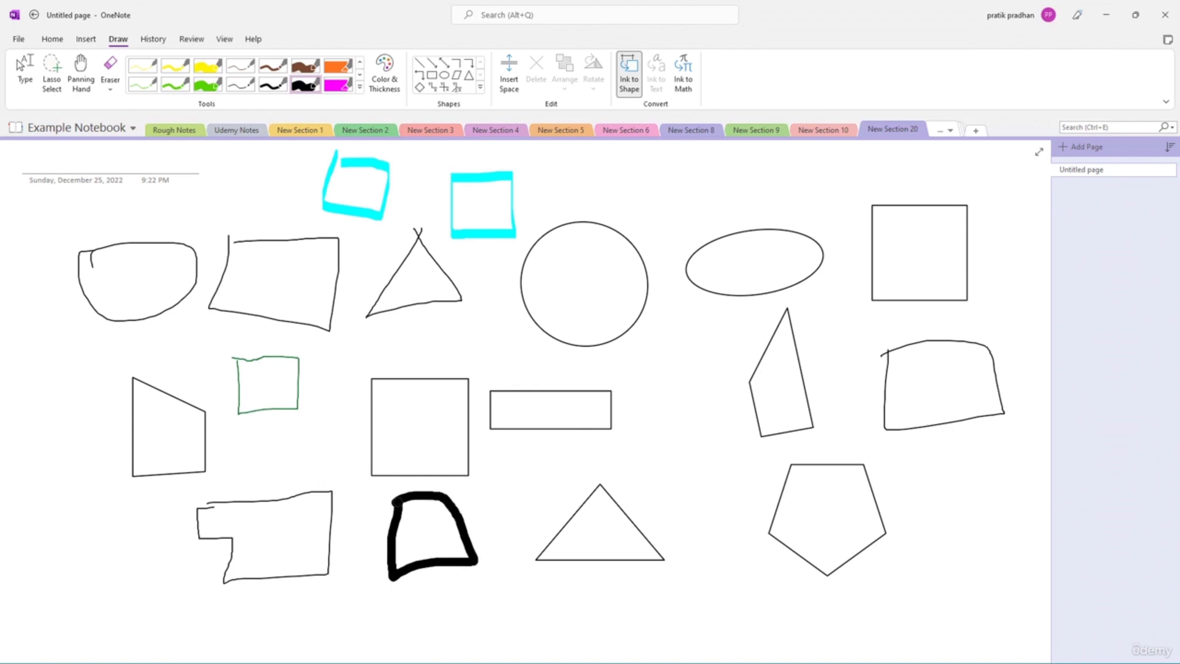
left_click(360, 87)
left_click(303, 220)
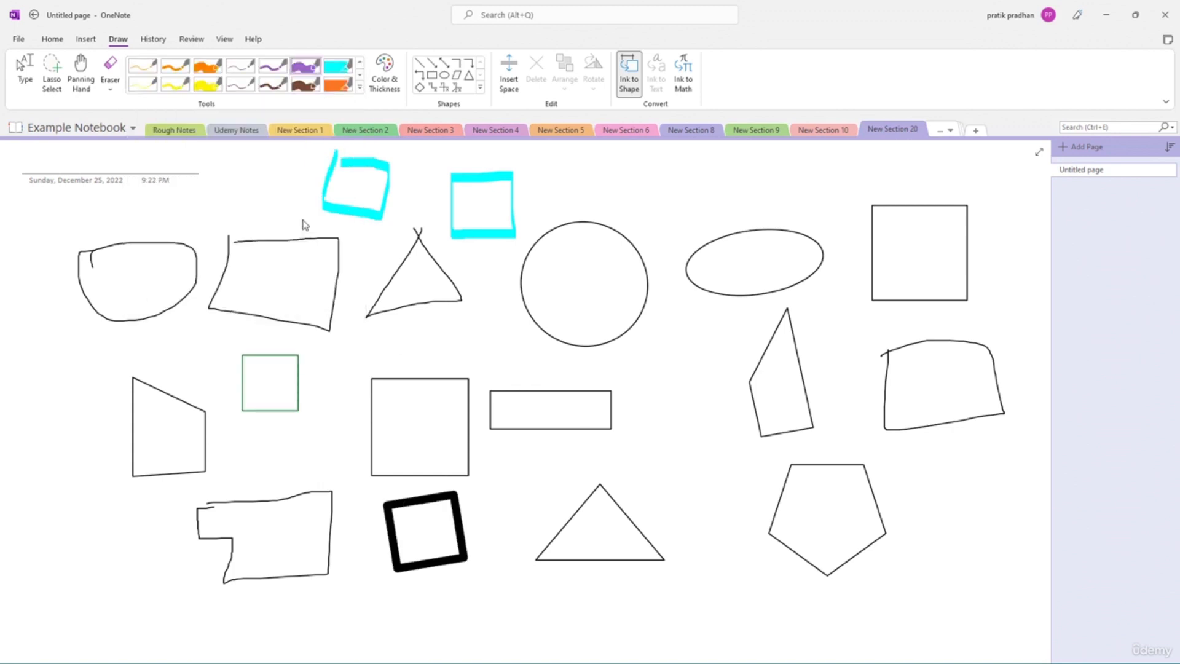
mouse_move(658, 352)
left_mouse_down()
mouse_move(649, 380)
mouse_move(722, 353)
mouse_move(645, 358)
left_mouse_up()
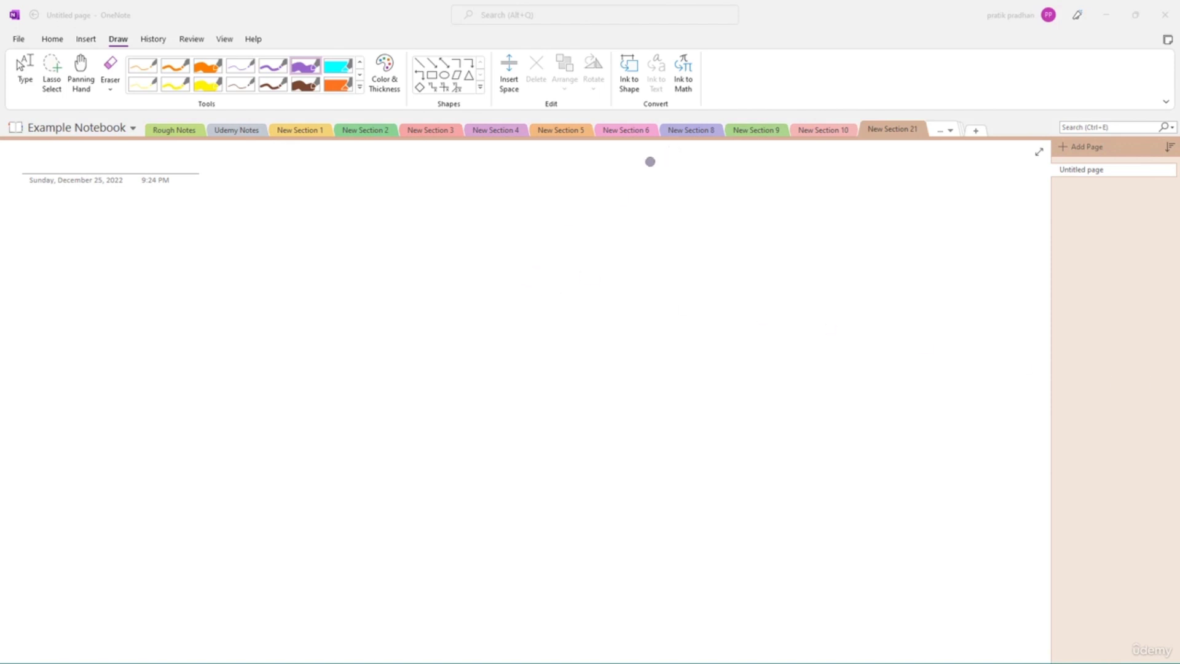
- Start an ink equation and handwrite the fraction a² + b² over x², followed by an equals sign
left_click(686, 85)
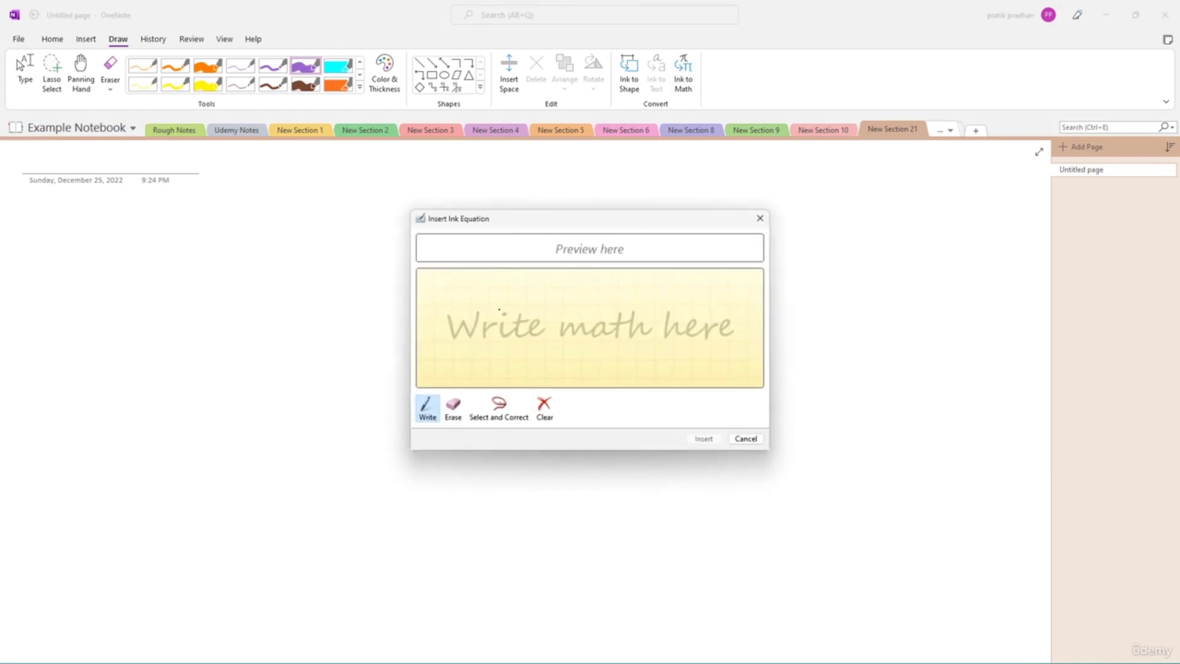
mouse_move(486, 303)
left_mouse_down()
mouse_move(461, 329)
mouse_move(471, 297)
mouse_move(505, 329)
left_mouse_up()
mouse_move(512, 285)
left_mouse_down()
mouse_move(550, 290)
mouse_move(591, 335)
mouse_move(633, 301)
mouse_move(642, 332)
mouse_move(627, 332)
left_mouse_up()
left_click_drag(679, 284, 719, 310)
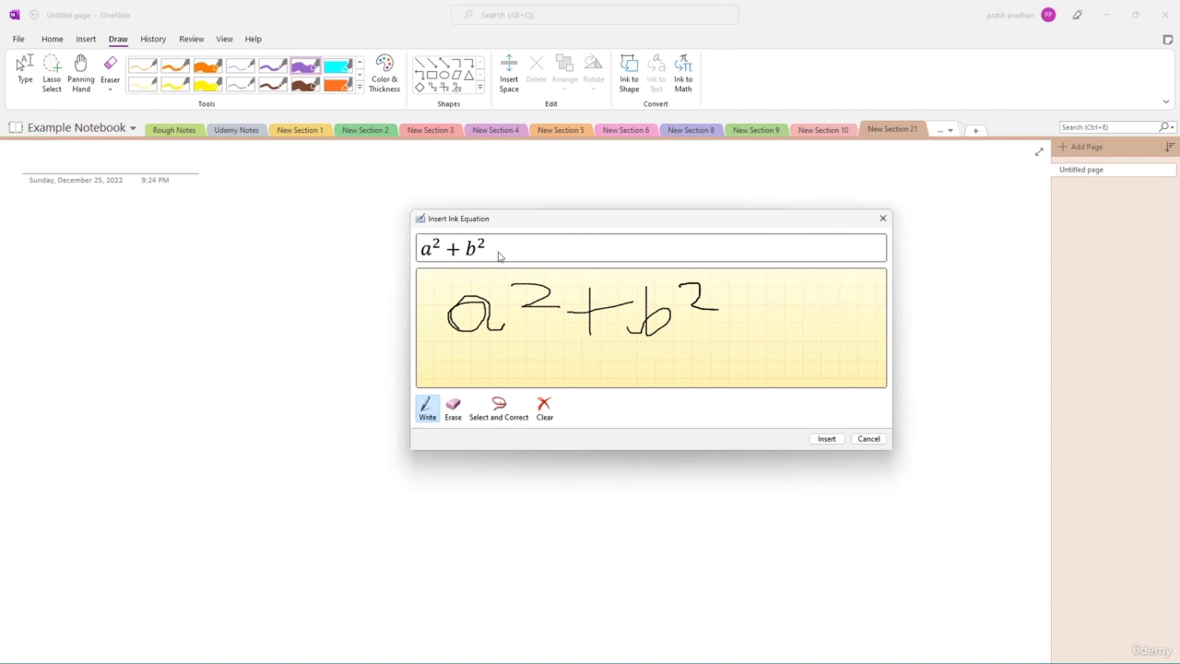
left_click_drag(449, 342, 720, 336)
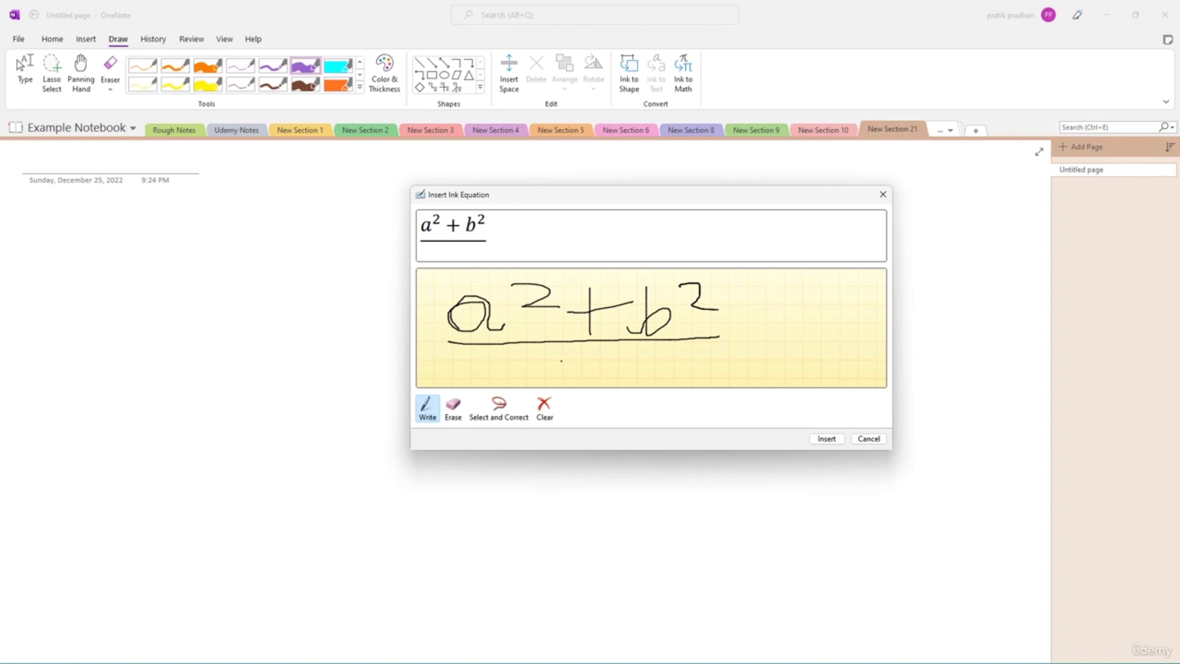
mouse_move(551, 362)
left_mouse_down()
mouse_move(558, 379)
mouse_move(620, 358)
left_mouse_up()
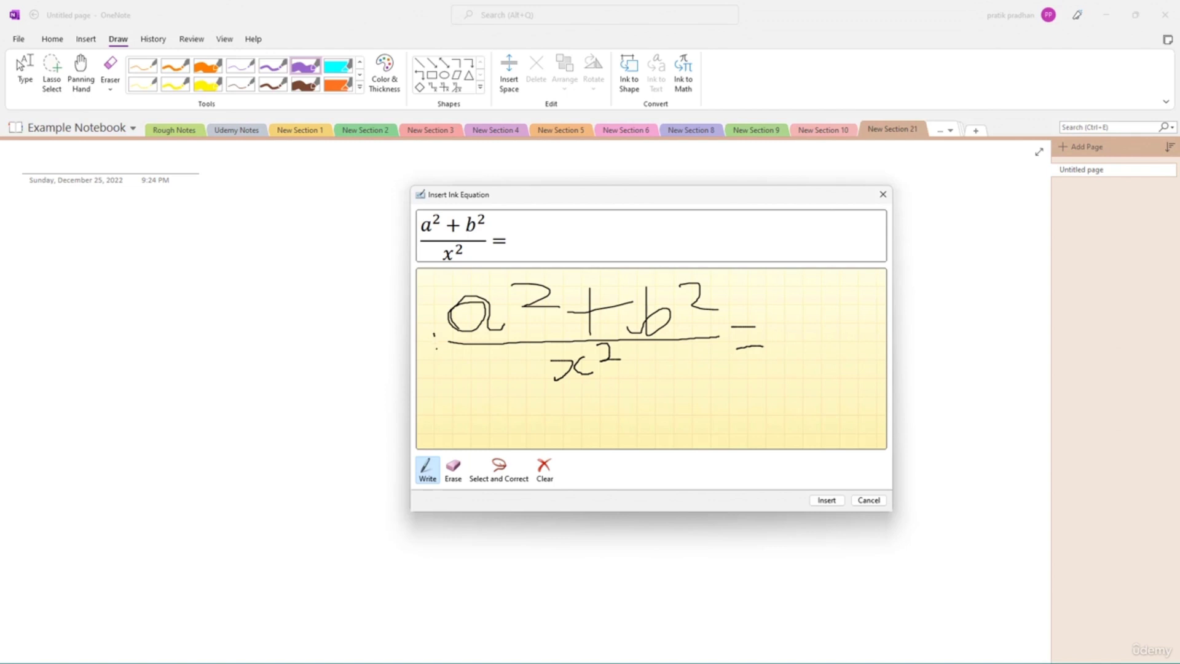
- Try to handwrite "(2²) +" in front of the fraction in the ink equation
left_click_drag(435, 335, 439, 361)
left_click_drag(447, 346, 428, 349)
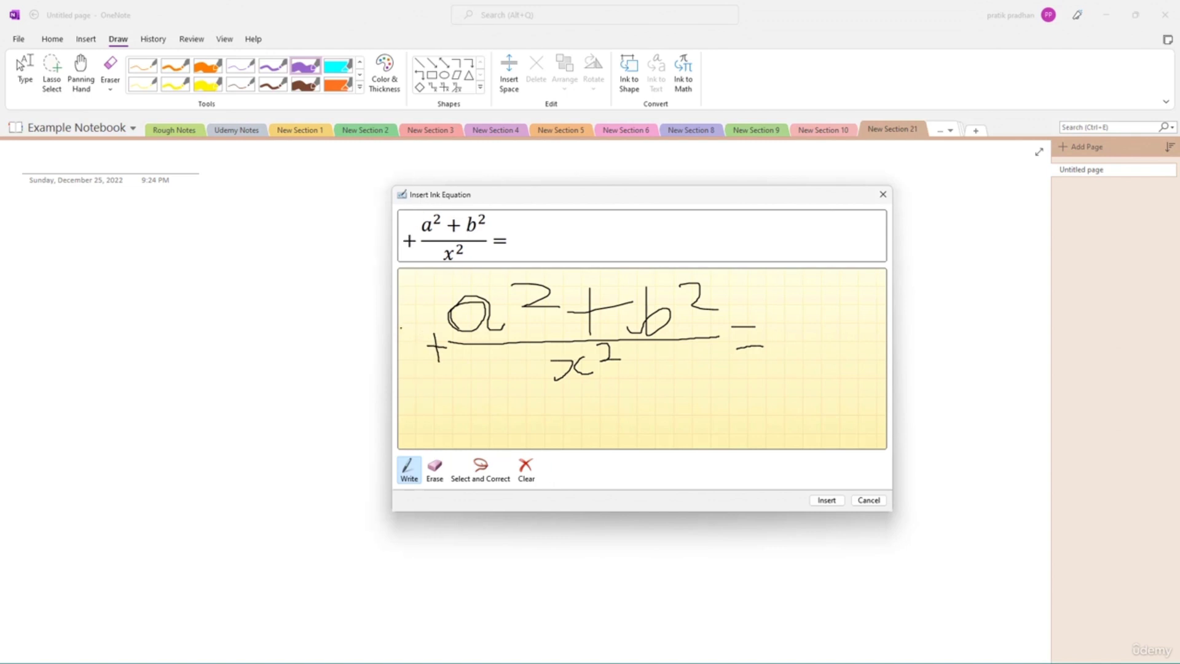
left_click_drag(400, 329, 410, 351)
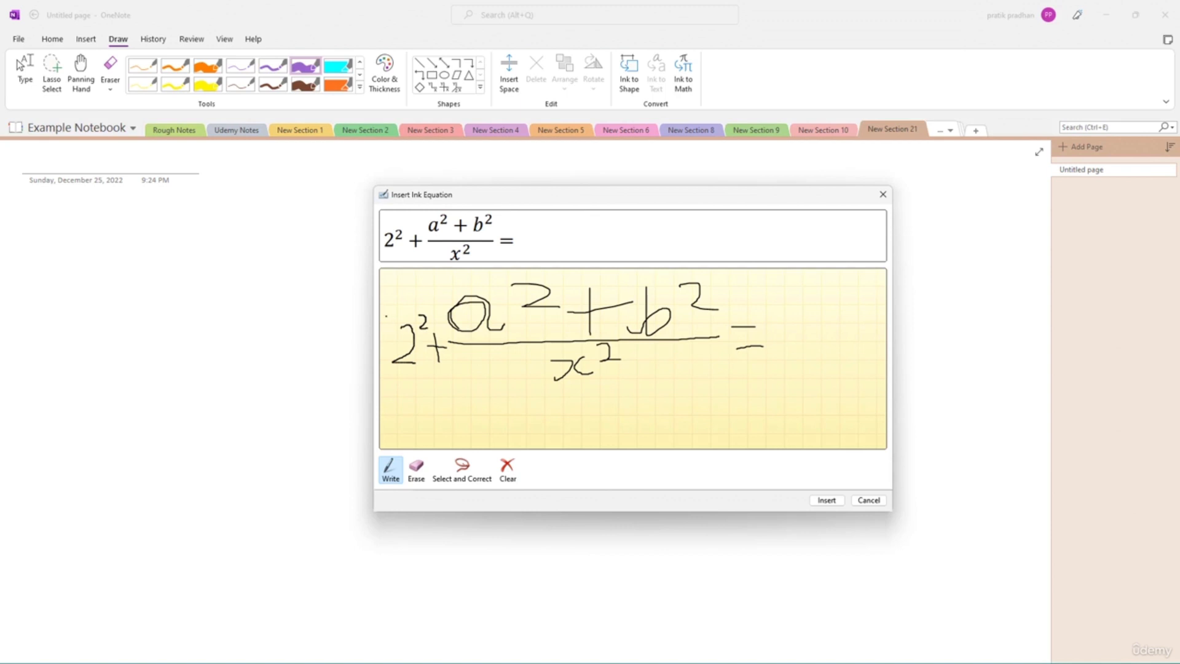
left_click_drag(389, 315, 389, 373)
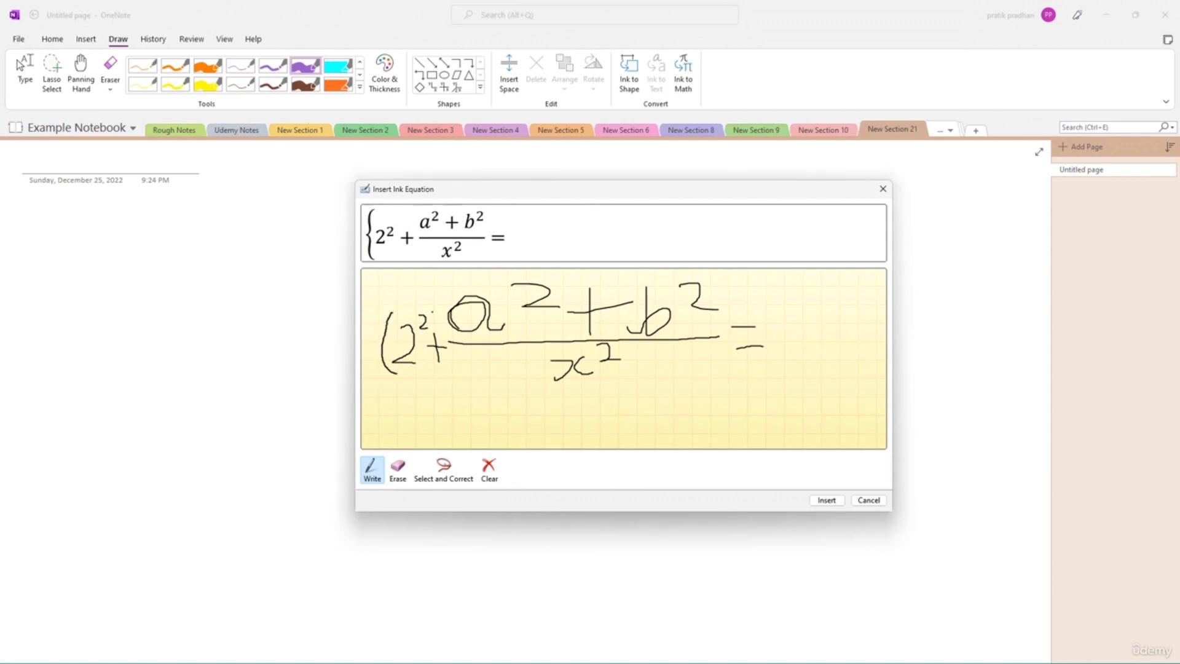
left_click_drag(432, 312, 425, 368)
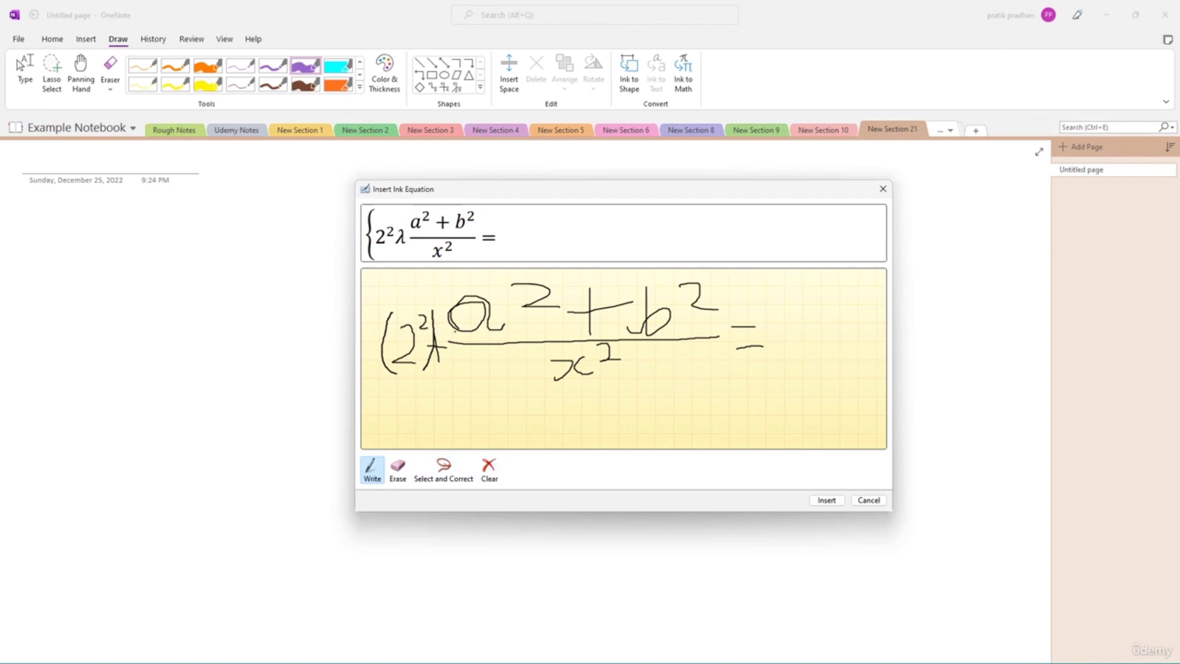
- Erase the handwritten "(2²) +" in front of the fraction and handwrite a new plus sign there
left_click(397, 469)
mouse_move(425, 321)
left_mouse_down()
mouse_move(438, 343)
mouse_move(387, 334)
mouse_move(382, 351)
left_mouse_up()
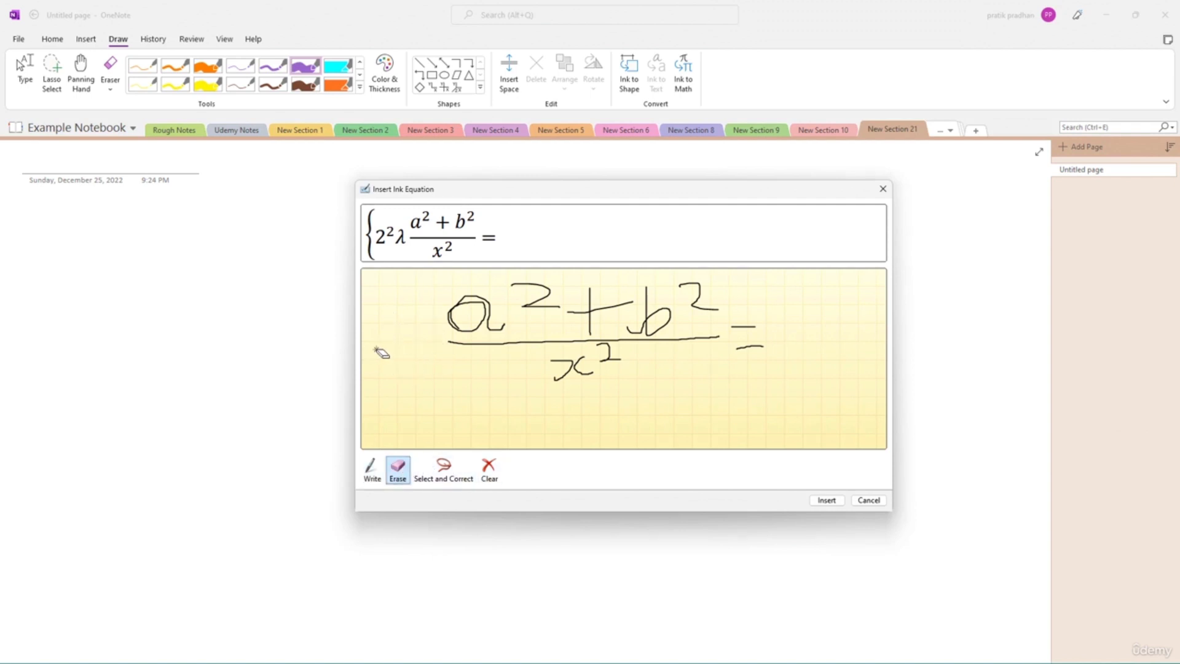
left_click(371, 472)
left_click_drag(425, 326, 426, 372)
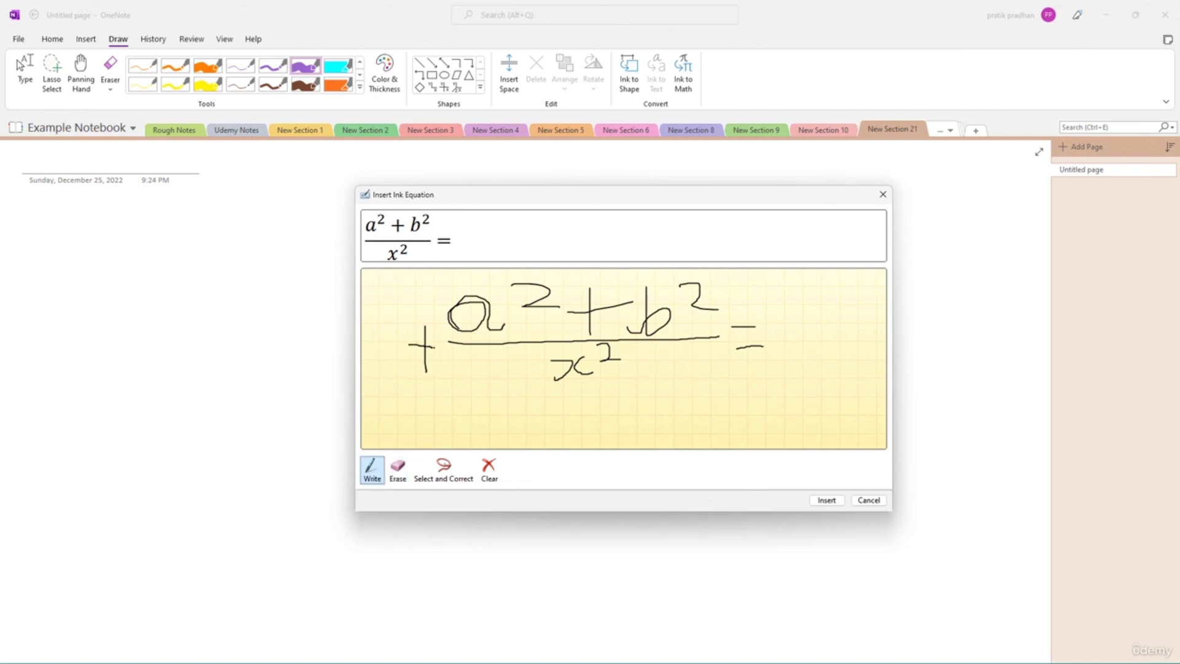
left_click_drag(367, 320, 381, 362)
left_click(397, 322)
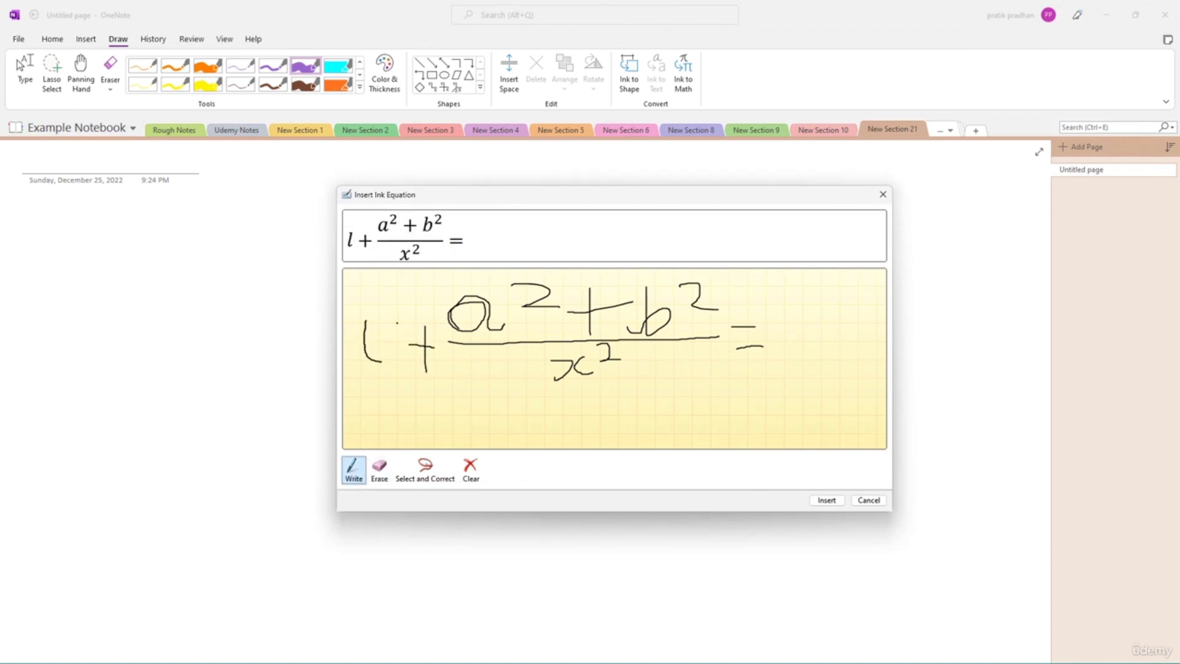
left_click(379, 470)
left_click(369, 344)
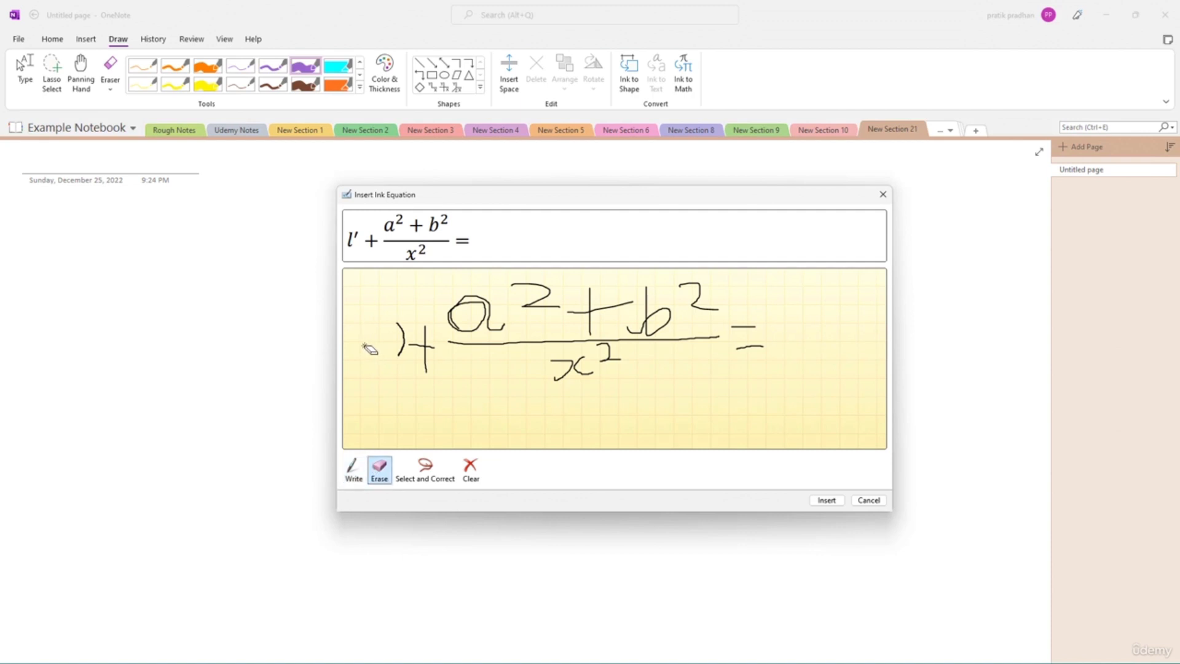
left_click(401, 335)
left_click(354, 469)
mouse_move(362, 310)
left_mouse_down()
mouse_move(349, 343)
mouse_move(365, 368)
left_mouse_up()
left_click_drag(401, 314, 411, 345)
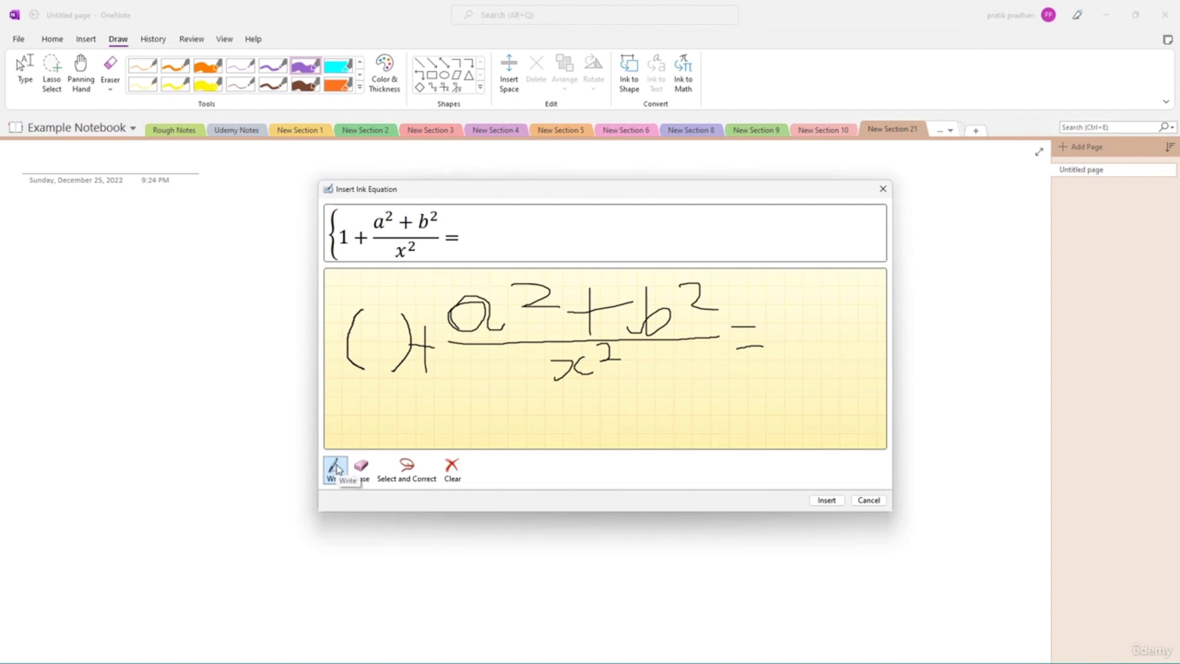
left_click(362, 470)
left_click_drag(395, 381, 345, 358)
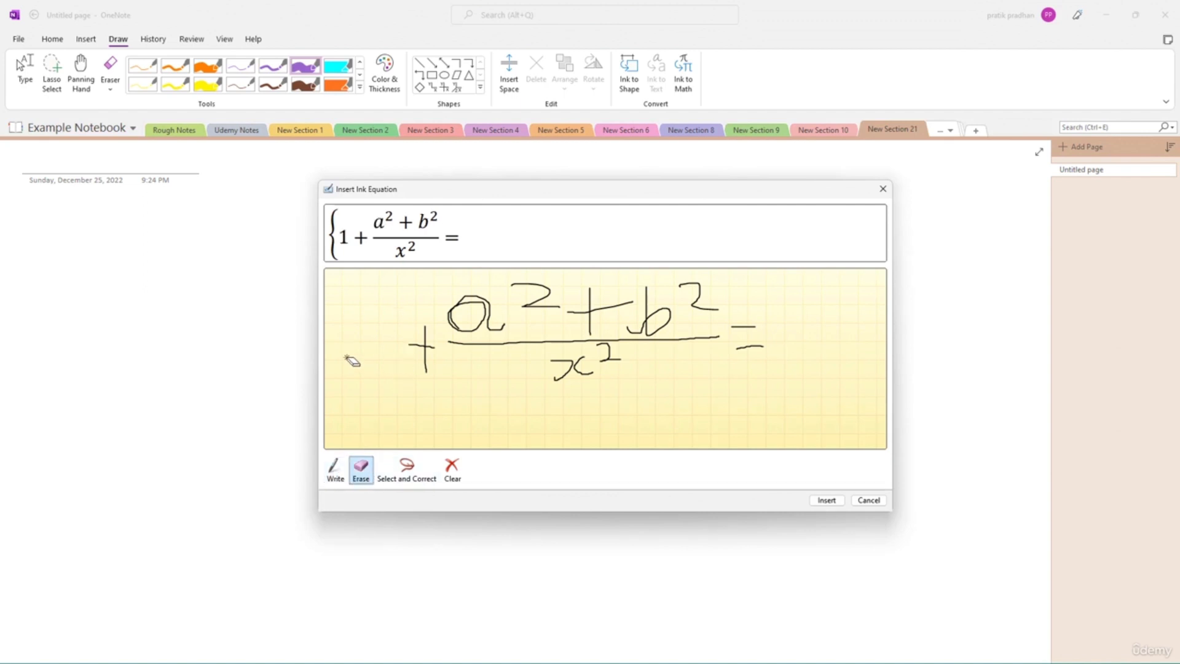
- Handwrite "2²" in front of the plus sign and enclose it in large parentheses
left_click(335, 470)
mouse_move(327, 324)
left_mouse_down()
mouse_move(332, 369)
mouse_move(364, 380)
left_mouse_up()
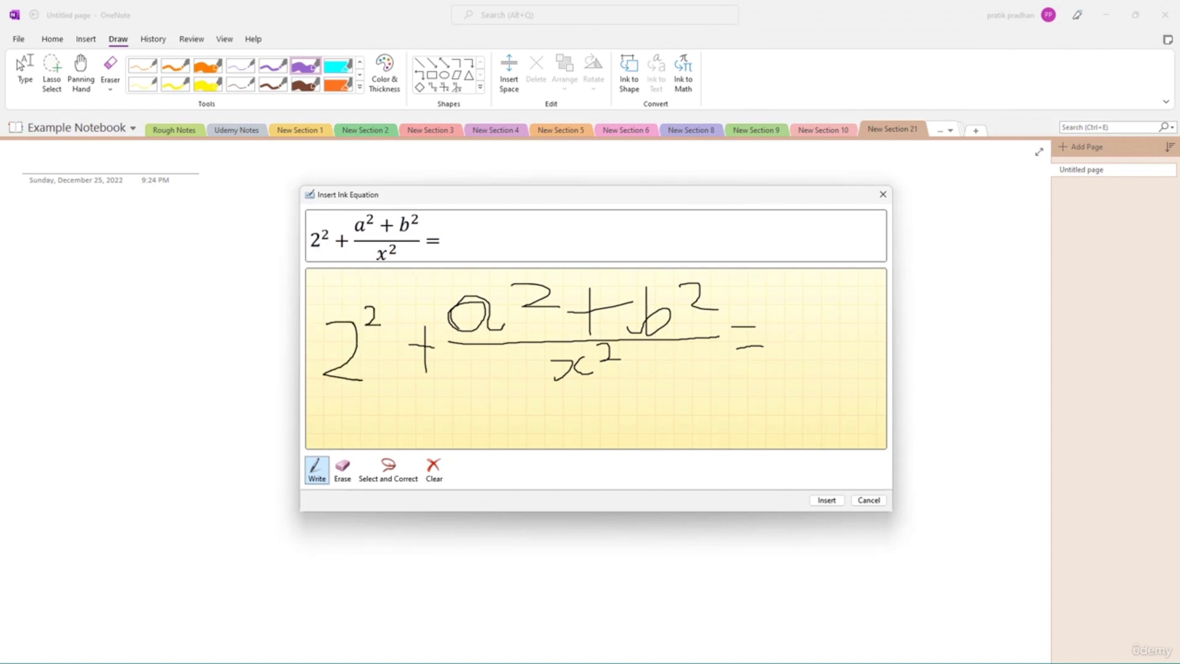
left_click_drag(401, 340, 376, 403)
left_click(329, 340)
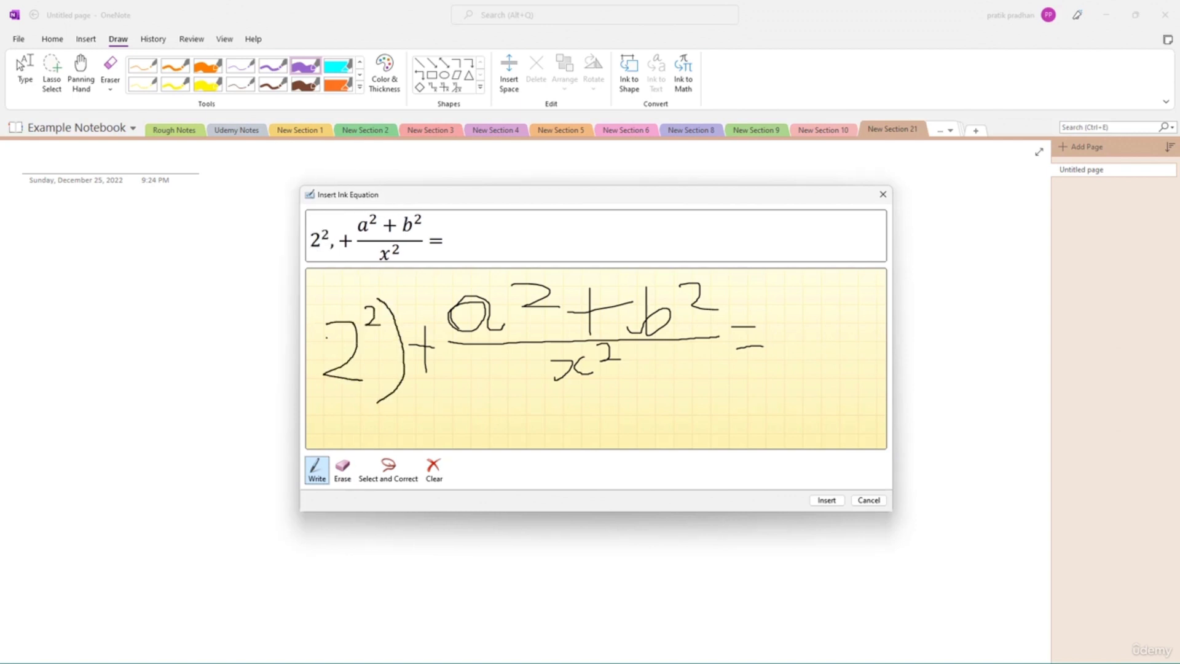
mouse_move(319, 316)
left_mouse_down()
mouse_move(303, 387)
mouse_move(346, 409)
left_mouse_up()
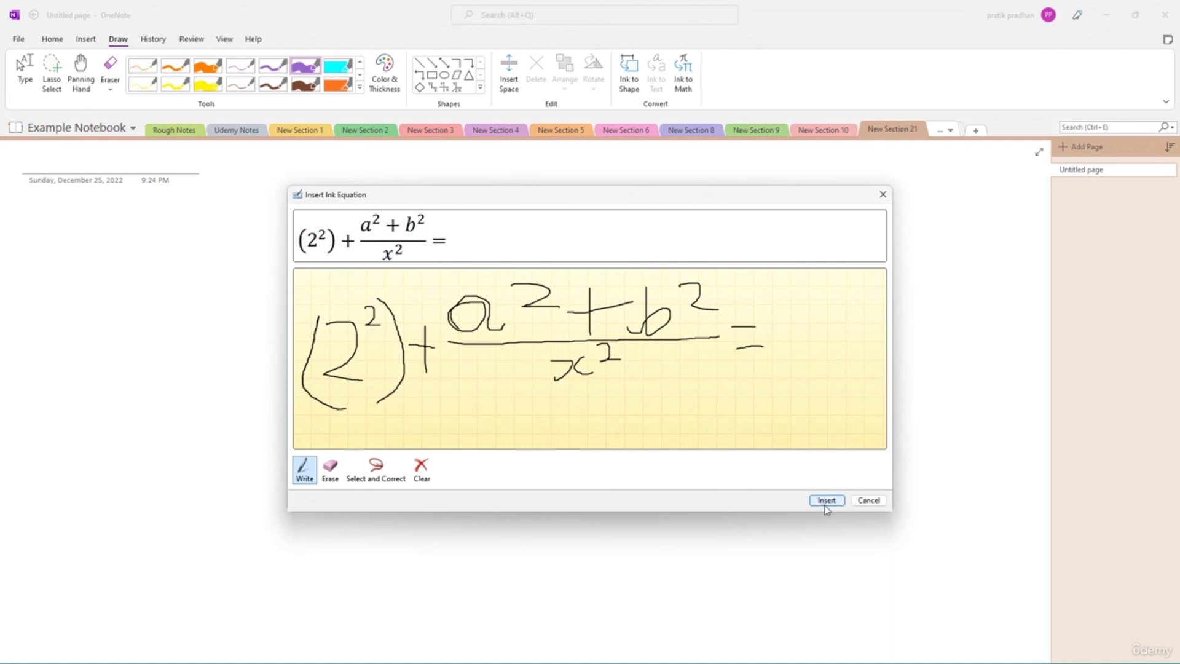
- Examine the correction alternatives offered for the closing parenthesis of the ink equation, keeping the symbol as it is
left_click(378, 472)
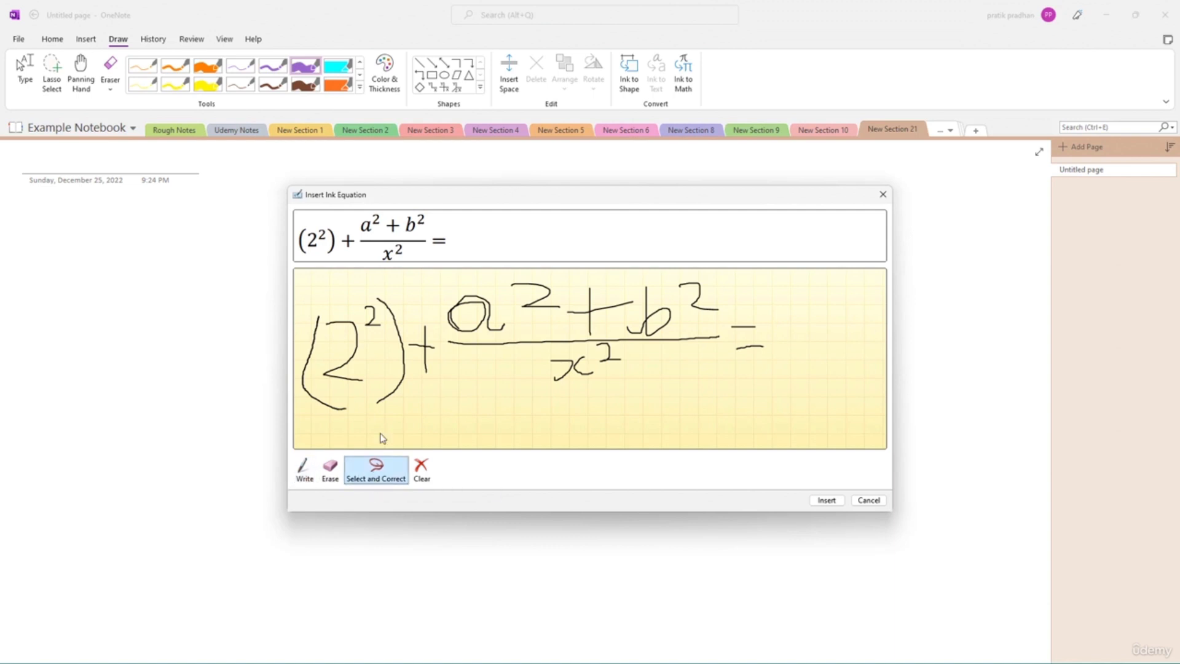
mouse_move(401, 364)
left_mouse_down()
mouse_move(402, 394)
mouse_move(394, 291)
mouse_move(384, 361)
left_mouse_up()
left_click(410, 317)
mouse_move(410, 317)
left_mouse_down()
mouse_move(363, 368)
mouse_move(434, 392)
left_mouse_up()
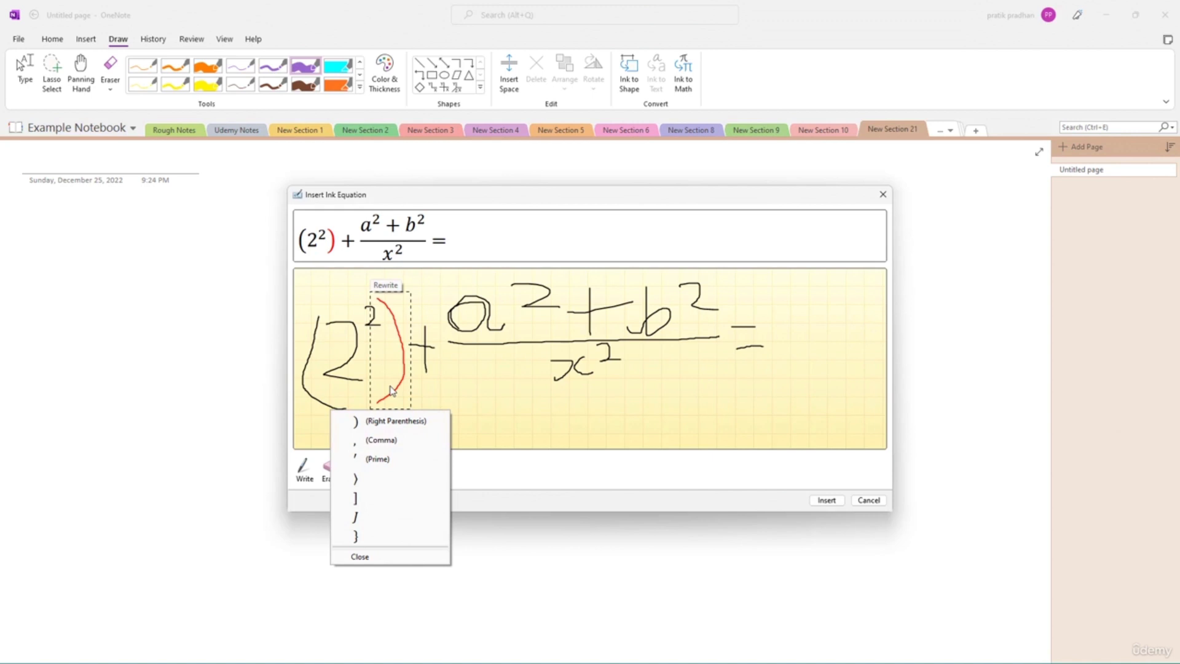
left_click(376, 358)
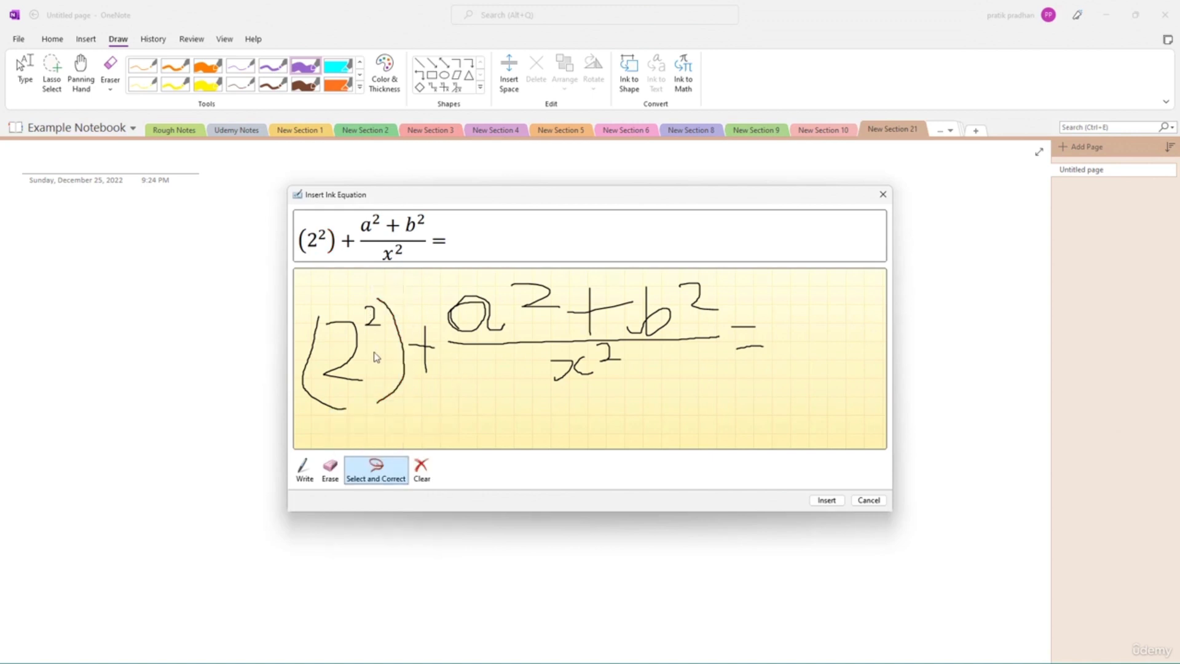
- Correct the handwritten "a" in the numerator to "sin", and change it back to "a"
mouse_move(453, 319)
left_mouse_down()
mouse_move(503, 299)
mouse_move(483, 340)
mouse_move(454, 332)
left_mouse_up()
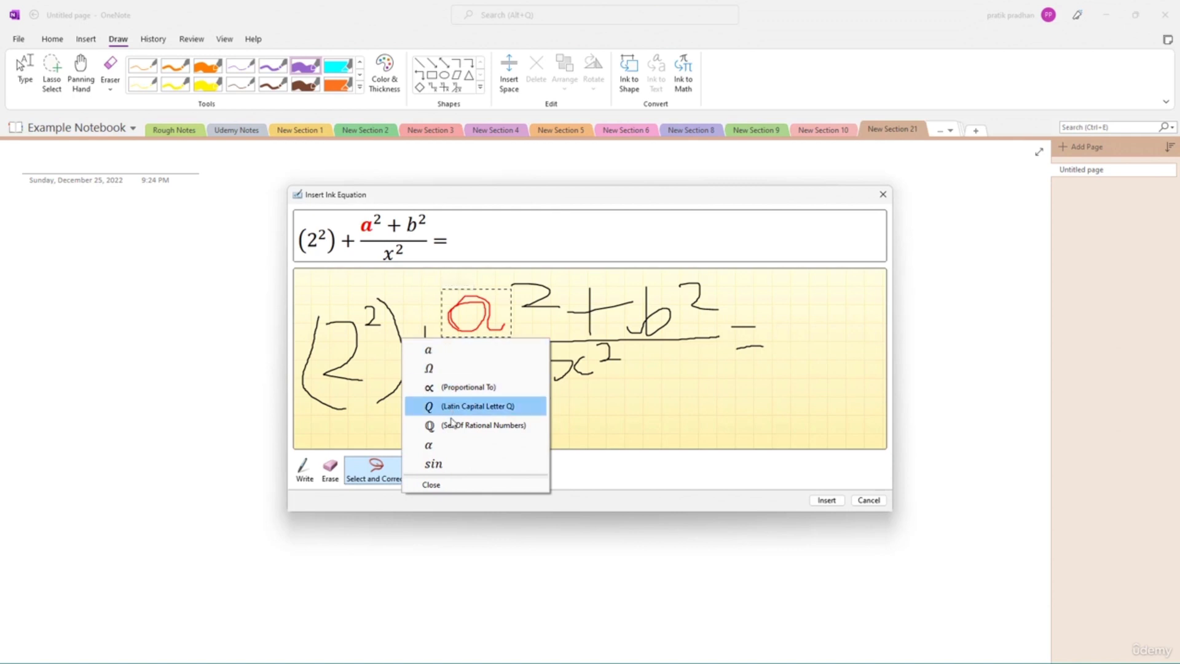
left_click(465, 463)
left_click_drag(448, 285, 451, 286)
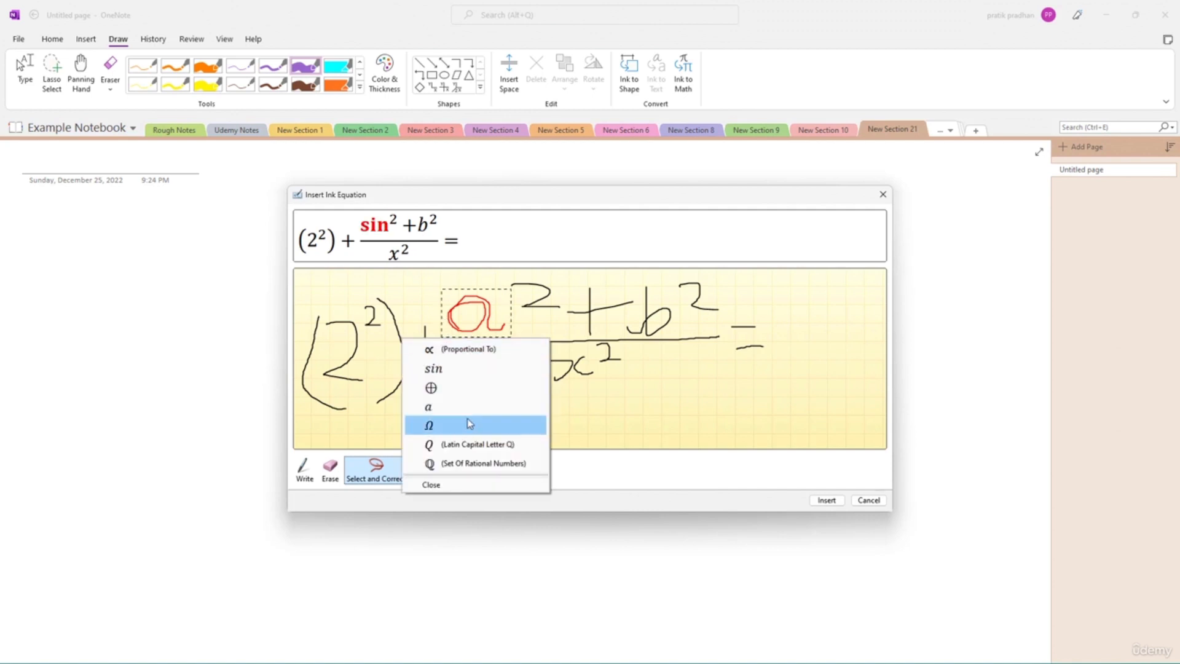
left_click(469, 406)
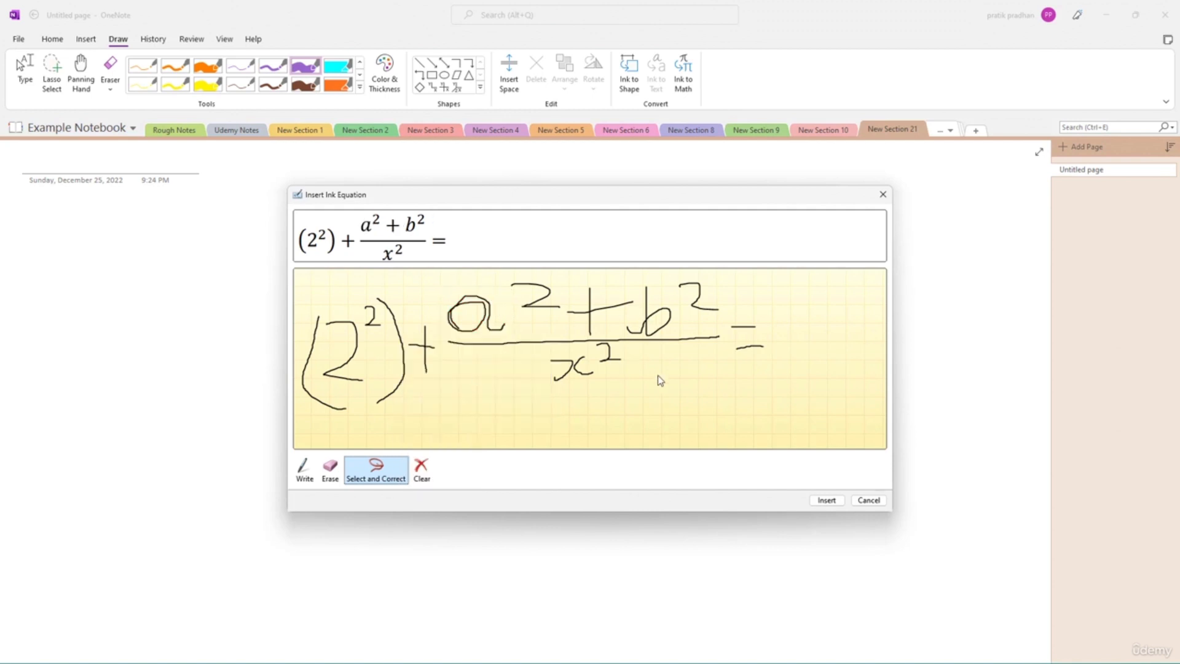
- Examine the correction alternatives for the equals sign and clear the whole ink equation
mouse_move(788, 373)
left_mouse_down()
mouse_move(714, 342)
mouse_move(760, 323)
left_mouse_up()
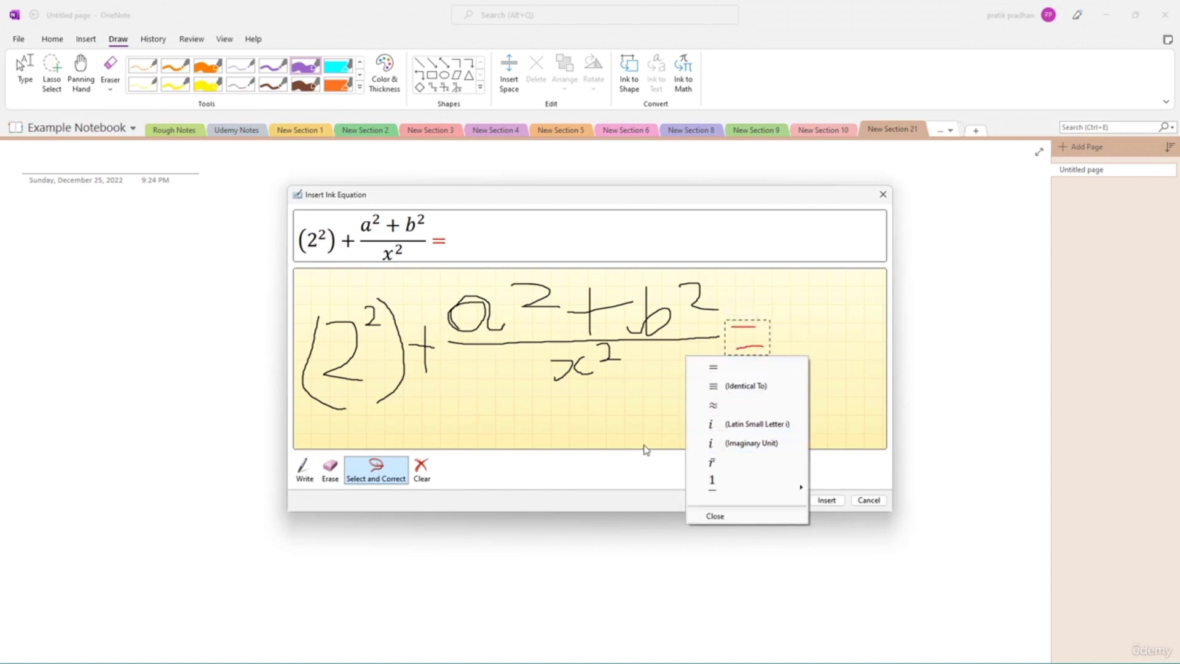
left_click(543, 455)
left_click(421, 469)
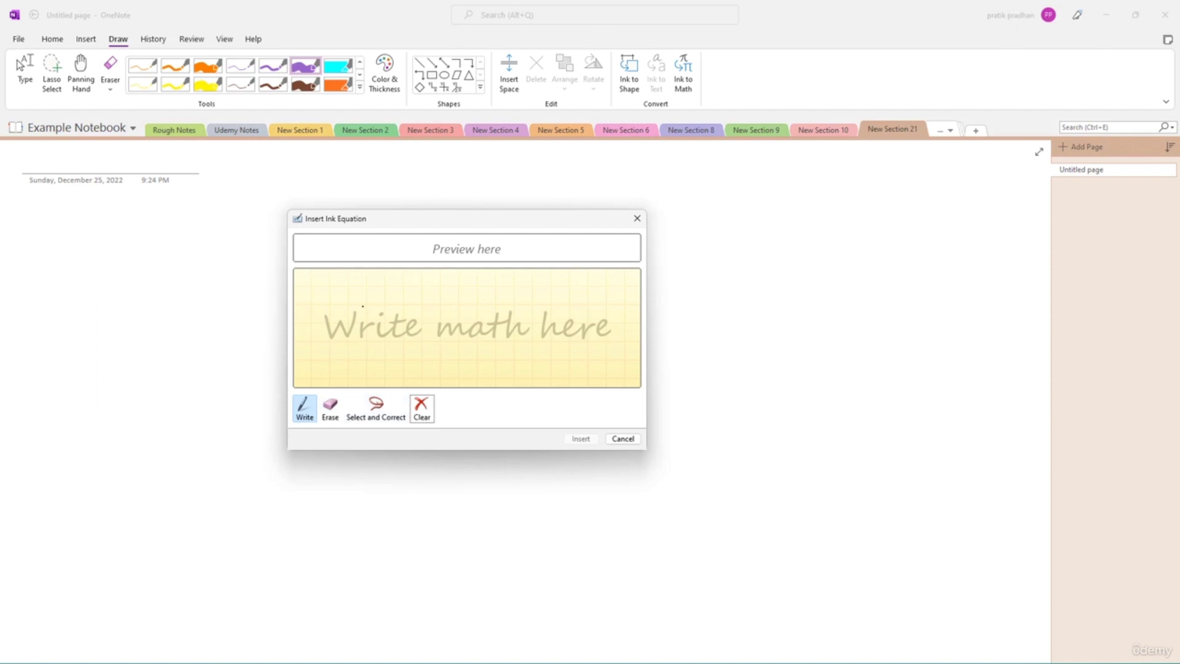
- Handwrite "2² + c" in the empty ink equation area
left_click_drag(308, 309, 388, 350)
mouse_move(373, 292)
left_mouse_down()
mouse_move(398, 306)
mouse_move(416, 350)
mouse_move(444, 327)
left_mouse_up()
mouse_move(501, 300)
left_mouse_down()
mouse_move(462, 332)
mouse_move(491, 336)
left_mouse_up()
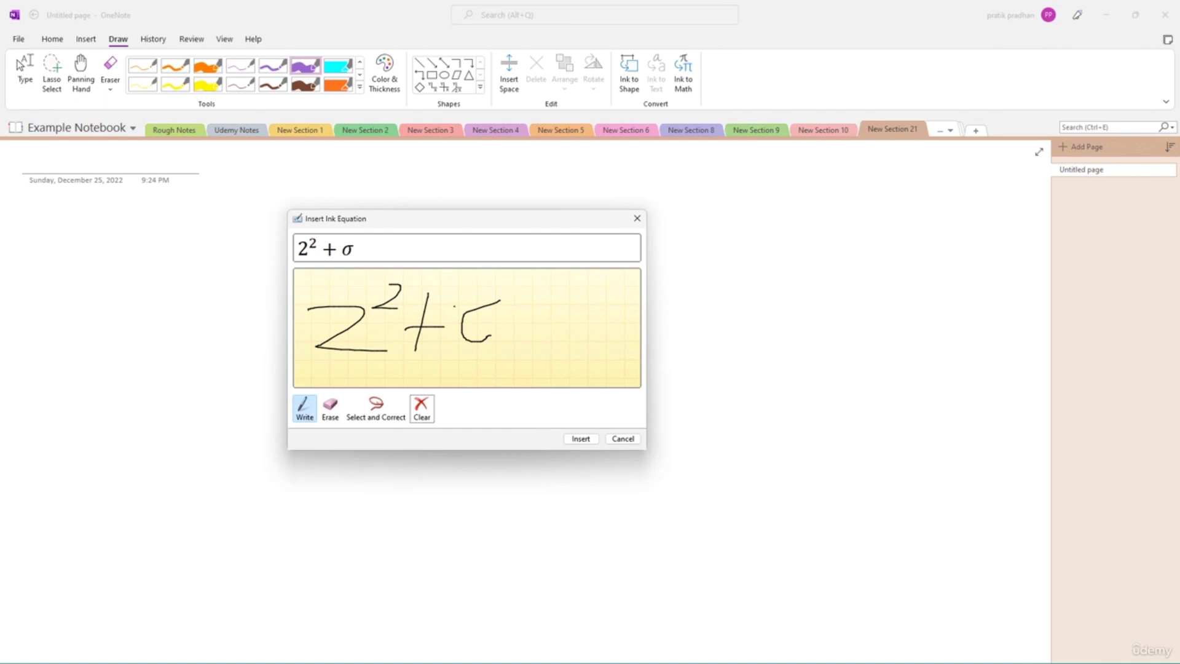
- Correct the symbol misread as σ to "c" and handwrite a superscript 2 after it
left_click(376, 408)
left_click(486, 307)
left_click(472, 378)
left_click(303, 407)
left_click_drag(512, 277, 536, 306)
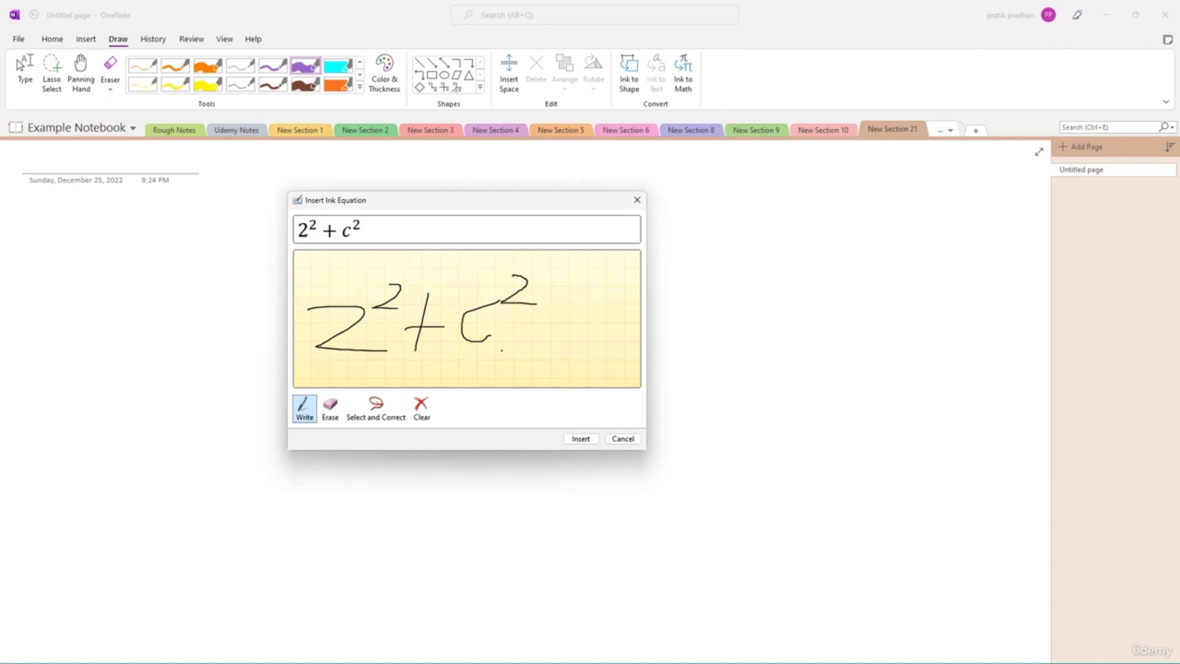
- Handwrite "+ 1", a fraction bar under the whole expression and a denominator of 2, and insert the equation on the page
left_click_drag(552, 302, 551, 348)
left_click_drag(525, 327, 608, 326)
left_click_drag(315, 373, 643, 367)
mouse_move(646, 287)
left_mouse_down()
mouse_move(647, 332)
mouse_move(684, 344)
left_mouse_up()
left_click_drag(442, 397, 504, 427)
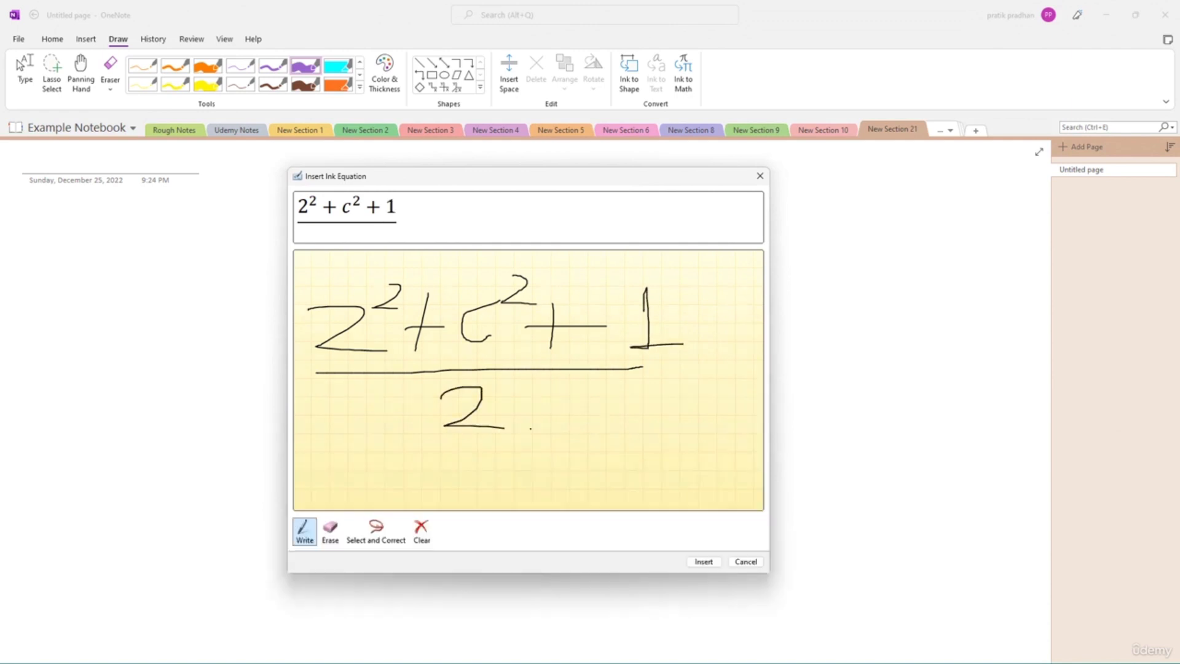
left_click(702, 561)
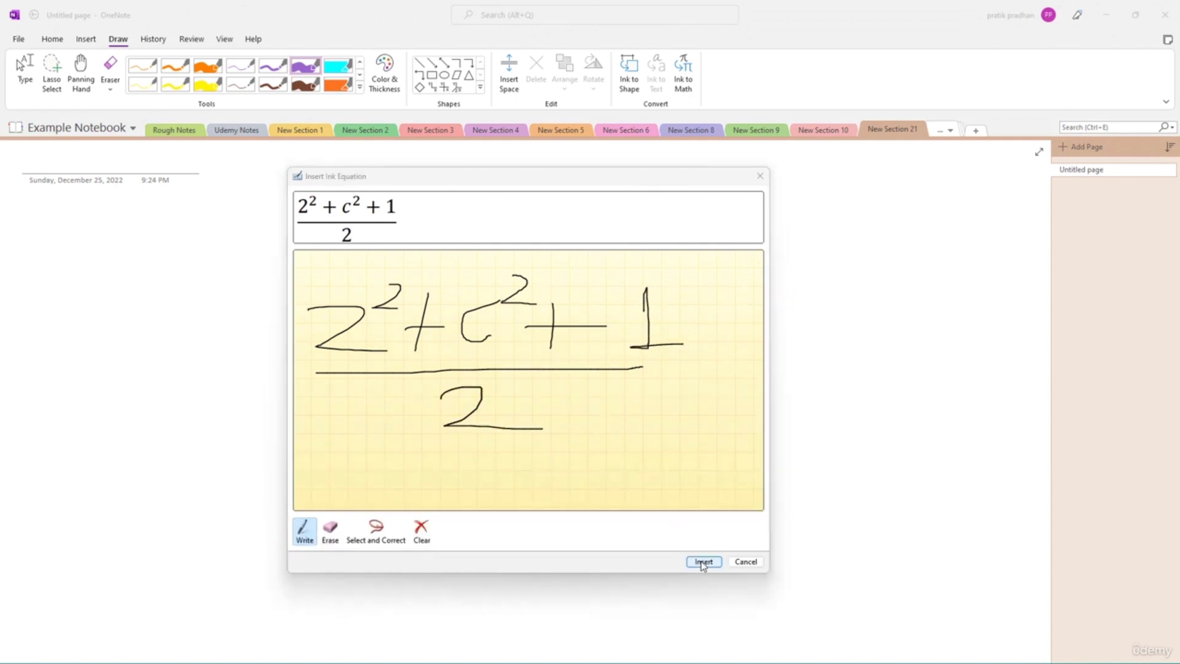
- Select the inserted fraction equation and cut it out of the page title
left_click_drag(140, 179, 19, 167)
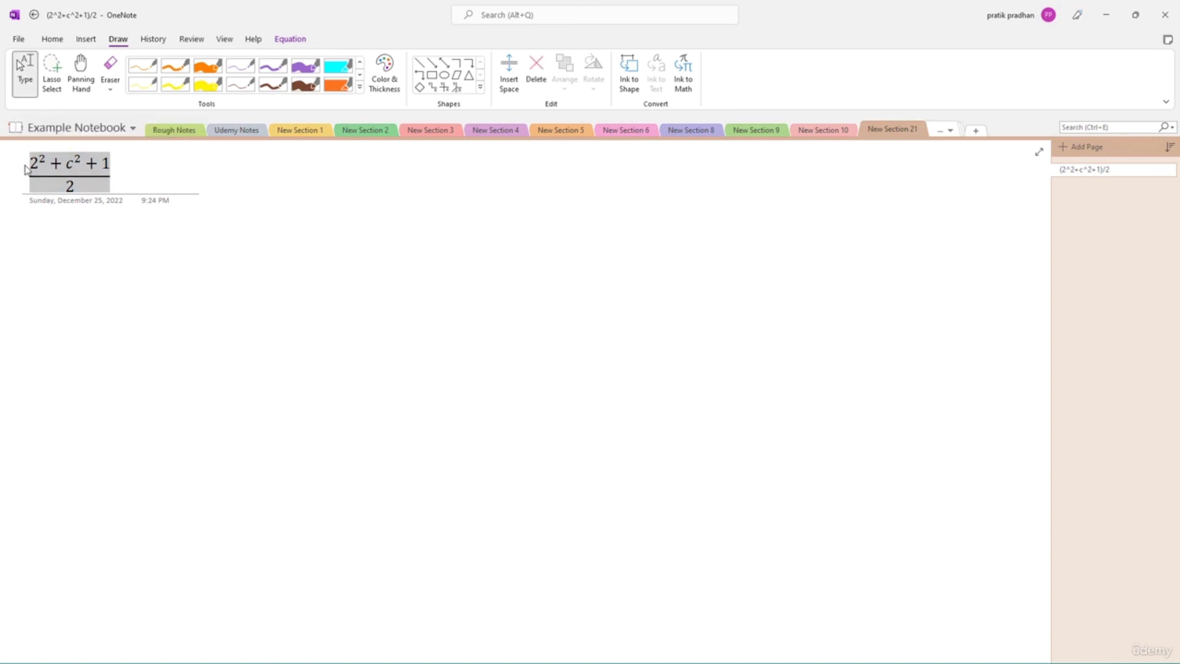
left_click(154, 182)
left_click_drag(139, 179, 14, 178)
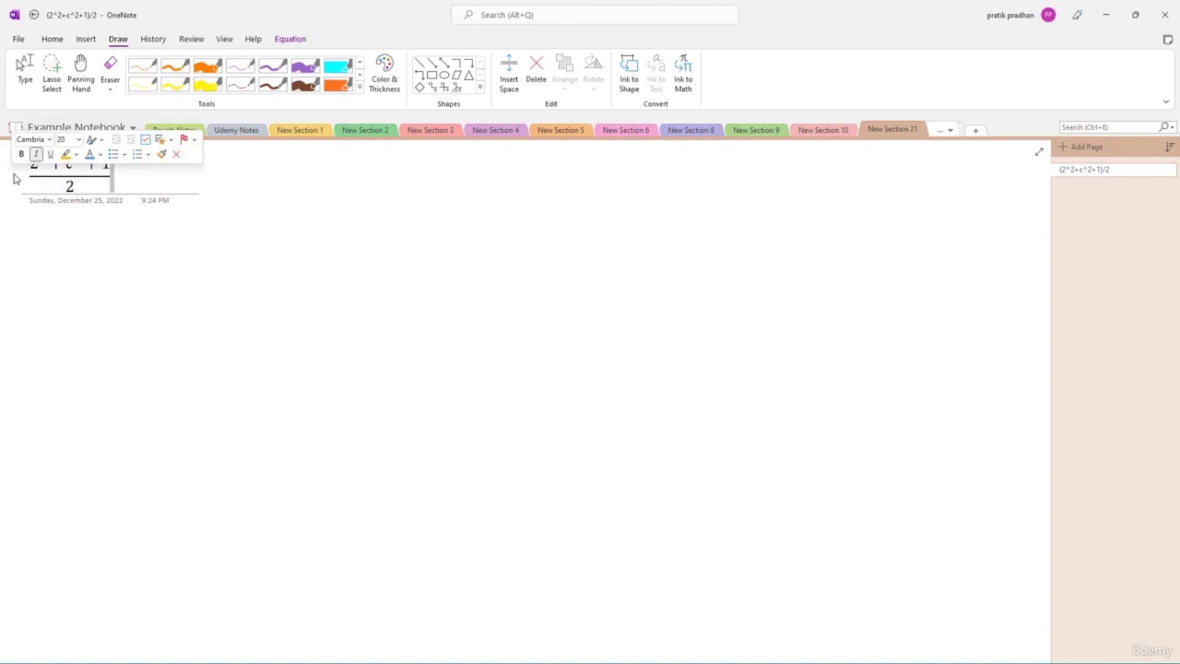
right_click(78, 180)
left_click(116, 188)
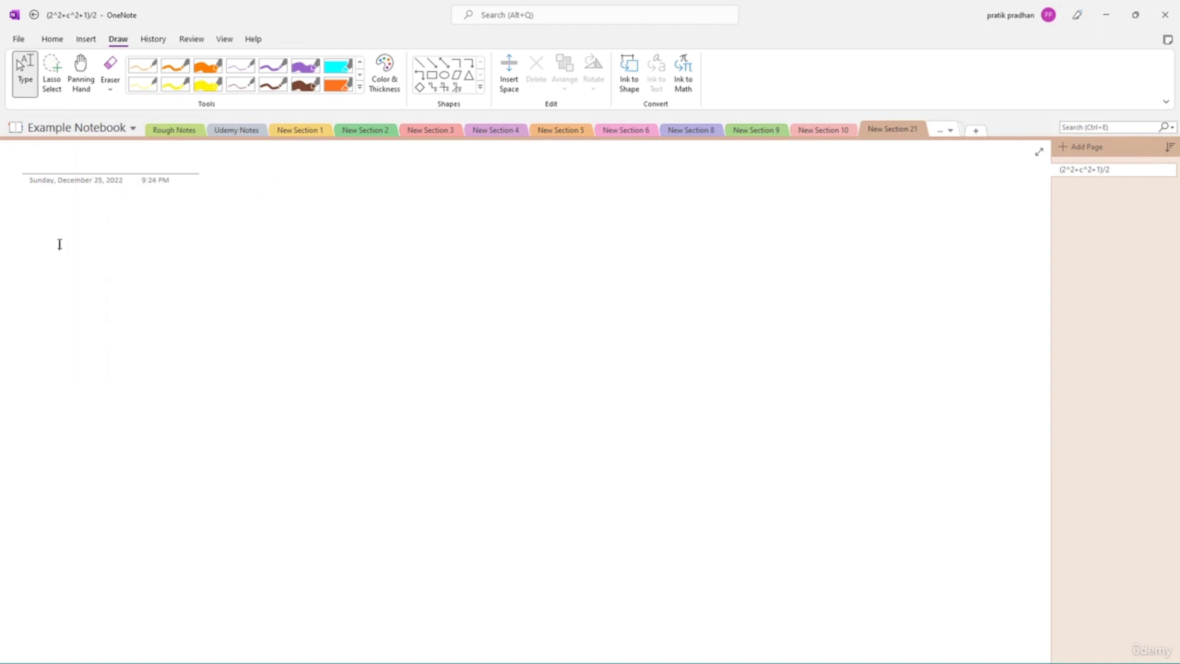
- Try to paste the cut equation into the page body below the date line
right_click(102, 244)
left_click(168, 309)
left_click(257, 303)
key("ctrl+z")
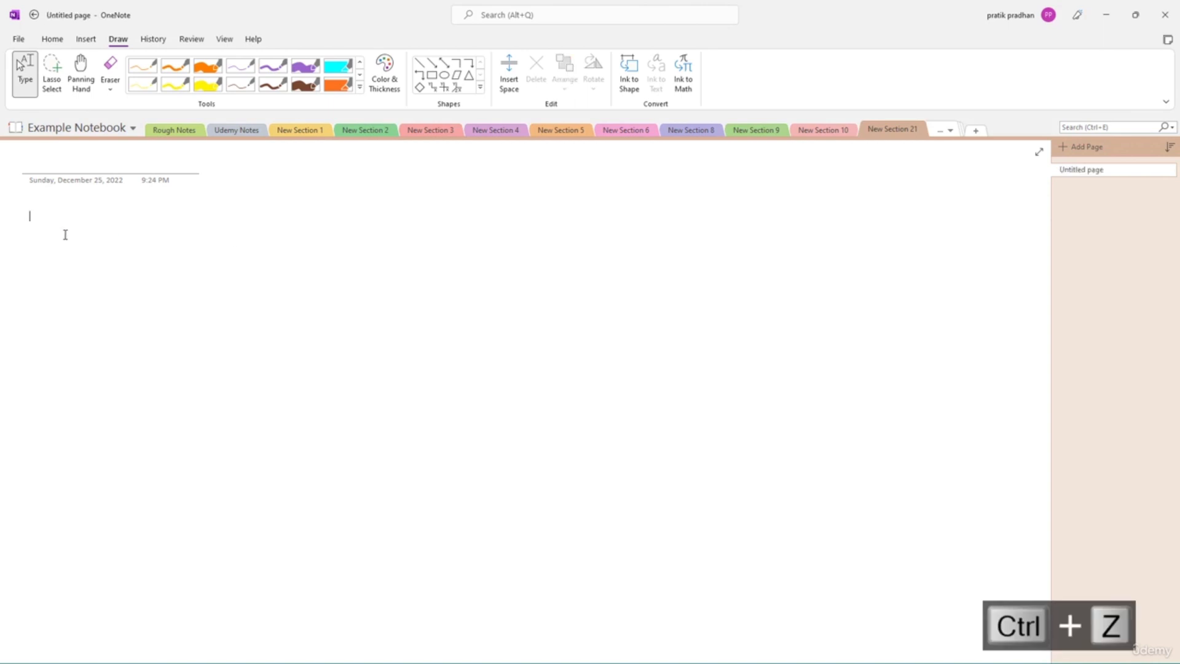
key("ctrl+v")
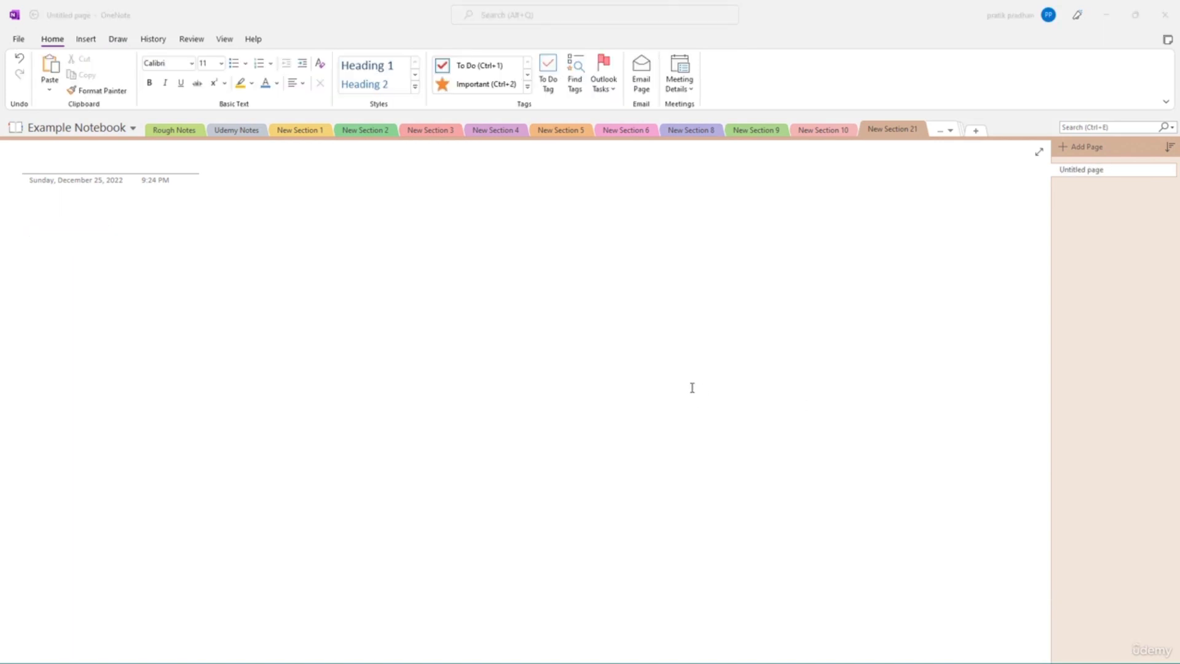
- Insert a new blank equation and move its container to the page's left margin below the date
left_click(86, 39)
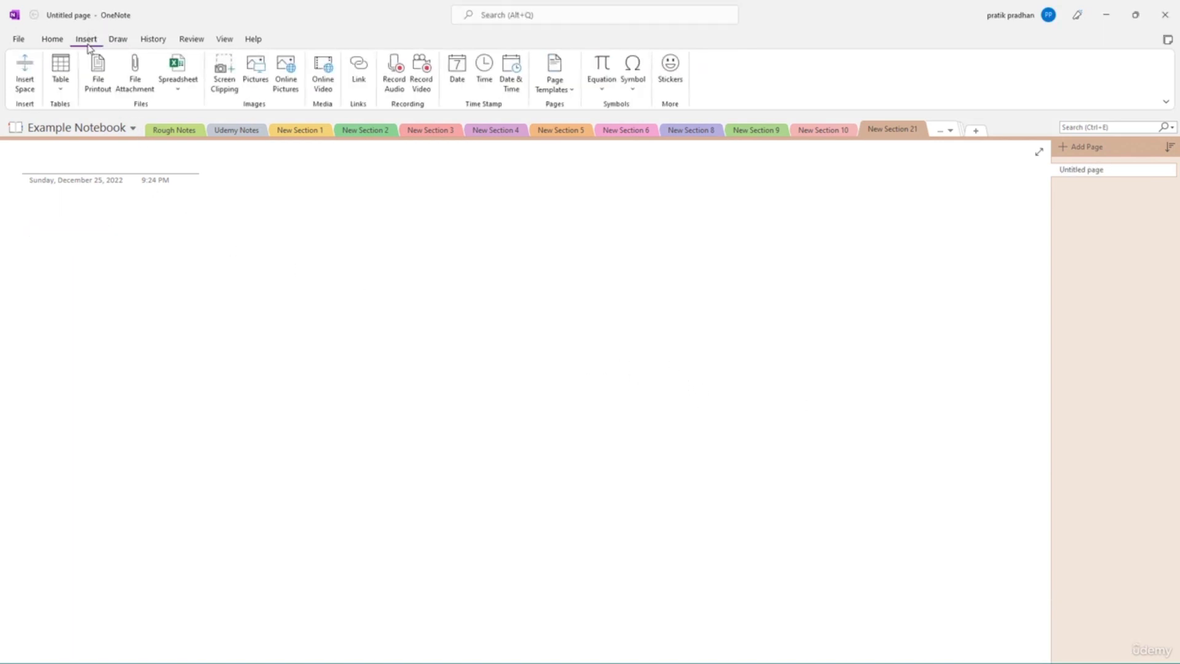
left_click(602, 93)
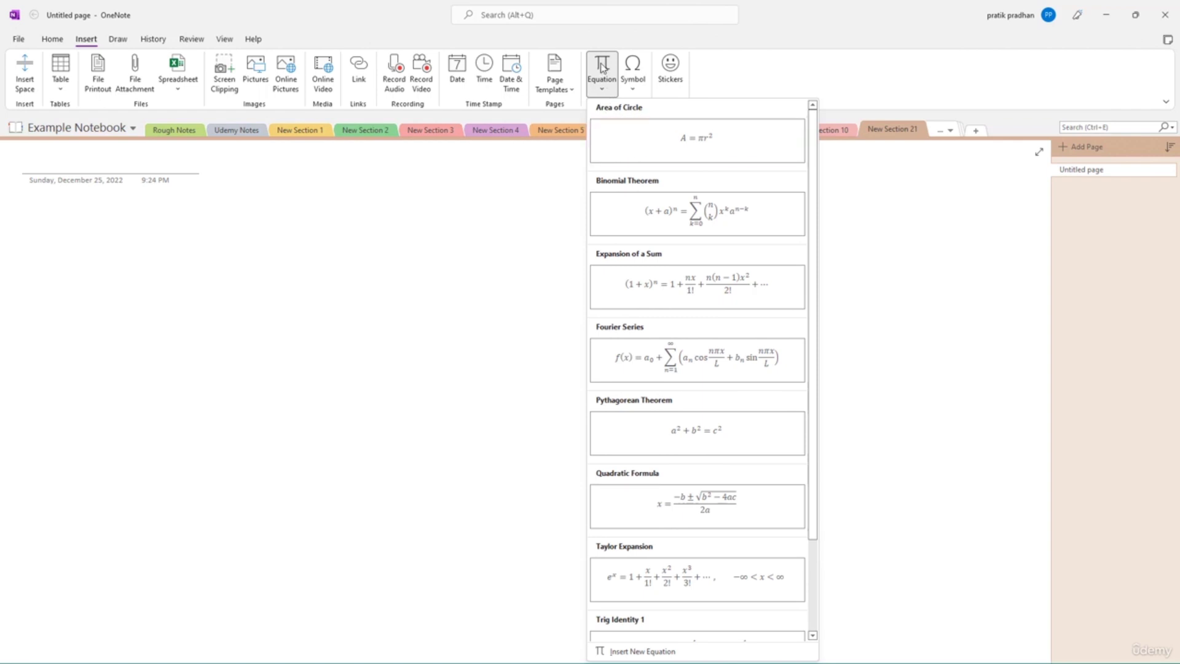
left_click(602, 68)
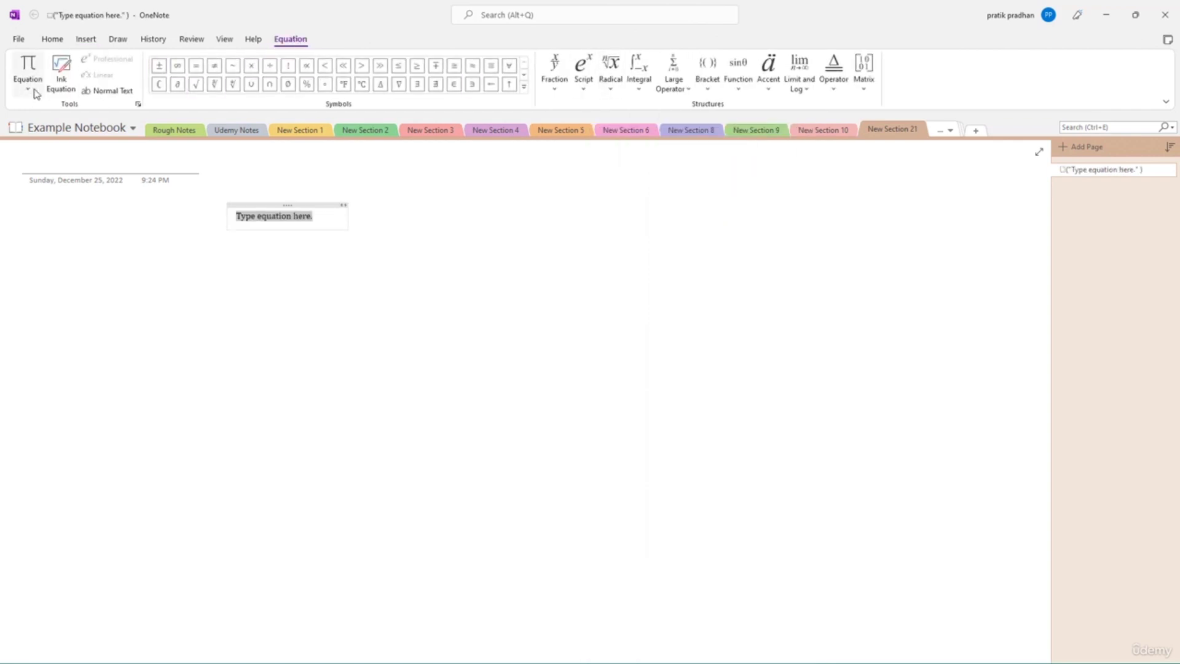
left_click(268, 209)
left_click_drag(268, 212, 79, 228)
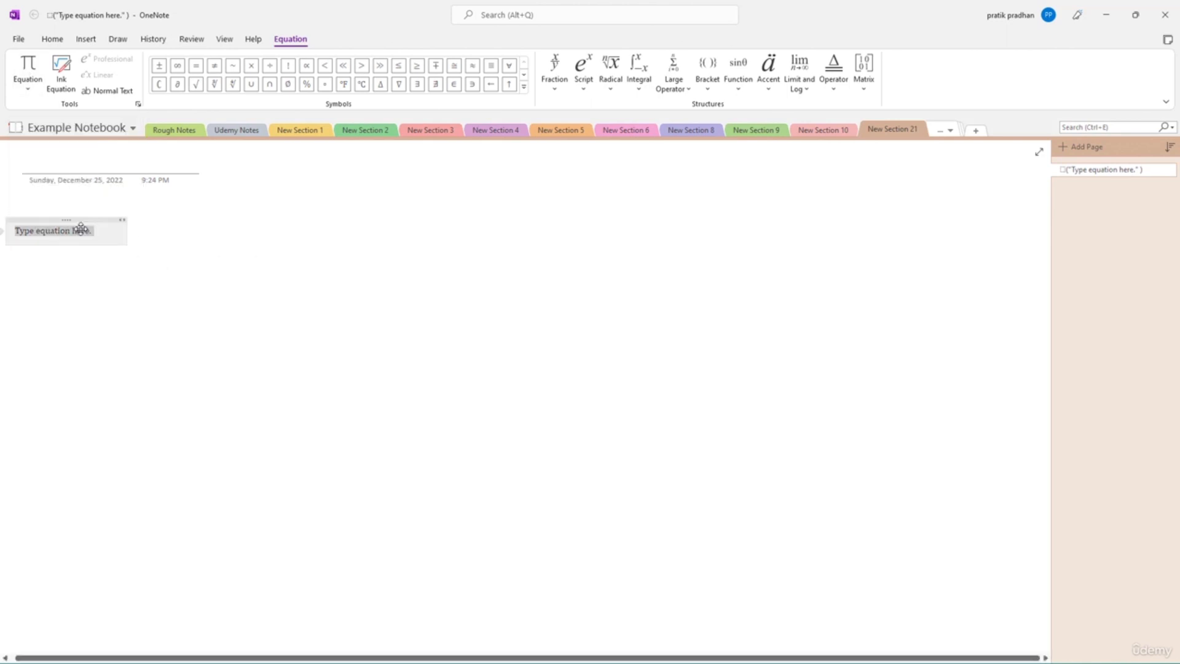
- Try to type "abc" in the new equation container, and undo the entry
left_click(81, 231)
type("abc")
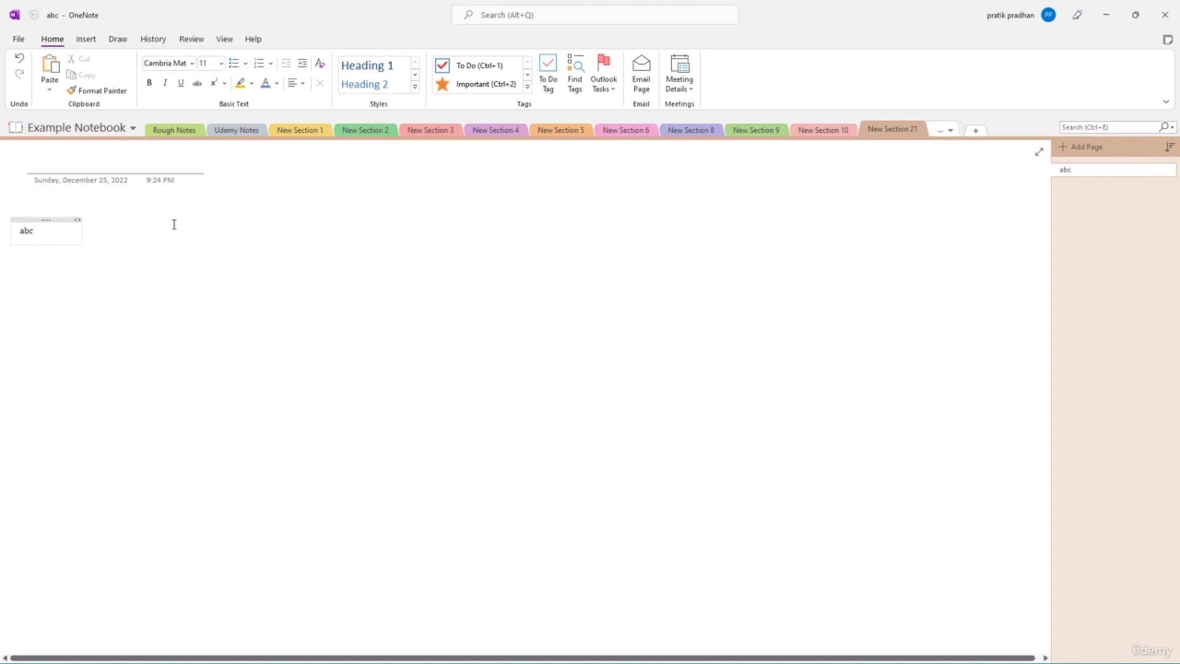
key("ctrl+z")
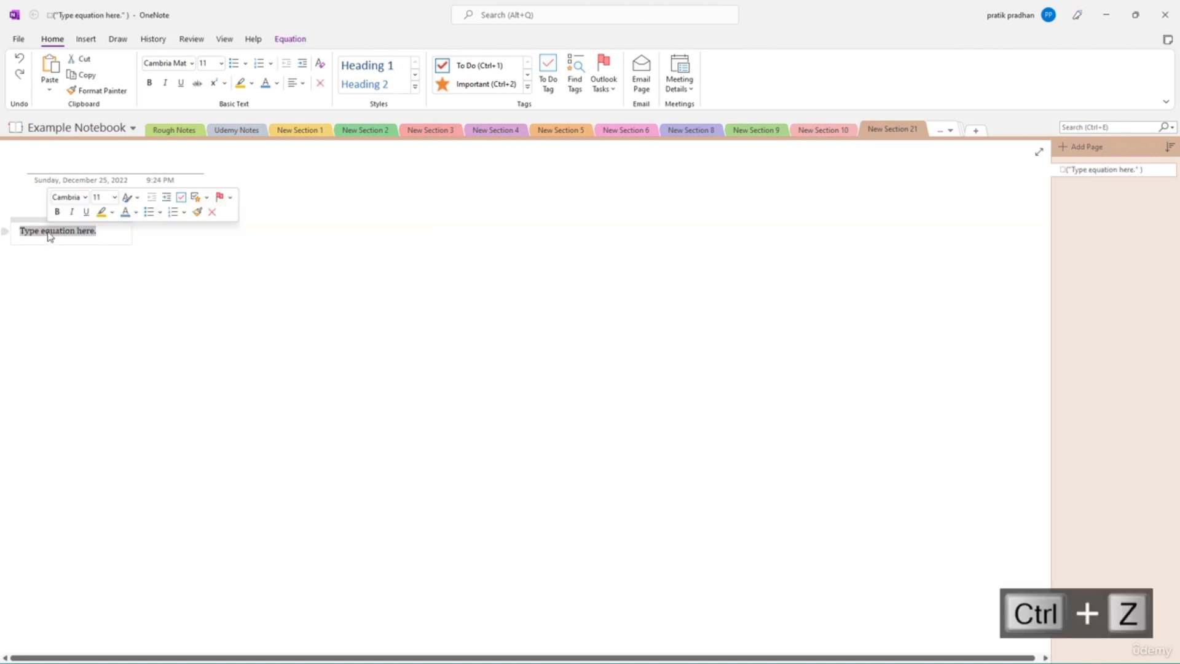
- Replace the equation placeholder with "dab" and bring up the equation editing tools
left_click(106, 234)
key("BackSpace")
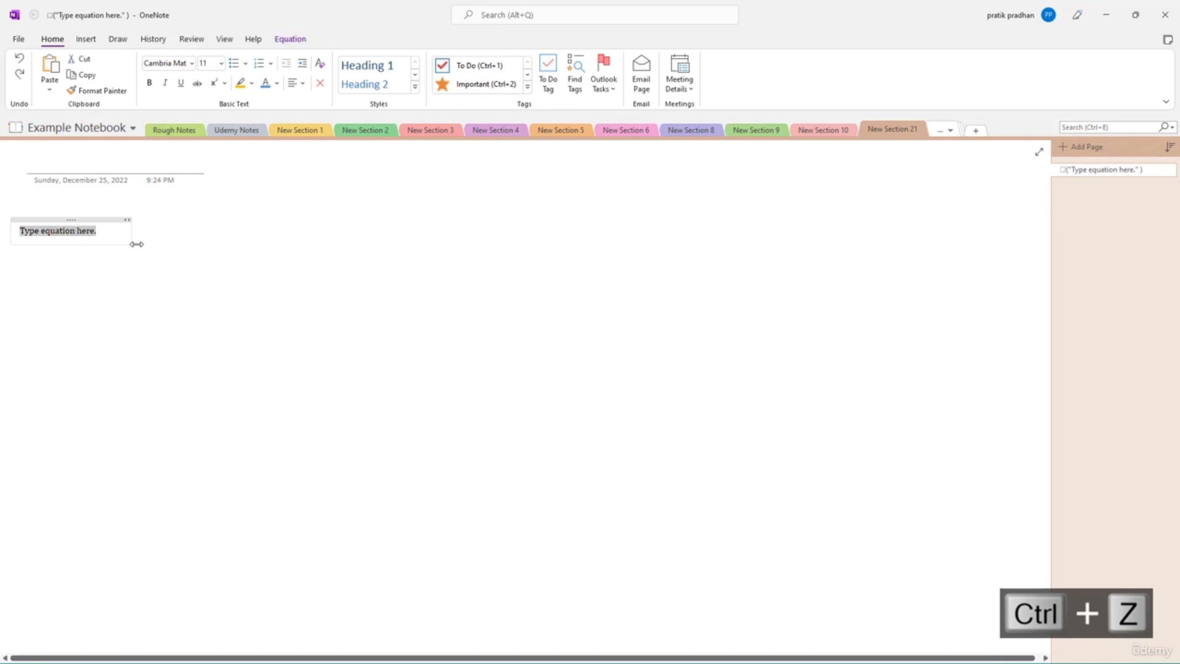
type("dab")
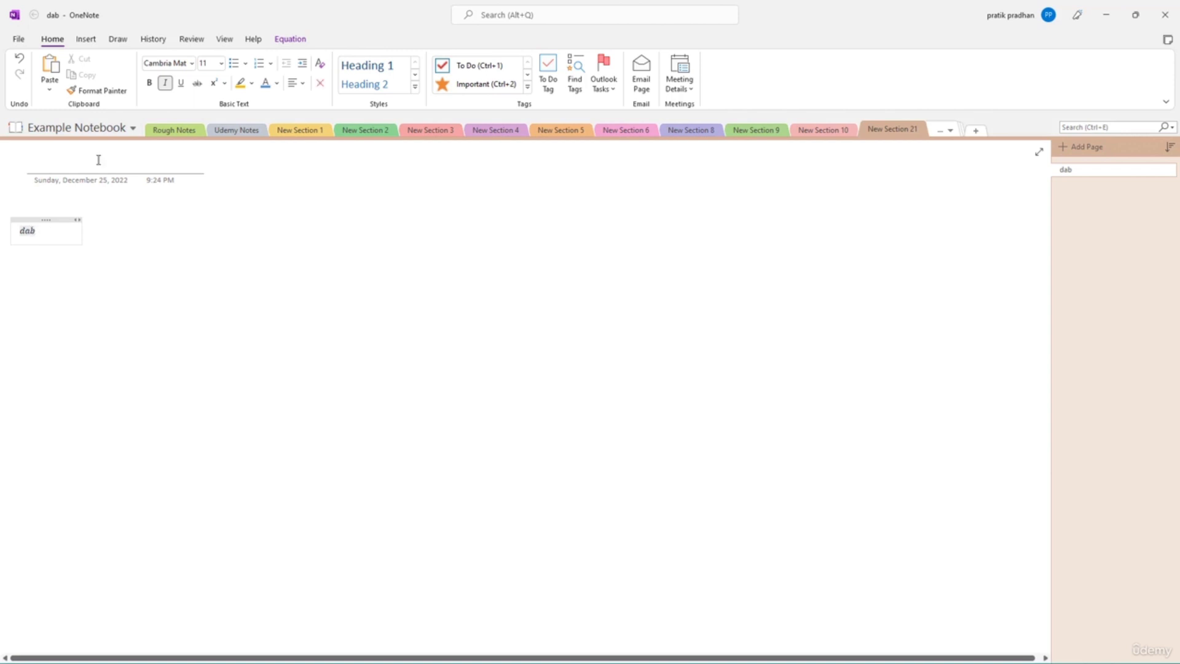
left_click(289, 38)
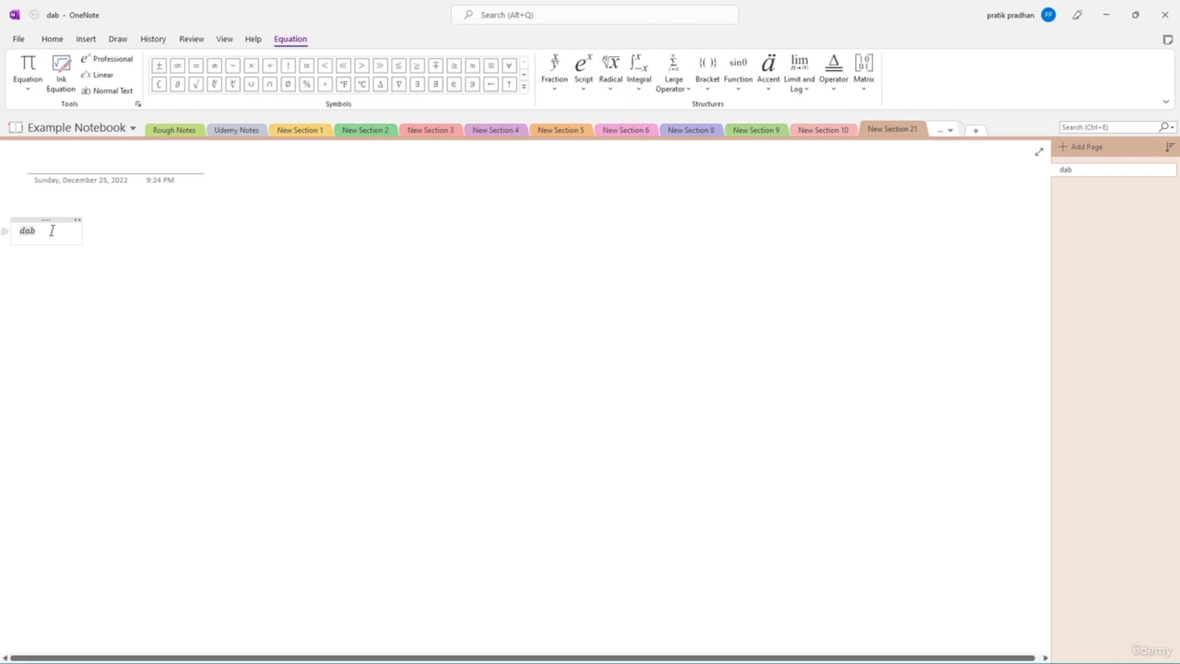
- Insert the built-in binomial theorem equation after "dab" and change its summation's upper limit to x
left_click(28, 89)
left_click(160, 221)
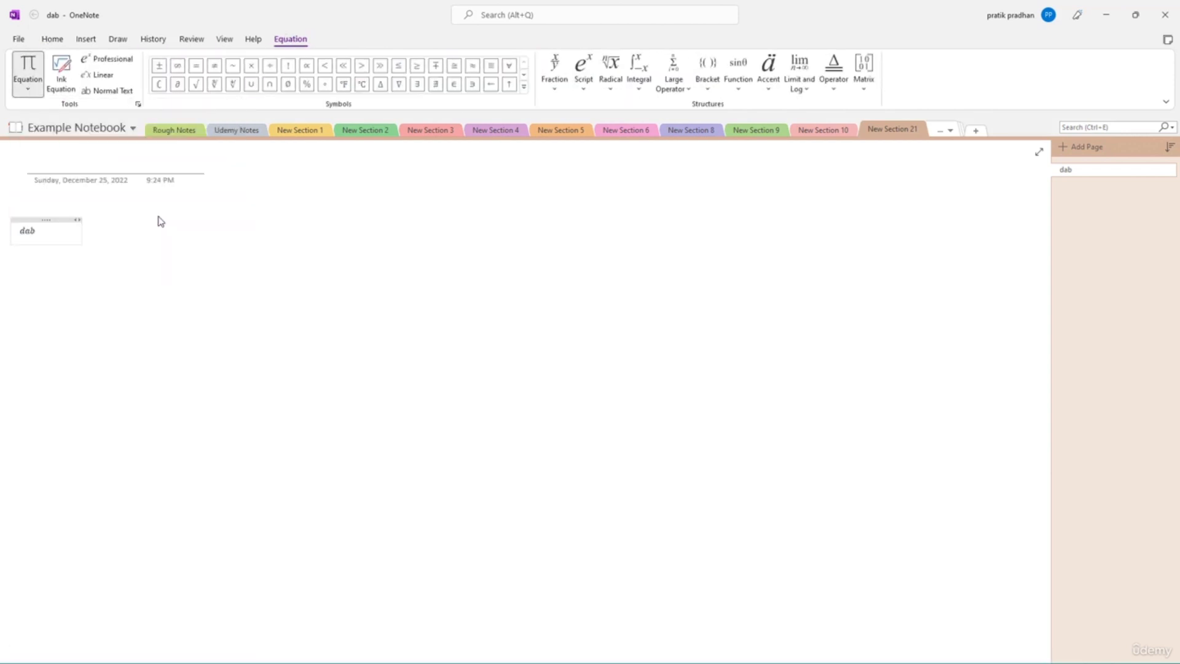
left_click(121, 239)
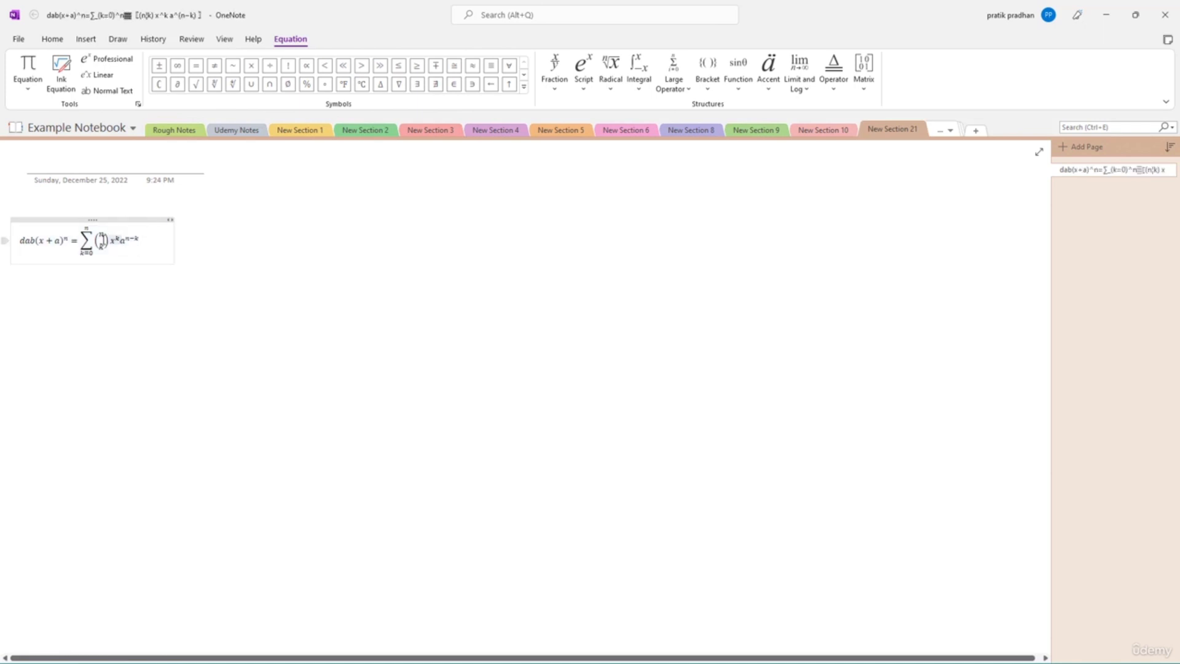
left_click_drag(82, 227, 113, 239)
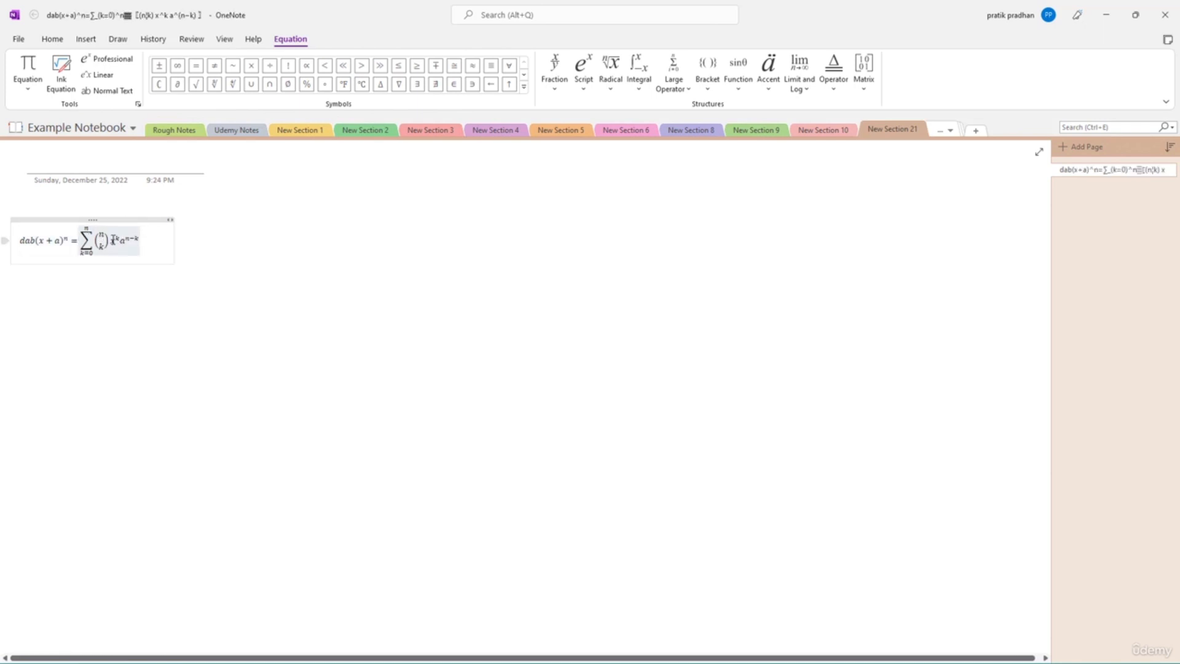
type("x")
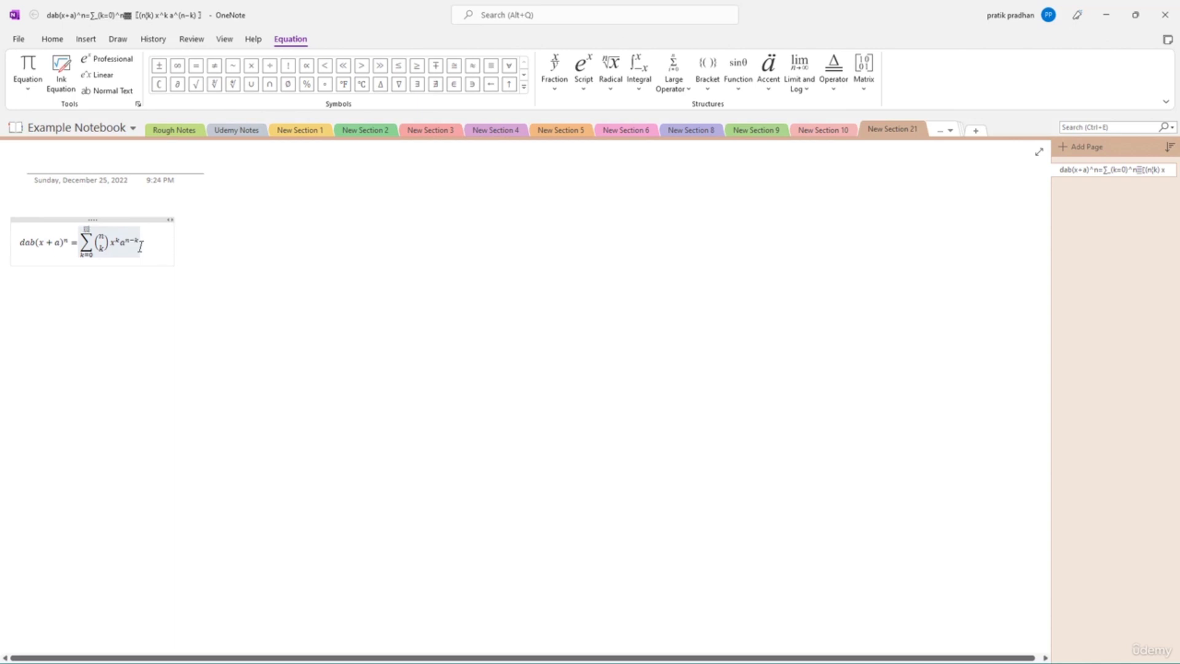
- Delete the whole equation, insert a new blank one and enter a = b in it
mouse_move(141, 250)
left_mouse_down()
mouse_move(6, 241)
mouse_move(21, 243)
left_mouse_up()
key("Delete")
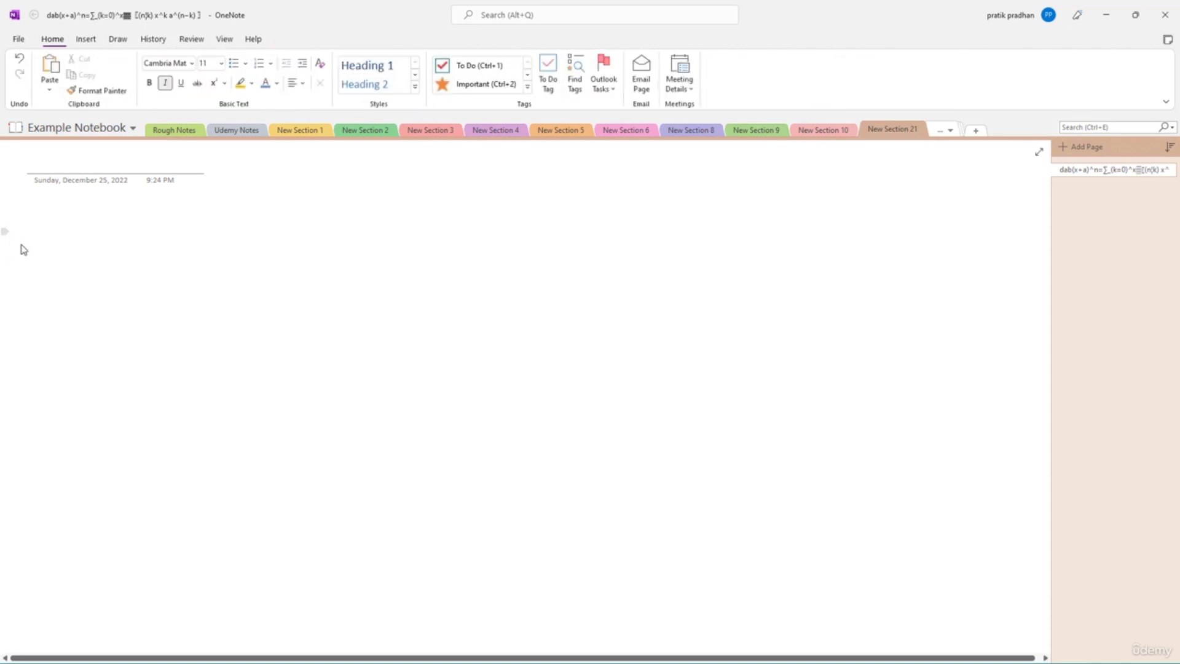
left_click(94, 43)
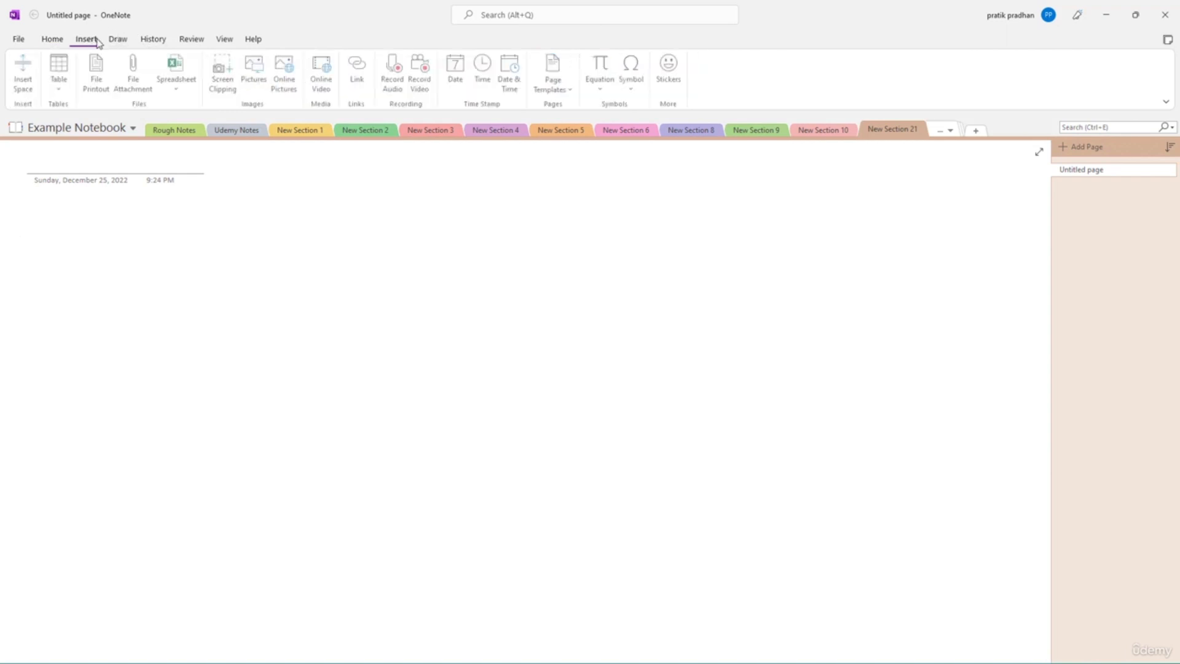
left_click(601, 68)
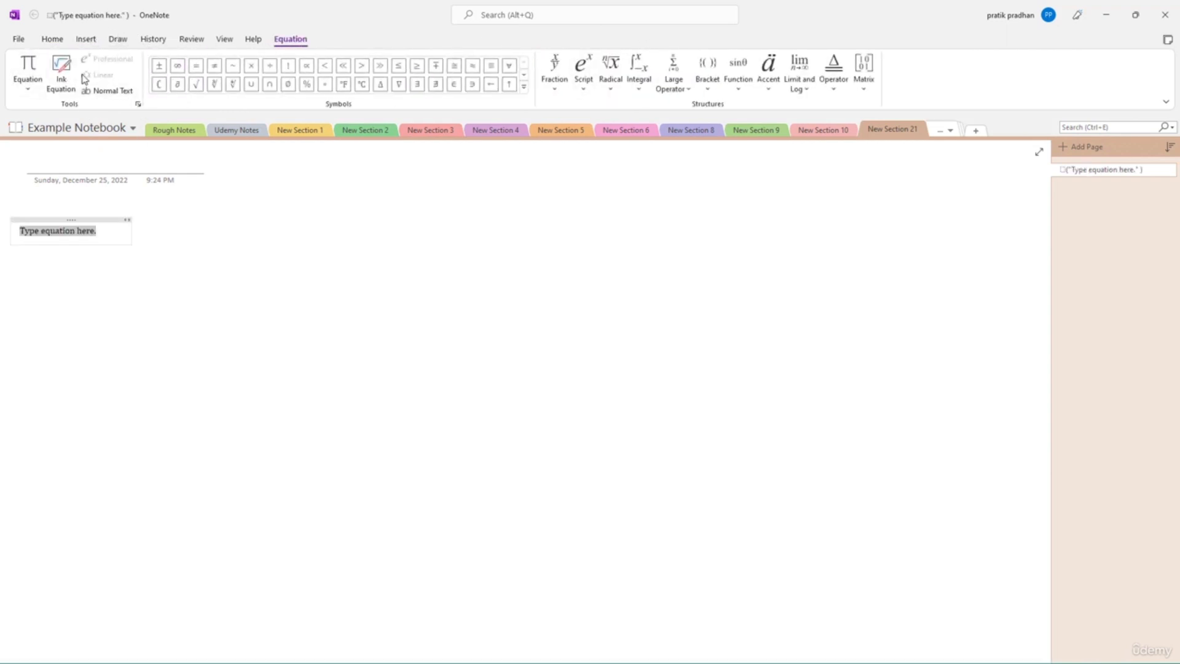
left_click(198, 73)
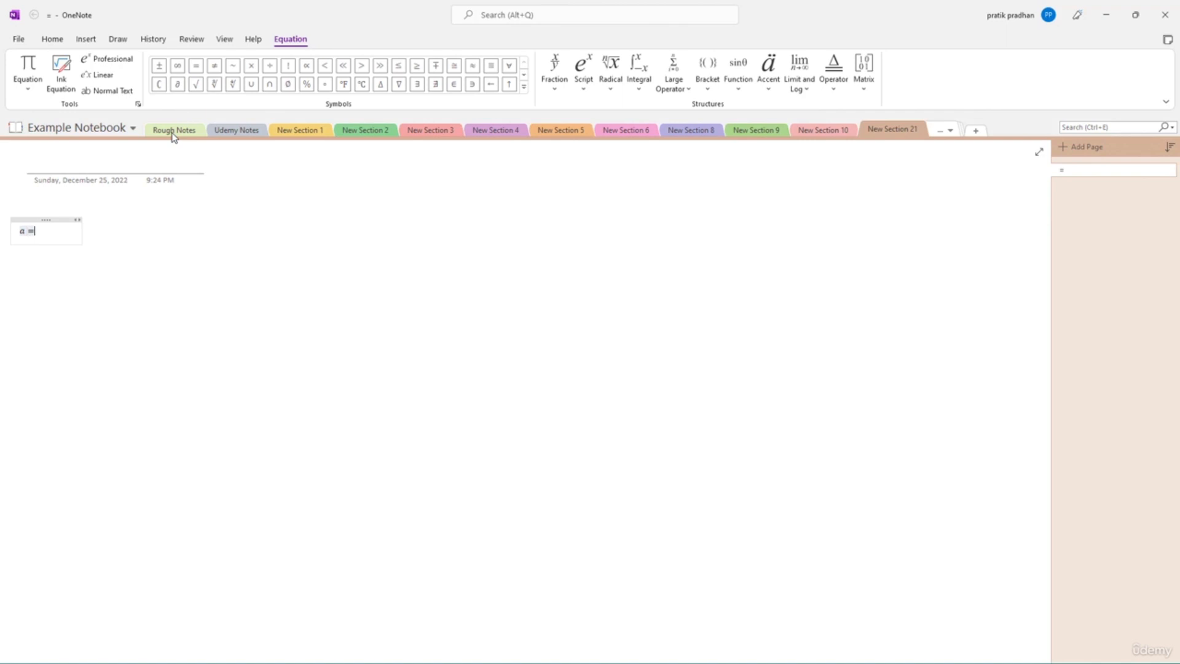
type("b")
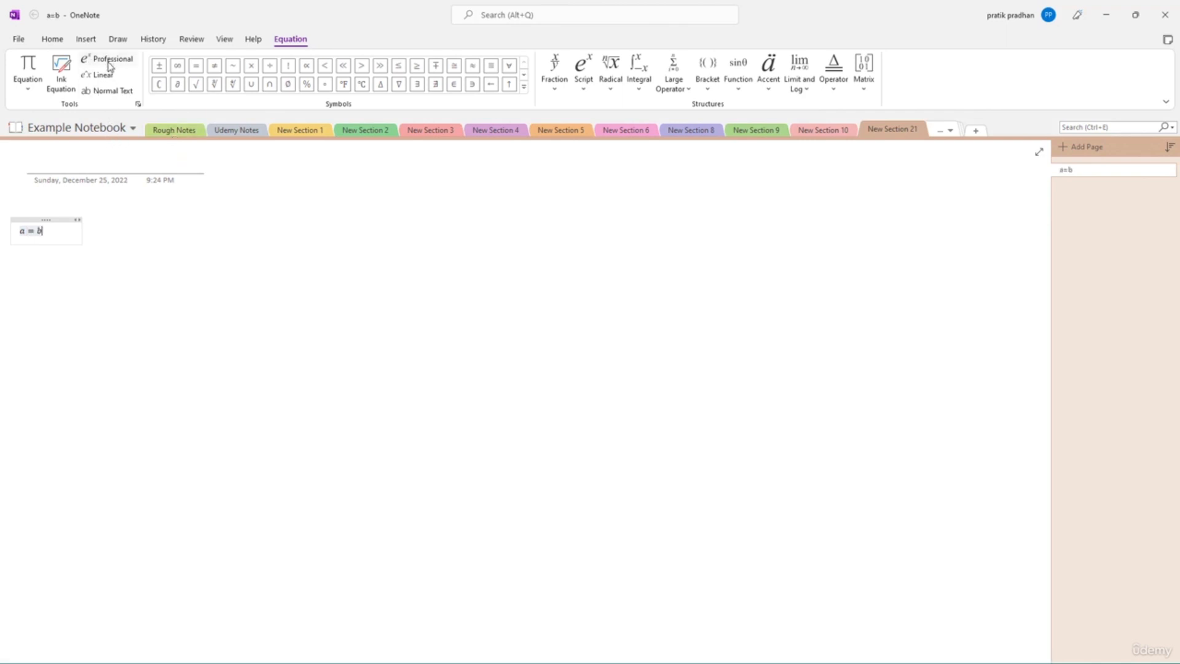
- Set the whole a = b equation to Normal Text, and open and close the ink equation window
key("ctrl+a")
left_click(108, 95)
left_click(114, 91)
left_click(113, 91)
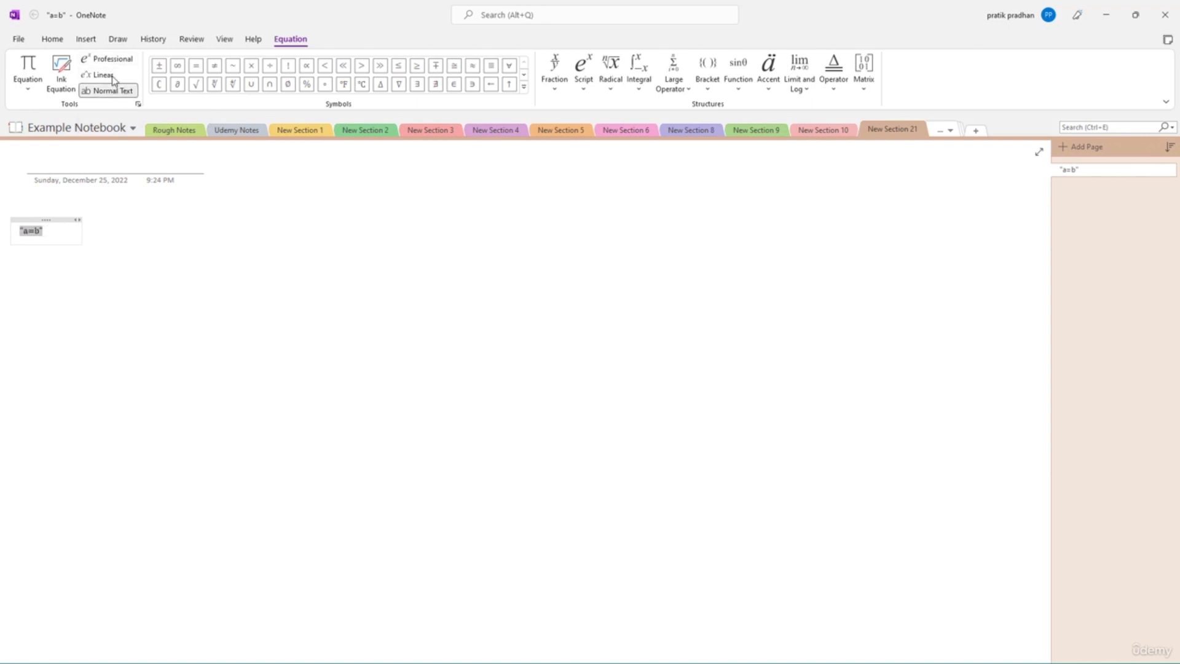
left_click(65, 78)
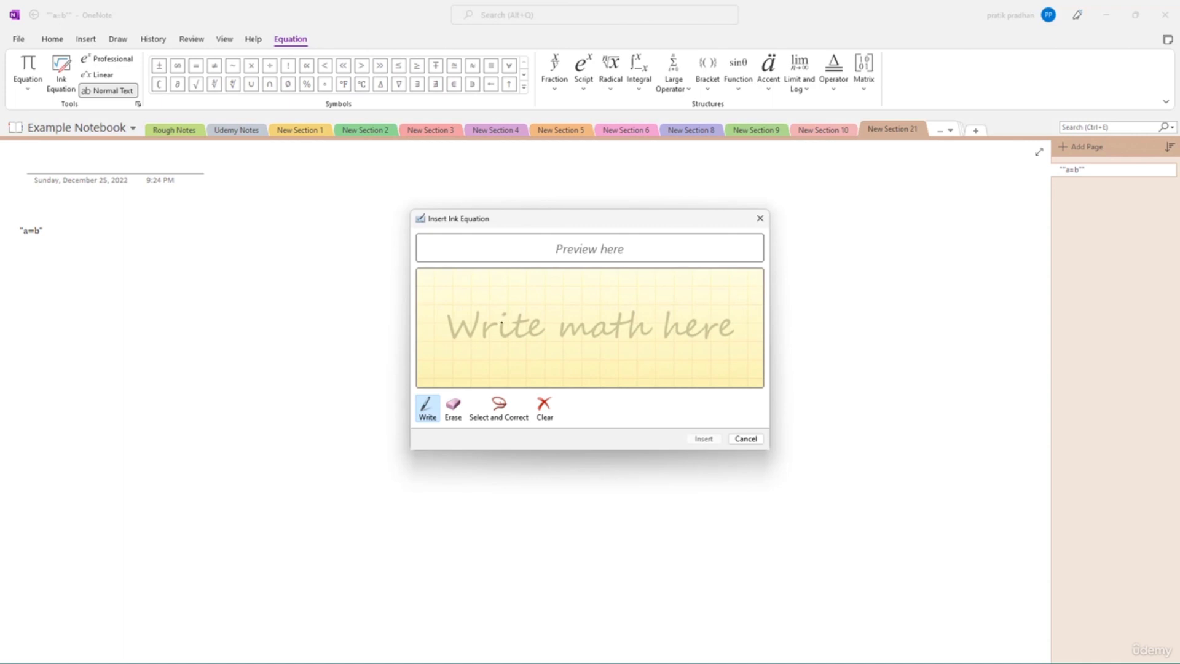
left_click(761, 218)
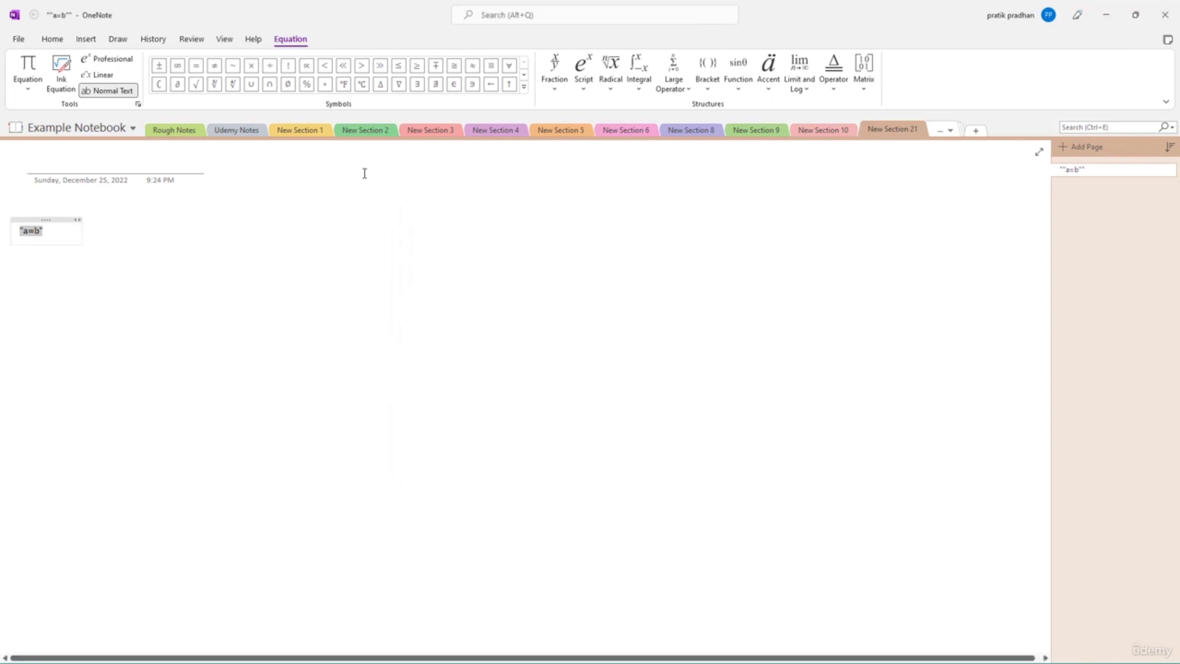
- Replace the selected equation text with the symbols =, ~, ∩, °F and ∋
left_click(197, 66)
left_click(233, 65)
left_click(270, 84)
left_click(344, 84)
left_click(474, 83)
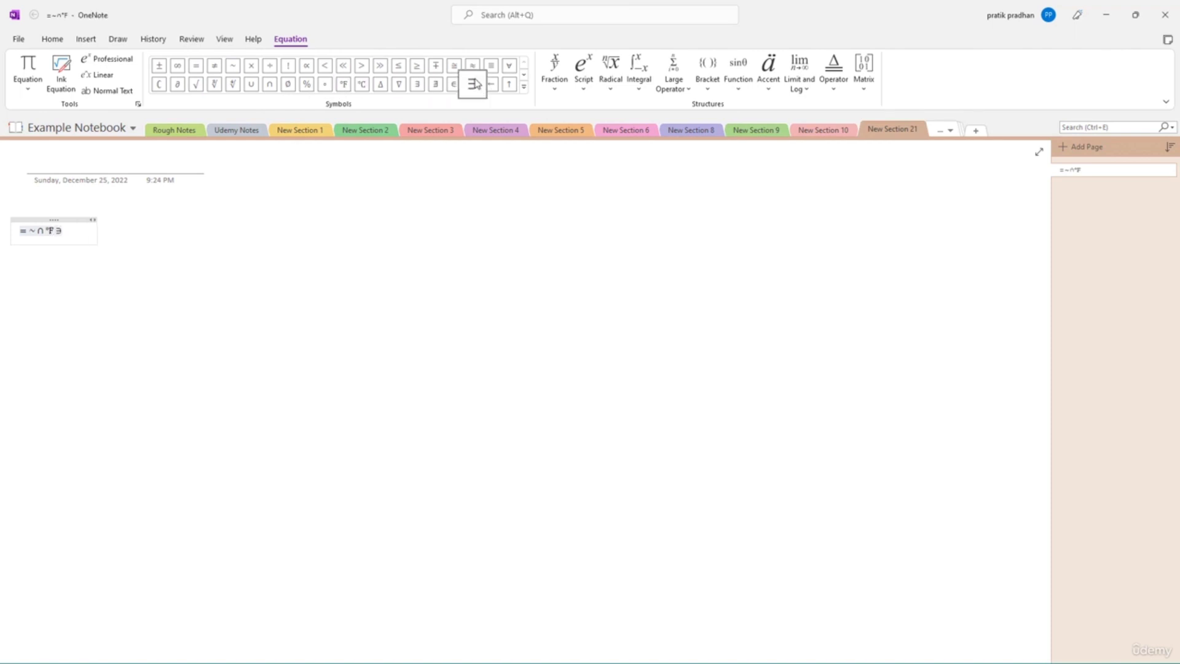
- Append a skewed fraction a/b to the symbols and add a superscript structure a² in its denominator
left_click(555, 69)
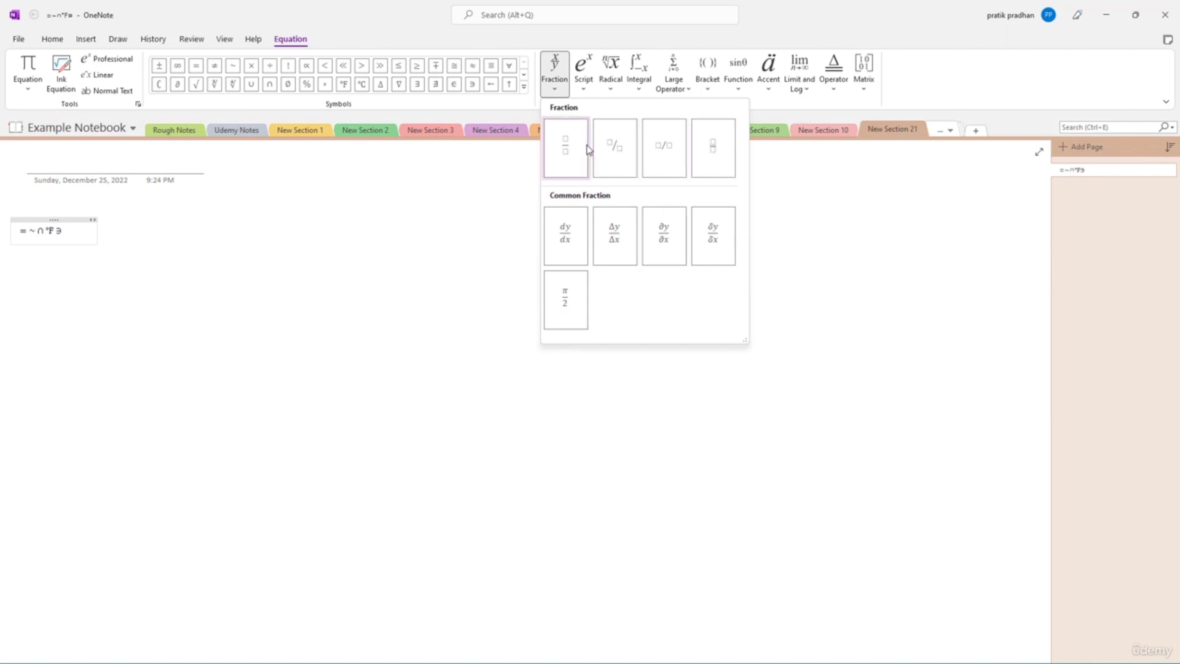
left_click(612, 149)
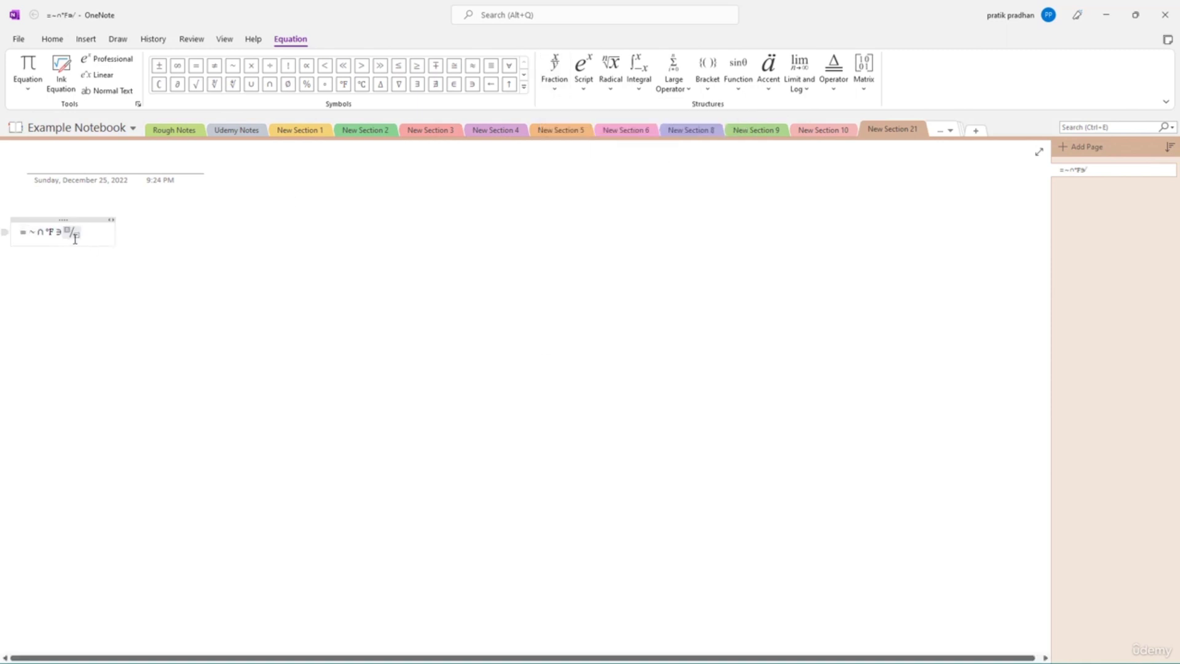
type("a")
left_click(583, 73)
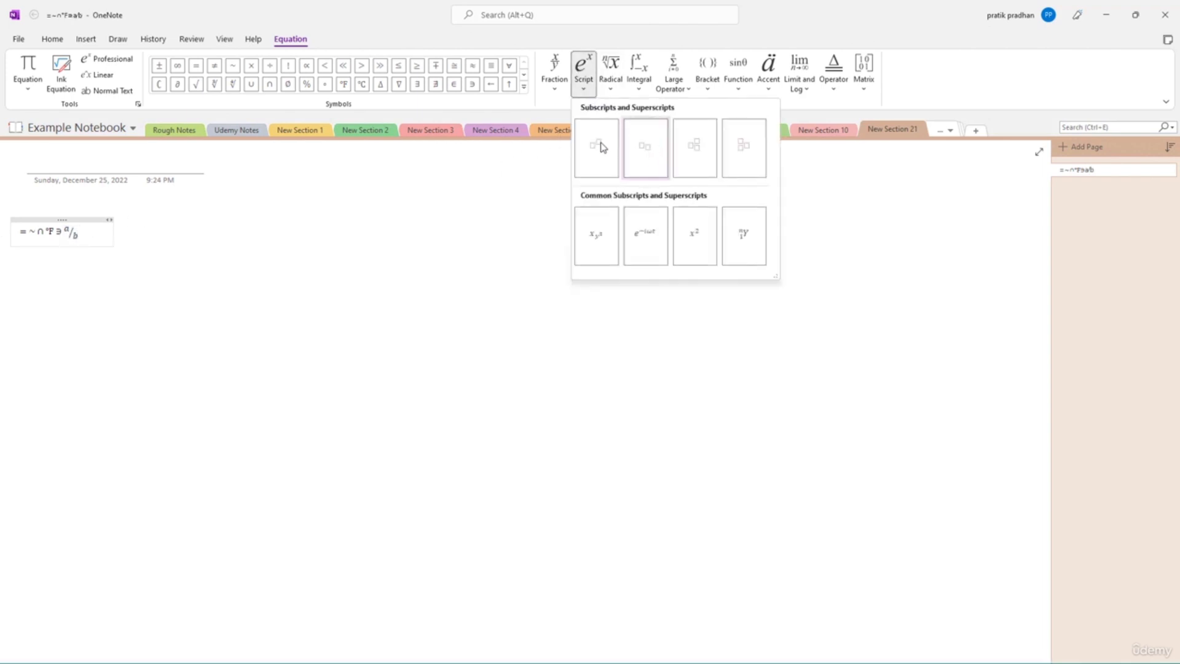
left_click(598, 160)
type("a2")
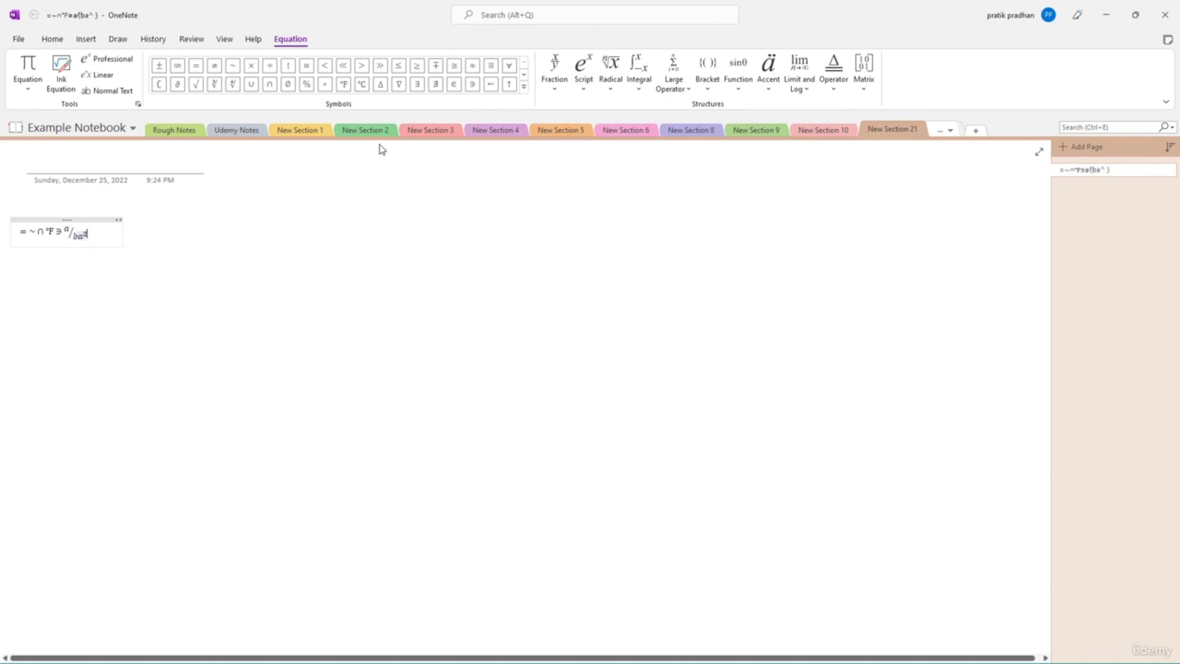
- Add a radical with degree 2 and d under the root, followed by a summation structure inside it
left_click(607, 69)
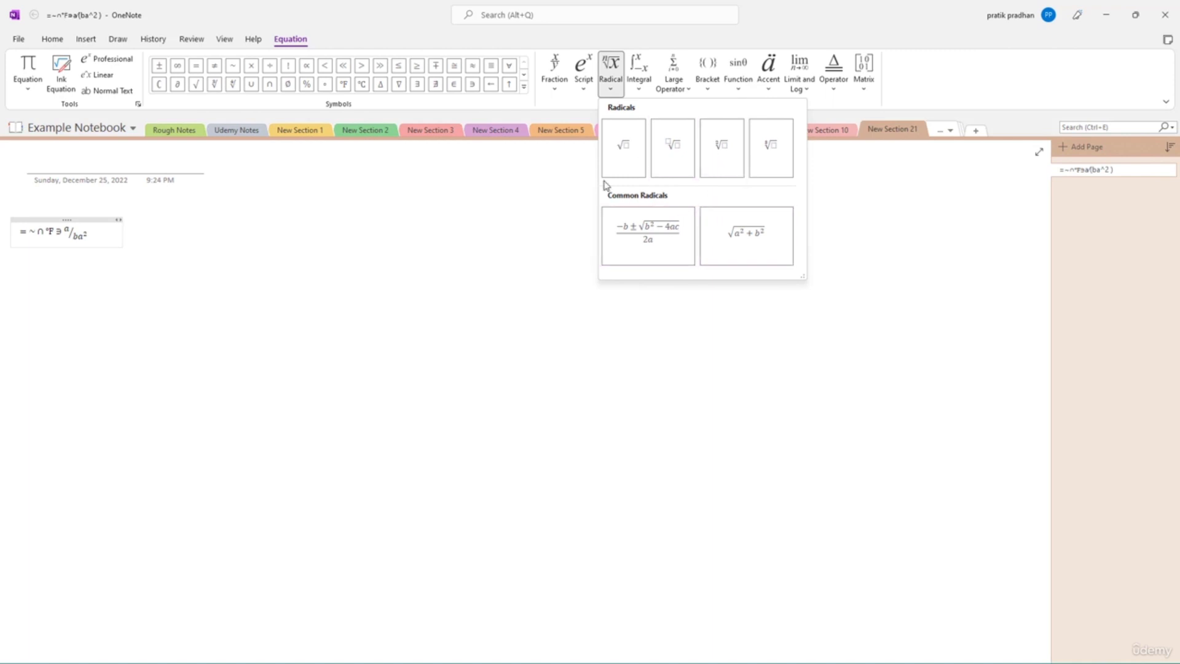
left_click(677, 158)
type("2&")
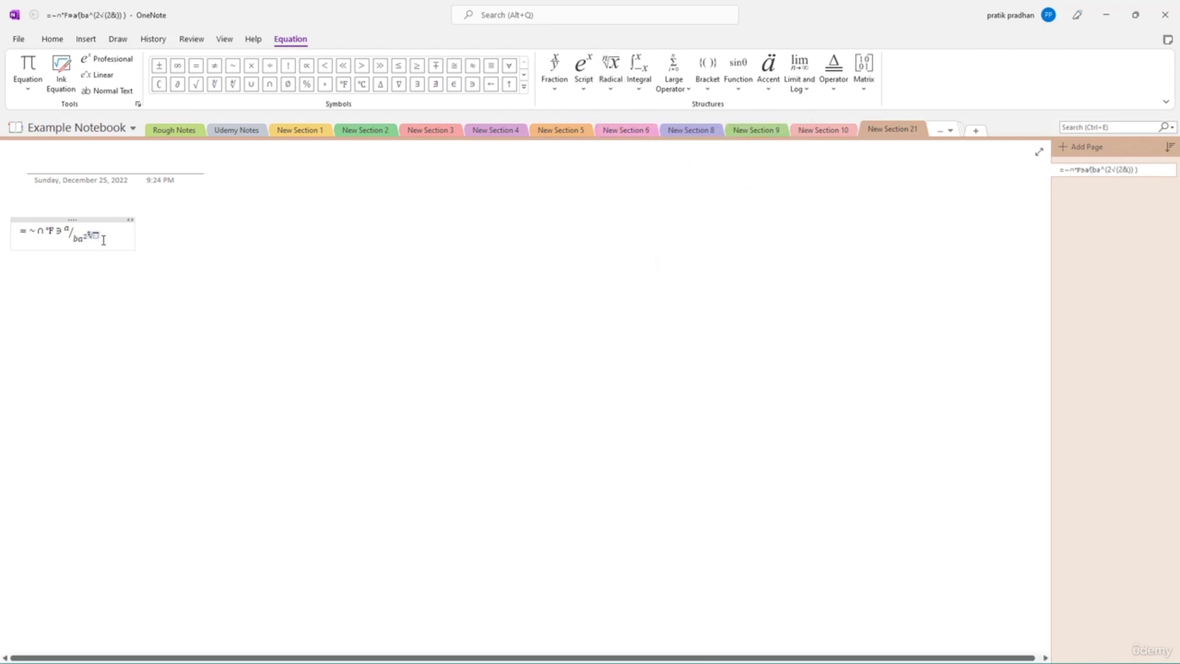
type("d")
left_click(681, 85)
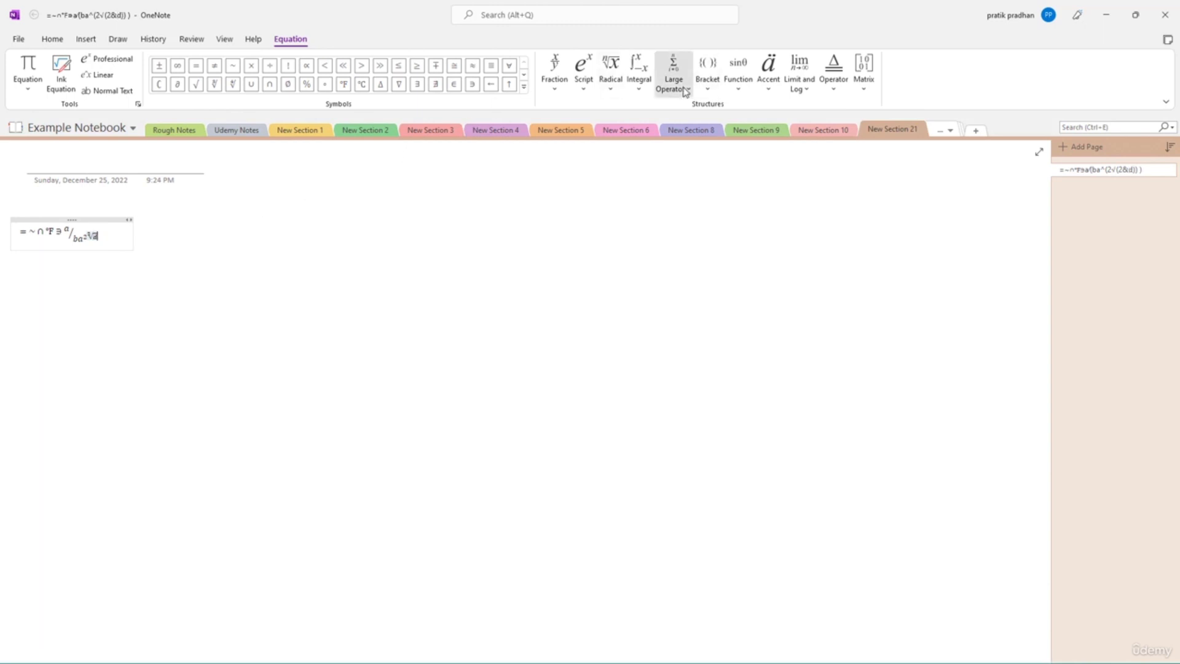
left_click(731, 156)
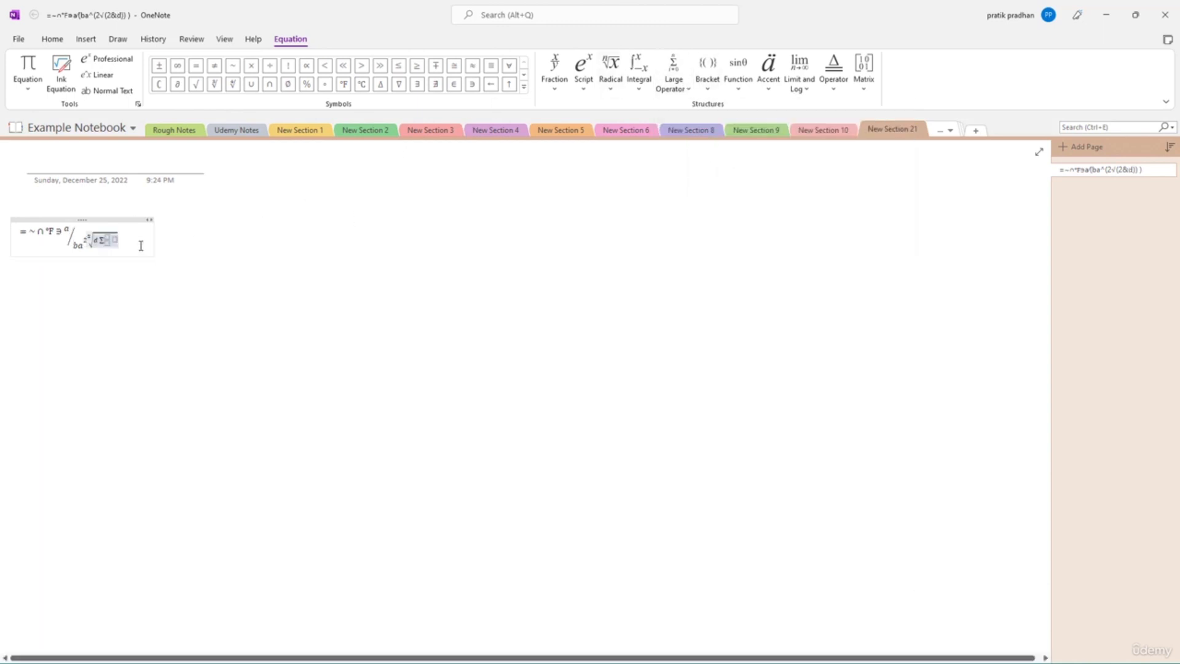
- Insert a two-part bracket with a separator under the root and look through the available function structures
left_click(708, 71)
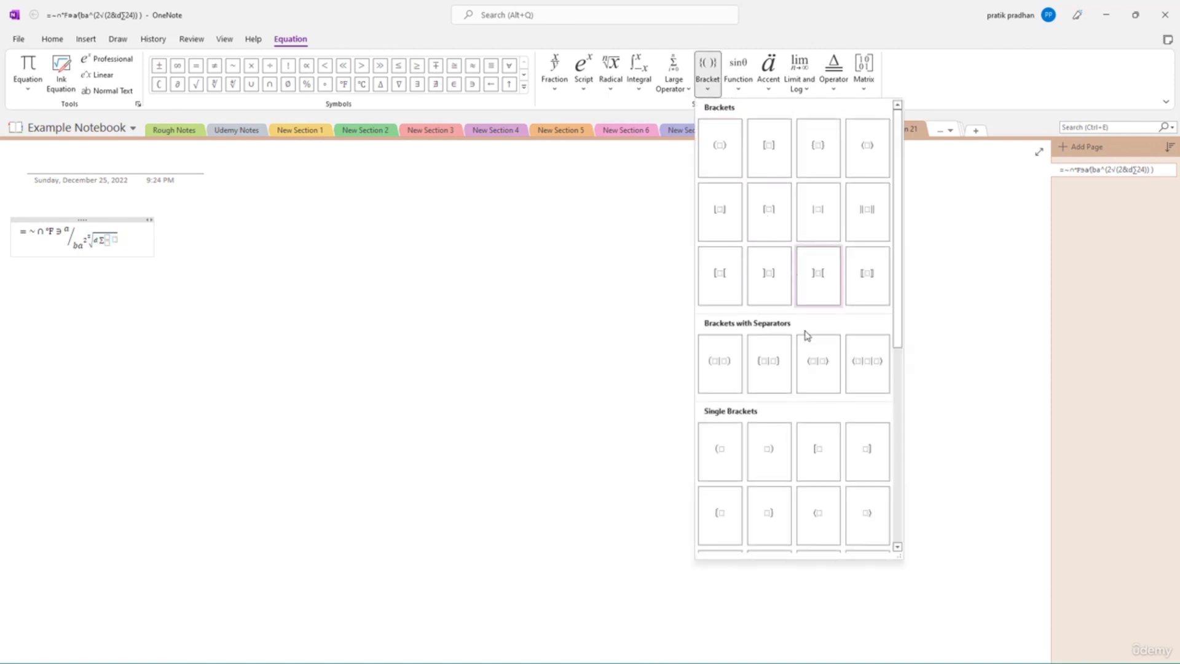
left_click(817, 373)
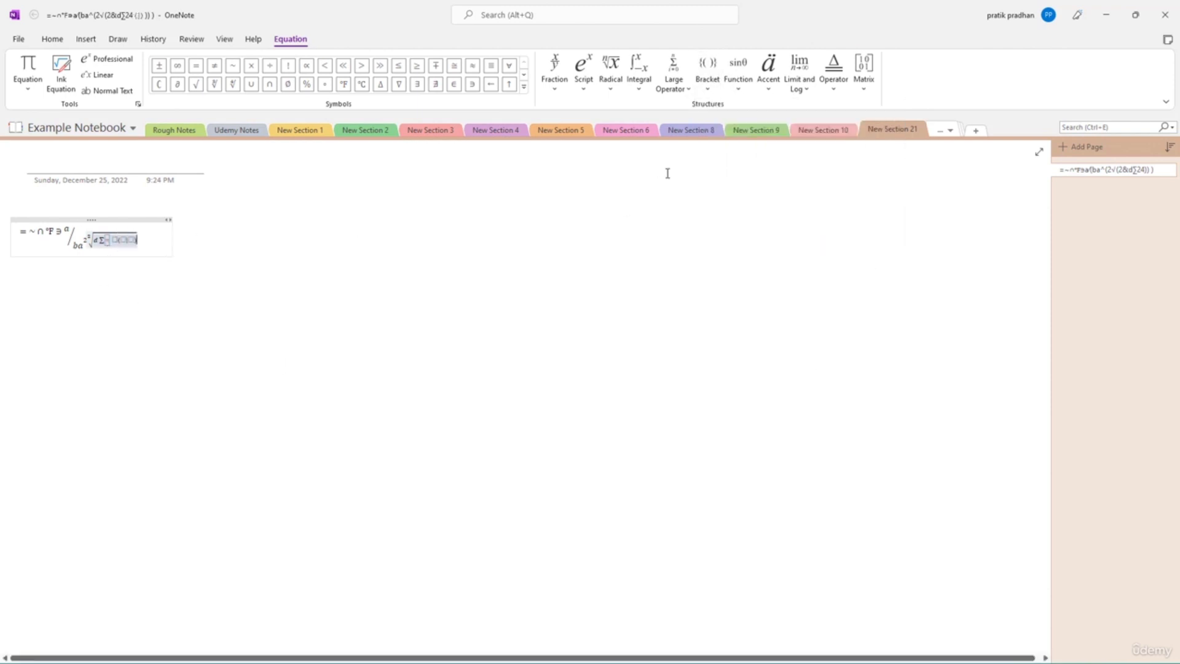
left_click(745, 79)
scroll(776, 251, "down", 5)
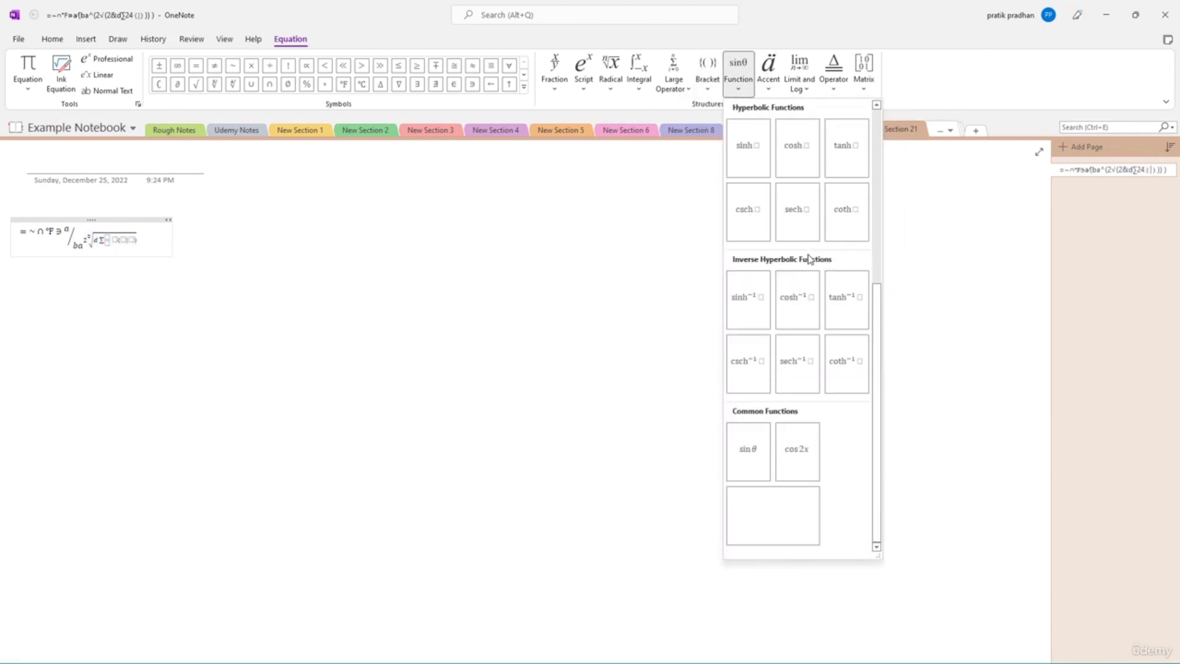
scroll(809, 294, "up", 5)
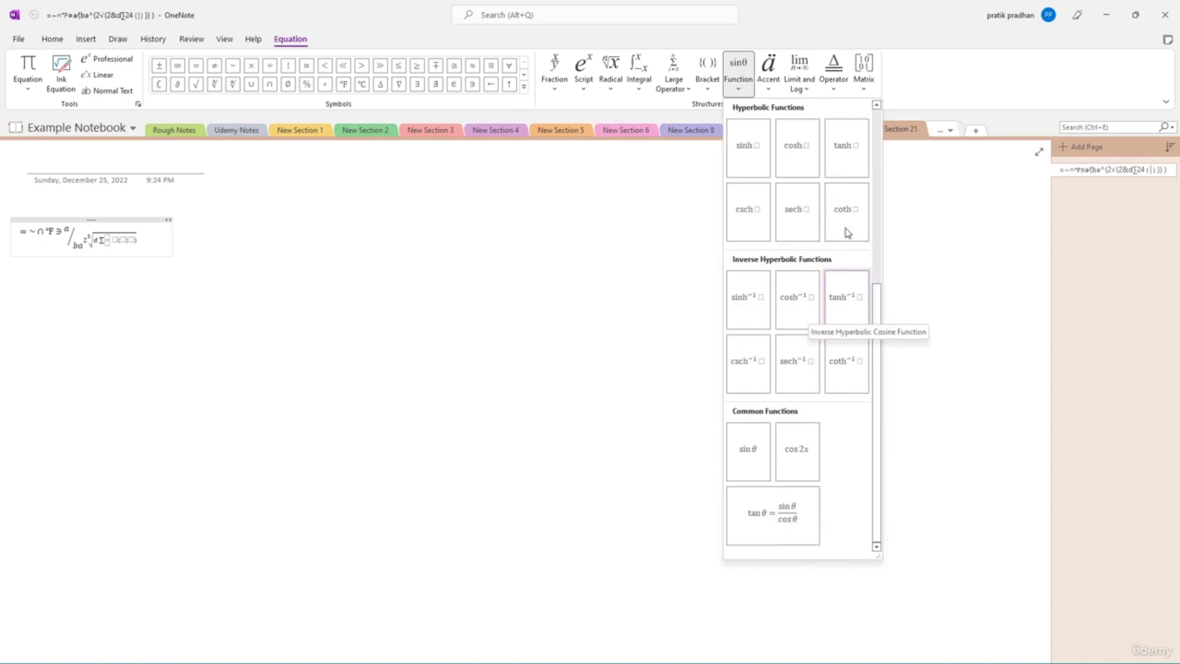
scroll(782, 263, "up", 3)
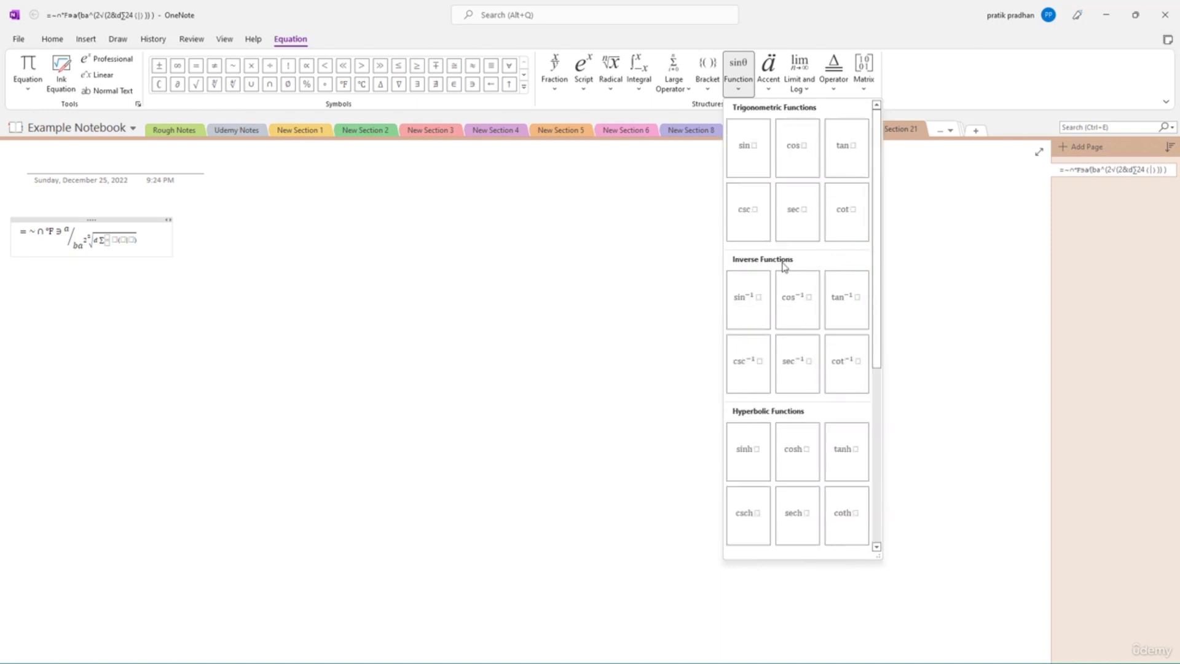
- Add an accent placeholder and a log function without a base under the root
left_click(766, 80)
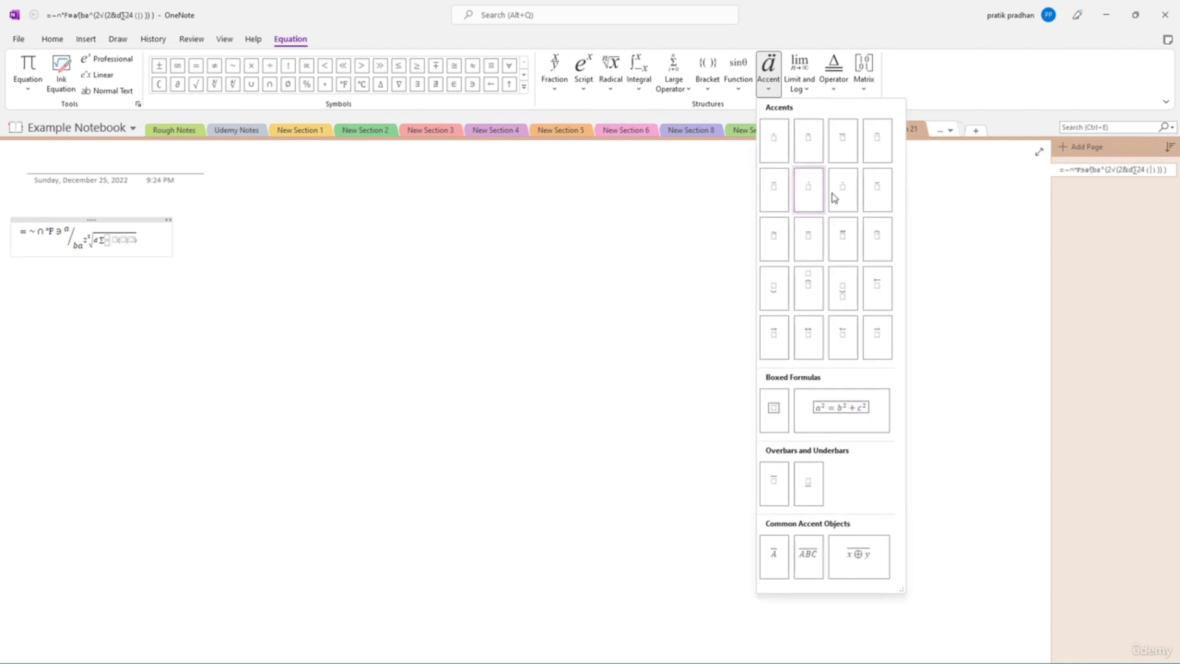
left_click(820, 190)
left_click(806, 96)
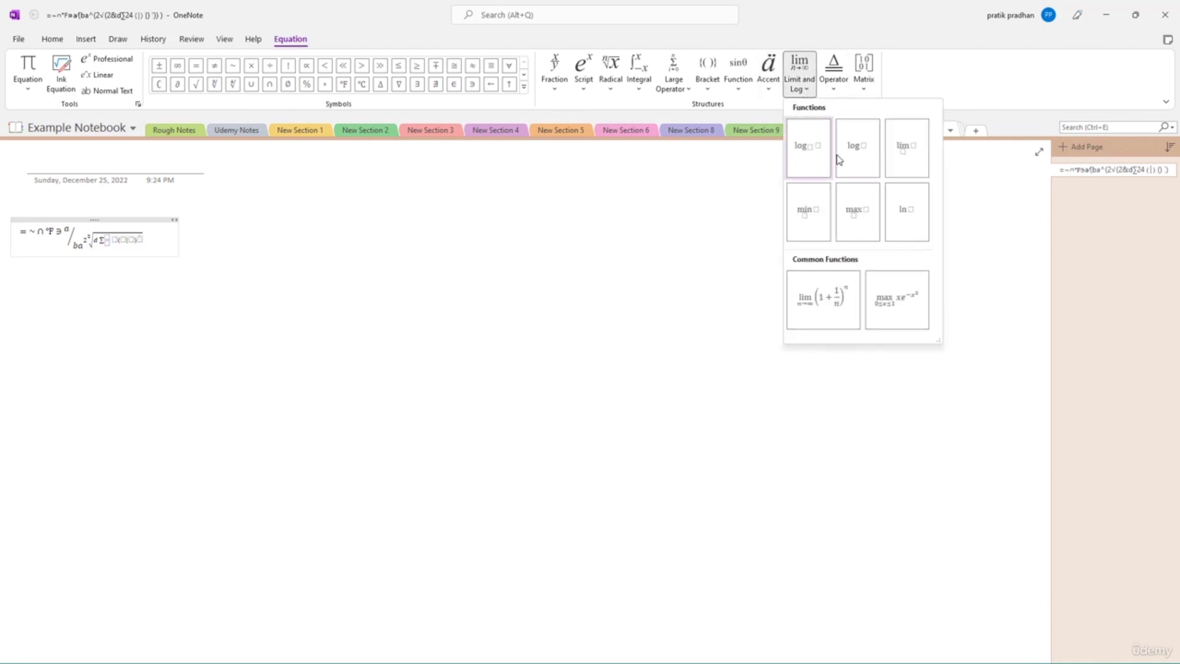
left_click(863, 158)
- Add a right-arrow operator with a placeholder below it and an empty 3×2 matrix under the root
left_click(838, 87)
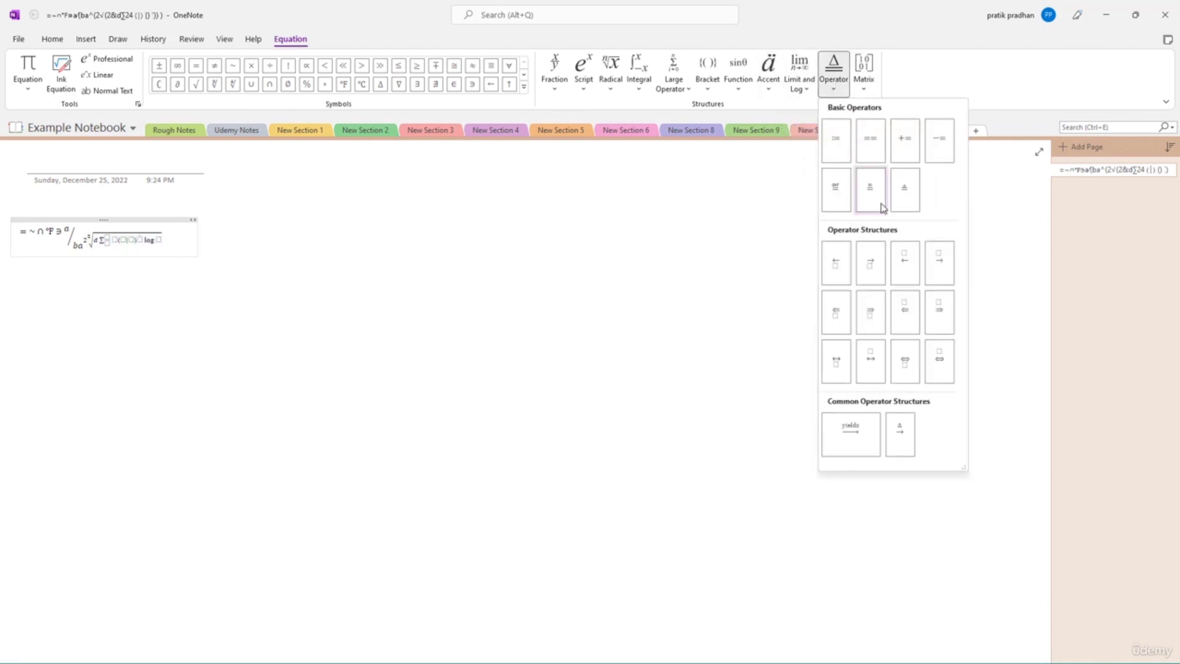
left_click(871, 271)
left_click(861, 85)
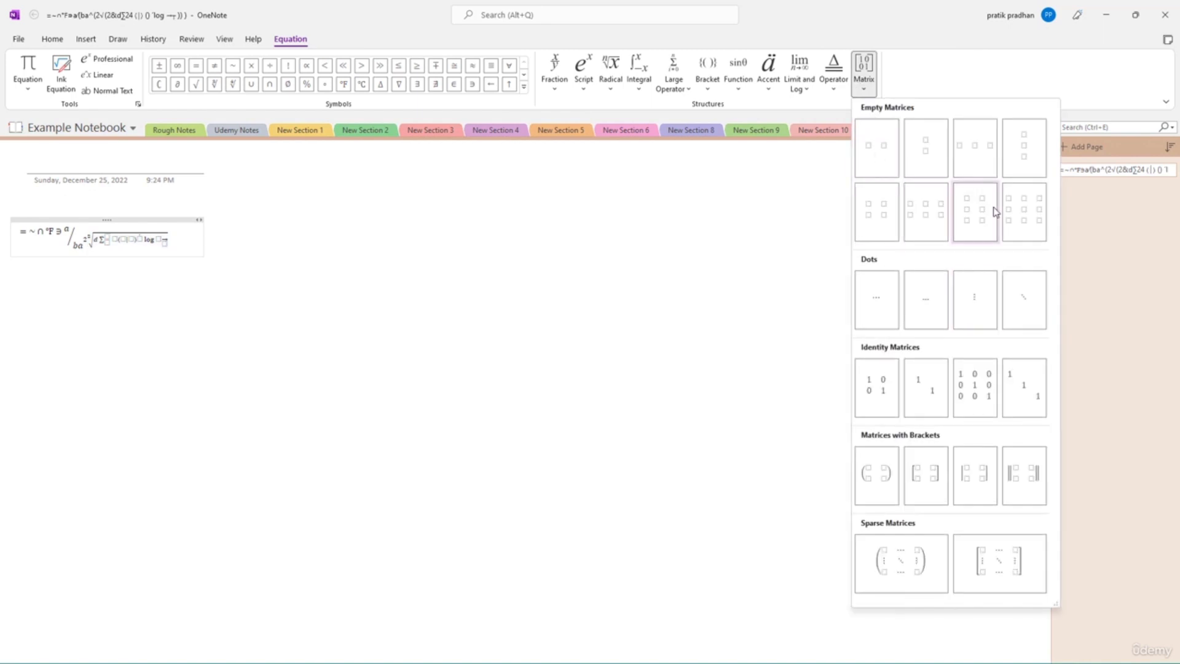
left_click(974, 208)
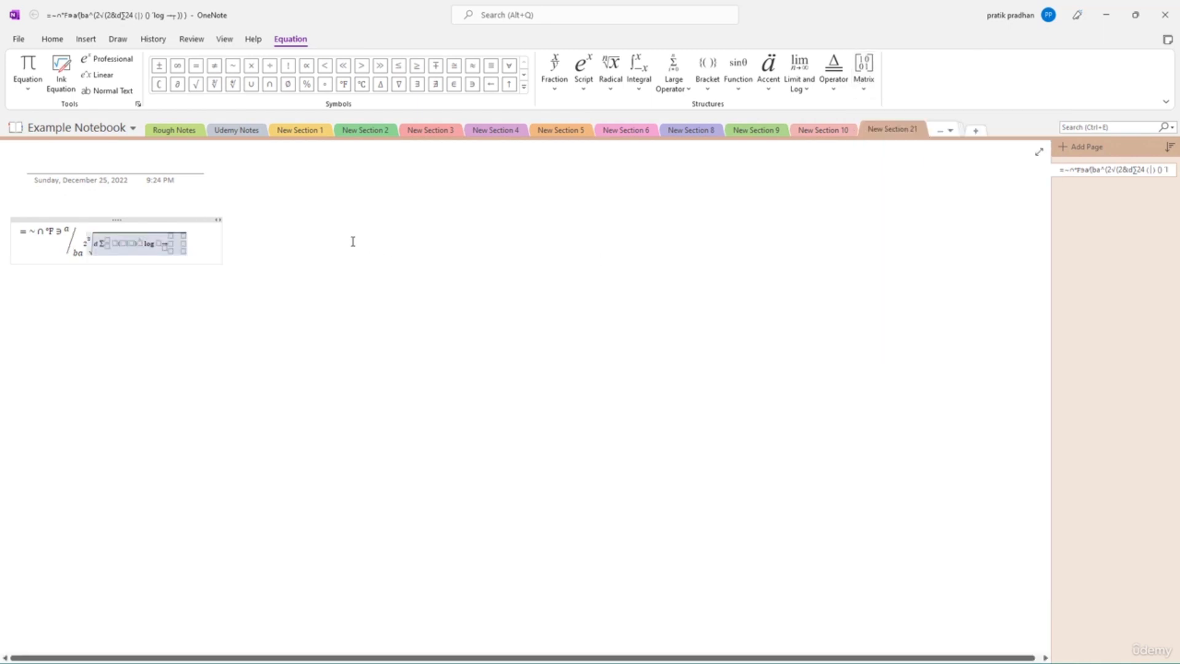
- Fill placeholders of the 3×2 matrix with the digits 4, 5 and 6
left_click(172, 235)
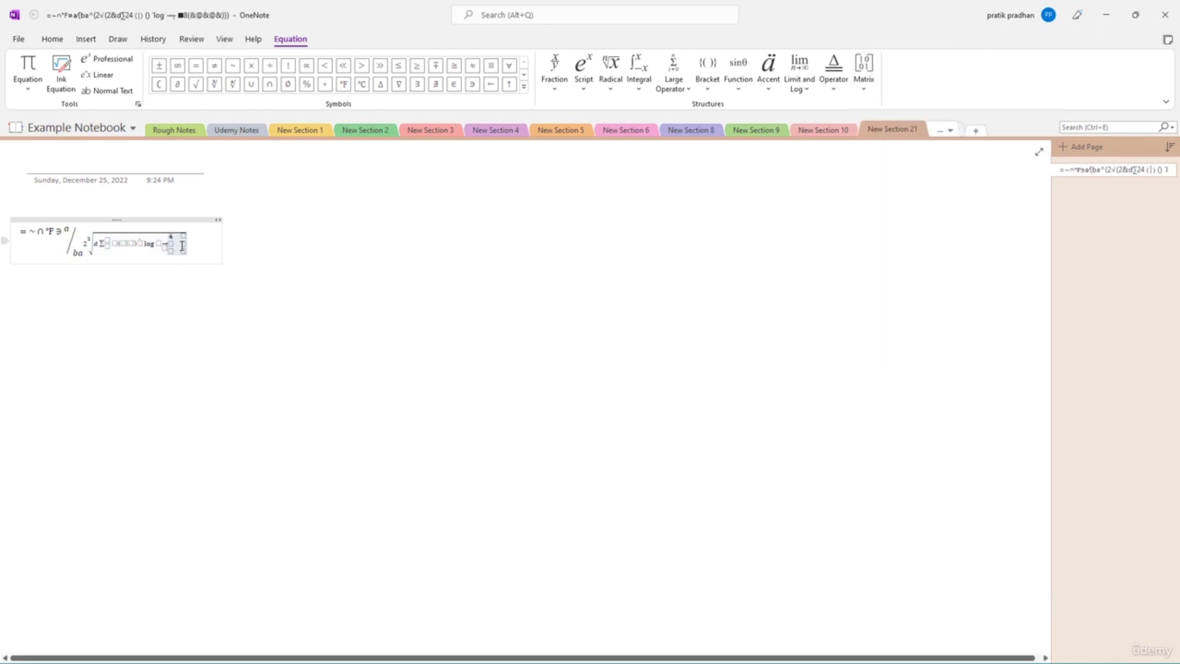
left_click(183, 238)
type("6")
left_click(184, 252)
type("5")
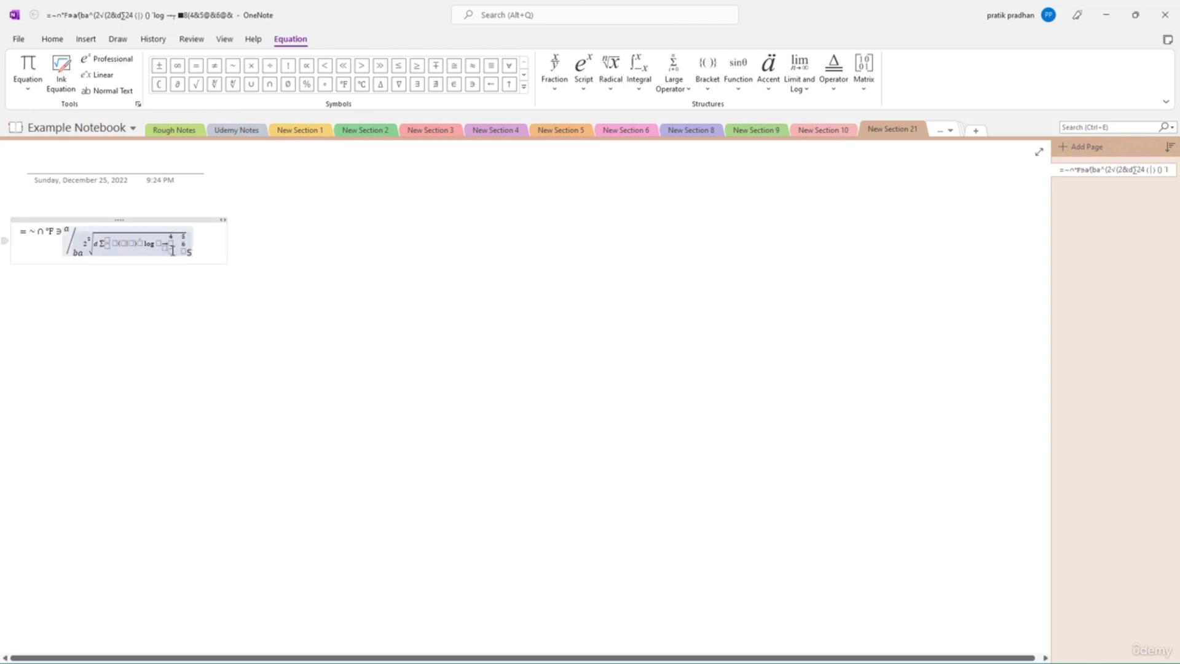
left_click(169, 243)
left_click(165, 244)
left_click(171, 245)
type("5")
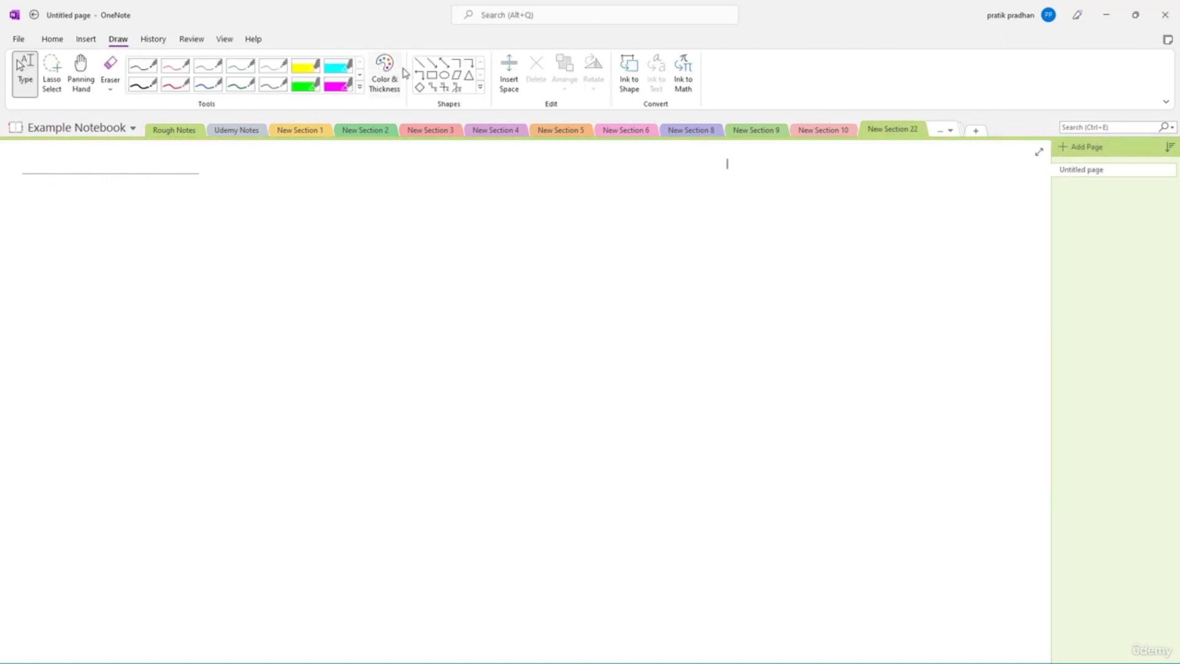
- Draw two rectangles side by side just below the empty page title, making the second one larger
left_click(432, 75)
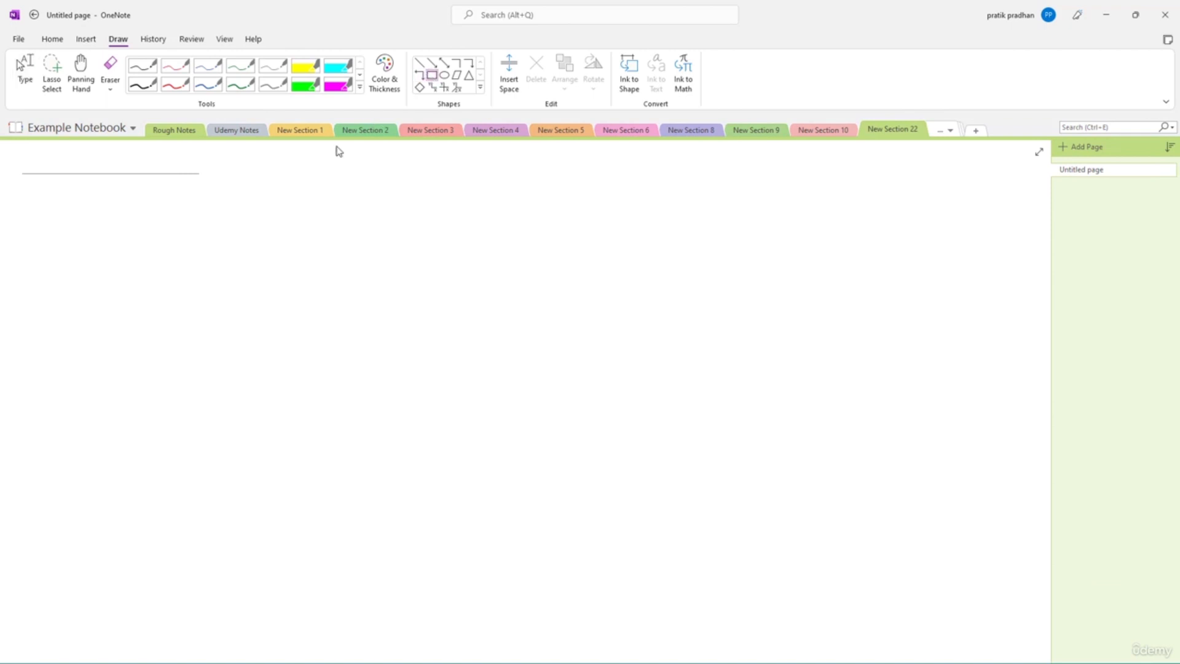
left_click_drag(105, 195, 197, 268)
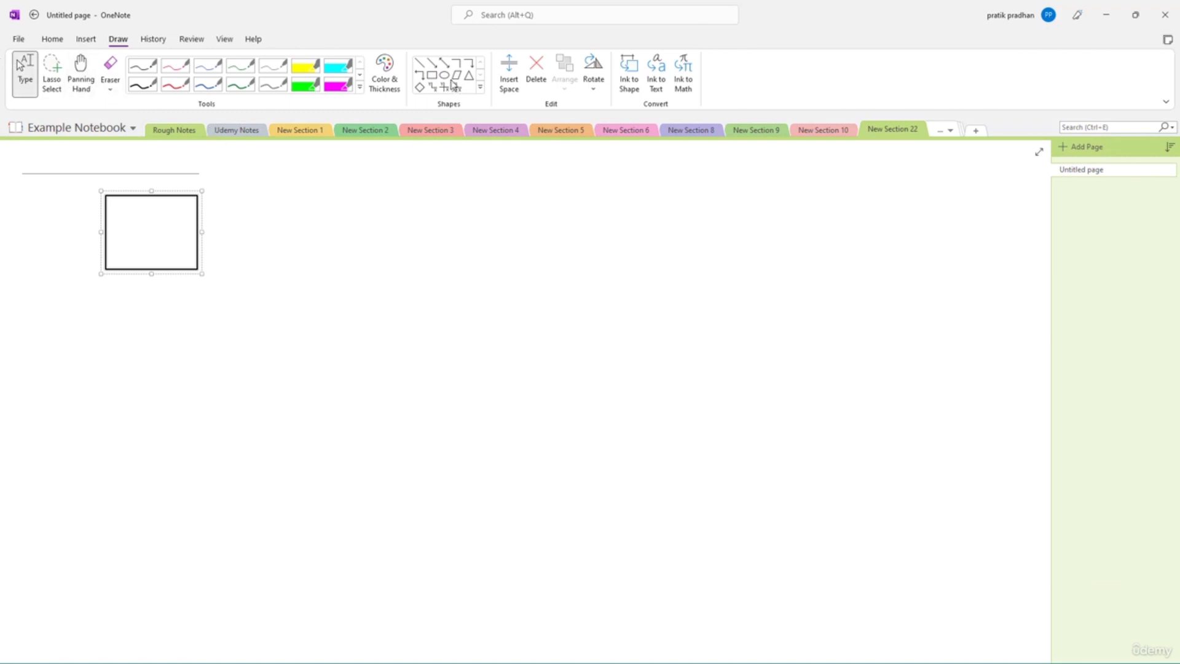
left_click(432, 75)
left_click_drag(234, 195, 354, 297)
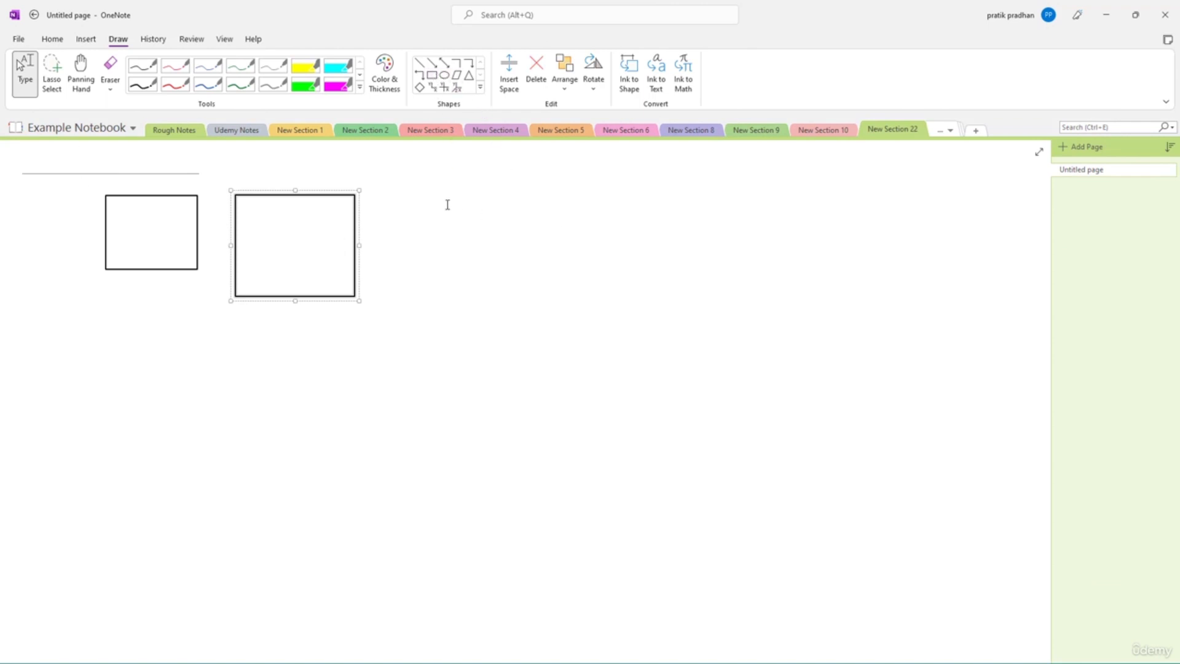
- Turn on Lock Drawing Mode and draw eight more rectangles of varying sizes, arranged in two rows across the page
left_click(482, 90)
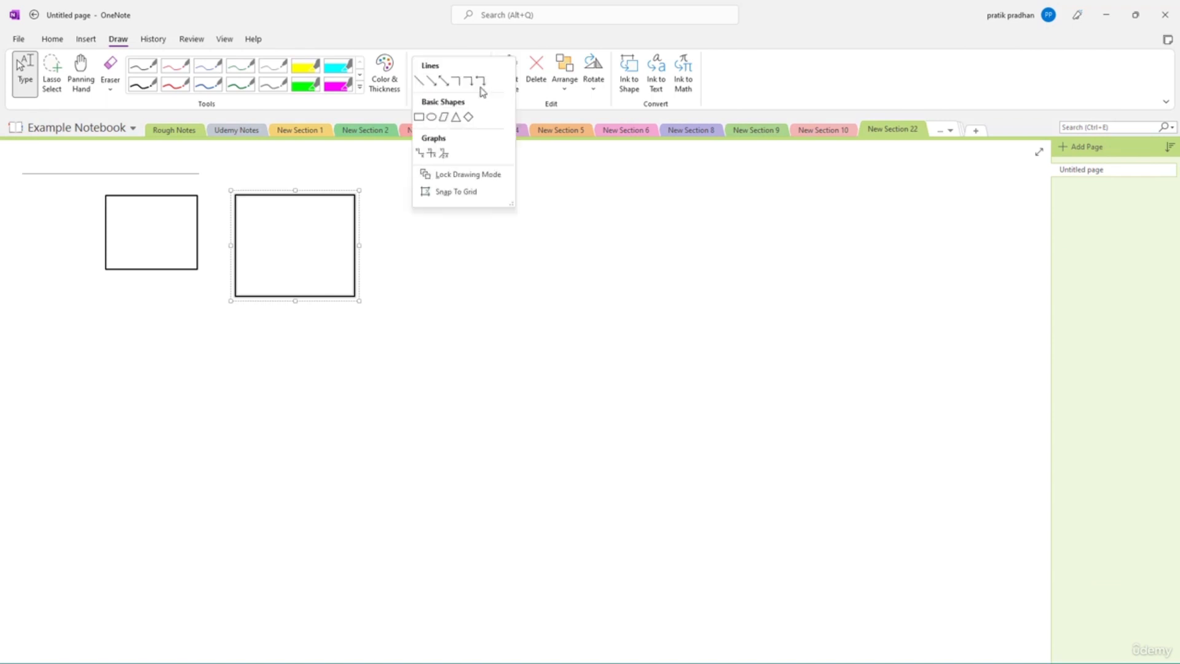
left_click(475, 178)
left_click_drag(419, 213, 490, 291)
left_click_drag(543, 202, 636, 285)
left_click_drag(690, 206, 805, 314)
left_click_drag(405, 356, 498, 417)
left_click_drag(201, 351, 306, 434)
left_click_drag(109, 329, 183, 408)
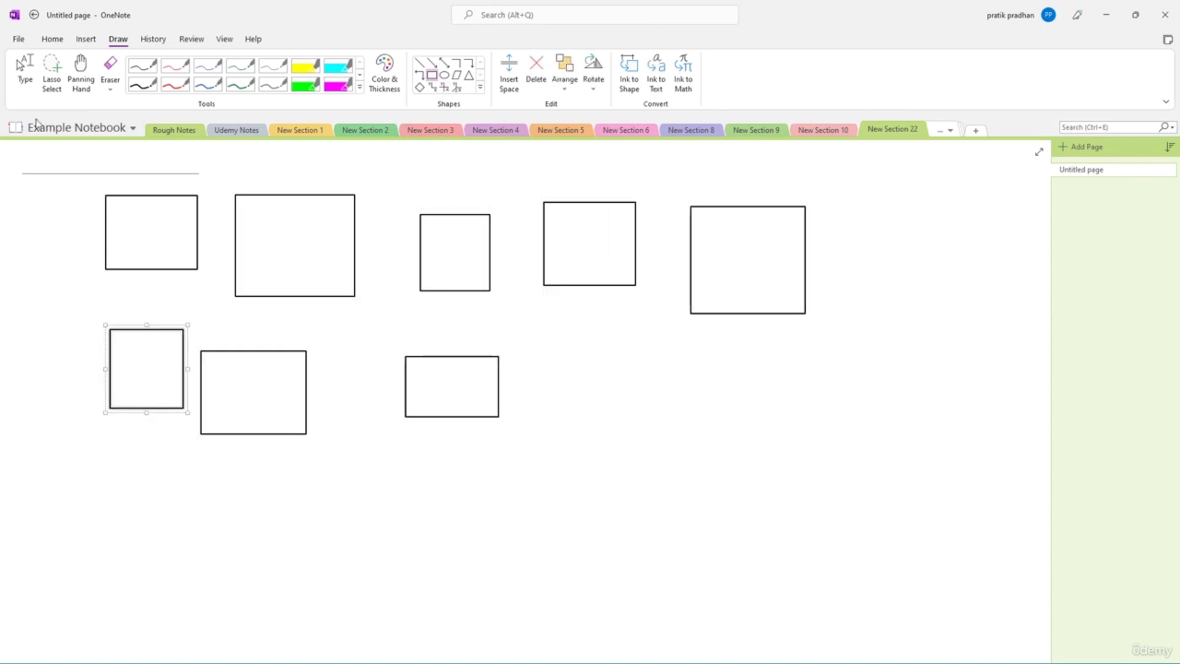
left_click_drag(543, 331, 603, 392)
left_click_drag(651, 351, 747, 428)
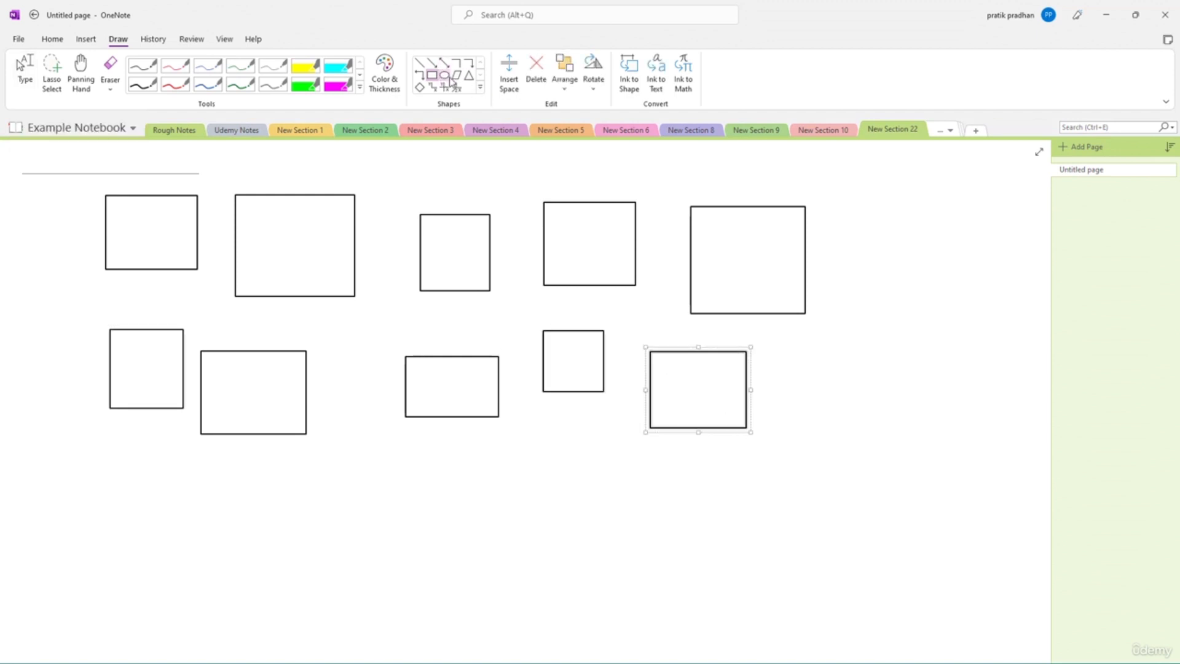
- Draw six ellipses: two in gaps between the rectangles, three below the second row and one beyond the top row's last rectangle
left_click(445, 74)
left_click_drag(363, 255, 405, 311)
left_click_drag(327, 346, 373, 401)
left_click_drag(121, 441, 215, 508)
left_click_drag(292, 479, 435, 583)
left_click_drag(460, 469, 545, 534)
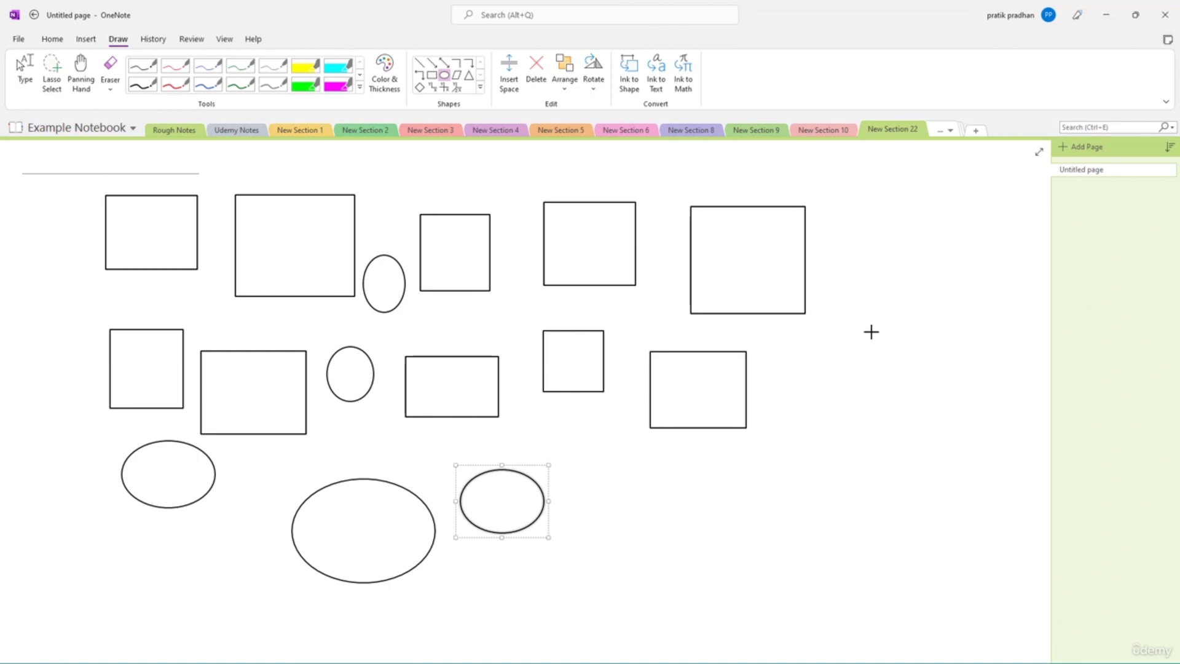
mouse_move(853, 227)
left_mouse_down()
mouse_move(909, 292)
mouse_move(977, 285)
mouse_move(898, 303)
mouse_move(968, 257)
mouse_move(946, 314)
mouse_move(953, 334)
left_mouse_up()
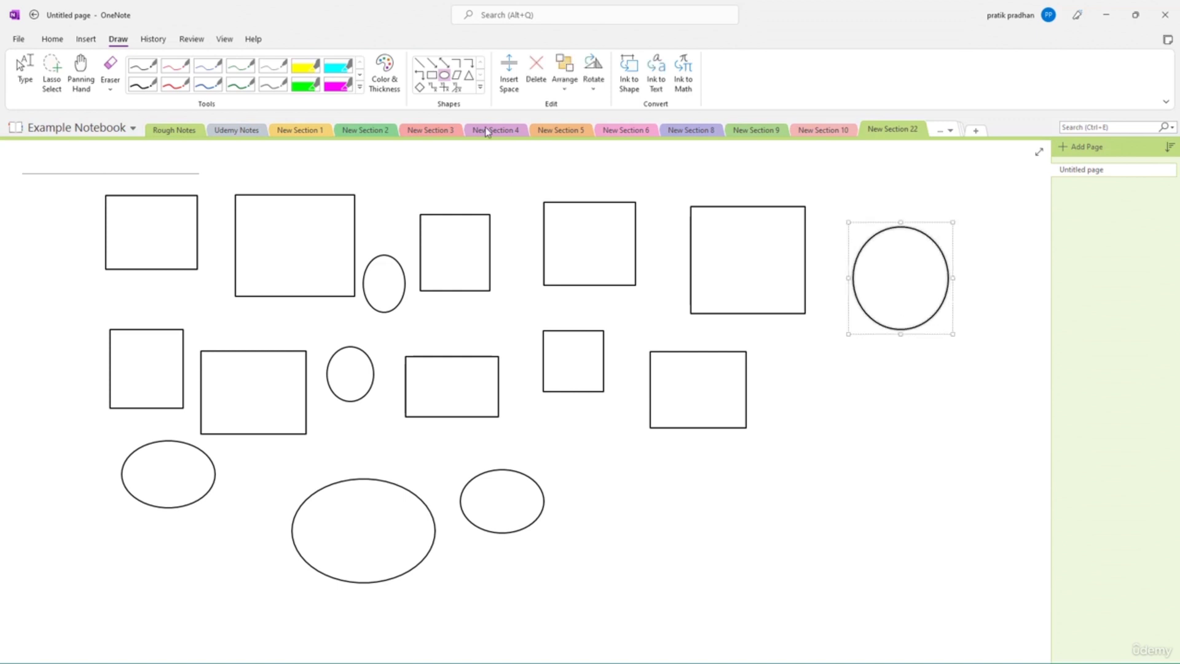
- Turn on Snap To Grid, draw a small ellipse beside the second row's last rectangle, and leave drawing mode
left_click(479, 90)
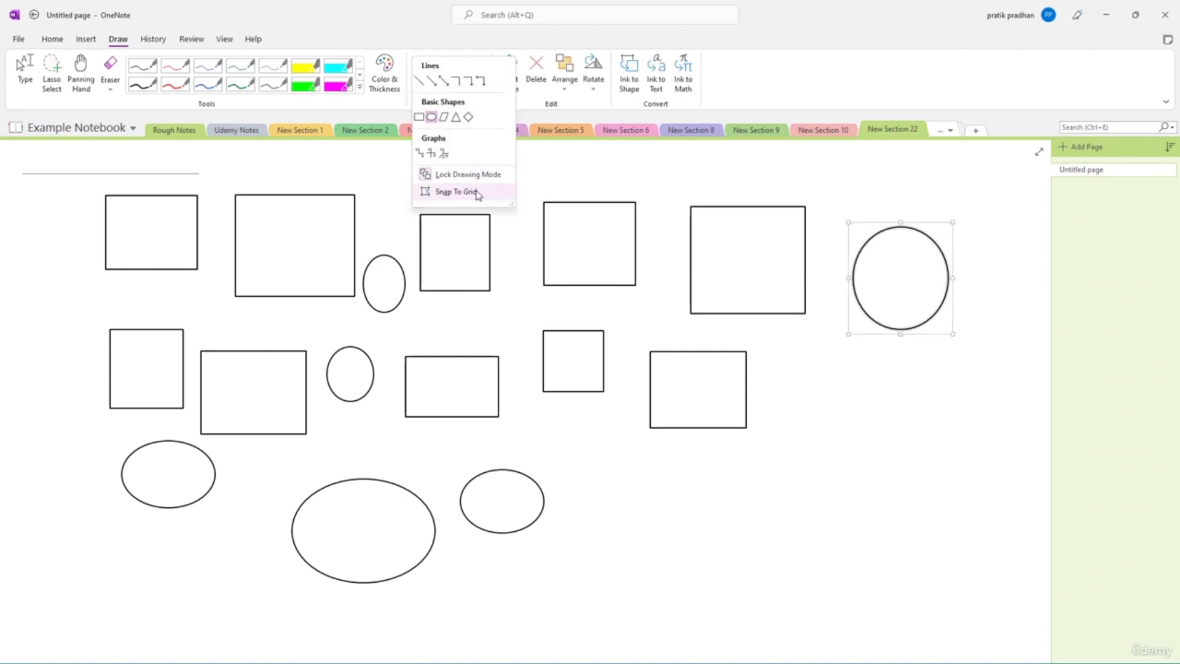
left_click(479, 193)
mouse_move(798, 359)
left_mouse_down()
mouse_move(862, 424)
mouse_move(819, 385)
mouse_move(830, 385)
left_mouse_up()
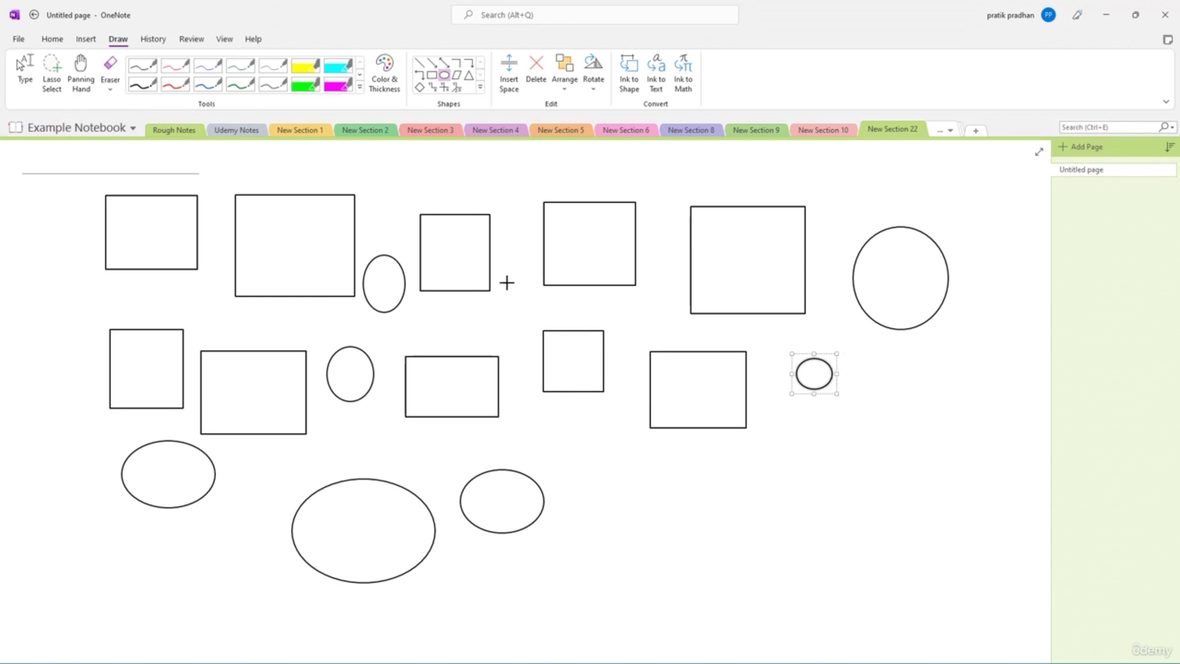
key("Escape")
key("Escape")
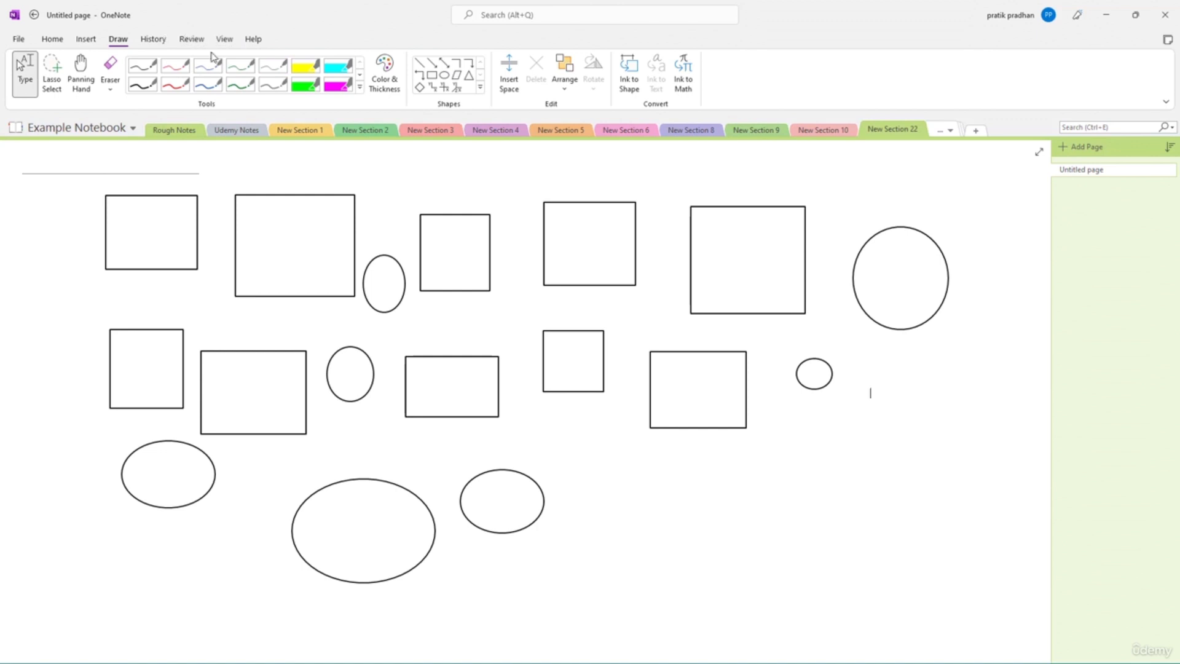
- Apply grid rule lines to the page containing the shapes
left_click(230, 43)
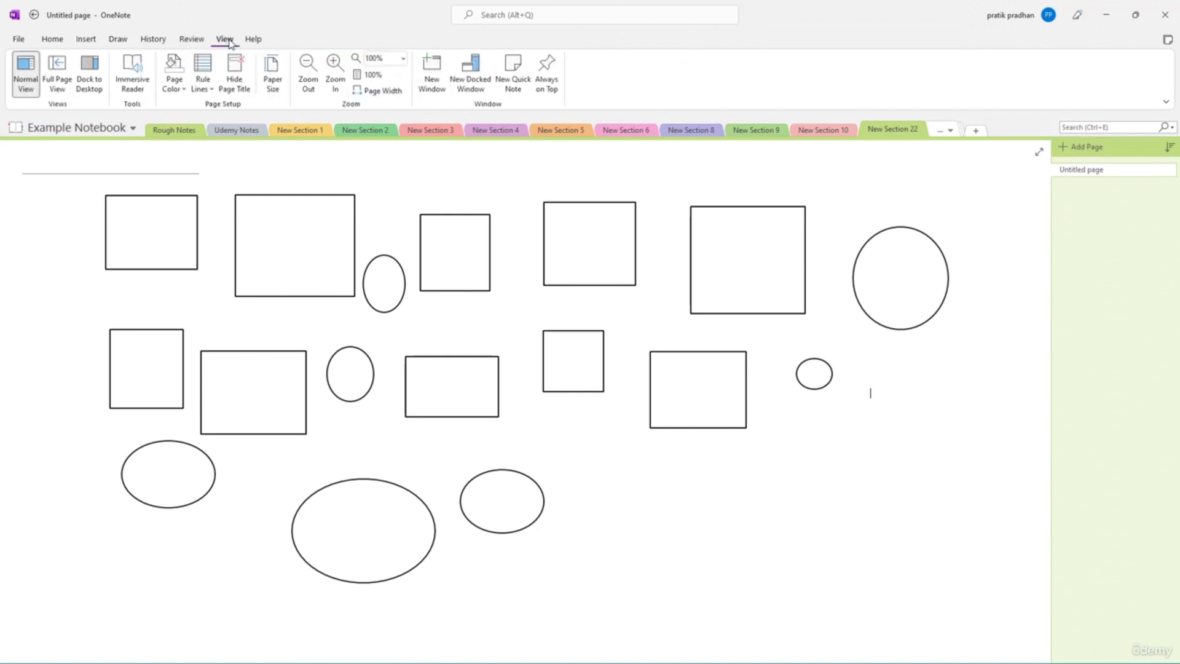
left_click(203, 92)
left_click(217, 195)
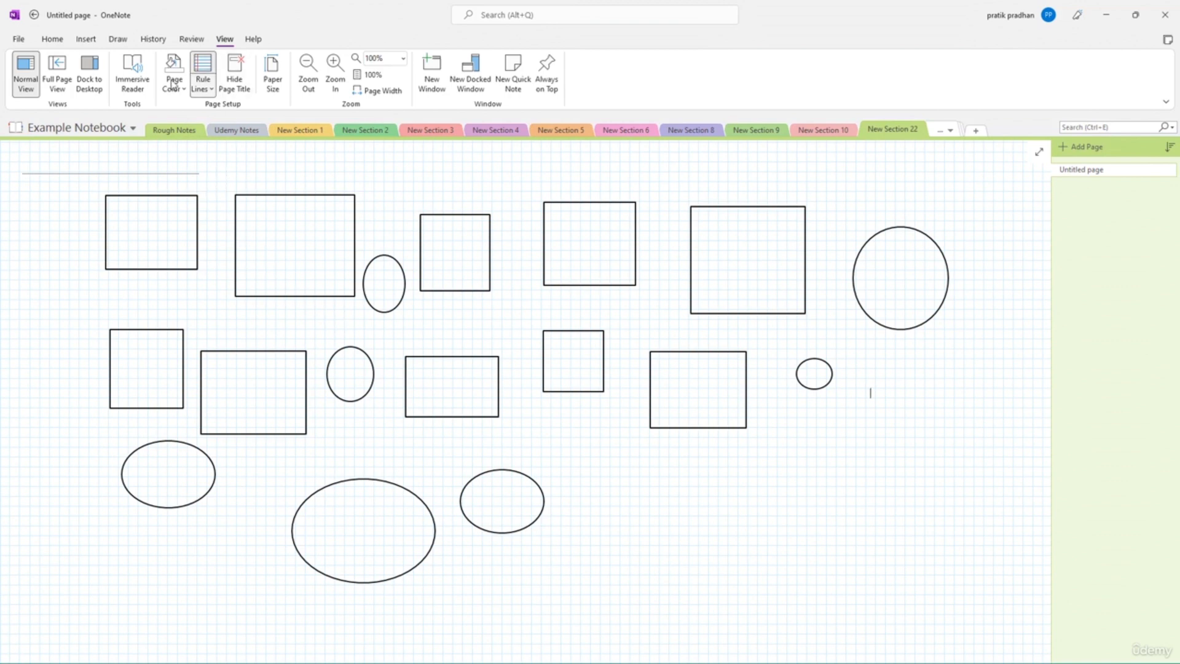
- Draw two small equal circles side by side below the second row's last rectangle, and return to the Type tool
left_click(86, 39)
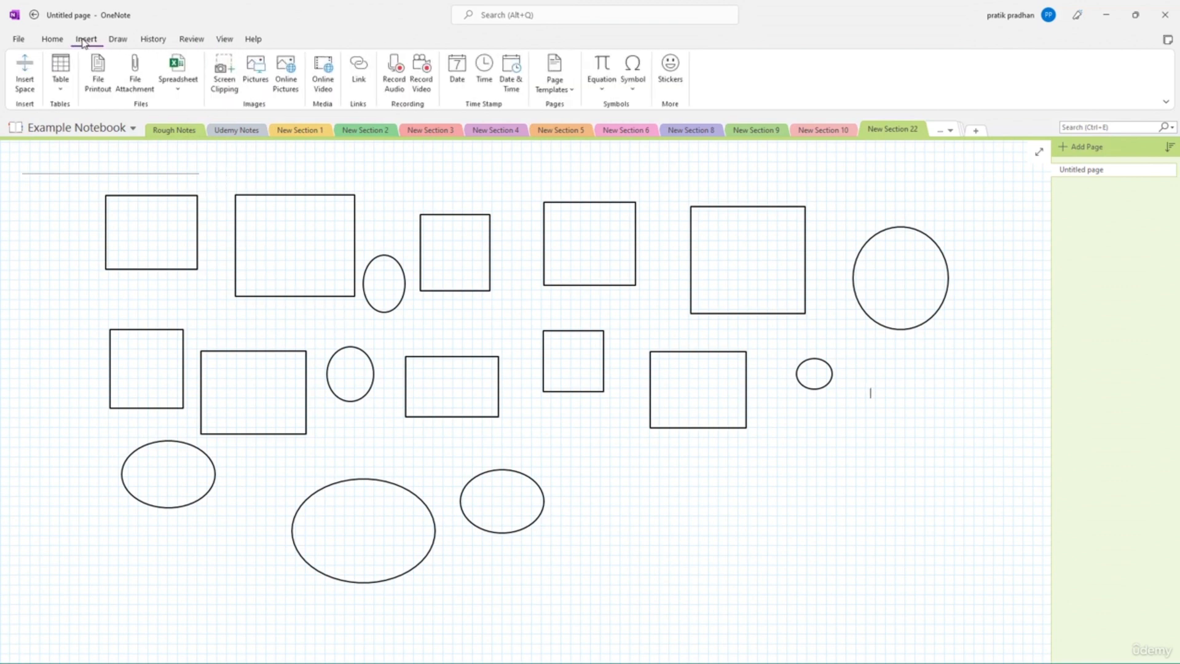
left_click(114, 40)
left_click(444, 75)
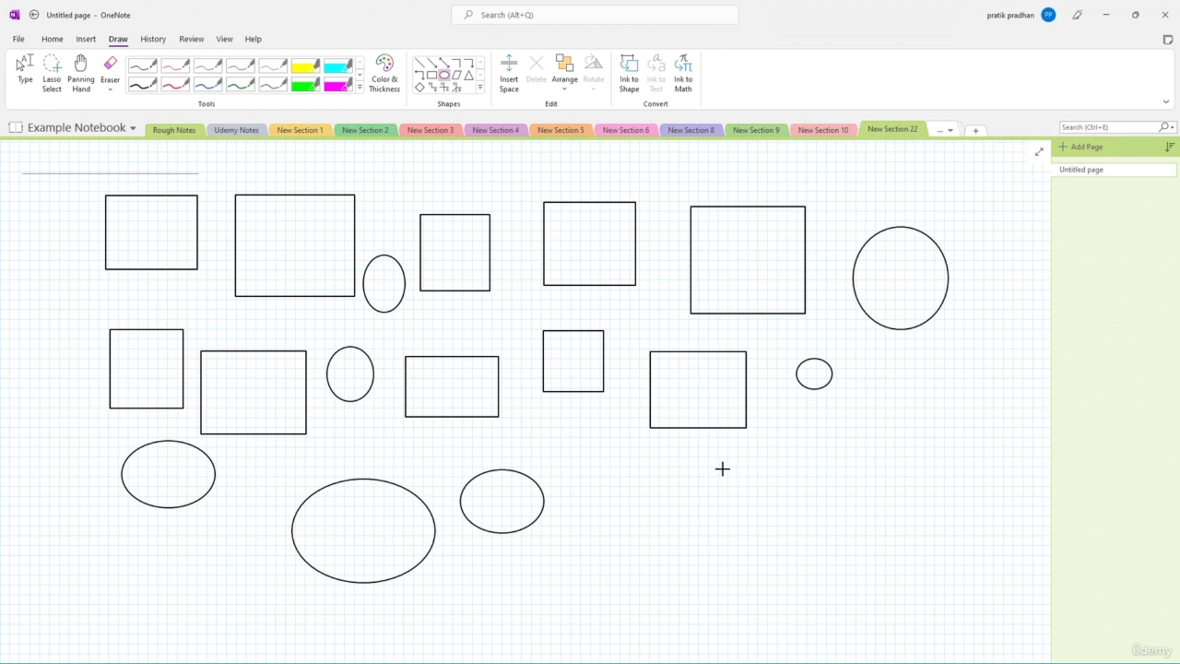
mouse_move(691, 456)
left_mouse_down()
mouse_move(805, 552)
mouse_move(722, 484)
left_mouse_up()
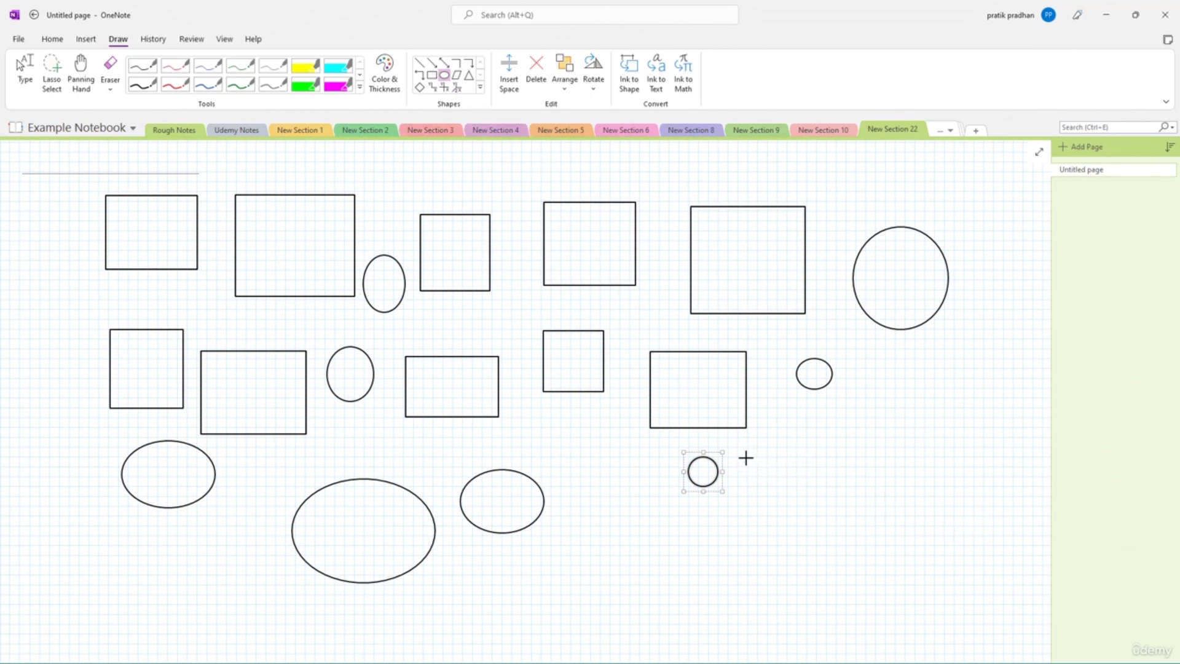
left_click_drag(734, 452, 769, 489)
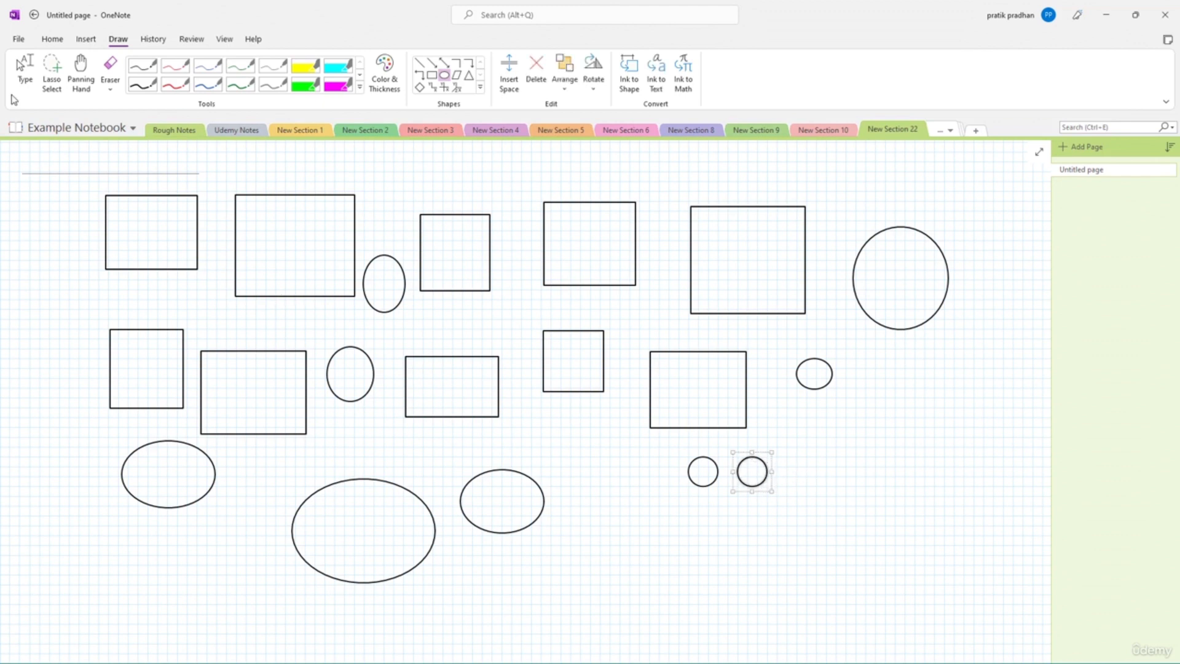
left_click(22, 67)
mouse_move(767, 466)
left_mouse_down()
mouse_move(714, 465)
mouse_move(765, 466)
left_mouse_up()
left_click(852, 469)
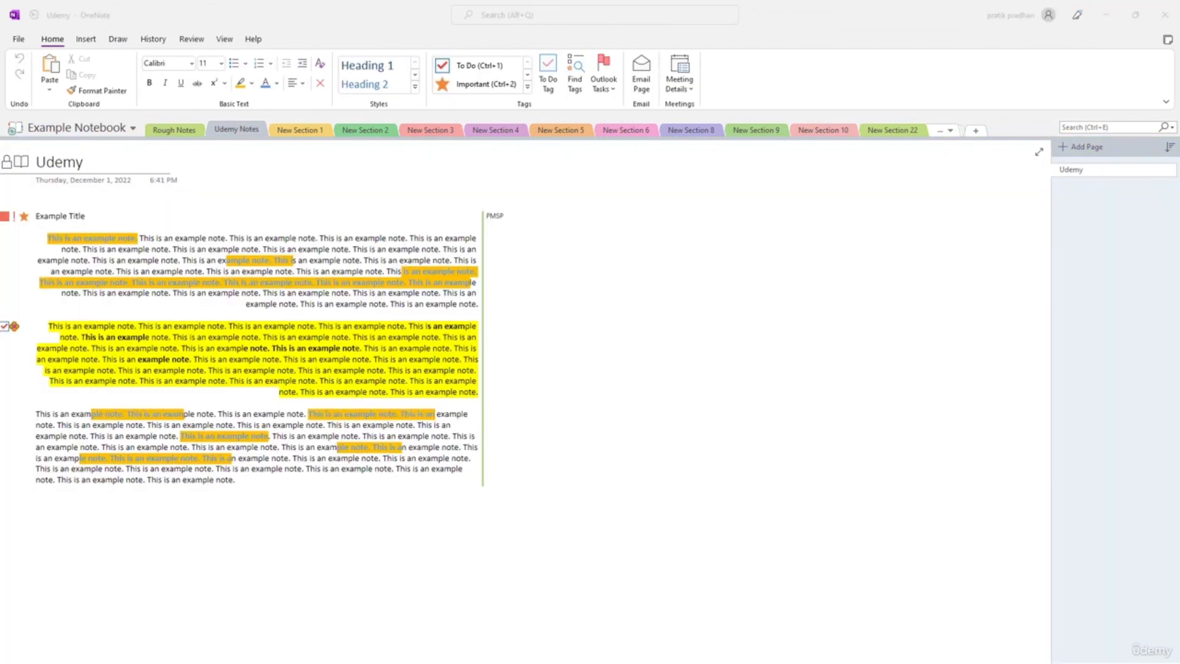
- Glance at New Section 4 and New Section 3, and list the page versions of the Udemy page in Udemy Notes
left_click(505, 129)
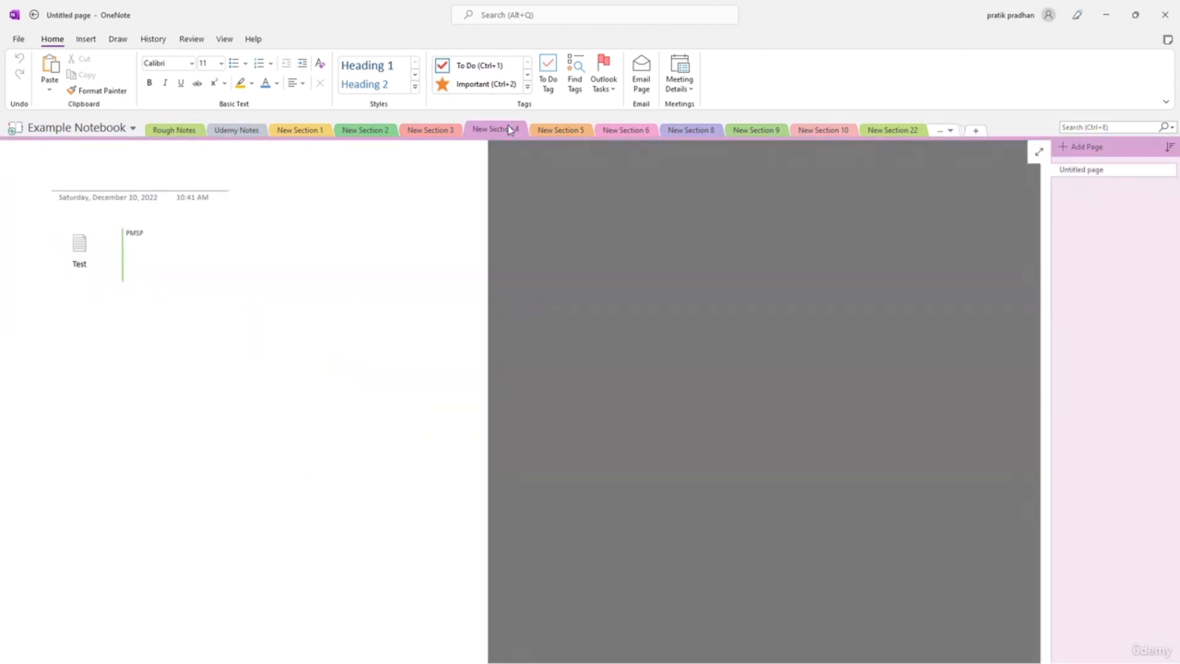
left_click(419, 130)
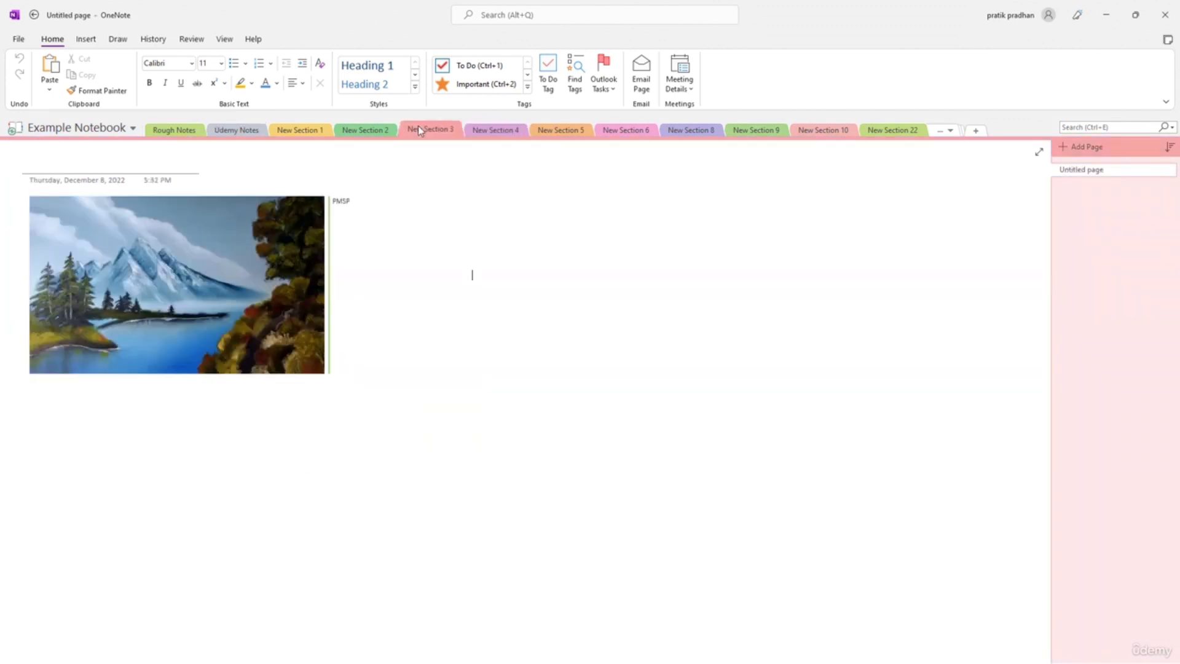
left_click(246, 128)
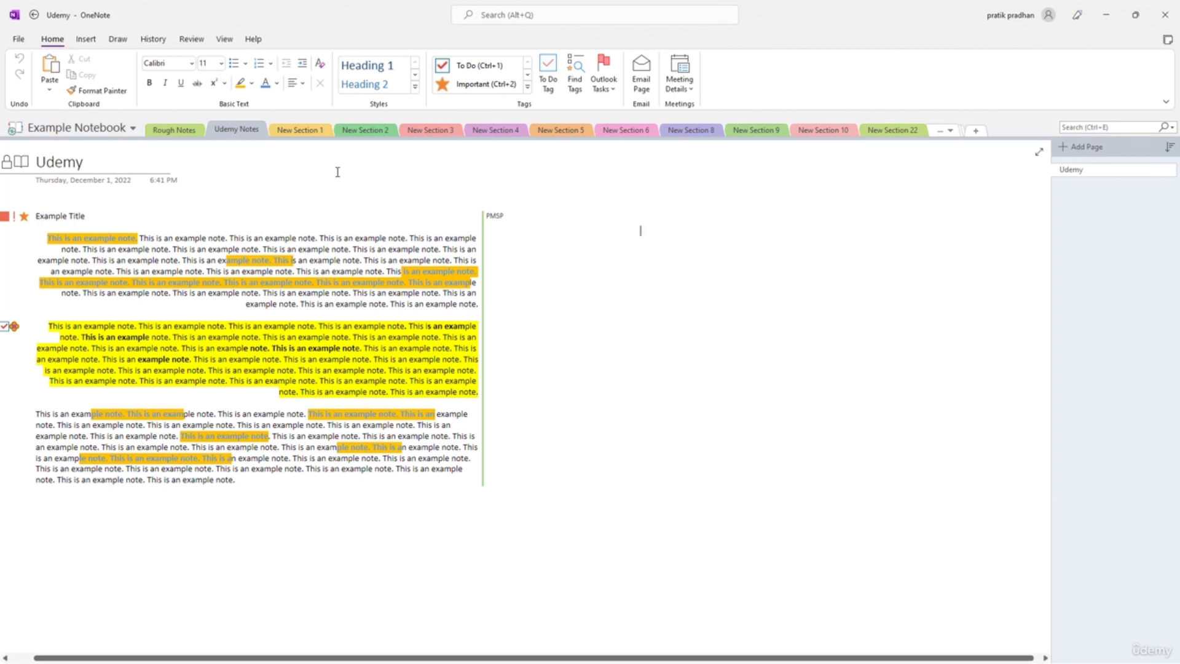
left_click(153, 40)
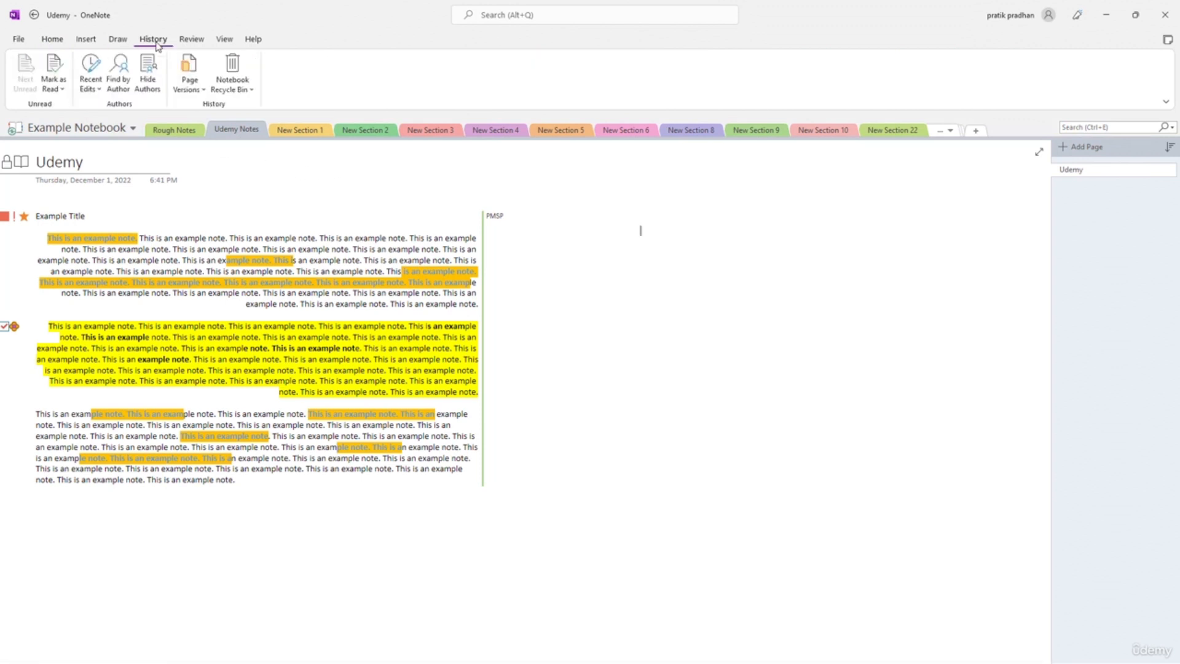
left_click(199, 90)
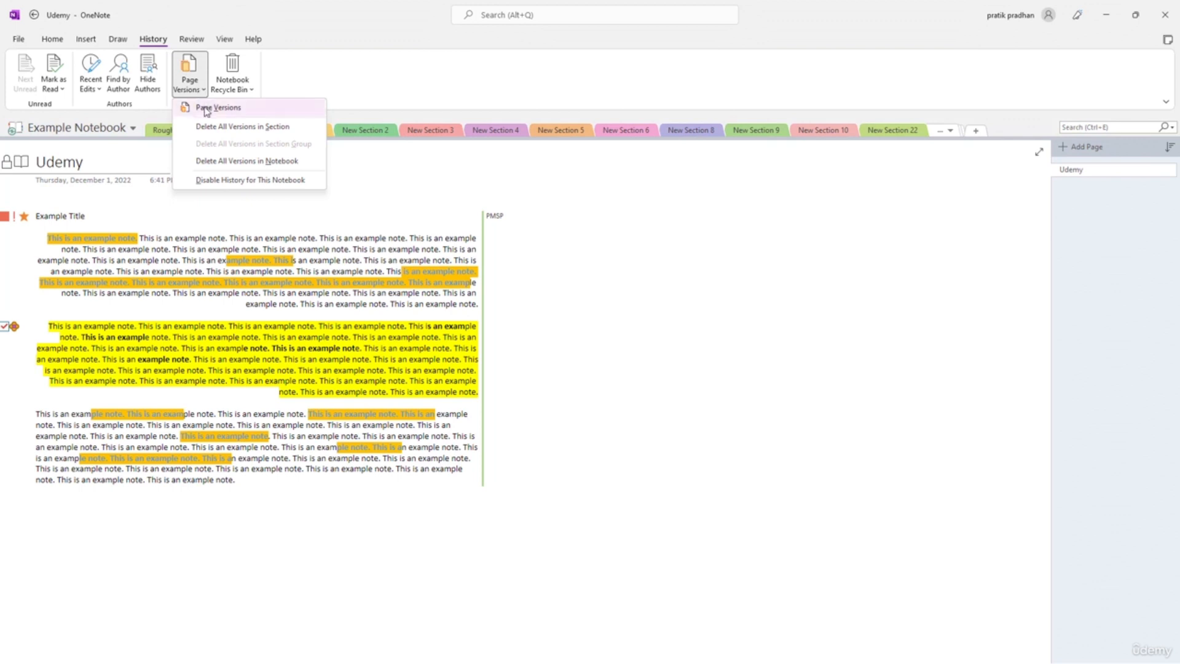
left_click(205, 110)
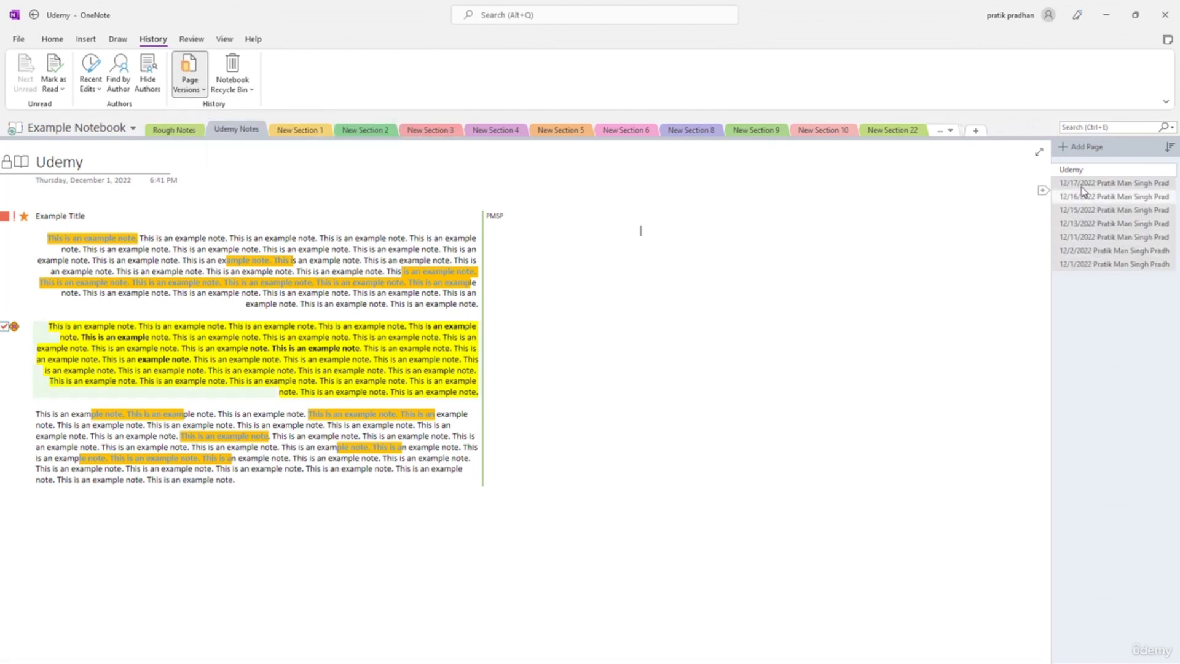
- Compare the contents of the Udemy page's older versions dated between 12/1/2022 and 12/16/2022
left_click(1085, 197)
left_click(1088, 224)
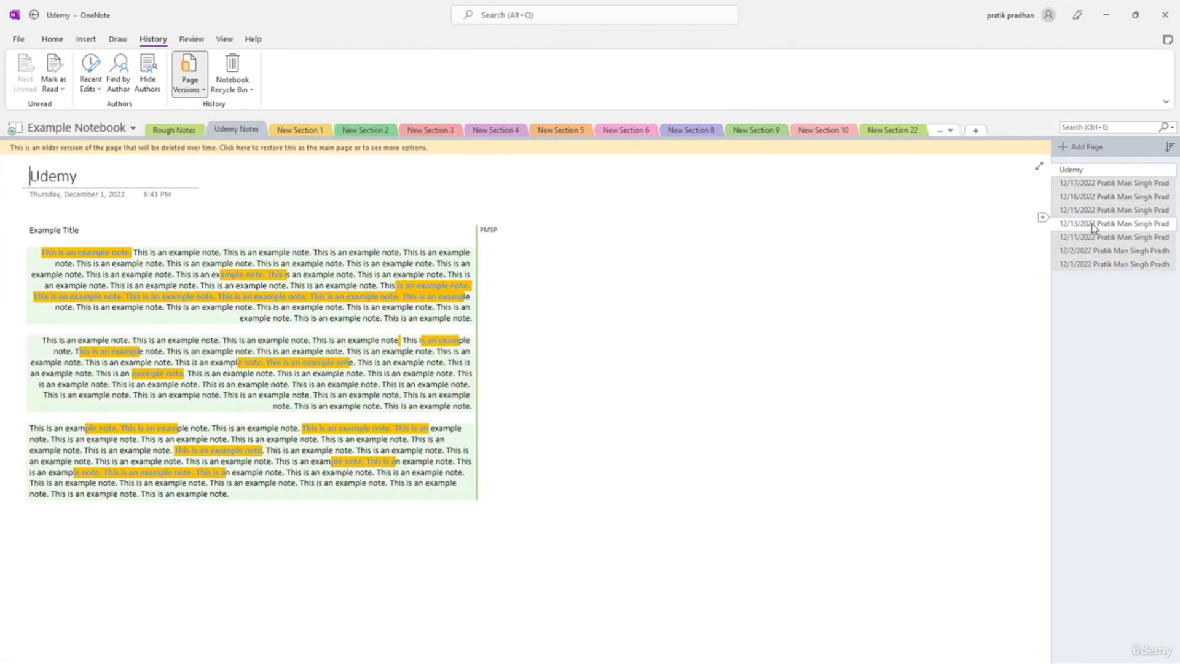
left_click(1098, 238)
left_click(1101, 264)
left_click(1099, 211)
left_click(1100, 237)
left_click(1099, 211)
left_click(1100, 237)
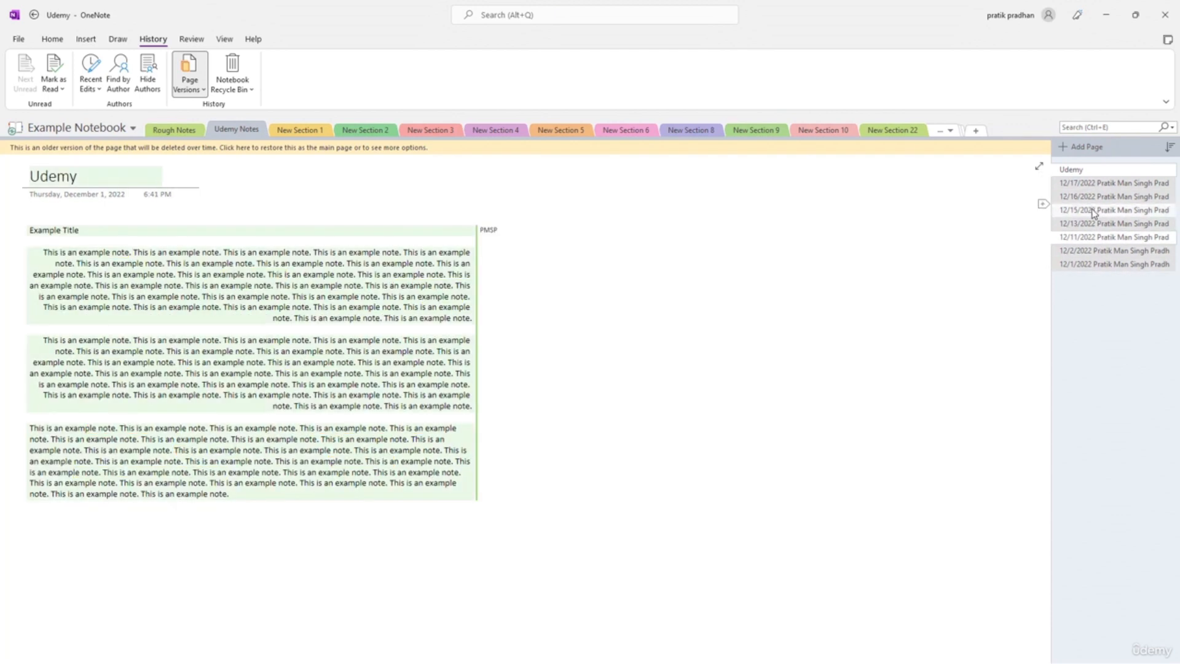
left_click(1094, 200)
left_click(1099, 212)
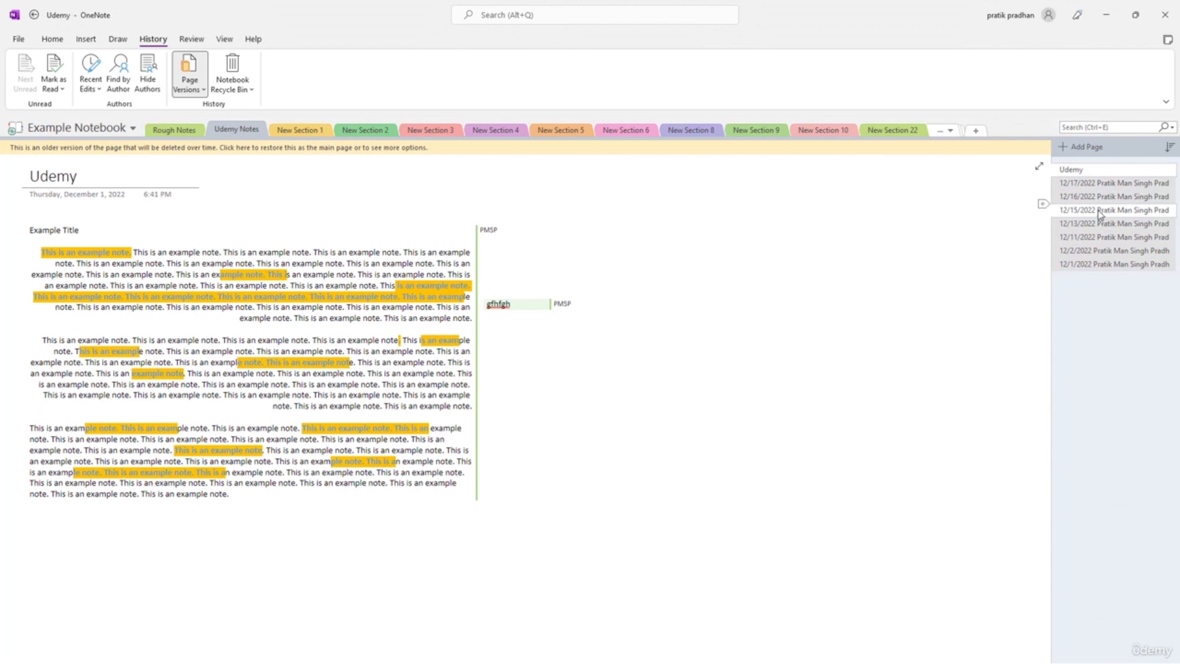
left_click(1086, 227)
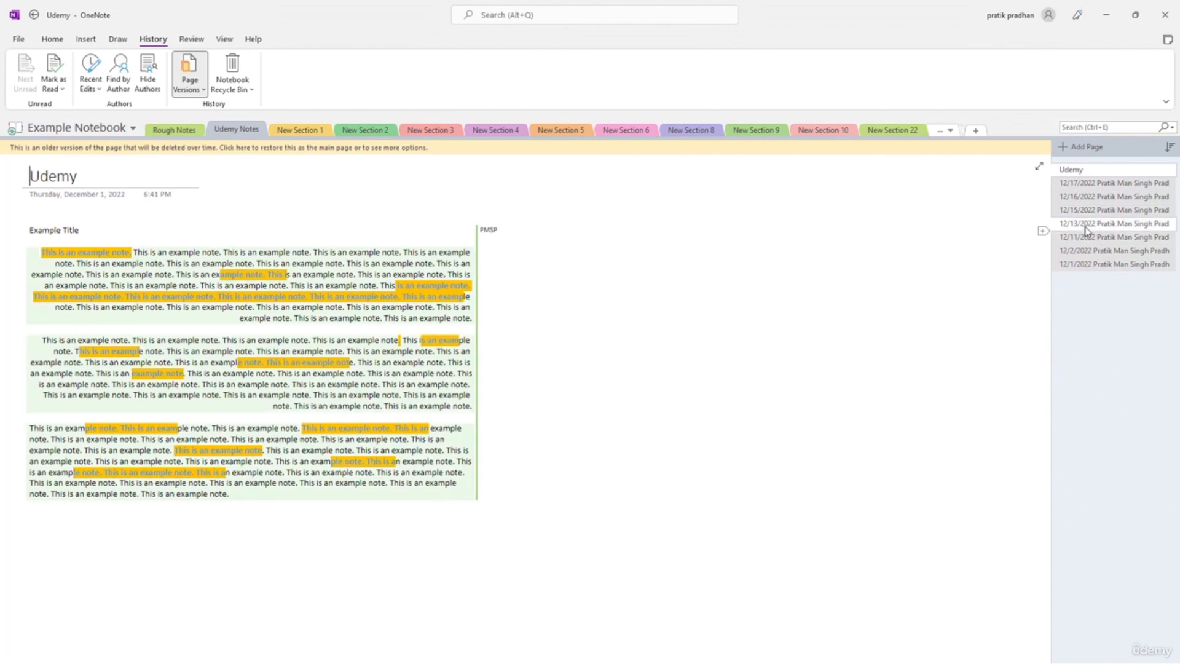
left_click(1082, 251)
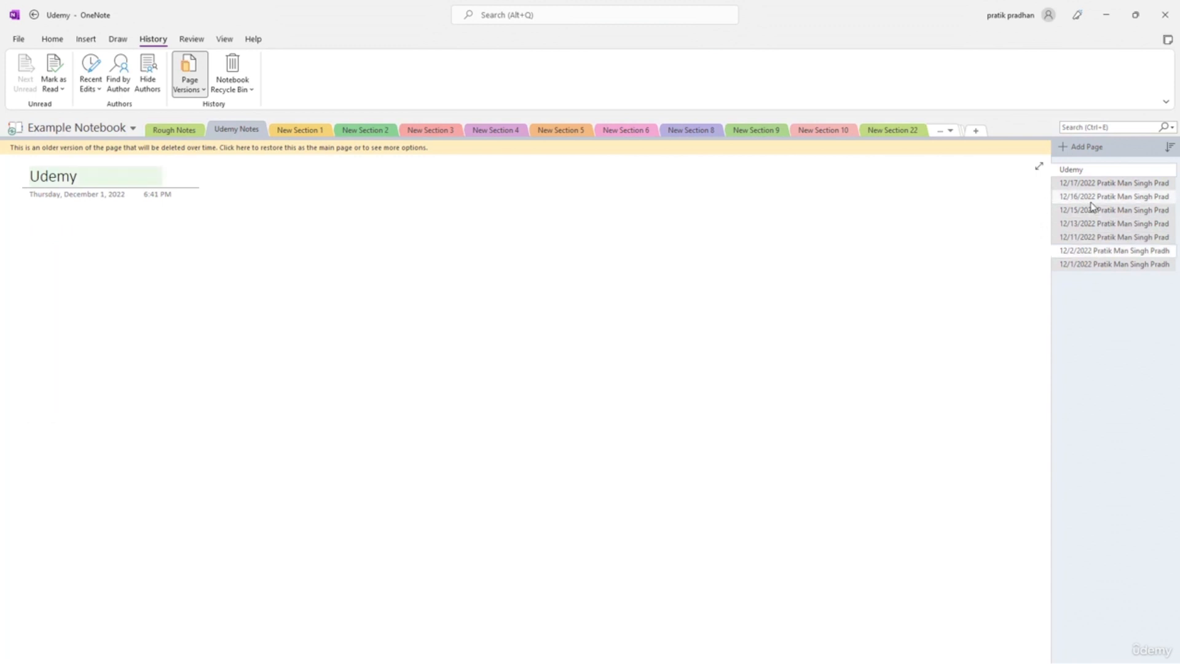
left_click(1091, 199)
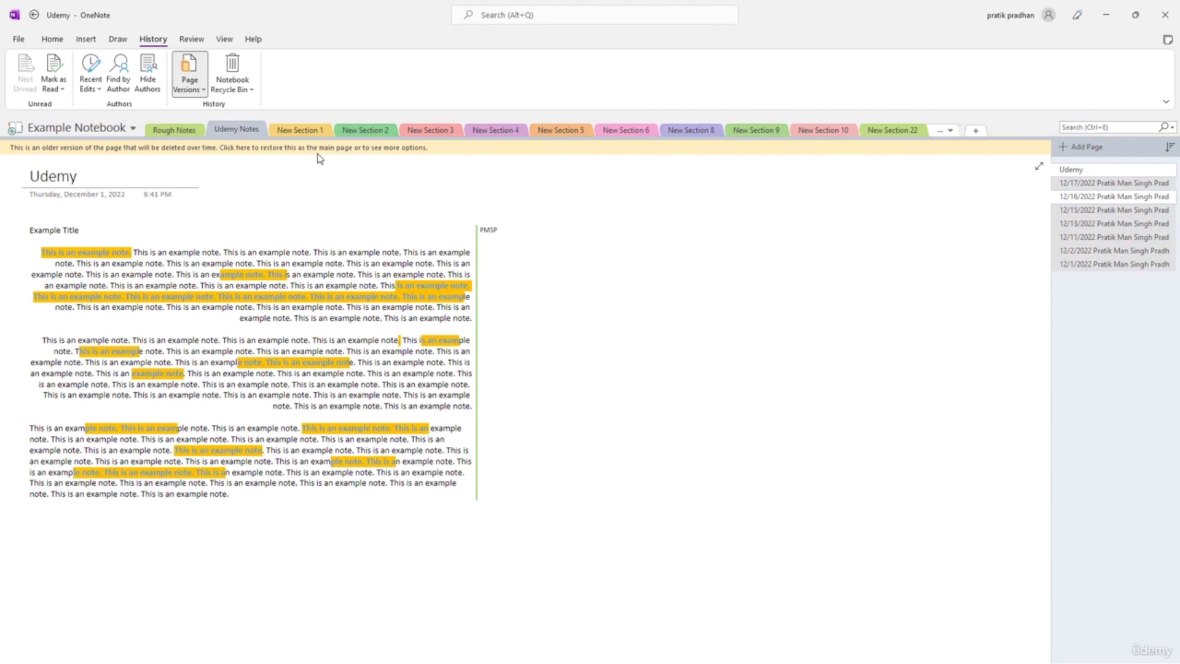
- List the earlier page versions of the untitled page in New Section 1
left_click(320, 130)
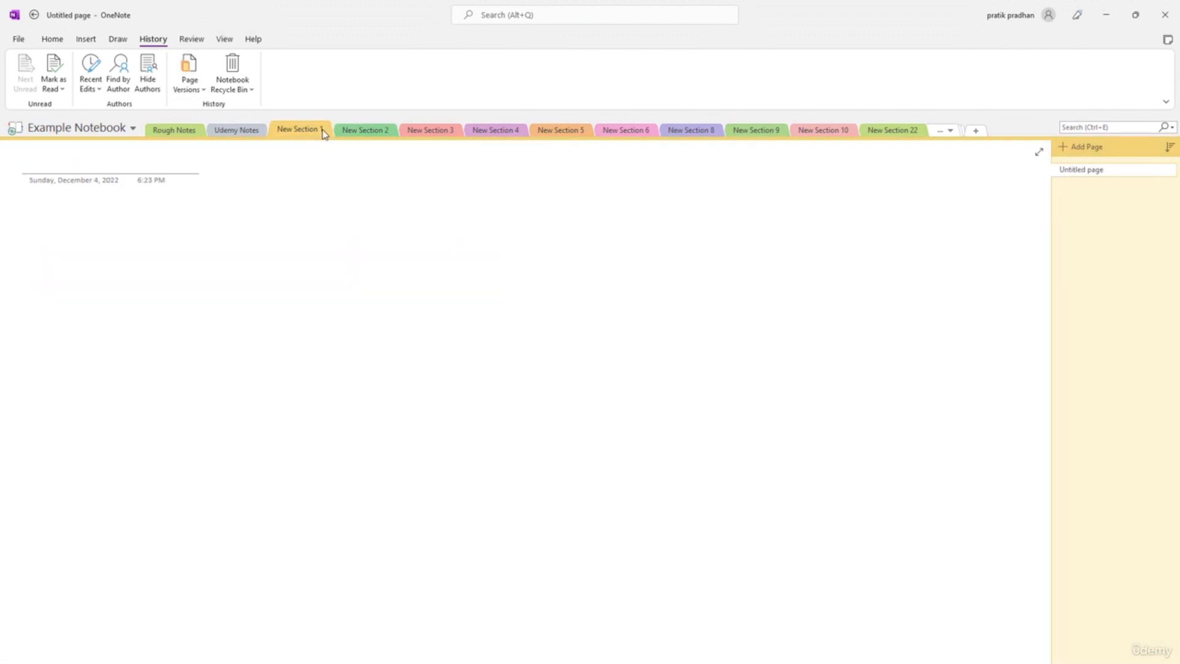
left_click(188, 90)
left_click(203, 108)
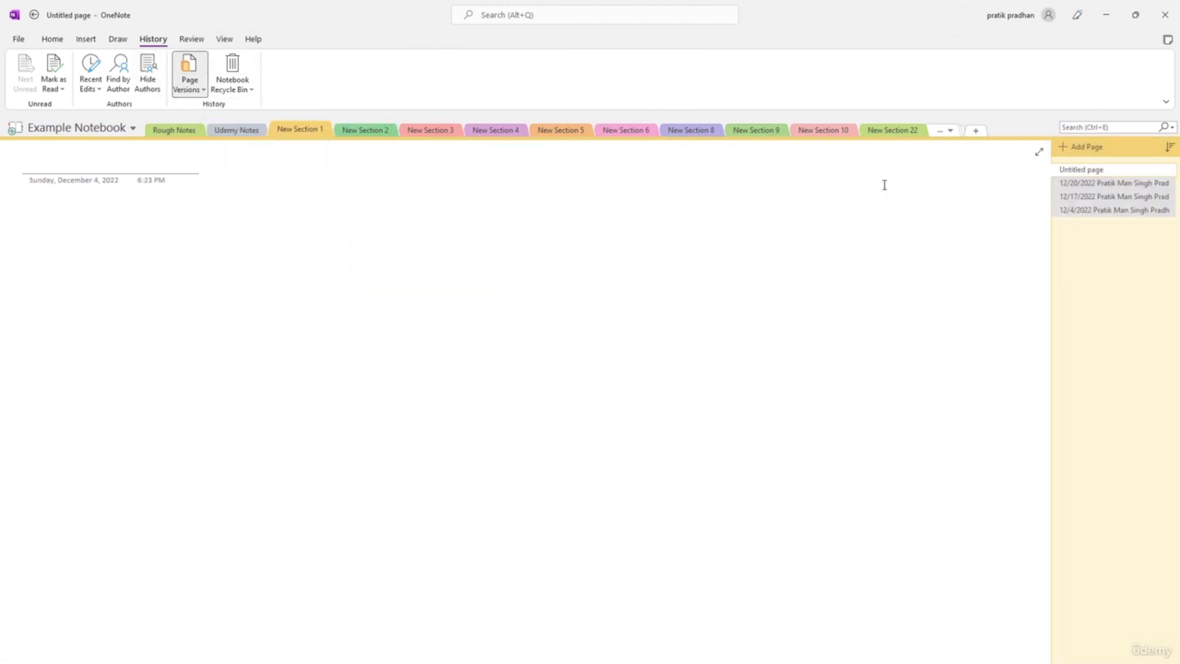
- Go past New Section 6 to New Section 22 and check the page version options for its shapes page
left_click(605, 129)
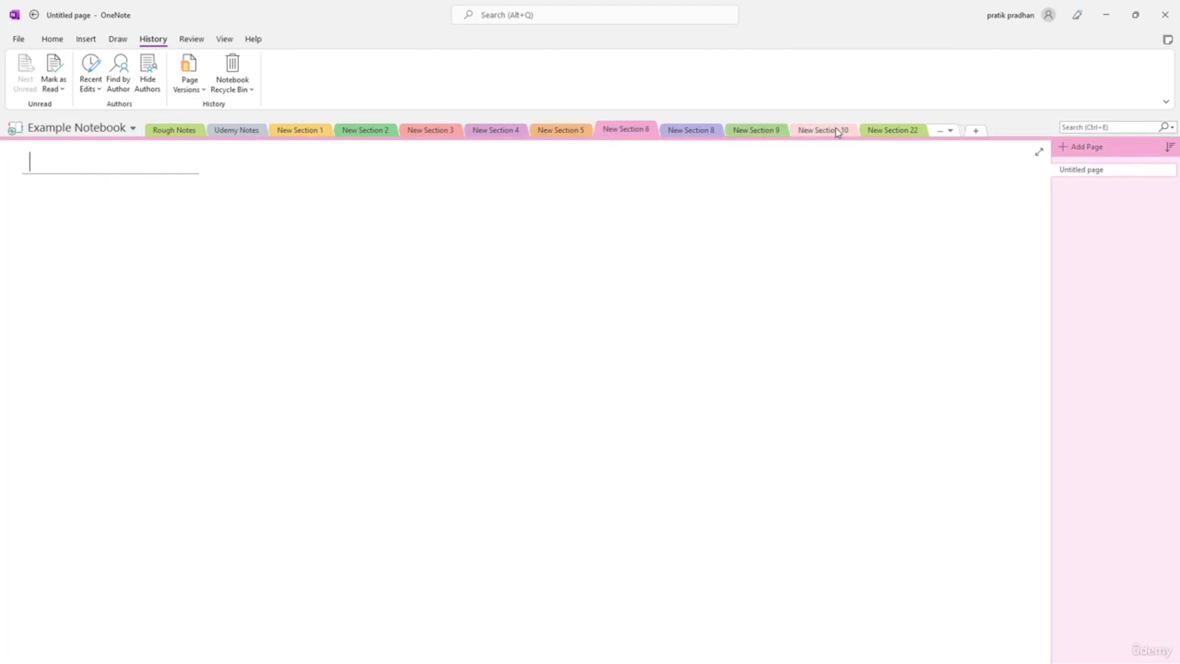
left_click(897, 131)
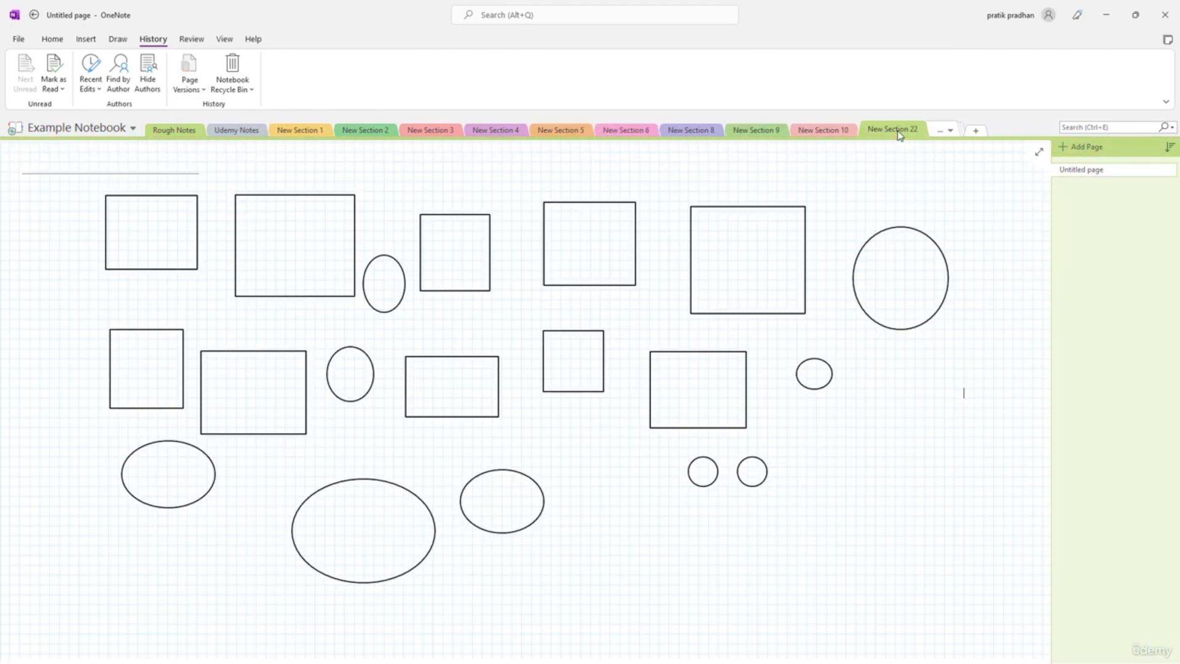
left_click(190, 90)
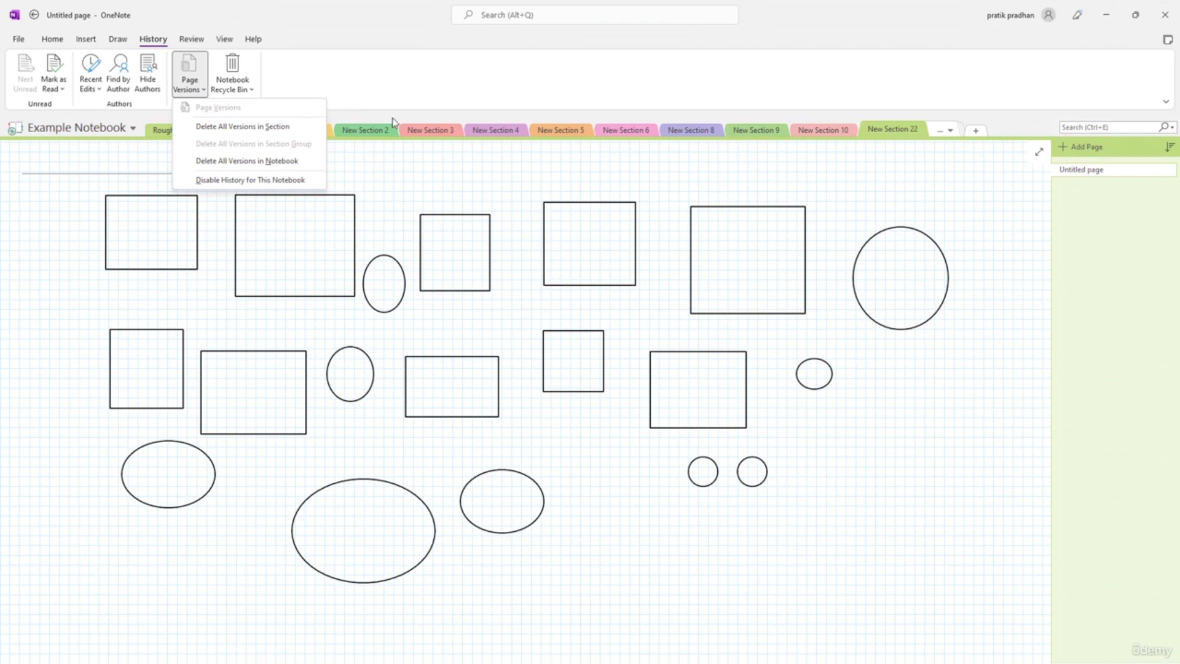
- Check the page version options for the pages in New Section 10 and New Section 15
left_click(822, 131)
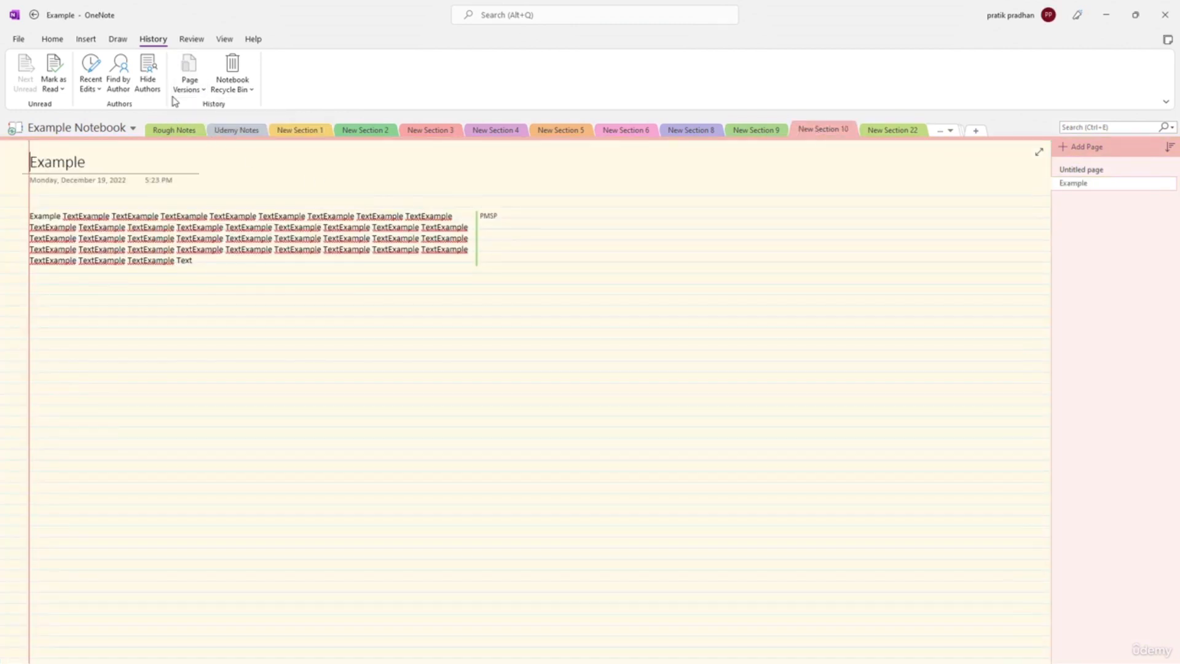
left_click(190, 89)
left_click(1004, 237)
left_click(911, 129)
left_click(945, 132)
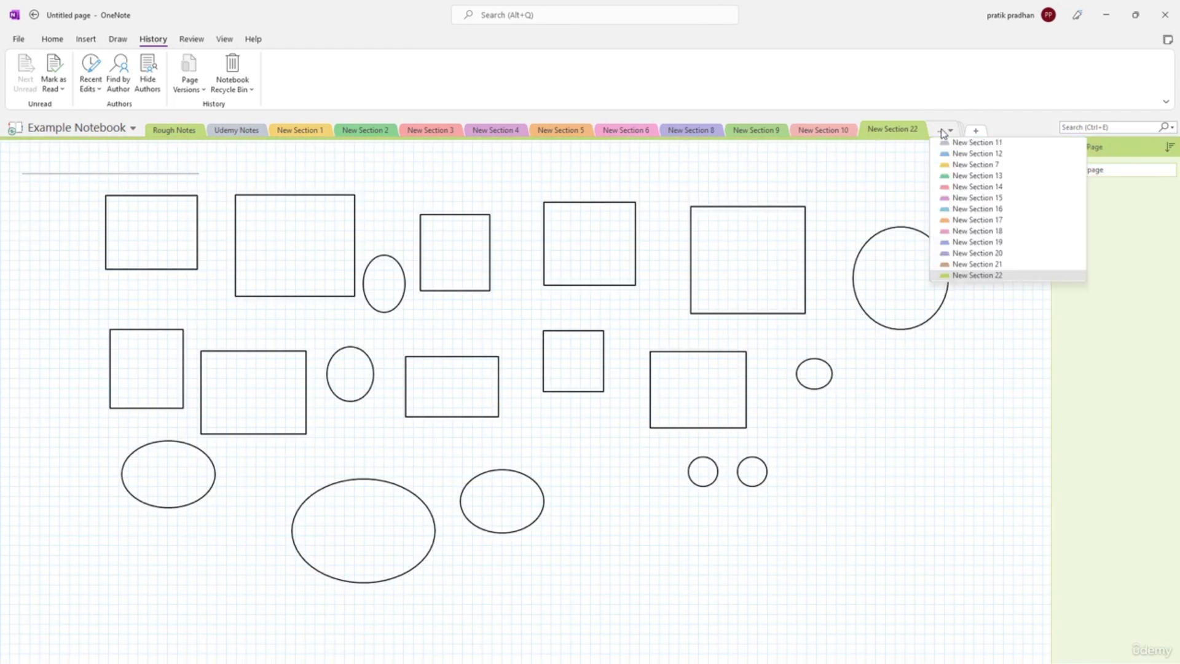
left_click(996, 203)
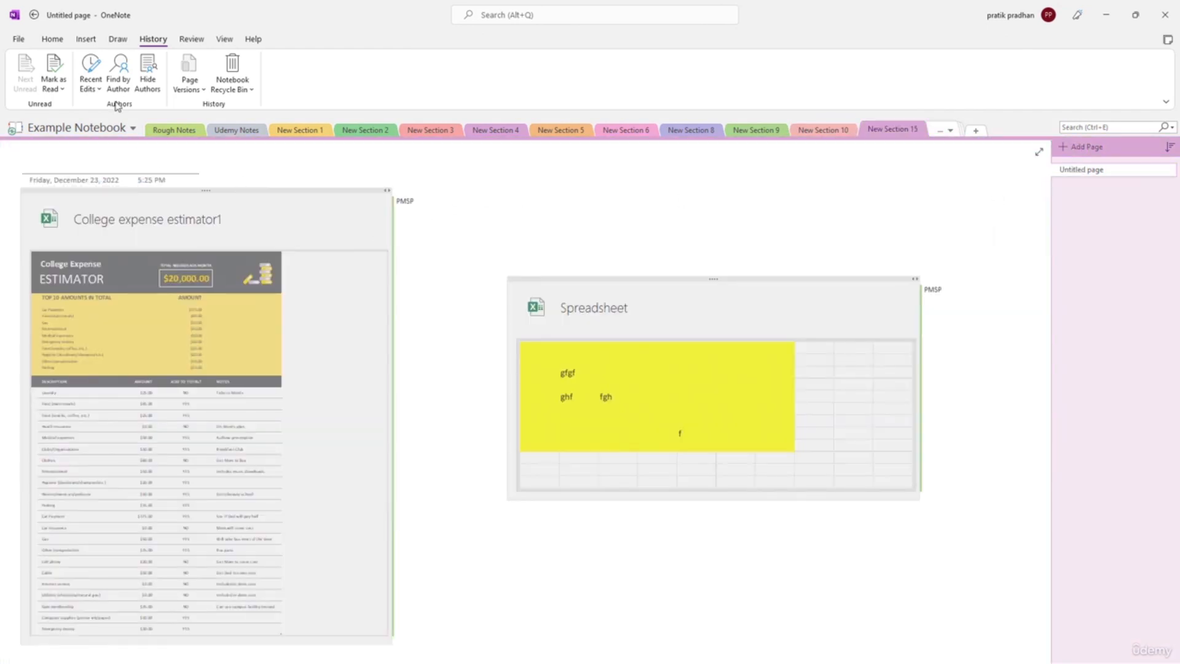
left_click(190, 85)
left_click(503, 209)
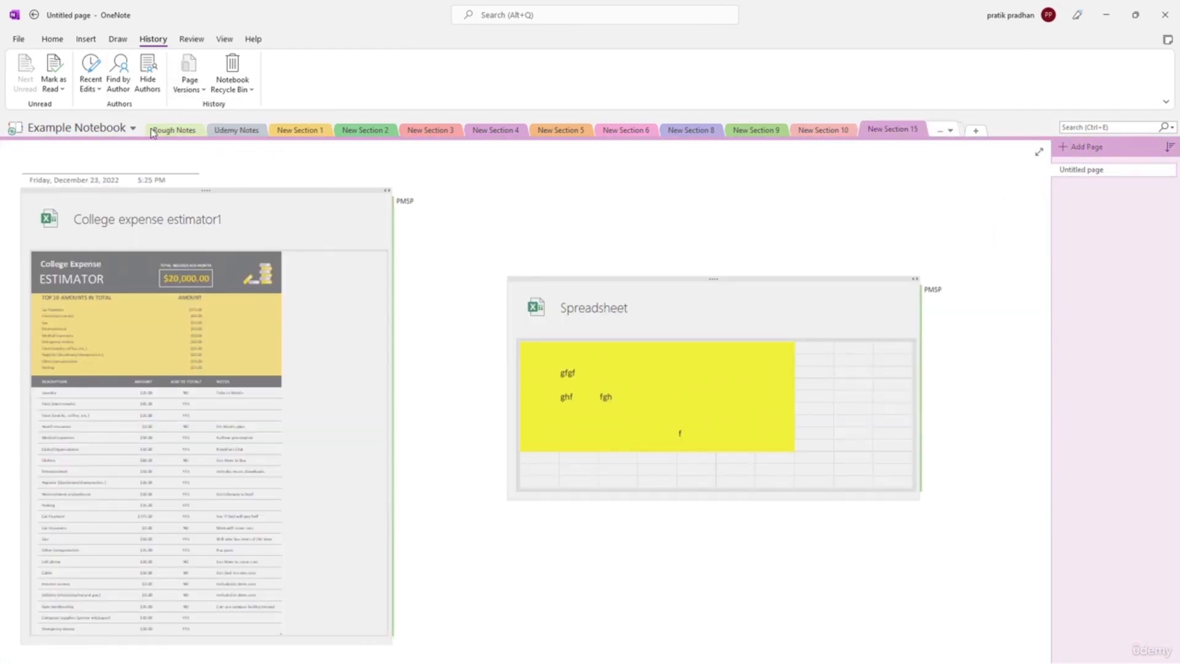
- Return to the Udemy Notes section and list the earlier versions of its Udemy page
left_click(153, 131)
left_click(213, 129)
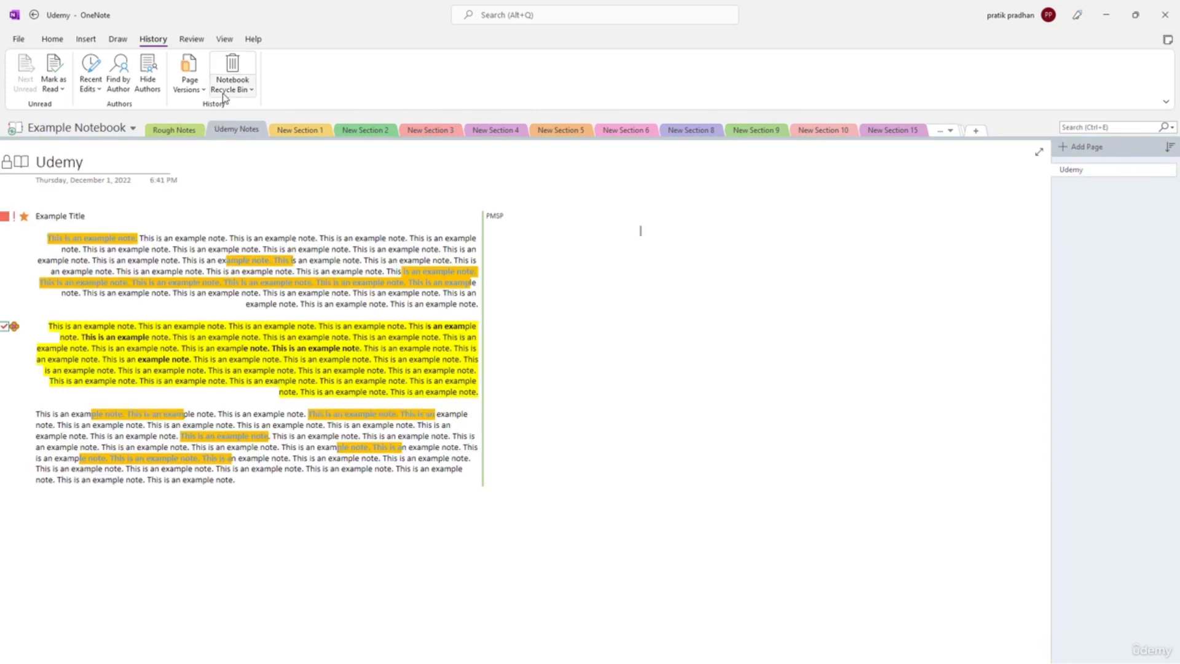
left_click(190, 87)
left_click(212, 108)
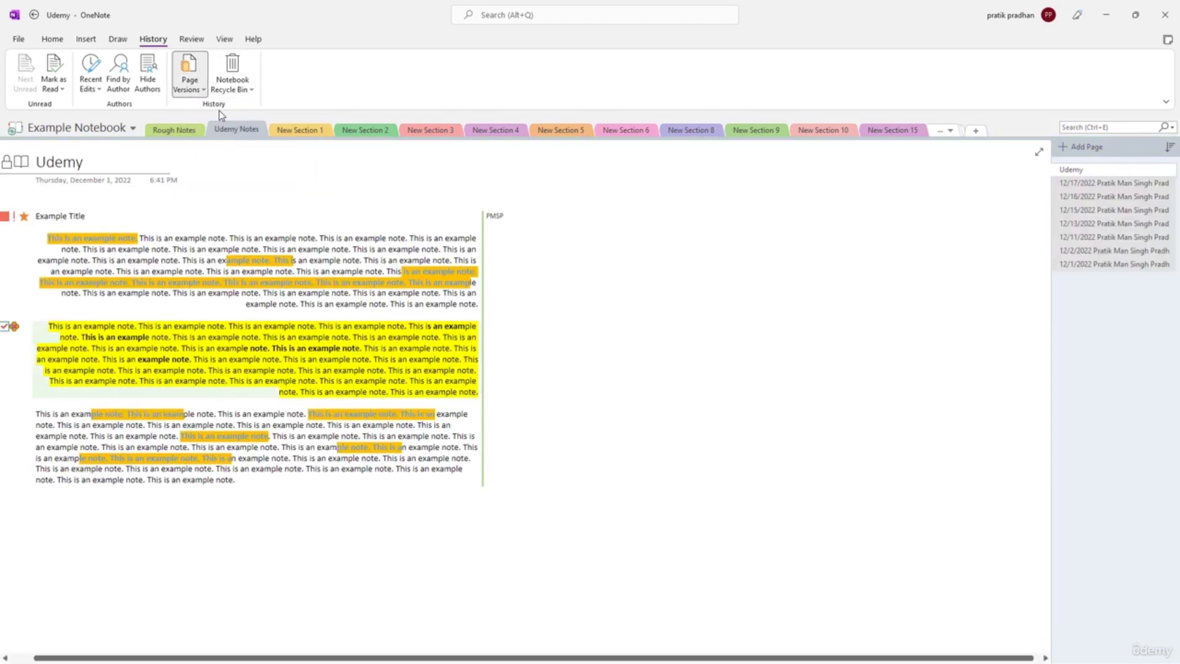
- Delete all page versions in the Udemy Notes section
left_click(193, 93)
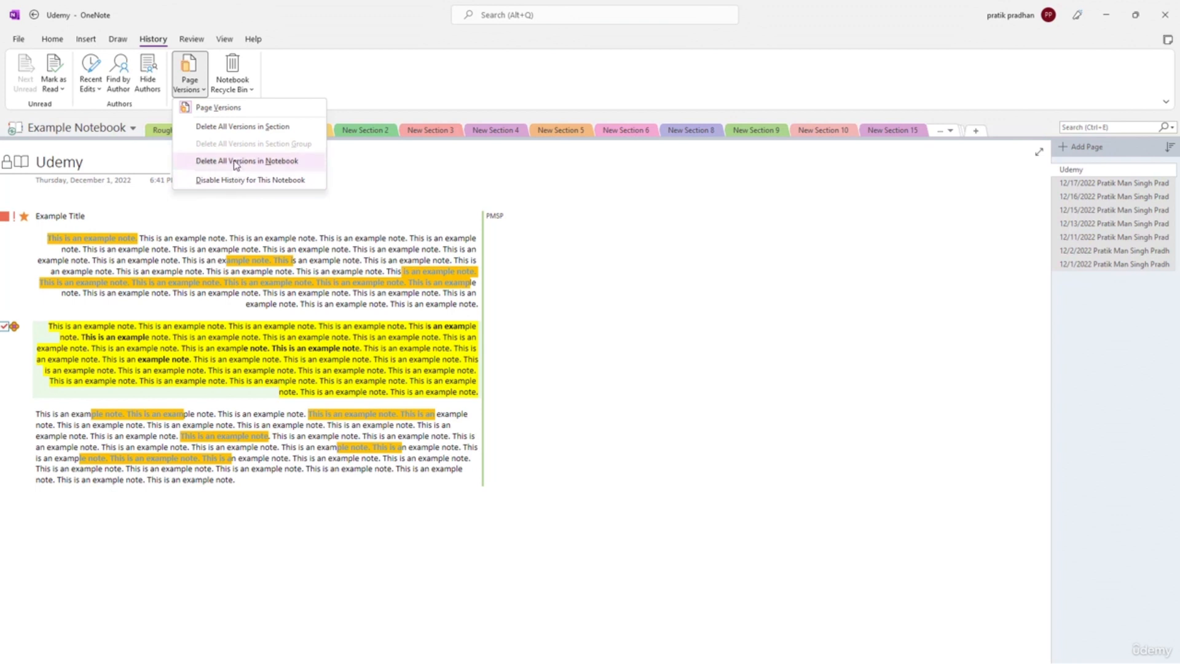
left_click(234, 128)
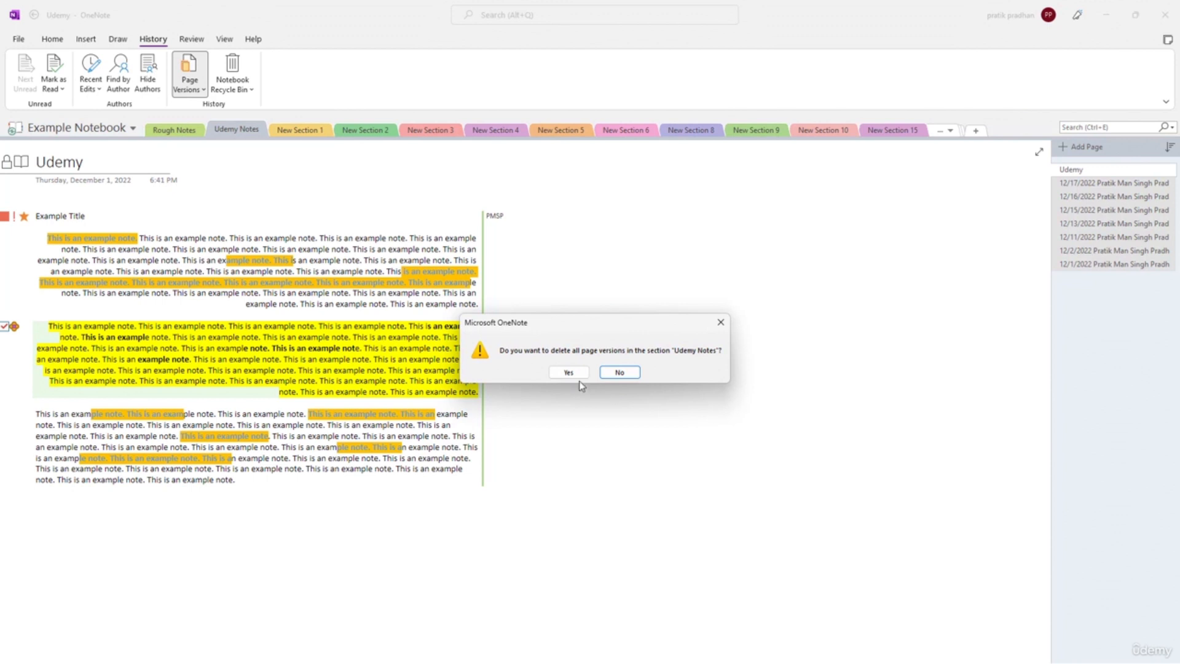
left_click_drag(574, 327, 532, 278)
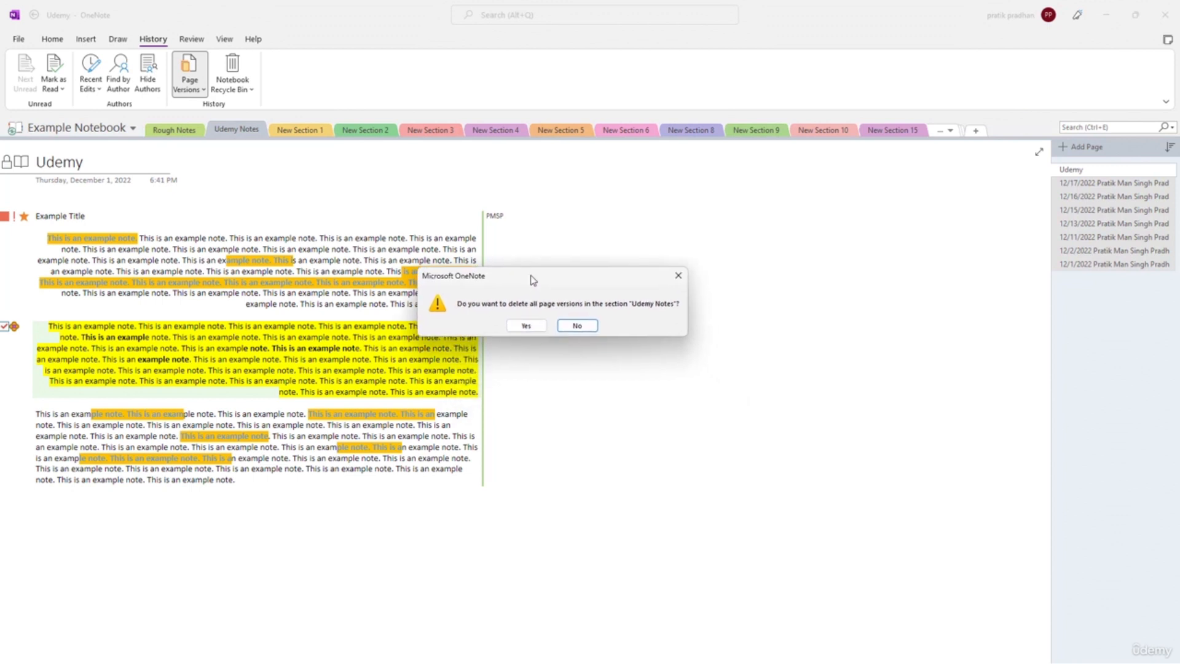
left_click(527, 325)
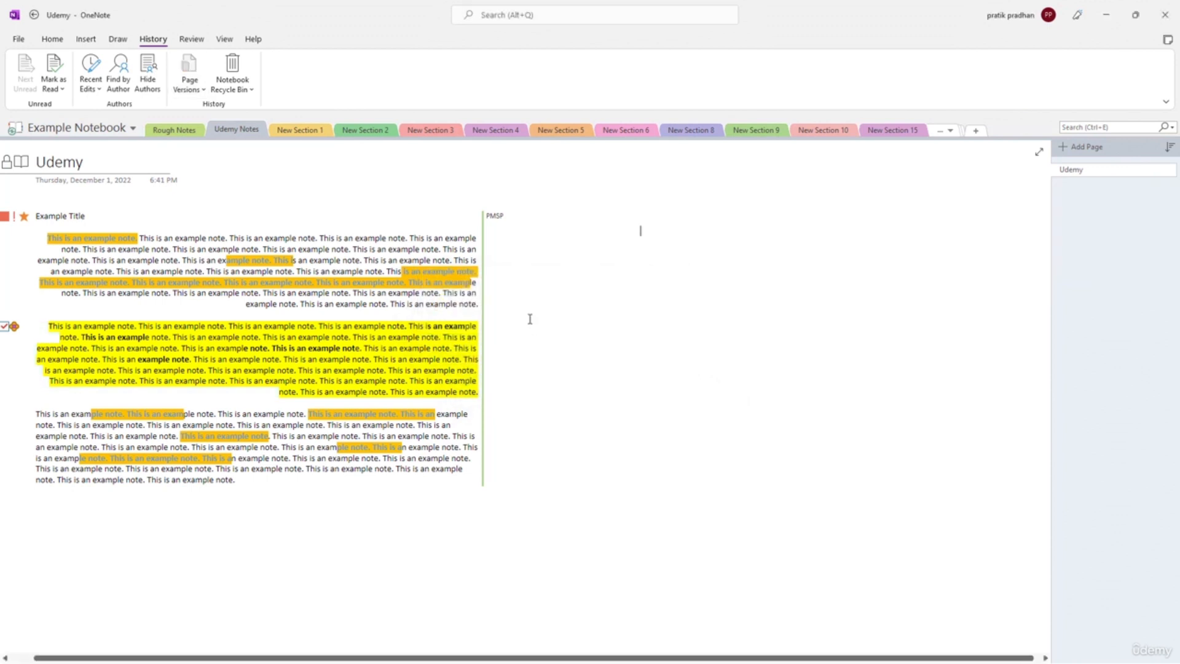
- Disable history for Example Notebook and permanently delete all its notebook history and Deleted Notes items
left_click(189, 83)
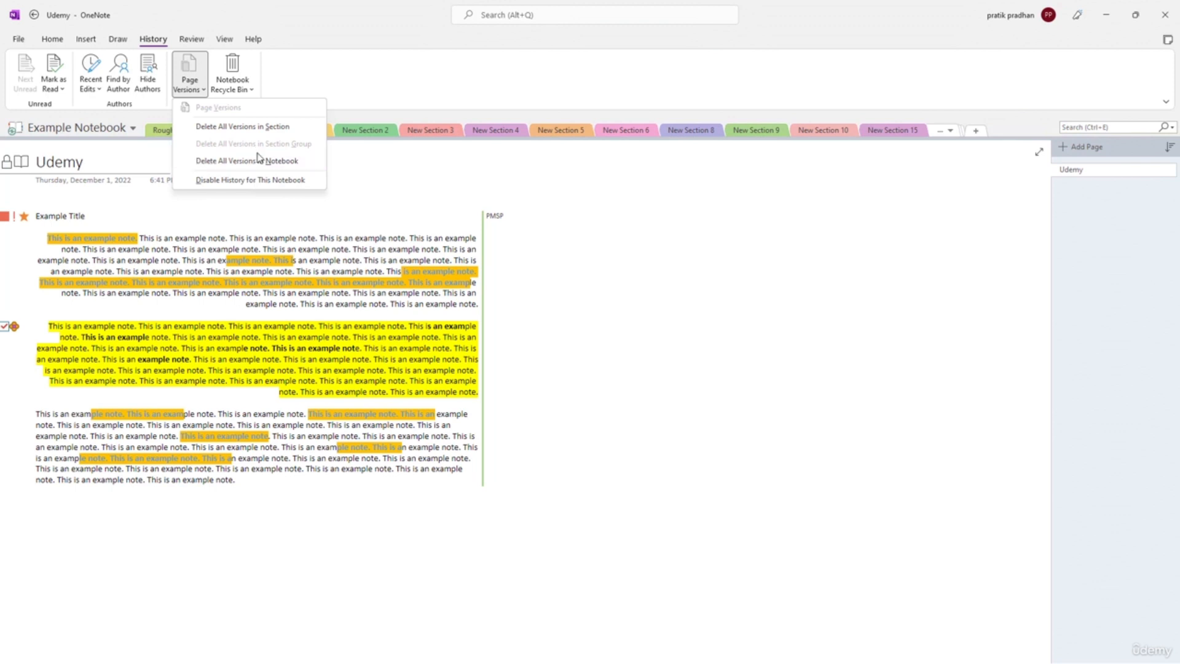
left_click(254, 180)
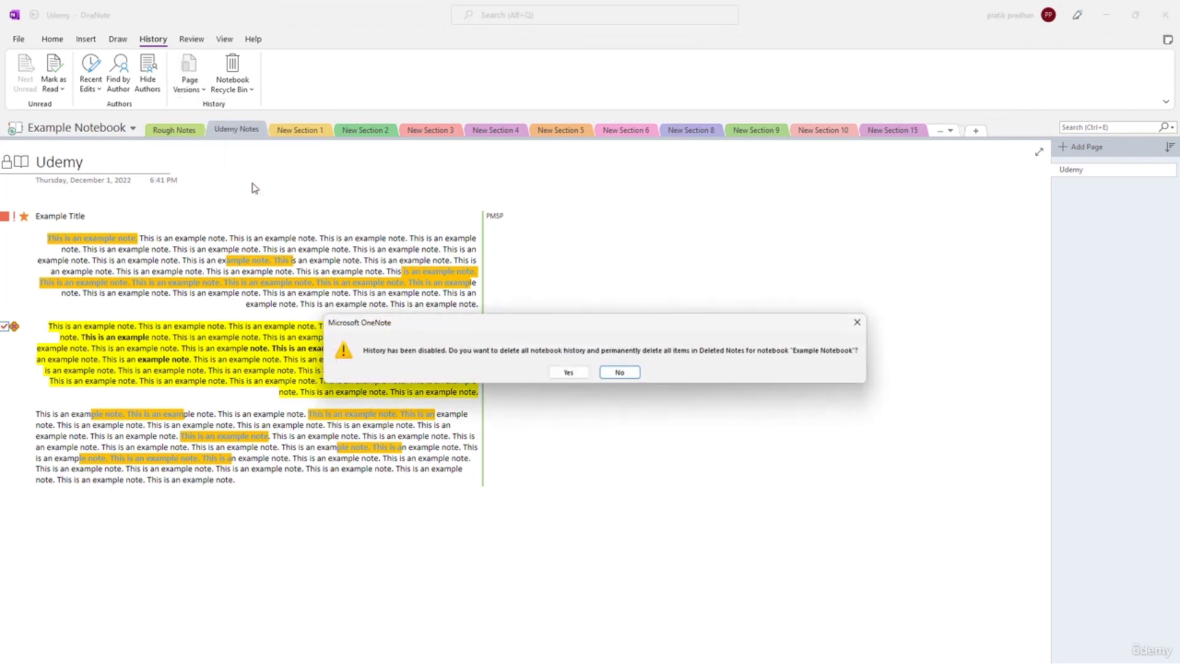
left_click(572, 373)
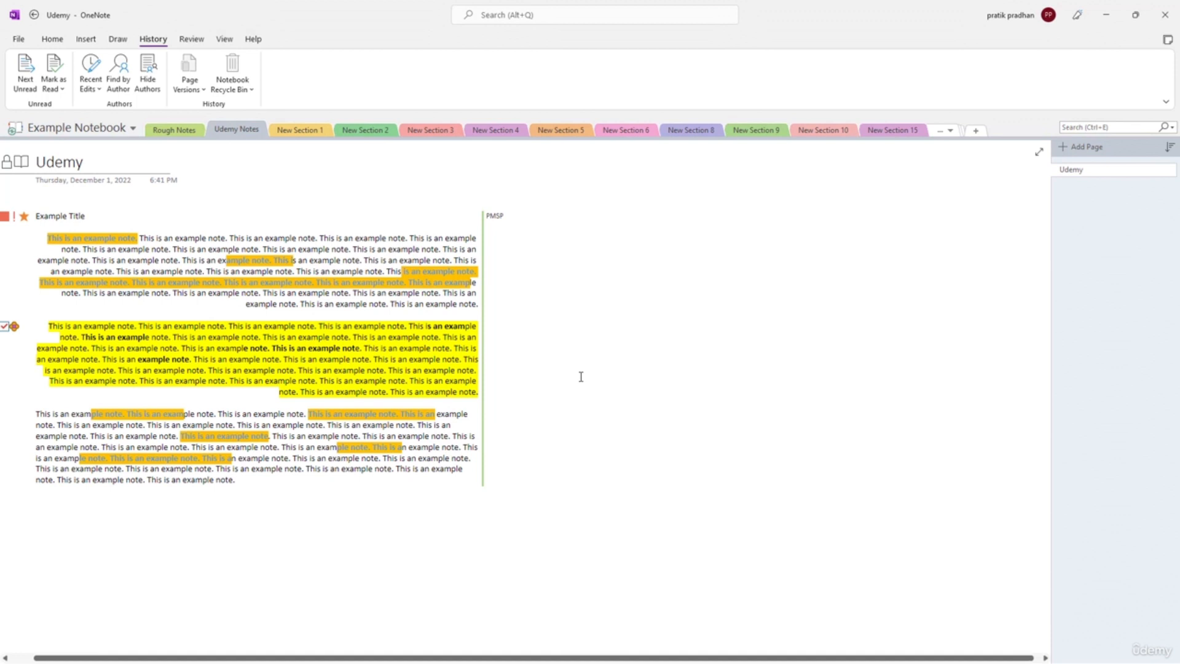
- Turn history back on for Example Notebook and review its page version options
left_click(190, 77)
left_click(198, 180)
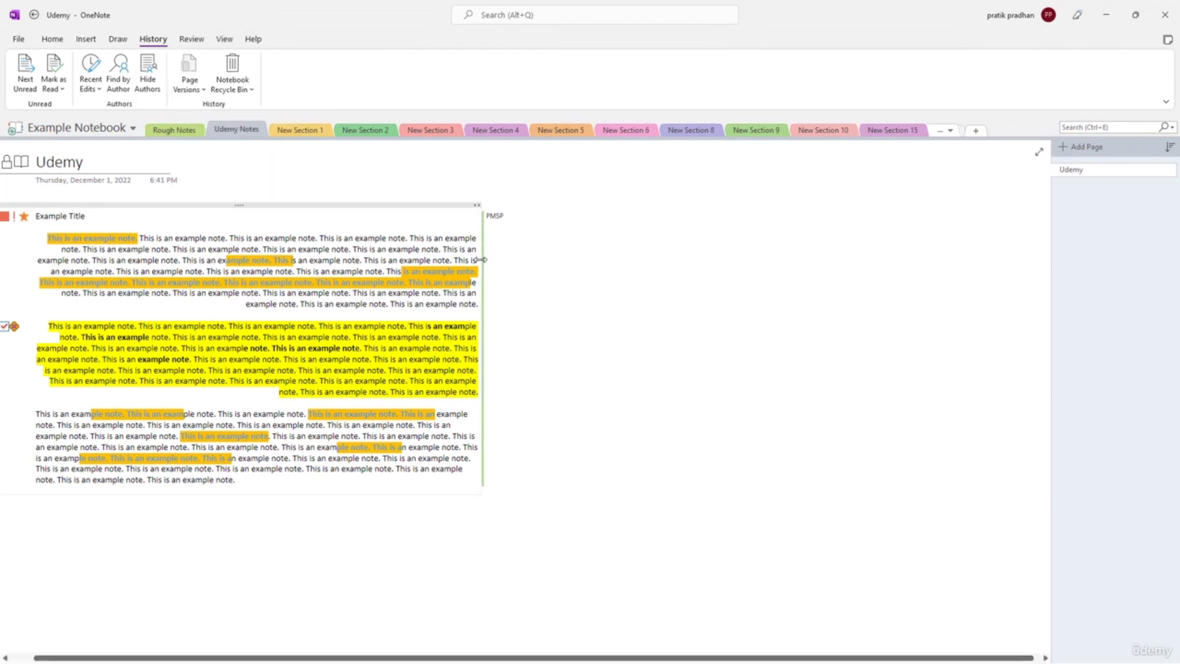
left_click(190, 86)
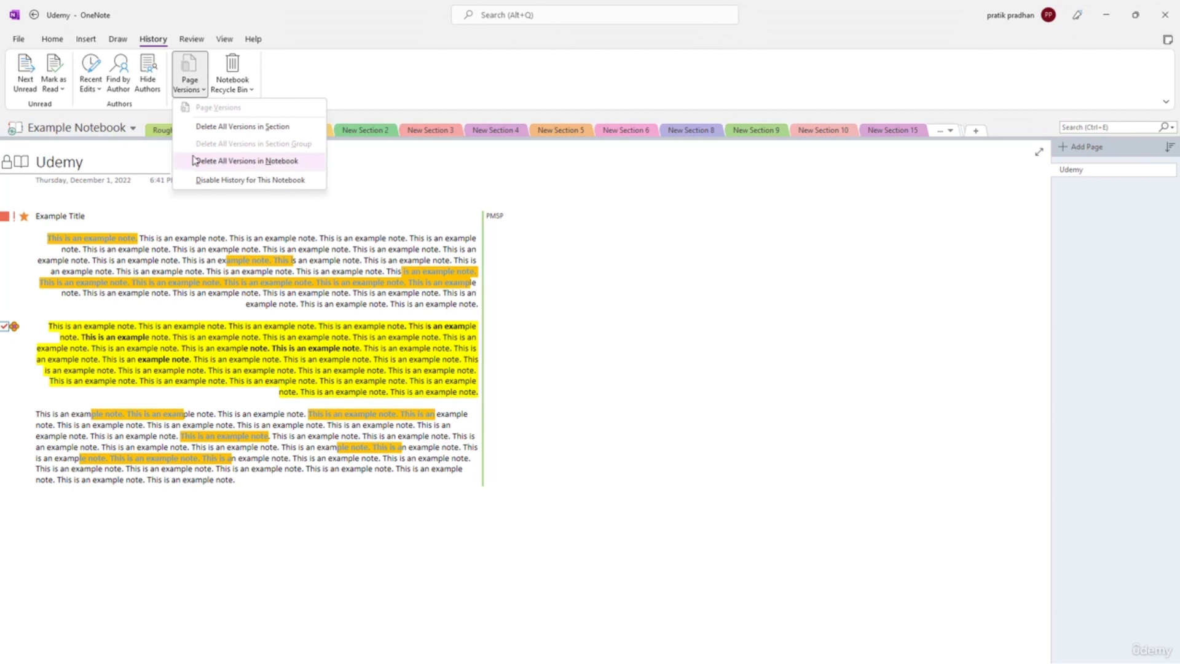
left_click(555, 204)
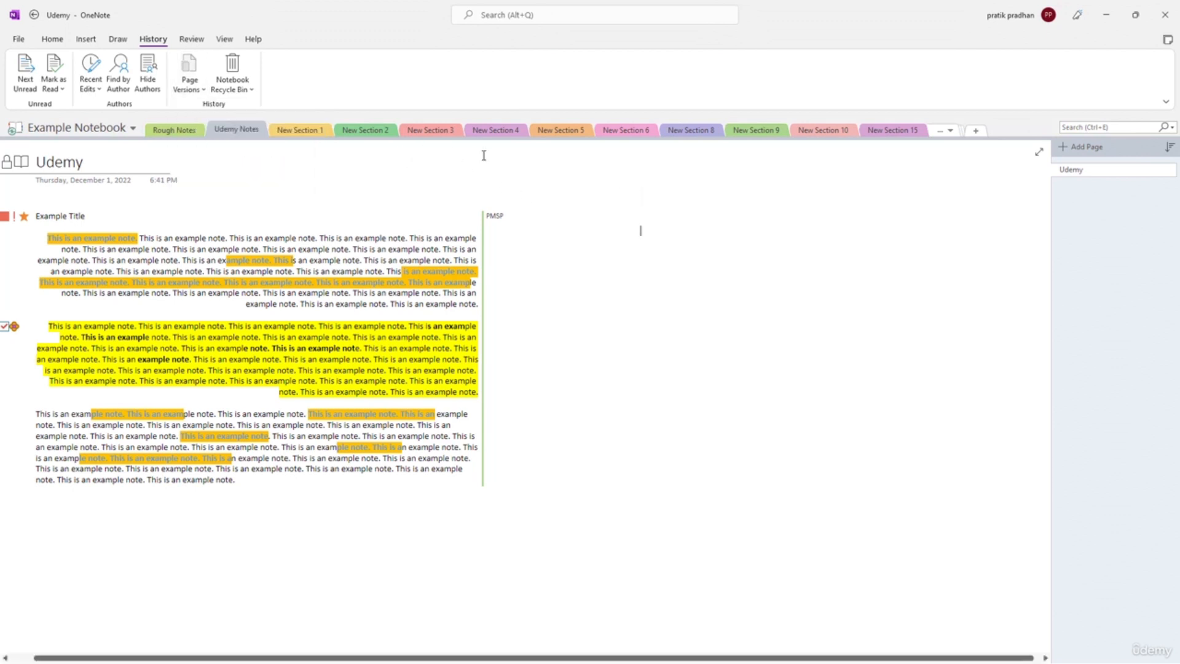
left_click(190, 86)
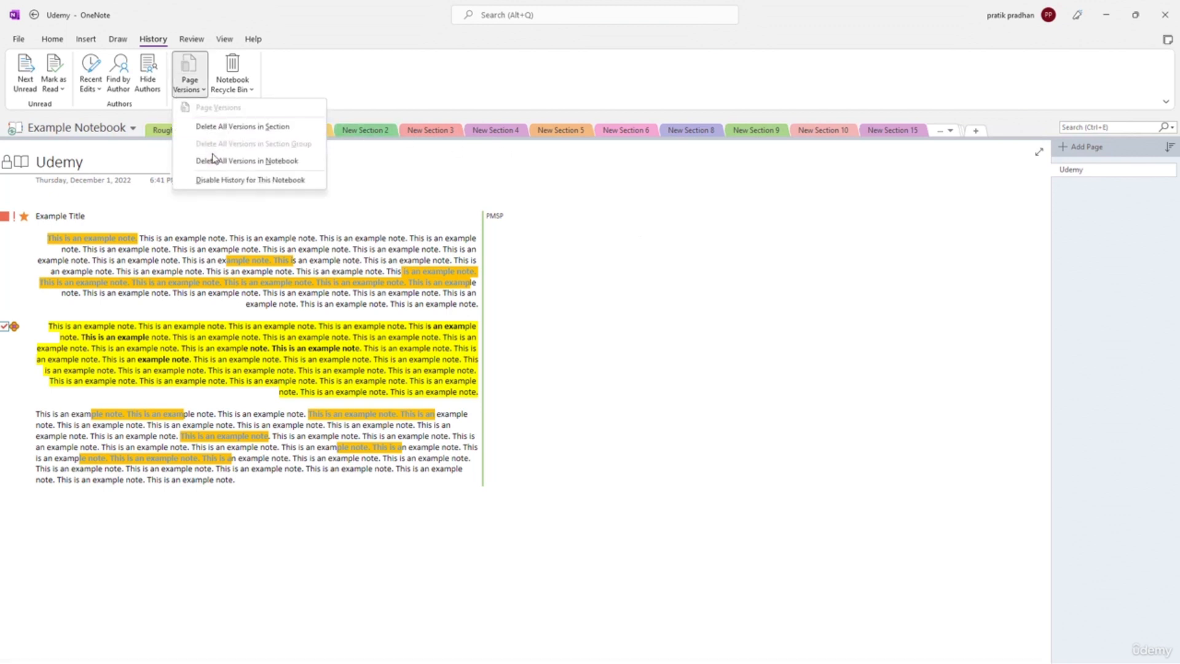
left_click(638, 188)
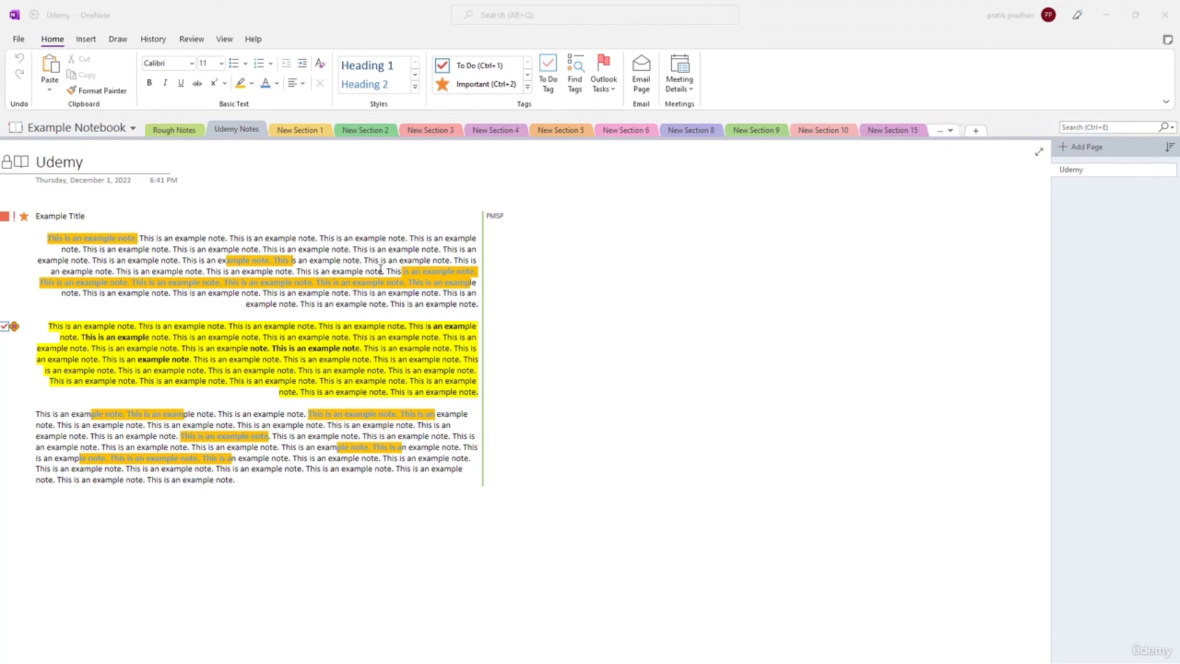
- Protect the Udemy Notes section by entering and confirming a section password, and delete the section's existing backups
left_click(379, 257)
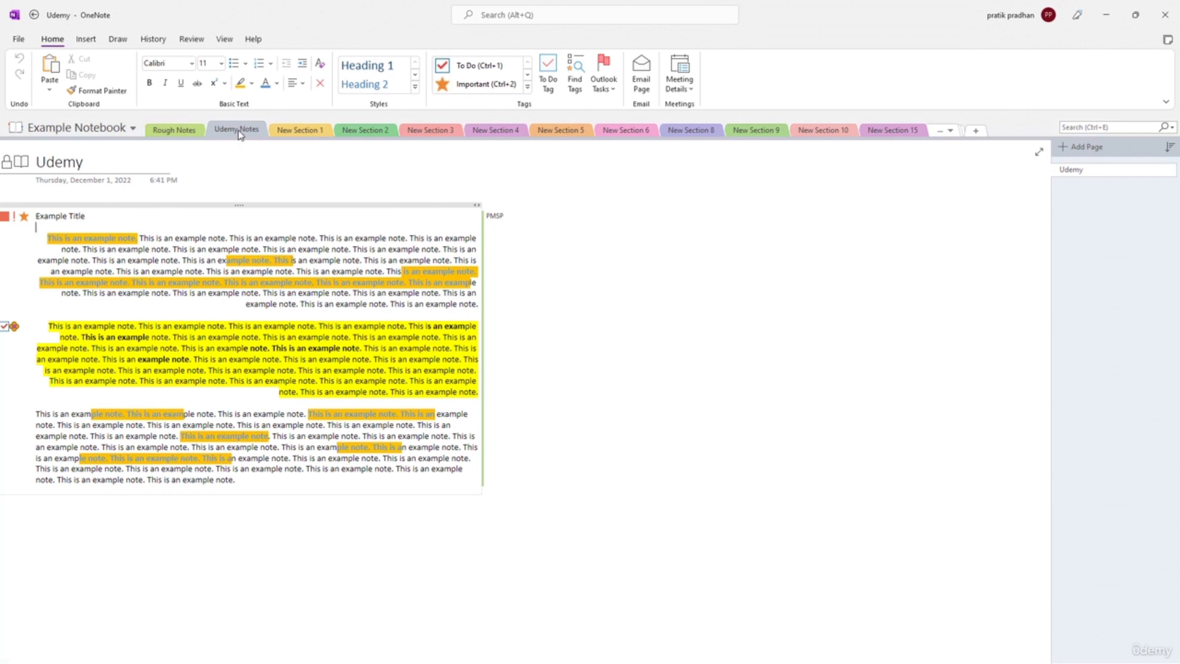
left_click(266, 260)
left_click(196, 47)
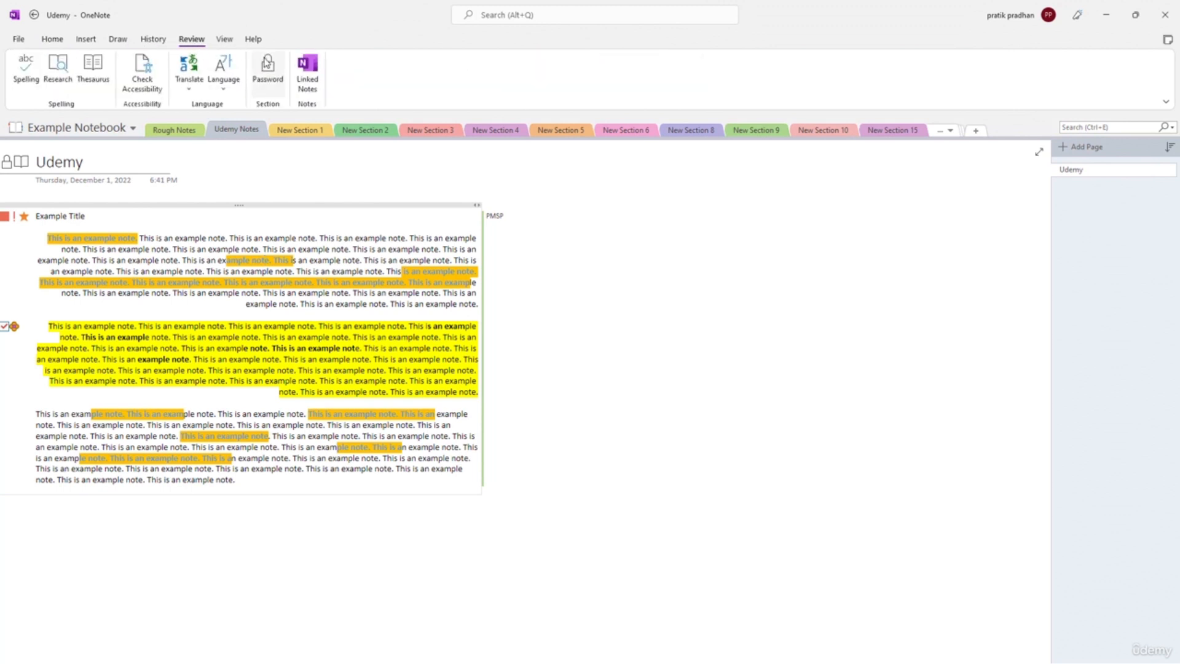
left_click(269, 69)
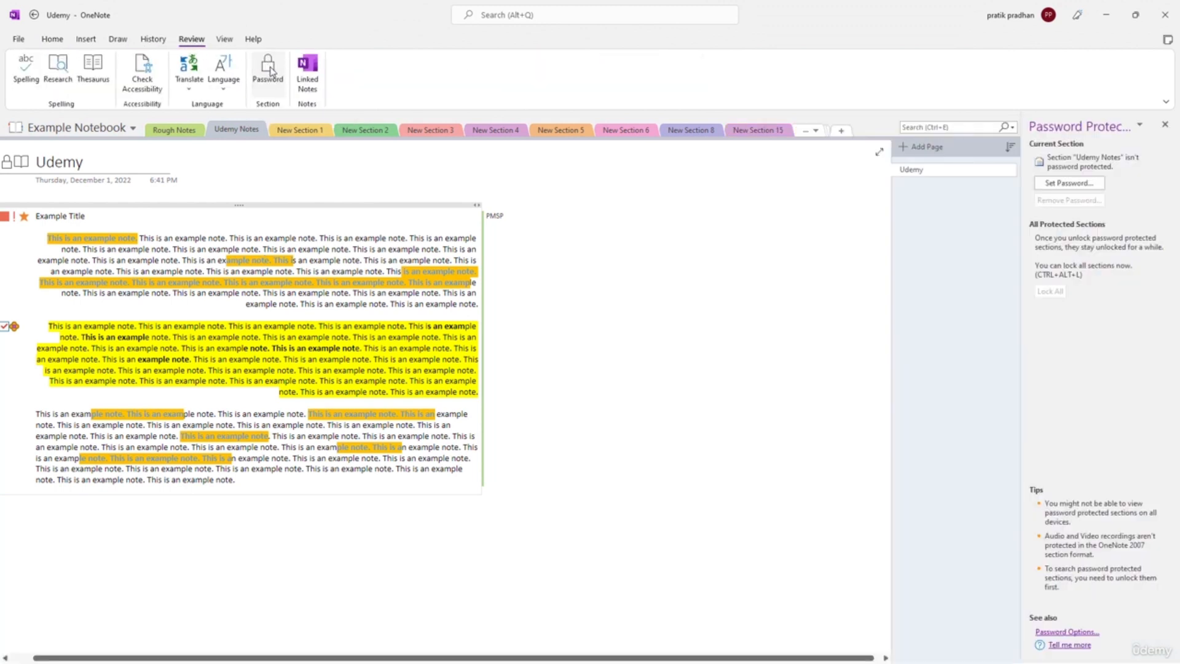
left_click(1081, 184)
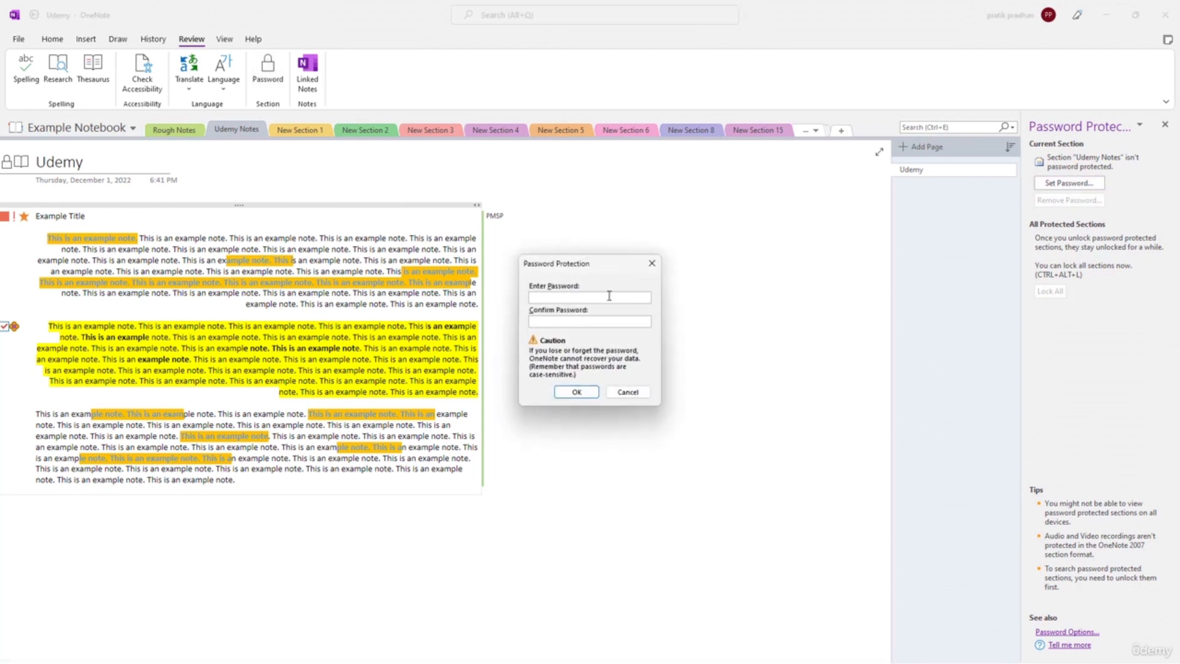
left_click(609, 322)
left_click(576, 392)
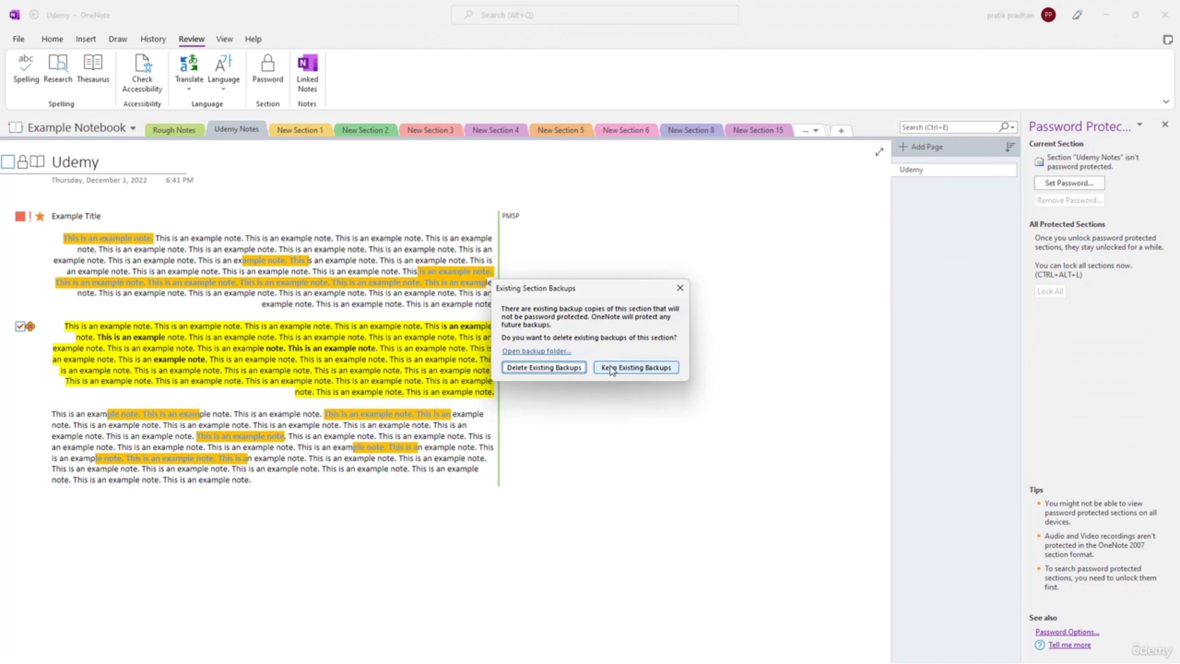
left_click(544, 367)
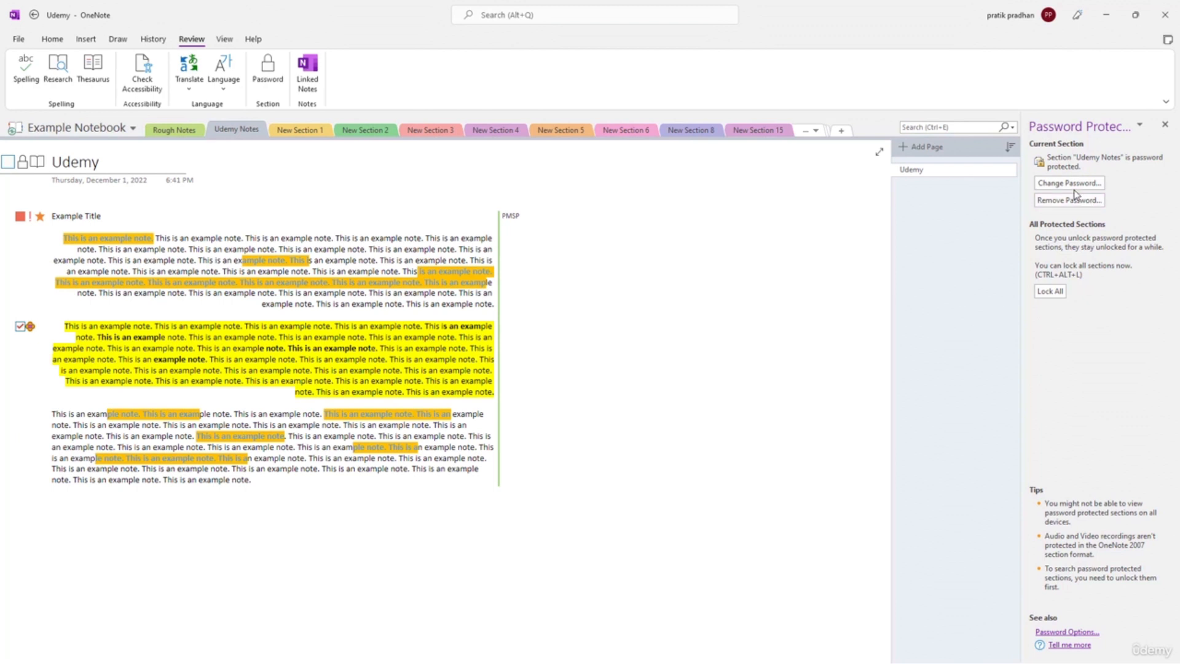
- Lock all protected sections and compare access to Udemy Notes with New Section 1 and Rough Notes
left_click(298, 130)
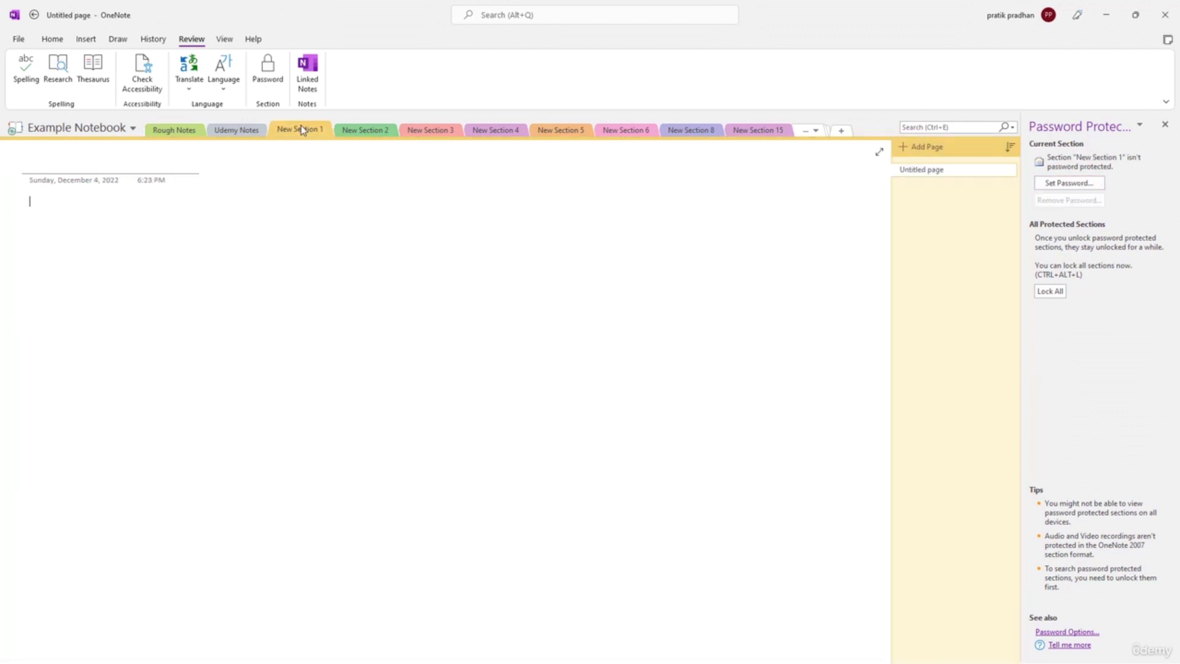
left_click(224, 131)
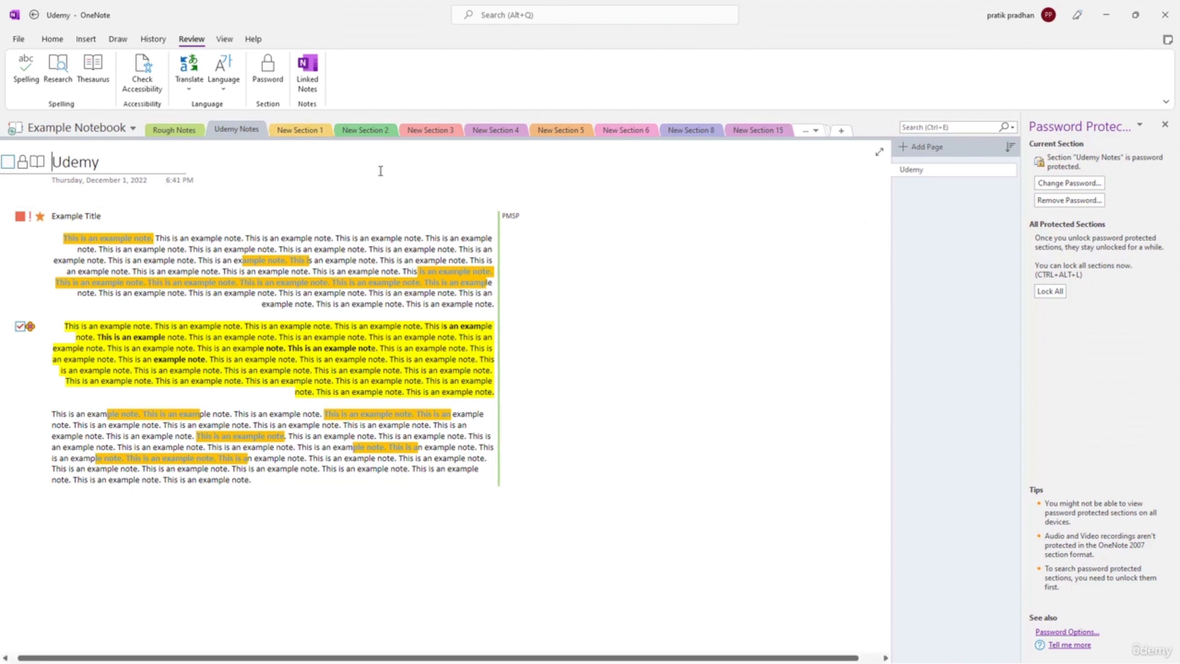
left_click(1050, 292)
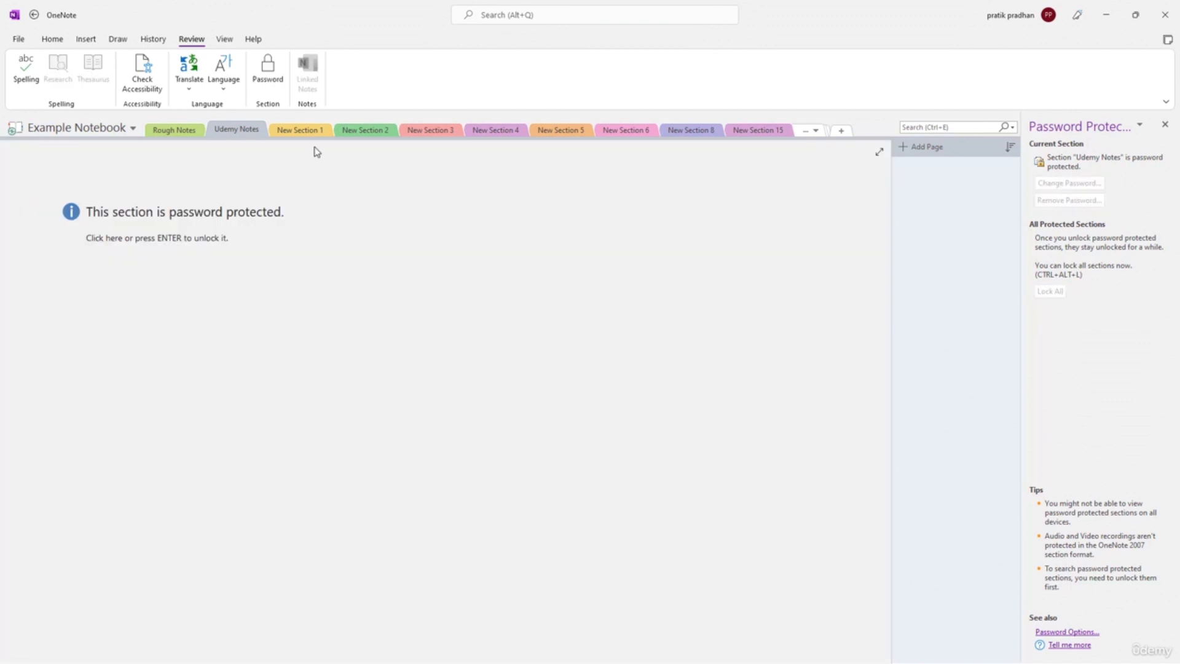
left_click(300, 130)
left_click(172, 130)
left_click(236, 130)
- Unlock the Udemy Notes section by entering its section password
left_click(242, 216)
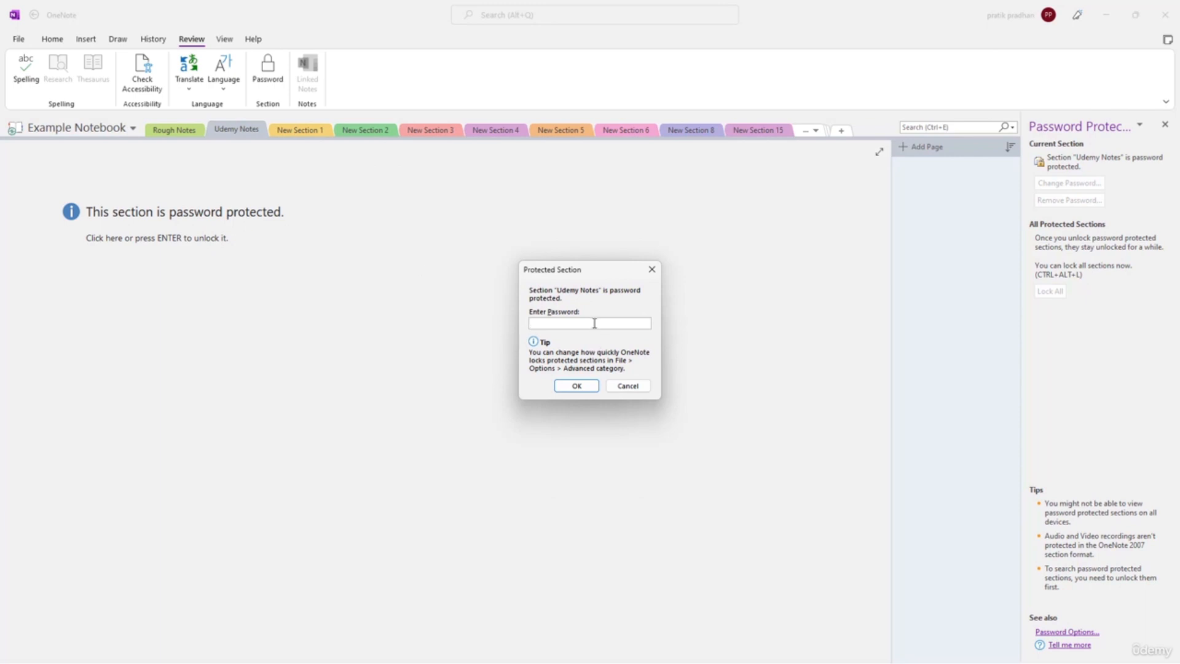
type("•••••••••••")
left_click(581, 386)
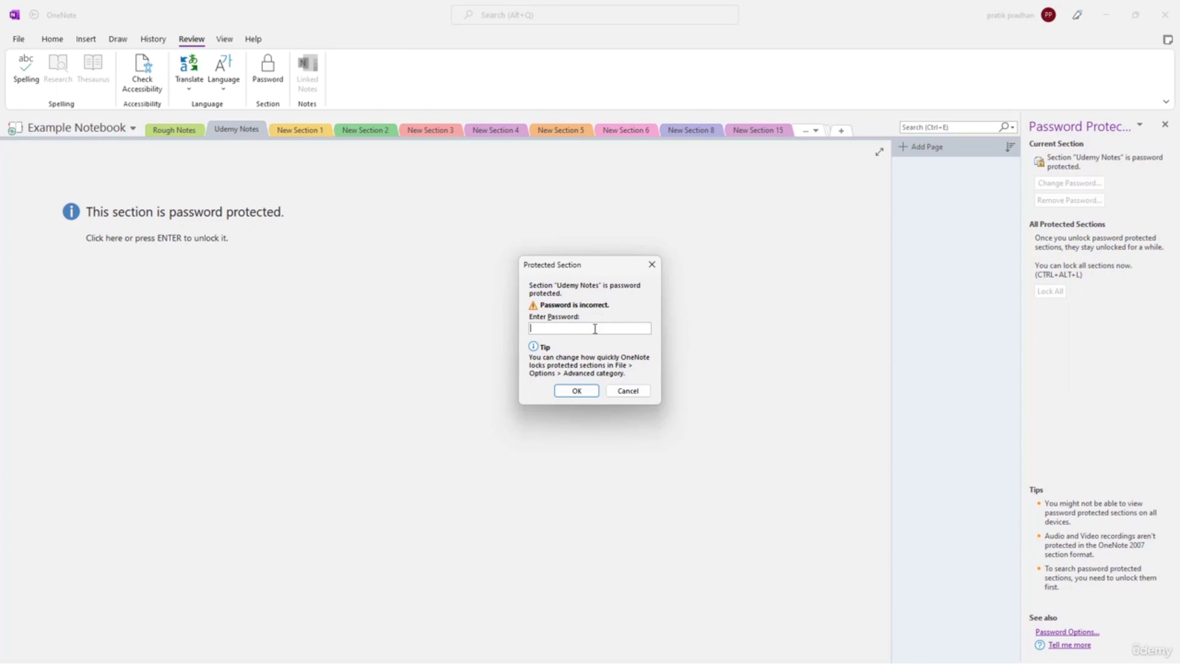
left_click(582, 392)
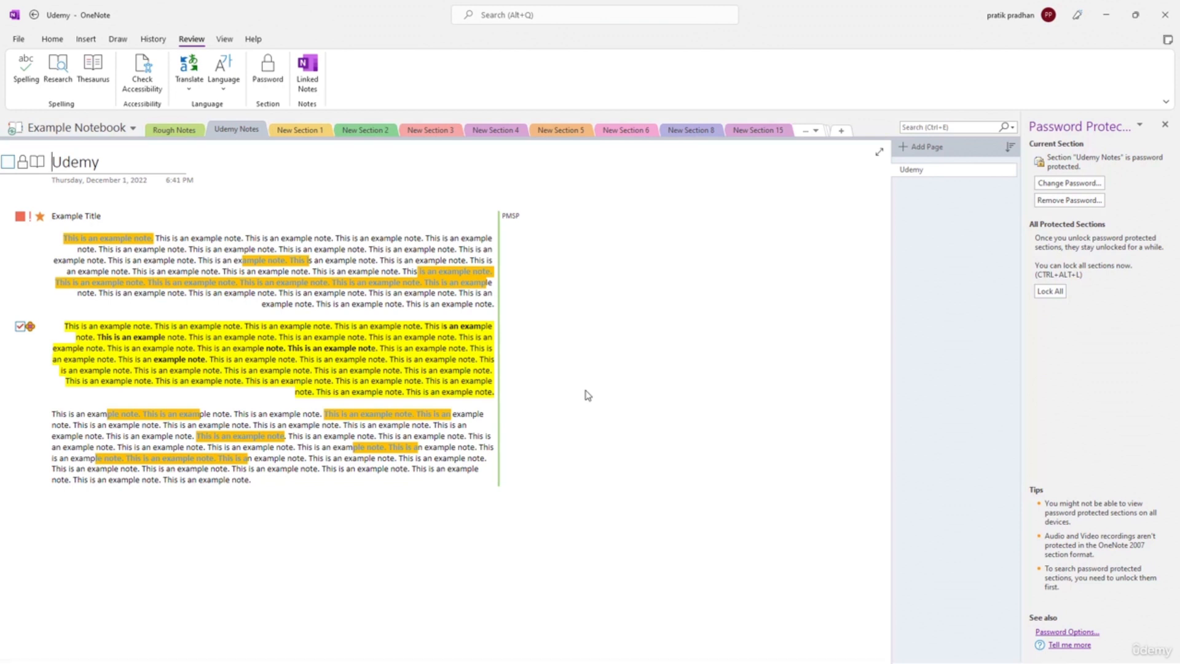
- Change the Udemy Notes section's password by entering the old password and a confirmed new one
left_click(1066, 186)
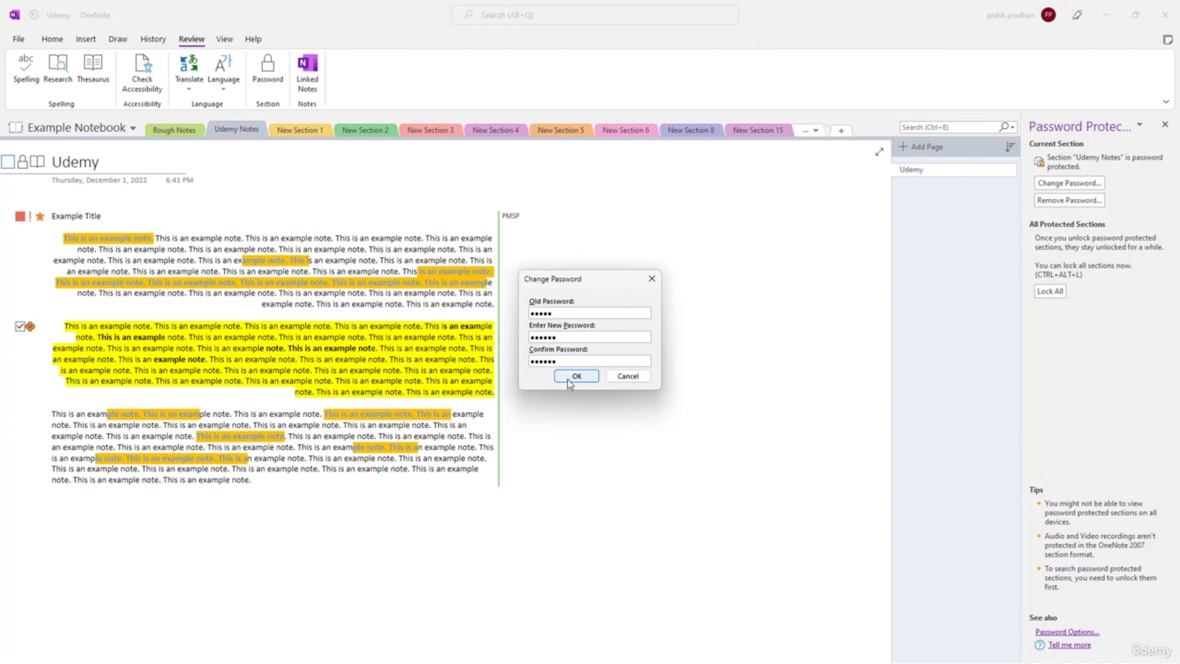
left_click(571, 376)
- Lock all protected sections and unlock Udemy Notes again with the new section password
left_click(1048, 293)
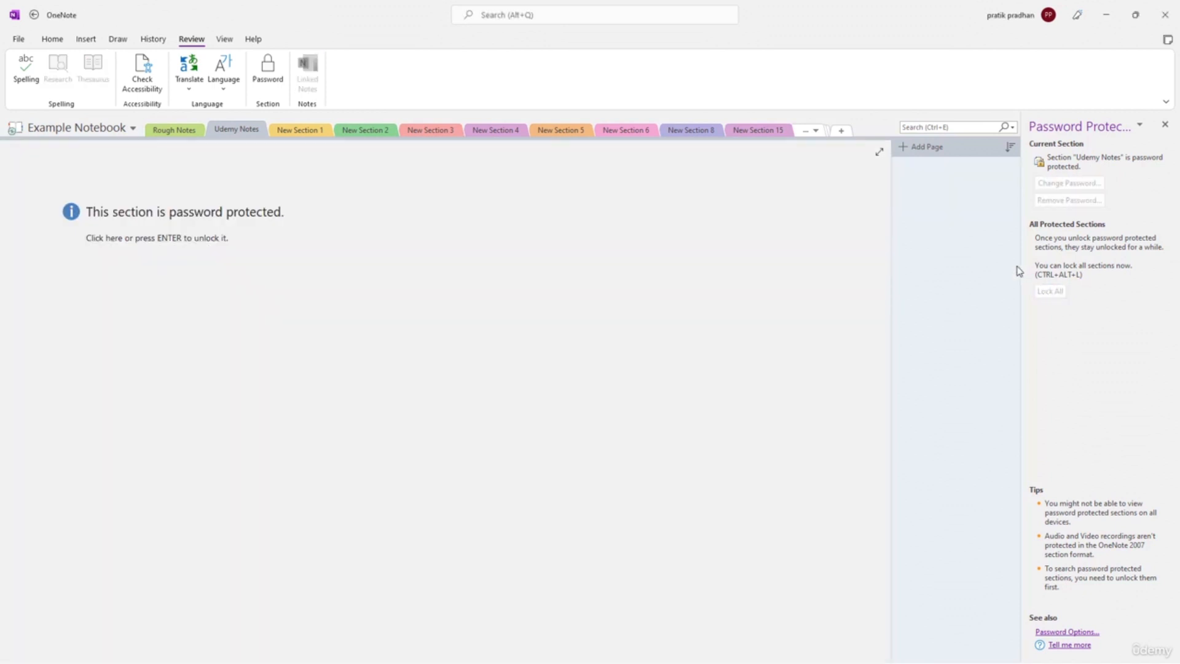
left_click(211, 238)
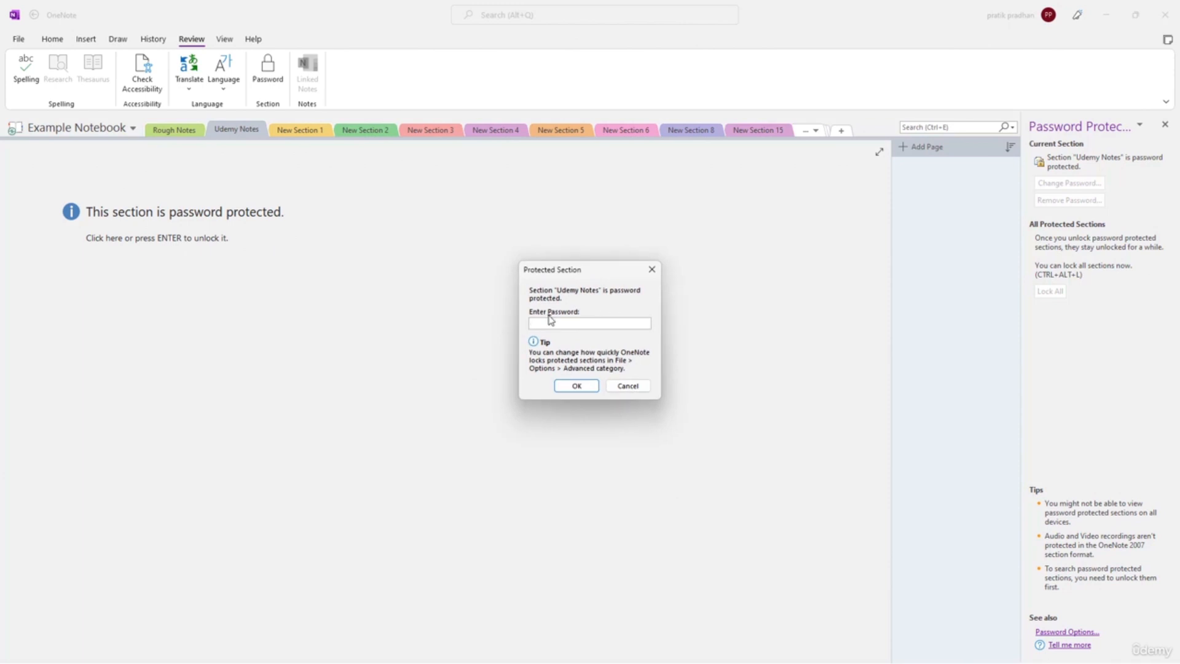
key("Return")
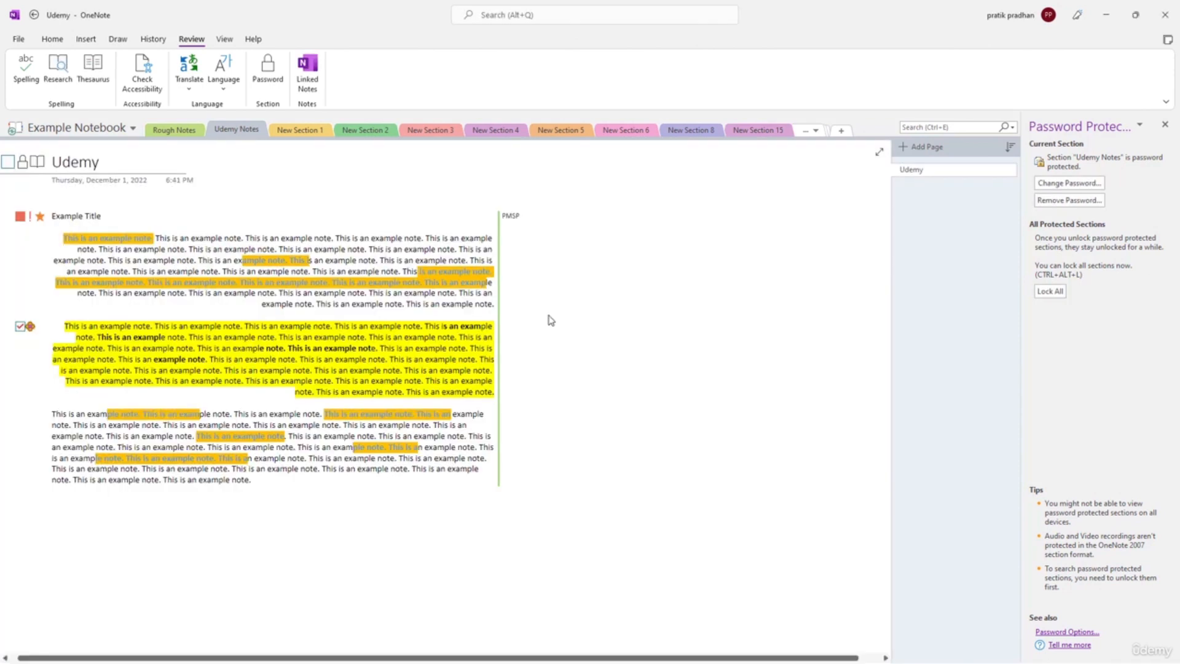
- Remove password protection from the Udemy Notes section by entering its current password, and check access by switching to New Section 1 and back
left_click(1070, 200)
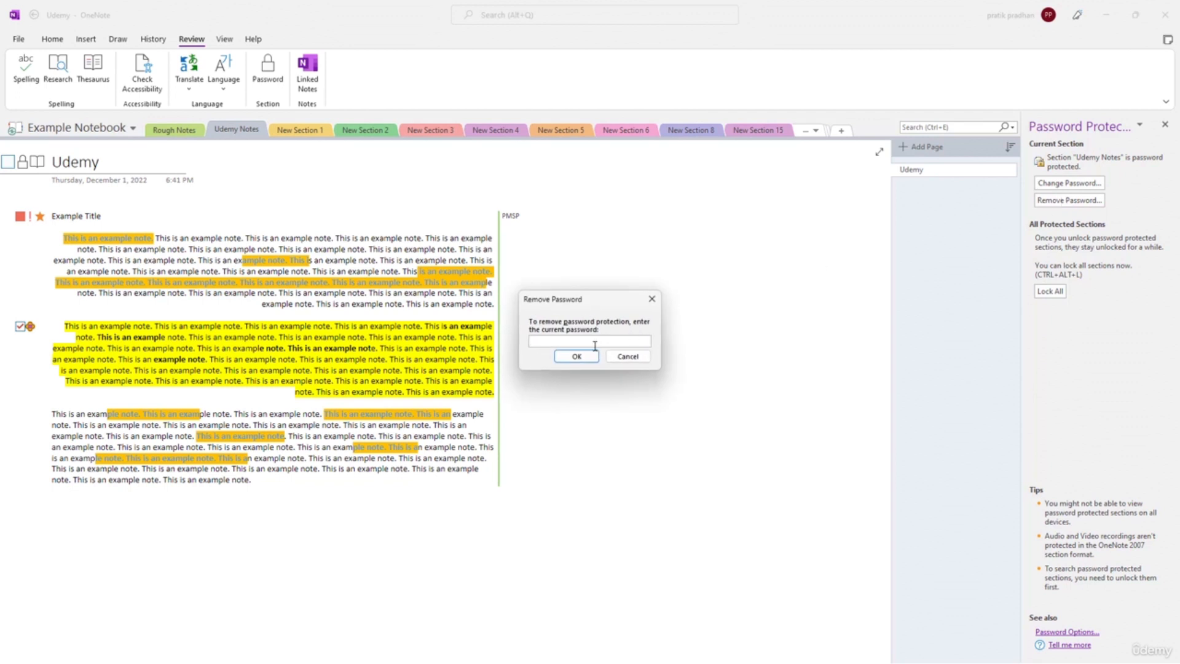
key("Return")
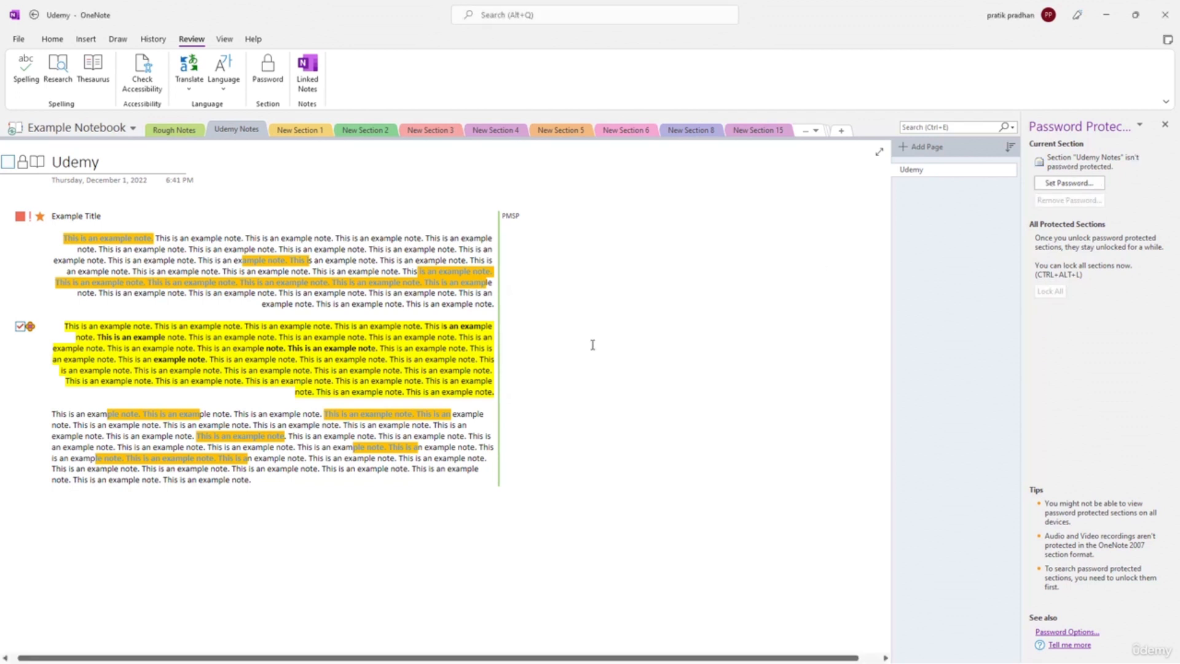
left_click(301, 131)
left_click(233, 131)
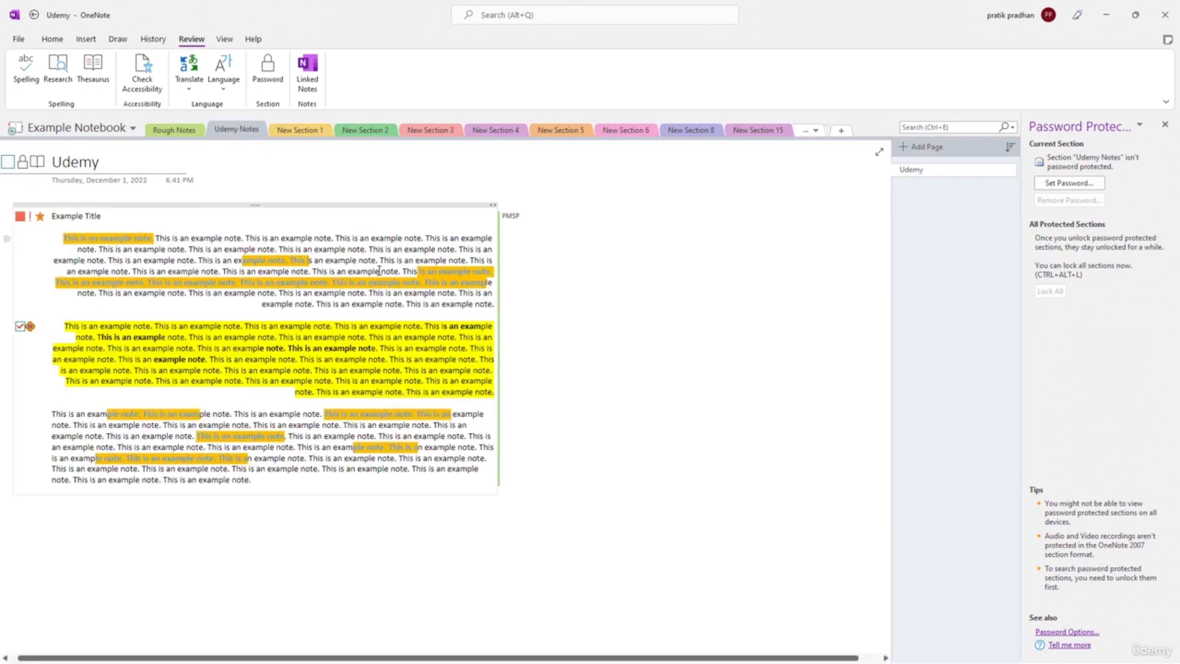
- Protect the Udemy Notes section with a new confirmed password, and check access by switching to New Section 1 and back
left_click(1059, 185)
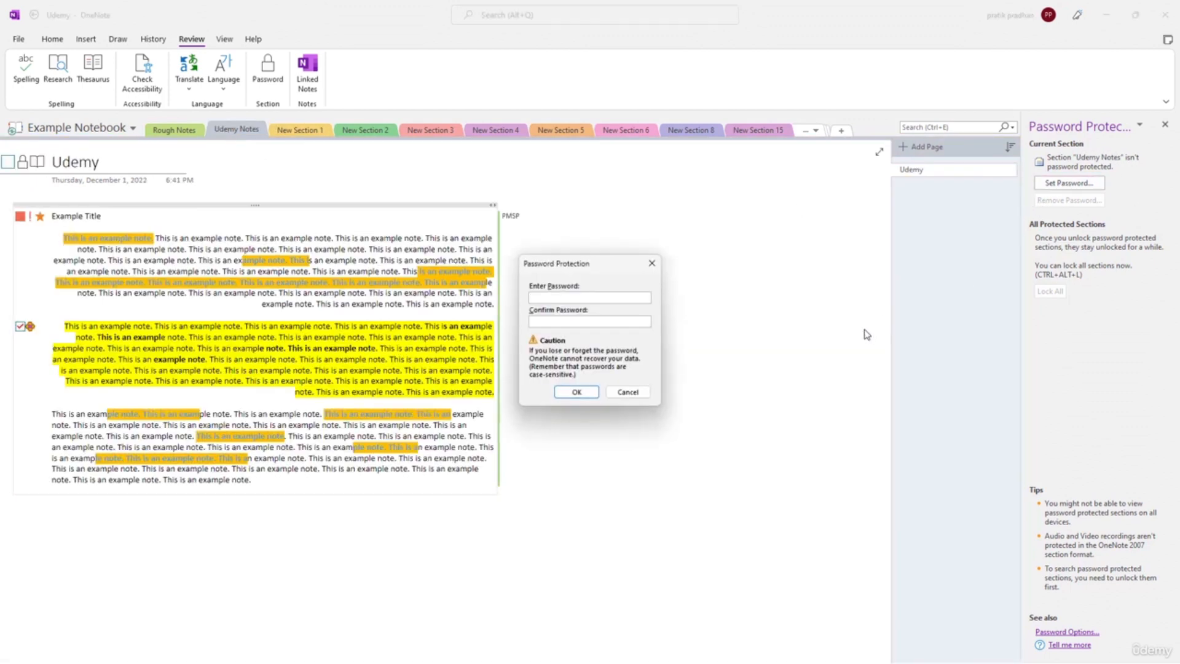
left_click(603, 323)
type("•••••")
key("Return")
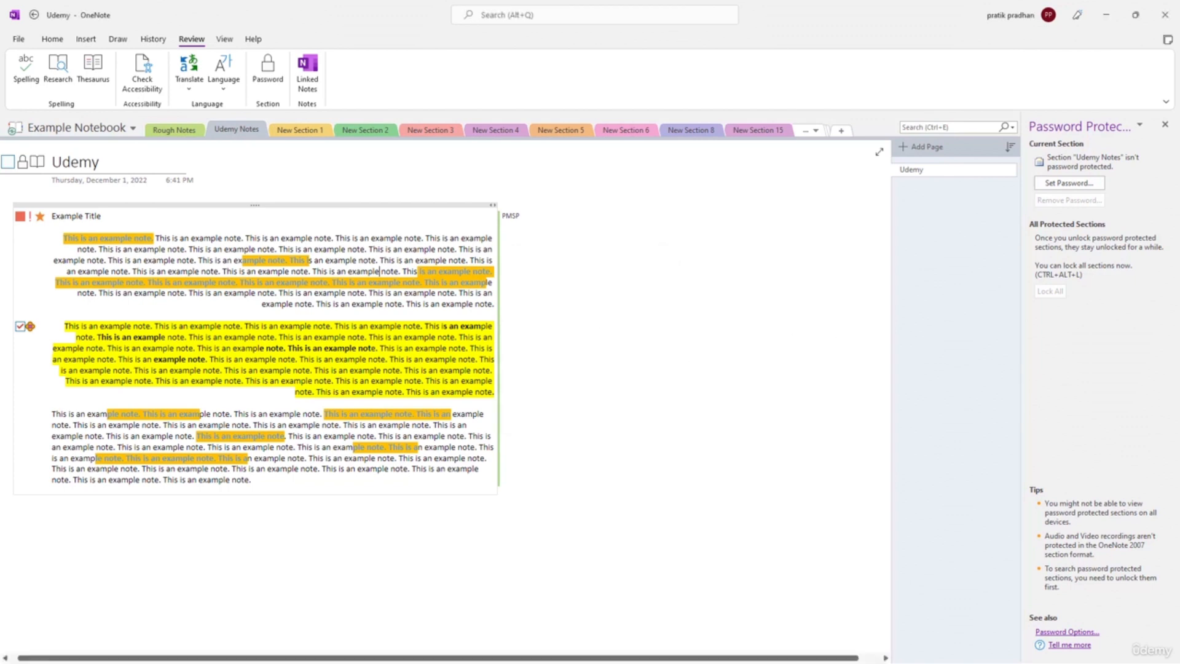
left_click(295, 133)
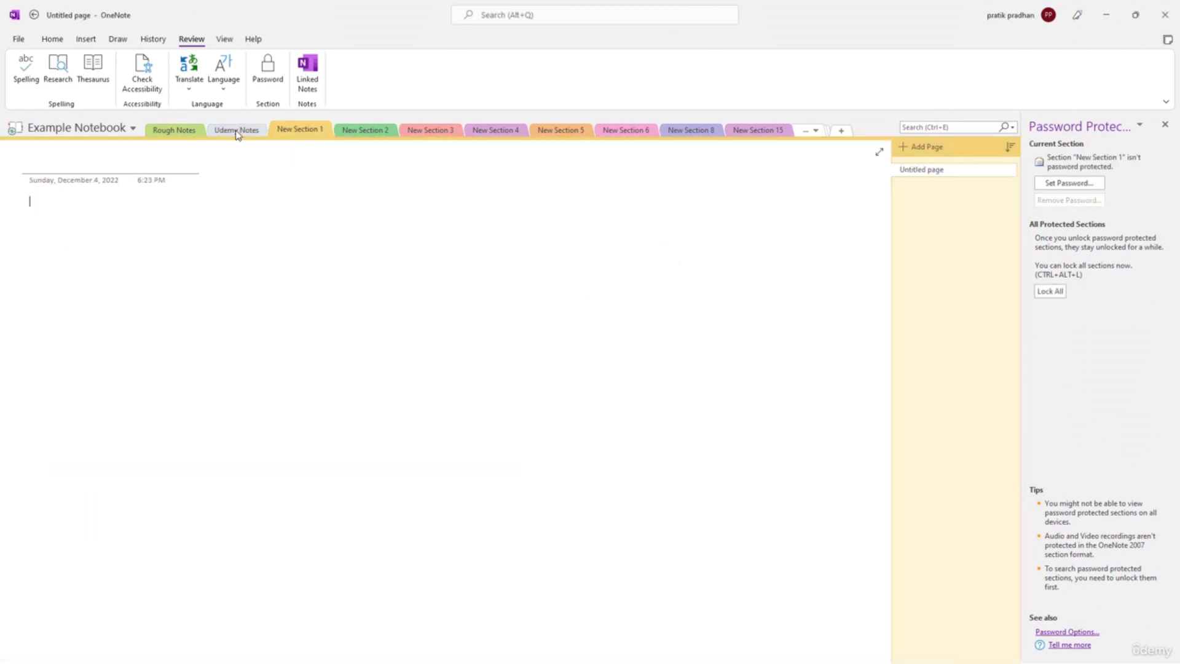
left_click(236, 133)
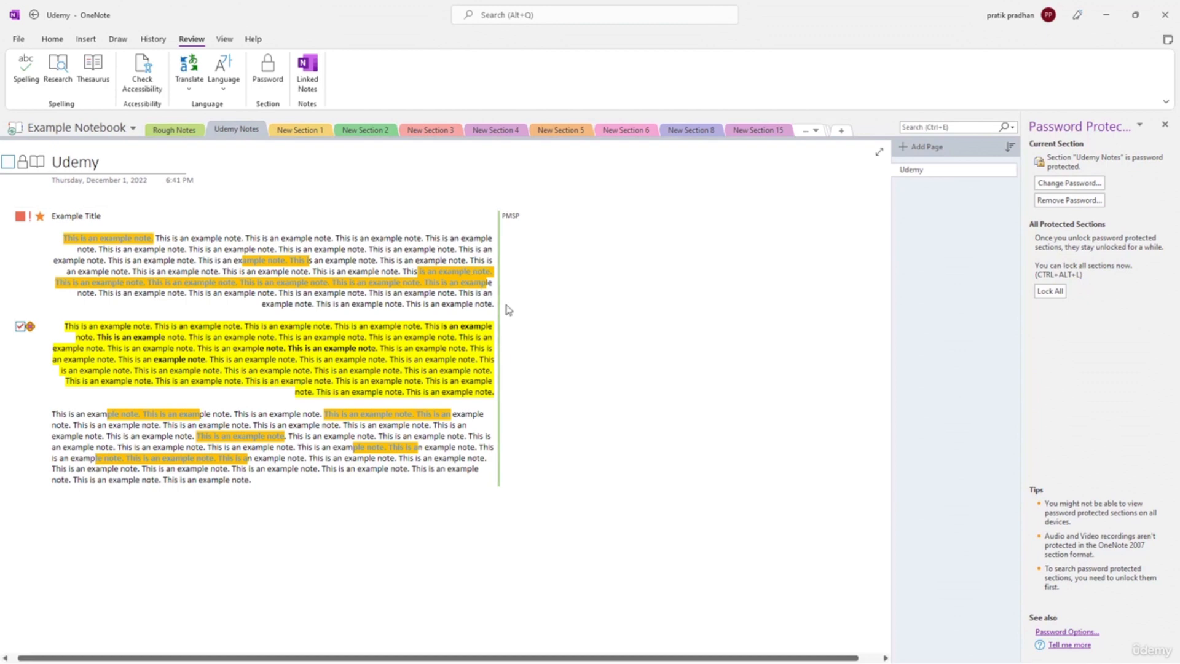
- Open the OneNote options and look through the categories from Display to Advanced, down to the Passwords settings
left_click(20, 39)
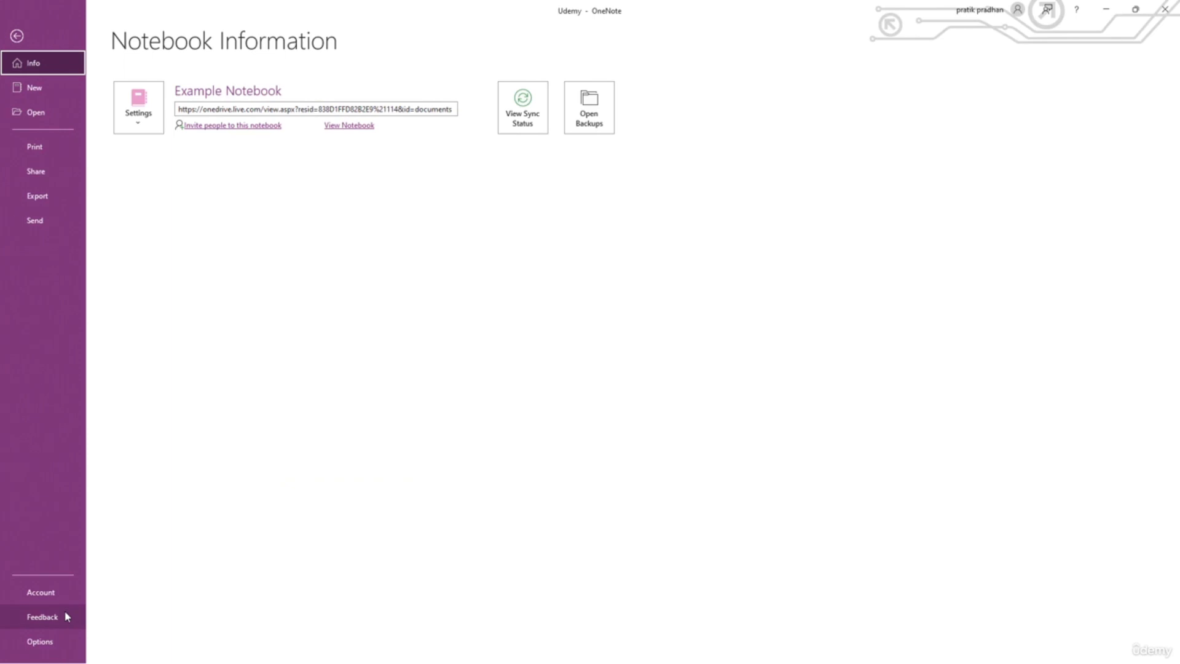
left_click(40, 641)
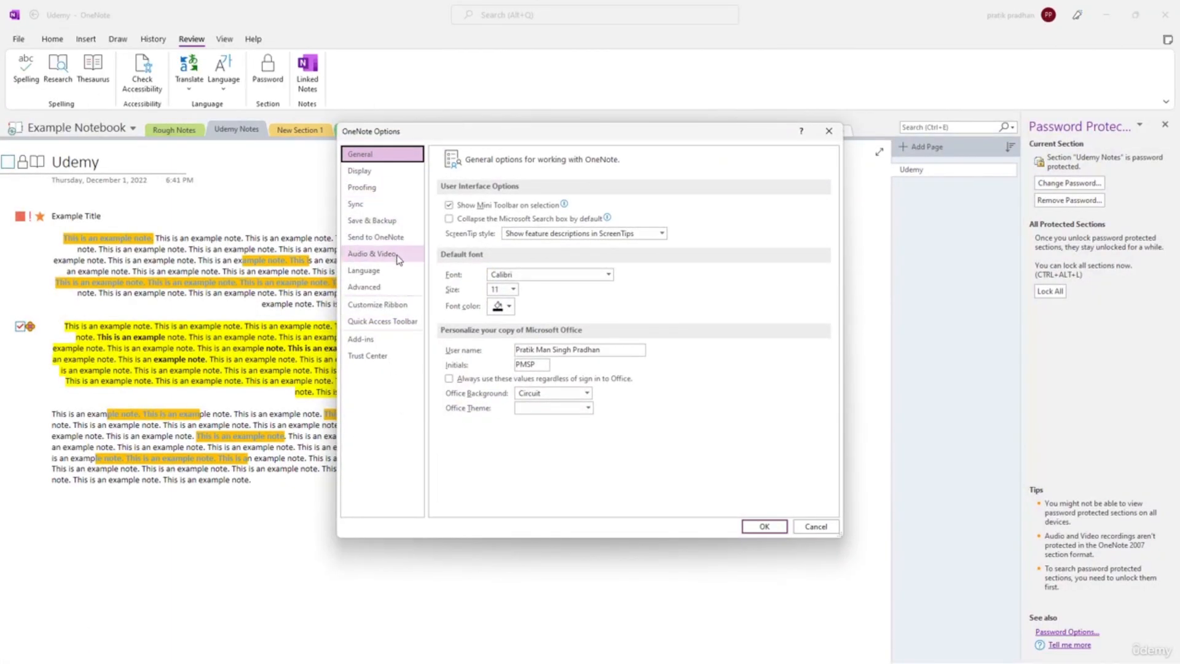
left_click(389, 172)
left_click(388, 190)
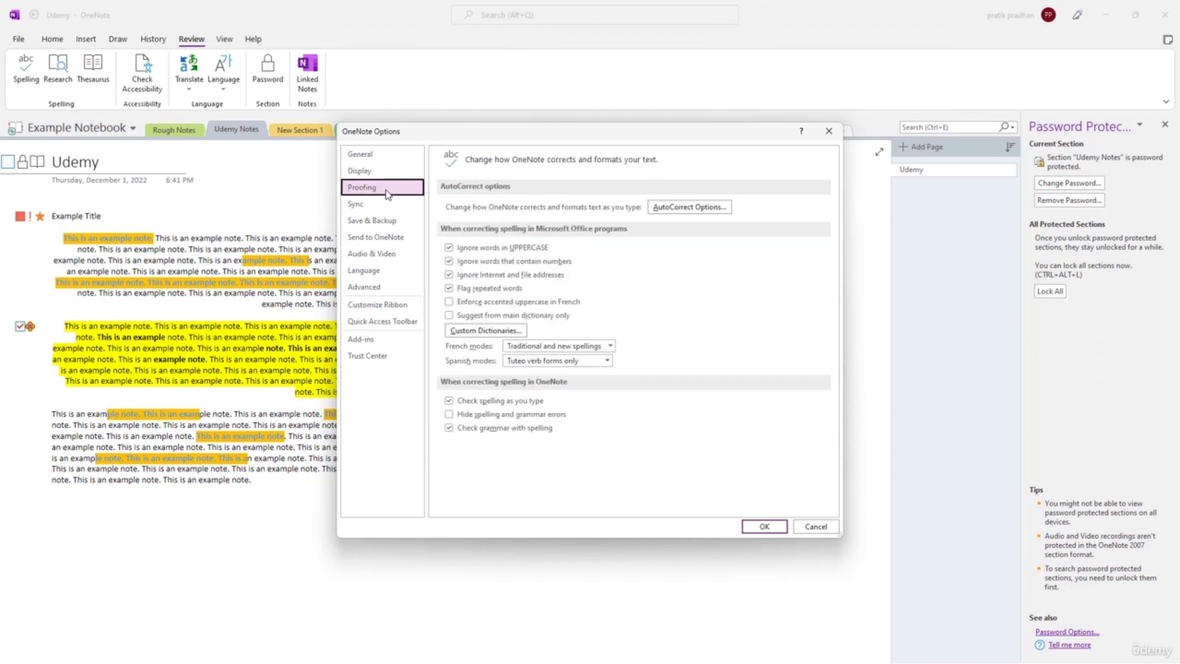
left_click(387, 204)
left_click(387, 220)
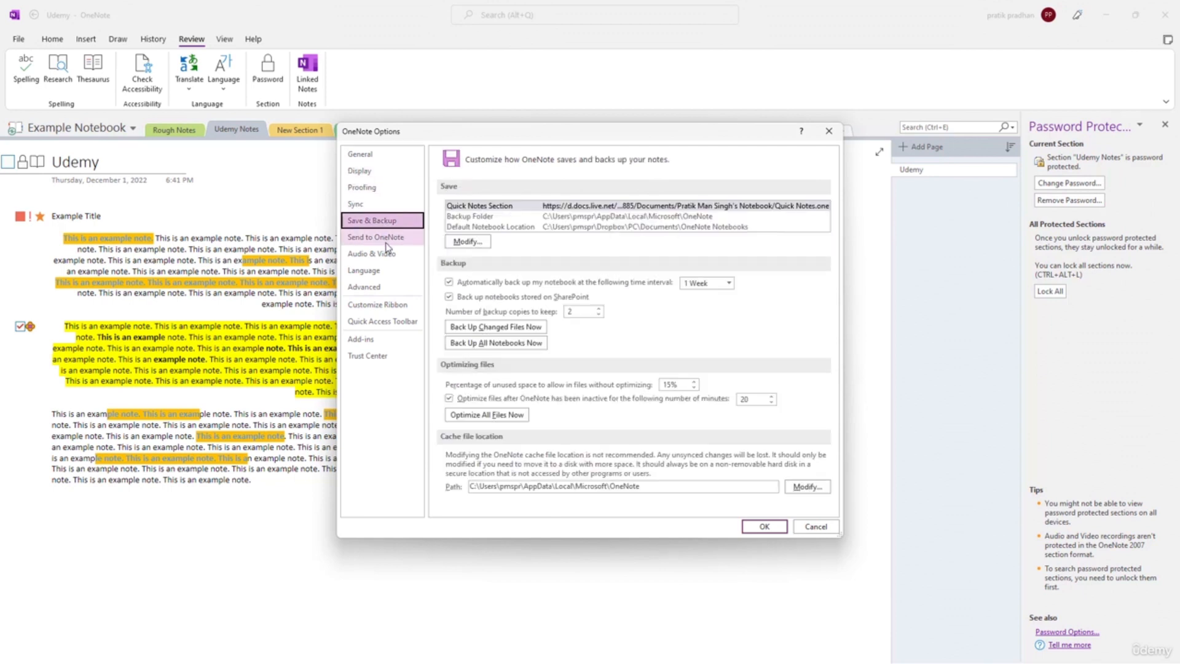
left_click(386, 238)
left_click(384, 254)
left_click(384, 271)
left_click(384, 287)
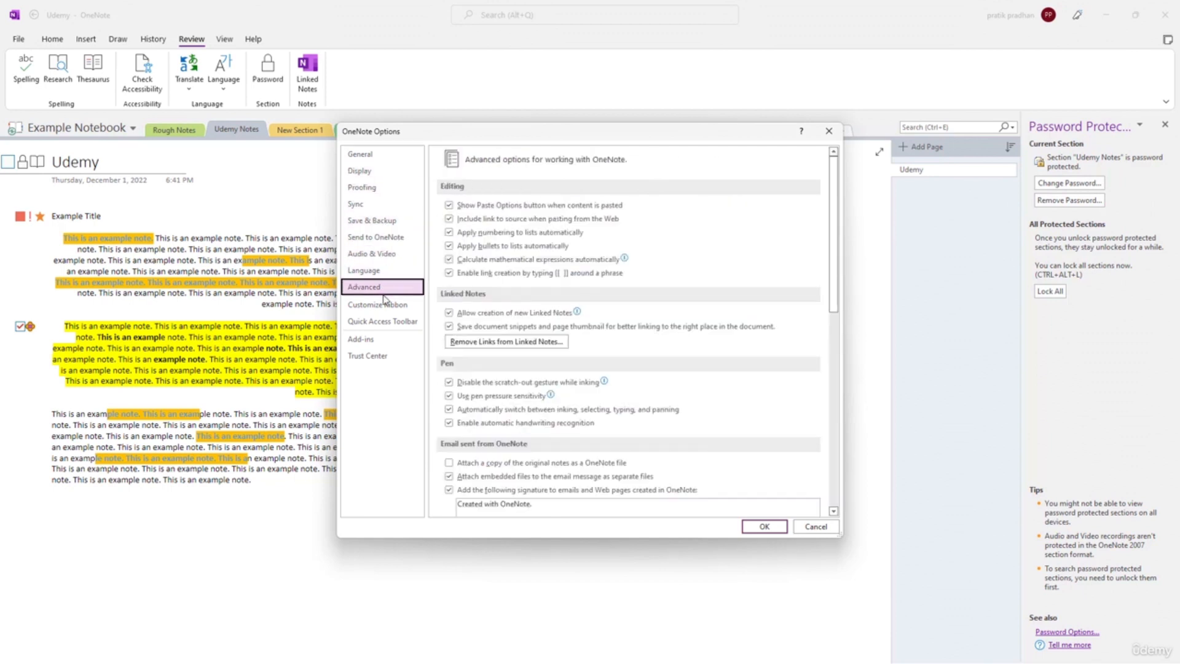
scroll(587, 440, "down", 3)
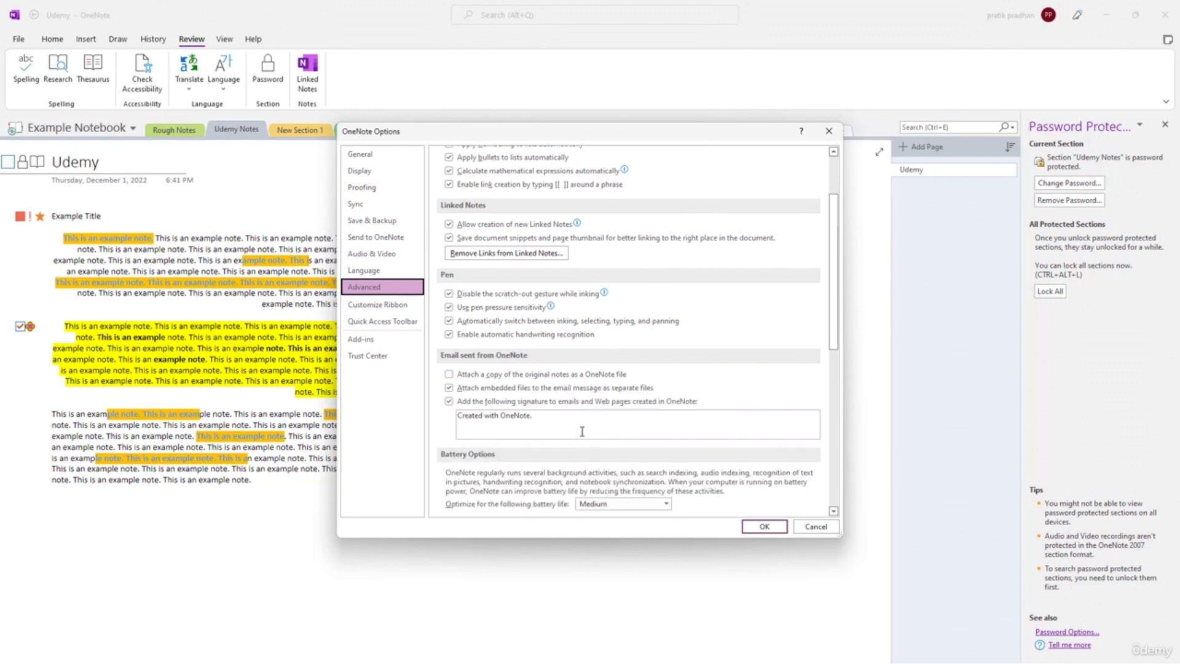
scroll(584, 400, "up", 3)
scroll(560, 368, "down", 10)
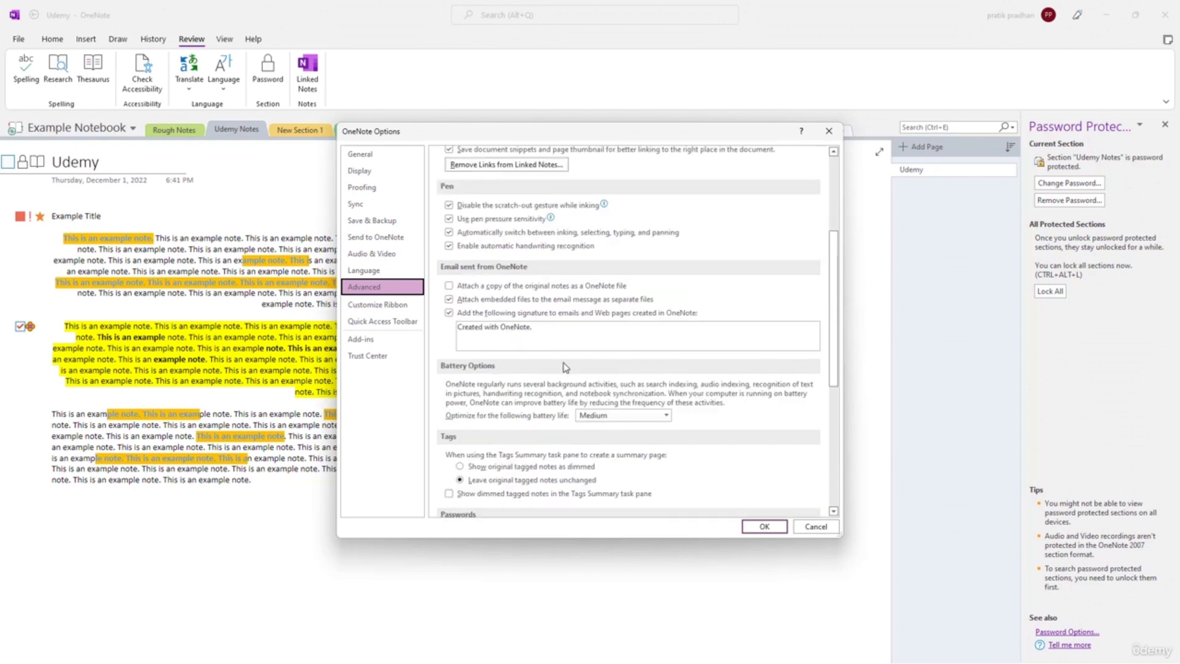
scroll(566, 390, "down", 3)
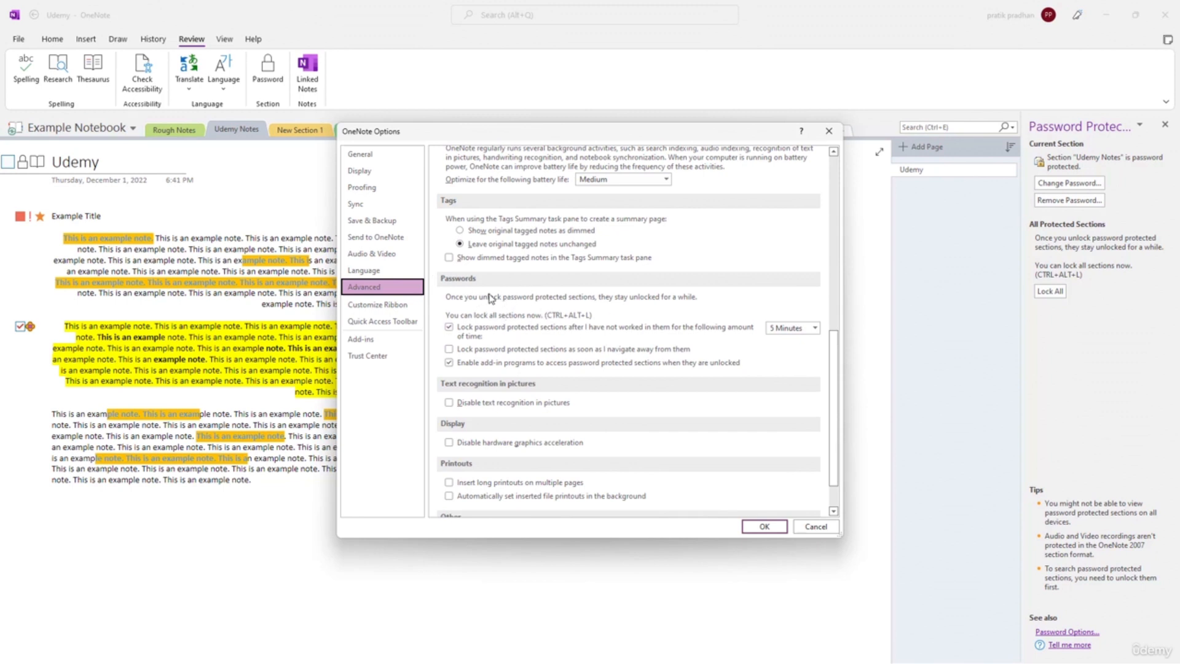
scroll(460, 286, "down", 1)
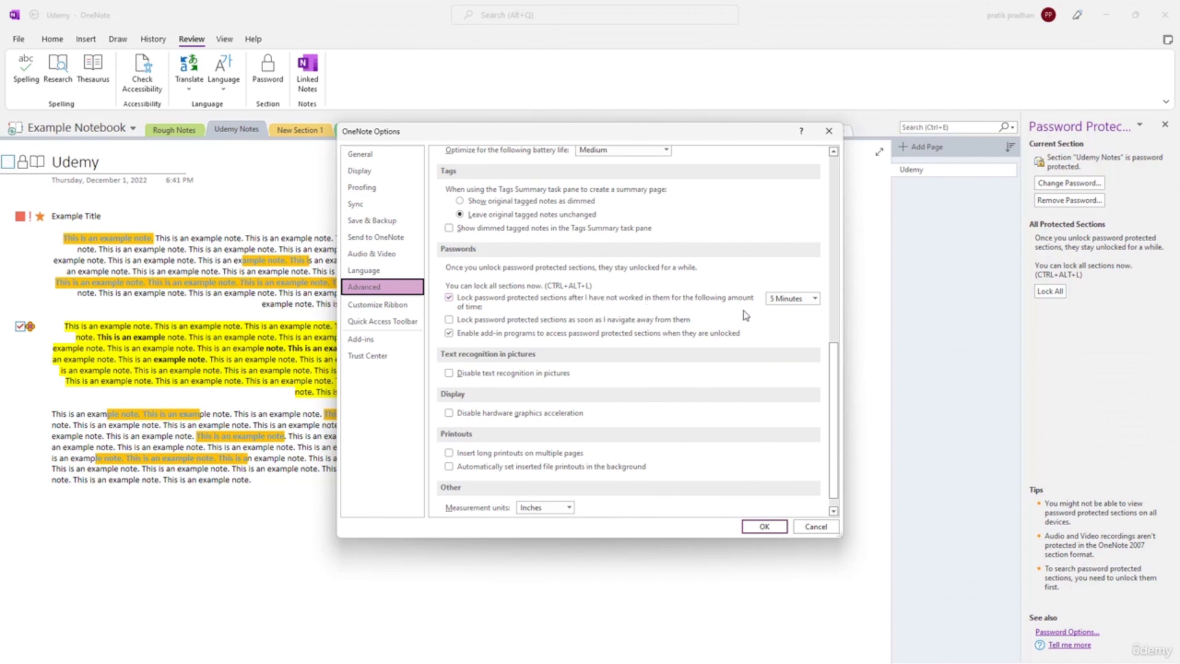
- Keep the inactivity lock time at 5 Minutes and enable locking password protected sections as soon as they are navigated away from
left_click(795, 302)
left_click(797, 331)
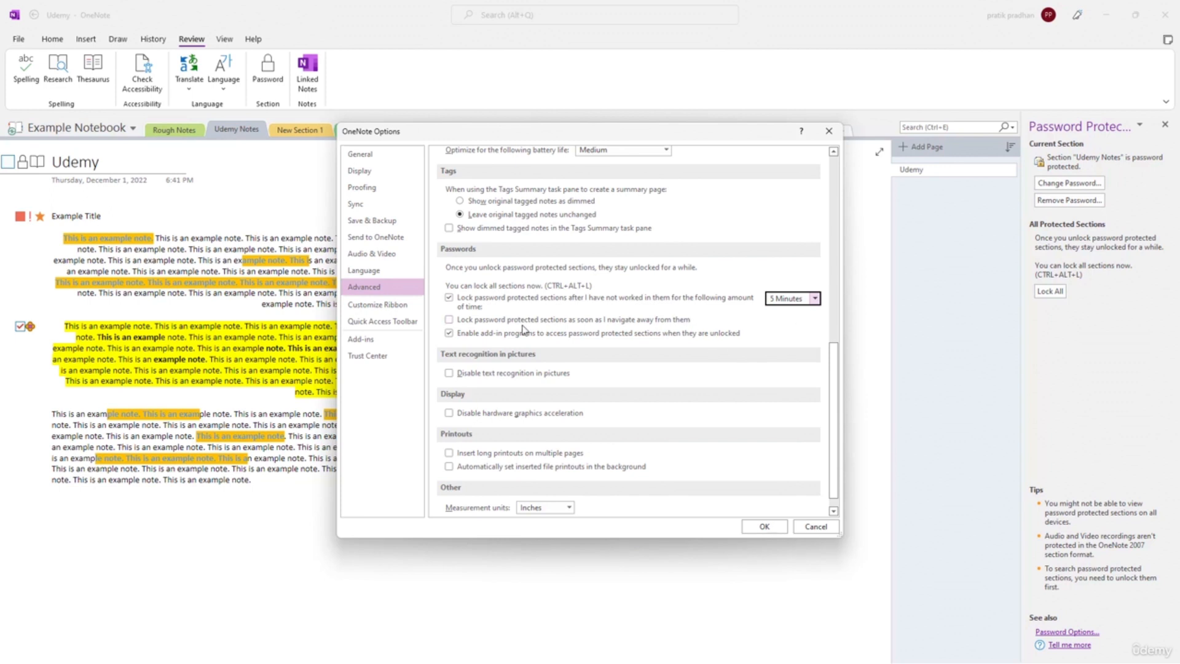
left_click(497, 322)
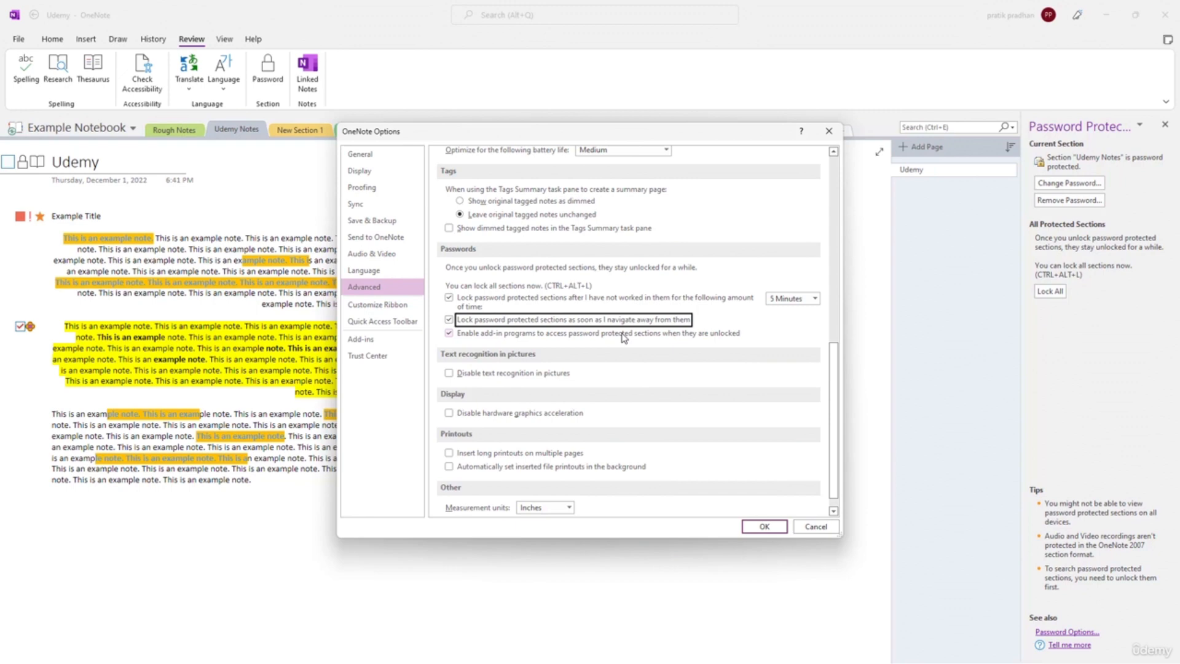
left_click(764, 526)
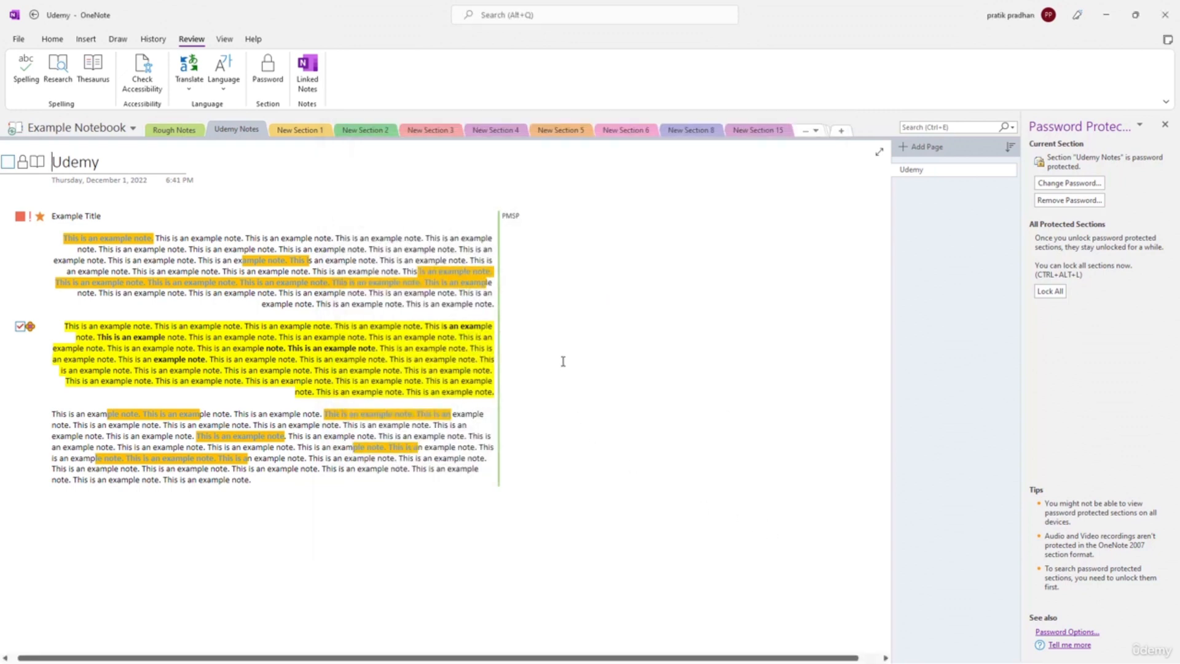
- Test the automatic lock by leaving Udemy Notes for New Section 1, returning, and unlocking it with the section password
left_click(306, 130)
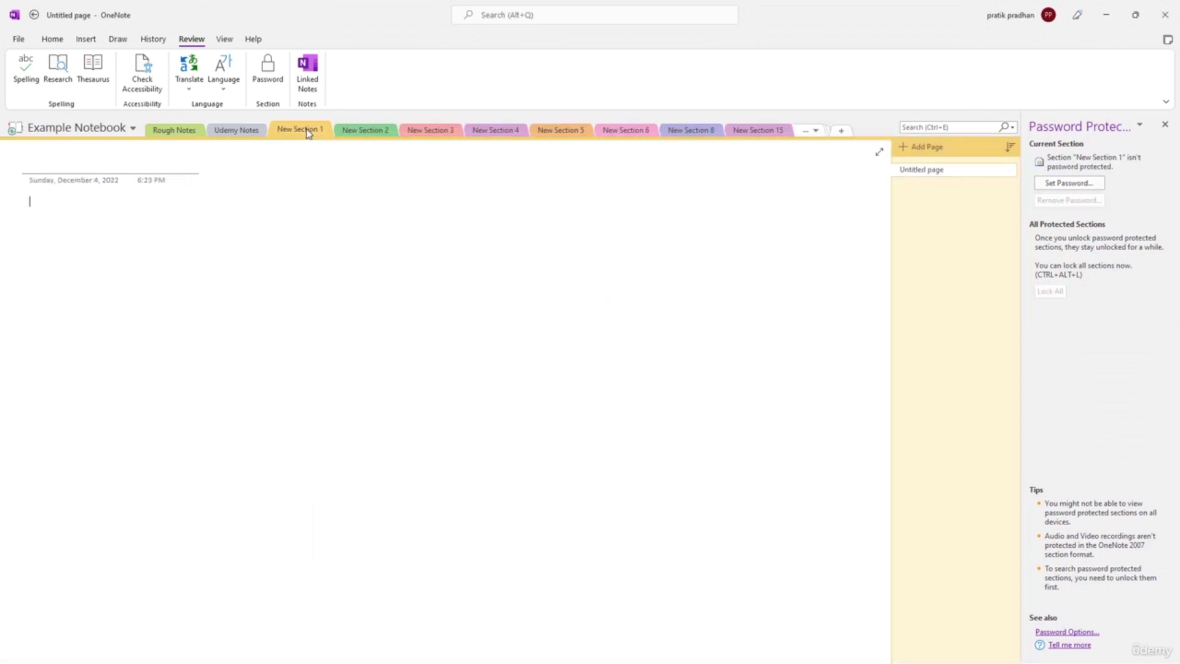
left_click(248, 130)
left_click(209, 242)
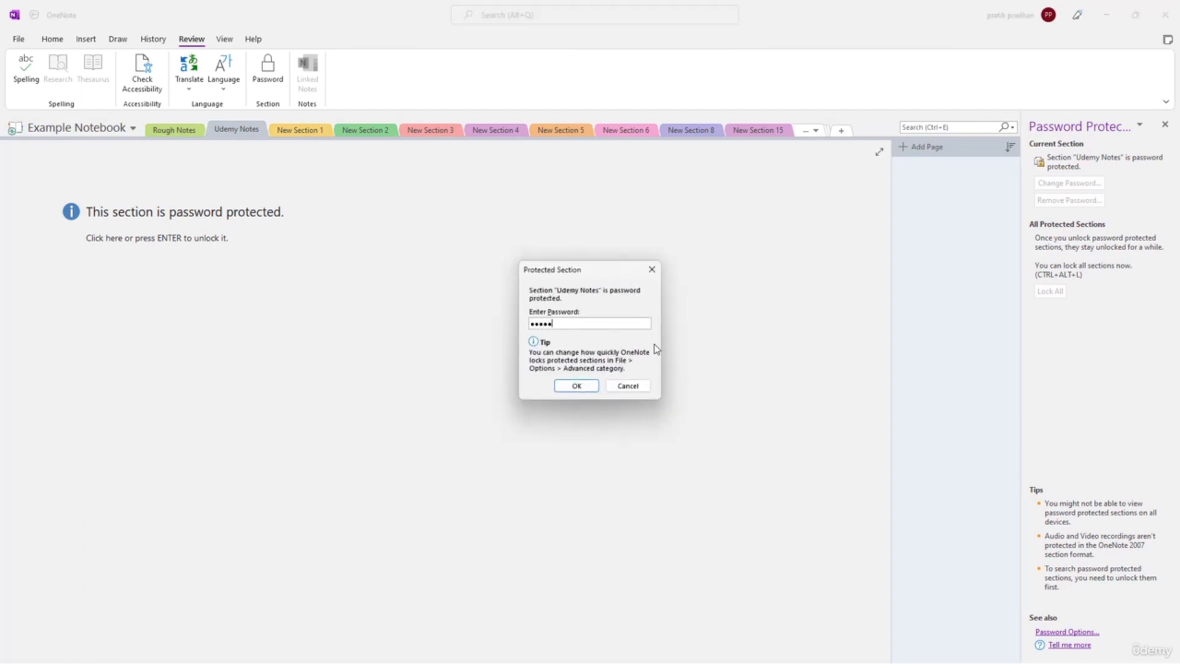
key("Return")
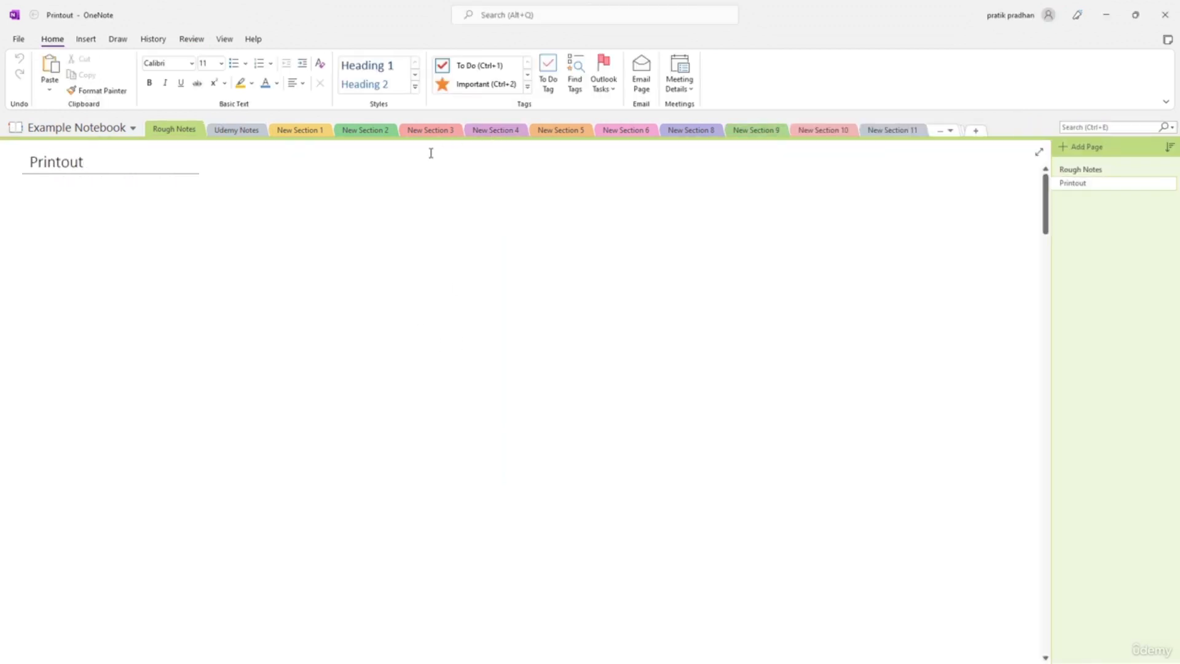
- Add the notes "ghjghhgjgj" and "ghjghjgh" in empty areas of the New Section 3 page around the mountain picture
left_click(434, 131)
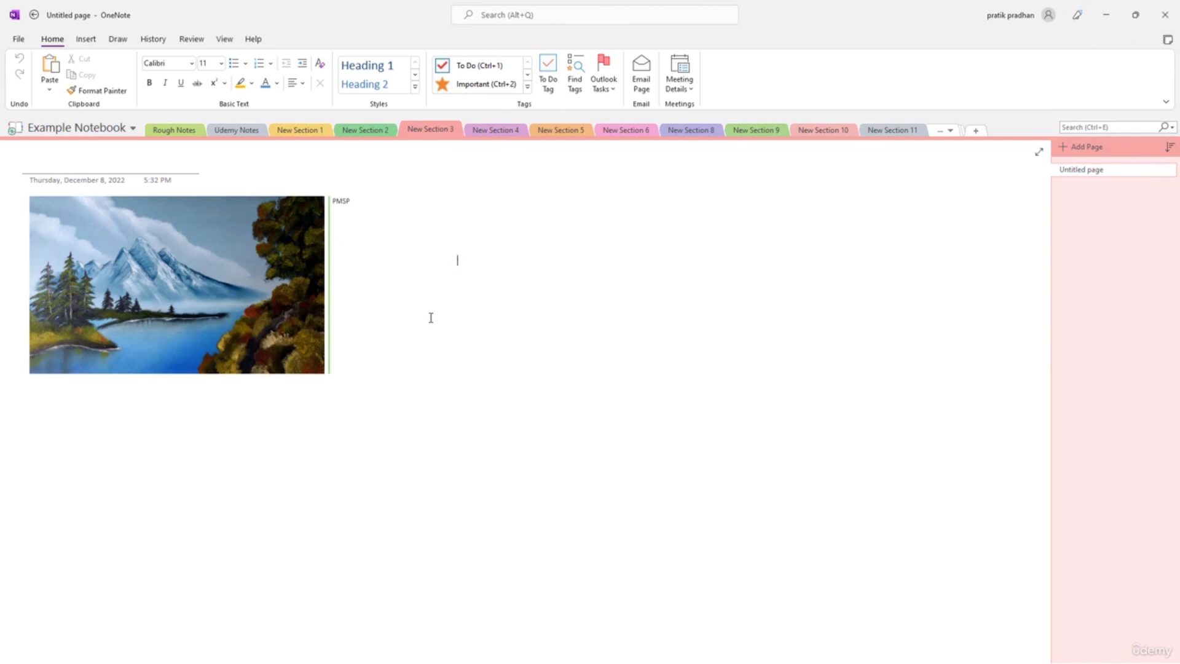
left_click(379, 408)
type("ghjghhgjgj")
type("ghjghjgh")
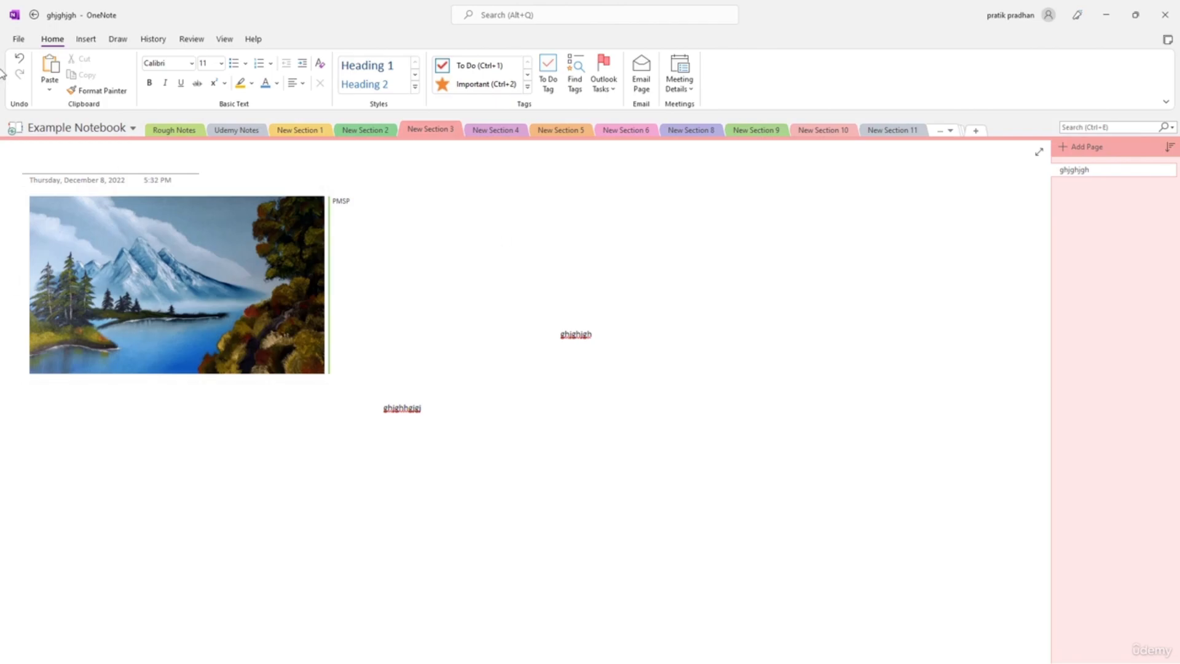
- Open the notebook sync status and, with it open, add the note "k;lkl;kl;k" beside the mountain picture
left_click(16, 40)
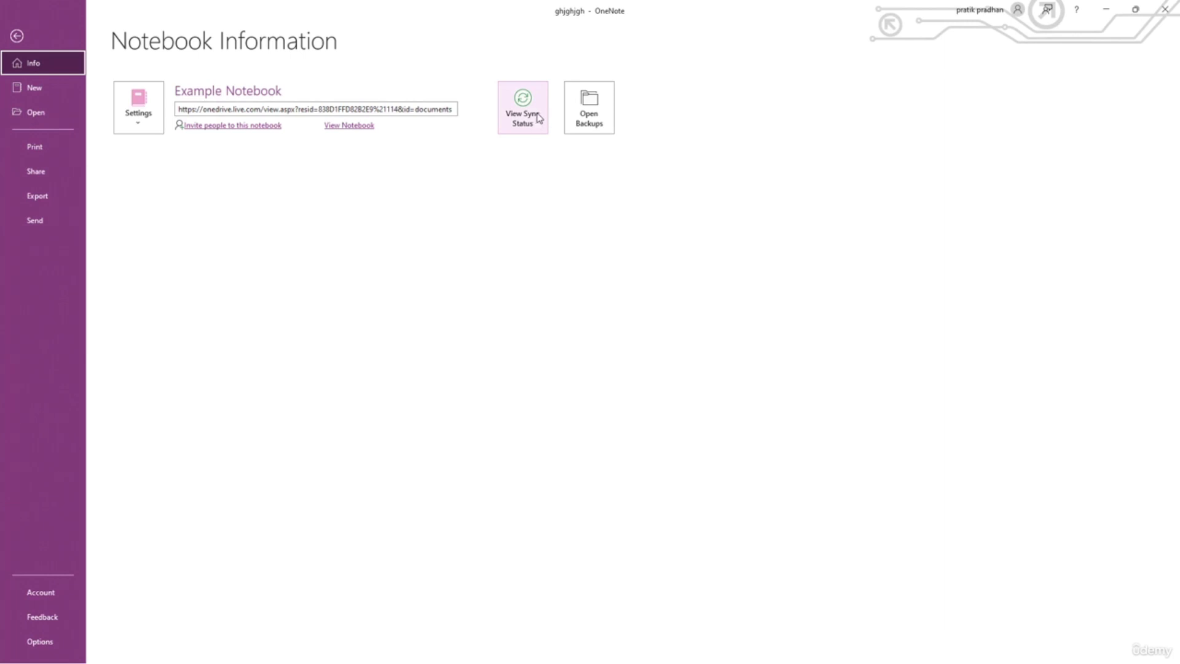
left_click(538, 117)
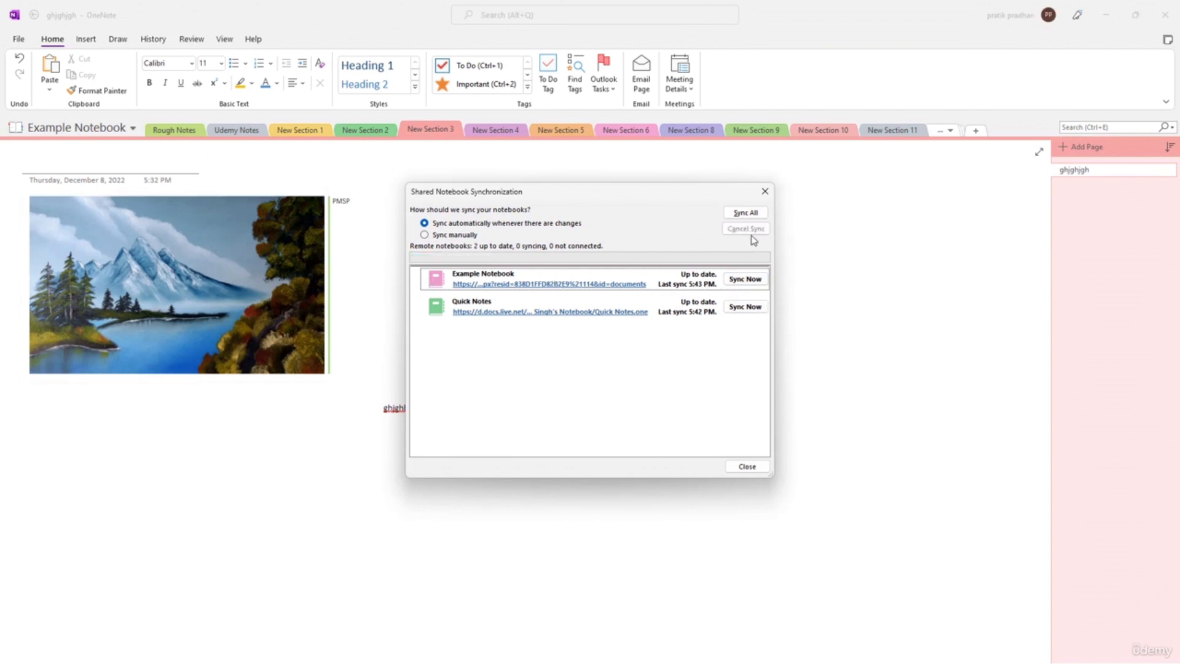
left_click(335, 290)
type("k;lkl;kl;k")
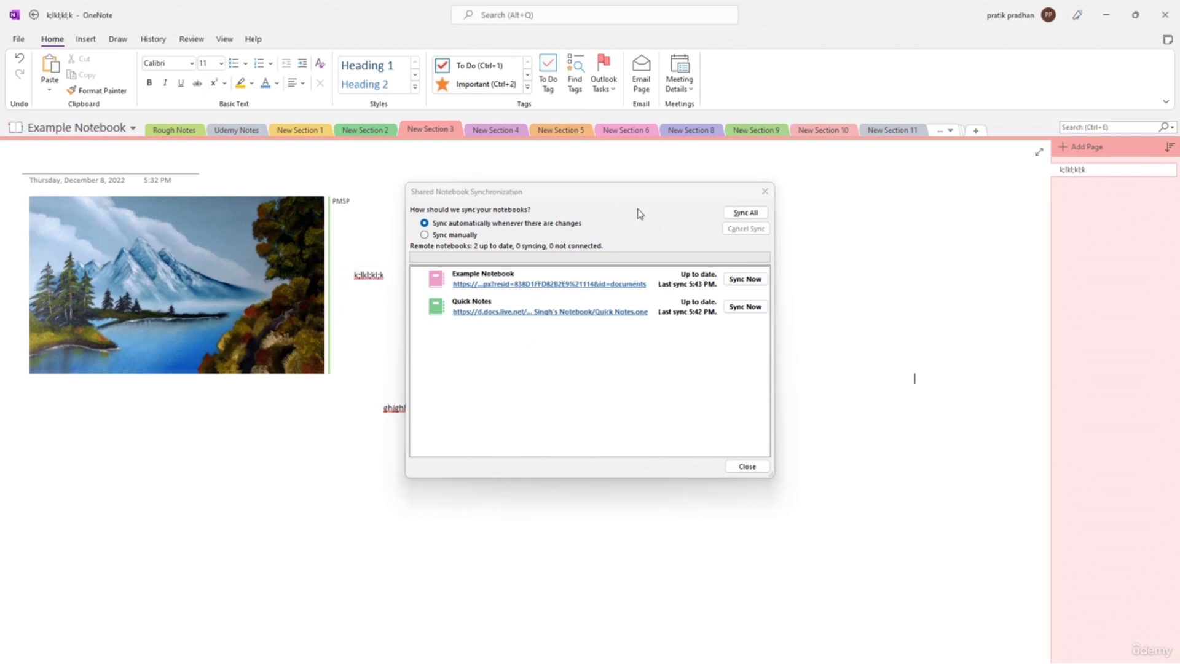
- Sync all shared notebooks and set notebook synchronization to manual
left_click_drag(625, 192, 744, 200)
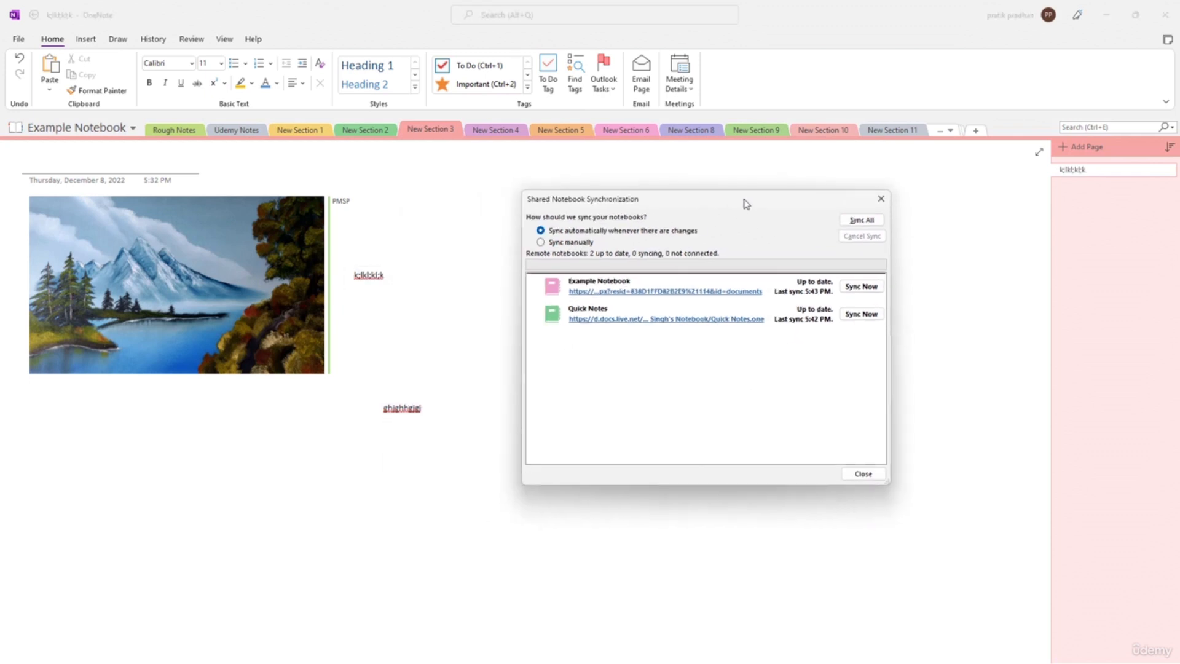
left_click(869, 225)
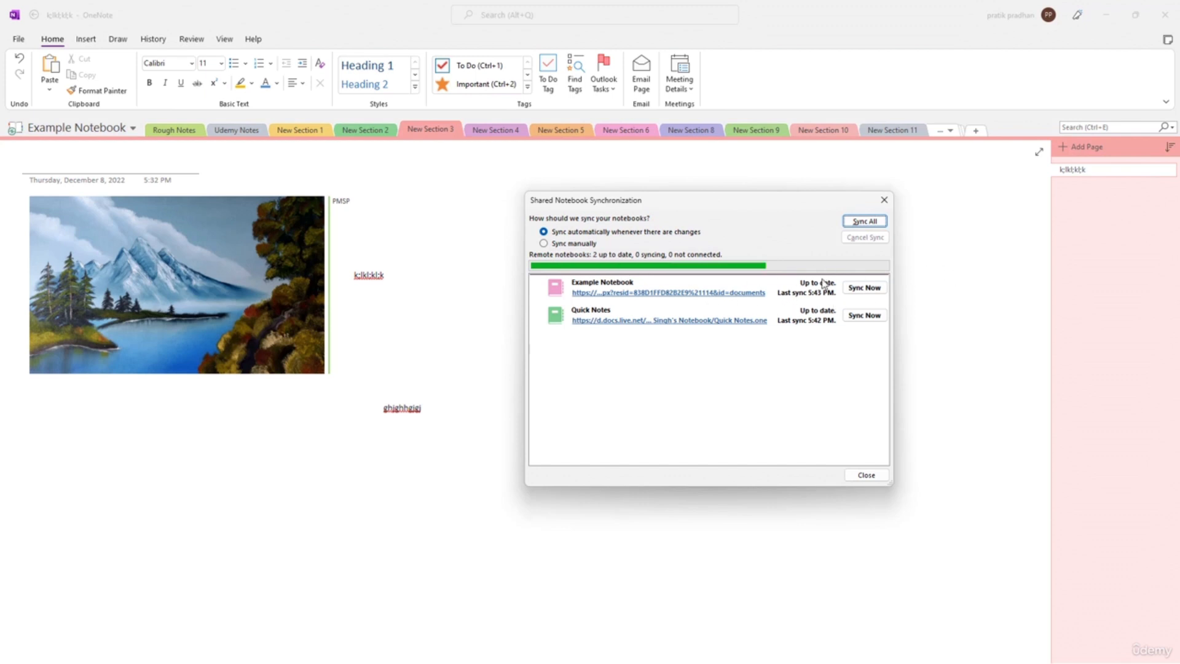
left_click(572, 244)
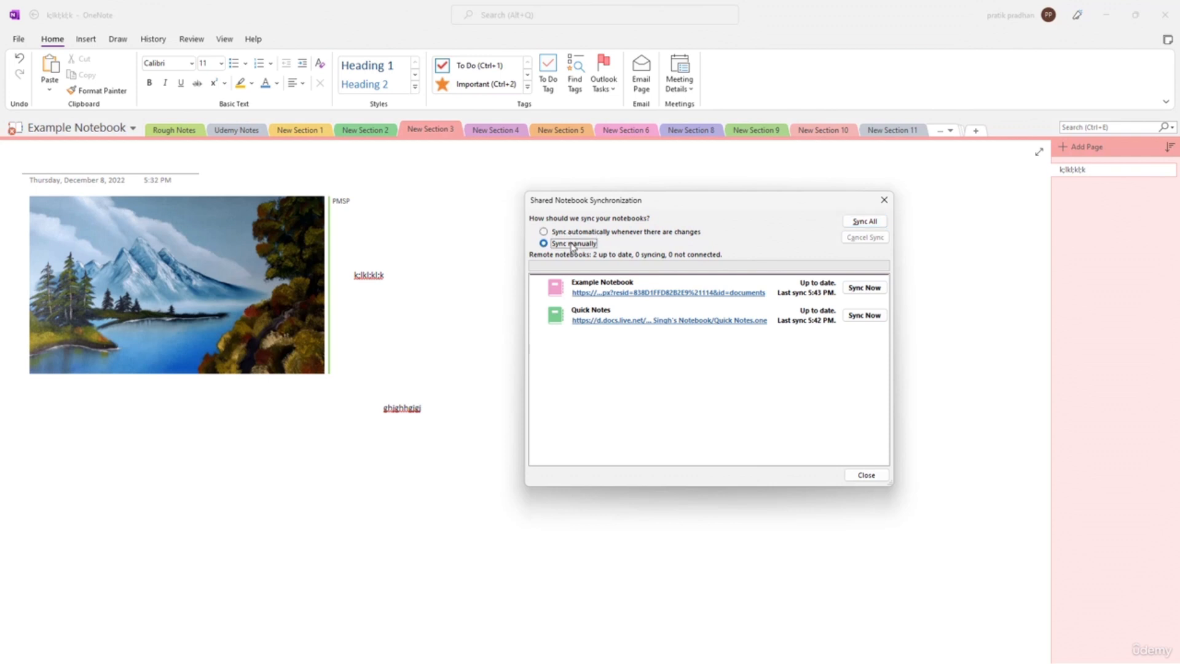
- Add the note "yuiuyiuy" beside the leaf picture in New Section 2 and close the notebook synchronization window
left_click(624, 130)
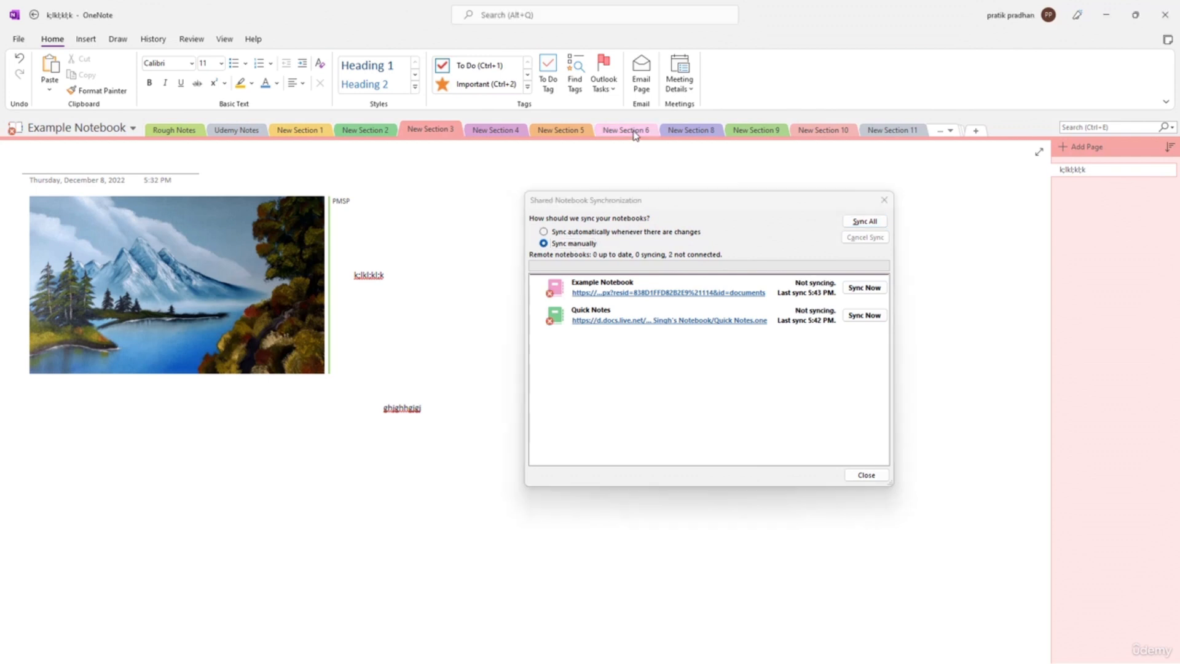
type("yuiyuiuy")
left_click(501, 130)
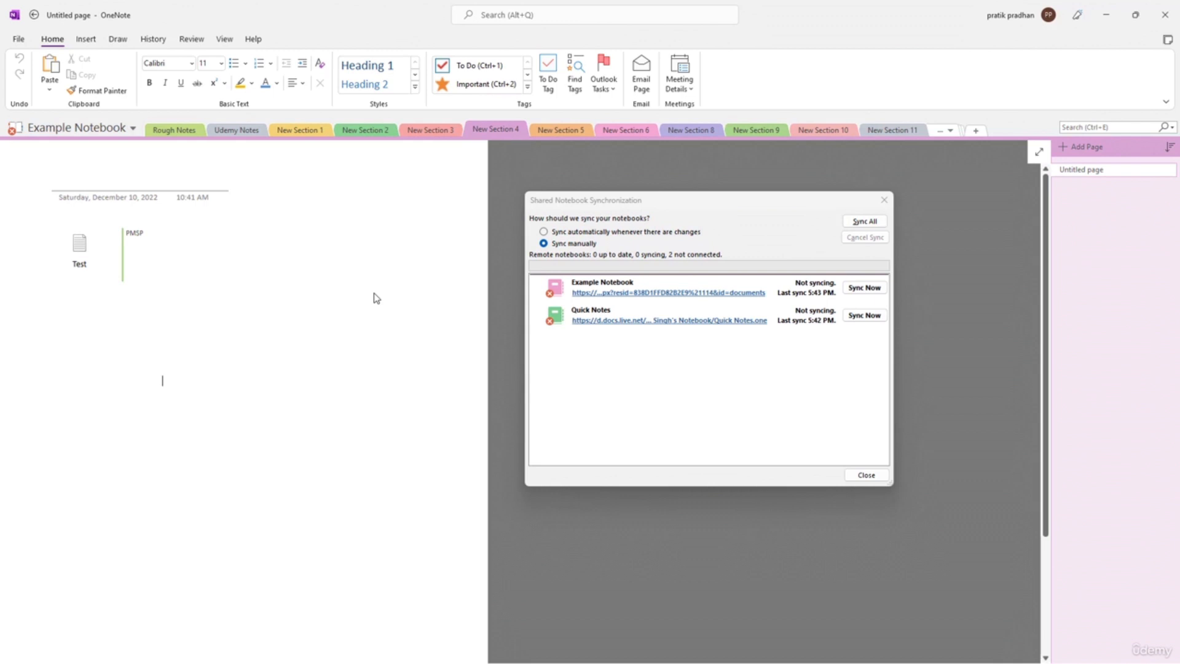
left_click(373, 129)
left_click(368, 335)
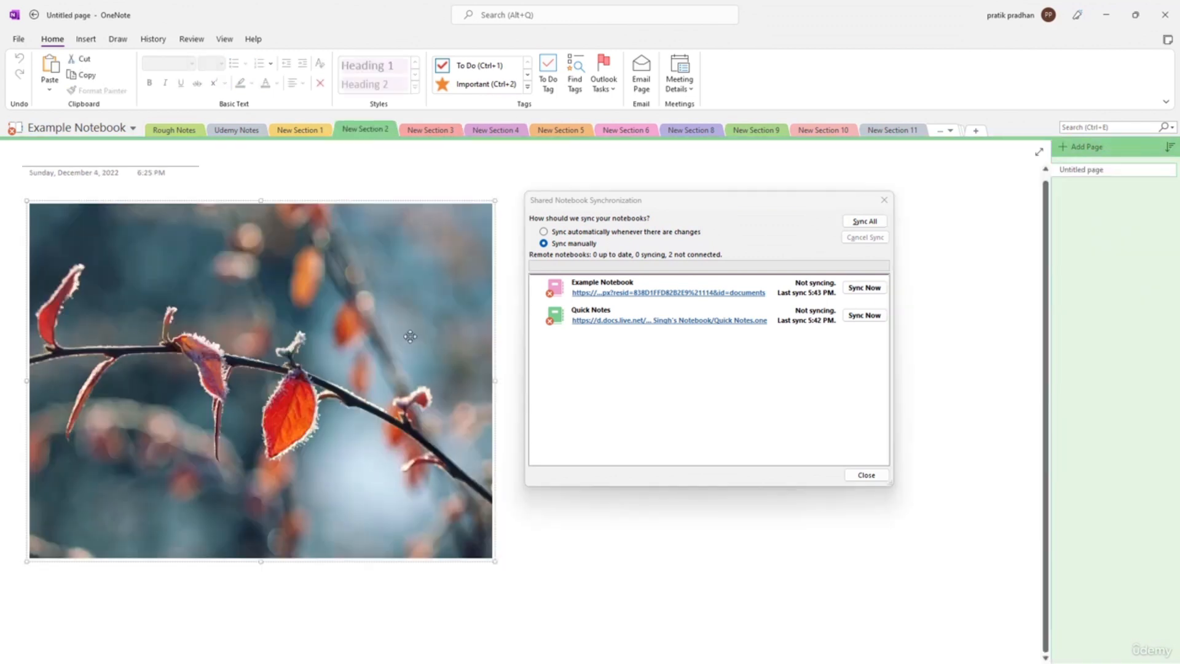
left_click(517, 410)
type("yu")
left_click(867, 475)
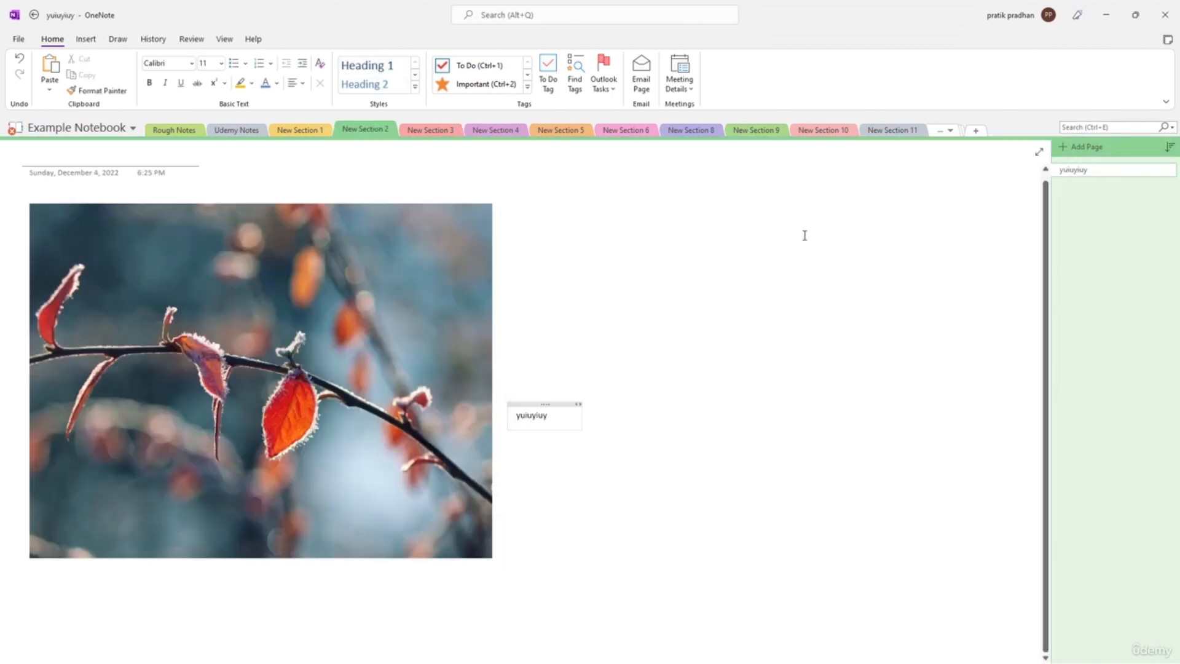
- From New Section 11, sync Example Notebook and Quick Notes individually and set notebook synchronization to automatic whenever there are changes
left_click(869, 129)
left_click(605, 357)
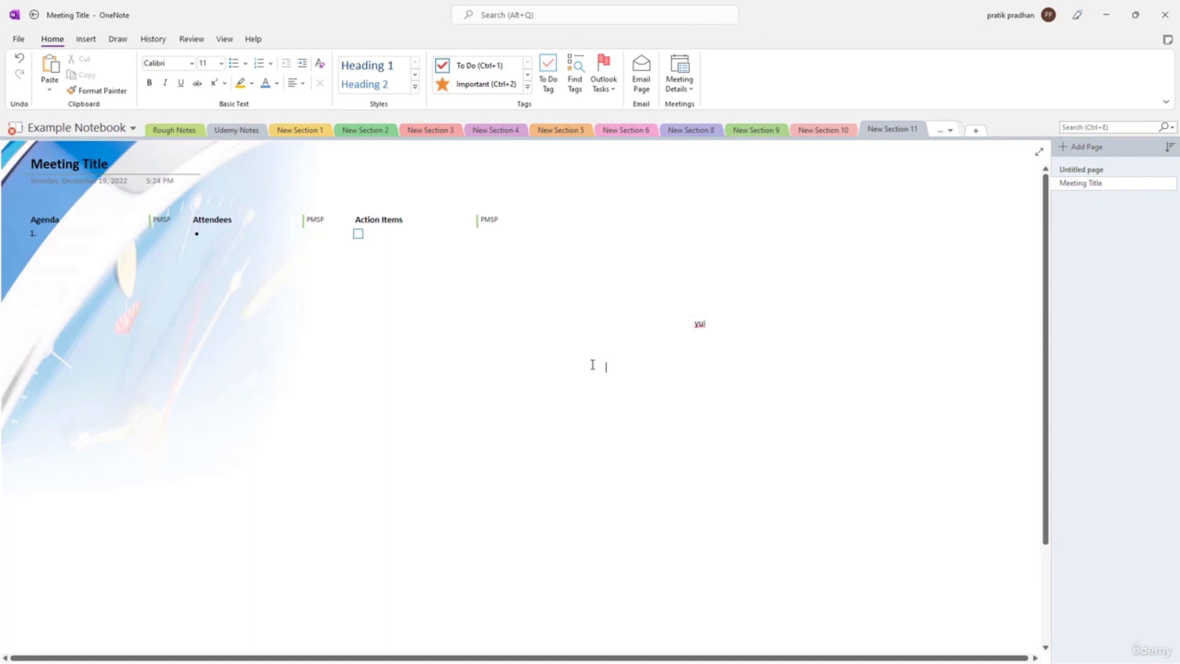
left_click(25, 45)
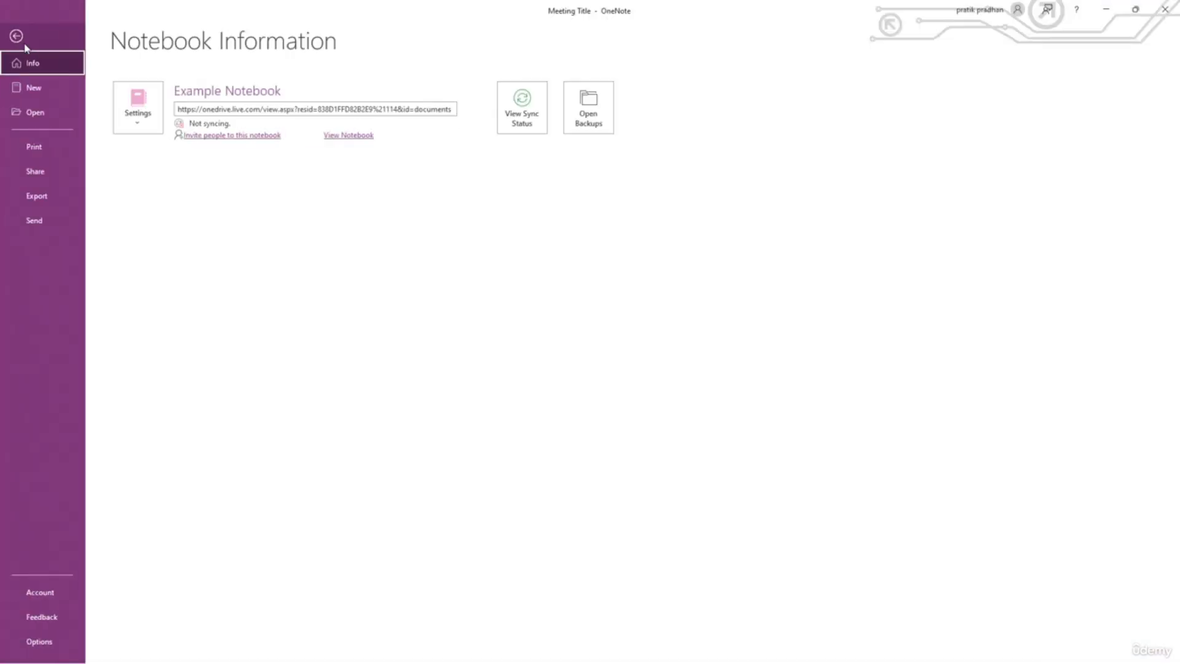
left_click(521, 106)
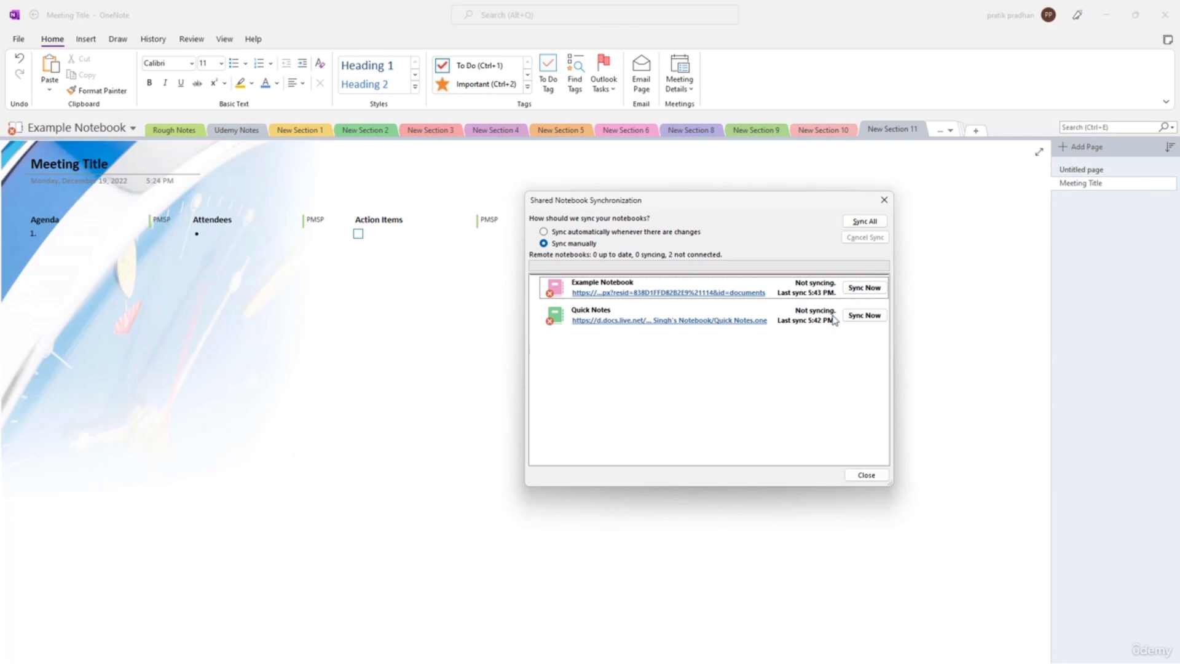
left_click(864, 288)
left_click(866, 315)
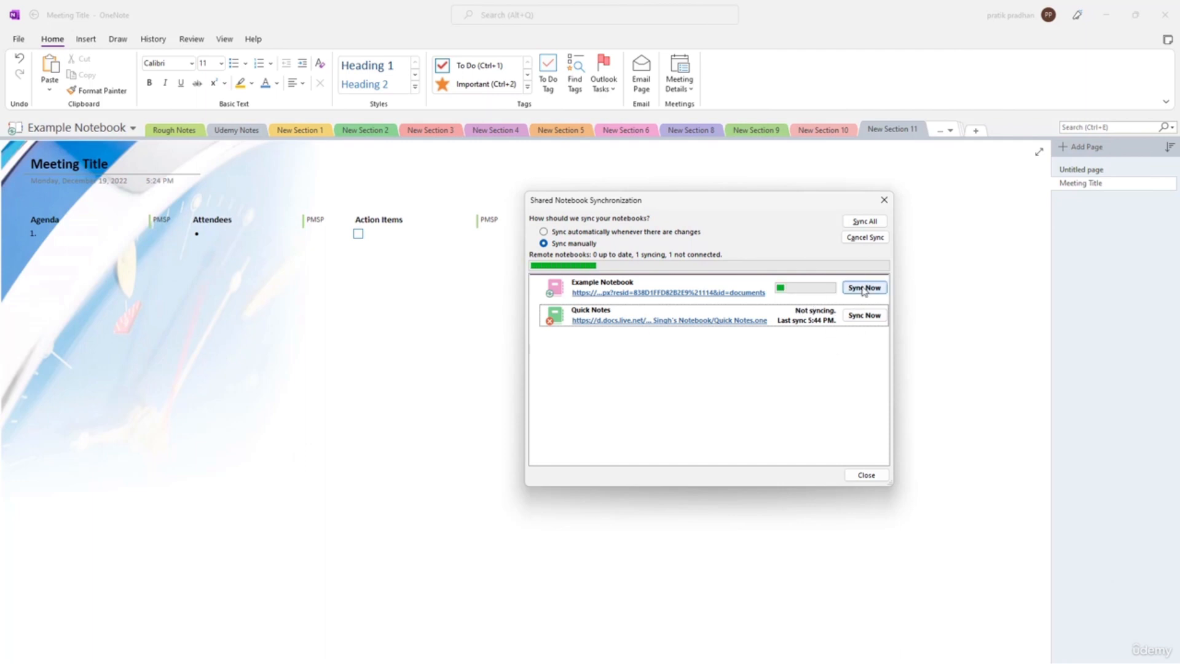
left_click(584, 233)
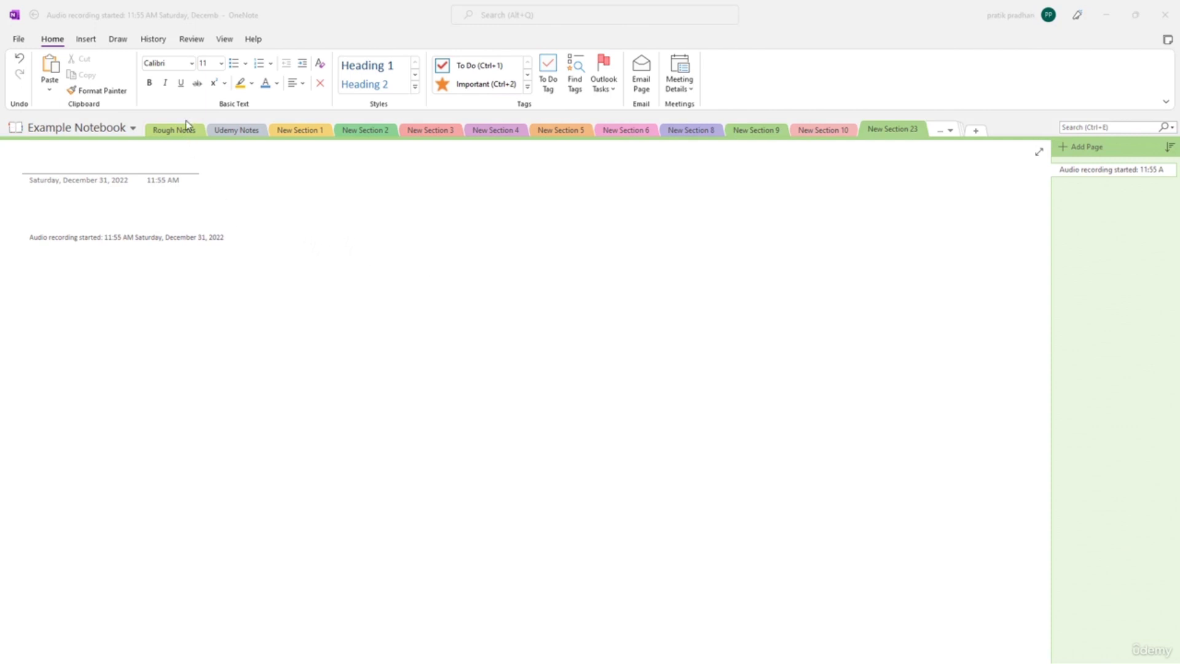
- Record a short audio clip on the New Section 23 page and stop the recording
left_click(85, 43)
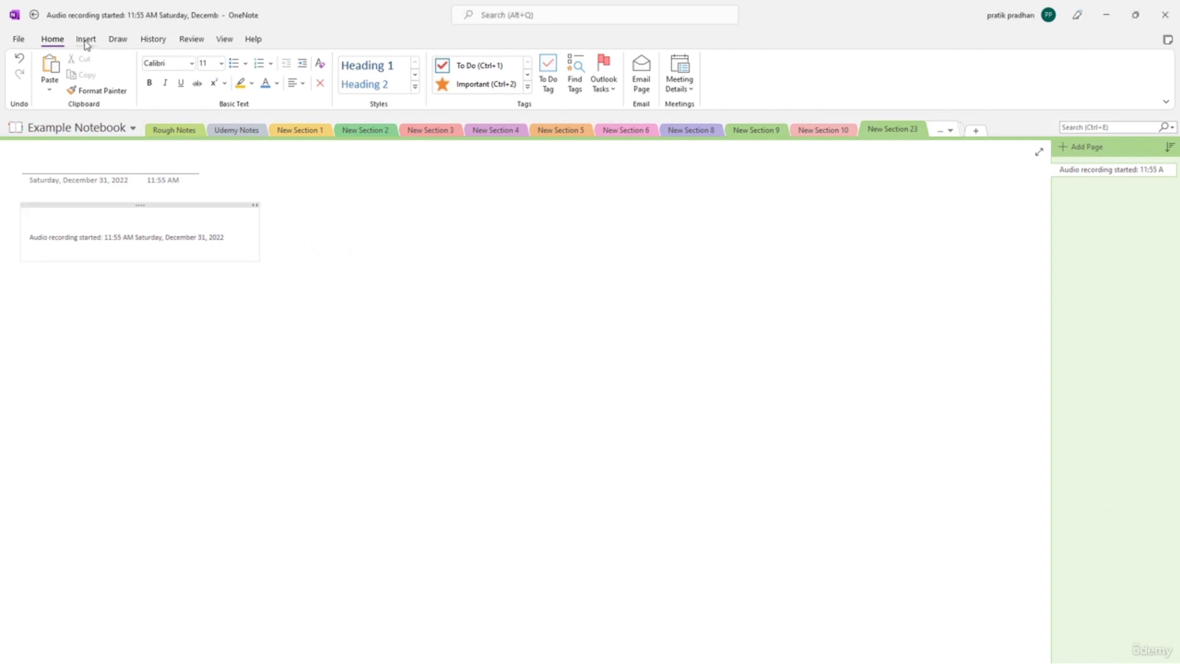
left_click(86, 43)
left_click(396, 83)
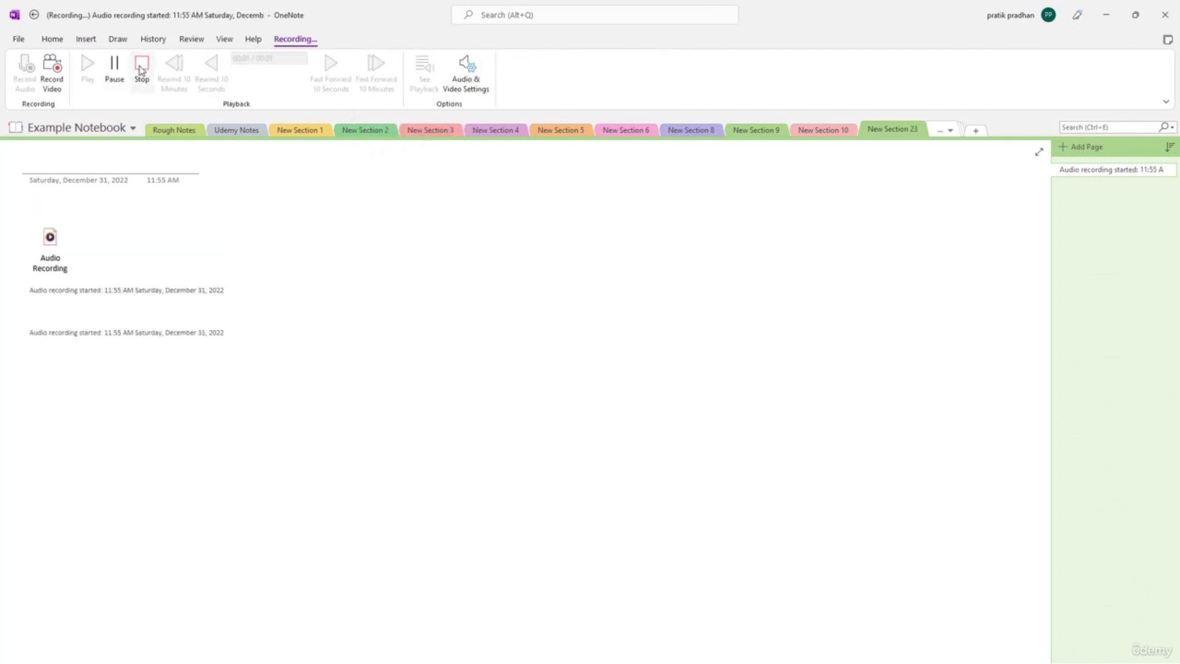
left_click(142, 67)
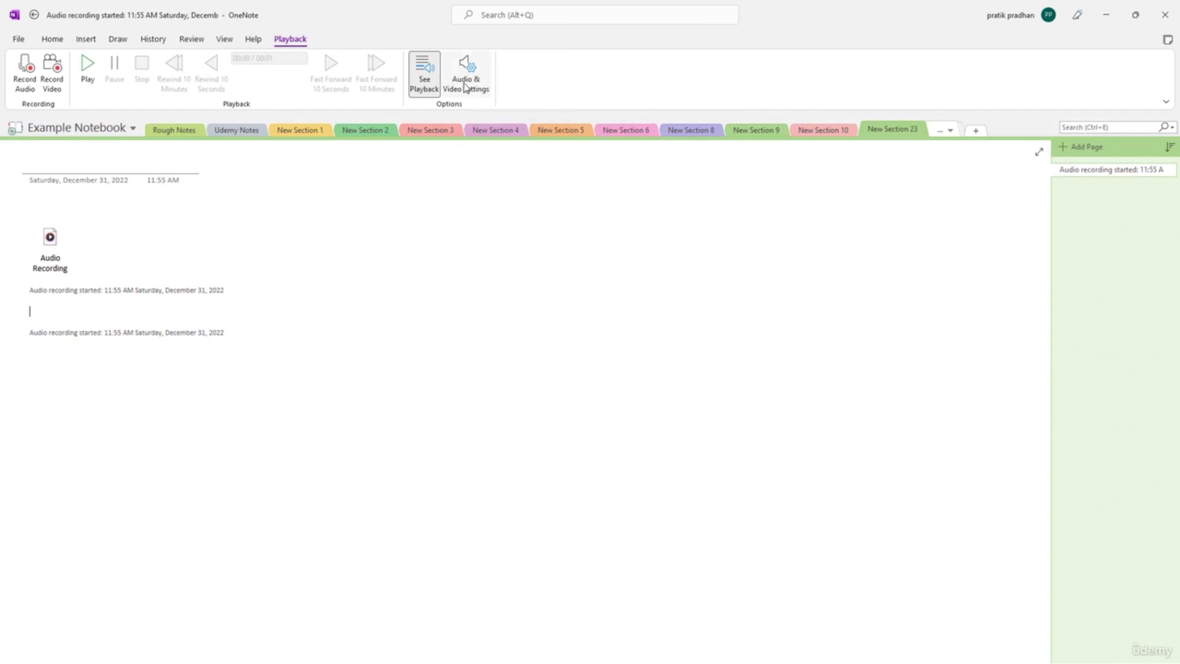
- Set audio recording to Line In (Realtek High Definition Audio), Master Volume, Windows Media Audio Voice 9 and 20 kbps, 22.05 kHz, mono
left_click(465, 88)
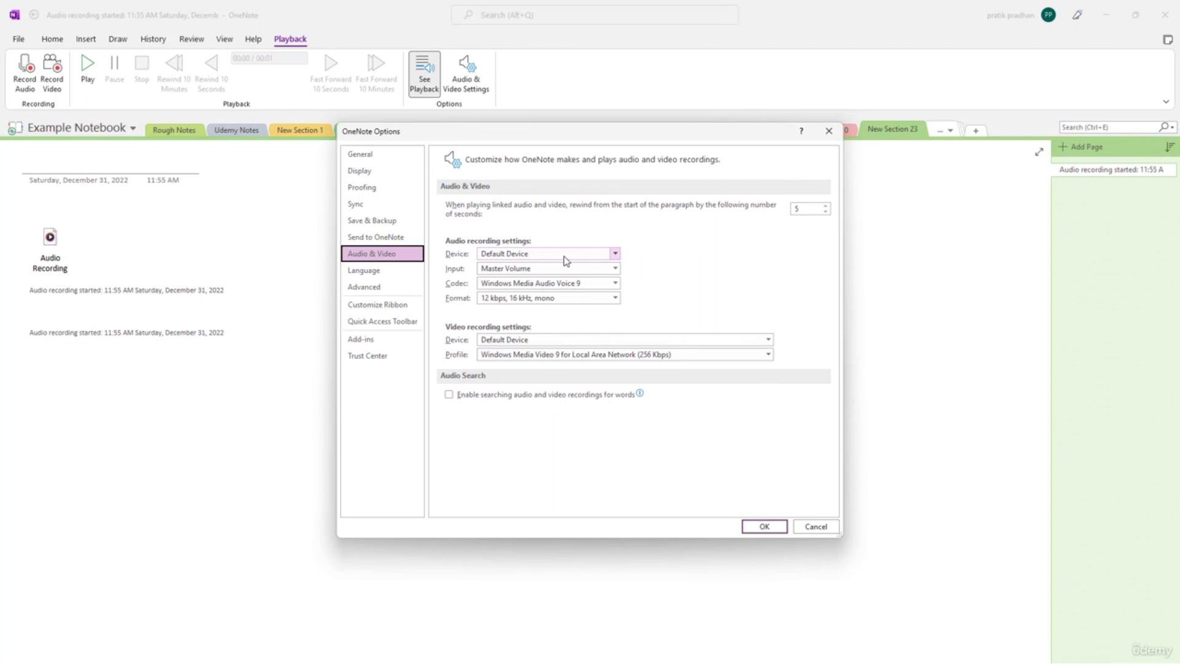
left_click(530, 255)
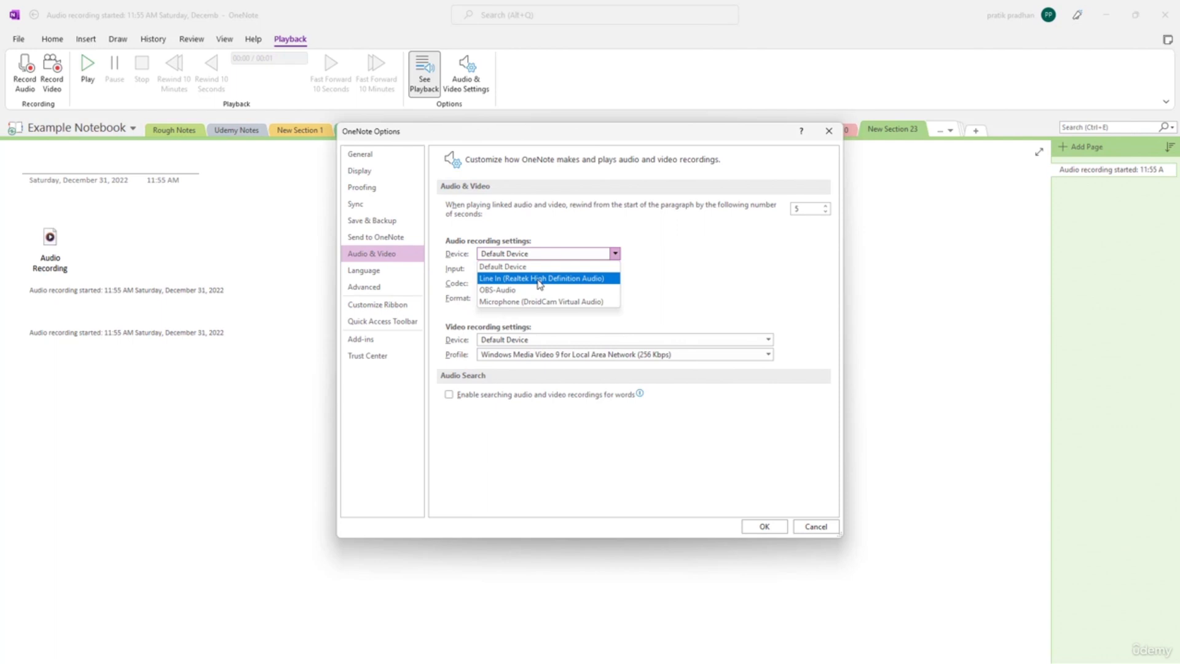
left_click(540, 279)
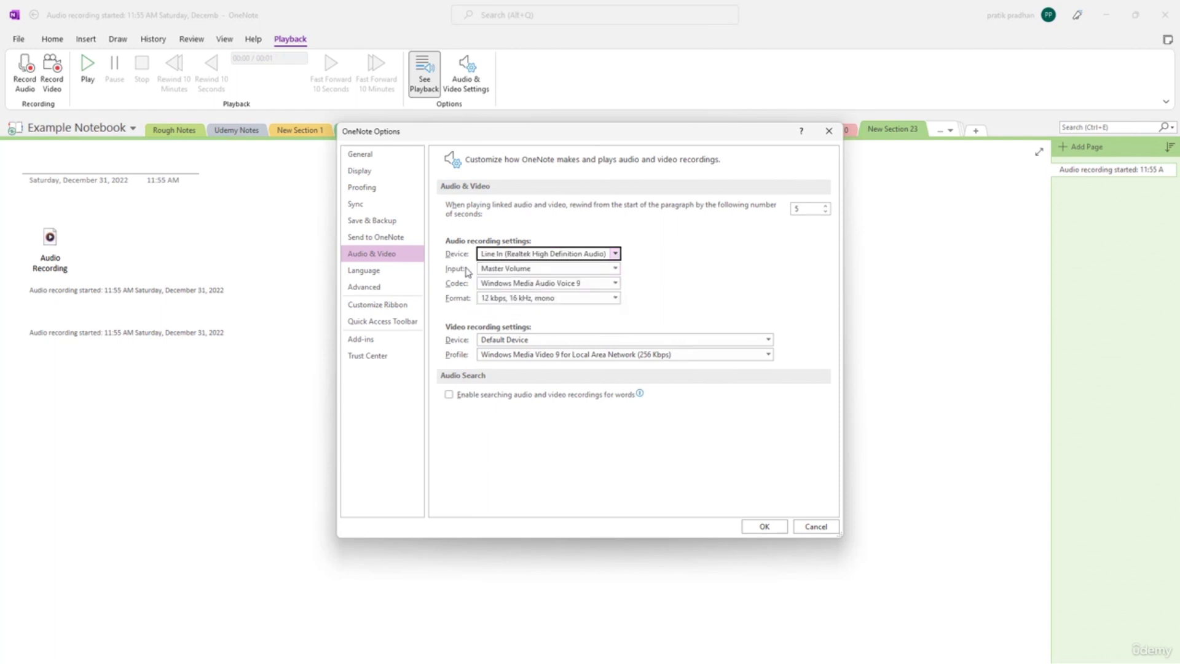
left_click(504, 271)
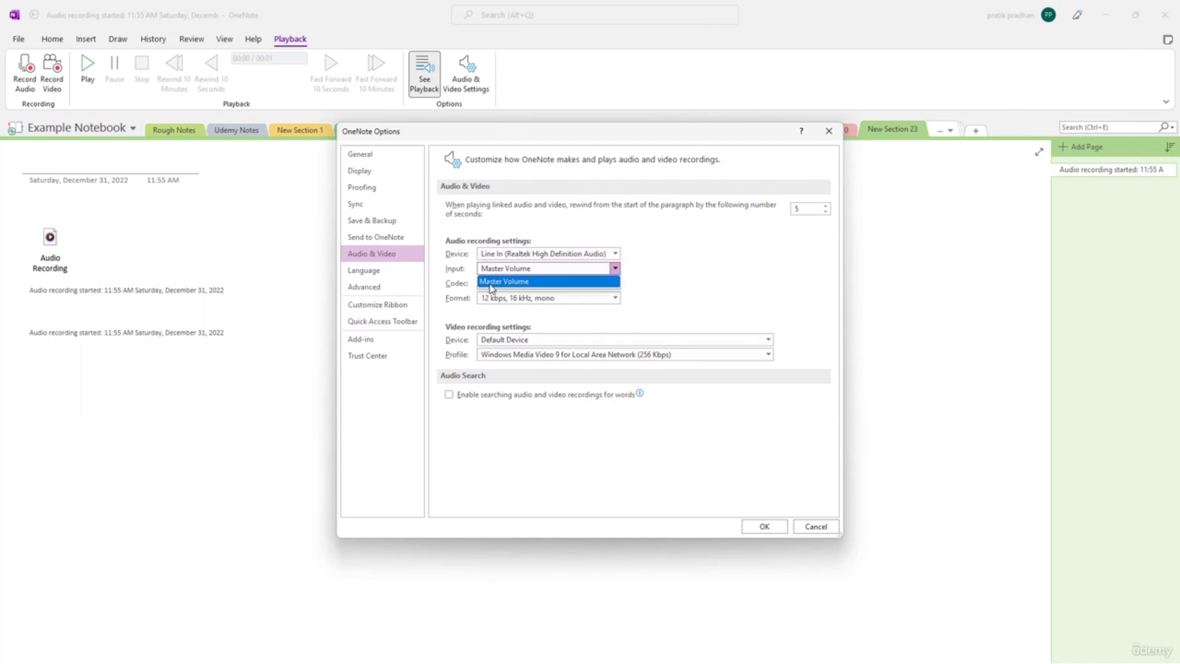
left_click(491, 283)
left_click(561, 283)
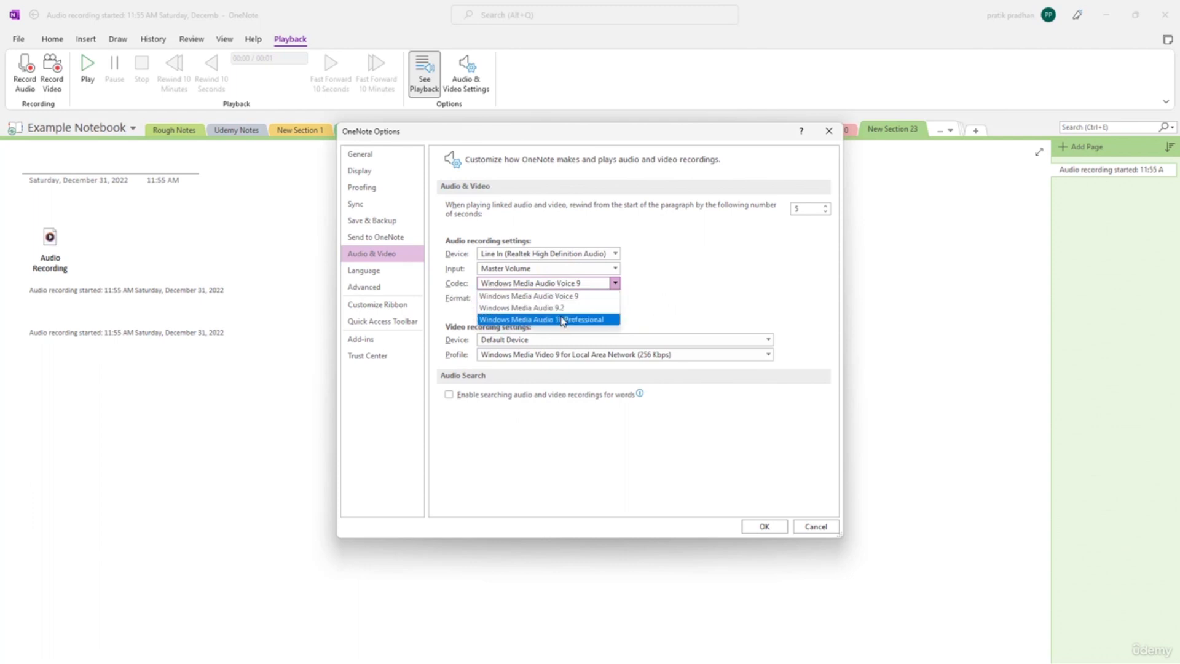
left_click(704, 302)
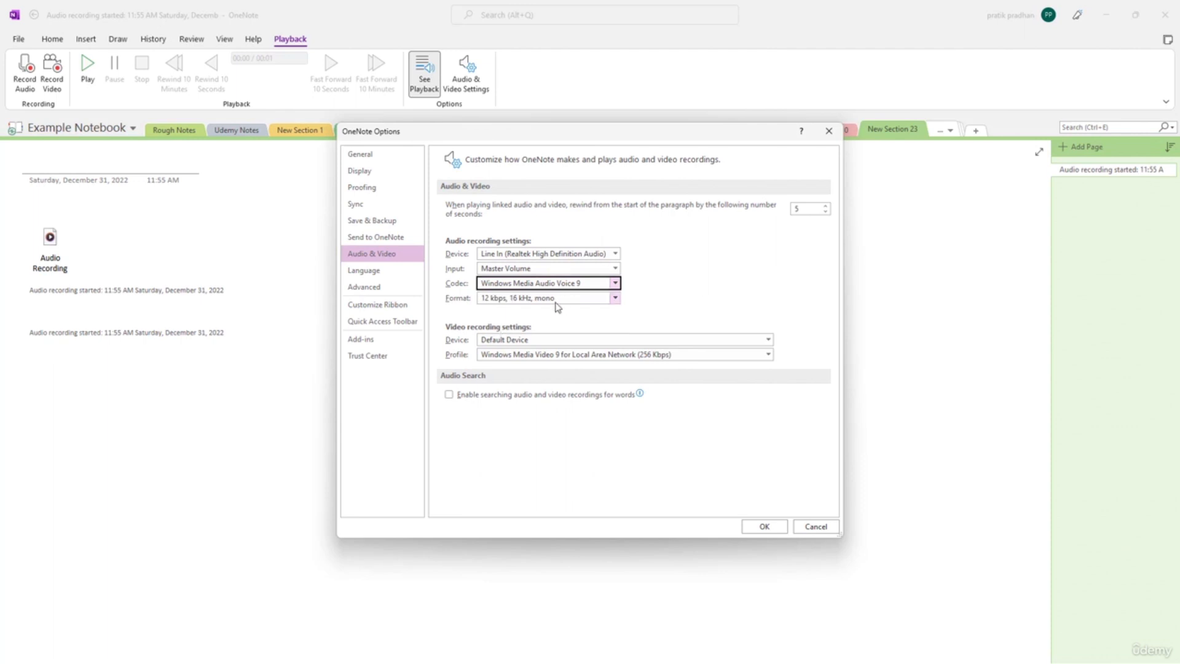
left_click(615, 301)
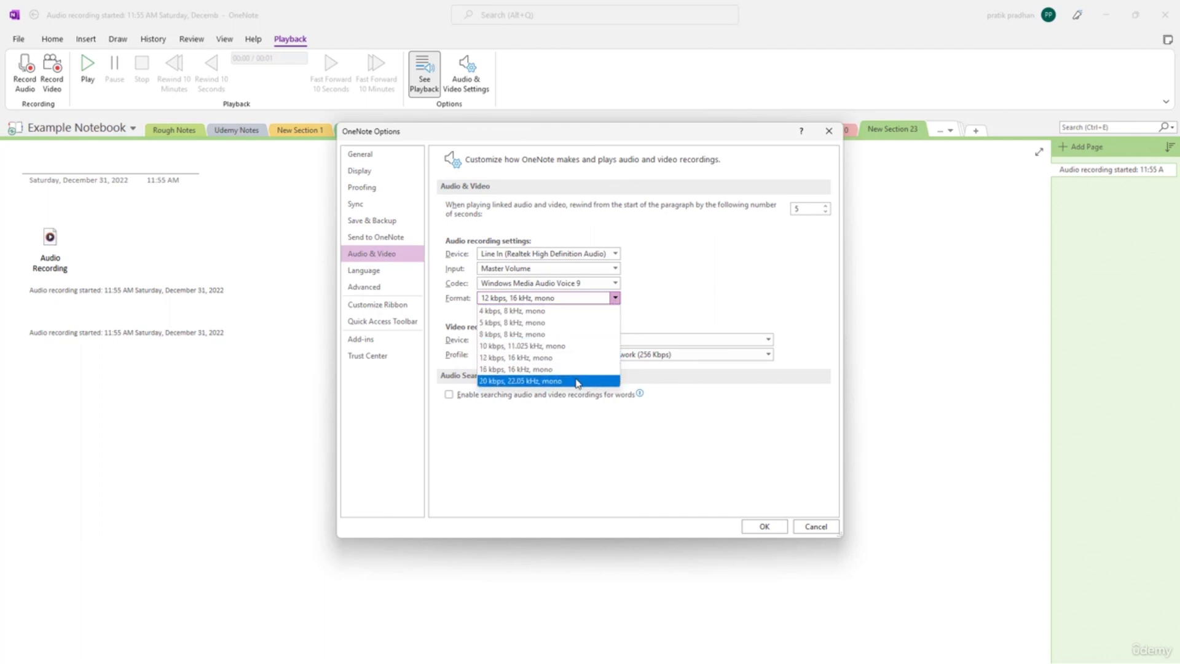
left_click(510, 382)
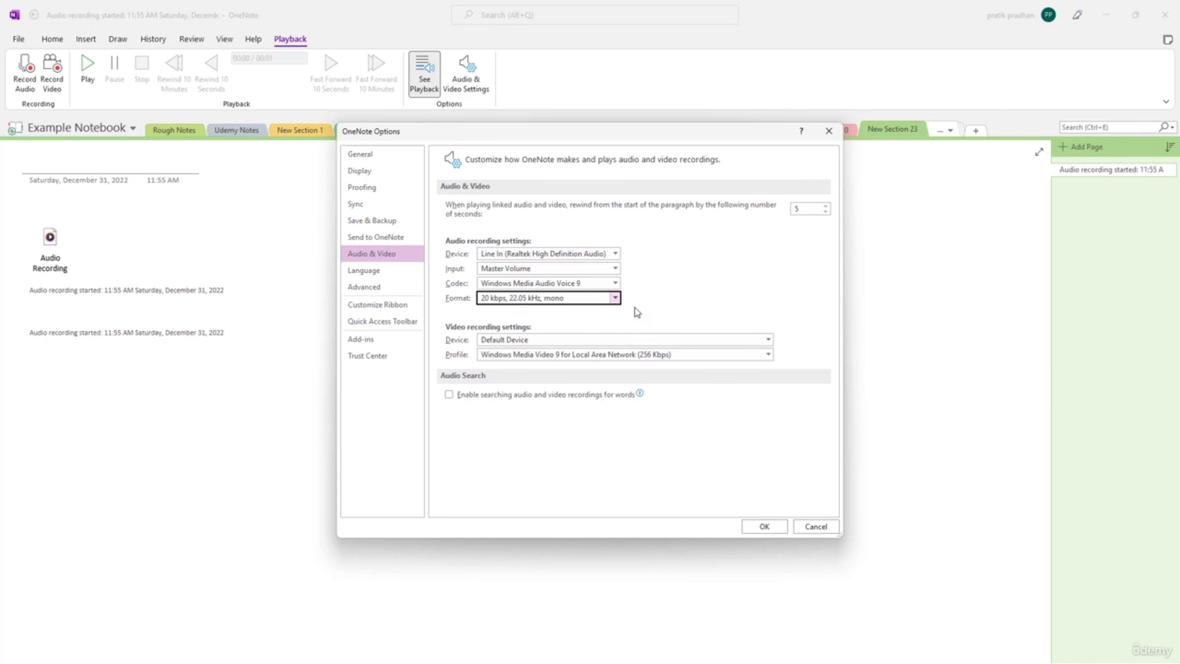
- Set video recording to DroidCam Source 2 with profile Windows Media Video 9 for Broadband (NTSC, 1400 Kbps) and apply the options
left_click(569, 340)
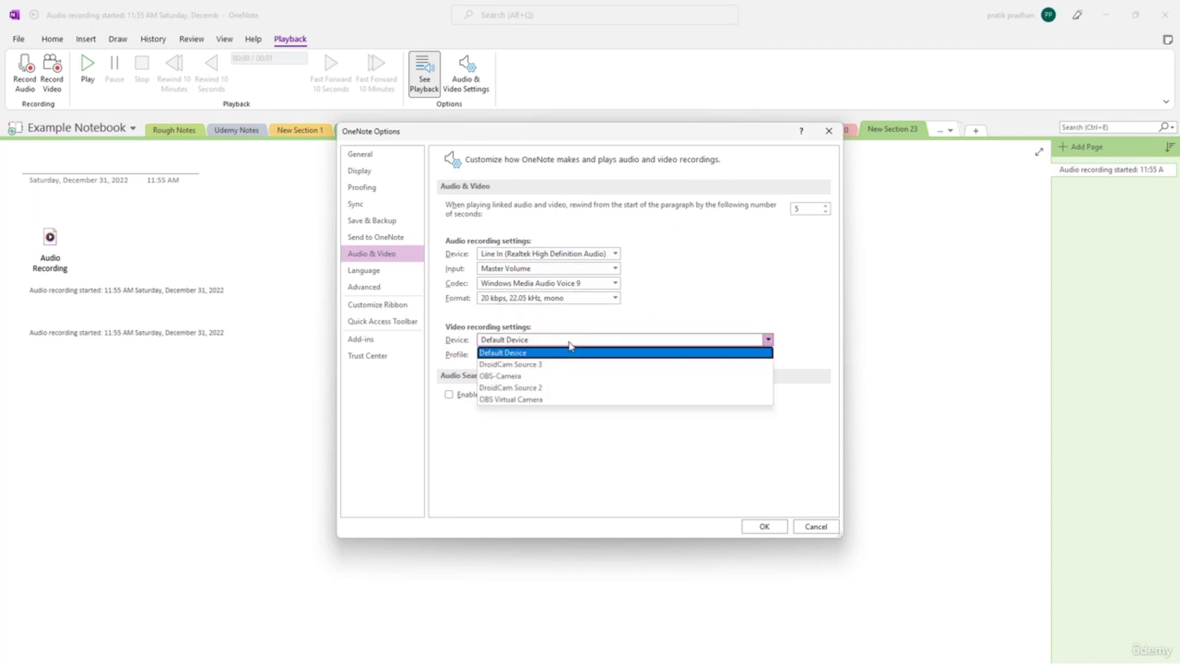
left_click(576, 388)
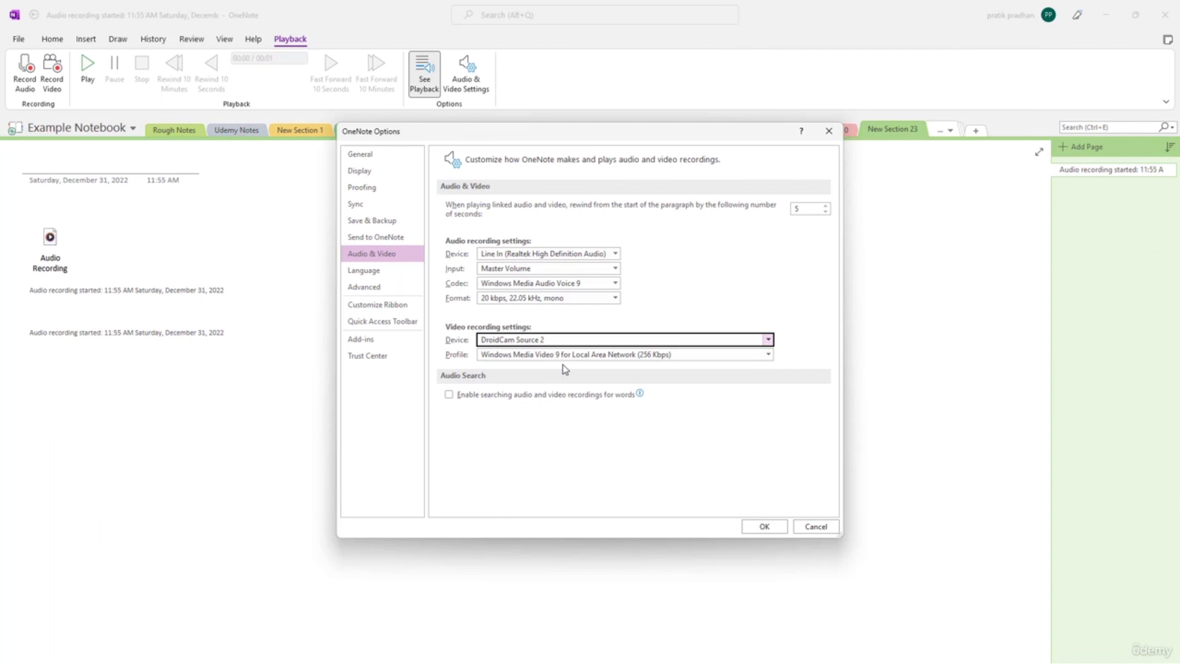
left_click(590, 356)
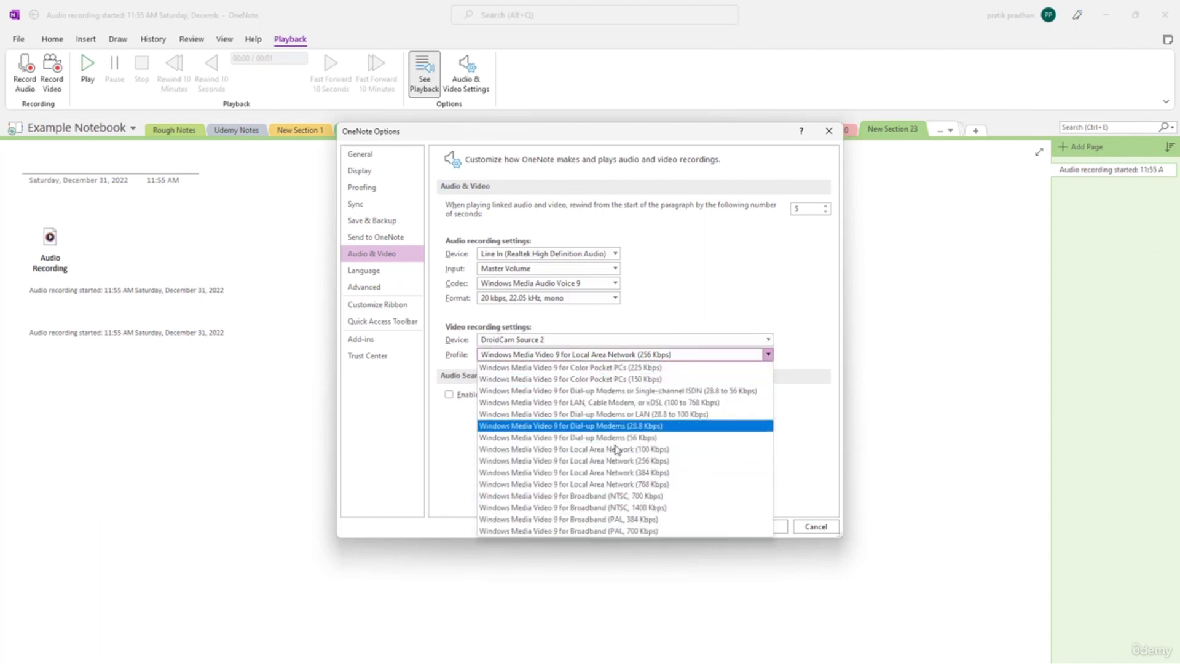
left_click(649, 508)
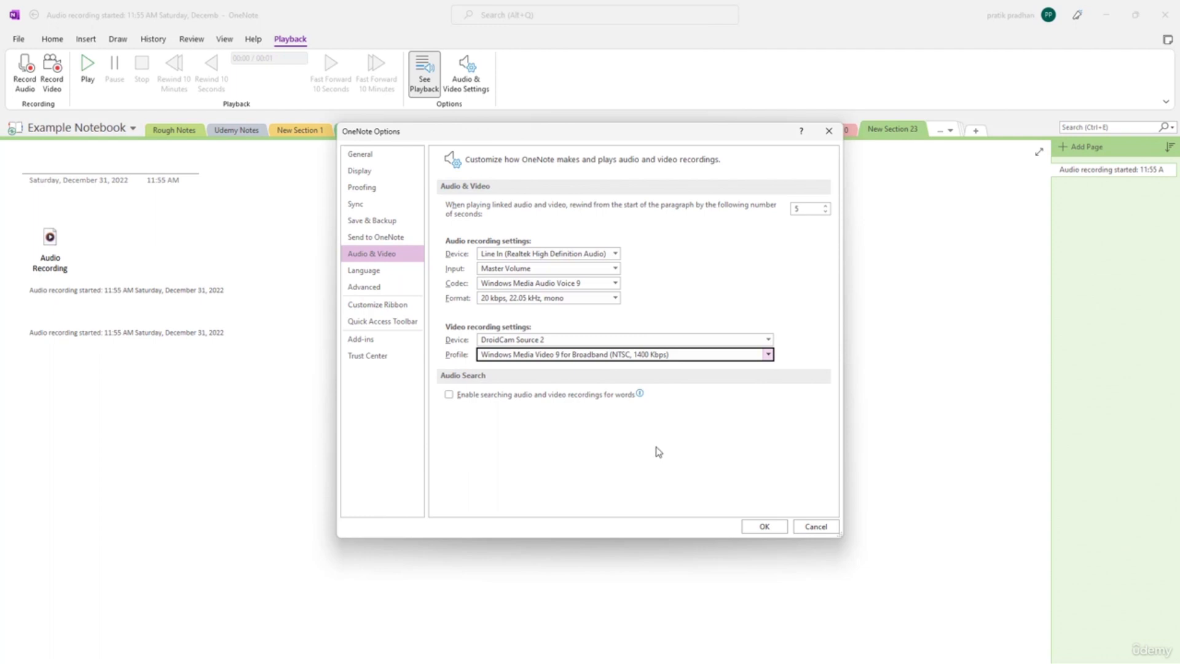
left_click(786, 526)
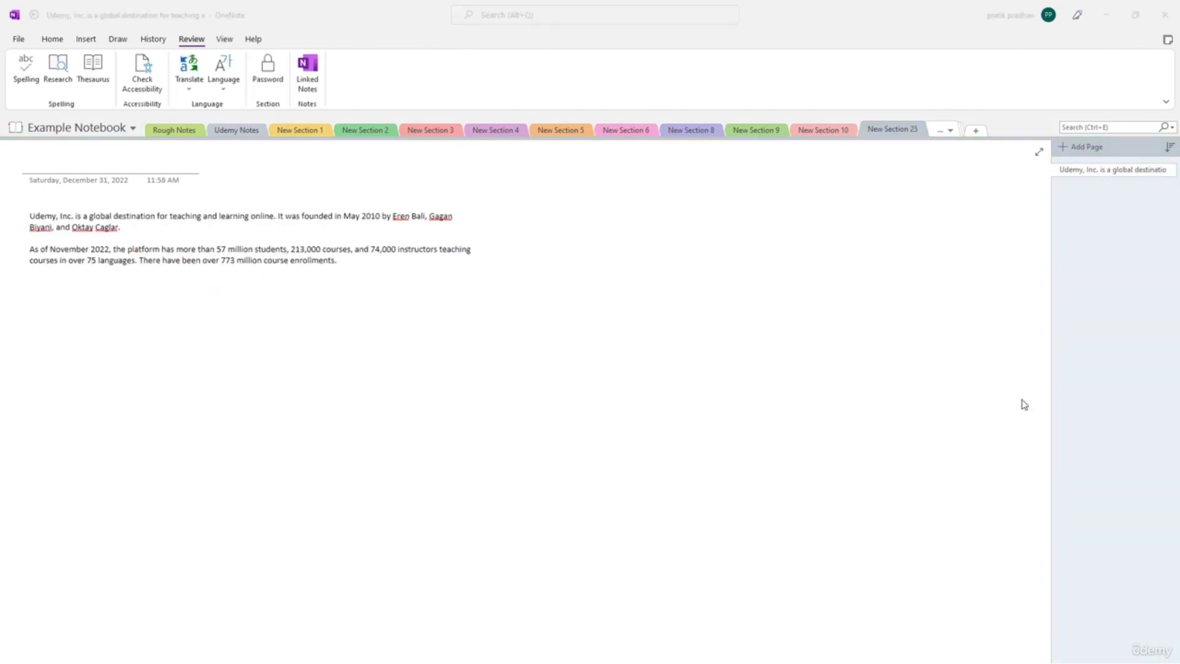
- Translate the selected "As of November 2022" paragraph on the New Section 25 page into Afrikaans
left_click(224, 226)
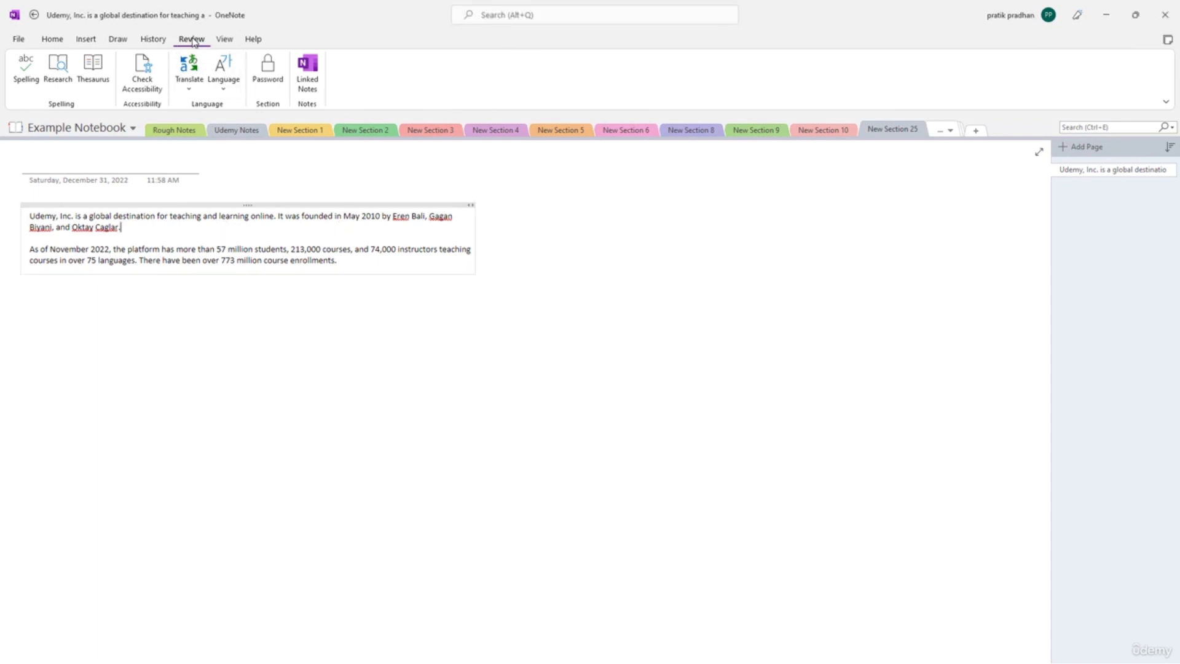
left_click(190, 88)
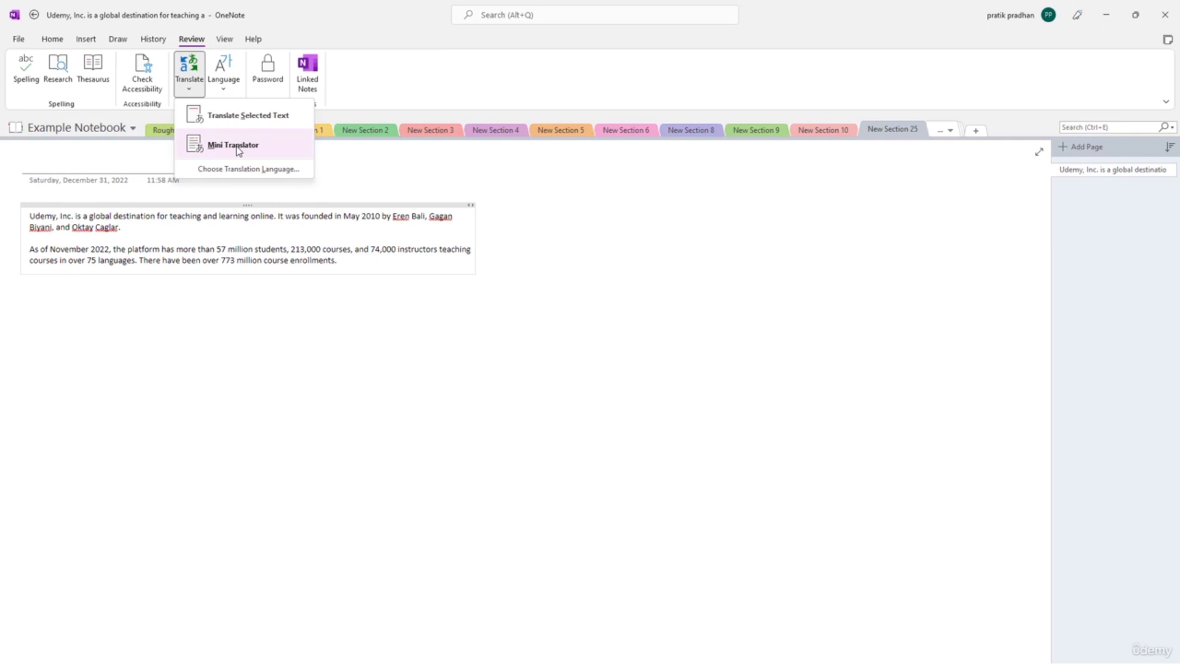
left_click(237, 120)
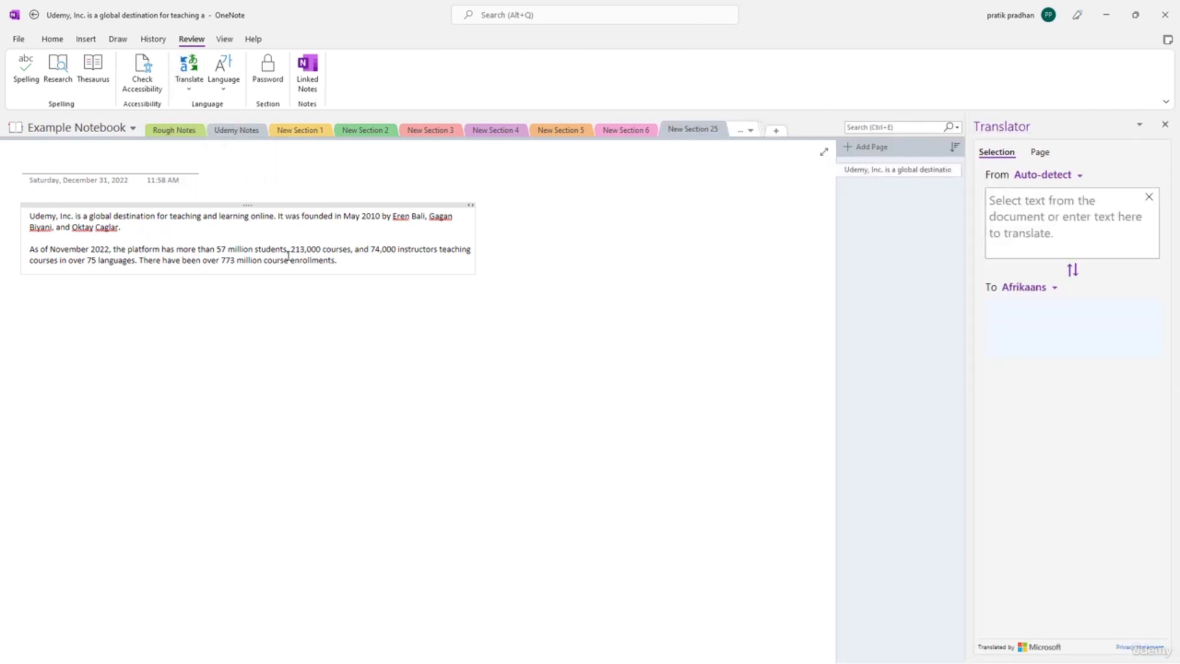
left_click_drag(375, 265, 28, 249)
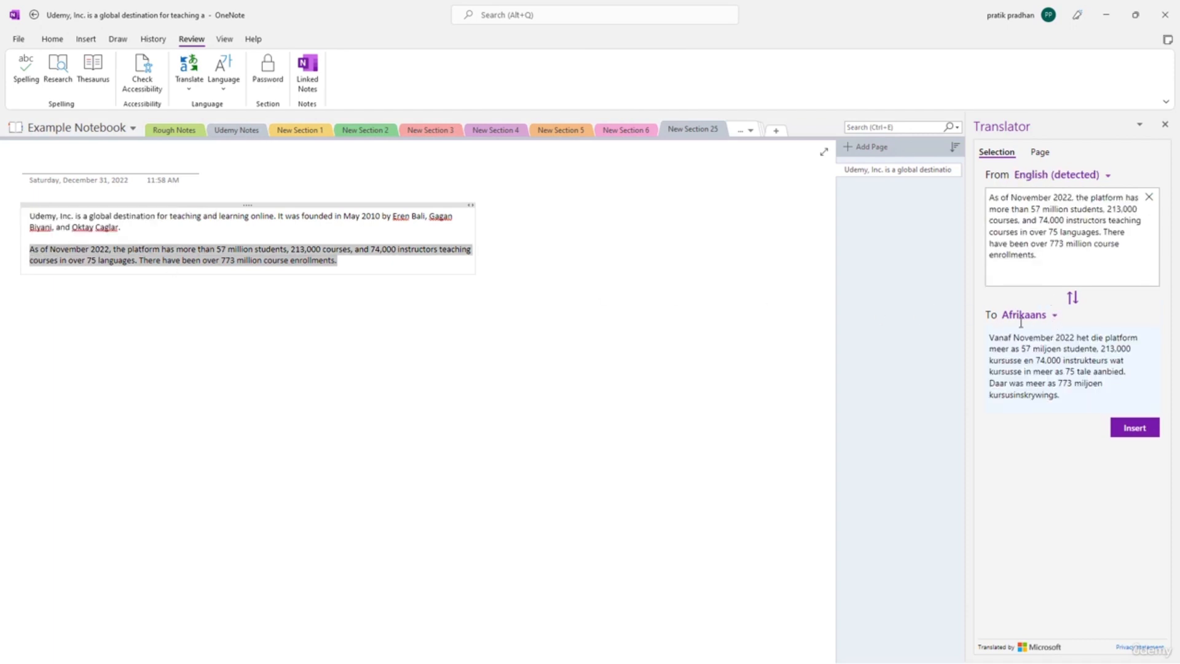
left_click(1053, 316)
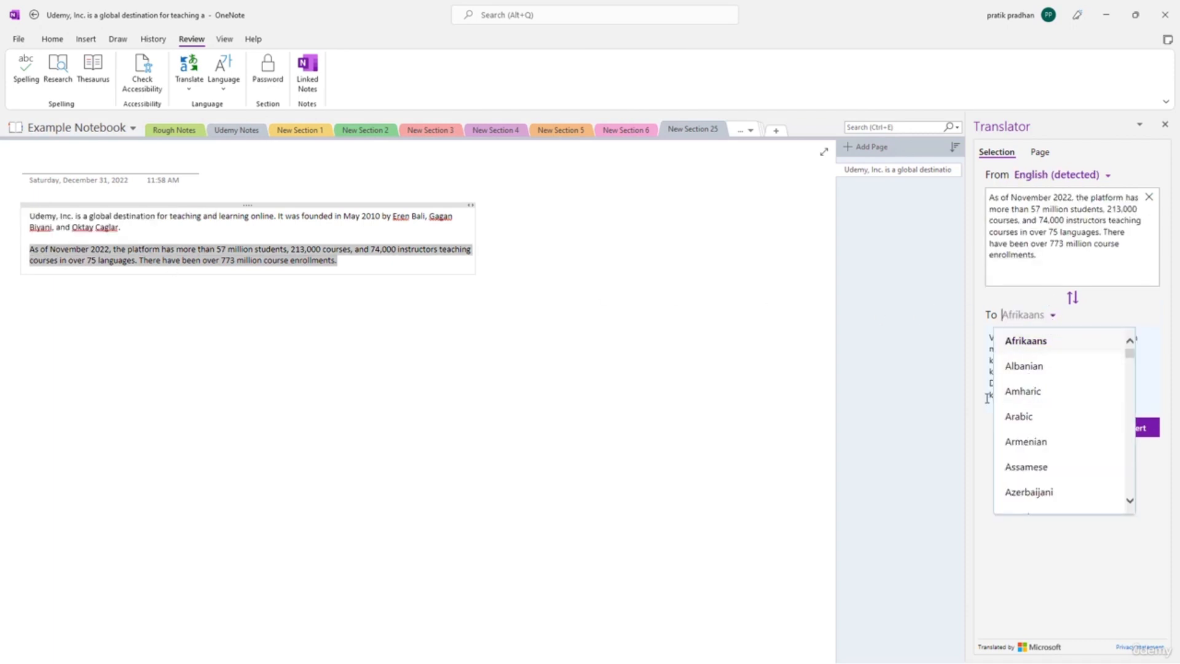
left_click(984, 427)
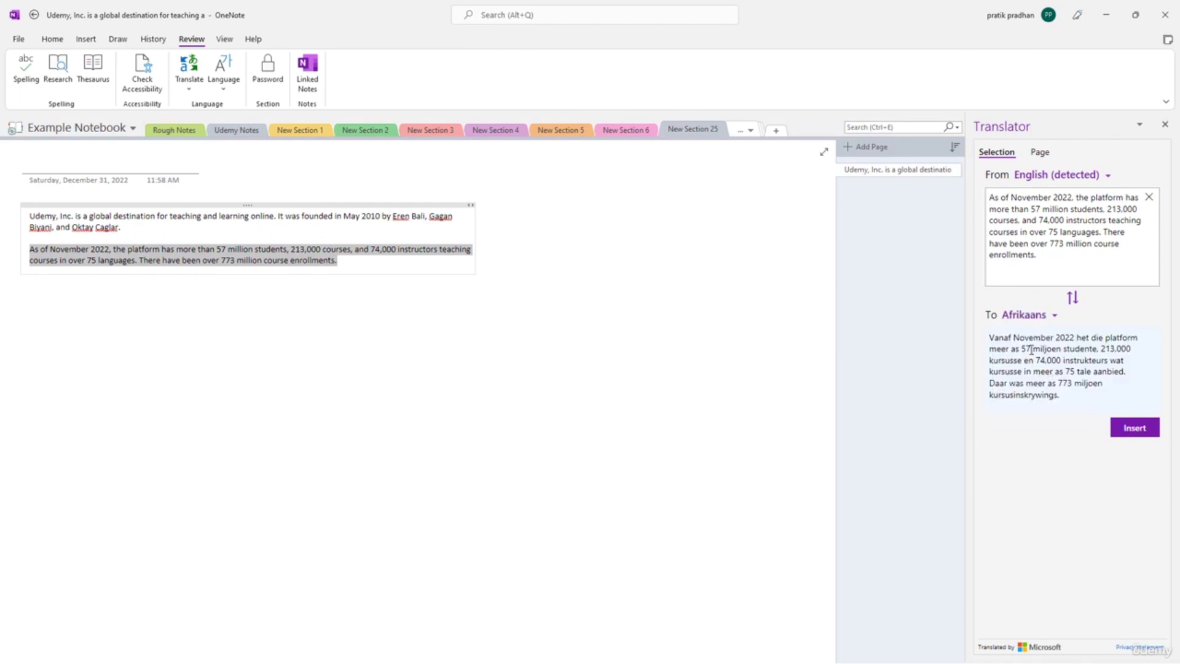
- Insert the Afrikaans translation as a separate note in the empty area below the original paragraphs
left_click(464, 406)
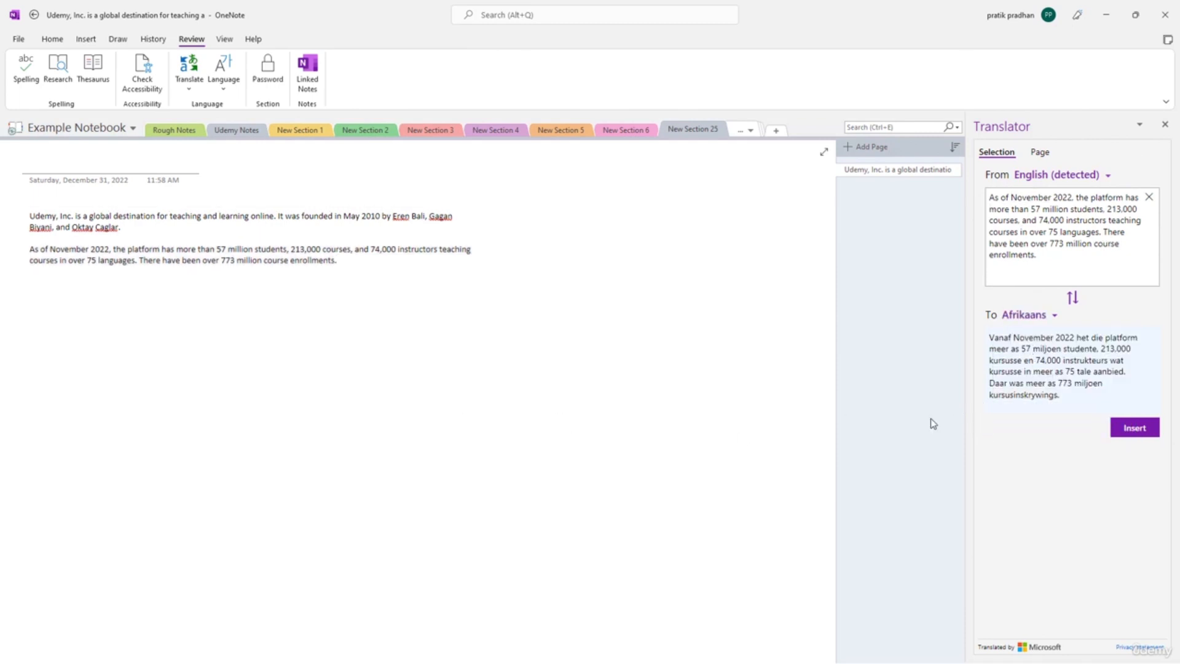
left_click(1130, 428)
left_click_drag(626, 396, 331, 337)
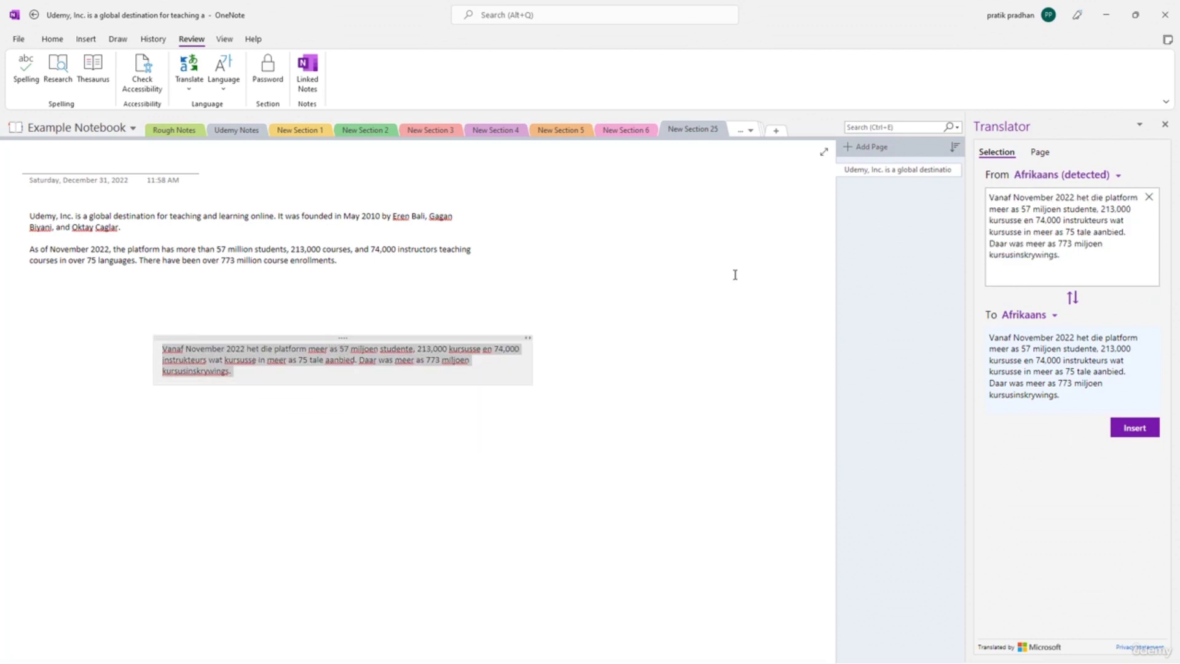
left_click(673, 268)
- Create a translated copy of the whole page in Danish with the source language auto-detected
left_click(1041, 152)
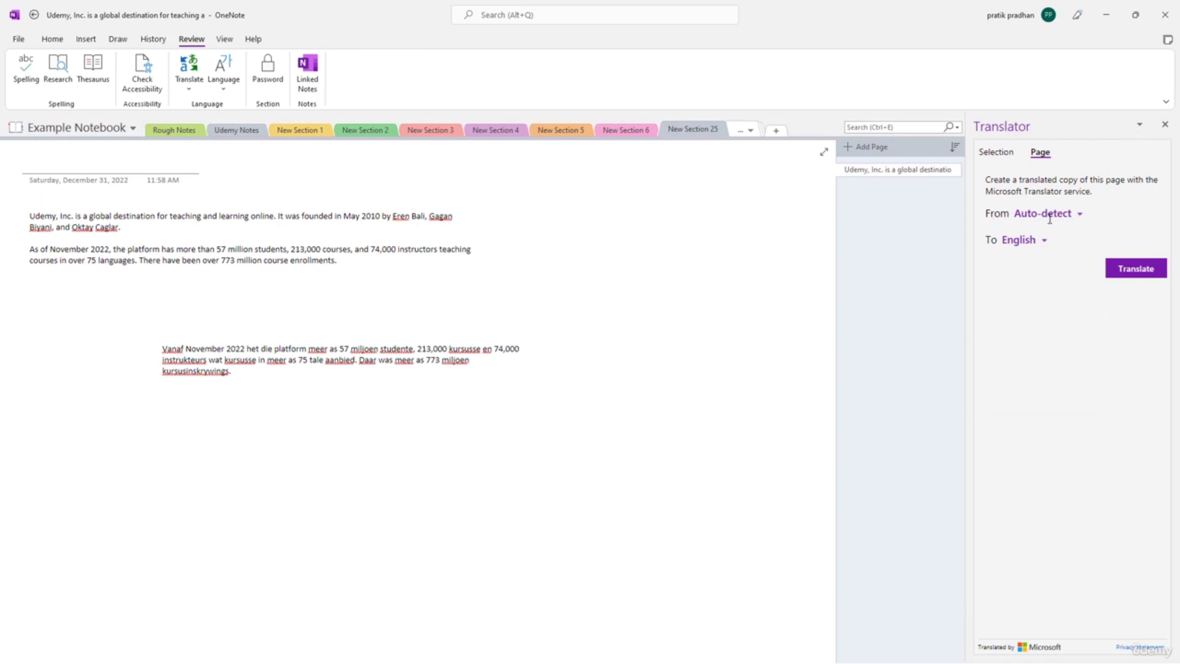
left_click(1041, 240)
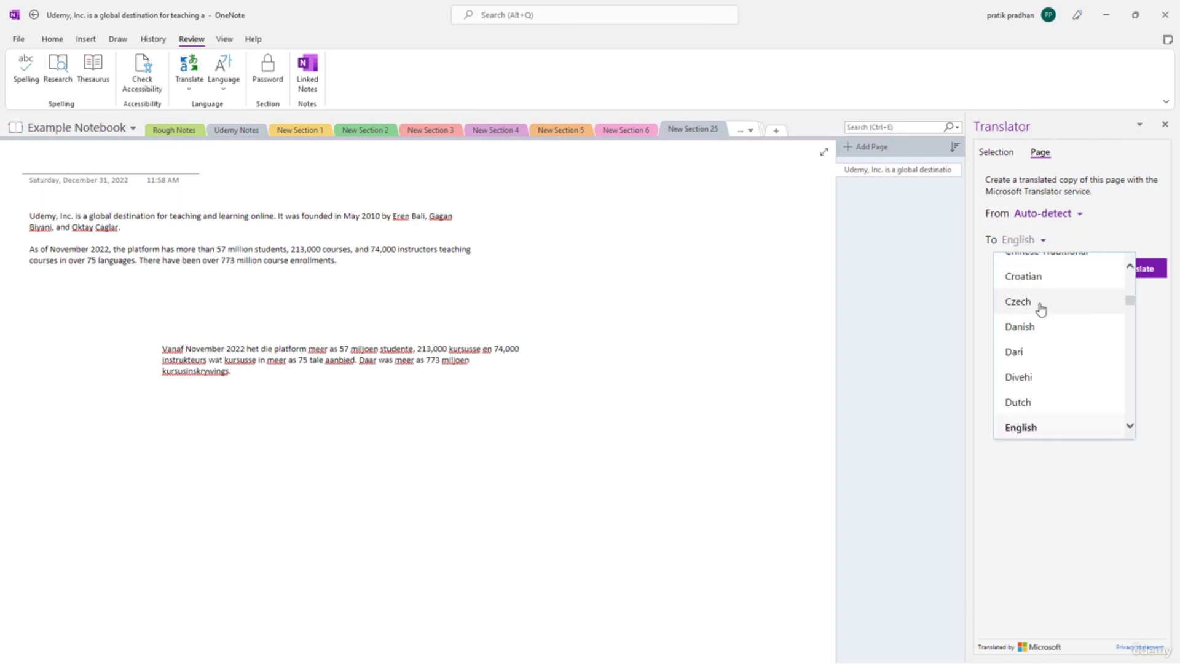
left_click(1043, 332)
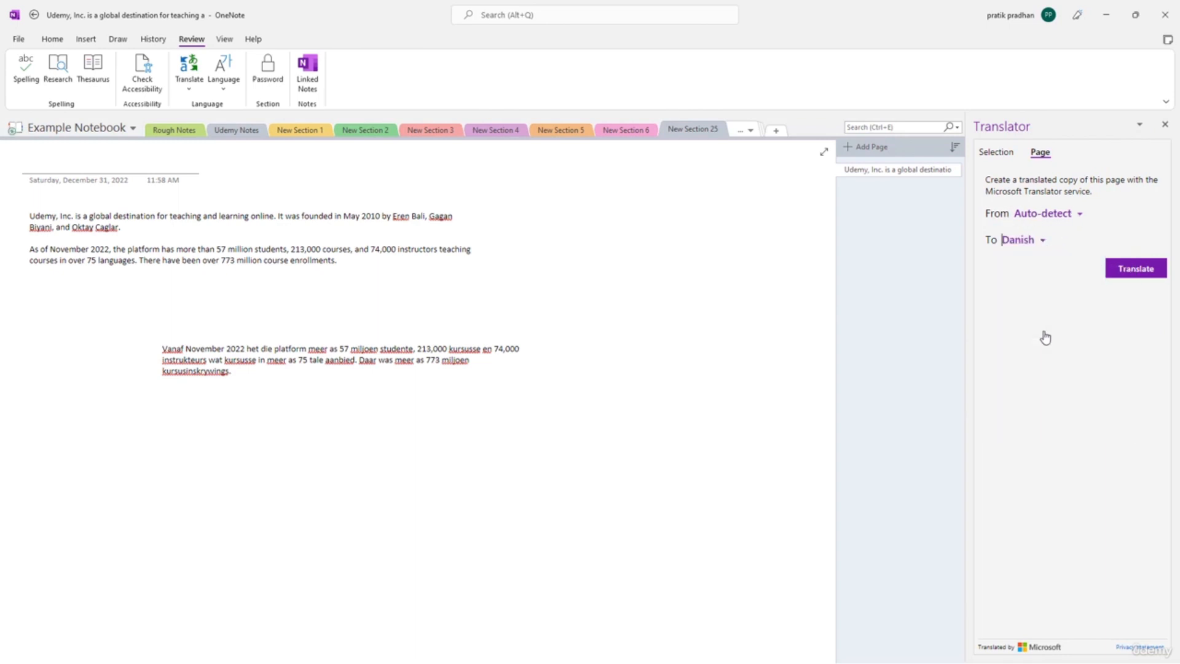
left_click(1140, 269)
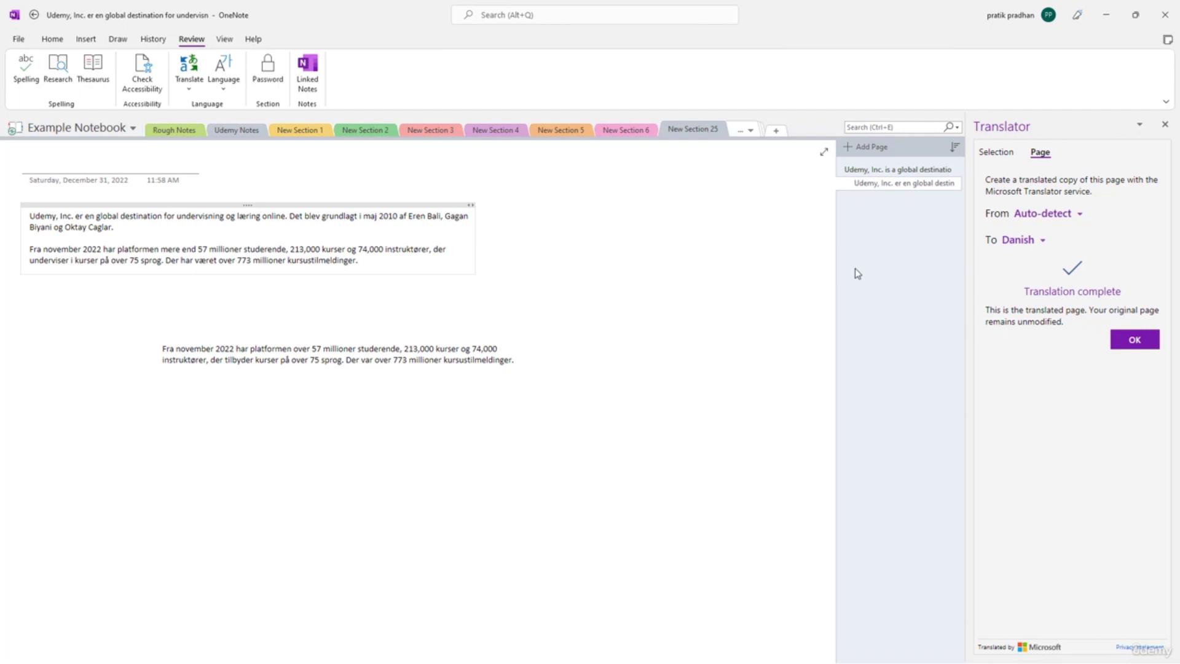
- Choose the Mini Translator option and close the Translator pane
left_click(189, 67)
left_click(225, 150)
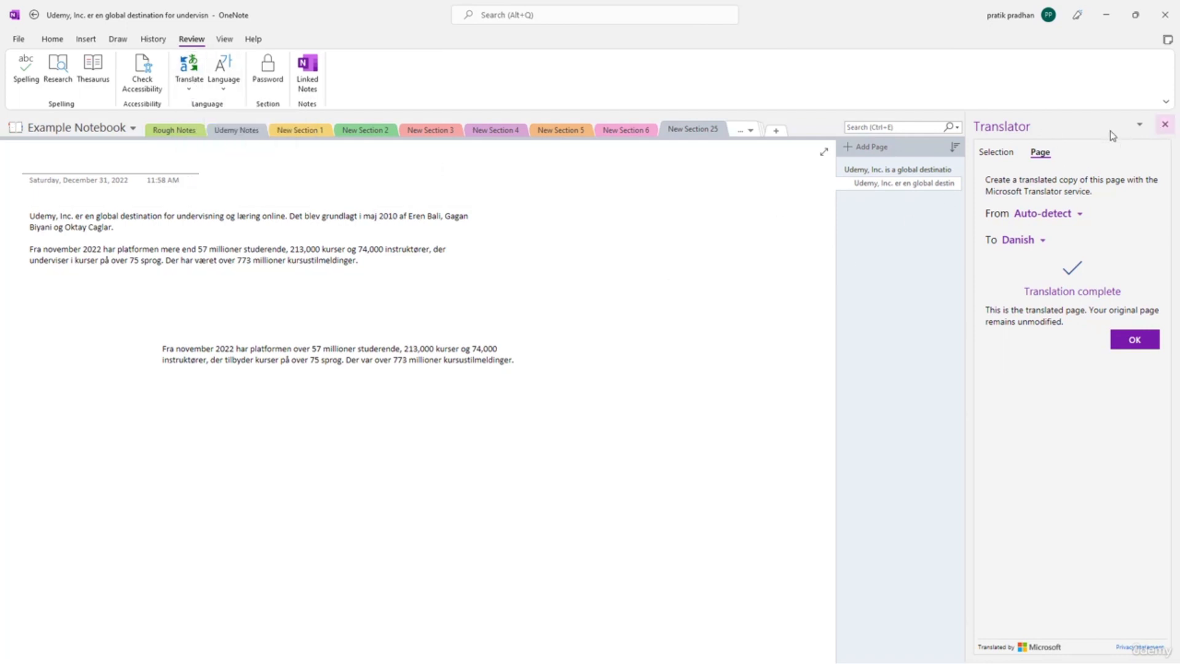
left_click(1165, 124)
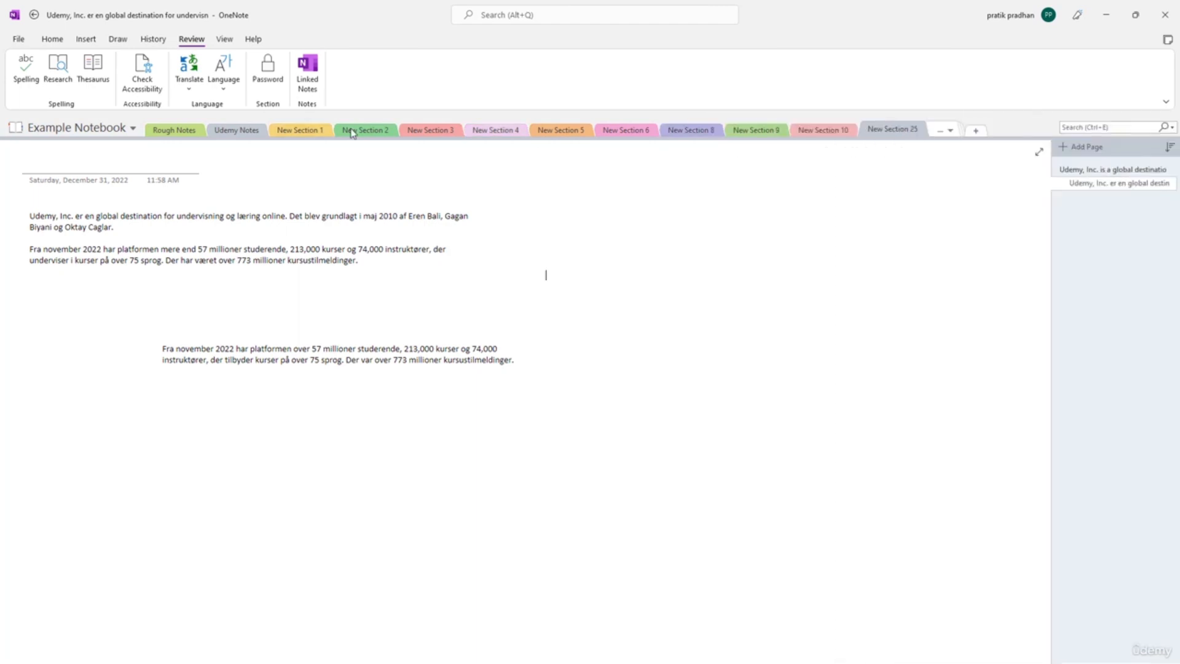
- Open the translation language settings from the Danish page and display the available target languages
left_click(189, 88)
left_click(206, 152)
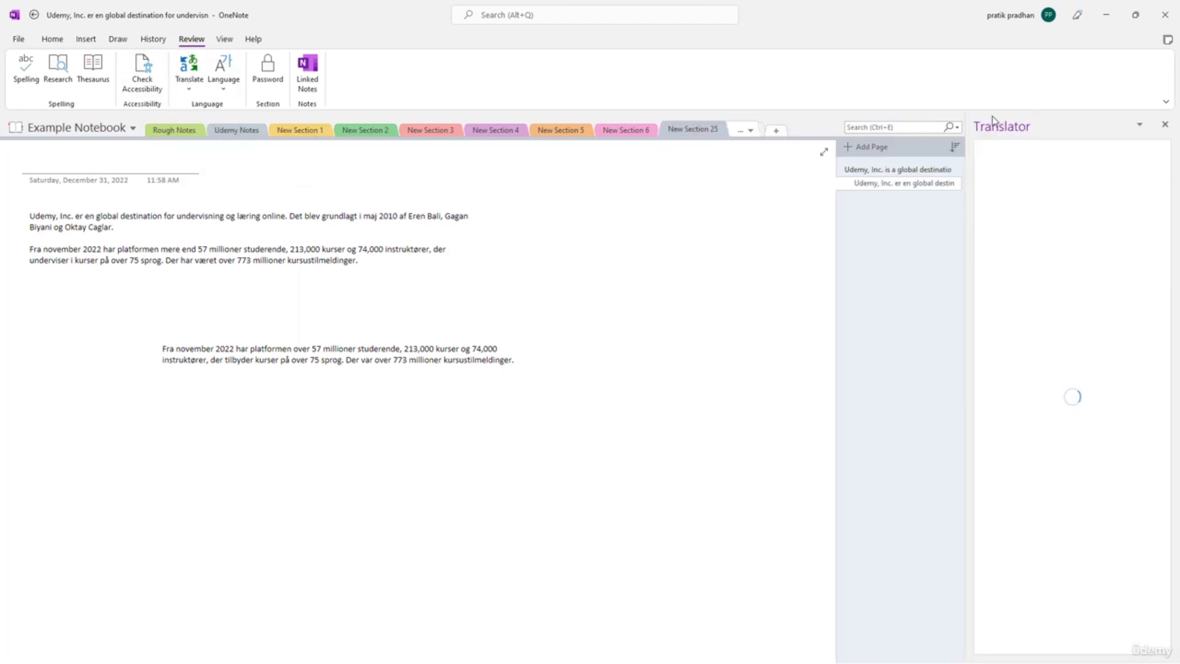
left_click(1164, 125)
left_click(190, 88)
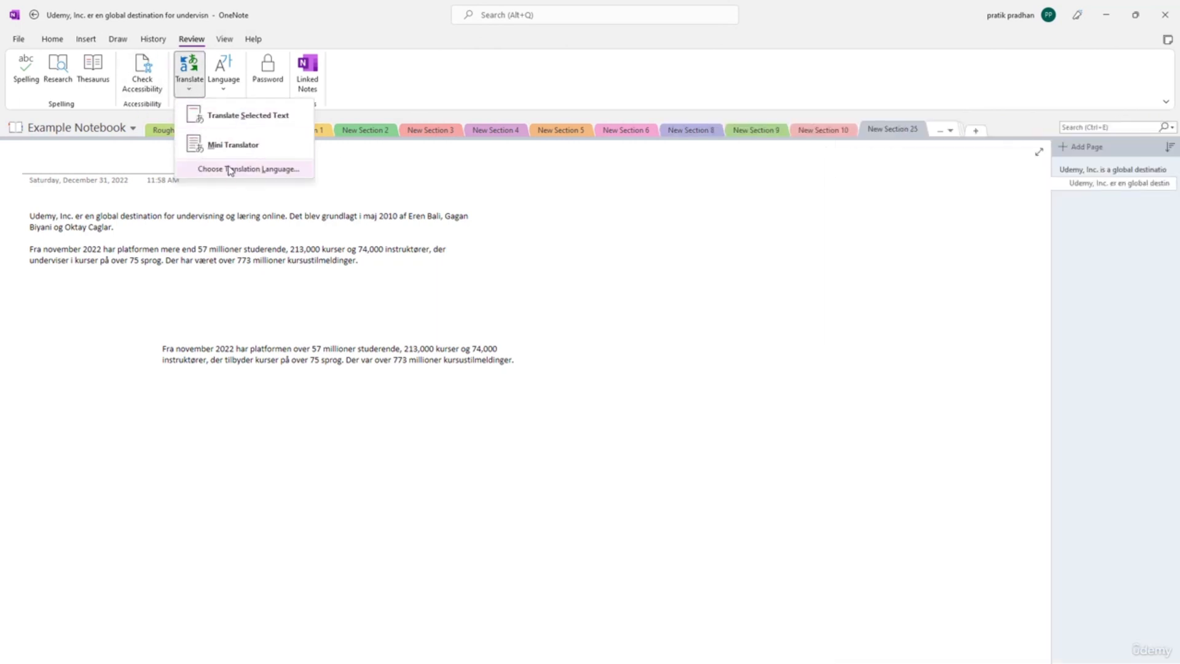
left_click(228, 170)
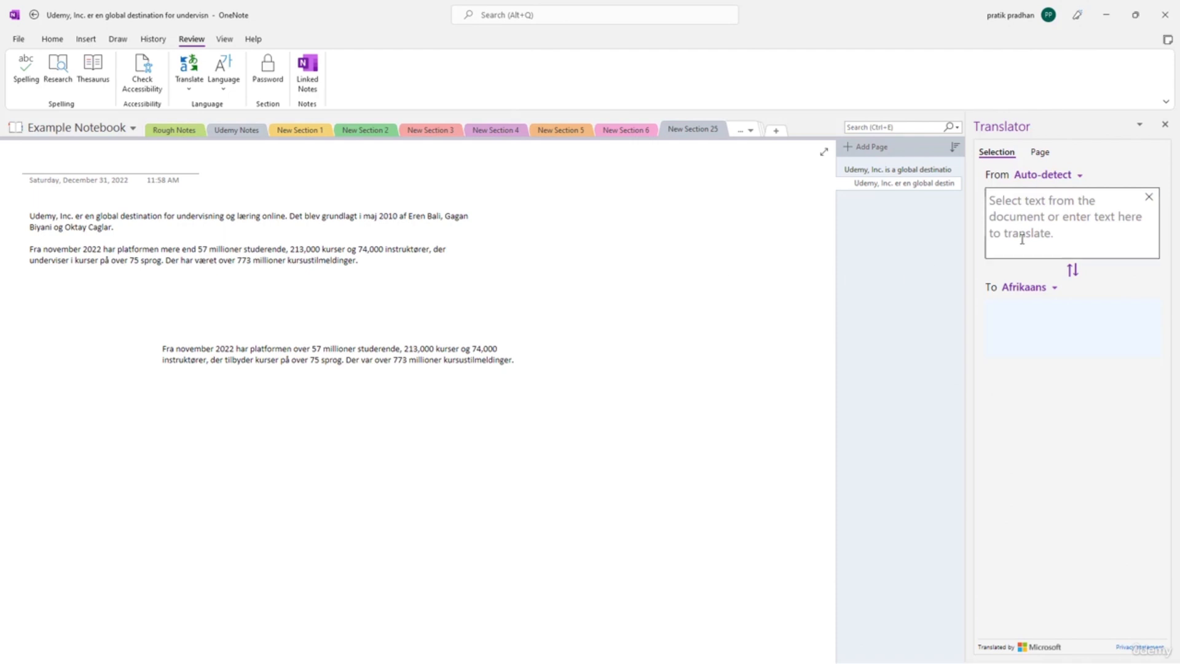
left_click(1052, 289)
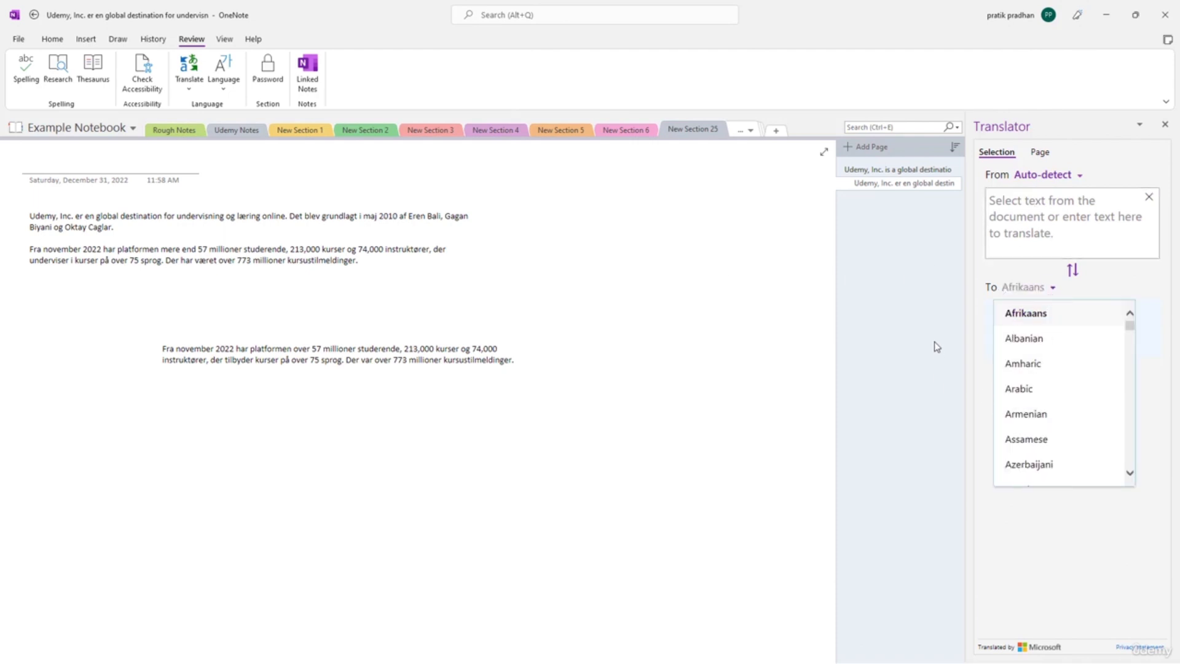
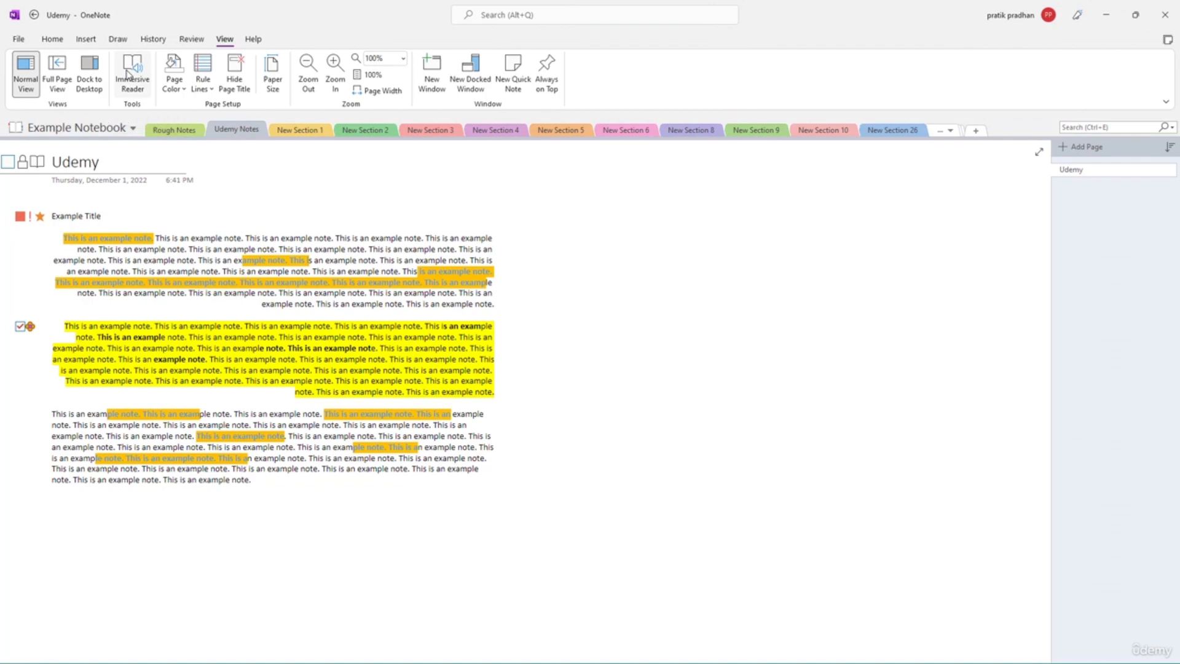
- Open the Udemy page in Immersive Reader, dismiss the tips, and increase the text size to 56
left_click(127, 75)
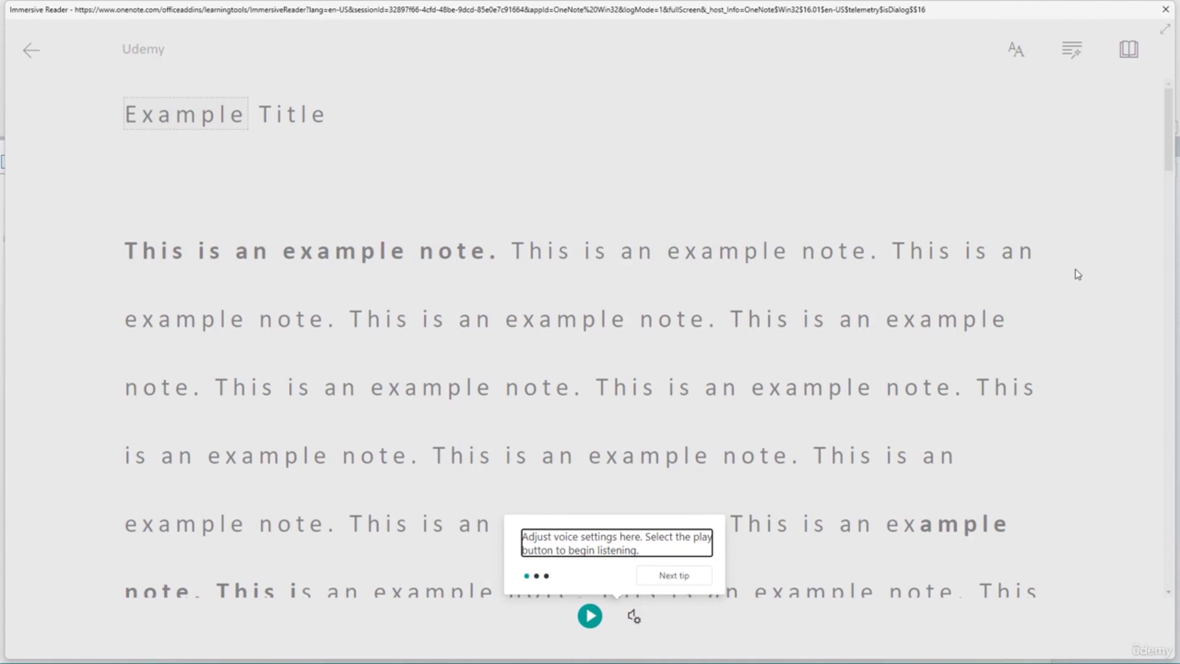
left_click_drag(1164, 115, 1168, 88)
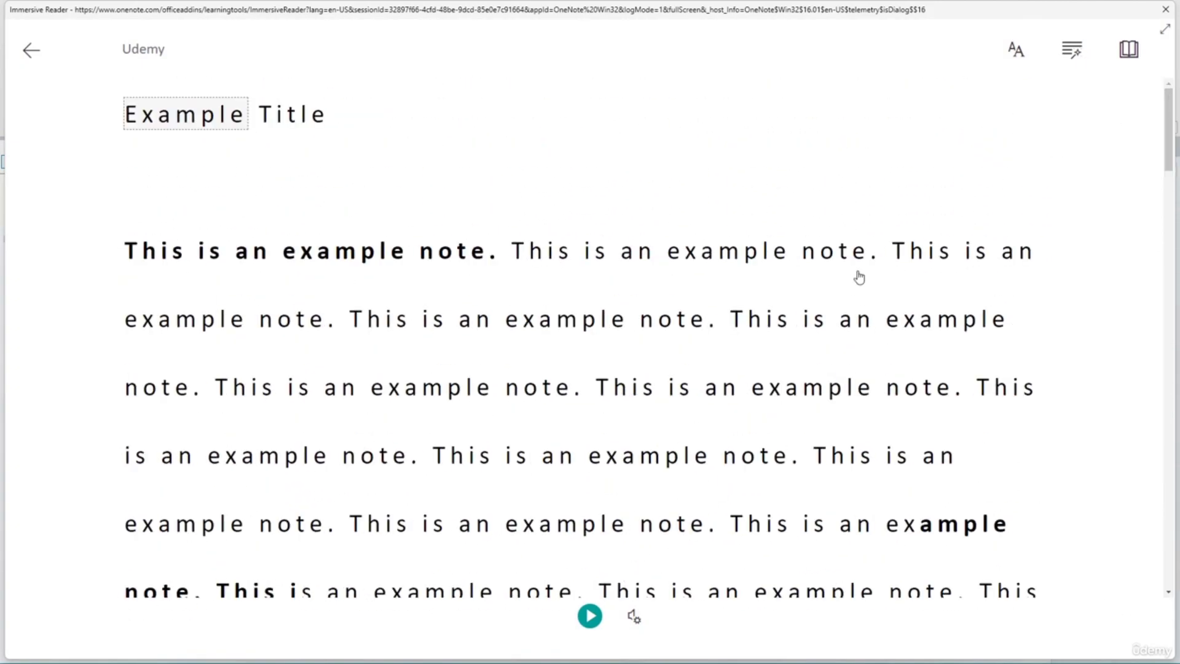
left_click(1015, 54)
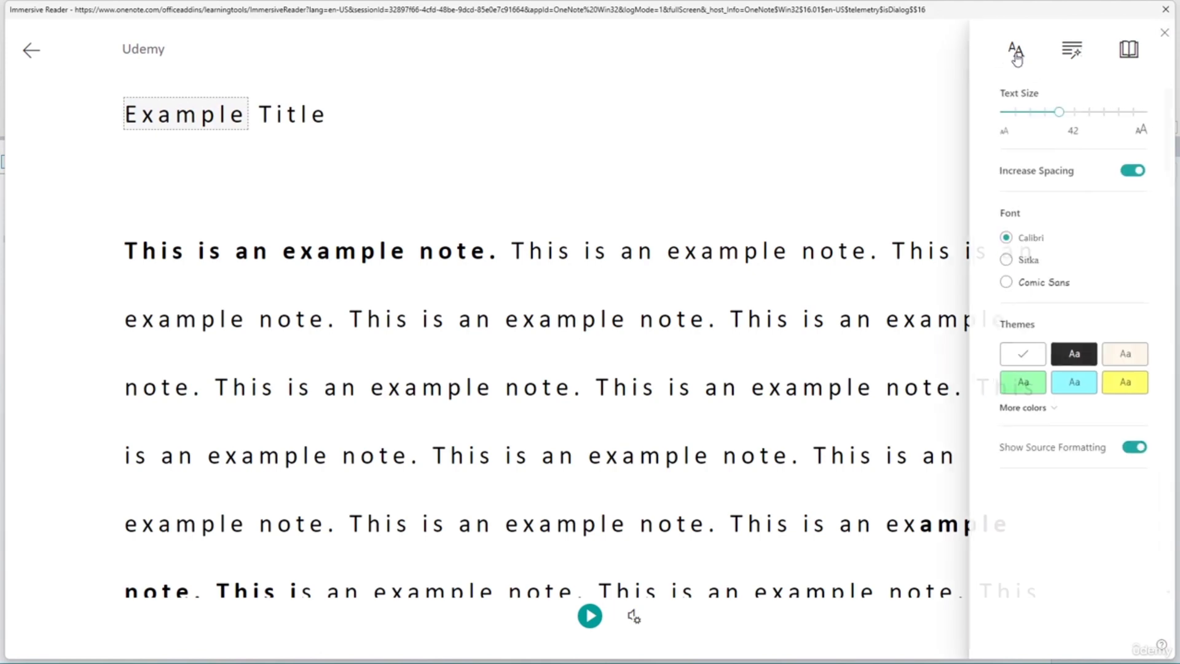
left_click(1072, 113)
left_click_drag(1079, 113, 1085, 113)
- Try the Sitka and Comic Sans reading fonts, then return the font to Calibri
left_click(1003, 261)
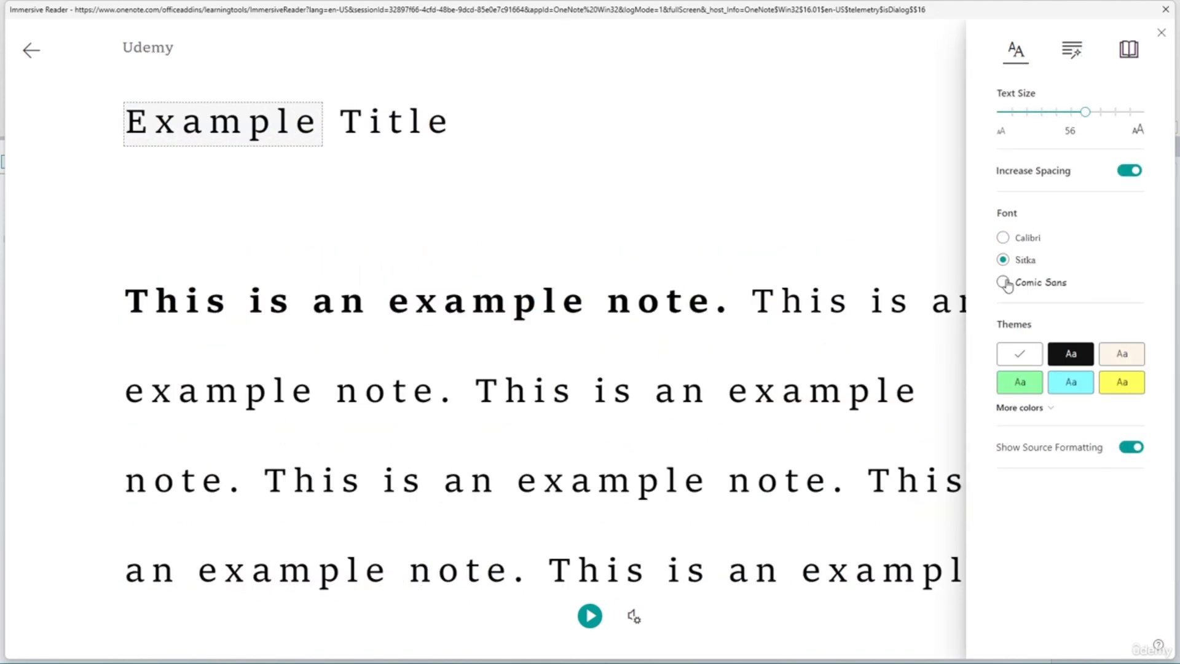
left_click(1004, 282)
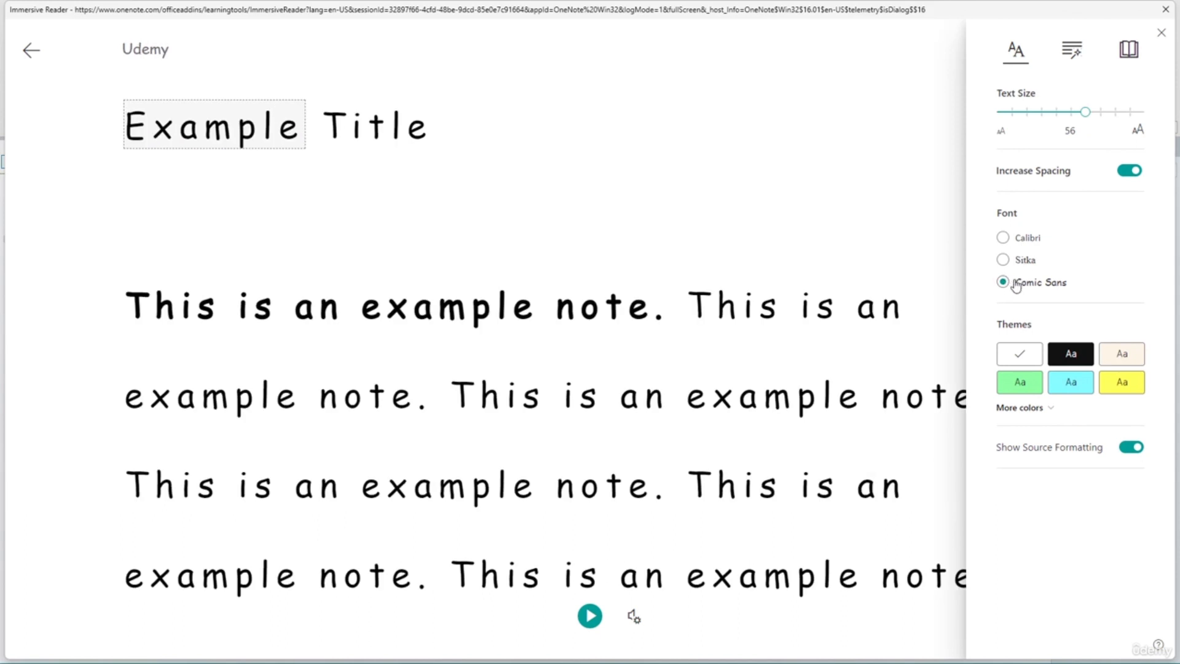
left_click(1004, 260)
left_click(1004, 238)
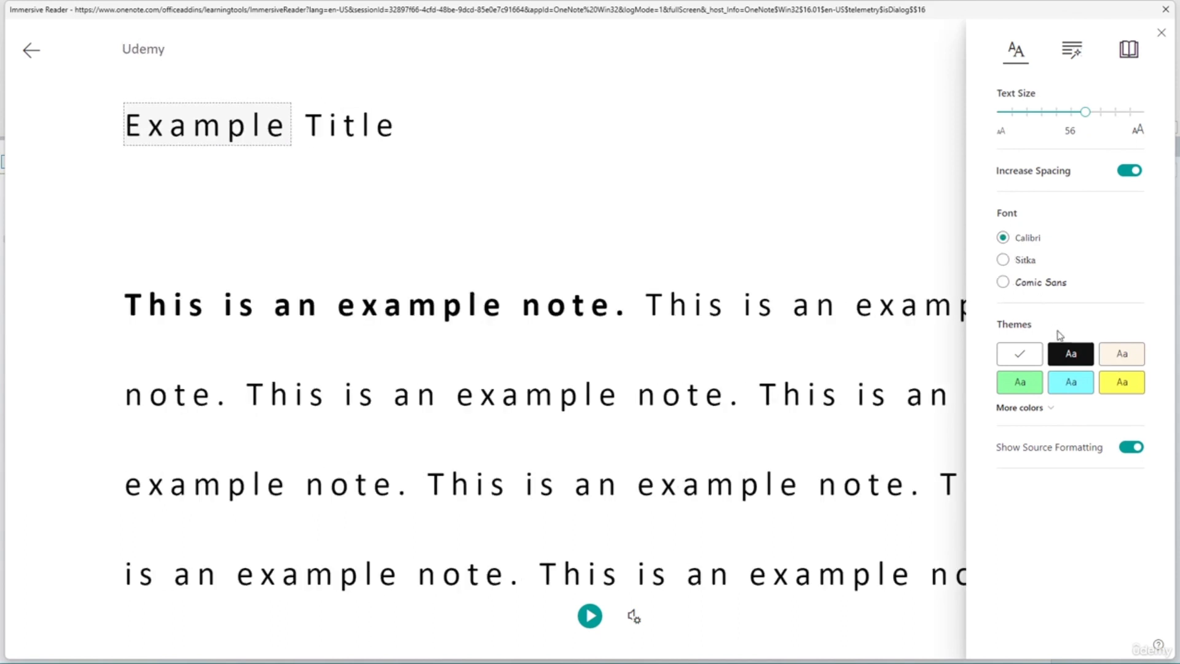
- Preview the blue, sepia, yellow and black themes, restore the white theme, and reduce the text size to 48
left_click(1073, 388)
left_click(1107, 361)
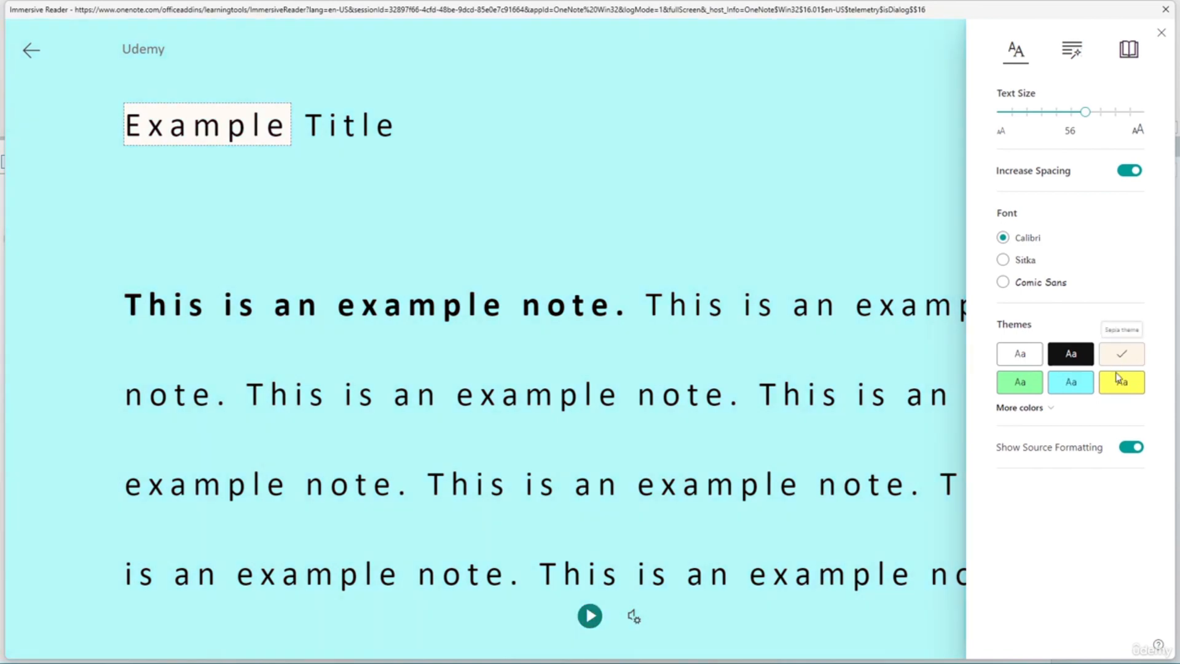
left_click(1118, 386)
left_click(1072, 354)
left_click(1020, 354)
left_click_drag(1085, 113, 1072, 117)
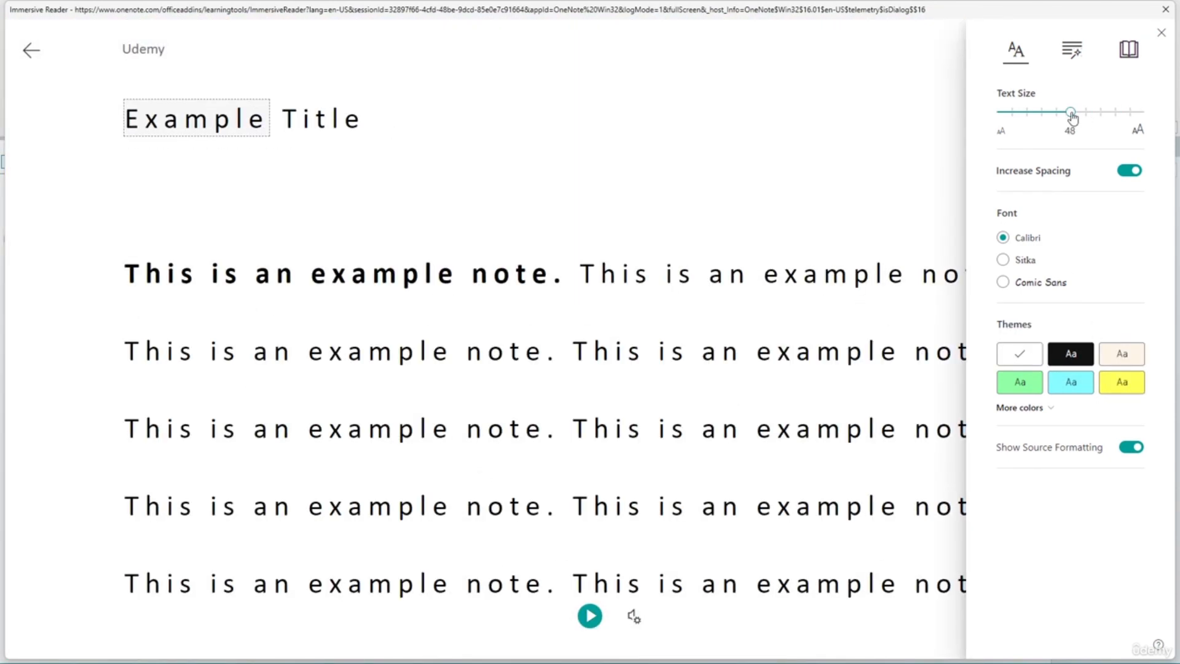
- Try the noun, verb, adjective and adverb highlighting and the syllable splitting, switching each one off again
left_click(1075, 52)
left_click(1127, 166)
left_click(1127, 164)
left_click(1127, 186)
left_click(1127, 187)
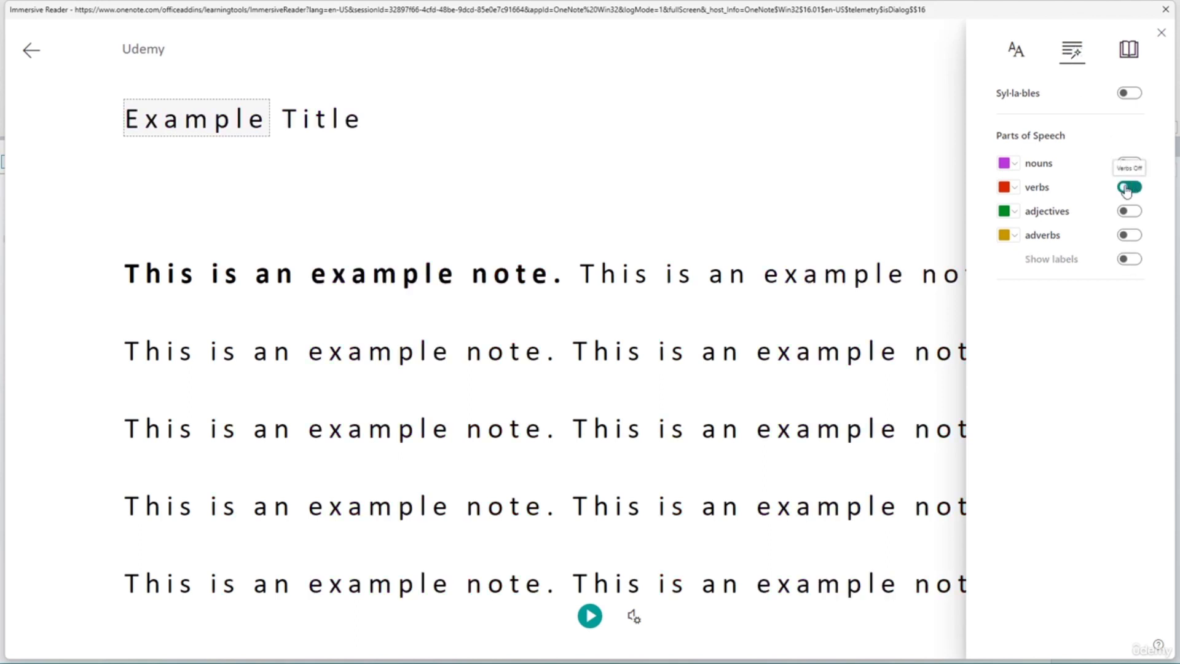
left_click(1126, 212)
left_click(1126, 212)
left_click(1127, 235)
left_click(1127, 235)
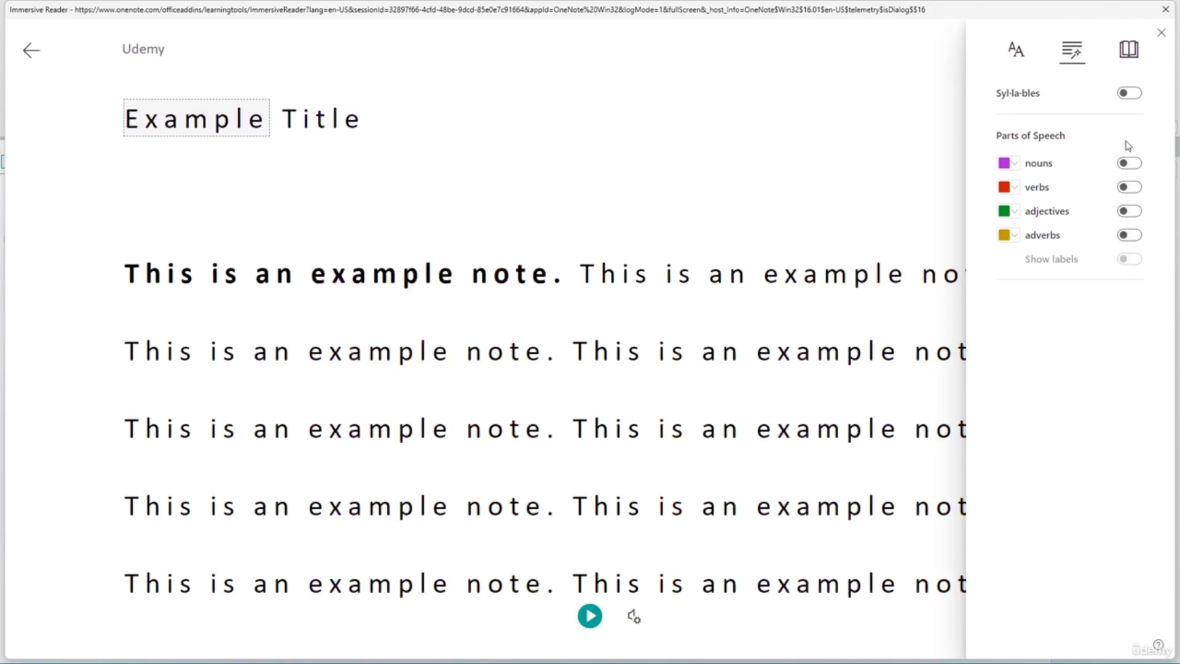
left_click(1126, 95)
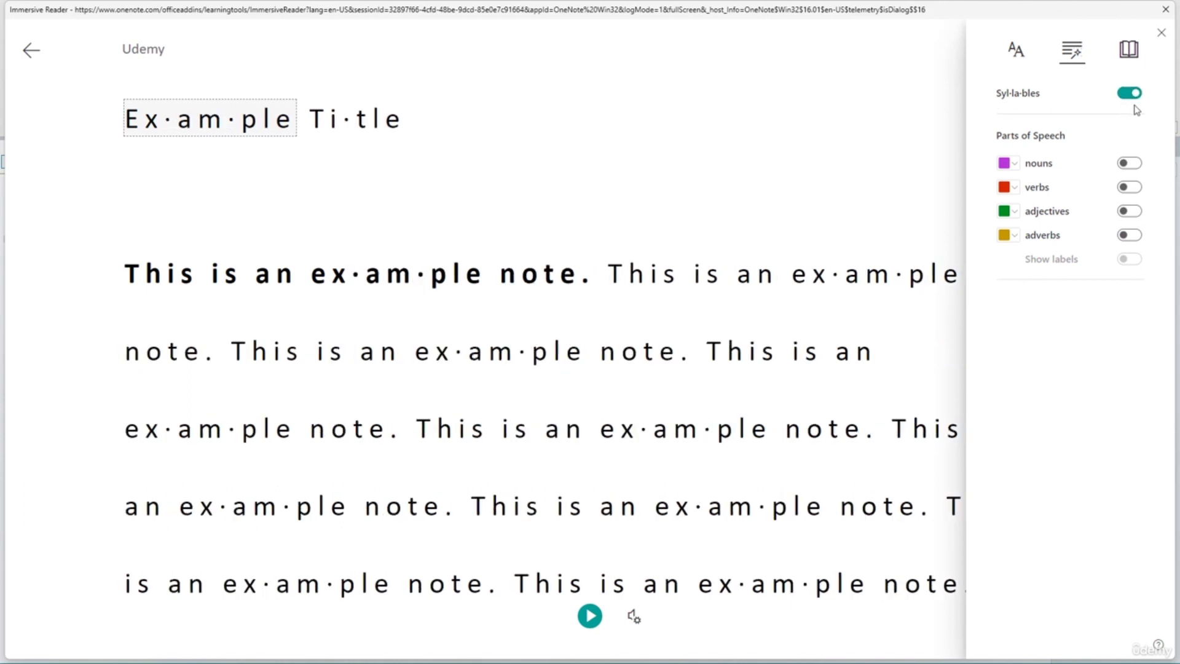
left_click(1134, 98)
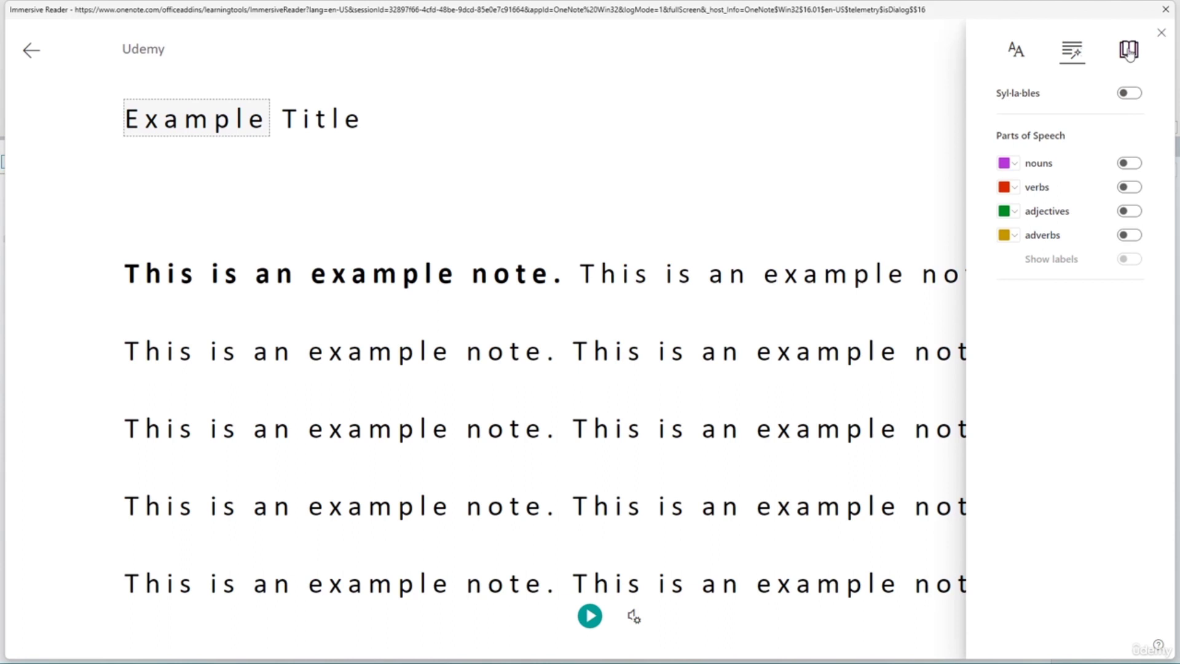
- Try Line Focus with one and three lines, turn it off, and switch Picture Dictionary off and back on
left_click(1129, 50)
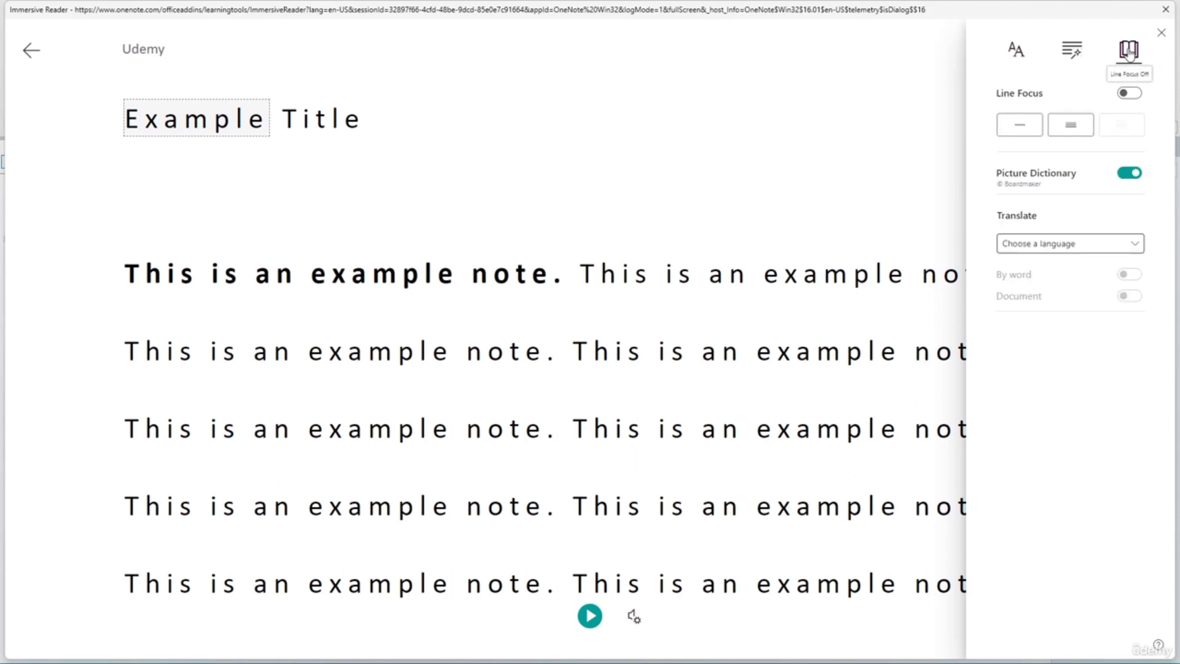
left_click(1058, 128)
left_click(1015, 127)
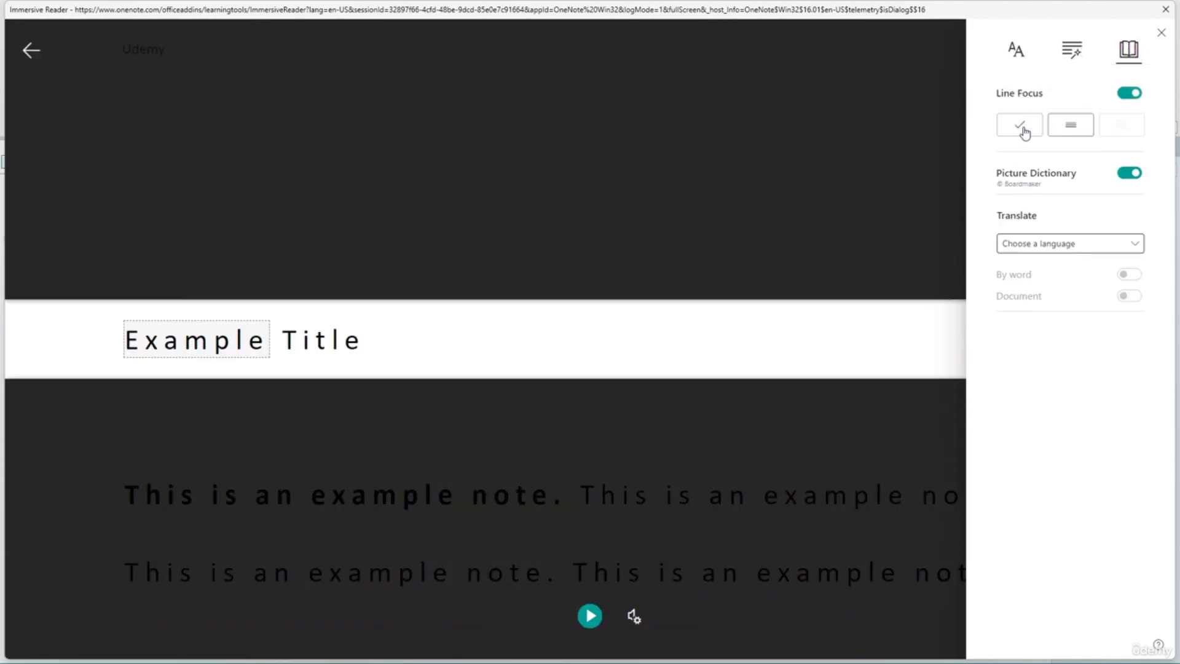
left_click(1069, 131)
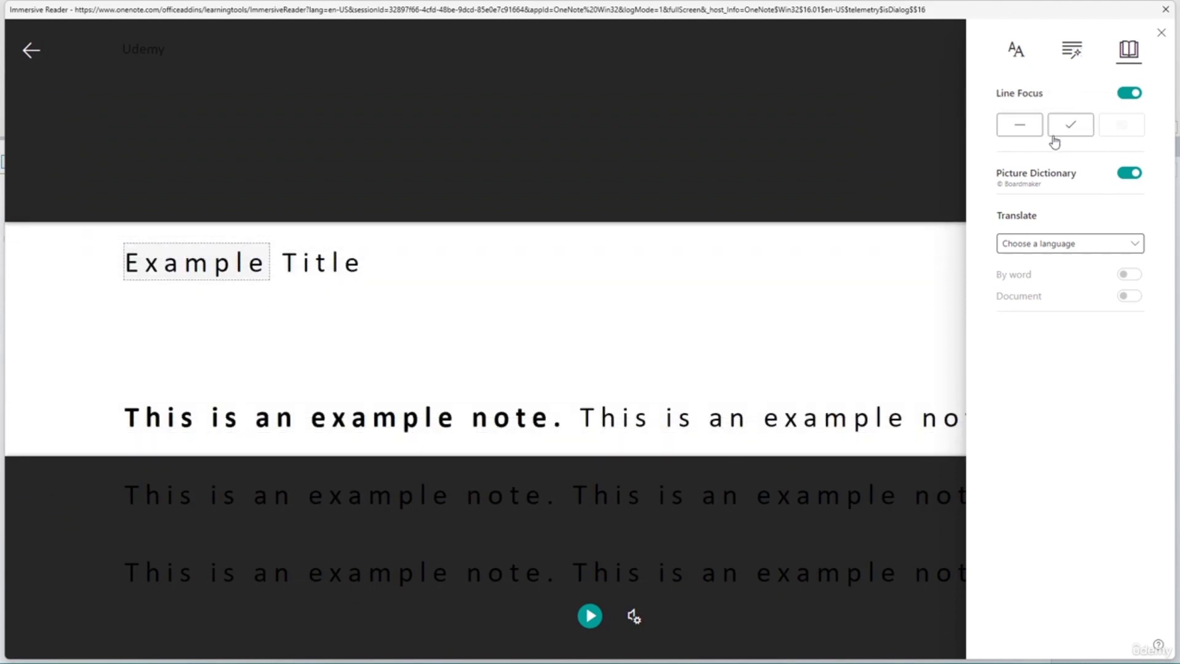
left_click(1020, 129)
left_click(1130, 93)
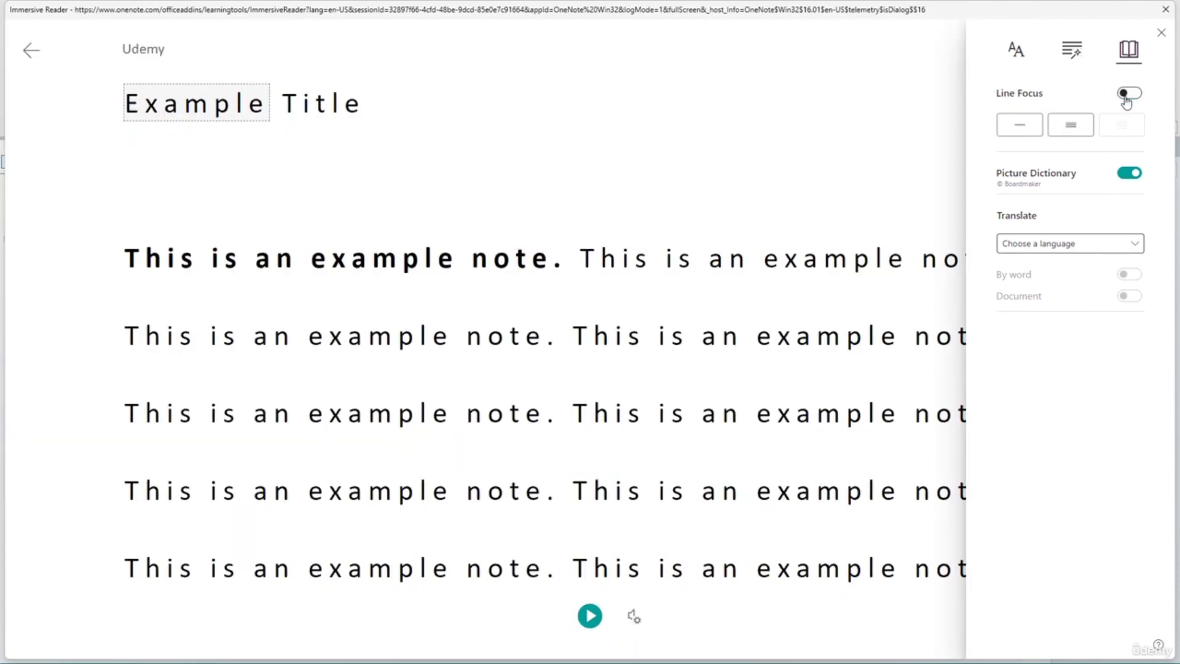
left_click(1129, 177)
left_click(1130, 177)
- Choose Afrikaans as the reader's translation language and translate the whole document
left_click(1105, 249)
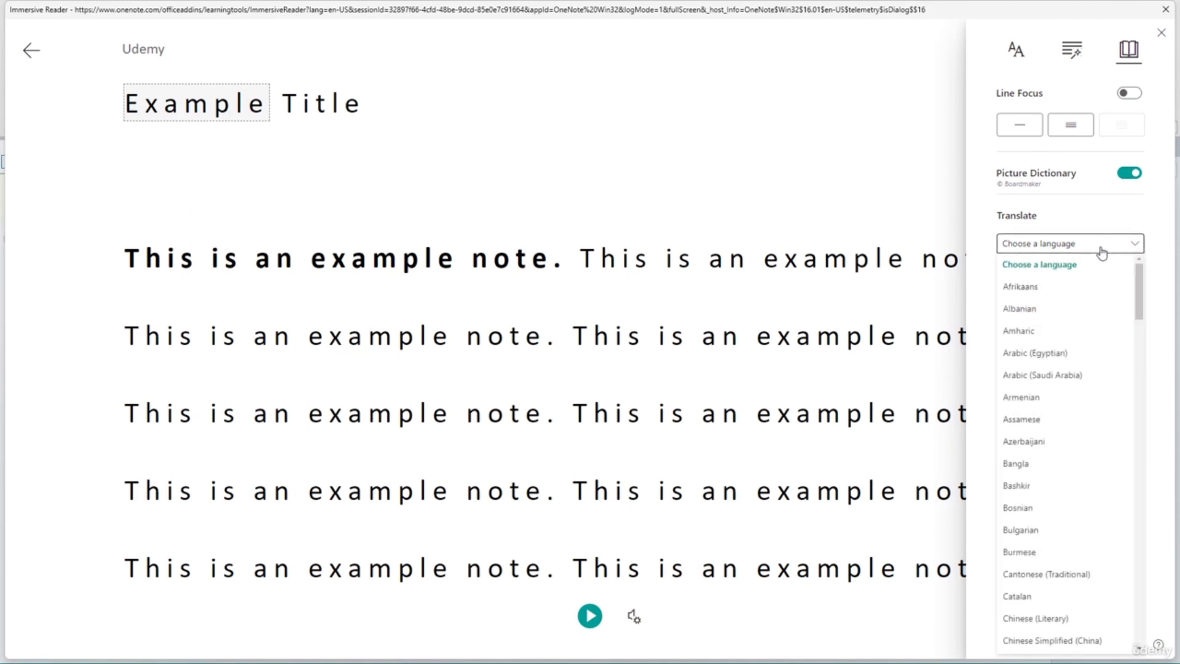
left_click(1046, 299)
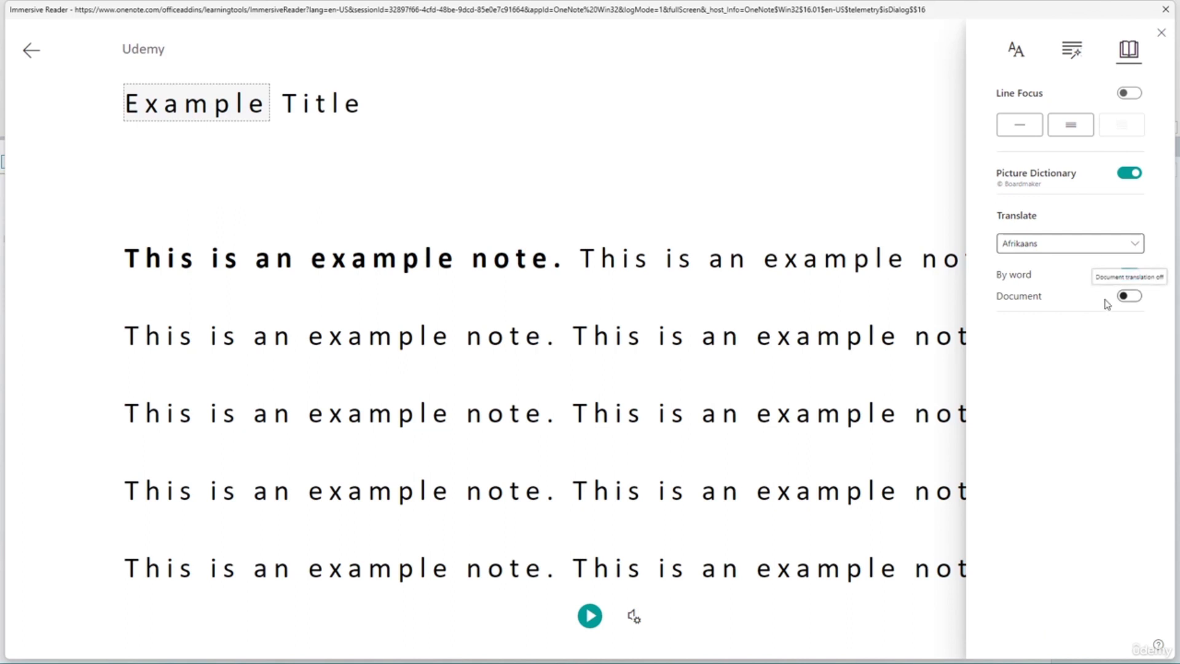
left_click(1129, 300)
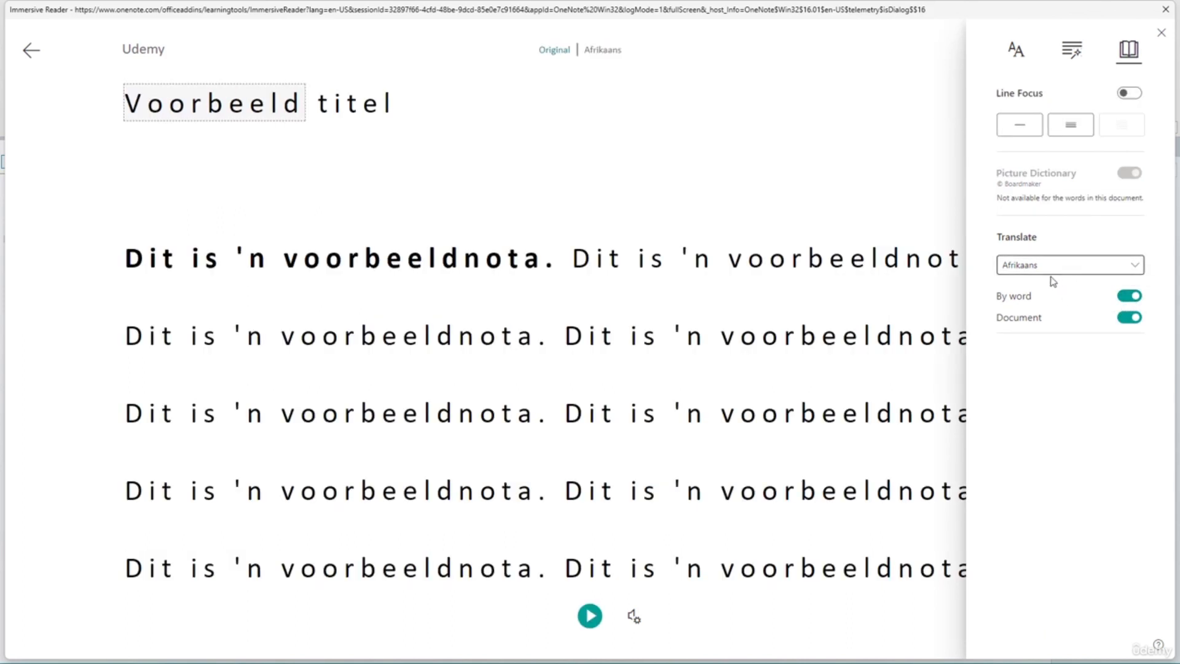
- Turn off the by-word and document translation and close the reading preferences
left_click(1081, 268)
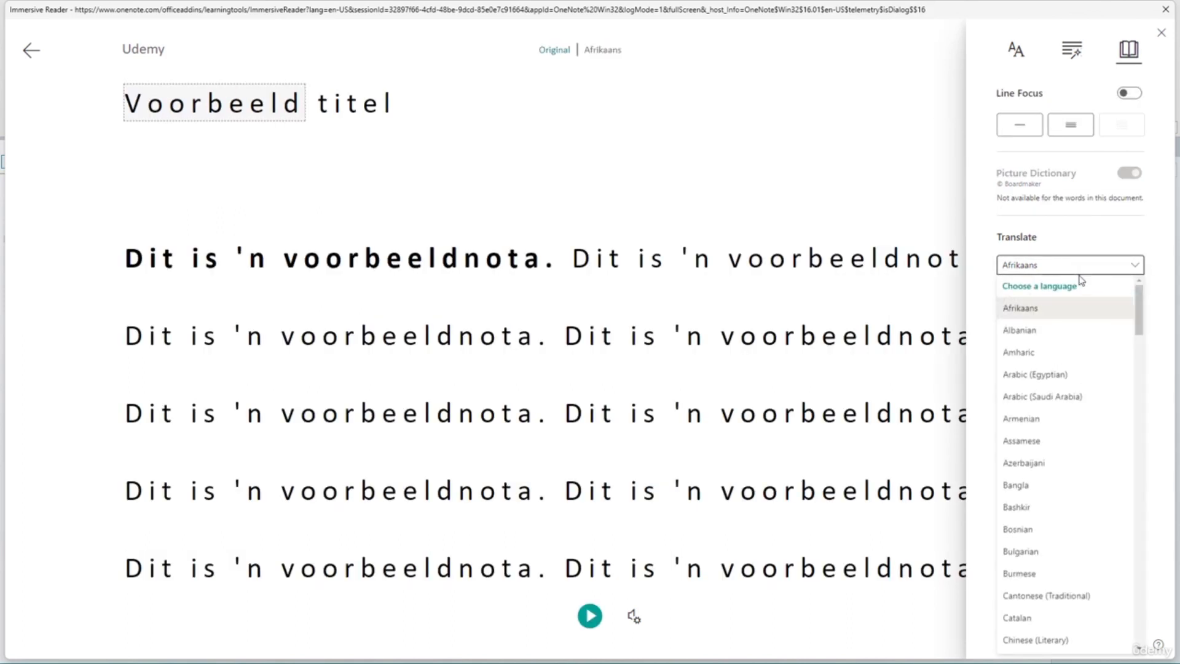
left_click(1073, 234)
left_click(1129, 294)
left_click(1128, 314)
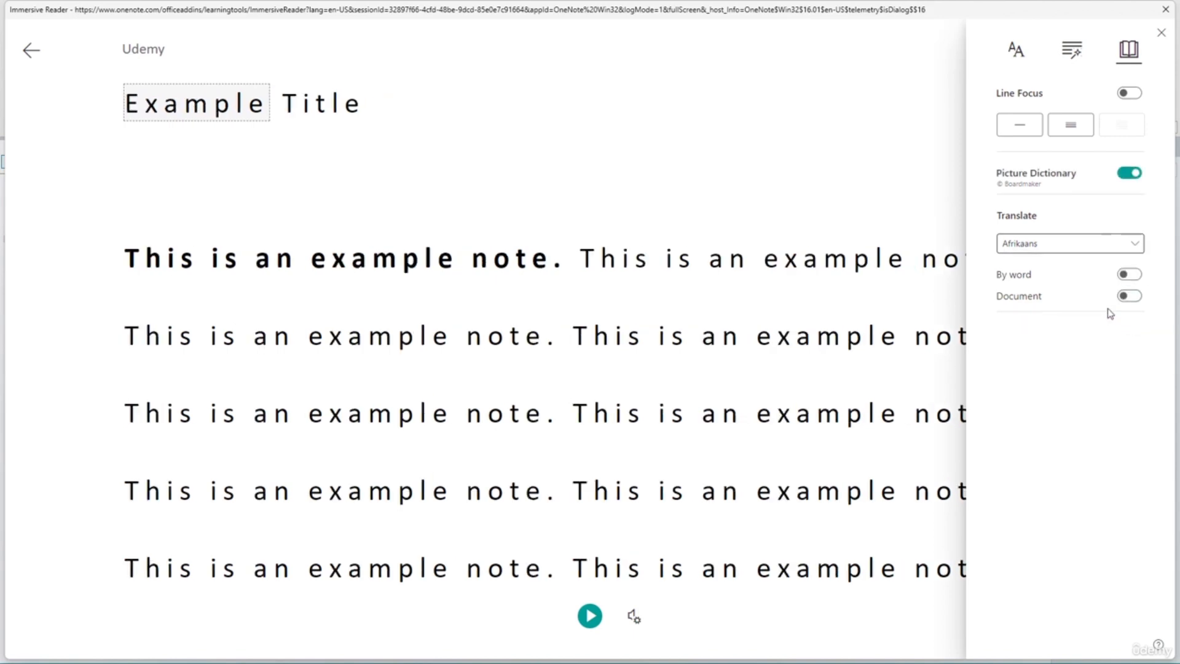
left_click(1164, 34)
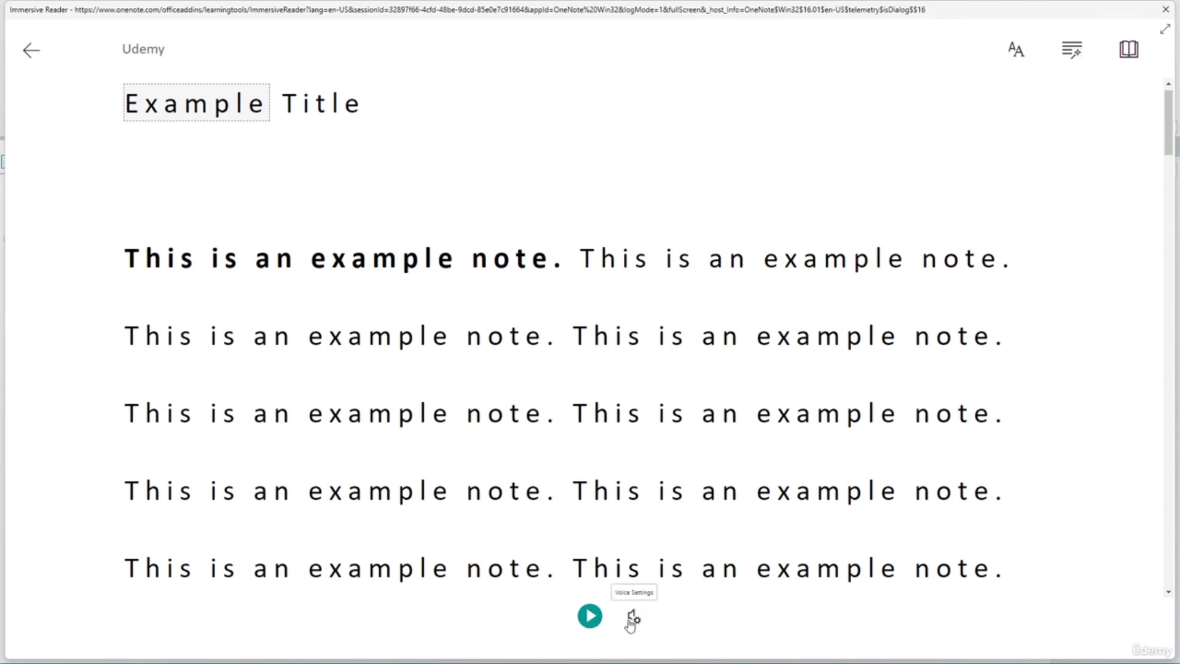
- Look at the voice speed and voice selection settings, then play the page read aloud and pause it
left_click(634, 620)
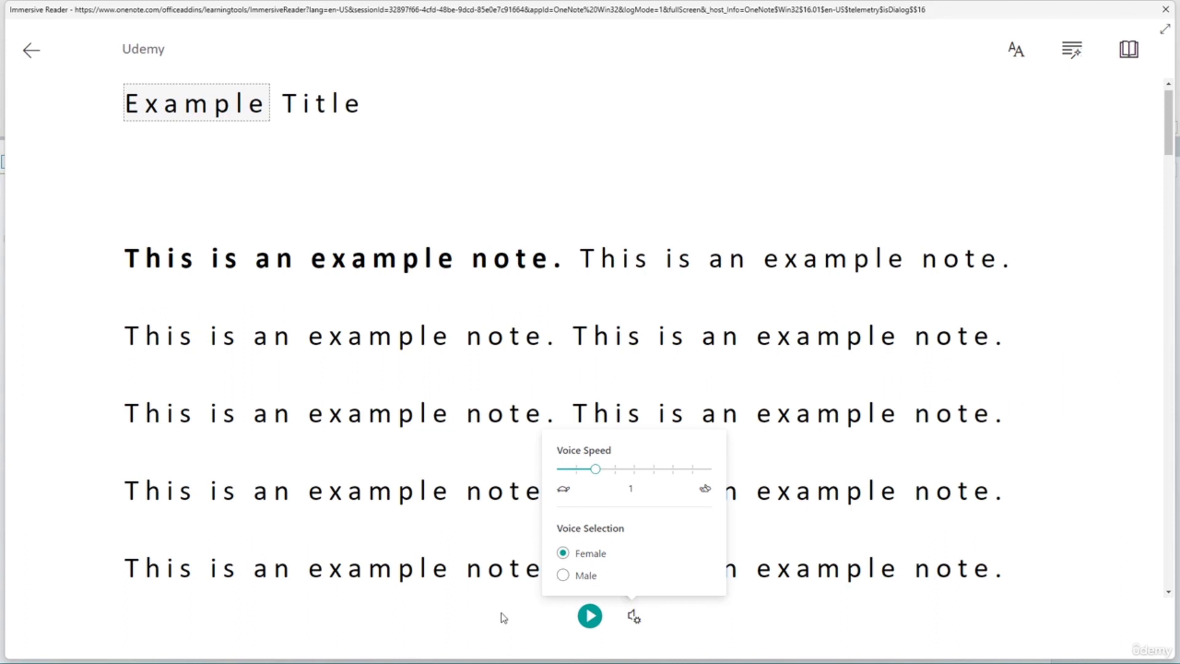
left_click(503, 617)
left_click(590, 616)
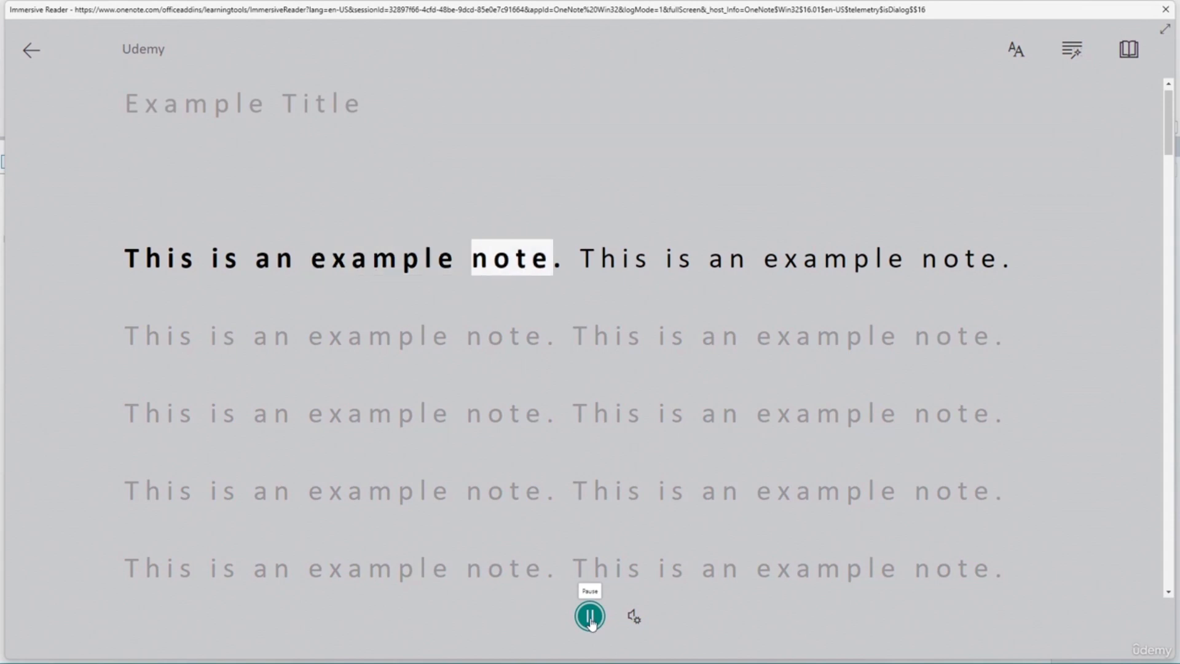
left_click(589, 617)
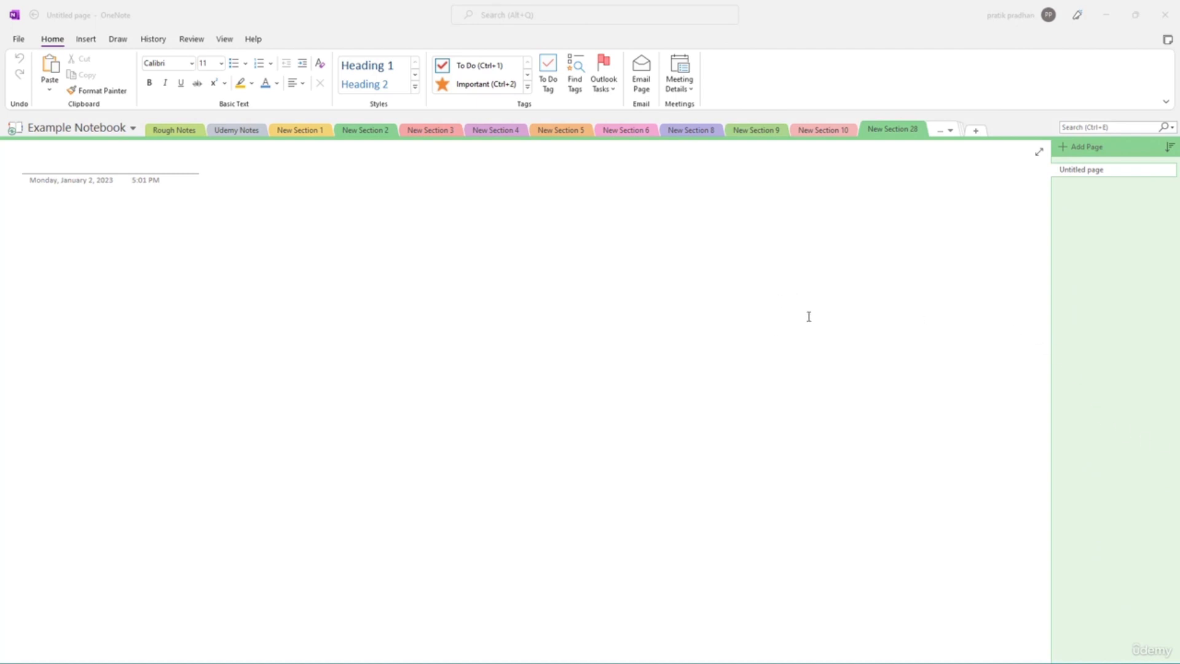
- Show the Quick Access Toolbar through the ribbon display options
left_click(1163, 104)
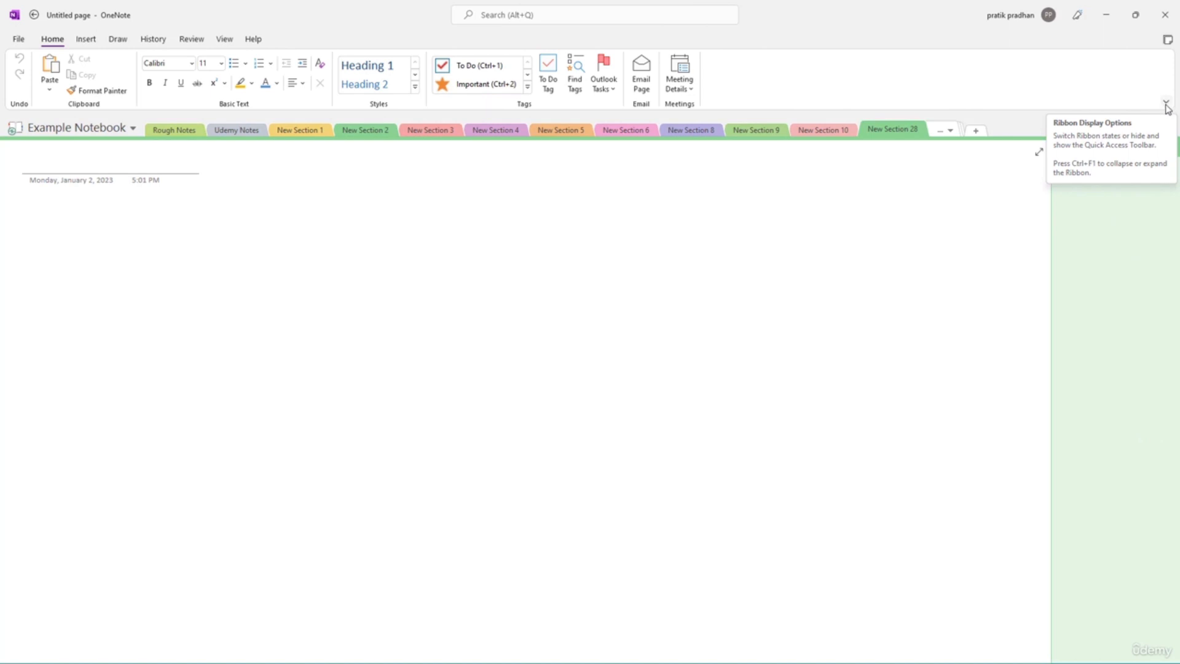
left_click(1166, 104)
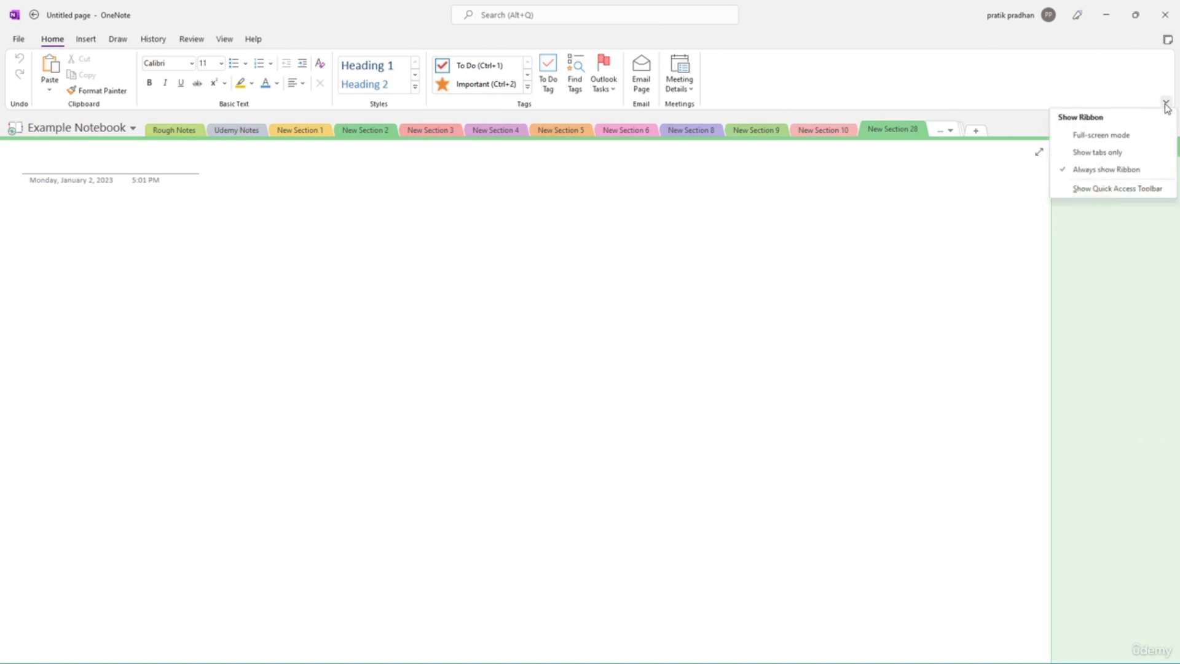
left_click(1110, 189)
- Add the Print, Back and Forward commands to the Quick Access Toolbar
left_click(15, 120)
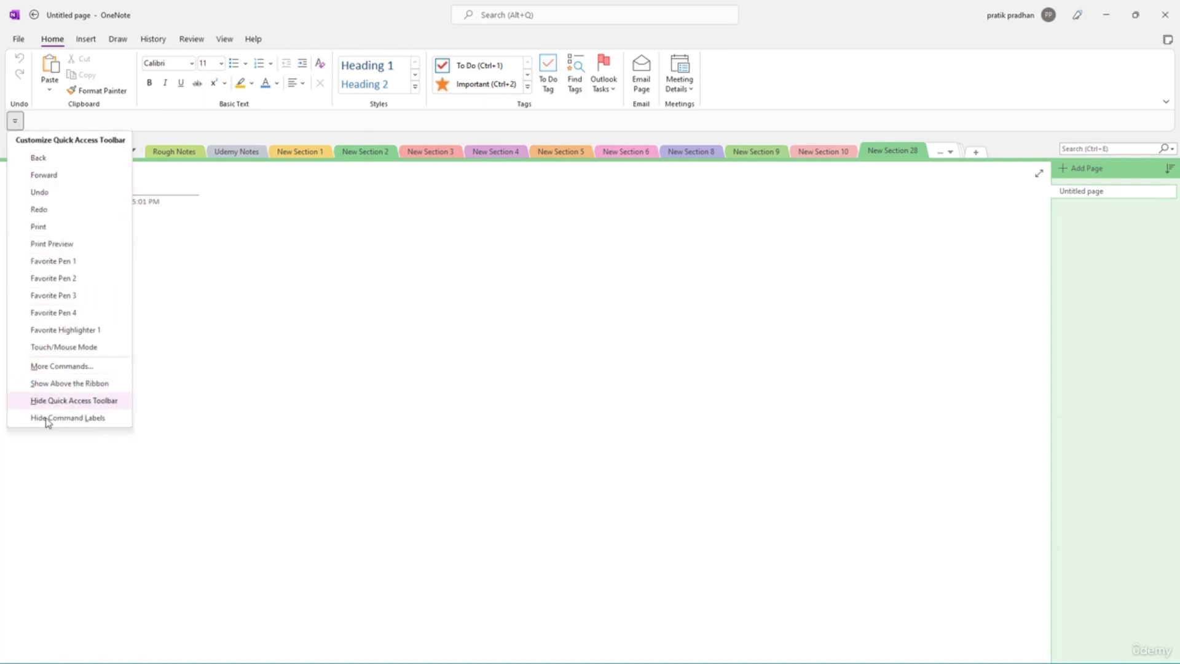
left_click(54, 228)
left_click(53, 121)
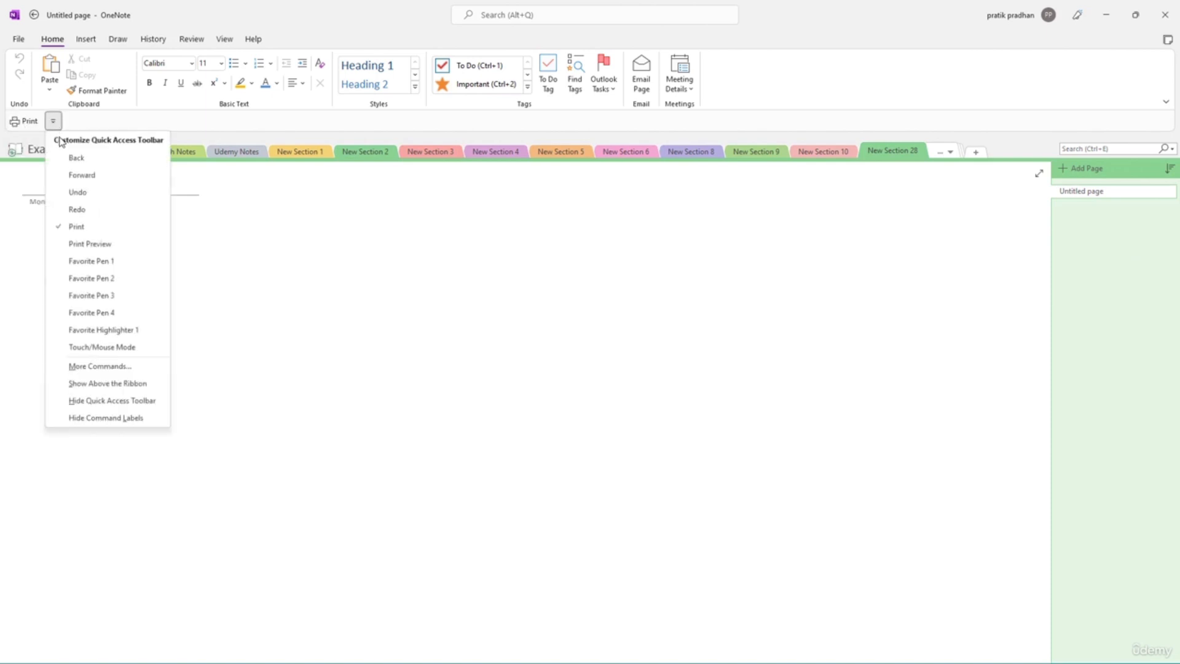
left_click(83, 166)
left_click(90, 121)
left_click(105, 174)
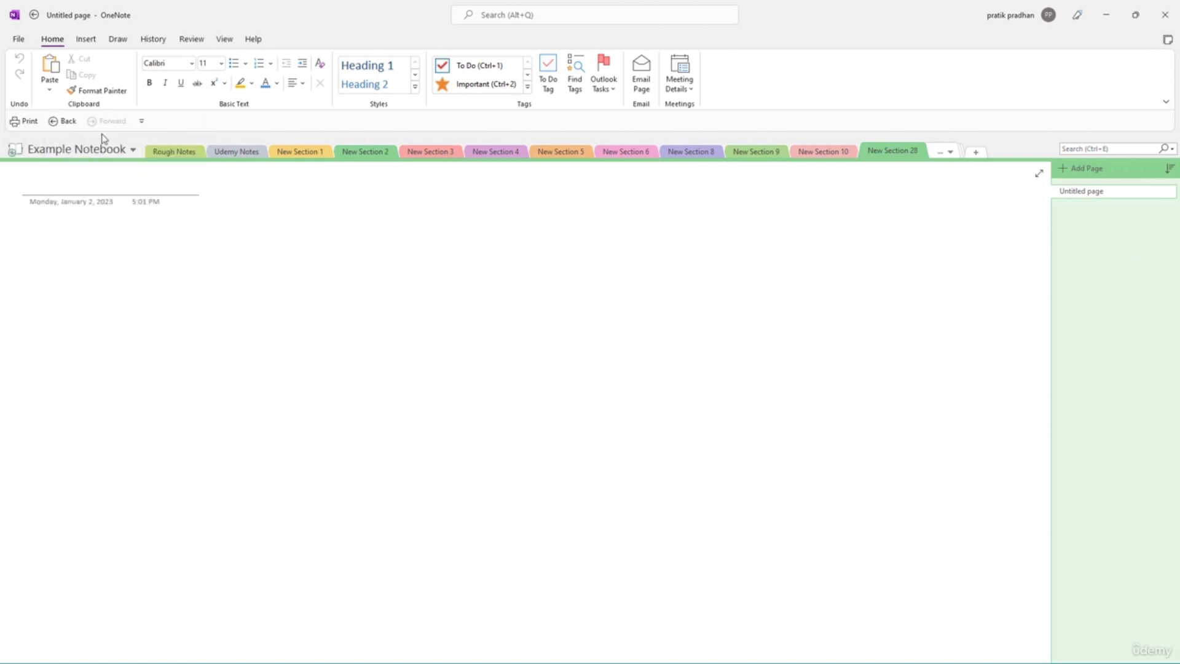
- Add the Undo and Redo commands to the Quick Access Toolbar
left_click(141, 121)
left_click(164, 191)
left_click(183, 121)
left_click(203, 208)
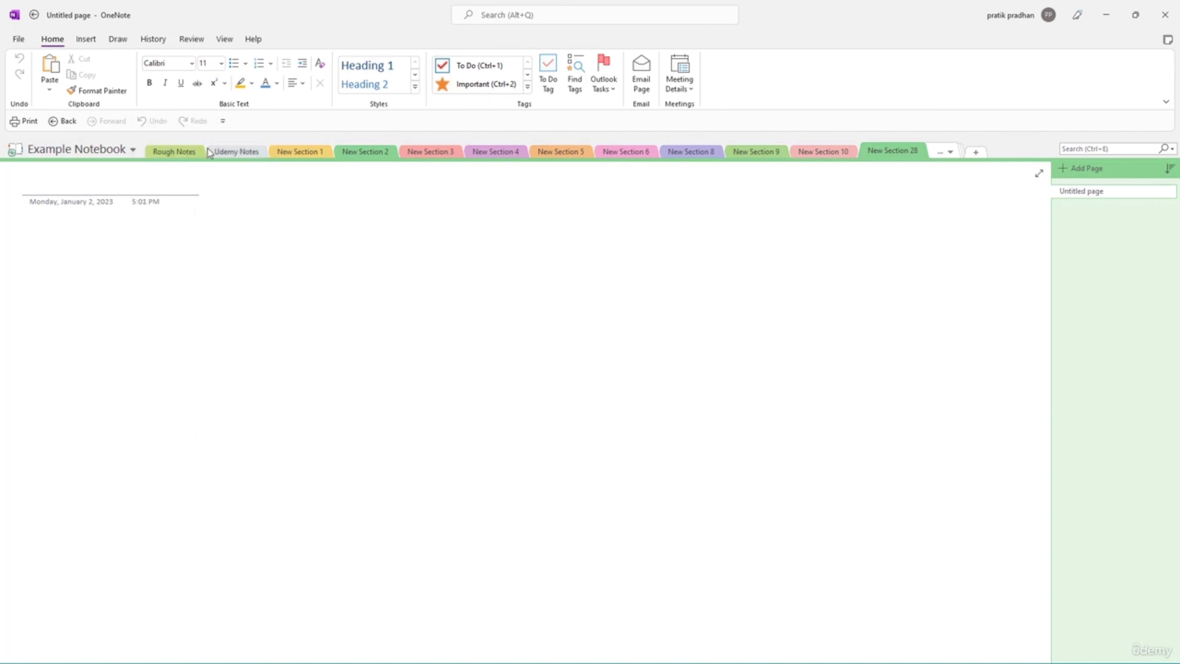
- Add Touch/Mouse Mode to the Quick Access Toolbar, try its mode choices, and remove the command again
left_click(222, 121)
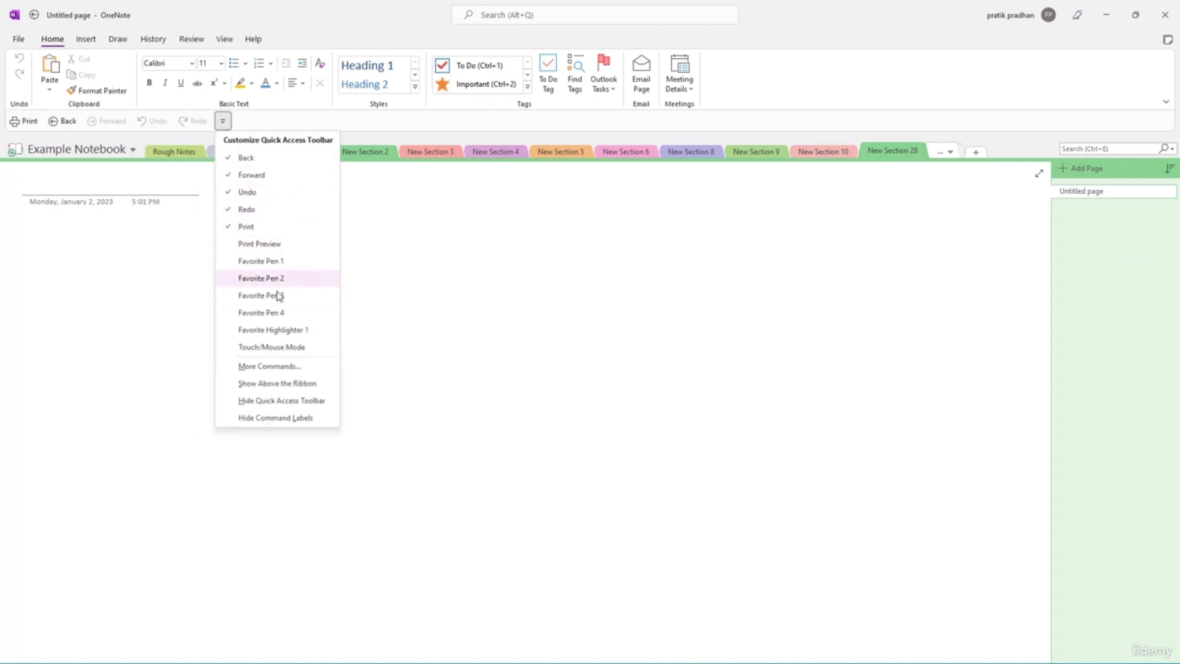
left_click(283, 347)
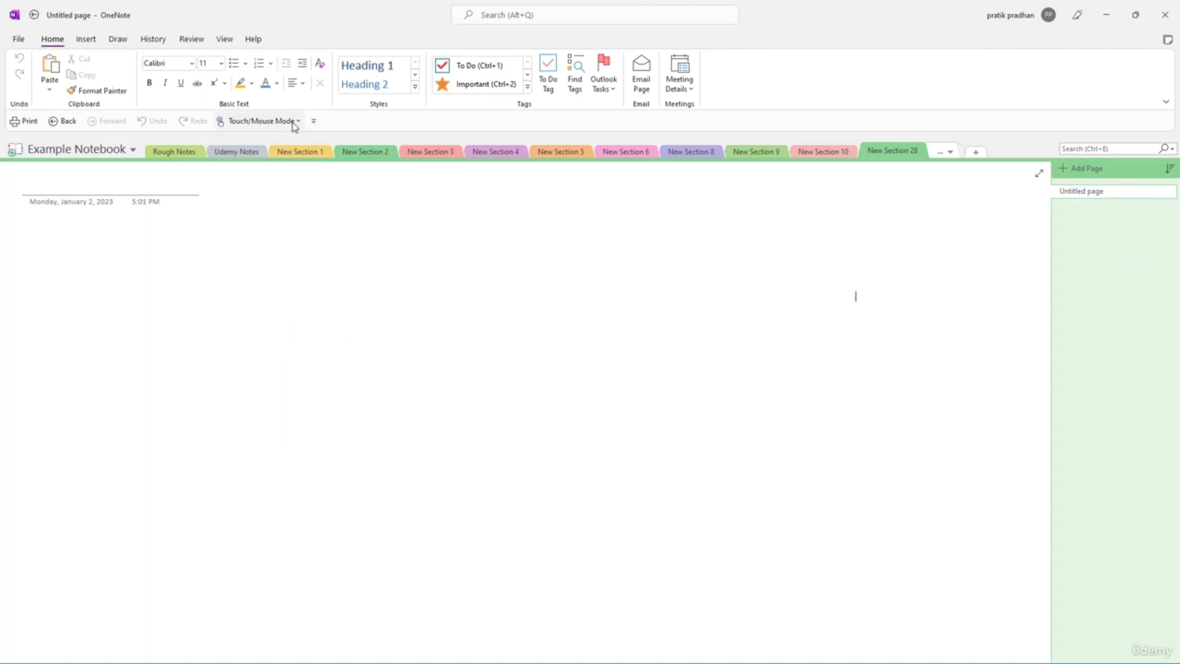
left_click(297, 122)
left_click(296, 159)
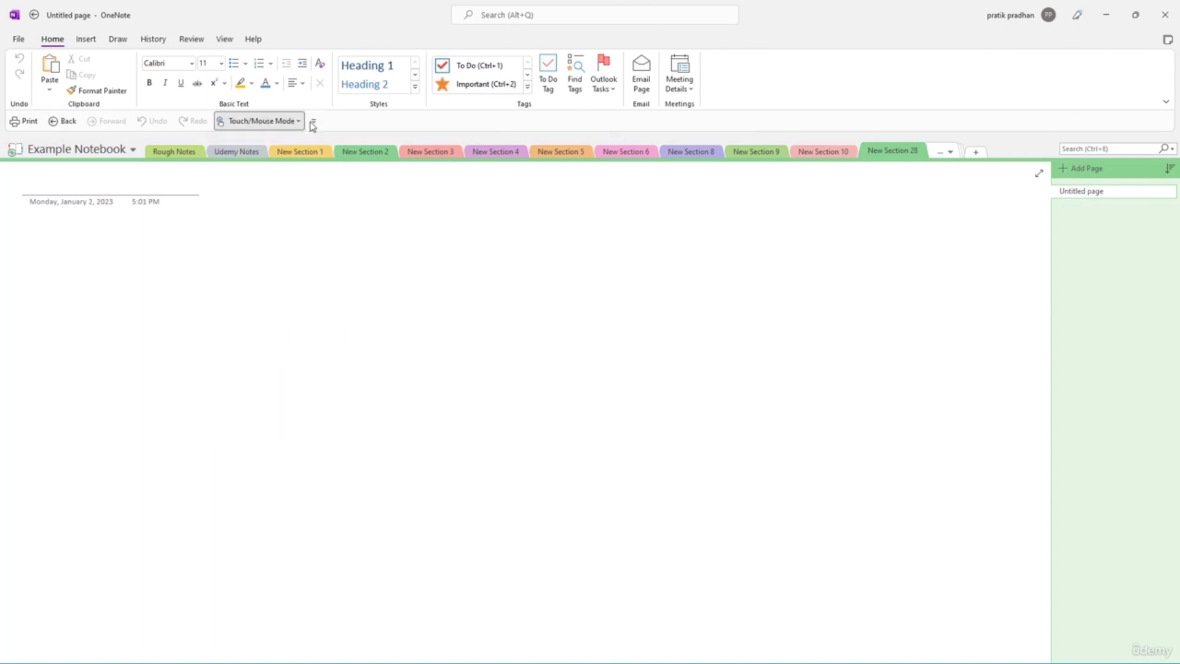
left_click(314, 121)
left_click(332, 349)
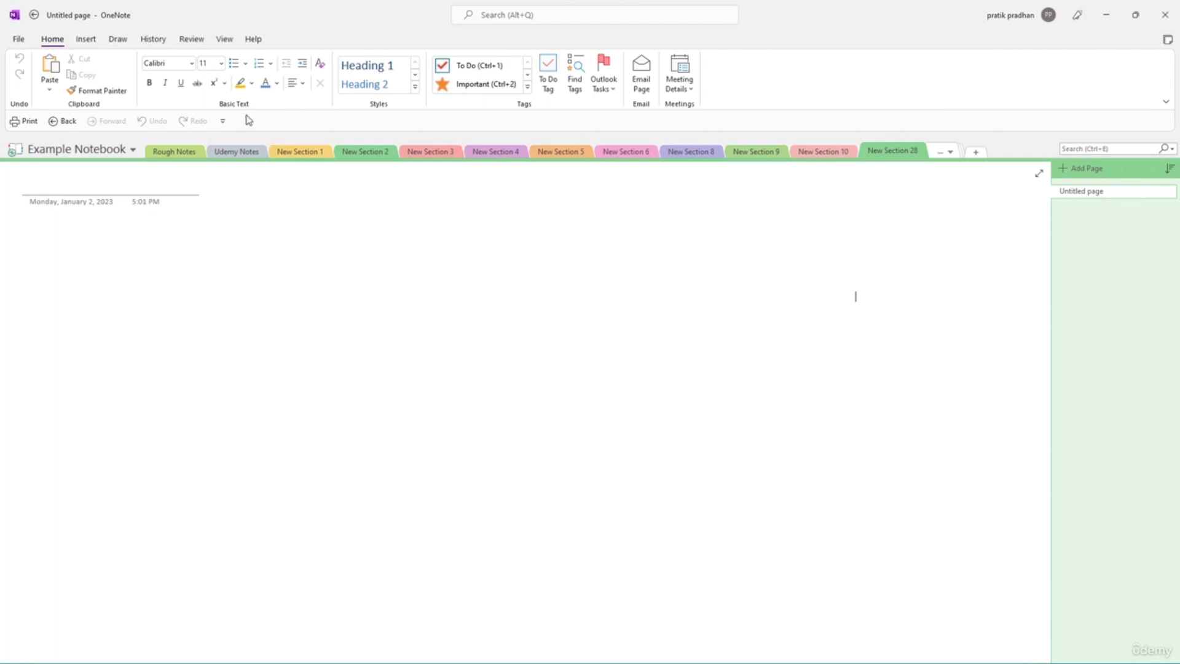
- Add the Favorite Highlighter 1 command to the Quick Access Toolbar
left_click(225, 123)
left_click(258, 330)
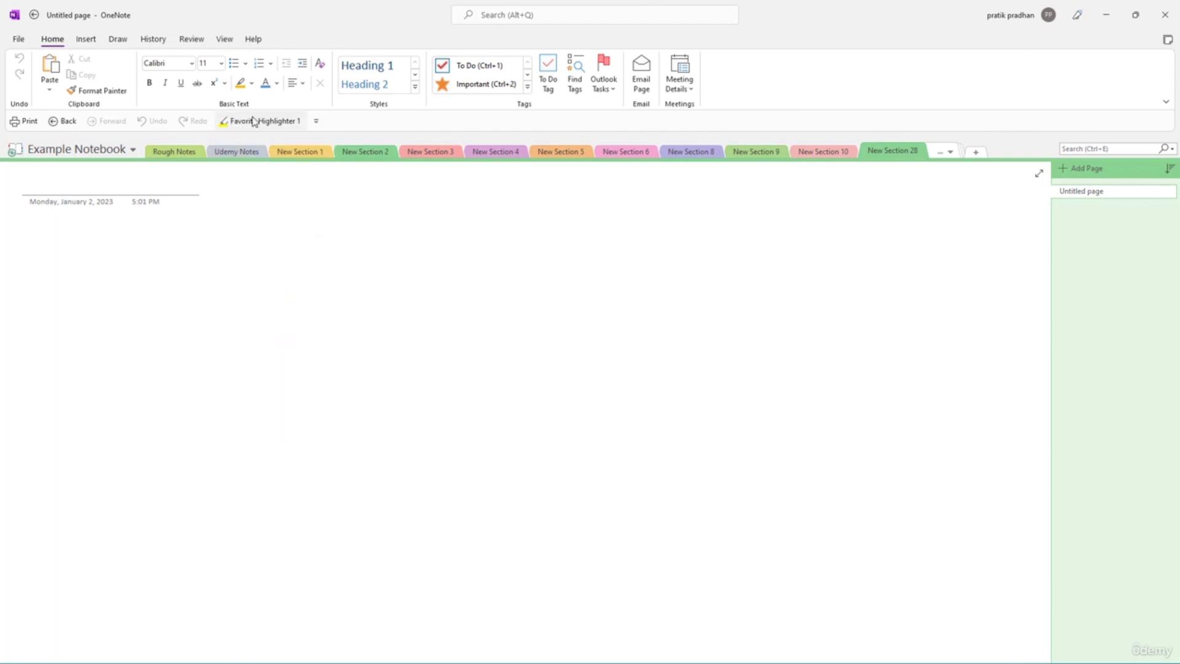
- Draw a short yellow stroke below the page date with Favorite Highlighter 1
left_click(259, 122)
left_click_drag(41, 238, 168, 249)
left_click(290, 121)
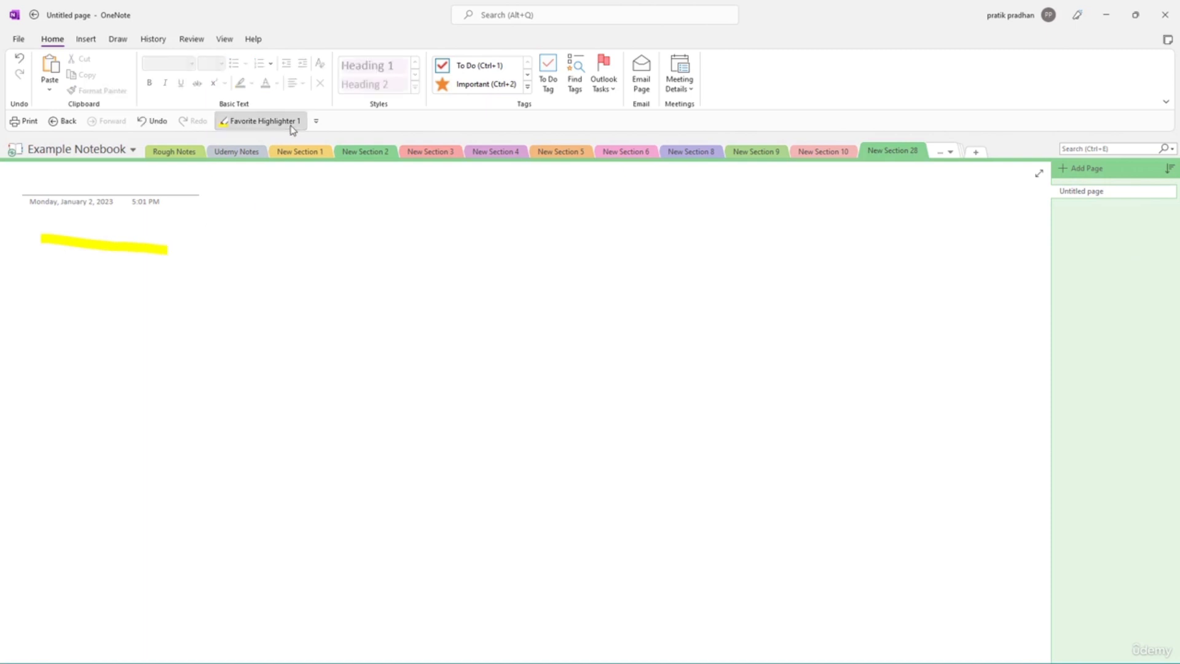
- Undo the highlighter stroke, redo it, and undo it once more
left_click(154, 121)
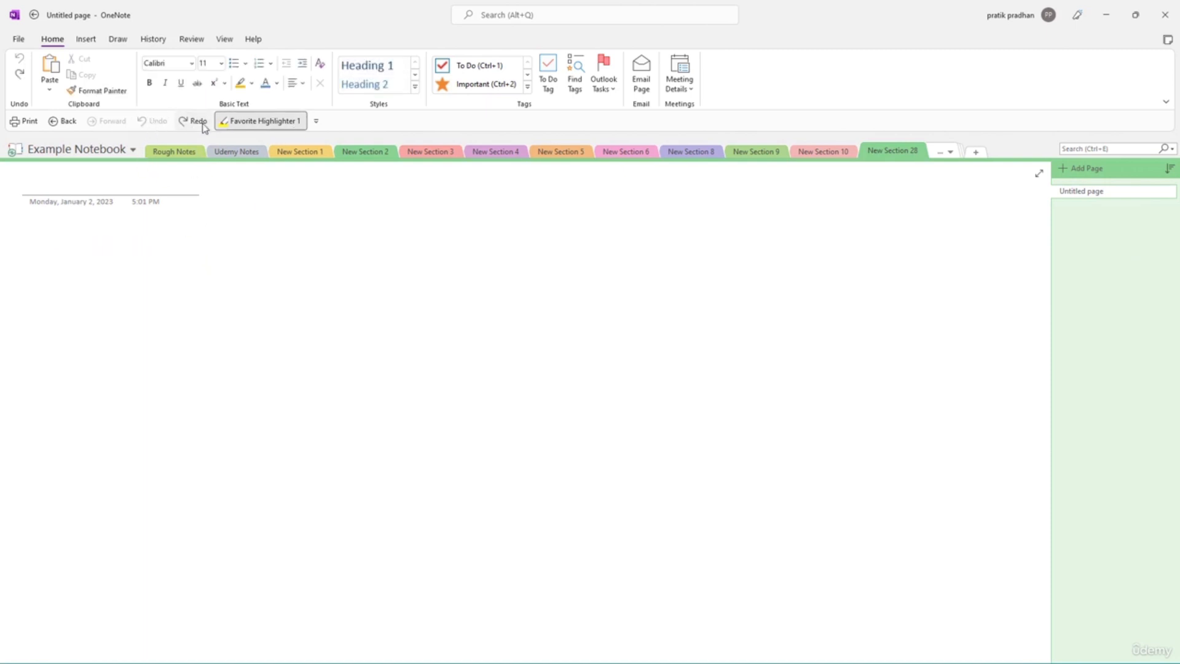
left_click(195, 122)
left_click(163, 123)
- Show the Quick Access Toolbar above the ribbon, and return it below the ribbon
left_click(316, 122)
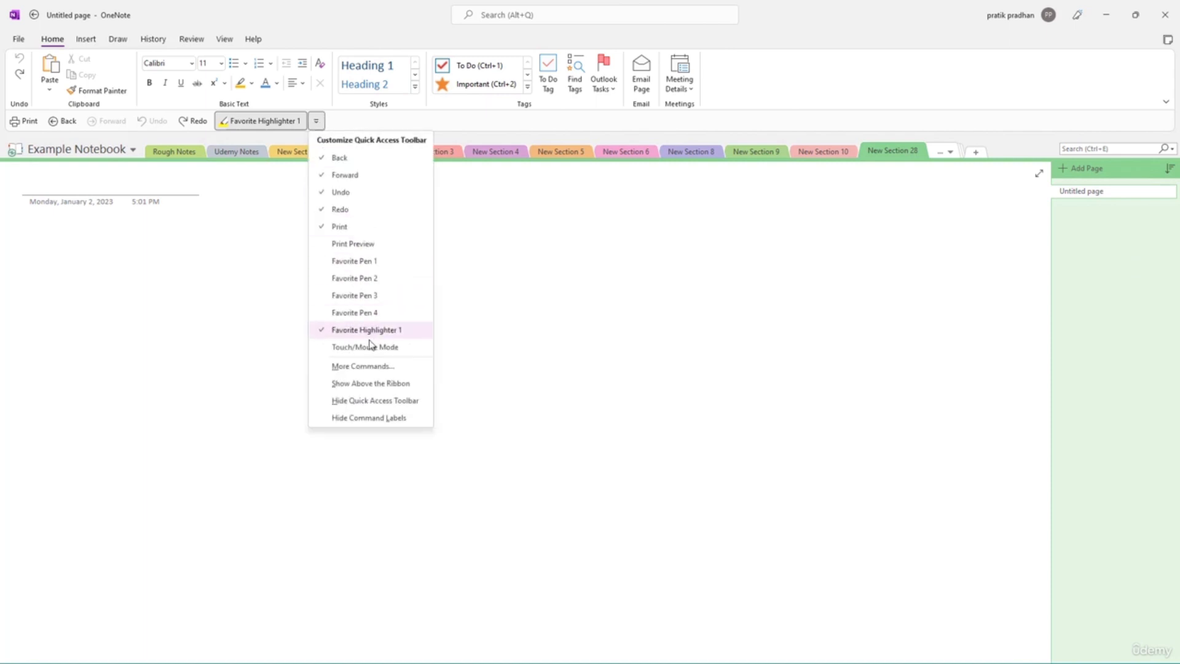
left_click(371, 383)
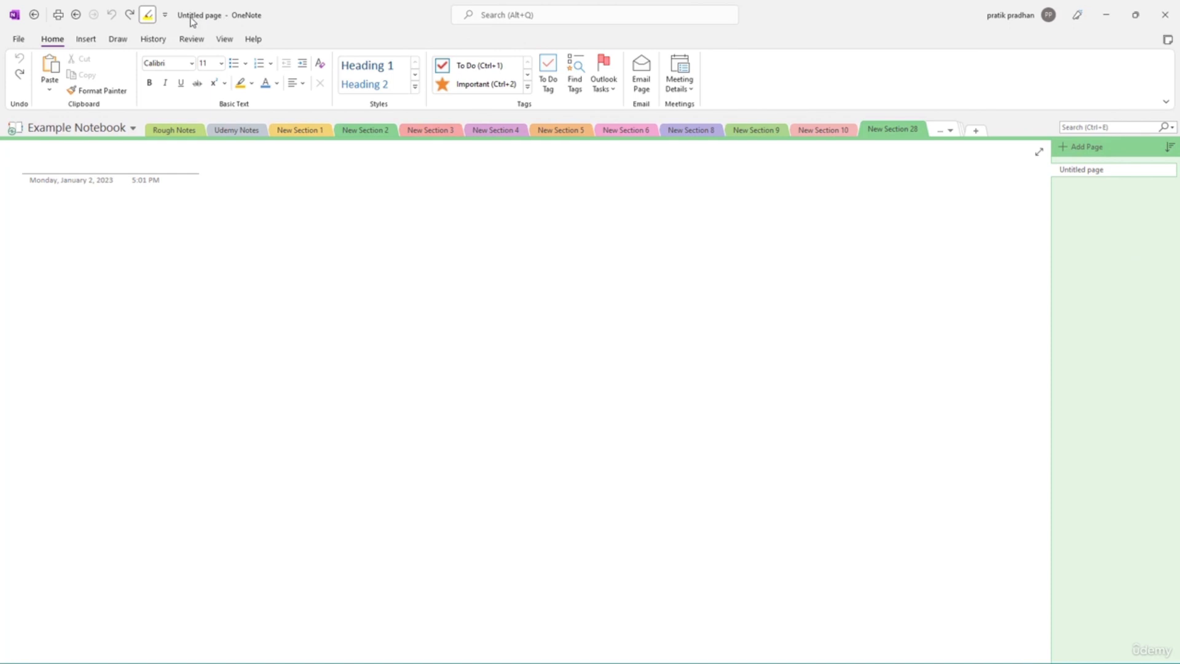
left_click(165, 15)
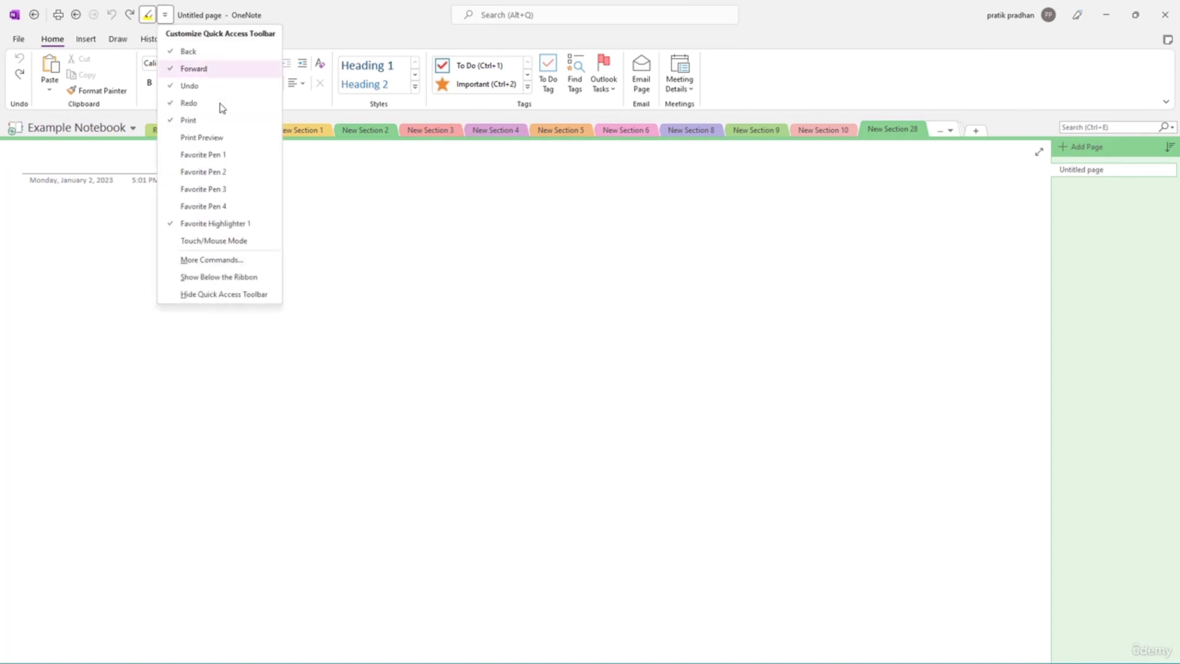
left_click(236, 277)
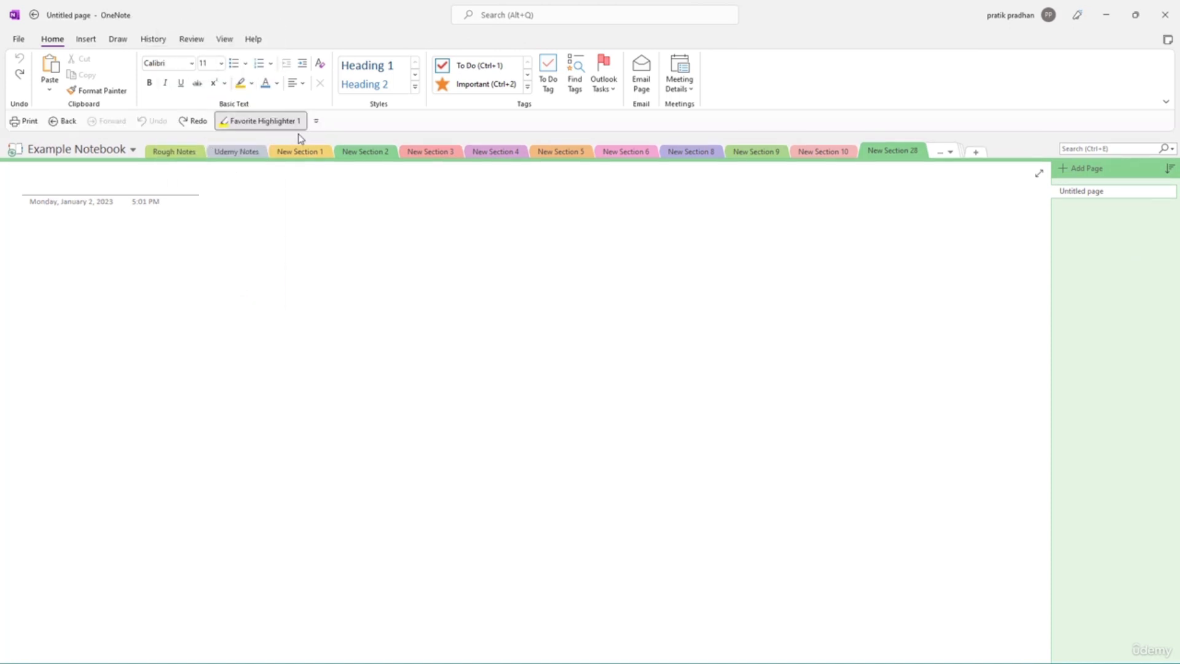
- Add the New Notebook command from the File Tab commands to the Quick Access Toolbar
left_click(314, 123)
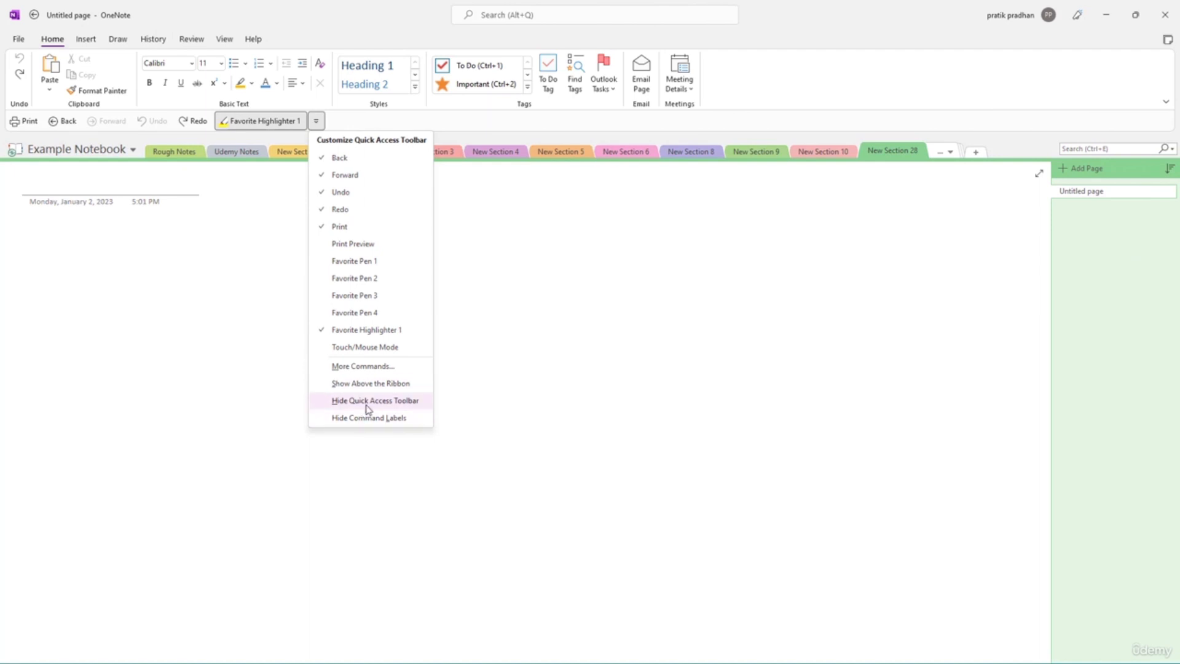
left_click(363, 367)
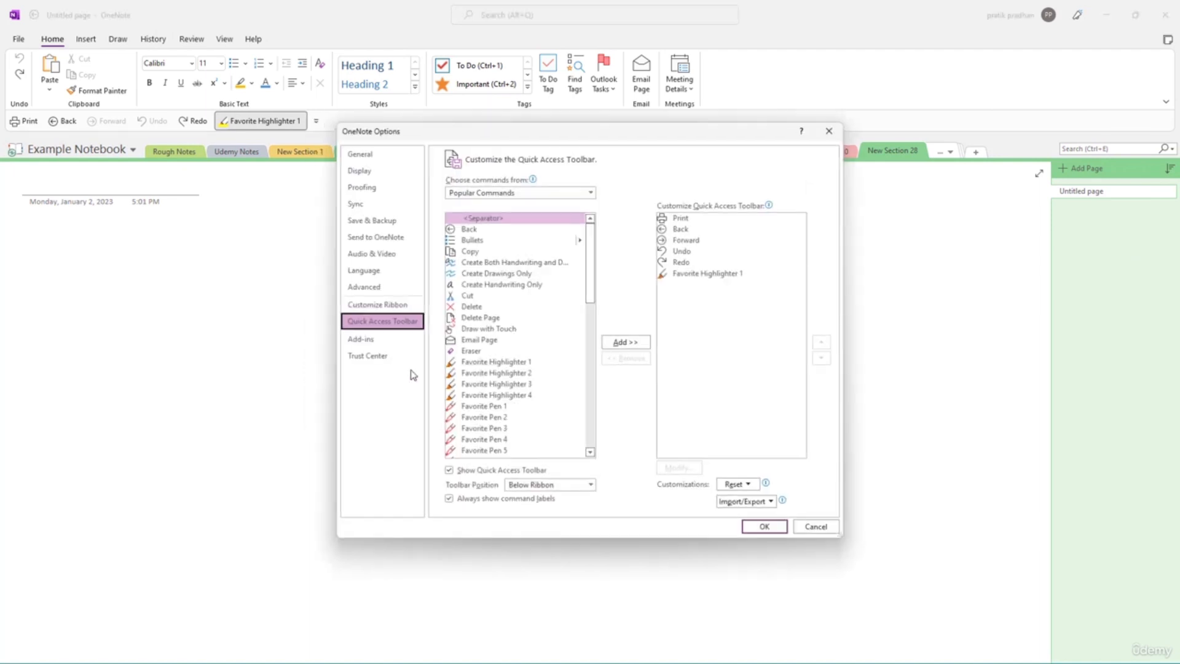
scroll(548, 304, "down", 5)
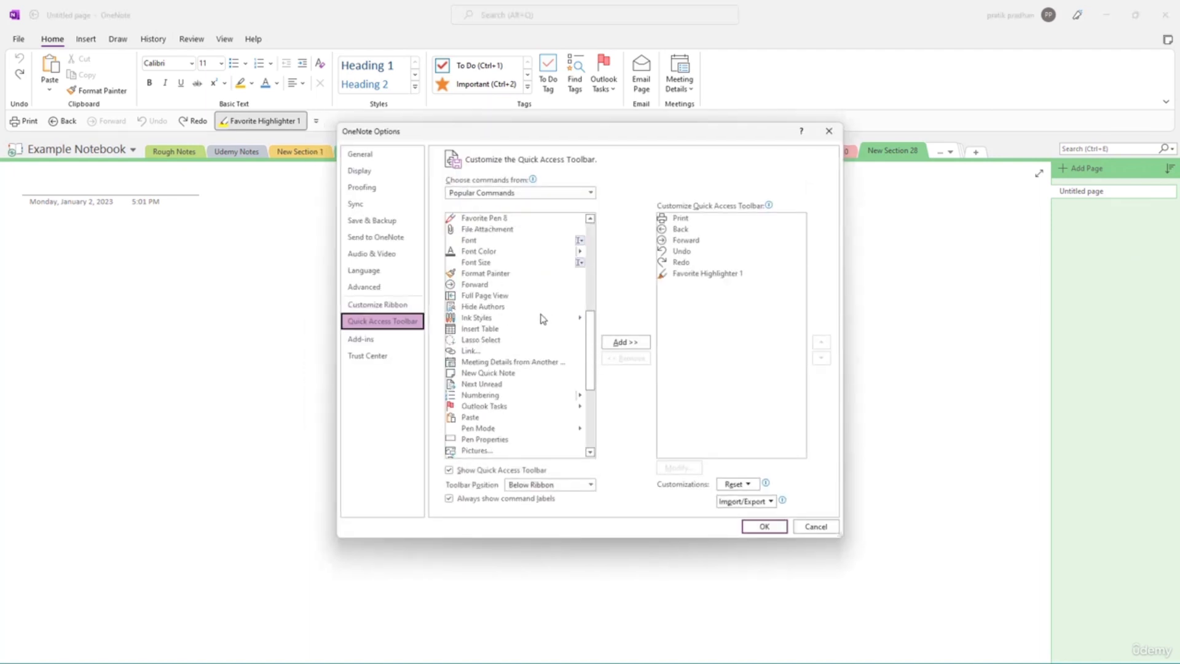
left_click(590, 193)
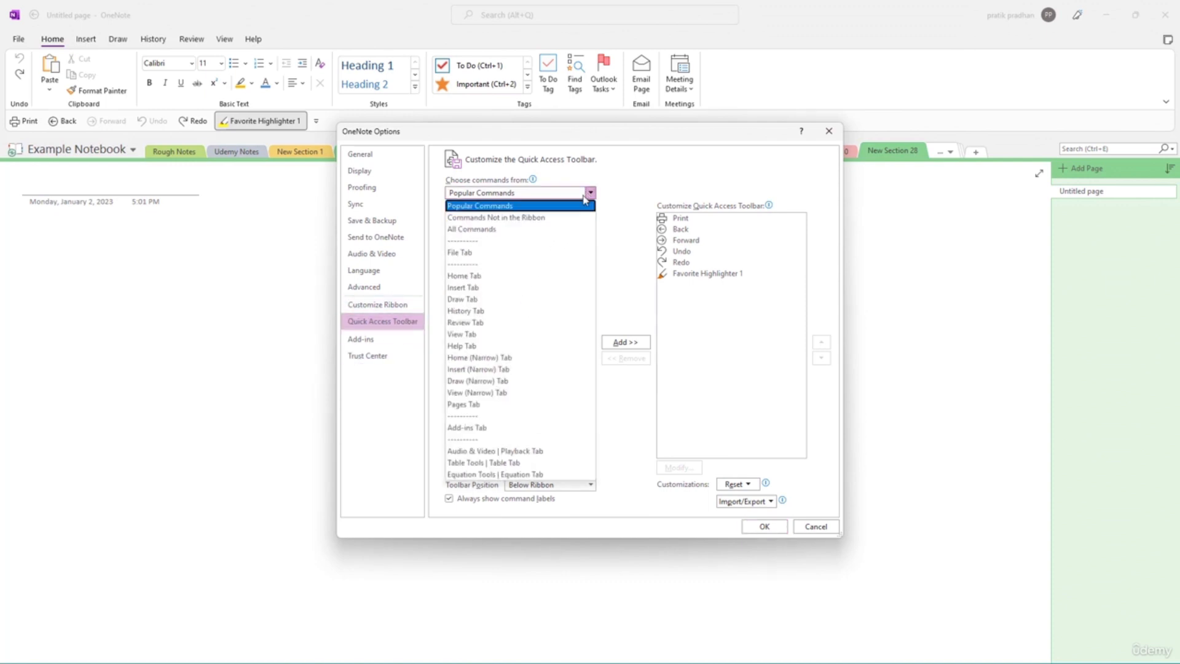
left_click(527, 251)
left_click(501, 263)
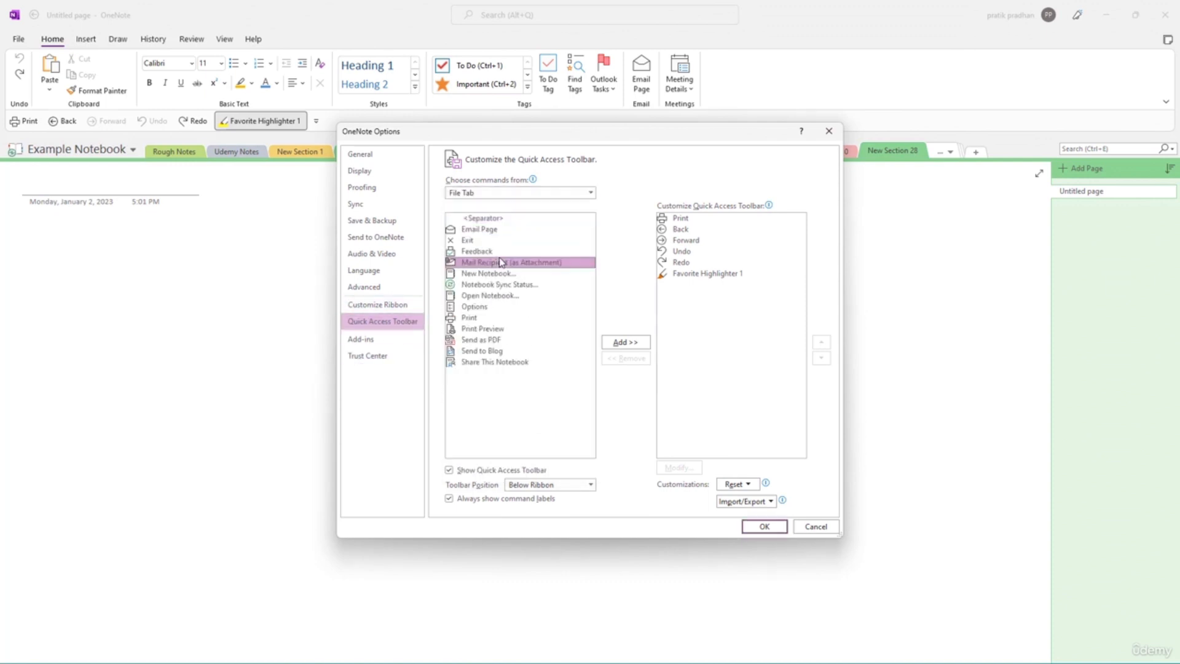
left_click(501, 274)
left_click(625, 342)
- Add the Send as PDF command to the Quick Access Toolbar and apply the customization
left_click(510, 318)
left_click(625, 342)
left_click(594, 371)
left_click(463, 340)
left_click(624, 342)
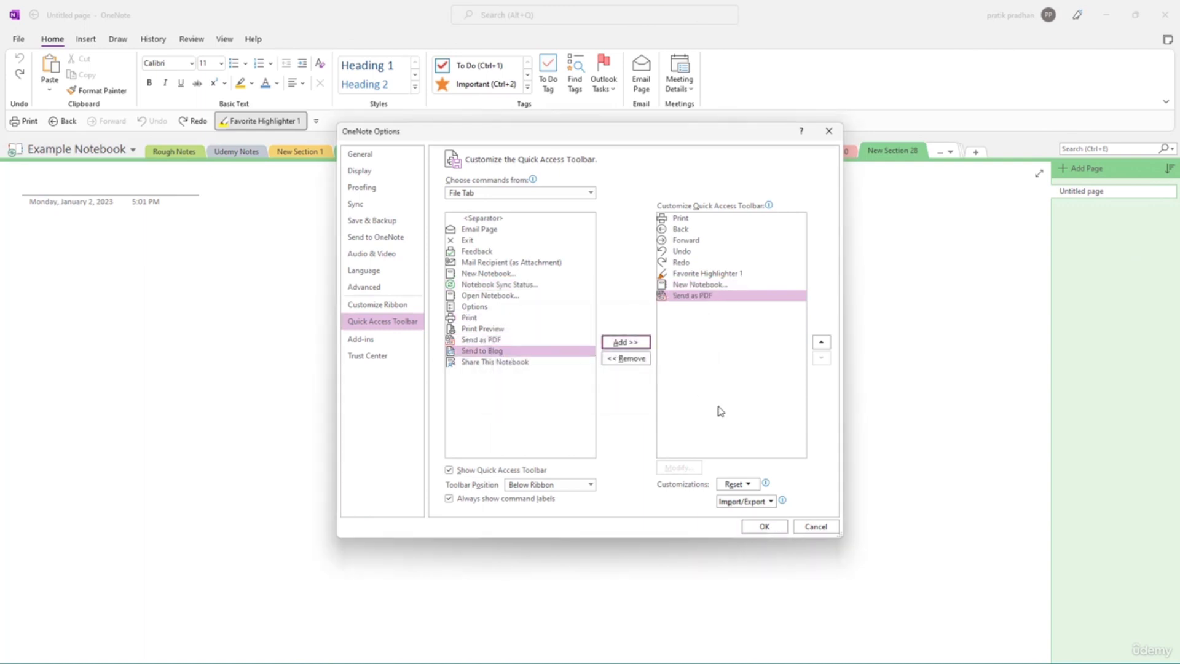
left_click(763, 526)
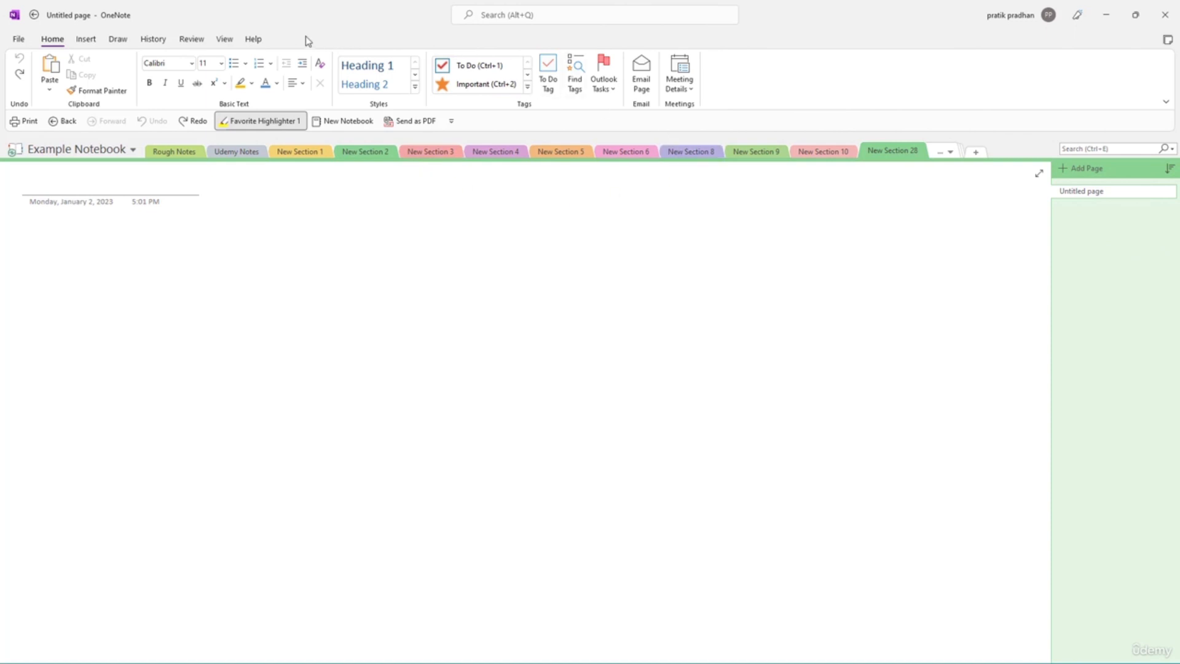
- Add a new custom ribbon tab after Home and rename it Udemy Tab
right_click(800, 70)
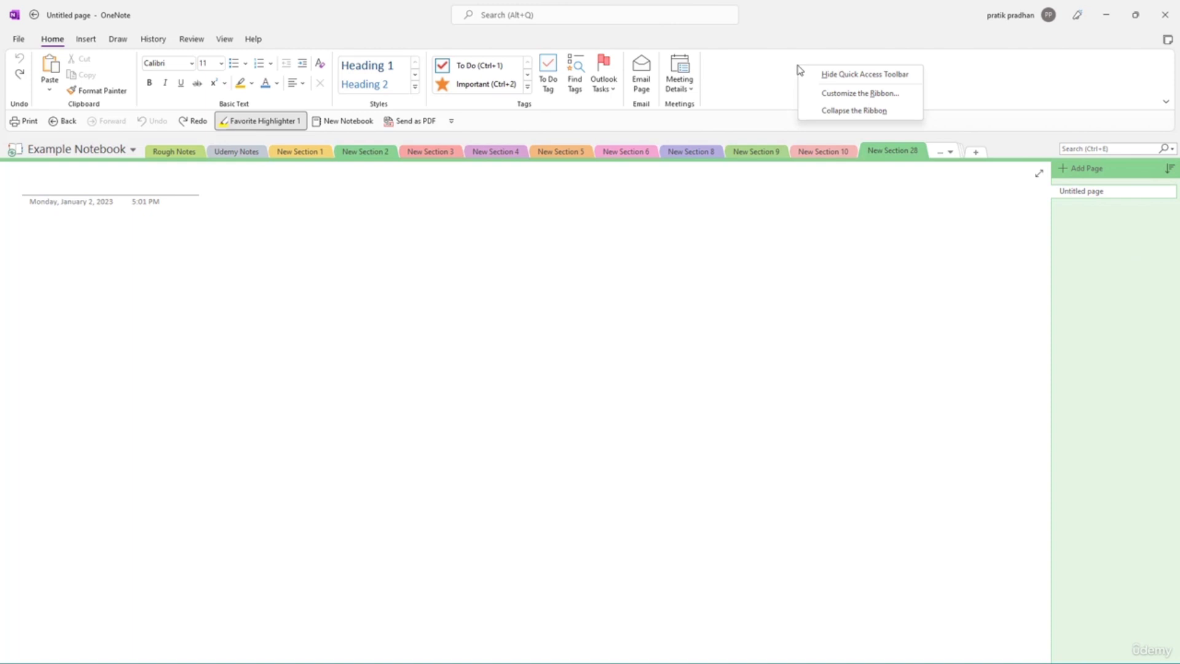
left_click(860, 93)
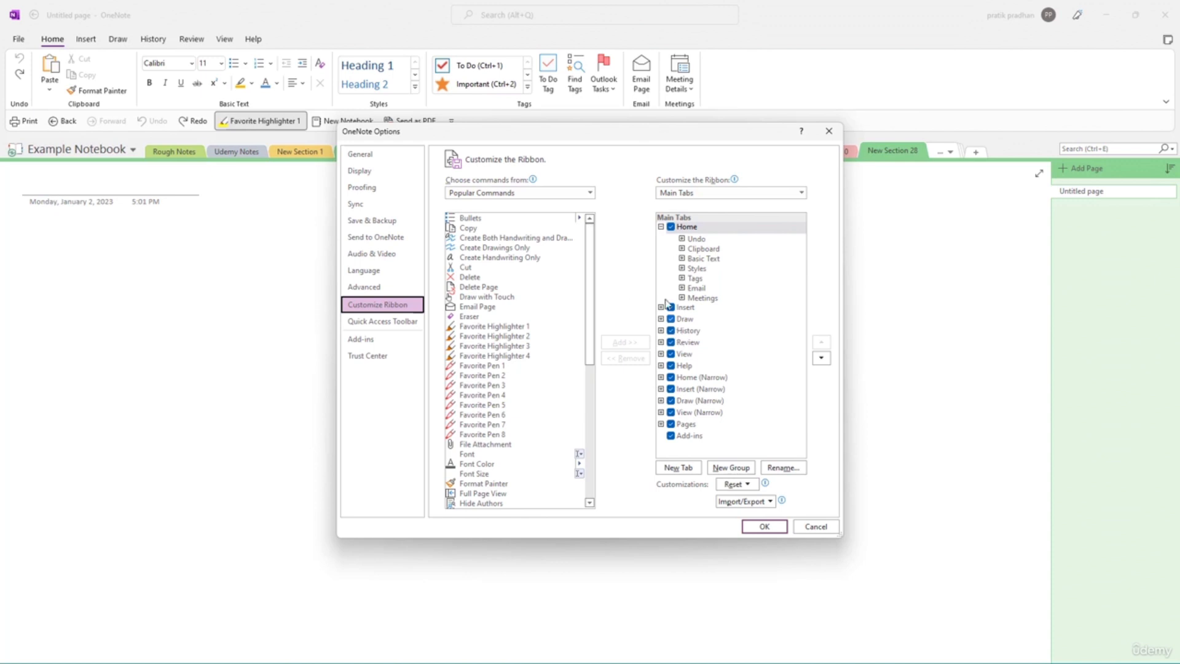
left_click(679, 468)
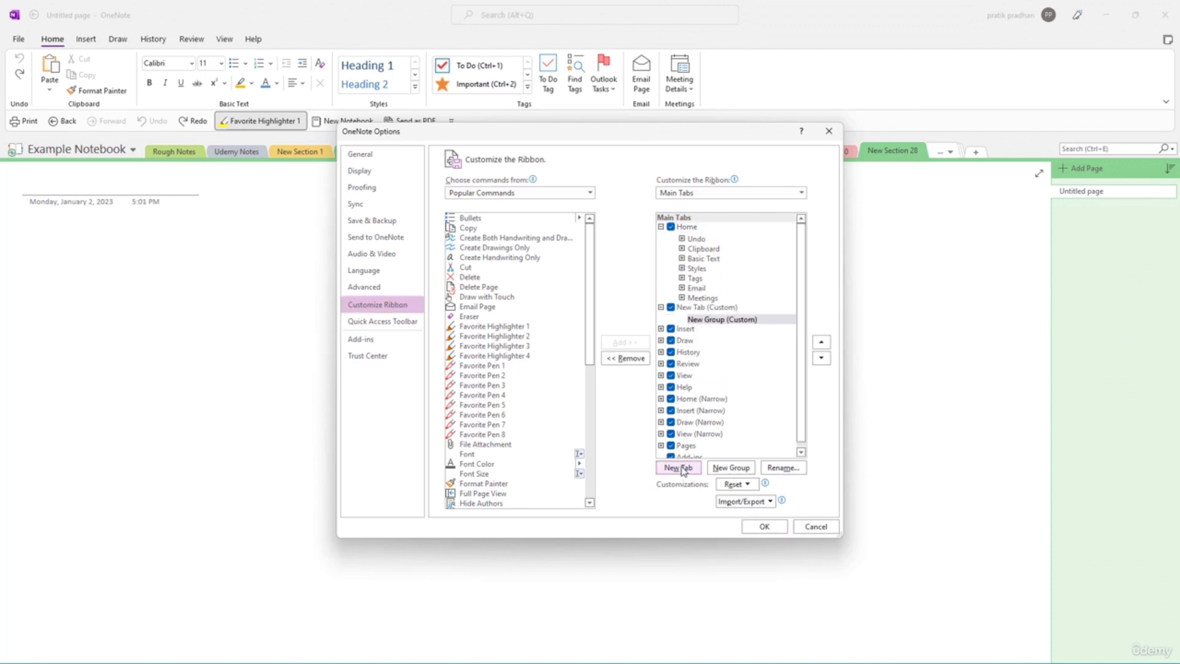
left_click(686, 309)
right_click(692, 311)
key("Escape")
left_click(776, 469)
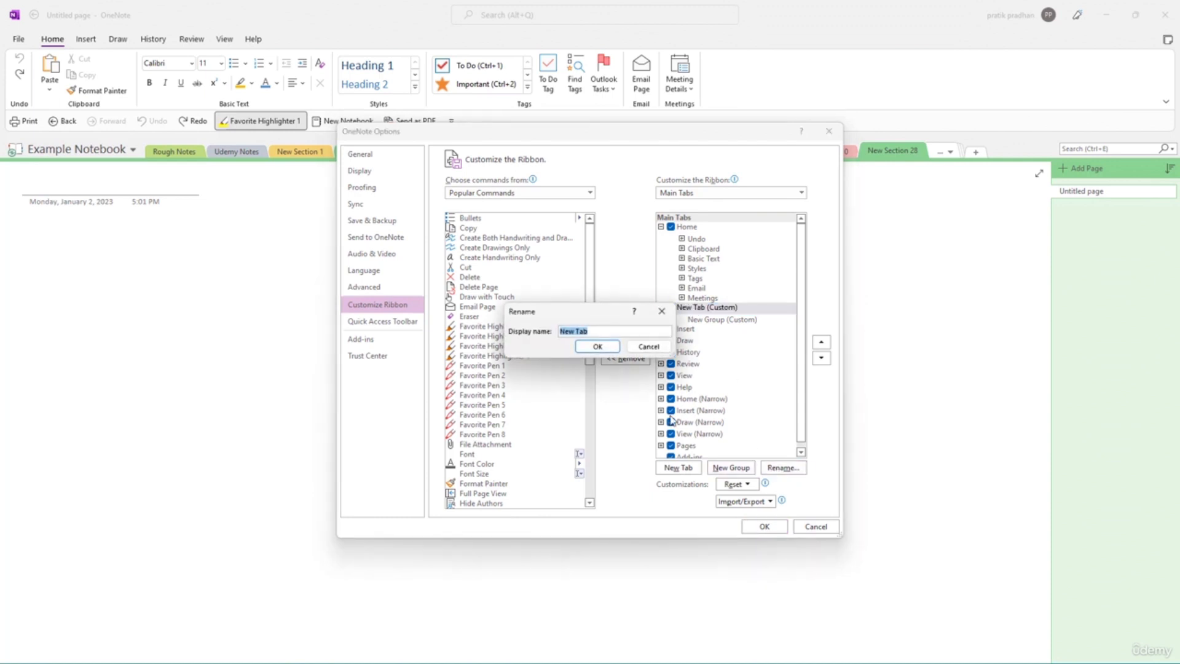
type("Udemy")
left_click(597, 346)
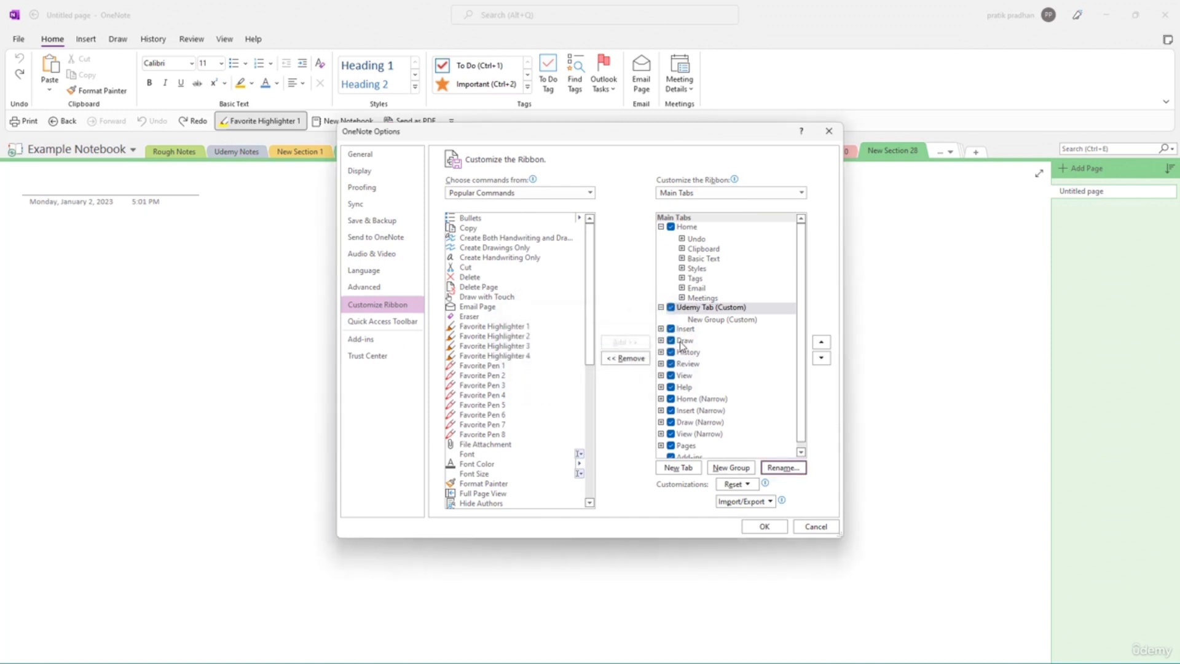
- Add Lasso Select and Ink Styles from the Draw tab's Tools (Normal) commands to the new group of Udemy Tab
scroll(445, 318, "down", 10)
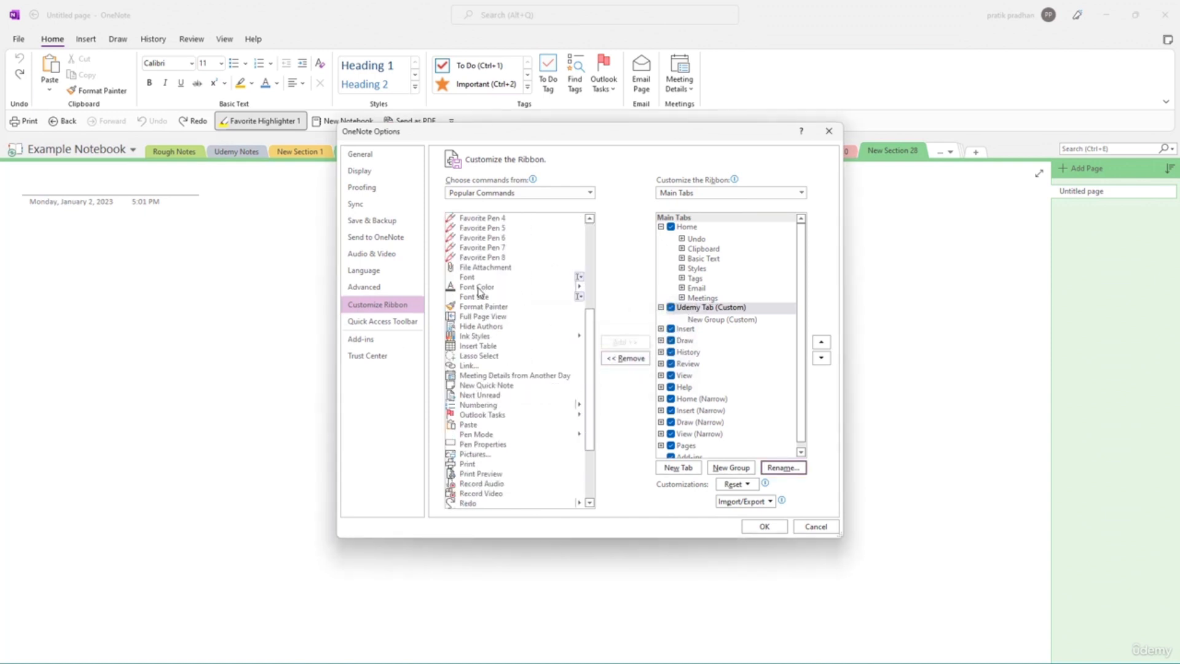
left_click(589, 193)
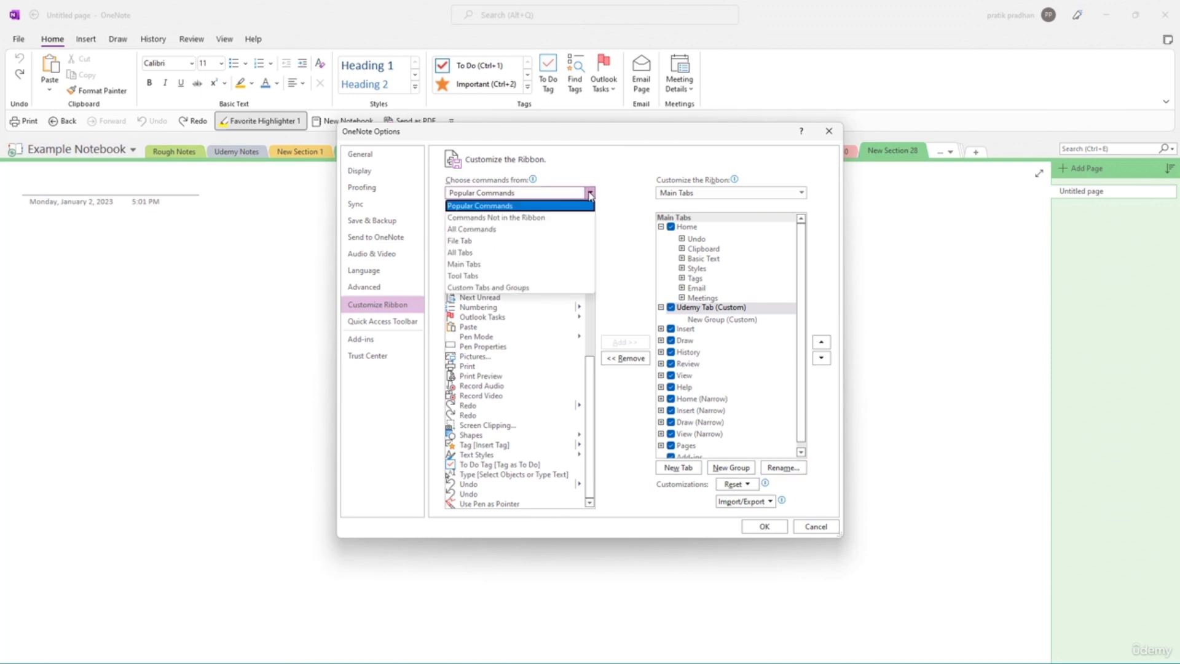
left_click(556, 253)
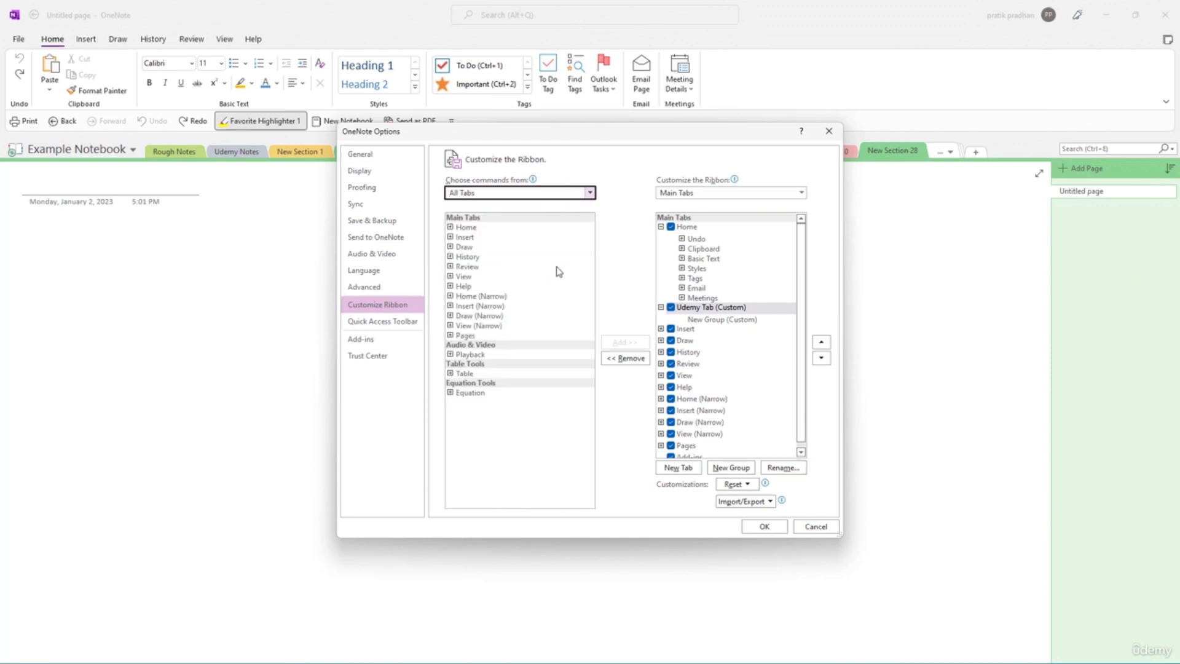
left_click(450, 247)
double_click(480, 258)
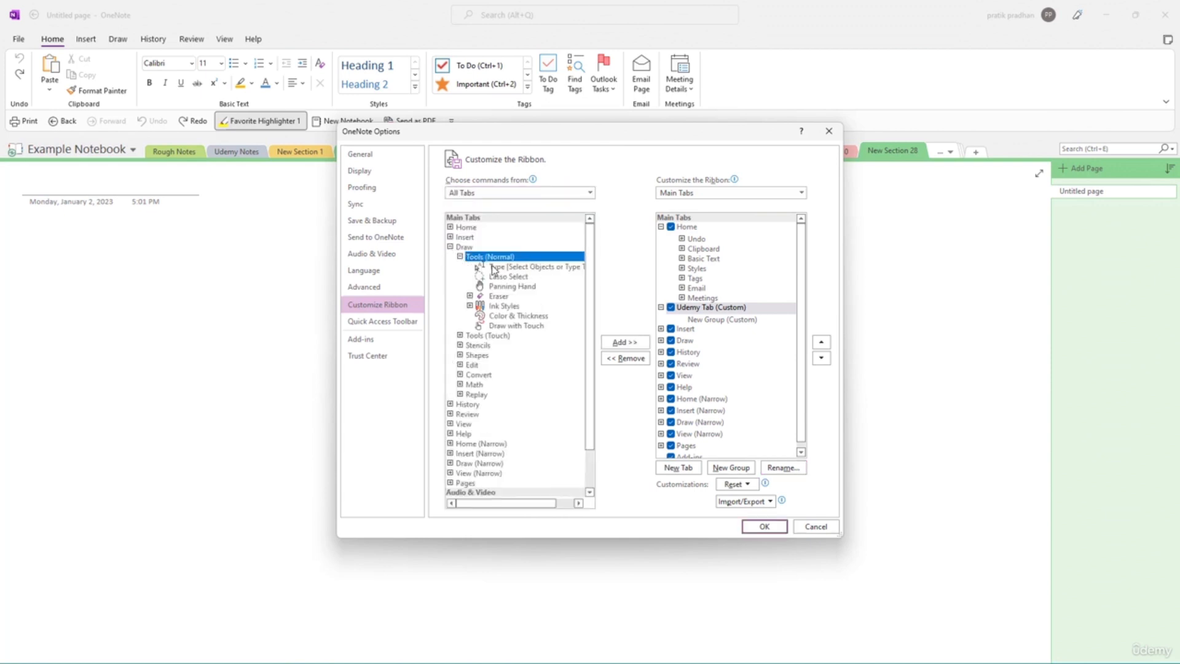
left_click(503, 268)
left_click(624, 342)
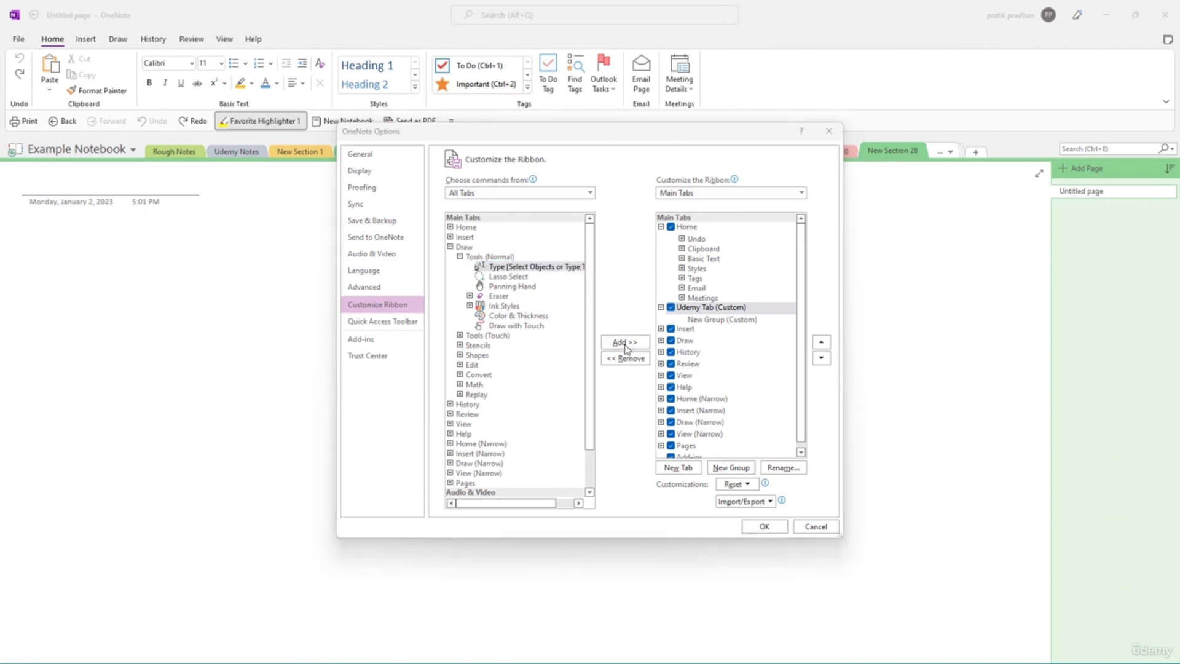
left_click(600, 372)
left_click(508, 297)
left_click_drag(504, 277, 697, 322)
left_click_drag(502, 307, 708, 338)
- Rename the custom group inside Udemy Tab as Functions
left_click(731, 321)
right_click(731, 320)
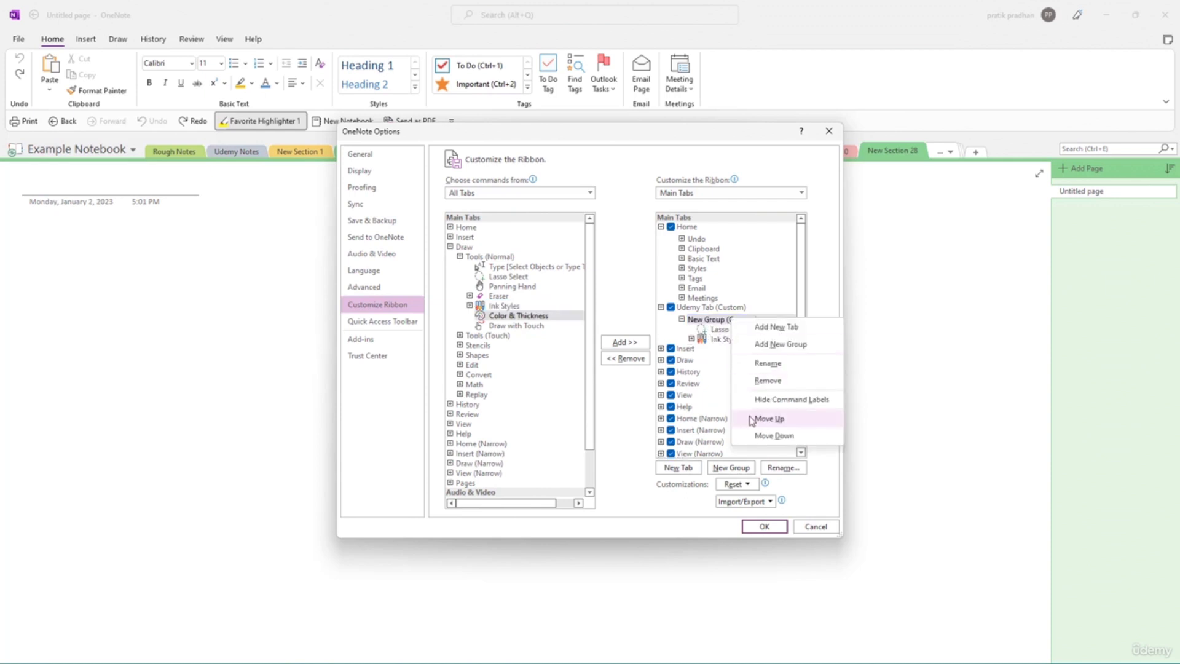
right_click(715, 323)
right_click(715, 323)
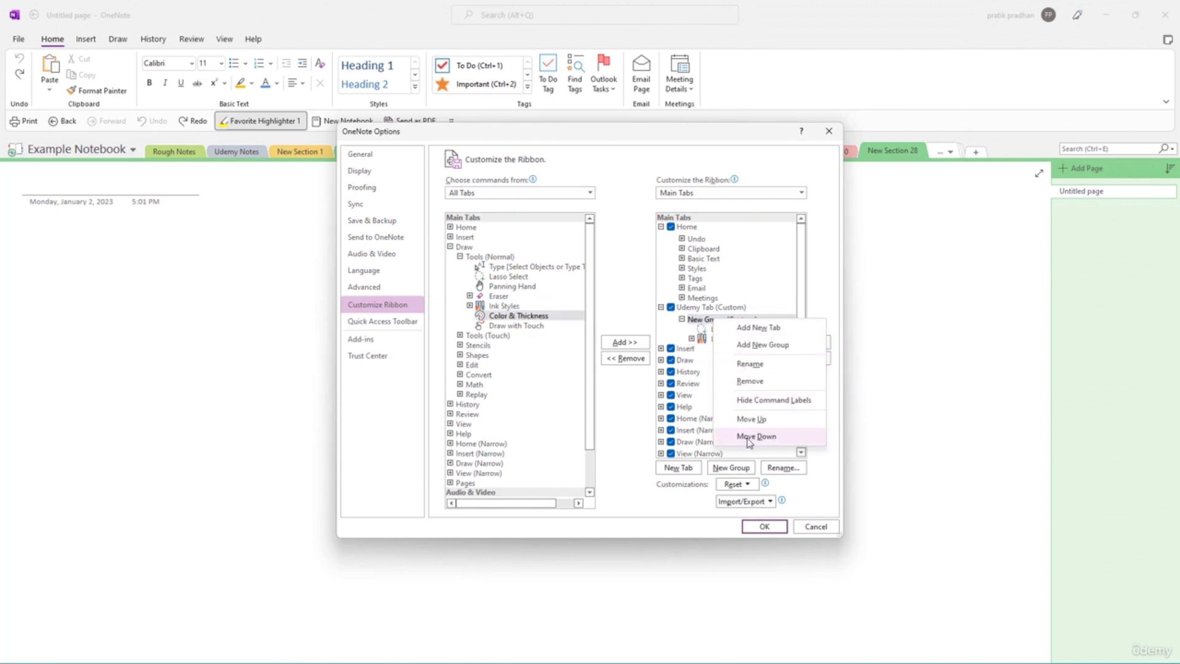
left_click(749, 363)
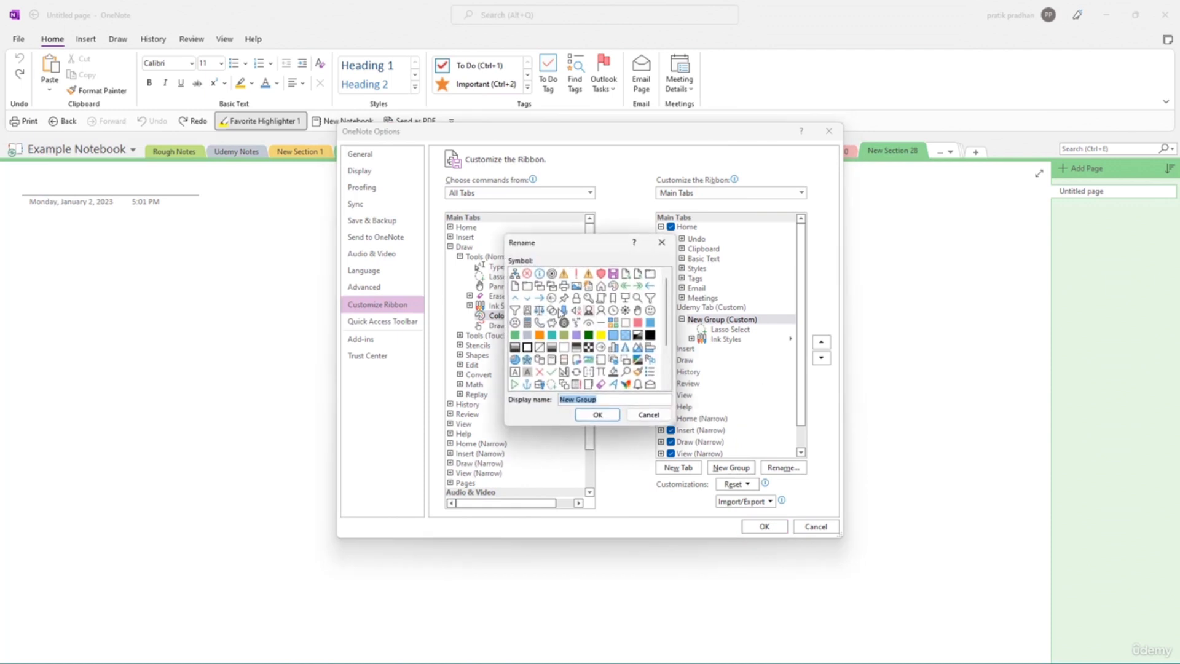
left_click(595, 415)
right_click(713, 324)
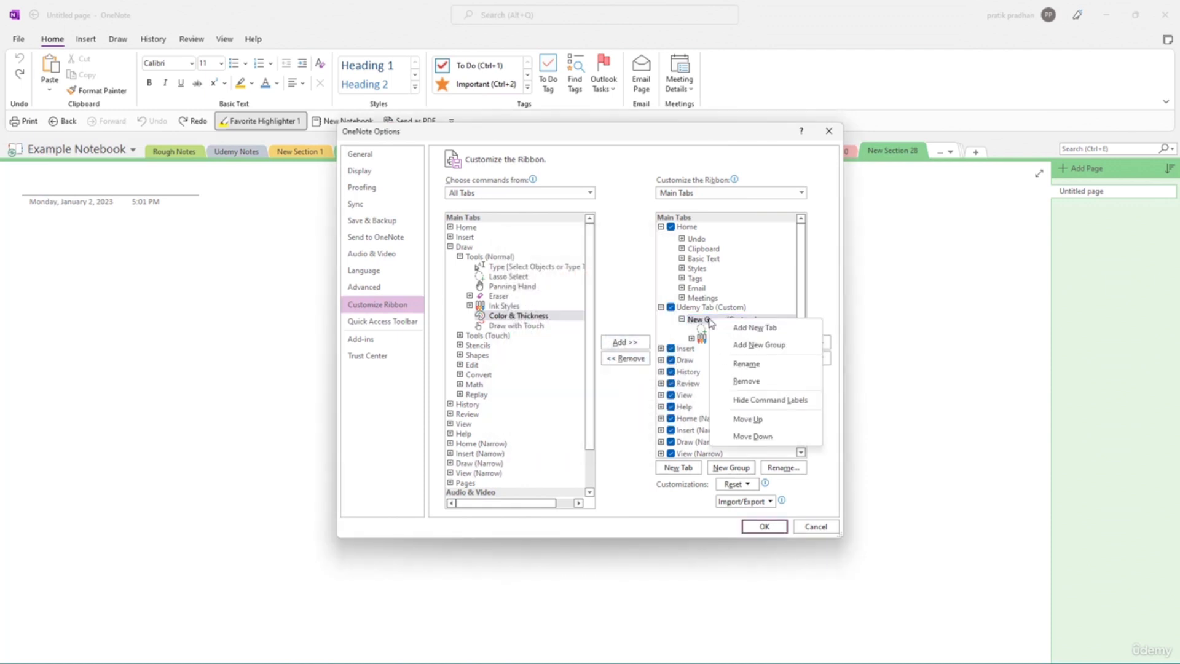
left_click(750, 366)
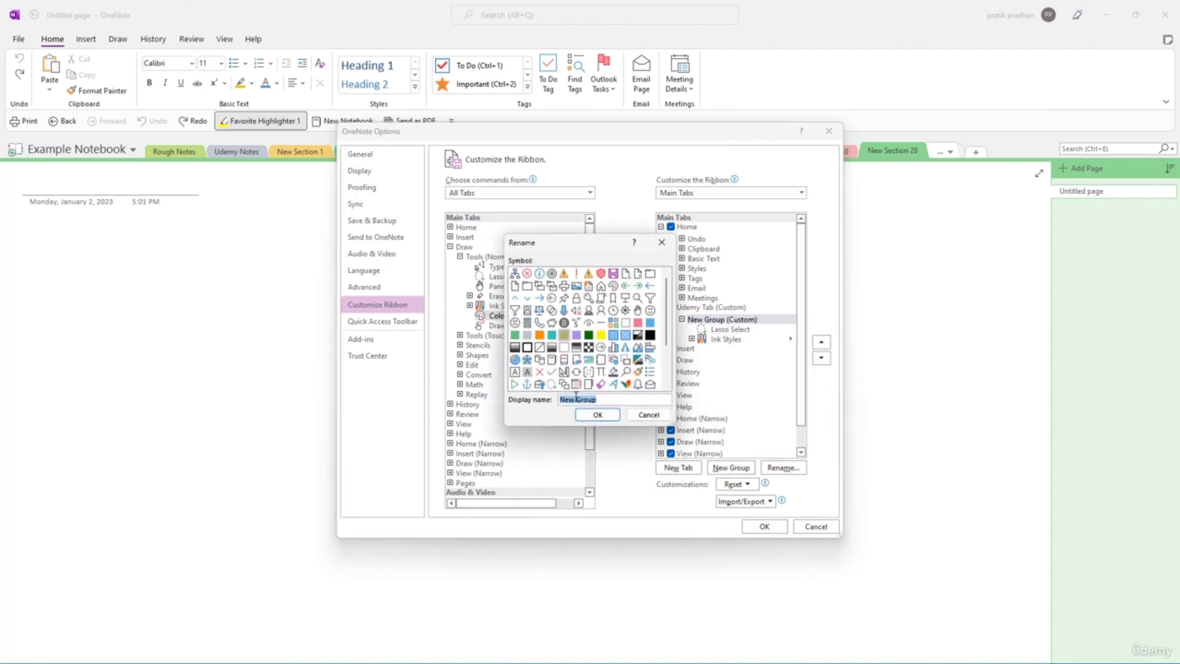
type("Functions")
left_click(596, 415)
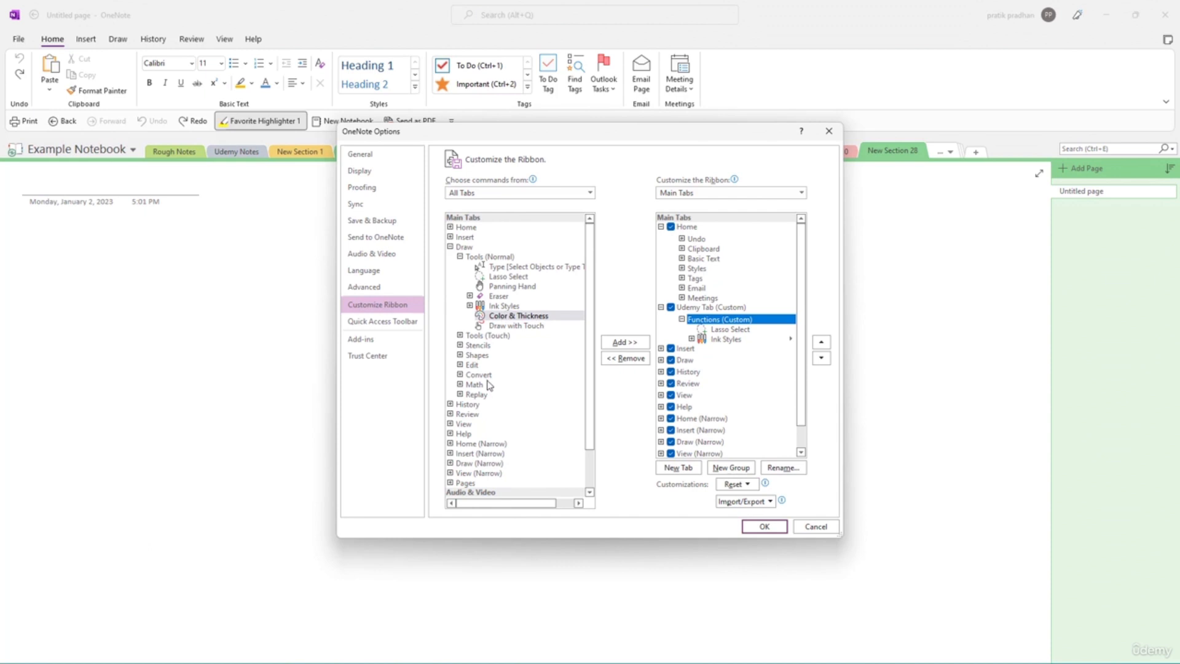
- Add the History tab's Next Unread and Page Versions commands to the Functions group and apply the ribbon changes
left_click(450, 404)
left_click(460, 414)
mouse_move(495, 424)
left_mouse_down()
mouse_move(572, 418)
mouse_move(713, 317)
left_mouse_up()
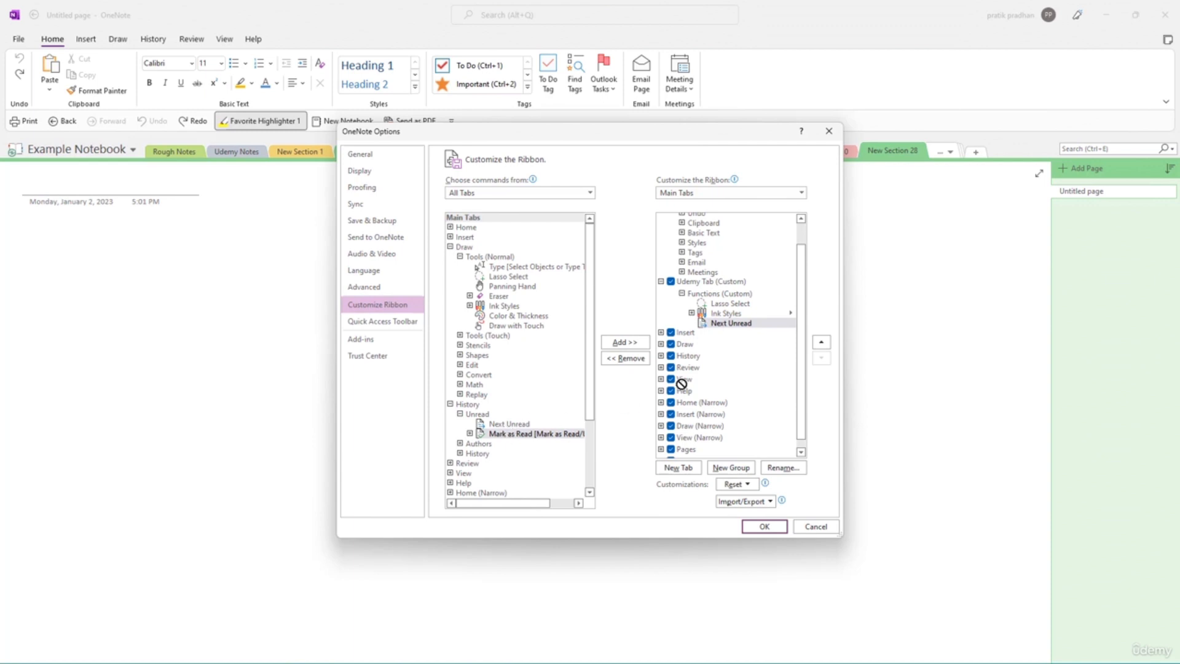
left_click(460, 454)
mouse_move(489, 463)
left_mouse_down()
mouse_move(627, 441)
mouse_move(712, 321)
mouse_move(722, 325)
left_mouse_up()
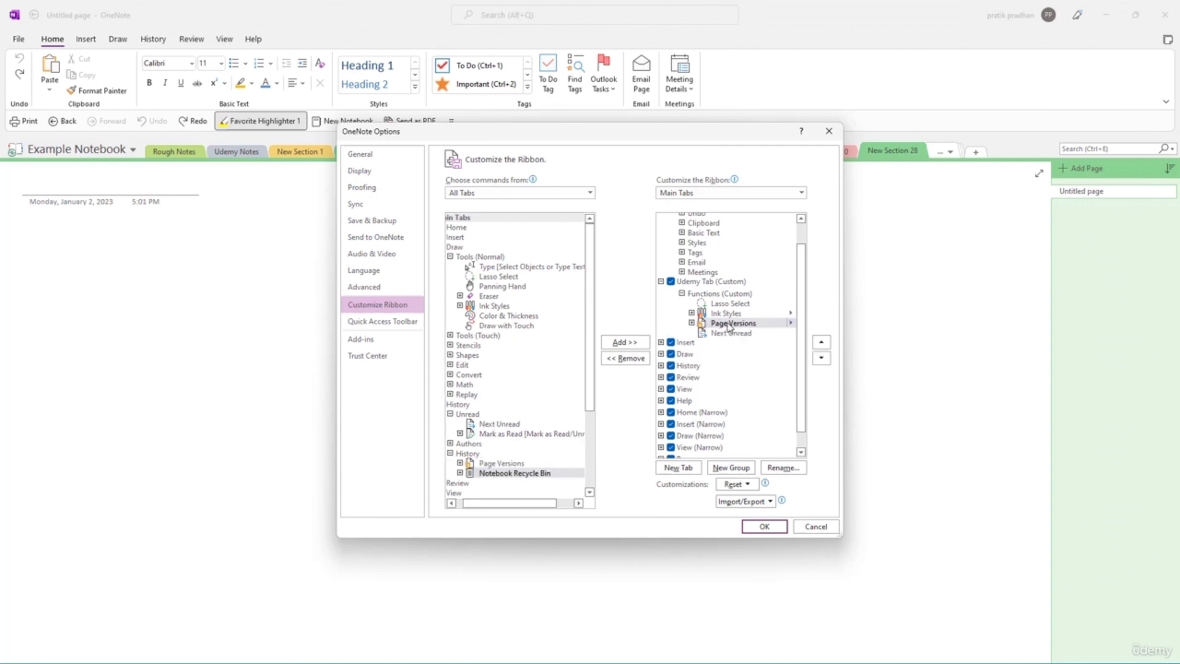
left_click(764, 527)
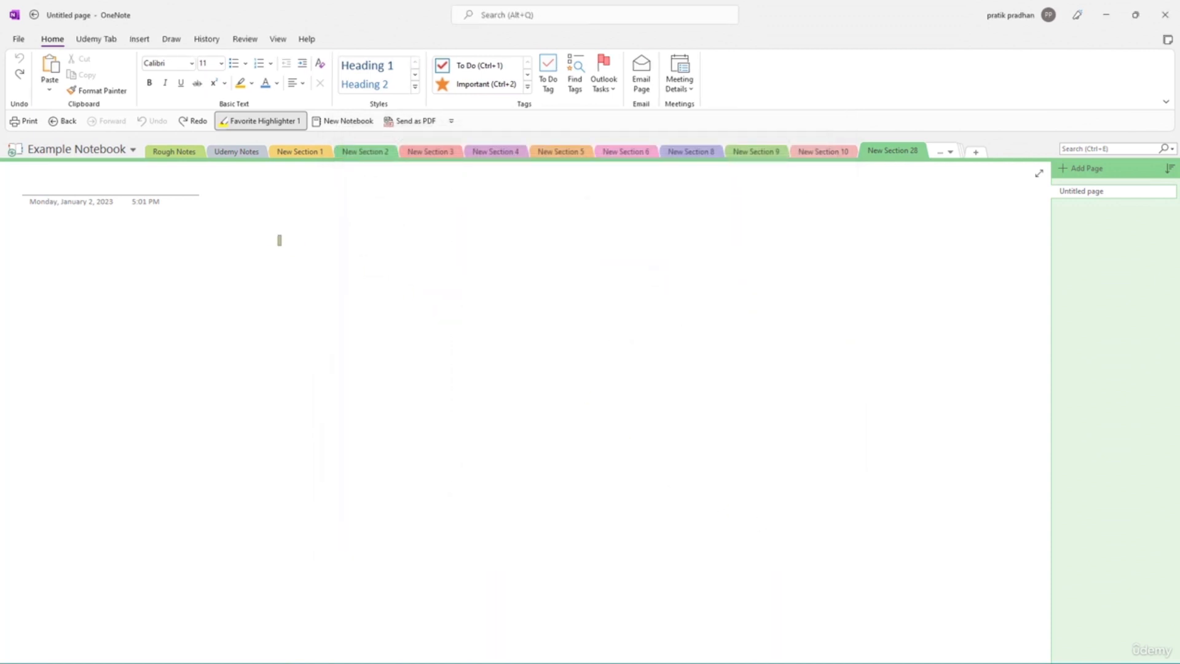
- Add a new custom group below the Functions group in Udemy Tab through the ribbon customization
left_click(101, 42)
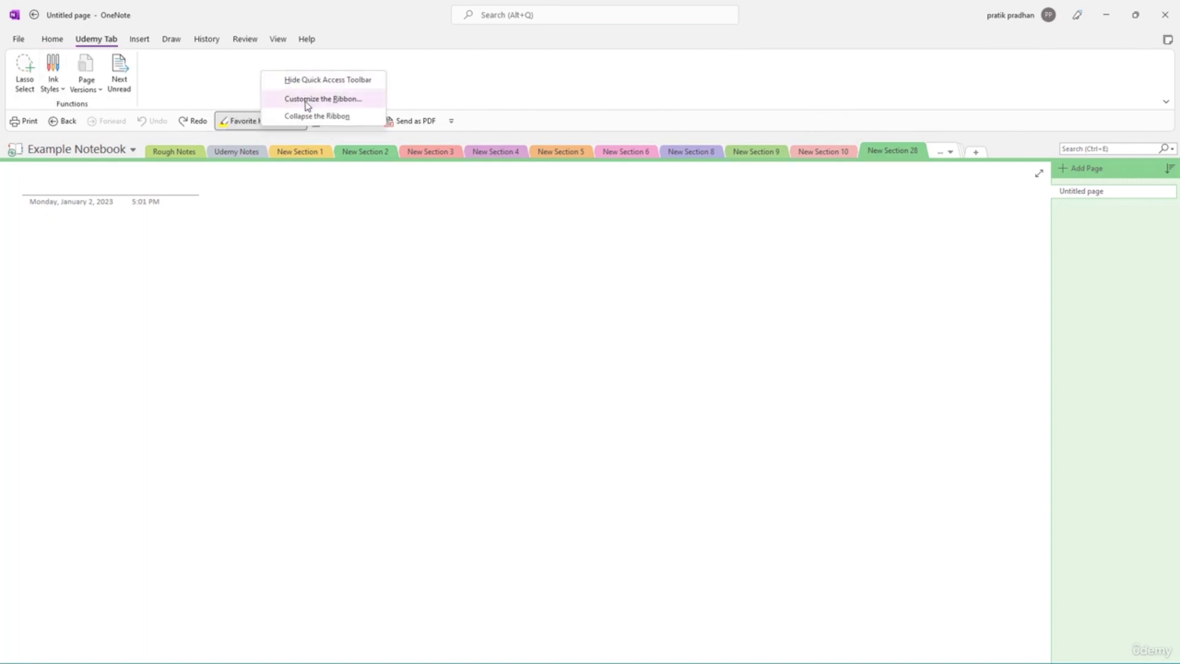
left_click(307, 99)
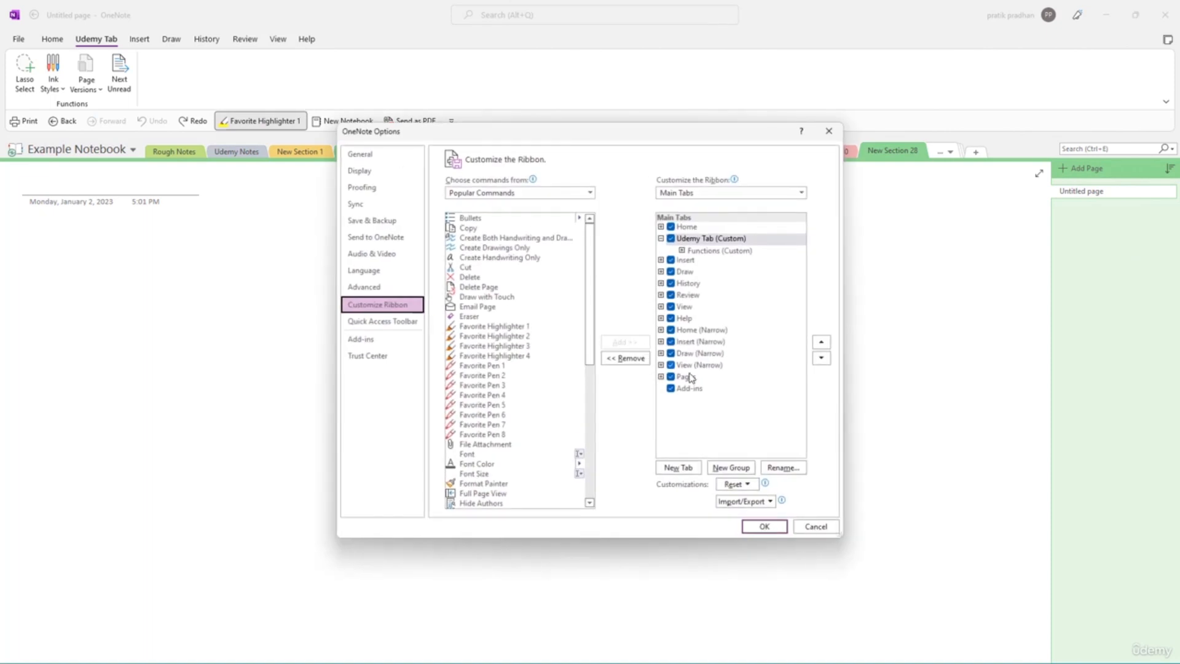
left_click(708, 252)
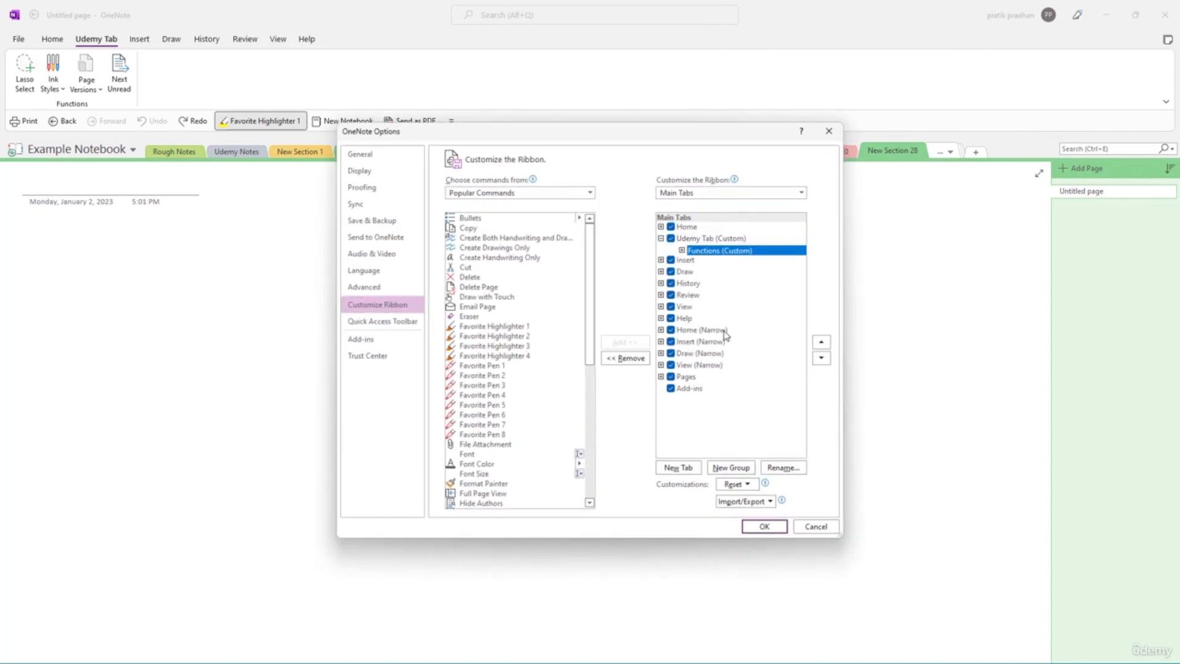
left_click(736, 468)
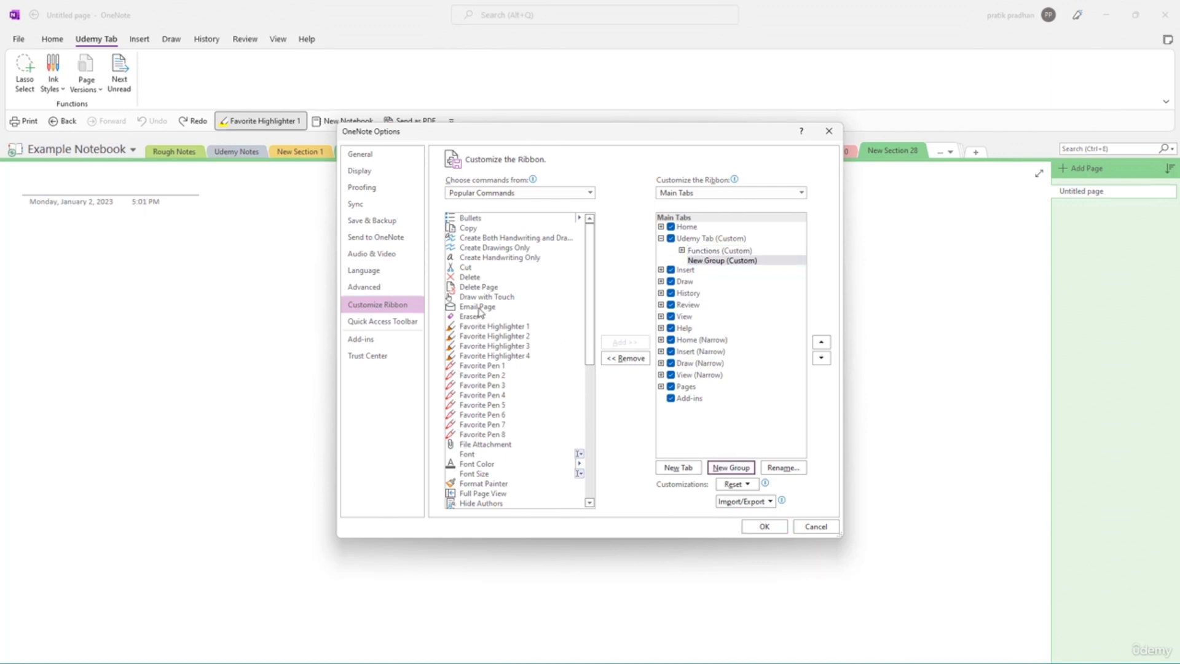
- Add the Eraser, Draw with Touch and Favorite Pen 6 commands to the new custom group and apply the ribbon changes
left_click_drag(472, 312, 713, 264)
left_click_drag(487, 297, 719, 265)
left_click_drag(491, 415, 707, 280)
left_click(764, 526)
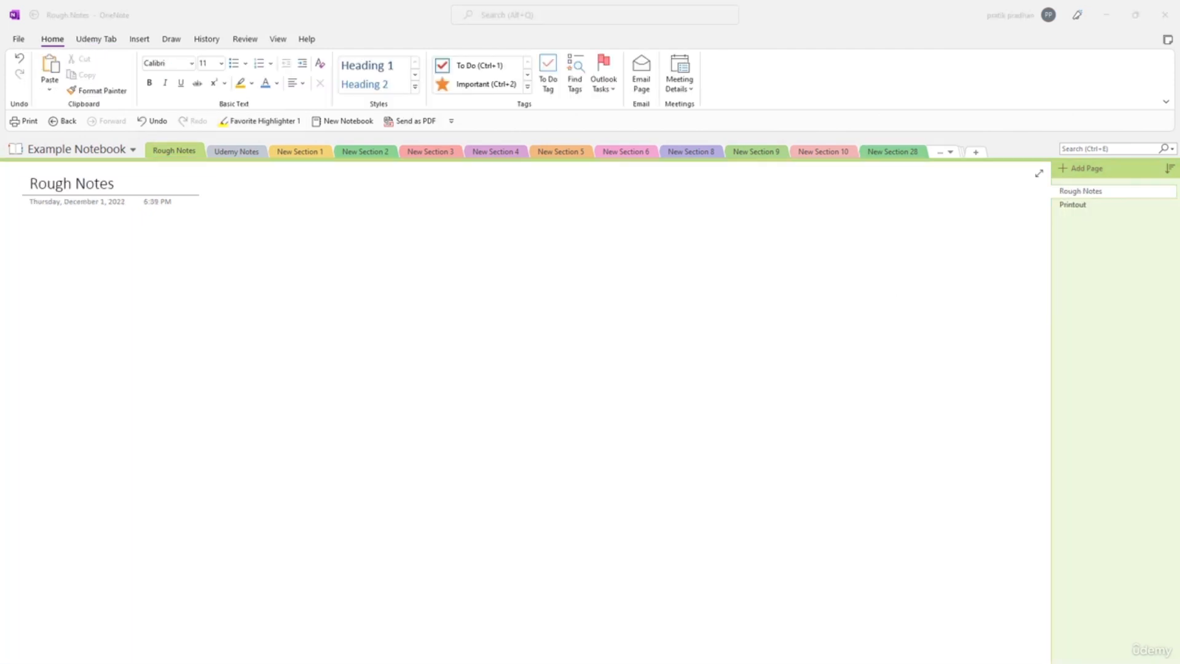
- Write the sample text "dgdfg" on the Rough Notes page and "dfgdg" several lines below it
left_click(79, 266)
type("dg")
key("Return")
key("Return")
key("Return")
key("Return")
key("Return")
key("Return")
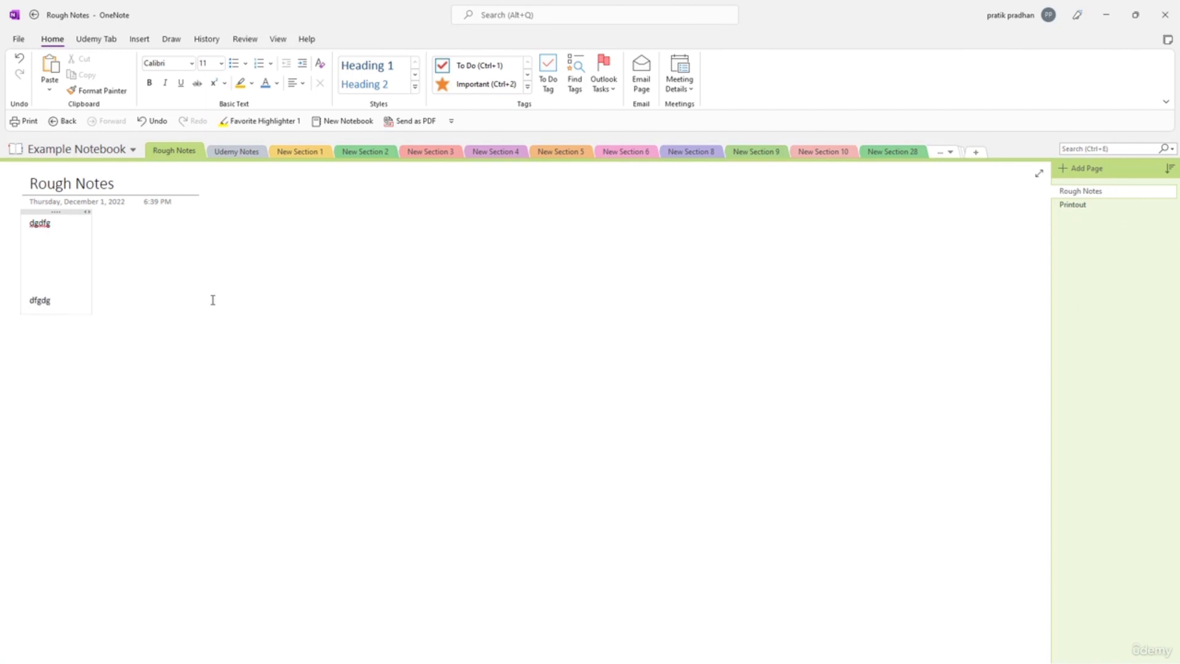
left_click(242, 318)
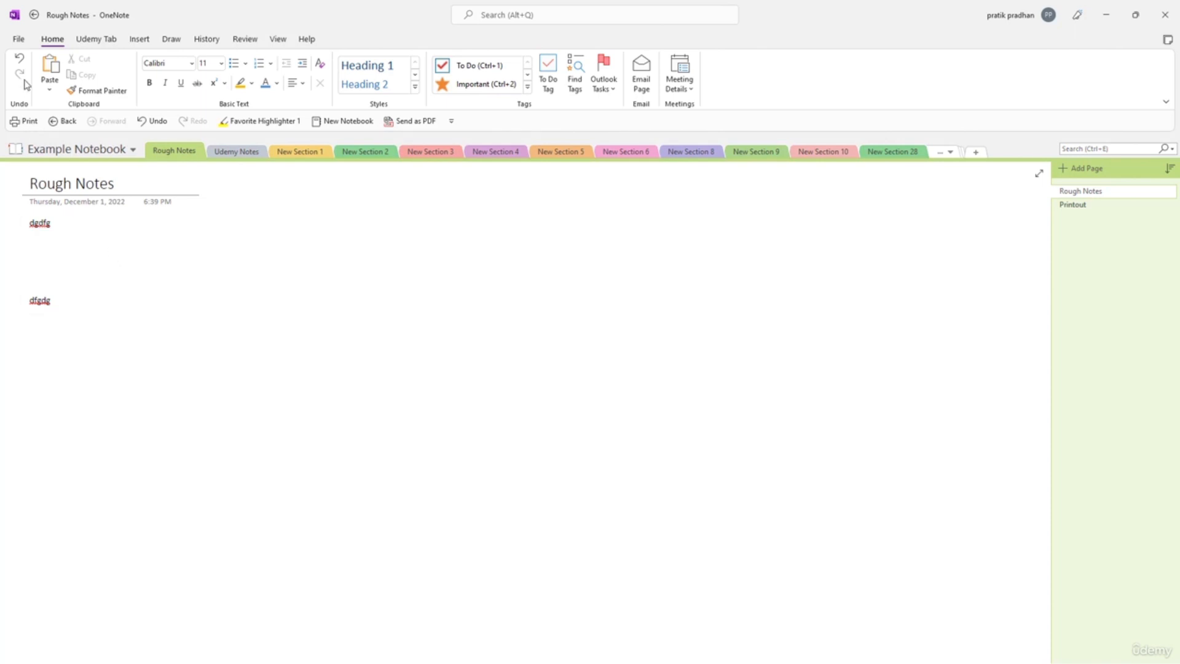
- Change the Backup Folder location in the Save & Backup options to the Desktop folder
left_click(19, 39)
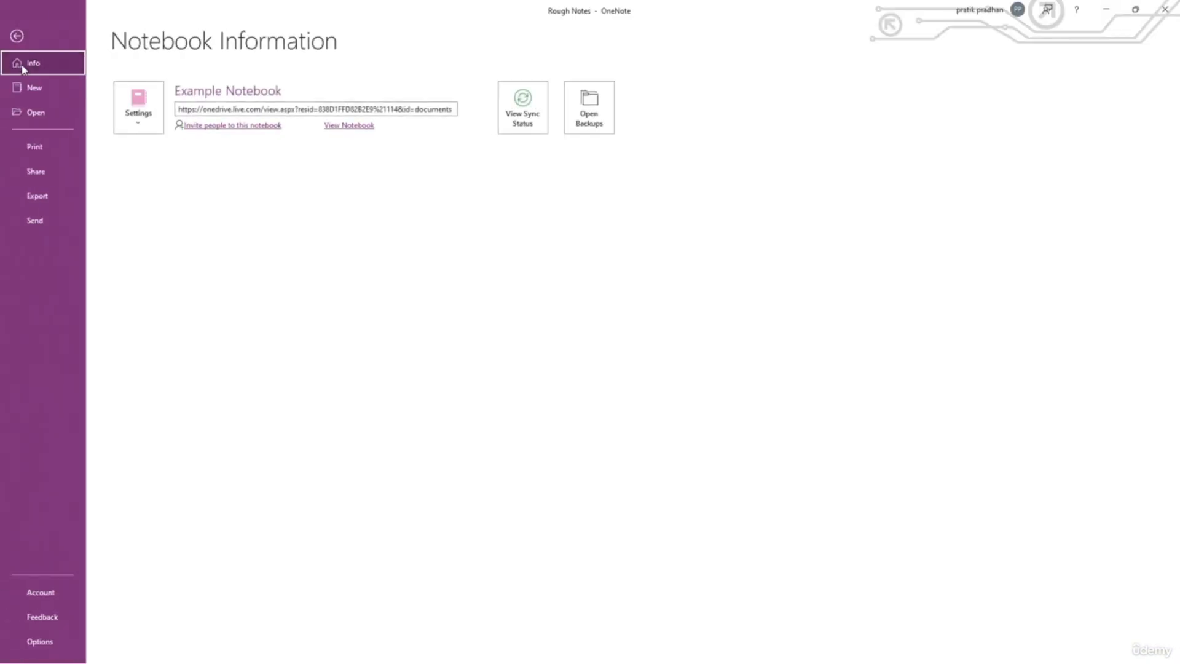
left_click(50, 645)
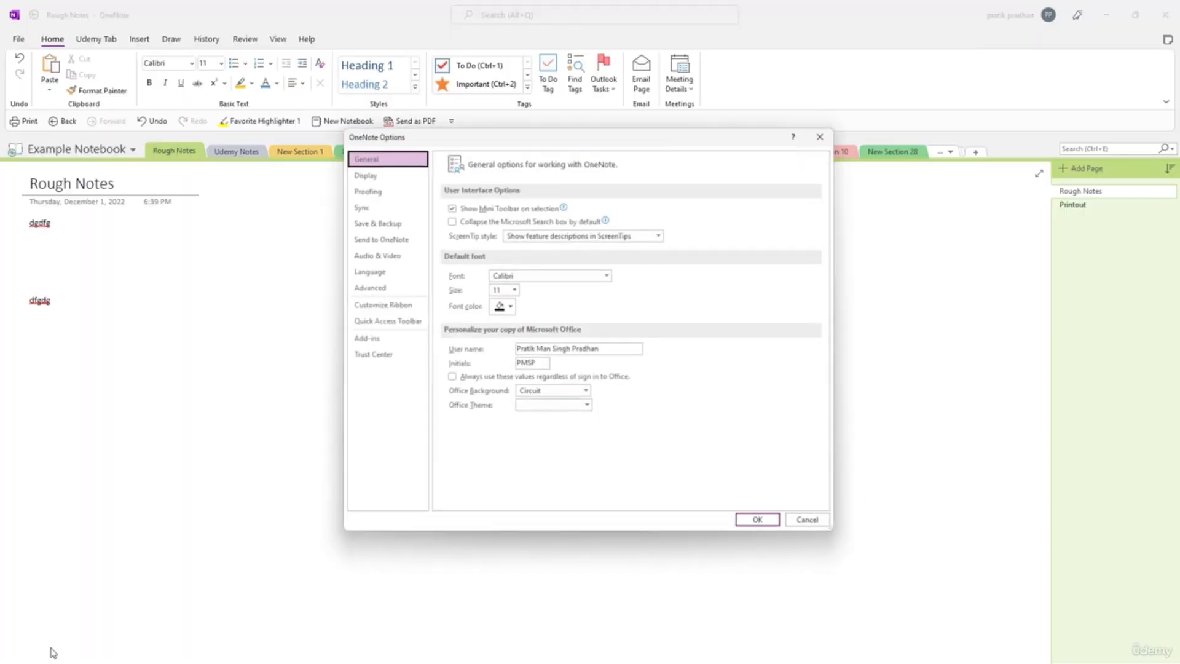
left_click(369, 222)
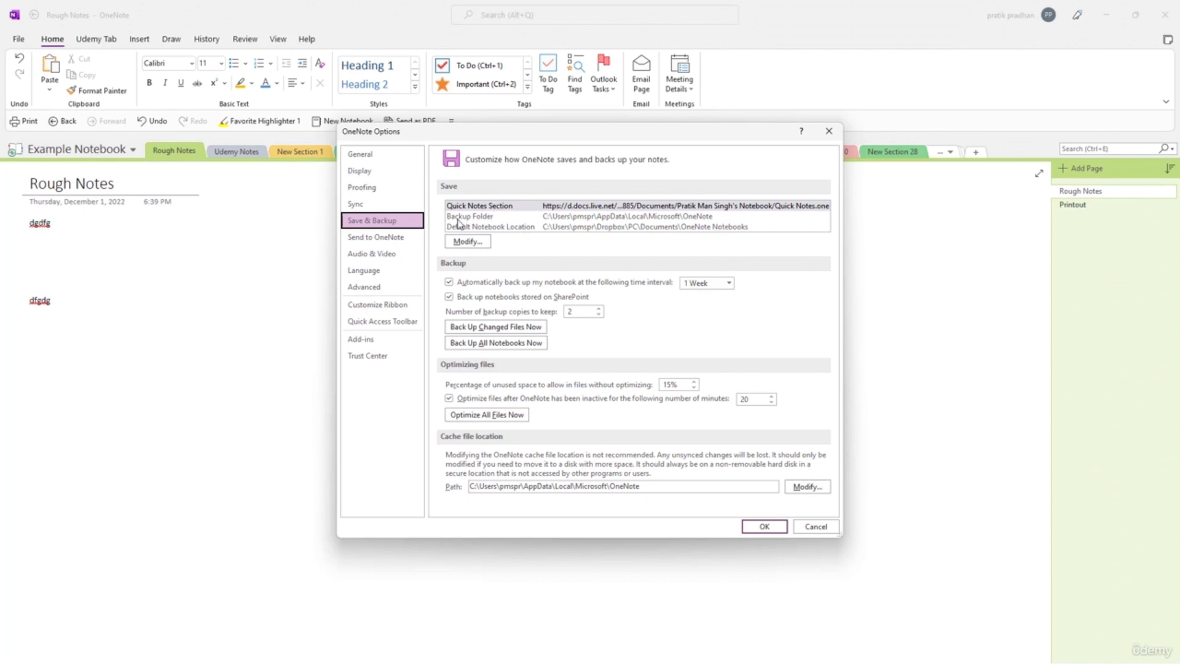
left_click(490, 219)
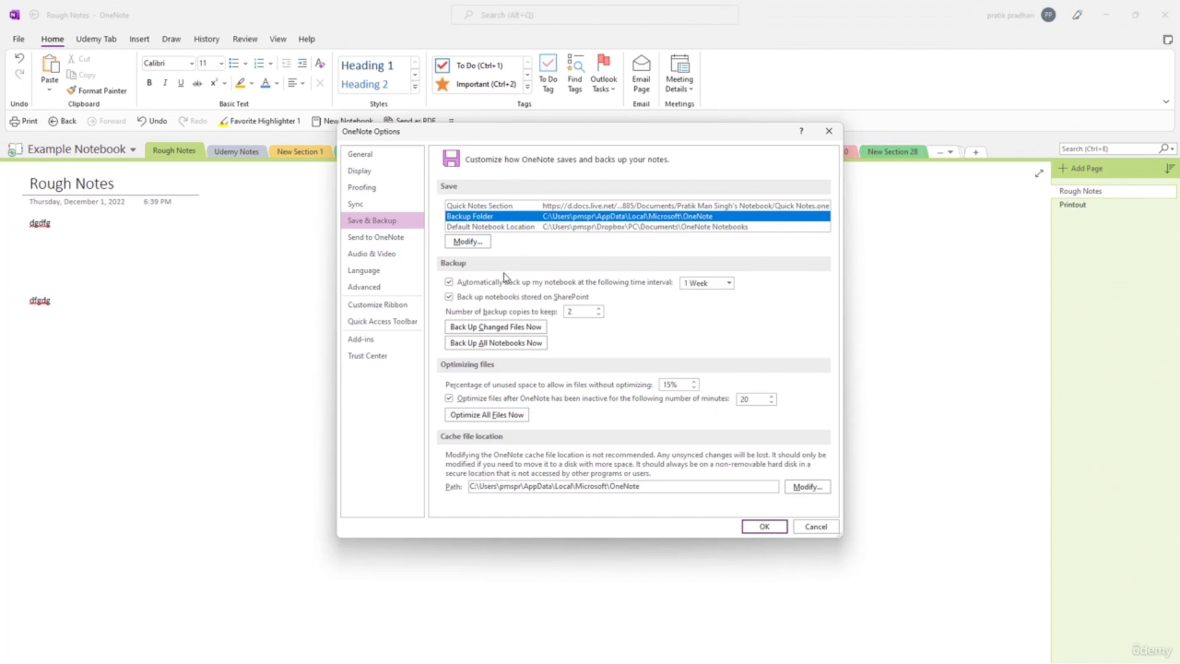
left_click(468, 242)
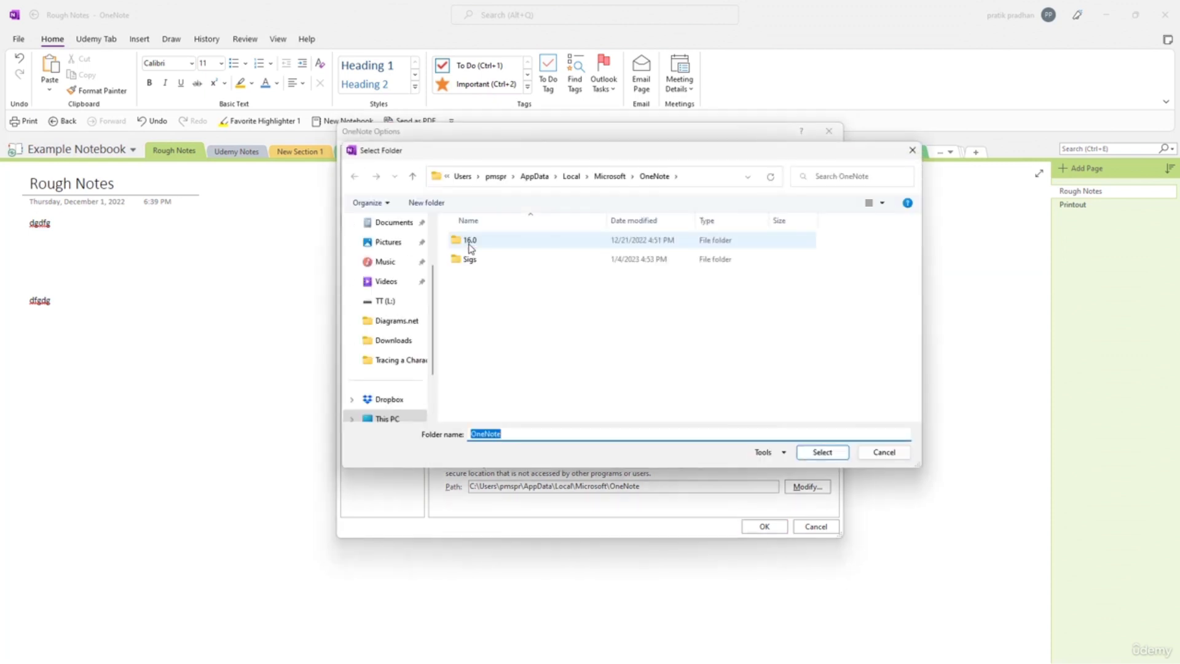
scroll(390, 279, "up", 2)
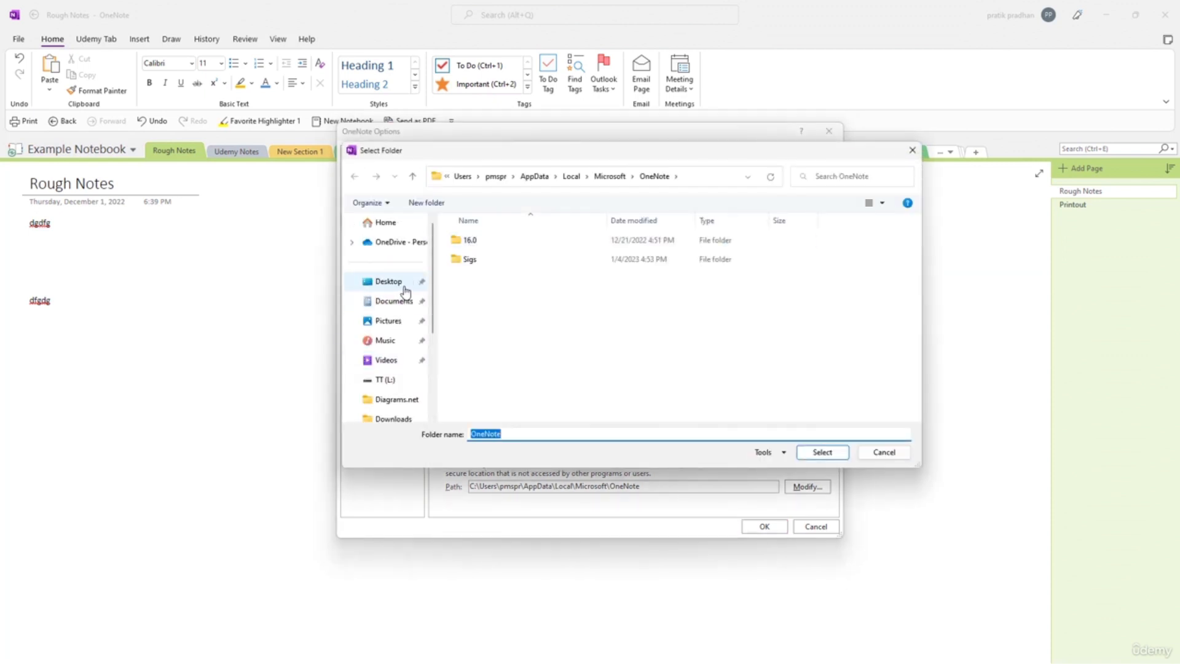
left_click(388, 281)
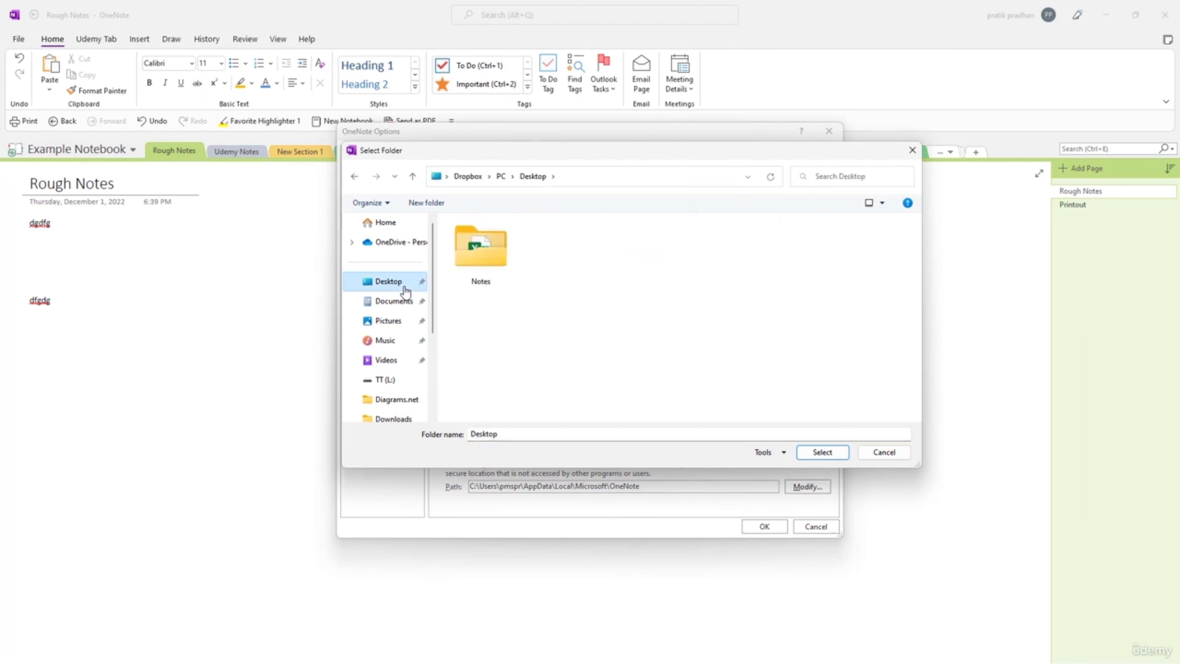
left_click(822, 452)
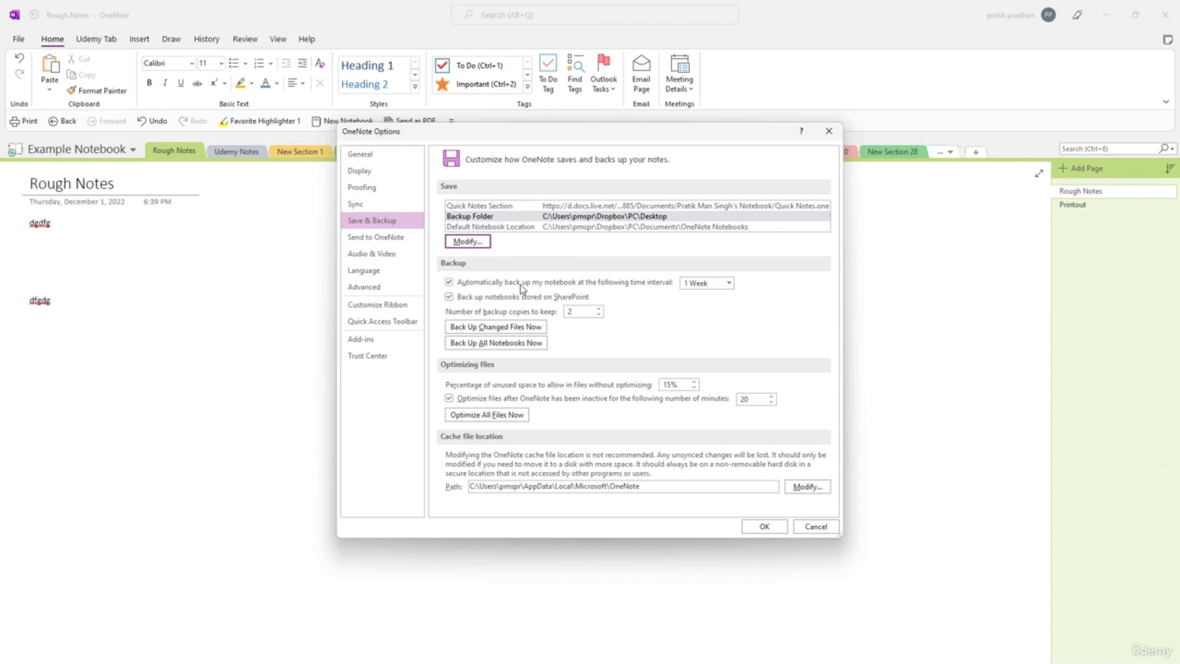
- Set the automatic notebook backup interval to 1 Hour and the number of backup copies to keep to 6
left_click(730, 285)
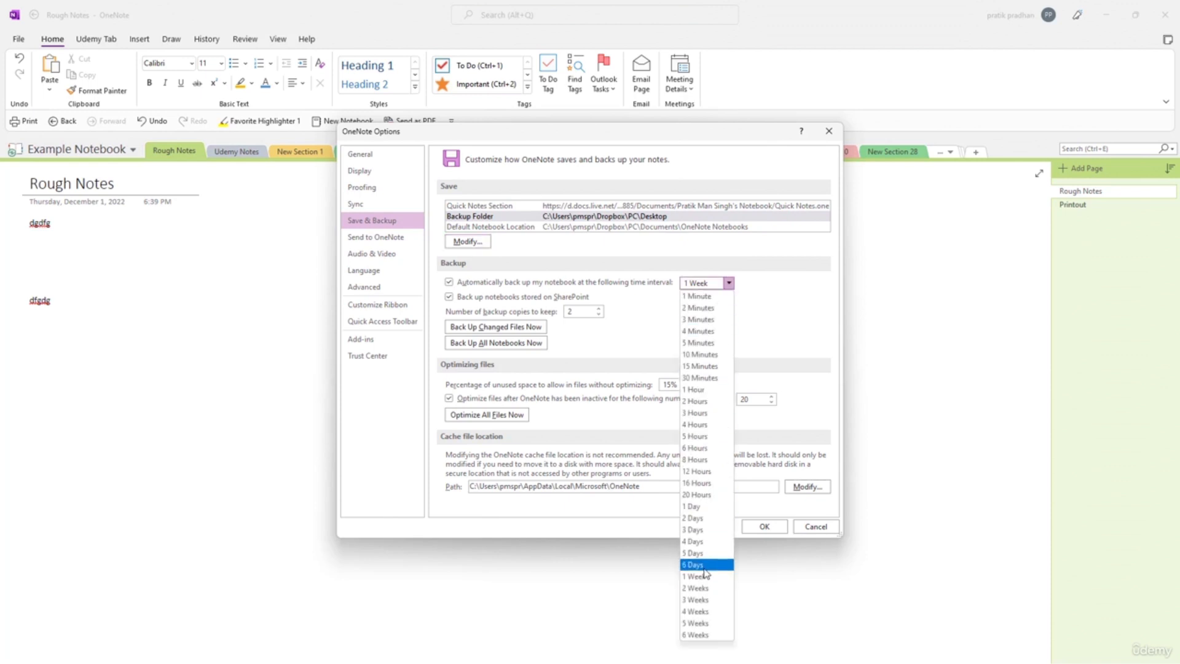
left_click(724, 393)
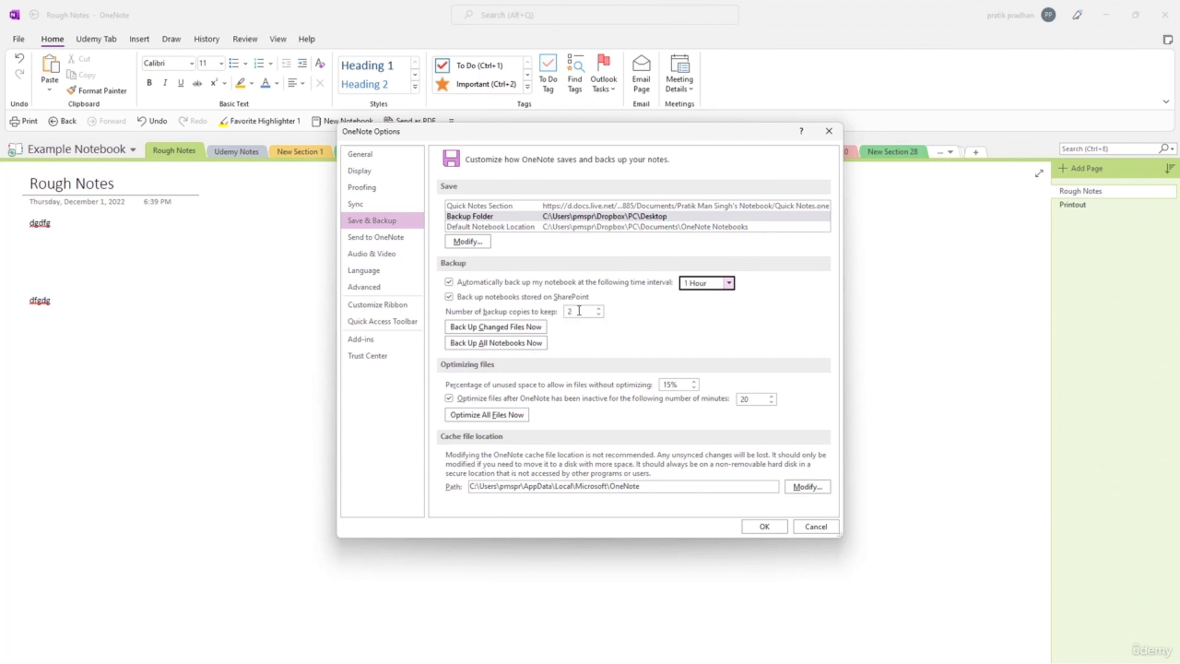
left_click(600, 309)
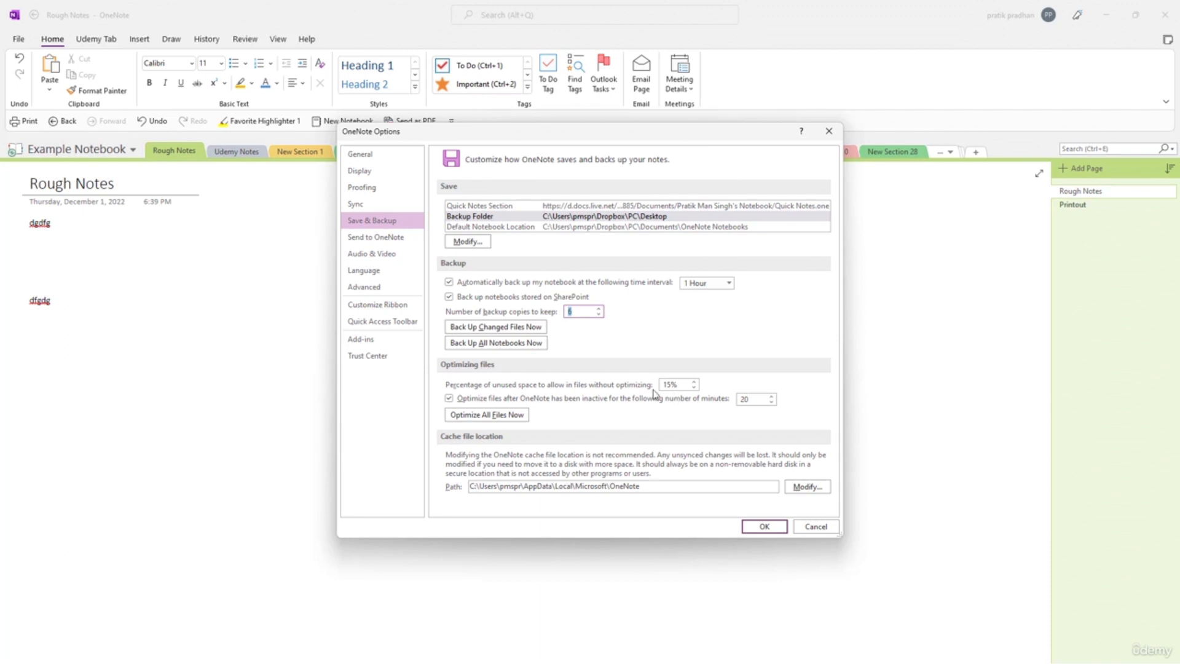
- Back up the changed files and all notebooks immediately, and apply the backup options
left_click(522, 327)
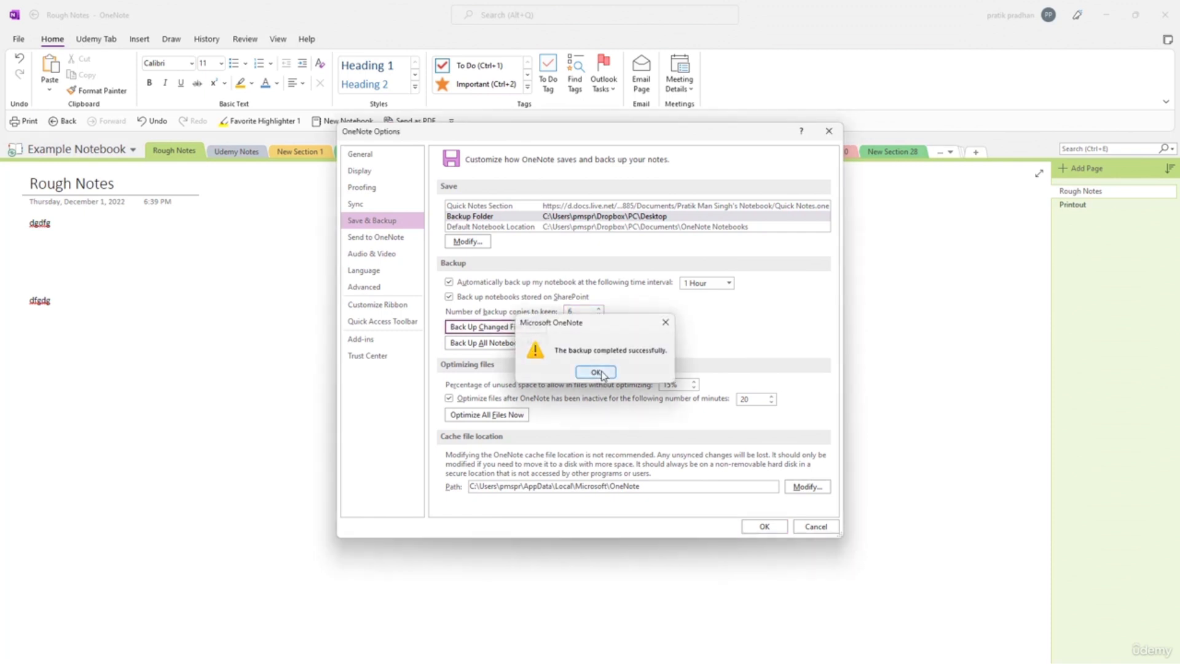
left_click(596, 372)
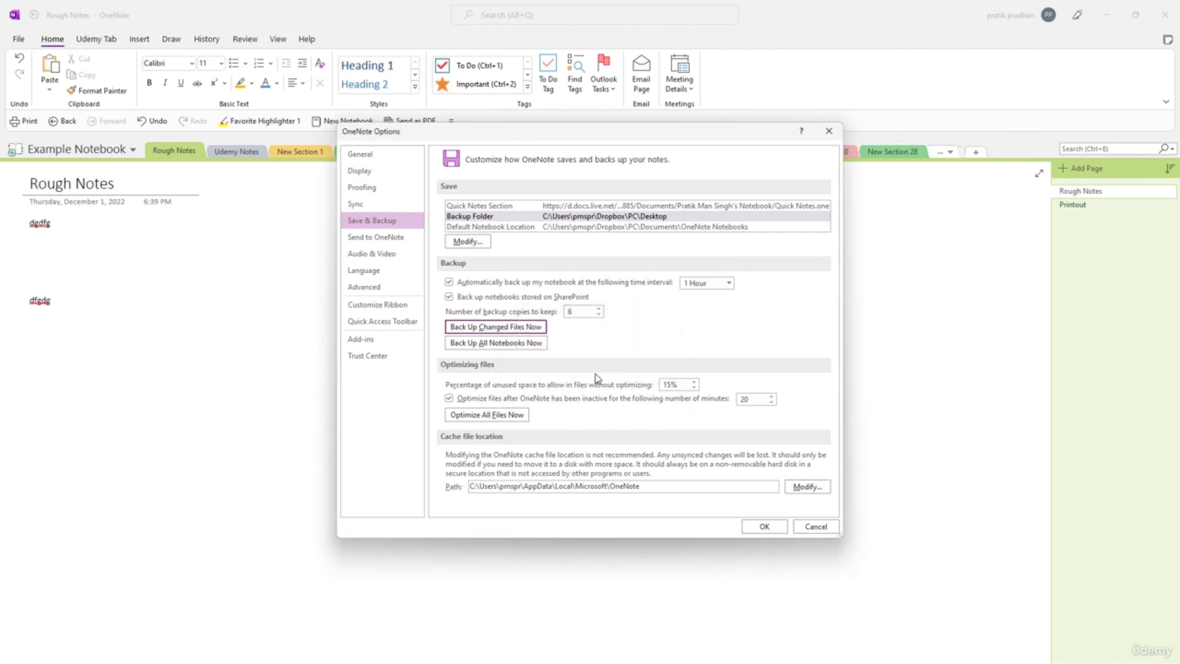
left_click(513, 346)
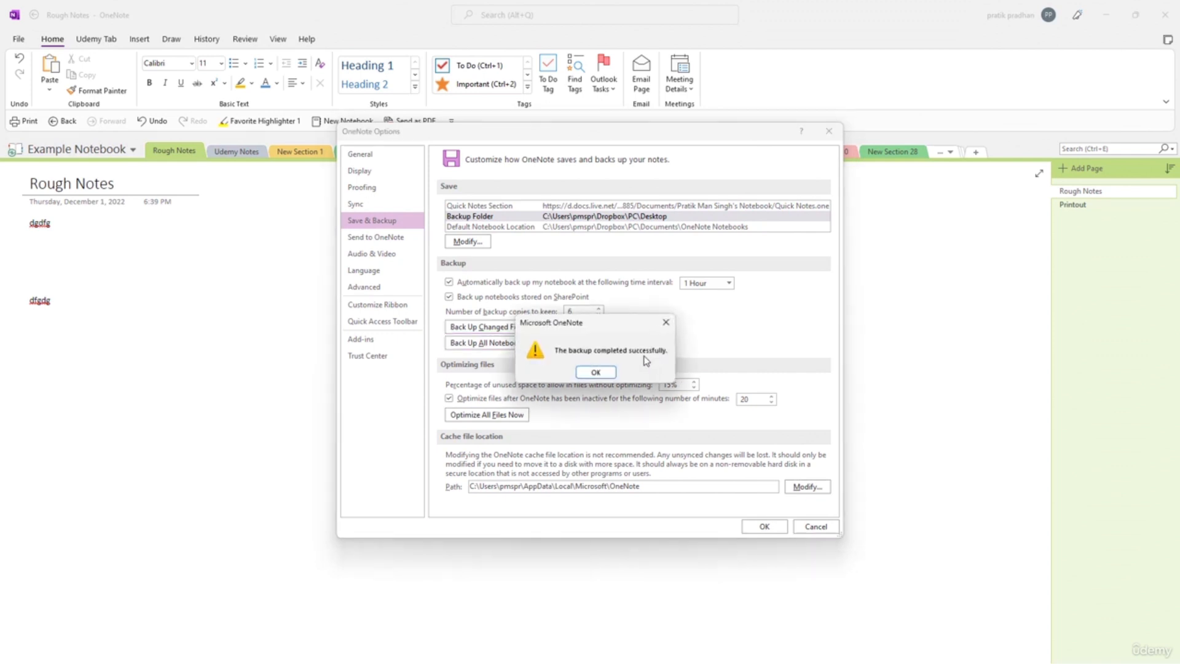
left_click(602, 372)
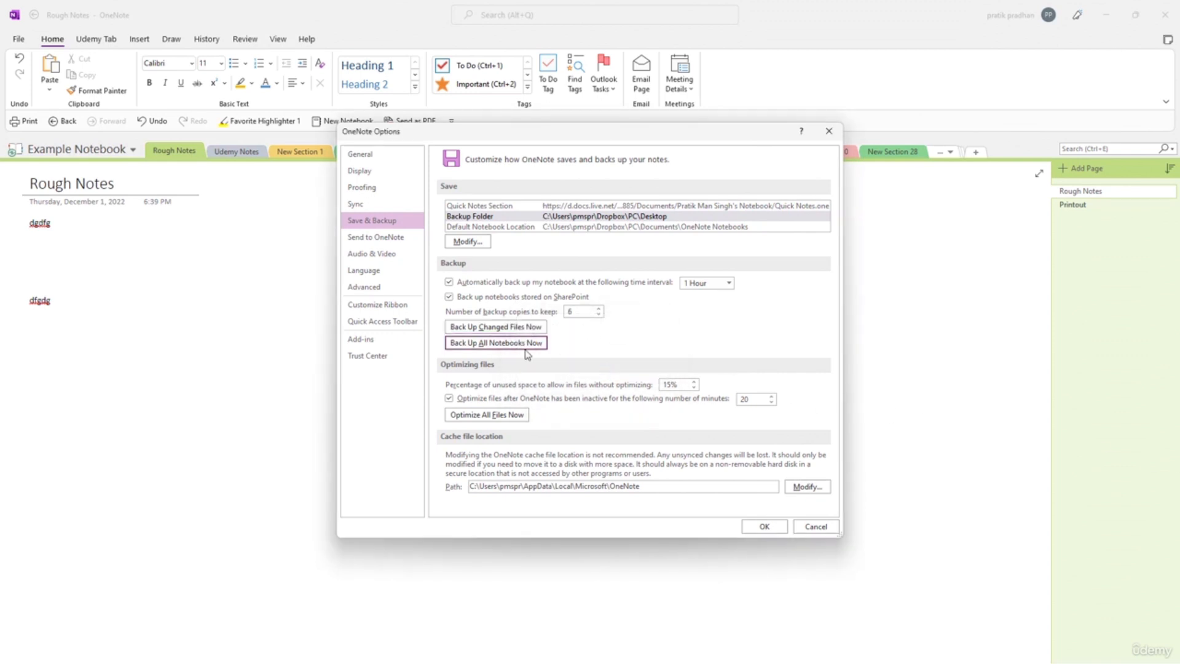
left_click(779, 529)
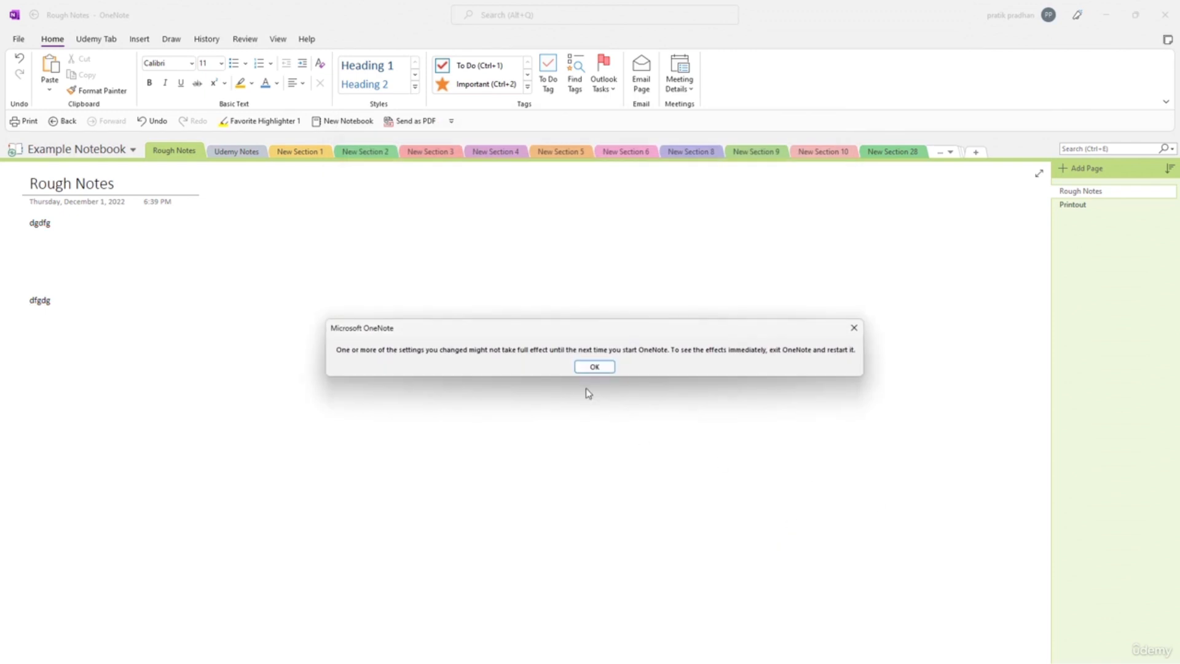
left_click(592, 369)
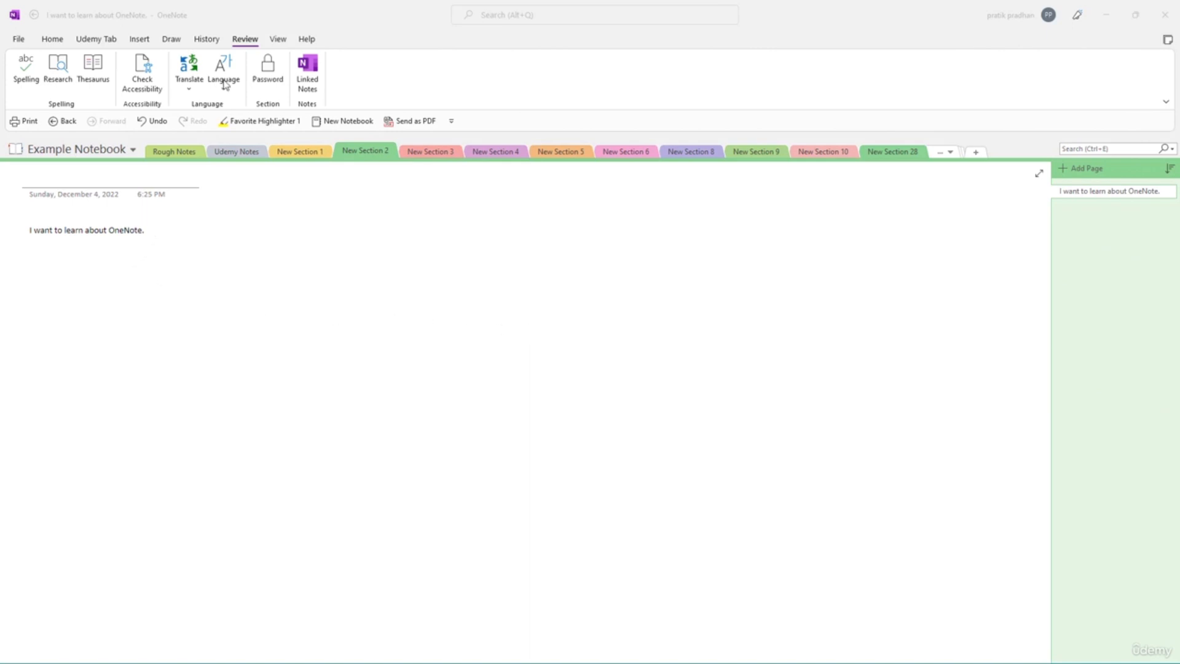
- Replace the word "learn" in the New Section 2 sentence with the Thesaurus synonym "study"
left_click(241, 42)
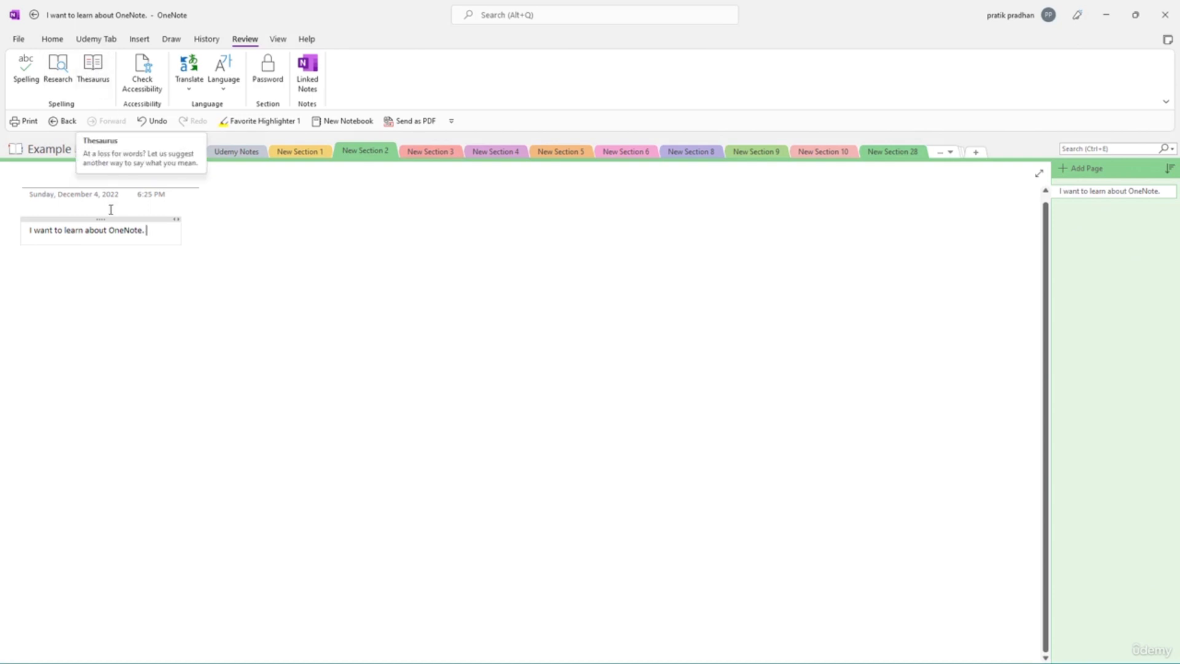
left_click_drag(83, 231, 65, 230)
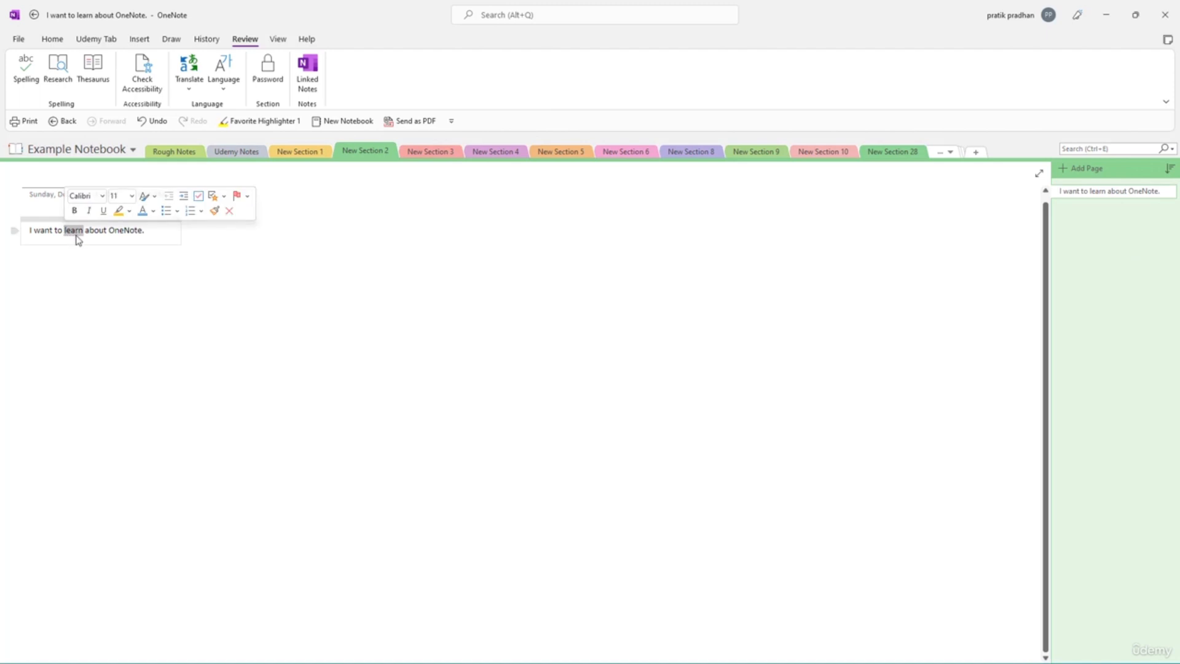
left_click(94, 69)
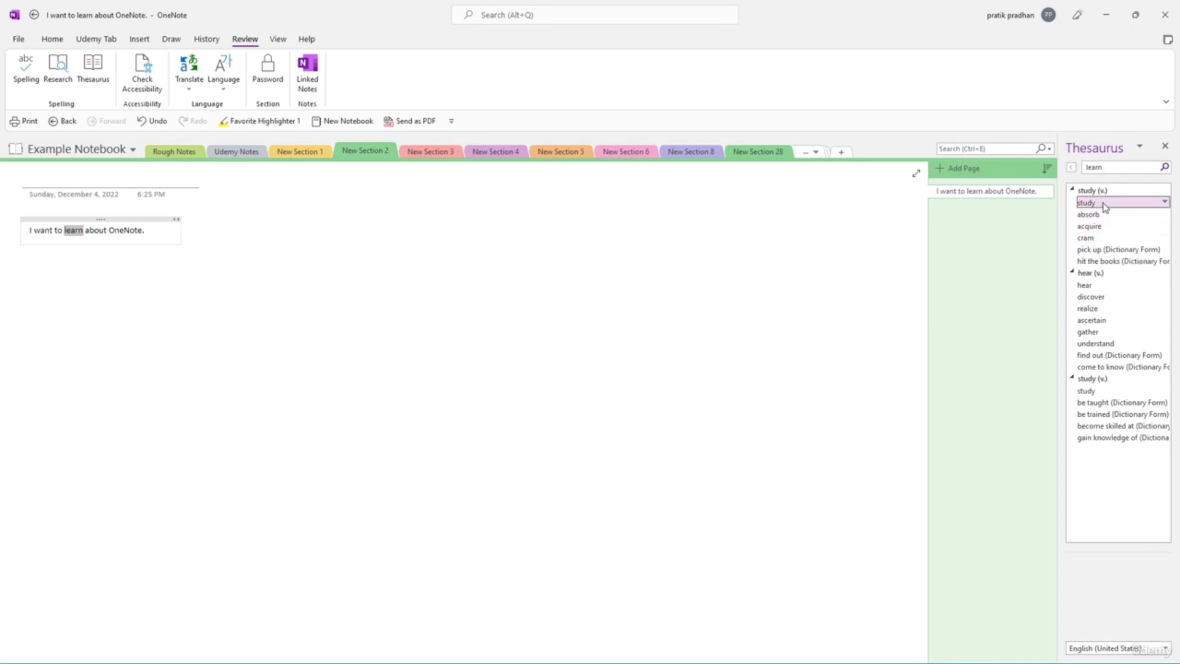
left_click(1165, 203)
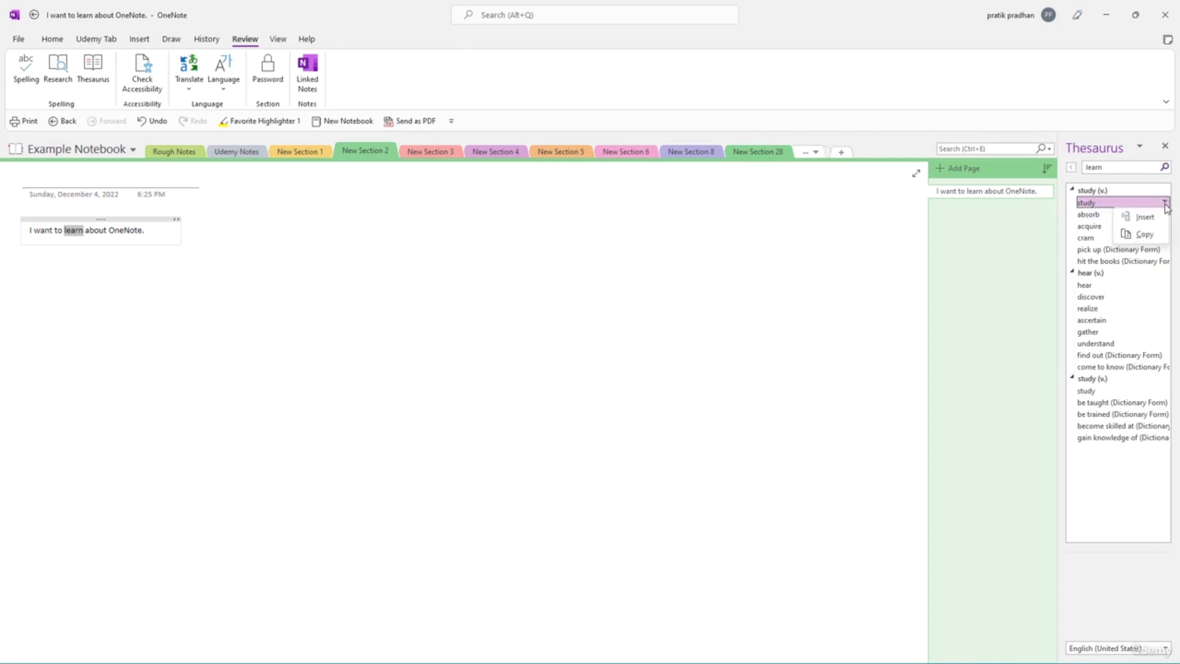
left_click(1156, 223)
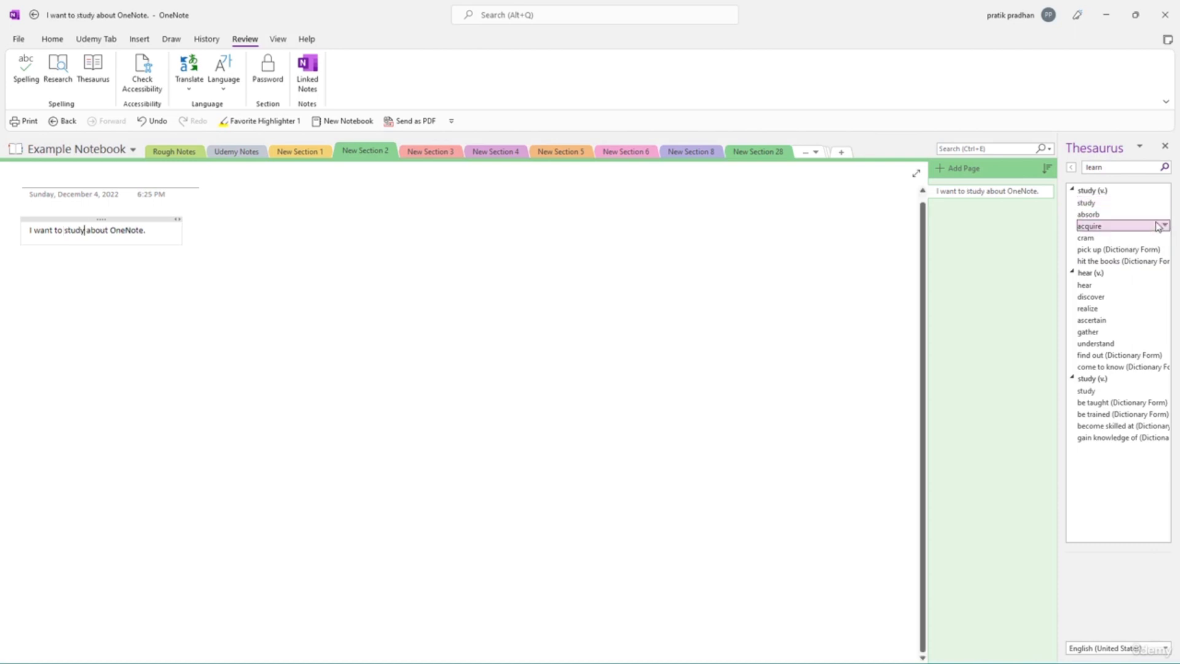
- Copy the synonym "study" from the Thesaurus and paste it a few lines below the sentence
left_click(101, 305)
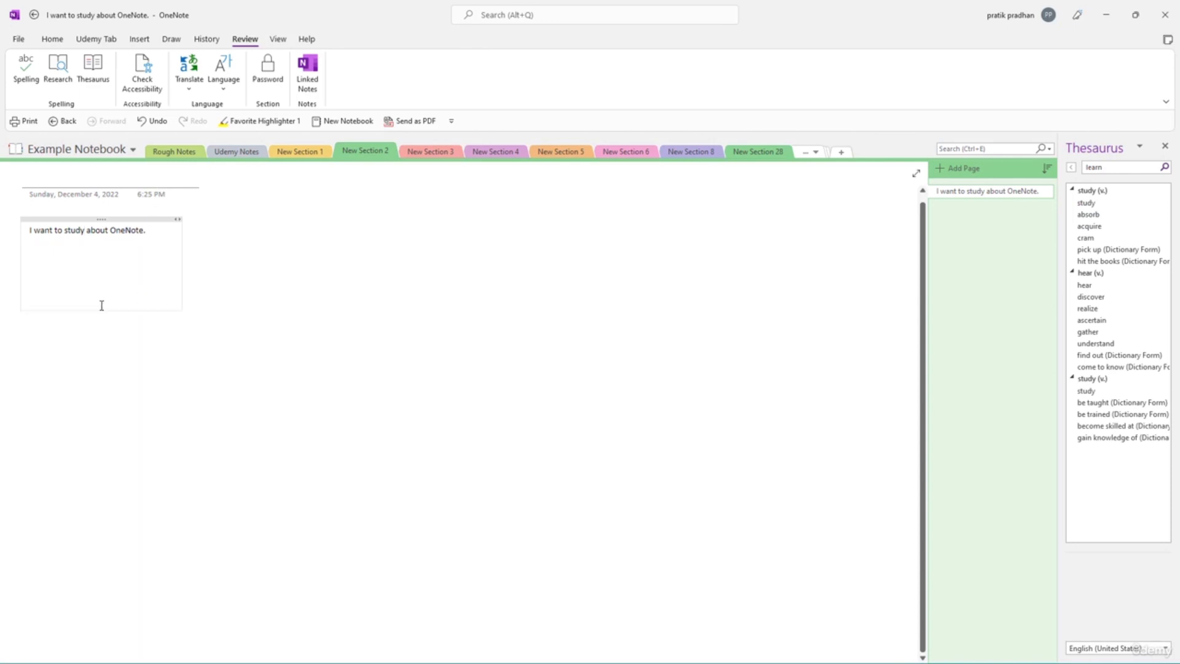
left_click(1164, 205)
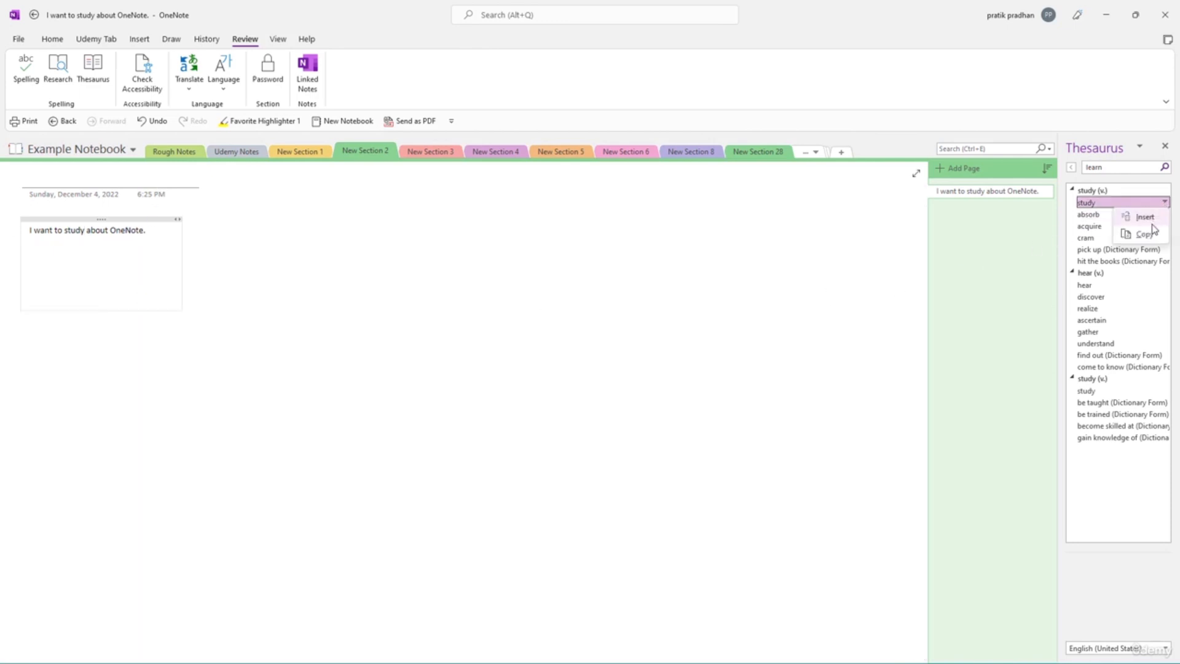
left_click(1144, 233)
right_click(55, 295)
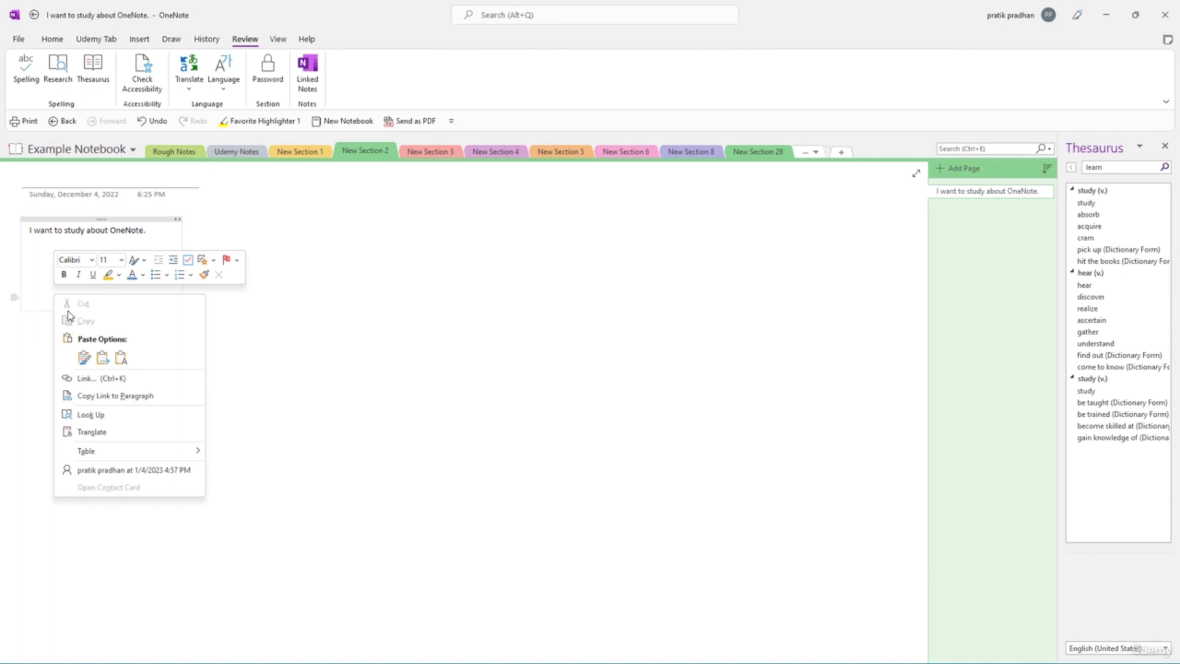
left_click(103, 356)
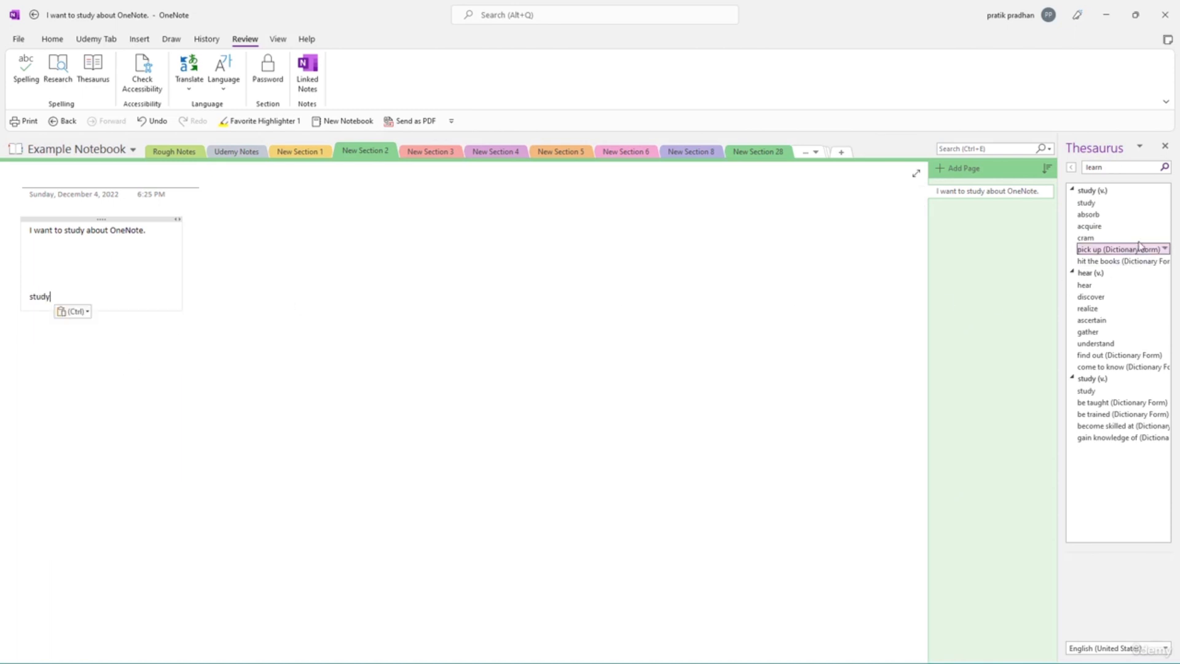
- Look up "study" in the Thesaurus and examine its list of synonyms
left_click(1106, 205)
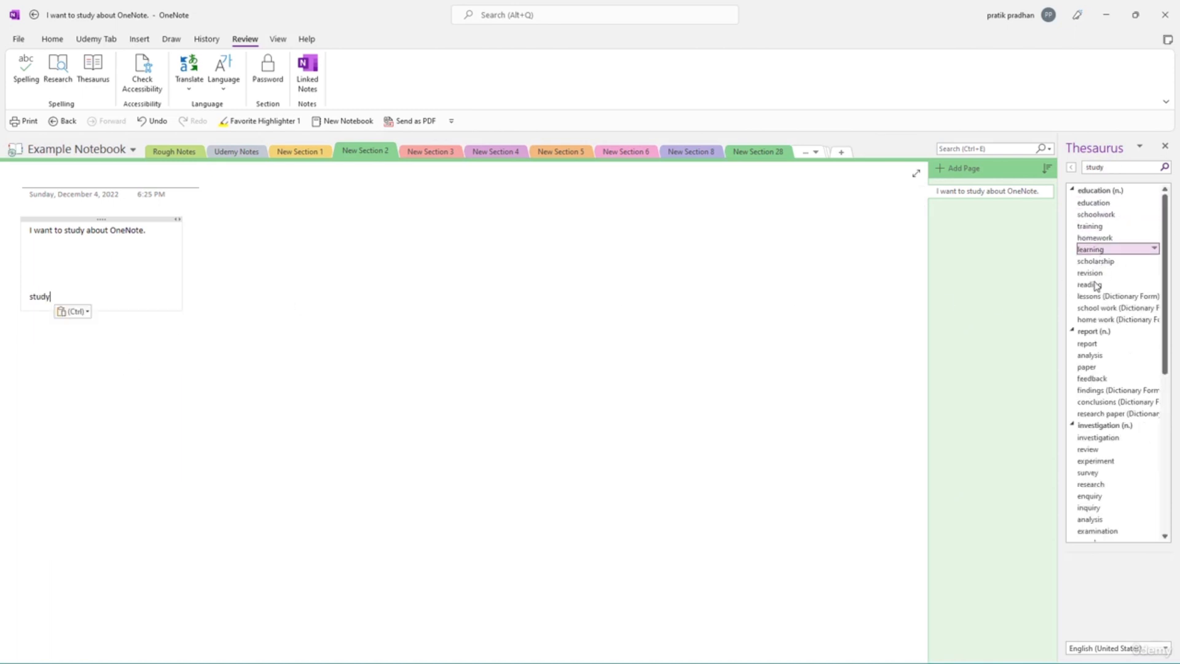
scroll(1114, 296, "down", 6)
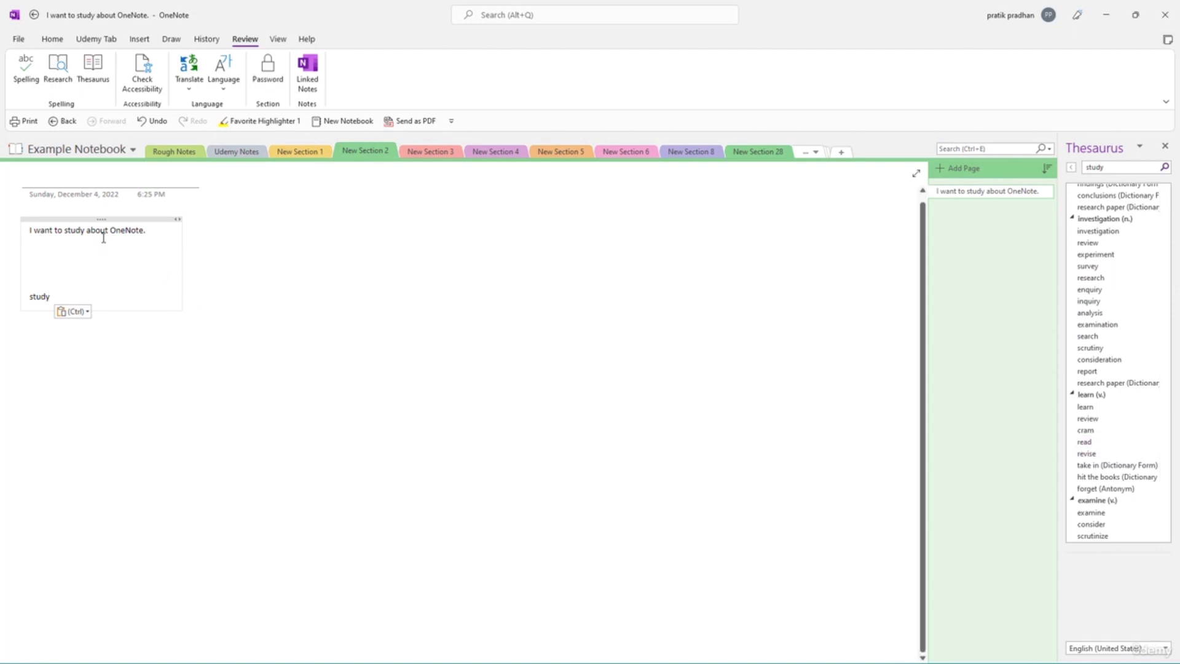
- Select the word "study" in the New Section 2 sentence and open the options of the Thesaurus synonym "cram"
left_click_drag(84, 231, 67, 229)
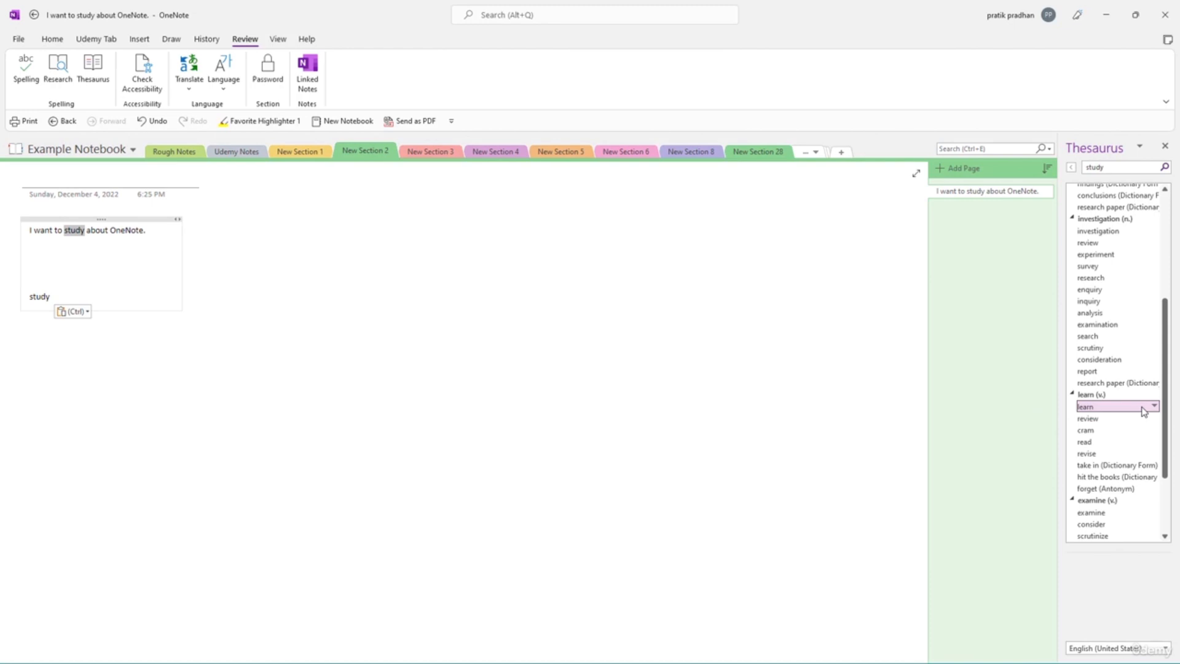
left_click(1155, 429)
left_click(1137, 472)
left_click(1131, 442)
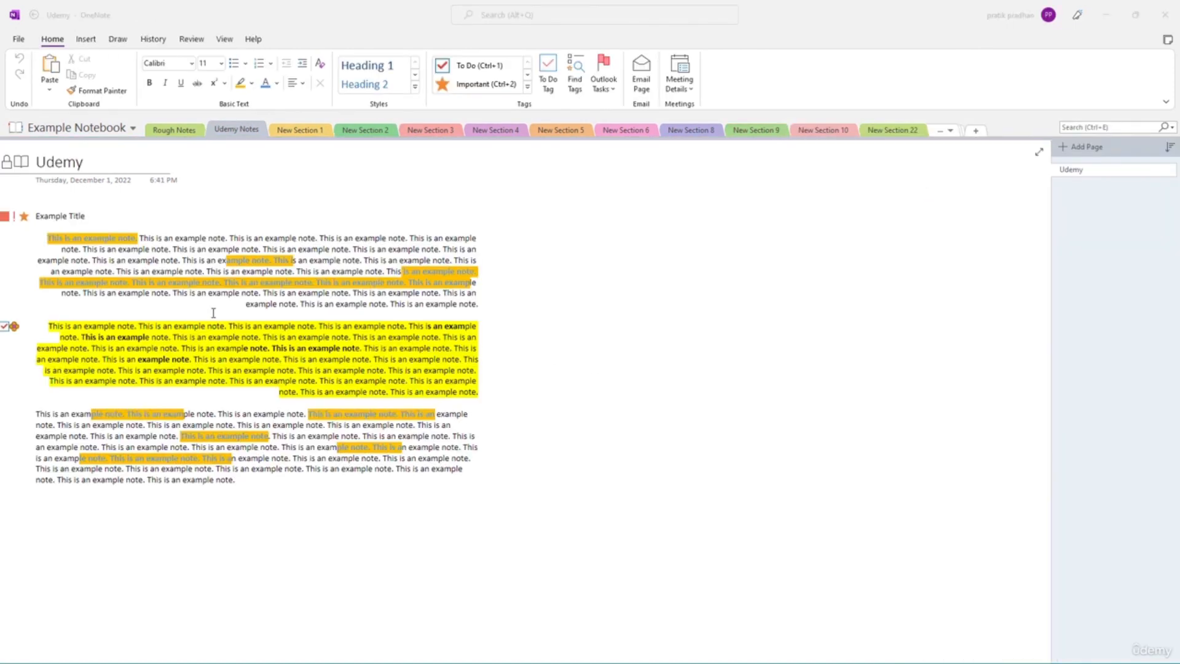
- Export the current page as a Word Document (*.docx) named Udemy.docx to the Desktop
left_click(214, 313)
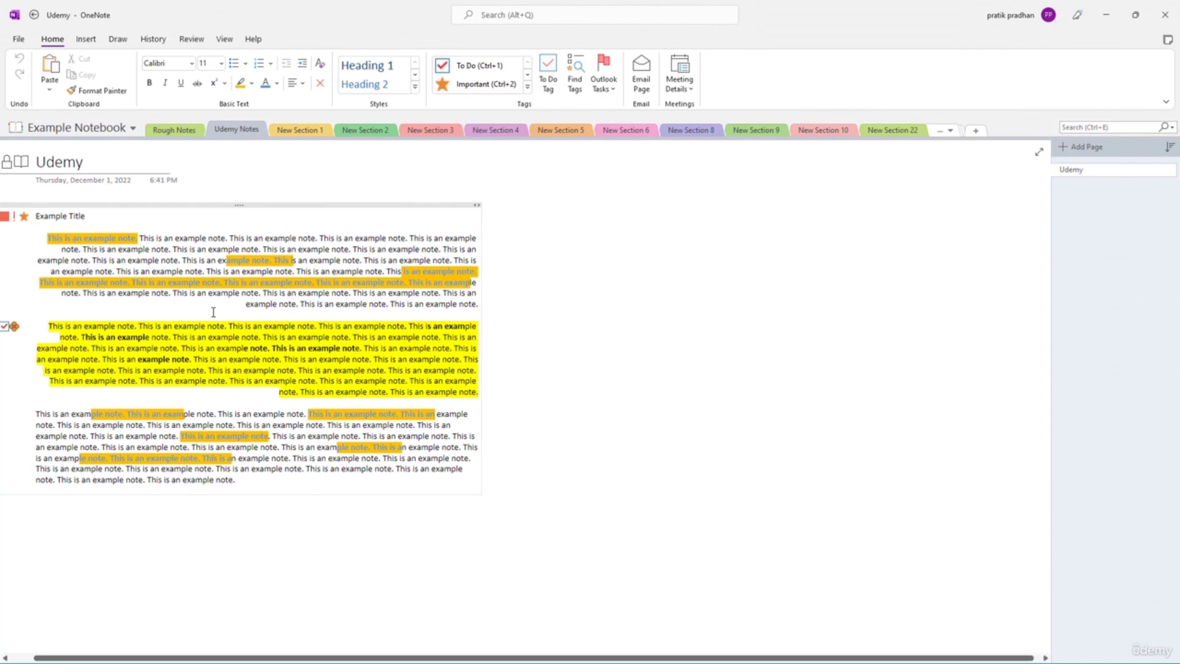
left_click(23, 39)
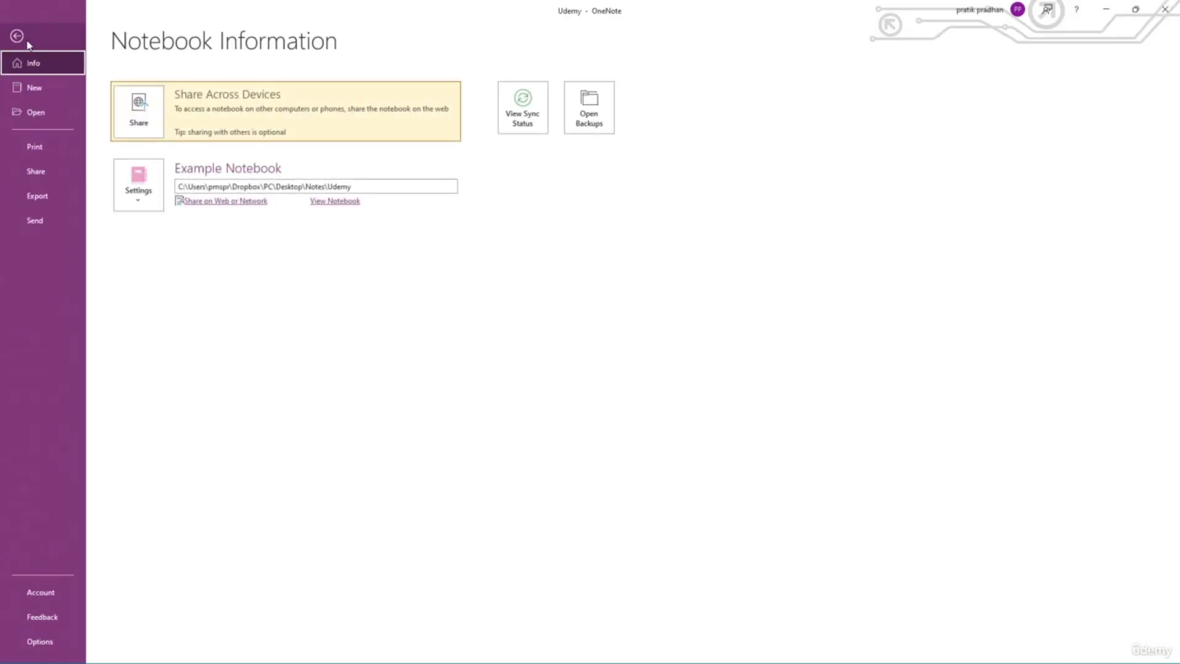
left_click(45, 201)
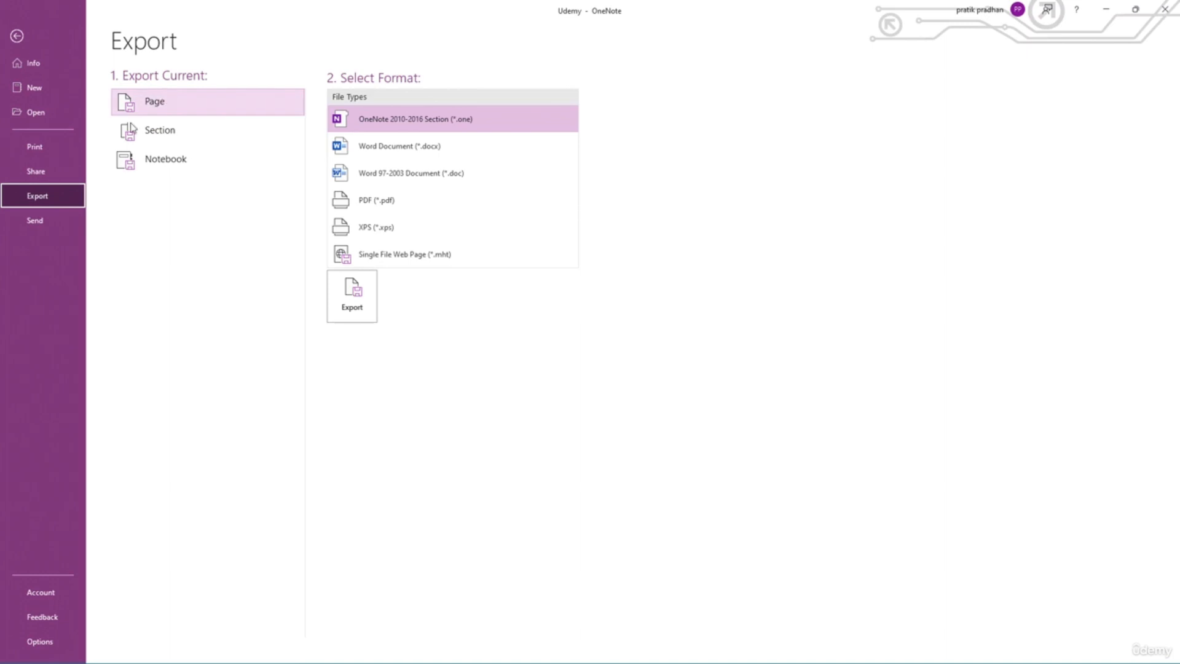
left_click(156, 130)
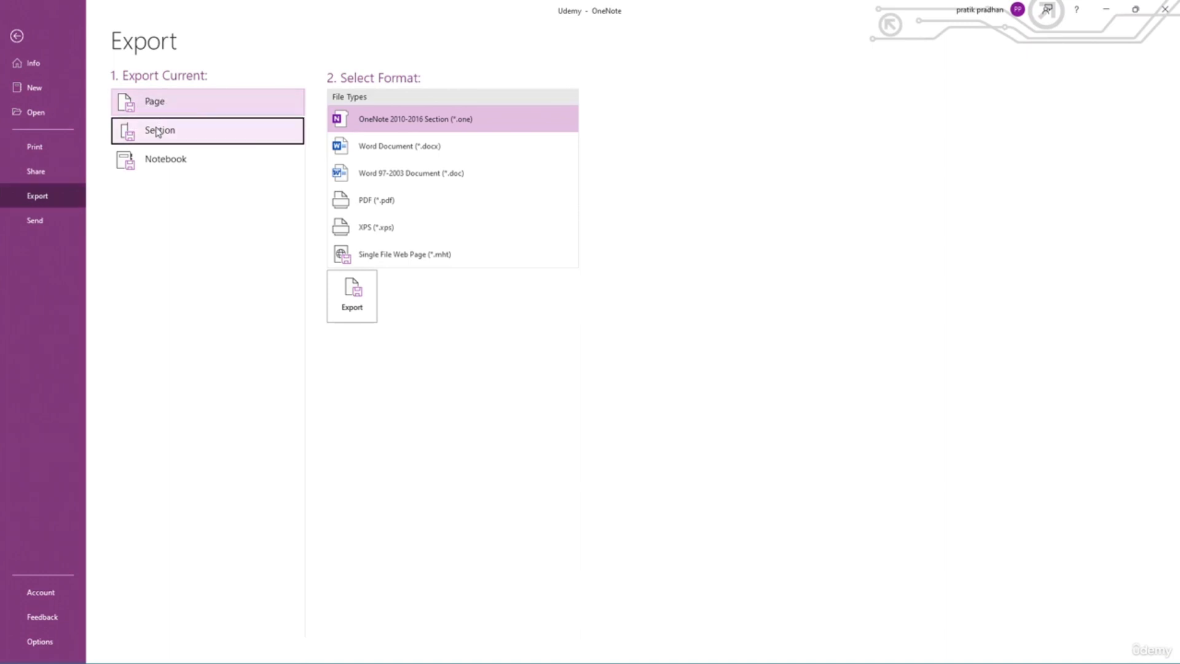
left_click(166, 170)
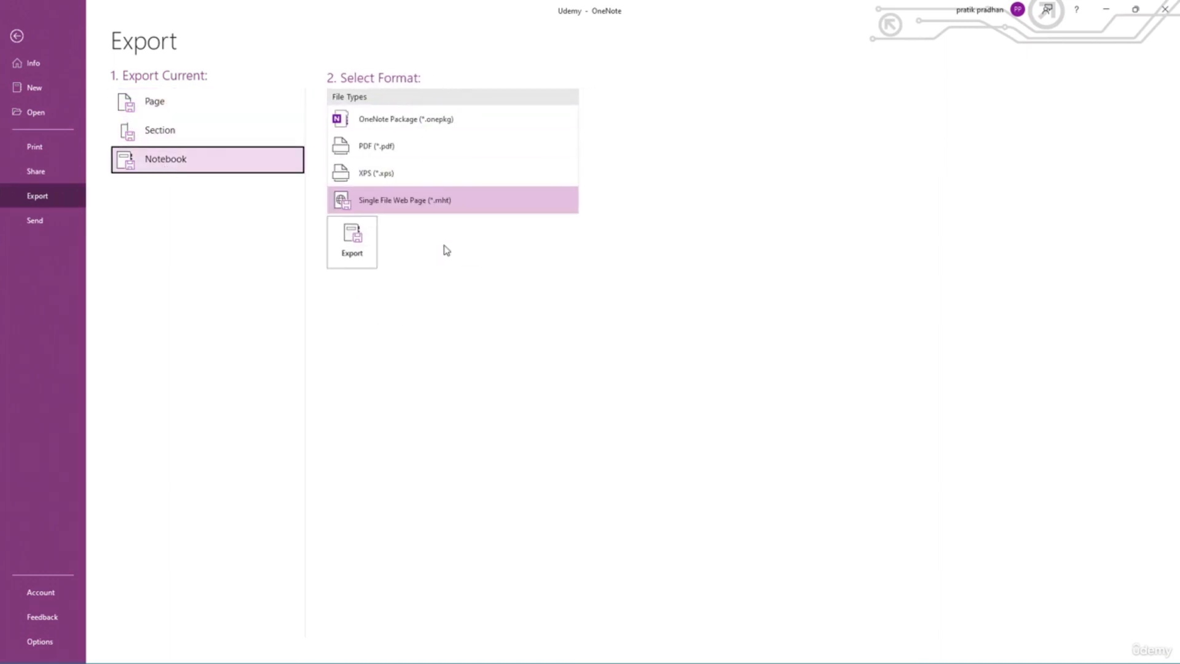
left_click(175, 103)
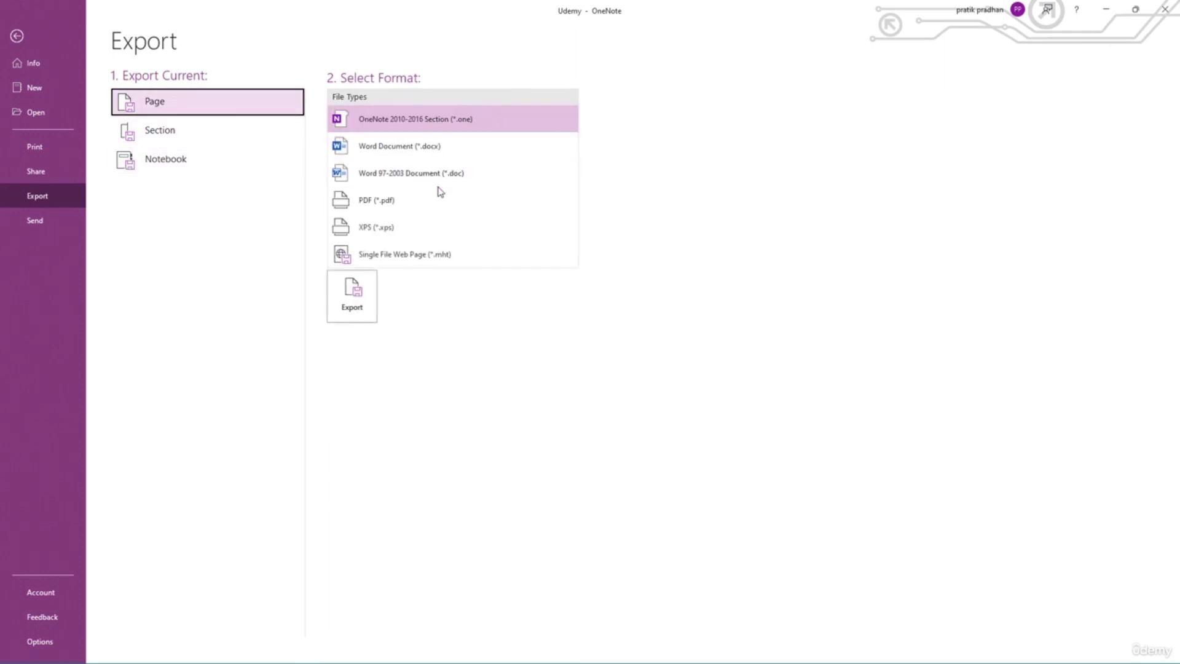
left_click(437, 149)
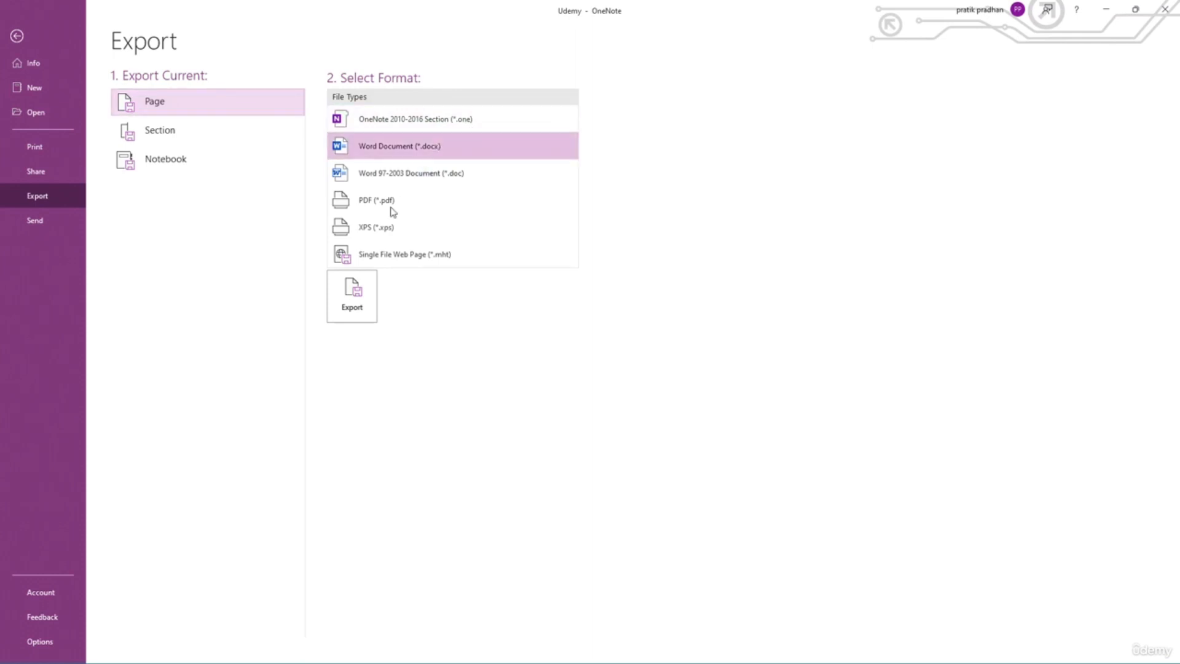
left_click(361, 301)
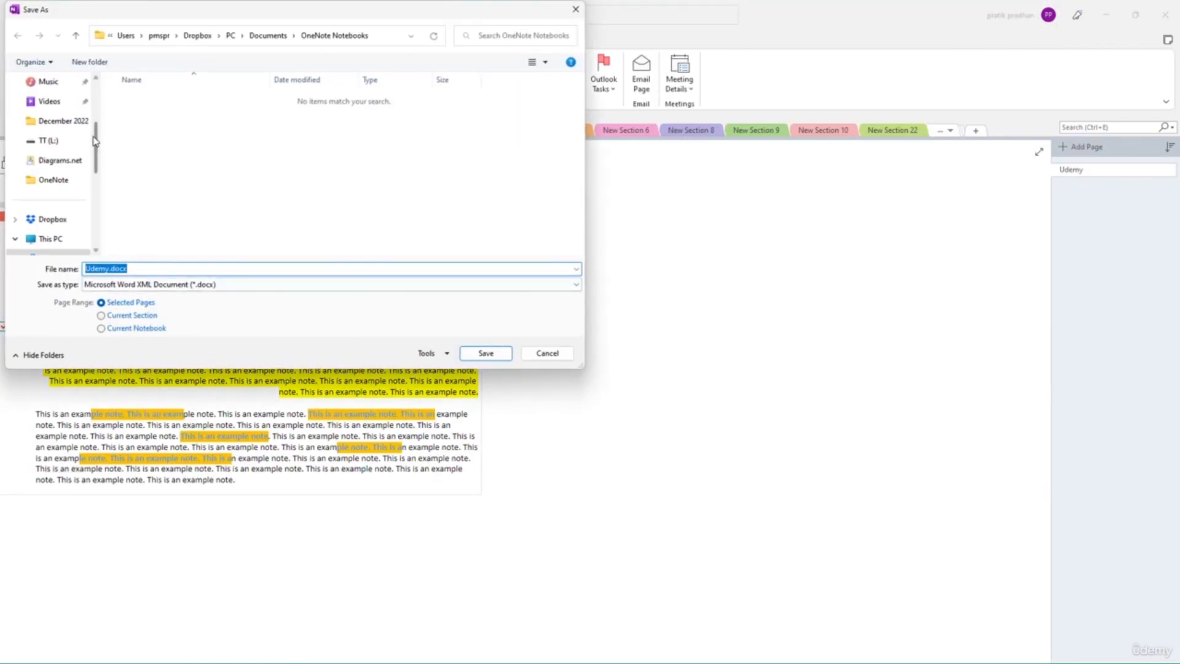
scroll(65, 123, "up", 3)
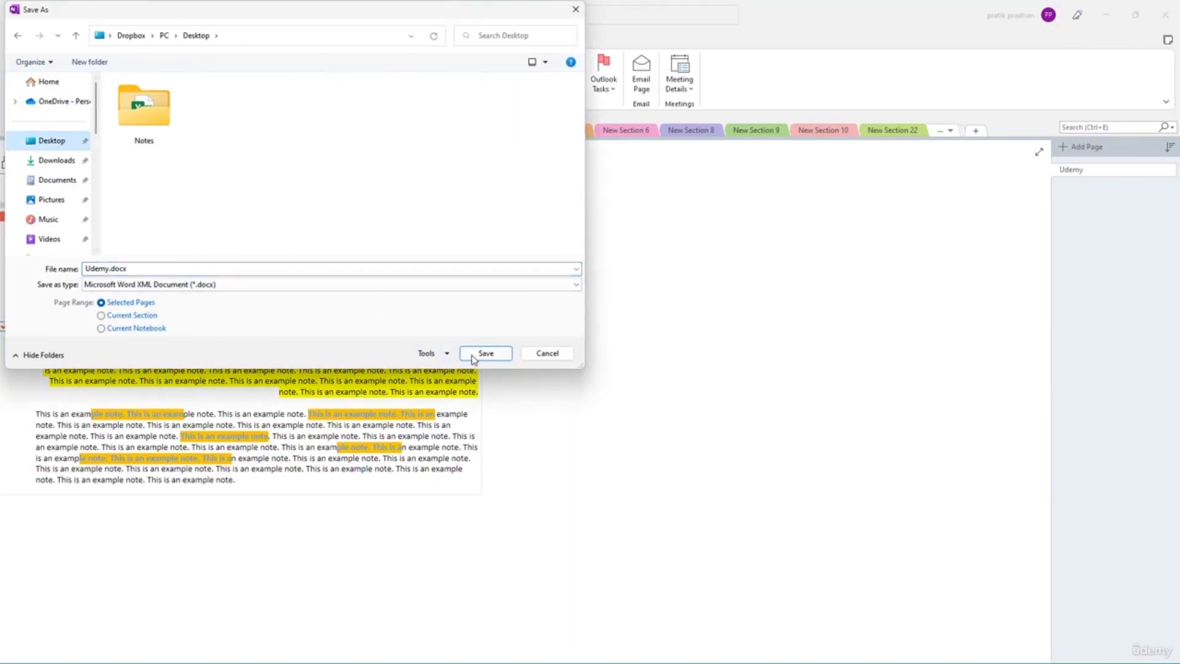
left_click(486, 353)
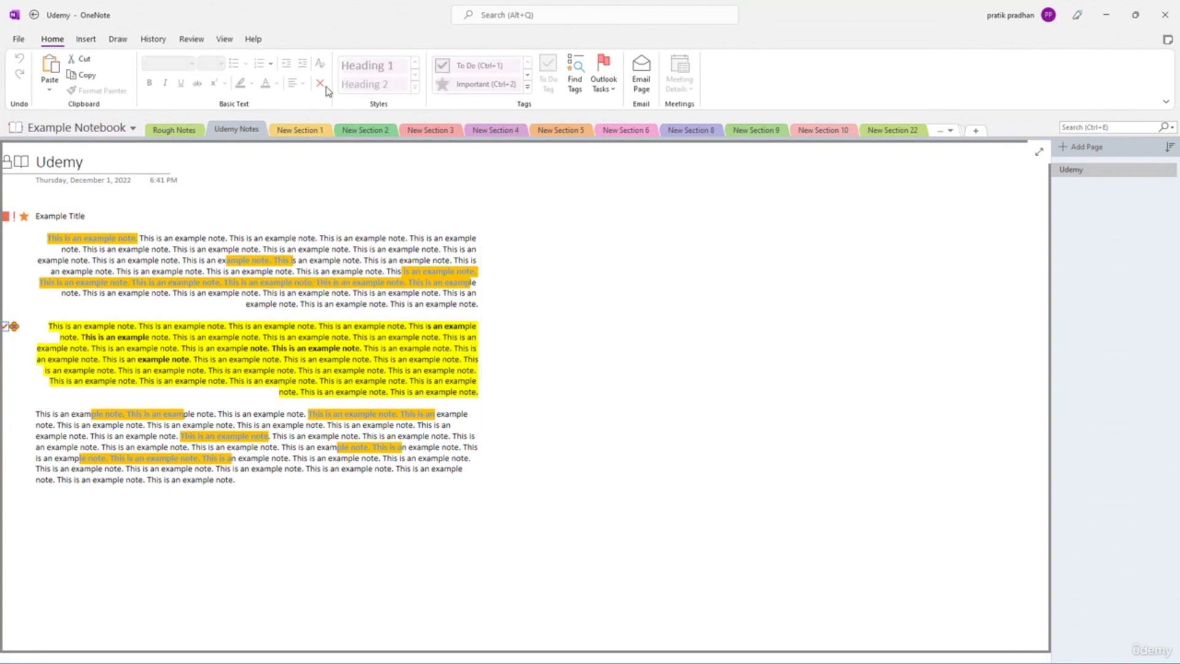
- Export the current page to the Desktop in PDF format as Udemy.pdf
left_click(251, 265)
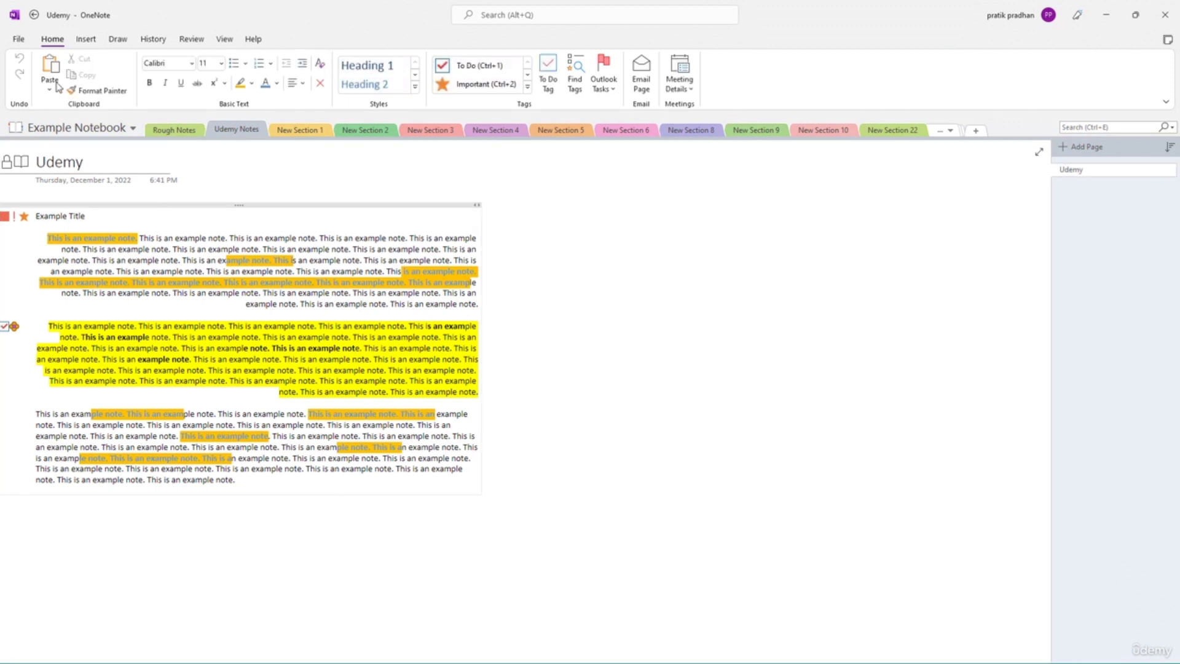
left_click(18, 39)
left_click(54, 194)
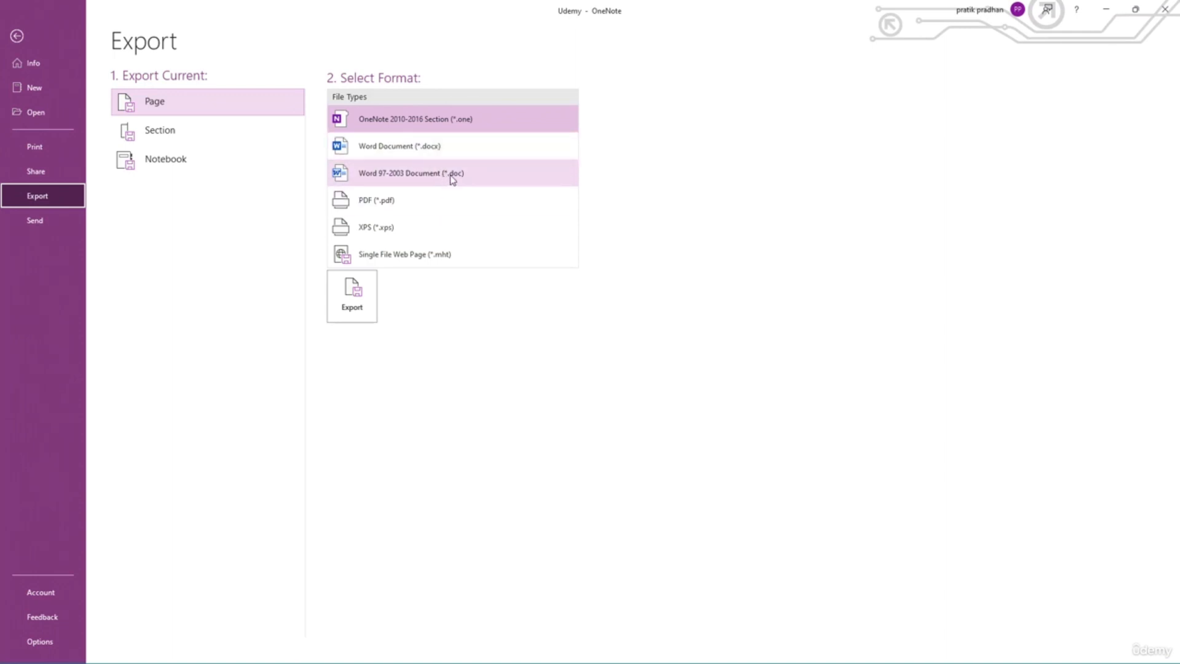
left_click(390, 200)
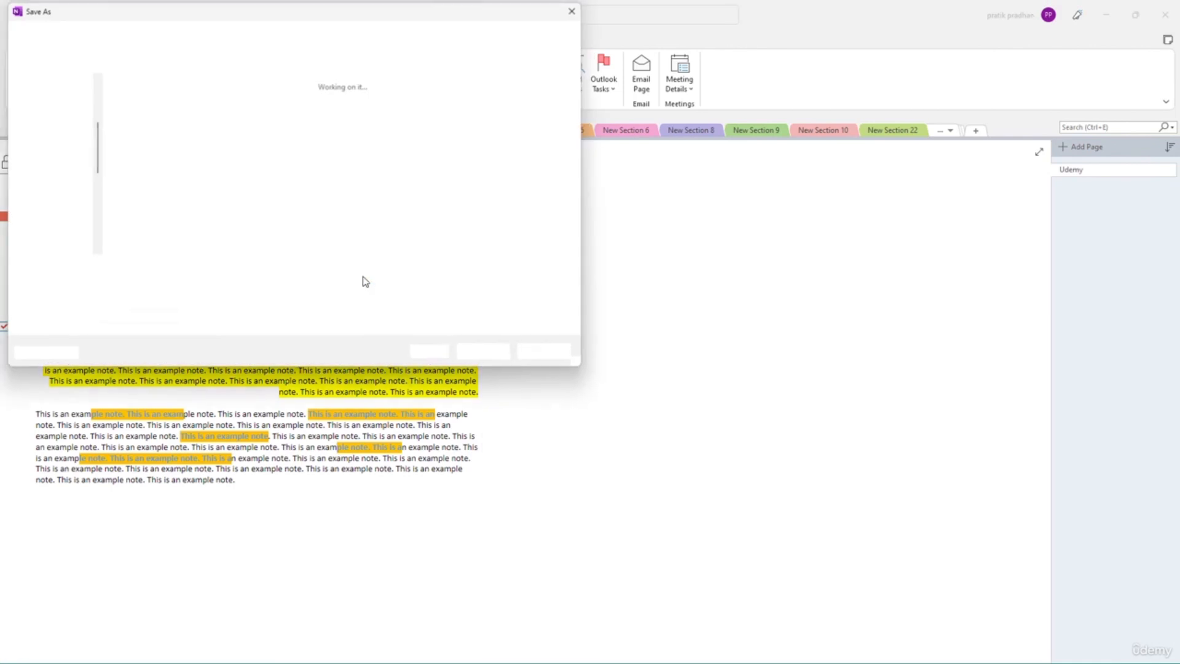
left_click(486, 352)
- Export the whole notebook to the Desktop as a PDF named Example Notebook.pdf
left_click(19, 42)
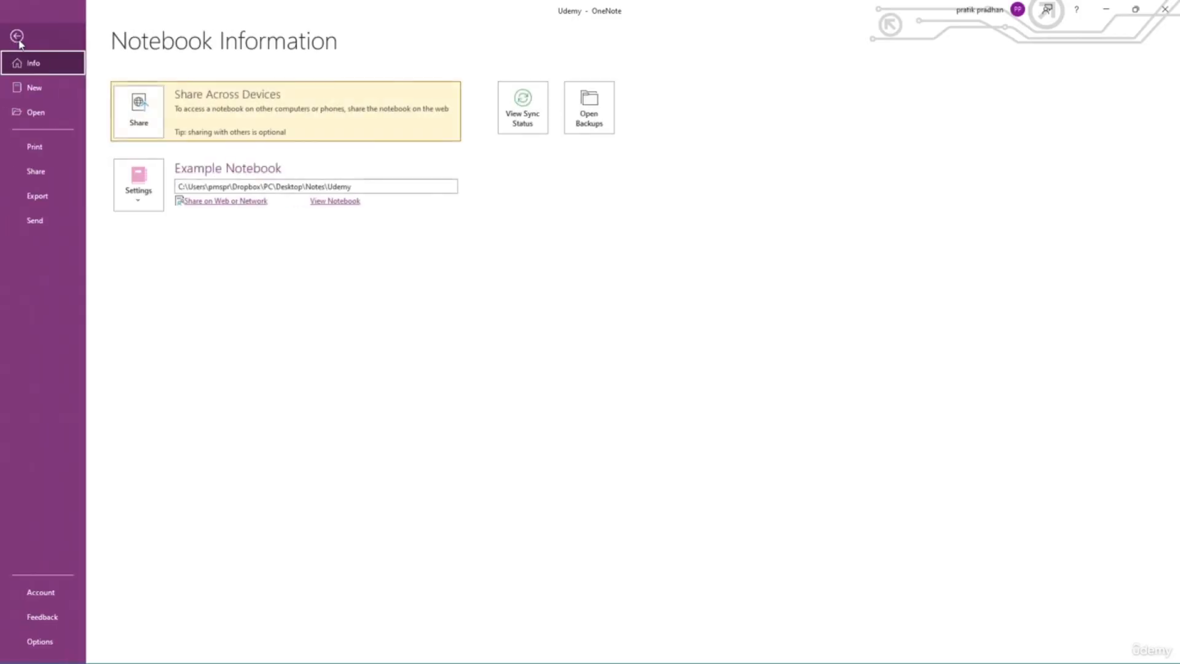
left_click(68, 195)
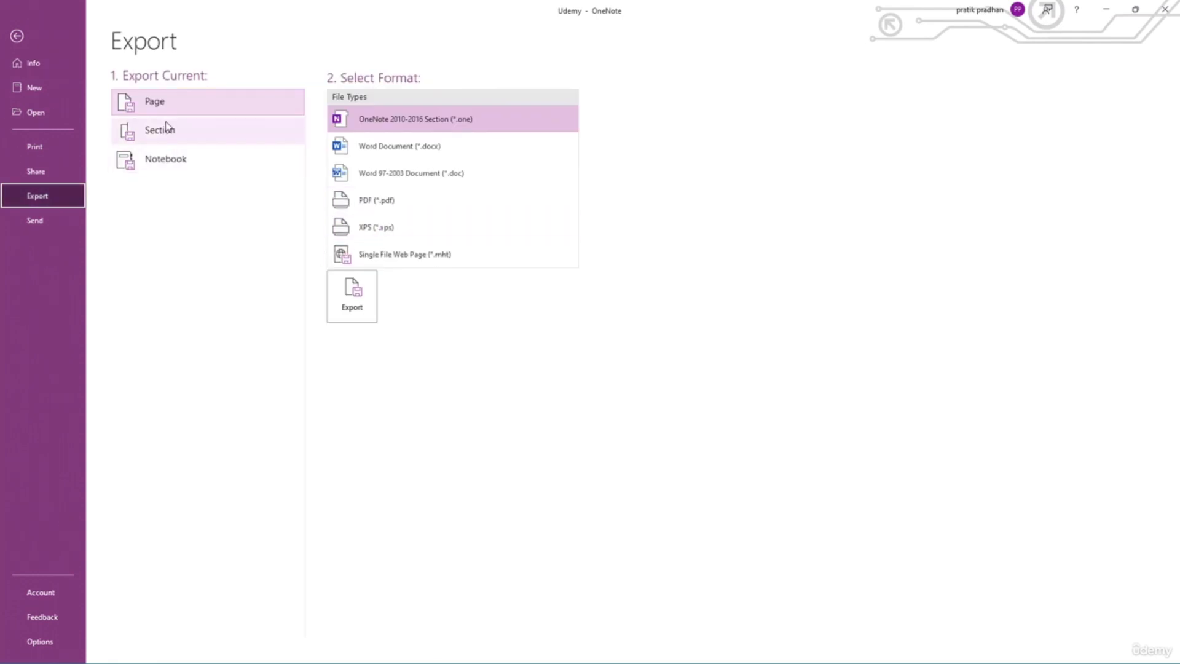
left_click(126, 132)
left_click(194, 154)
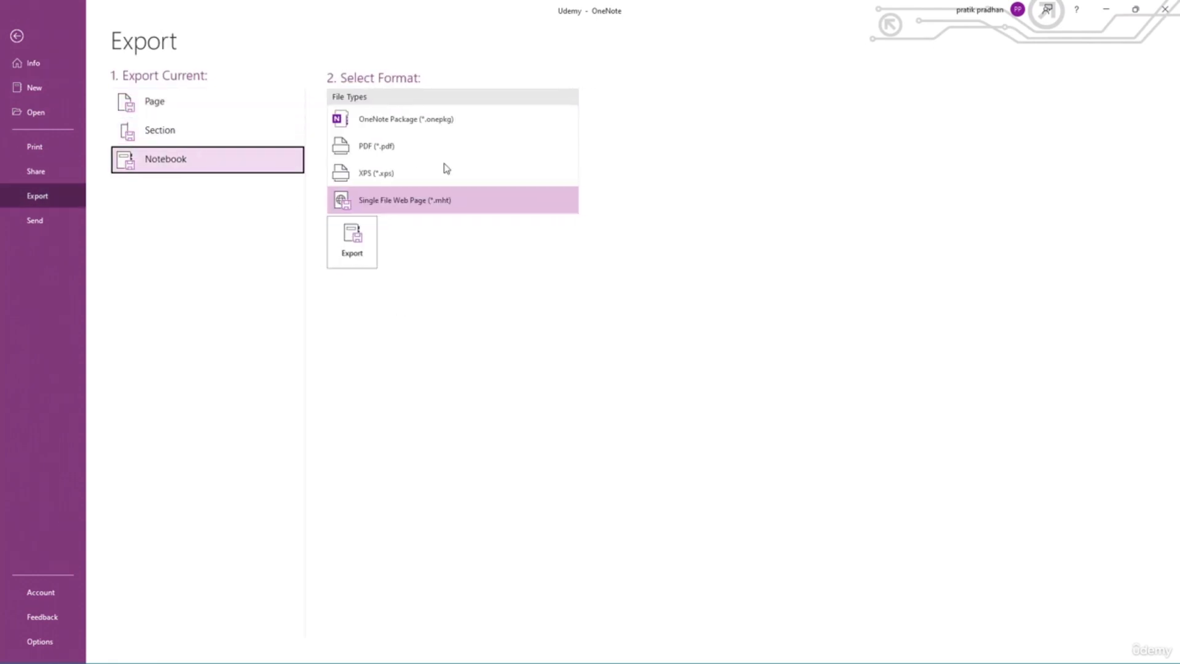
left_click(477, 160)
left_click(367, 236)
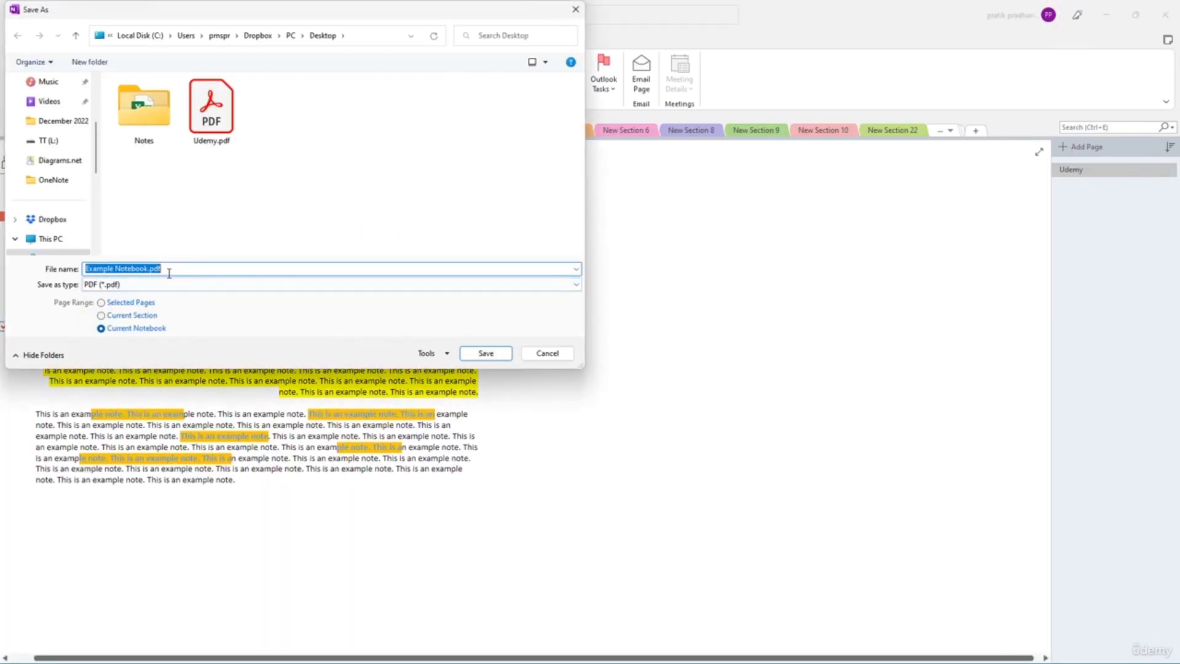
left_click(486, 354)
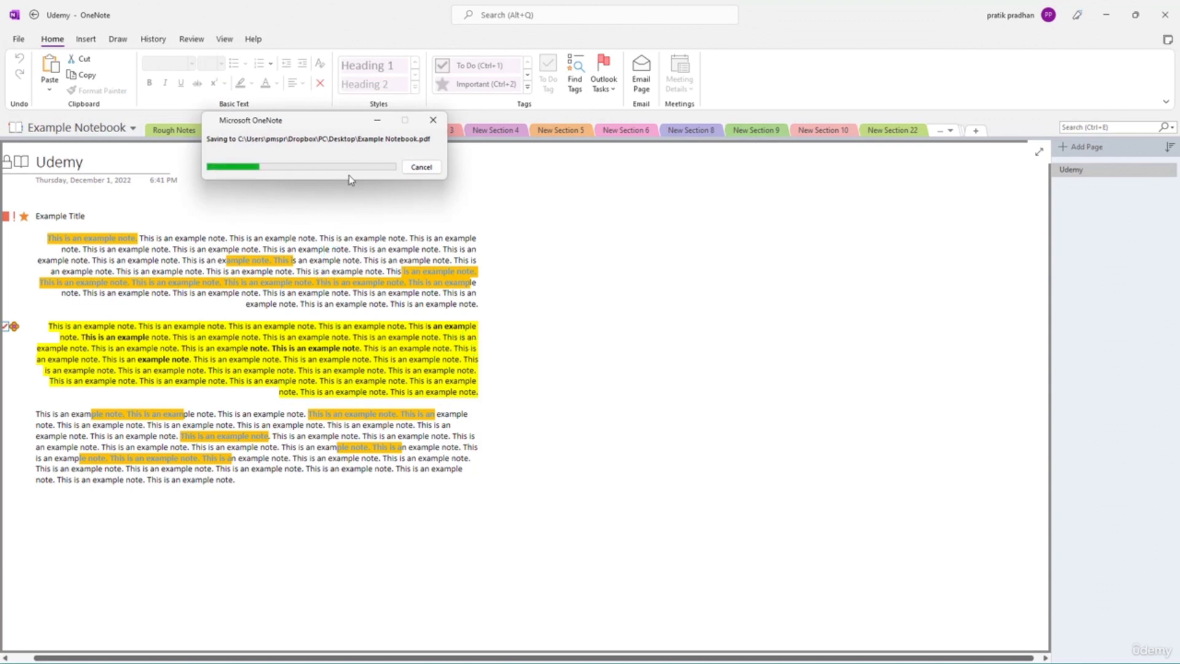
left_click_drag(298, 119, 306, 177)
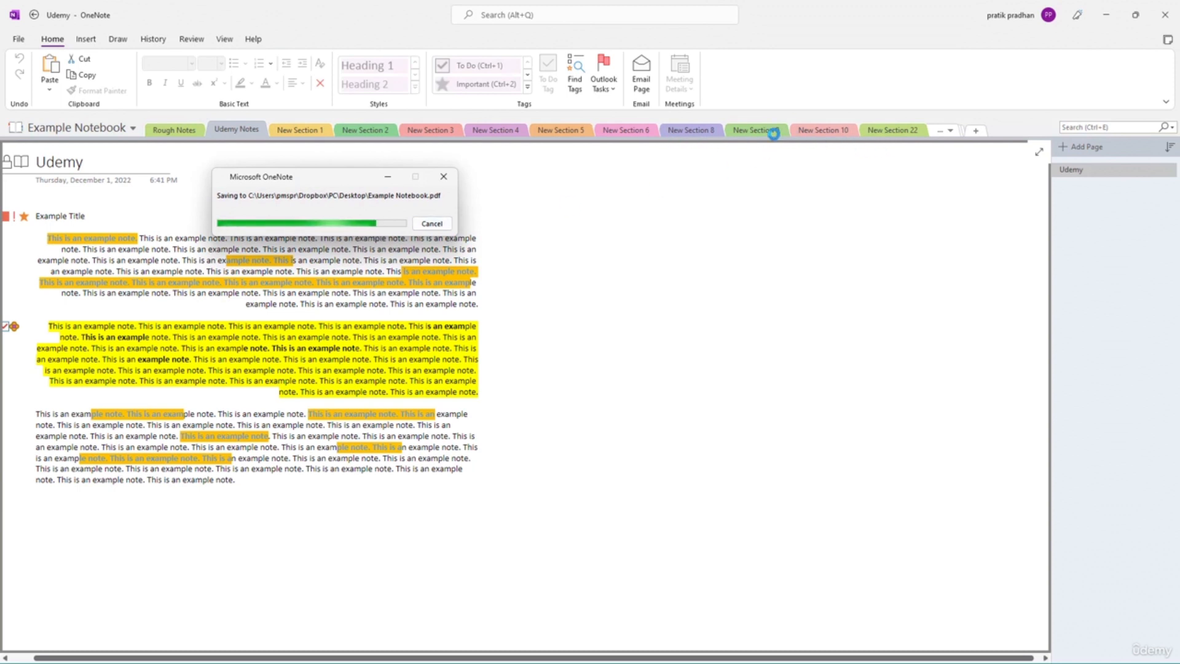
- Open the exported Udemy.docx from the desktop in Word, look through its content and close it
left_click(1104, 16)
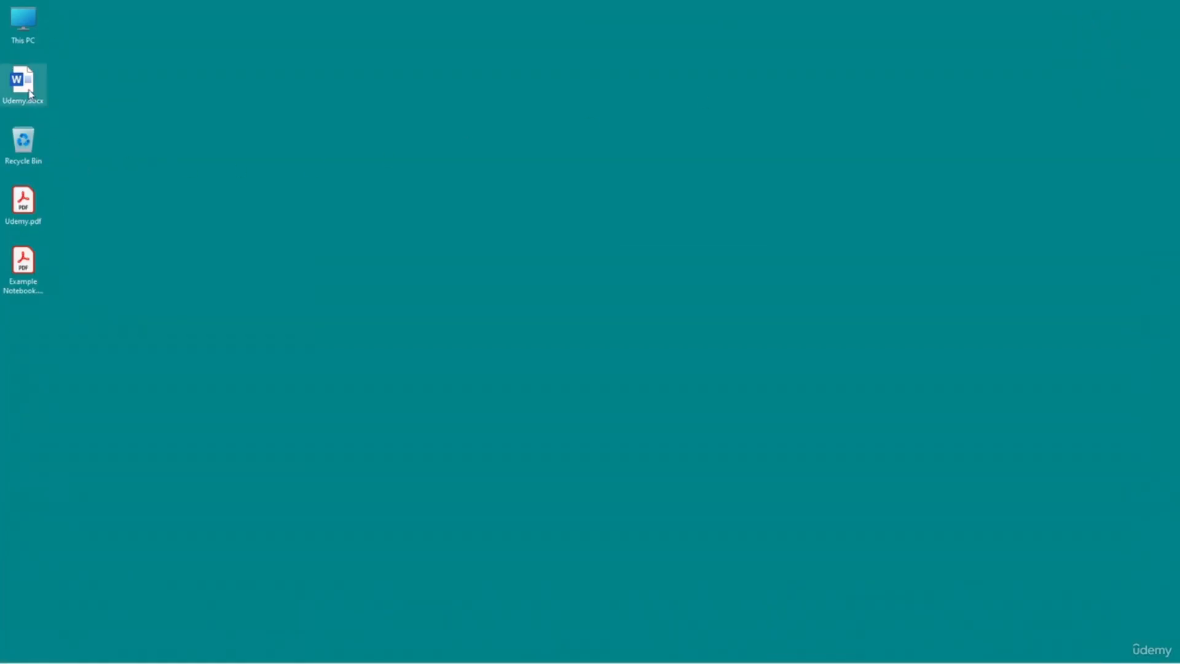
double_click(29, 92)
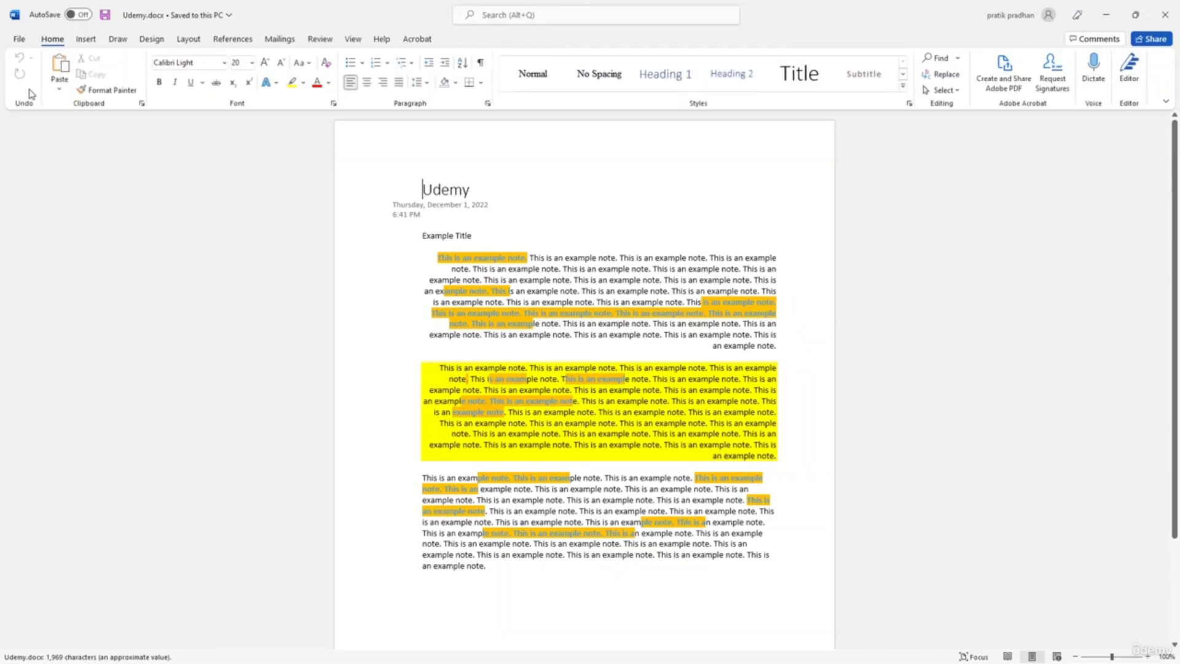
scroll(622, 312, "down", 3)
scroll(622, 313, "up", 3)
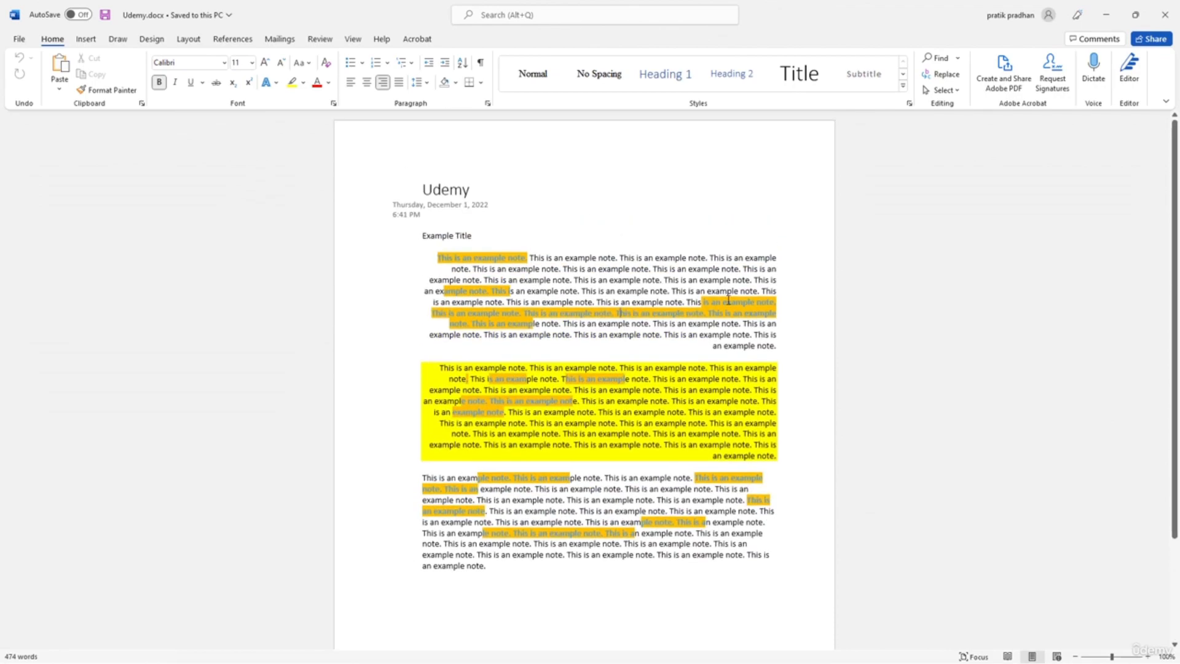
left_click(1161, 17)
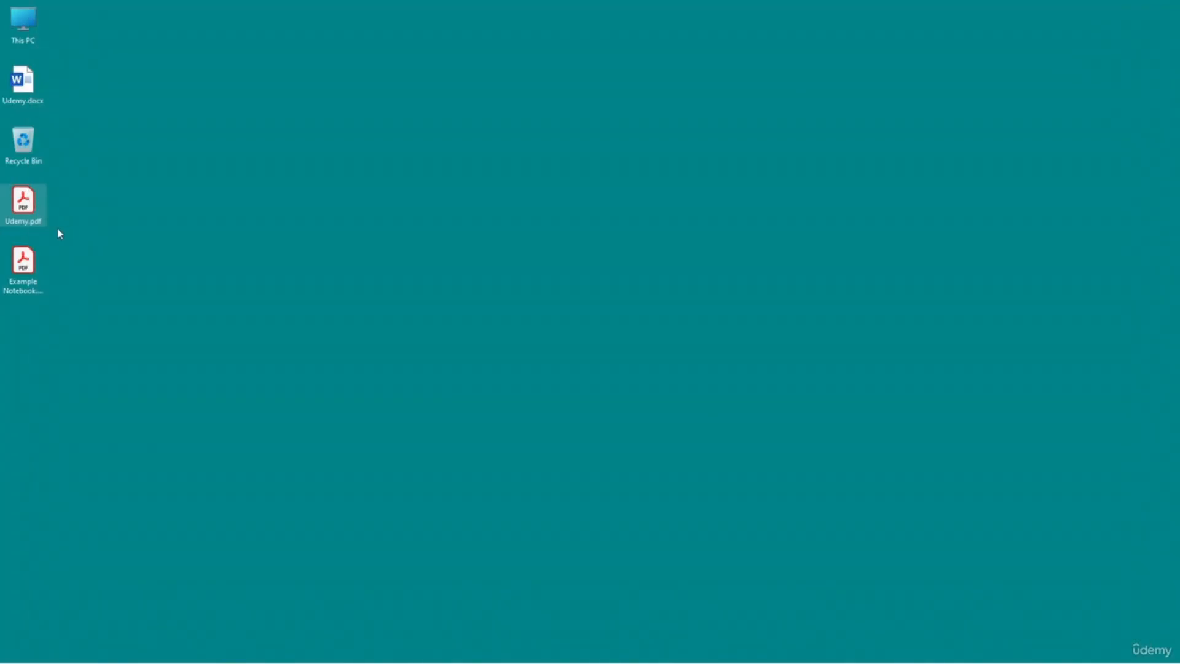
- Open the exported Udemy.pdf and Example Notebook.pdf from the desktop in turn and look through their pages
double_click(43, 207)
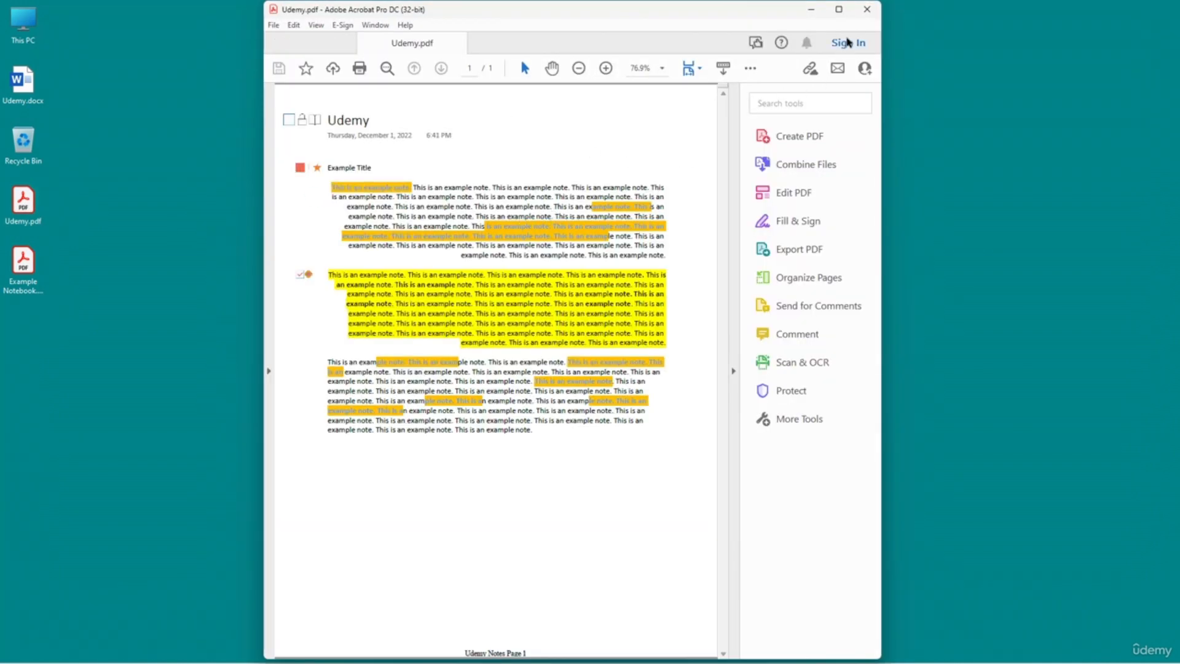
key("alt+F4")
double_click(26, 271)
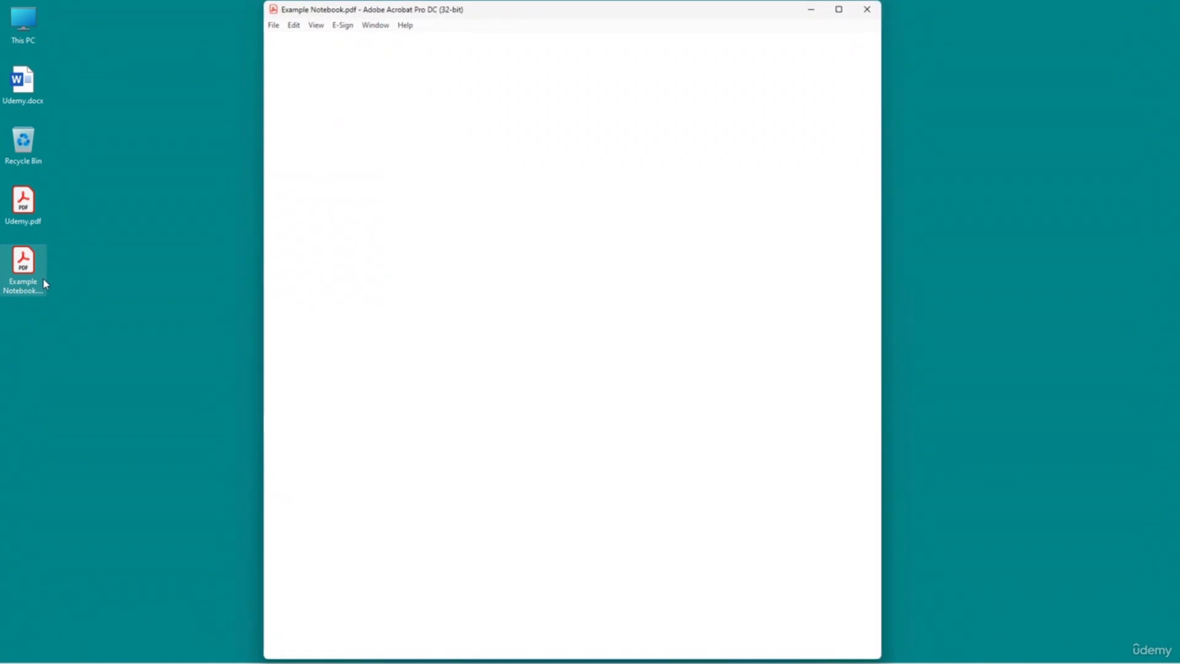
mouse_move(724, 105)
left_mouse_down()
mouse_move(724, 555)
mouse_move(706, 249)
mouse_move(720, 95)
left_mouse_up()
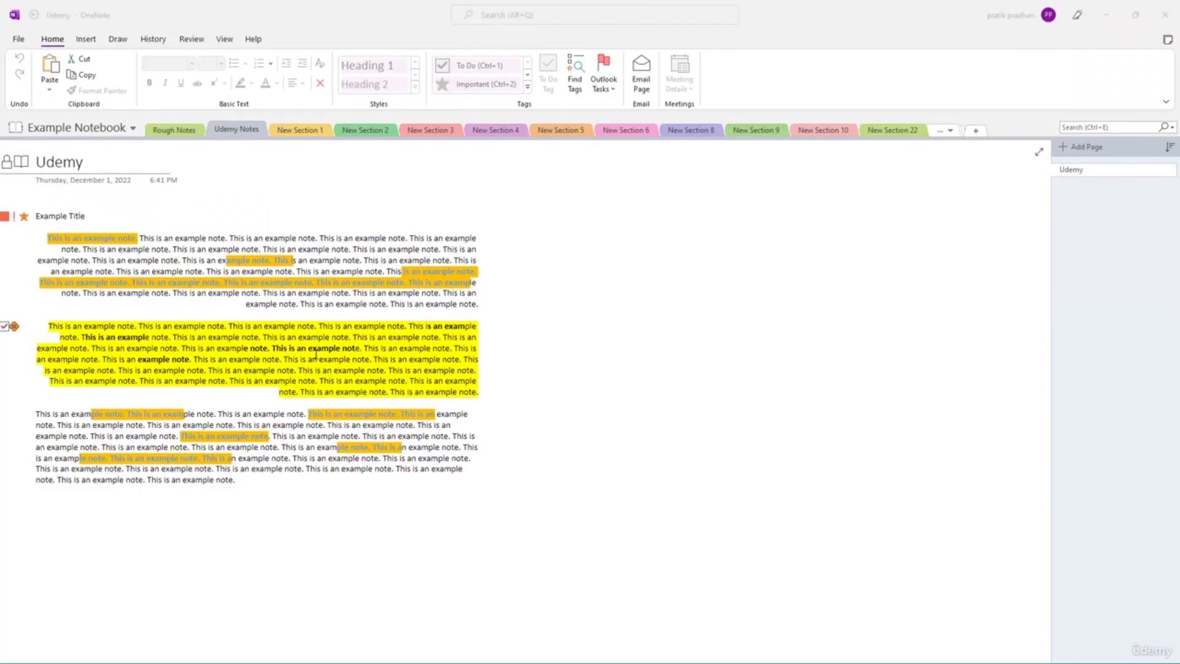
- Back in OneNote, move the Example Notebook to OneDrive - Personal under the name Udemy so it can be shared
left_click(312, 338)
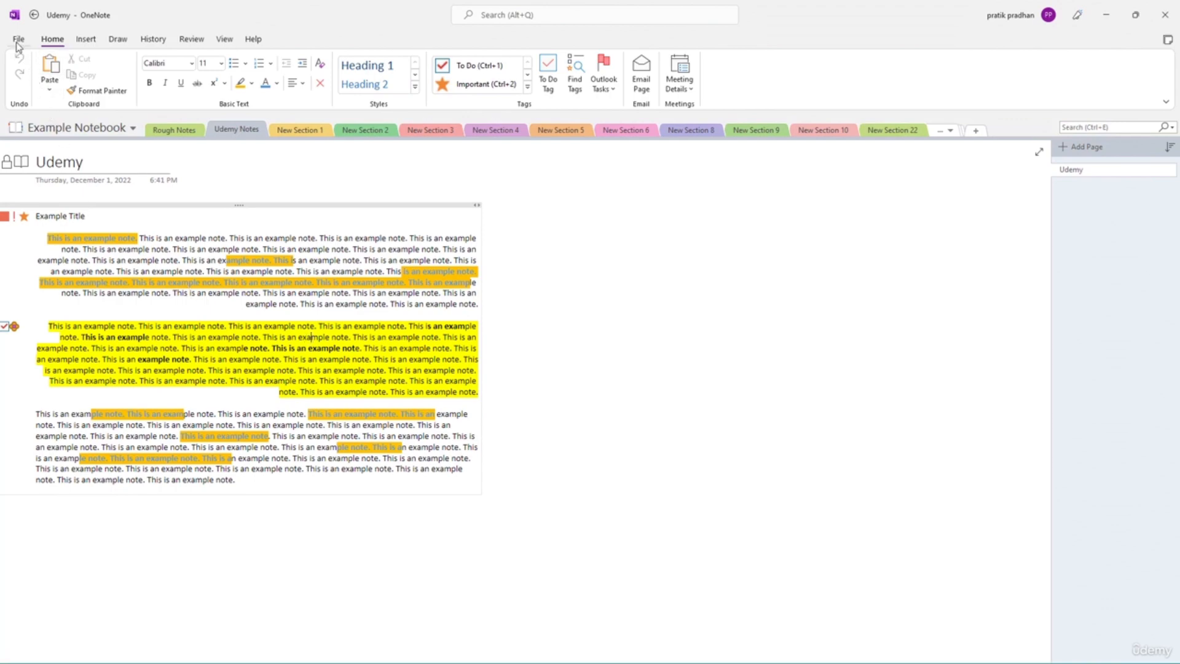
left_click(19, 40)
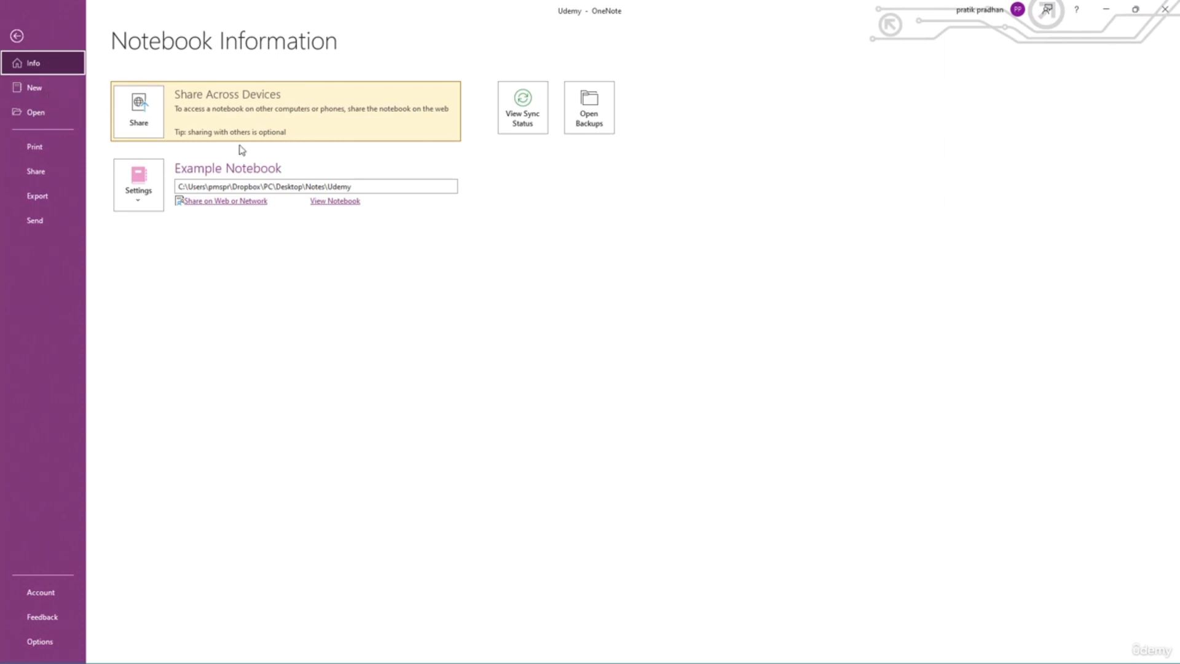
left_click(143, 125)
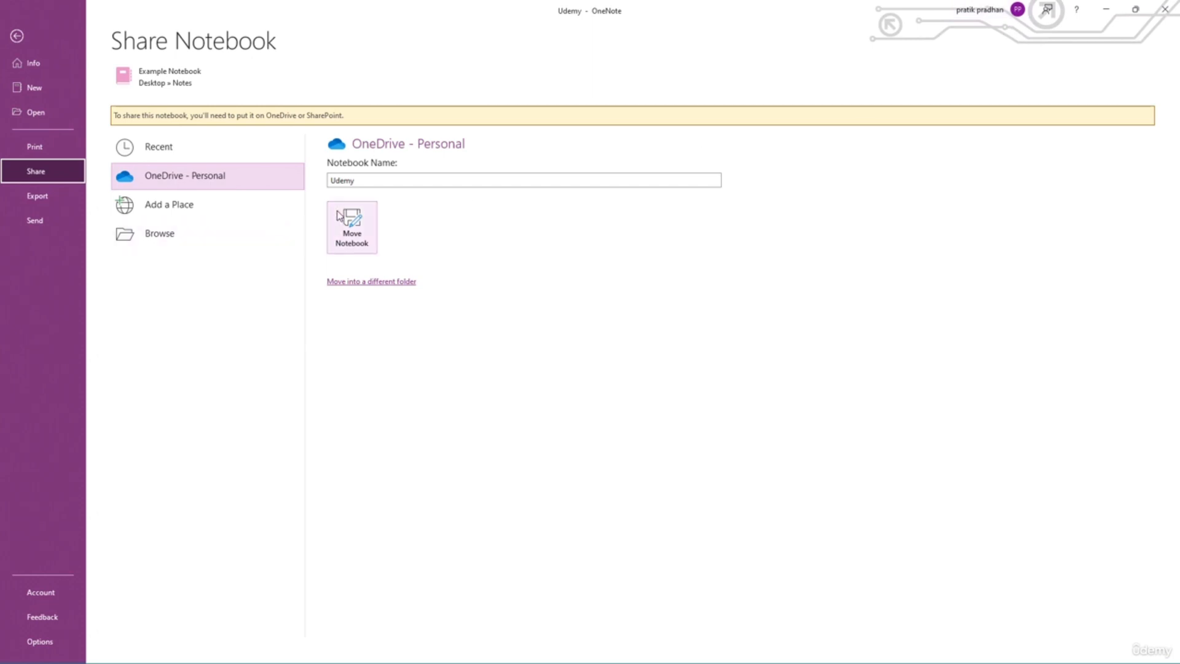
left_click(195, 181)
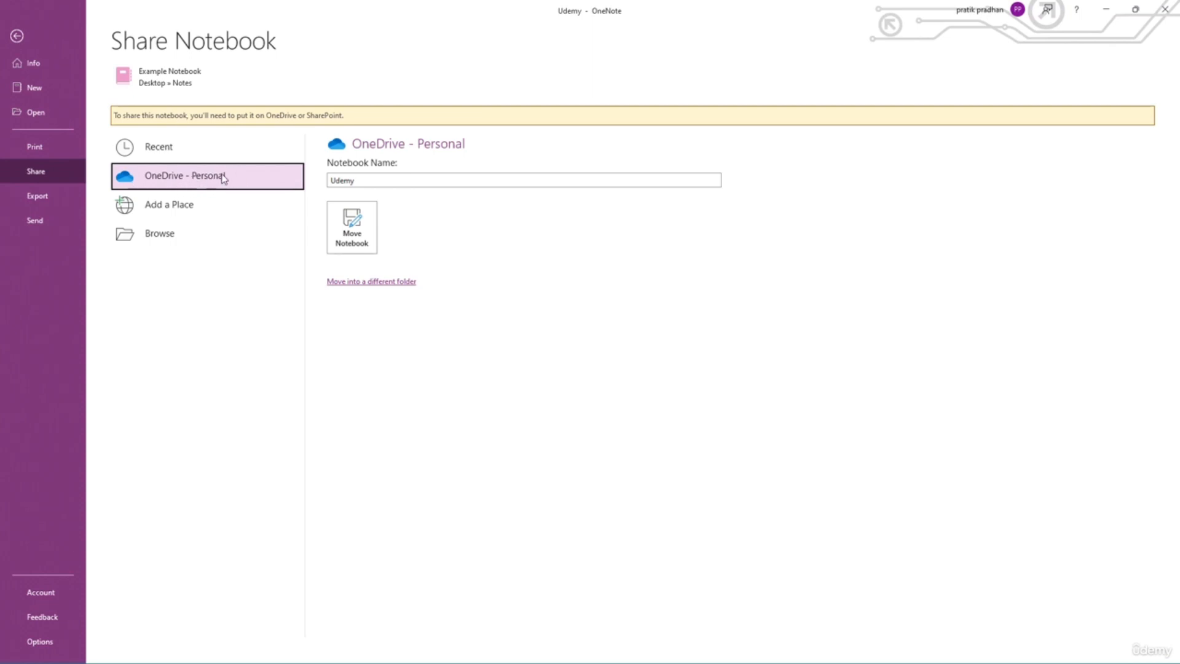
left_click(354, 237)
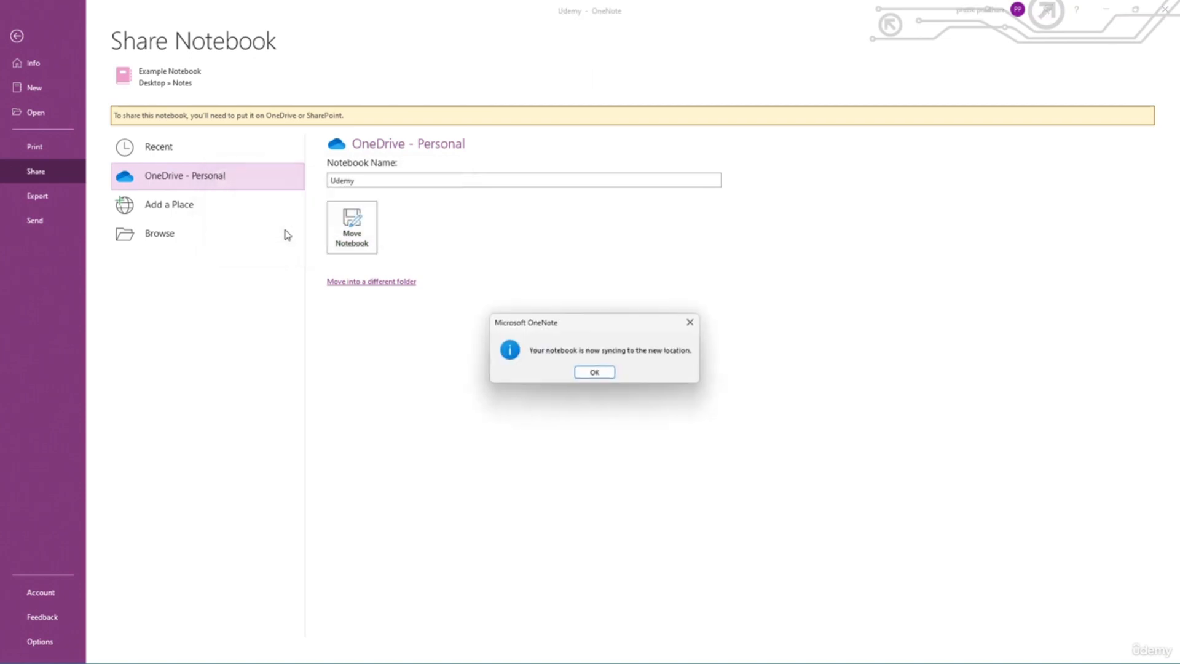
left_click(594, 372)
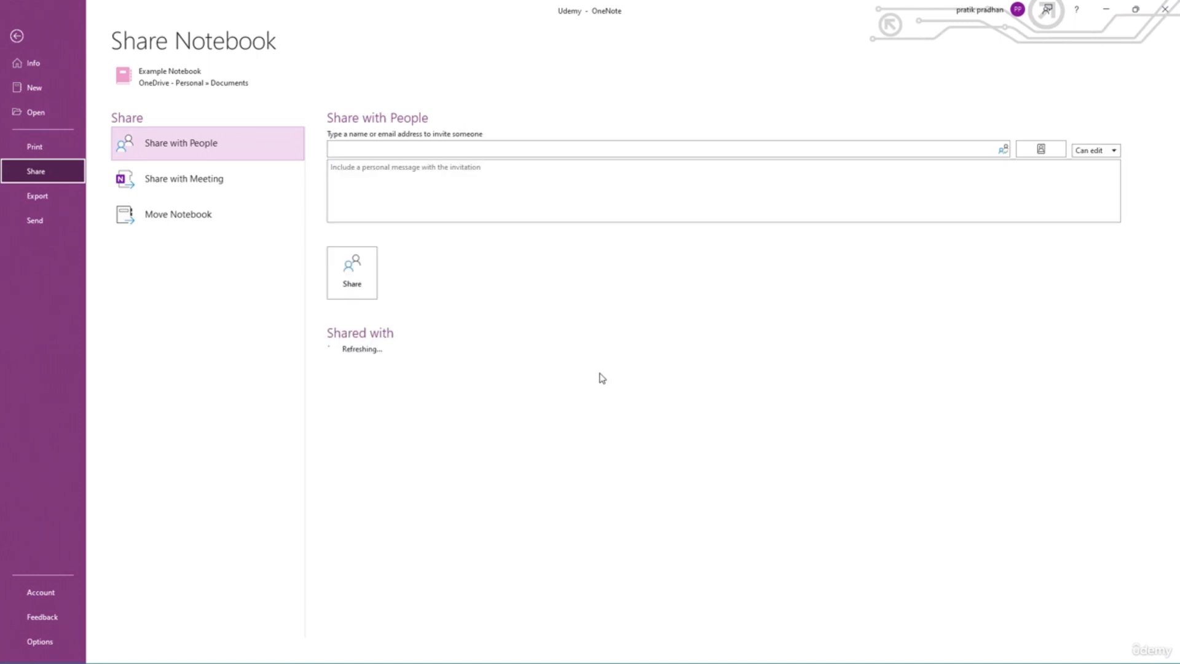
mouse_move(596, 383)
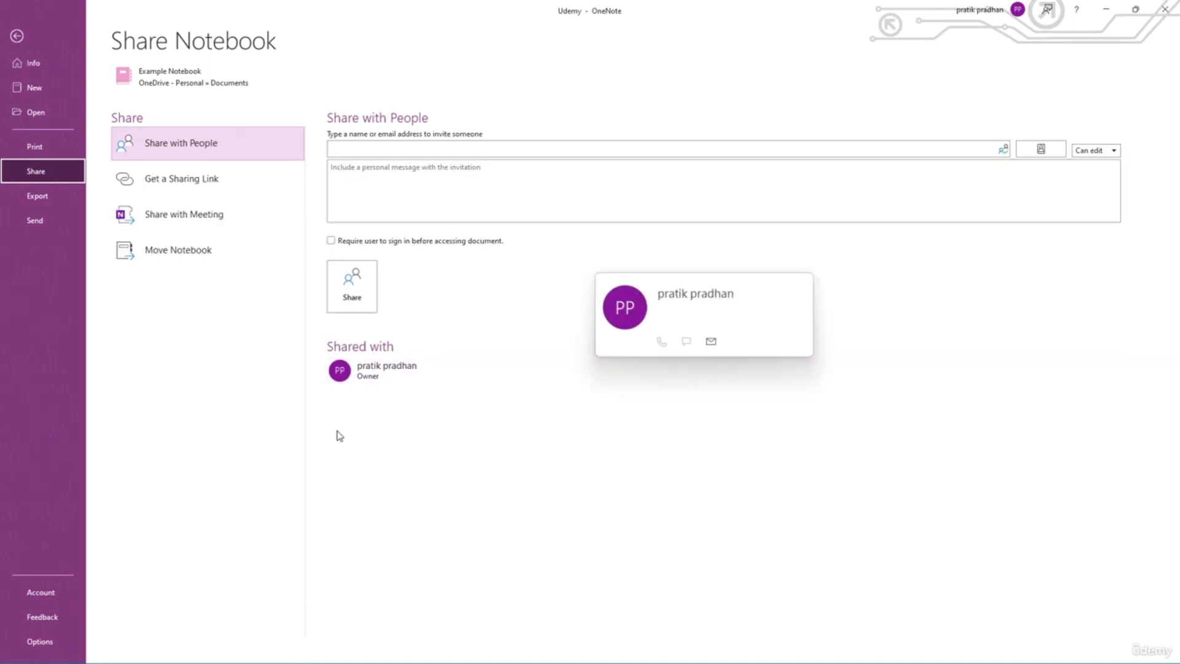
- View the notebook information for Example Notebook and select its OneDrive address
left_click(50, 68)
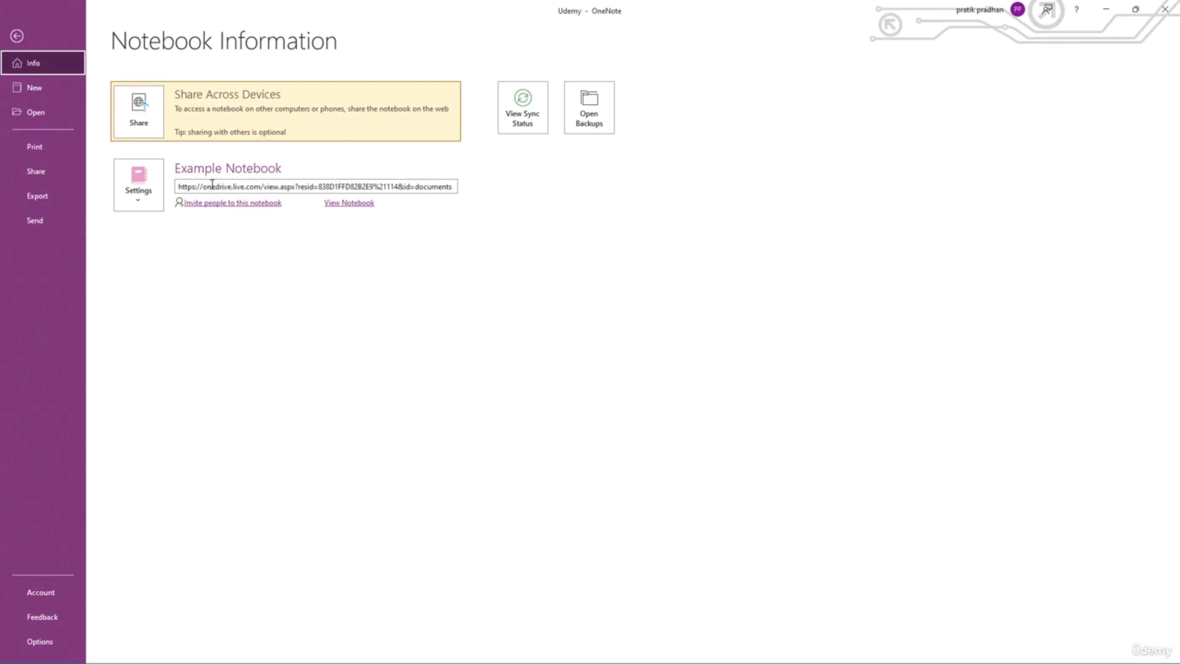
left_click(332, 187)
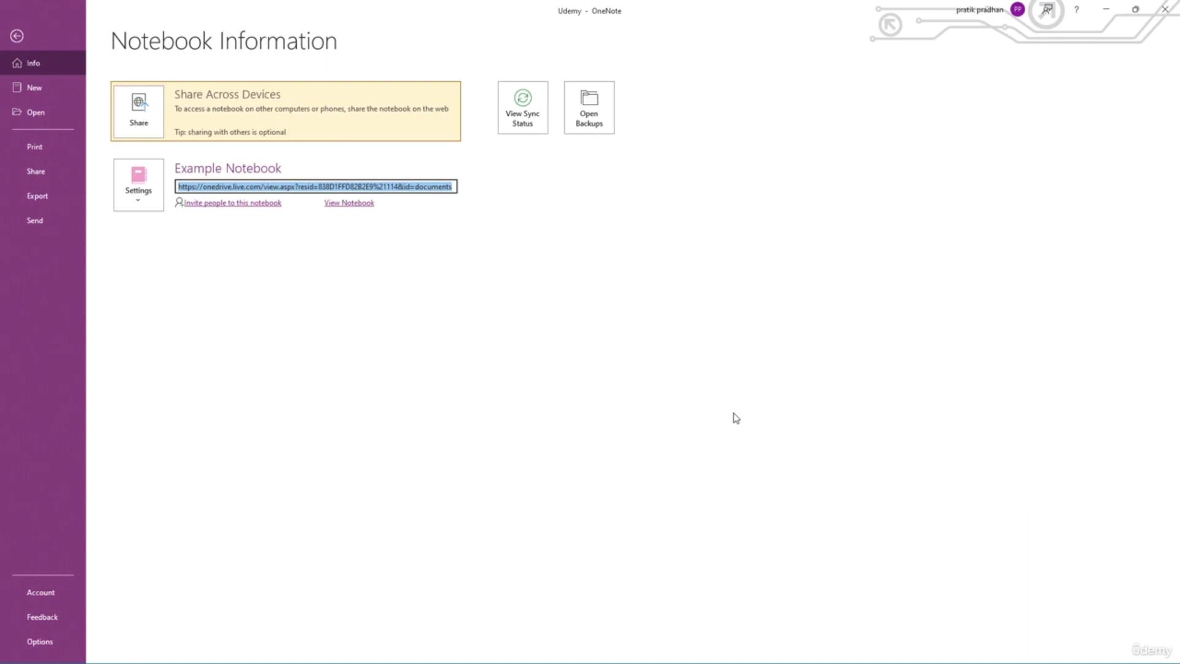
key("Escape")
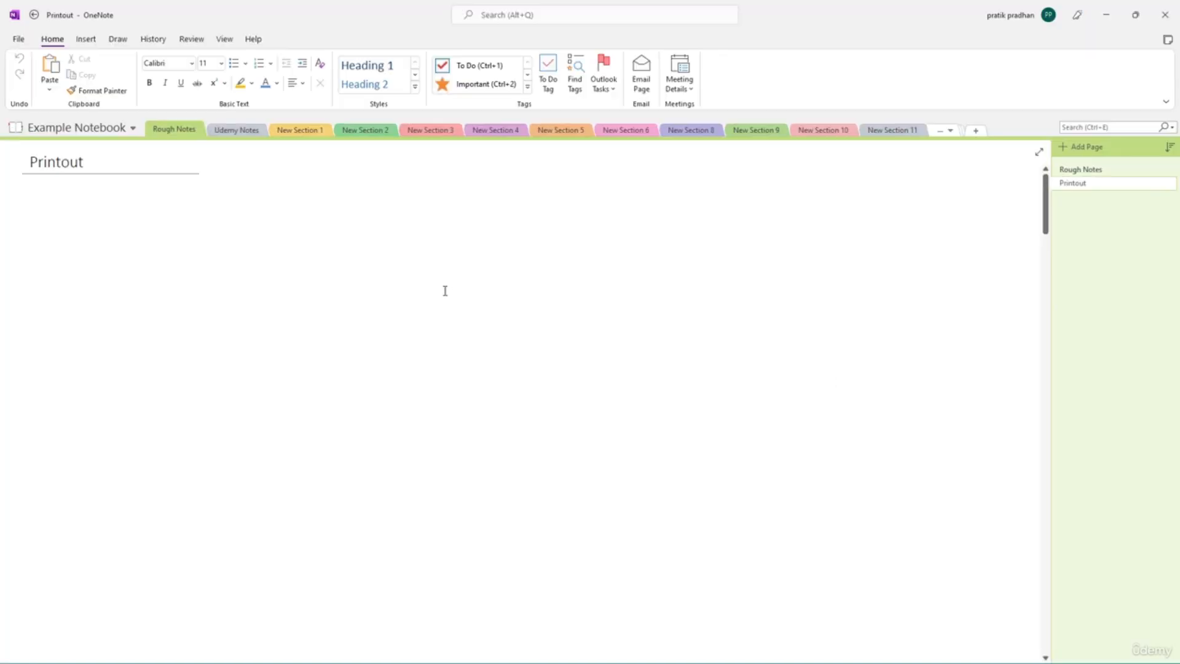
- Review the options for sharing the notebook with people, including the invitation field and the edit or view permission choices
left_click(21, 42)
left_click(46, 173)
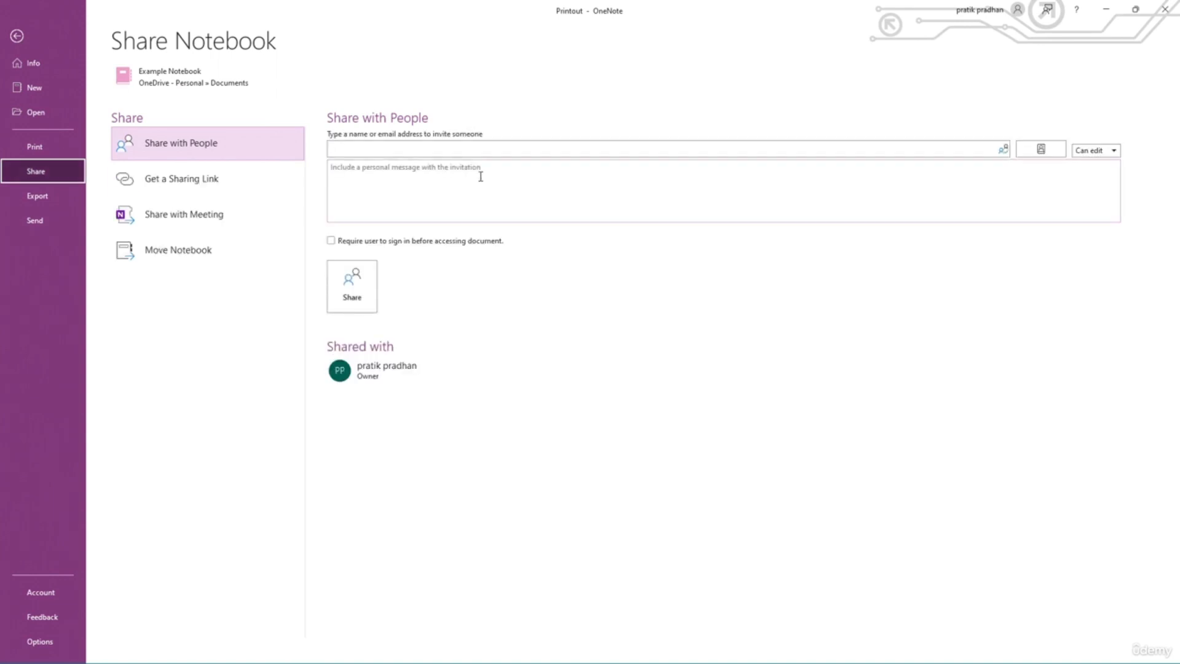
left_click(422, 148)
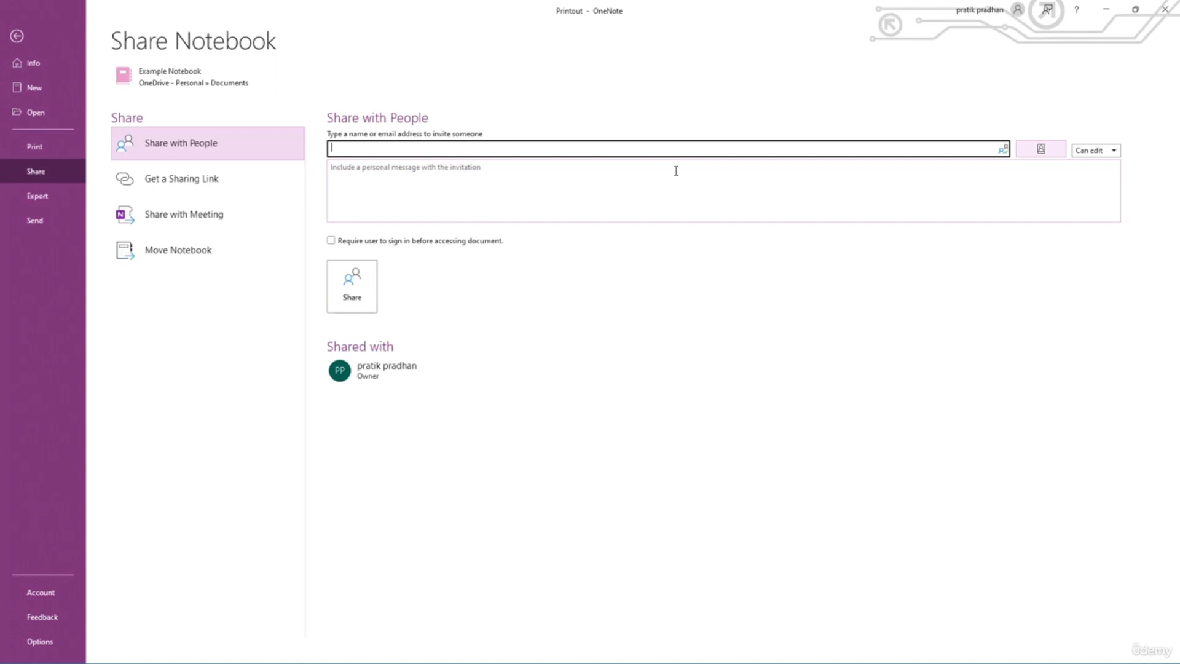
left_click(1096, 150)
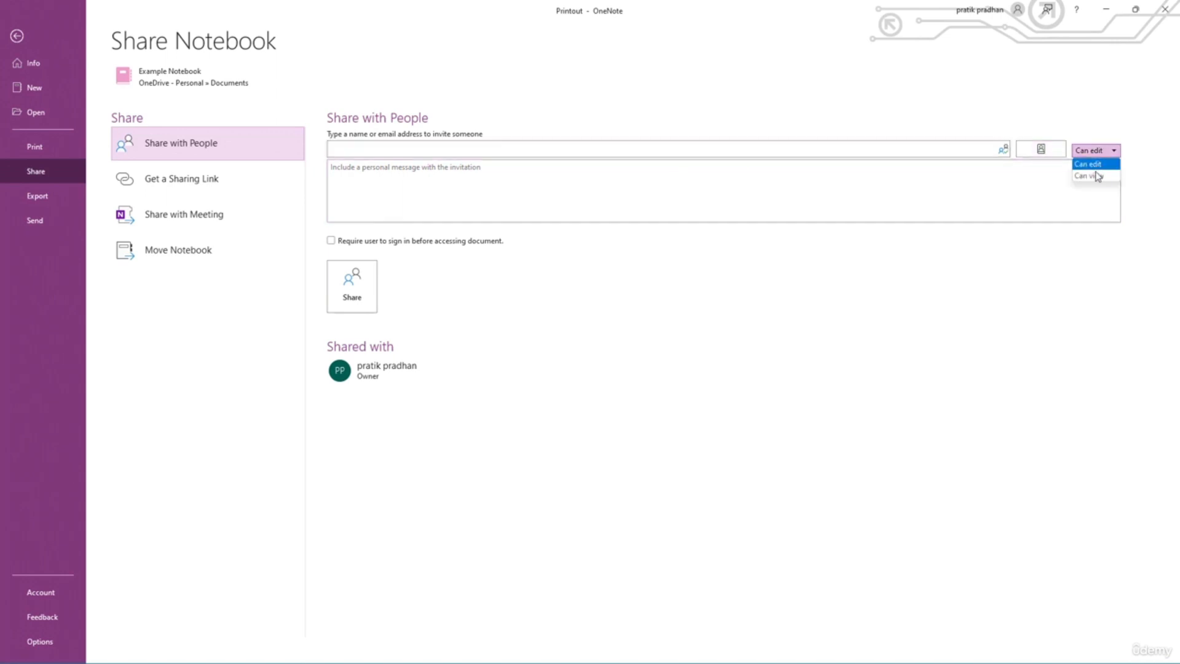
left_click(729, 357)
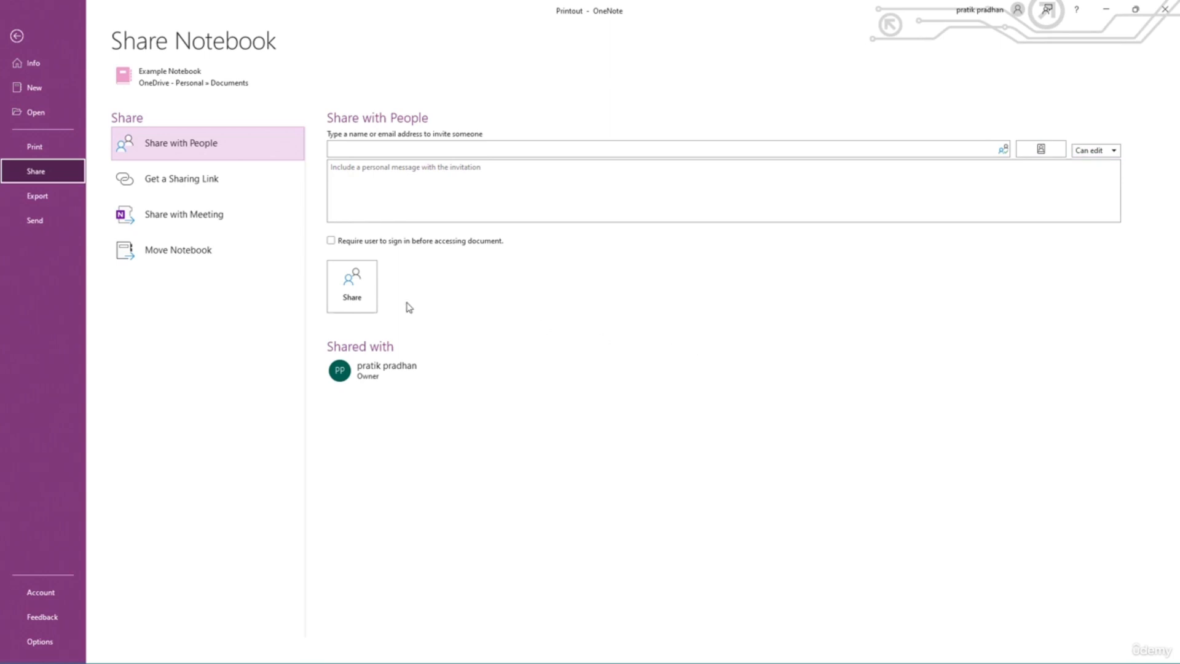
- Create a view-only sharing link for the notebook and copy it
left_click(173, 187)
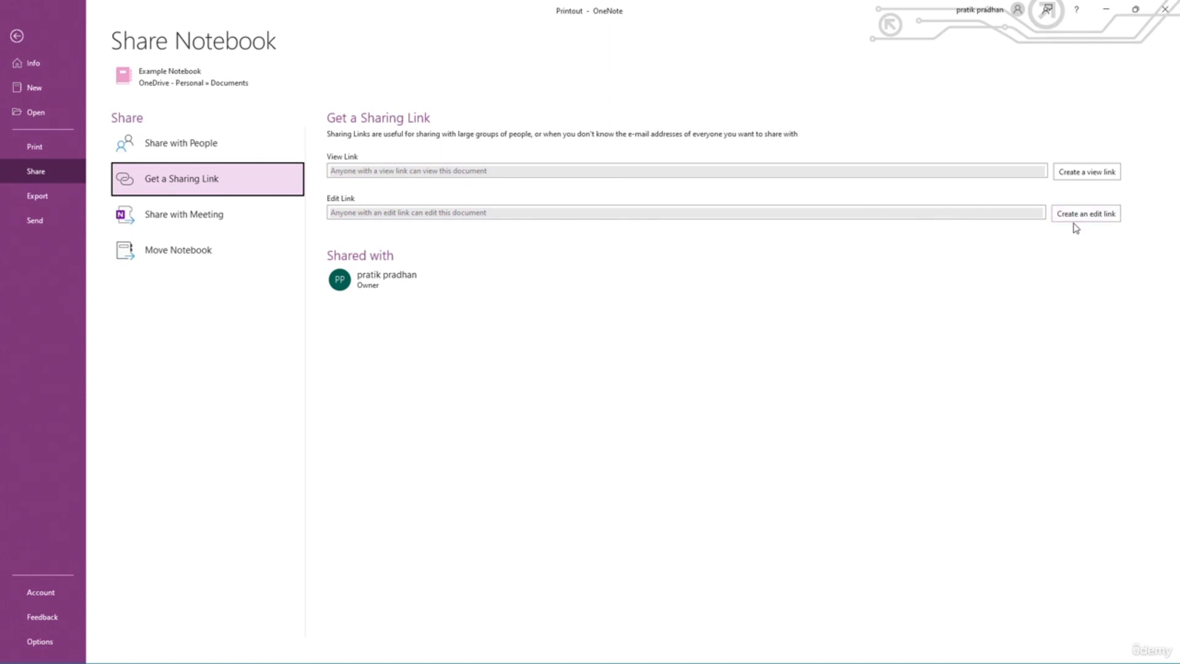
left_click(1096, 177)
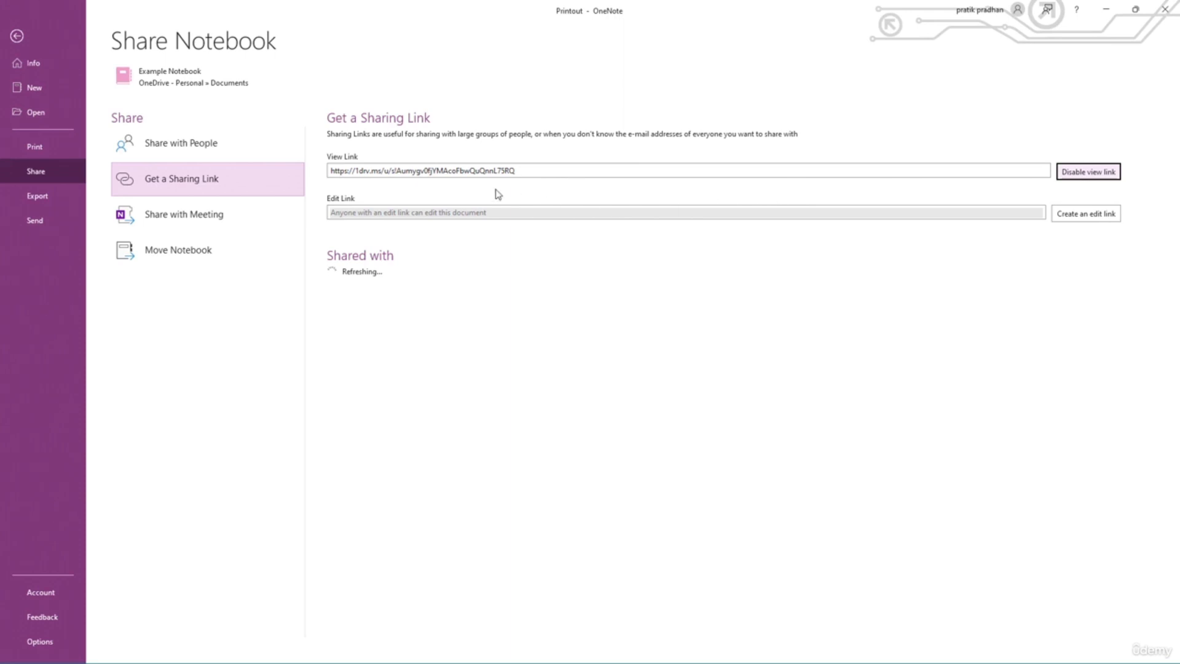
left_click(486, 170)
key("ctrl+c")
right_click(460, 171)
left_click(483, 194)
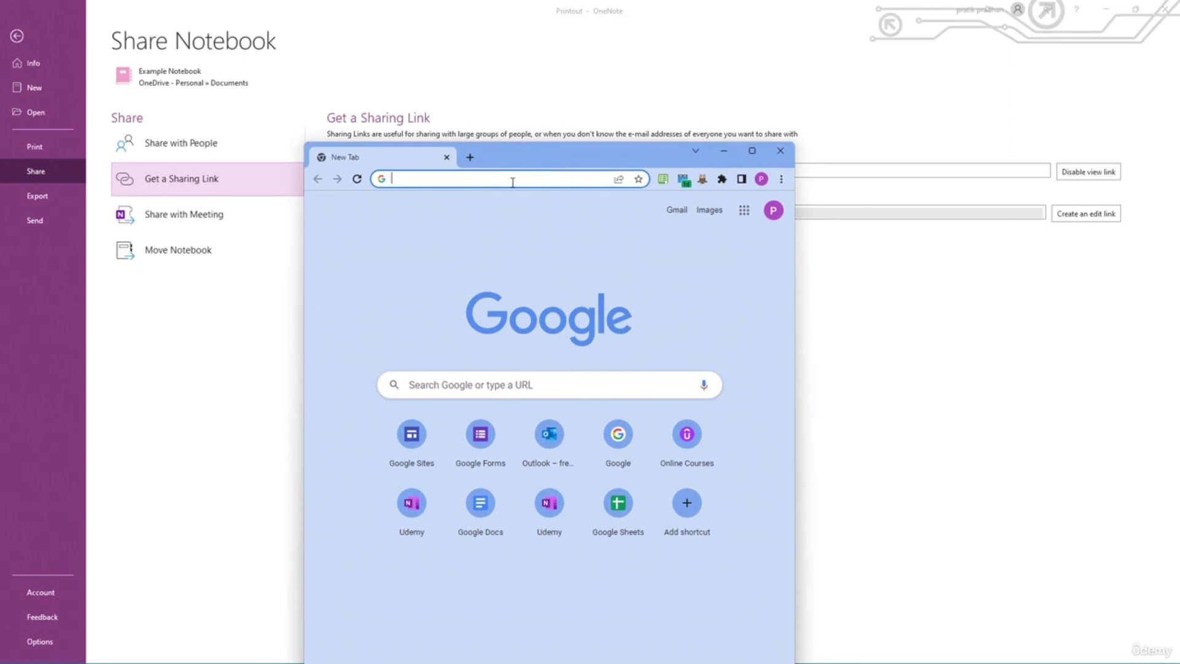
- Switch to Chrome, load the copied view link and maximize the browser window
right_click(510, 180)
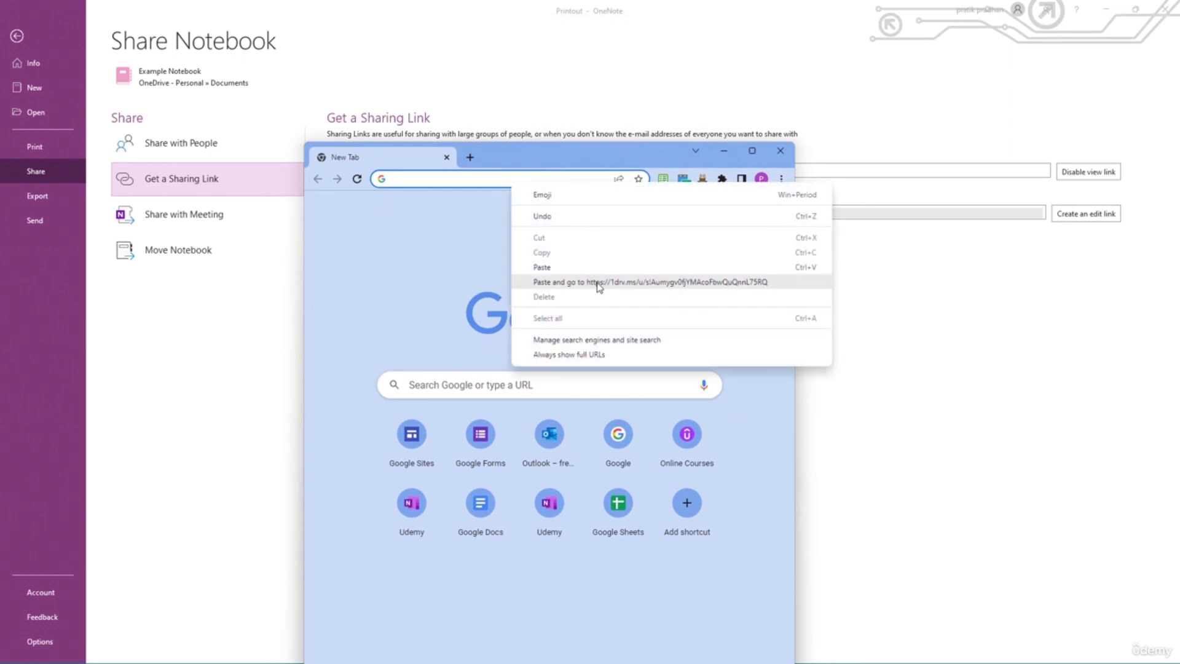
left_click(600, 282)
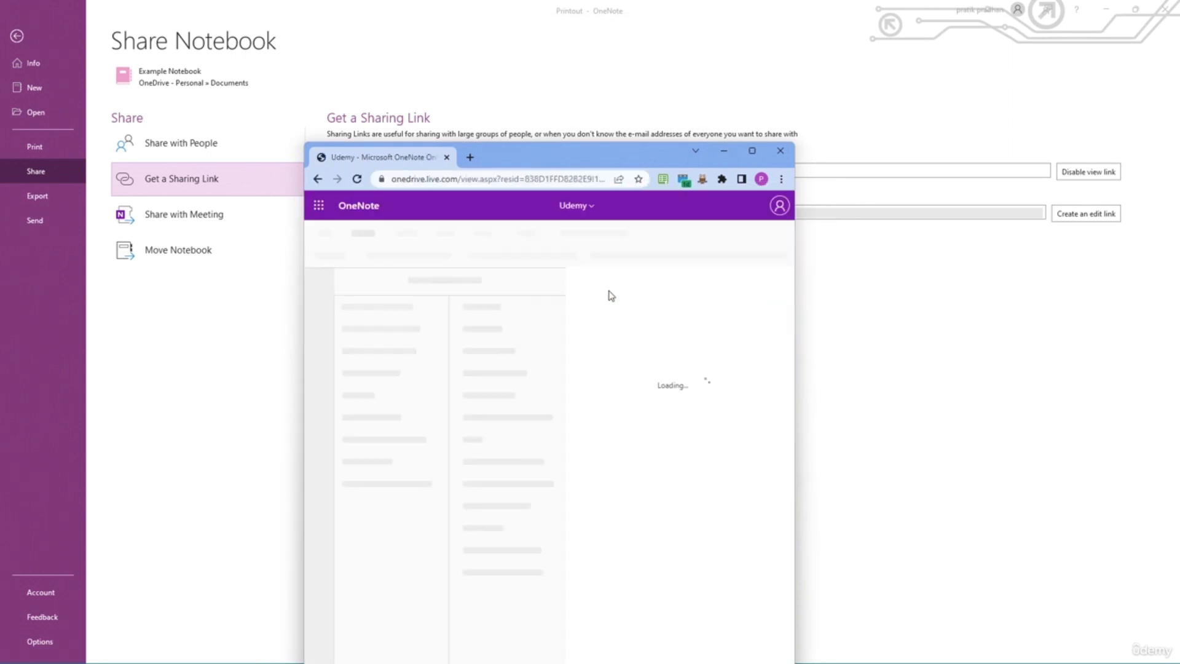
left_click(752, 151)
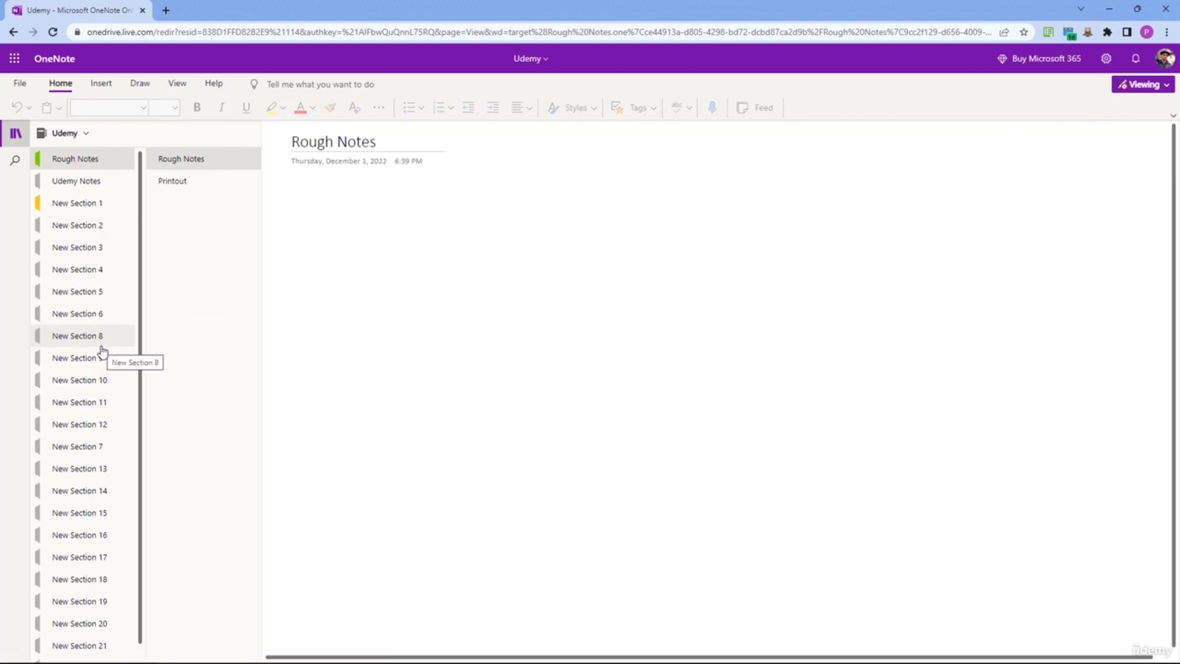
- Browse the shared notebook's sections in the browser, checking the password-protected Udemy Notes section and the read-only notice
left_click(102, 348)
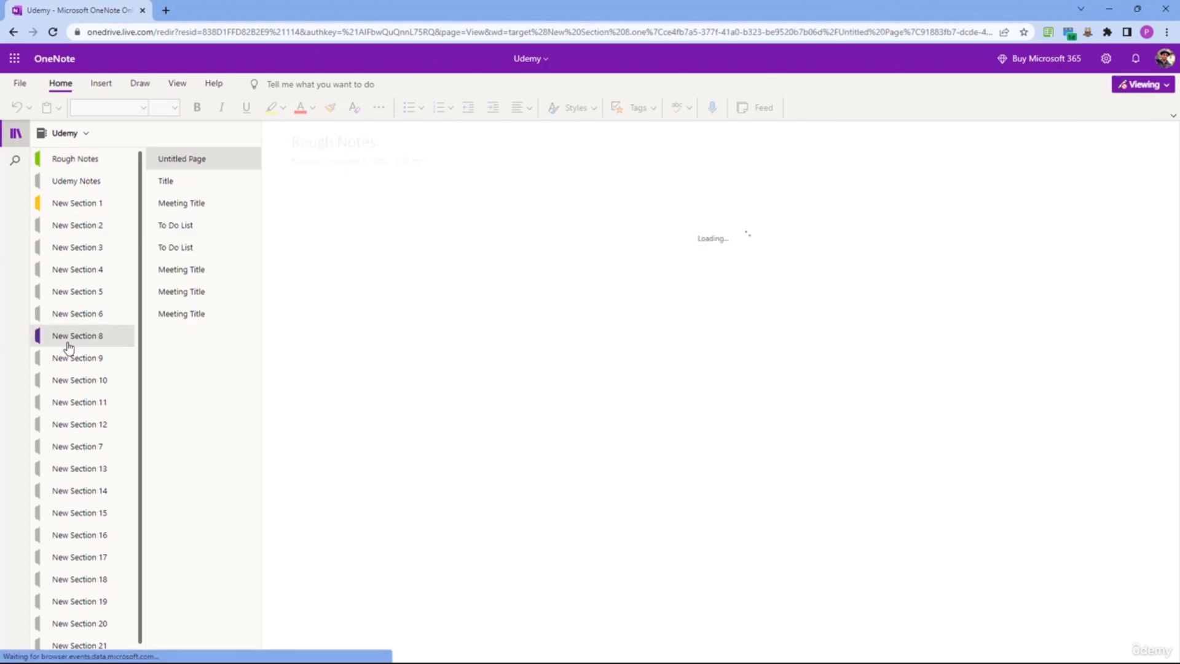
left_click(89, 183)
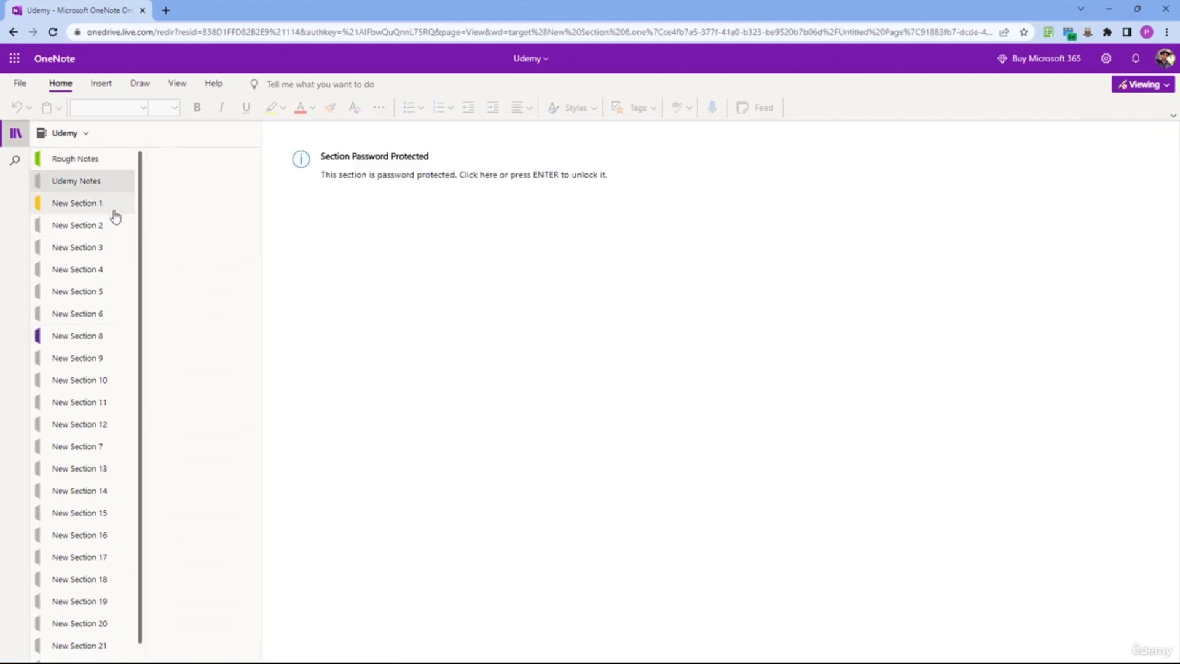
left_click(346, 167)
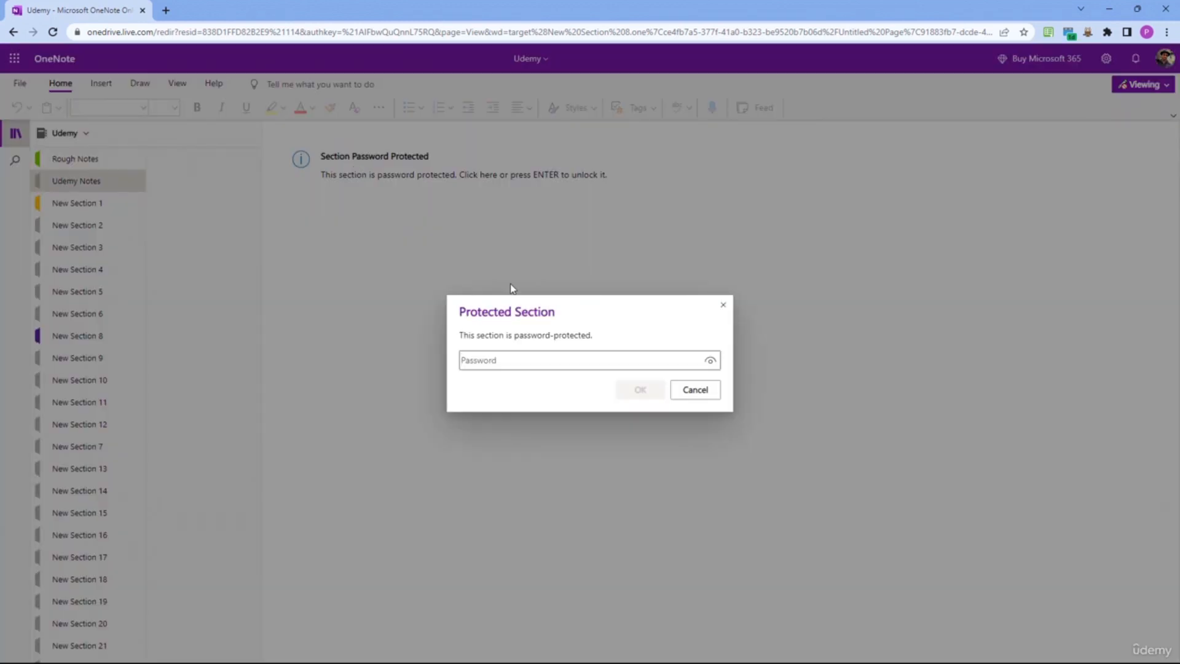
left_click(698, 393)
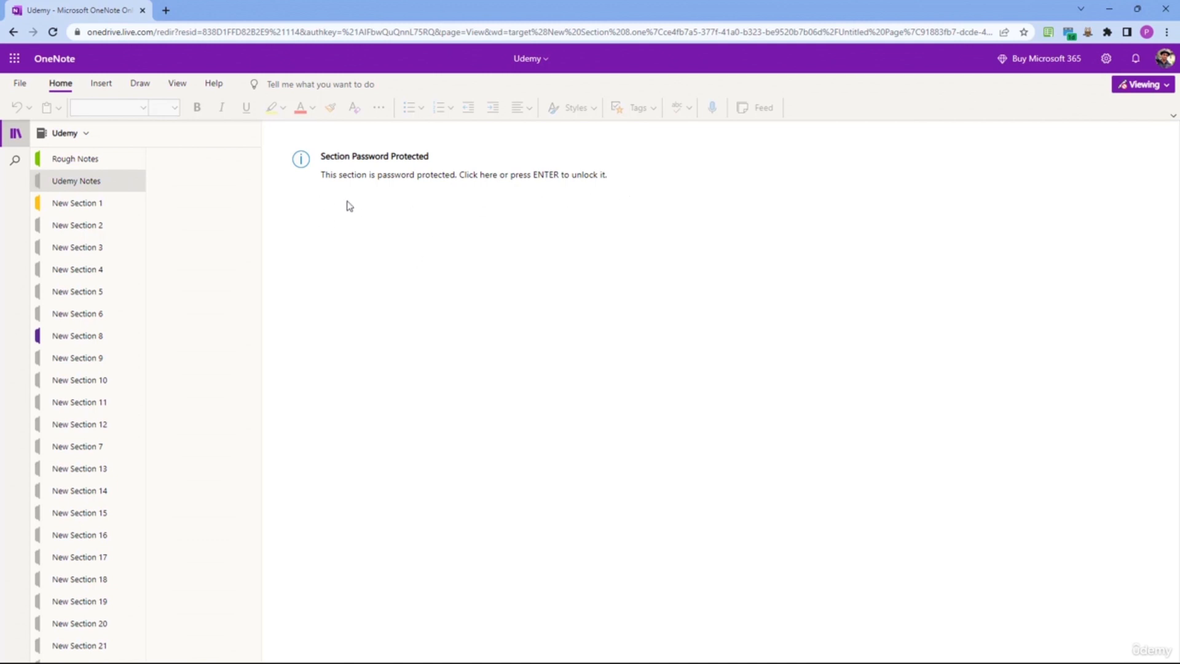
left_click(102, 161)
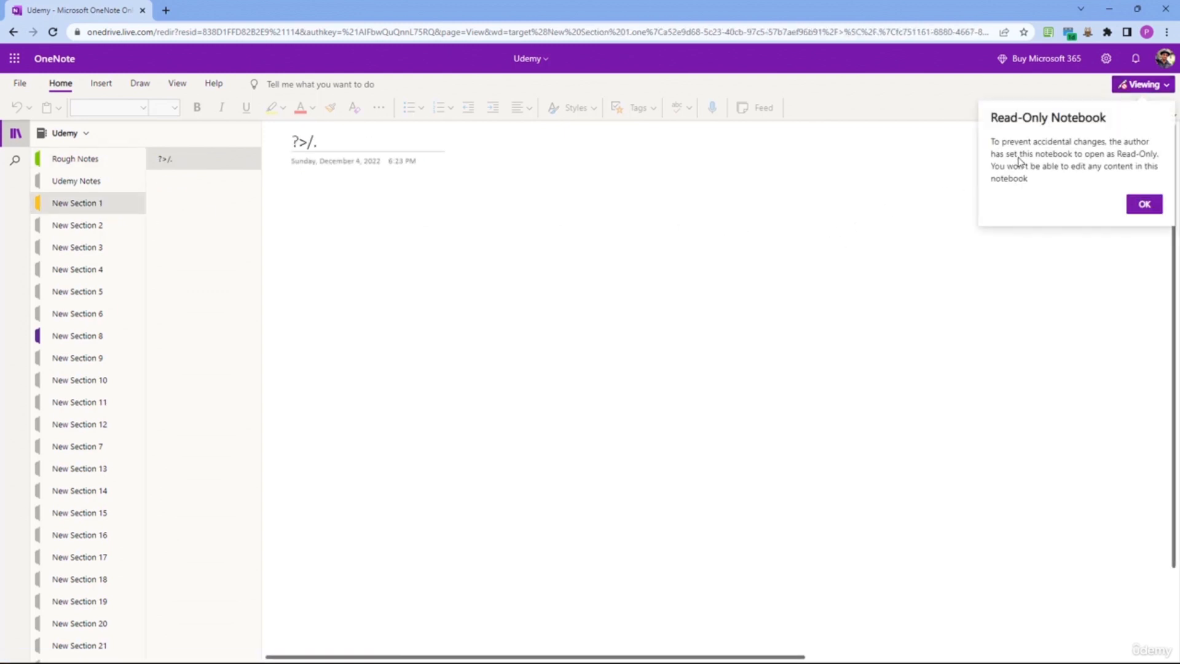
left_click(1140, 205)
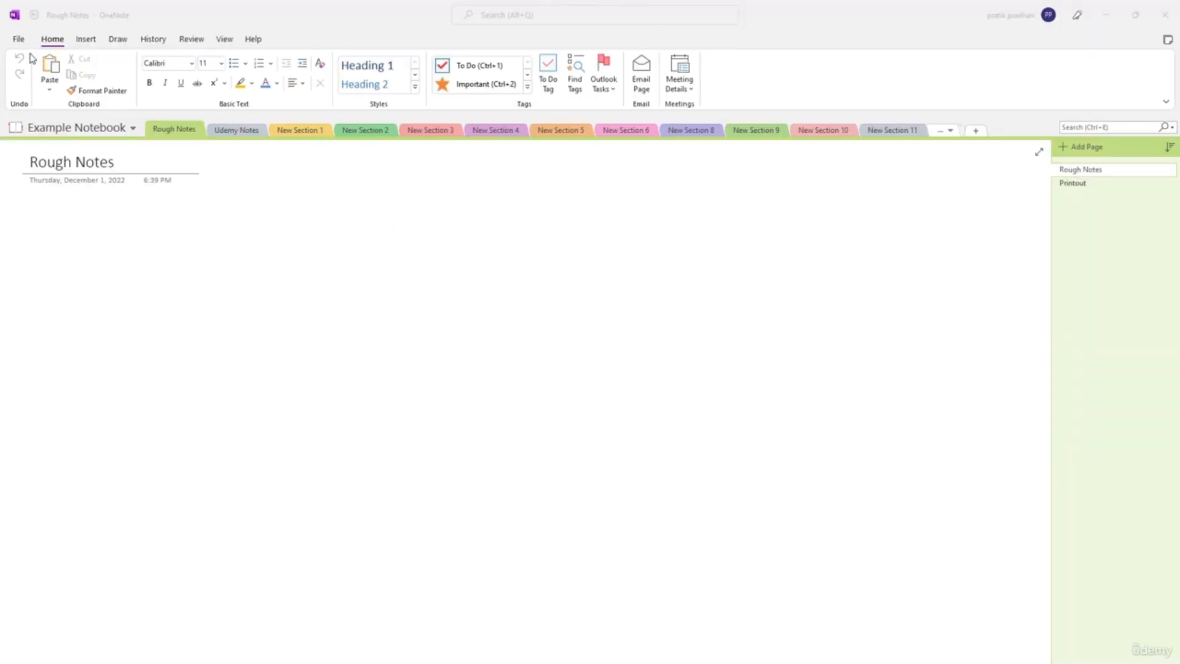
- Back in the OneNote desktop app, check who the notebook is shared with and view the co-author's contact card
left_click(18, 39)
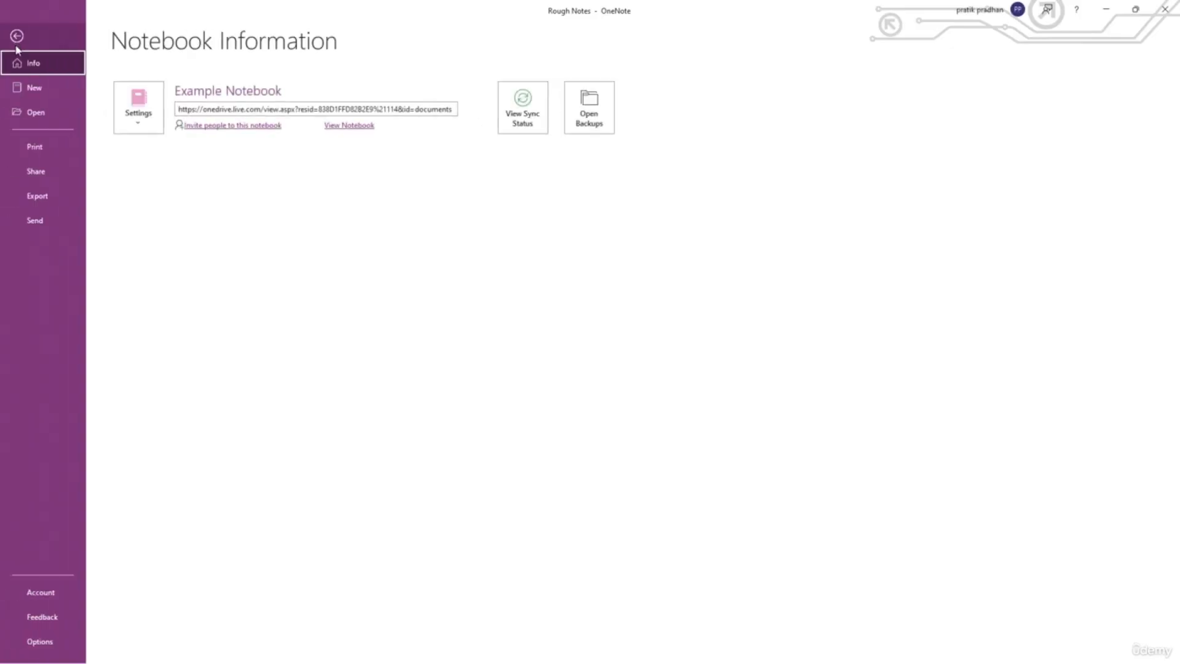
left_click(46, 173)
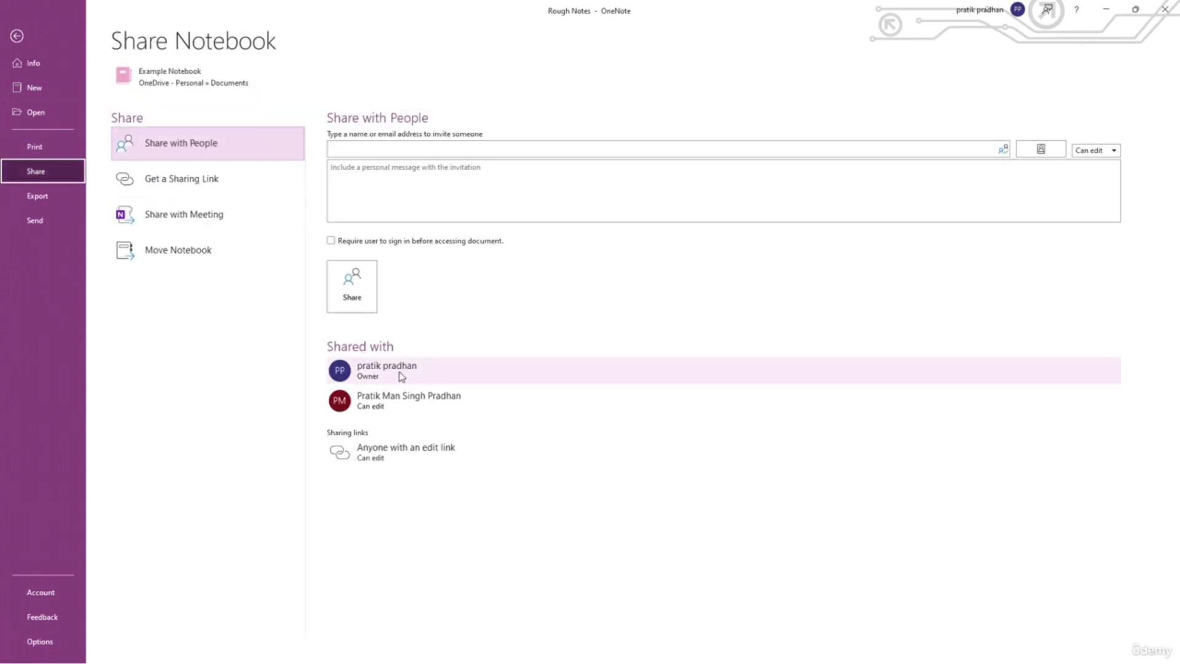
mouse_move(395, 414)
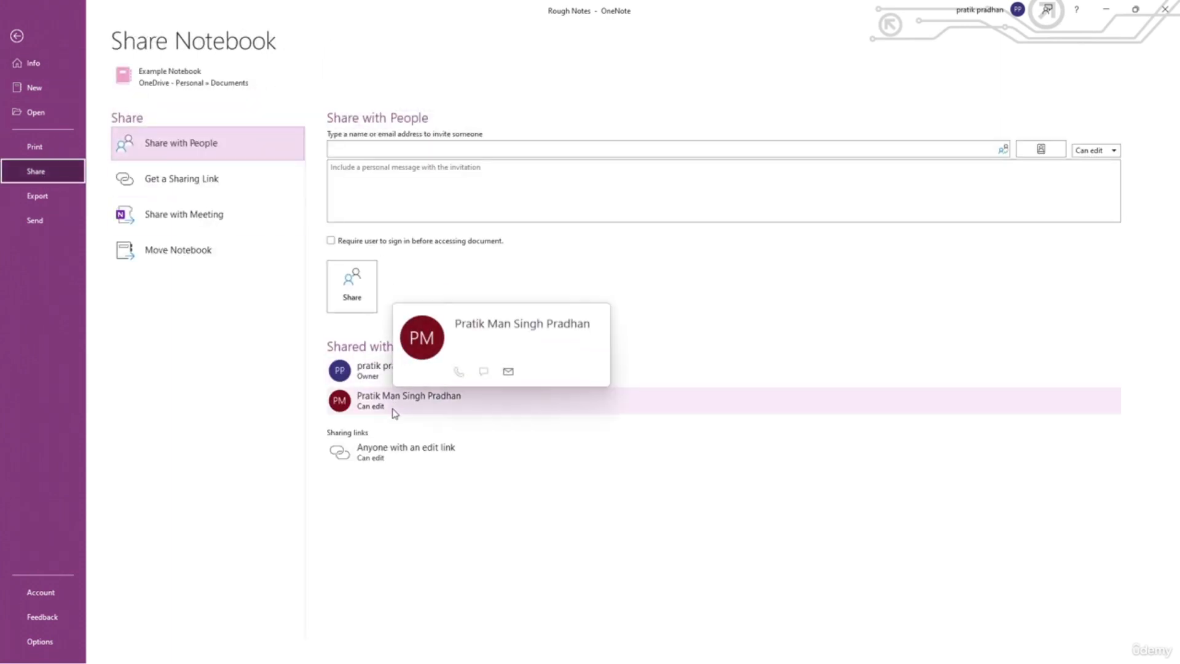
left_click(368, 410)
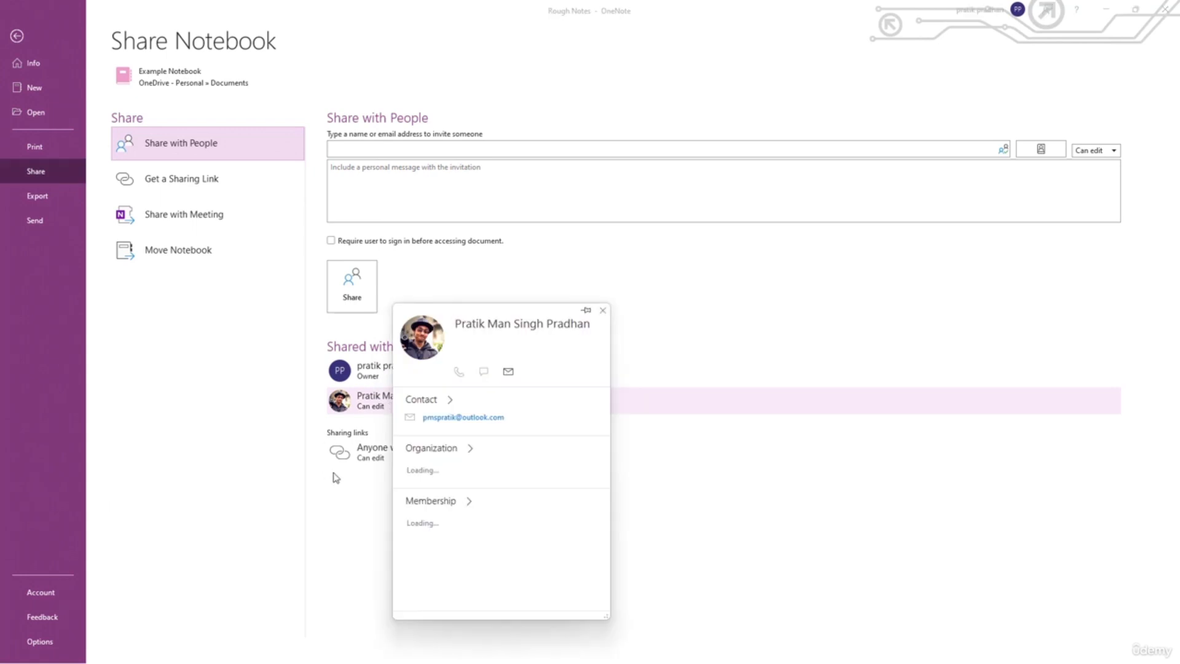
left_click(344, 487)
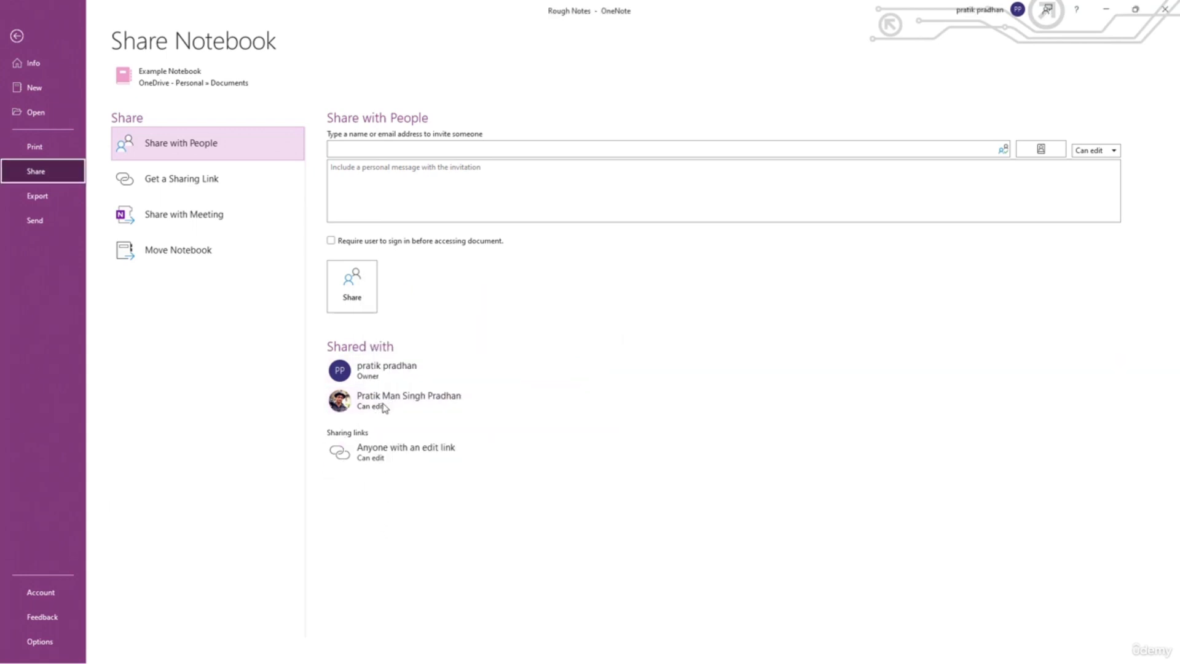
left_click(16, 36)
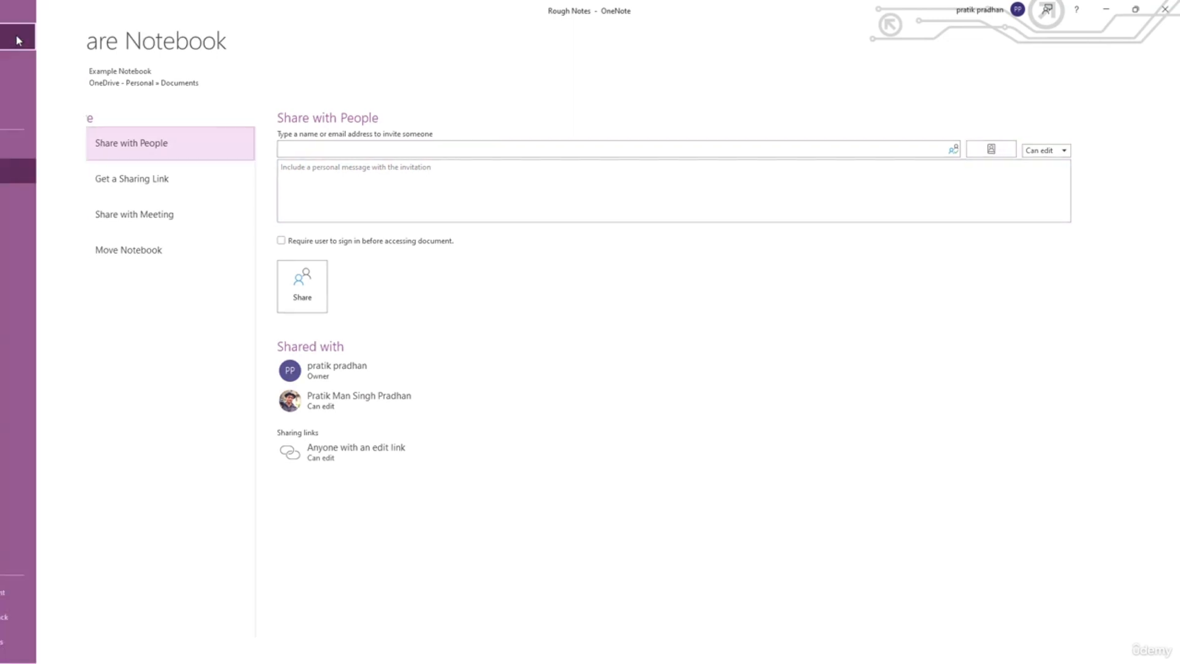
- Write "Gfhfhfgghfghffgghf" and "fghfgfg" on two lines of the Rough Notes page, then switch to Udemy Notes and back
type("gfhfhfgghfghffgghf")
key("Return")
type("fghfgfg")
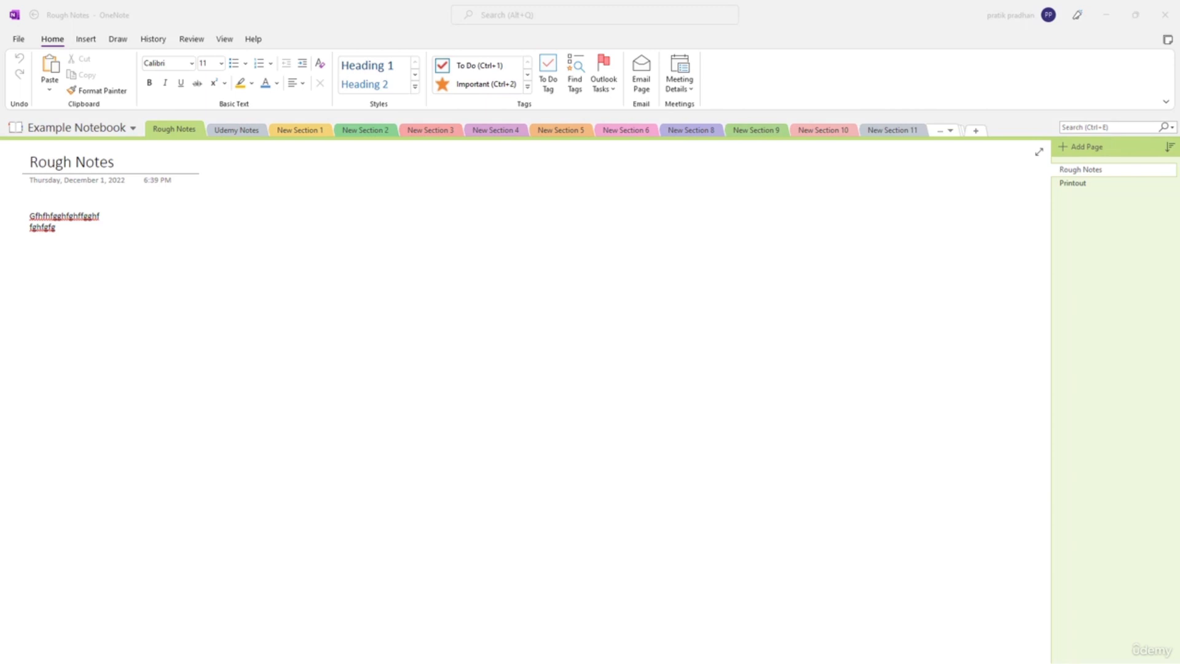
left_click(679, 335)
left_click(238, 131)
left_click(182, 130)
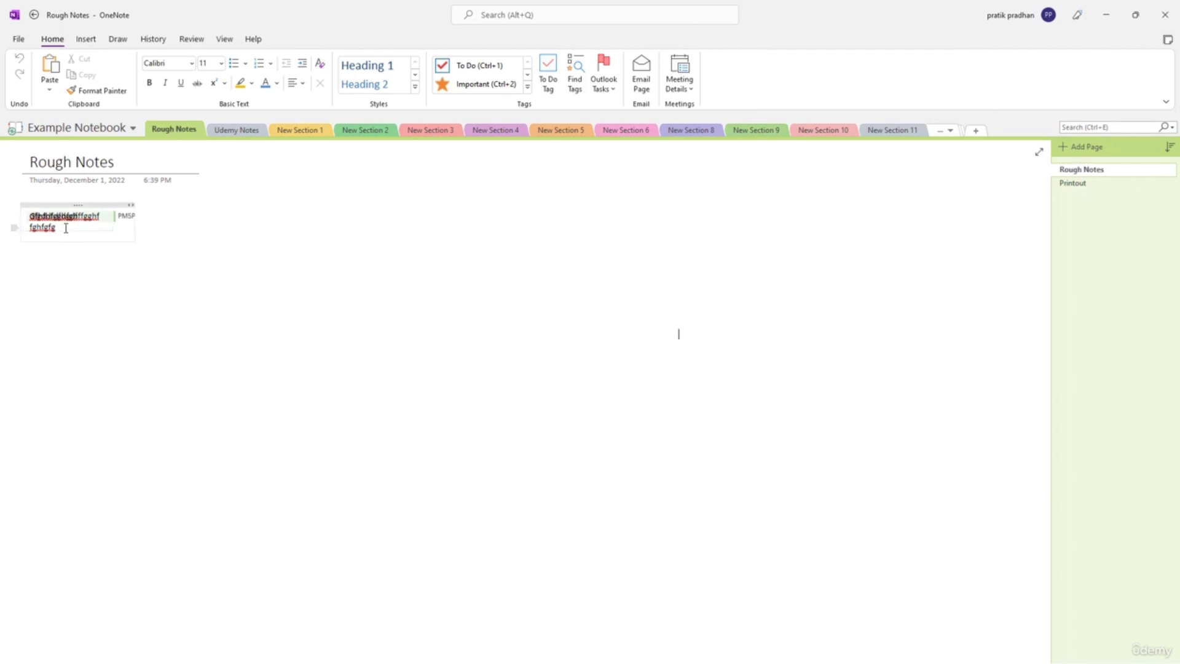
- Move the two-line note below the co-author's overlapping note and add "hffghfg" beneath it
left_click_drag(78, 205, 86, 235)
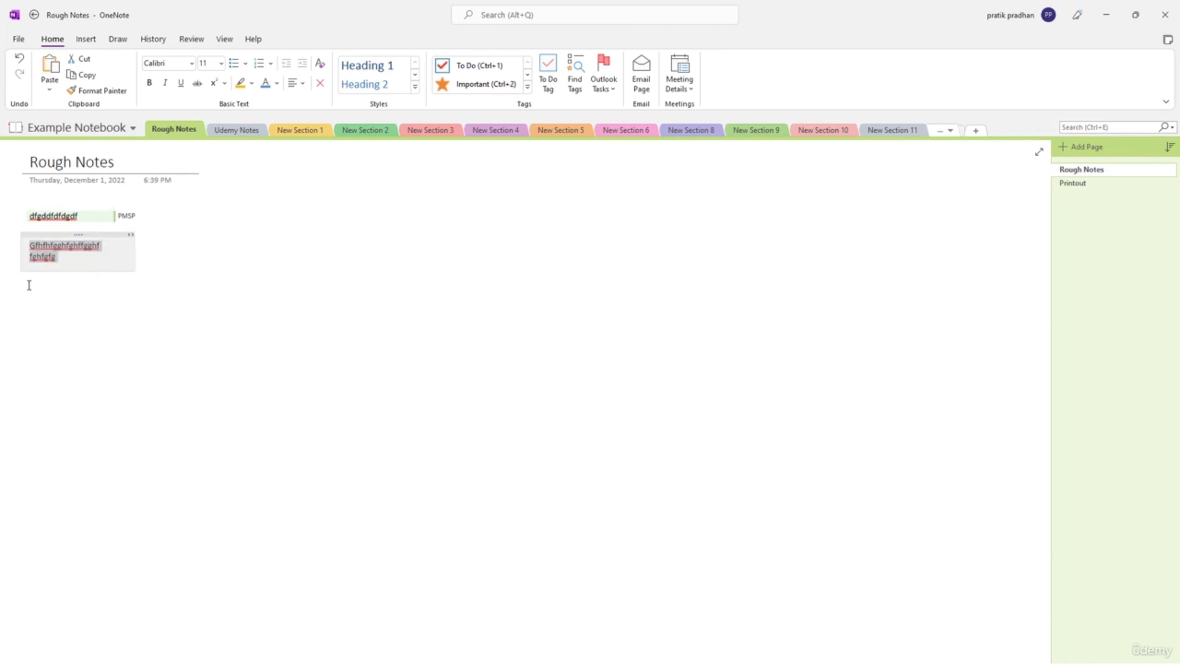
left_click(29, 285)
type("hffghfg")
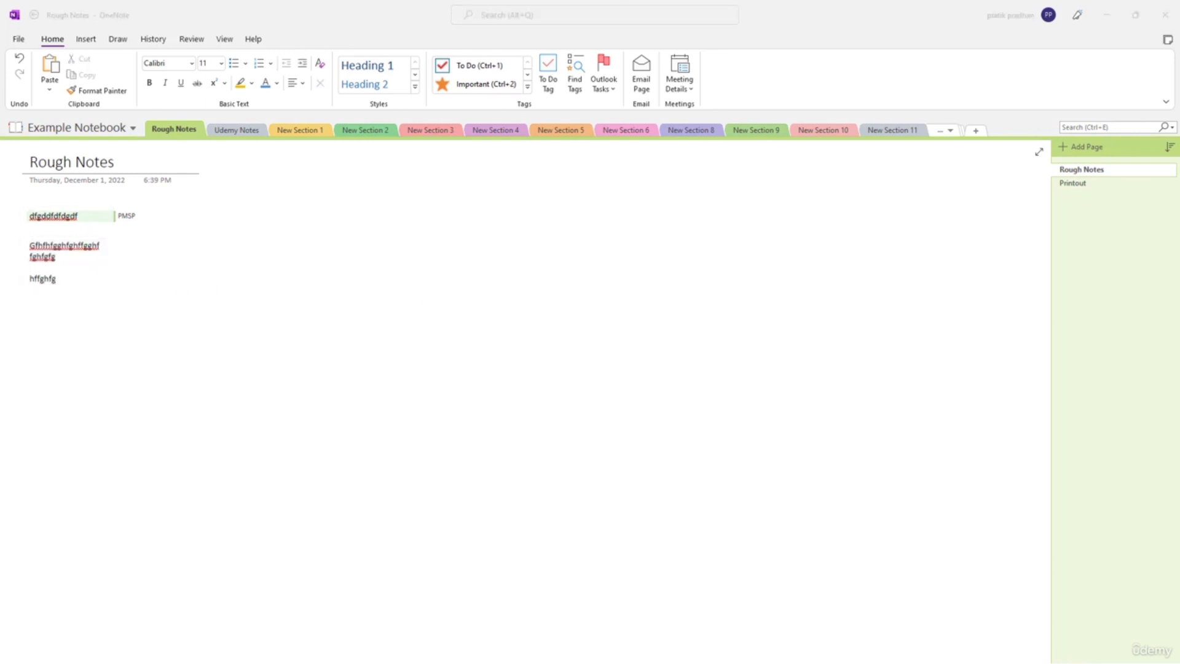
- Add one "fghfgh" note and three "fgh" notes at separate empty spots on the Rough Notes page
left_click(325, 304)
type("fghfgh")
left_click(266, 231)
type("fgh")
left_click(206, 337)
type("fgh")
left_click(531, 317)
type("fgh")
left_click(728, 242)
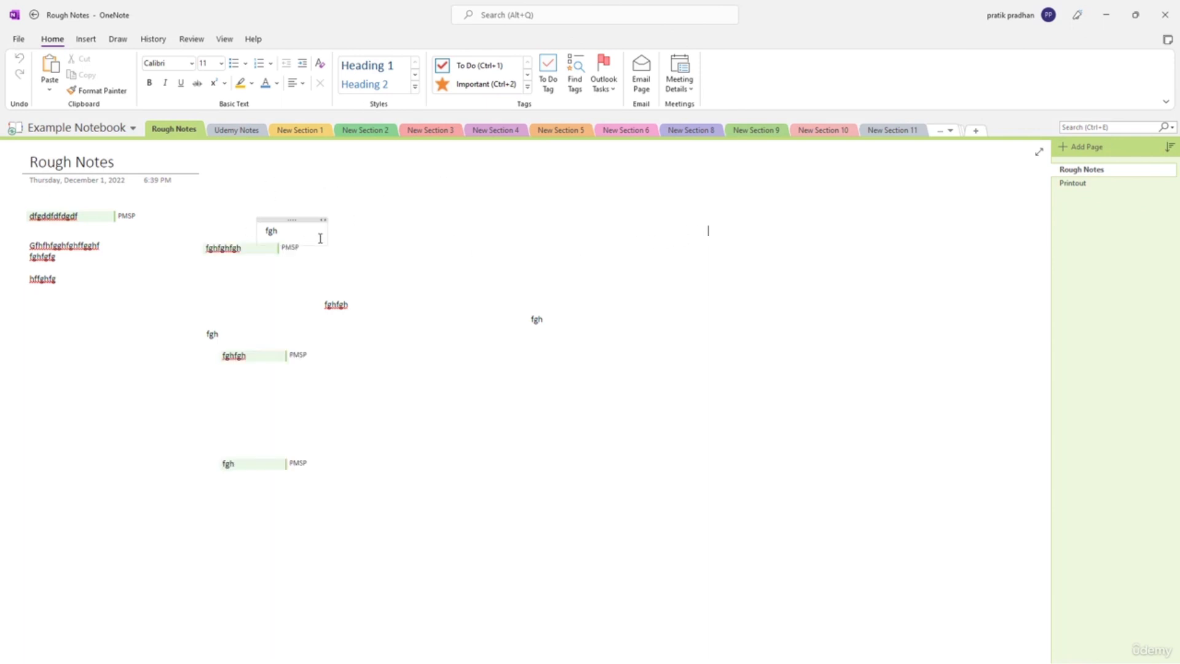
- Reposition the co-author's "fghfghfgh" note closer to the first notes and the co-author's "fghfgh" note further right and slightly down
left_click_drag(219, 237, 160, 249)
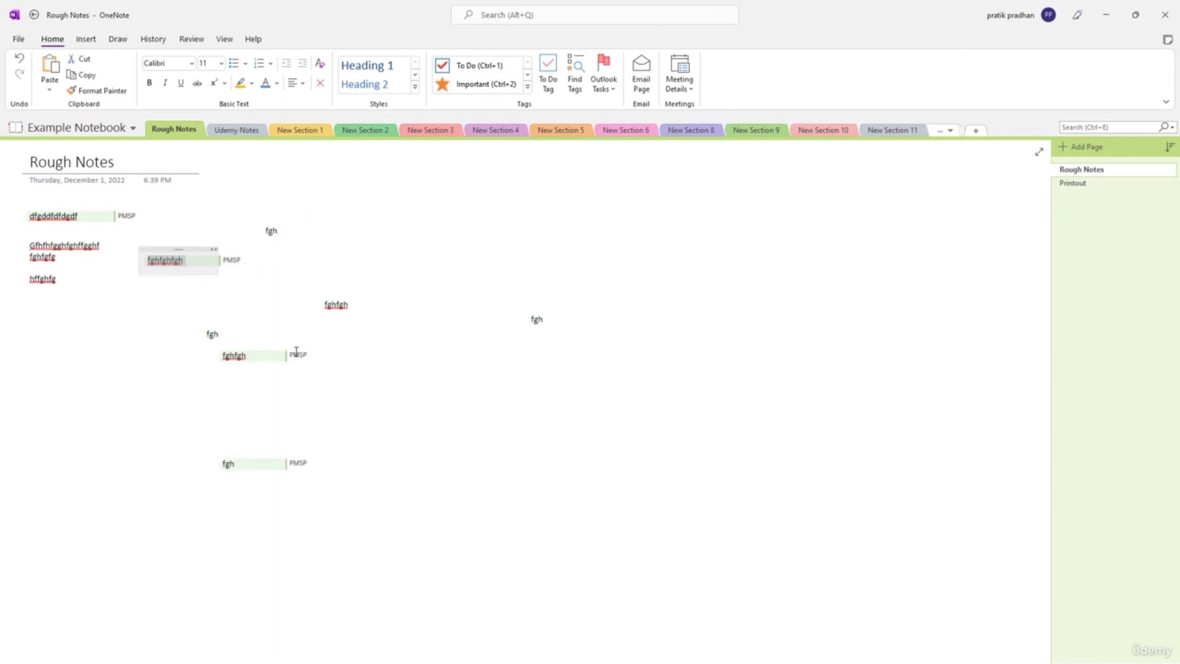
left_click_drag(252, 344, 339, 367)
left_click(256, 453)
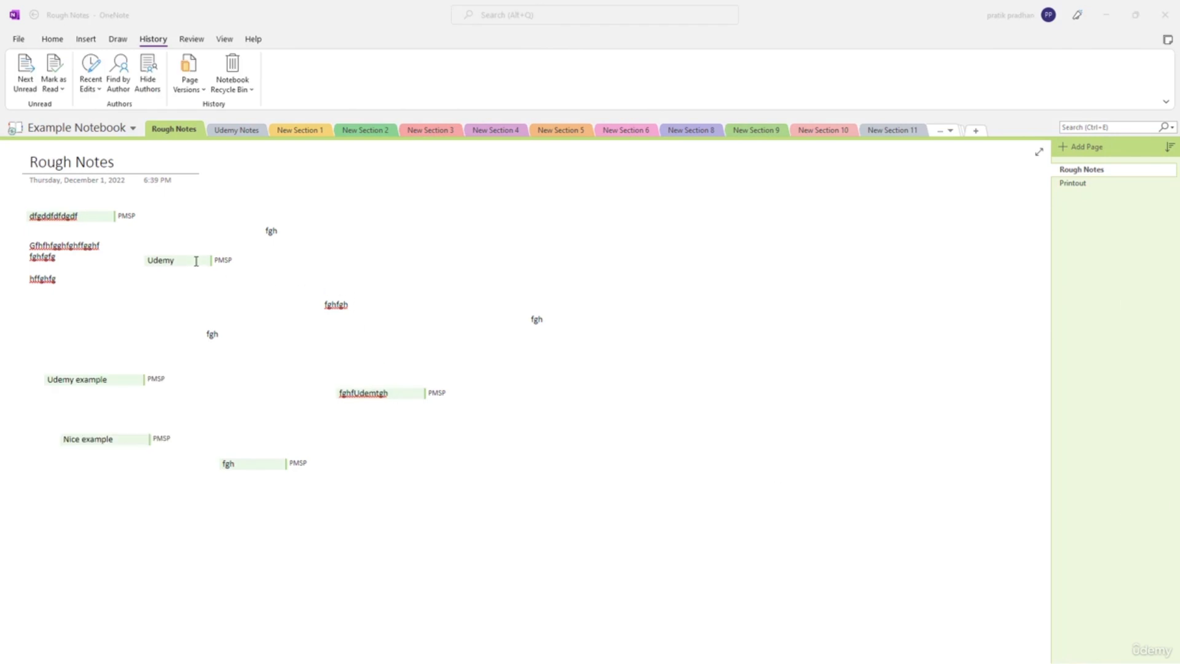
- Move the co-author's "Udemy" note slightly down and to the right, clear of the "hffghfg" text
left_click_drag(184, 248, 185, 277)
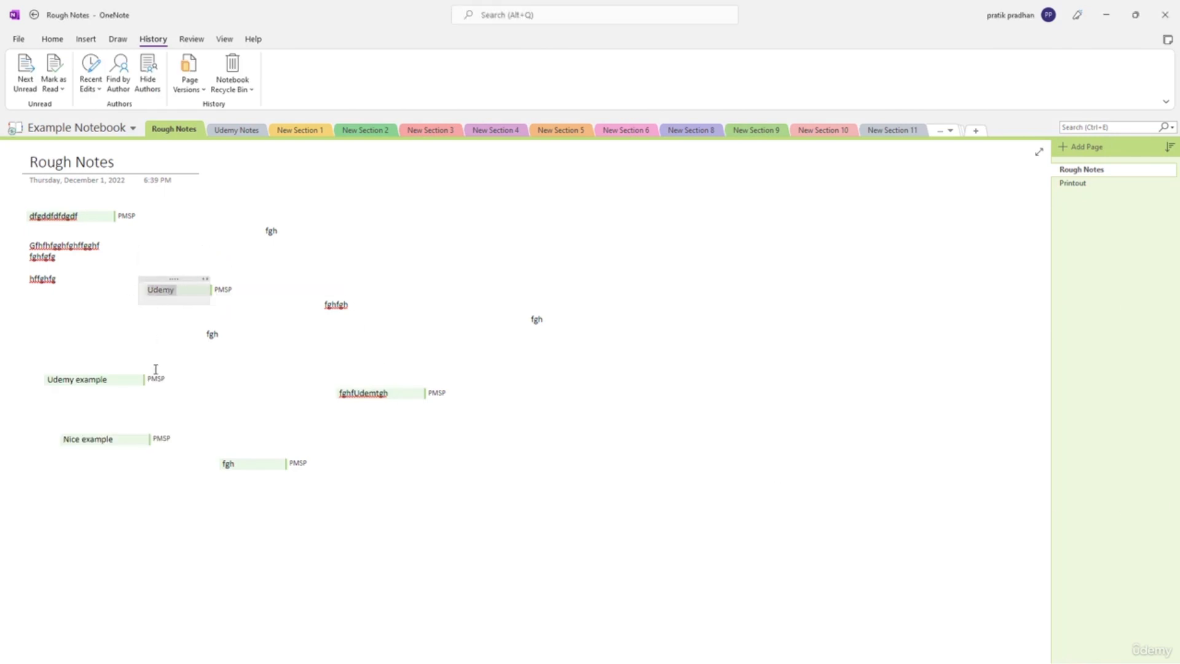
left_click_drag(80, 245, 66, 276)
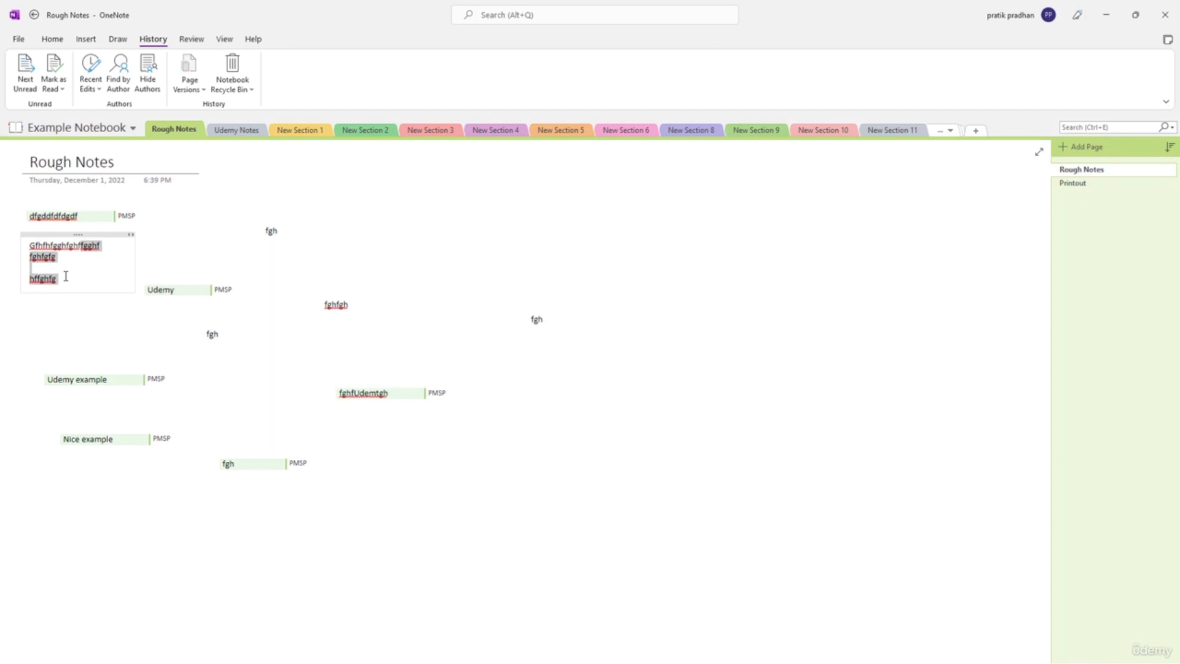
left_click(168, 294)
left_click_drag(166, 277, 197, 273)
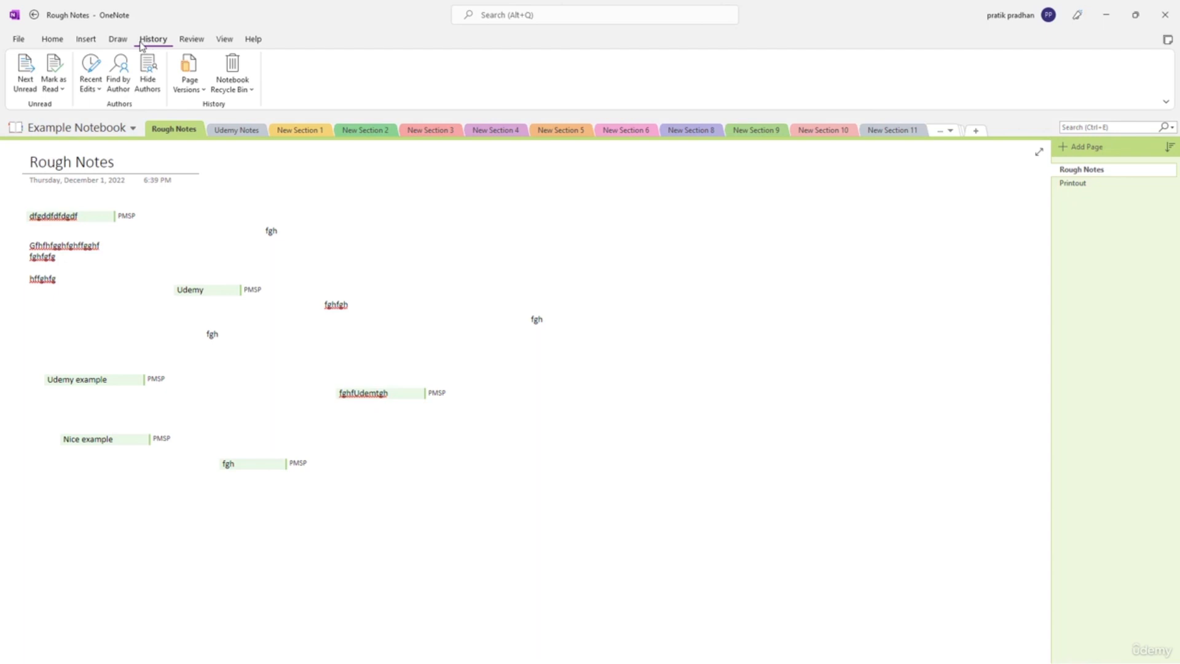
- Find changes by author in this notebook and open one author's changed pages in New Section 2 and Rough Notes
left_click(122, 86)
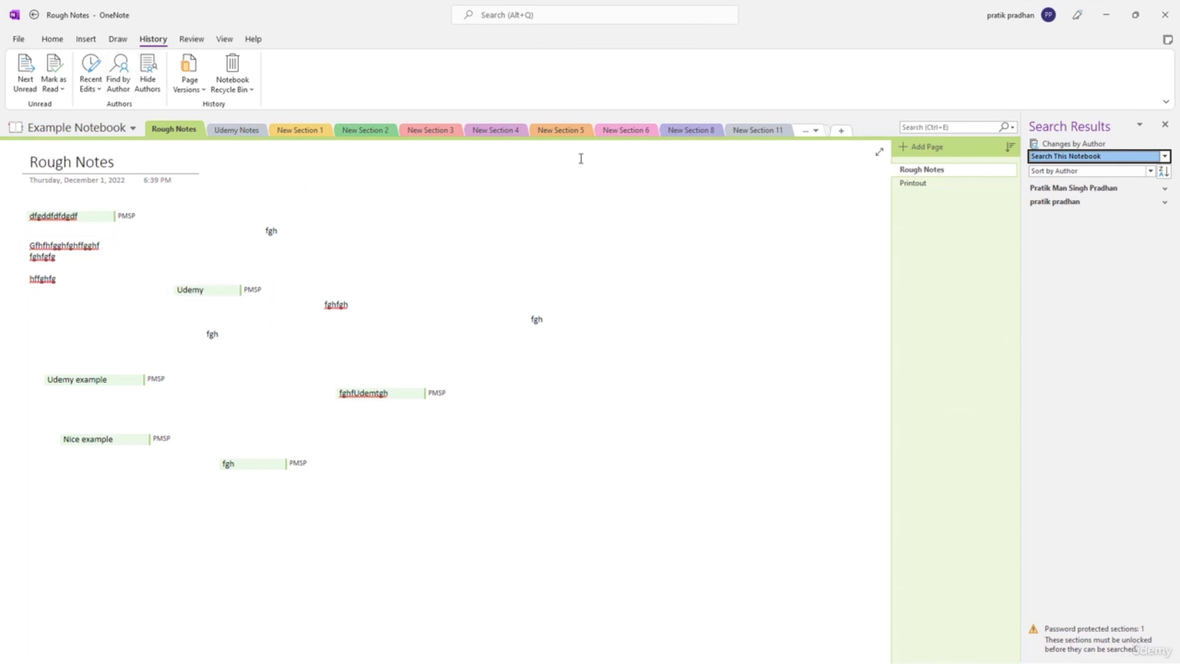
left_click(1058, 201)
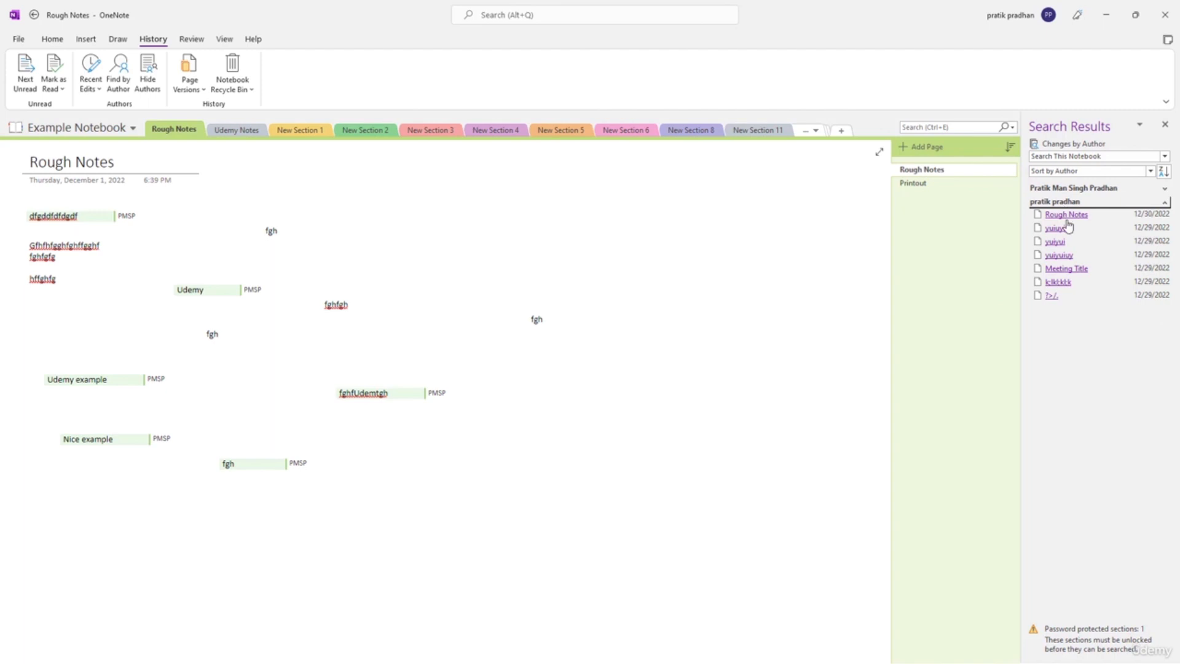
left_click(1069, 192)
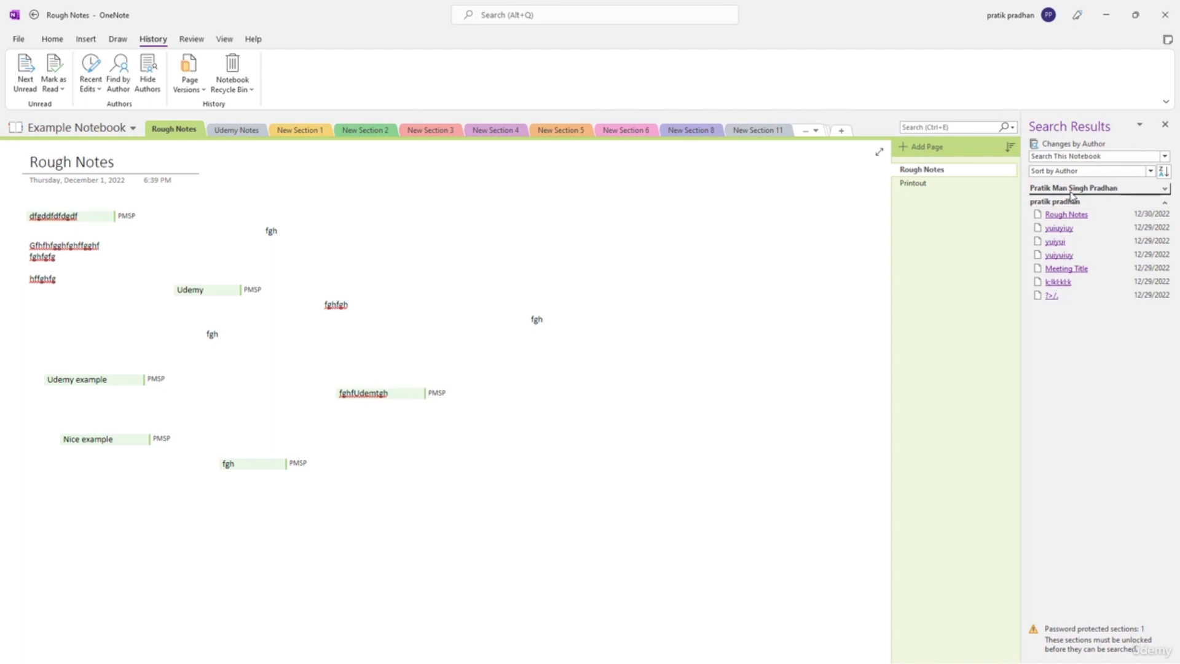
left_click(1079, 191)
left_click(1063, 241)
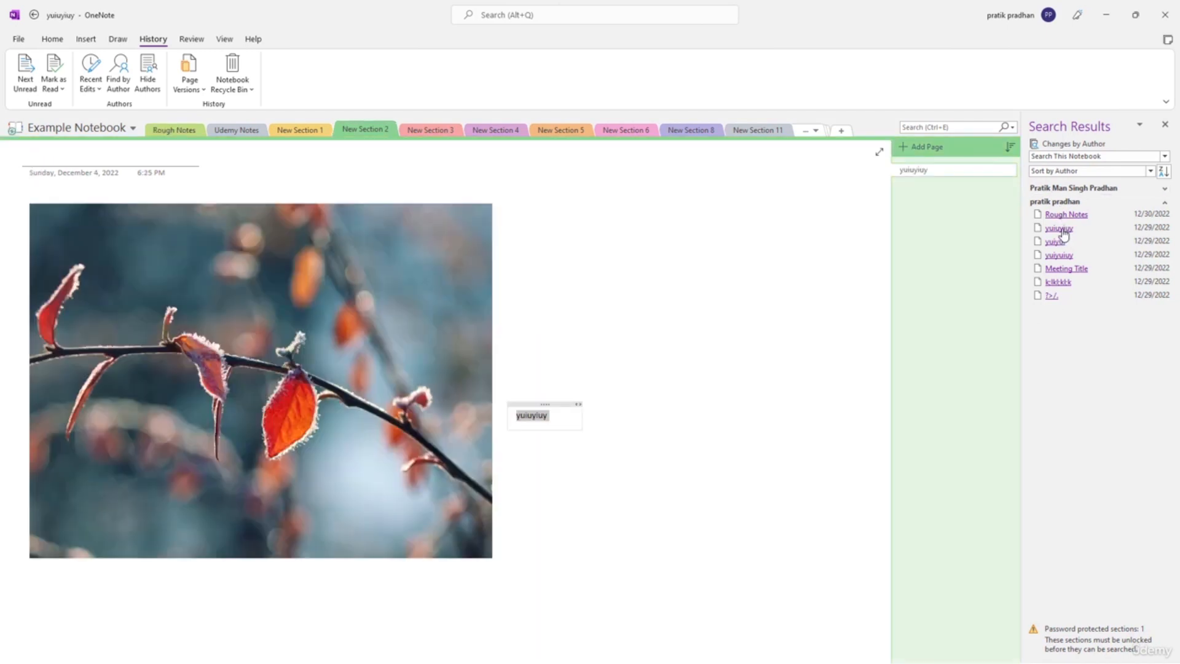
left_click(1064, 217)
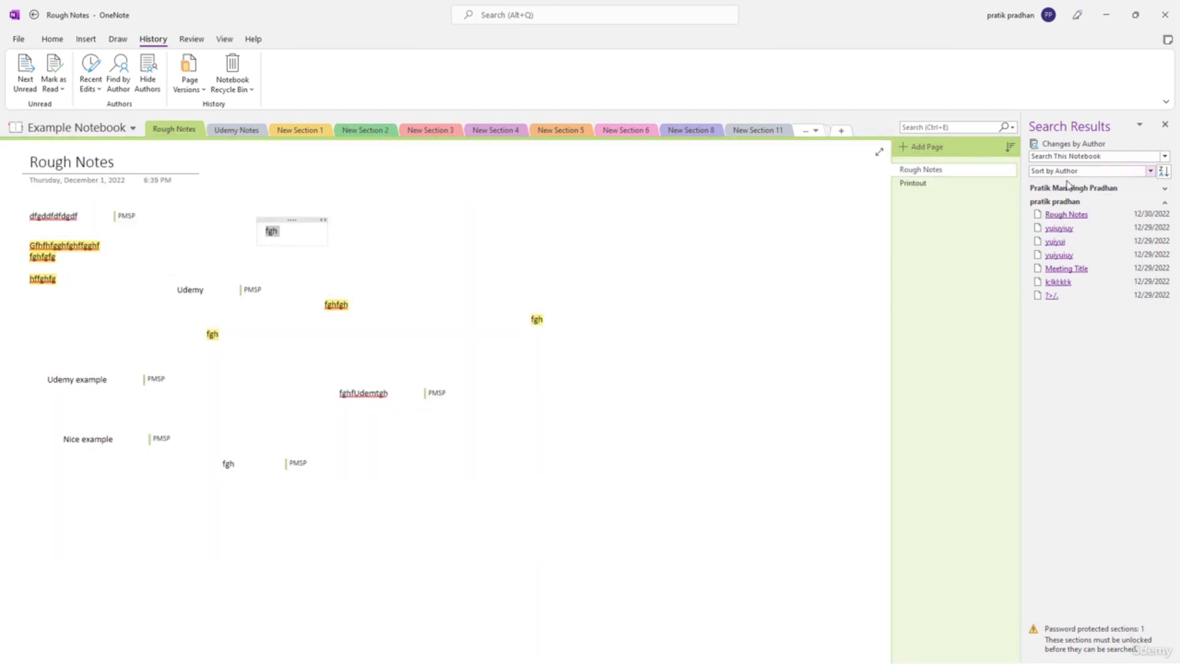
- Compare the two authors' highlighted changes on the Rough Notes page using their search results, and collapse both author groups
left_click(1070, 188)
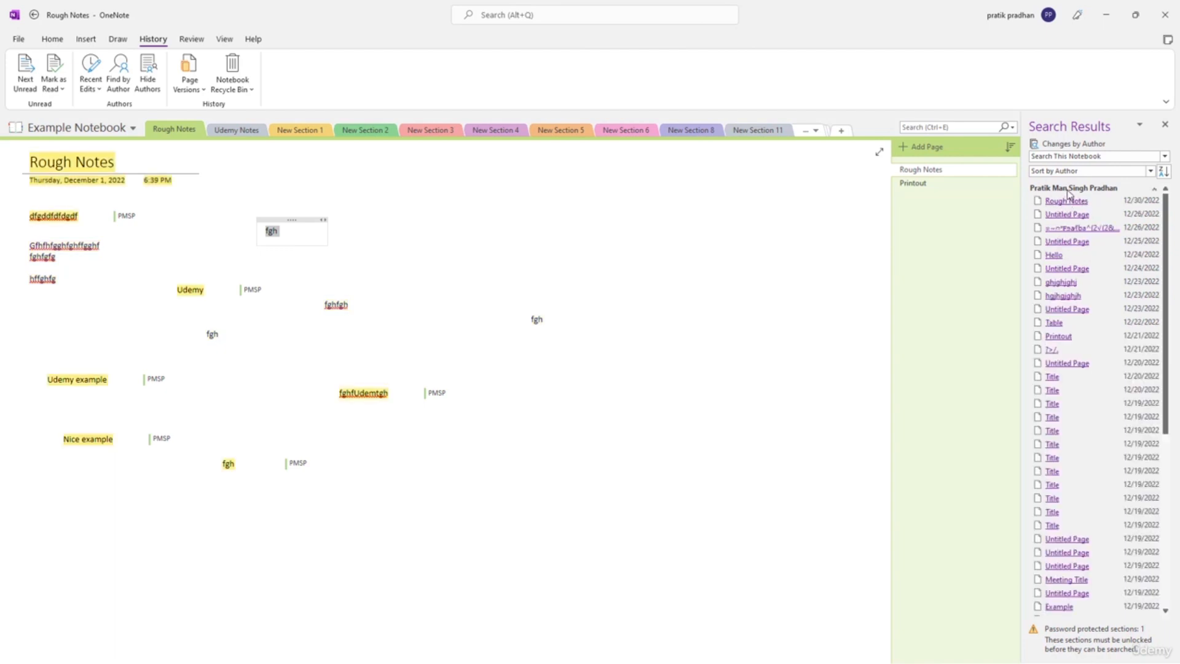
left_click(1068, 188)
left_click(1057, 254)
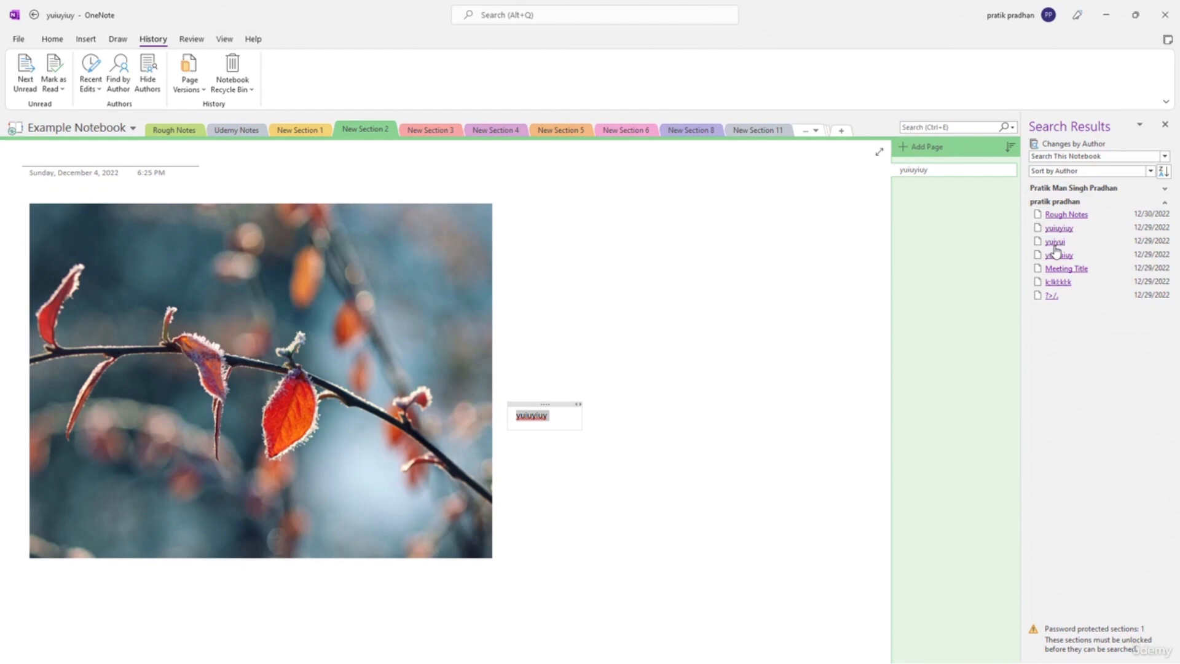
left_click(1064, 216)
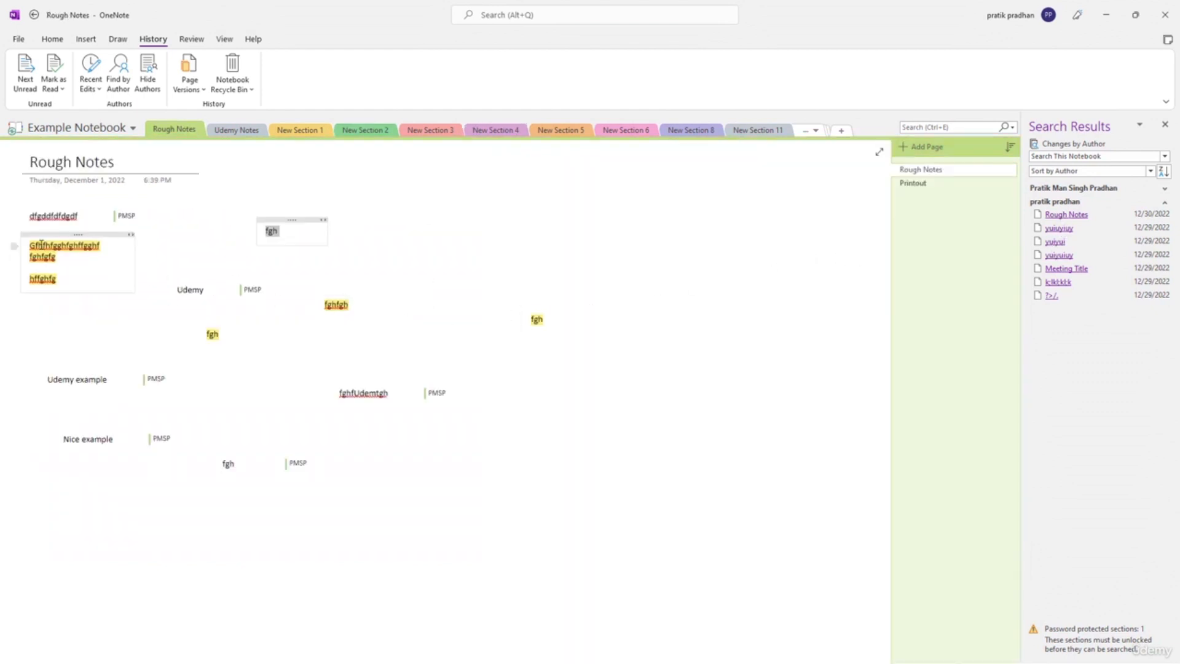
left_click(1074, 188)
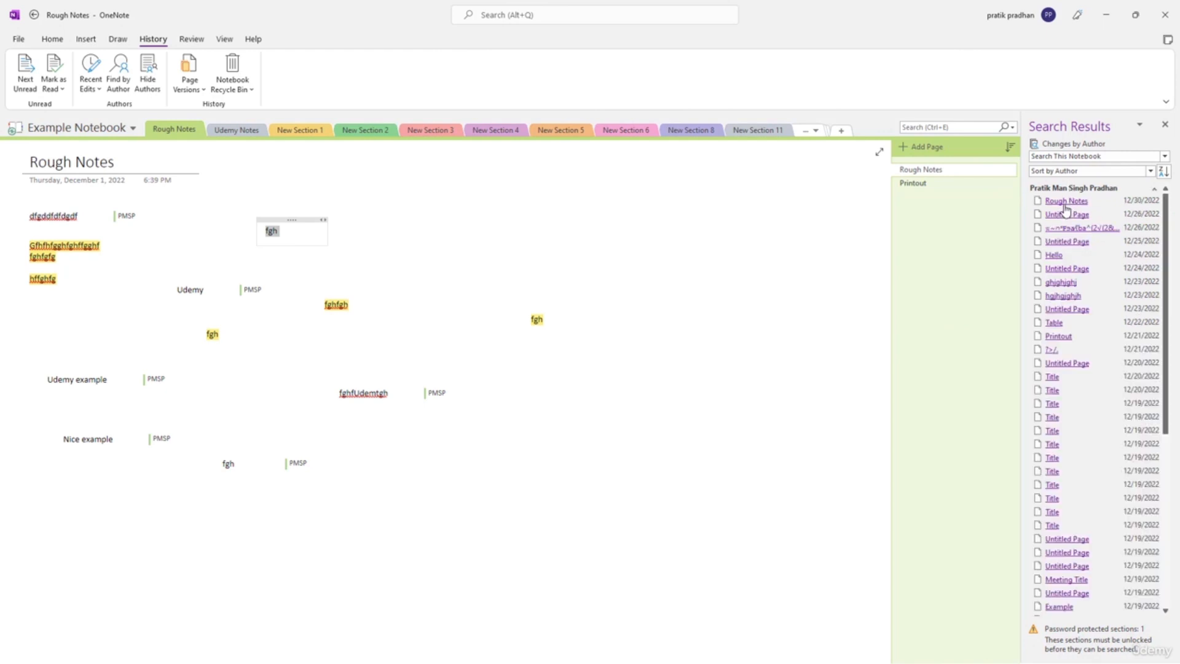
left_click(1059, 205)
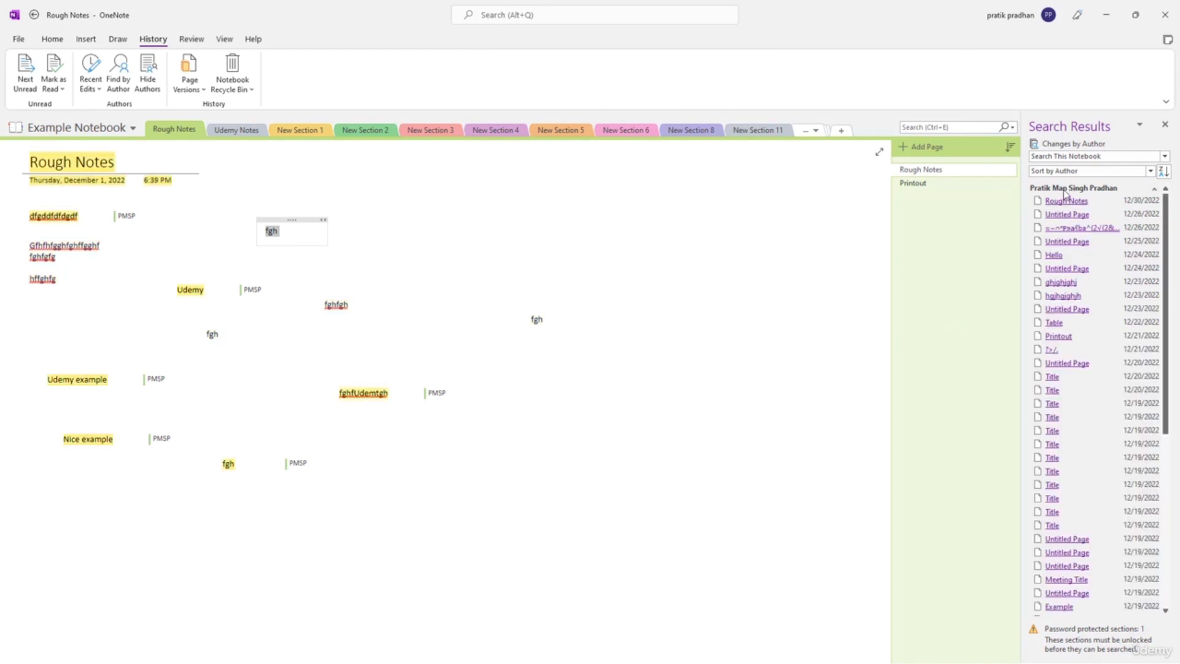
left_click(1067, 191)
left_click(1054, 204)
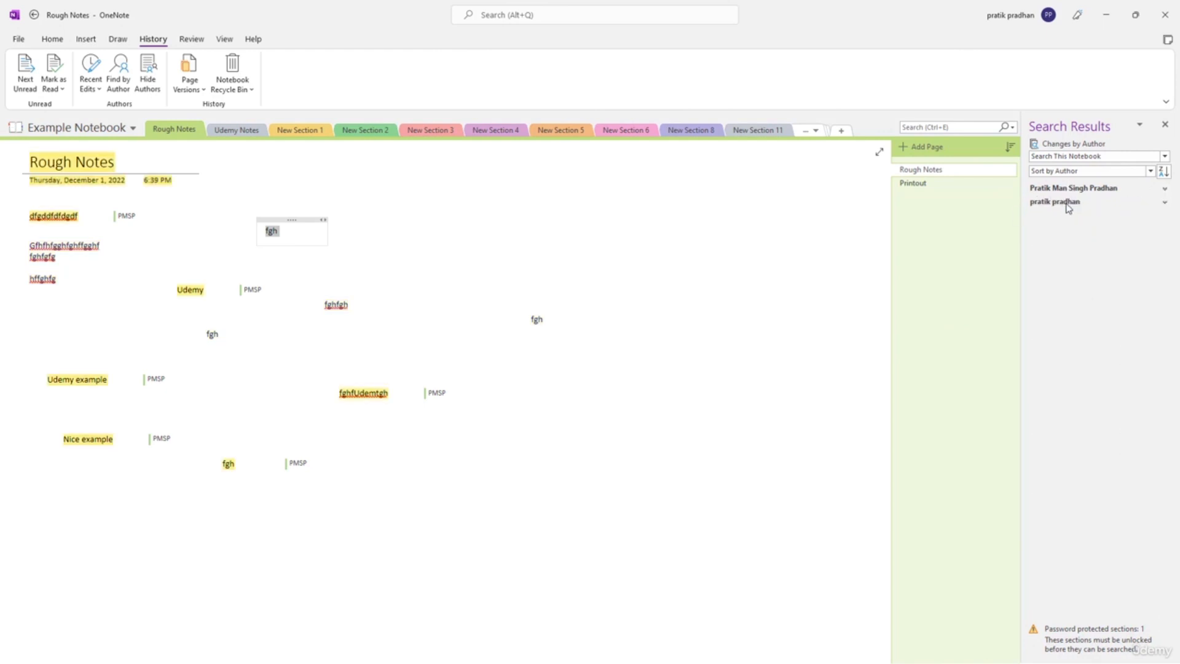
- Sort the found changes by Date Modified and view the available search scopes
left_click(1150, 171)
left_click(1137, 181)
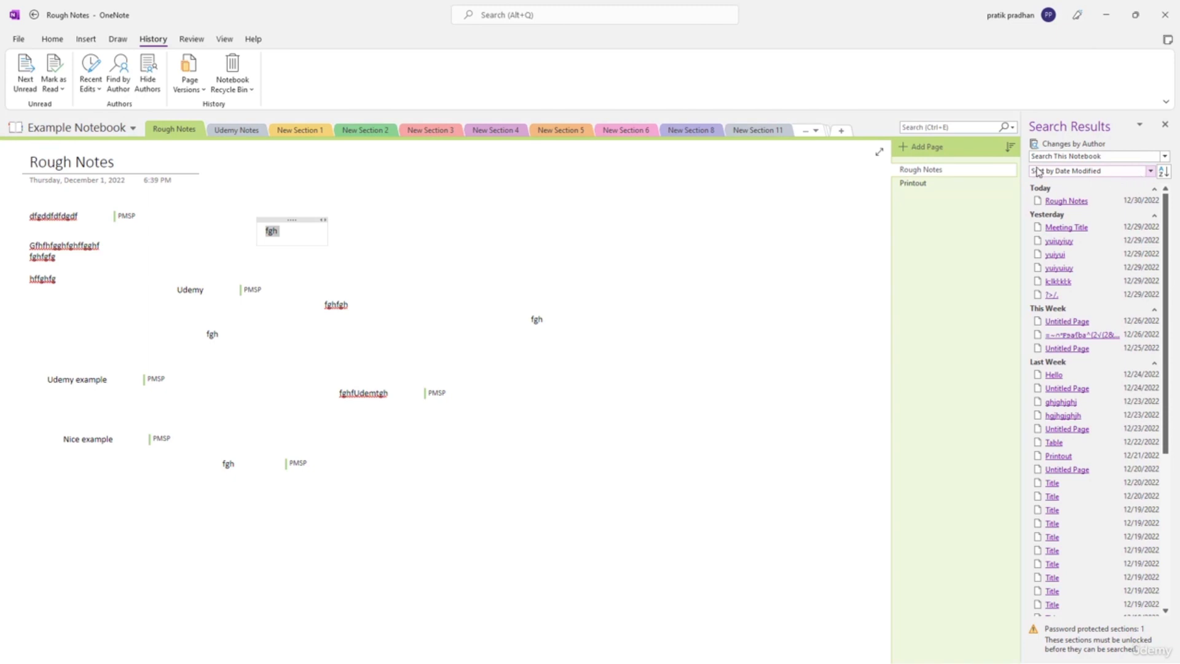
left_click(1164, 157)
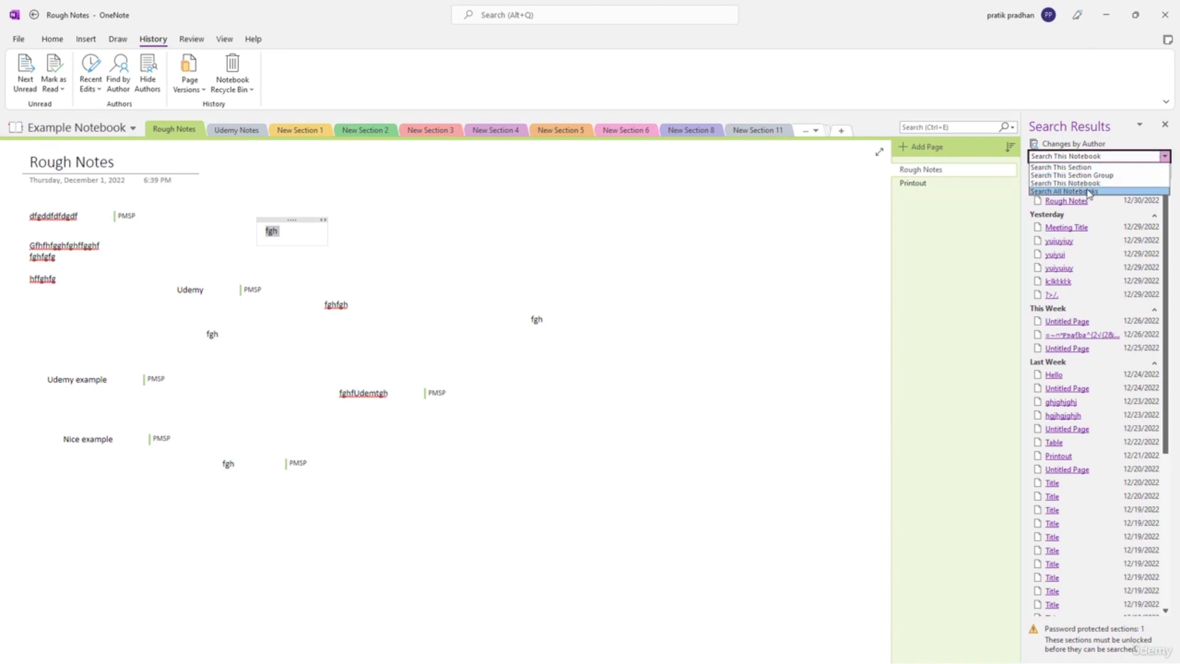
left_click(989, 214)
- Open the Printout page and return to an empty spot on the Rough Notes page
left_click(916, 184)
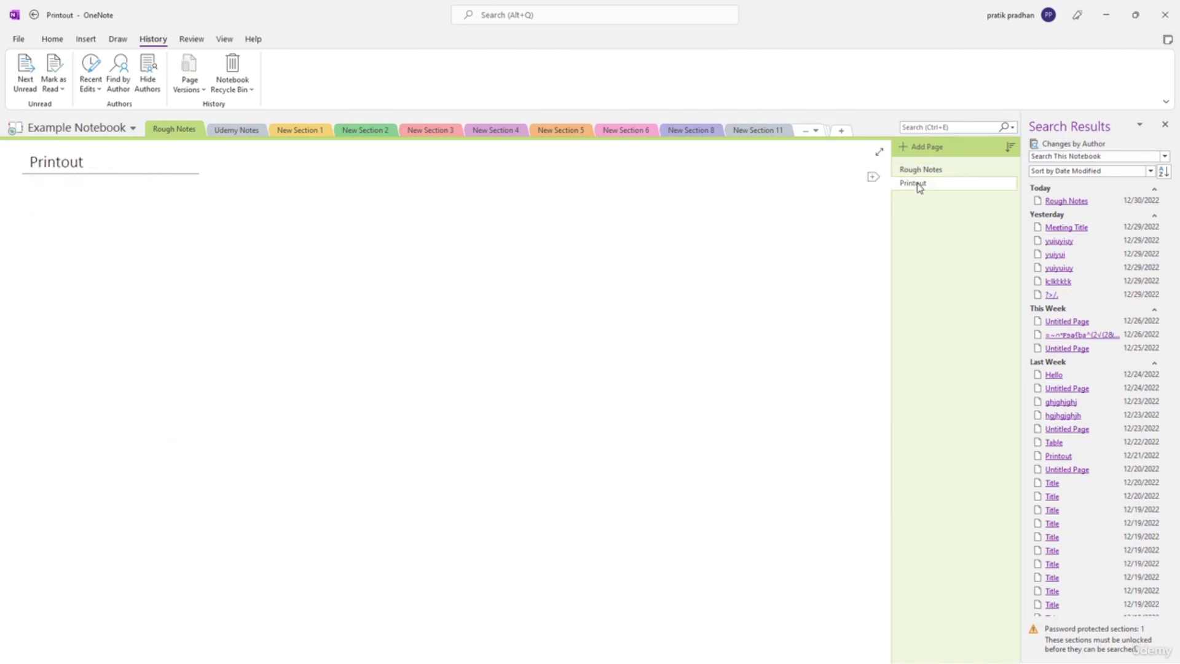
left_click(922, 172)
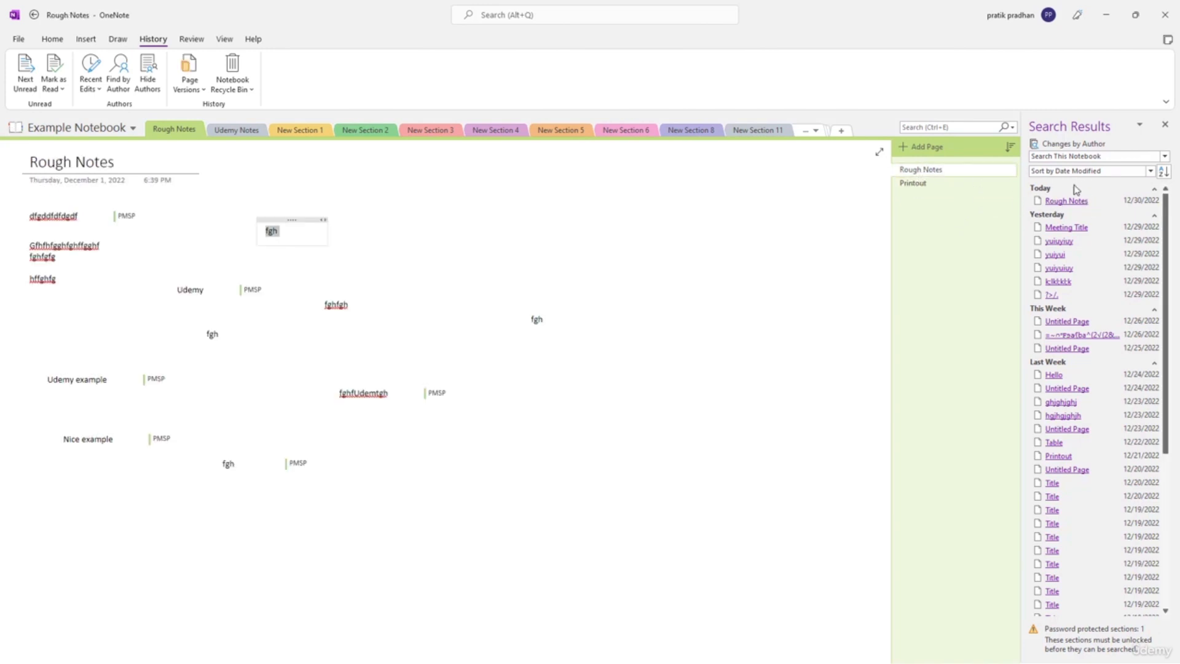
left_click(473, 232)
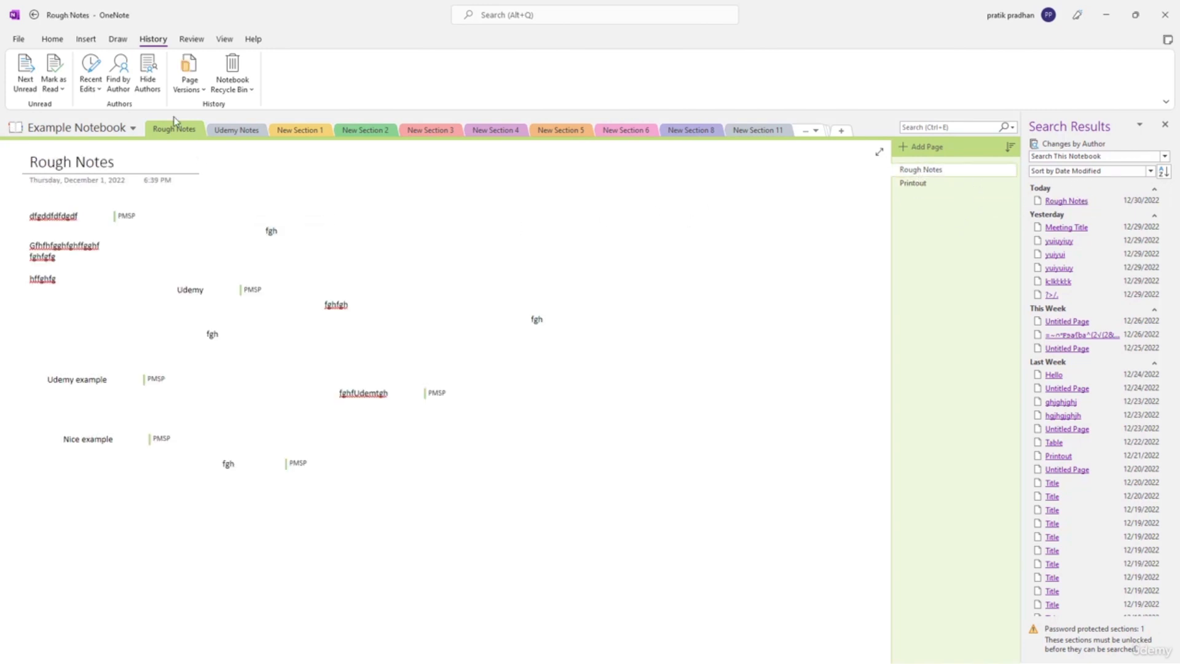
- Toggle the author initials beside the Rough Notes entries off, on and off again
left_click(159, 81)
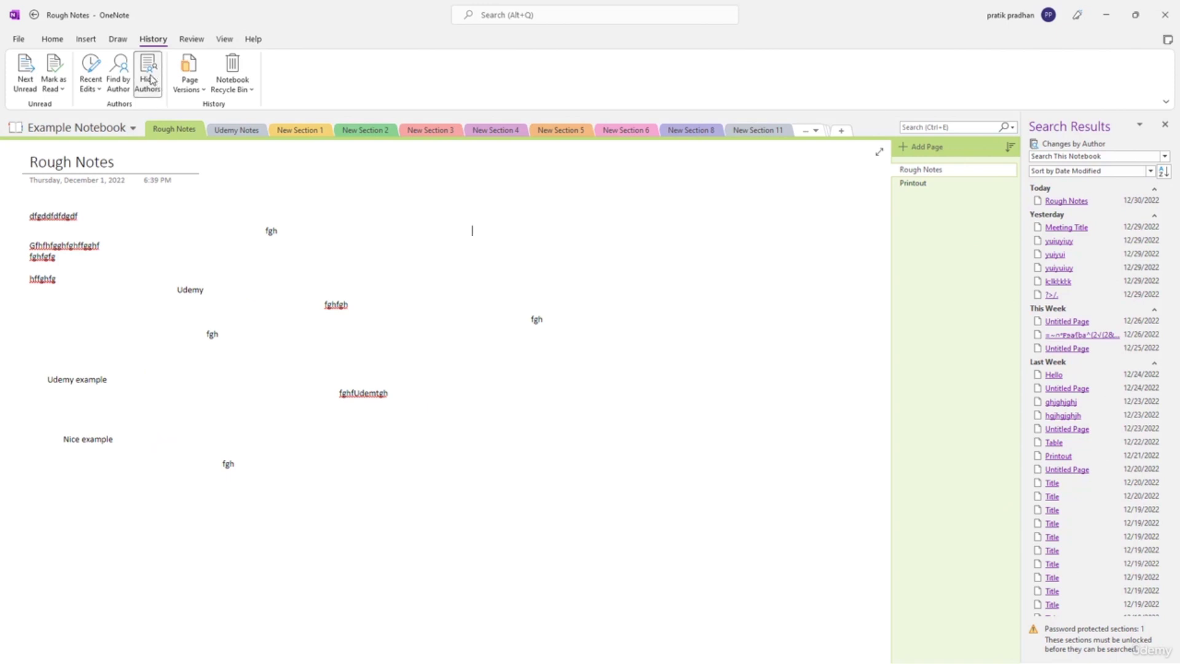
left_click(152, 80)
mouse_move(121, 220)
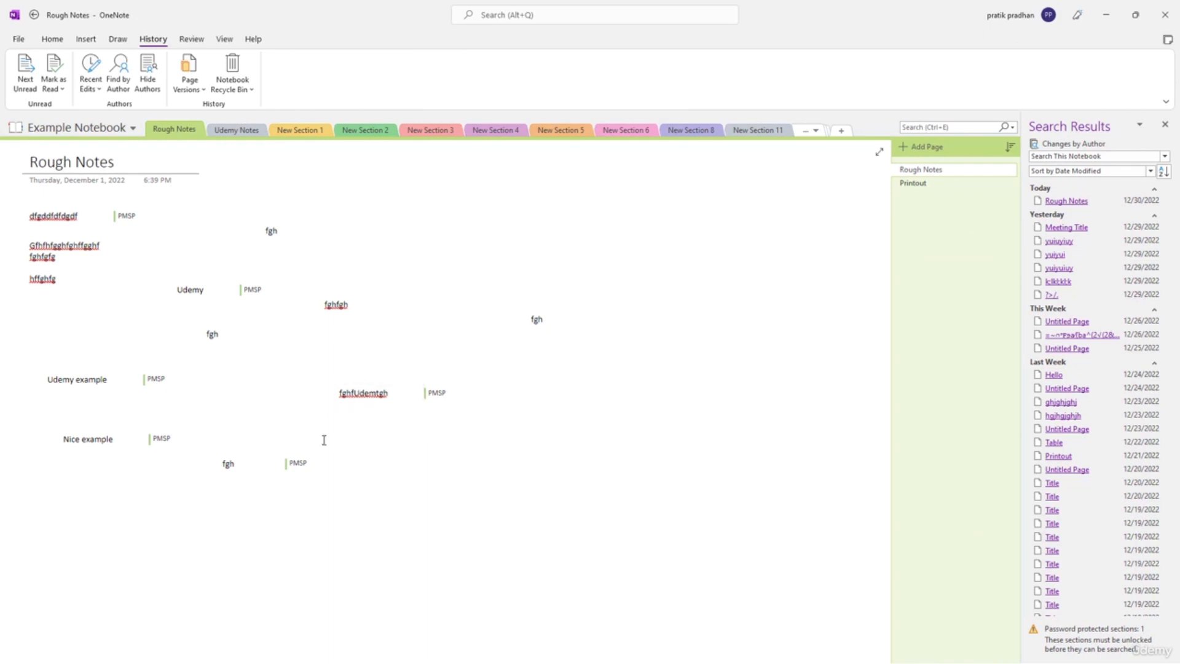
mouse_move(152, 381)
left_click(154, 83)
- Create an email with the Udemy page's contents in the message body, and discard the draft without saving
left_click_drag(174, 258, 130, 243)
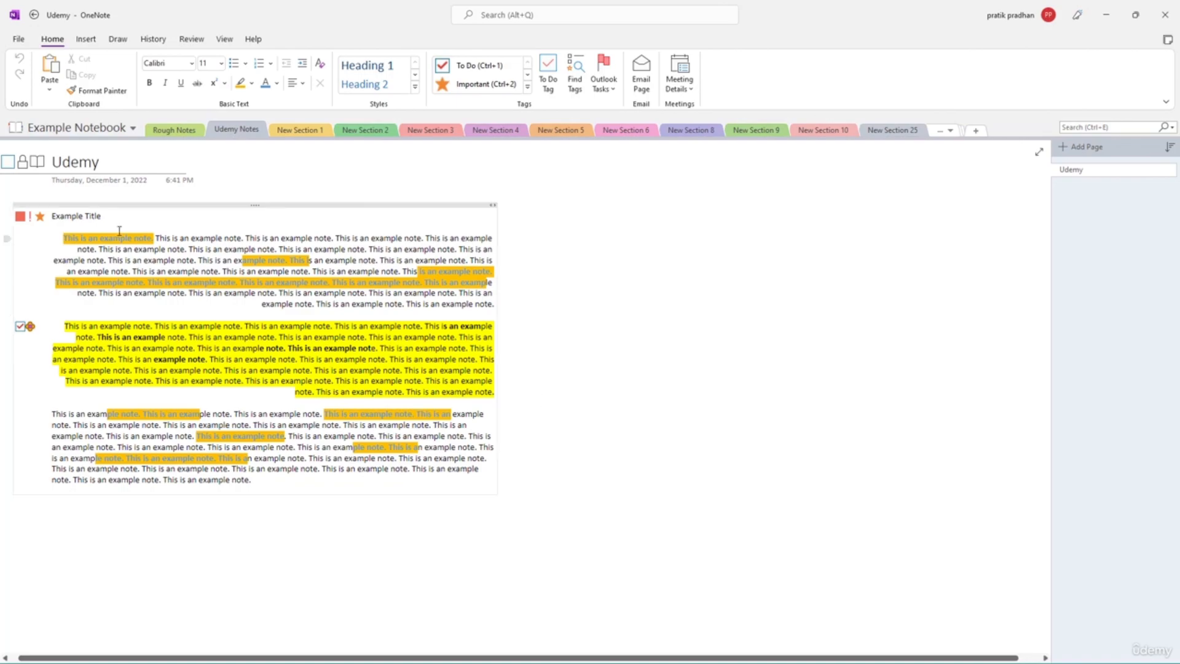
left_click(19, 38)
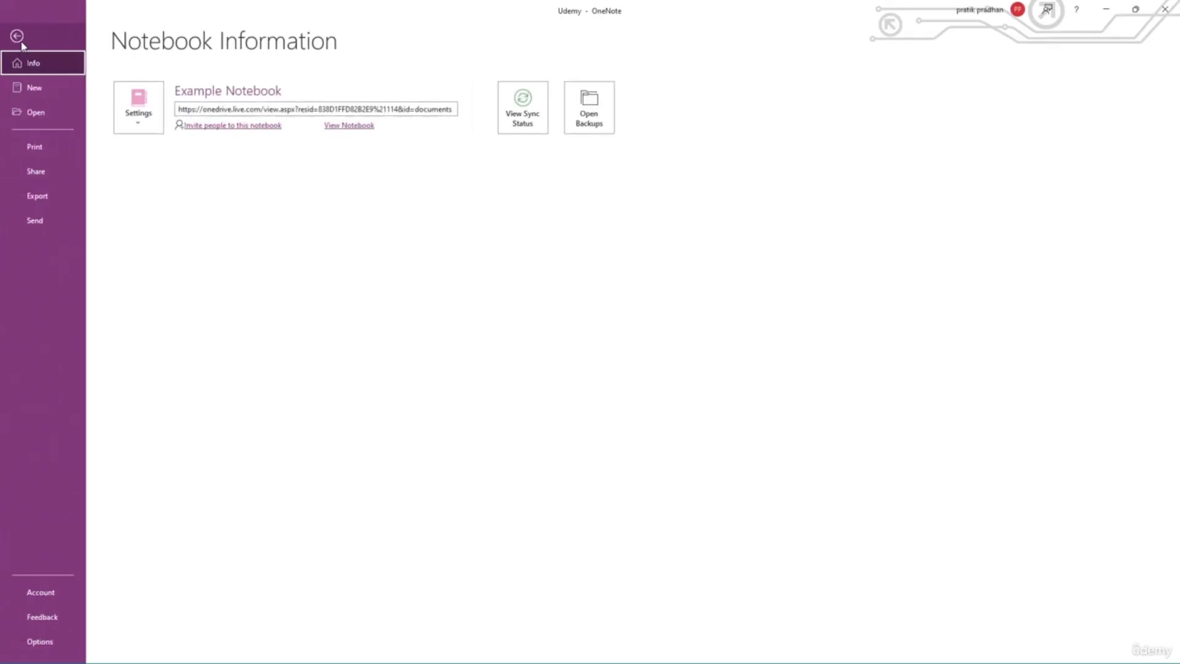
left_click(41, 228)
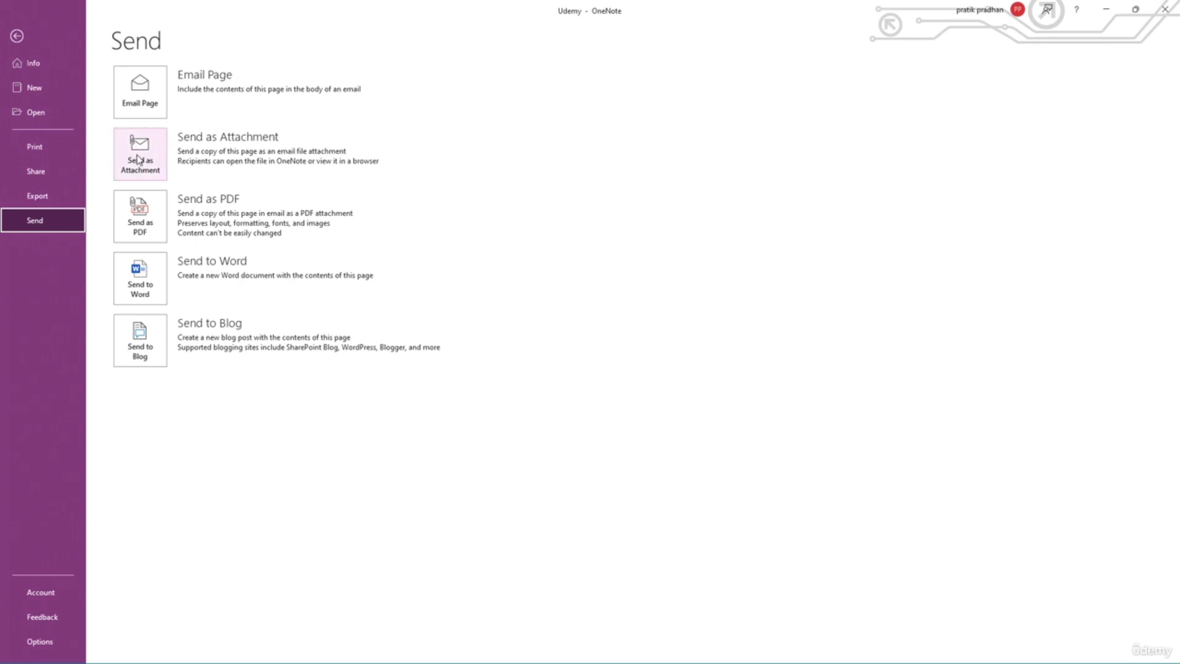
left_click(154, 111)
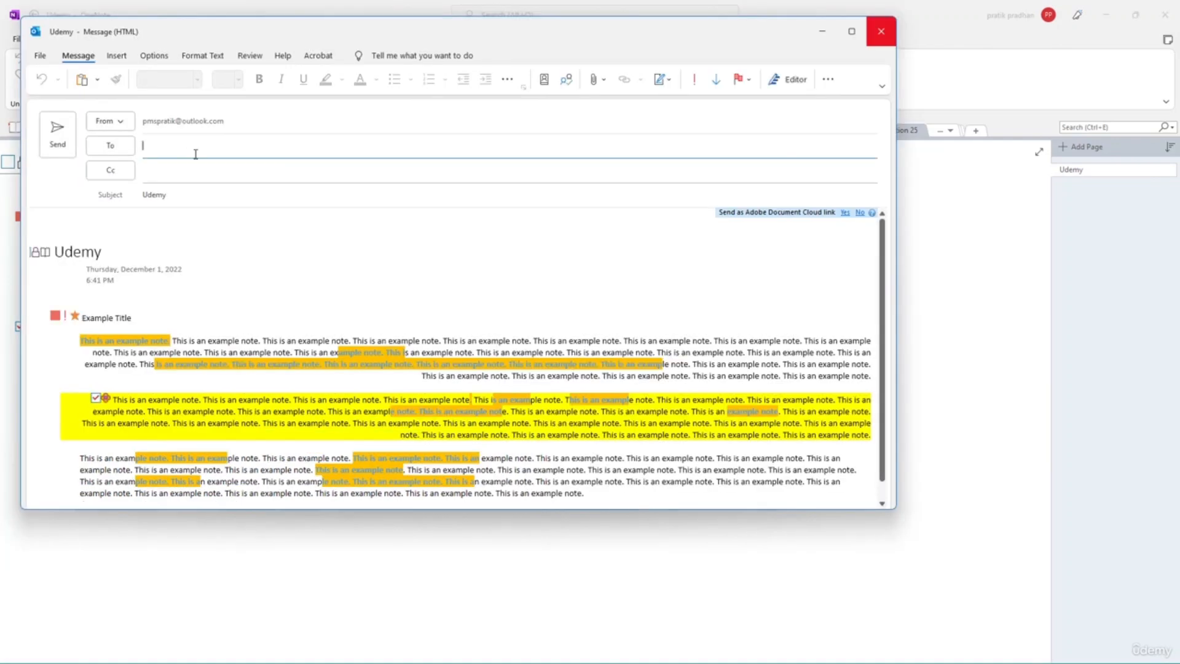
scroll(484, 357, "down", 1)
left_click_drag(416, 35, 446, 86)
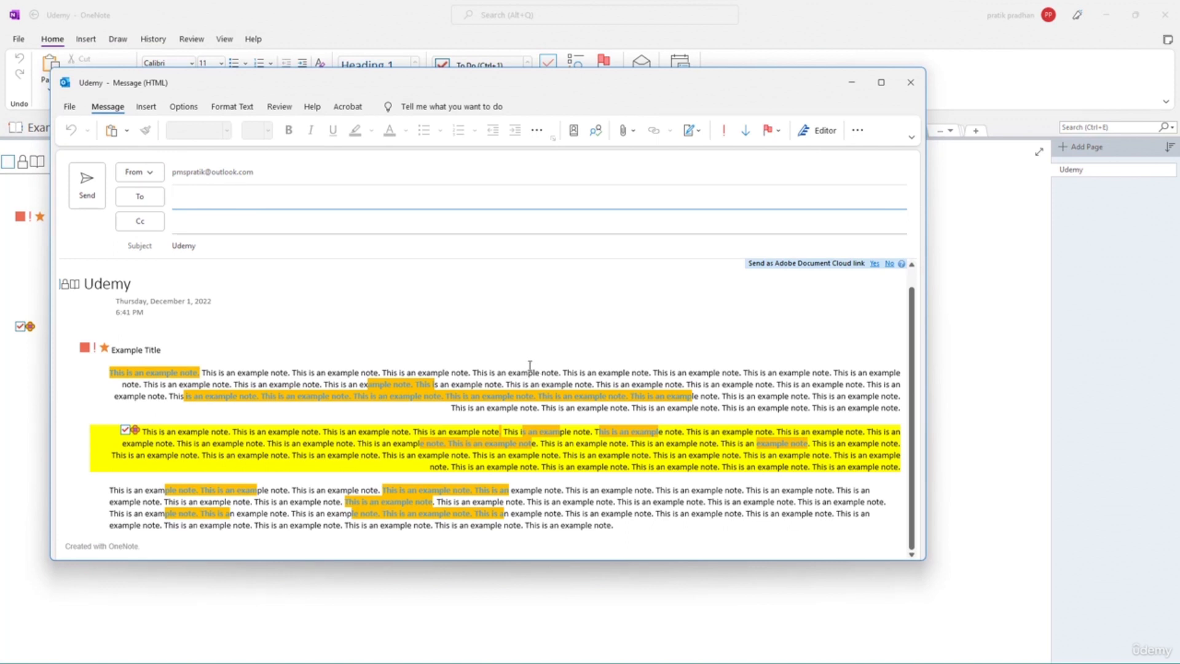
left_click(181, 202)
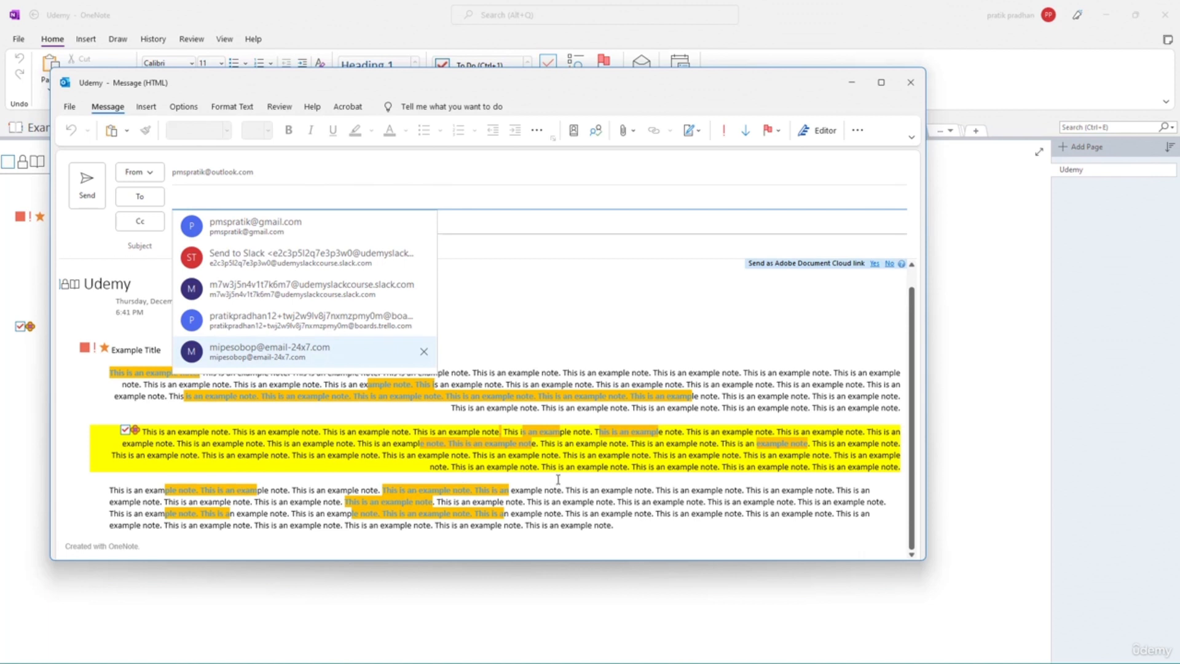
left_click(597, 426)
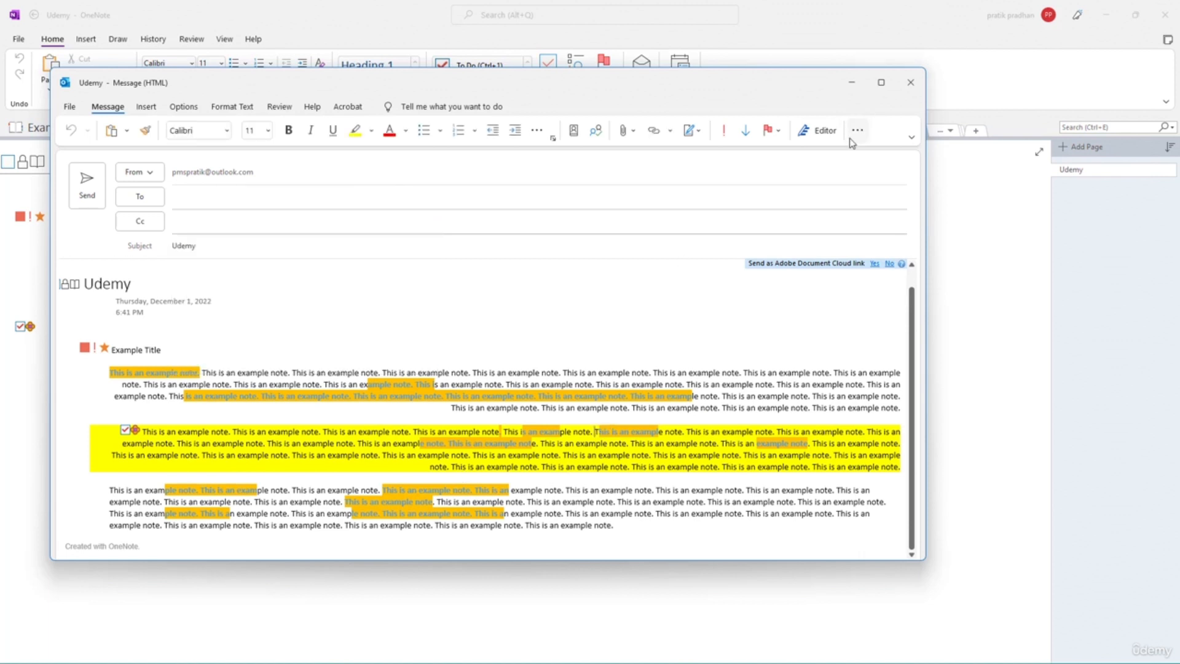
left_click(919, 92)
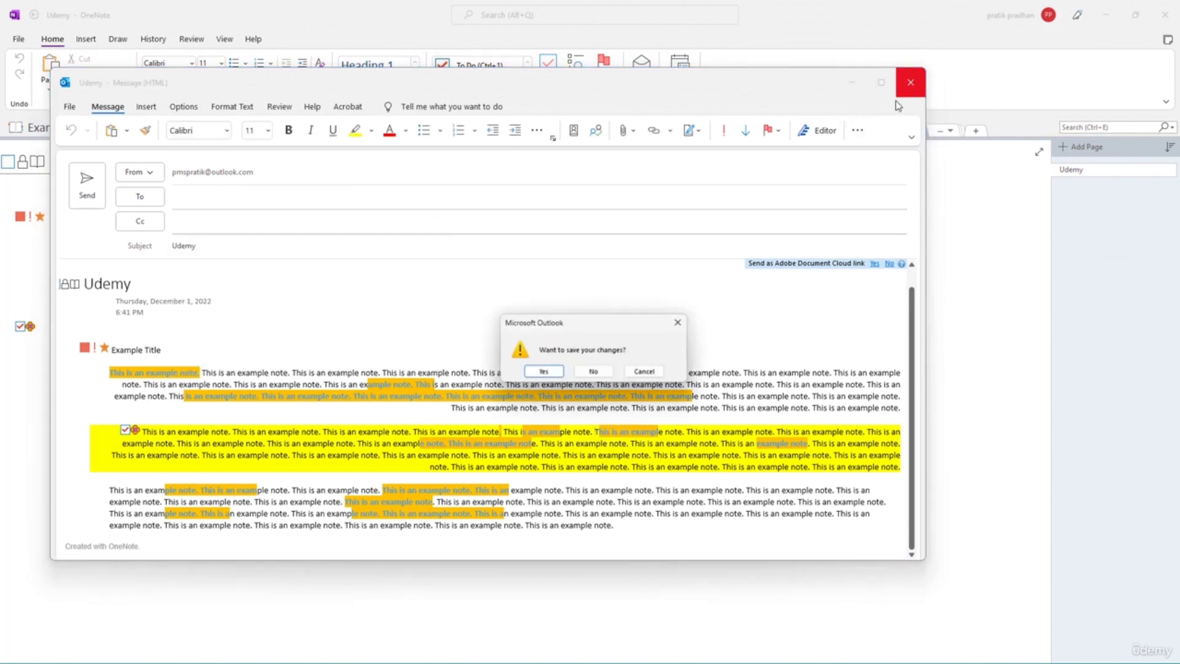
left_click(595, 372)
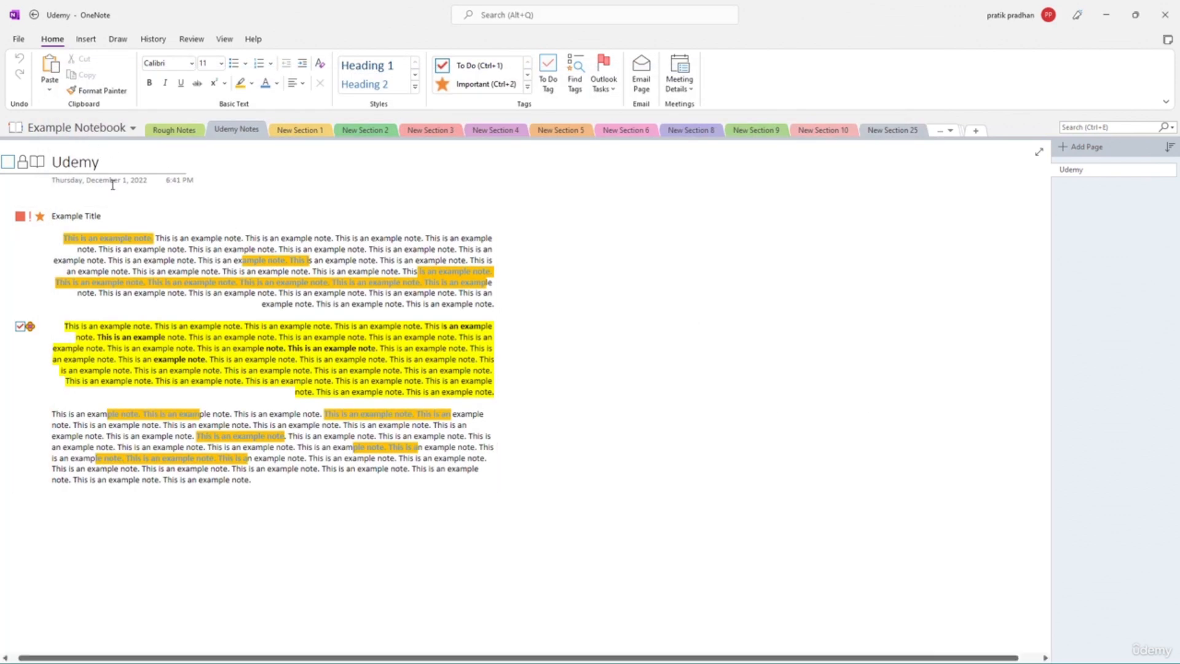
- Create an email with the Udemy page as a password-protected attachment, and discard the draft without saving
left_click(19, 41)
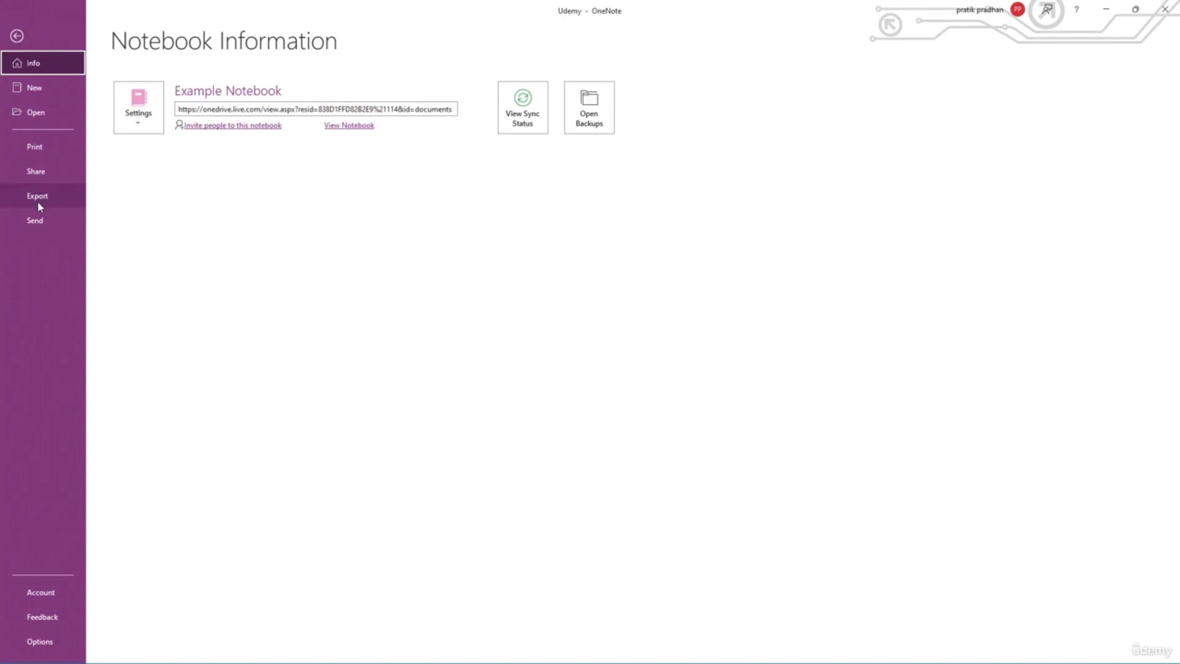
left_click(36, 222)
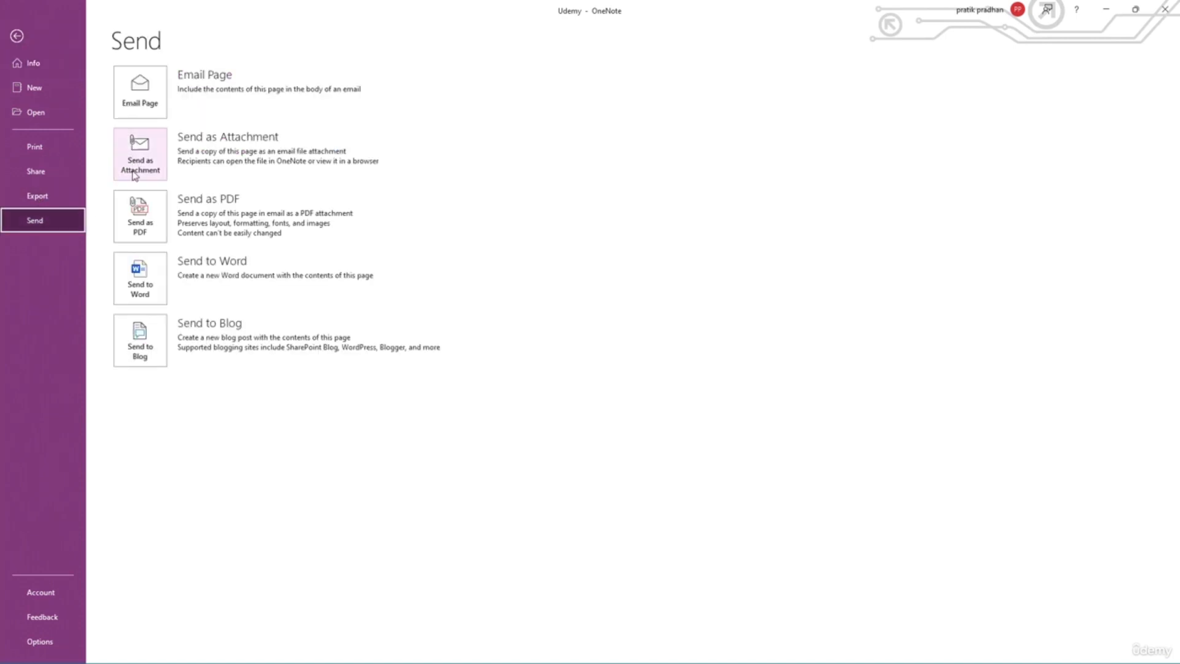
left_click(145, 164)
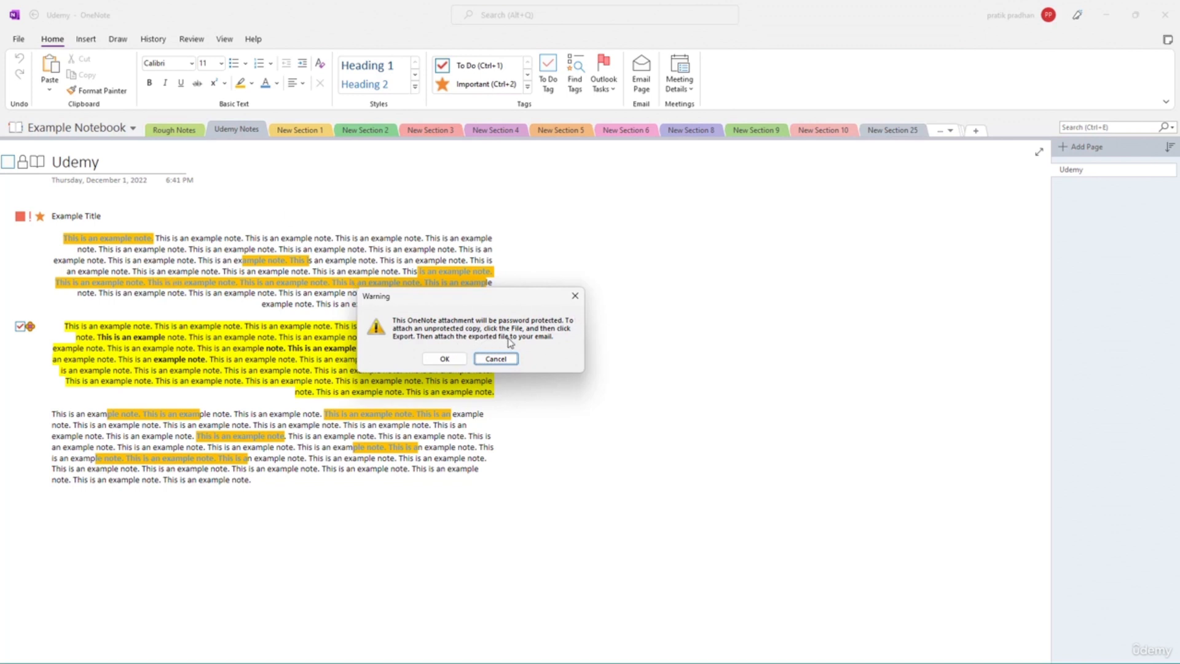
left_click(445, 359)
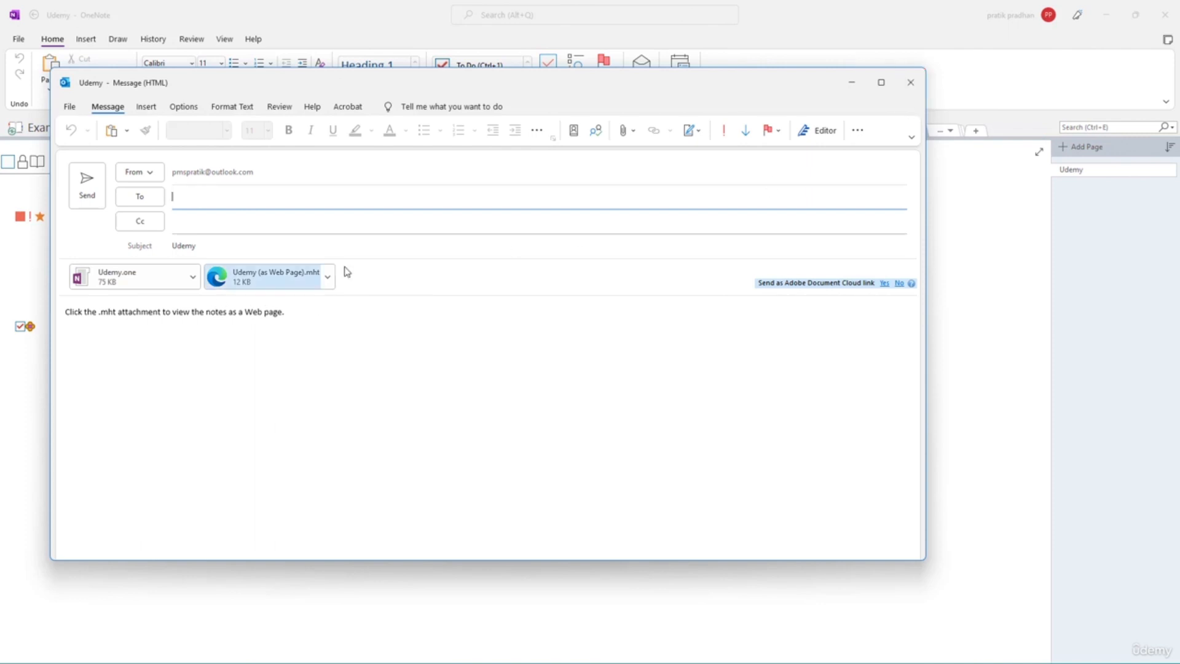
left_click(911, 87)
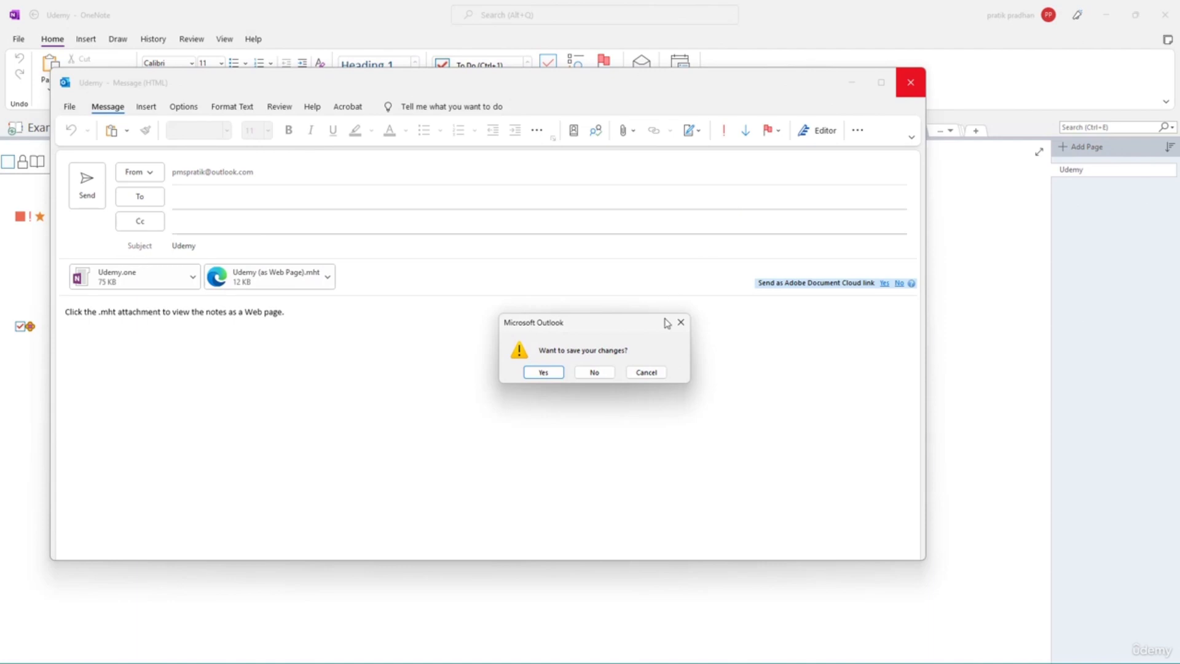
left_click(593, 372)
- Create an email with the New Section 2 page sent as an attachment
left_click(365, 129)
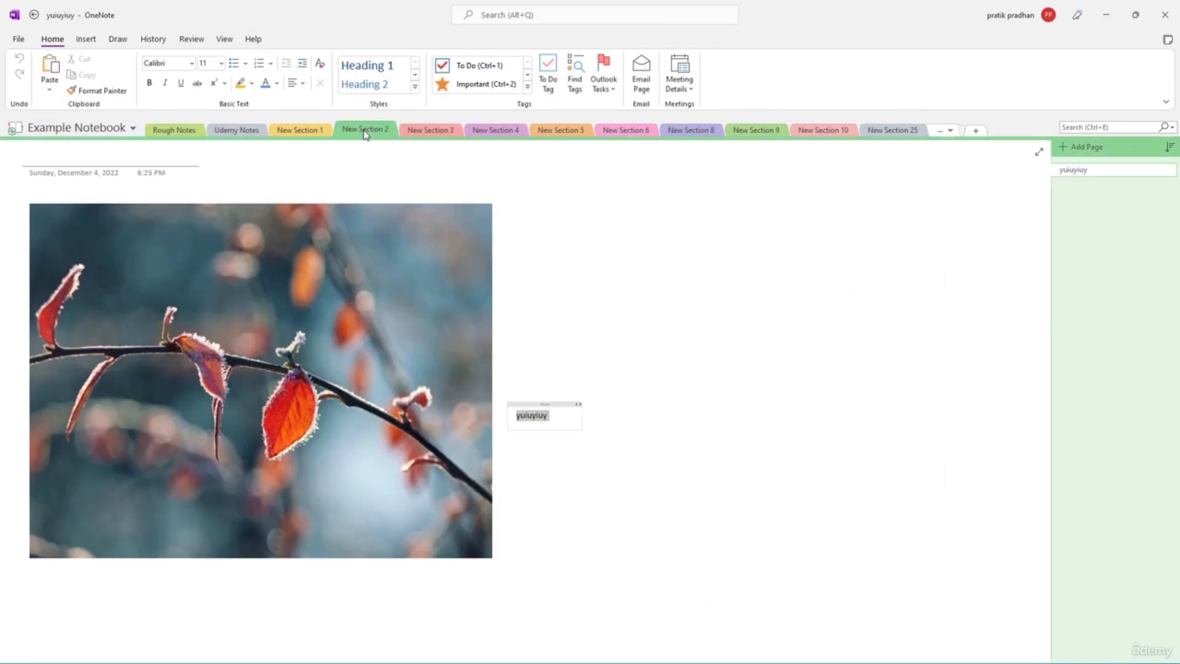
left_click(18, 39)
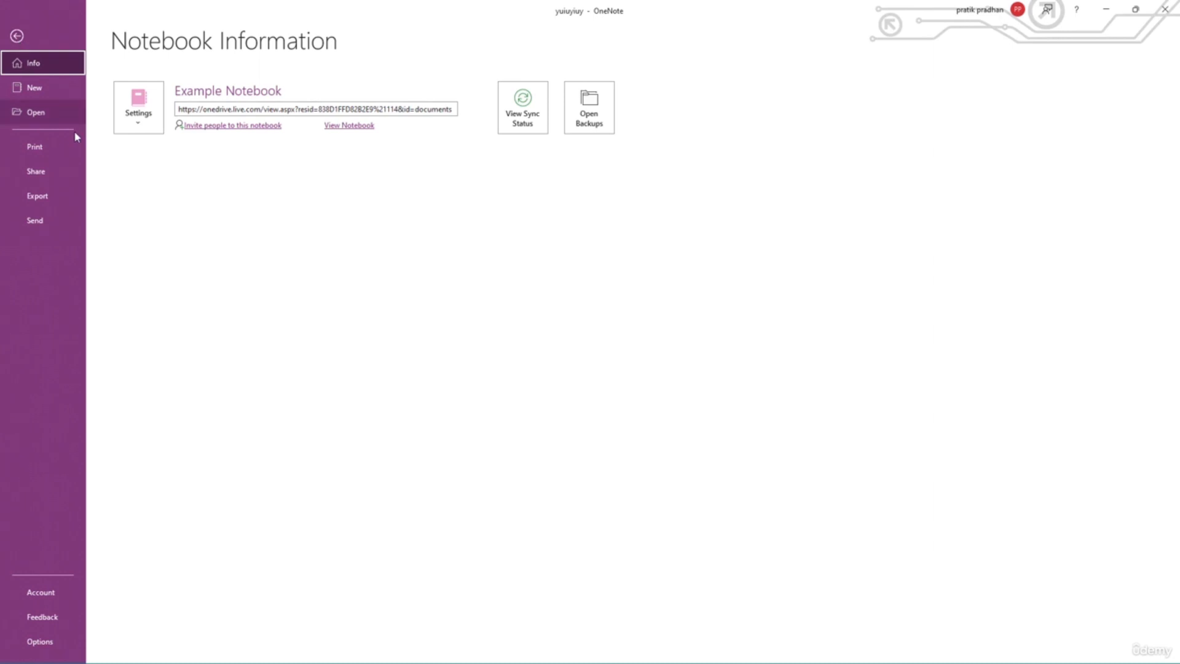
left_click(58, 221)
left_click(146, 162)
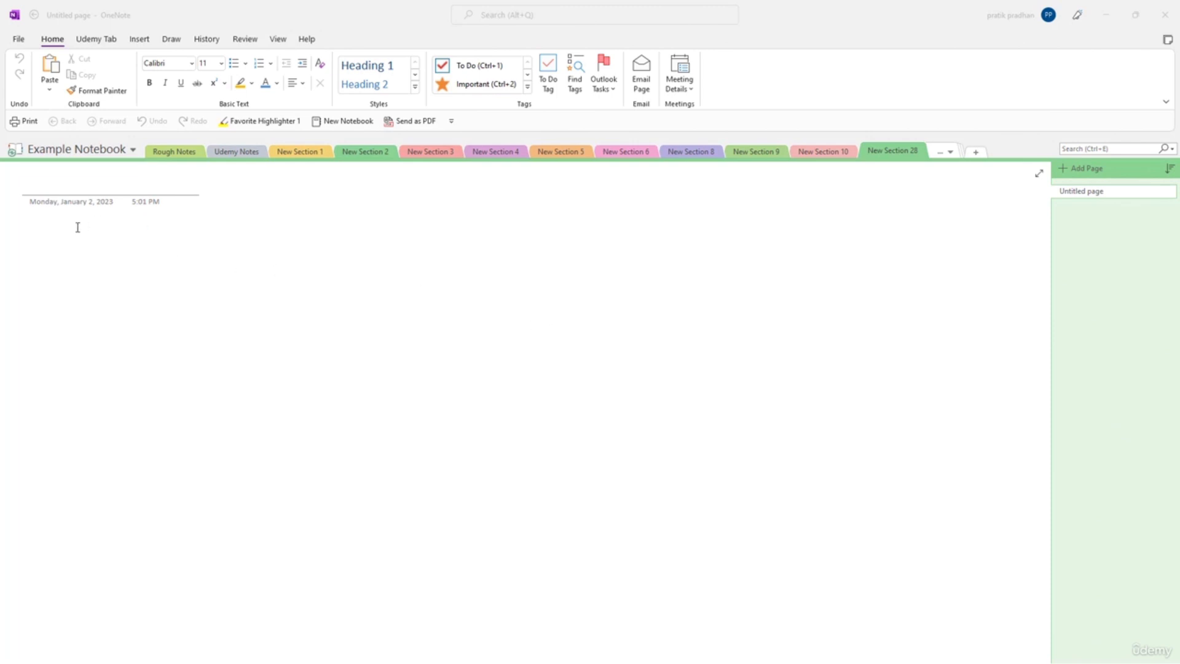
- Write the note "Learn about Office" on the untitled page and flag it as an Outlook task for tomorrow
left_click(33, 231)
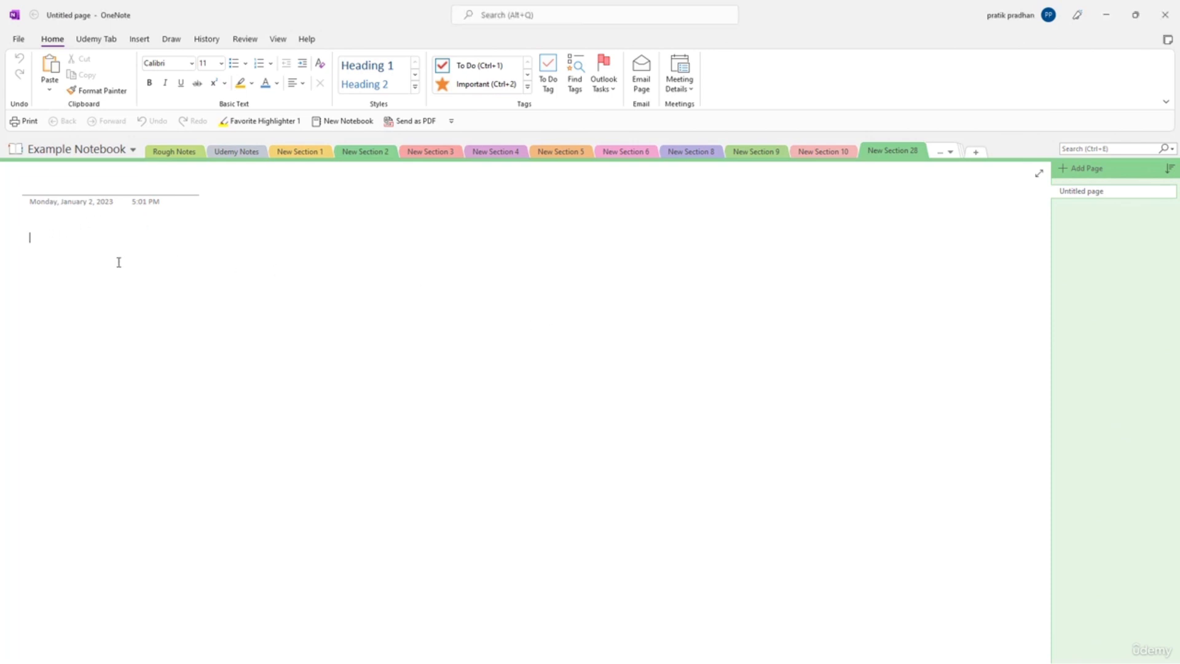
type("Lea")
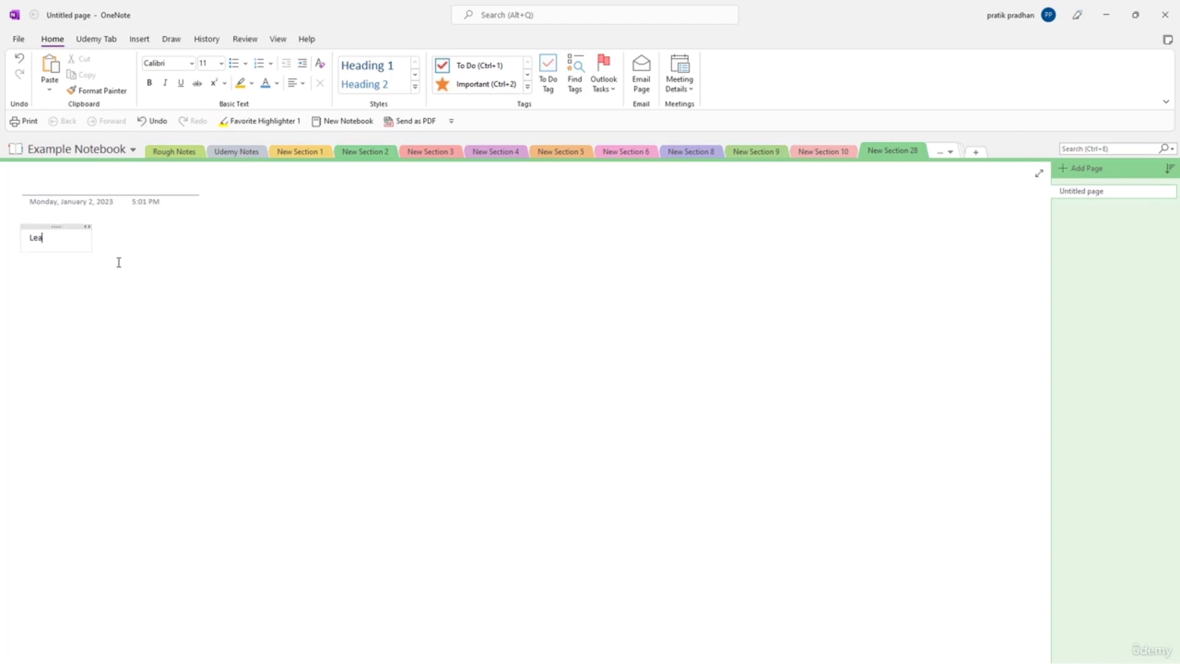
type("rn about Office")
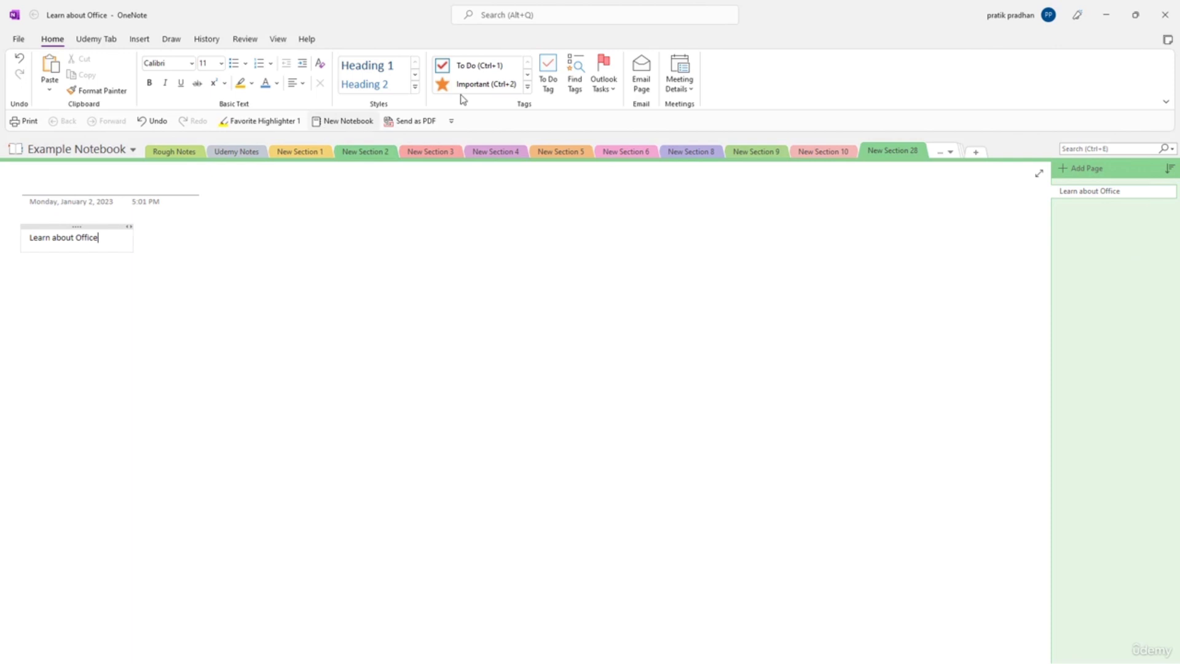
left_click(606, 74)
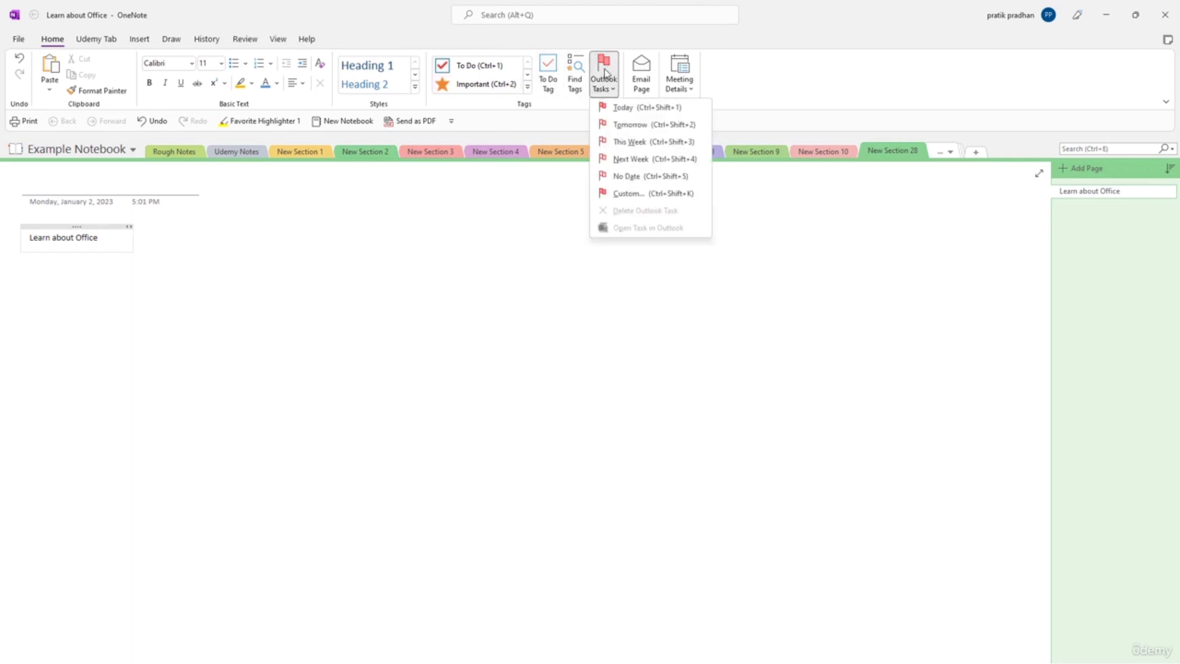
left_click(637, 124)
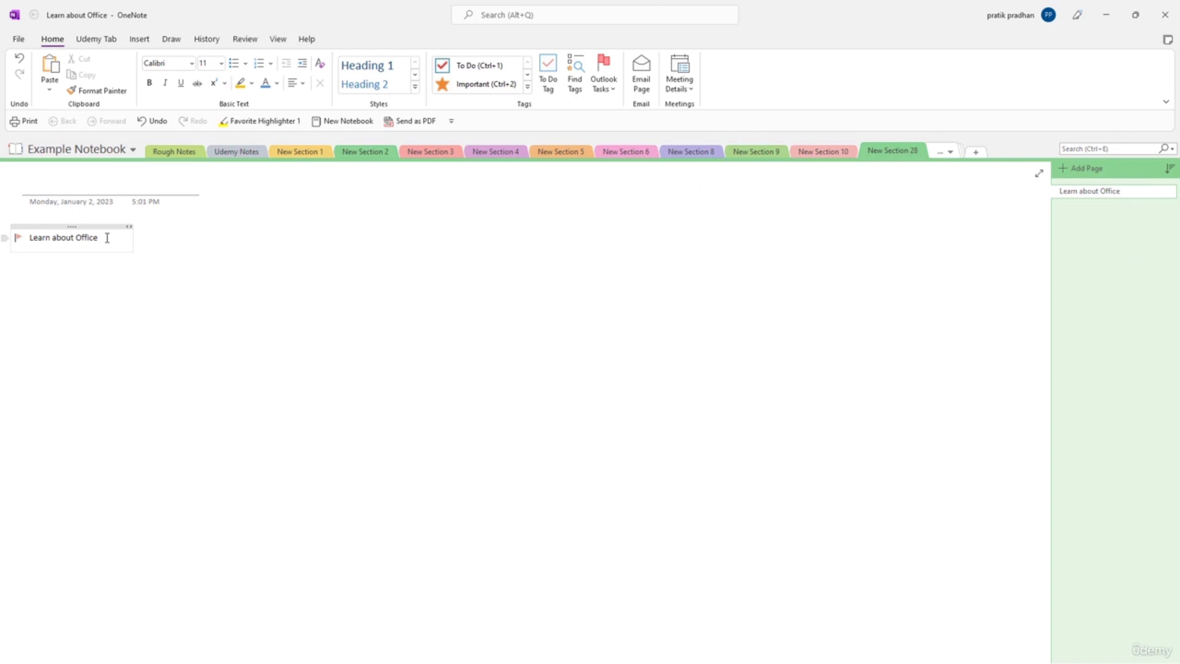
- Add the line "Prepare Report" and save it as a custom Outlook task starting Wed 1/11/2023 and due Thu 1/12/2023
key("Return")
type("Prepare Report")
left_click(606, 83)
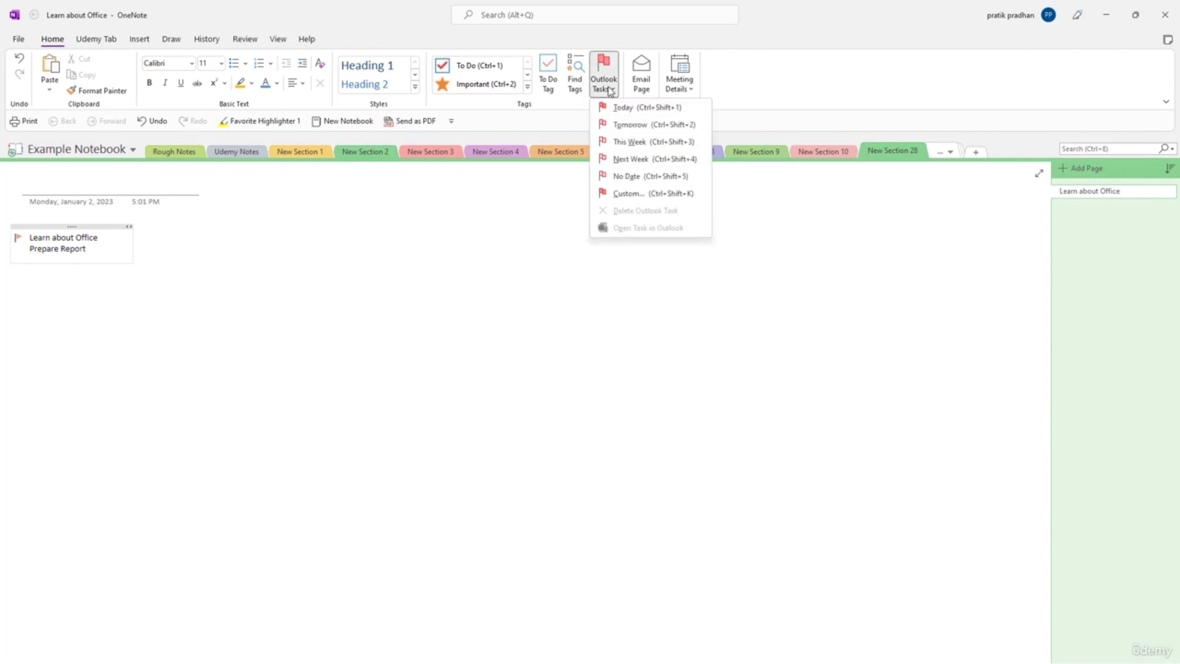
left_click(637, 194)
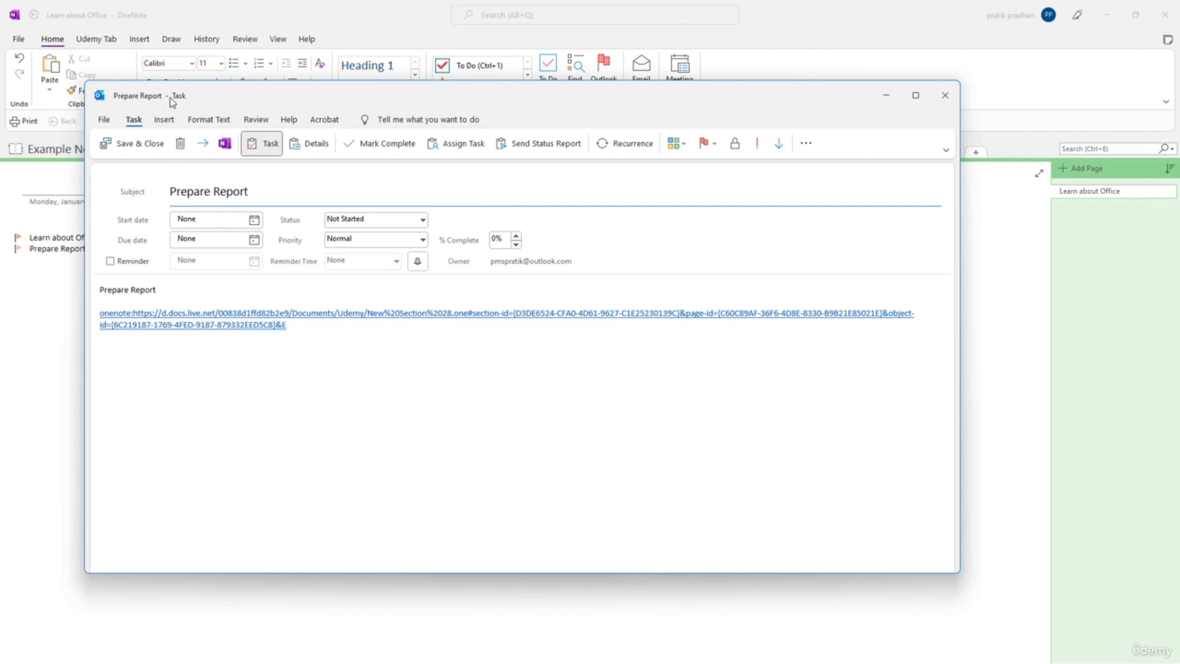
left_click(255, 223)
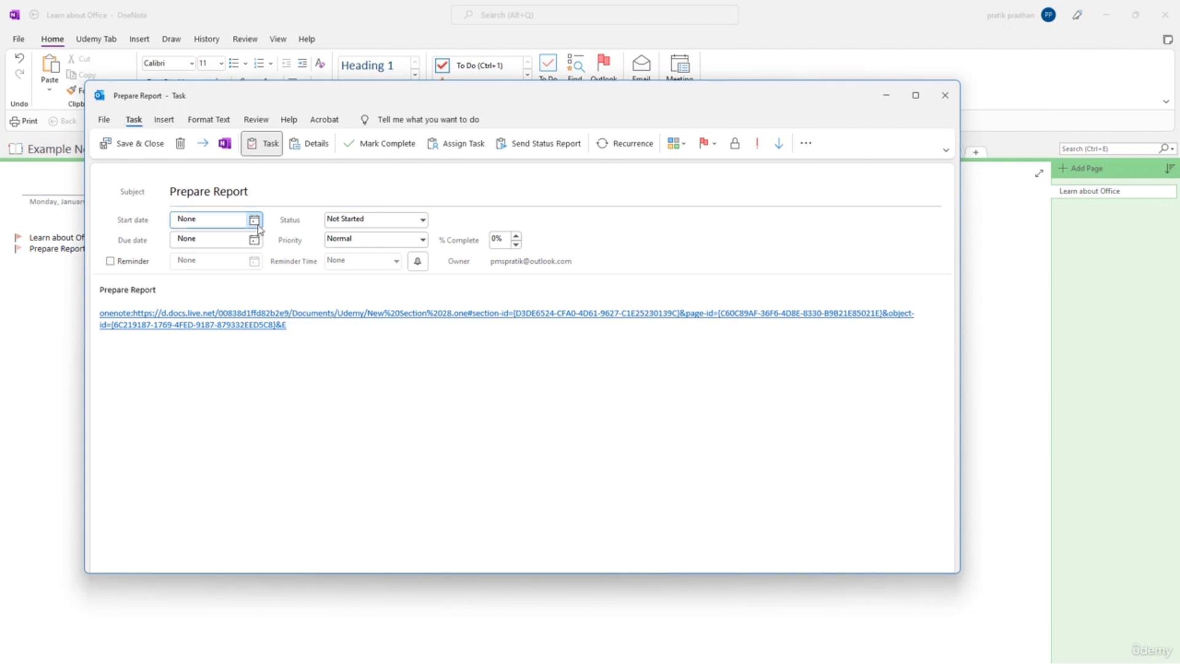
left_click(195, 292)
left_click(254, 254)
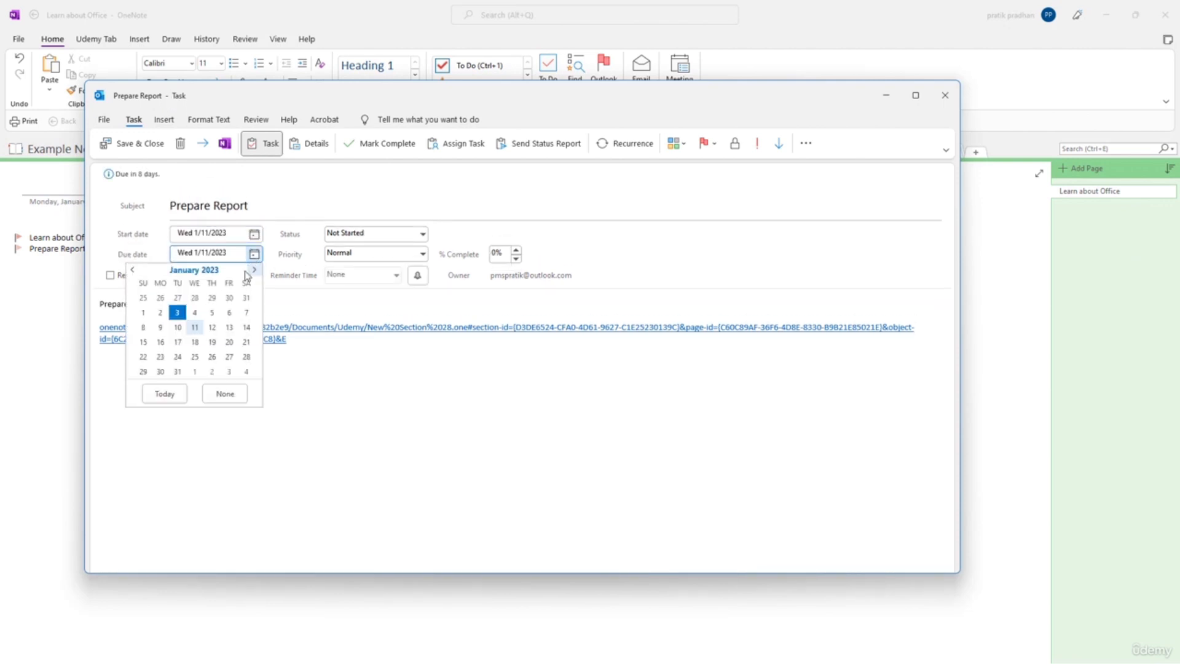
left_click(211, 312)
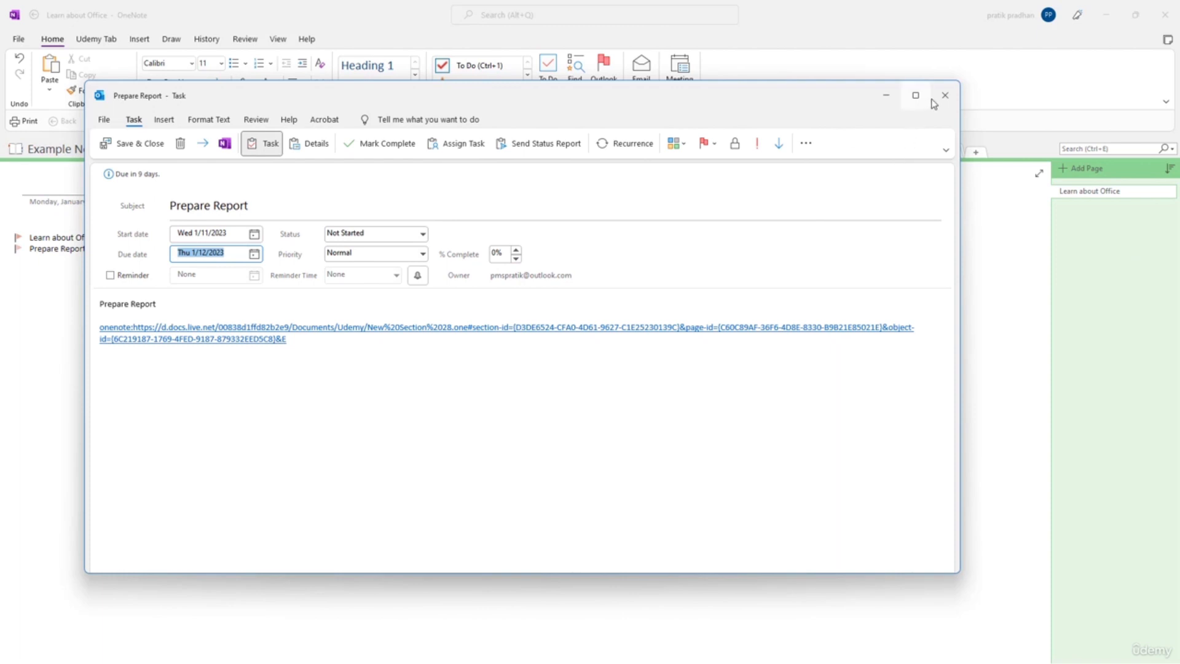
left_click(135, 143)
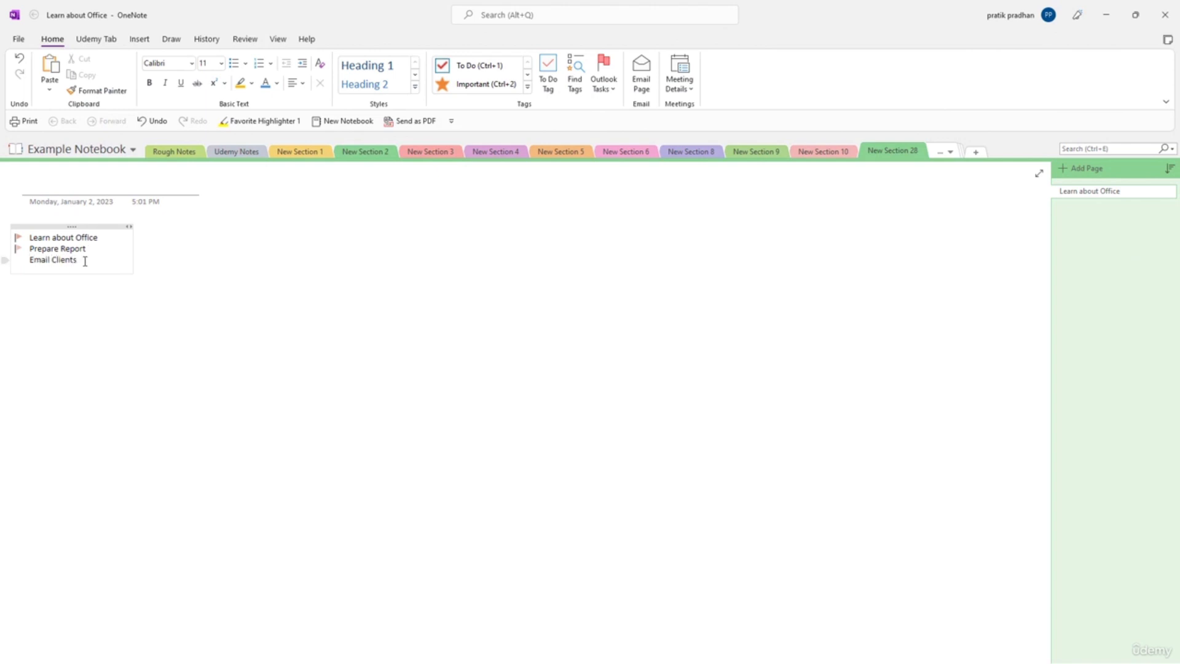
- Add the line "Email Clients" below Prepare Report and flag it as an Outlook task for this week
left_click(604, 91)
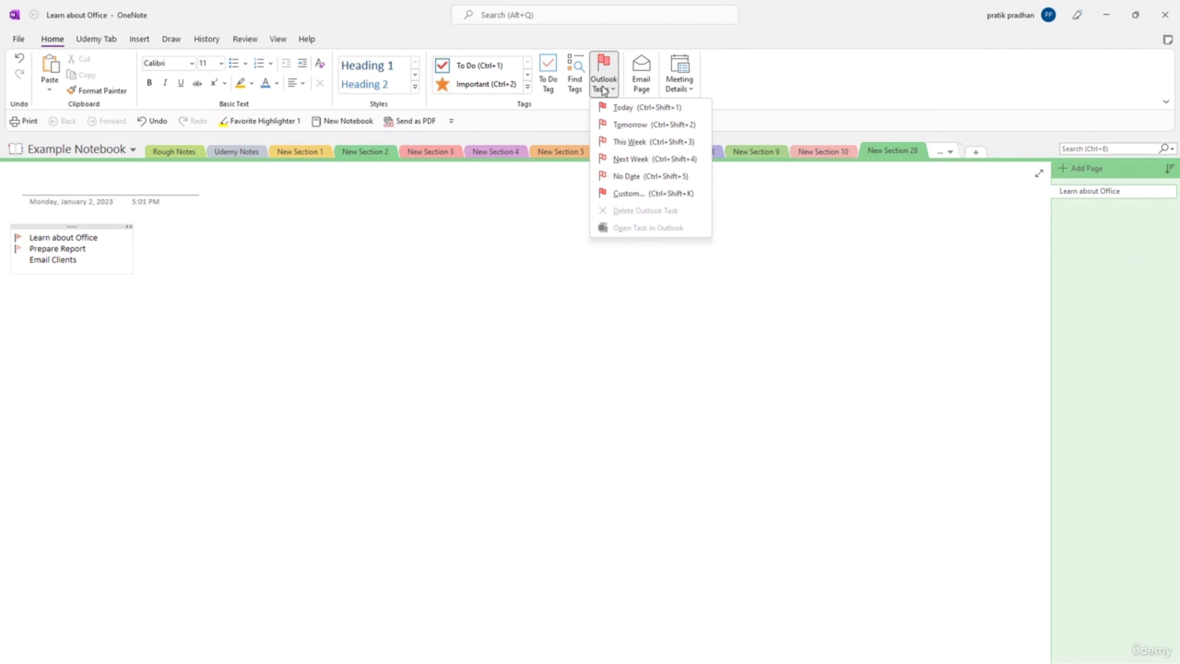
left_click(640, 146)
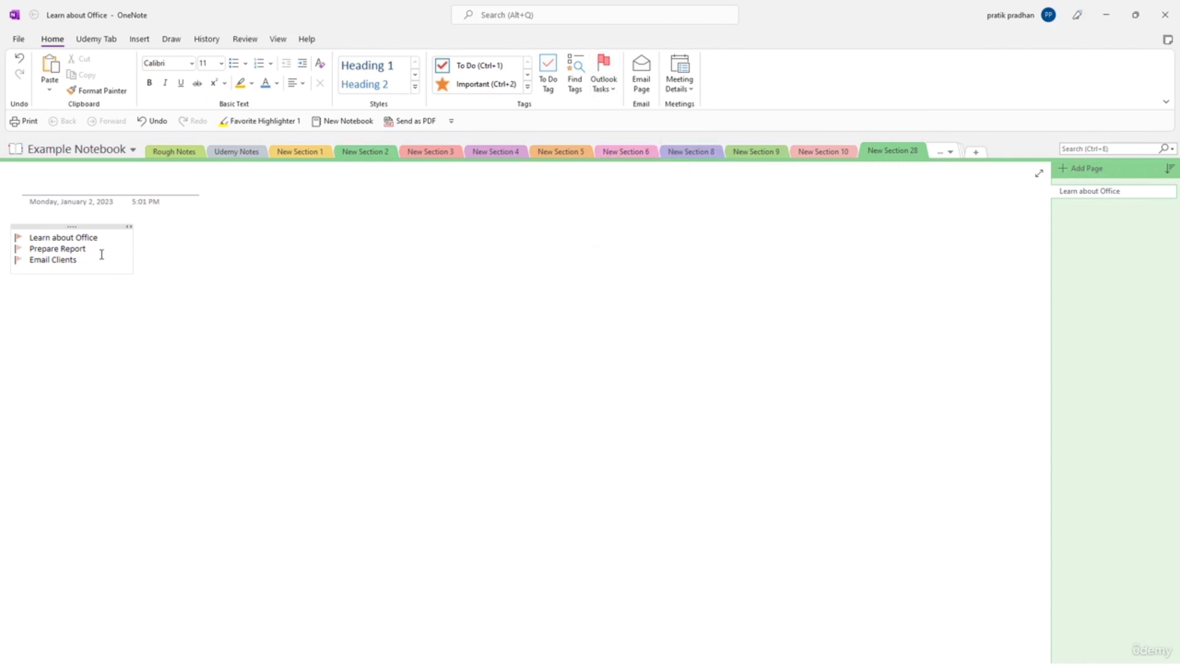
left_click(208, 294)
- Switch to the Outlook task list and delete the Next Week group containing the Prepare Report task
left_click_drag(1179, 145, 373, 133)
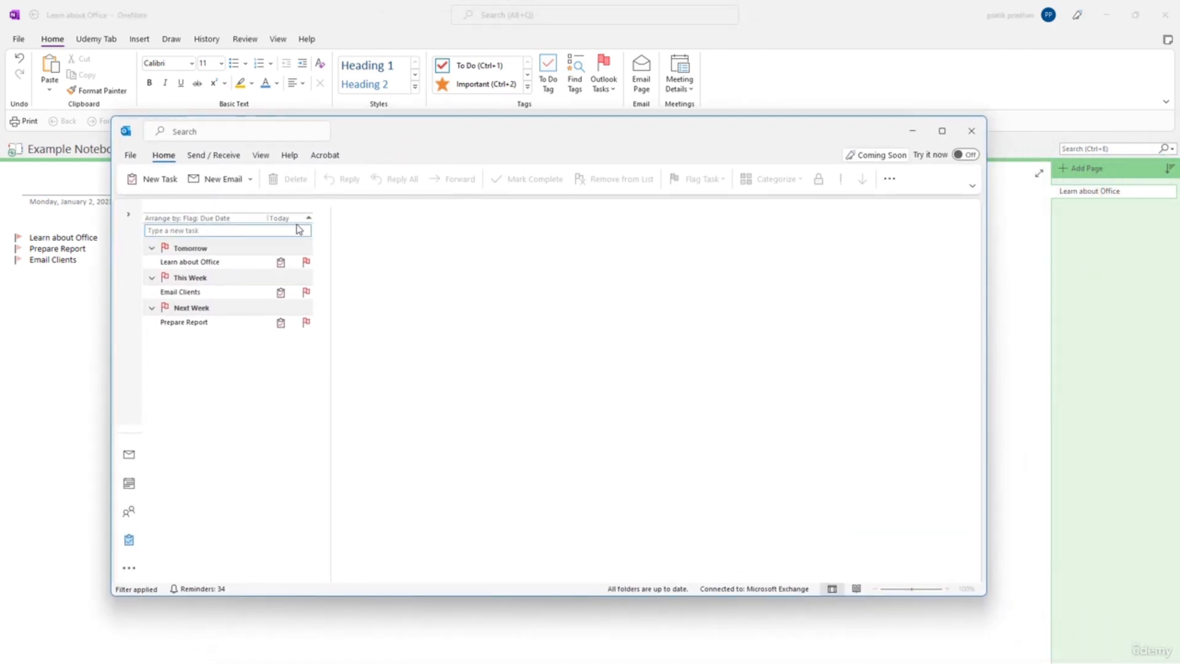
mouse_move(129, 548)
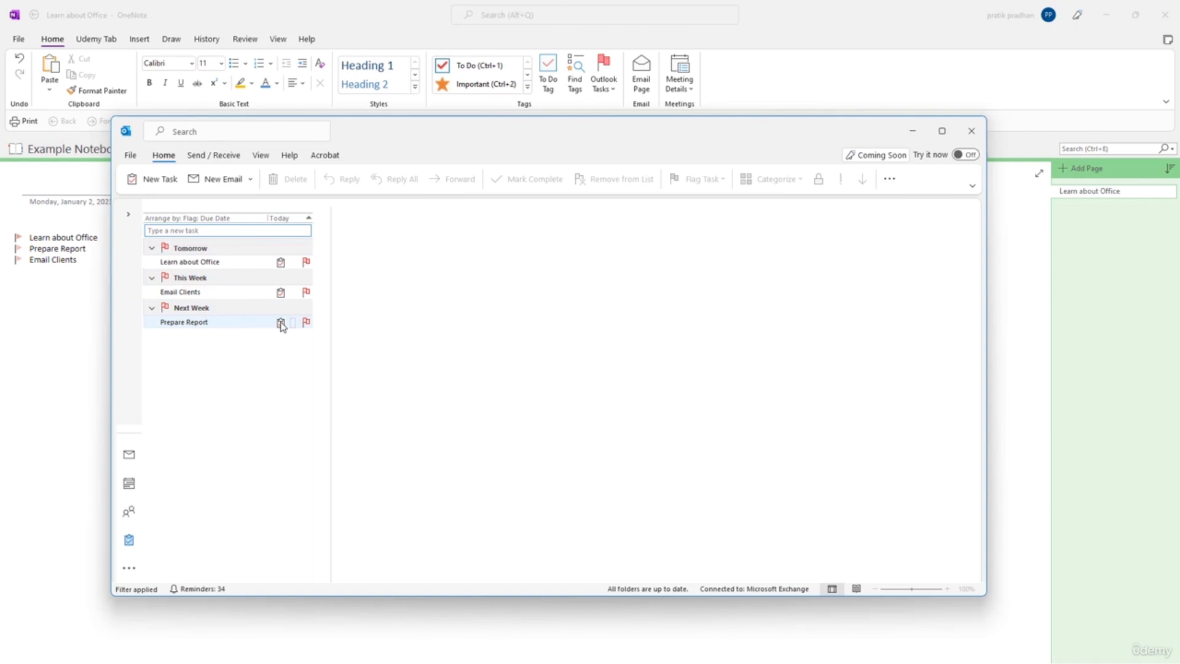
left_click(212, 312)
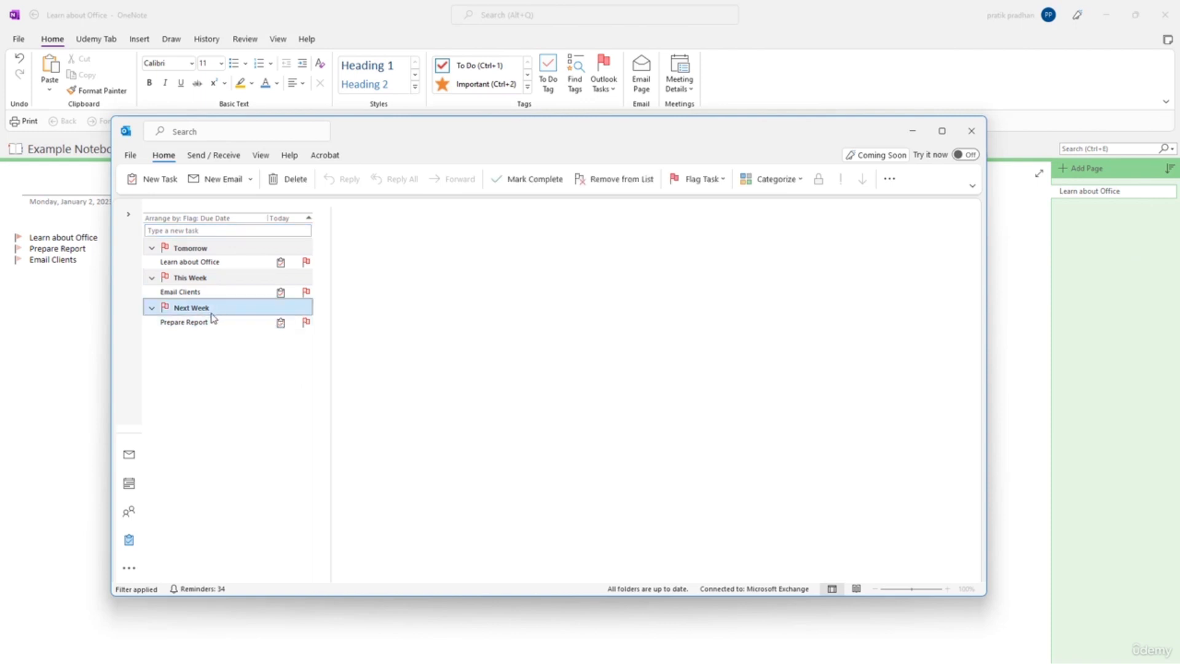
left_click(296, 179)
left_click(528, 387)
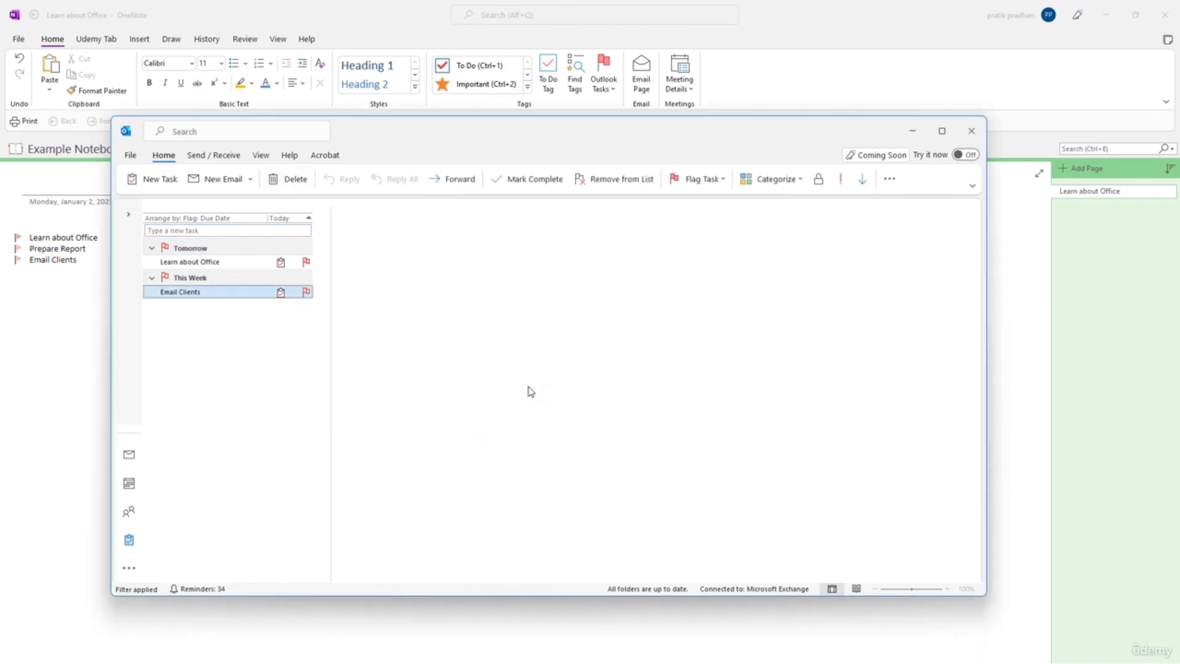
left_click_drag(513, 134, 1179, 222)
- Delete the Outlook task attached to the "Learn about Office" line in OneNote and check the Outlook task list
left_click(84, 258)
left_click_drag(101, 238, 24, 237)
mouse_move(22, 242)
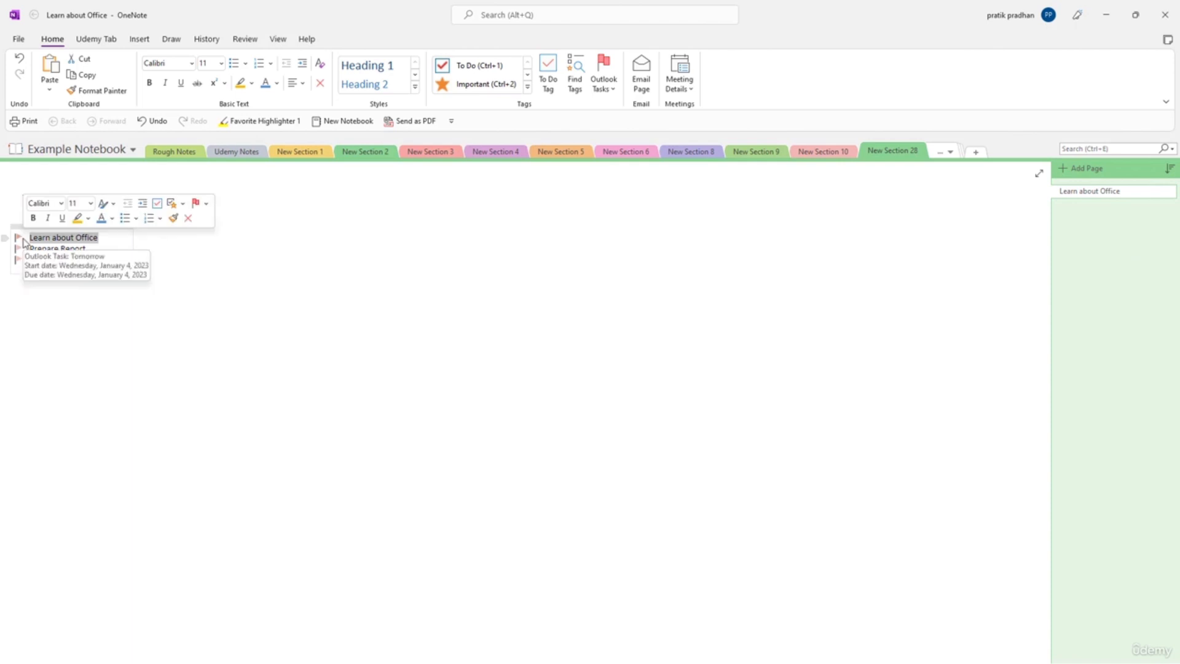
left_click_drag(101, 237, 28, 237)
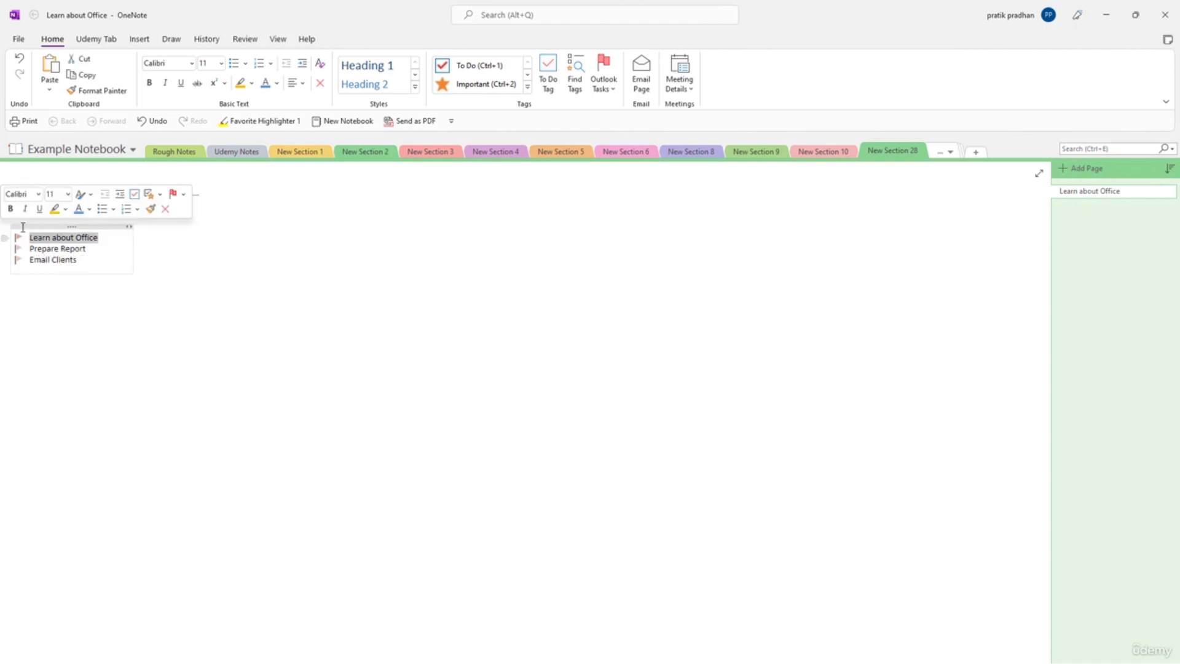
left_click(605, 85)
left_click(646, 212)
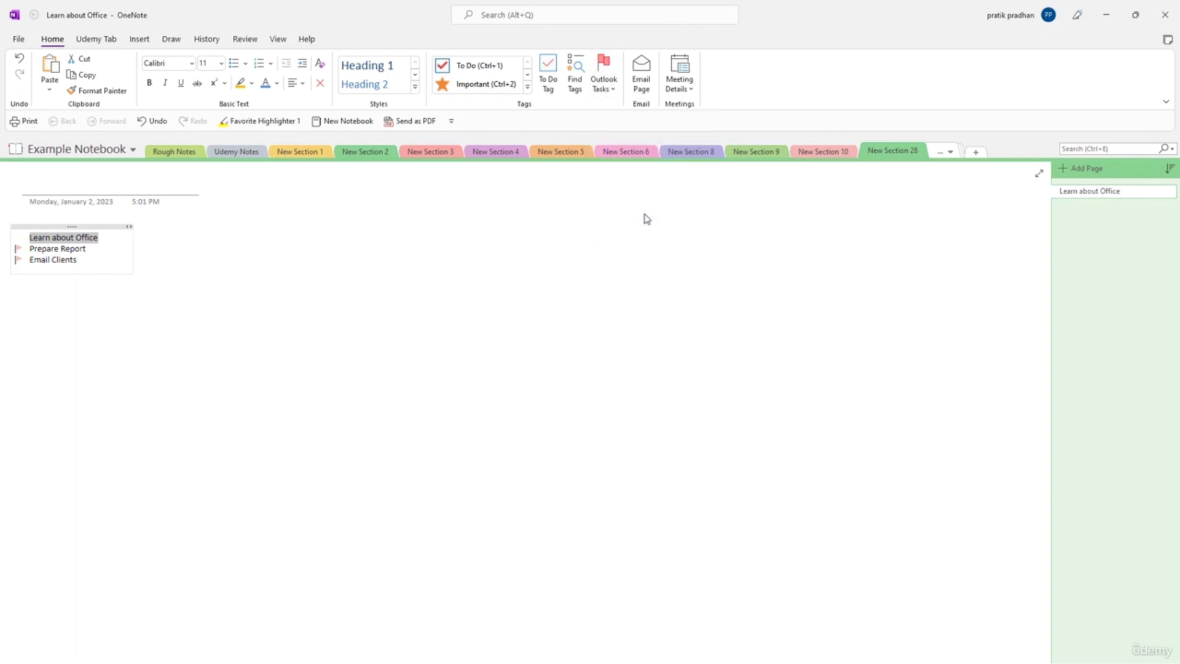
left_click_drag(1179, 295, 606, 166)
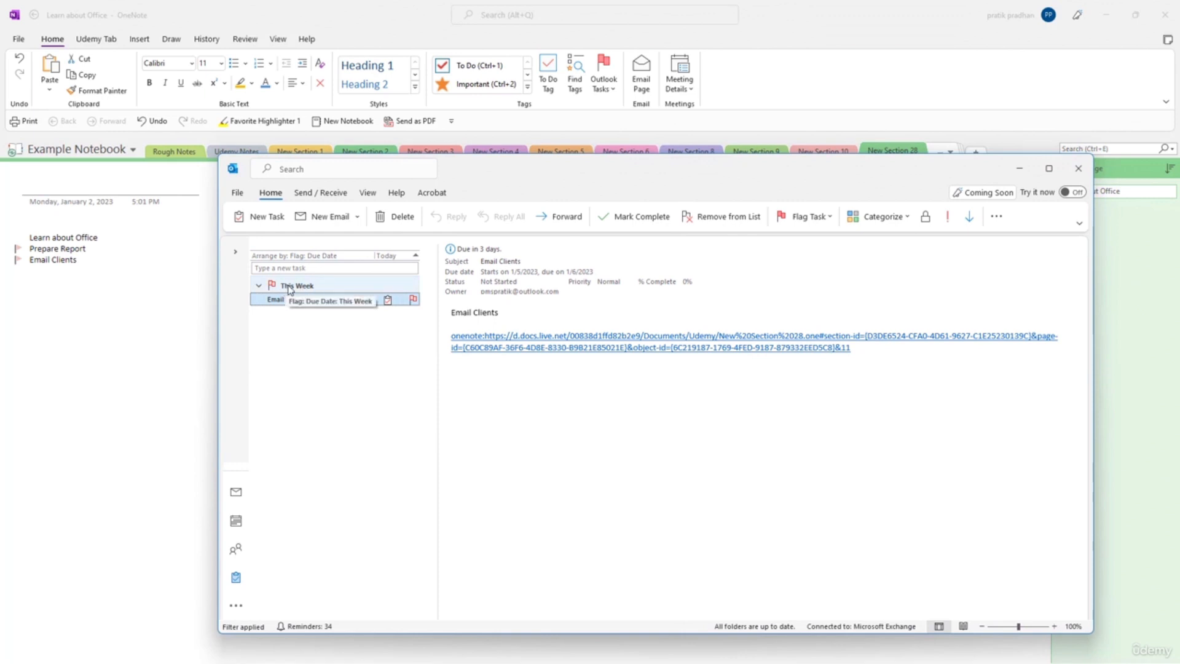
left_click_drag(498, 170, 1179, 179)
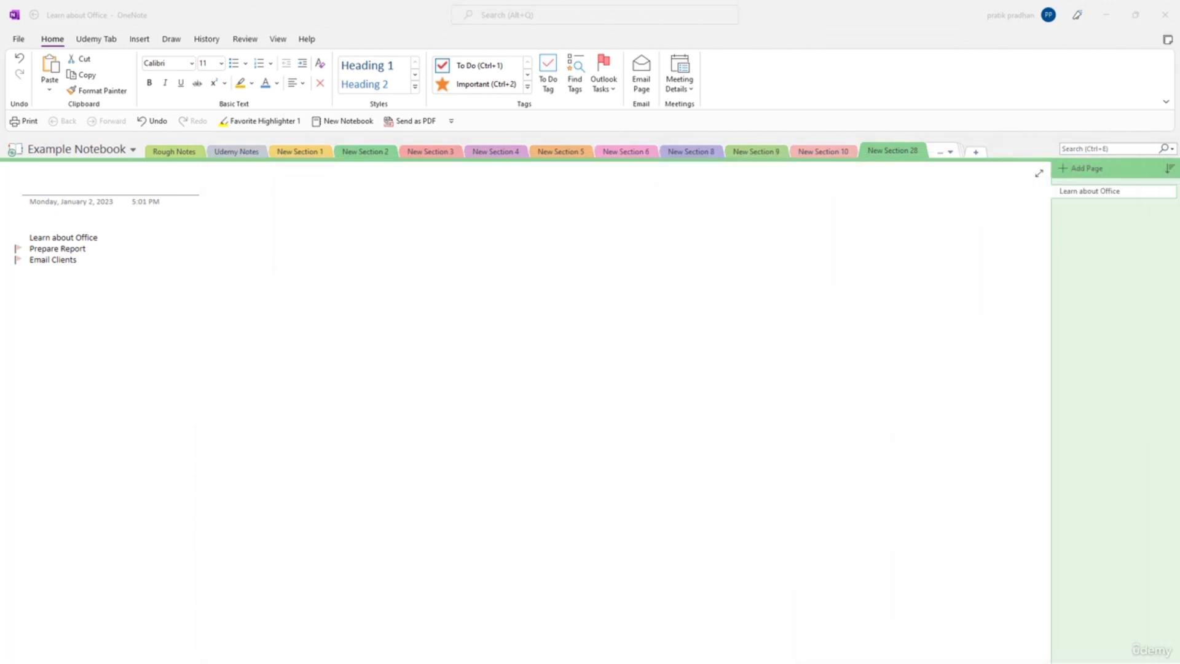
- Delete the "Prepare Report" and "Email Clients" lines from the OneNote page
left_click(56, 248)
left_click(81, 259)
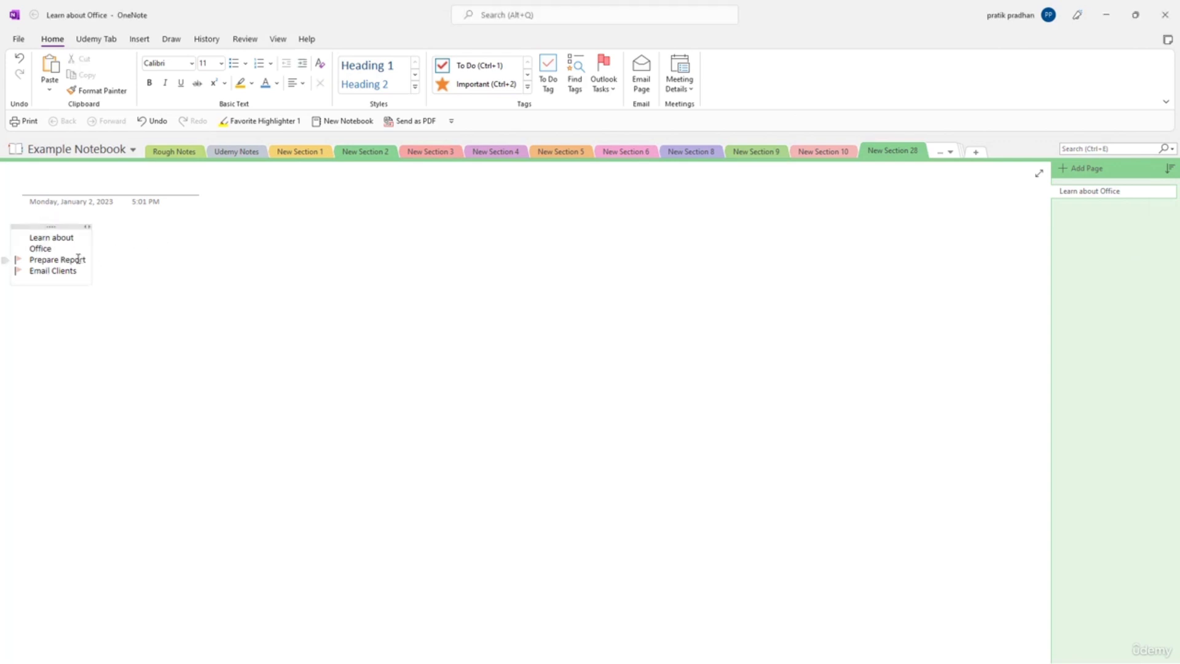
triple_click(80, 260)
key("Delete")
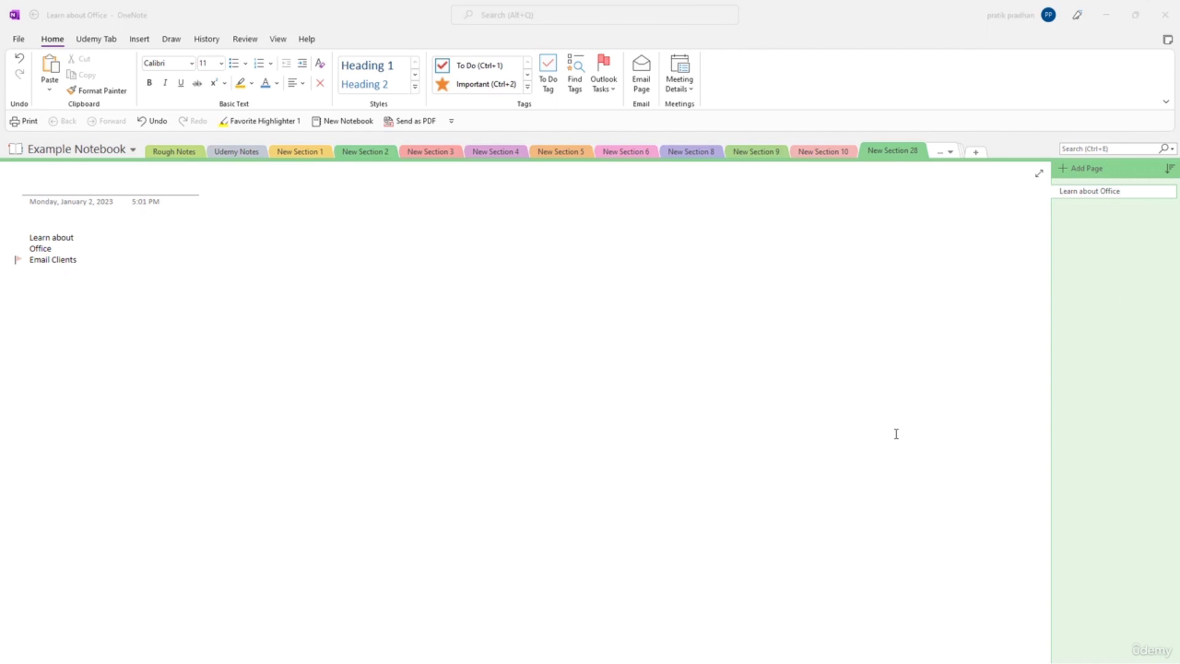
double_click(64, 264)
double_click(57, 259)
triple_click(58, 260)
key("Delete")
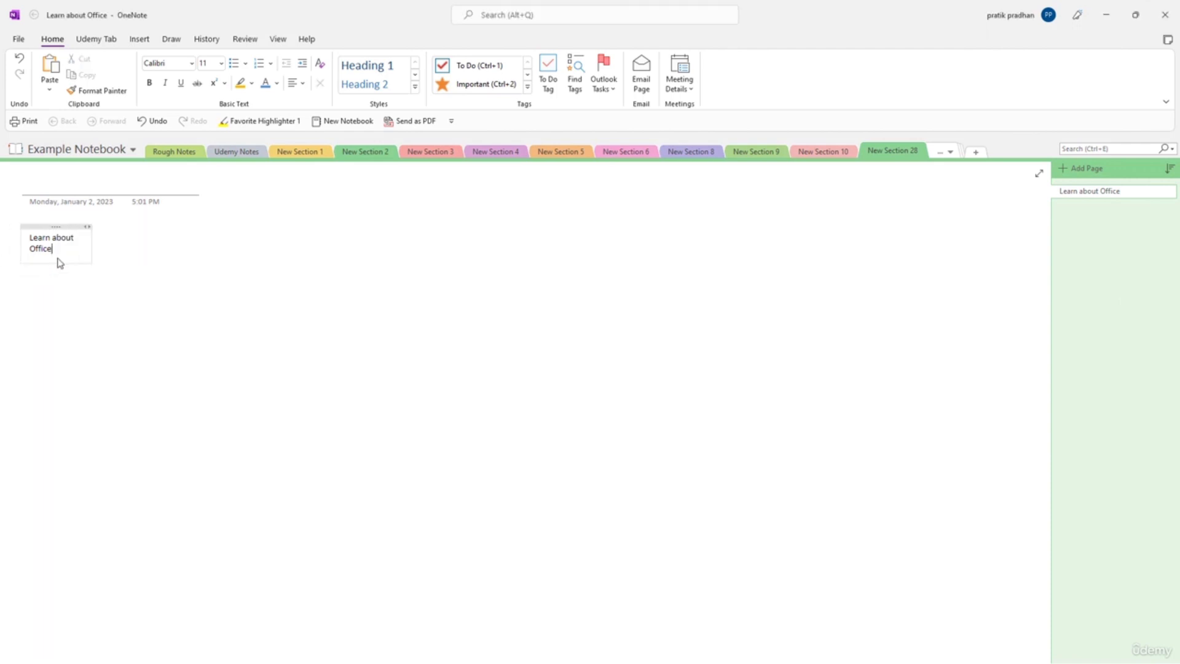
- Check whether the Email Clients task is still listed in Outlook and review OneNote's Outlook task options
left_click(399, 447)
left_click_drag(1179, 180, 381, 165)
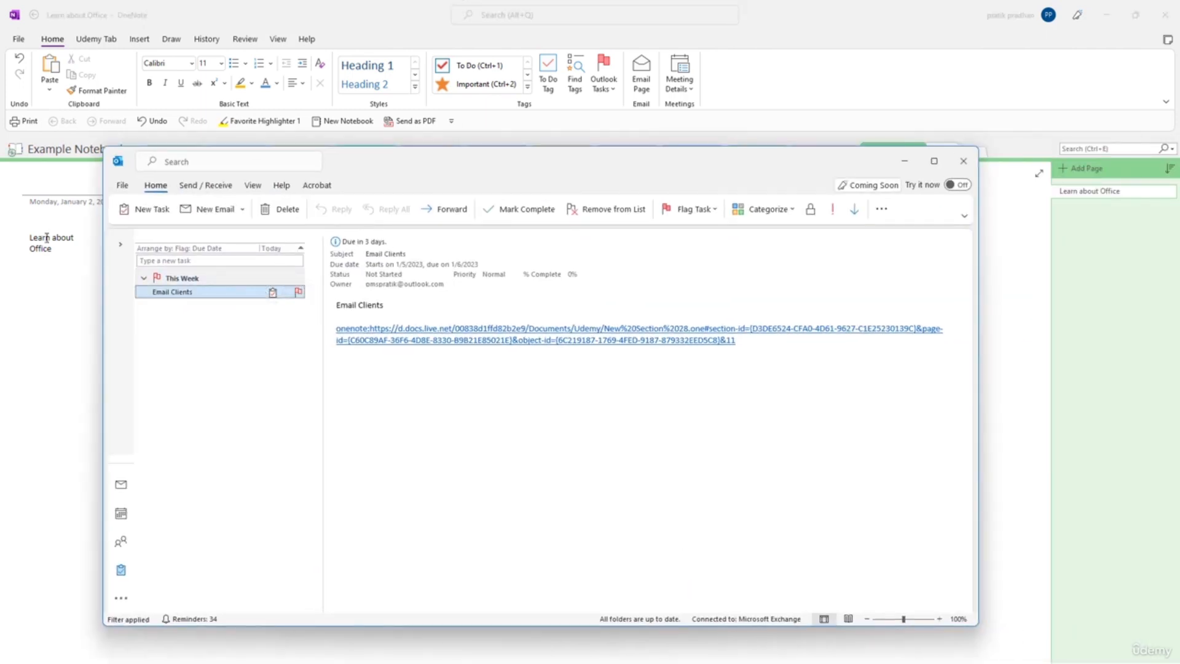
left_click_drag(450, 163, 1179, 197)
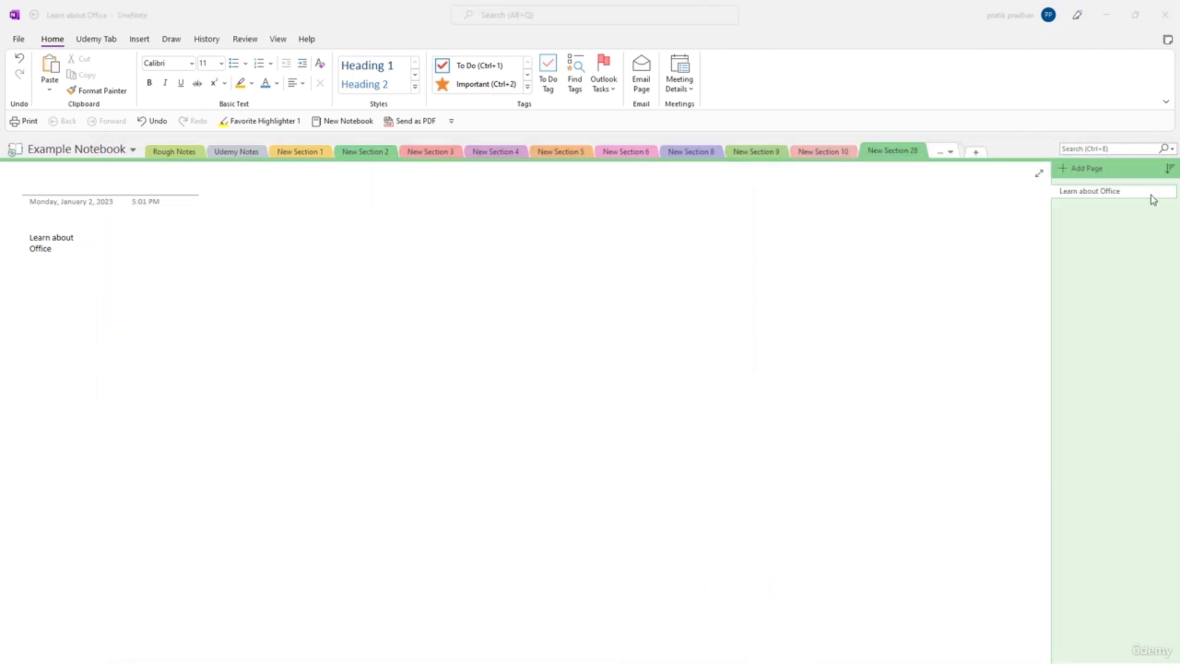
left_click(604, 81)
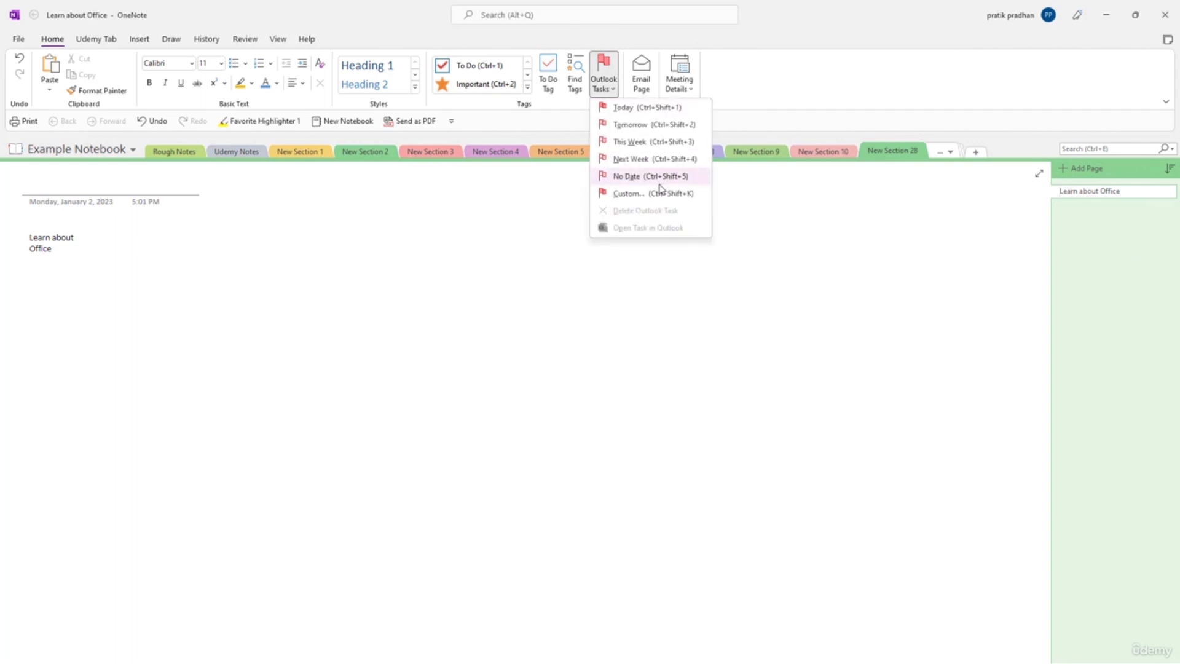
left_click(596, 278)
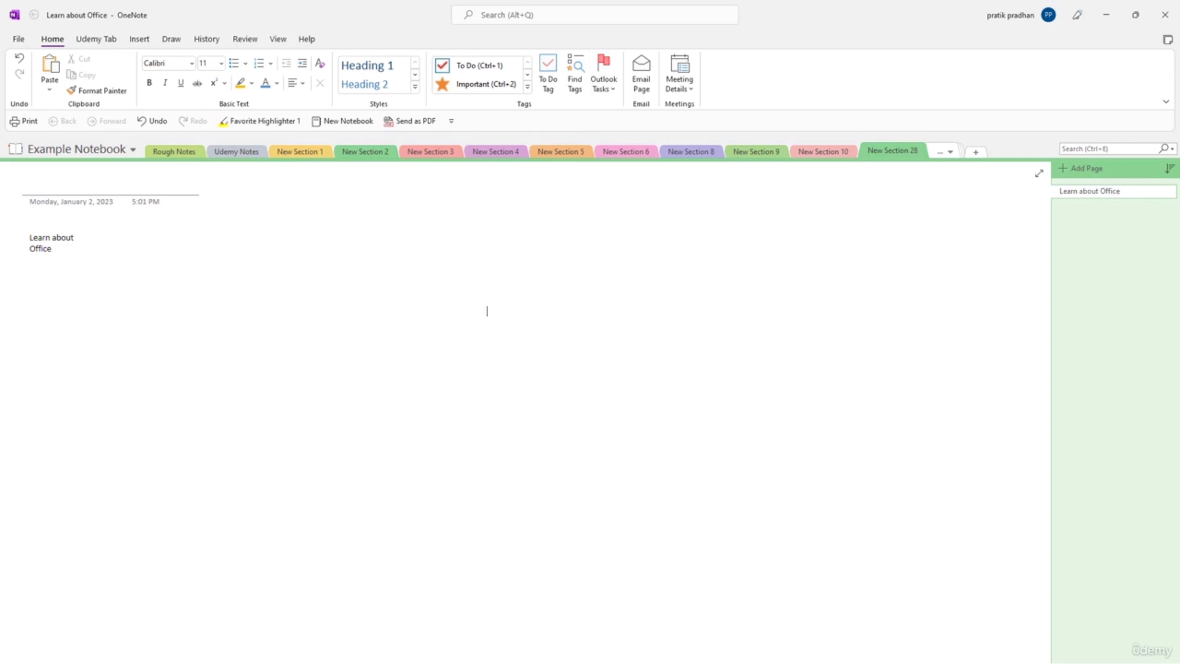
- View the test meeting on January 6 in the Outlook calendar and return to the OneNote page
left_click_drag(764, 203, 574, 118)
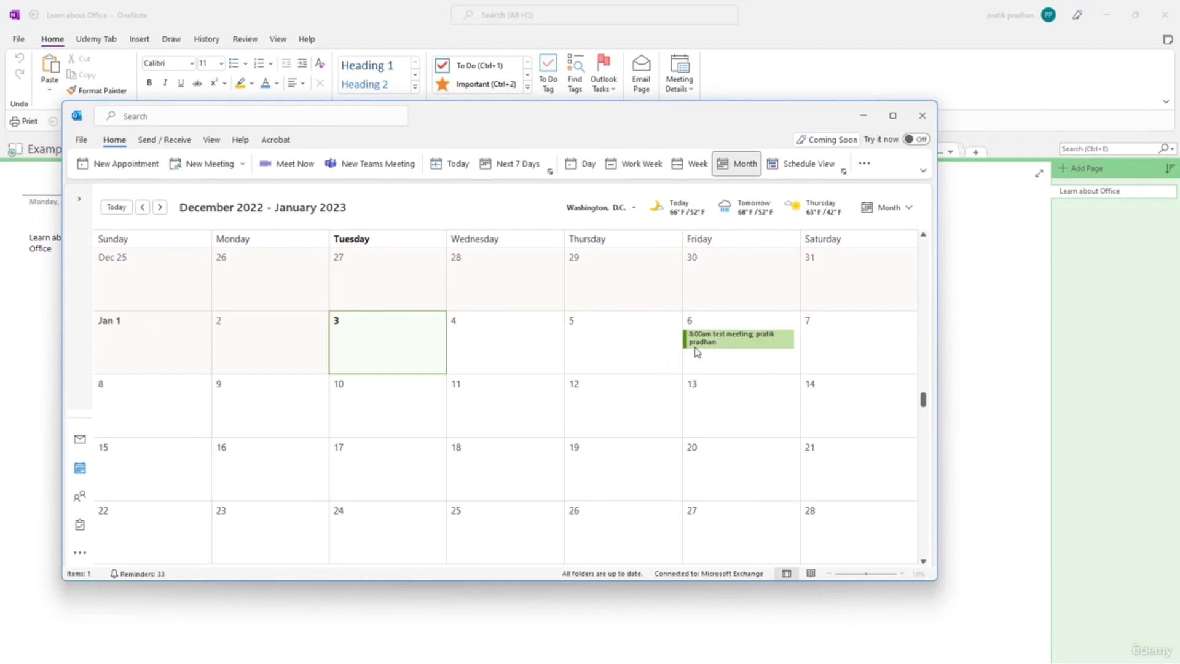
left_click_drag(456, 125, 1179, 131)
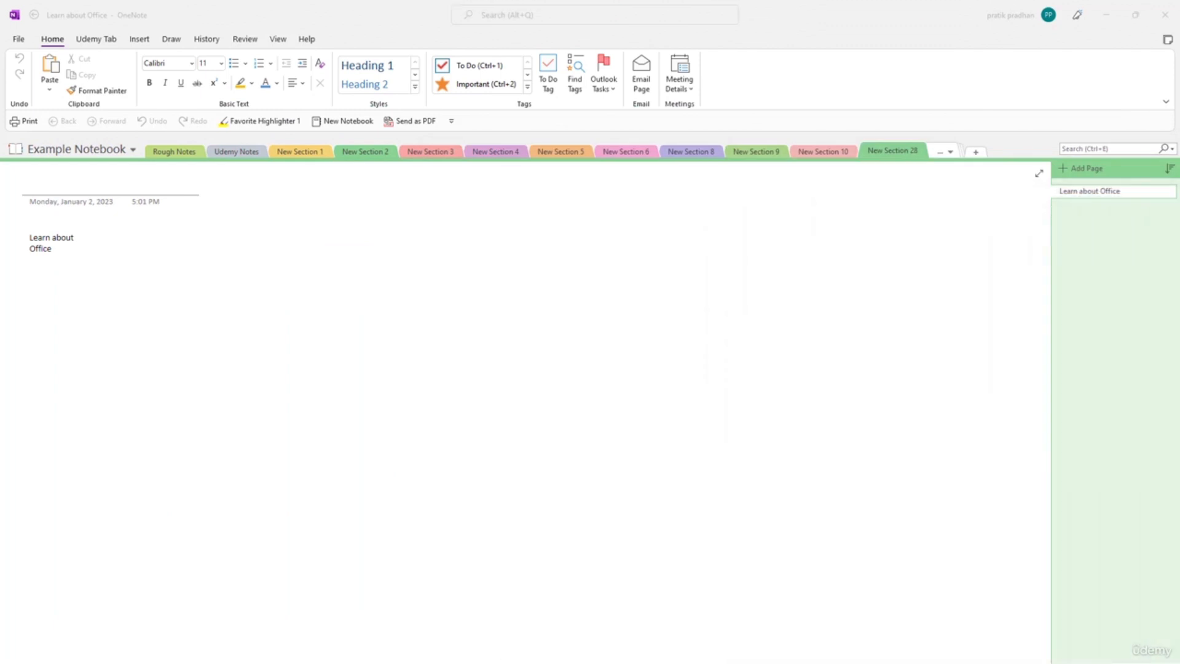
left_click(247, 258)
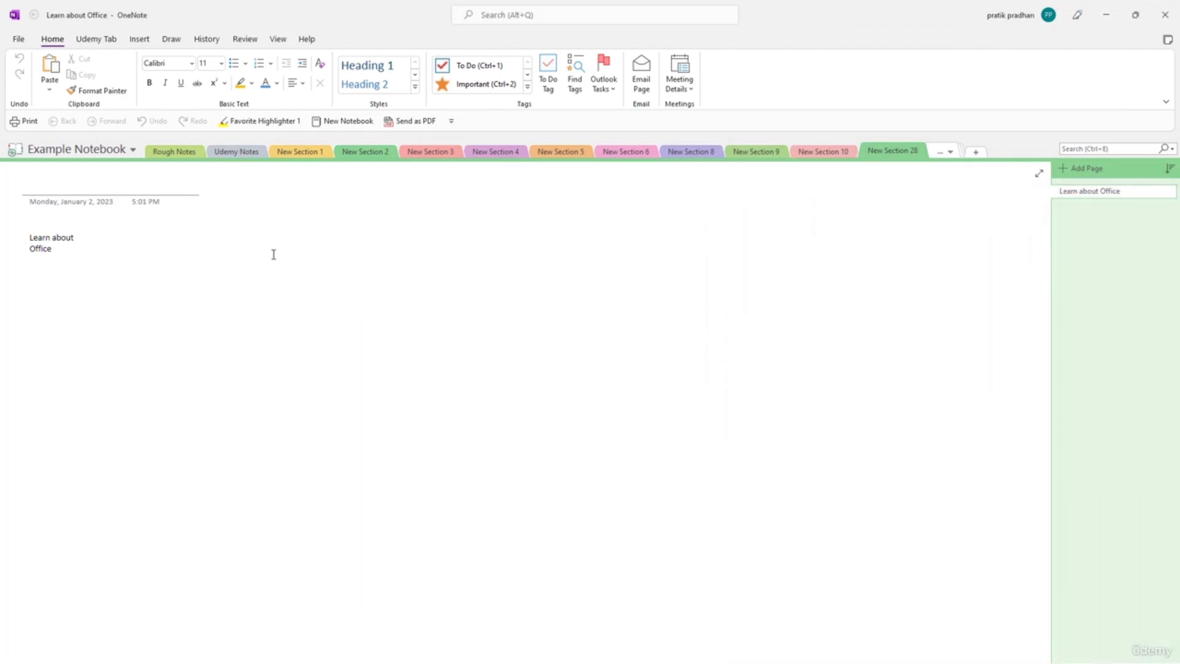
- Insert the Outlook details of the January 6, 2023 test meeting into the page and widen the note container
left_click(692, 90)
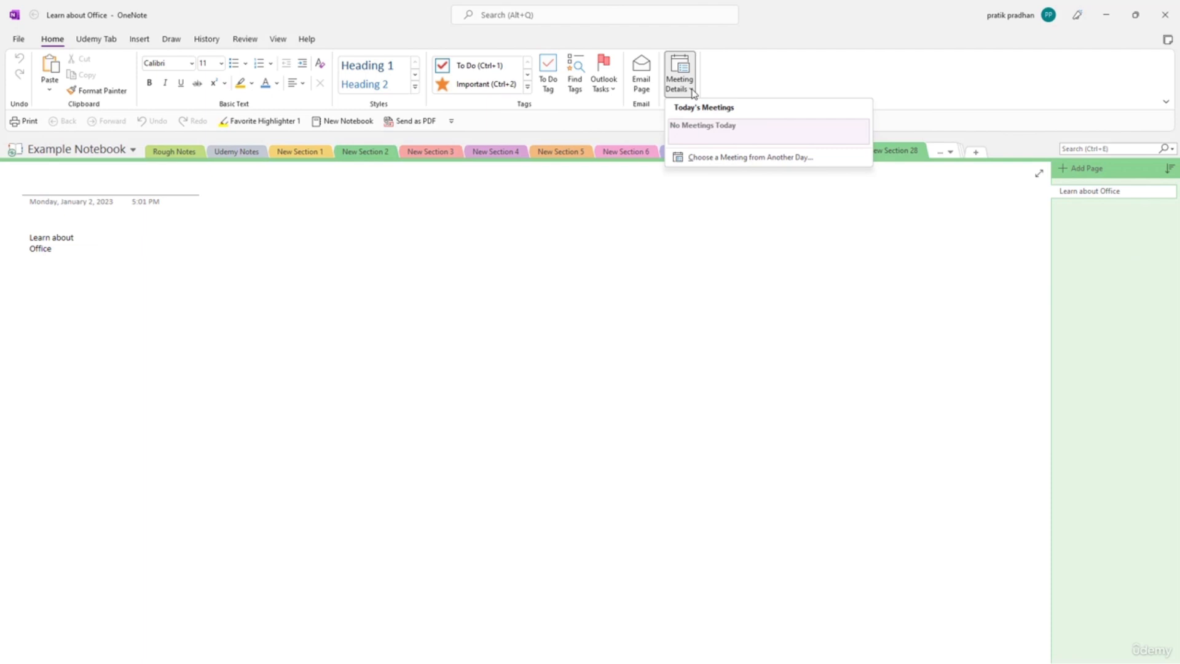
left_click(694, 160)
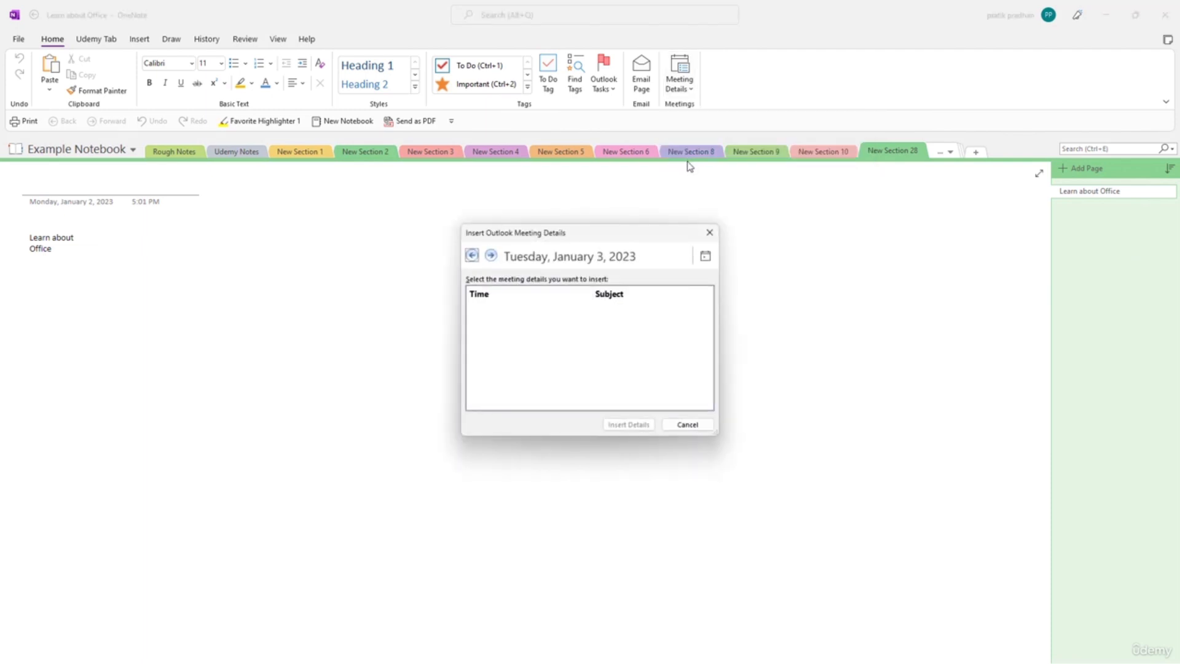
left_click(491, 255)
left_click(491, 255)
left_click(491, 256)
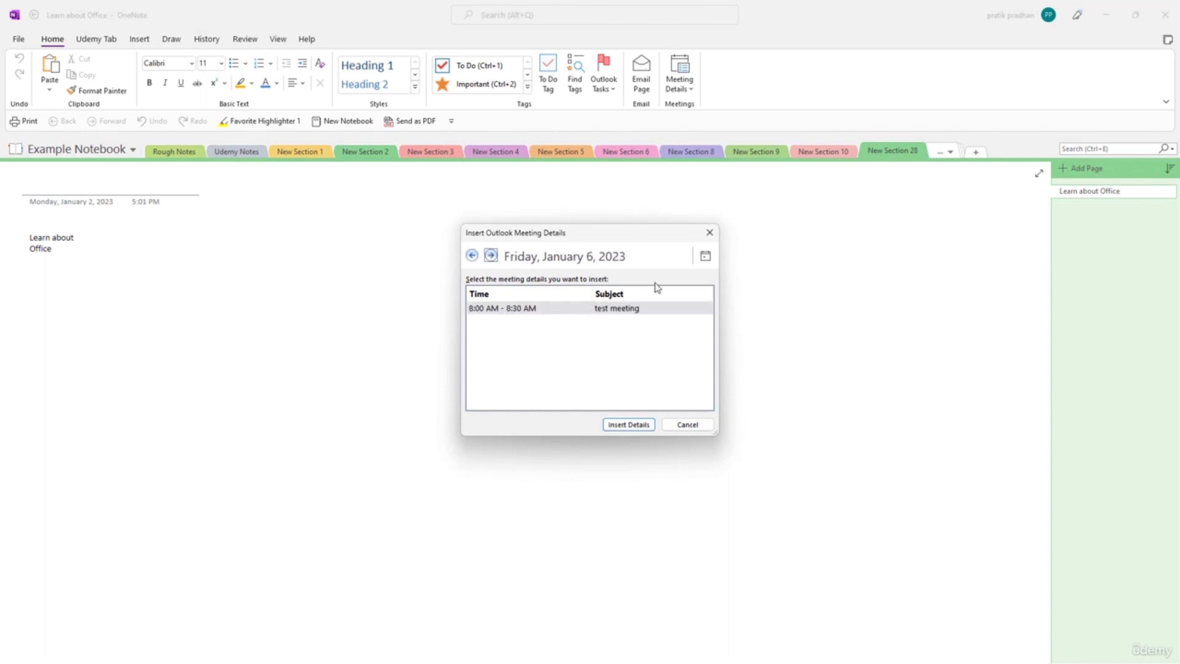
left_click(706, 258)
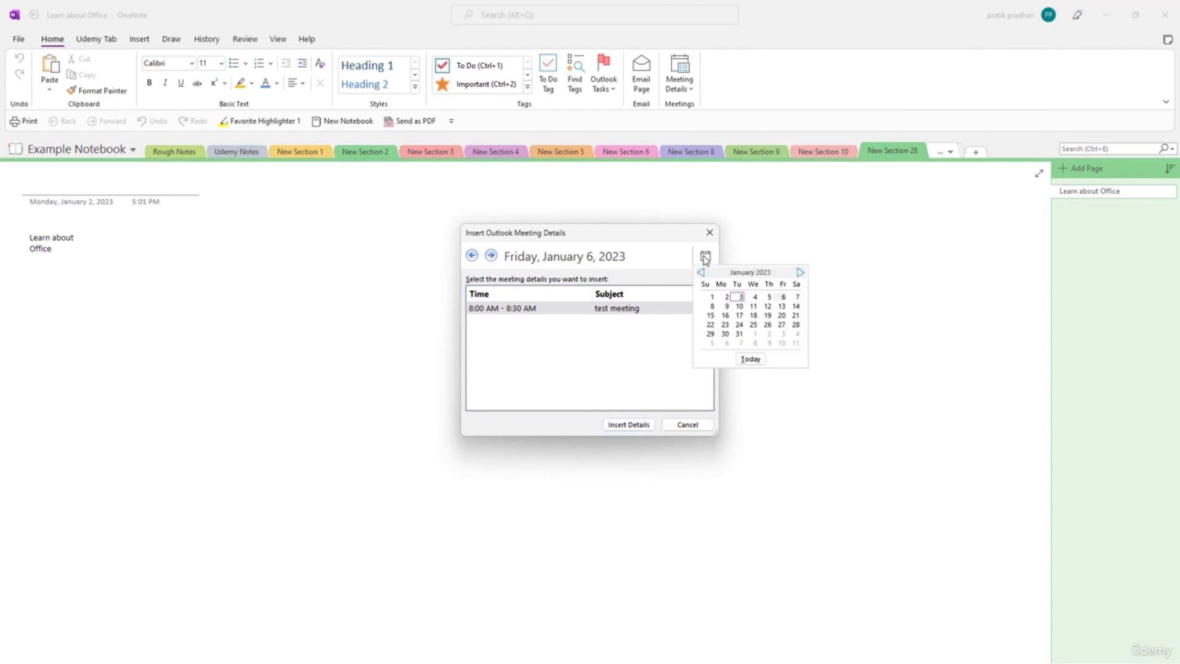
left_click(781, 297)
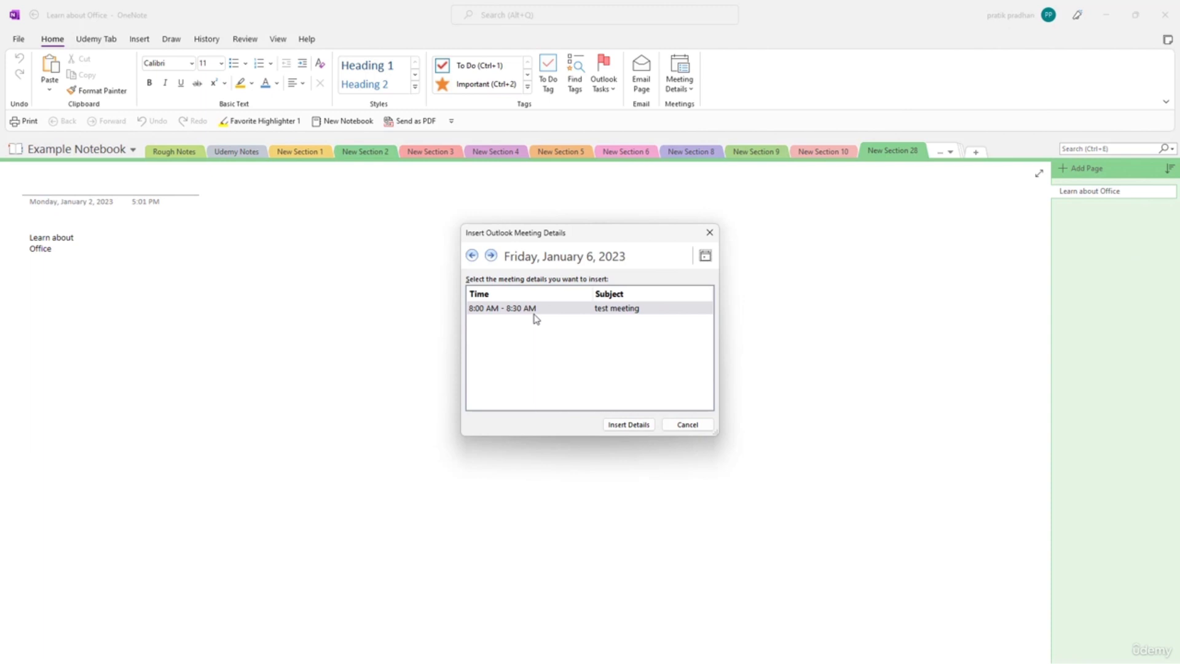
left_click(478, 309)
left_click(622, 427)
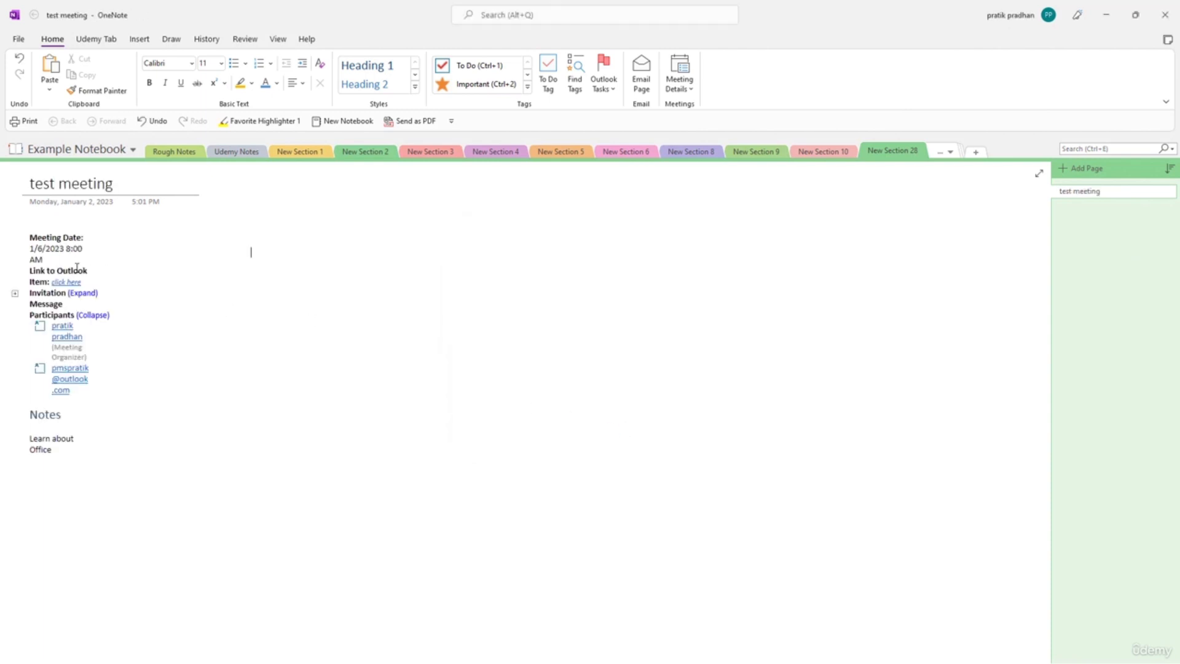
left_click_drag(93, 242, 271, 256)
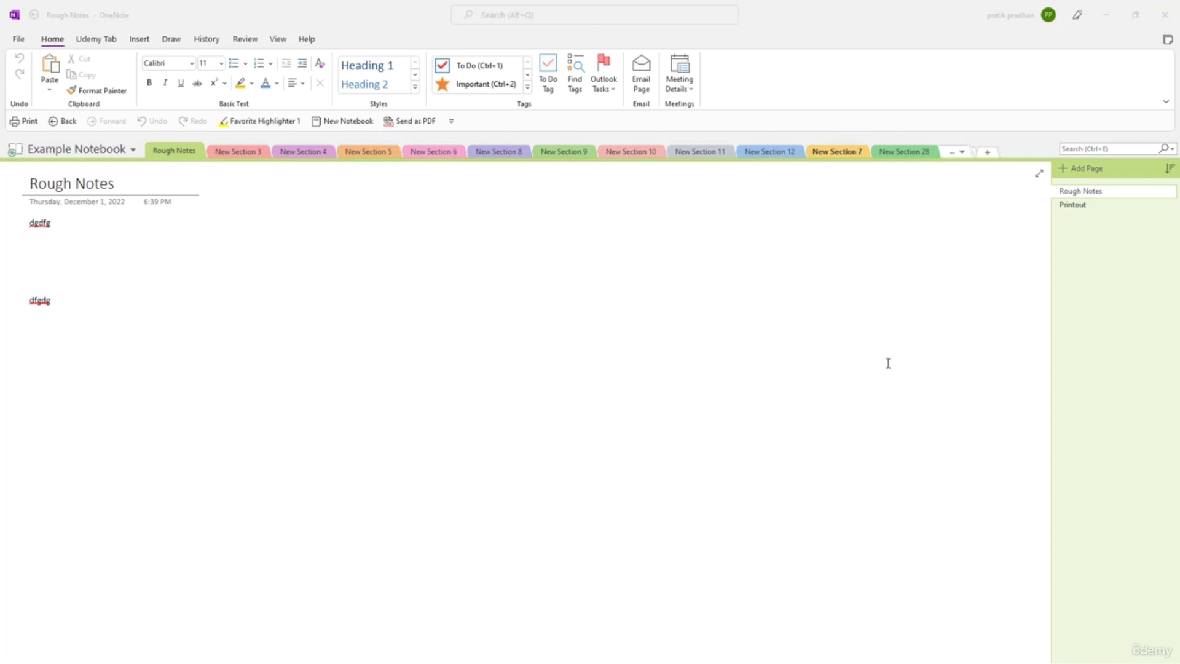
- Create a new notebook named "Udemy Example Project" on the personal OneDrive without inviting anyone to it
left_click(534, 338)
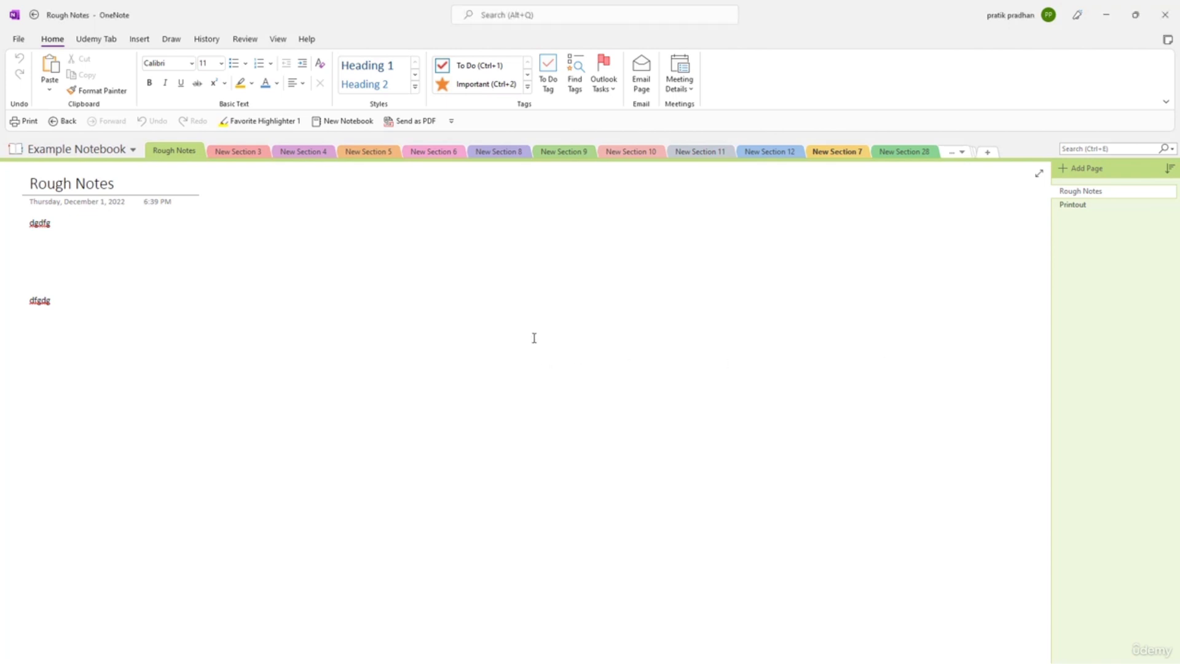
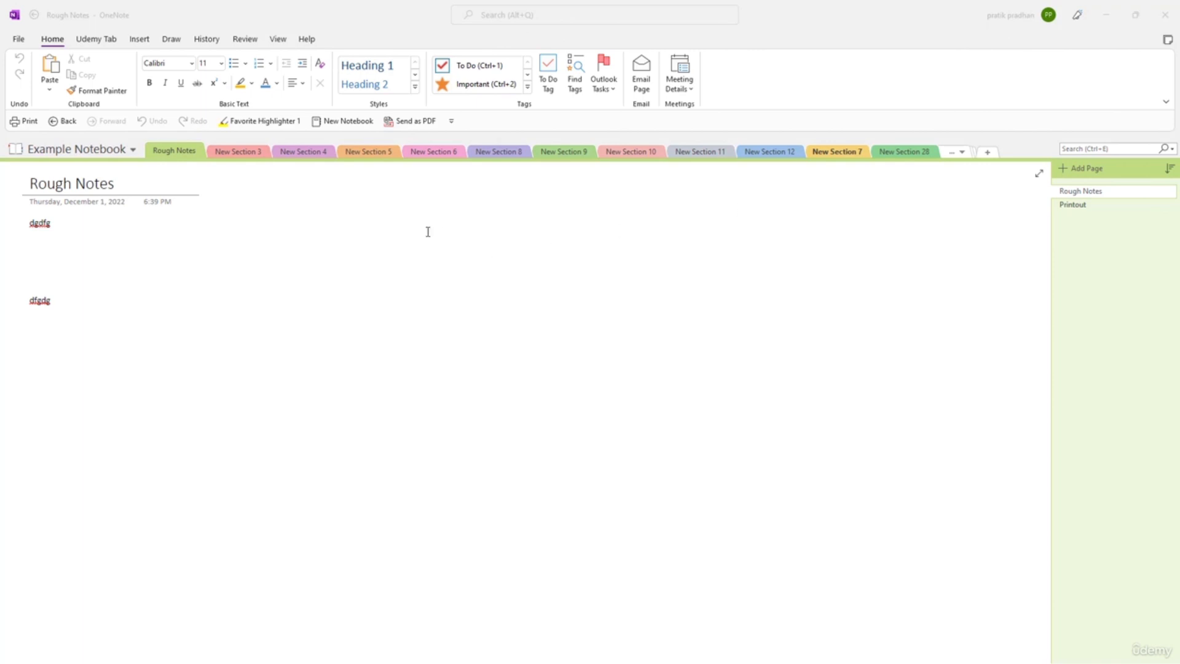
left_click(115, 153)
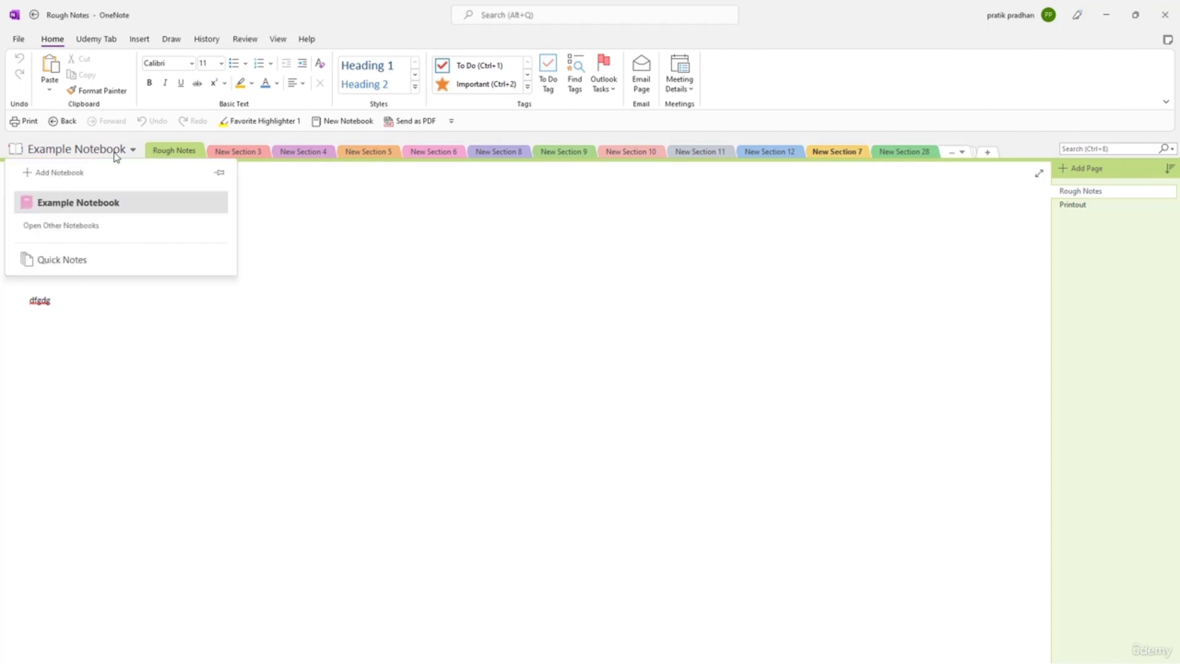
left_click(74, 173)
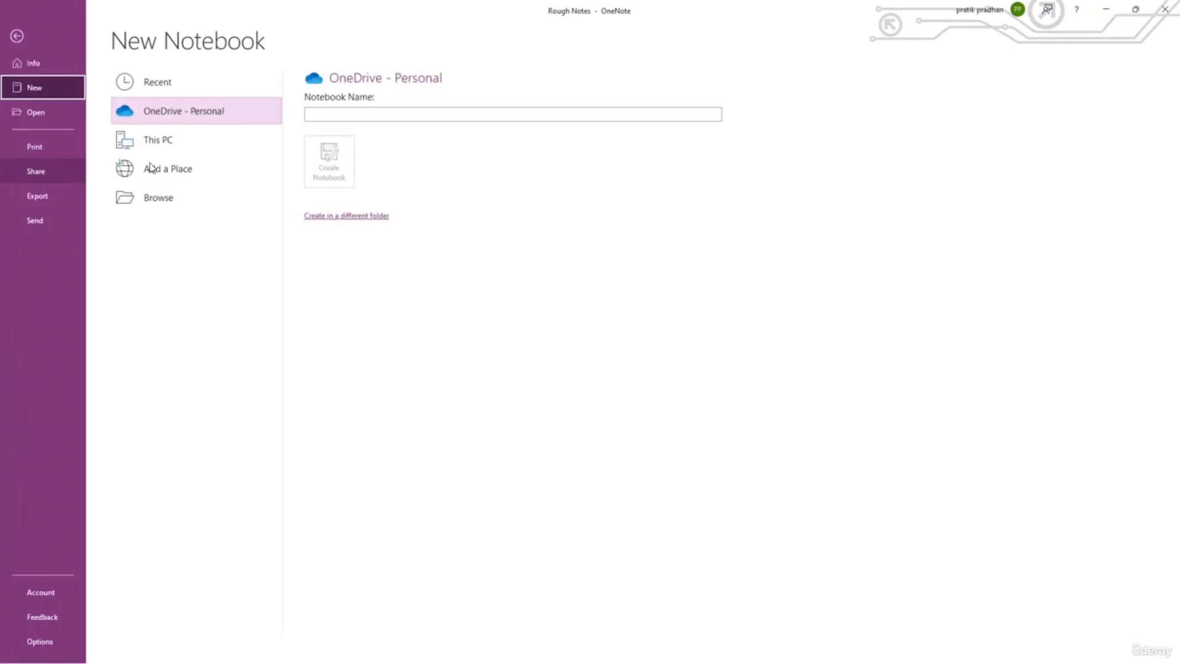
left_click(393, 115)
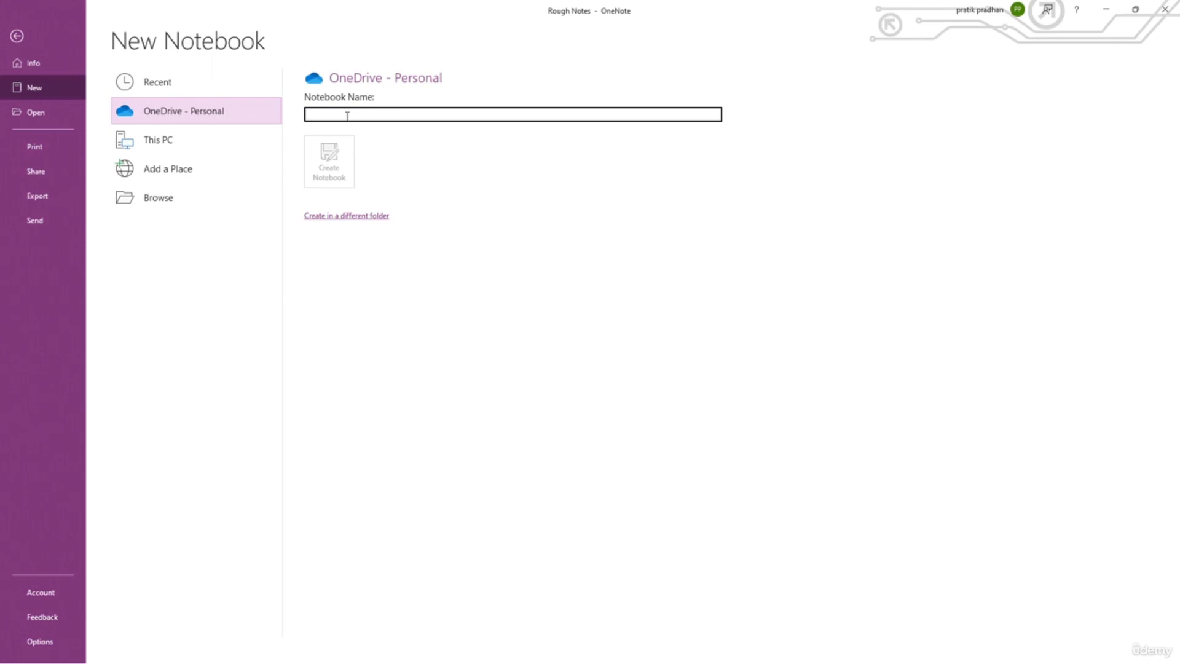
type("Udemy Example Project")
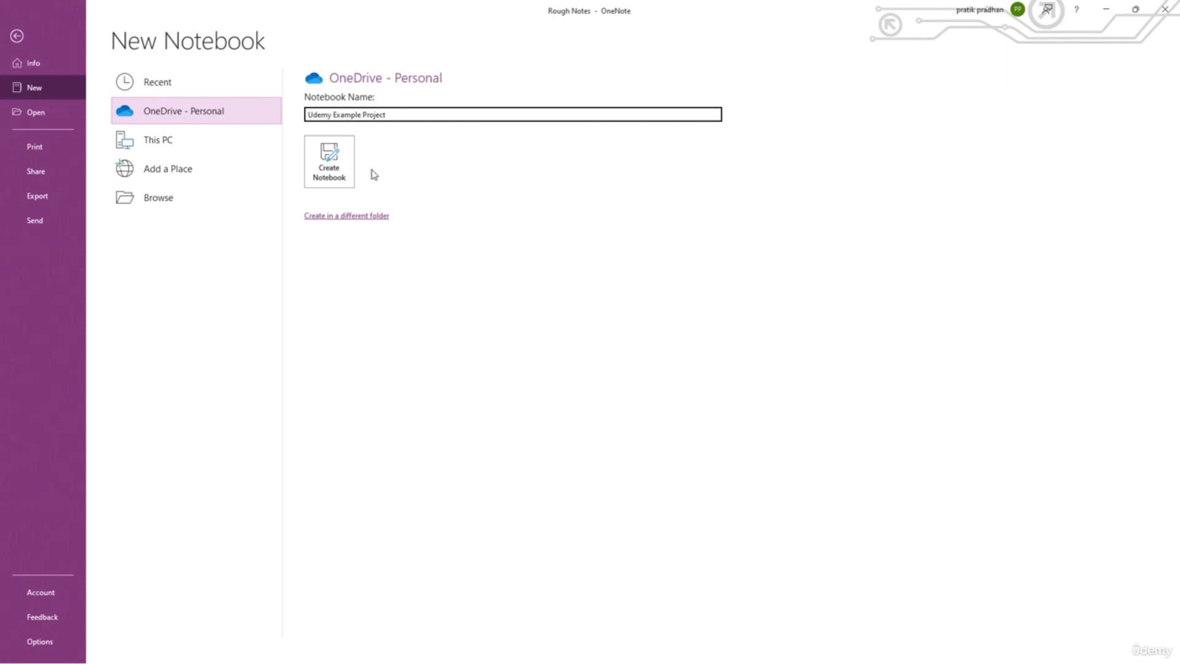
left_click(335, 165)
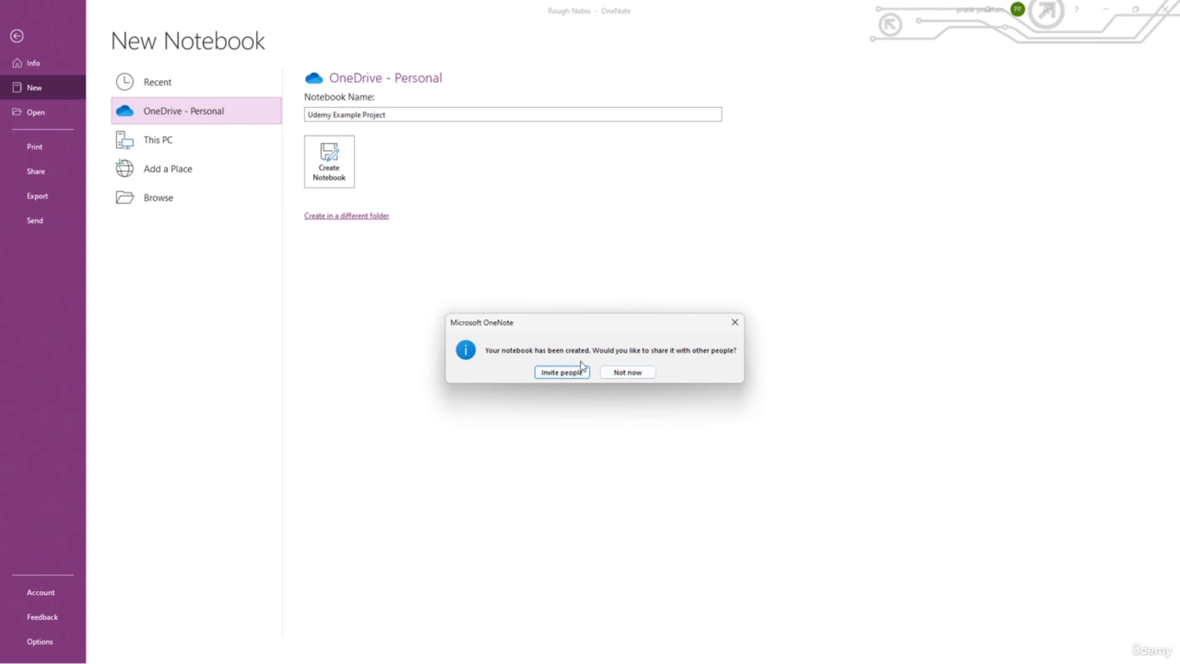
left_click(629, 372)
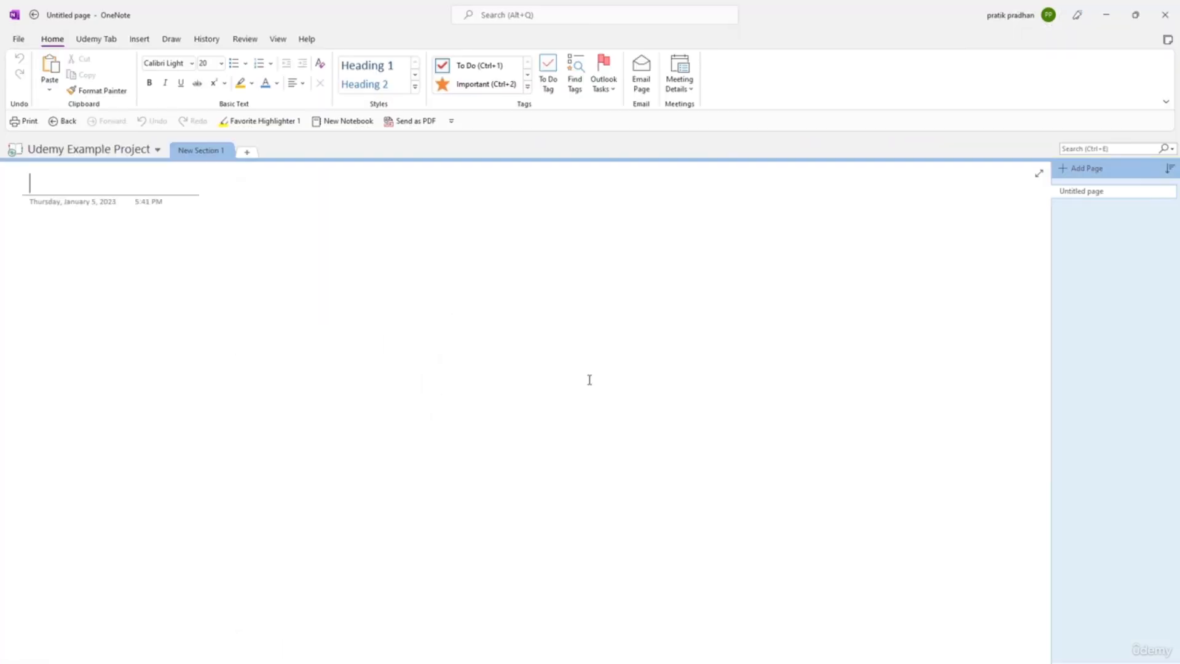
- Rename the notebook's first section "Note about Udemy" and title its page "Introduction to Udemy"
double_click(209, 151)
type("Note about Udemy")
key("Return")
type("UI")
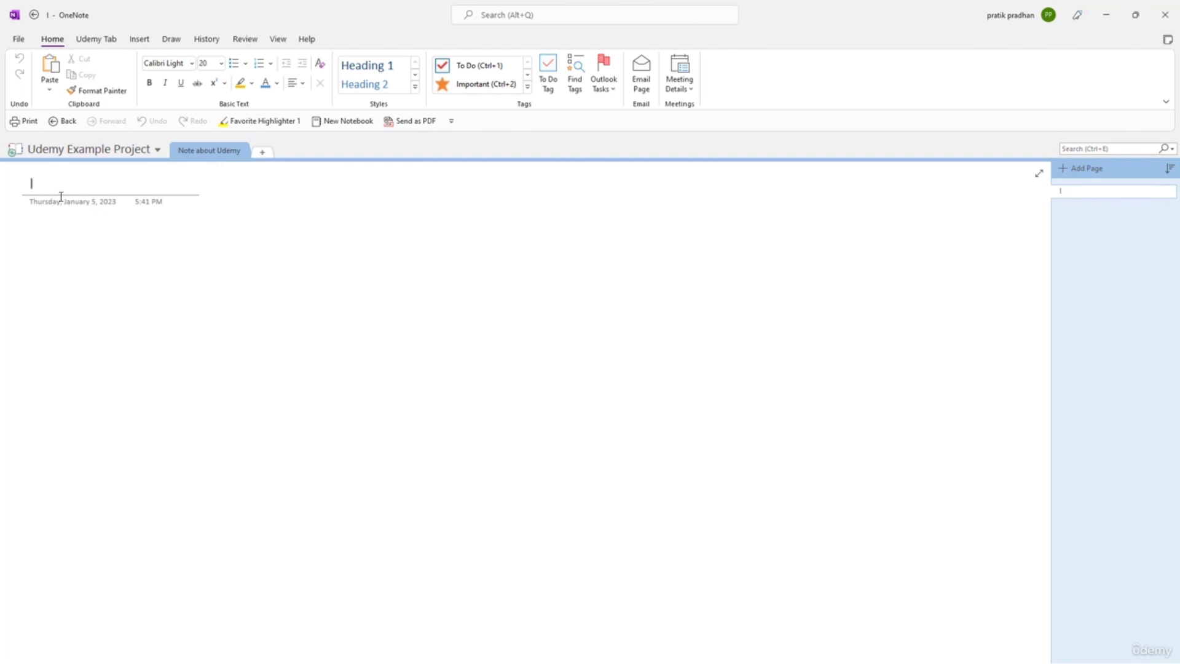
type("ntroduction to Udemy")
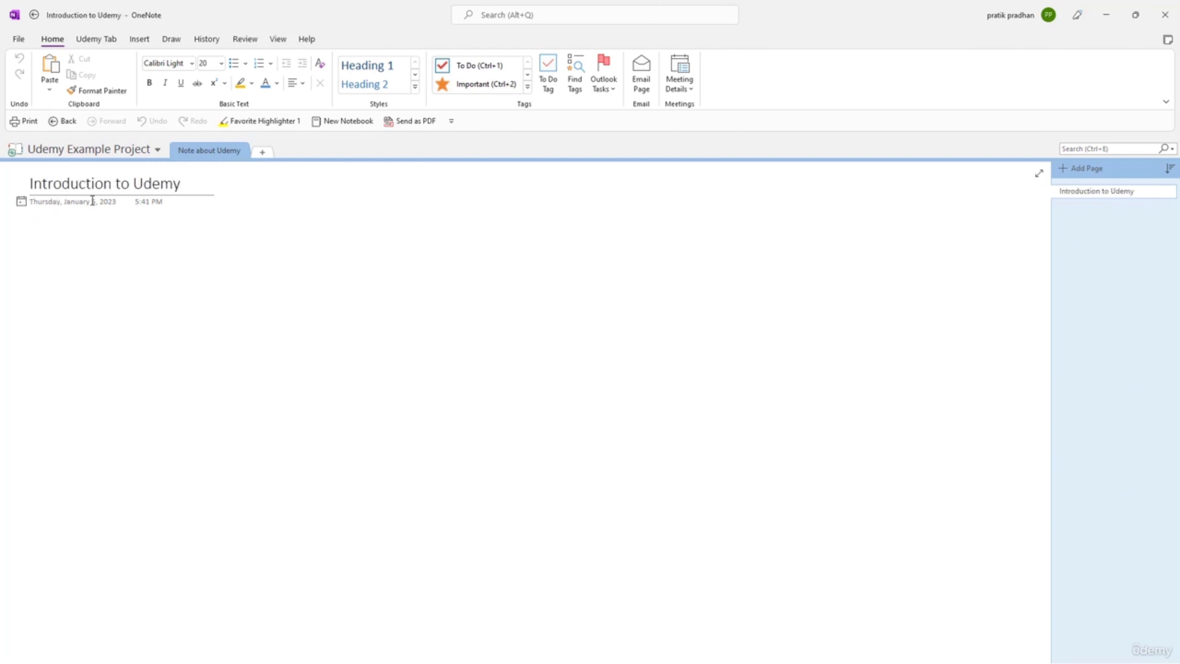
- Set the page date to January 3, 2023 and the page time to 9:30 PM
left_click(23, 202)
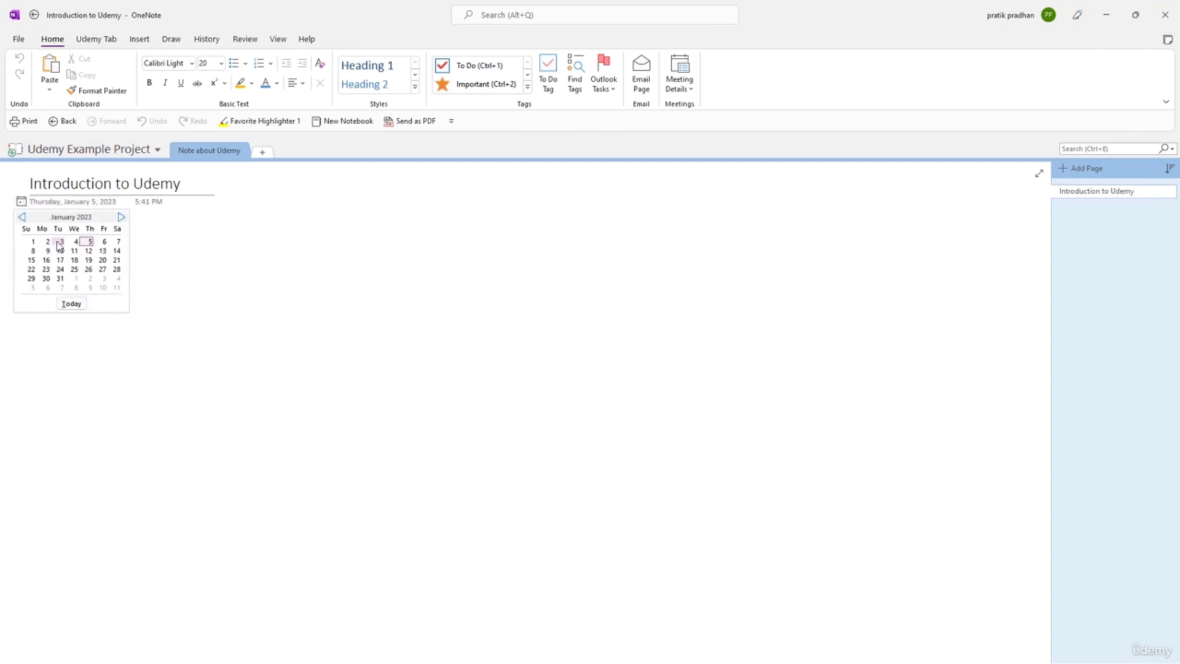
left_click(62, 242)
left_click(149, 202)
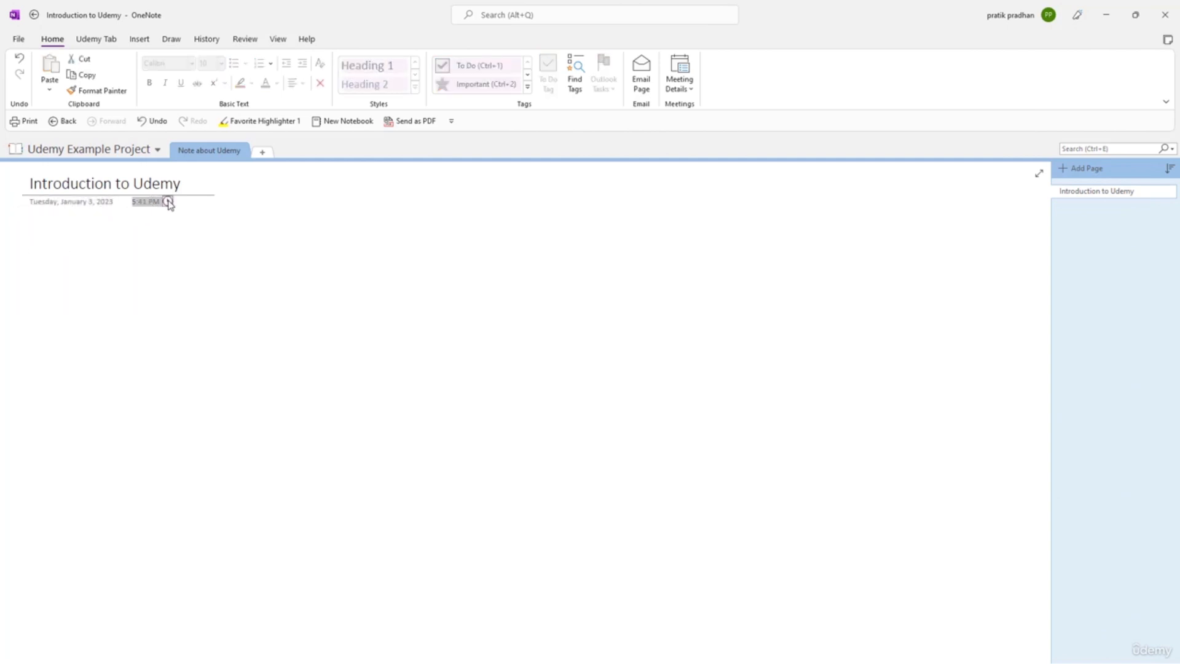
left_click(168, 201)
left_click(221, 236)
left_click(206, 312)
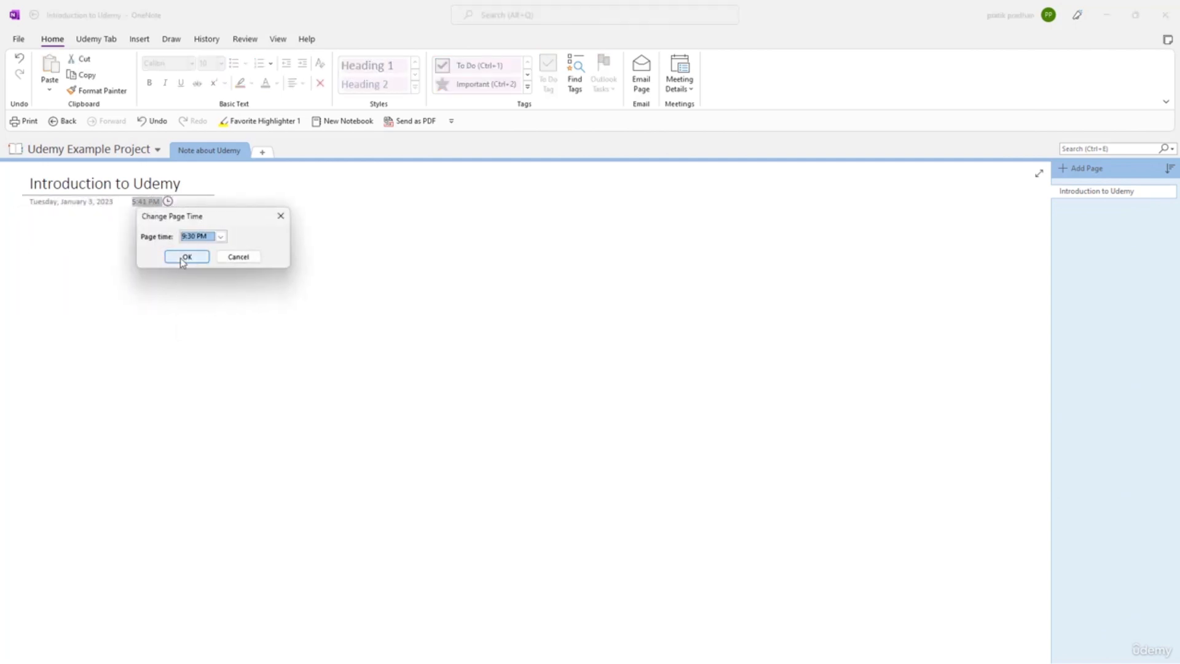
left_click(179, 256)
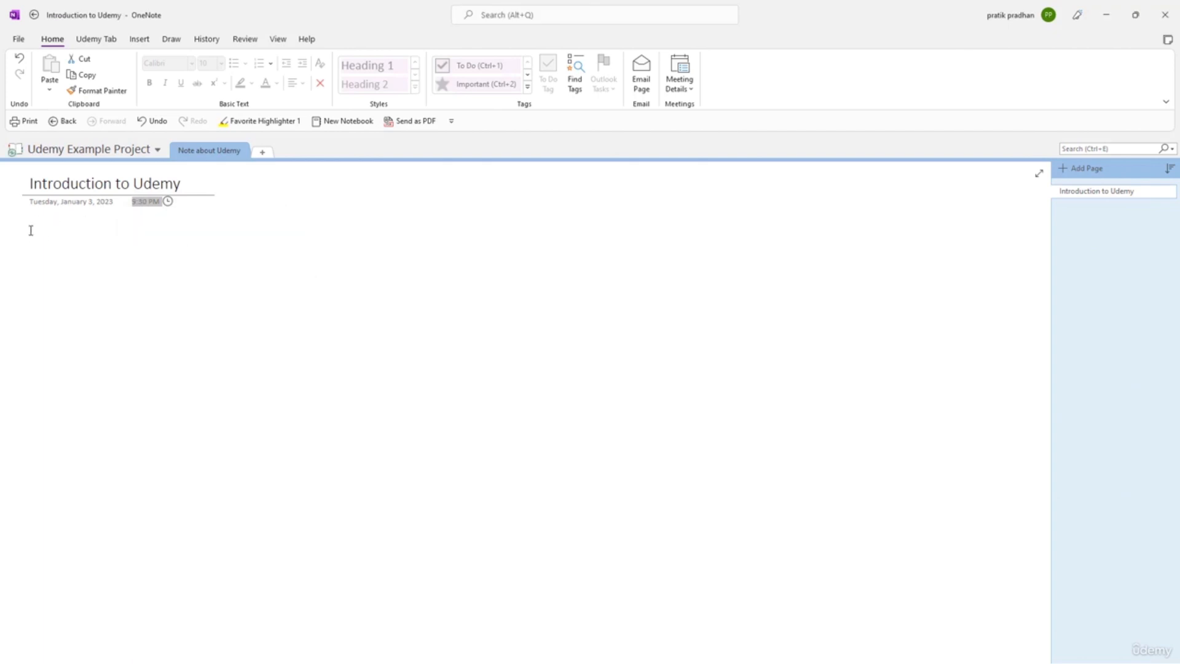
- Apply widely spaced horizontal rule lines with a red margin line to the Introduction to Udemy page
left_click(277, 40)
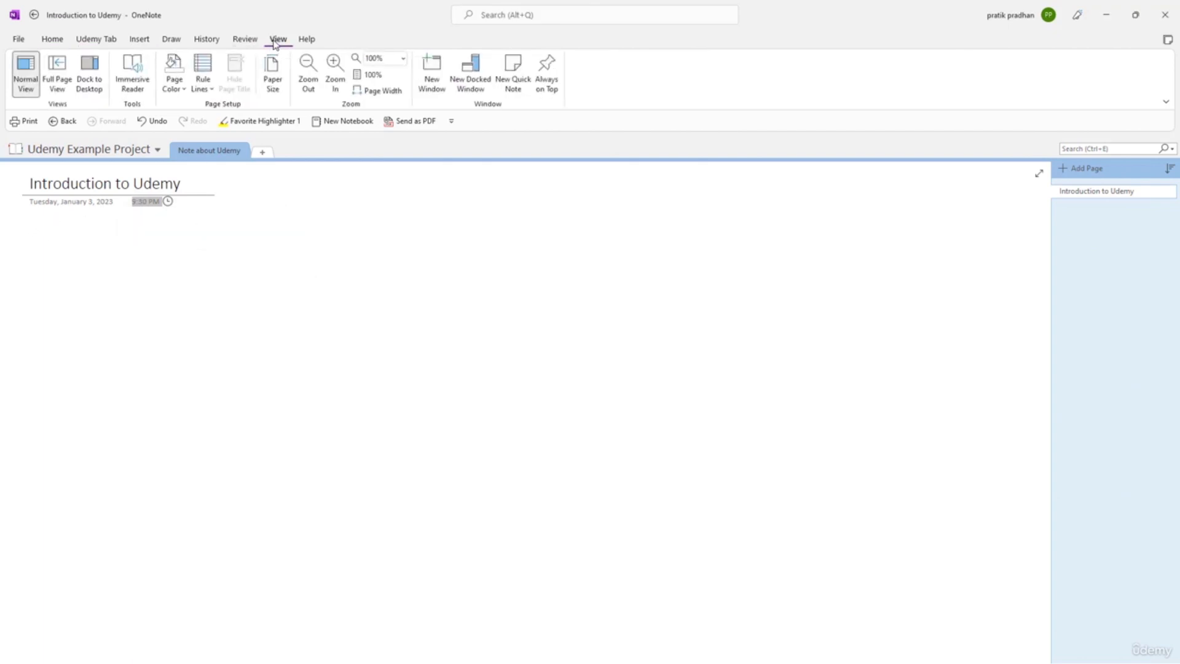
left_click(212, 90)
left_click(243, 133)
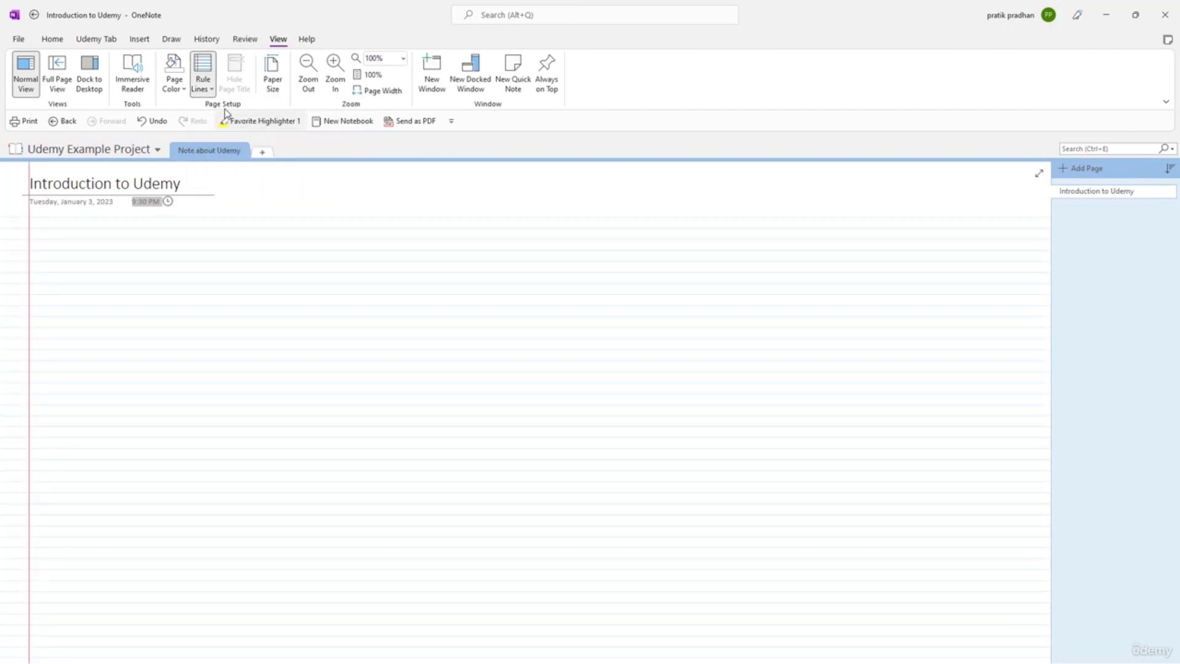
left_click(203, 88)
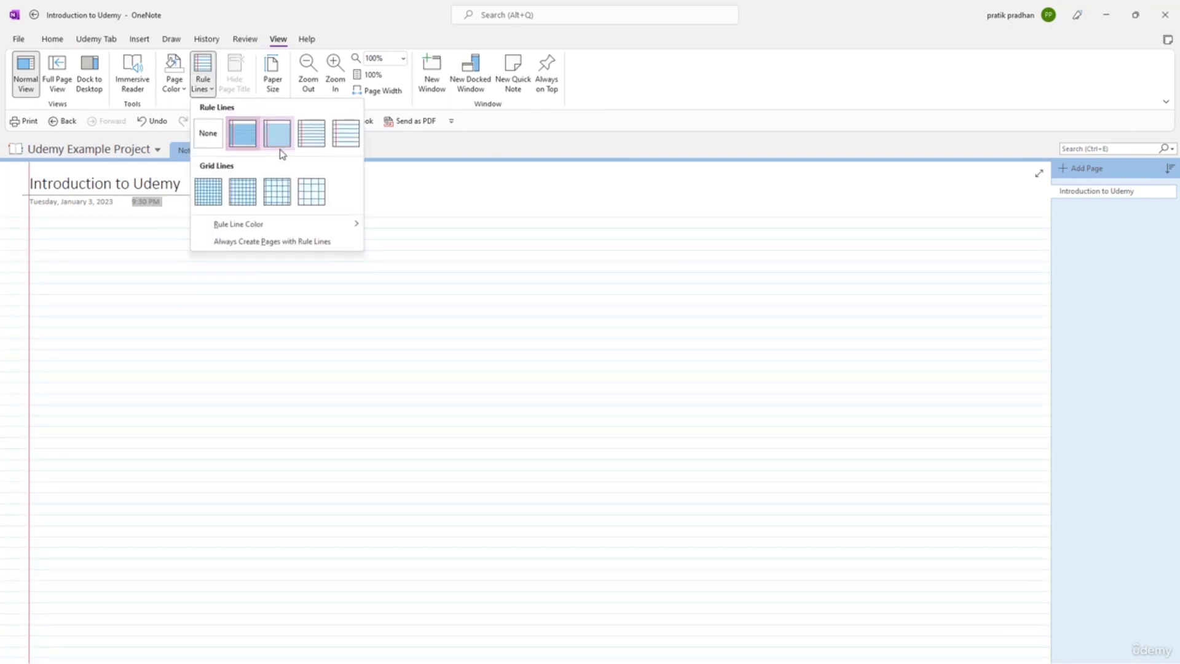
left_click(316, 140)
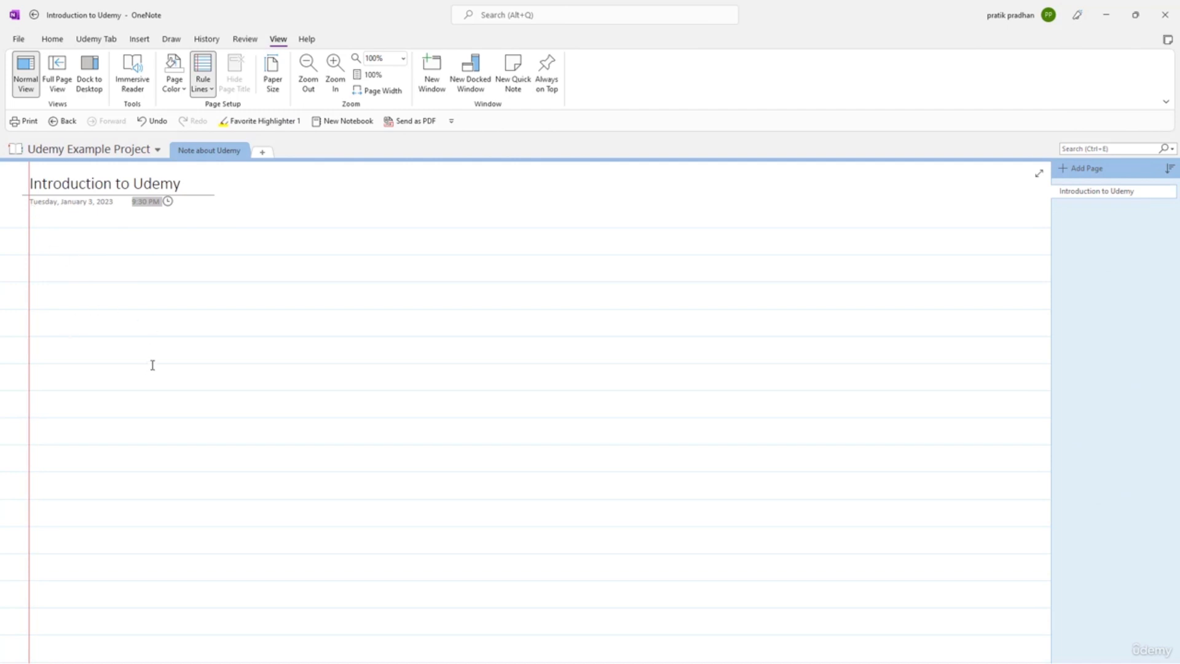
left_click(210, 297)
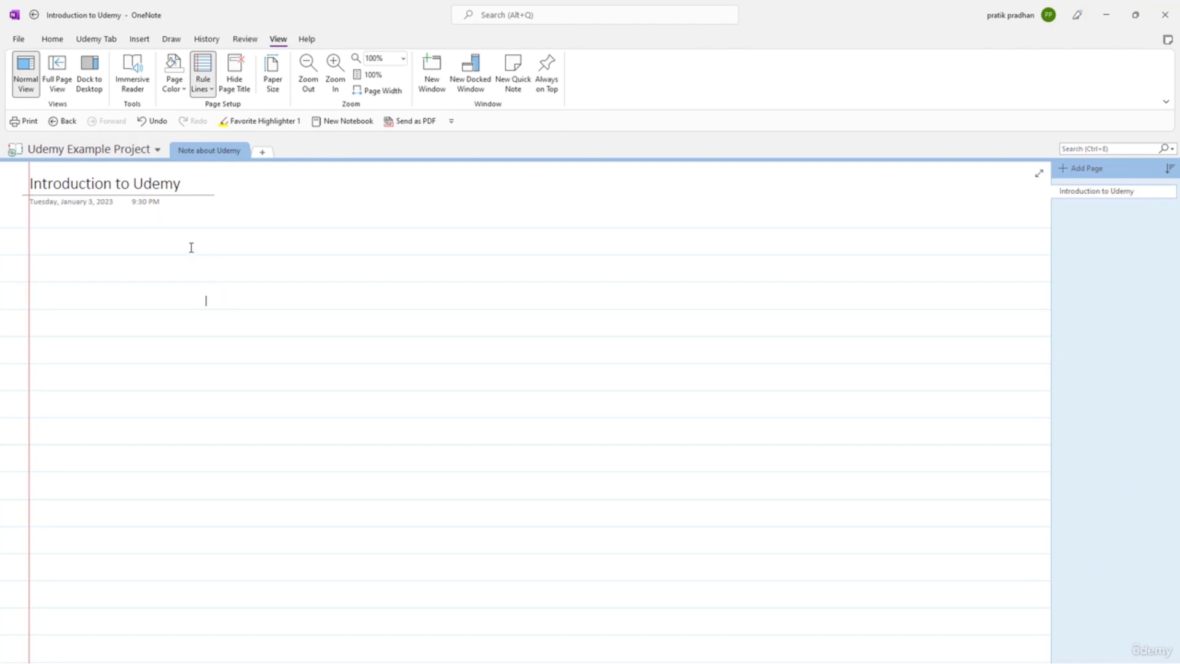
left_click(195, 306)
- Try a straight vertical yellow line down the ruled page with black as the new highlighter color, and undo the line
left_click(140, 40)
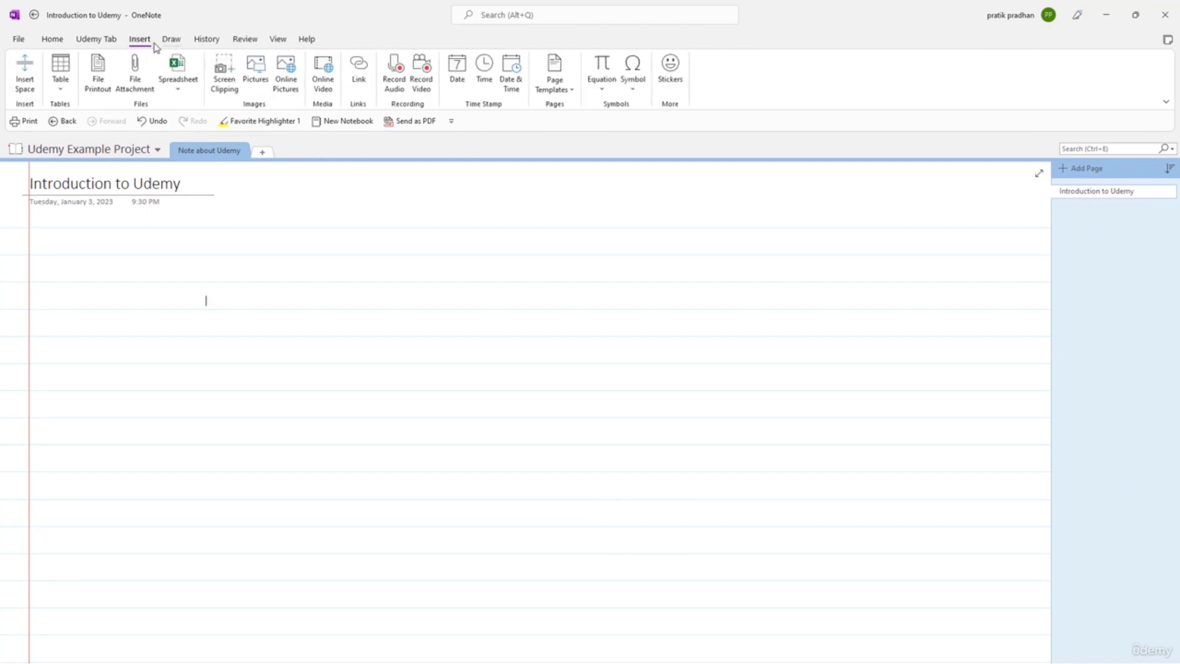
left_click(55, 40)
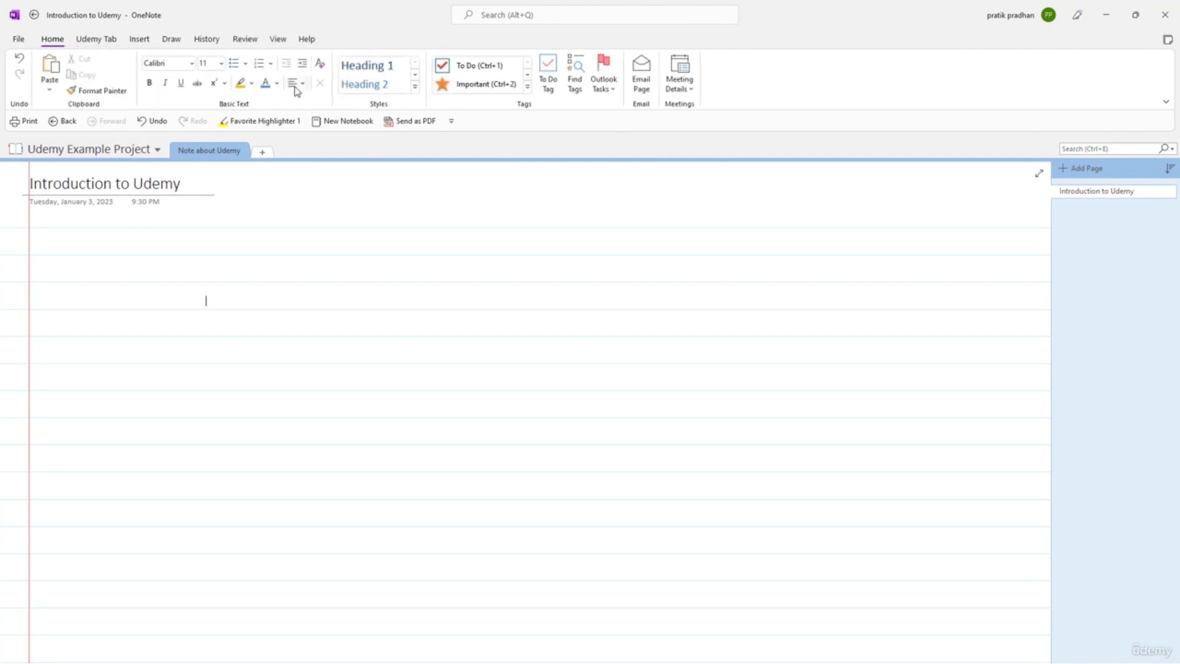
left_click(172, 38)
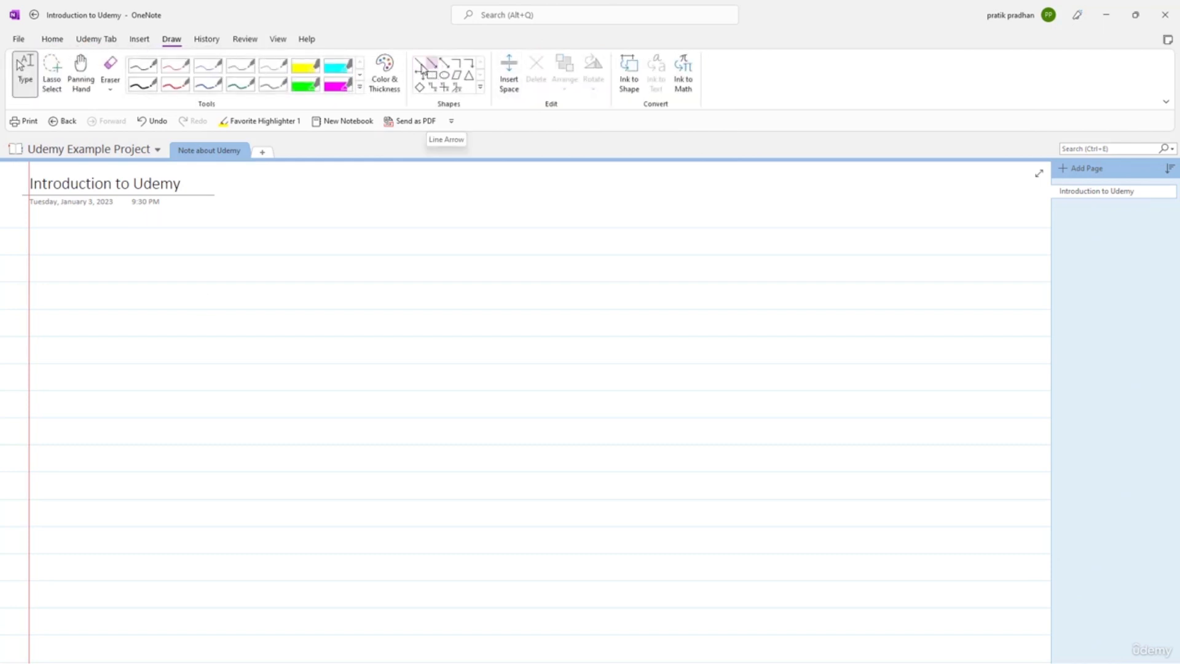
left_click(421, 64)
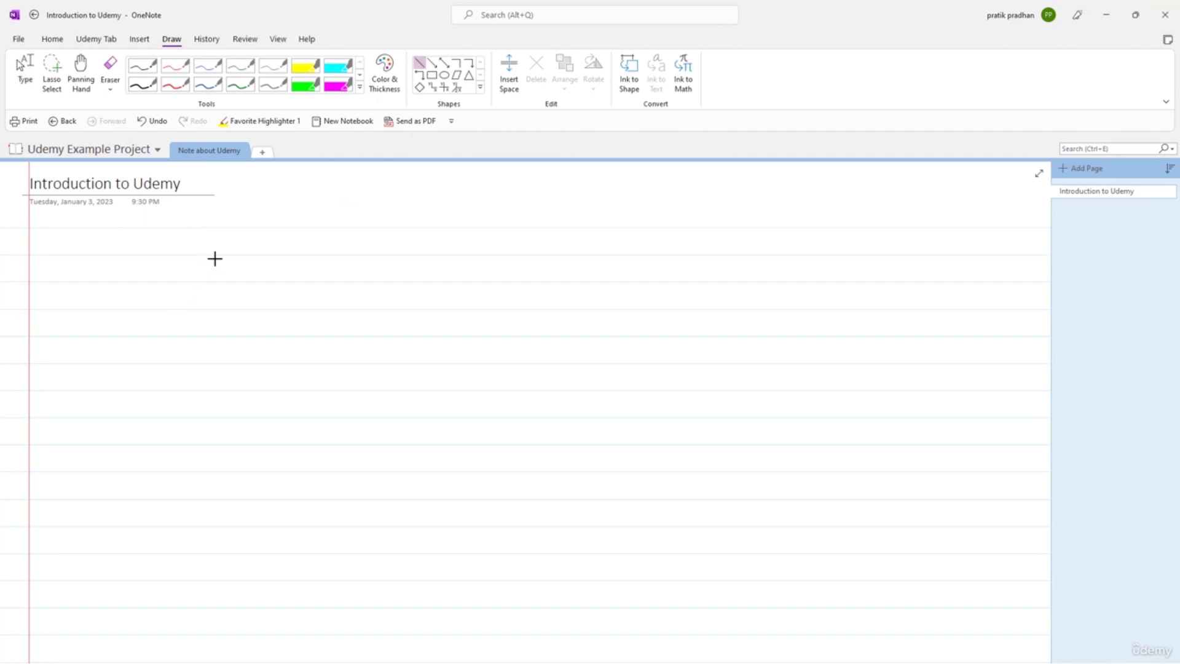
mouse_move(220, 225)
left_mouse_down()
mouse_move(229, 445)
mouse_move(213, 643)
mouse_move(216, 626)
left_mouse_up()
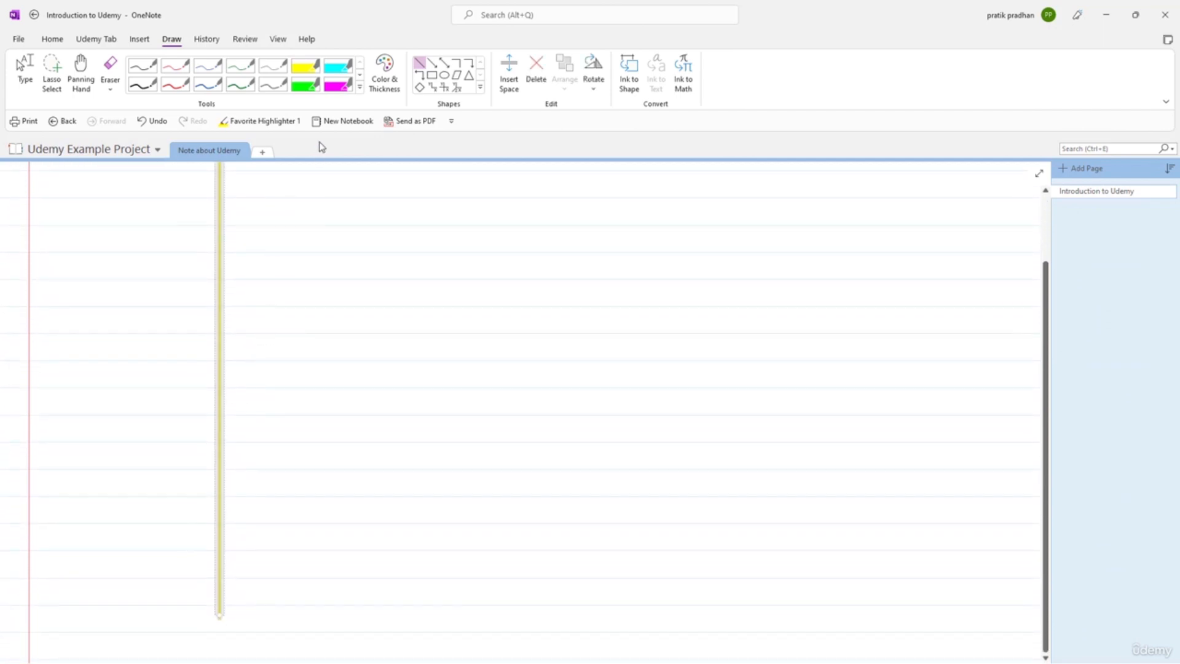
left_click(398, 89)
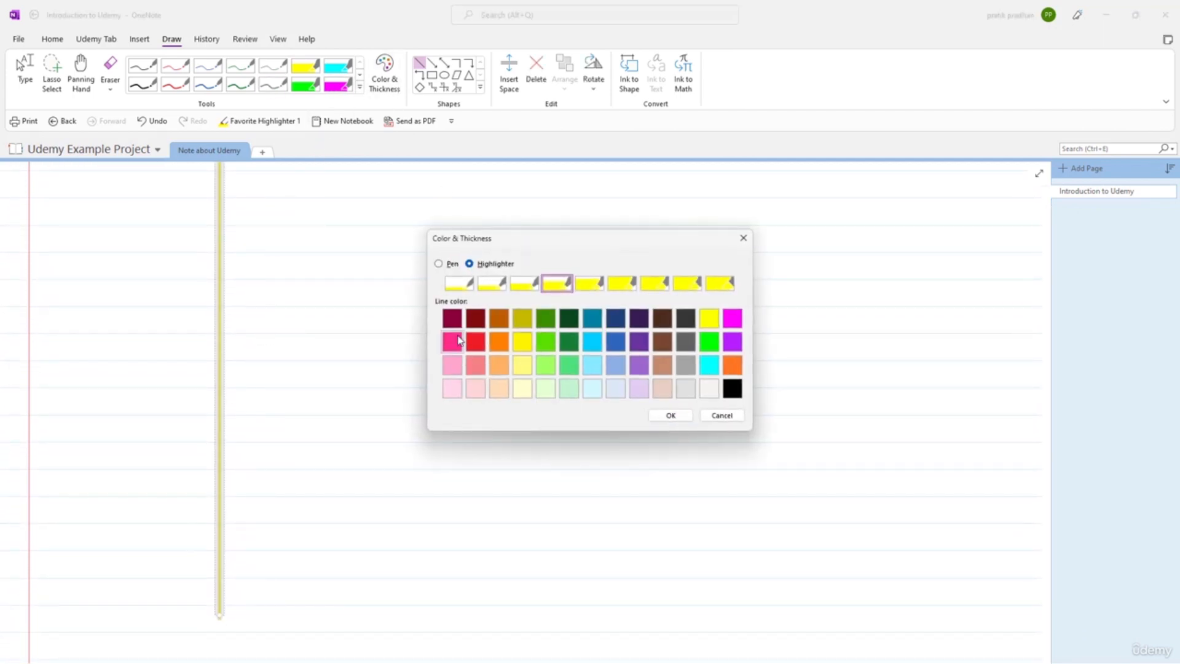
left_click(732, 389)
left_click(669, 416)
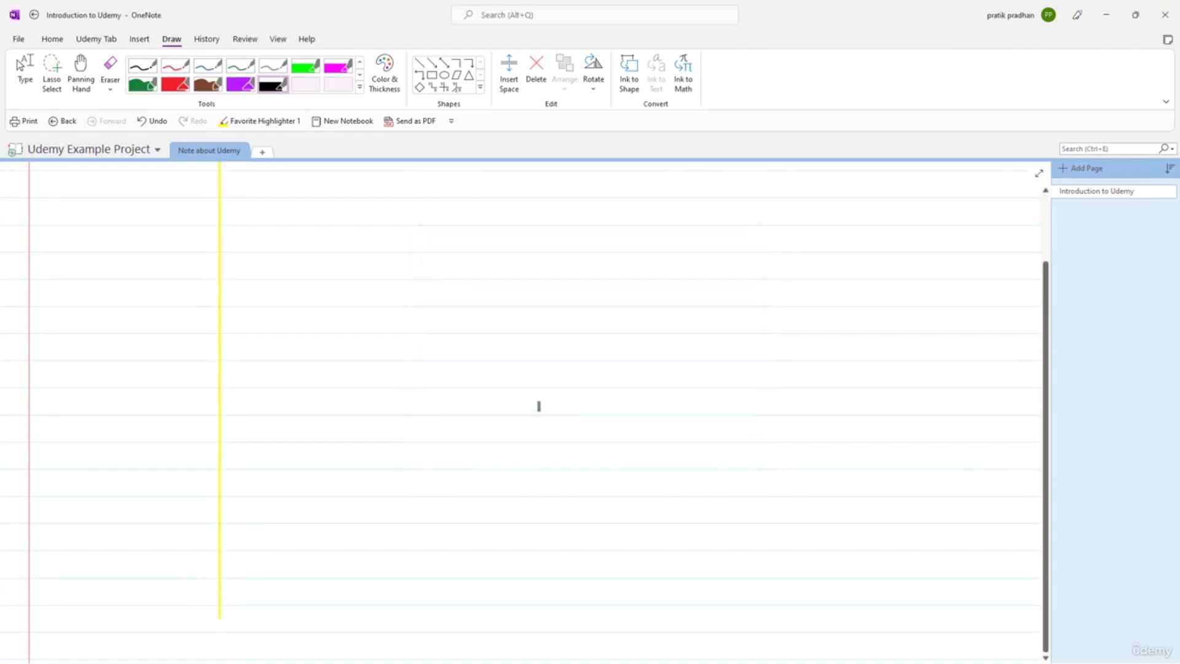
key("ctrl+z")
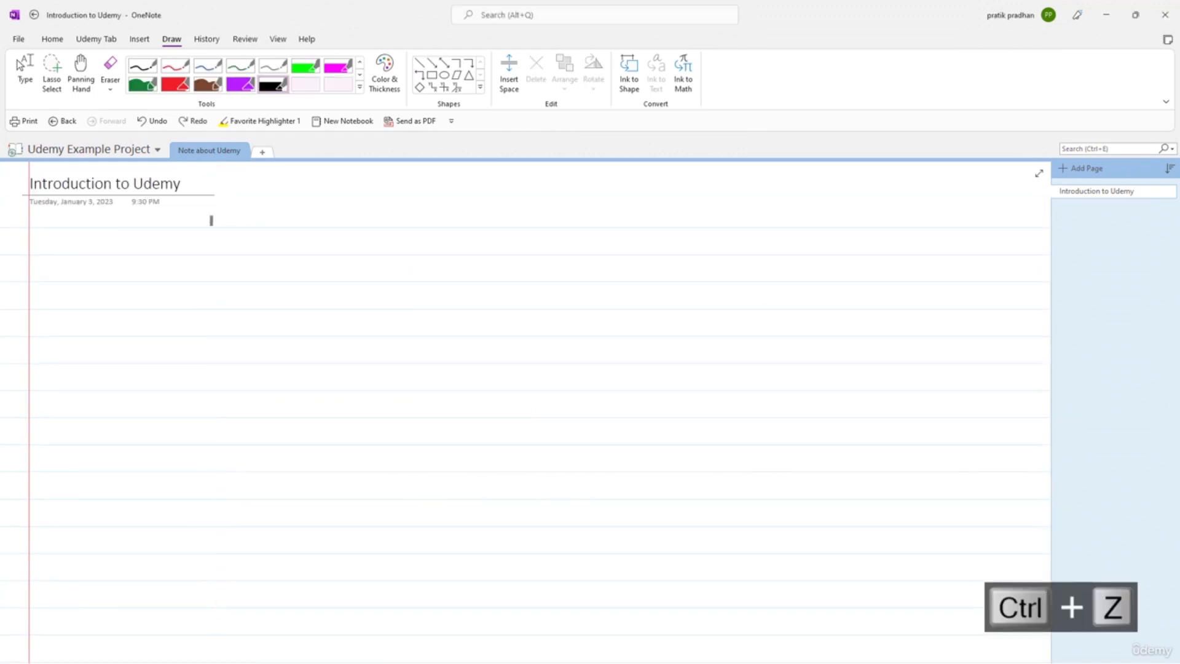
- Draw a vertical divider line down the page and a horizontal line below it with a new thicker black pen
left_click(143, 65)
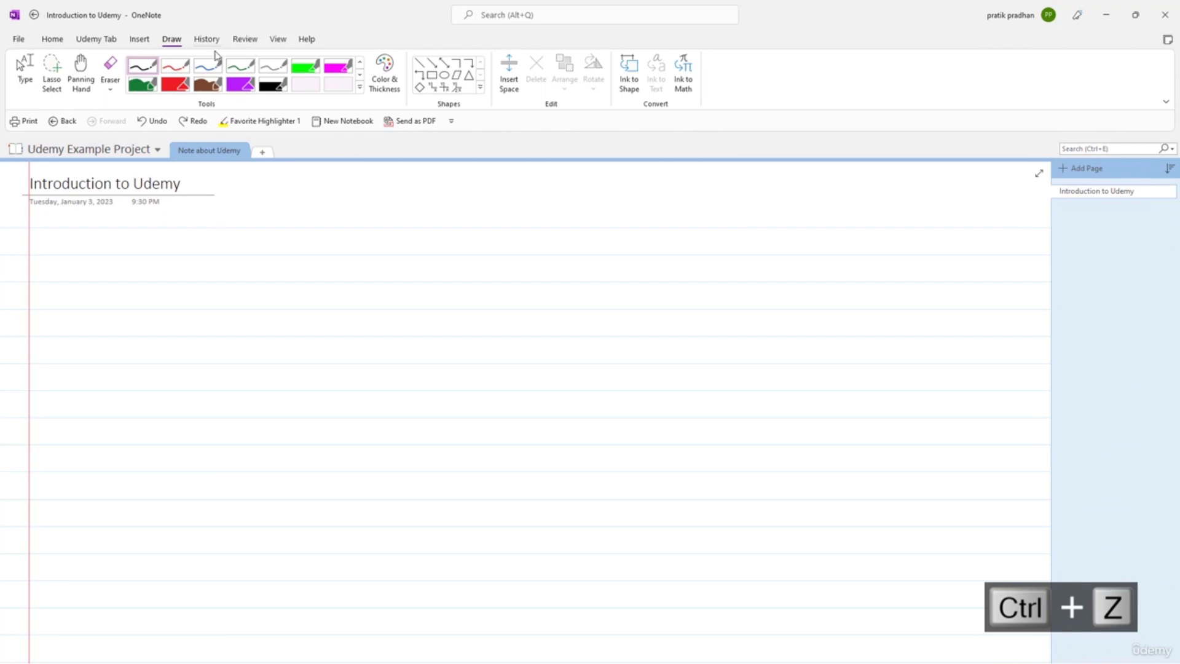
left_click(386, 67)
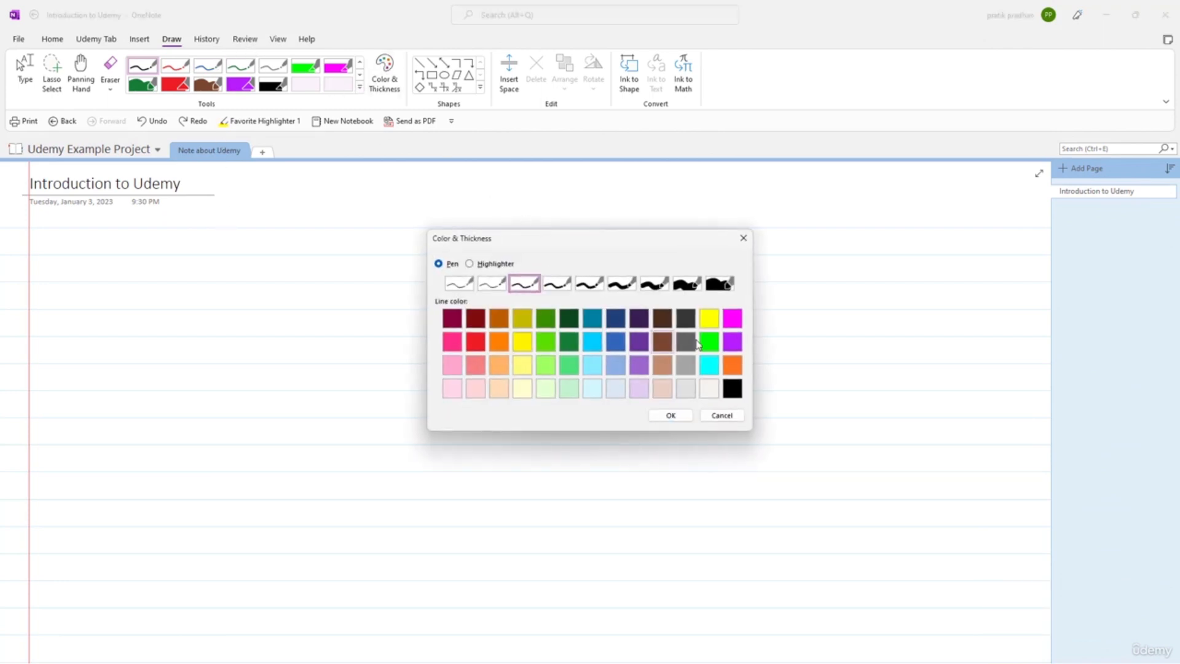
left_click(622, 283)
left_click(675, 417)
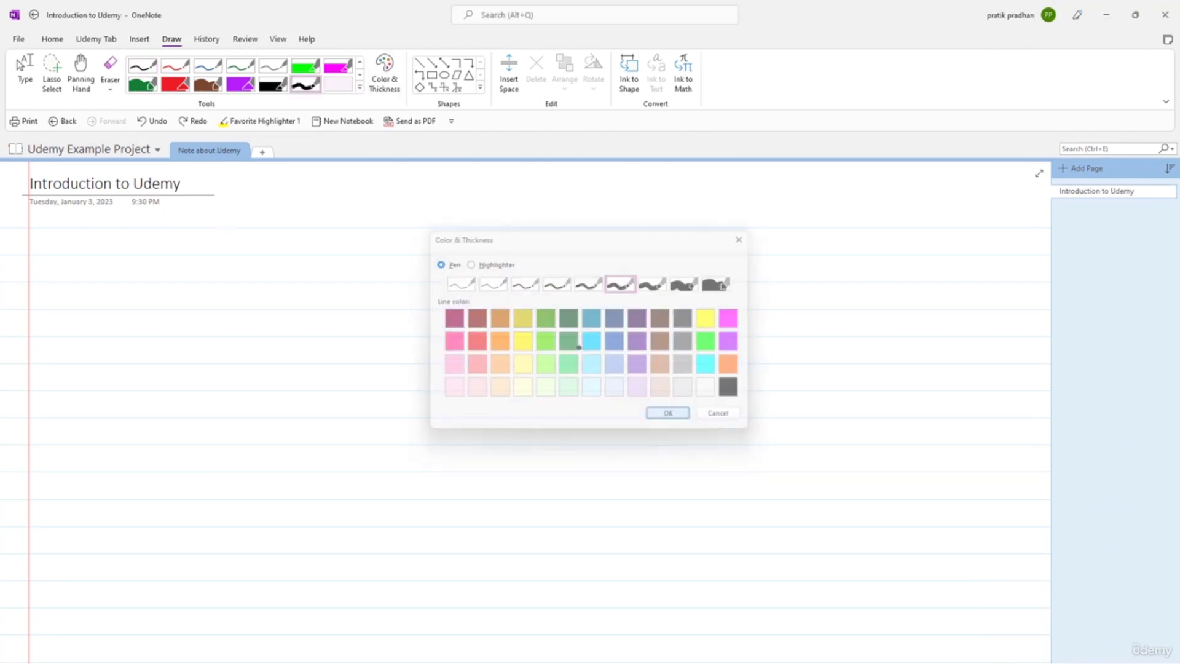
left_click_drag(219, 227, 217, 601)
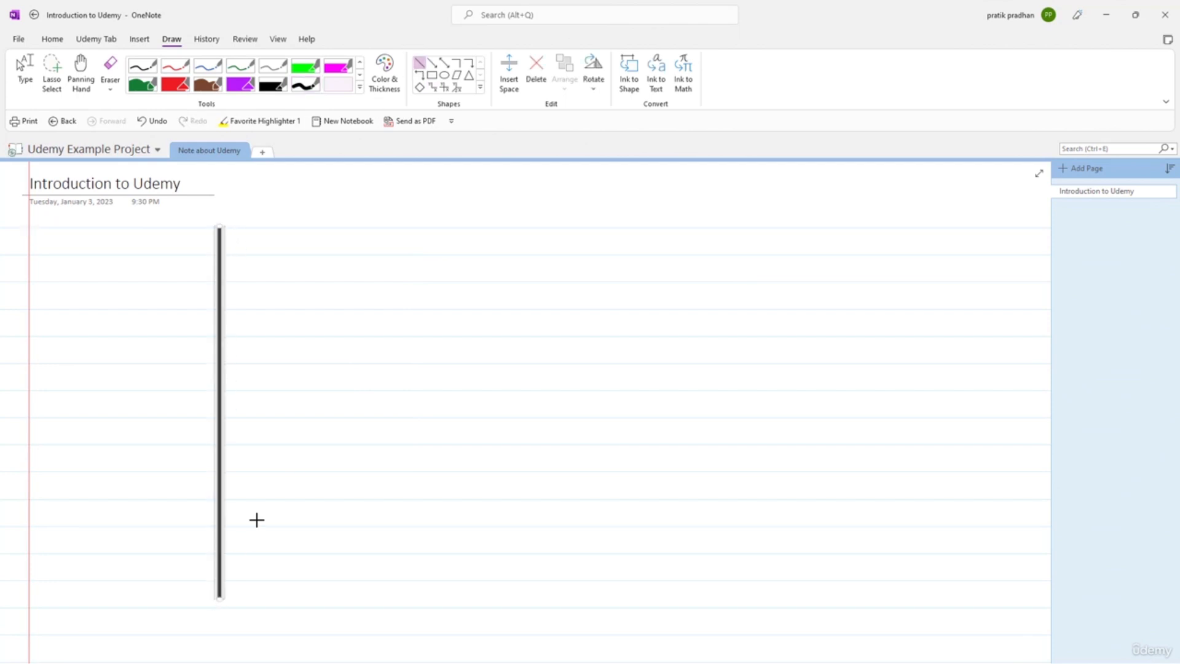
left_click_drag(44, 606, 676, 600)
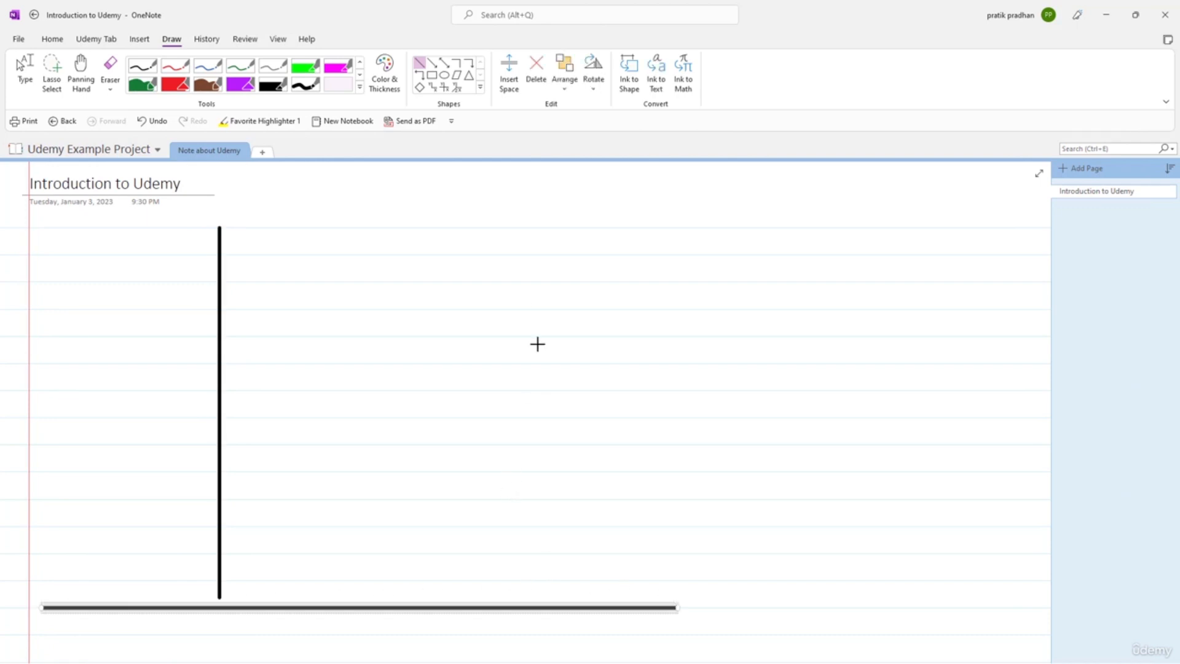
- Add the label "Key Points" at the top of the area left of the vertical line
left_click(278, 40)
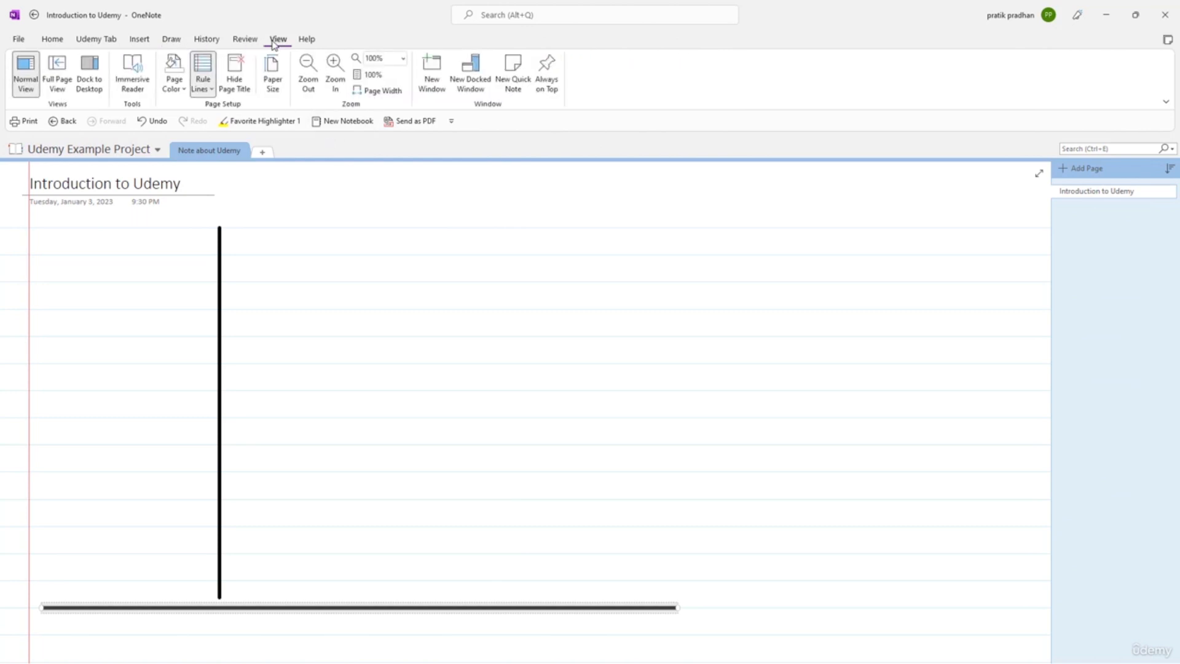
left_click(316, 86)
left_click(310, 82)
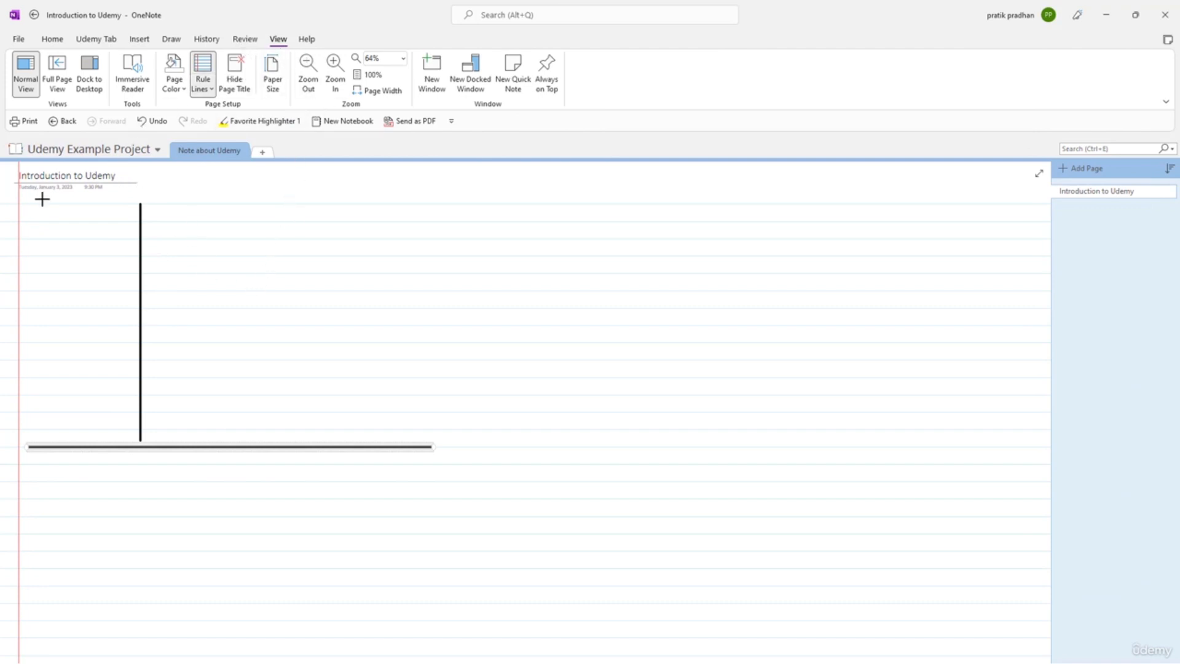
left_click(52, 40)
left_click(131, 40)
left_click(53, 39)
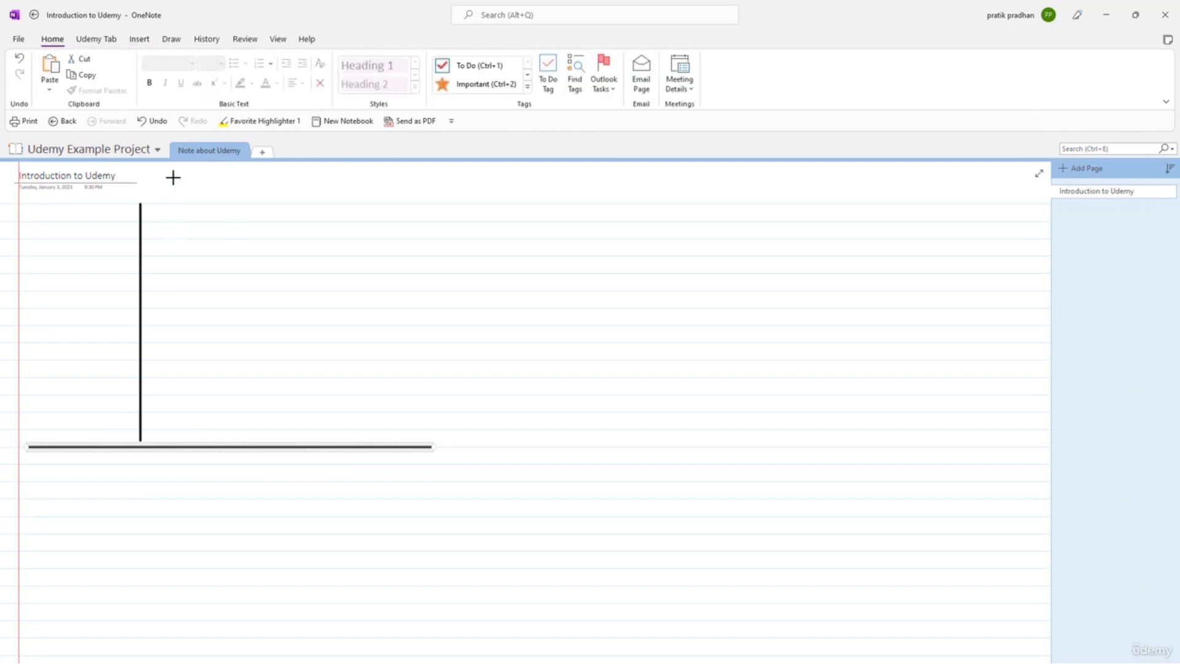
left_click(166, 40)
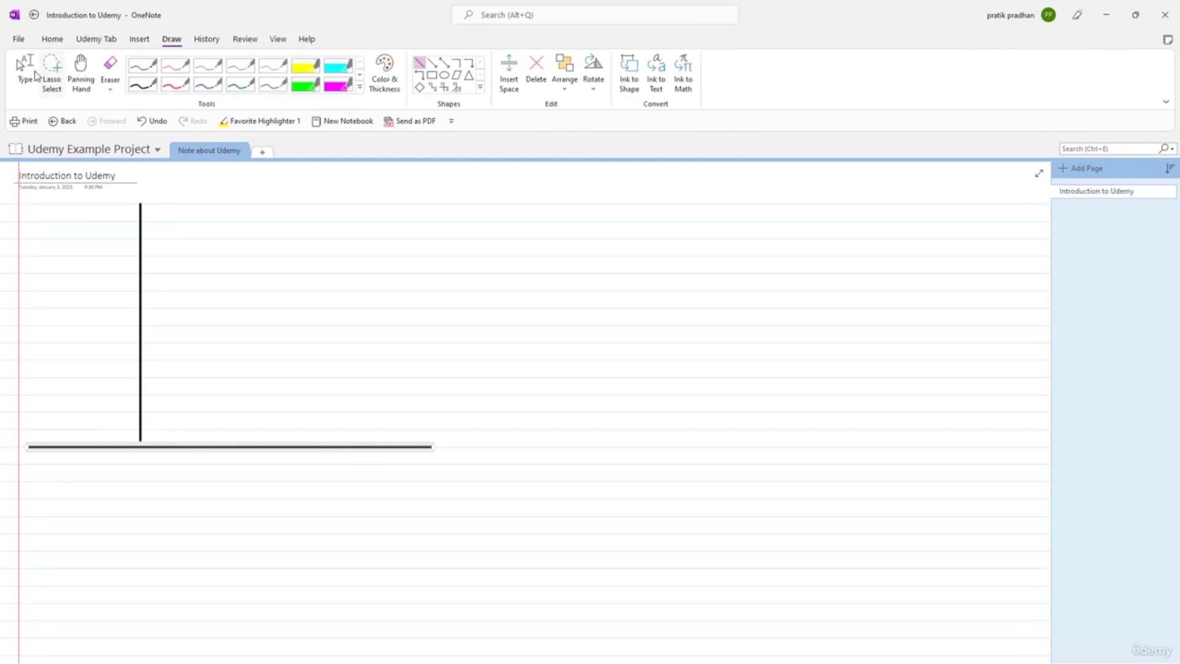
left_click(53, 39)
left_click(25, 206)
type("s")
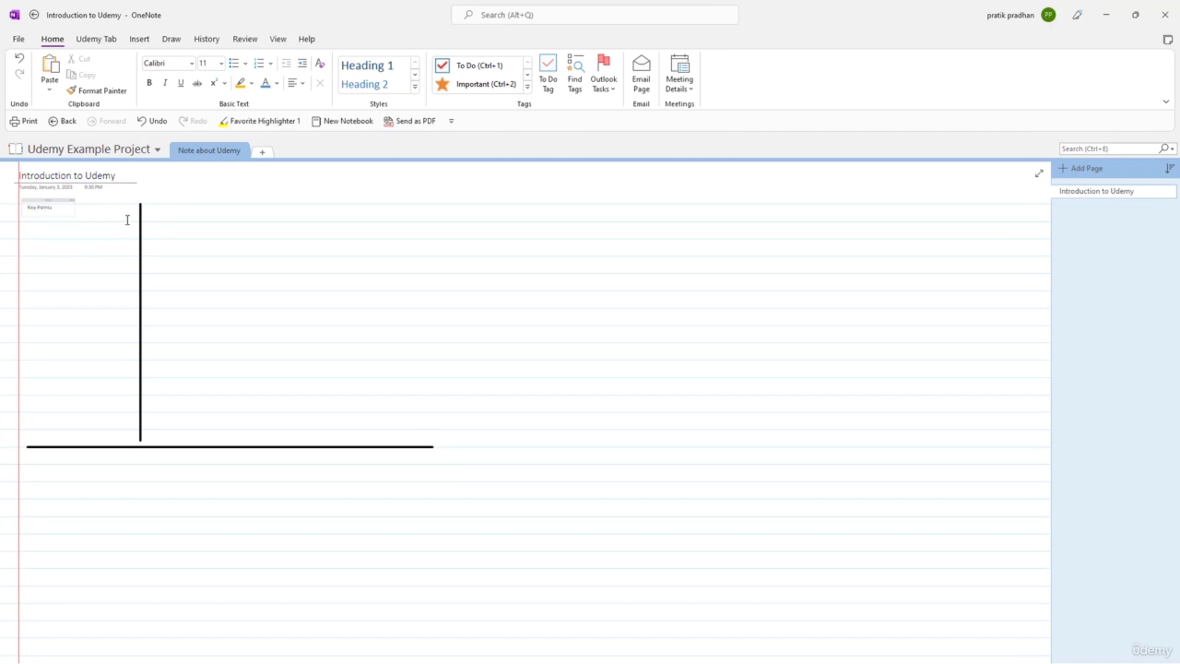
- Add the label "Notes" right of the vertical line and make both it and "Key Points" bold
left_click(151, 207)
type("S")
key("BackSpace")
key("BackSpace")
type("Note")
double_click(161, 208)
key("ctrl+b")
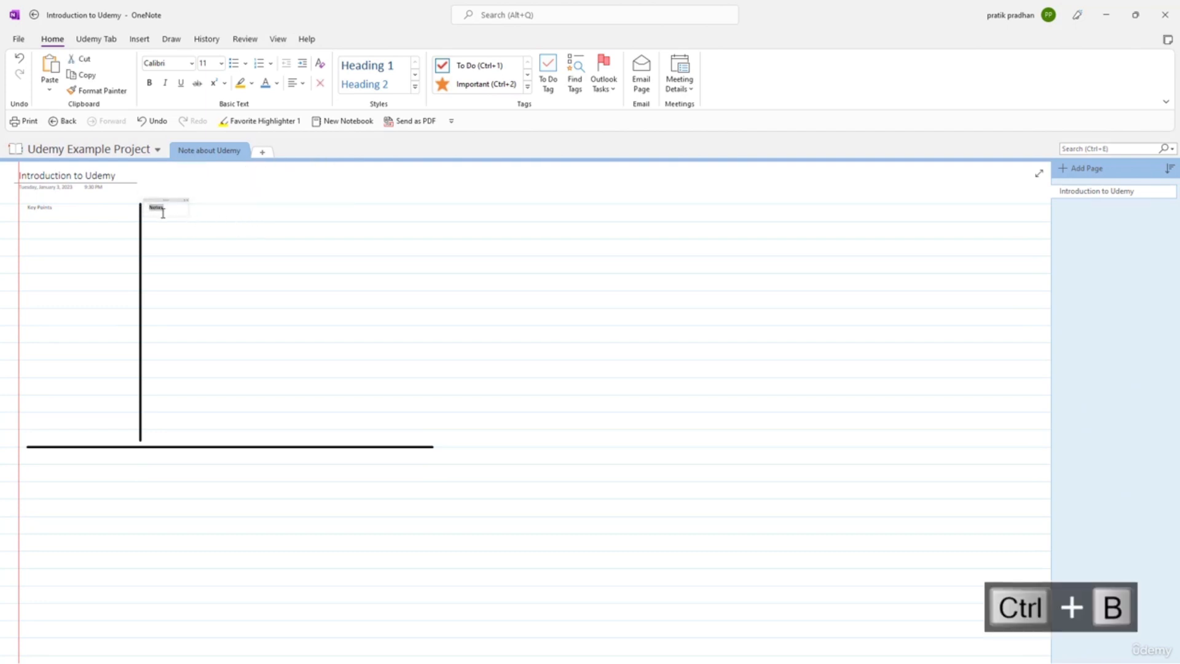
triple_click(48, 208)
key("ctrl+b")
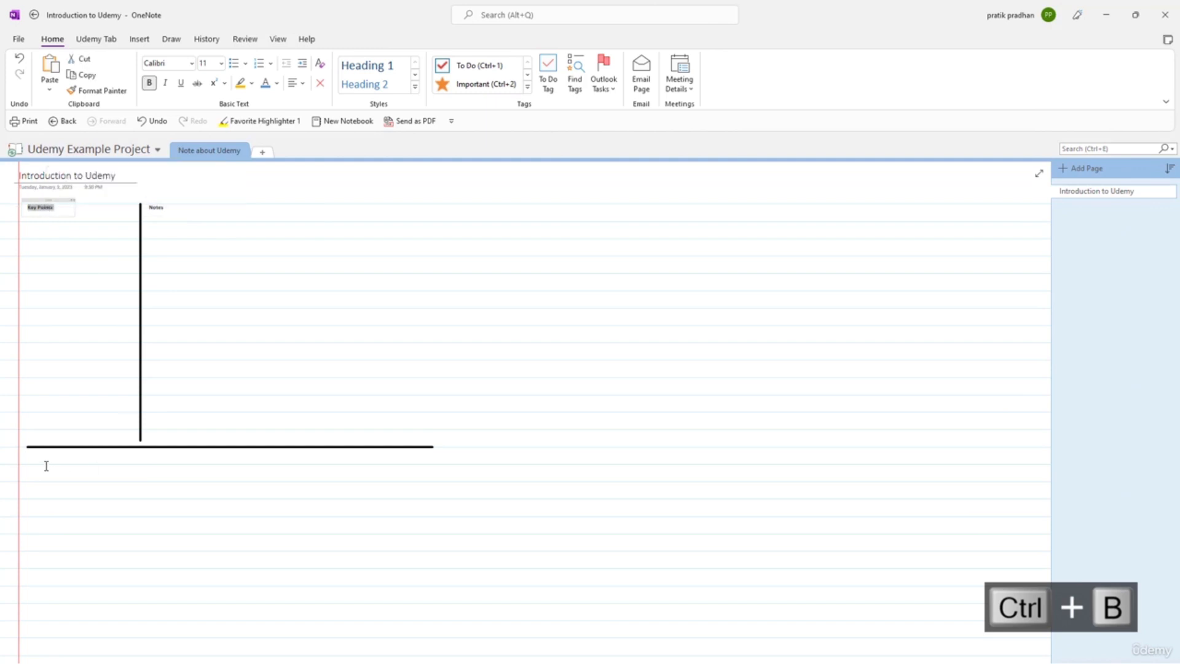
- Add a bold "Summary" label just below the horizontal line
left_click(31, 458)
type("Summary")
triple_click(39, 461)
key("ctrl+b")
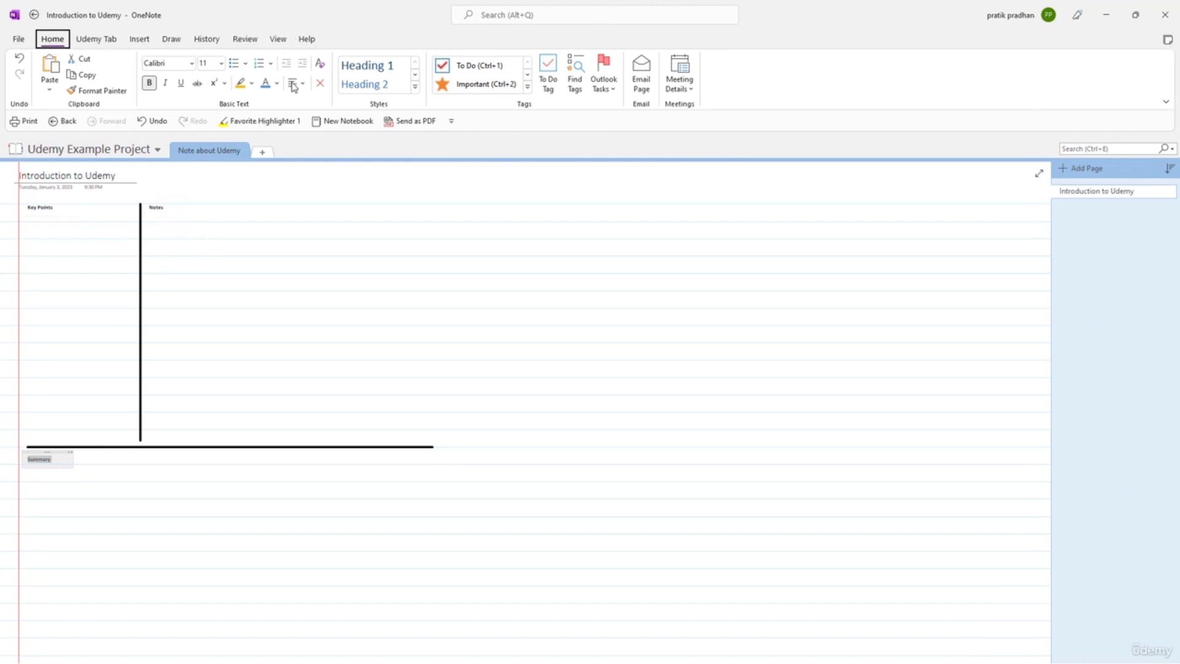
- Set the font size of the "Key Points" label to 20
left_click(278, 39)
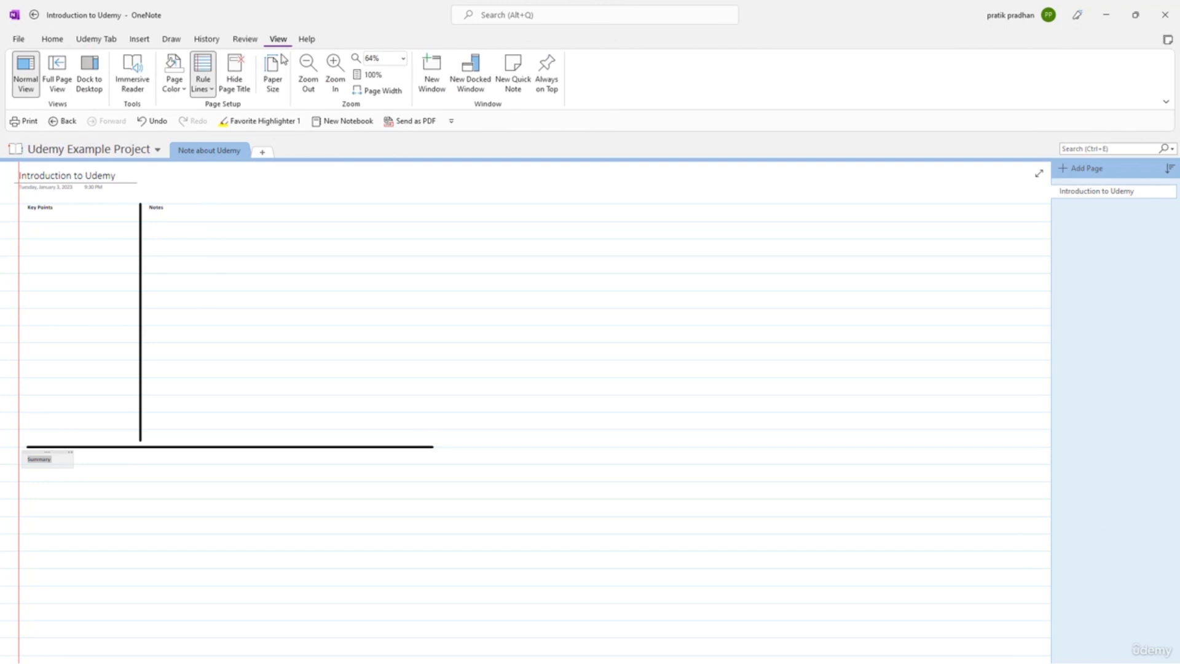
left_click(336, 69)
left_click(338, 68)
left_click(339, 69)
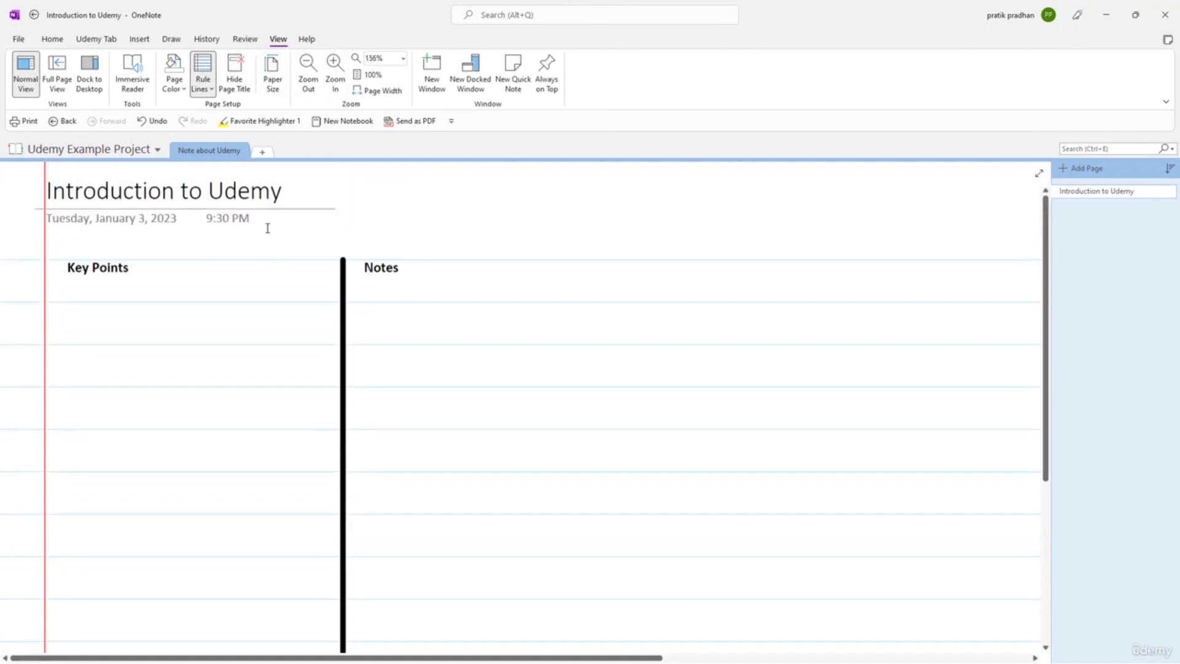
double_click(110, 272)
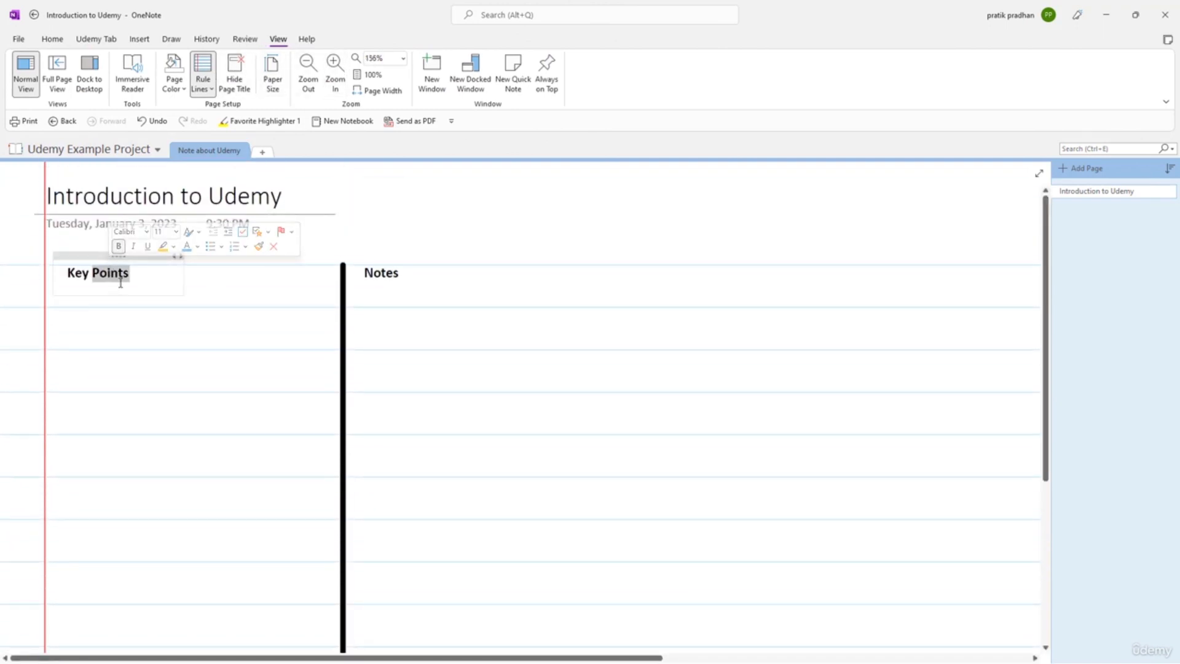
left_click(114, 280)
left_click_drag(132, 275, 65, 274)
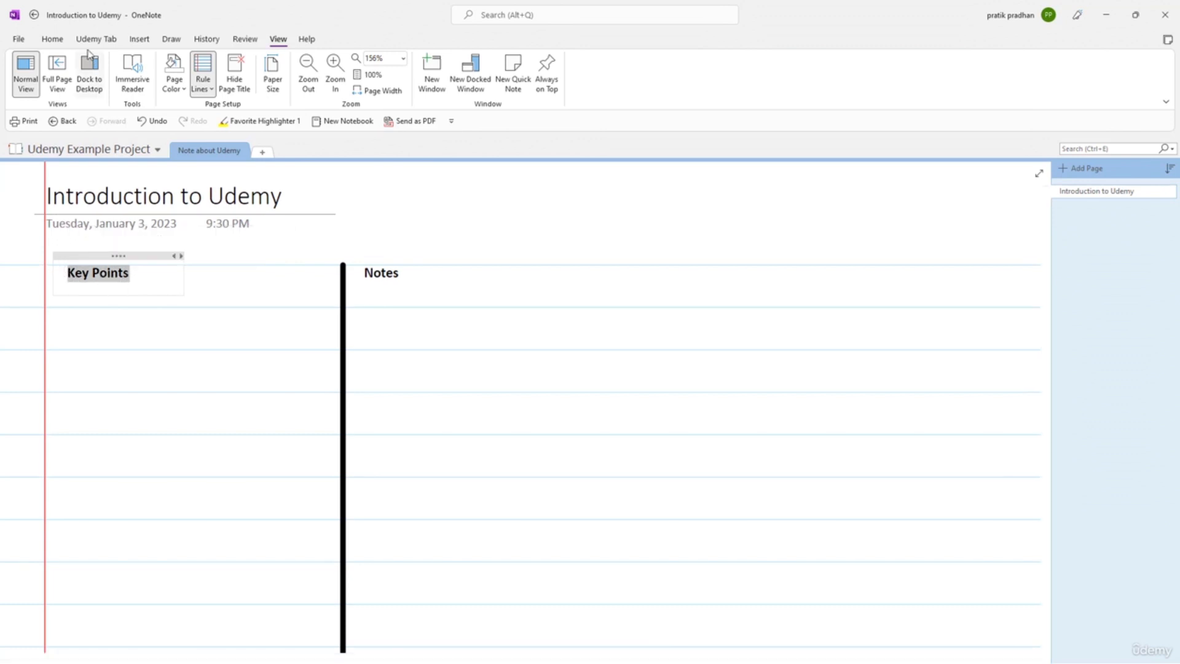
left_click(52, 38)
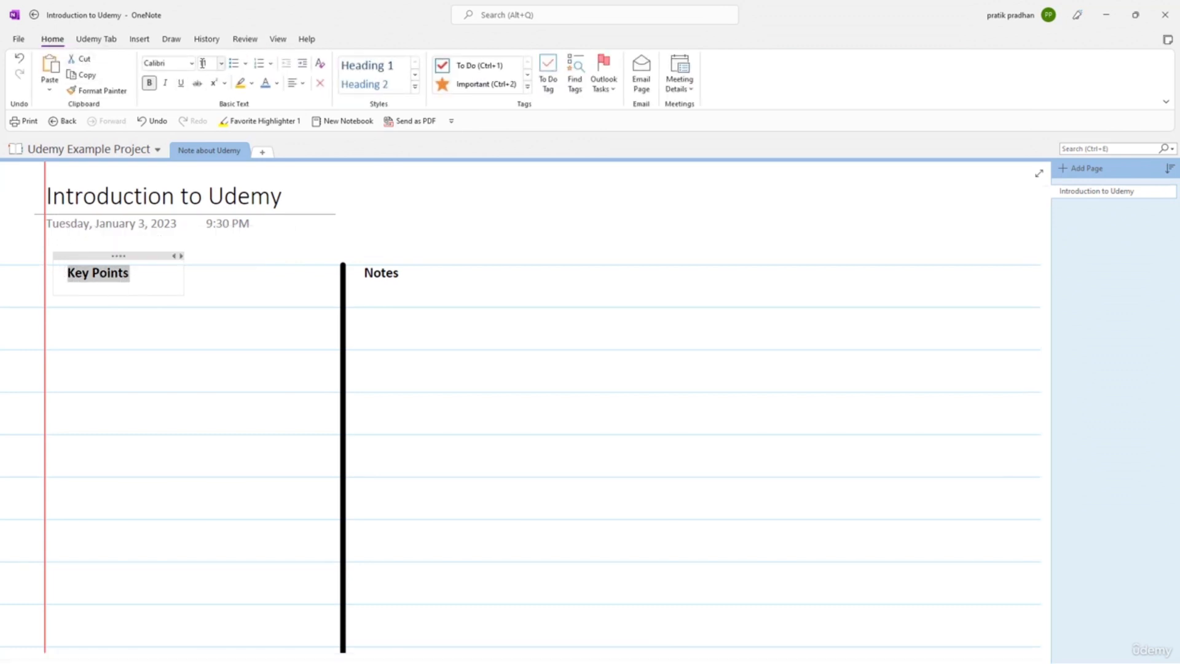
left_click(221, 64)
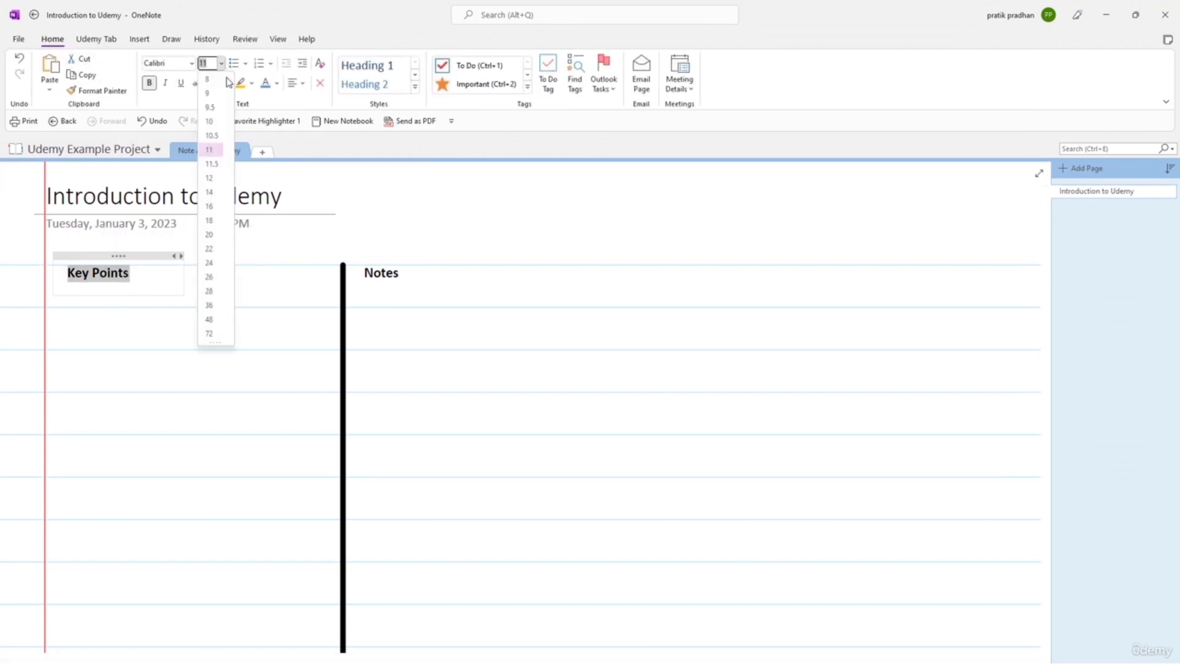
left_click(218, 236)
- Set the font size of the "Notes" label to 20
double_click(382, 273)
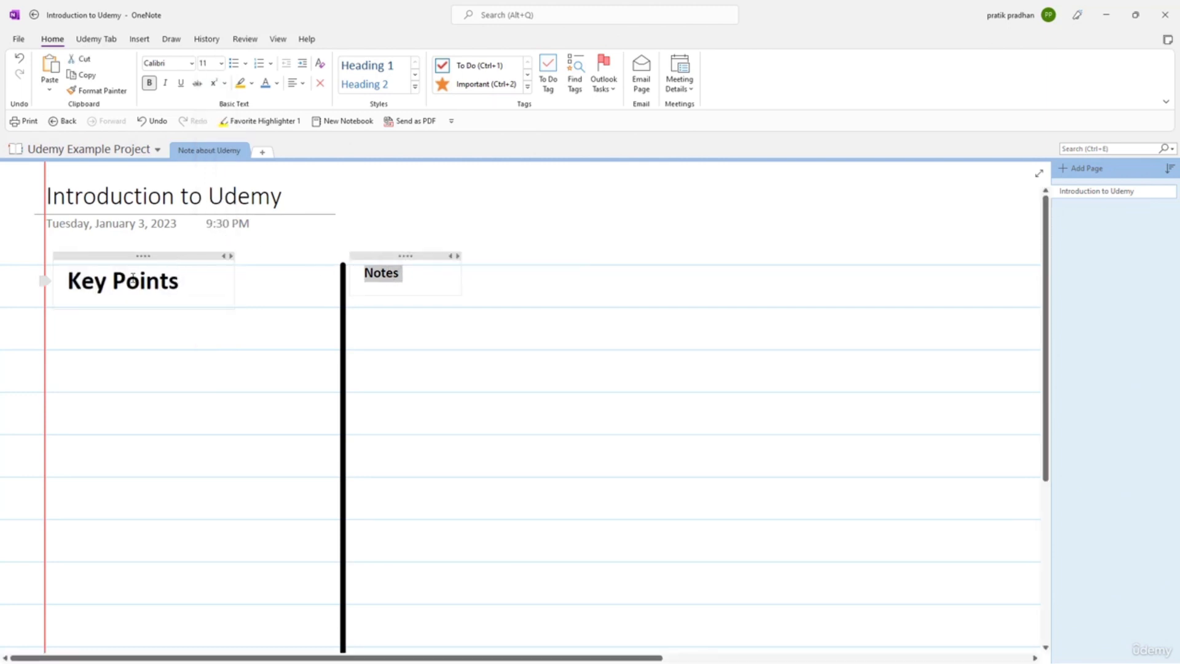
double_click(133, 284)
double_click(382, 273)
left_click(223, 63)
left_click(221, 229)
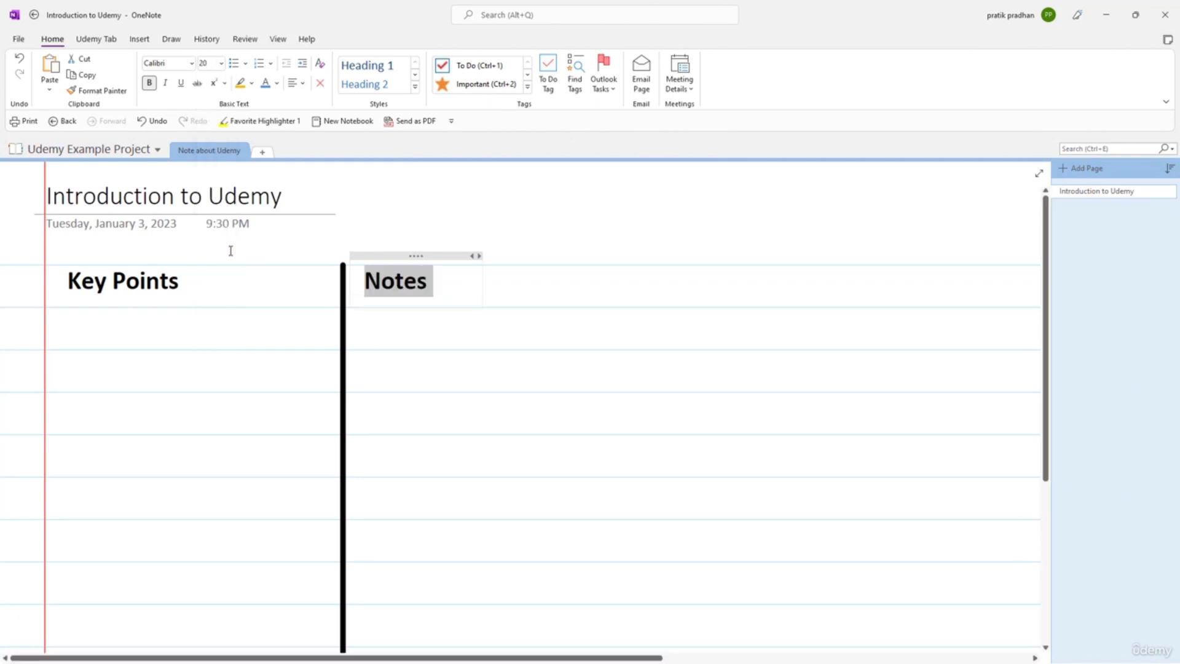
- Set the font size of the "Summary" label below the horizontal line to 20
scroll(280, 309, "down", 3)
double_click(99, 613)
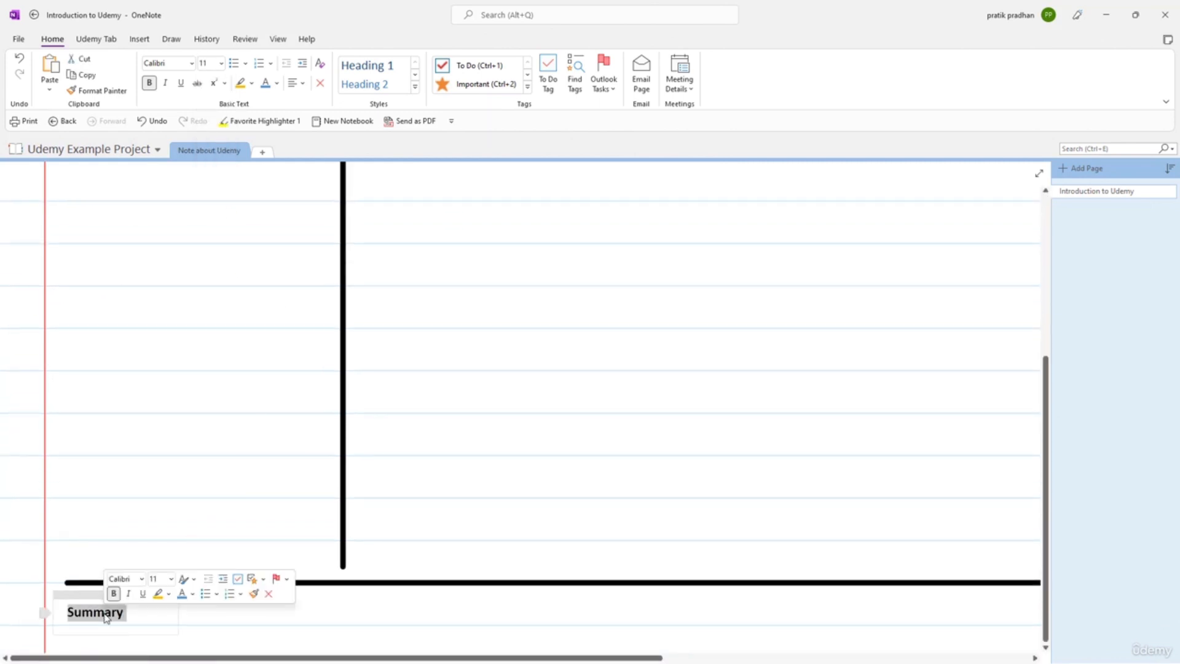
left_click(221, 63)
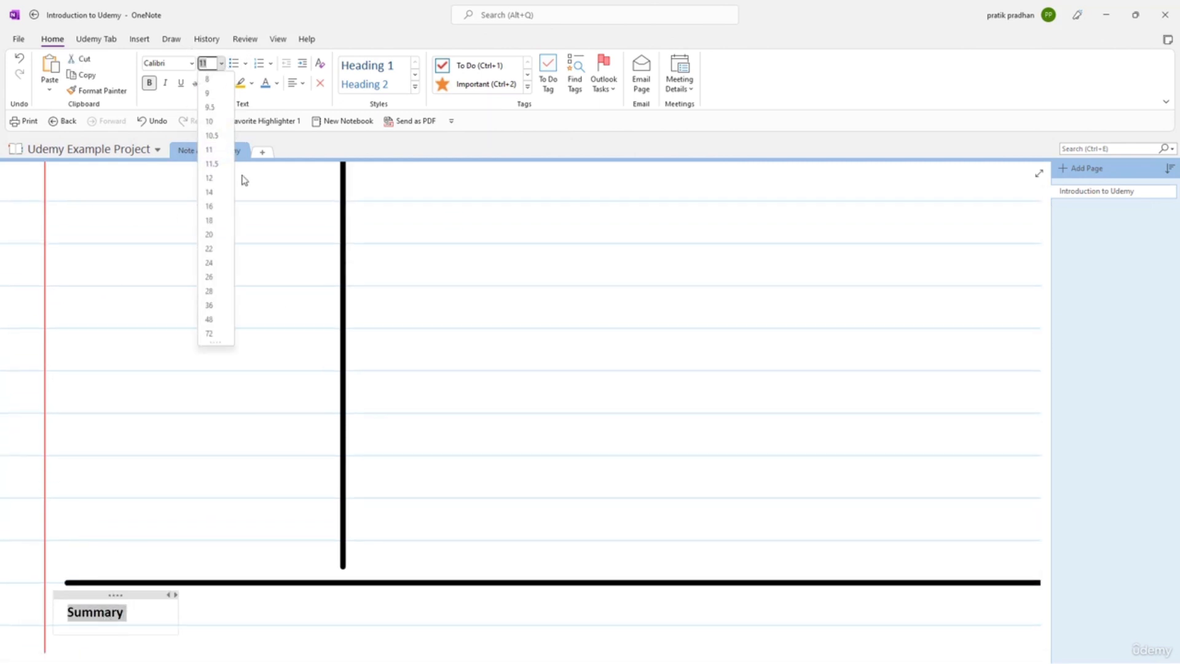
left_click(222, 231)
- Paste the copied Udemy company description under "Notes" and move its text container slightly away from the vertical line
scroll(272, 294, "up", 5)
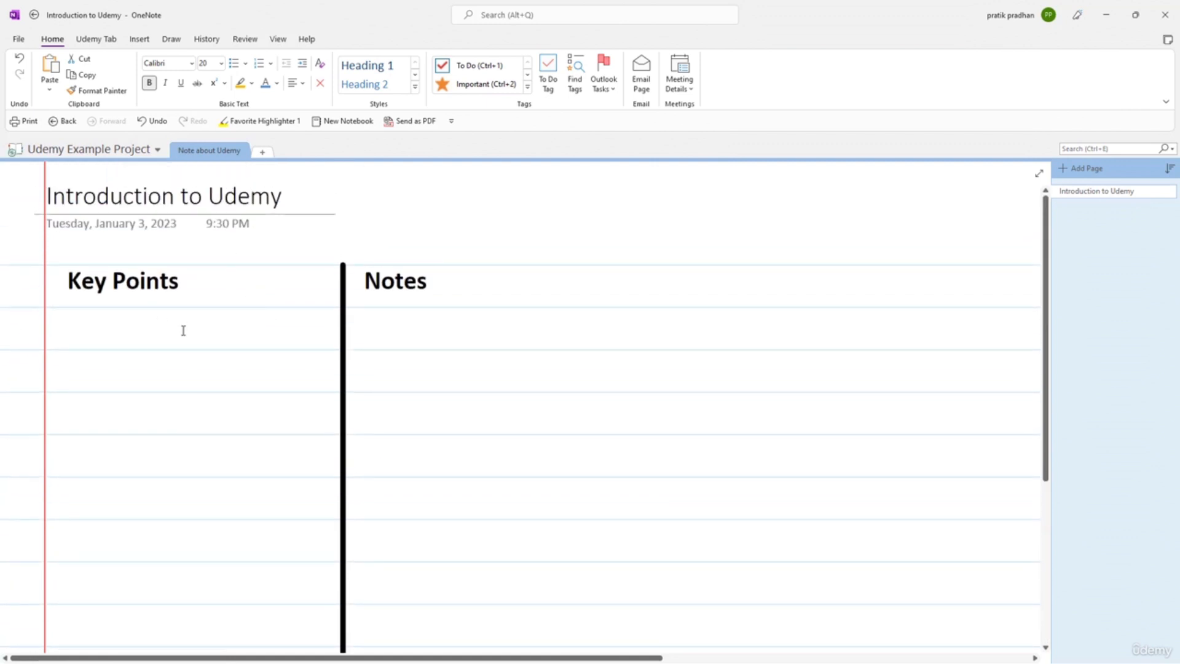
scroll(430, 311, "down", 2)
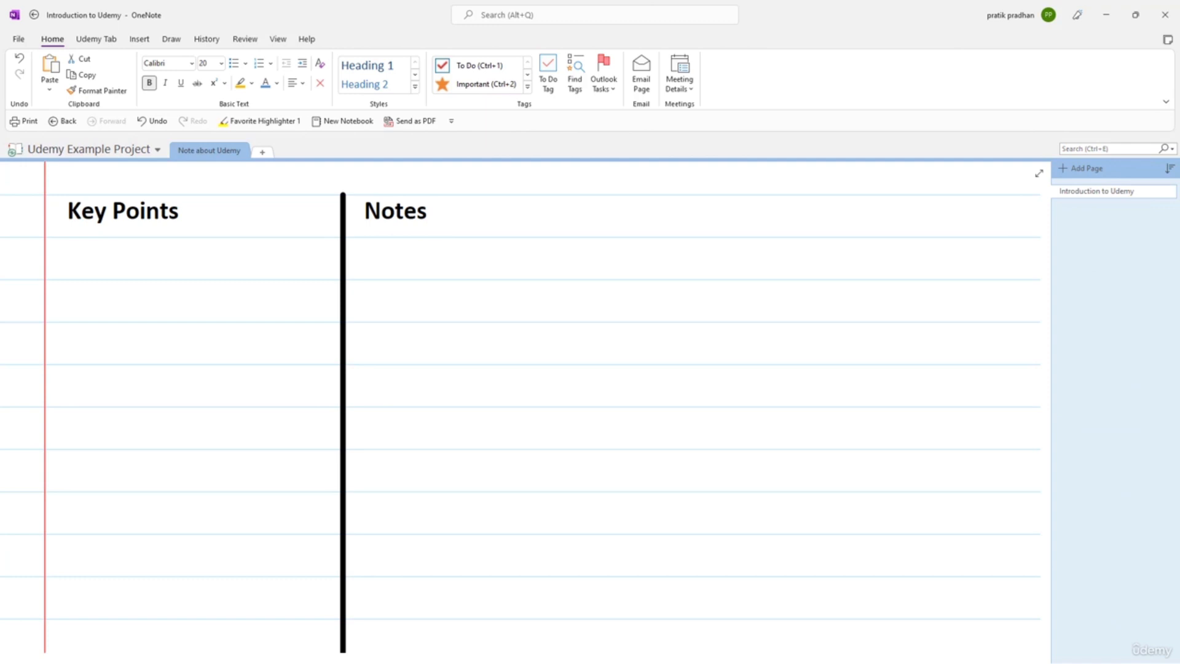
key("ctrl+c")
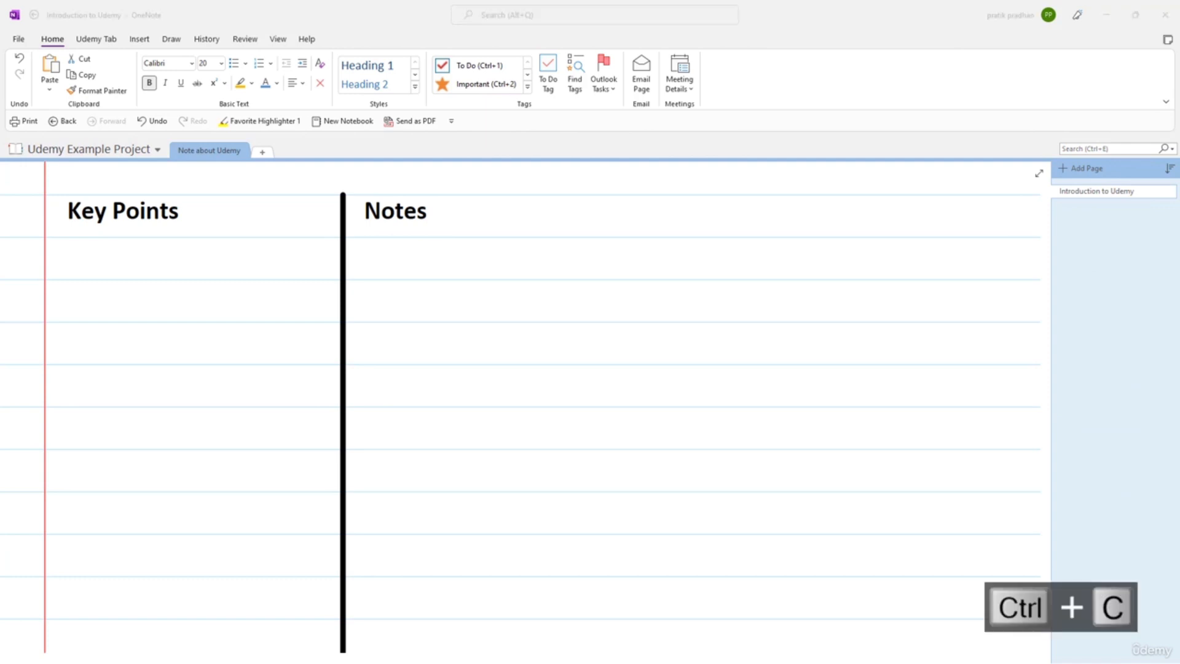
left_click(372, 249)
left_click(364, 302)
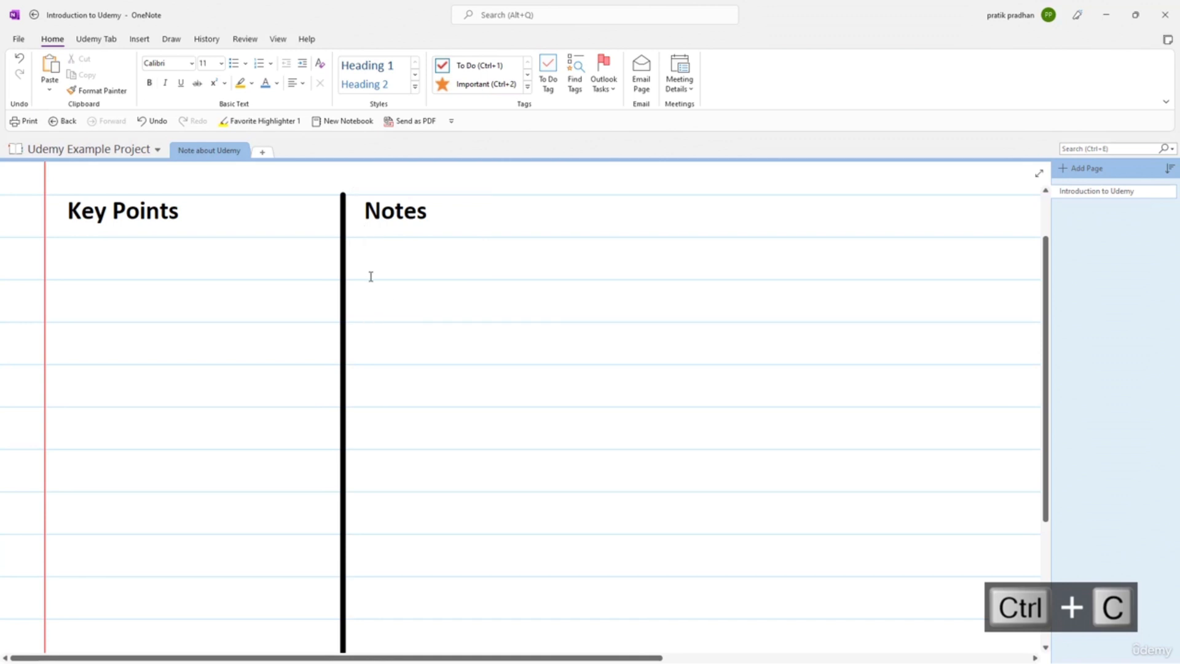
right_click(372, 295)
left_click(440, 356)
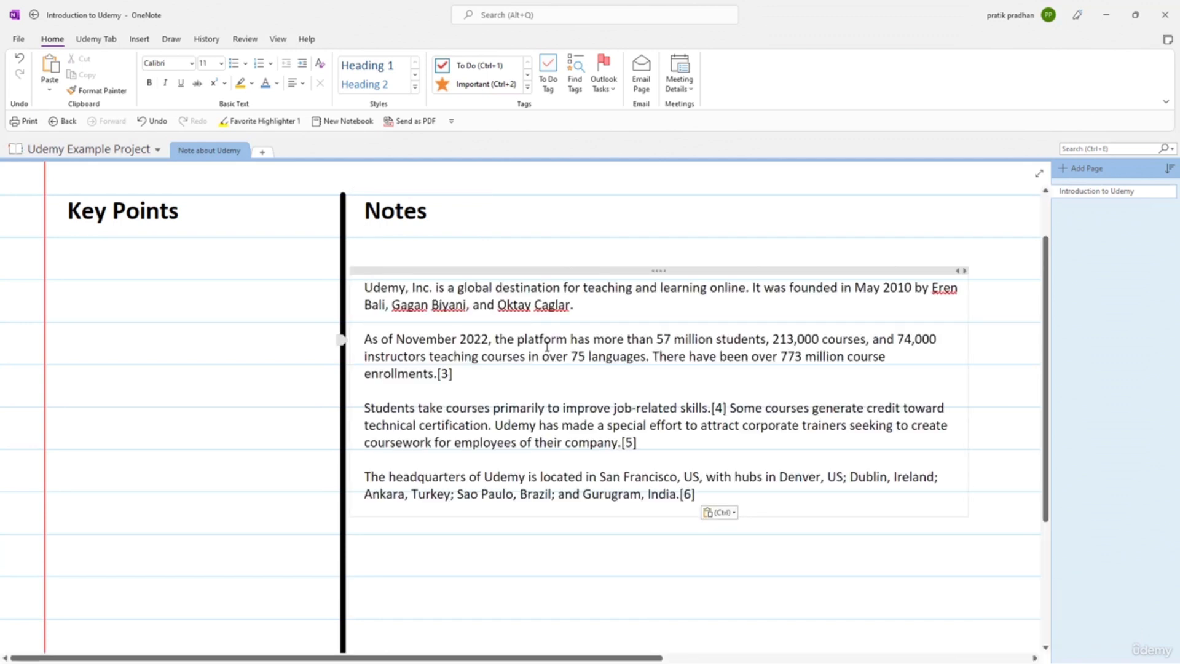
left_click_drag(575, 270, 612, 268)
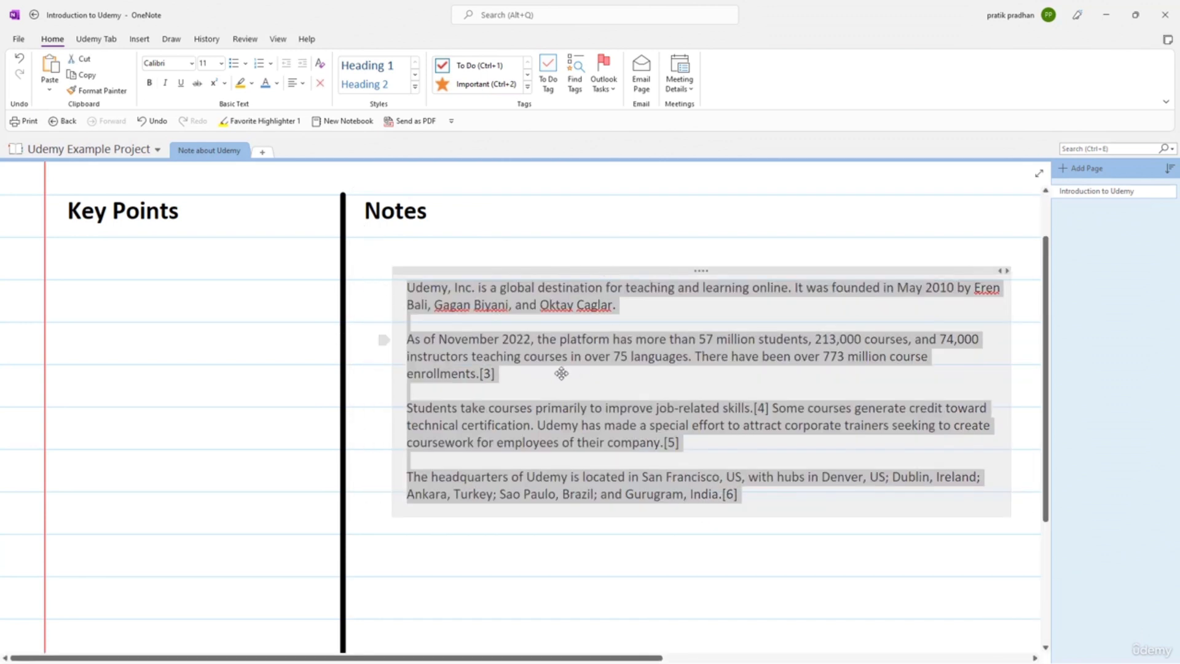
left_click_drag(487, 280, 466, 259)
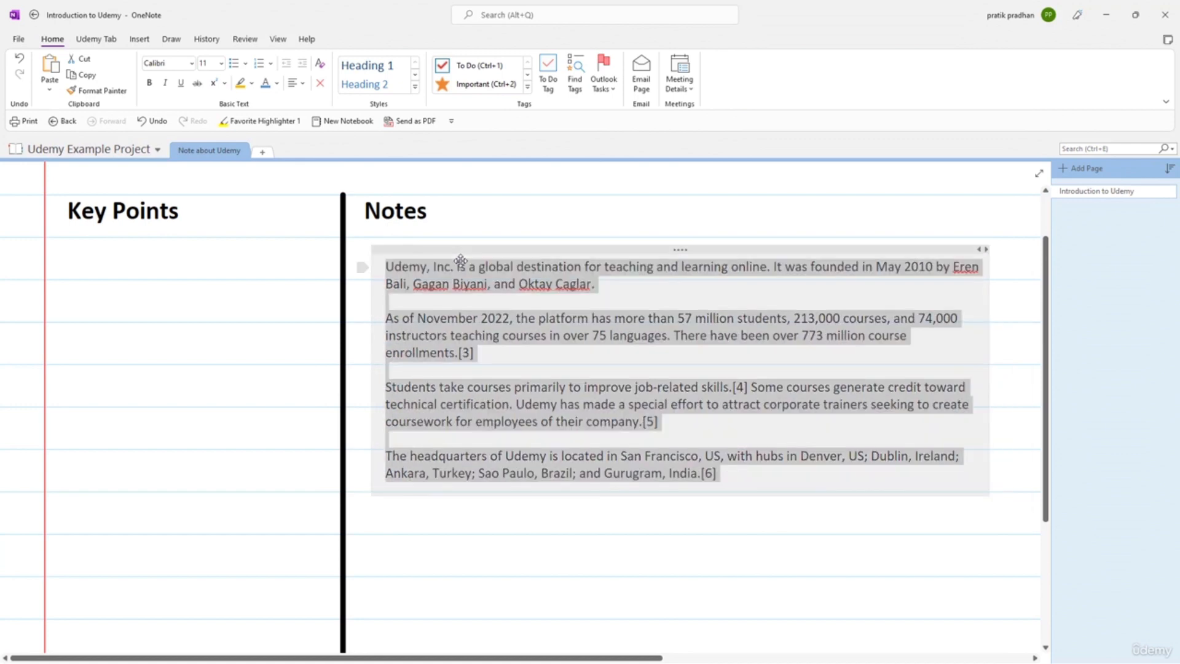
- Delete the citation markers [3], [5], [6] and [4] from the pasted Udemy description
left_click(472, 353)
key("BackSpace")
key("BackSpace")
key("BackSpace")
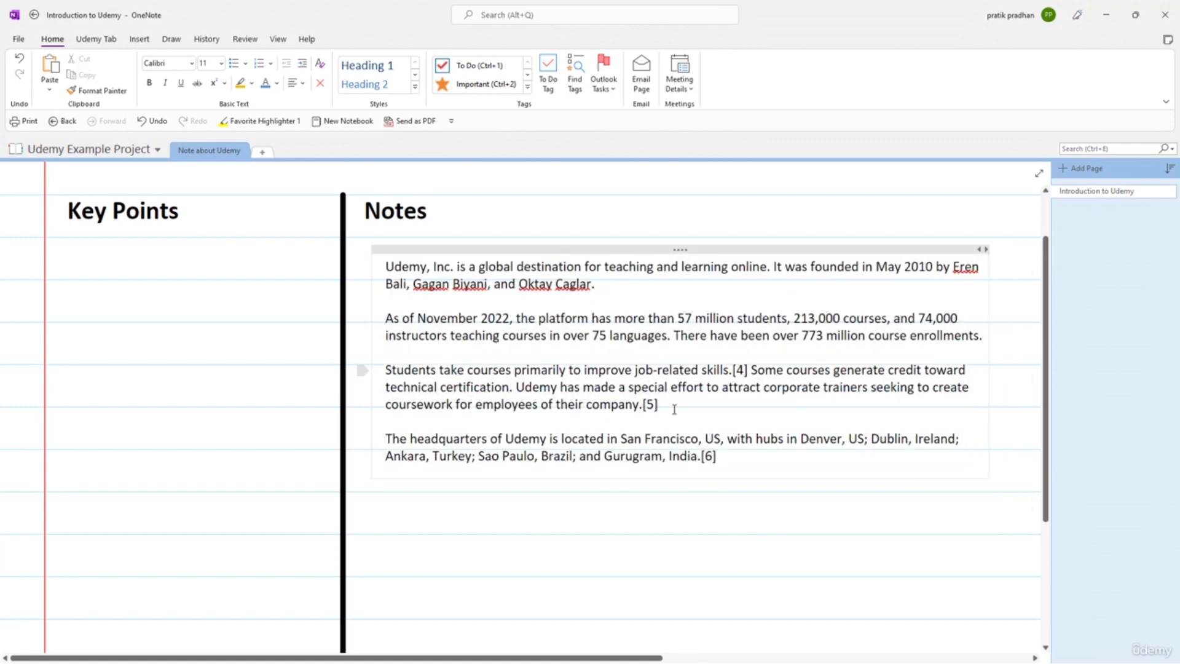
left_click(679, 404)
key("BackSpace")
key("BackSpace")
key("BackSpace")
left_click(730, 463)
key("BackSpace")
key("BackSpace")
key("BackSpace")
left_click_drag(752, 370, 730, 371)
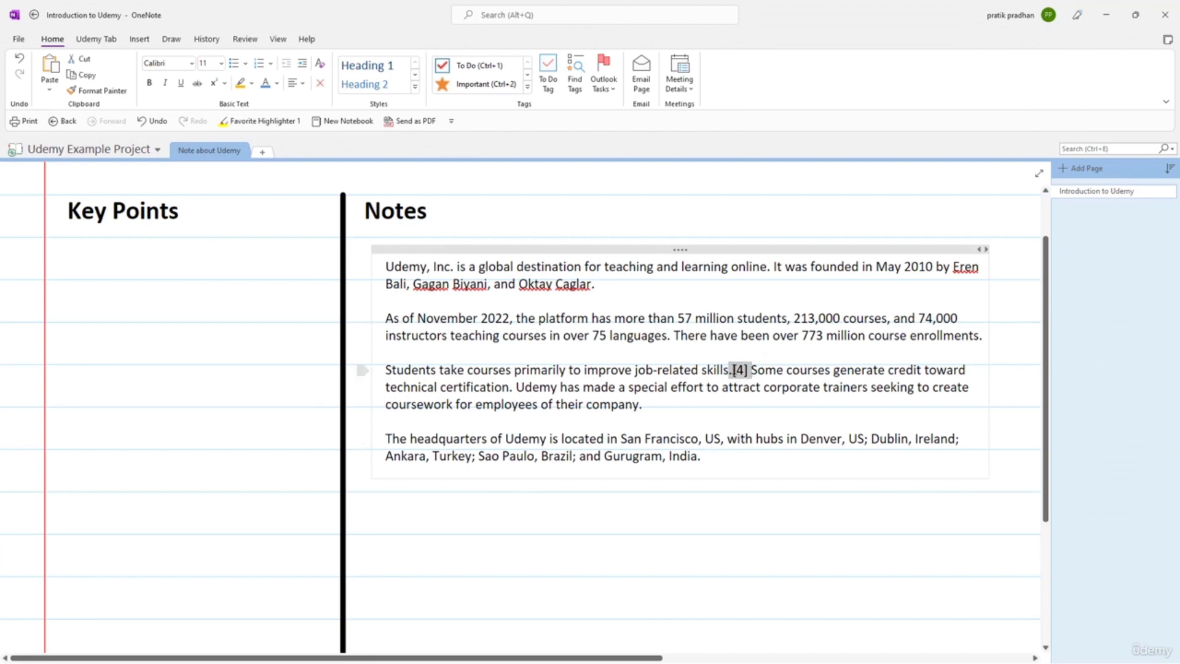
key("BackSpace")
left_click(688, 285)
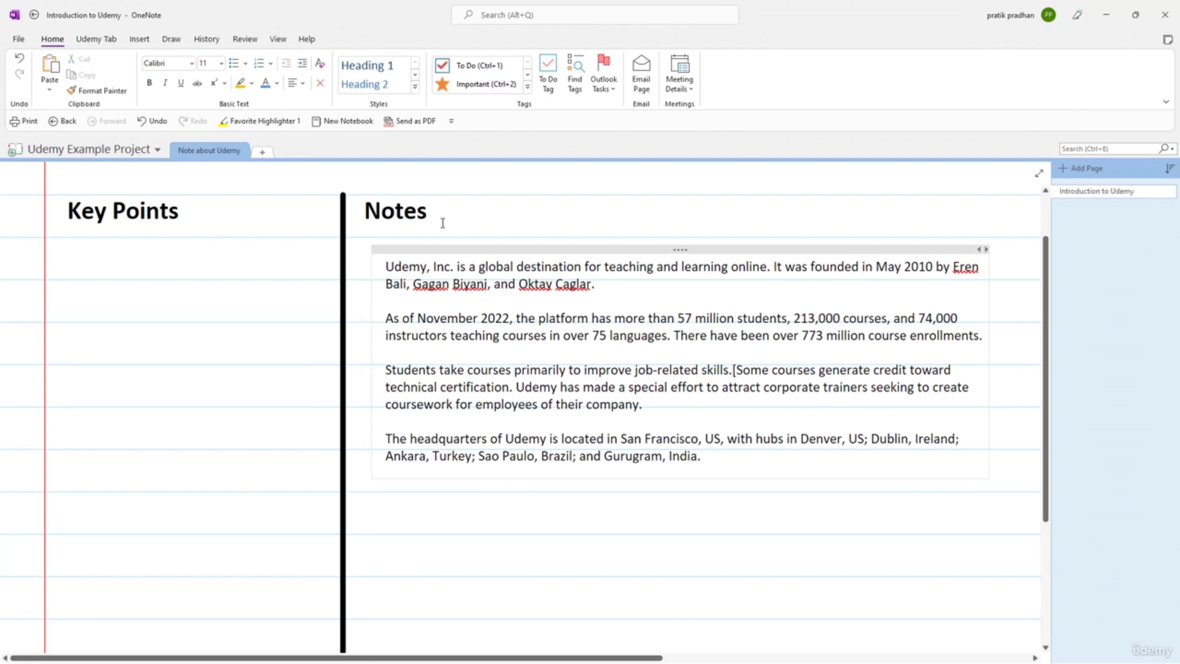
- Make "global destination", "teaching" and "learning online" bold in the first paragraph under "Notes"
scroll(363, 368, "up", 2)
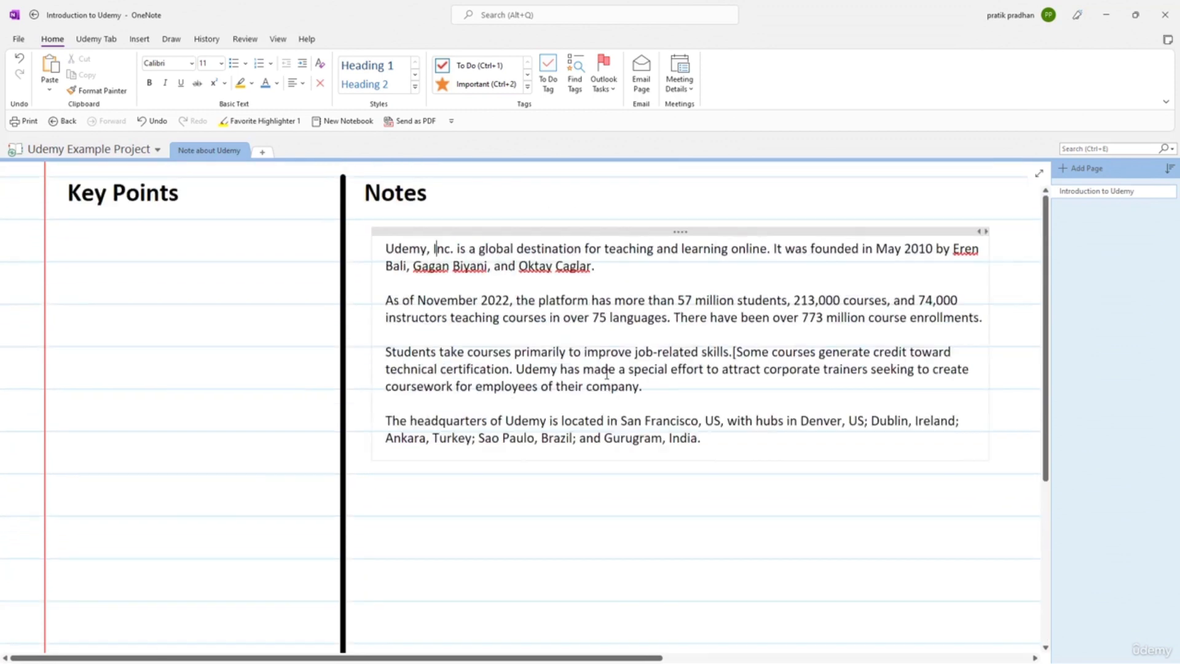
left_click(68, 324)
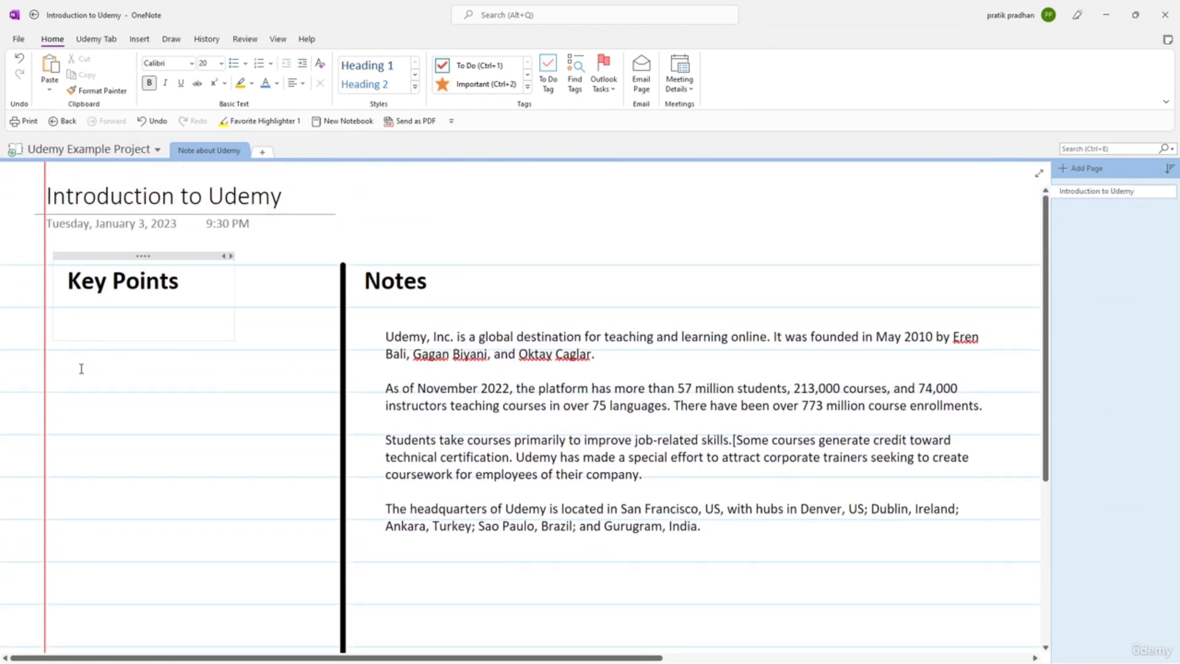
left_click(72, 365)
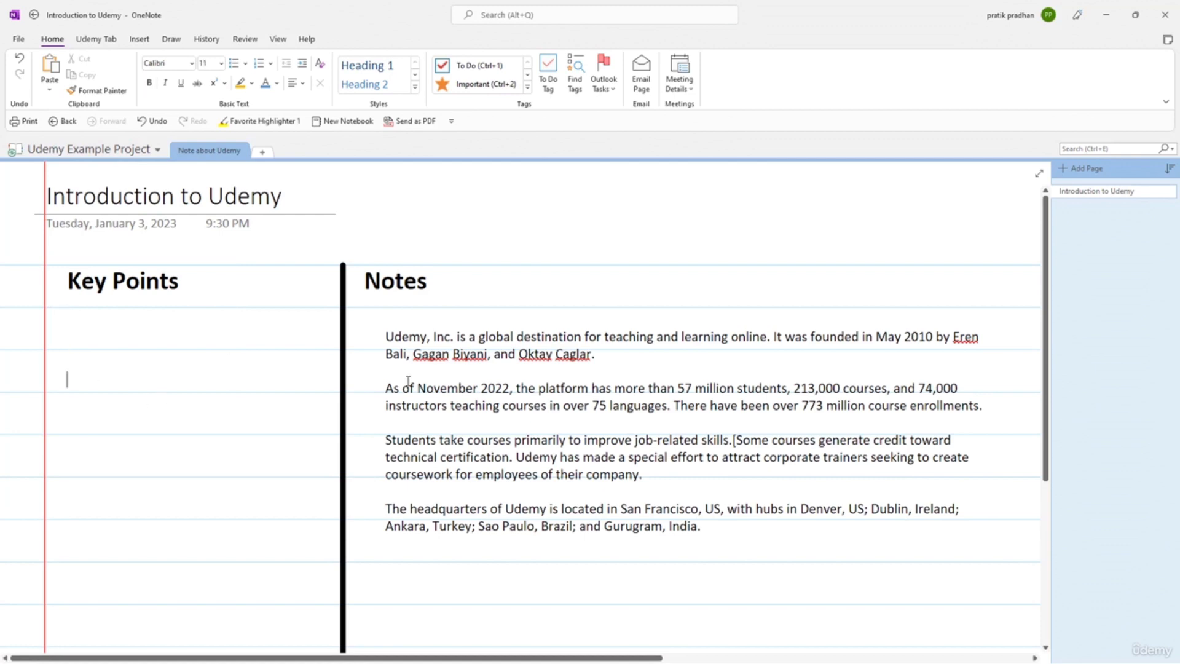
scroll(88, 351, "down", 1)
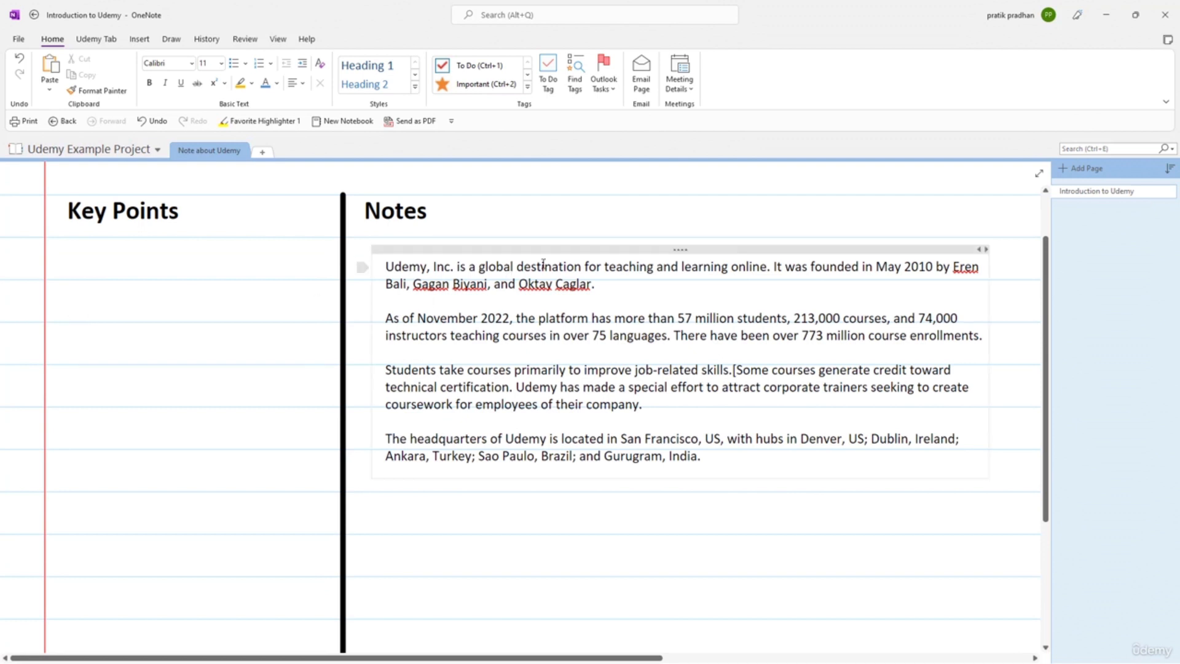
left_click_drag(578, 266, 477, 268)
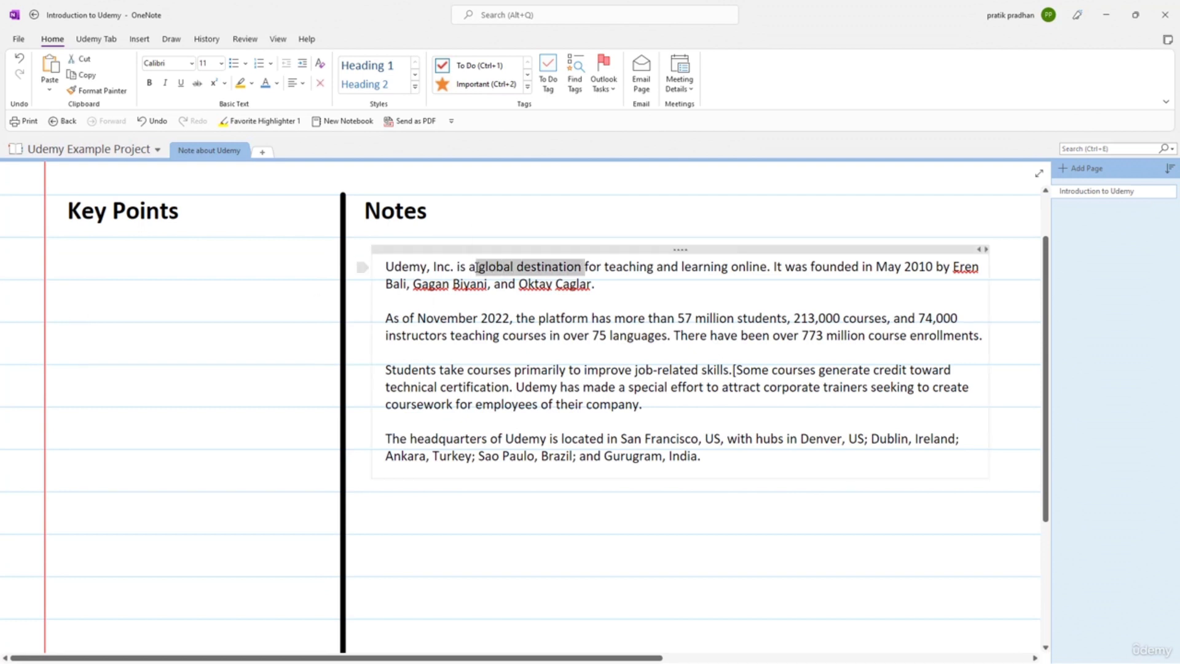
key("ctrl+b")
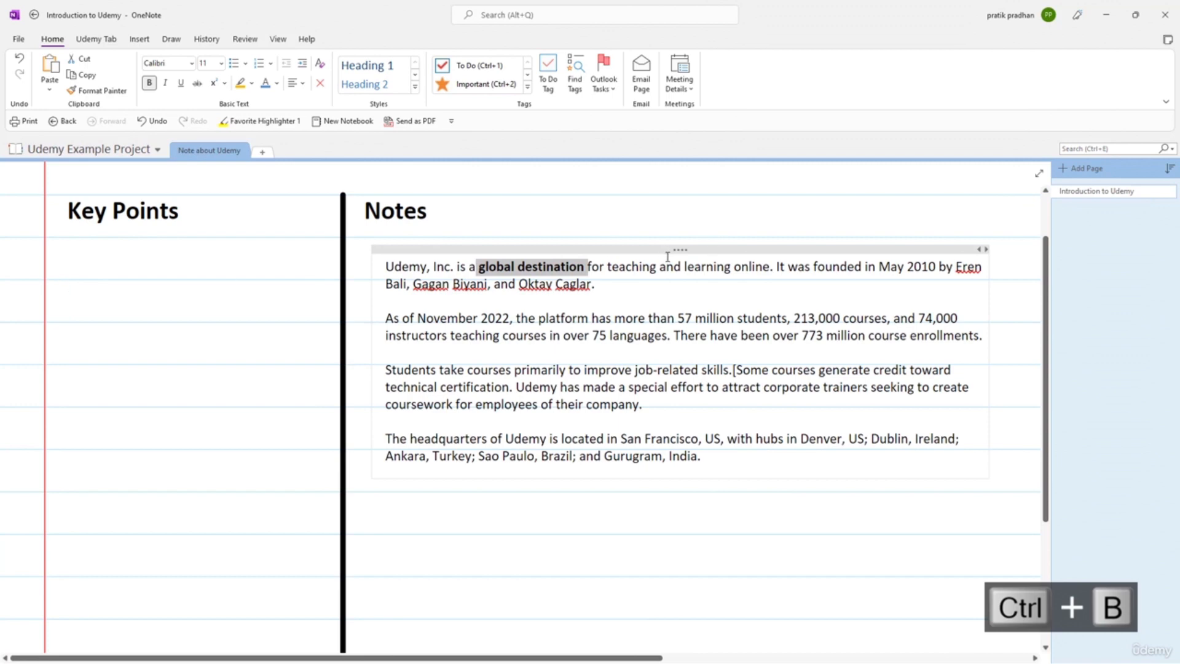
left_click_drag(660, 267, 607, 266)
key("ctrl+b")
left_click_drag(771, 267, 686, 267)
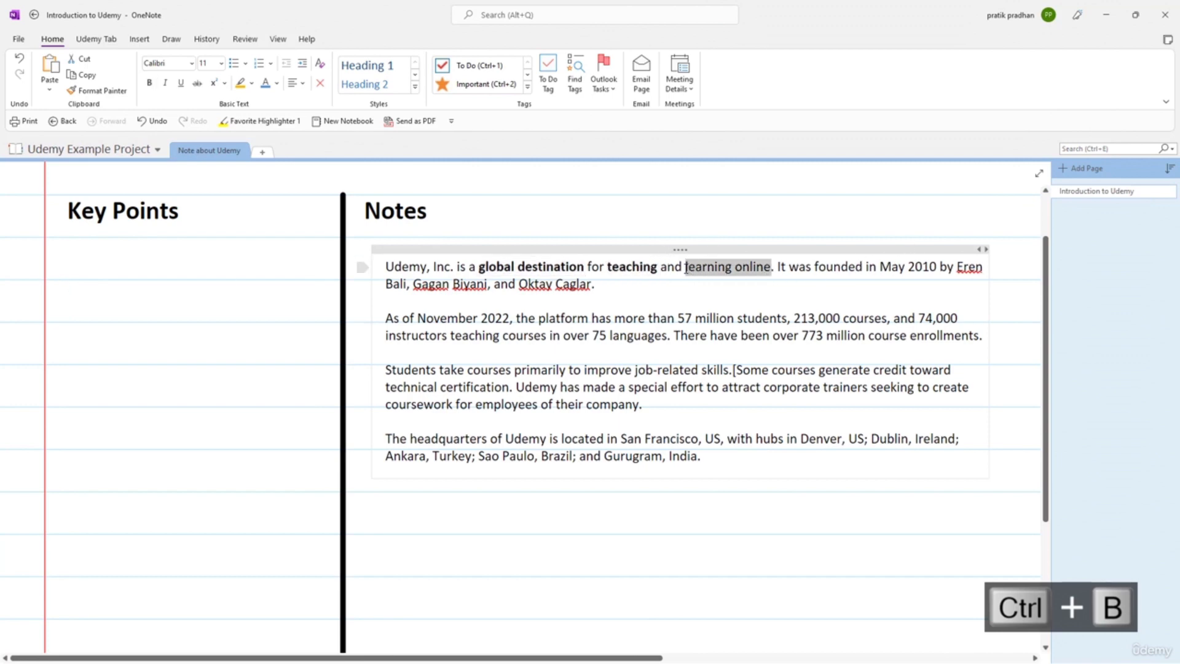
key("ctrl+b")
- Start a list below the "Key Points" label with the entry "Learning online"
left_click(74, 298)
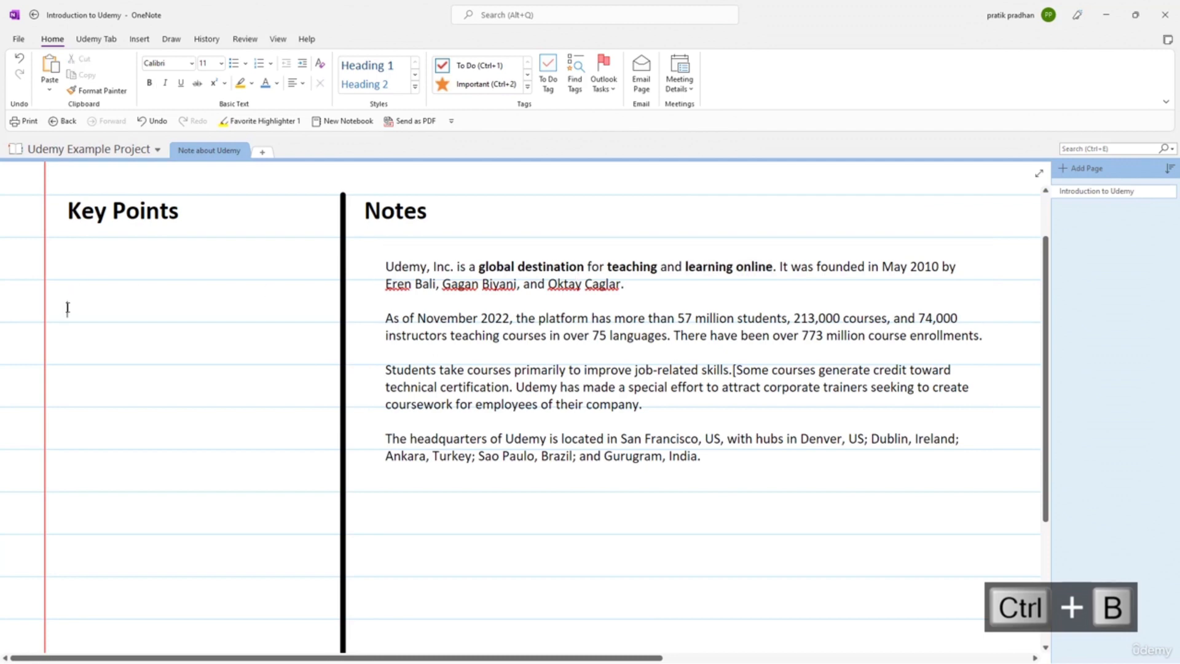
type("Learning on")
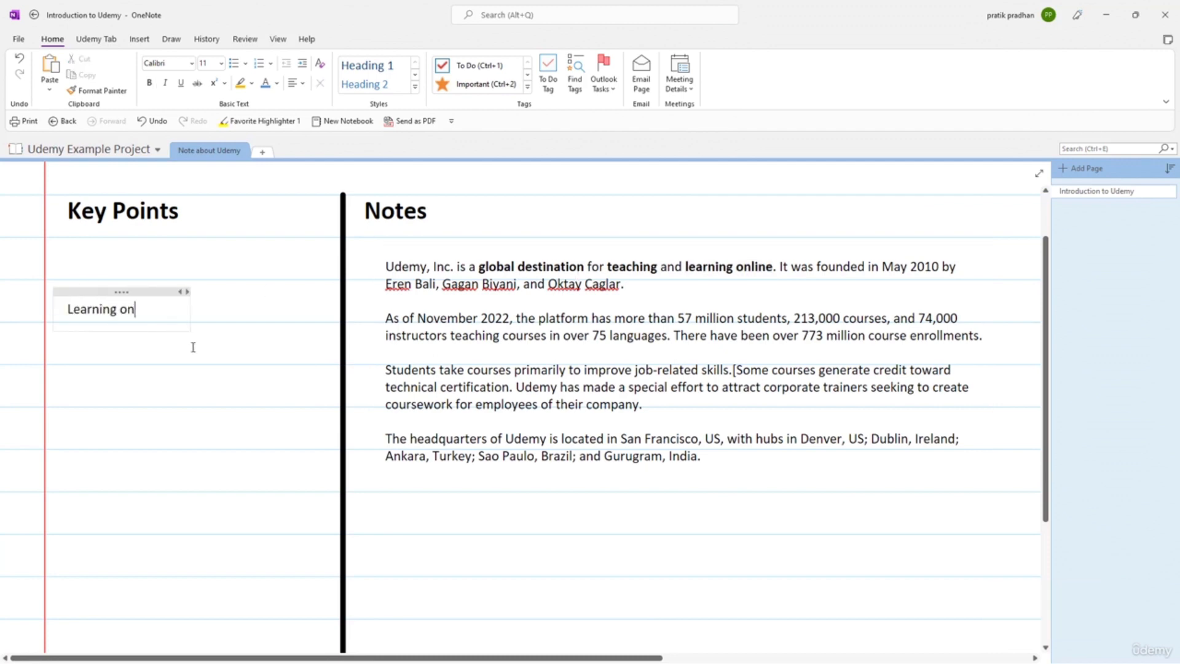
type("lonoe")
key("BackSpace")
key("BackSpace")
key("BackSpace")
key("BackSpace")
type("ine")
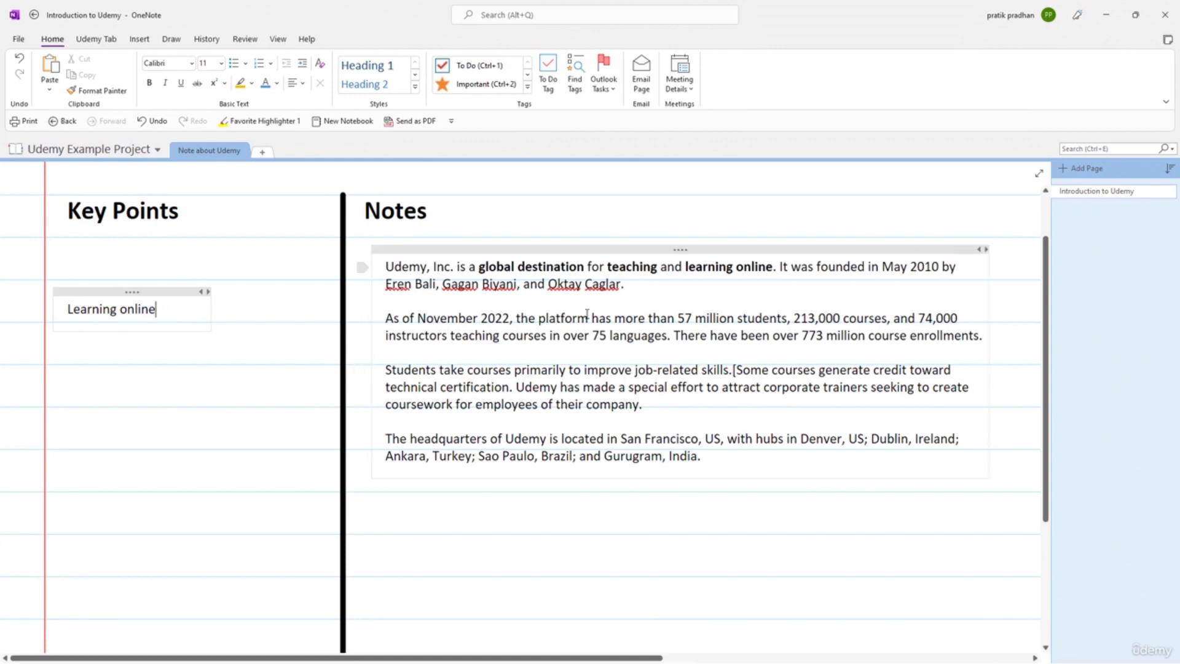
- Add the entries "Founded May 2010" and "57 Million student currently" to the key points list, separated by blank lines
key("Return")
type("Founded")
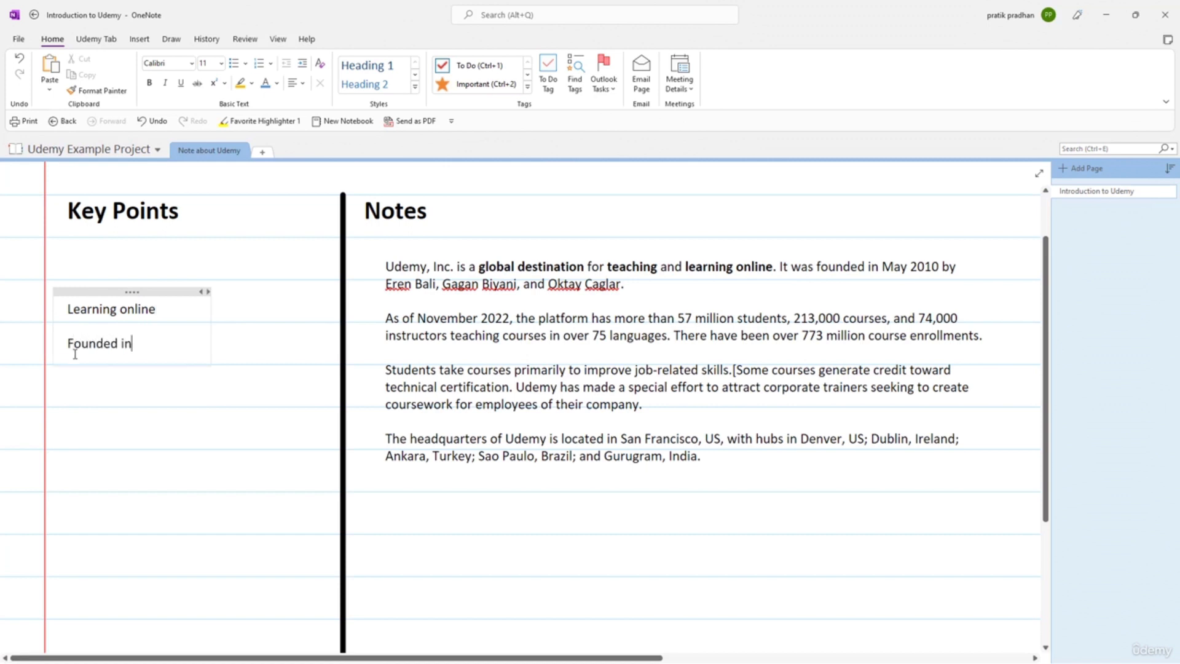
type(" May 2010")
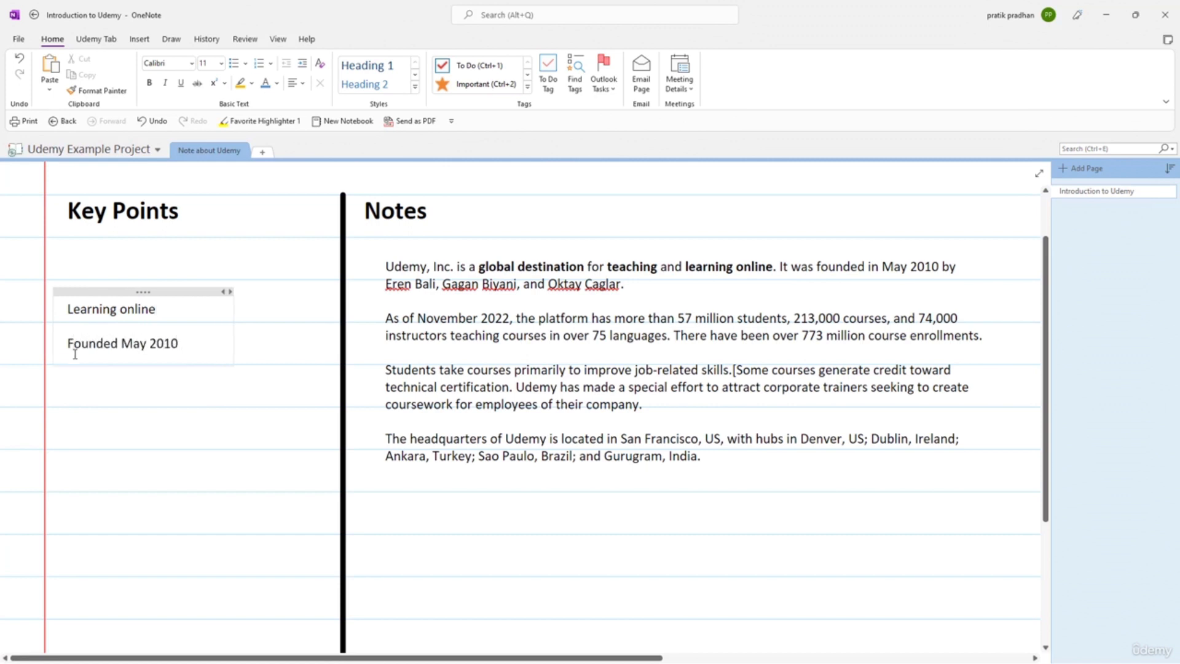
scroll(530, 321, "down", 4)
scroll(432, 255, "up", 2)
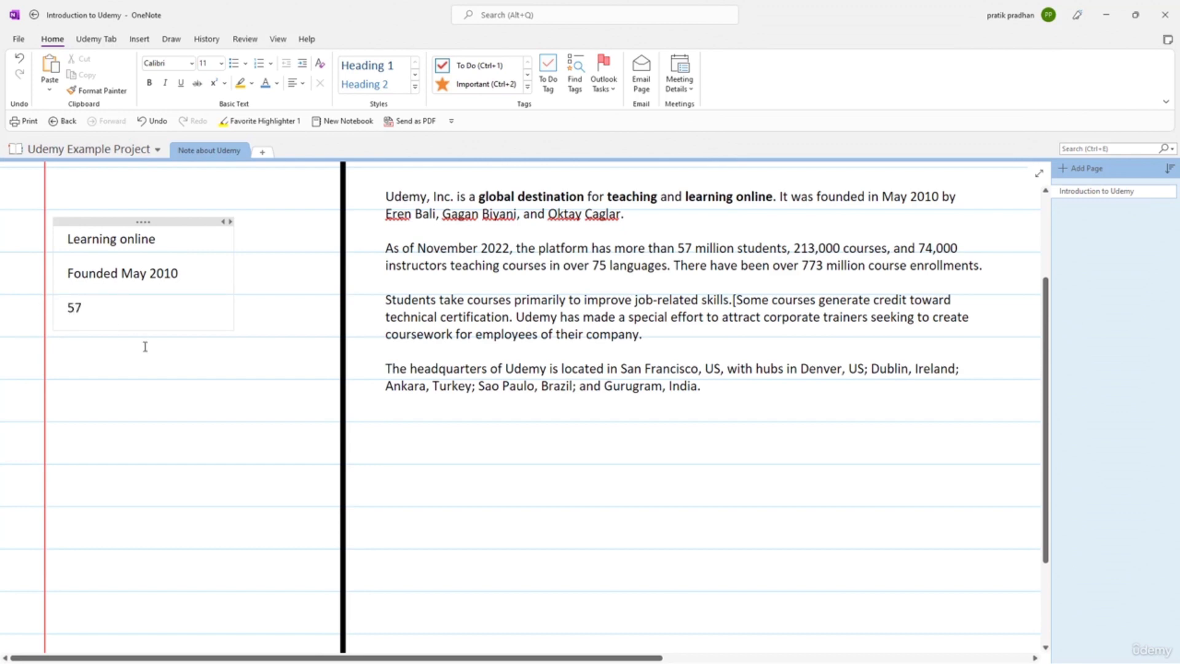
type("Million student currently")
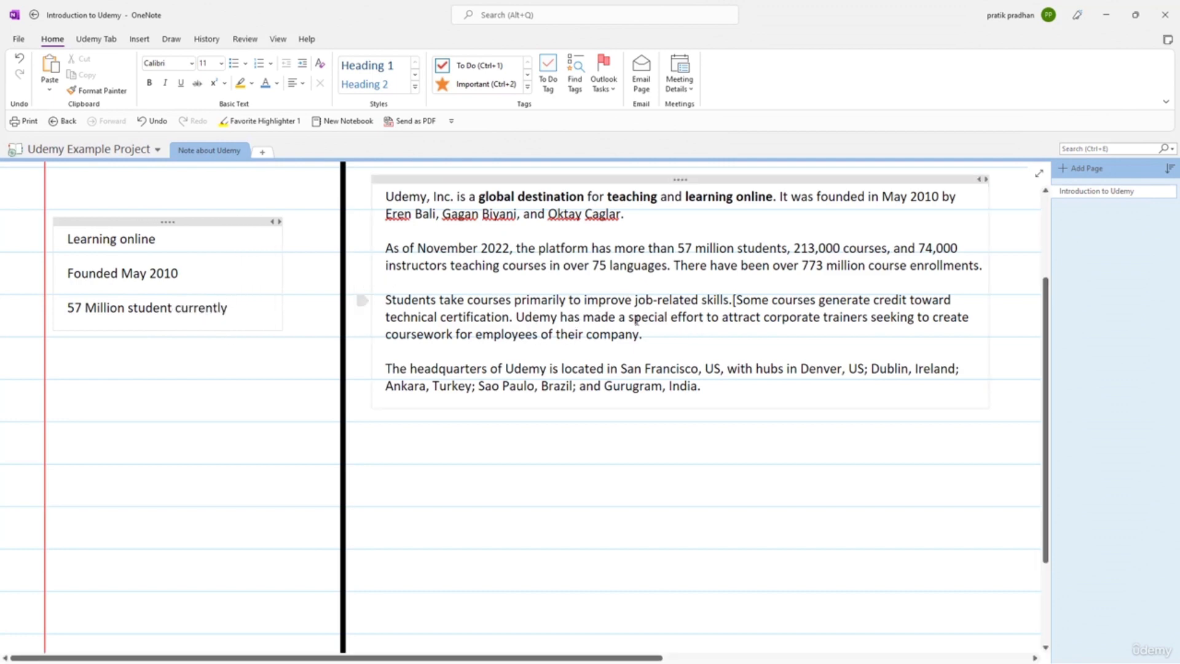
- Replace the stray bracket before "Some courses" with a space, and add the key points "Improve skill for job" and "Do certifications"
left_click(738, 300)
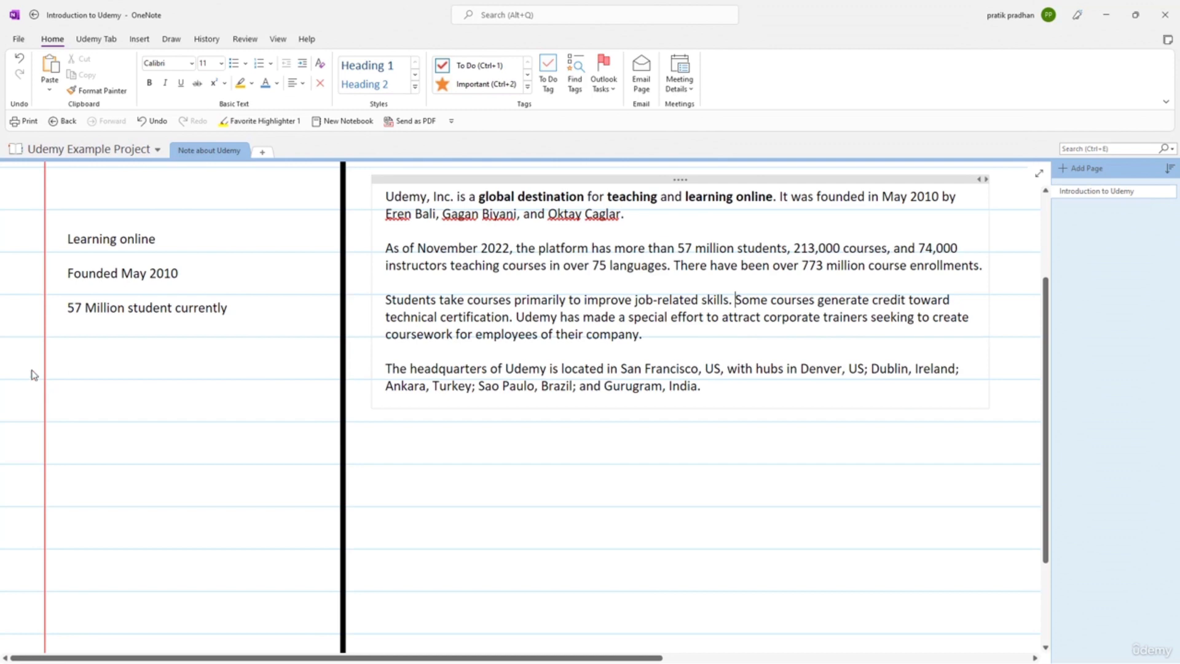
left_click(70, 344)
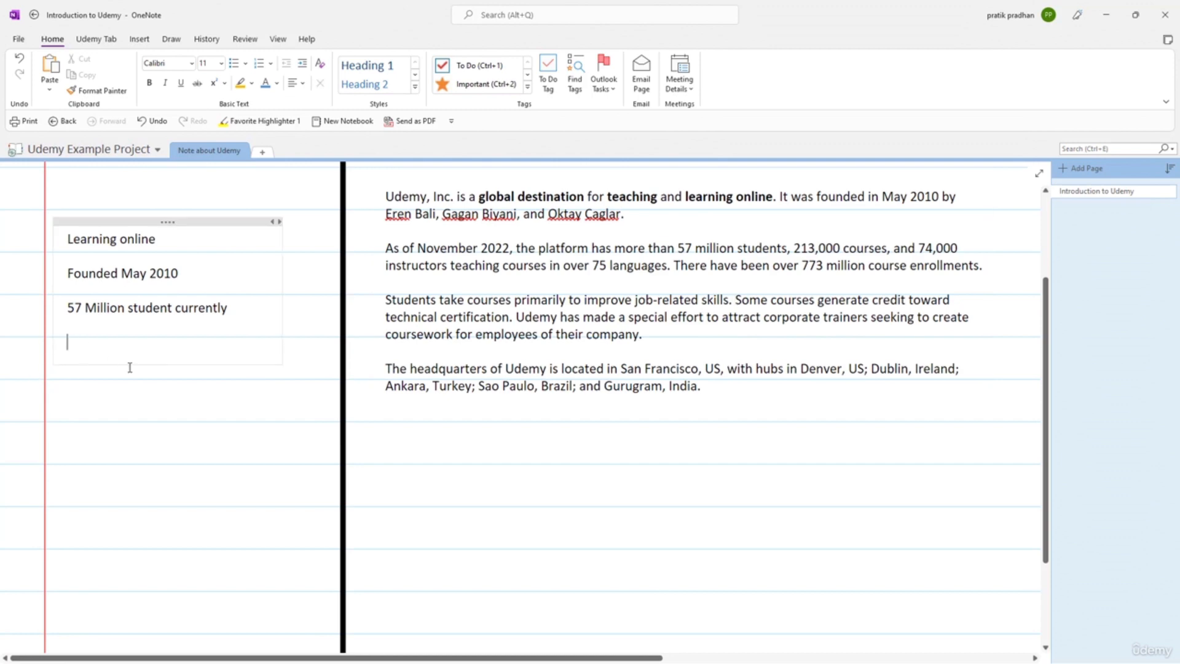
type("Improve st")
key("BackSpace")
type("k ill for j")
type("Do certifications")
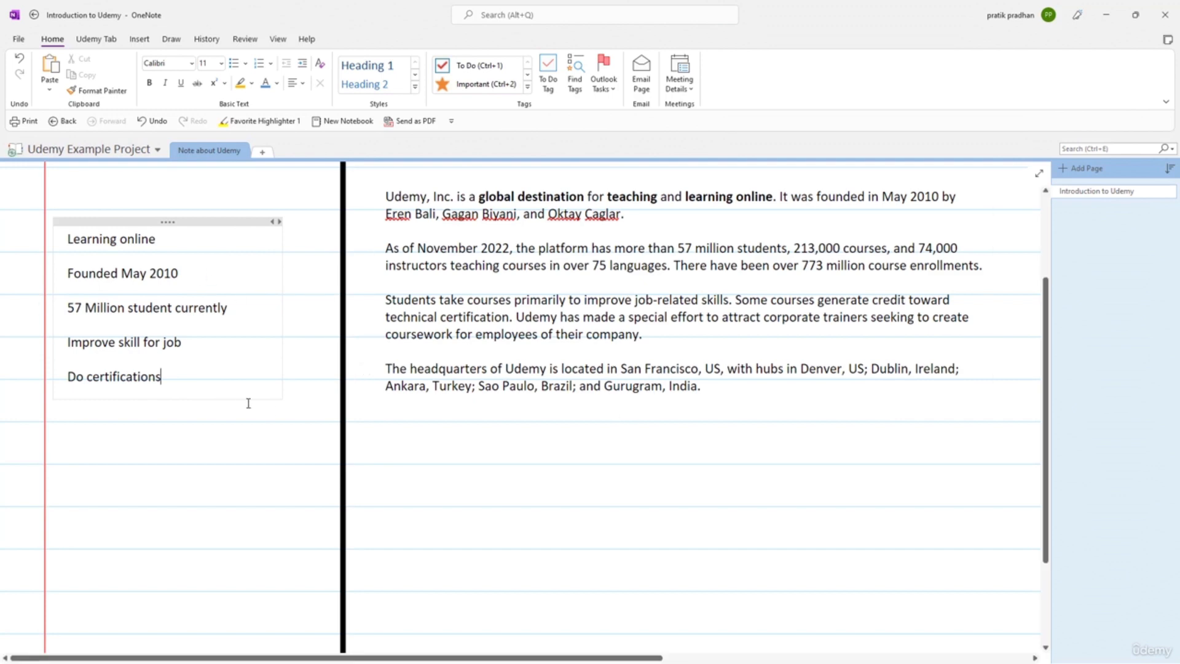
- Add the entry "Headquaters in Sanfancisco" at the end of the key points list
key("Return")
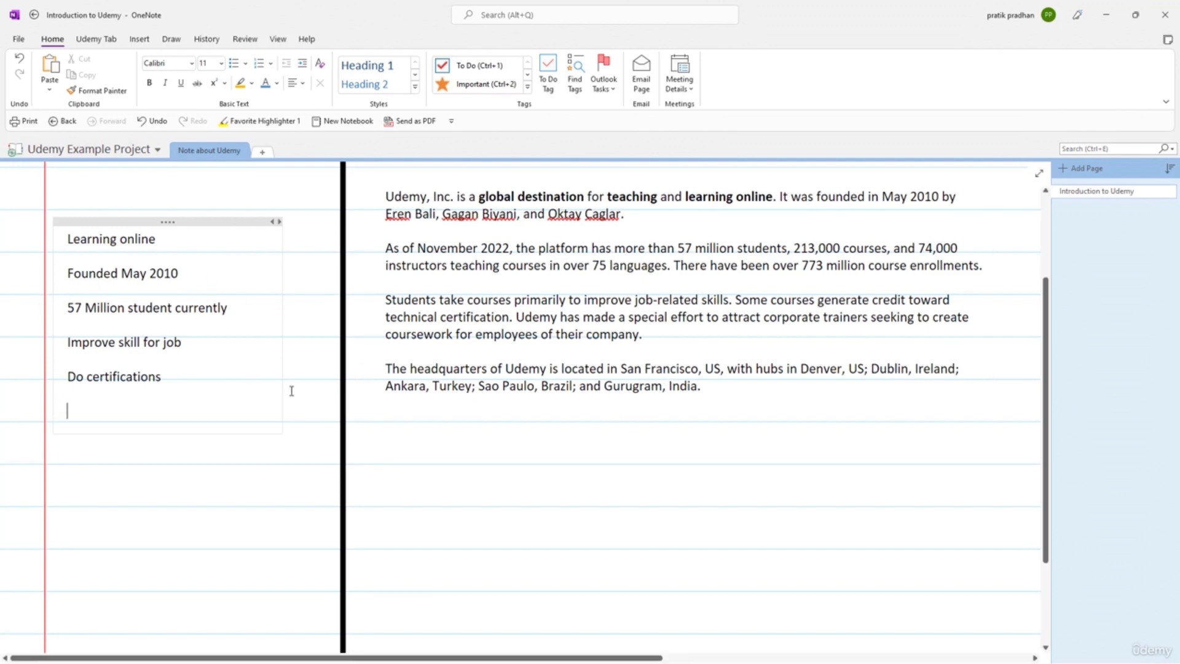
type("Headquaters in D")
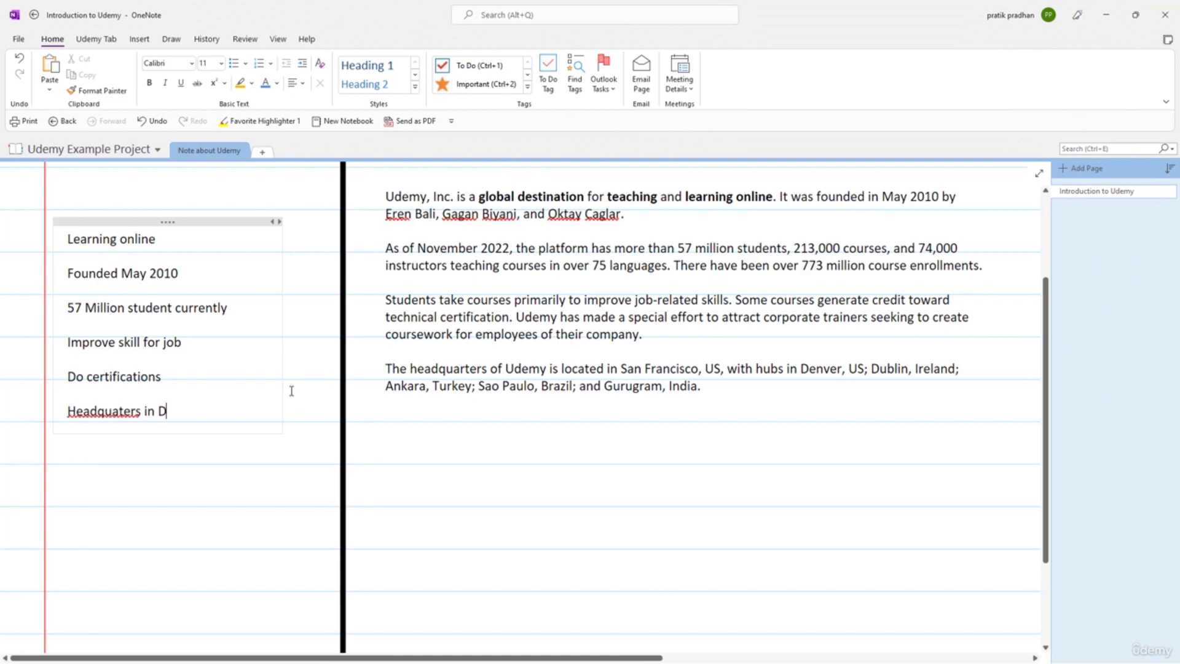
type("a")
key("BackSpace")
key("BackSpace")
type("Sanfans")
key("BackSpace")
type("cisco")
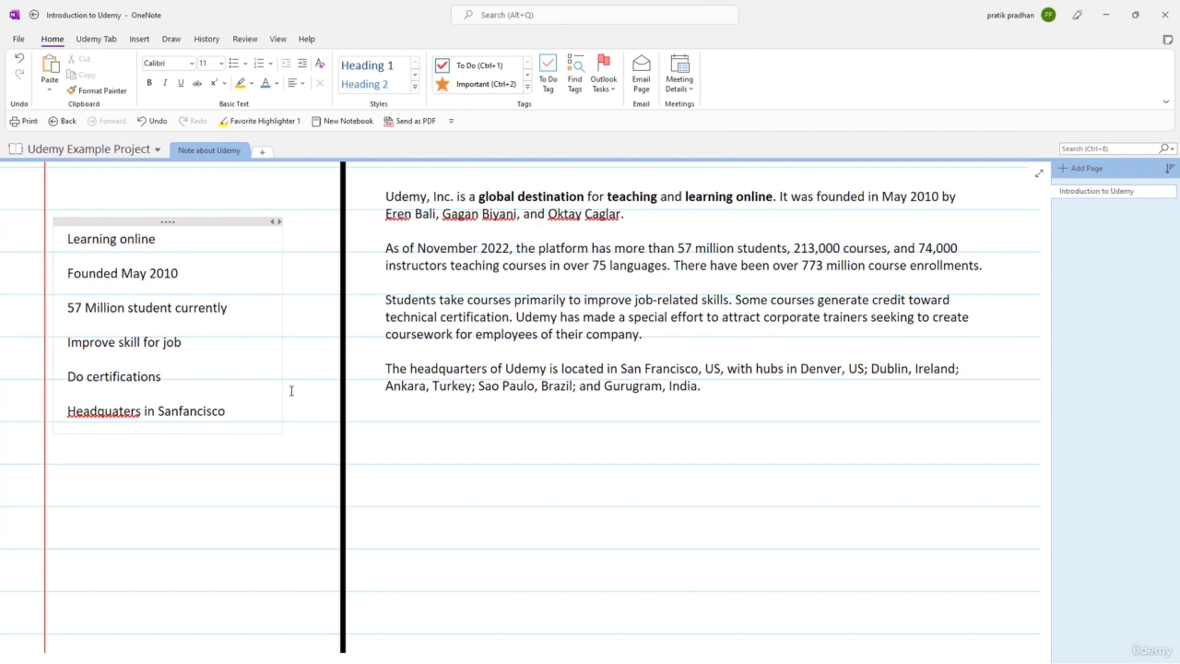
- Correct "Headquaters" in the last key point to the suggested spelling "Headquarters"
right_click(124, 411)
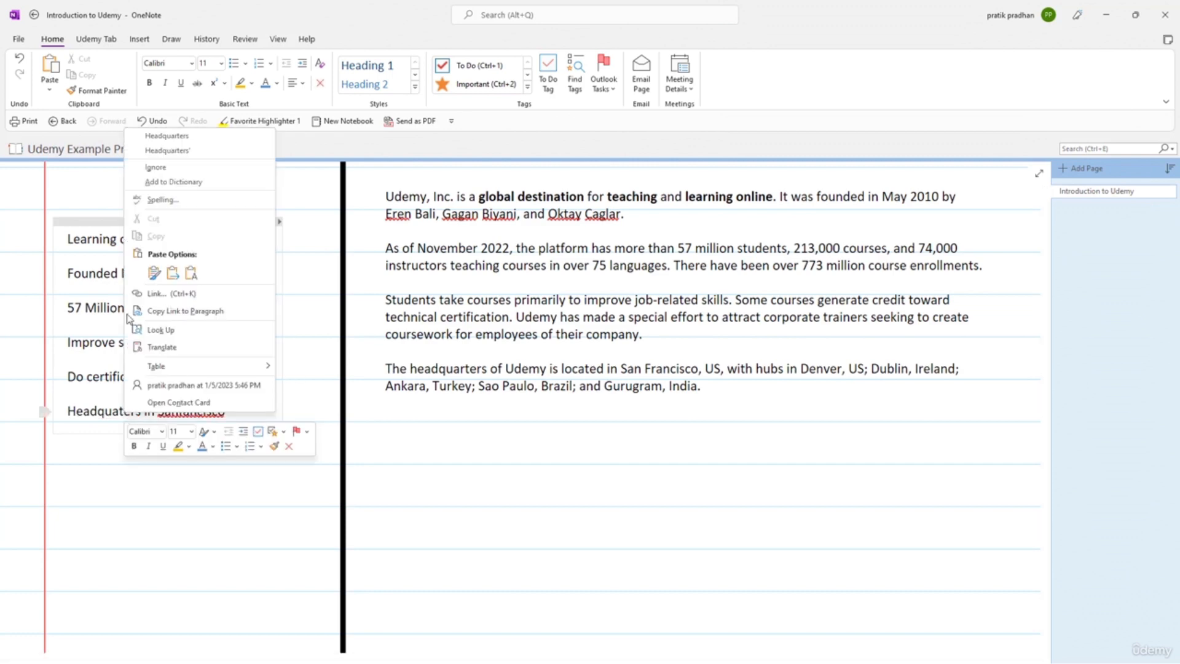
left_click(154, 181)
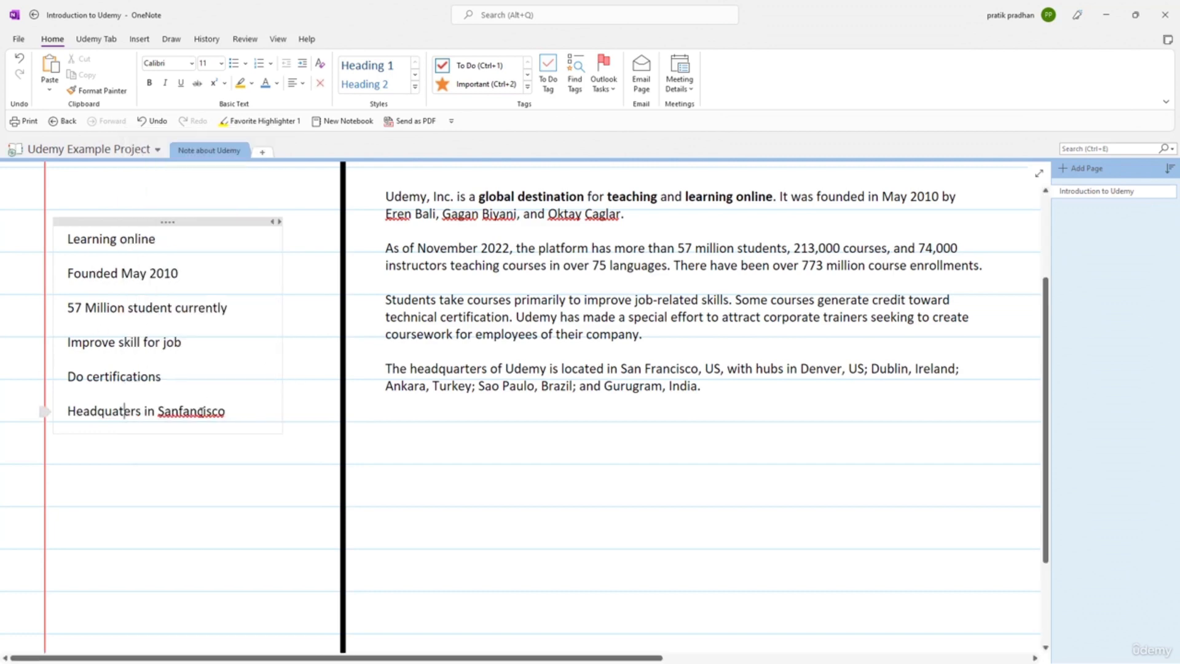
right_click(203, 410)
left_click(180, 409)
right_click(125, 410)
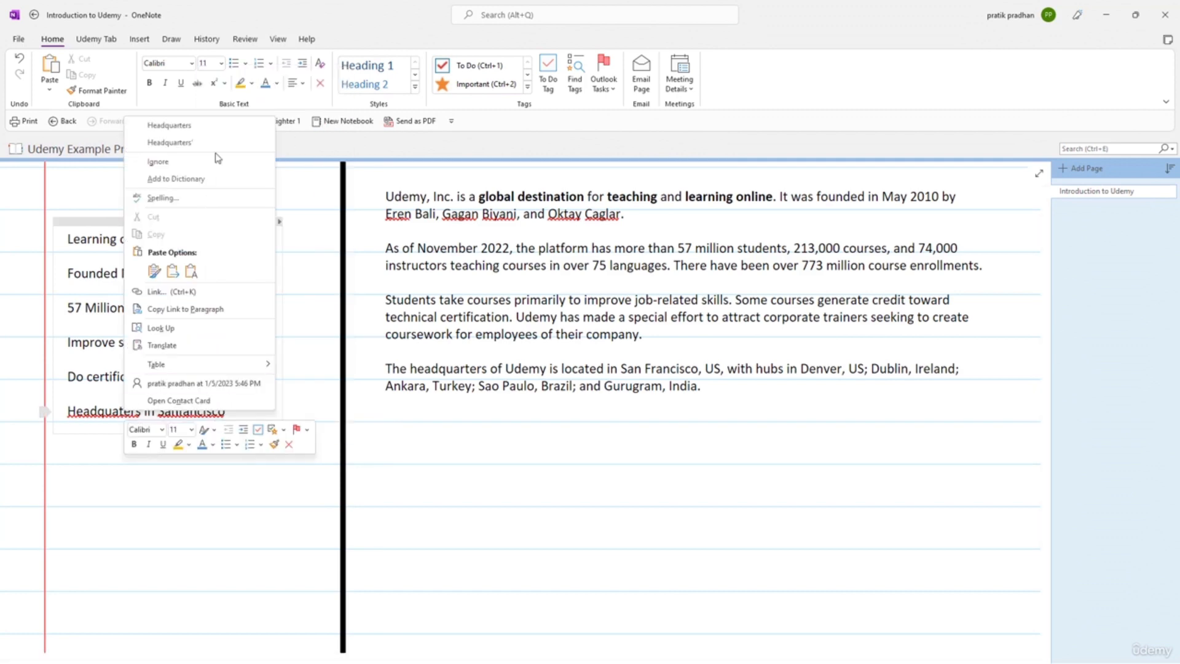
left_click(179, 122)
- Retype the misspelled city in the last key point as "Sanfrancisco" and accept the suggested spelling "San Francisco"
right_click(210, 410)
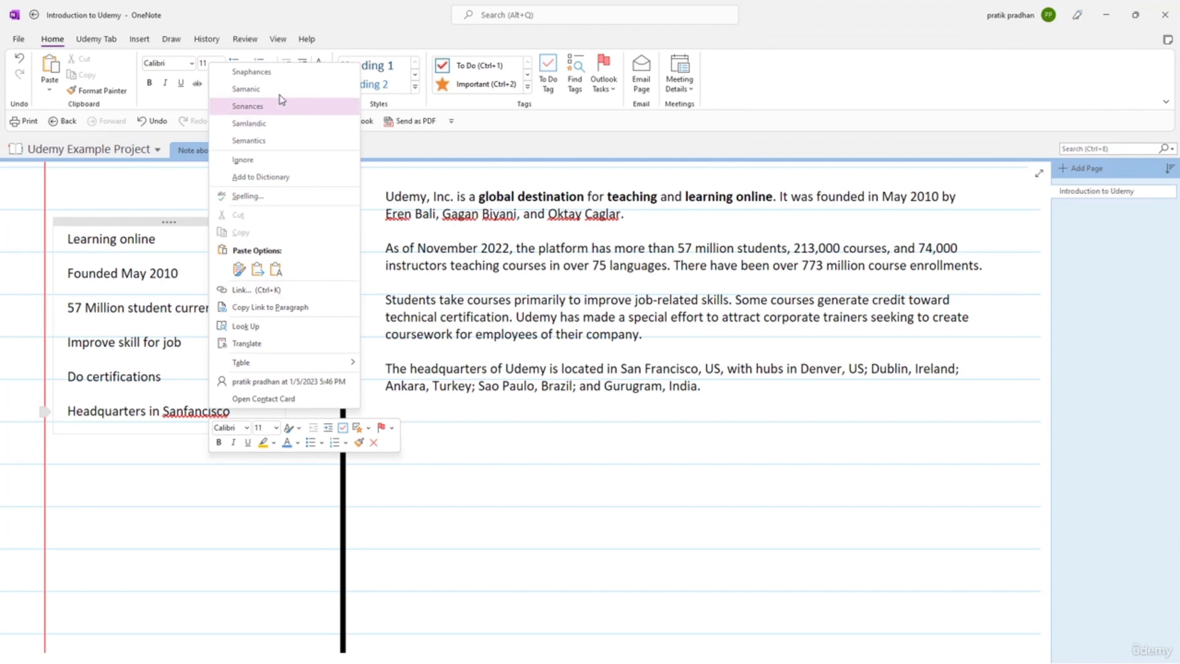
left_click(187, 417)
left_click_drag(238, 413, 205, 414)
key("BackSpace")
key("BackSpace")
key("BackSpace")
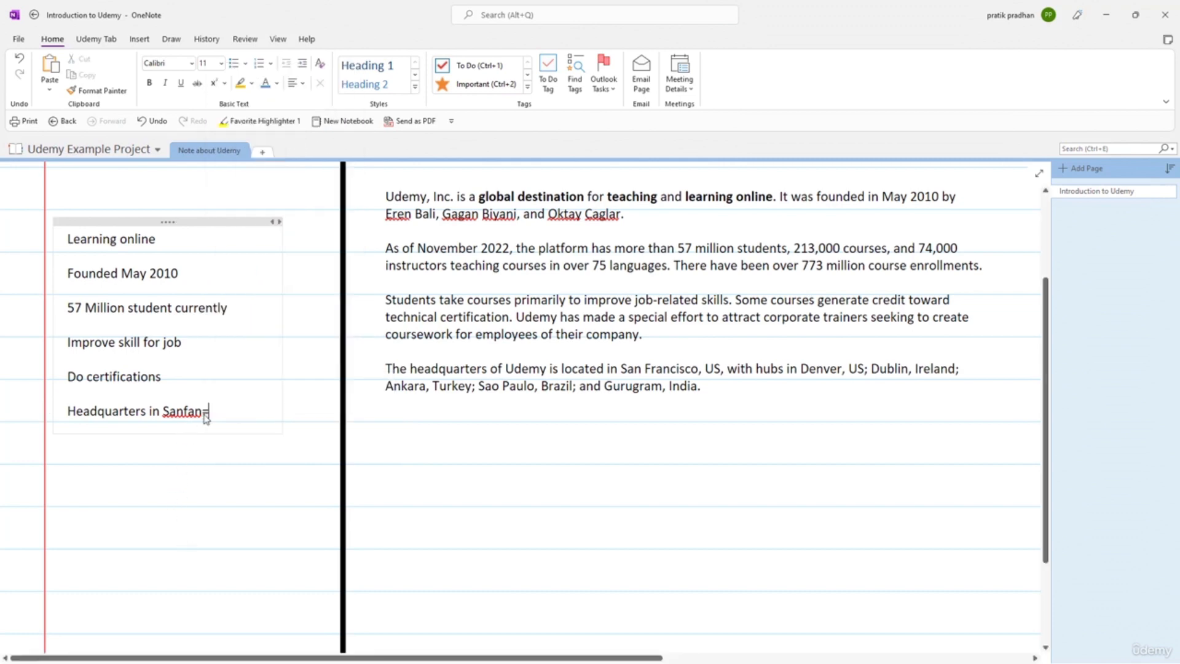
type("rancisco")
right_click(220, 411)
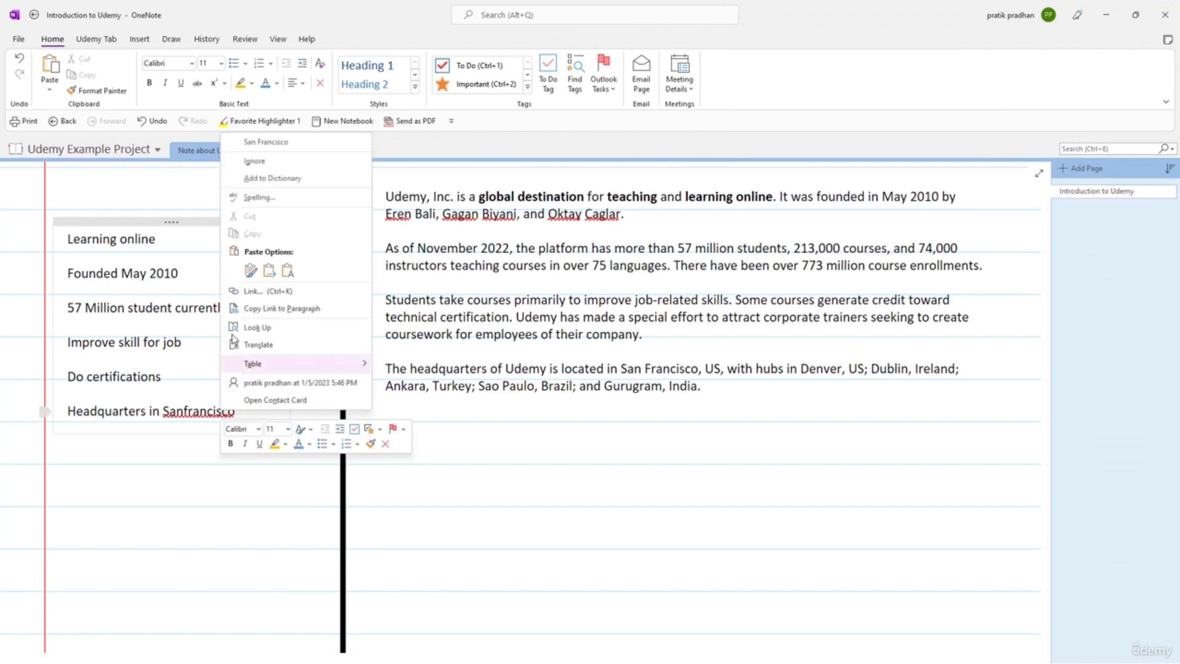
left_click(311, 143)
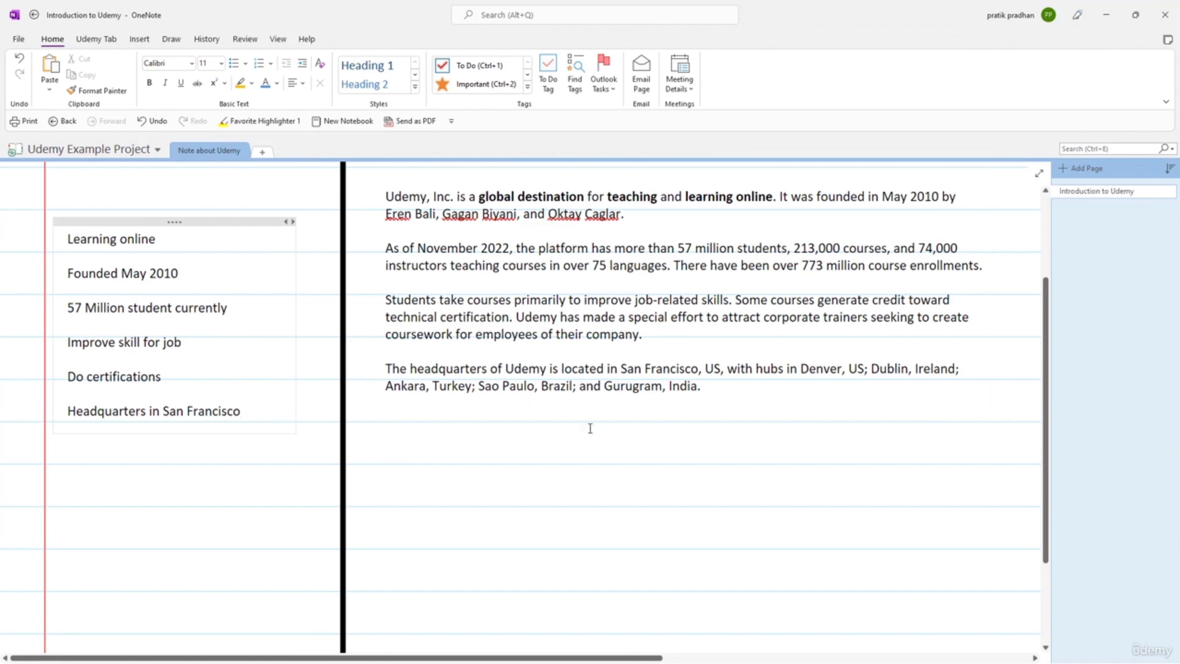
- Copy the entire key points list, from "Learning online" to "Headquarters in San Francisco"
scroll(166, 435, "down", 2)
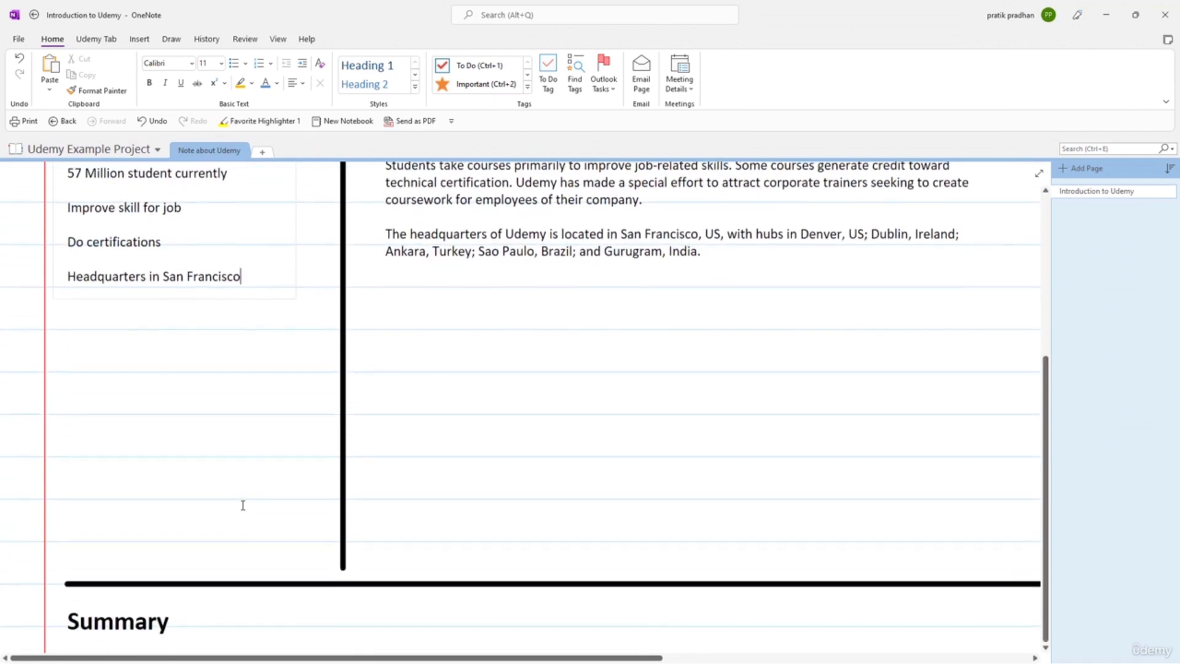
scroll(127, 250, "up", 4)
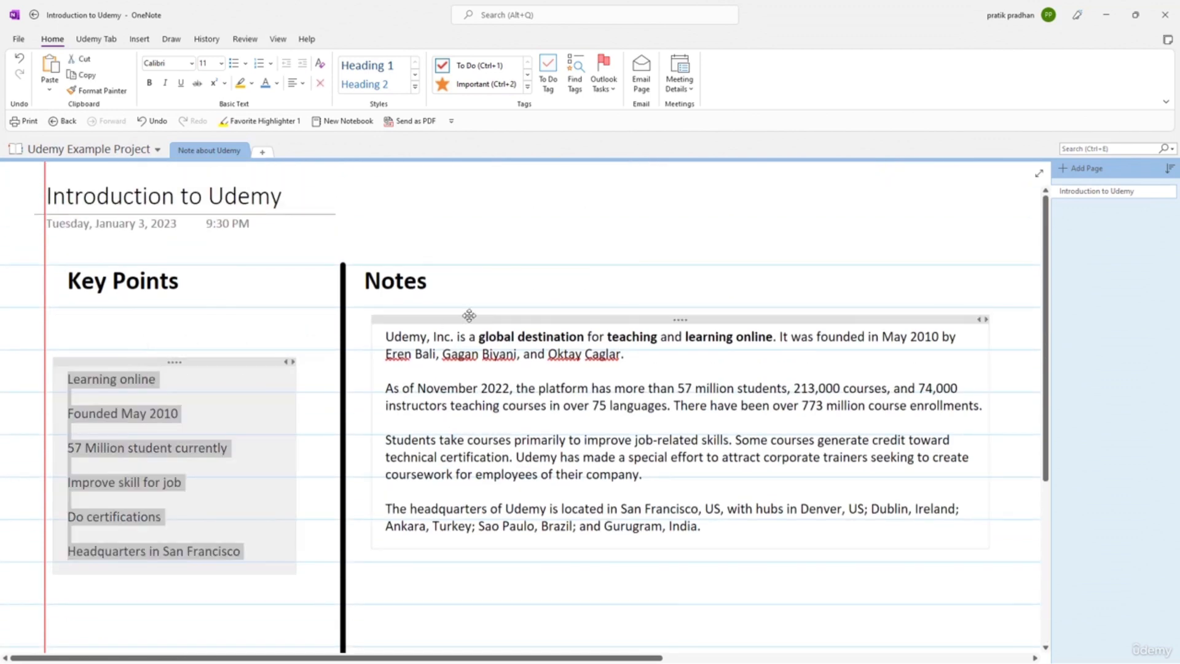
scroll(433, 332, "down", 3)
key("alt")
scroll(434, 330, "down", 3)
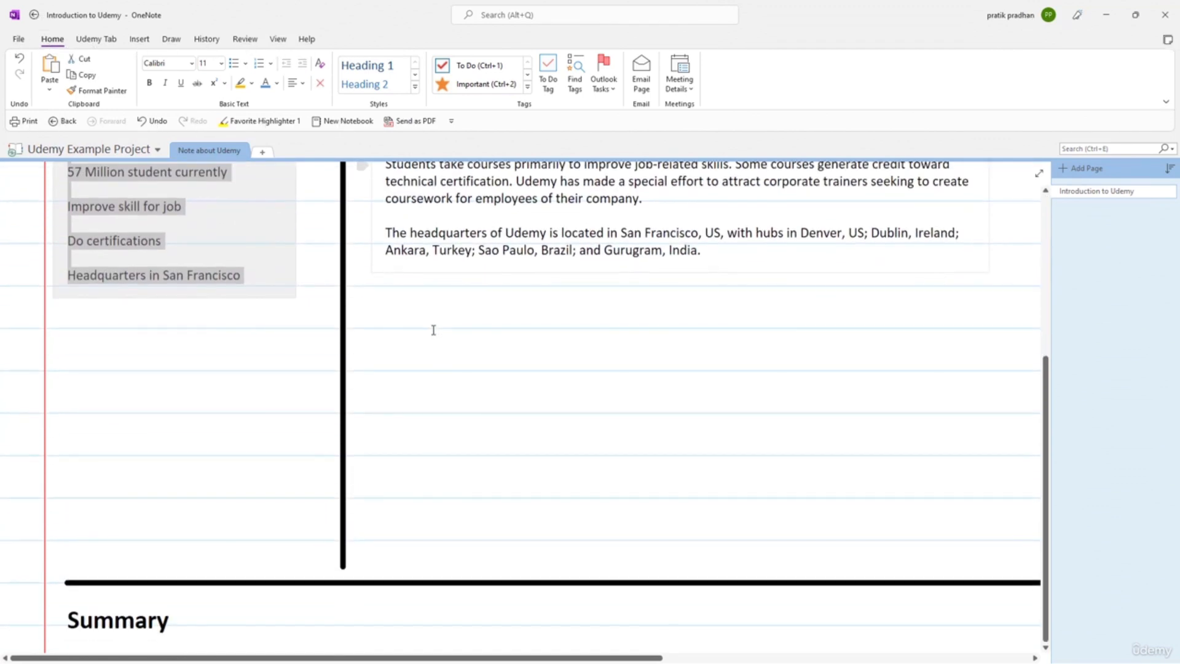
left_click(277, 39)
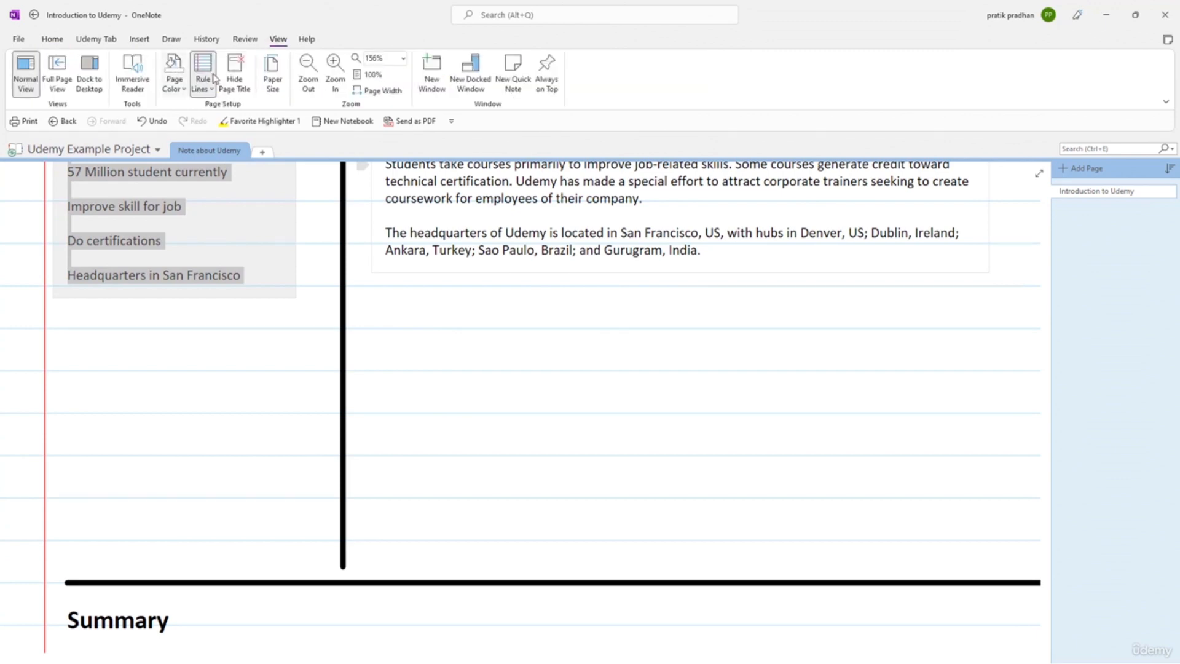
left_click(309, 69)
left_click(308, 68)
left_click(146, 252)
scroll(132, 263, "up", 3)
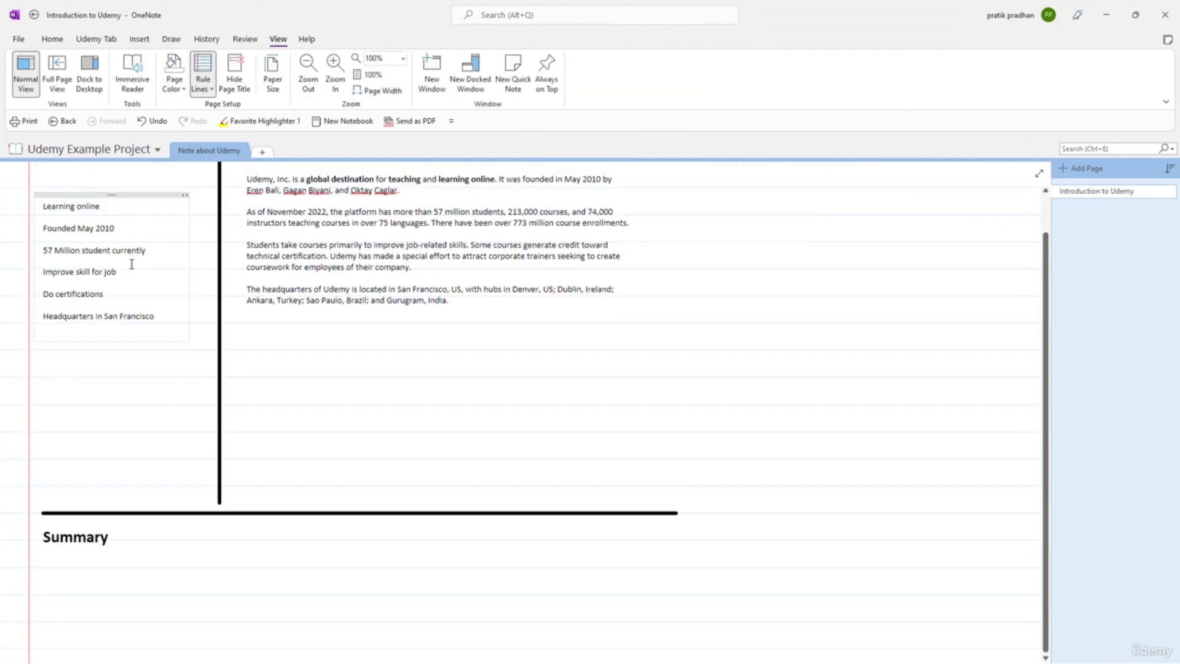
left_click(135, 248)
key("ctrl+c")
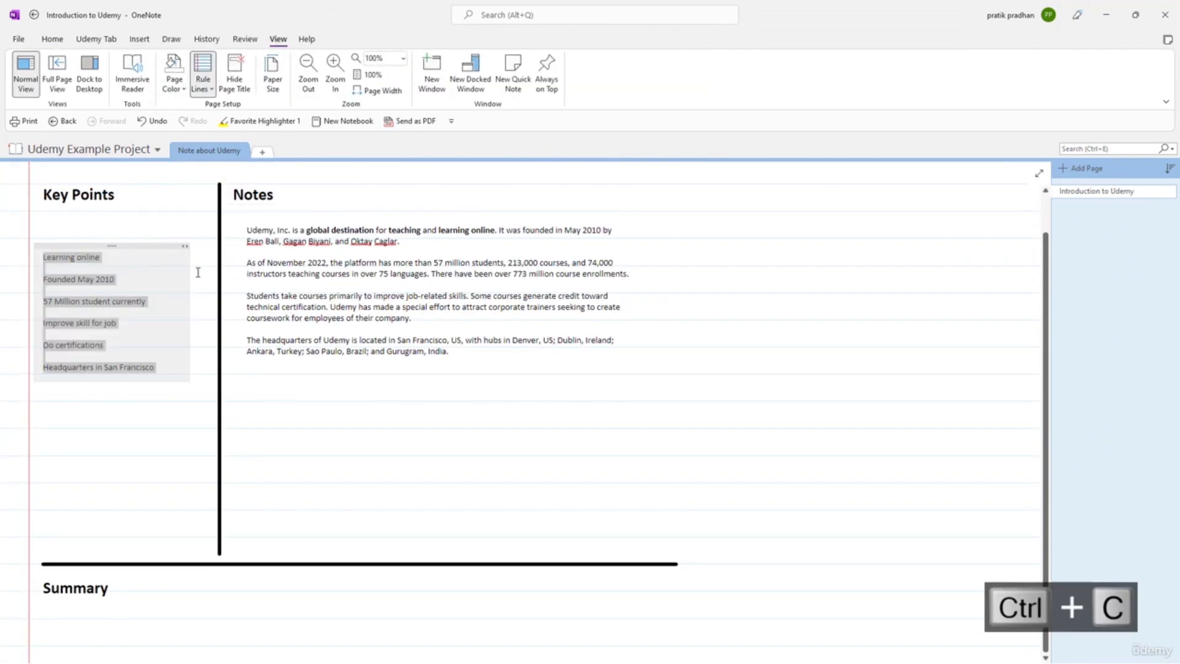
- Examine the empty Summary area and the space above it at a larger zoom level
left_click(235, 599)
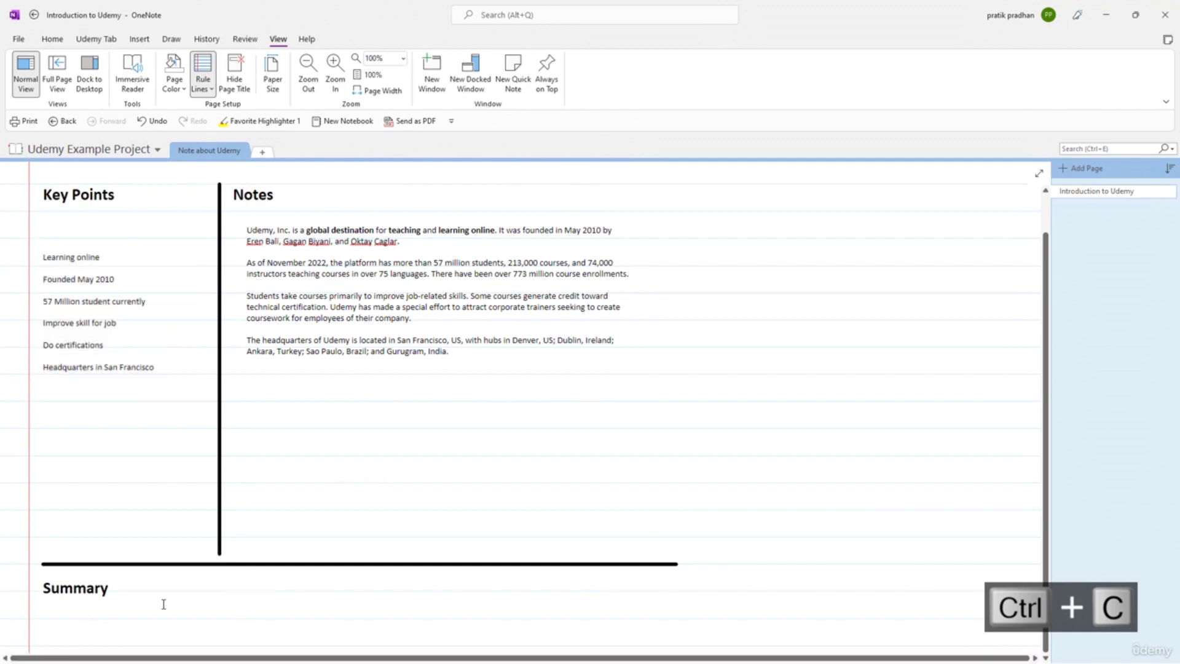
scroll(159, 601, "up", 2)
scroll(185, 596, "down", 5)
scroll(49, 510, "up", 1)
scroll(50, 510, "up", 5)
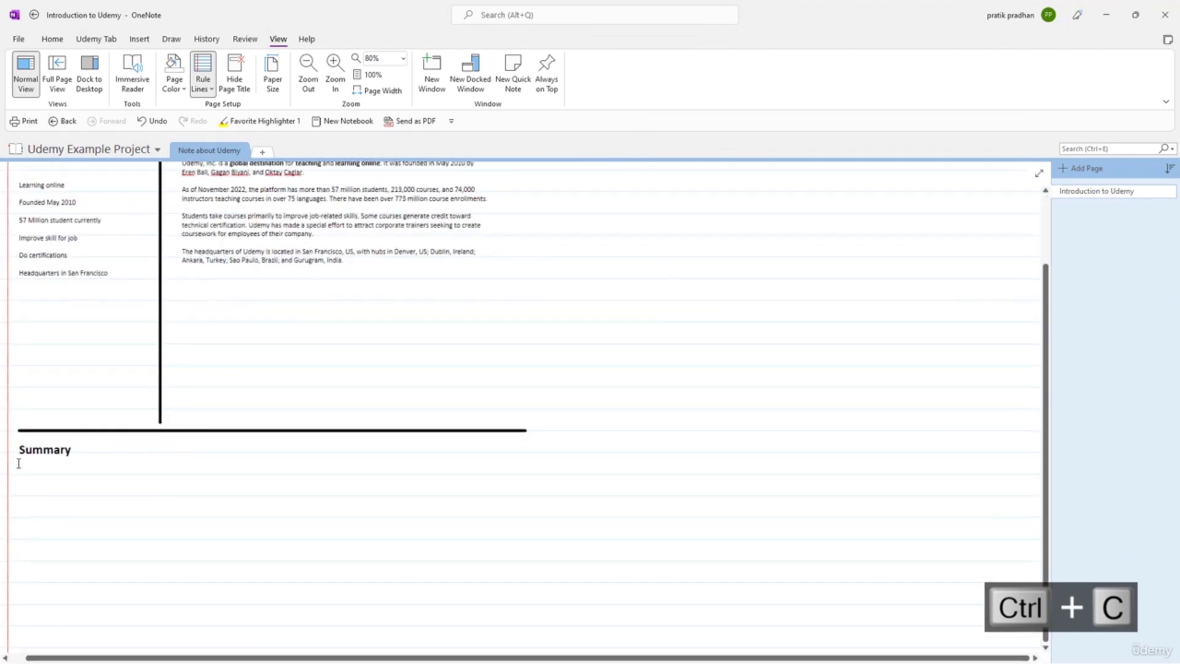
scroll(13, 474, "up", 4)
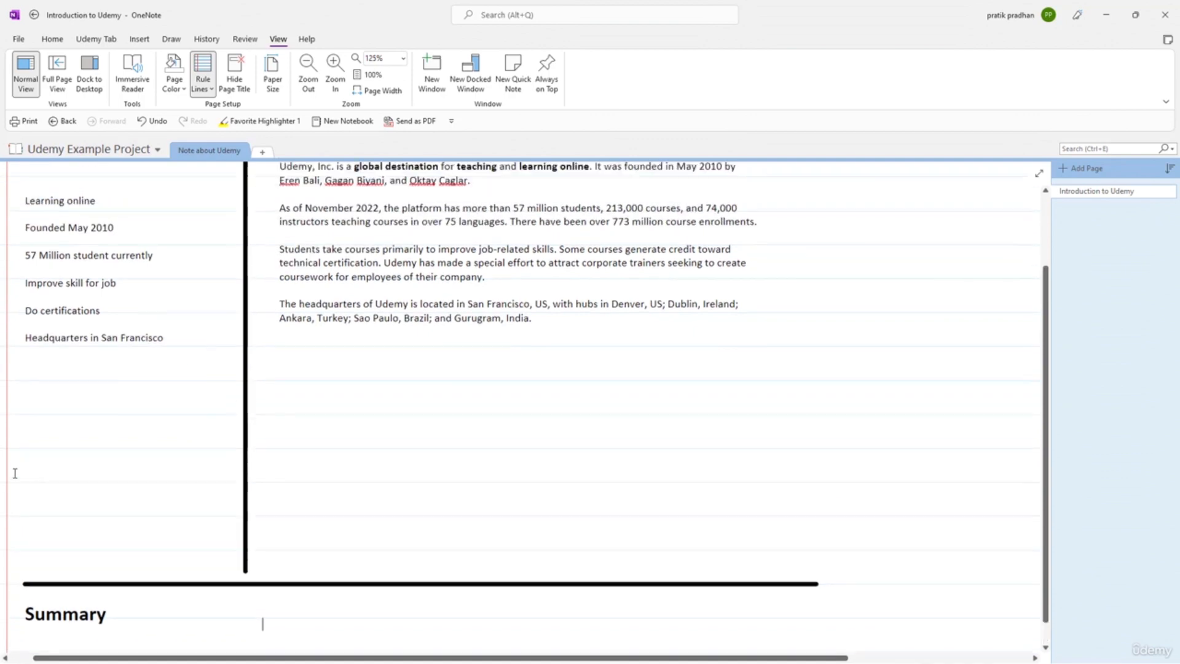
scroll(16, 424, "up", 2)
scroll(27, 408, "down", 3)
scroll(31, 408, "up", 3)
scroll(34, 409, "down", 3)
left_click(321, 633)
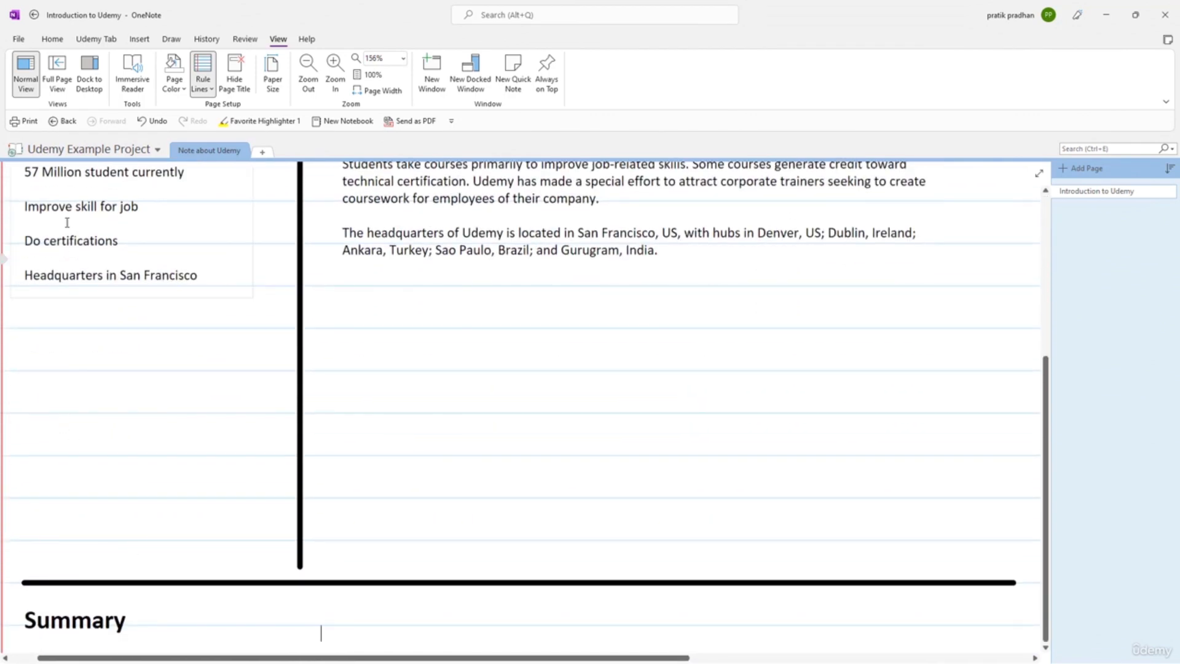
- Shorten the vertical divider to end just below the last key point and move the horizontal divider up beneath it
left_click(172, 39)
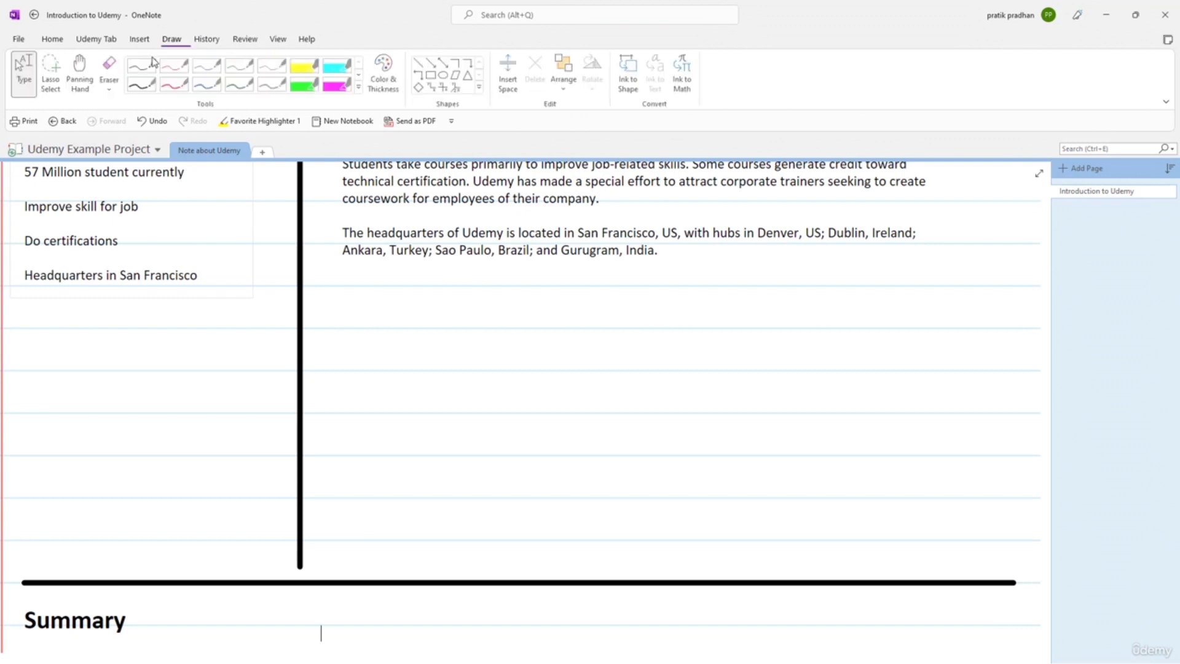
left_click(52, 74)
left_click(300, 492)
scroll(301, 498, "up", 1)
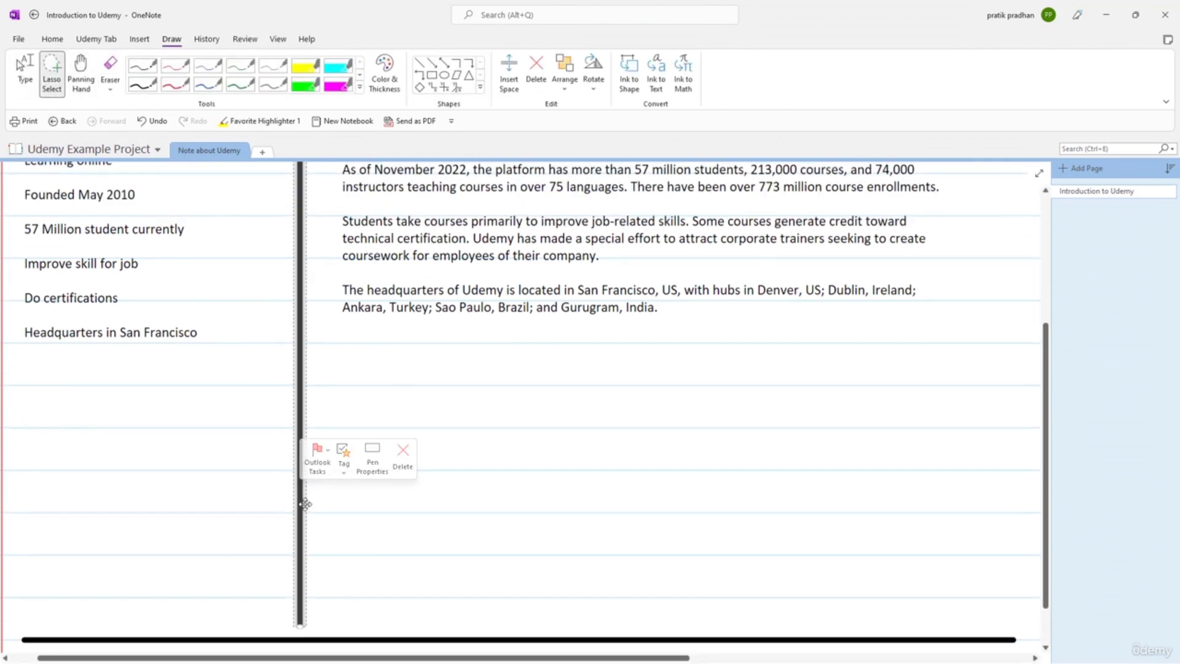
left_click_drag(299, 626, 300, 346)
left_click(300, 641)
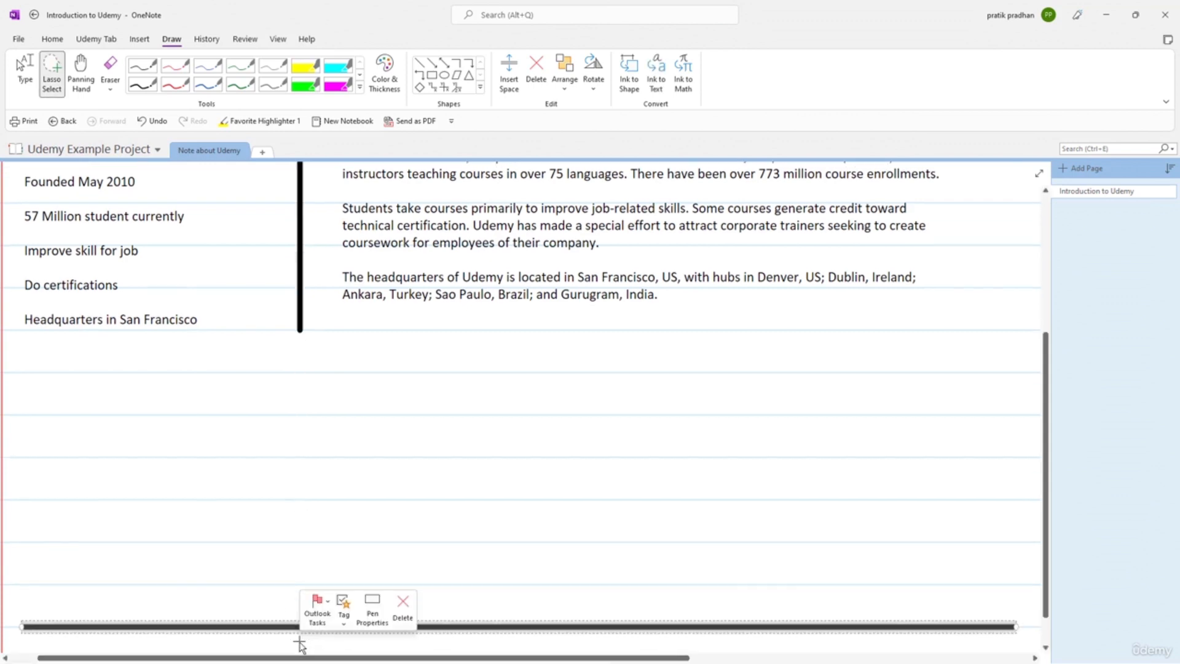
mouse_move(292, 624)
left_mouse_down()
mouse_move(301, 385)
mouse_move(284, 340)
left_mouse_up()
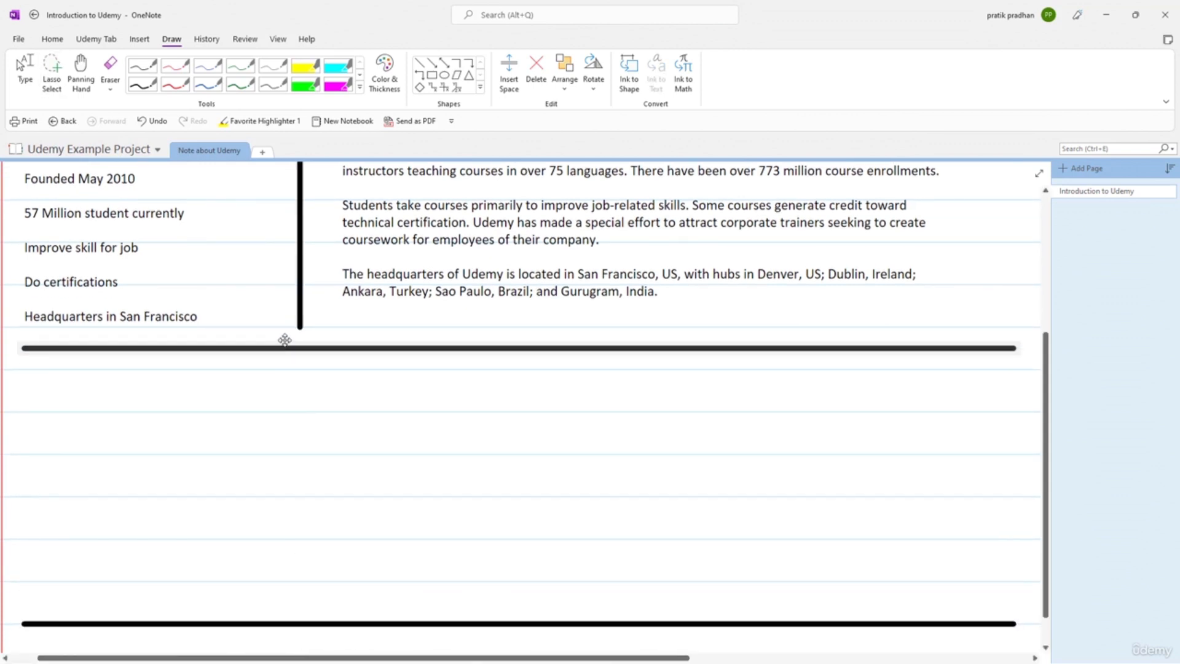
- Move the Summary heading up so it sits directly beneath the horizontal divider
scroll(298, 464, "down", 1)
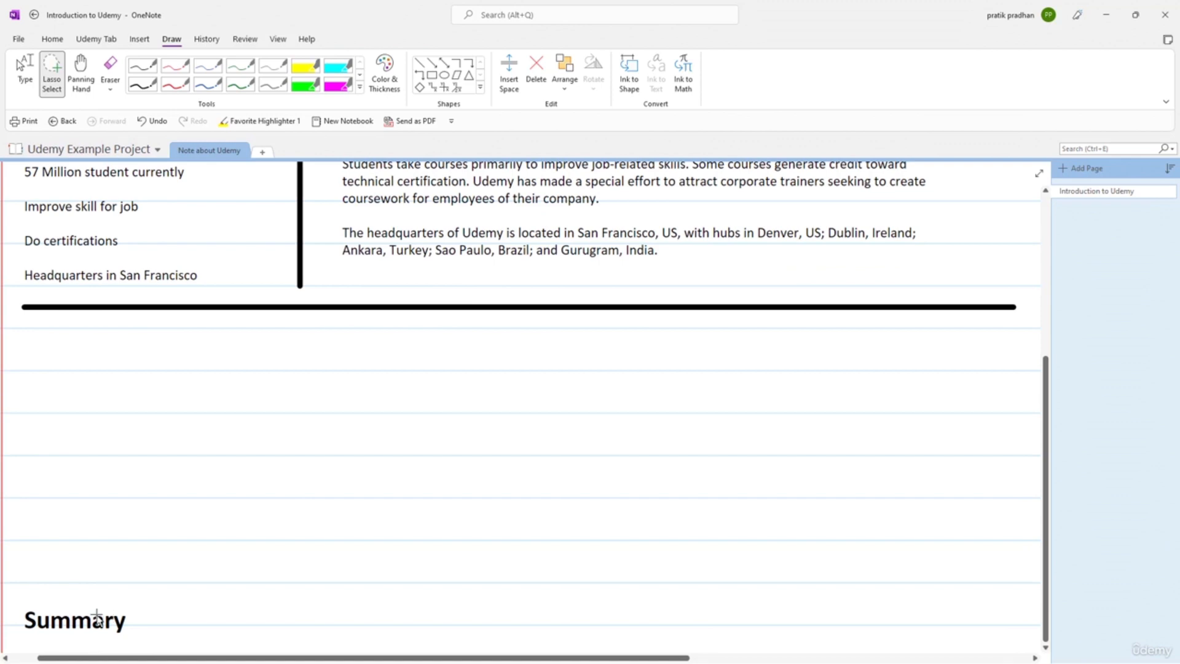
left_click(24, 71)
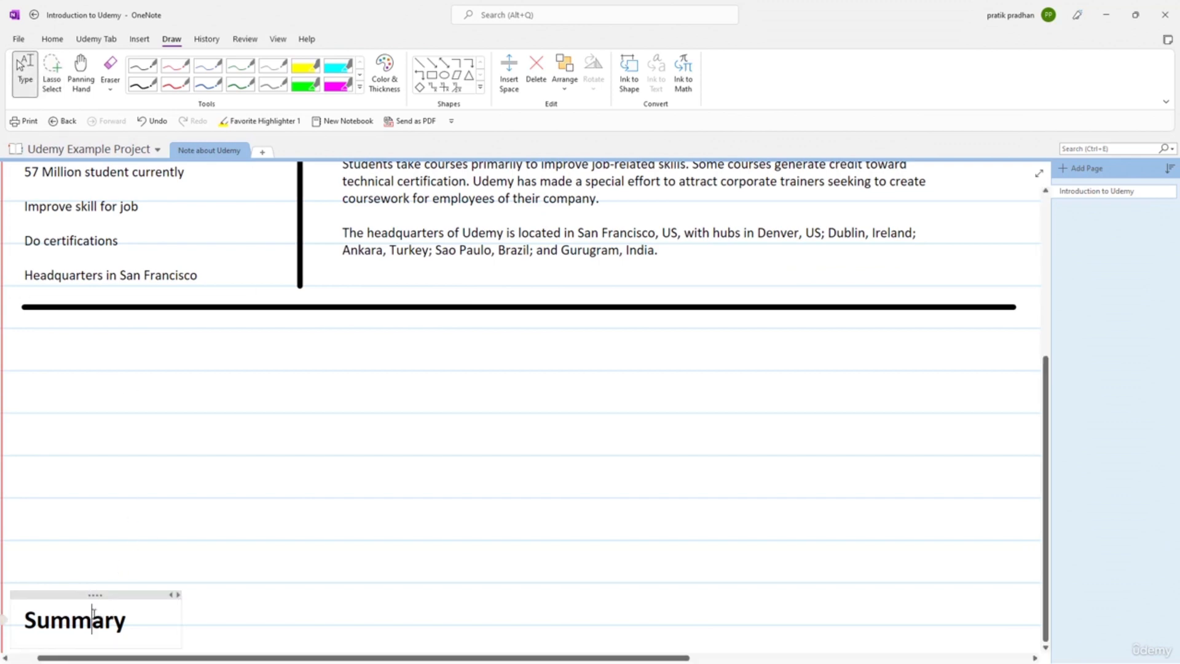
mouse_move(98, 595)
left_mouse_down()
mouse_move(143, 372)
mouse_move(110, 320)
left_mouse_up()
scroll(219, 340, "up", 7)
scroll(227, 362, "down", 4)
scroll(227, 361, "up", 3)
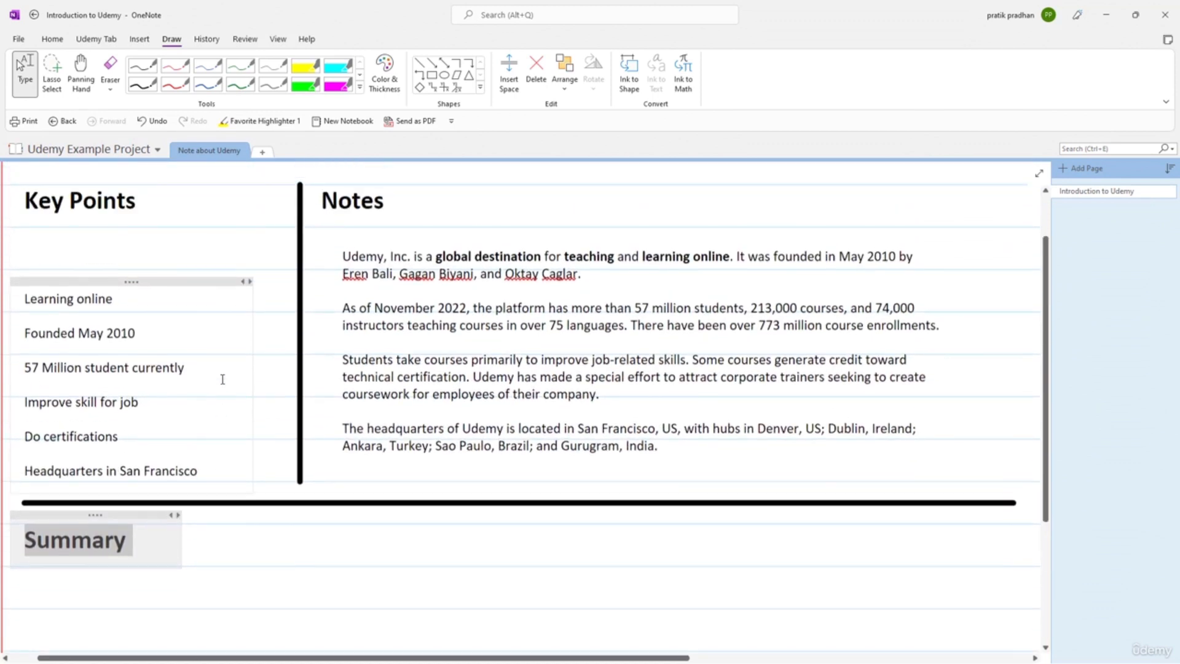
- Write "Udemy is a platform where one can learn online has 57 million students" in a new note container beside the Summary heading
left_click(27, 591)
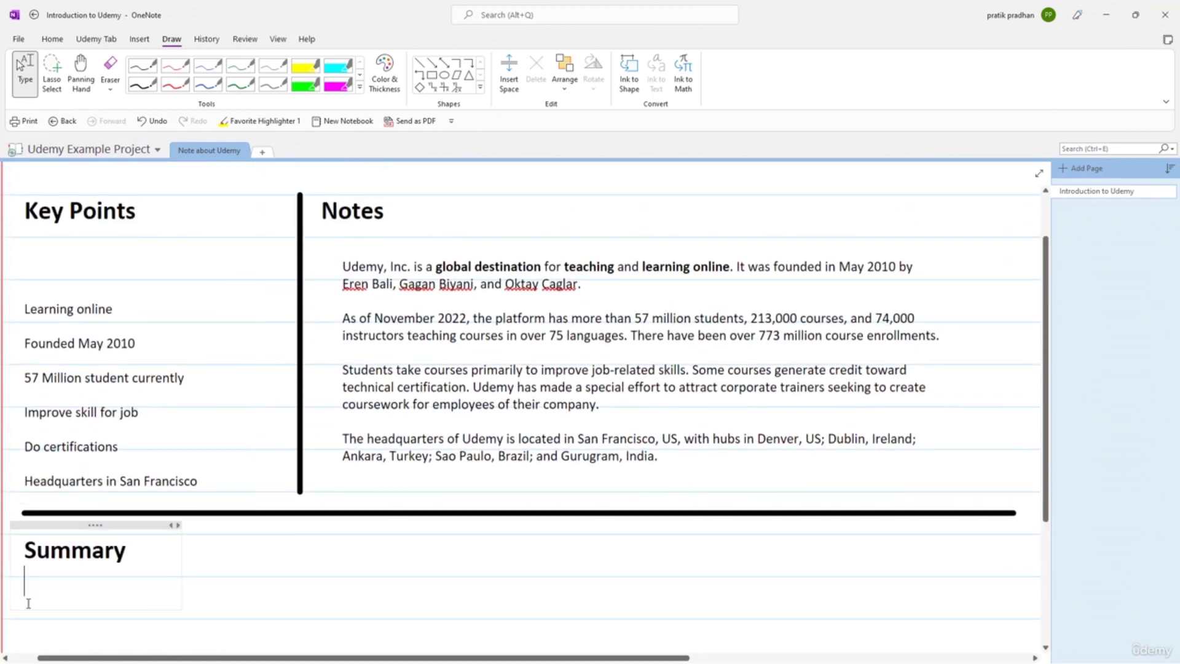
left_click(209, 549)
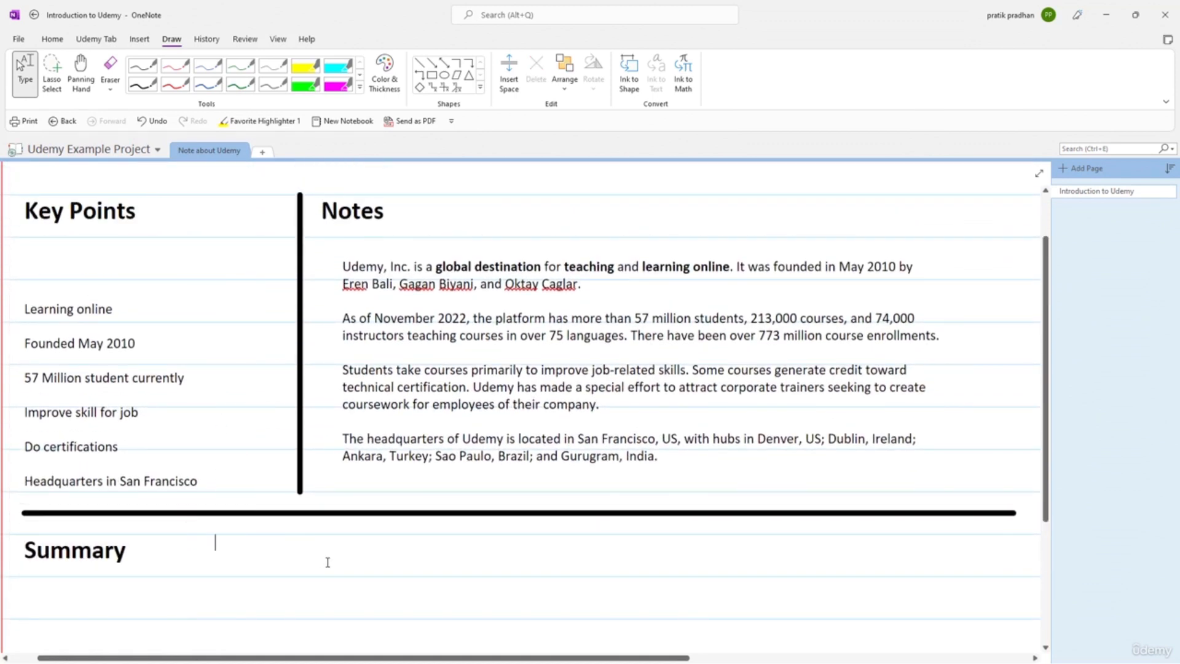
type("Udemy is a pla")
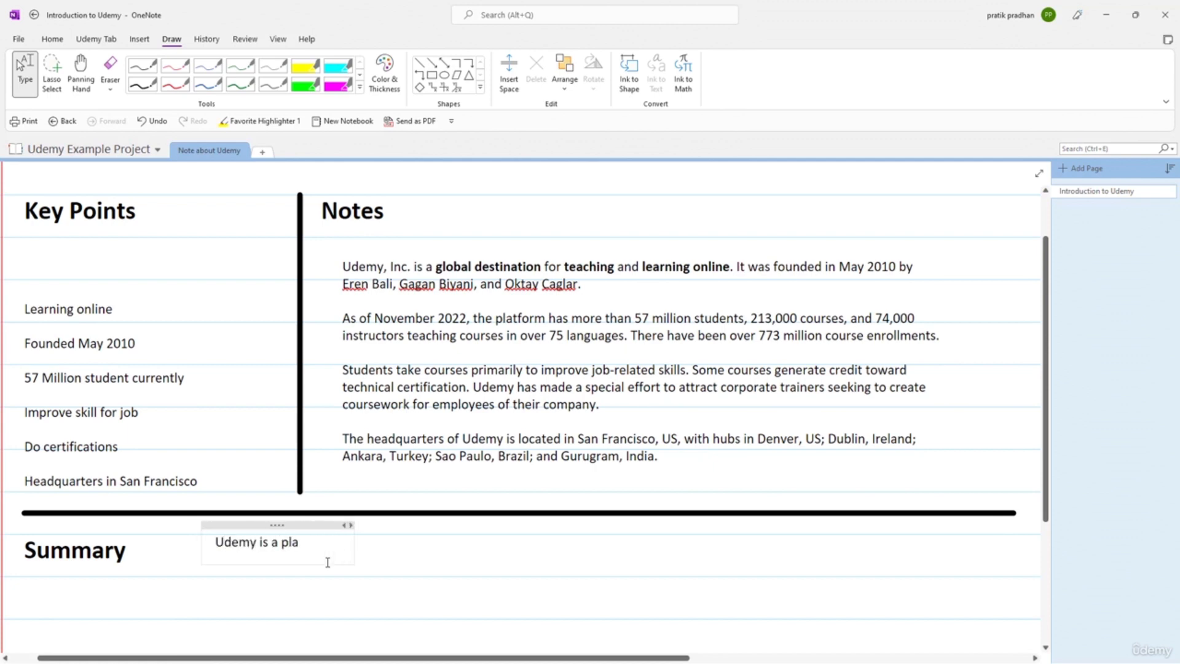
type("tform where o")
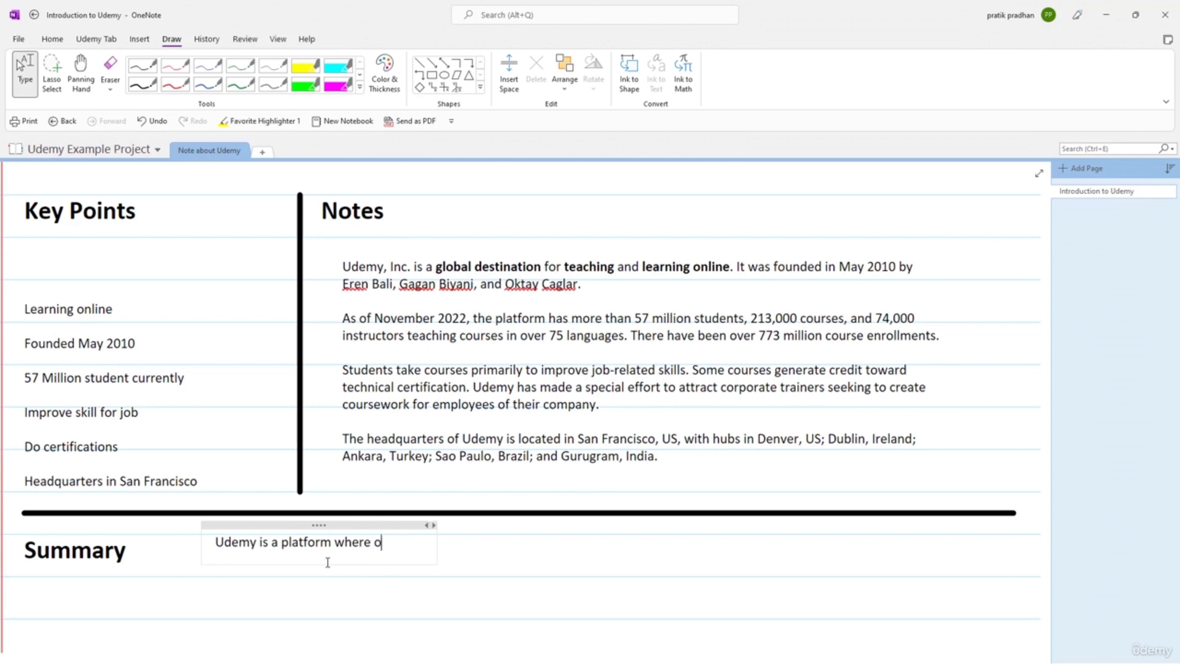
type("ne can learn onl")
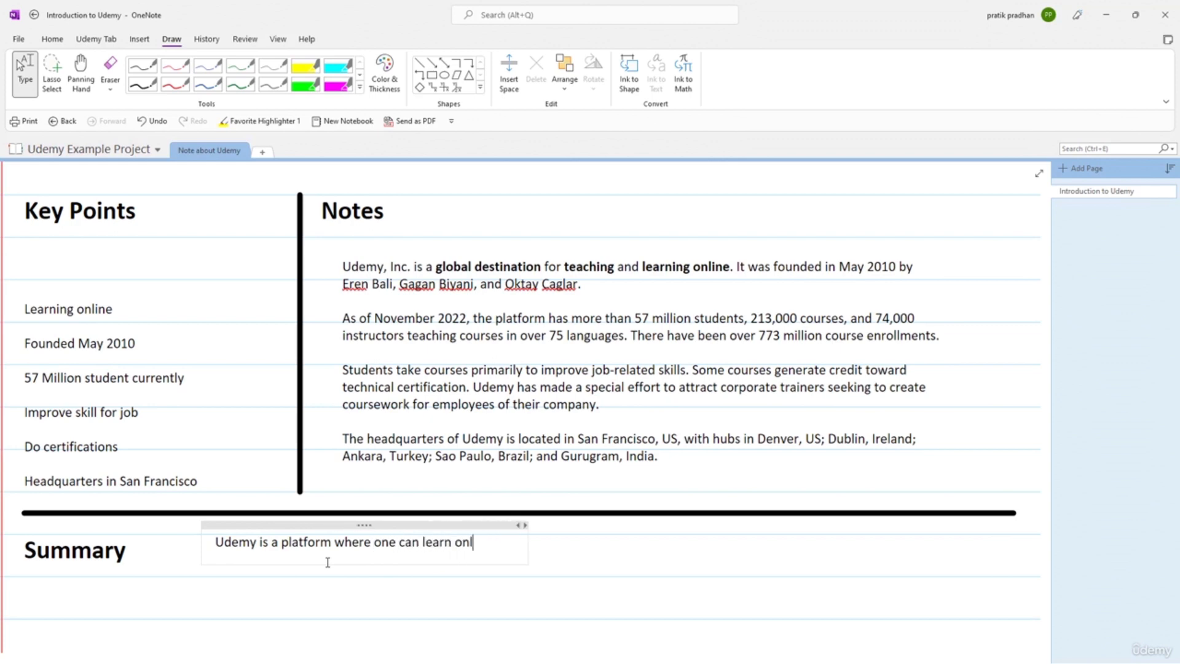
type("ine has 5")
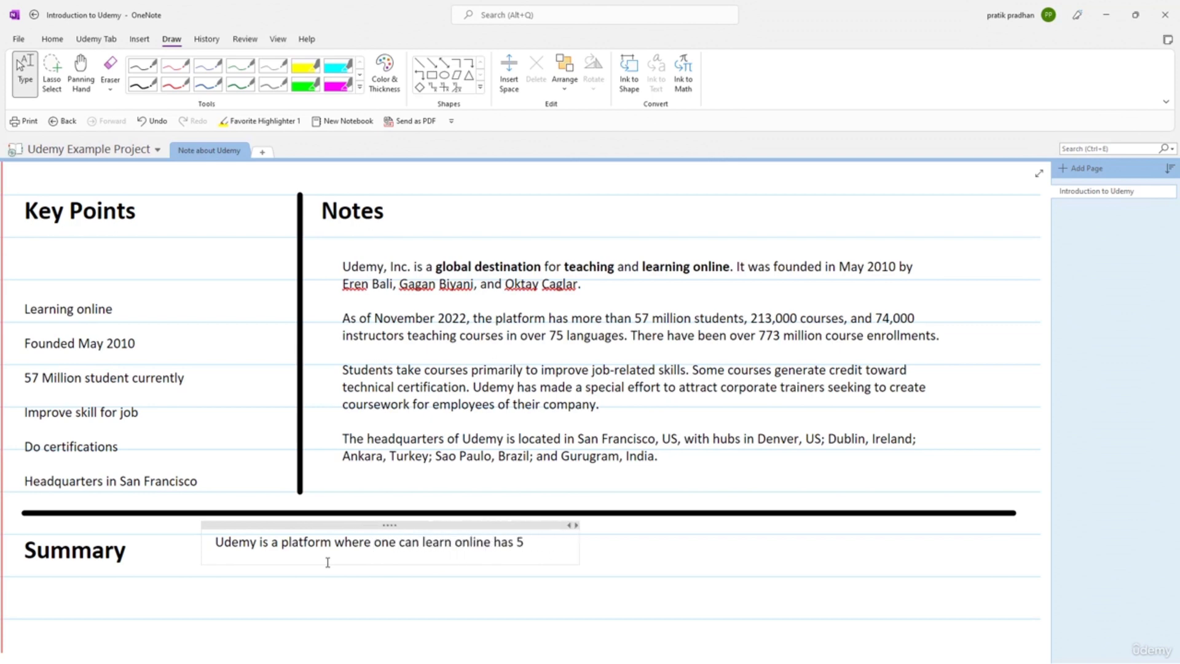
type("7 million students")
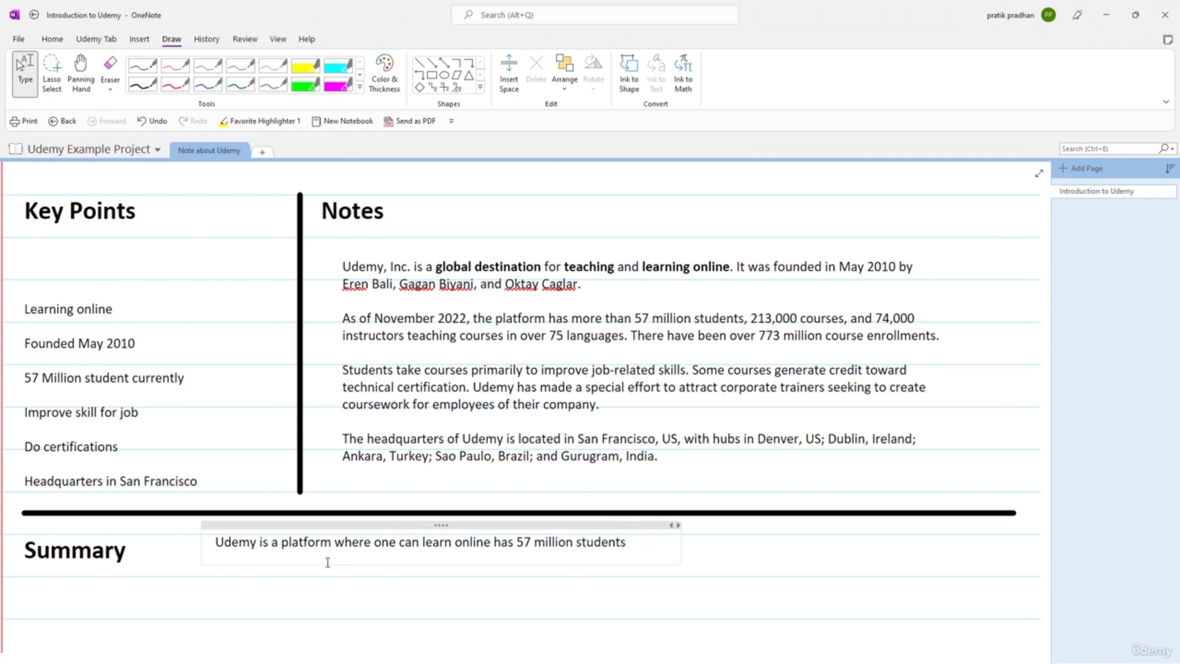
- Add a comma after "online" and a period after "students" in the summary sentence
left_click(493, 543)
type(",")
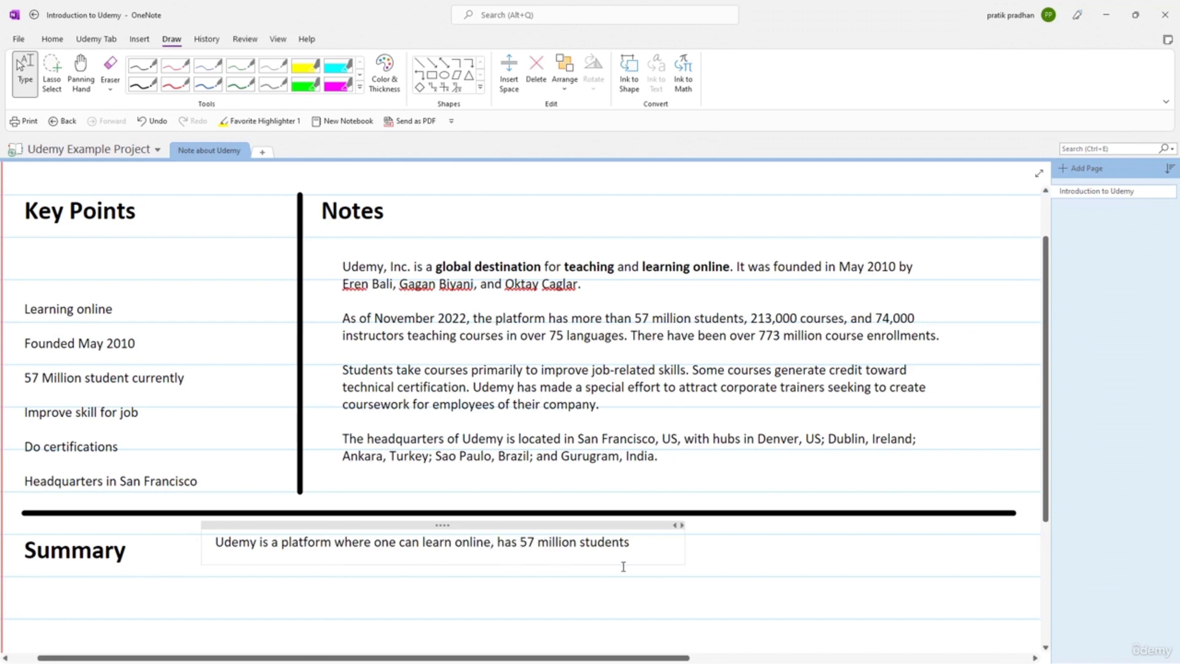
left_click(645, 543)
key("BackSpace")
type(".")
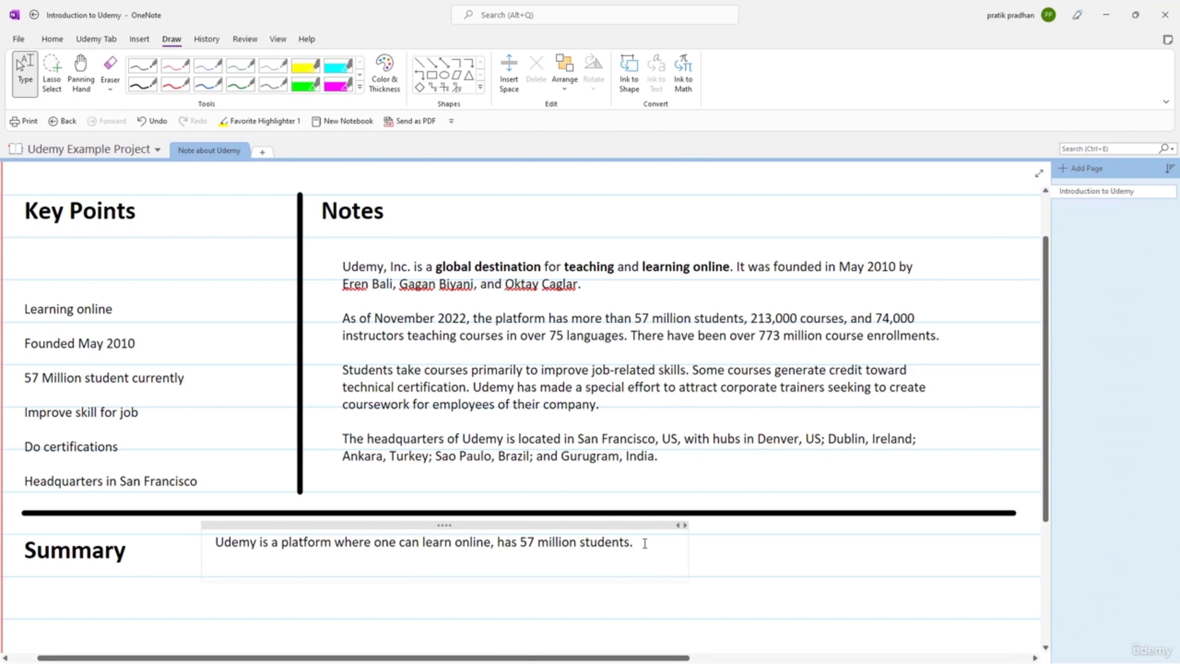
- Add the second summary line "Its headquaters is in San Francisco" and correct the misspelled word to the suggested "headquarters"
key("Return")
type("Its headquaters is")
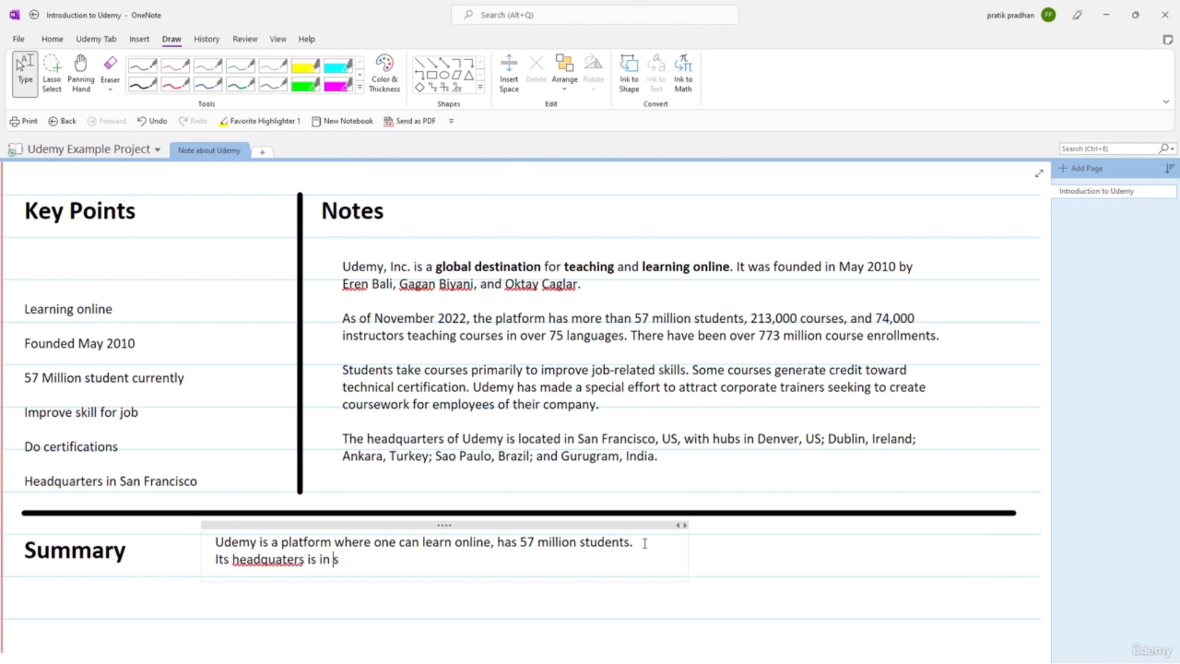
type(" in San Francisco a")
right_click(279, 559)
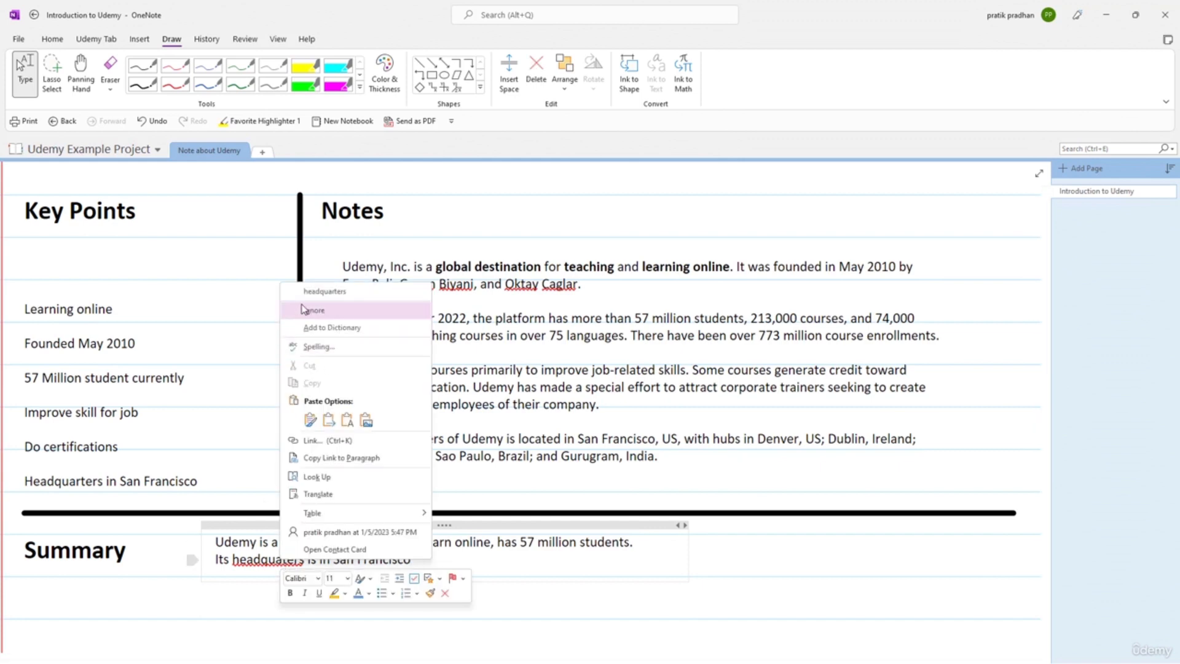
left_click(321, 291)
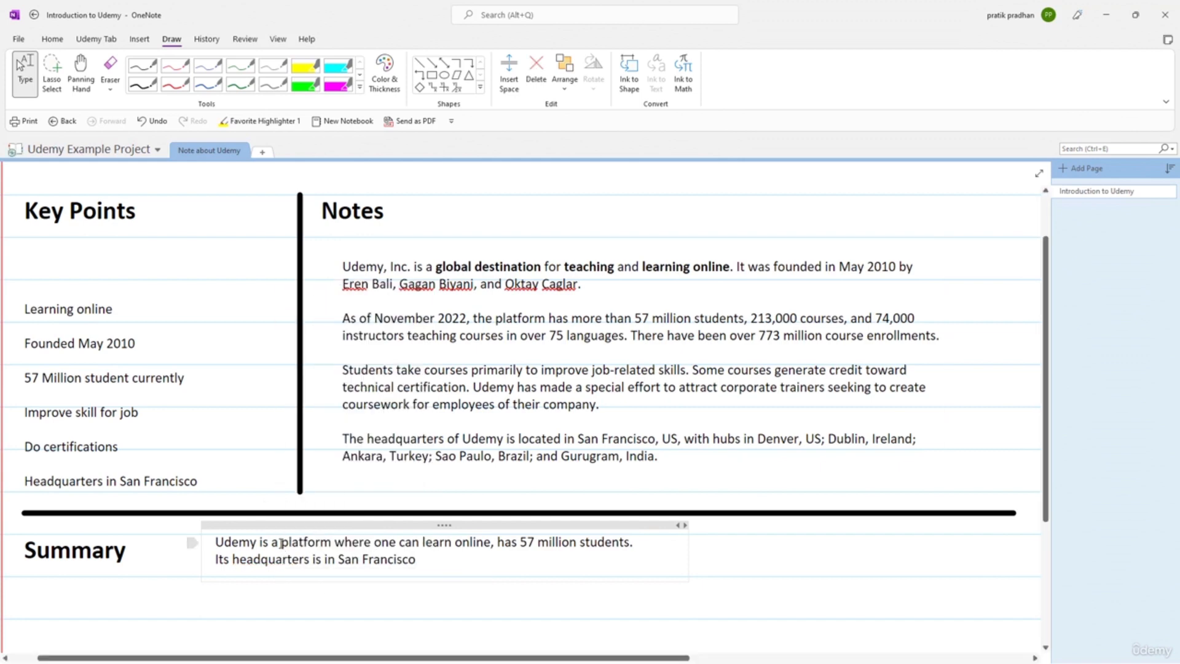
- Insert "online" before "platform" in the summary and replace "learn online" with "improve skill get certfications"
type("on")
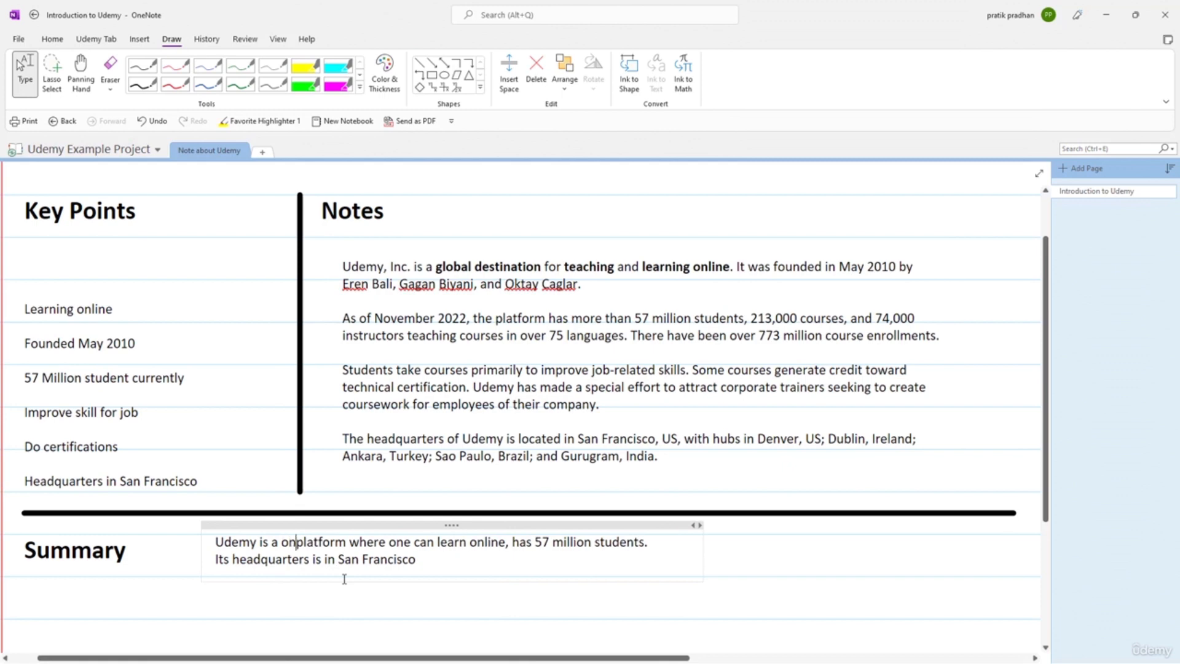
type("line")
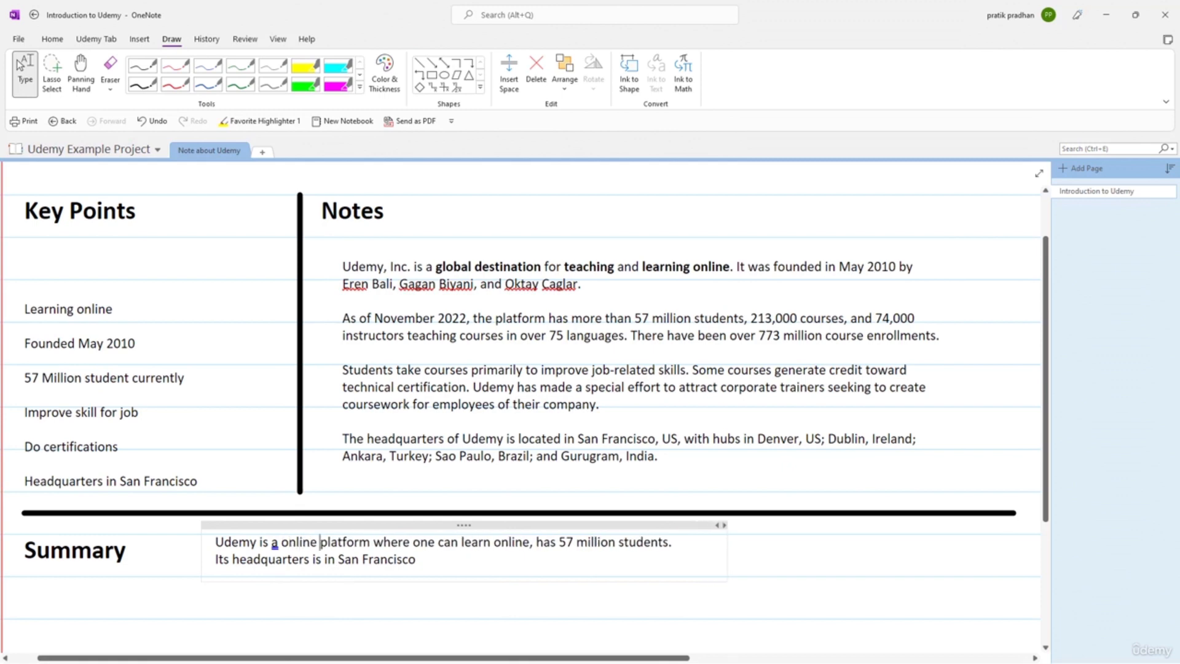
left_click_drag(530, 543, 462, 547)
type("improve skil")
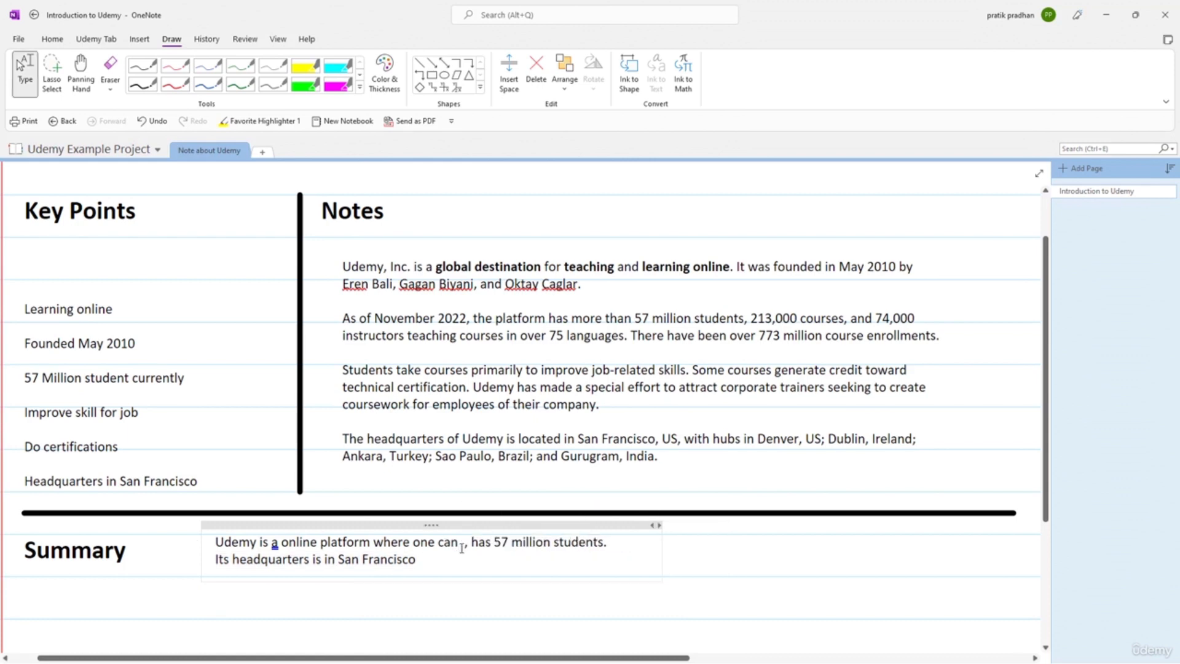
type("l ")
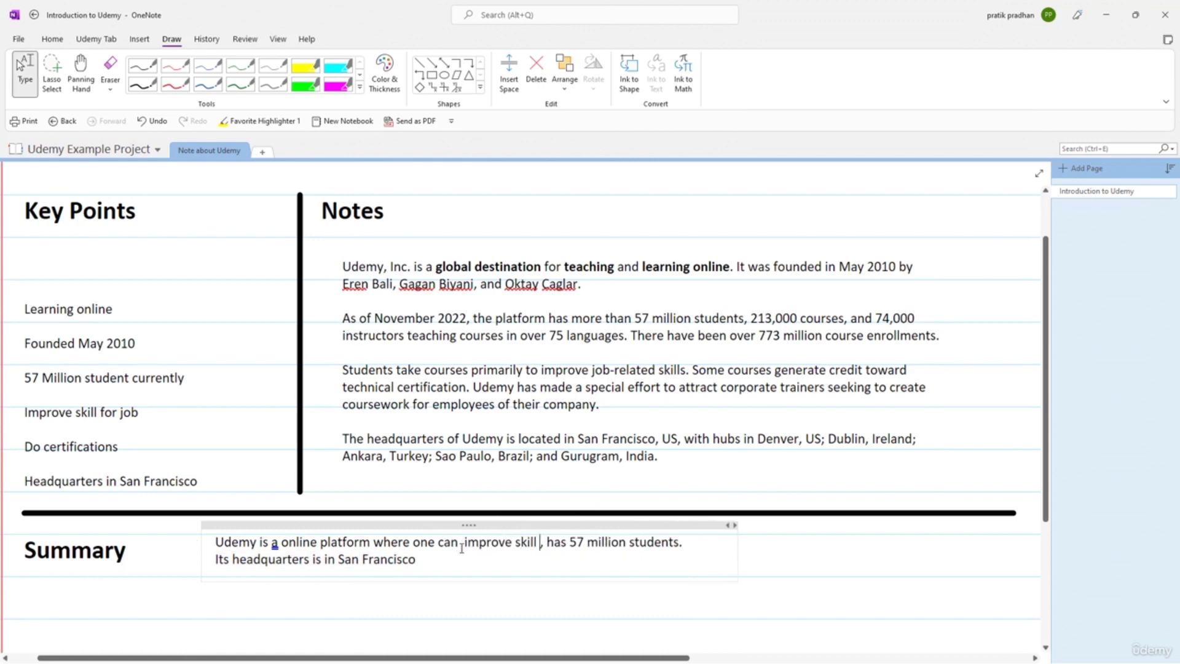
type("get certfic")
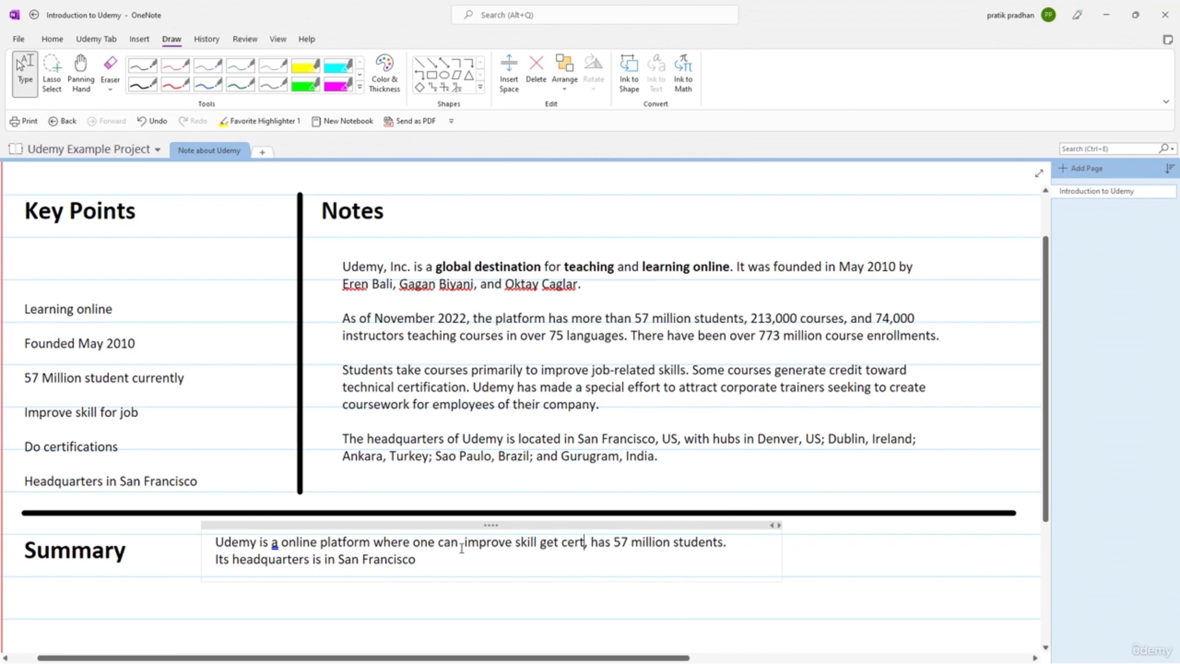
type("ations")
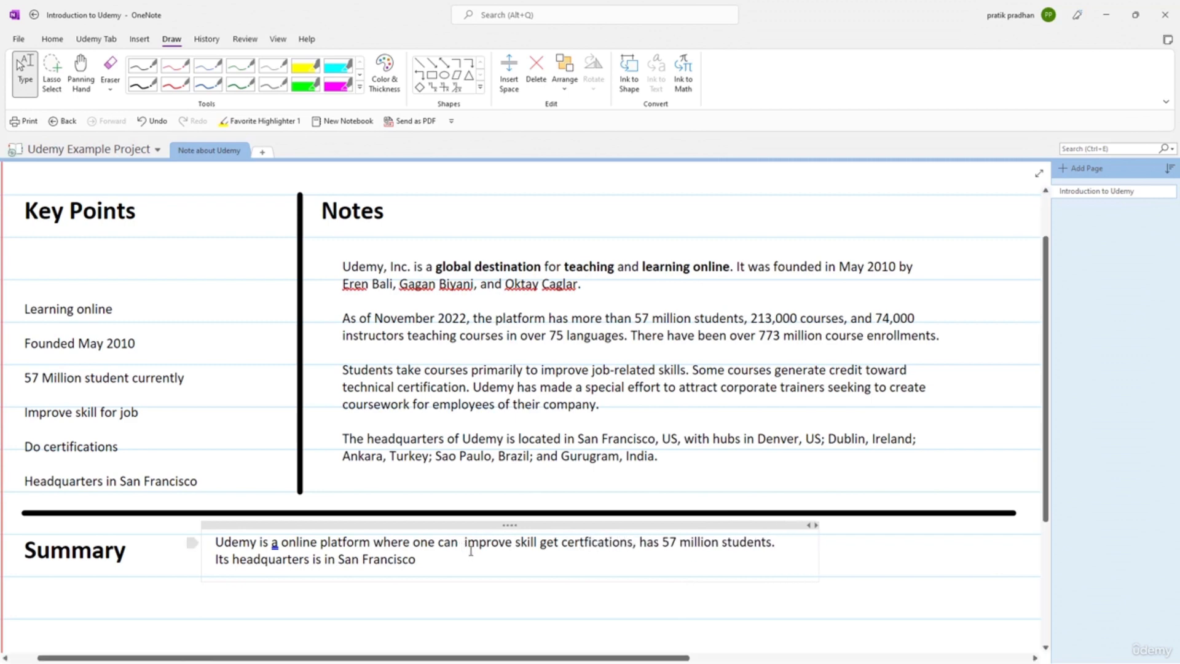
- Split the first summary sentence after "certfications", removing the comma and starting the new line with "It has 57 million students."
key("Return")
key("BackSpace")
key("BackSpace")
type("It")
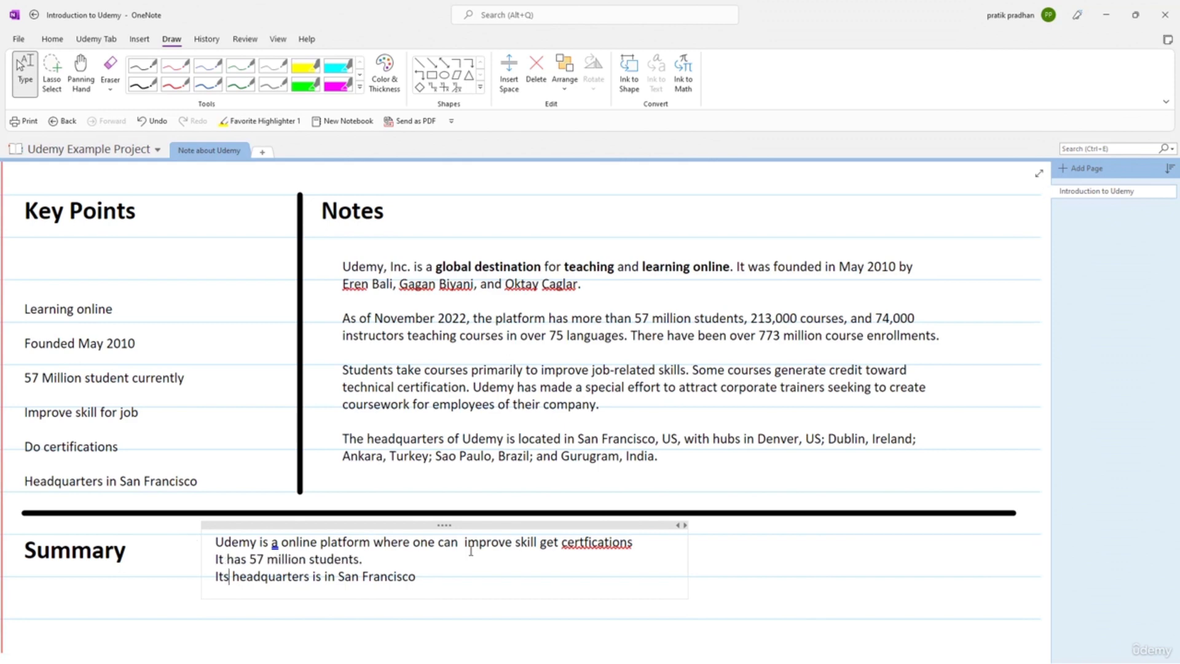
- Join the last two summary lines into "It has 57 million students currently and its headquarters is in San Francisco"
key("BackSpace")
key("BackSpace")
type("currently and Its headquarters is in San Francisco")
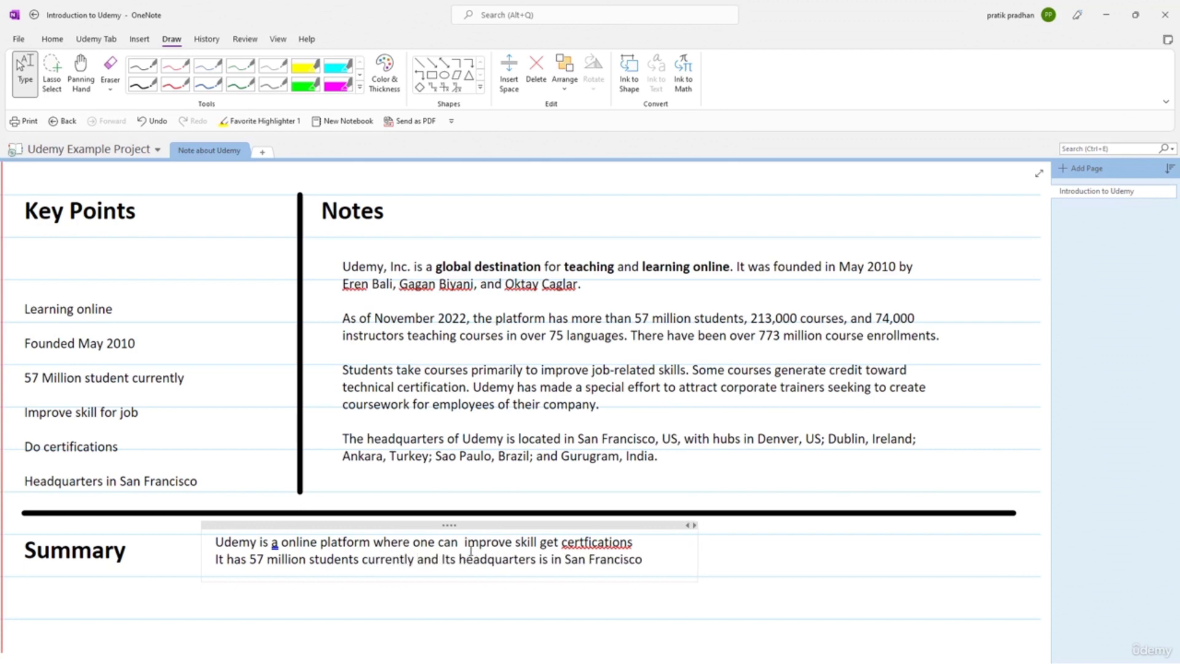
key("Delete")
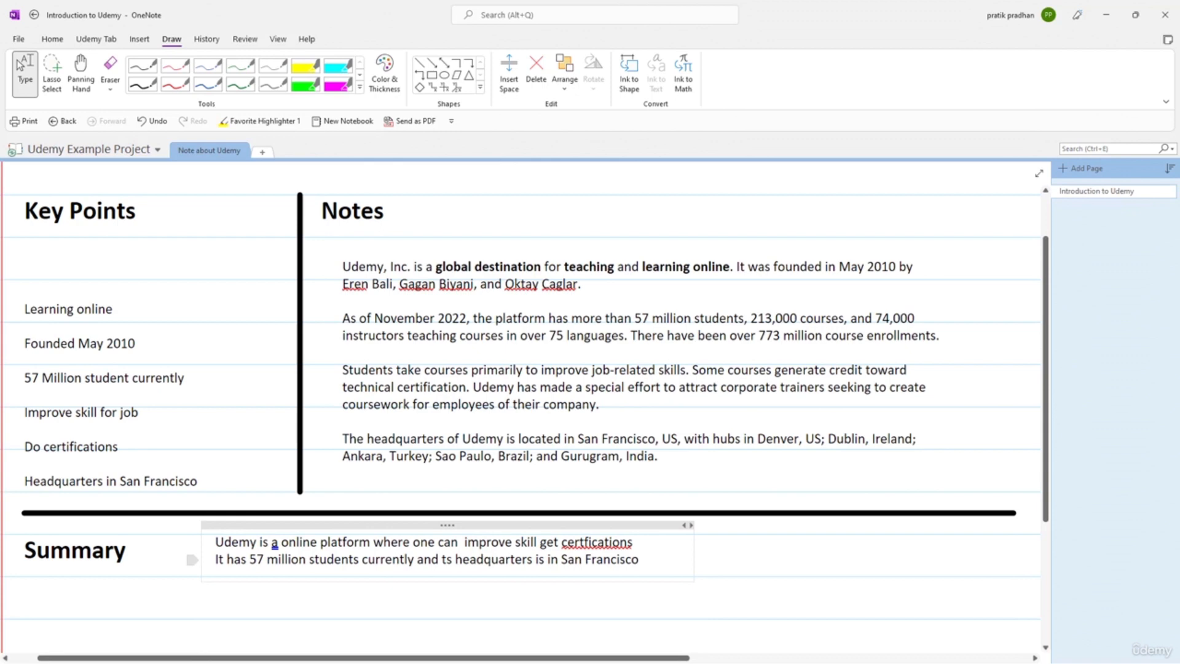
type("i")
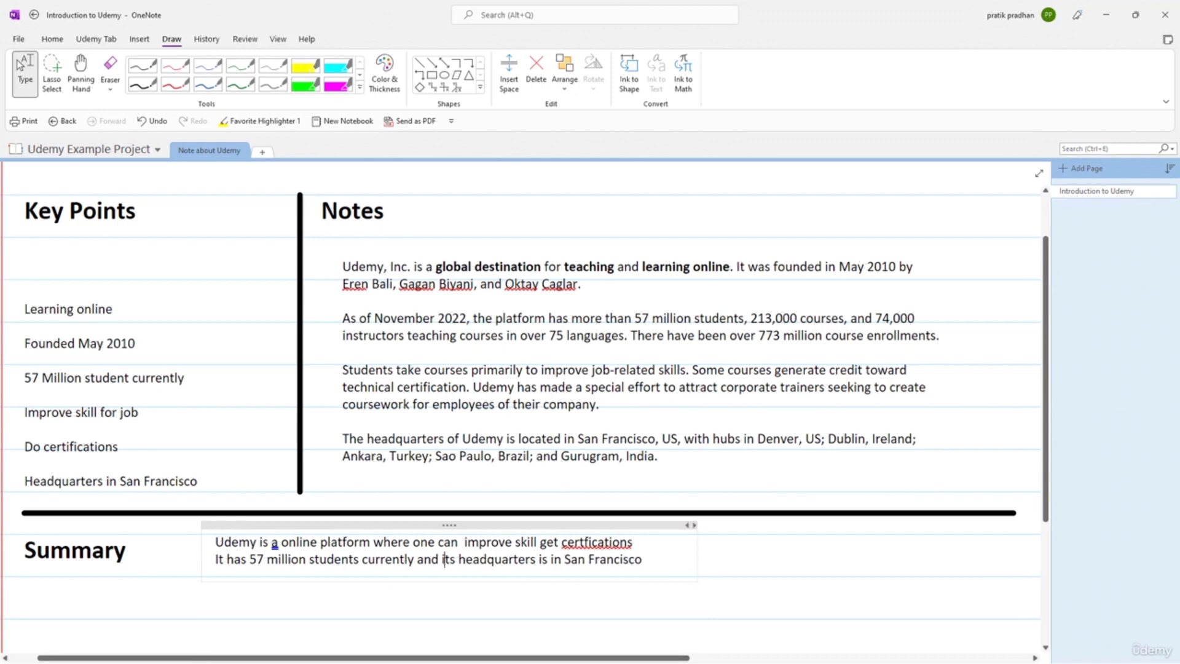
- Correct "certfications" in the first summary line to the suggested spelling "certifications"
right_click(595, 542)
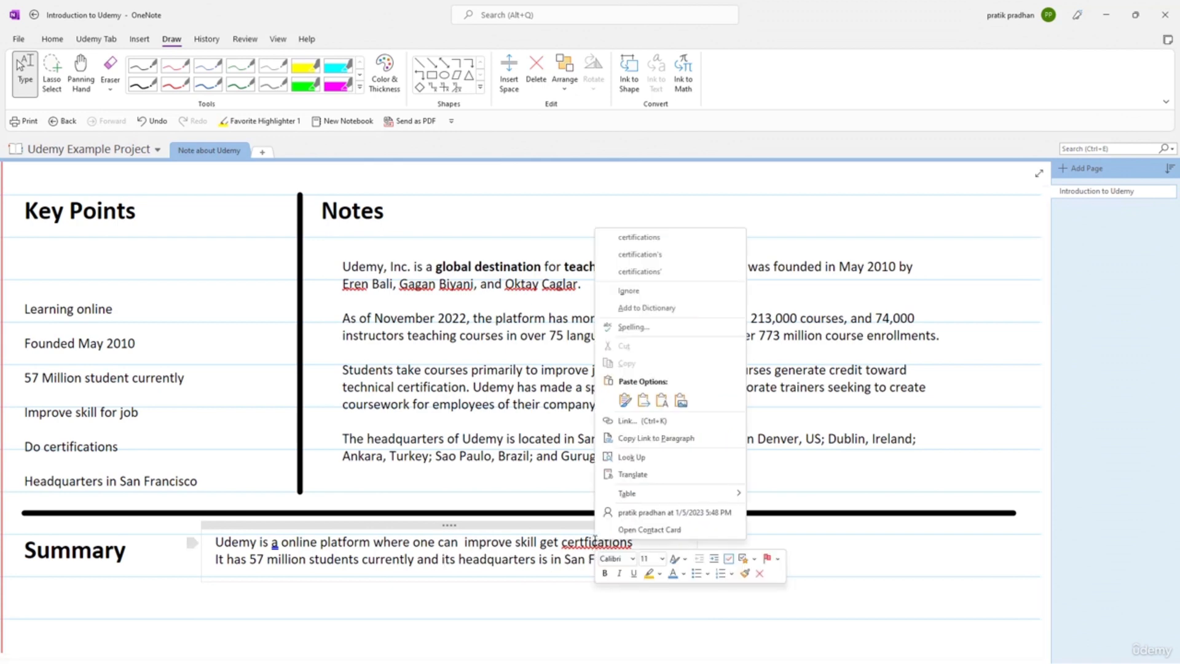
left_click(640, 236)
scroll(688, 587, "up", 2)
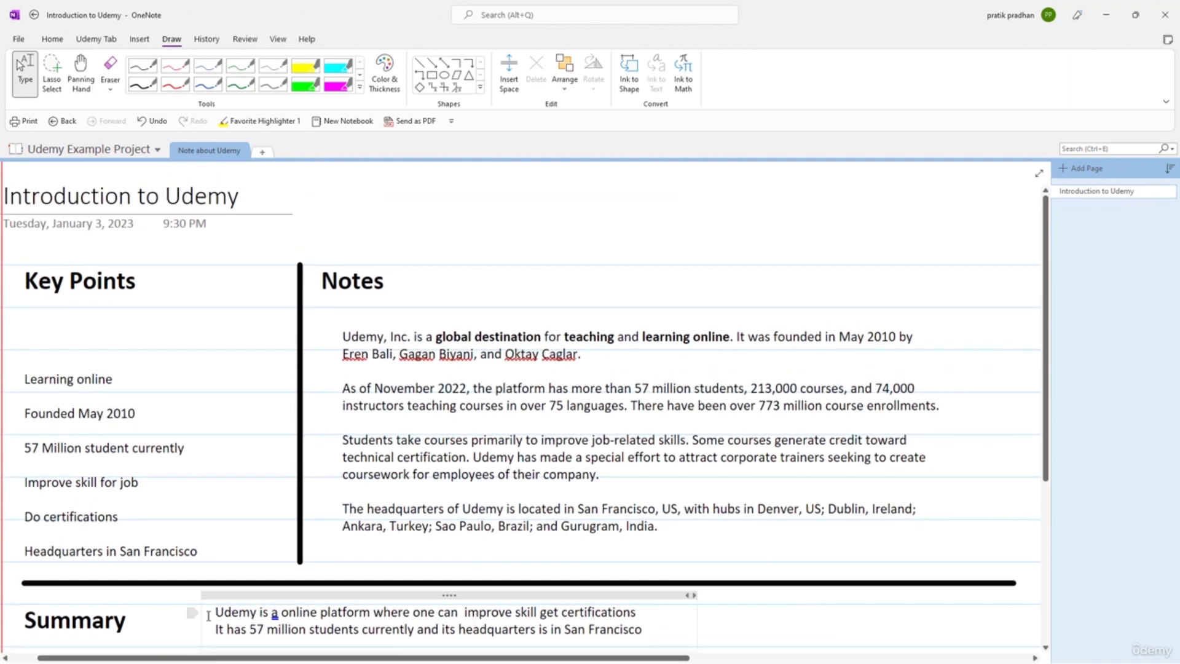
- Correct "a" before "online platform" in the first summary line to the suggested "an"
left_click(278, 613)
right_click(275, 613)
left_click(310, 366)
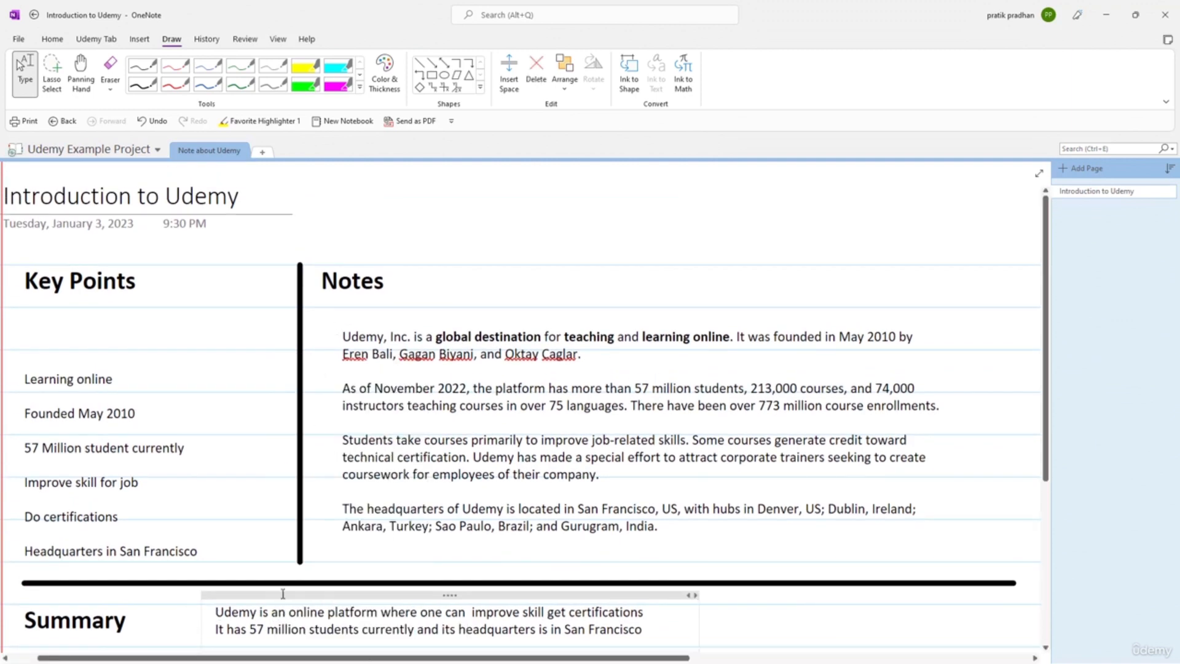
scroll(432, 488, "down", 4)
scroll(433, 489, "up", 4)
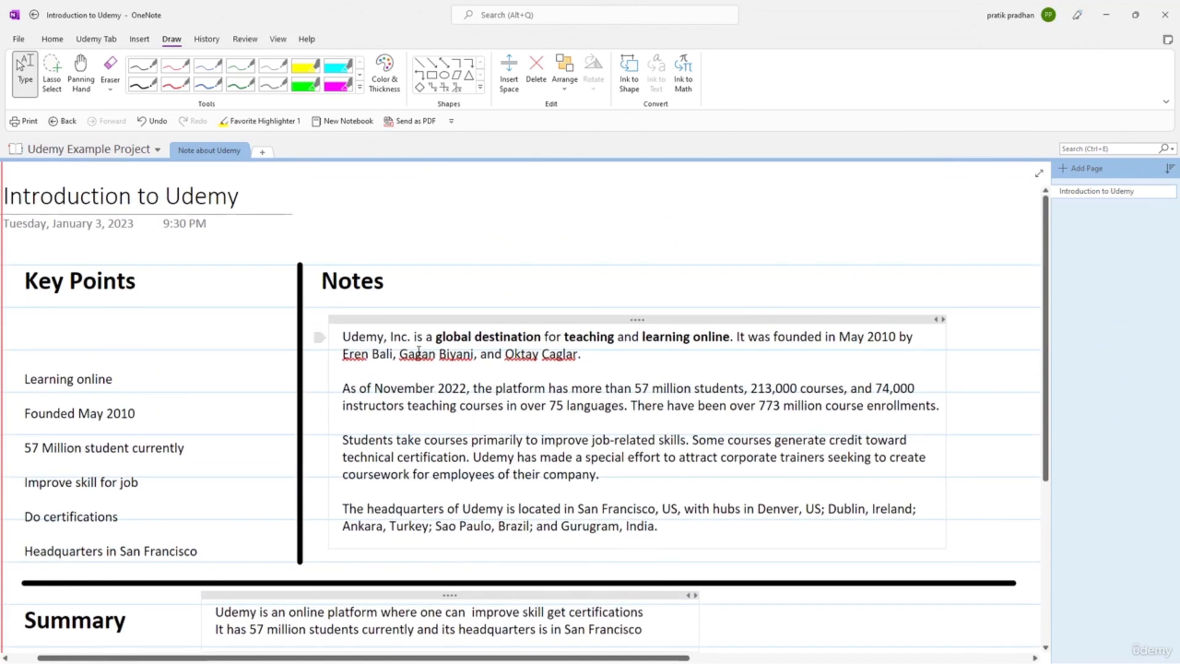
scroll(450, 473, "up", 1)
scroll(455, 480, "down", 2)
scroll(458, 483, "up", 2)
scroll(462, 488, "down", 1)
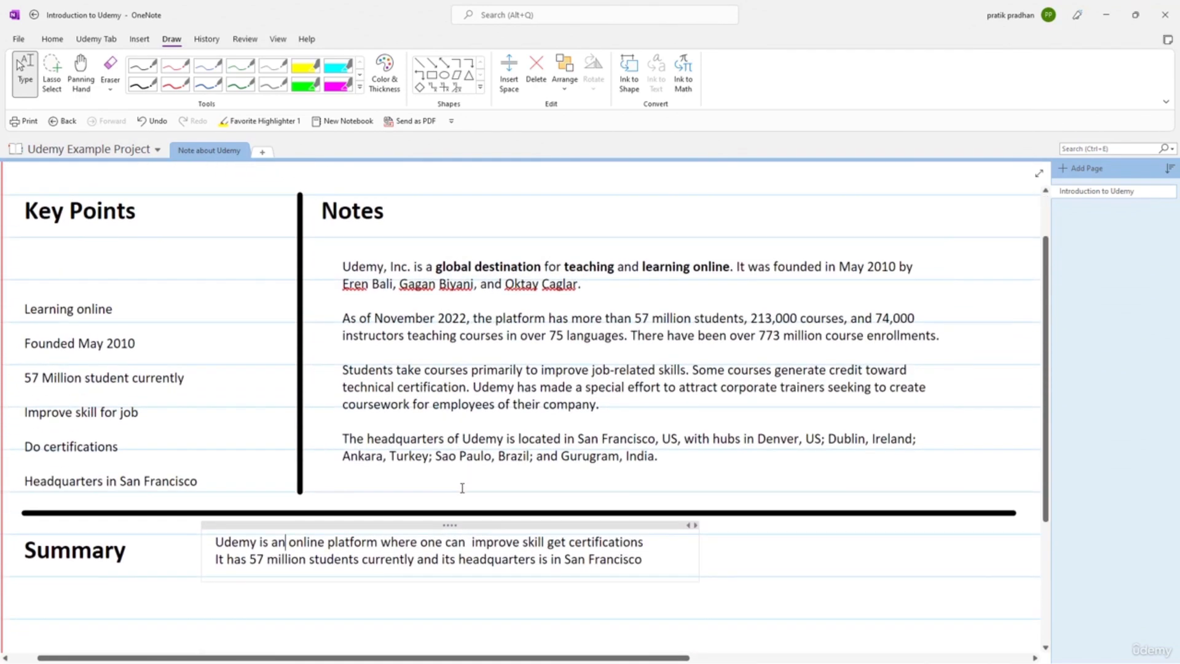
- Export the current page in PDF format to the Desktop folder as "Introduction to Udemy.pdf"
left_click(21, 40)
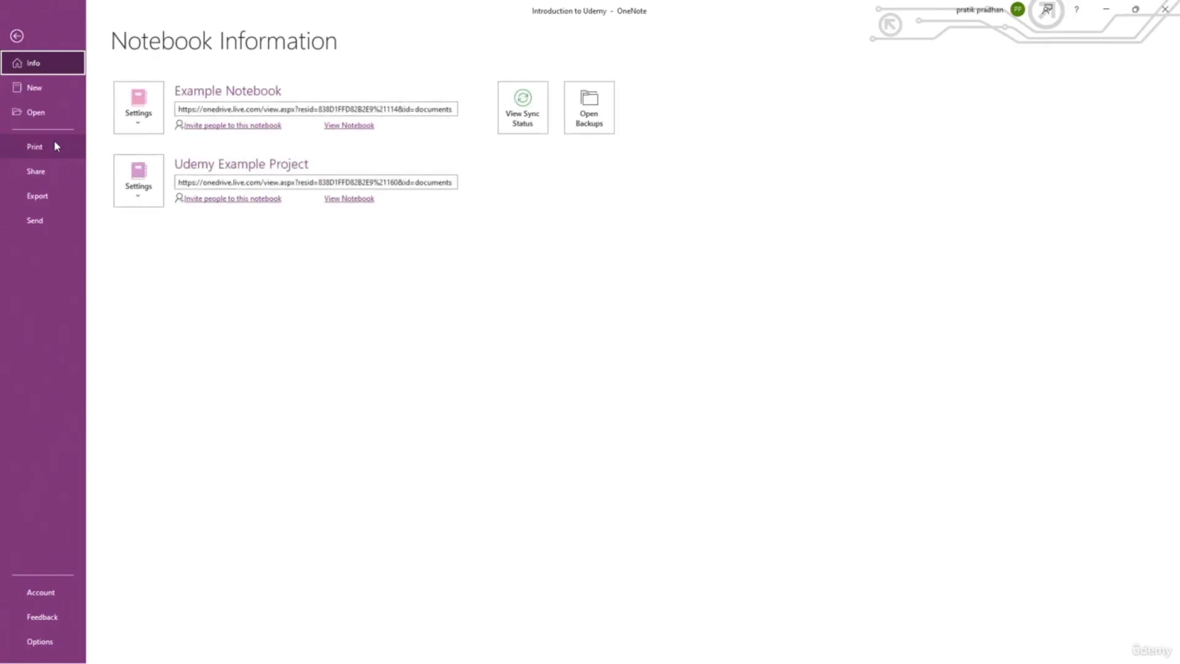
left_click(36, 196)
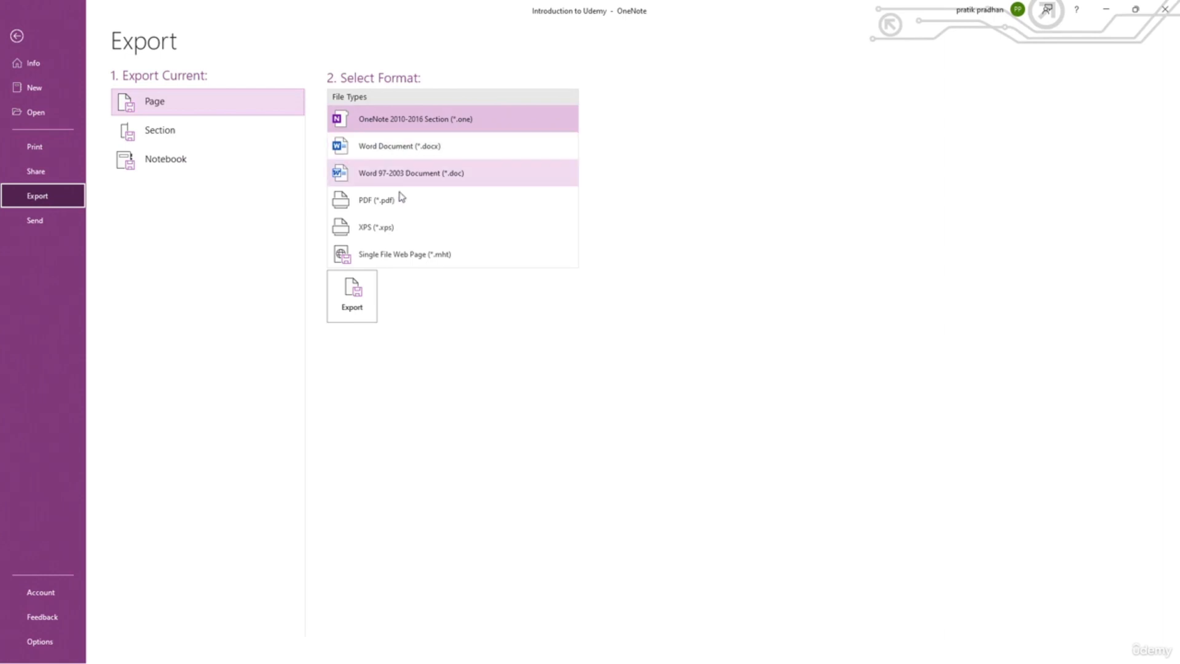
left_click(396, 209)
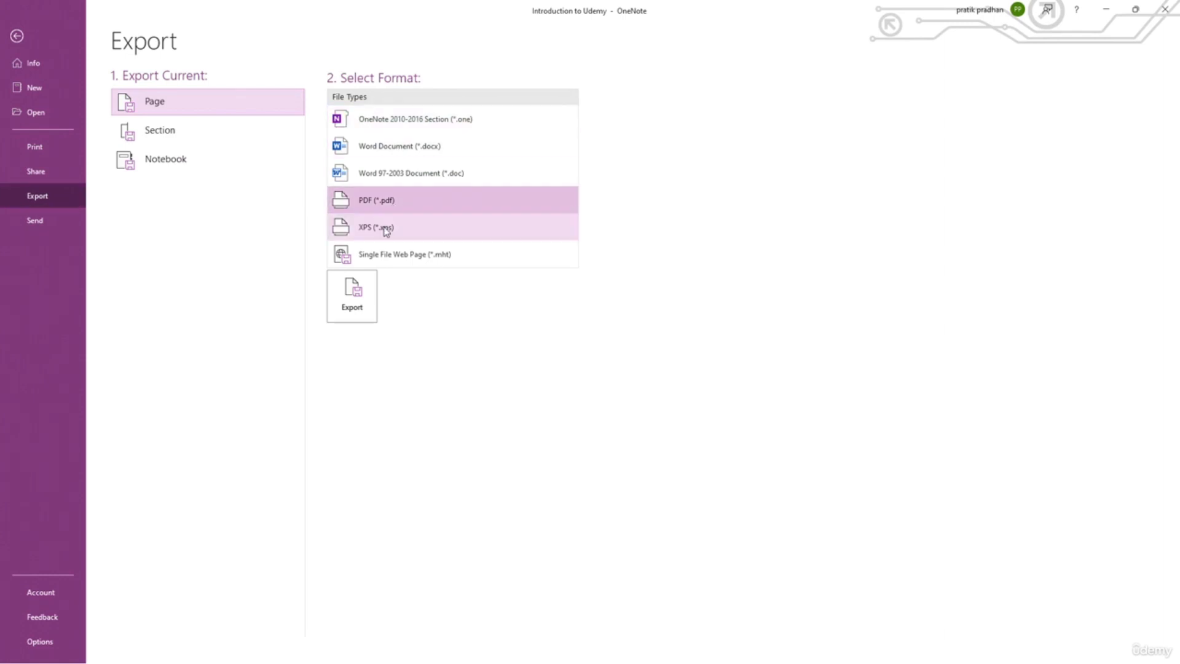
double_click(367, 202)
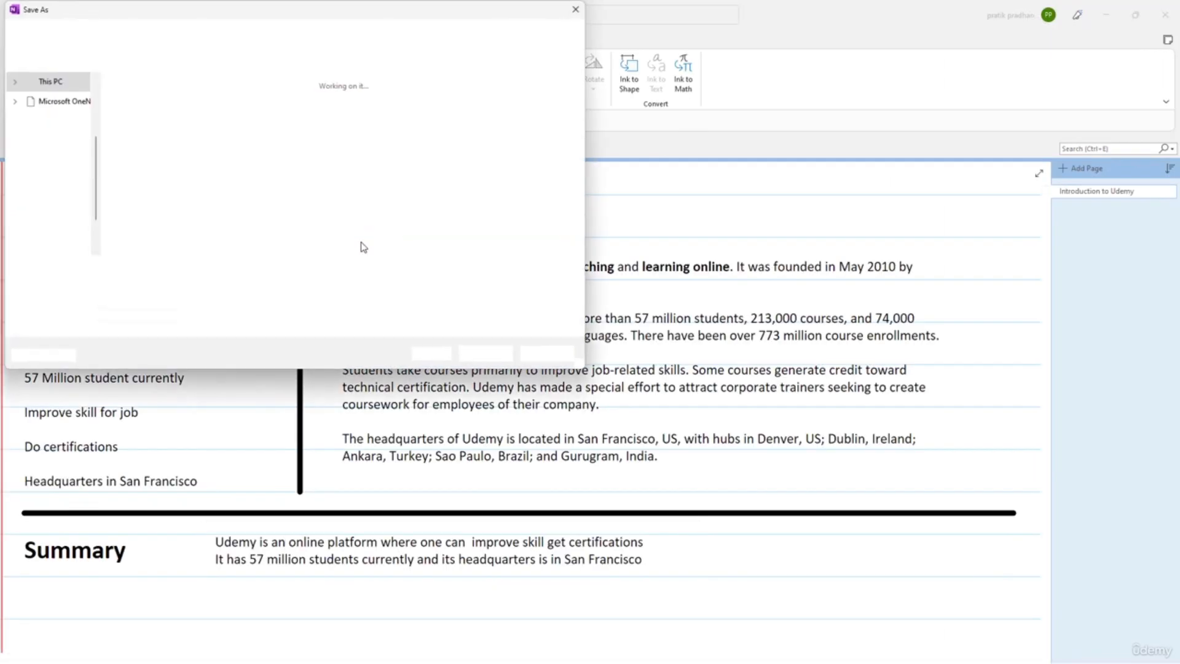
scroll(80, 111, "up", 3)
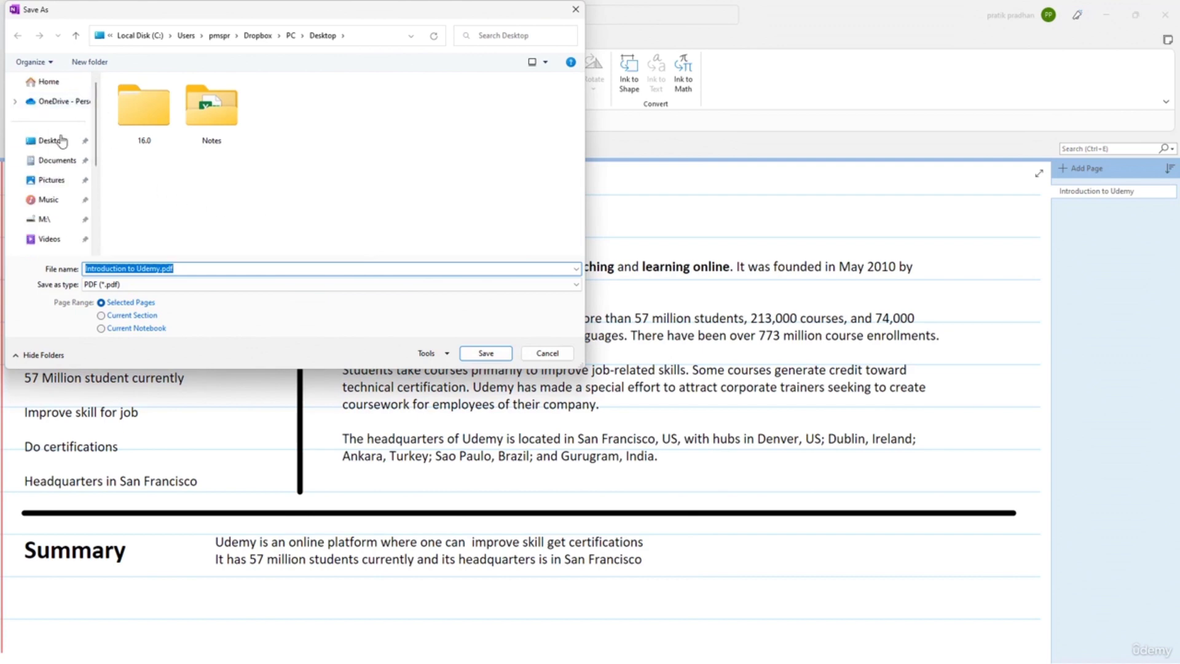
left_click(51, 141)
left_click(485, 353)
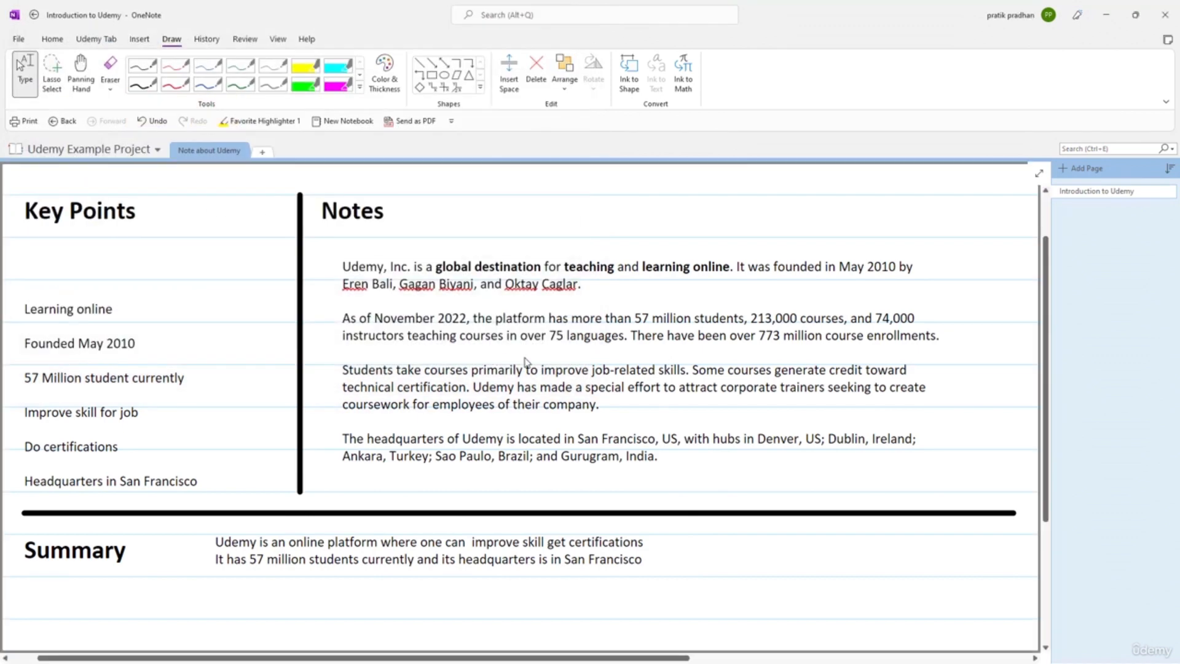
- Uncover the desktop, open the exported "Introduction to Udemy" PDF in Microsoft Edge, and view its page in a maximized window
scroll(523, 369, "up", 2)
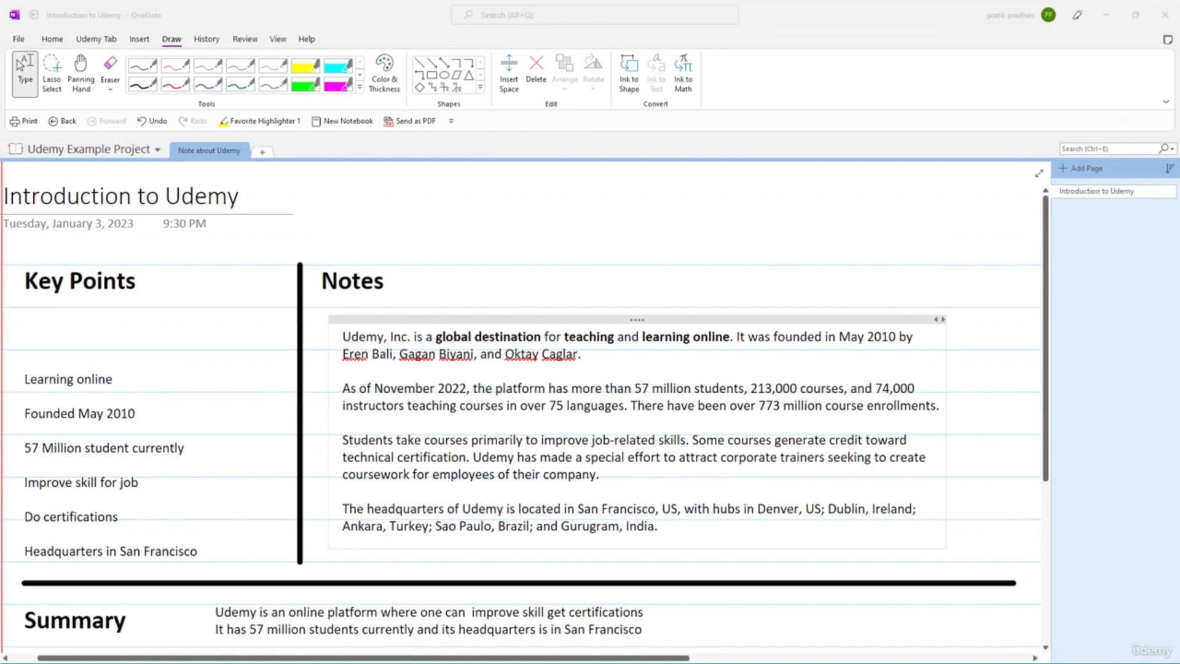
left_click_drag(755, 6, 848, 137)
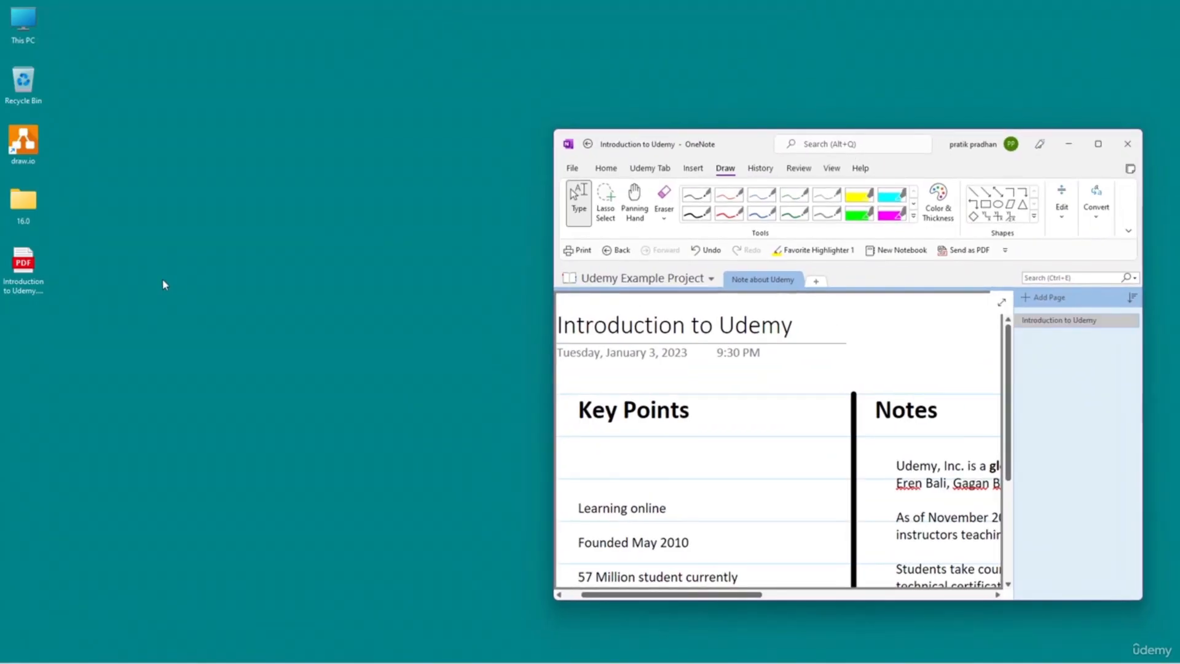
double_click(24, 265)
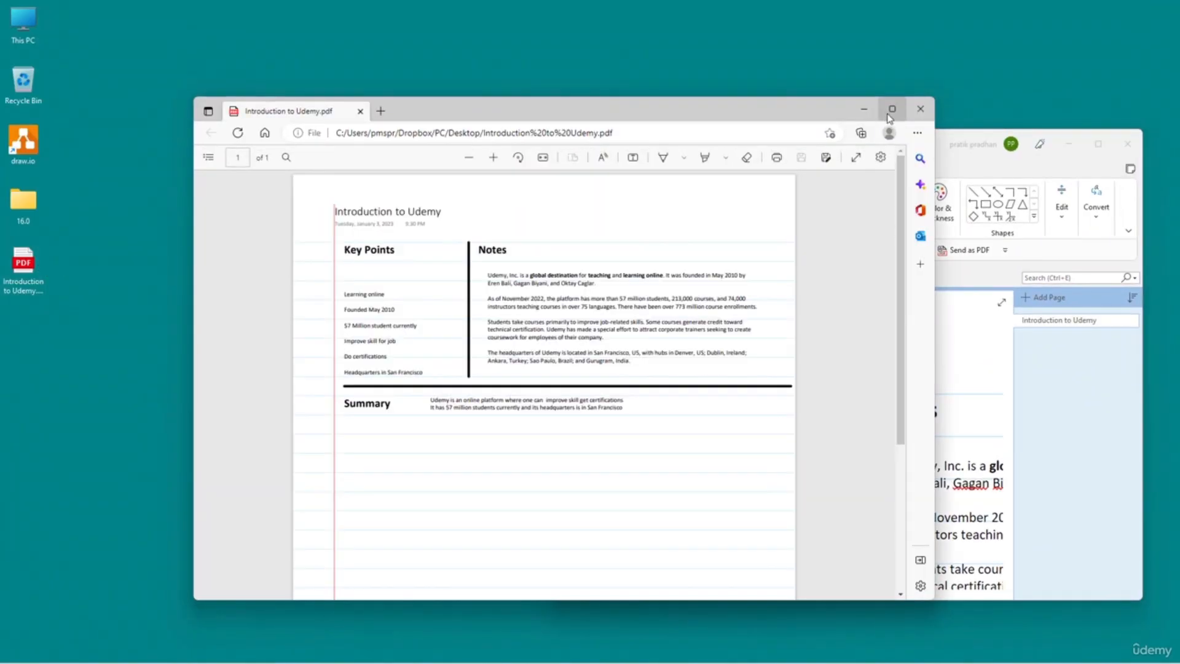
left_click(892, 109)
scroll(484, 226, "down", 1)
scroll(672, 308, "up", 1)
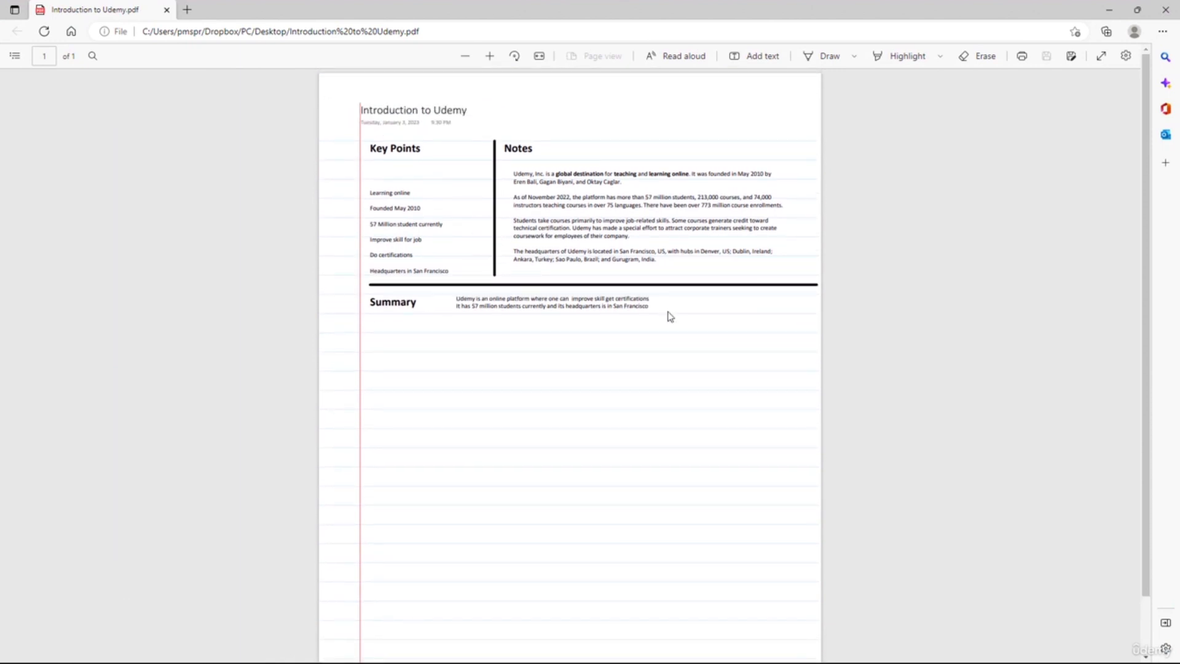